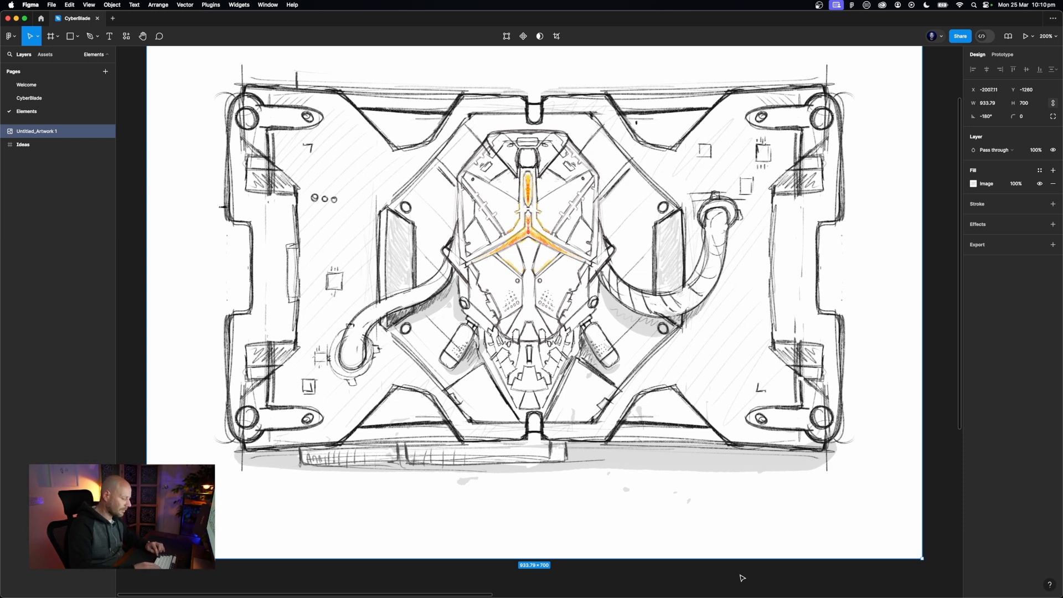
# Go from the concept sketch to the Ideas frame and survey its chips, swatches, circles and dot patterns
pyautogui.hotkey('shift', '0')
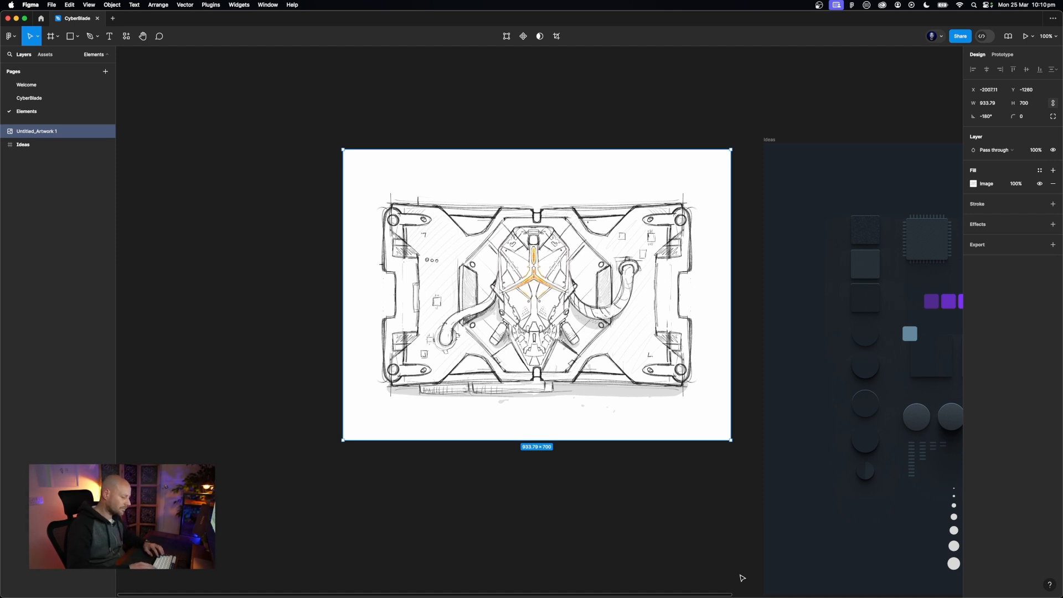
pyautogui.hscroll(10, 677, 517)
pyautogui.scroll(-3, 677, 517)
pyautogui.hscroll(1, 677, 517)
pyautogui.click(755, 504)
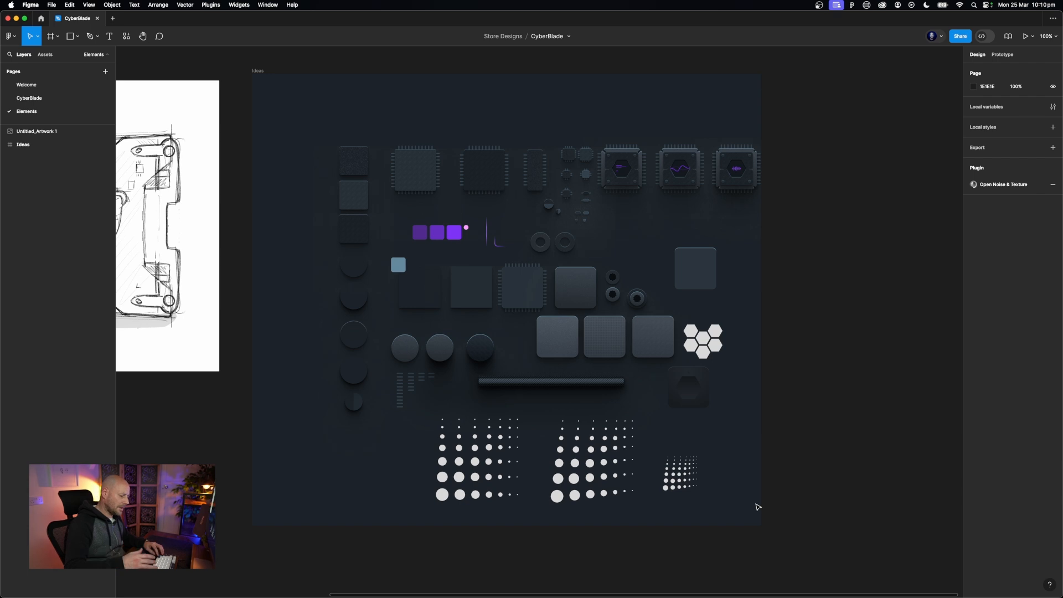
pyautogui.press('super+equal')
pyautogui.scroll(5, 758, 506)
pyautogui.hscroll(-3, 758, 507)
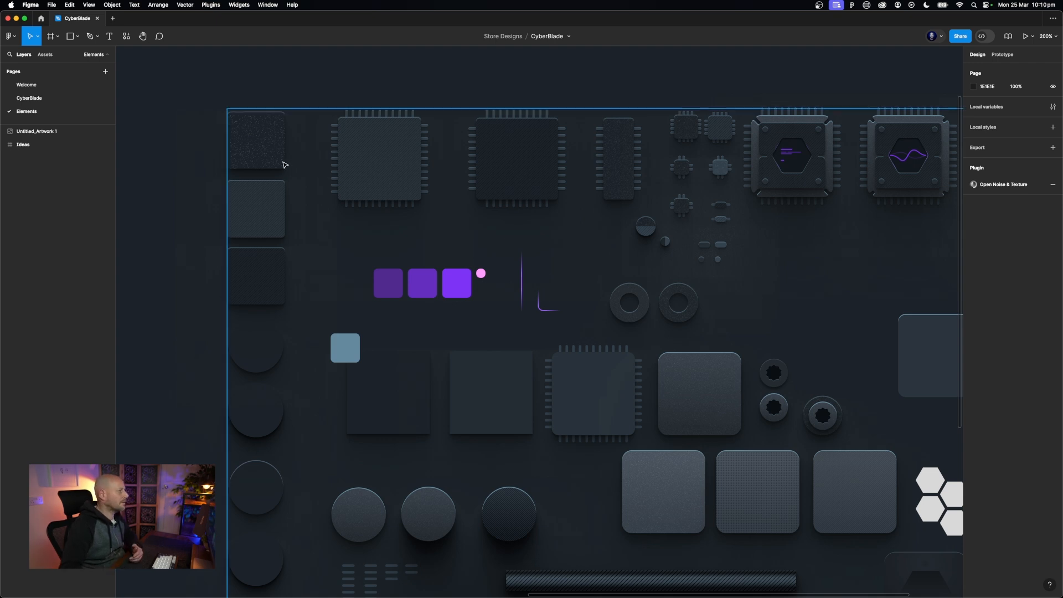
# Inspect the fills and effects of the three small textured square tiles stacked in the Ideas frame's upper-left corner
pyautogui.press('super+plus')
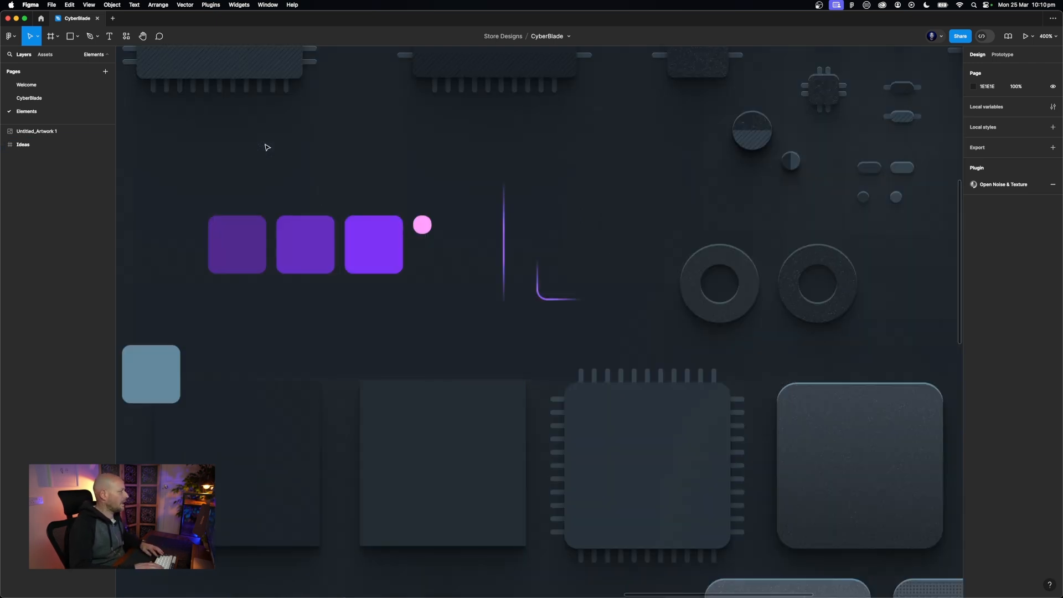
pyautogui.scroll(9, 267, 147)
pyautogui.hscroll(-9, 267, 148)
pyautogui.scroll(-10, 267, 147)
pyautogui.hscroll(3, 266, 148)
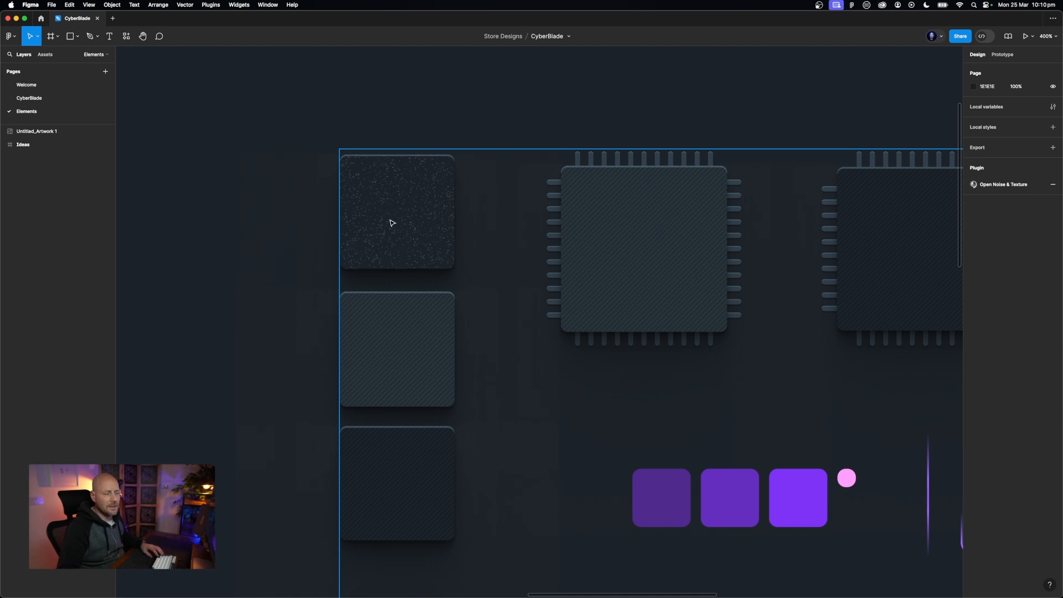
pyautogui.click(403, 223)
pyautogui.click(388, 353)
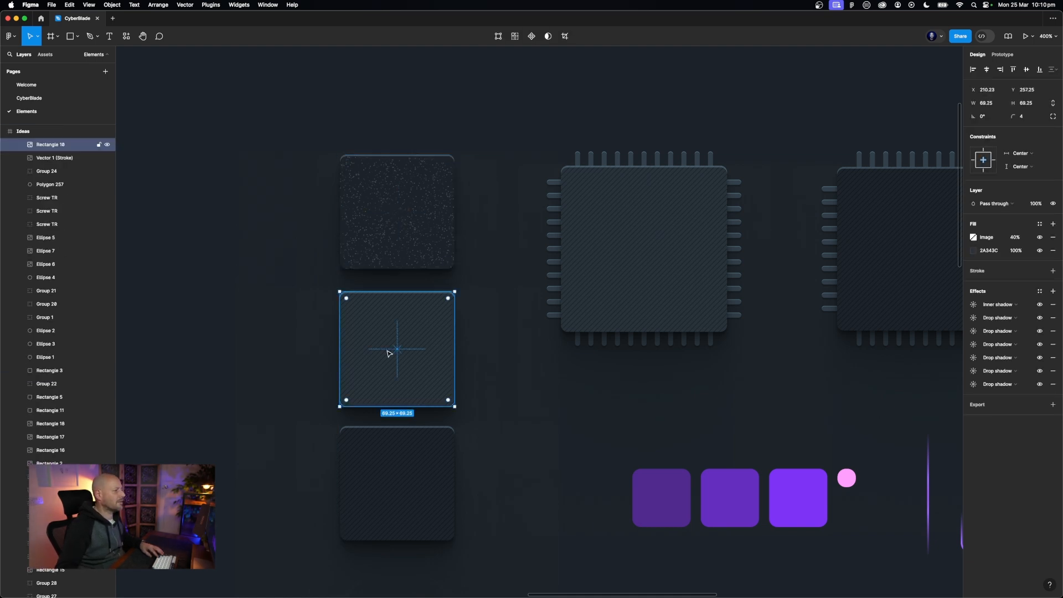
pyautogui.click(394, 478)
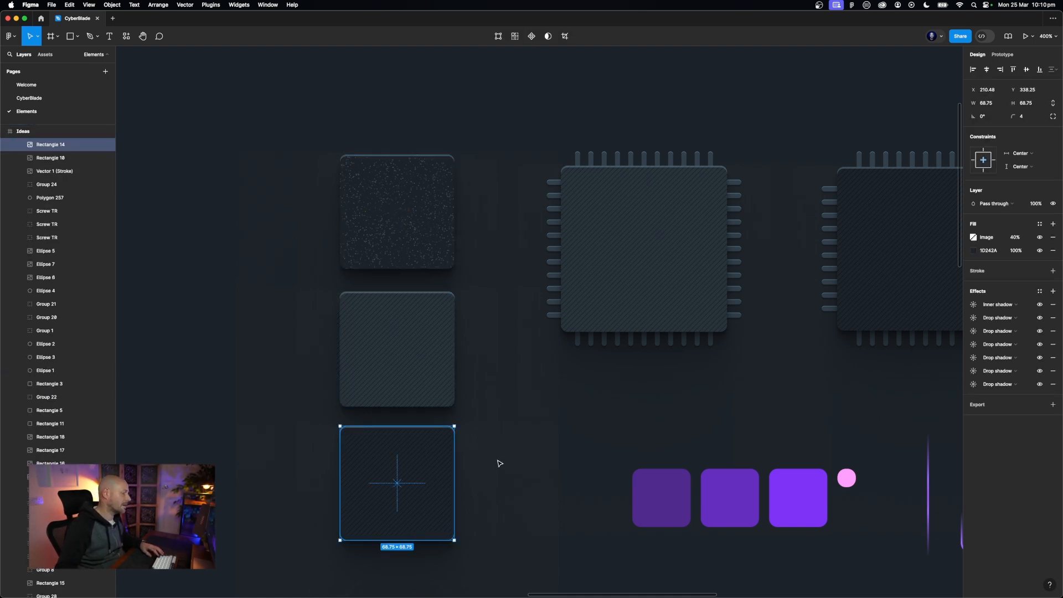
# Inspect the first large chip's body rectangle and the stroke of one of its pin lines
pyautogui.hscroll(5, 499, 465)
pyautogui.keyDown('super'); pyautogui.click(474, 274); pyautogui.keyUp('super')
pyautogui.hscroll(1, 488, 266)
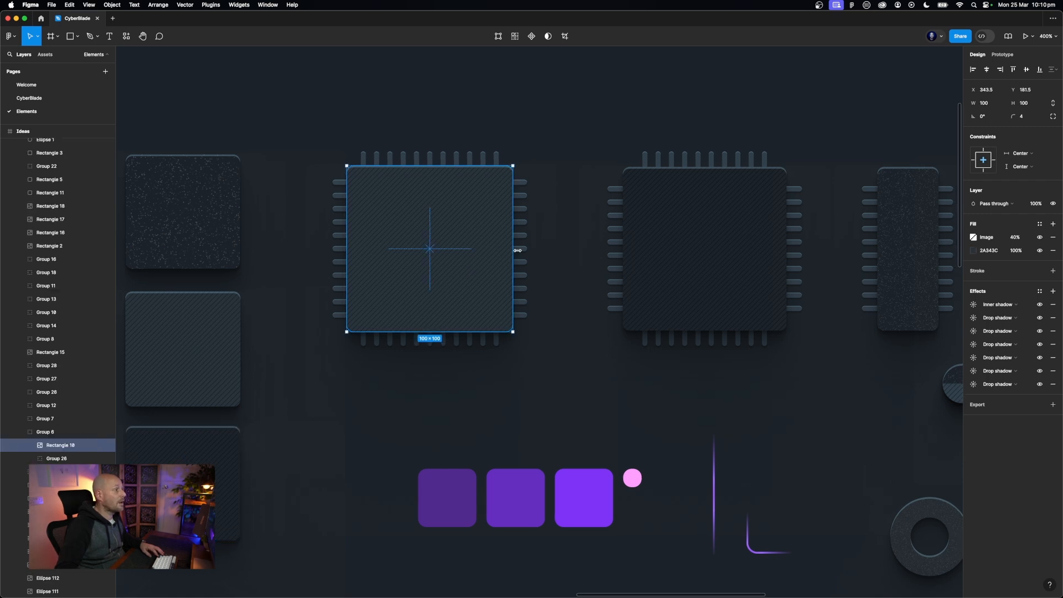
pyautogui.keyDown('super'); pyautogui.click(522, 254); pyautogui.keyUp('super')
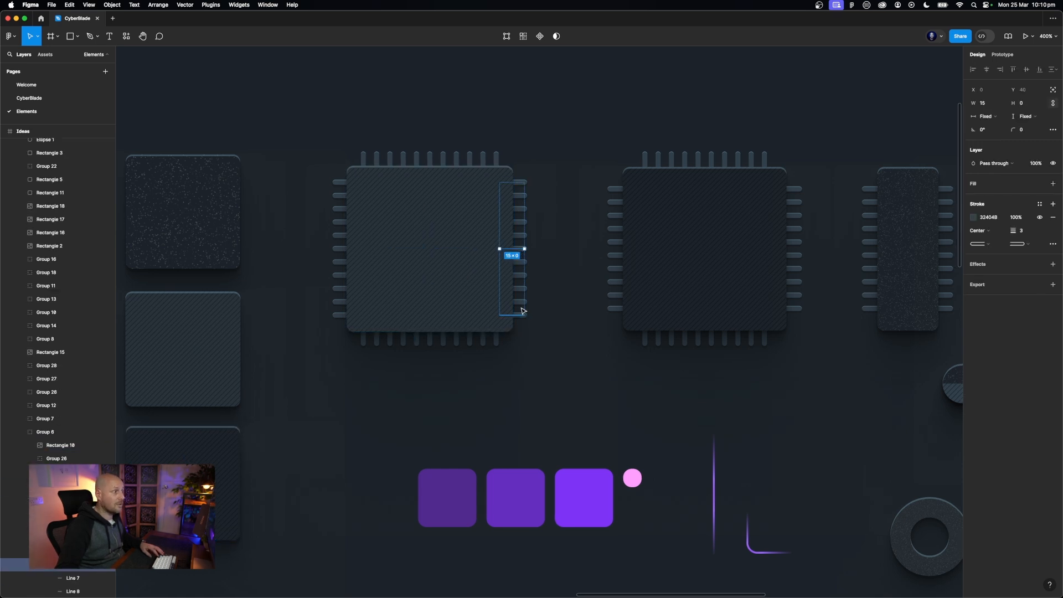
pyautogui.click(556, 255)
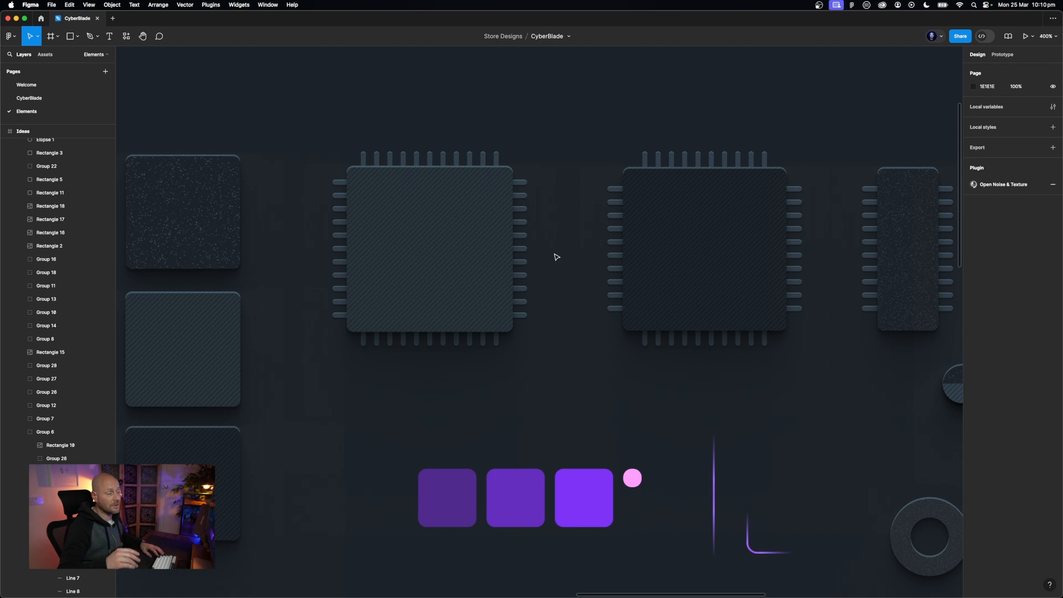
# Examine the row of narrow chips, small components and three processor chips with purple graphics in hexagonal windows
pyautogui.hscroll(10, 556, 257)
pyautogui.hscroll(-3, 556, 256)
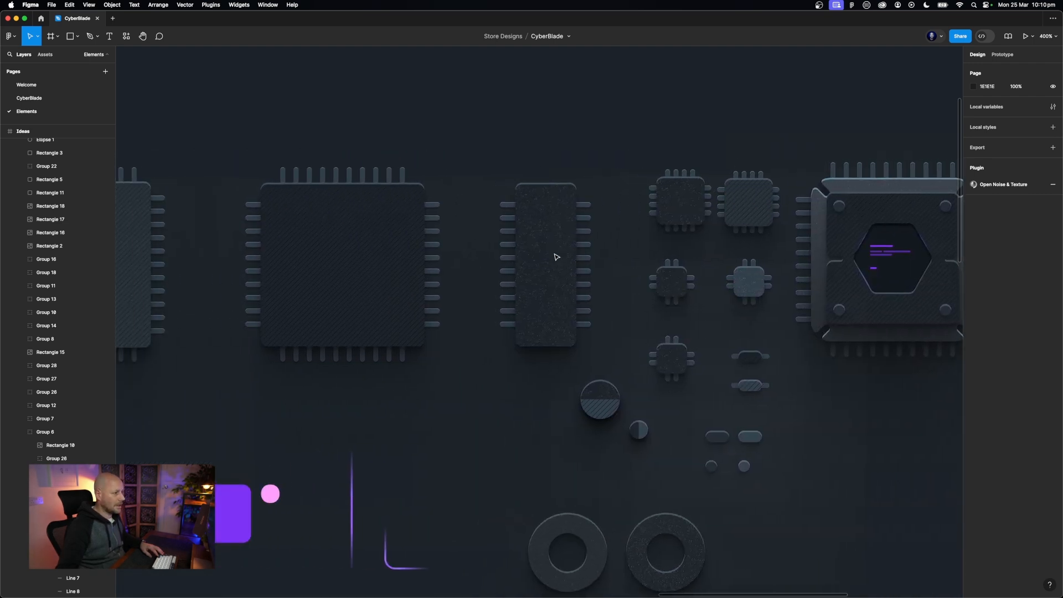
pyautogui.scroll(-1, 560, 257)
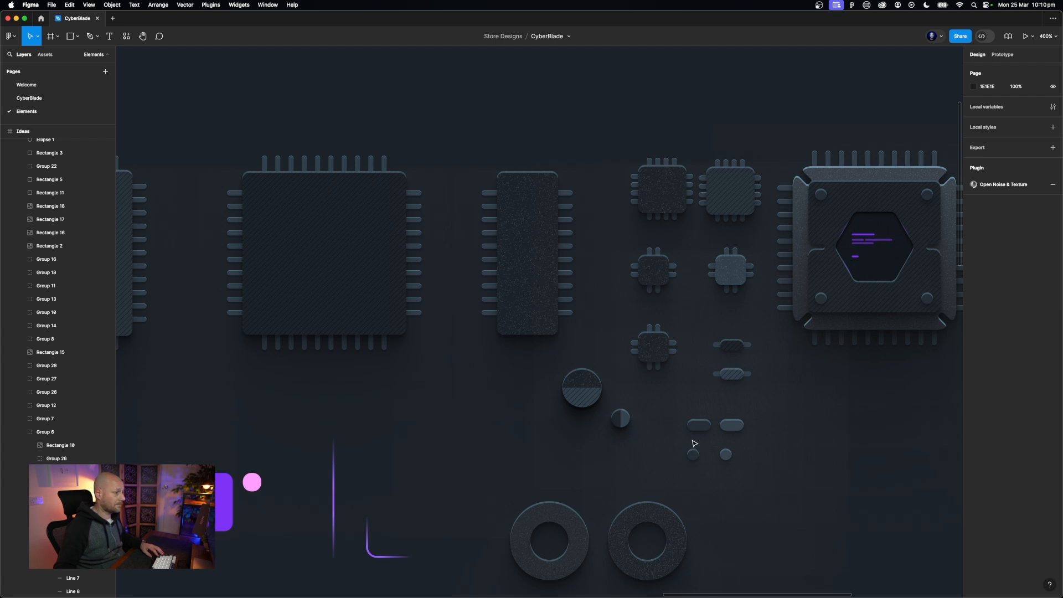
pyautogui.hscroll(7, 692, 442)
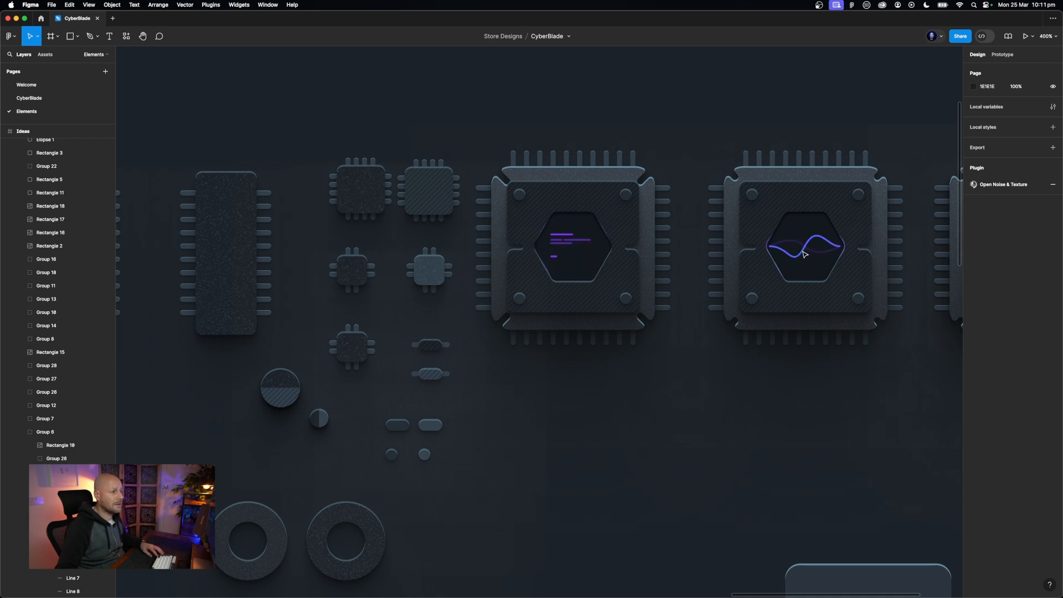
pyautogui.hscroll(5, 794, 252)
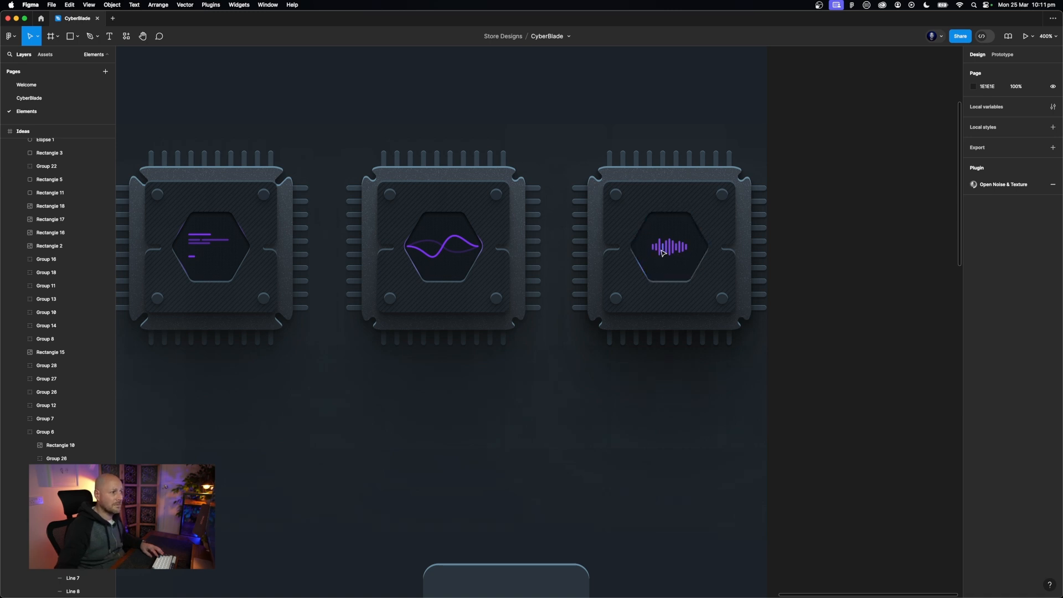
pyautogui.scroll(1, 674, 252)
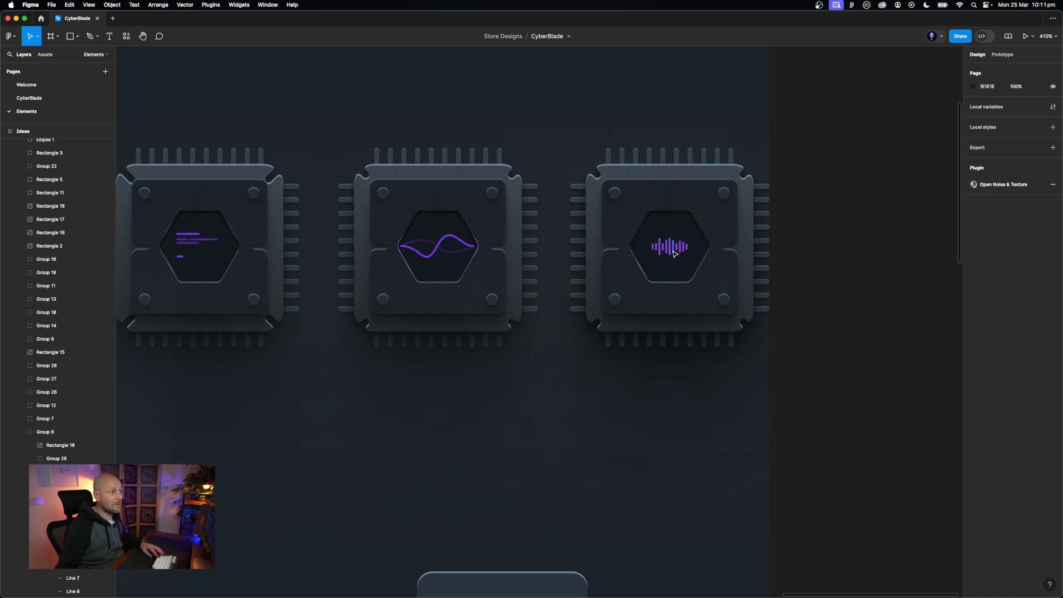
pyautogui.hscroll(-10, 674, 252)
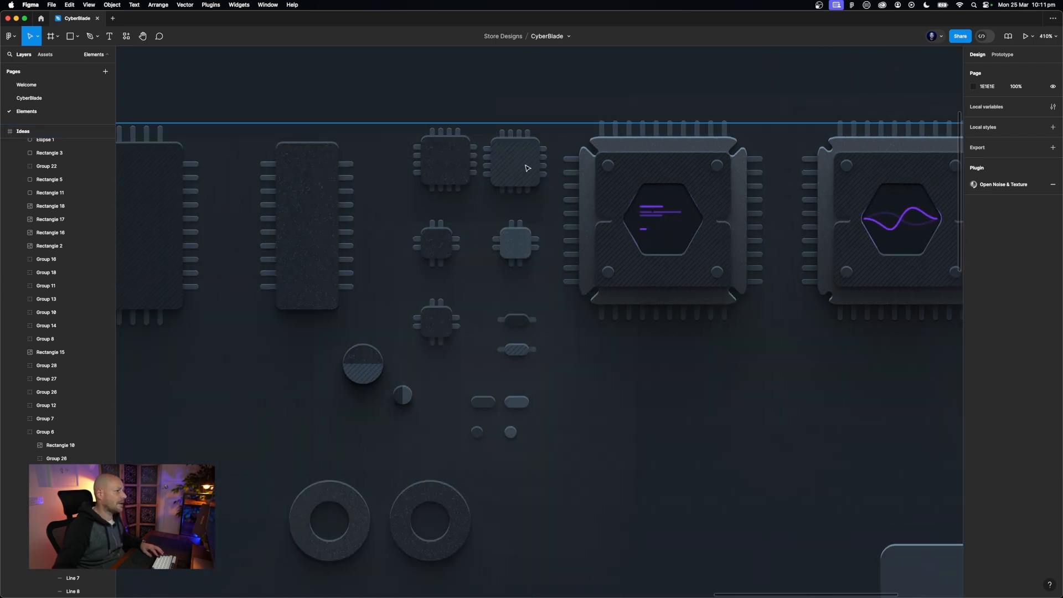
# Inspect the diagonal lines at the four corners of the first processor chip with the purple text graphic
pyautogui.doubleClick(594, 151)
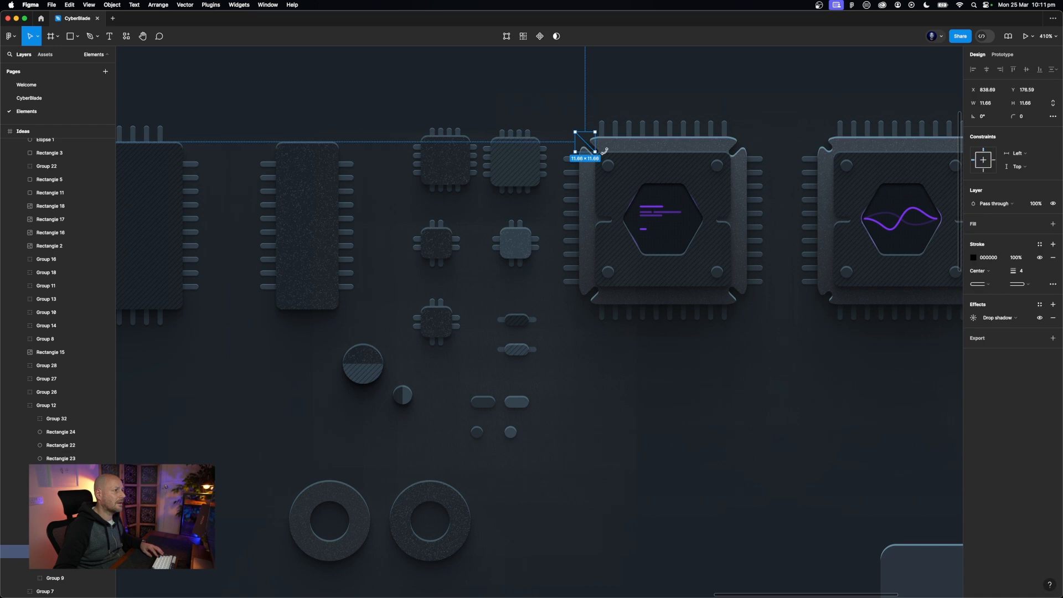
pyautogui.keyDown('shift'); pyautogui.click(735, 150); pyautogui.keyUp('shift')
pyautogui.keyDown('shift'); pyautogui.click(735, 295); pyautogui.keyUp('shift')
pyautogui.keyDown('shift'); pyautogui.click(590, 296); pyautogui.keyUp('shift')
pyautogui.click(593, 366)
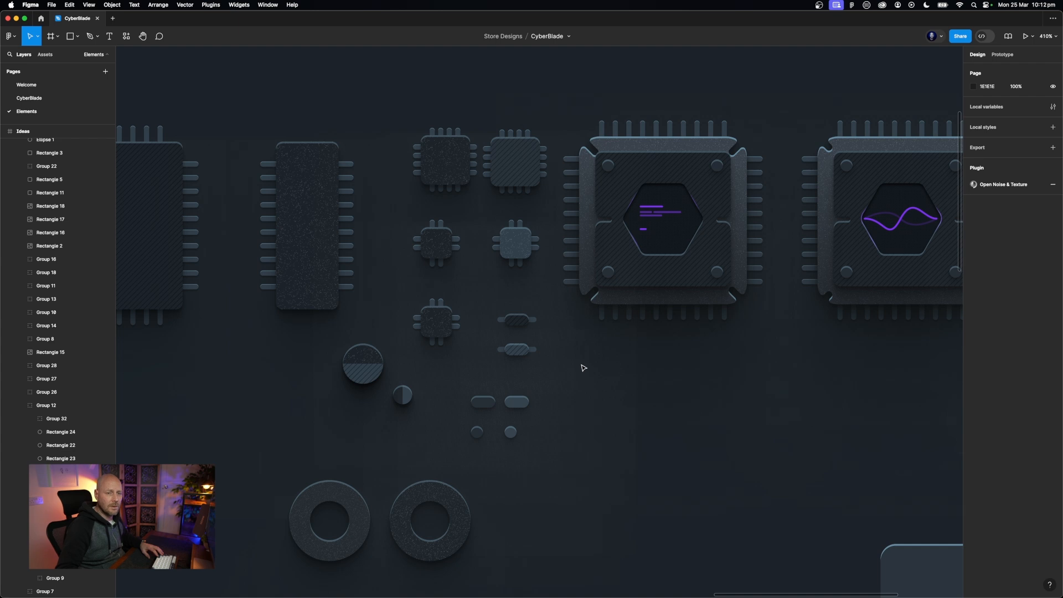
# Examine the two ring-shaped components below the small chips, checking both the speckled and the plain one
pyautogui.scroll(-3, 583, 368)
pyautogui.hscroll(-1, 582, 368)
pyautogui.scroll(-4, 582, 367)
pyautogui.hscroll(-4, 583, 368)
pyautogui.click(598, 328)
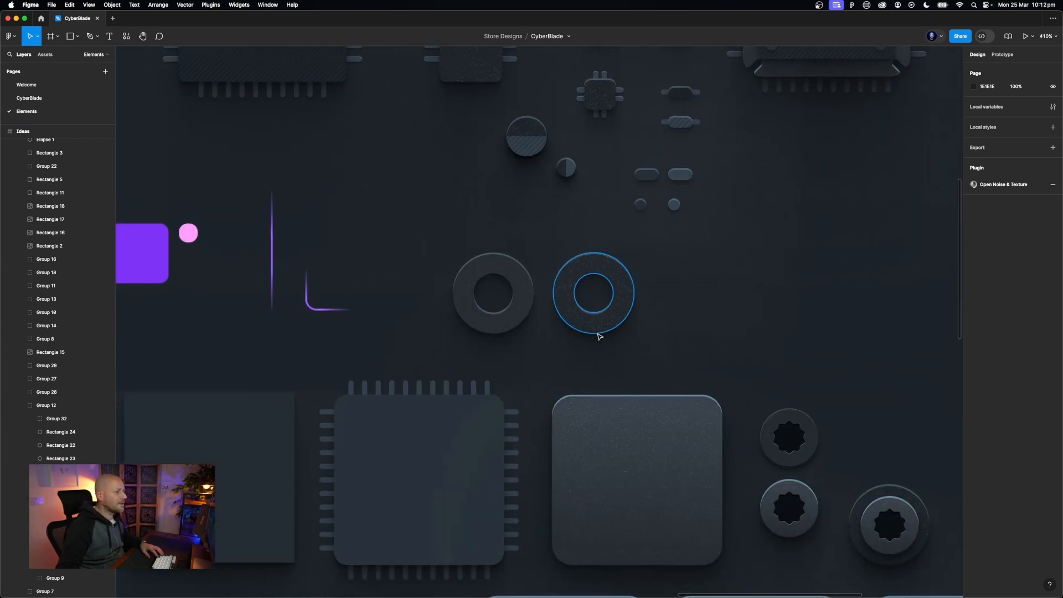
pyautogui.click(515, 324)
pyautogui.click(579, 351)
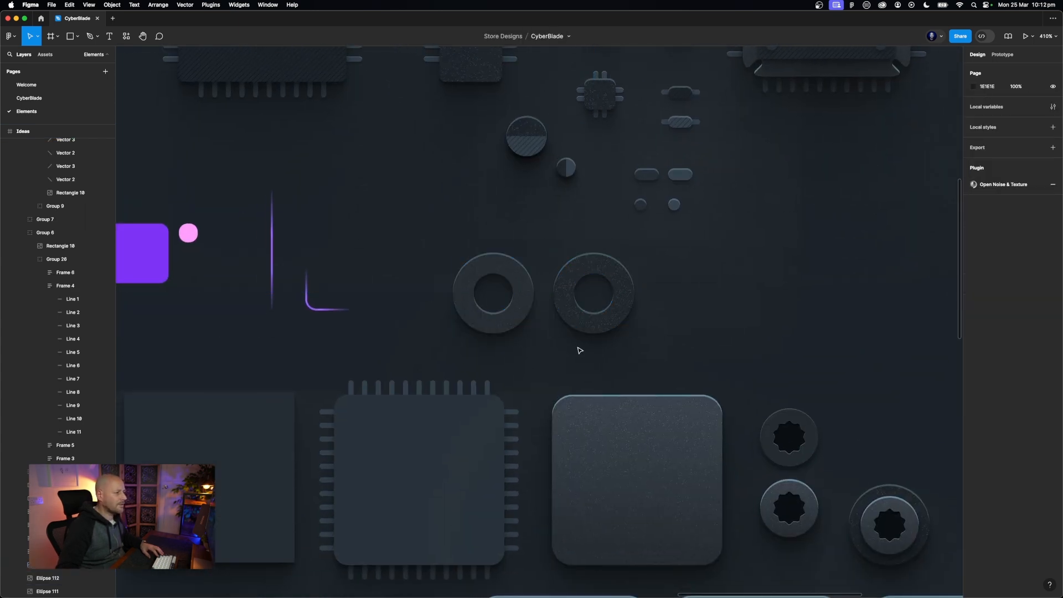
# Inspect the fill and shadow effects of the thinly rimmed dark circle in the column of shadow tests
pyautogui.scroll(-4, 580, 351)
pyautogui.scroll(-2, 579, 351)
pyautogui.hscroll(-10, 579, 351)
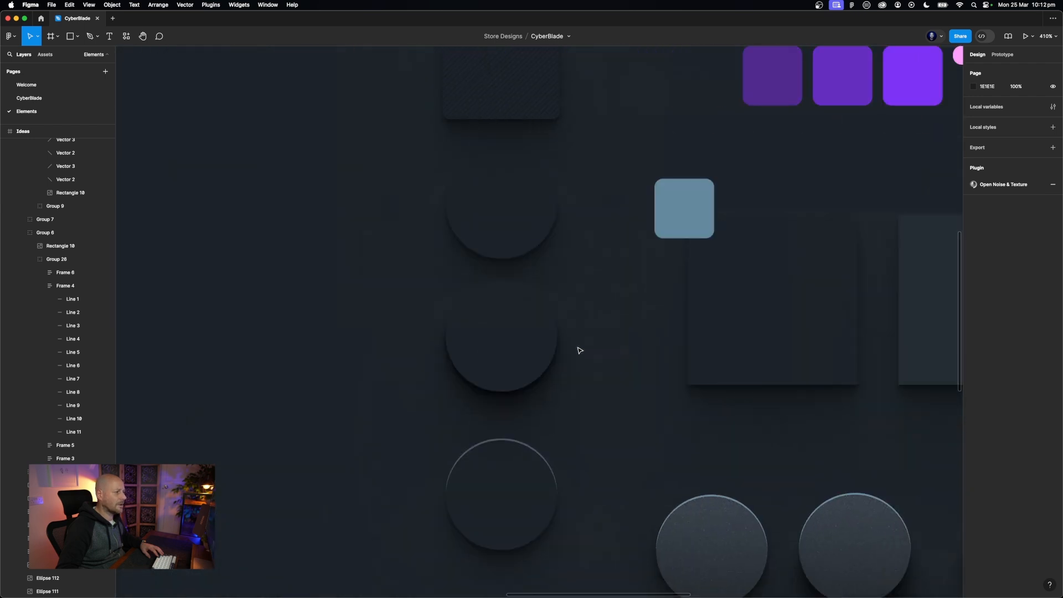
pyautogui.click(534, 470)
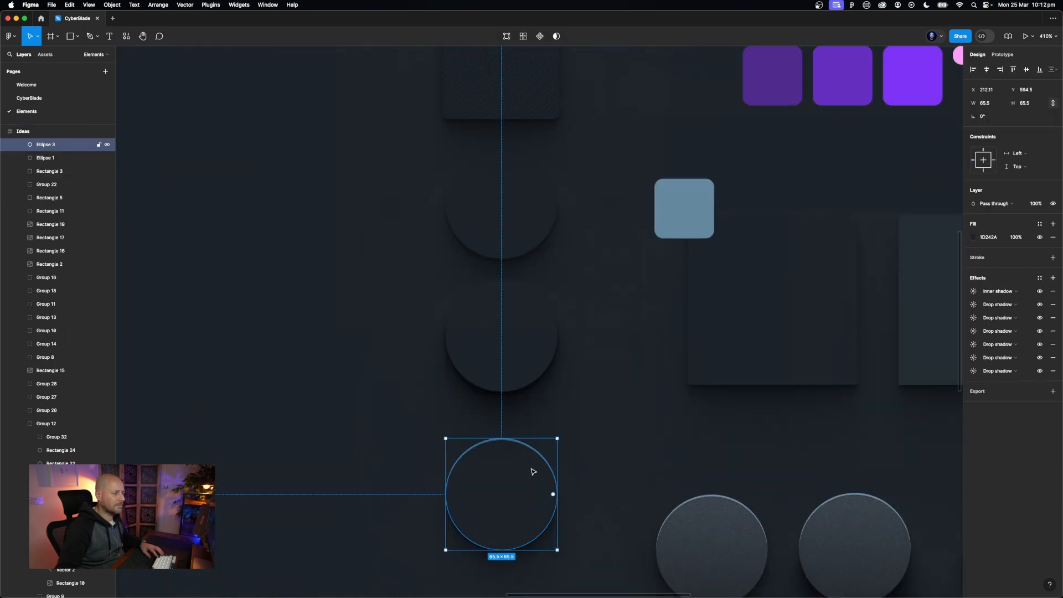
pyautogui.hscroll(3, 600, 435)
pyautogui.click(602, 435)
pyautogui.hscroll(20, 605, 430)
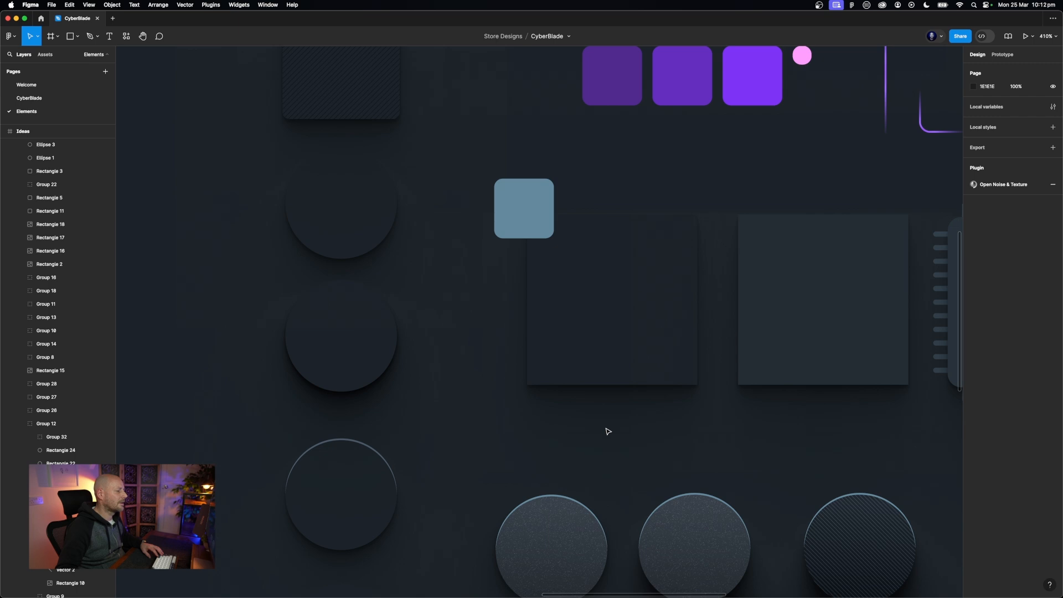
# Inspect the blue-grey colour swatch and look over the purple and pink swatches above it
pyautogui.click(286, 208)
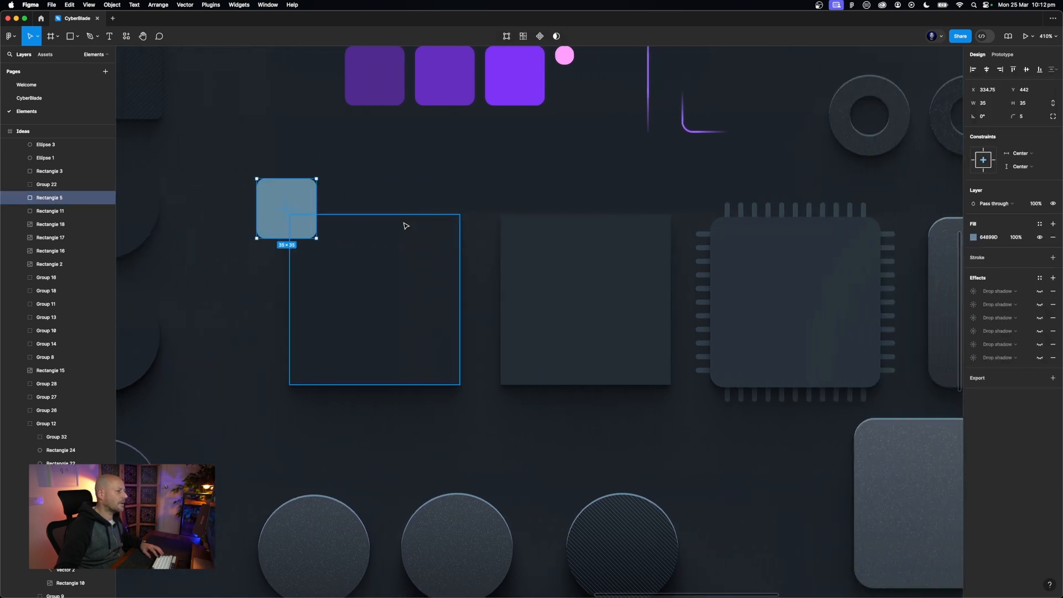
pyautogui.scroll(5, 404, 226)
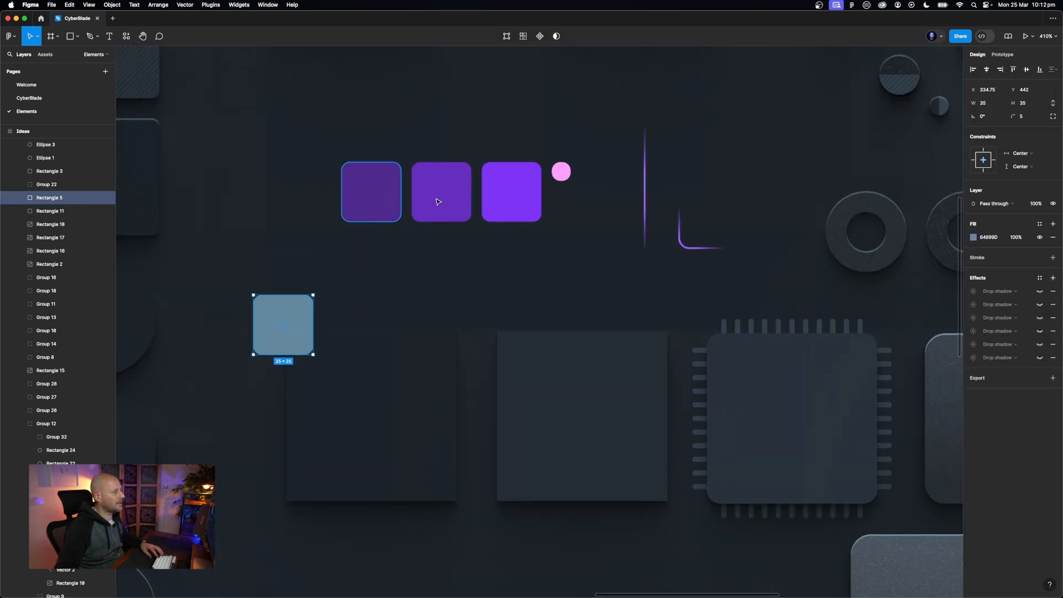
pyautogui.press('Escape')
pyautogui.scroll(-10, 566, 266)
pyautogui.hscroll(8, 566, 266)
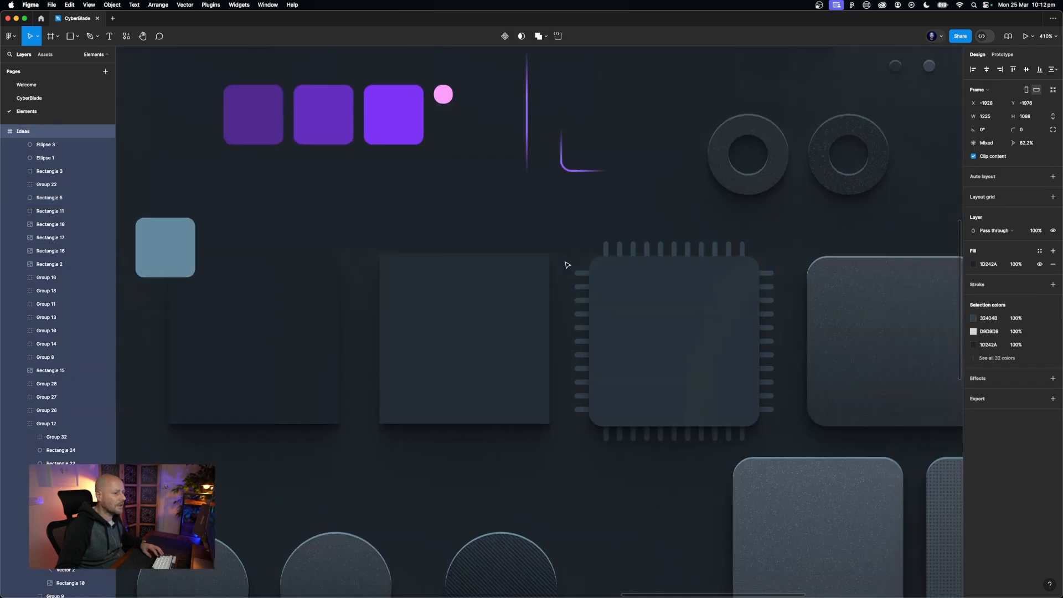
# Compare the image fills, gradients and shadow effects of the three textured circles in the row
pyautogui.hscroll(-8, 566, 266)
pyautogui.scroll(-1, 566, 266)
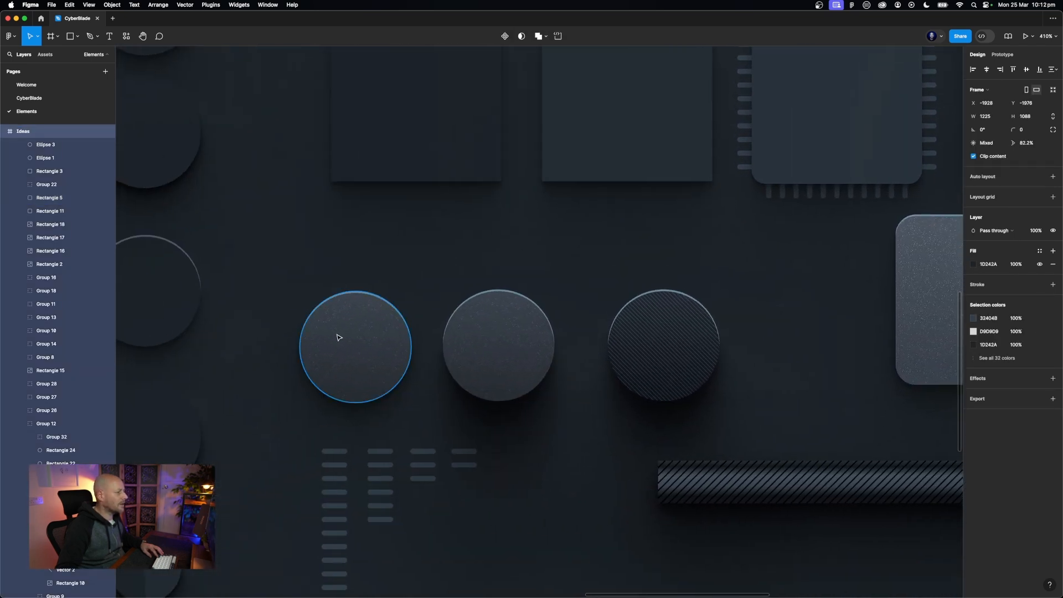
pyautogui.click(483, 344)
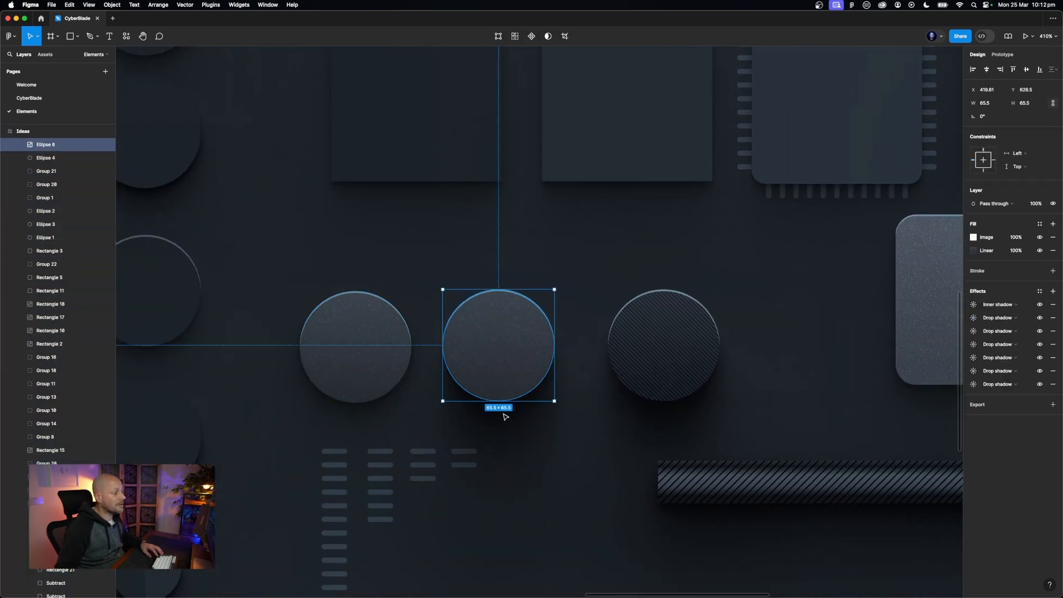
pyautogui.click(396, 382)
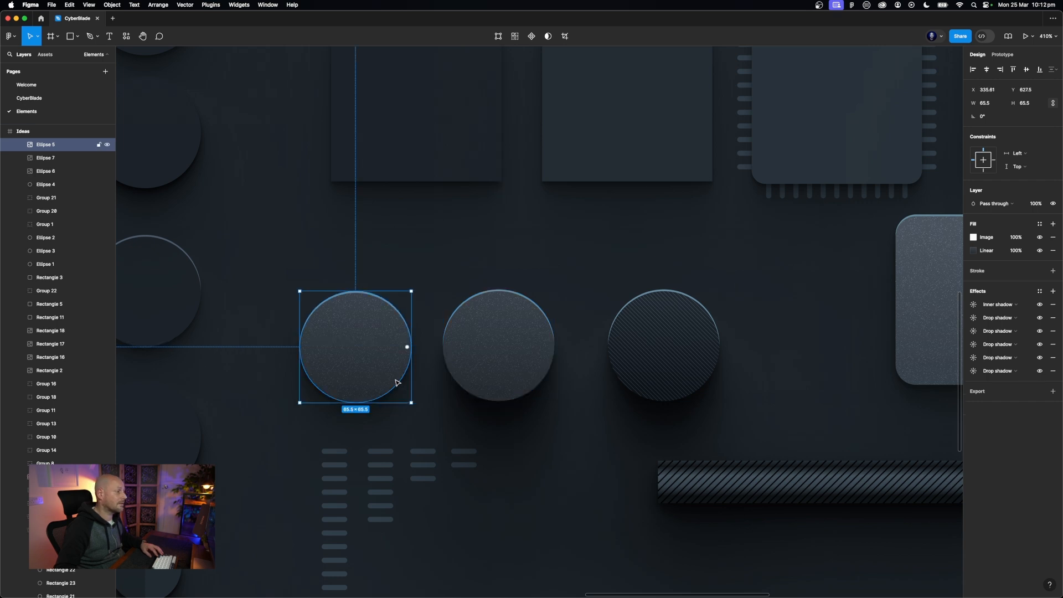
pyautogui.click(484, 377)
pyautogui.click(649, 360)
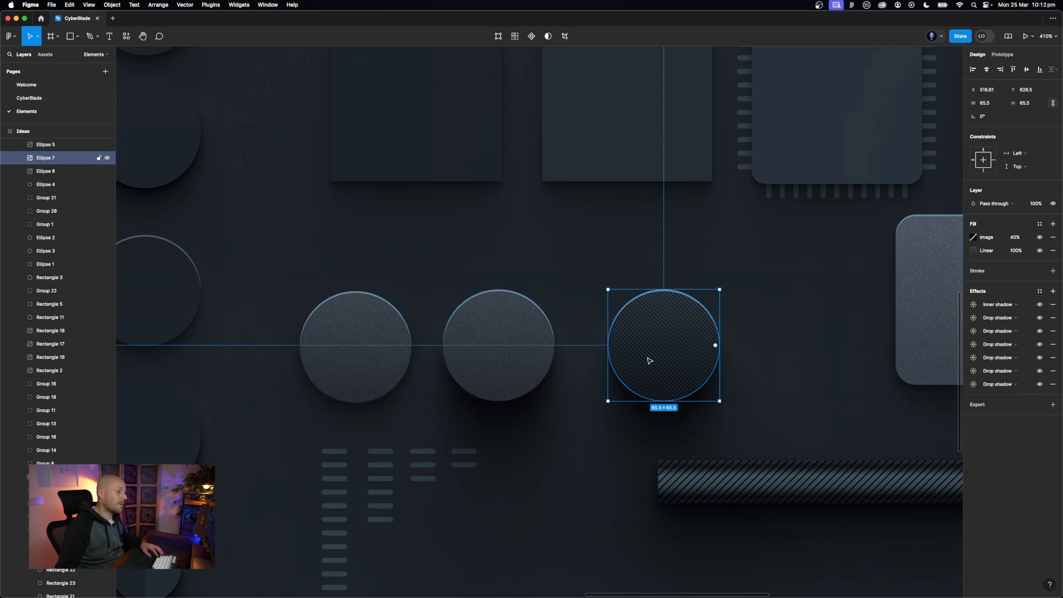
# Compare the large rounded squares' gradient fills, surface textures and shadow effects, including the speckled, dotted and striped versions
pyautogui.hscroll(10, 650, 361)
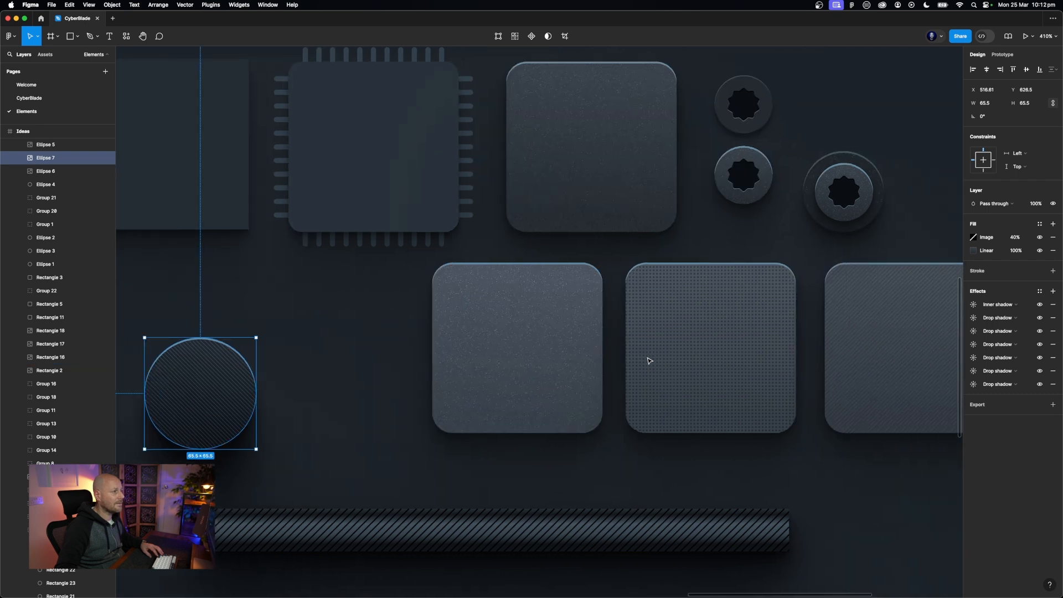
pyautogui.click(577, 203)
pyautogui.keyDown('shift'); pyautogui.click(546, 332); pyautogui.keyUp('shift')
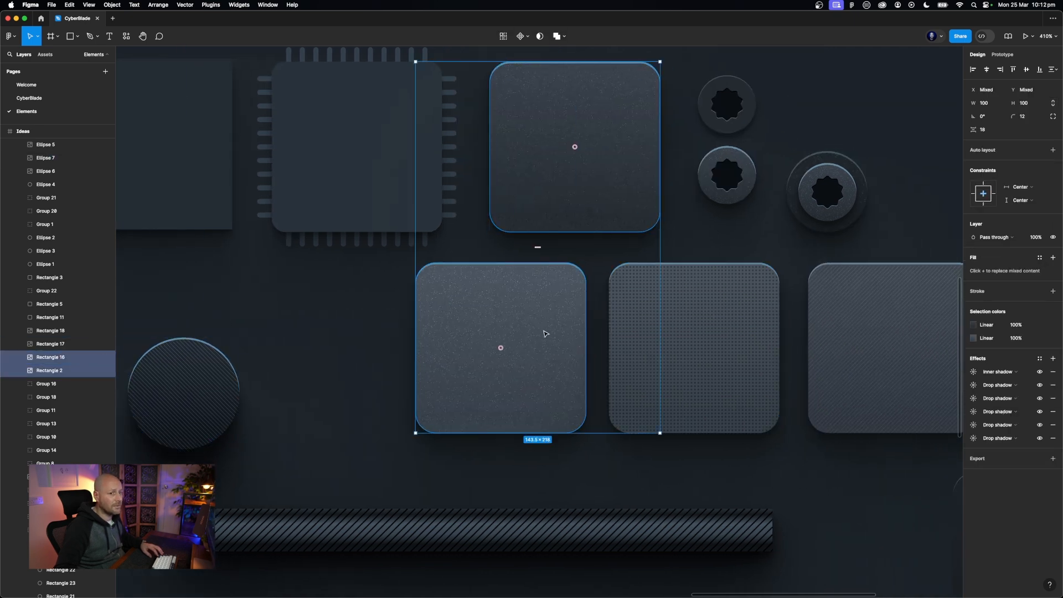
pyautogui.click(476, 356)
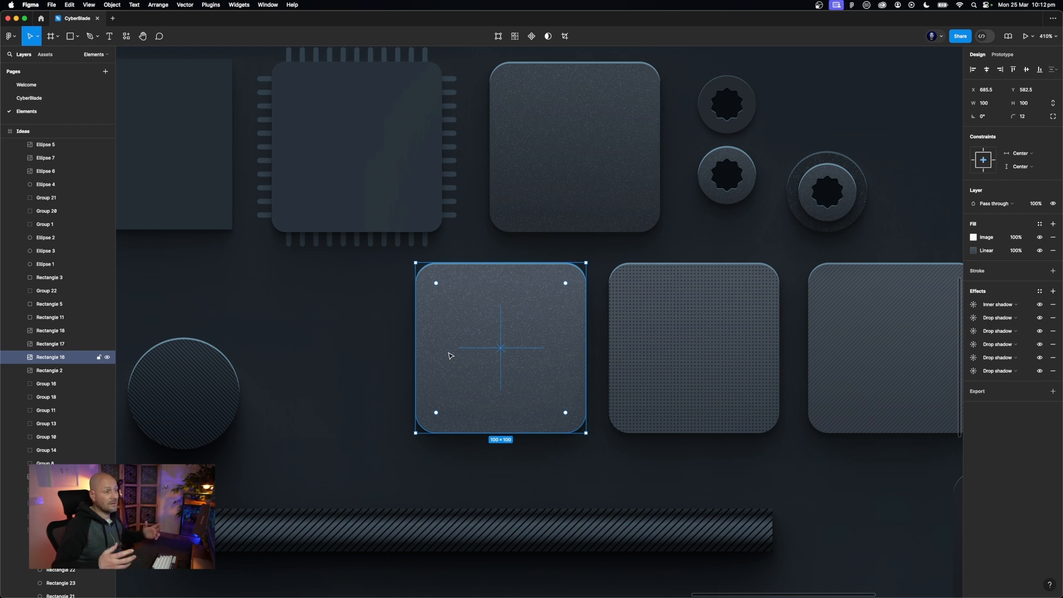
pyautogui.hscroll(5, 450, 355)
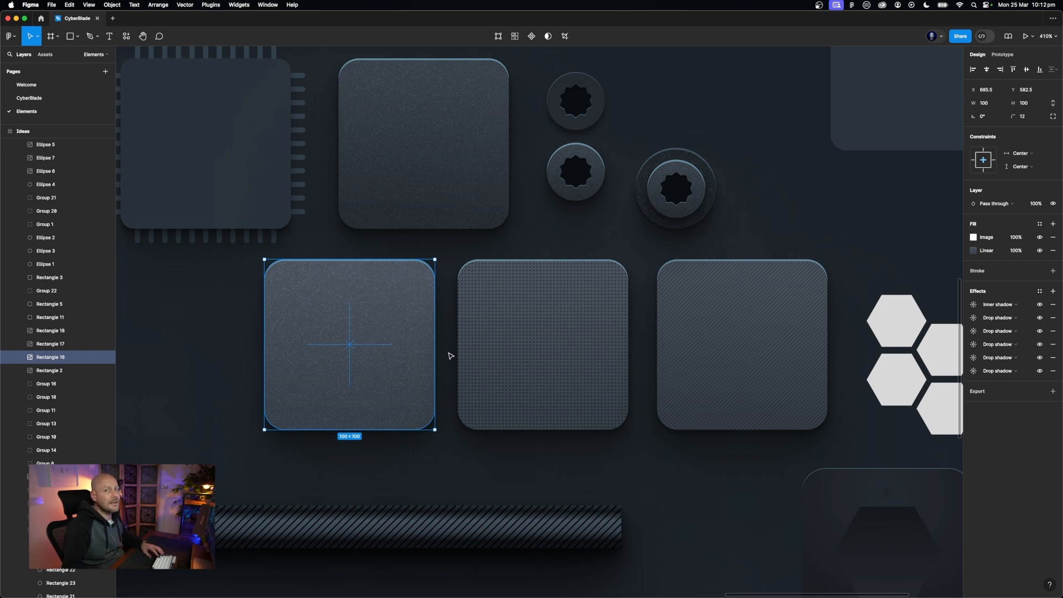
pyautogui.hscroll(2, 449, 356)
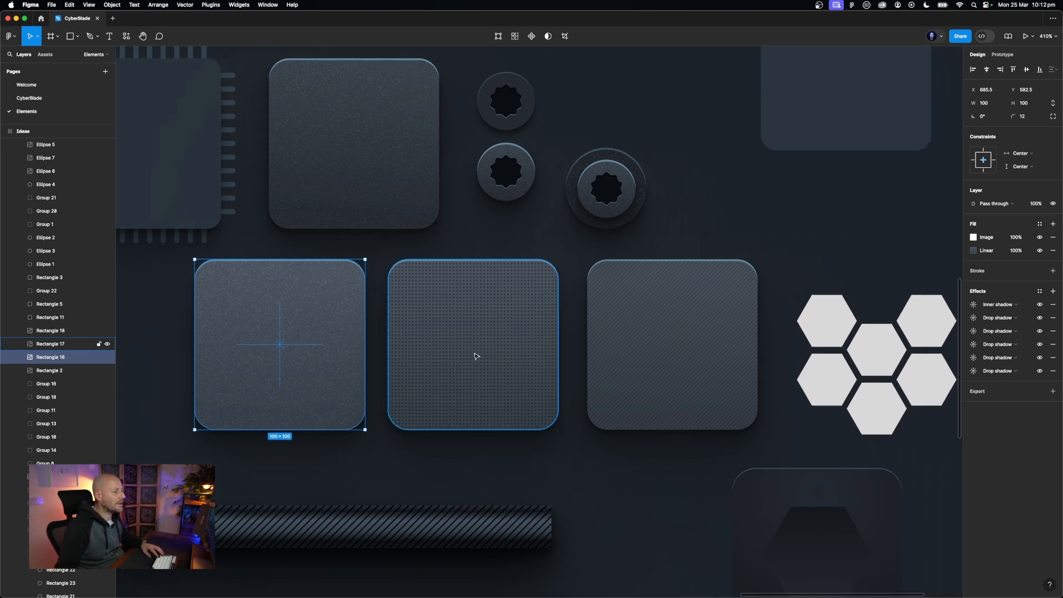
# Inspect the image fill opacity and shadow effects of the dotted and the diagonally striped rounded squares
pyautogui.click(475, 355)
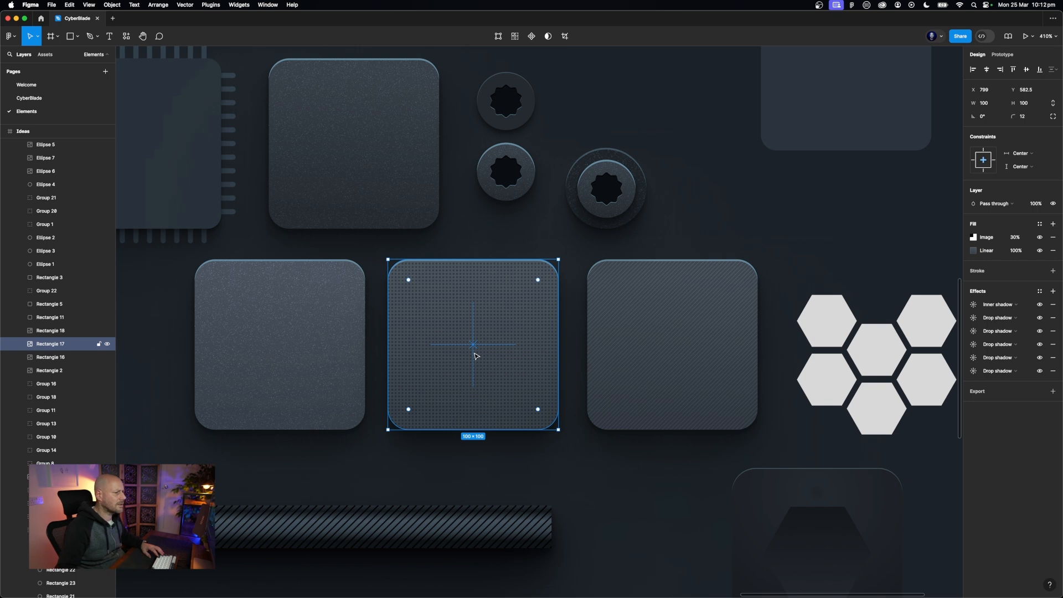
pyautogui.click(570, 357)
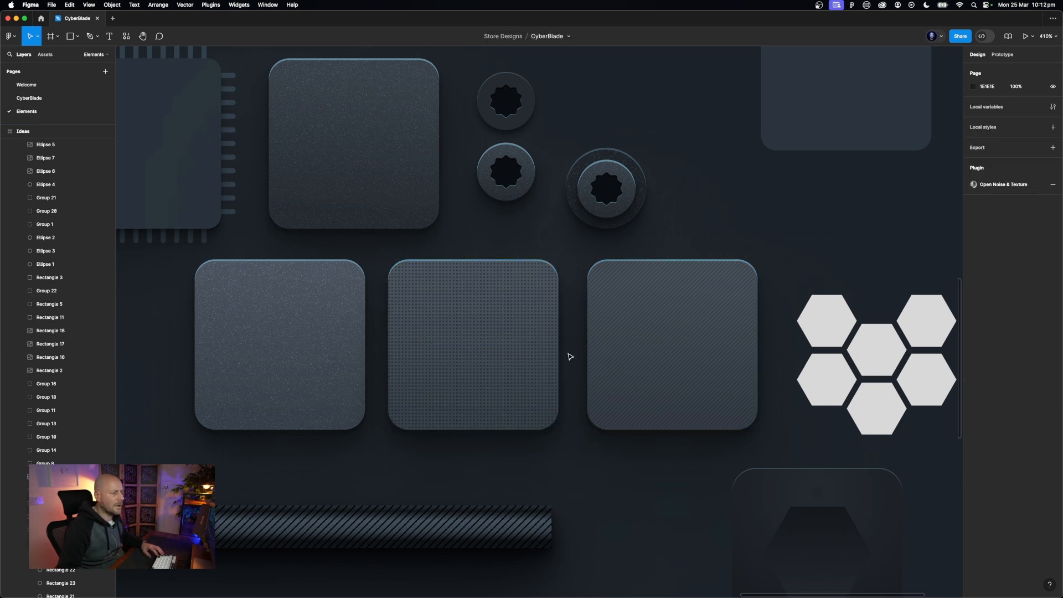
pyautogui.click(647, 351)
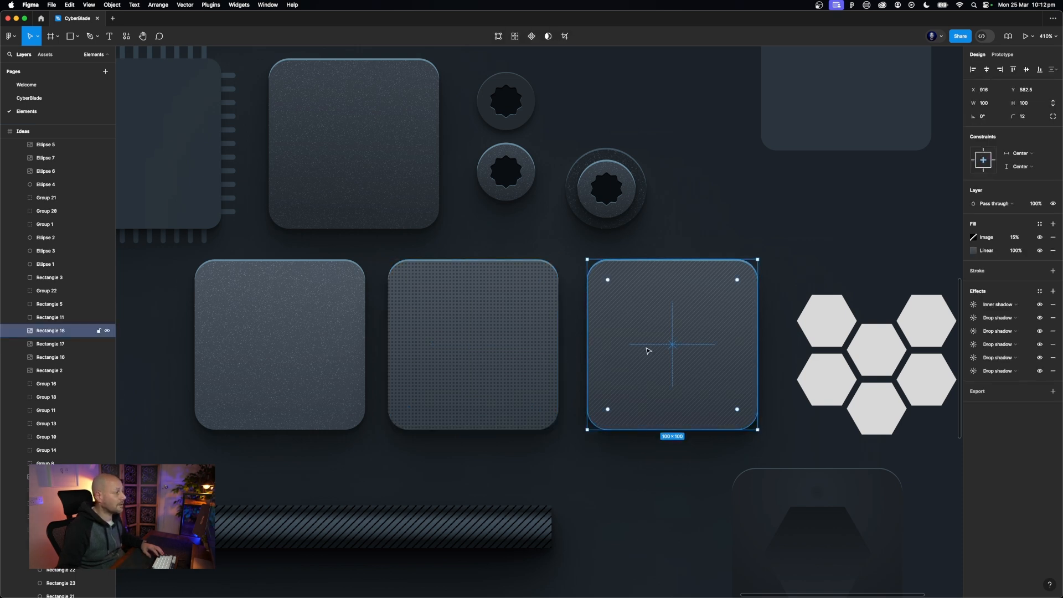
pyautogui.hscroll(4, 649, 351)
pyautogui.click(673, 266)
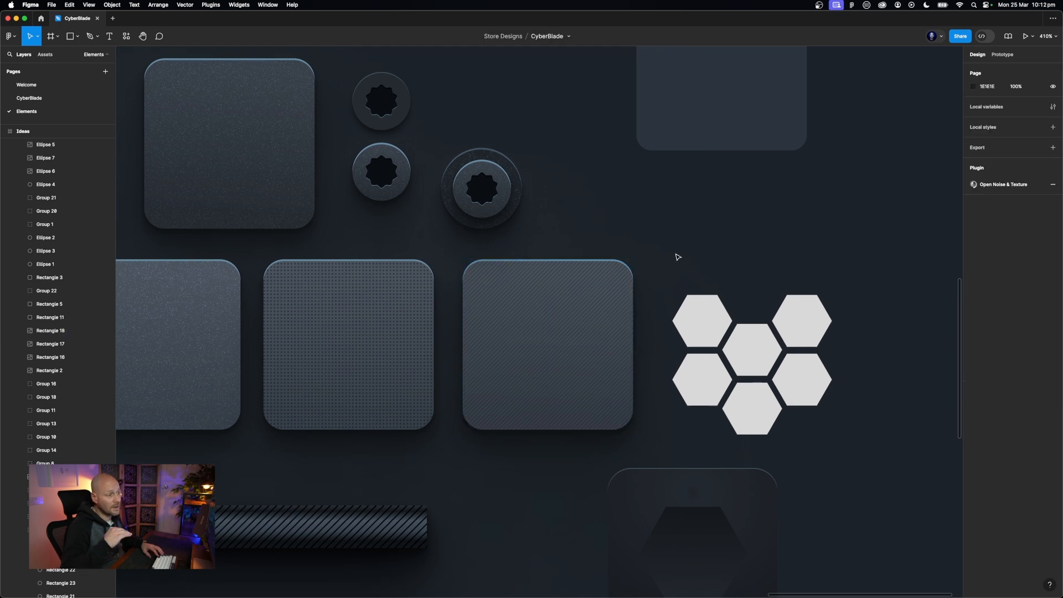
# Look over the hexagon cluster beside the striped square and the halftone dot patterns below it
pyautogui.scroll(-2, 677, 256)
pyautogui.click(701, 274)
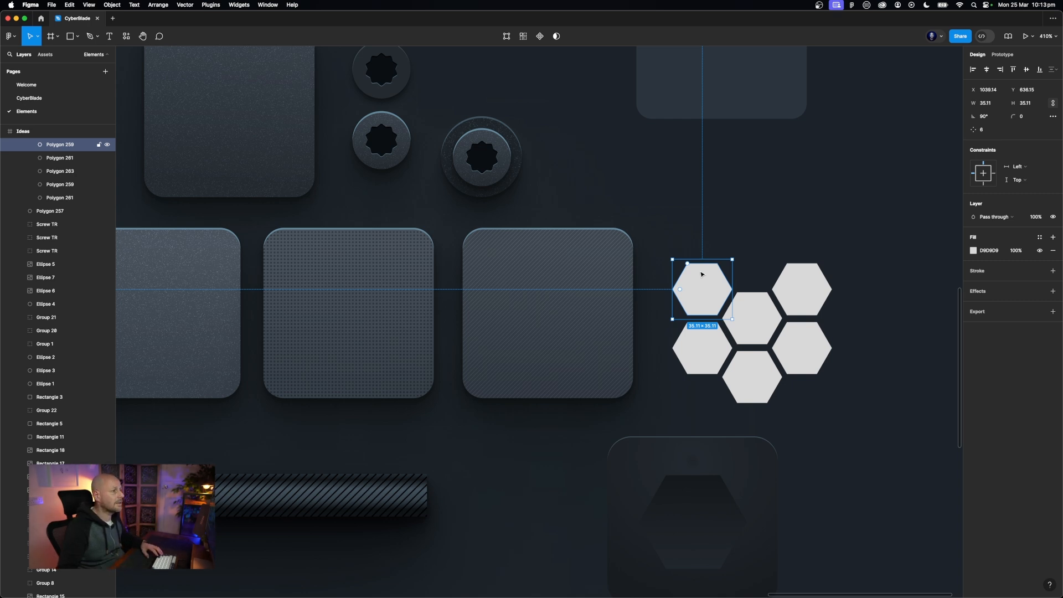
pyautogui.scroll(-15, 701, 274)
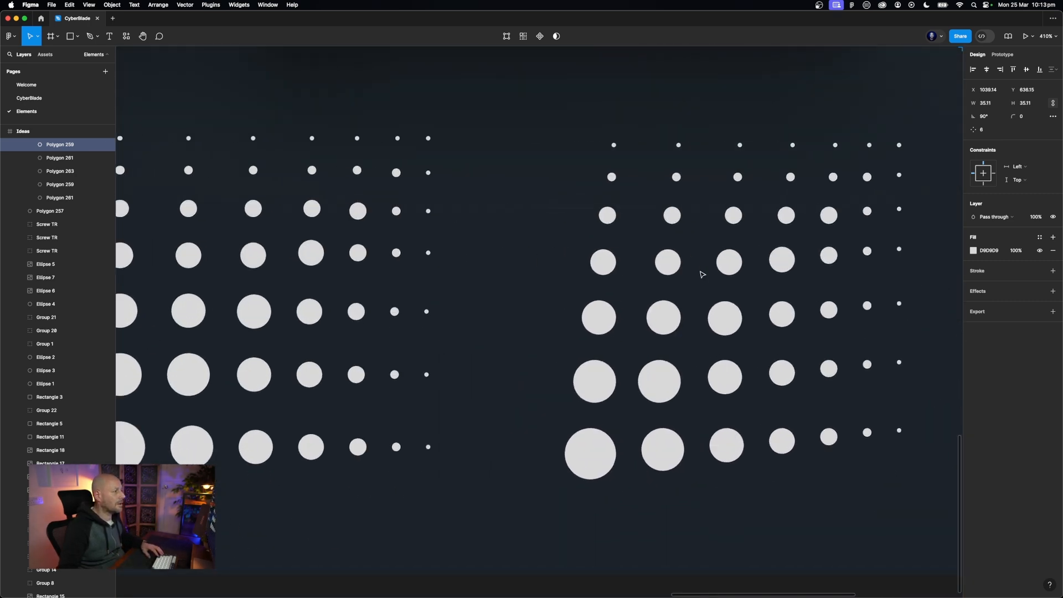
pyautogui.scroll(10, 701, 273)
pyautogui.hscroll(5, 701, 274)
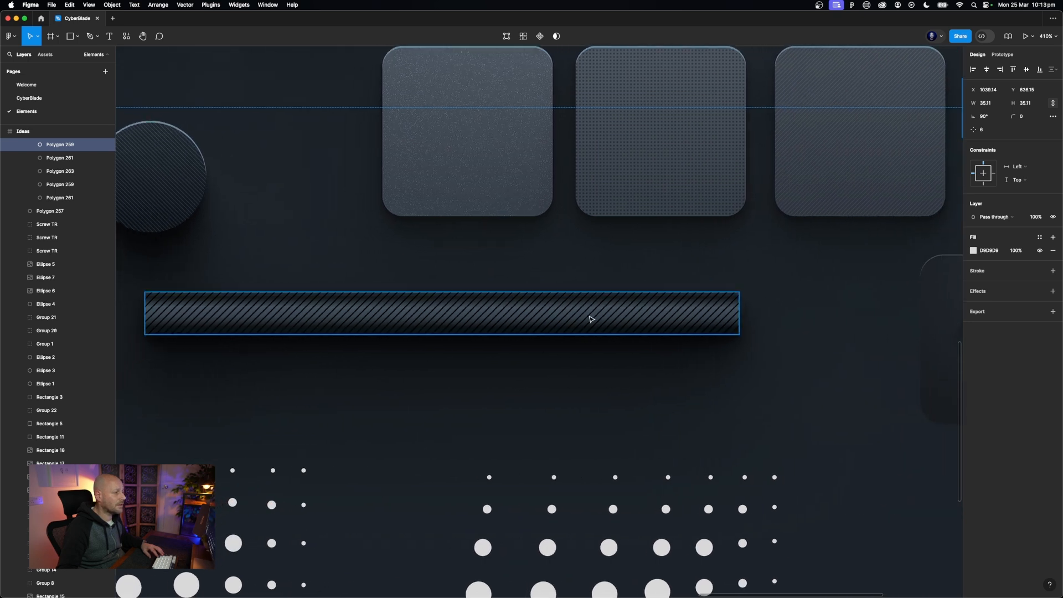
# Inspect the multi-stop linear gradient and striped image fill that shape the long cylindrical bar
pyautogui.click(591, 319)
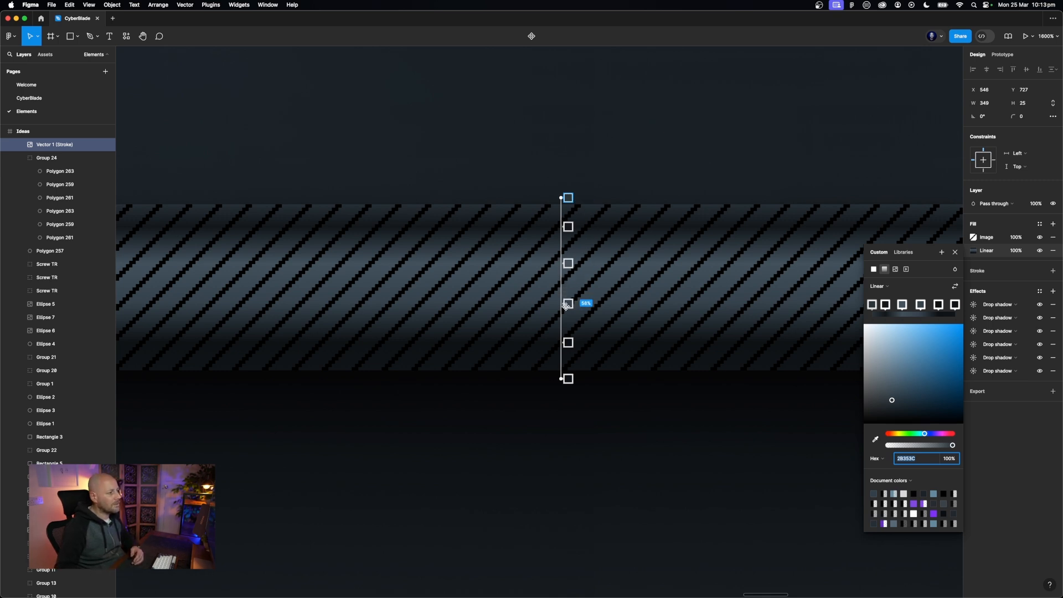
pyautogui.press('Escape')
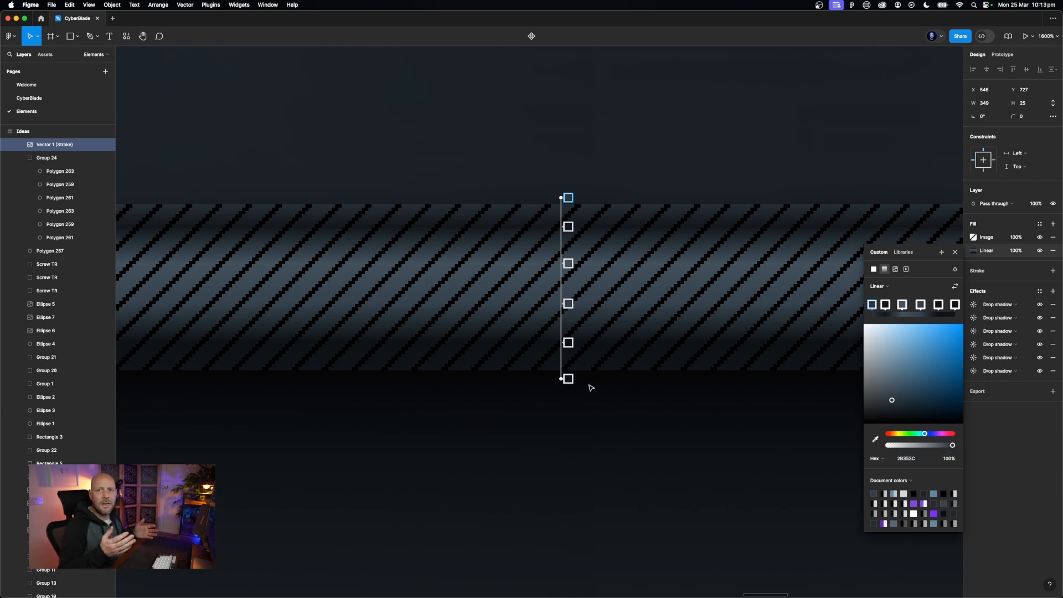
pyautogui.hscroll(20, 591, 389)
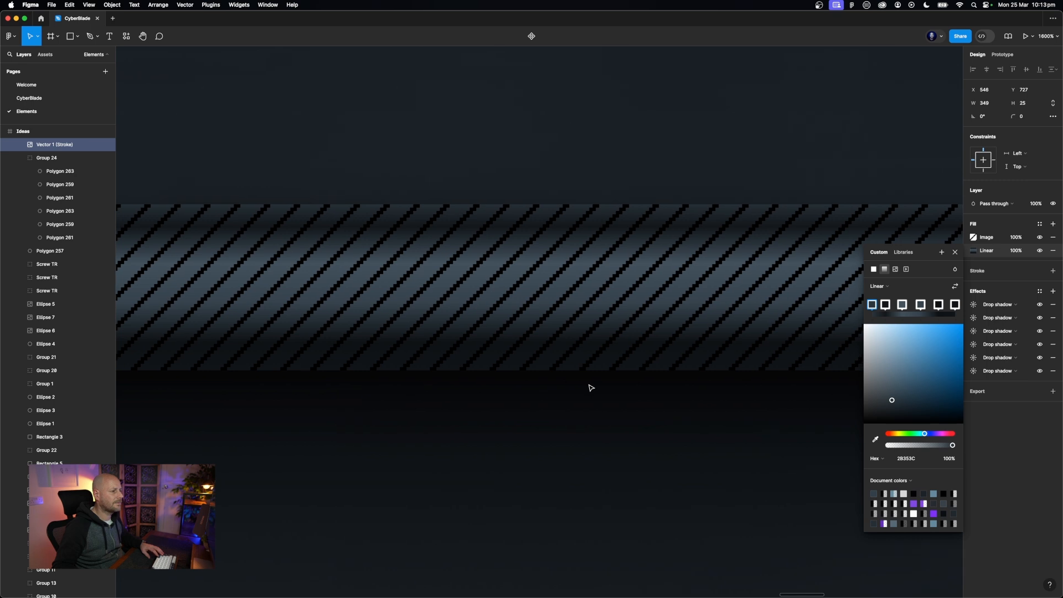
pyautogui.hscroll(-6, 592, 389)
pyautogui.hscroll(-5, 592, 388)
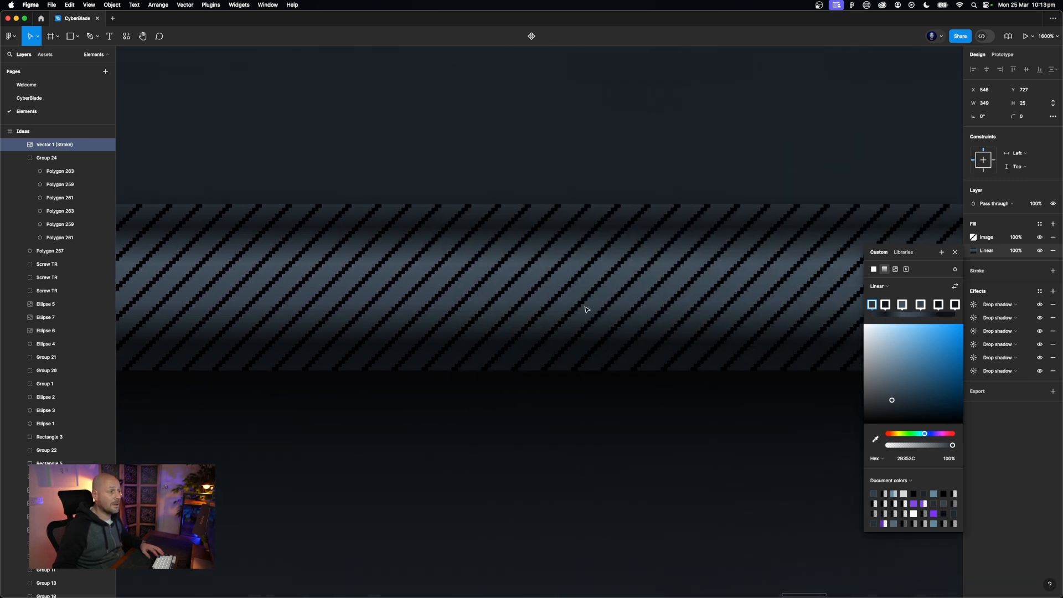
pyautogui.press('-')
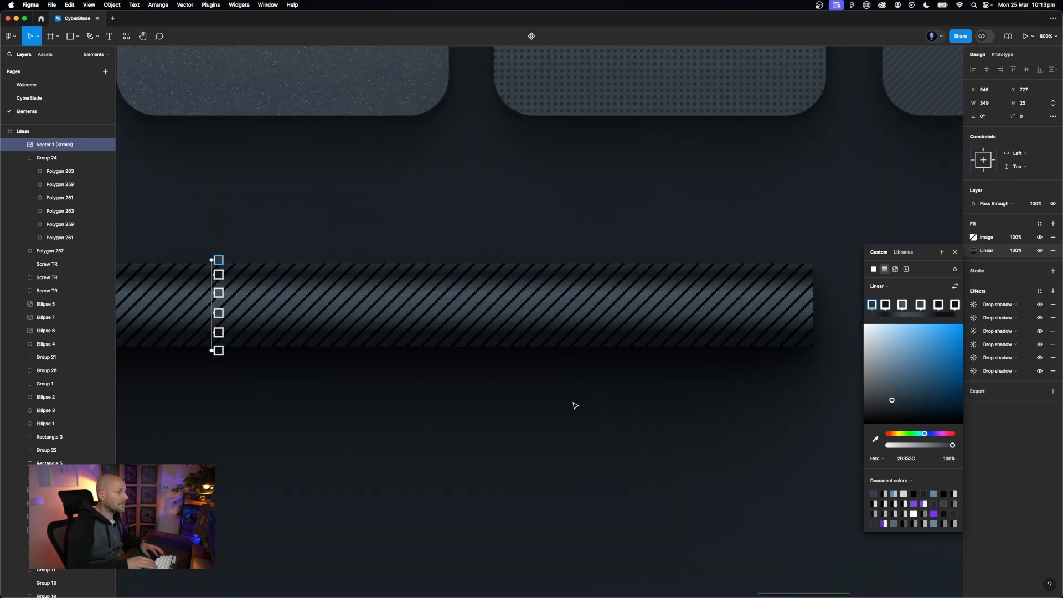
pyautogui.click(533, 399)
# Compare the textures and fills of the speckled, dotted and striped rounded squares above the long bar
pyautogui.scroll(10, 533, 400)
pyautogui.hscroll(-8, 532, 400)
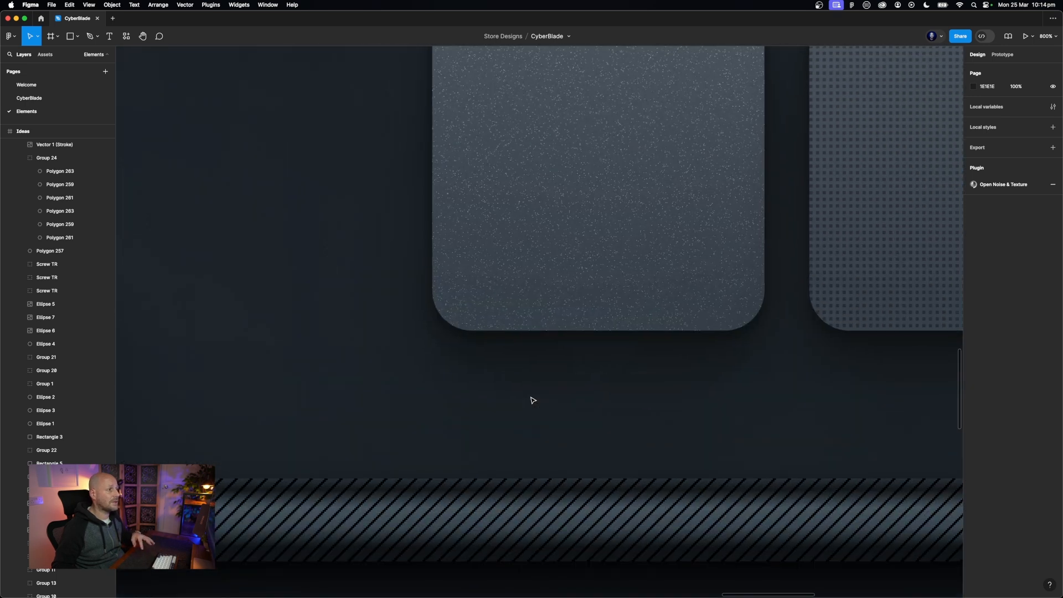
pyautogui.click(559, 302)
pyautogui.hscroll(5, 559, 301)
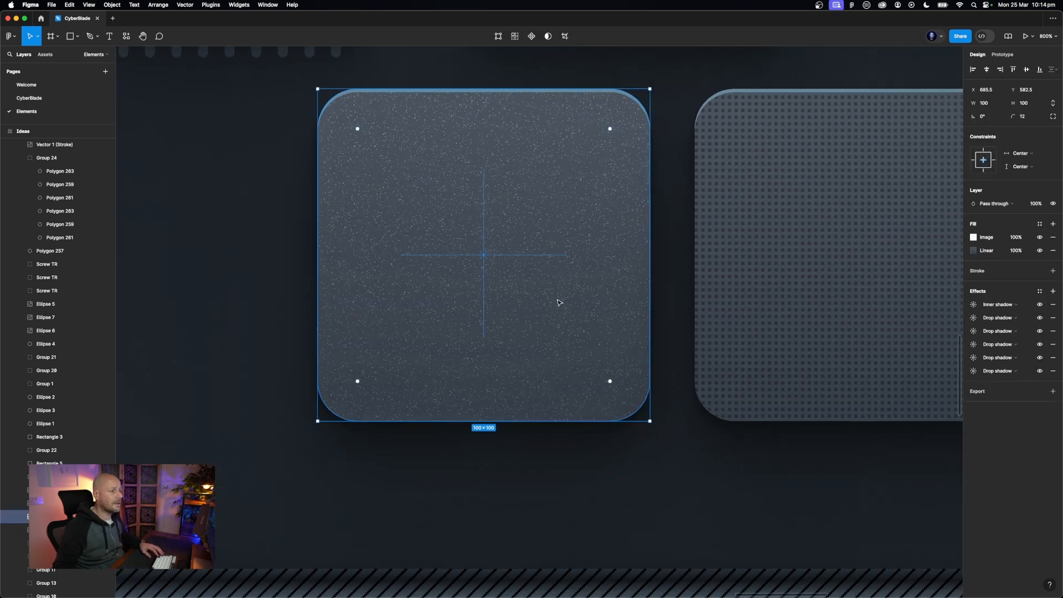
pyautogui.click(671, 283)
pyautogui.press('-')
pyautogui.press('-')
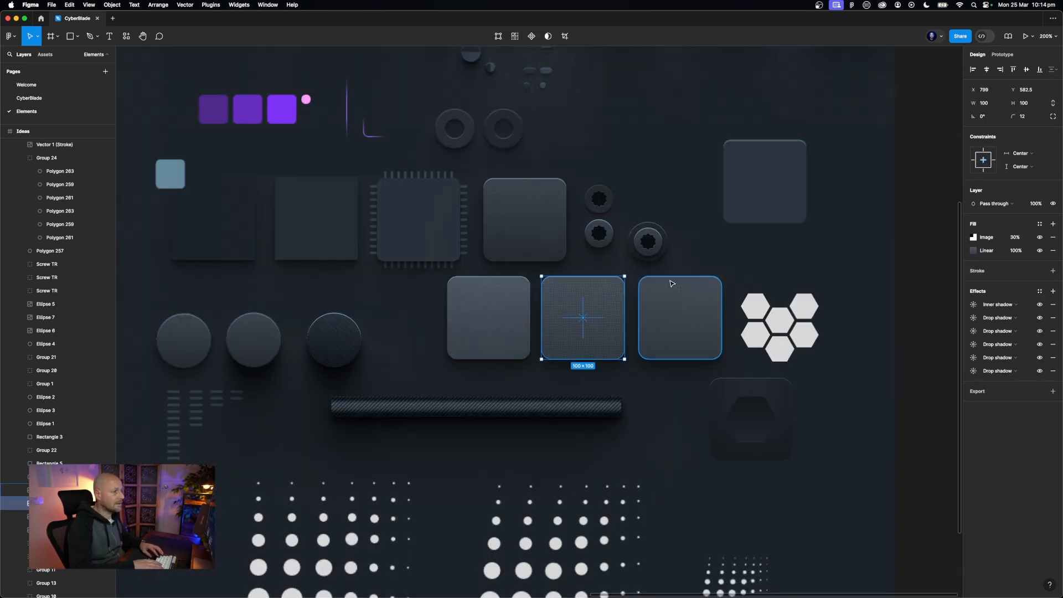
pyautogui.click(681, 310)
pyautogui.press('+')
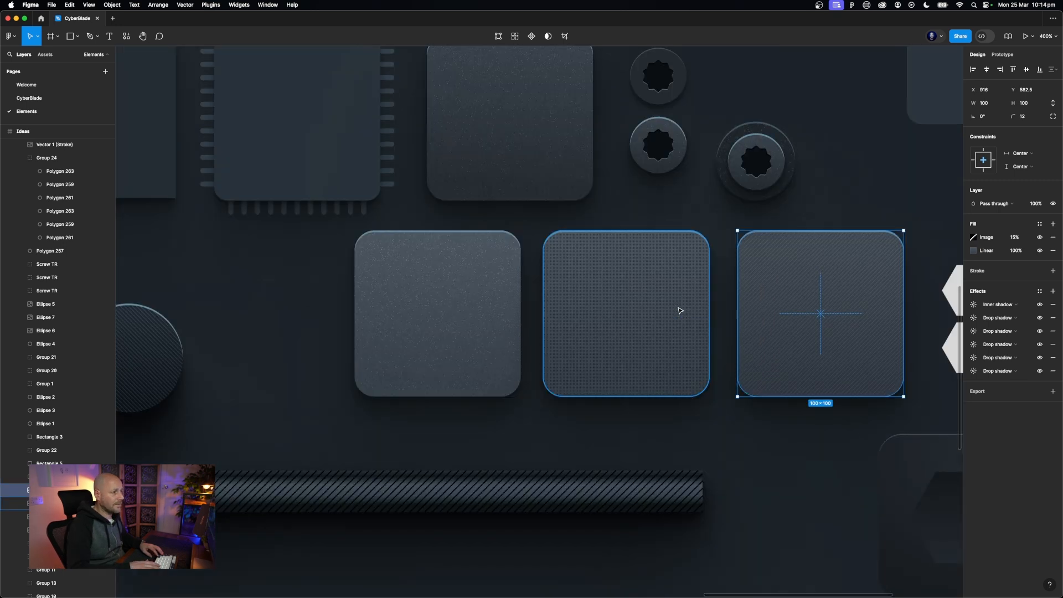
# Look over the upper part of the Ideas frame with the textured squares, chips and small electronic components
pyautogui.hscroll(-15, 681, 310)
pyautogui.hscroll(-5, 681, 311)
pyautogui.scroll(10, 680, 311)
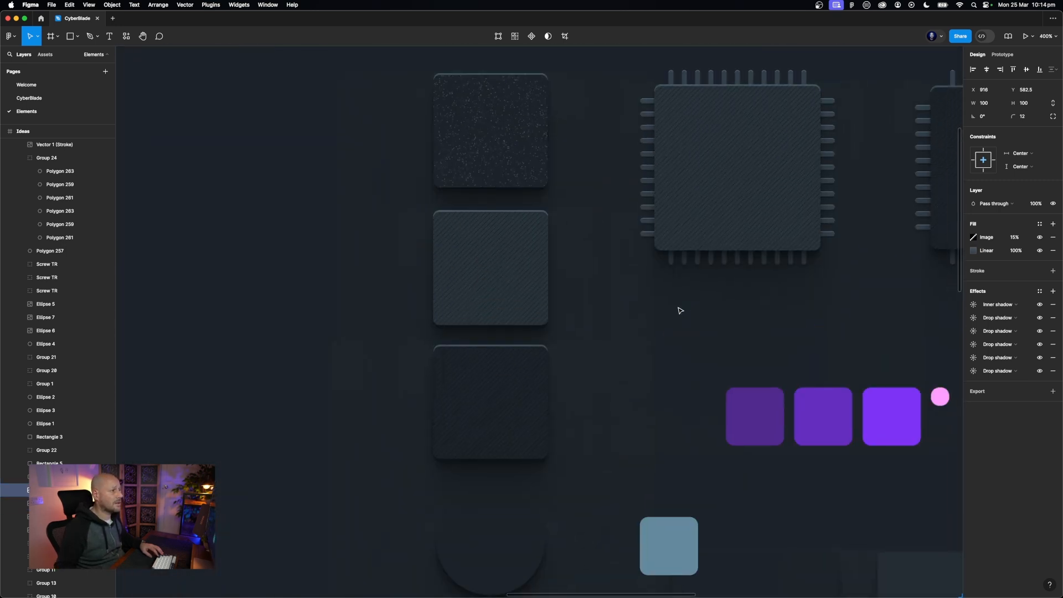
pyautogui.hscroll(5, 680, 311)
pyautogui.hscroll(10, 680, 311)
pyautogui.scroll(-2, 681, 311)
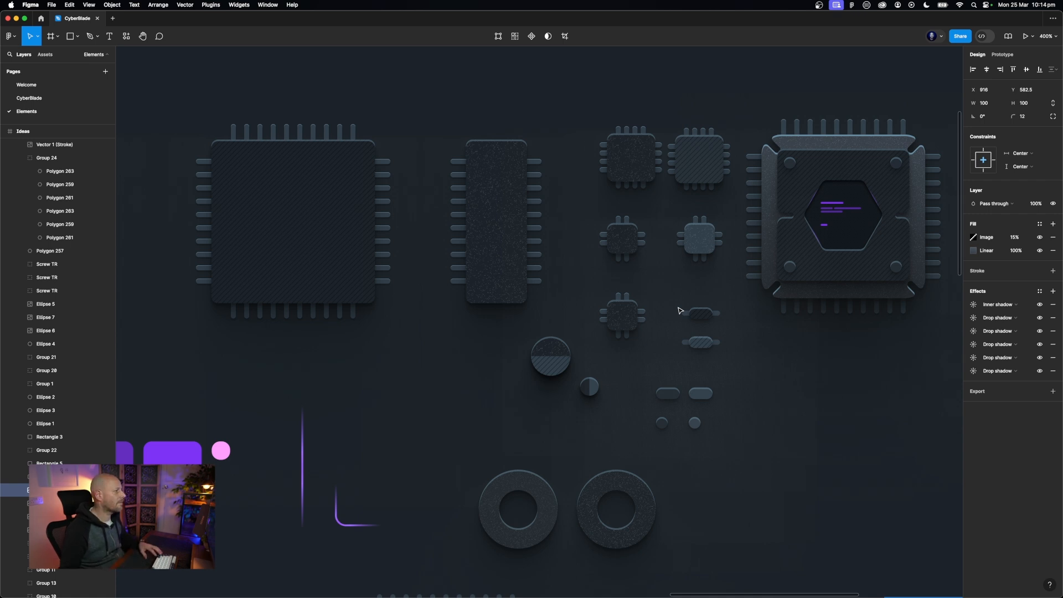
pyautogui.hscroll(-10, 680, 311)
# Try larger and smaller tile scales for the diagonal-stripe image fill on the lighter large chip, restoring it to 50%
pyautogui.click(577, 263)
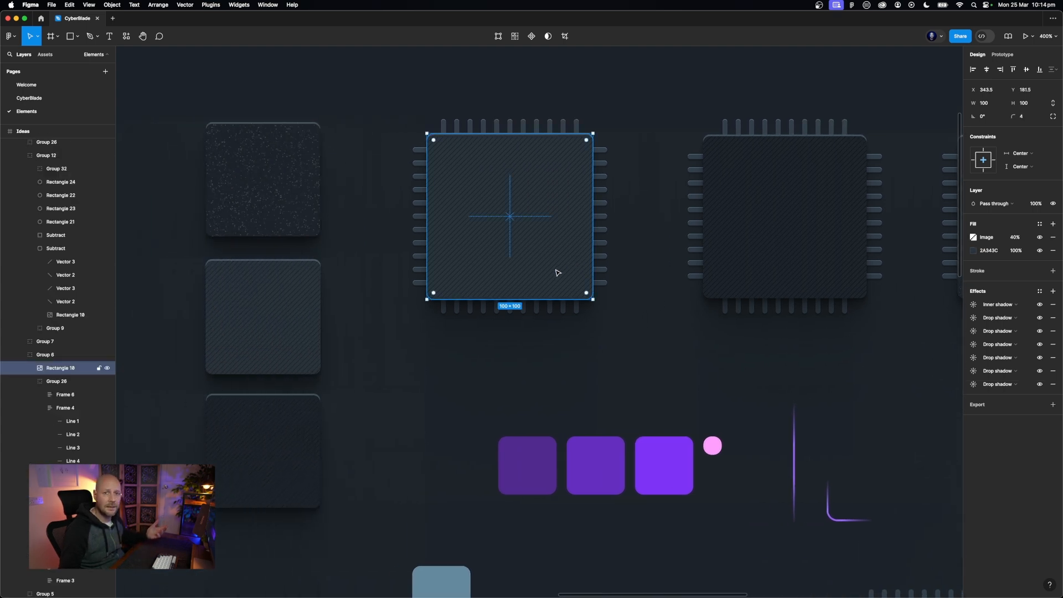
pyautogui.hscroll(-2, 670, 268)
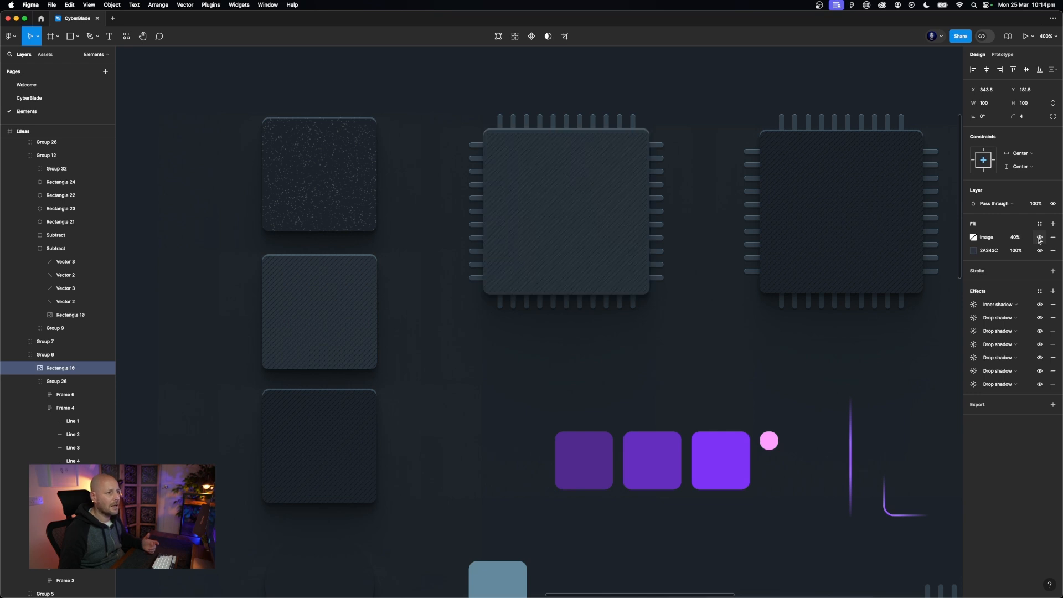
pyautogui.click(974, 238)
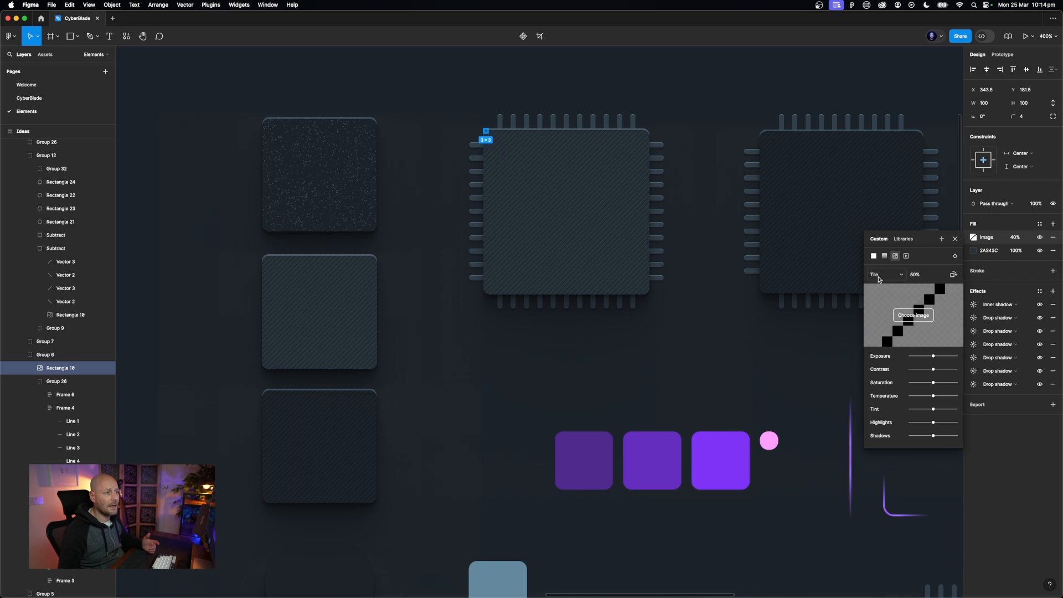
pyautogui.click(915, 275)
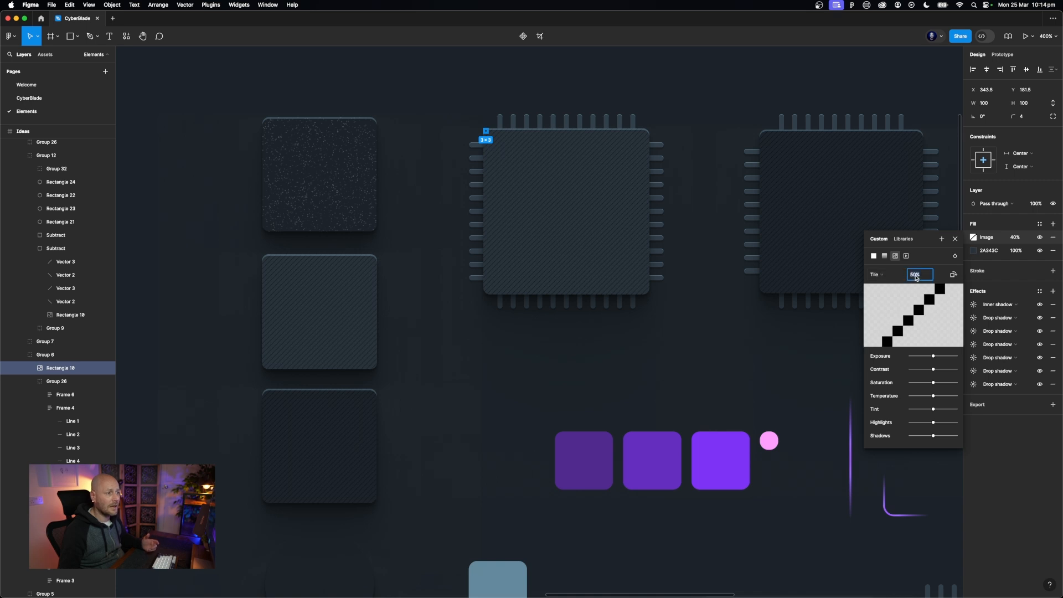
pyautogui.hotkey('shift', 'Up')
pyautogui.hotkey('shift', 'Up')
pyautogui.hotkey('shift', 'Up')
pyautogui.hotkey('shift', 'Up')
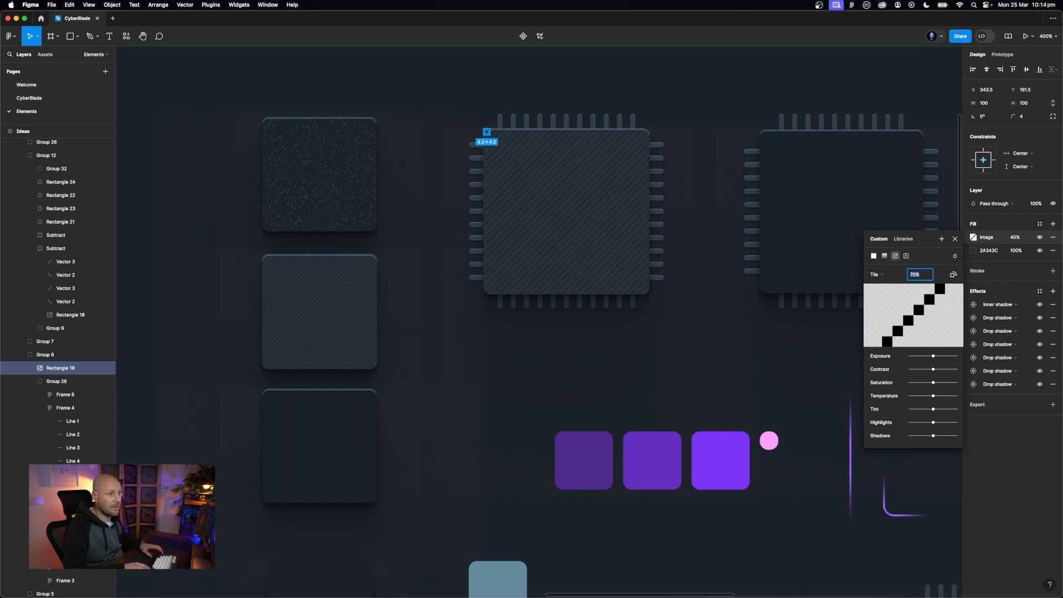
pyautogui.hotkey('shift', 'Up')
pyautogui.hotkey('shift', 'Down')
pyautogui.hotkey('shift', 'Down')
pyautogui.hotkey('shift', 'Down')
pyautogui.hotkey('shift', 'Down')
pyautogui.hotkey('shift', 'Down')
pyautogui.hotkey('shift', 'Up')
pyautogui.hotkey('shift', 'Up')
pyautogui.hotkey('shift', 'Up')
pyautogui.hotkey('shift', 'Down')
pyautogui.hotkey('shift', 'Down')
pyautogui.hotkey('shift', 'Down')
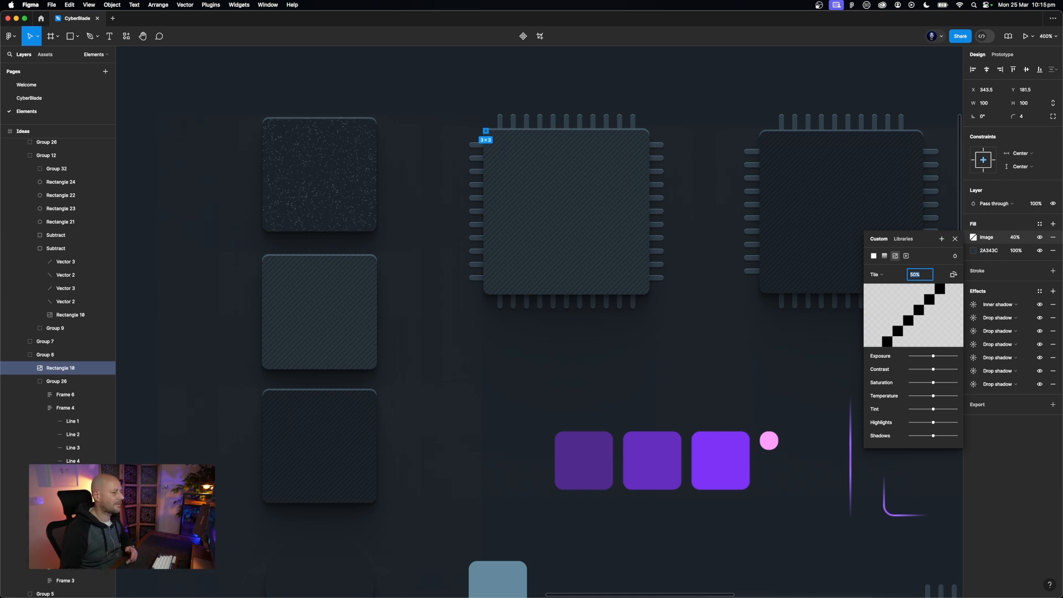
pyautogui.press('Escape')
# Inspect the vertical glowing purple line's radial stroke and Plus lighter blend mode
pyautogui.scroll(-5, 748, 308)
pyautogui.hscroll(8, 748, 309)
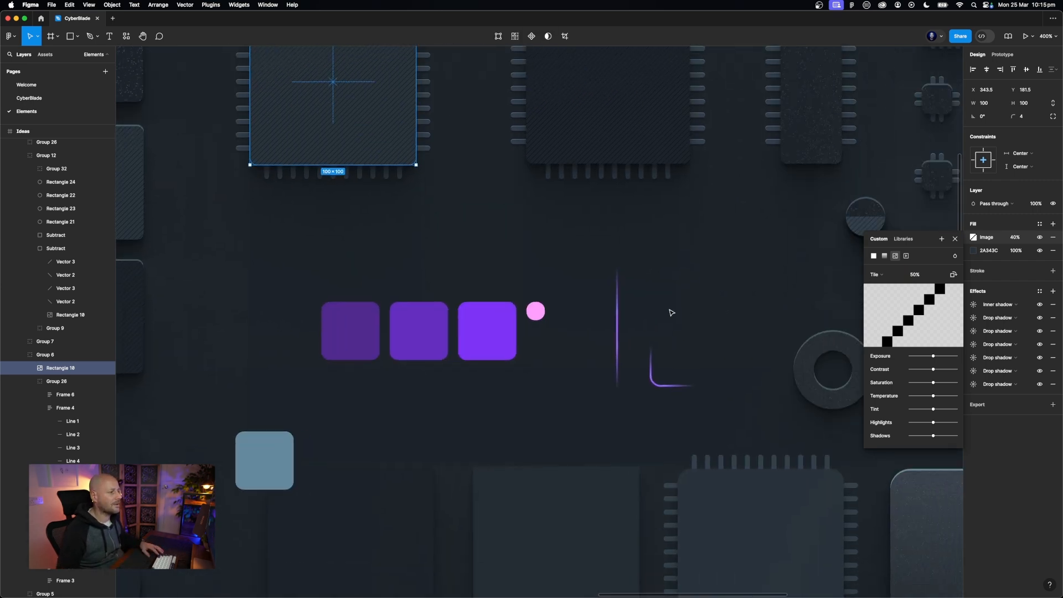
pyautogui.click(617, 314)
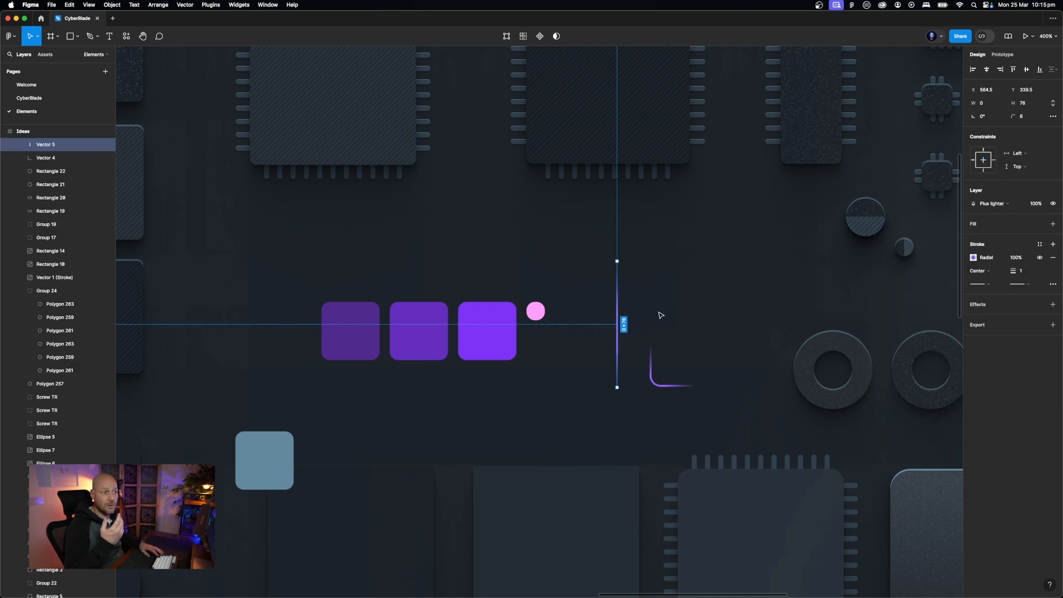
pyautogui.press('super+equal')
pyautogui.press('super+equal')
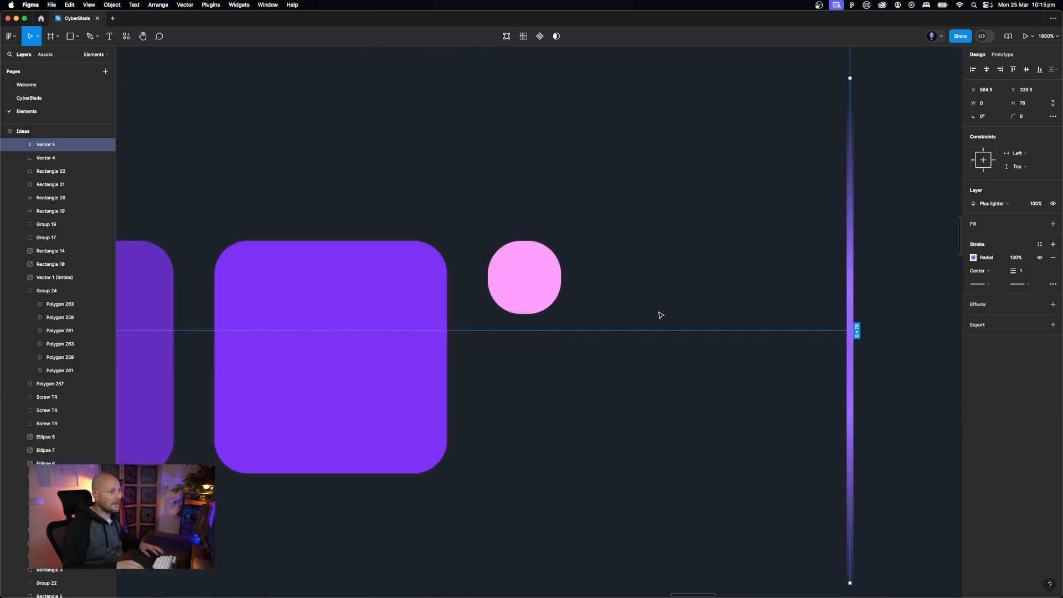
pyautogui.hscroll(10, 661, 315)
pyautogui.click(664, 316)
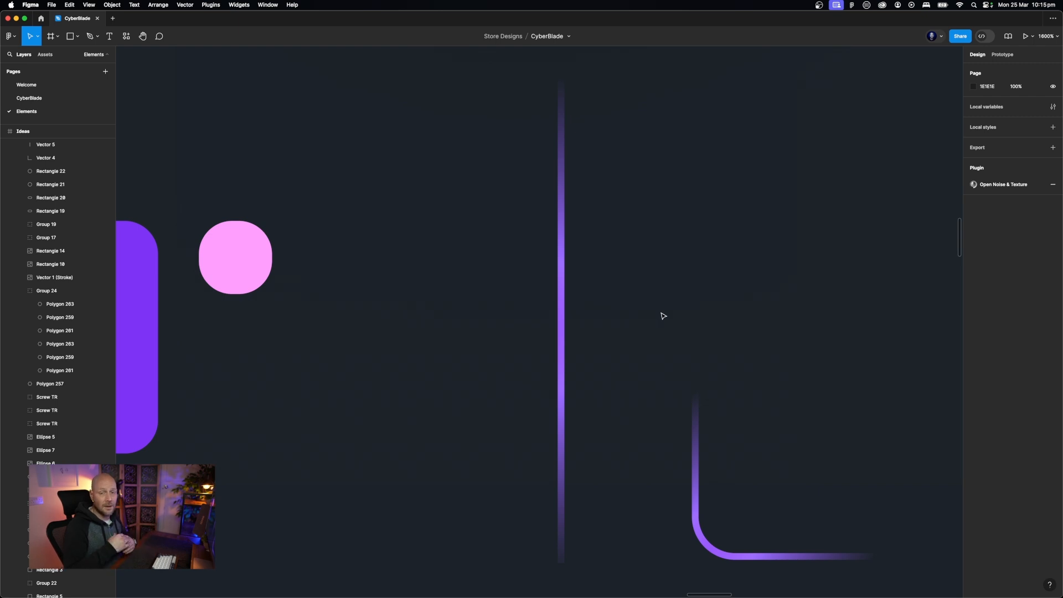
# Remove the middle colour stop from the vertical purple line's radial stroke gradient and slightly shorten the gradient's extent along the line
pyautogui.click(561, 315)
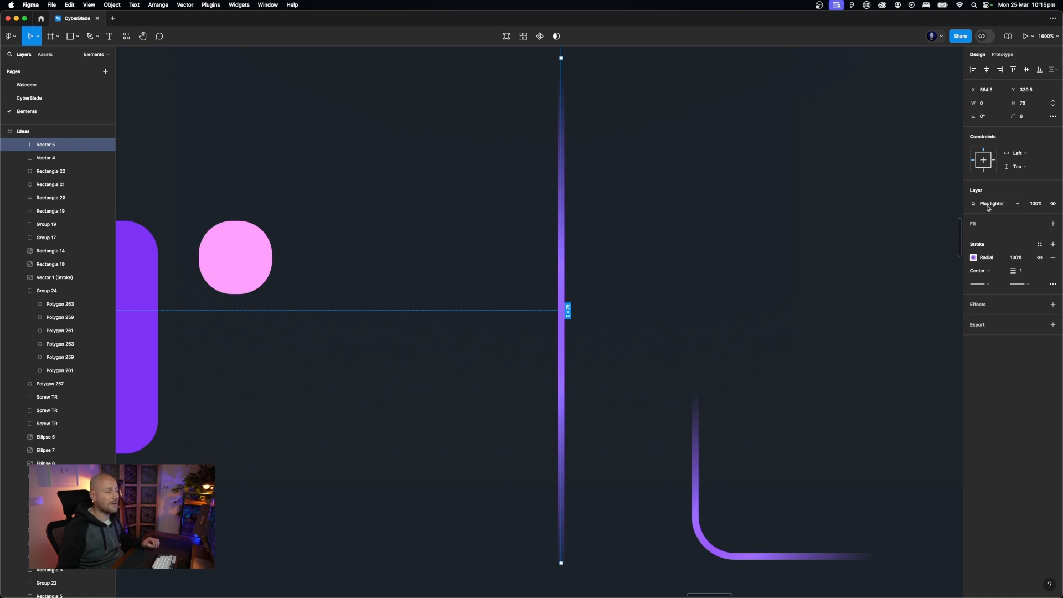
pyautogui.click(974, 257)
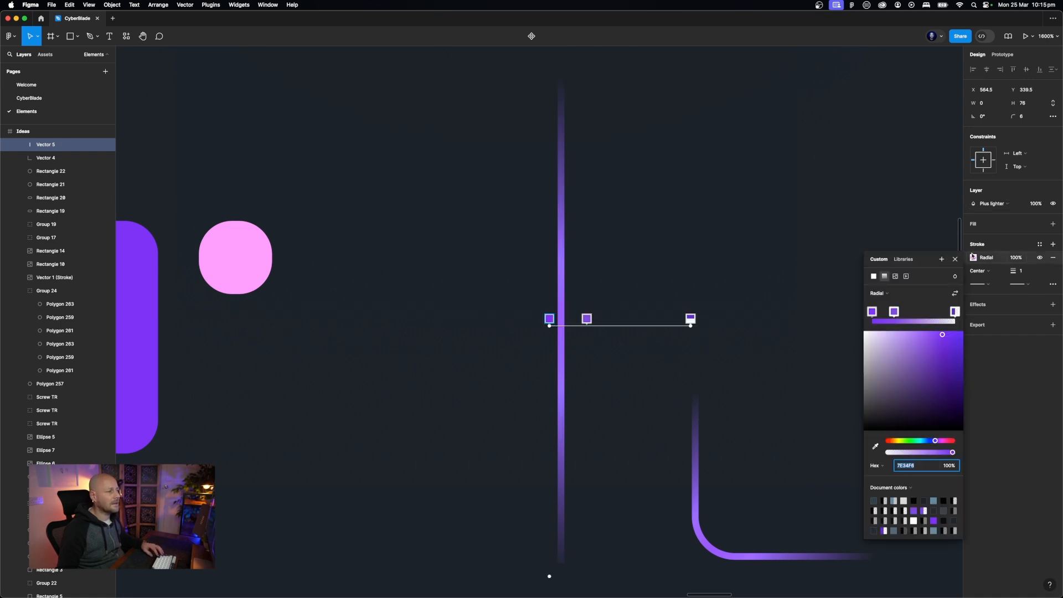
pyautogui.click(895, 312)
pyautogui.press('Delete')
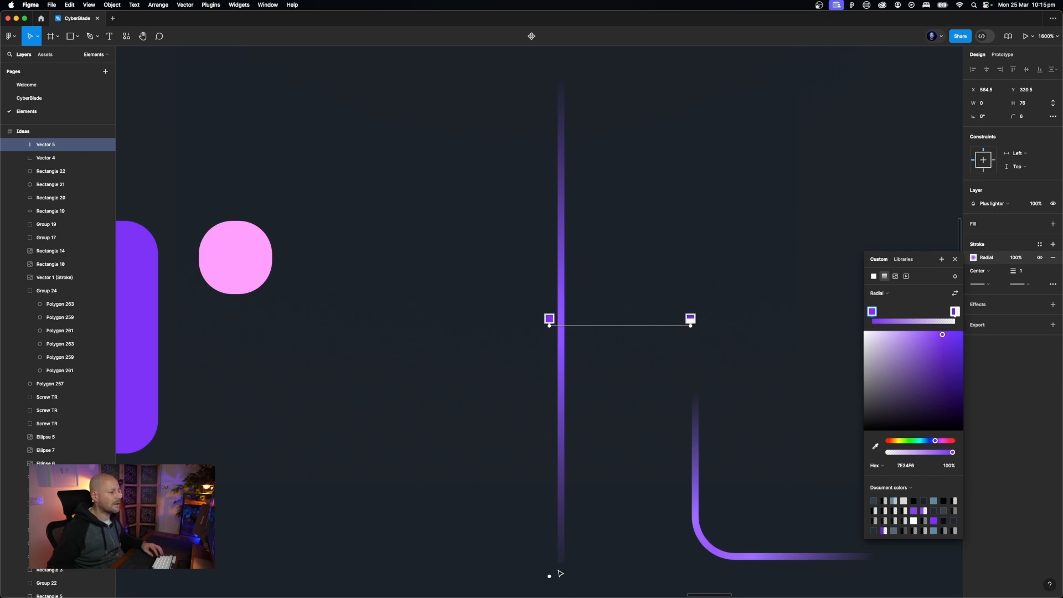
pyautogui.moveTo(549, 574); pyautogui.dragTo(550, 559)
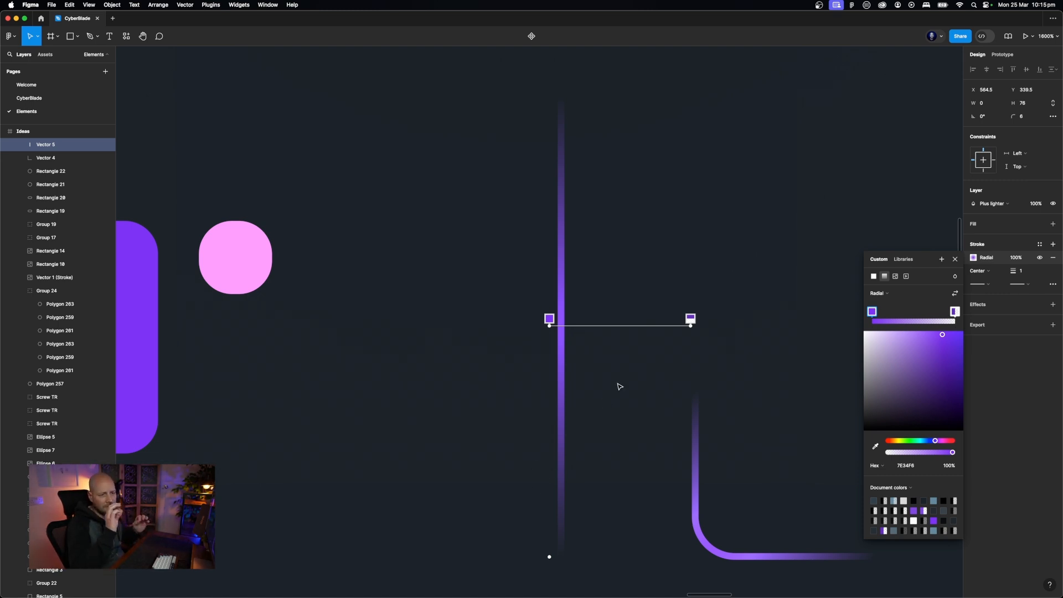
# Inspect the stroke and blend settings of the L-shaped glowing purple line
pyautogui.scroll(-5, 620, 386)
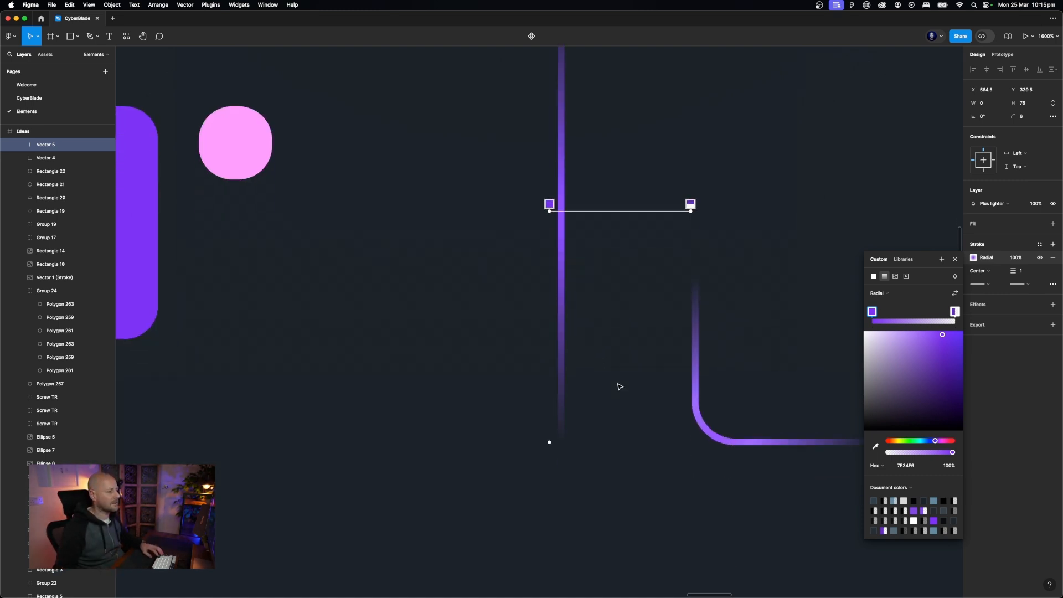
pyautogui.hscroll(3, 619, 386)
pyautogui.click(580, 423)
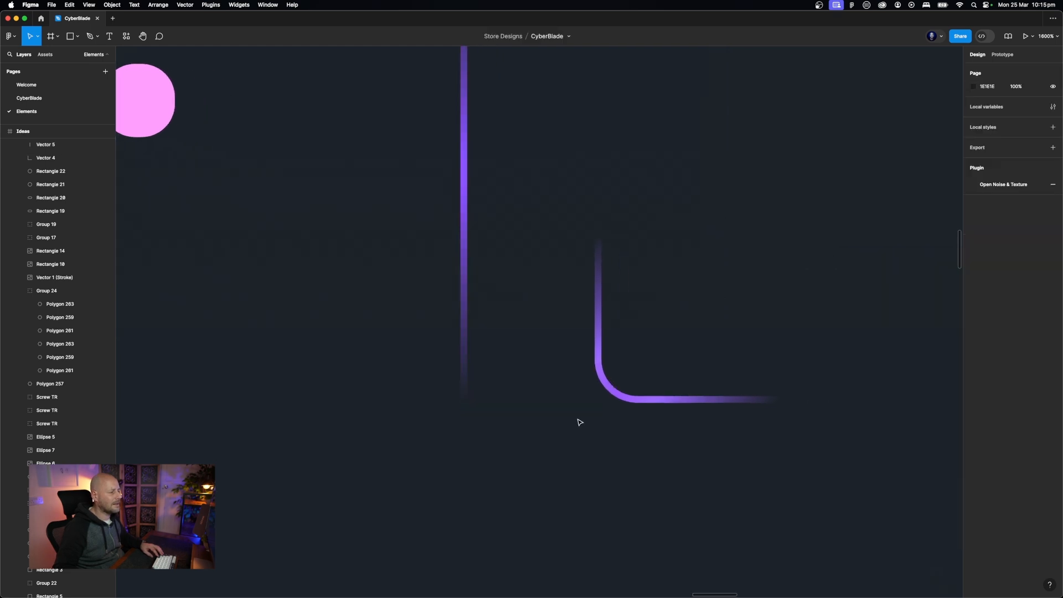
pyautogui.click(621, 395)
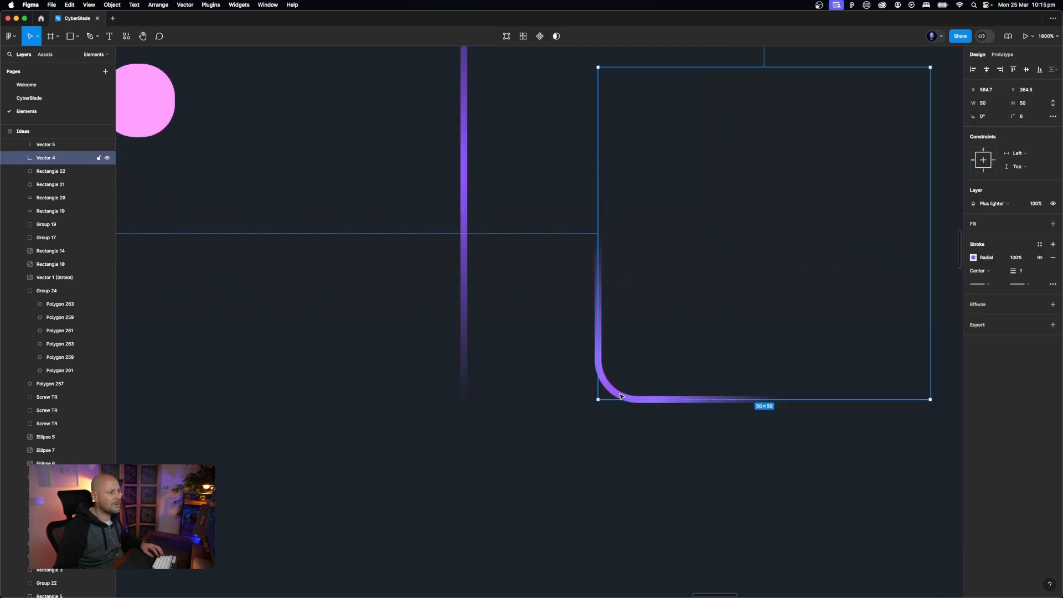
# Inspect the L-shaped purple line's corner point and its radius, plus the colour stops of its radial stroke gradient
pyautogui.doubleClick(621, 396)
pyautogui.click(598, 400)
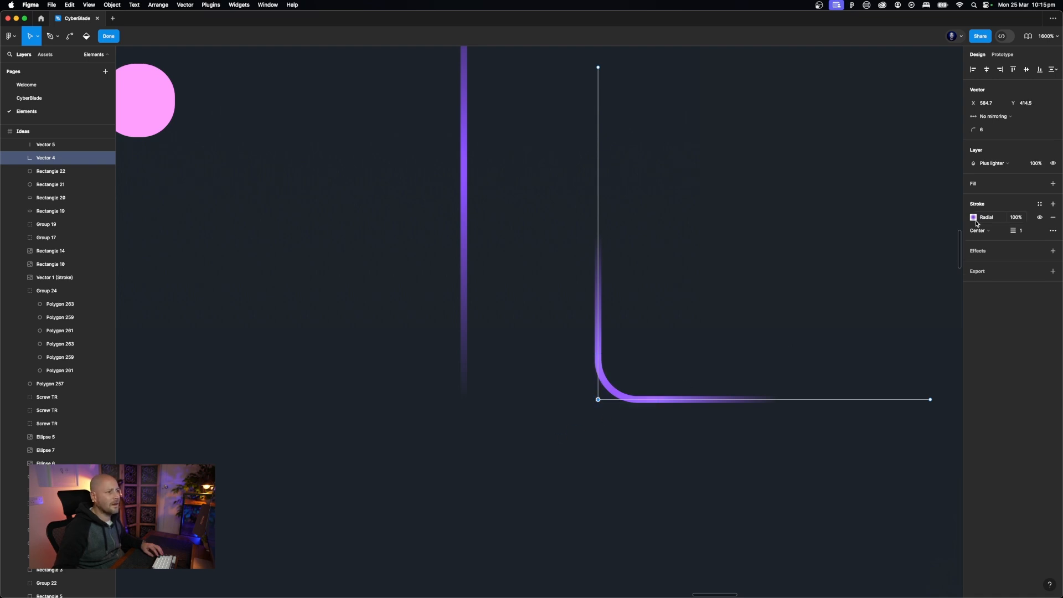
pyautogui.moveTo(979, 128)
pyautogui.mouseDown()
pyautogui.moveTo(938, 133)
pyautogui.moveTo(987, 127)
pyautogui.mouseUp()
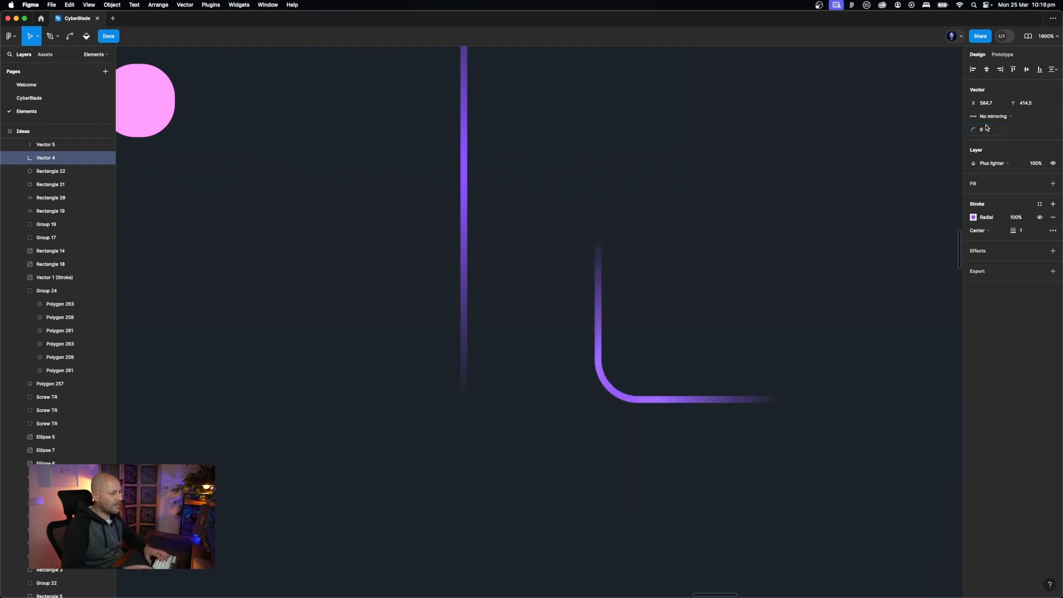
pyautogui.click(974, 217)
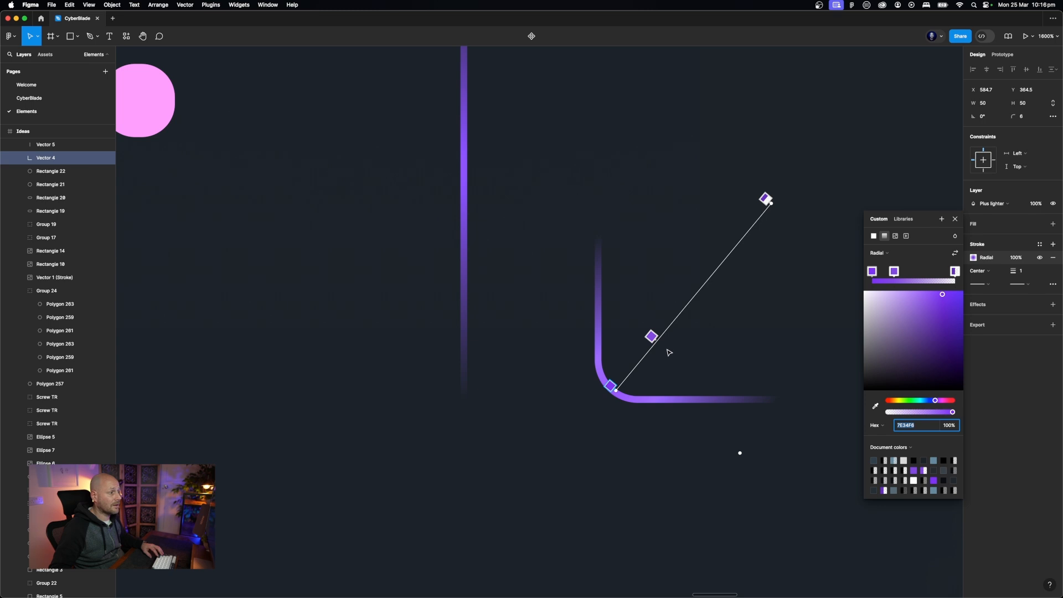
pyautogui.click(652, 336)
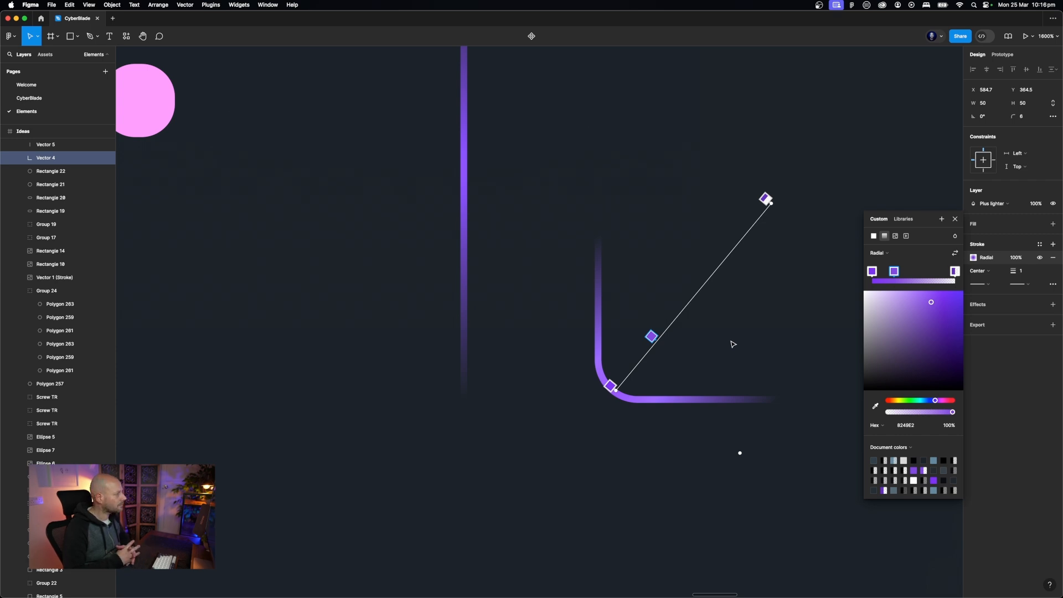
# Go to the screw elements and inspect the outer circle and star recess of the upper plain screw
pyautogui.press('-')
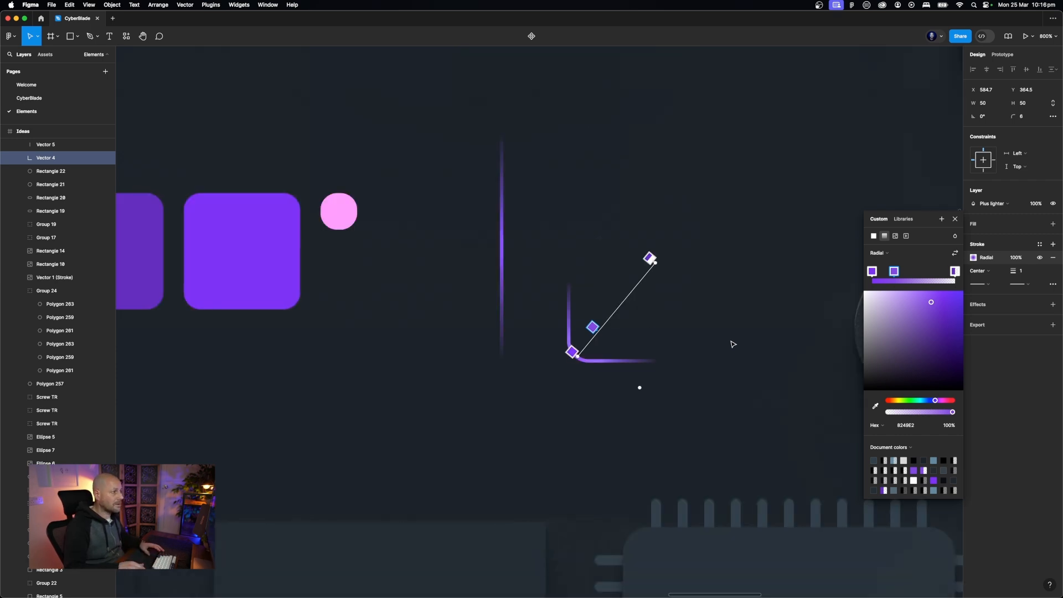
pyautogui.press('-')
pyautogui.press('-')
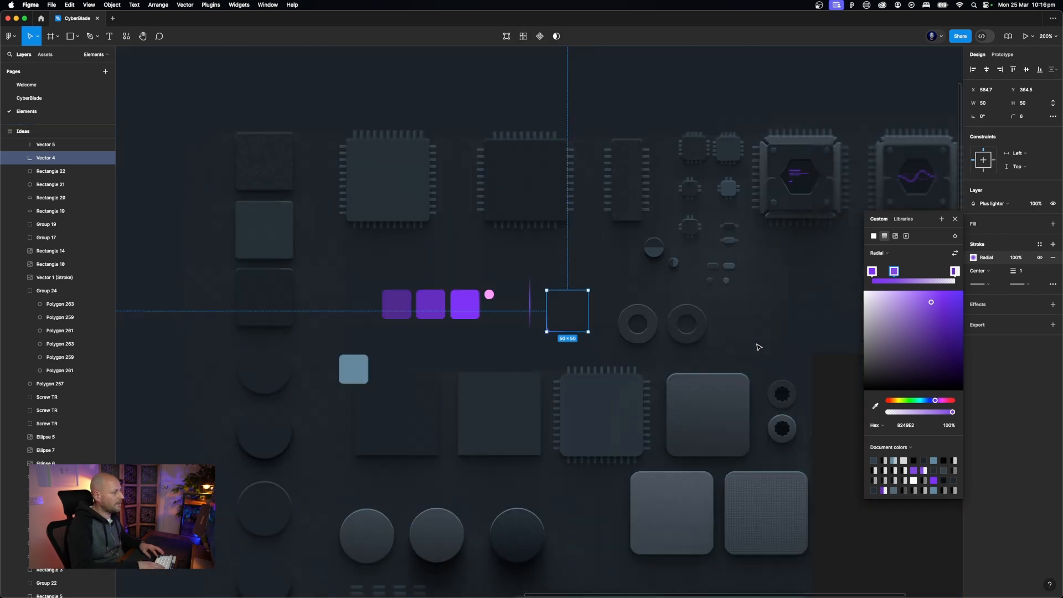
pyautogui.hscroll(5, 759, 347)
pyautogui.scroll(-4, 759, 348)
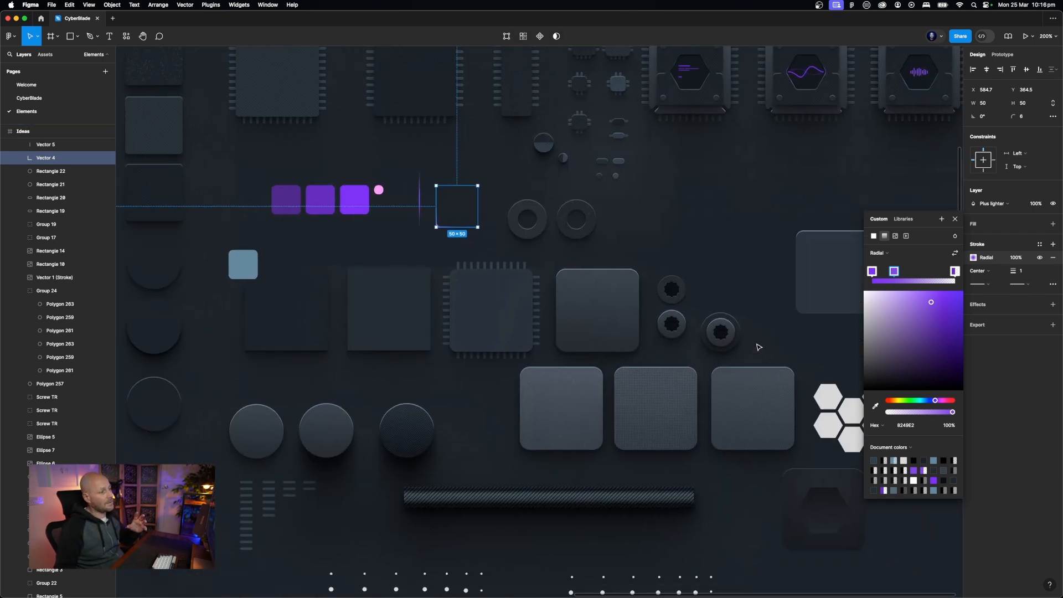
pyautogui.press('+')
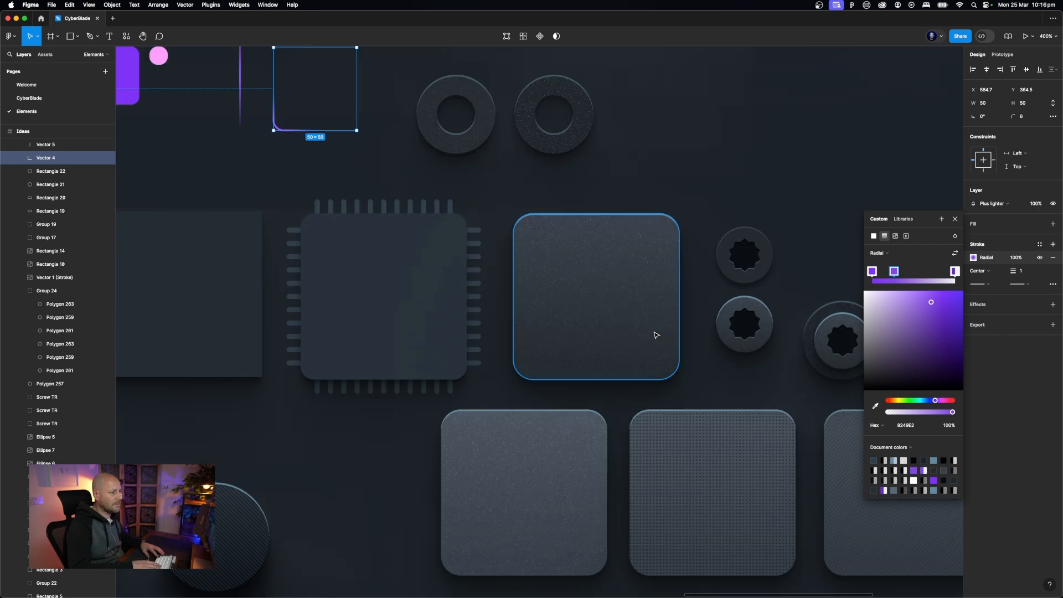
pyautogui.hscroll(4, 656, 335)
pyautogui.click(657, 261)
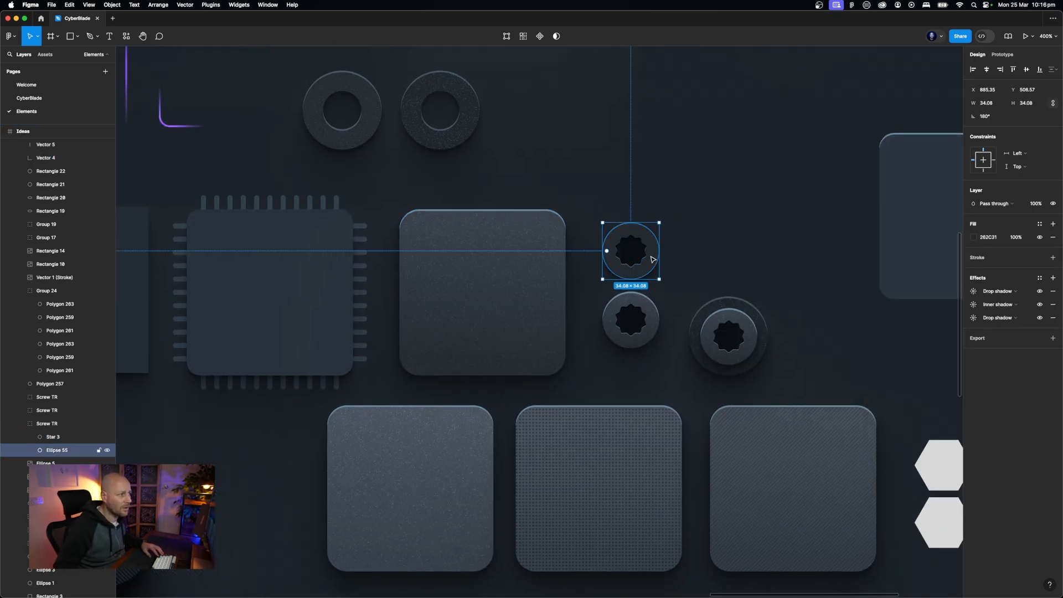
pyautogui.click(637, 256)
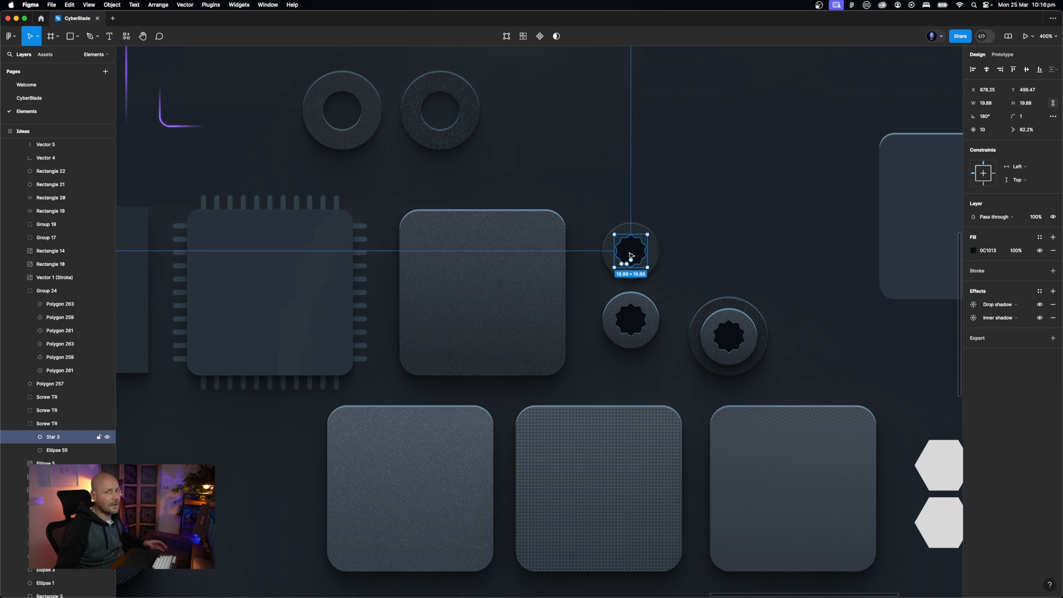
# Draw a five-pointed star about 23.5 × 23.5 beside the upper plain screw
pyautogui.click(77, 37)
pyautogui.click(58, 106)
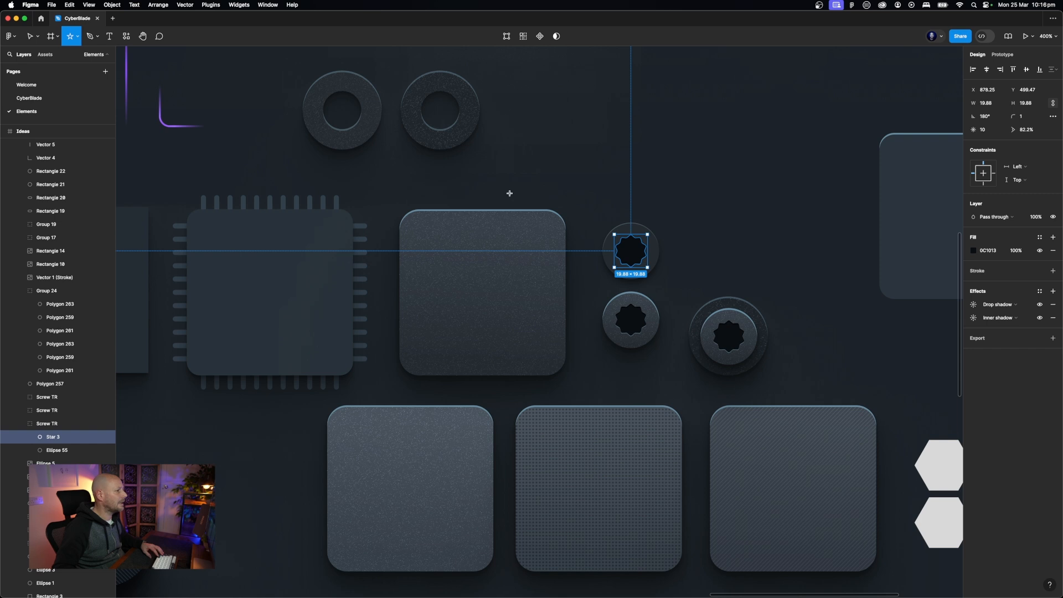
pyautogui.moveTo(692, 228); pyautogui.dragTo(721, 272)
pyautogui.hotkey('shift', '=')
pyautogui.hotkey('shift', '=')
pyautogui.hotkey('shift', '2')
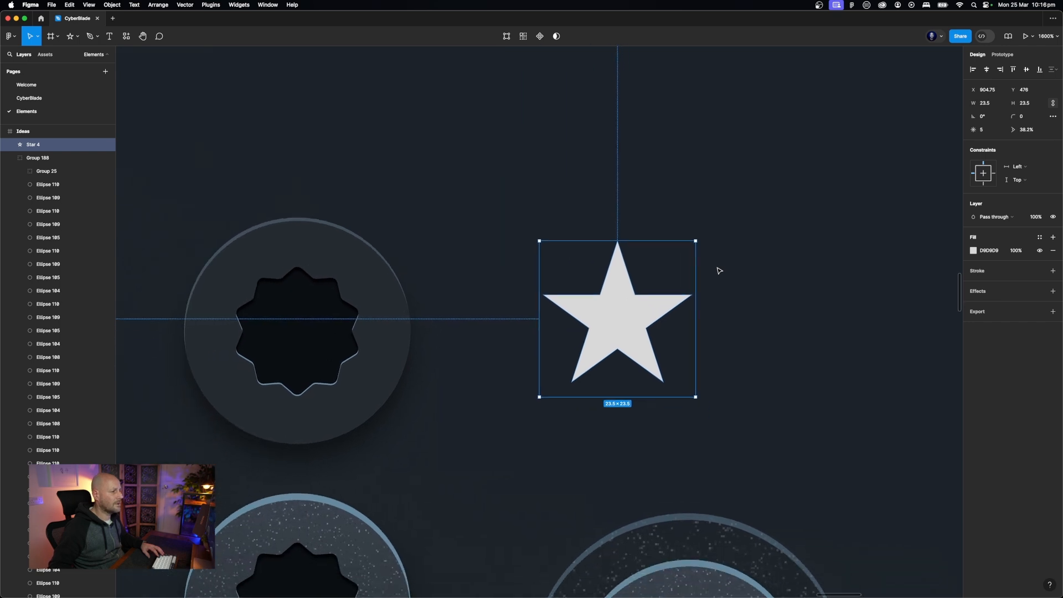
# Give the new star 9 points, a 73.4% ratio and a corner radius of 1
pyautogui.moveTo(977, 132); pyautogui.dragTo(99, 129)
pyautogui.moveTo(975, 131); pyautogui.dragTo(1004, 132)
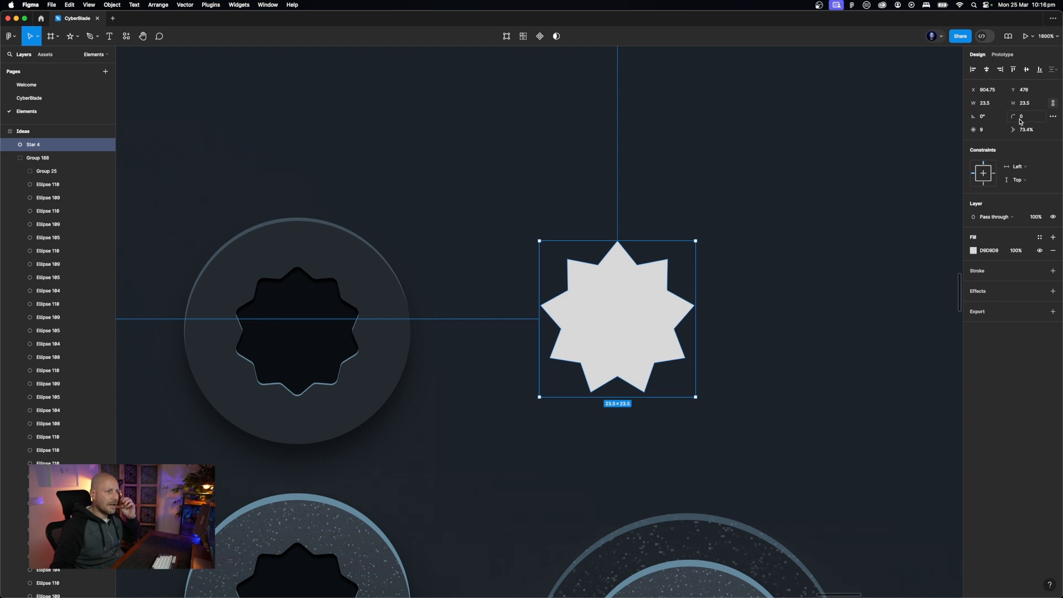
pyautogui.moveTo(1022, 117); pyautogui.dragTo(1027, 117)
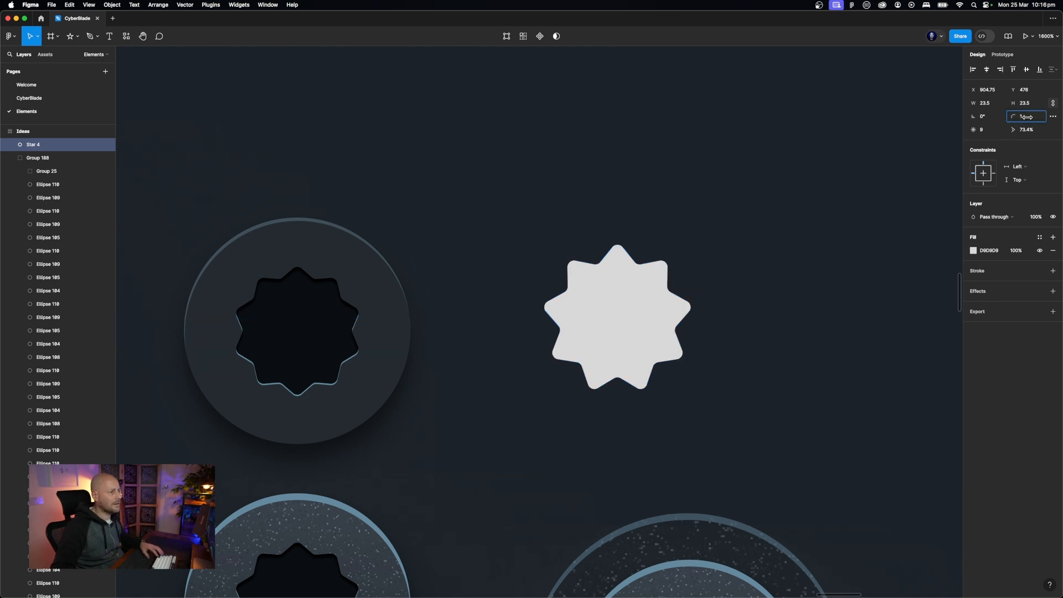
# Delete the light grey star beside the upper plain screw
pyautogui.click(670, 194)
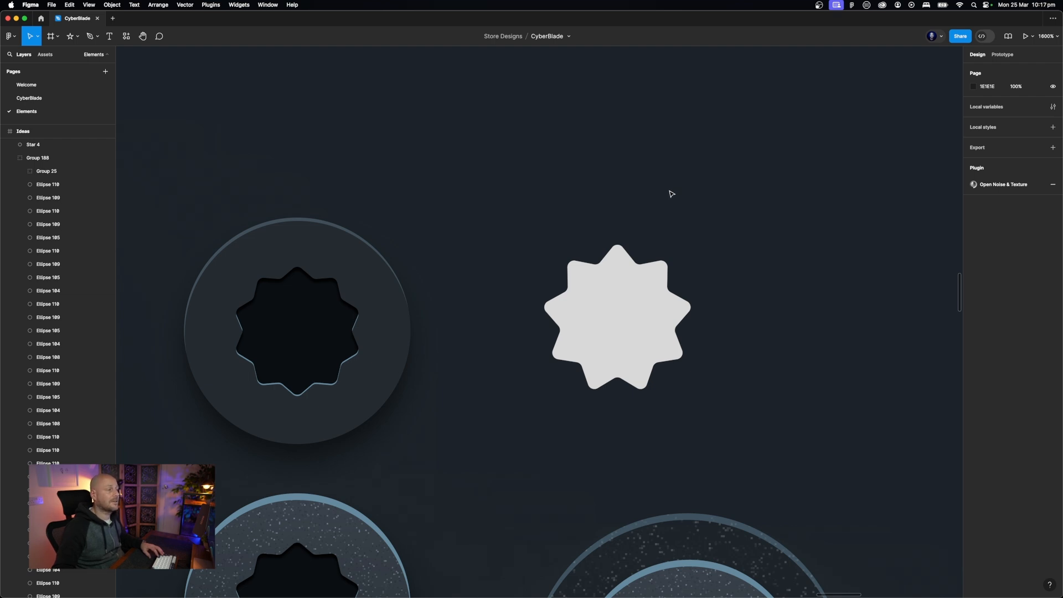
pyautogui.click(625, 311)
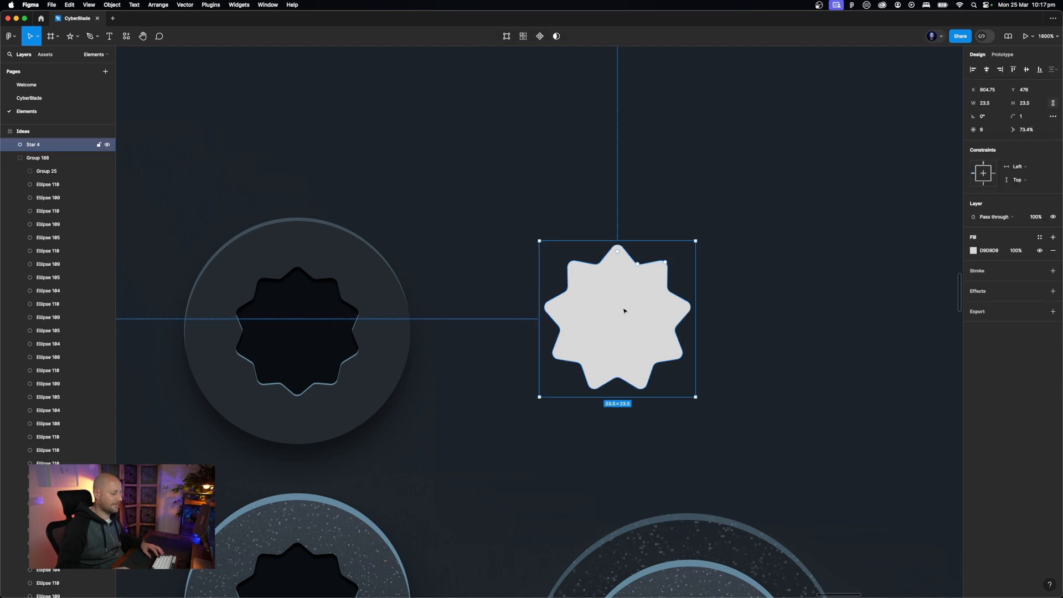
pyautogui.press('Delete')
# Hide the upper screw's star recess to examine the base circle on its own, and show the recess again
pyautogui.moveTo(526, 315); pyautogui.dragTo(753, 249)
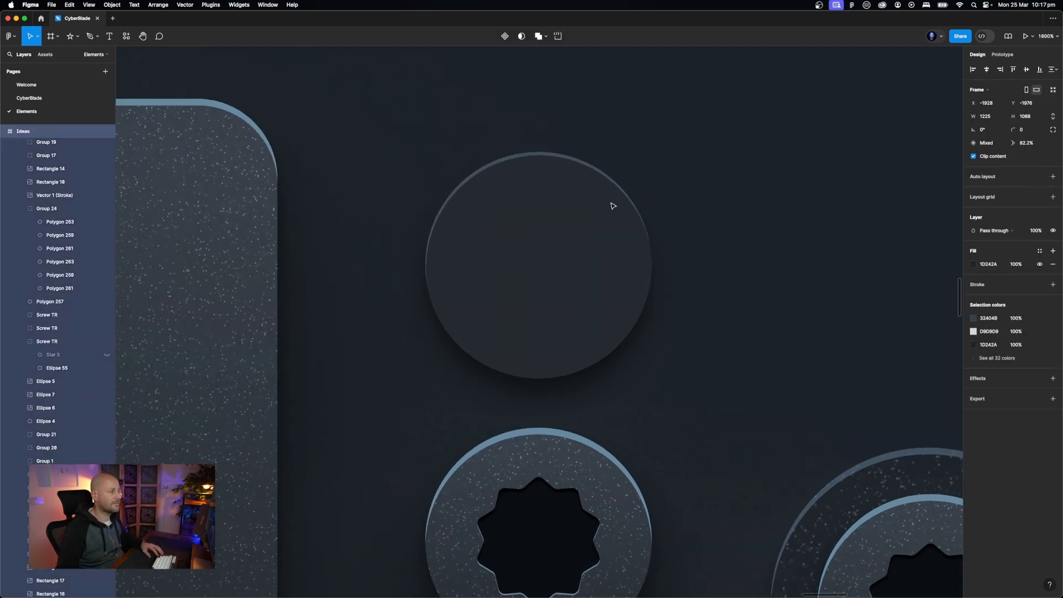
pyautogui.press('Escape')
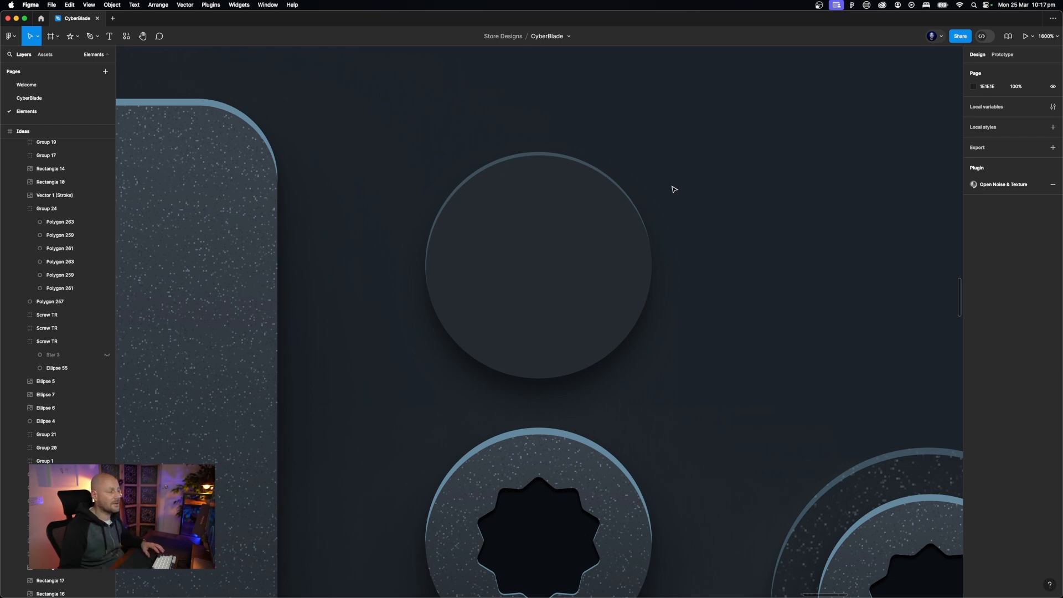
pyautogui.click(551, 270)
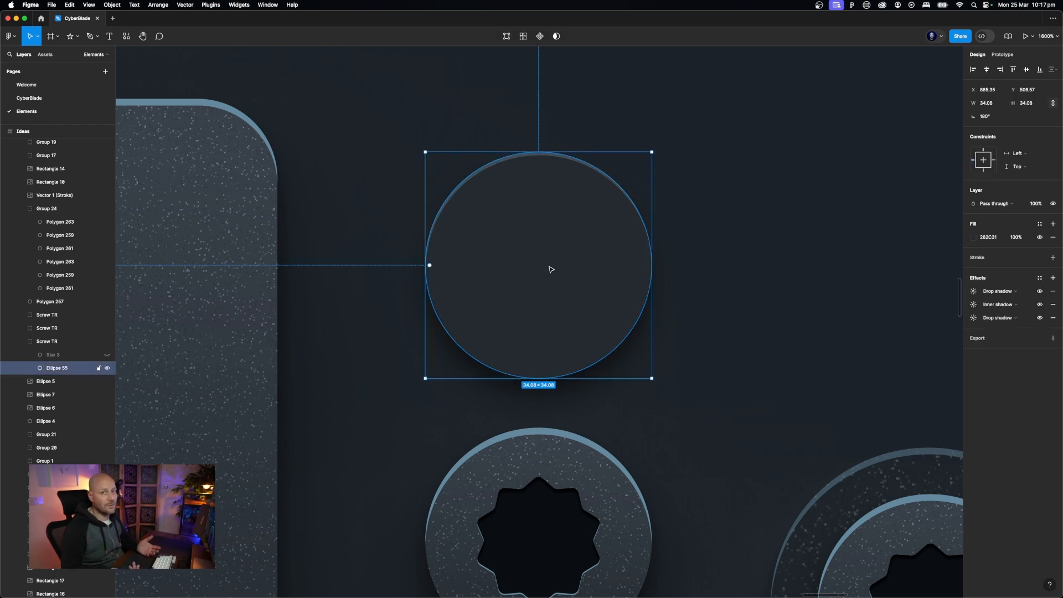
pyautogui.click(694, 269)
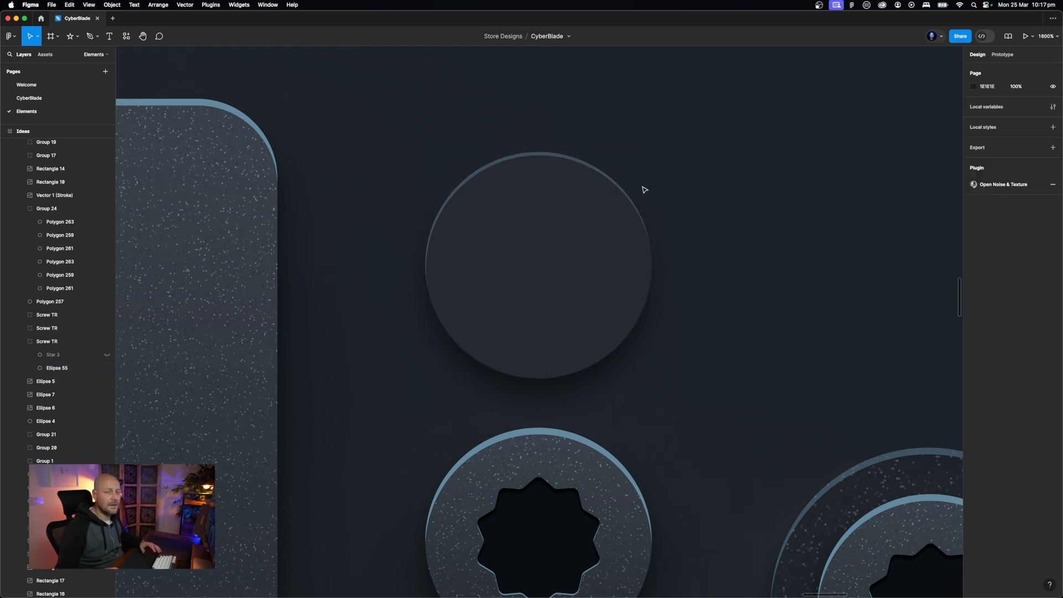
pyautogui.click(107, 356)
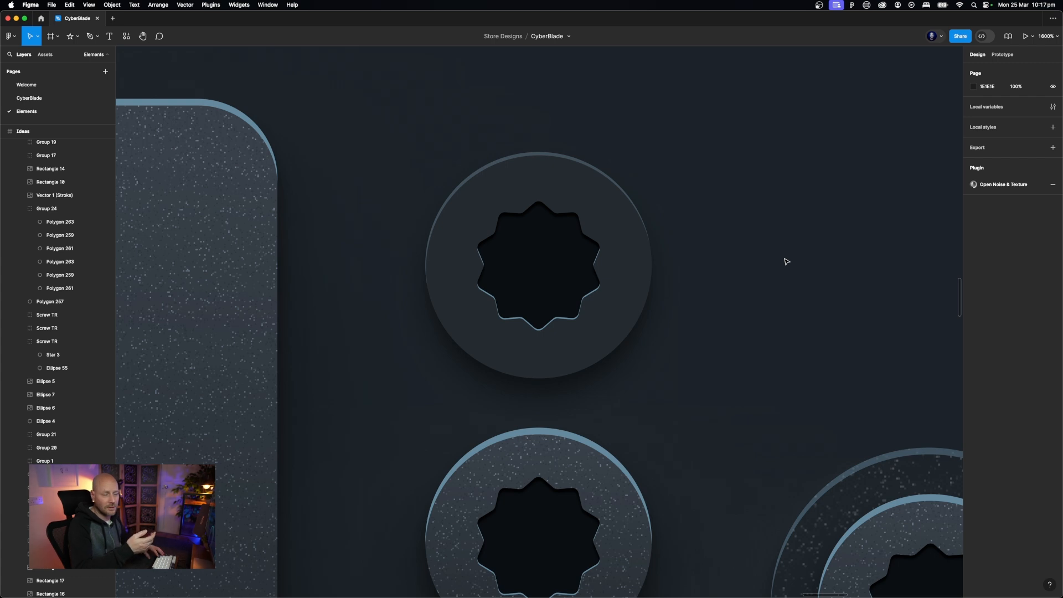
# Examine the upper screw's star recess edges up close, along with the fill and shadow effects of its outer circle
pyautogui.click(529, 269)
pyautogui.click(697, 312)
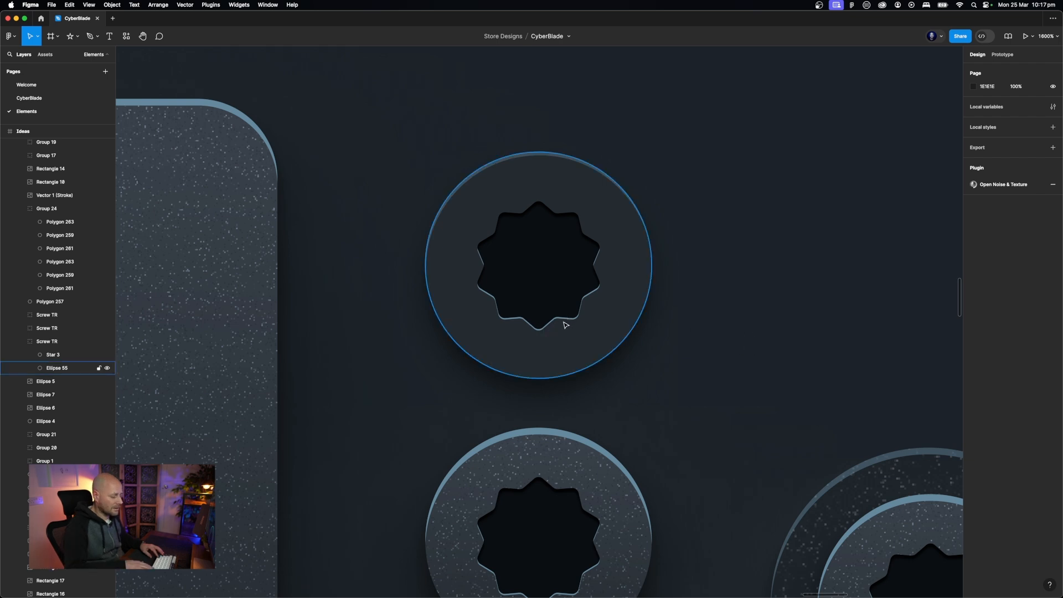
pyautogui.press('super+equal')
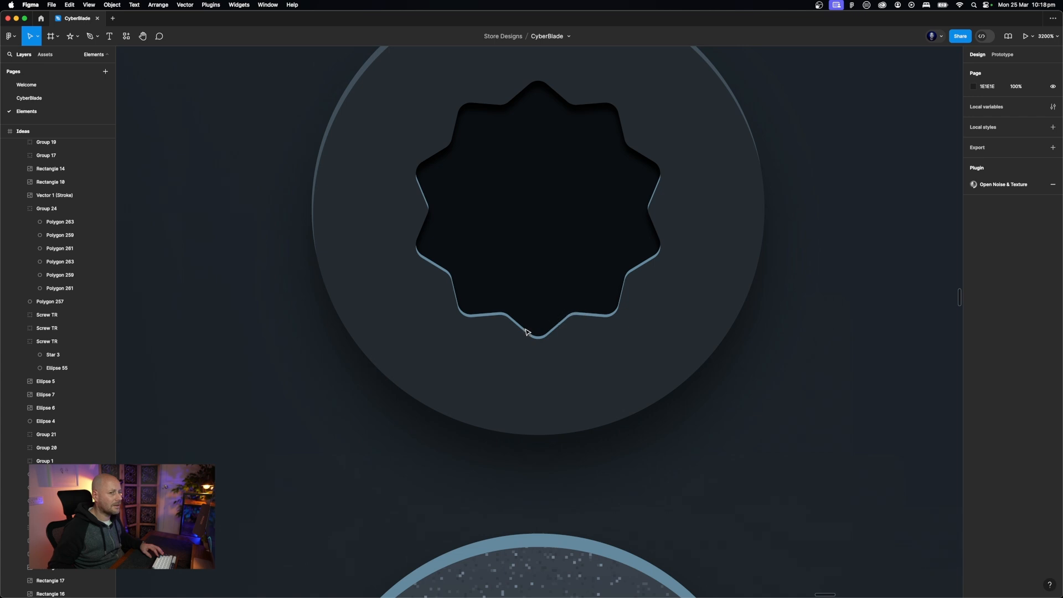
pyautogui.scroll(2, 566, 260)
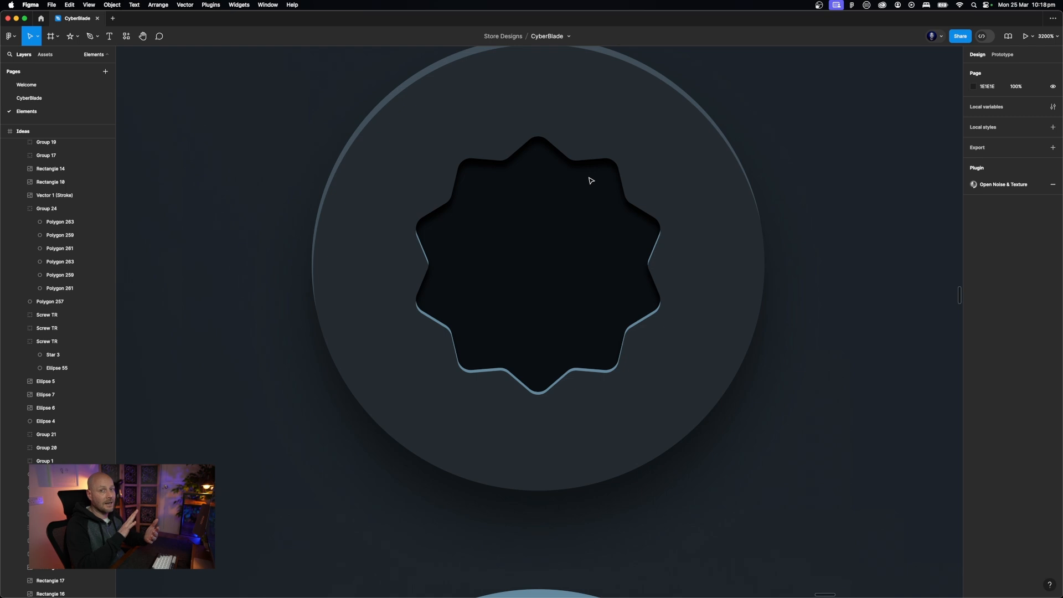
pyautogui.click(690, 214)
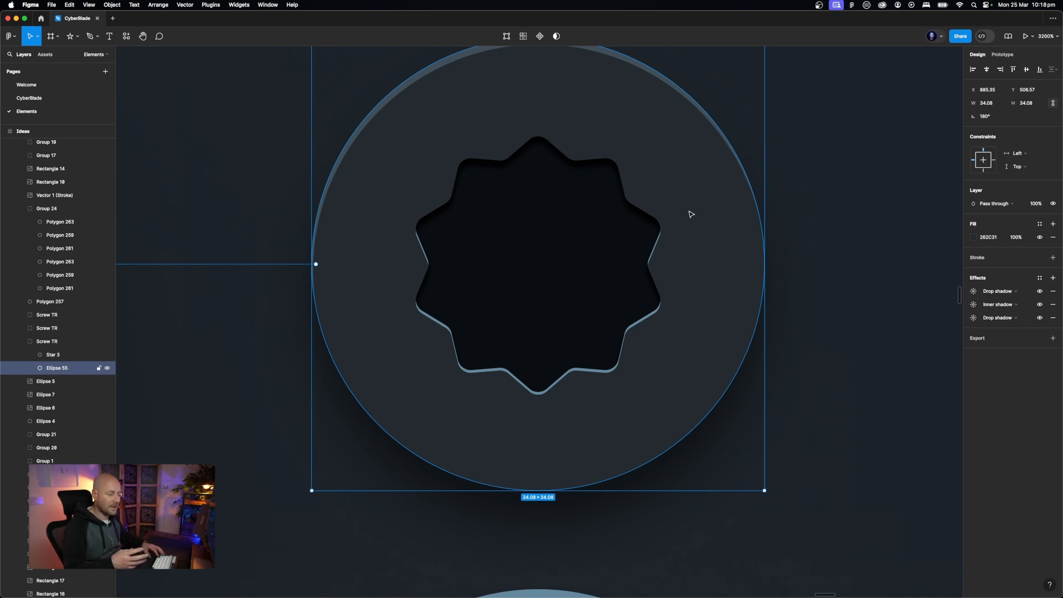
pyautogui.press('-')
pyautogui.press('-')
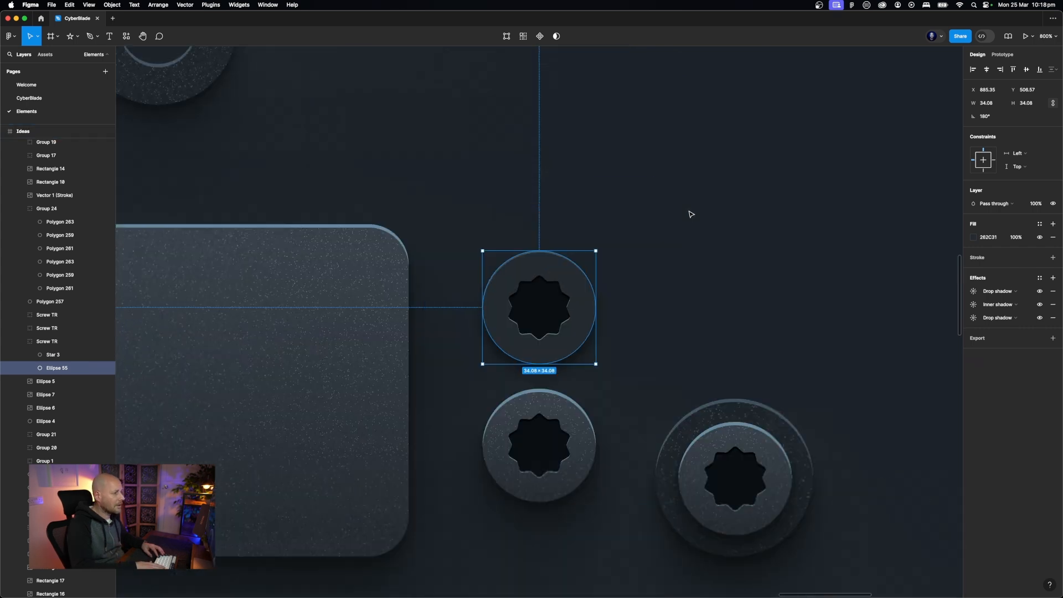
pyautogui.click(688, 216)
# Inspect the image fill and effects on the outer circle of the textured screw below the plain one
pyautogui.scroll(-5, 687, 216)
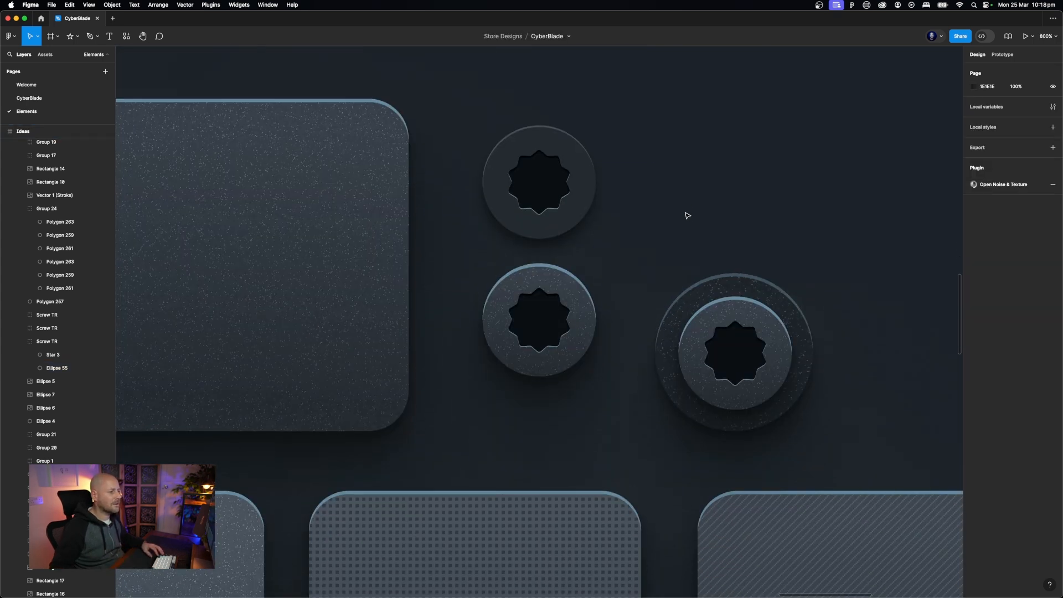
pyautogui.hscroll(2, 670, 218)
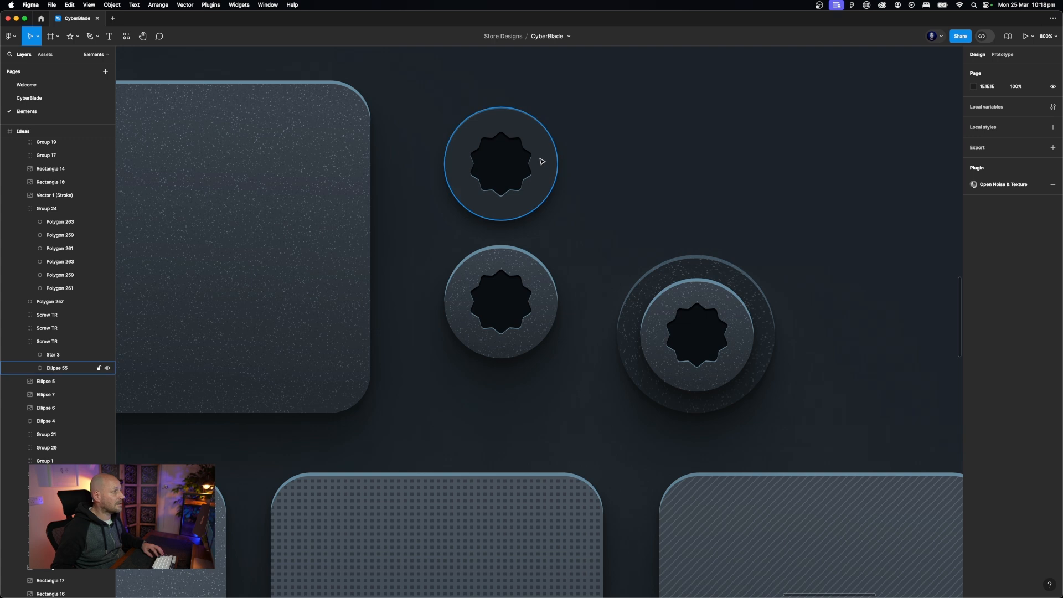
pyautogui.keyDown('super'); pyautogui.click(542, 297); pyautogui.keyUp('super')
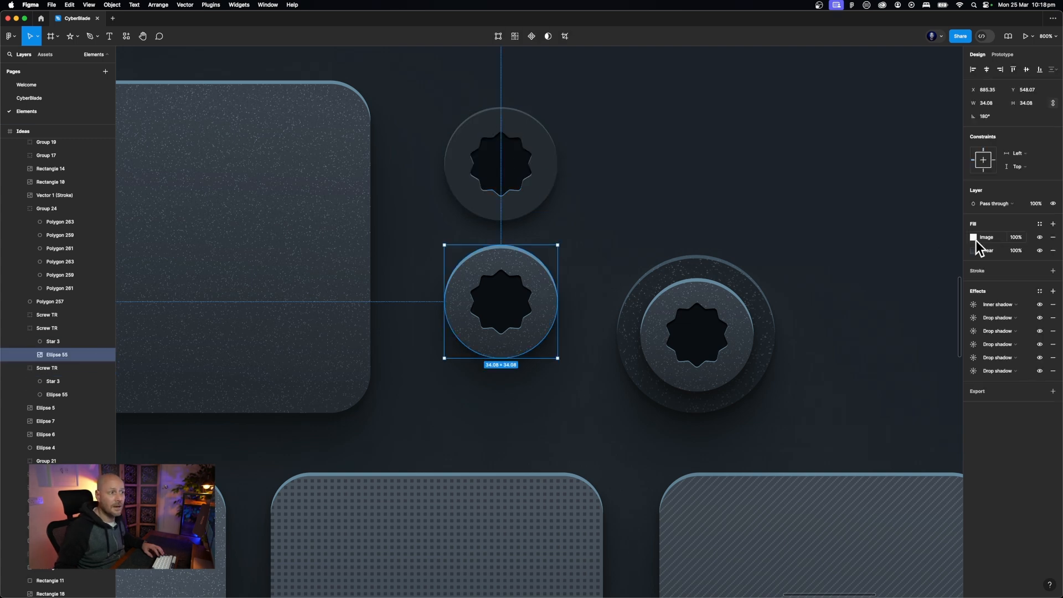
pyautogui.click(974, 237)
pyautogui.click(955, 239)
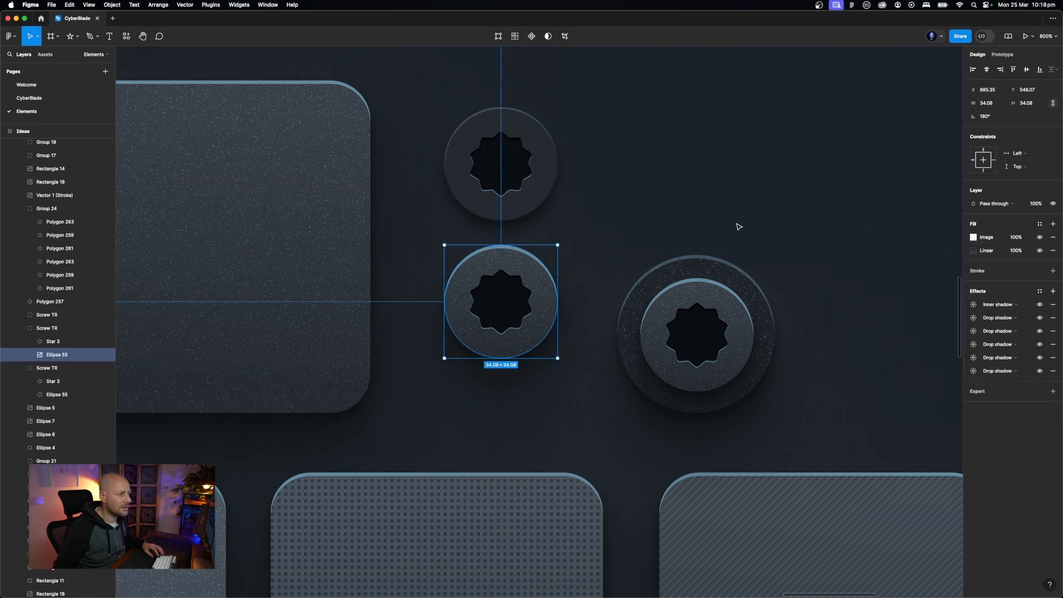
pyautogui.click(799, 218)
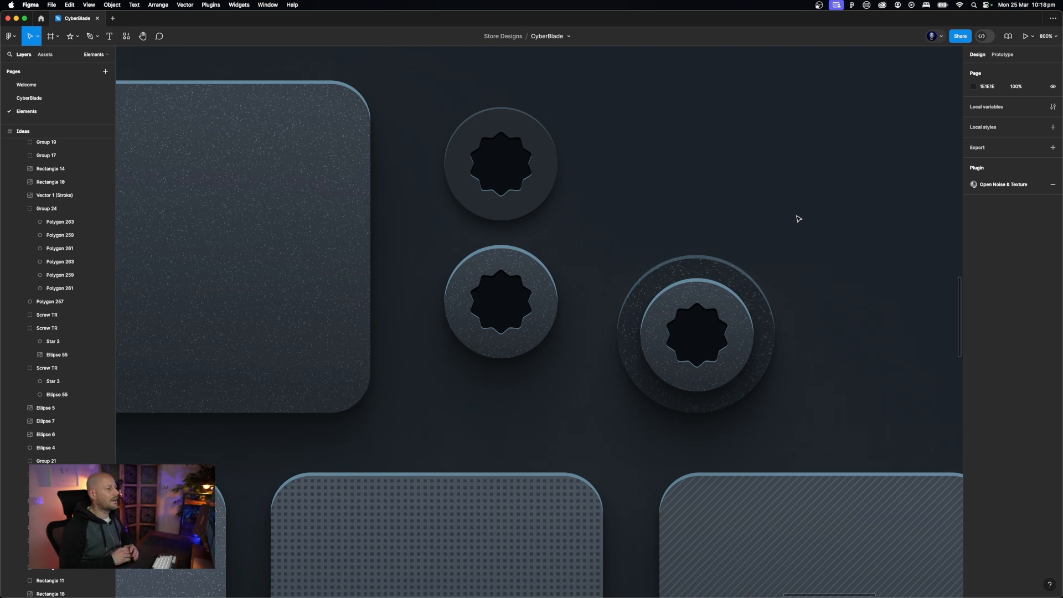
# Open the Noise & Texture plugin for the textured screw's outer circle and browse its patterns
pyautogui.keyDown('super'); pyautogui.click(537, 294); pyautogui.keyUp('super')
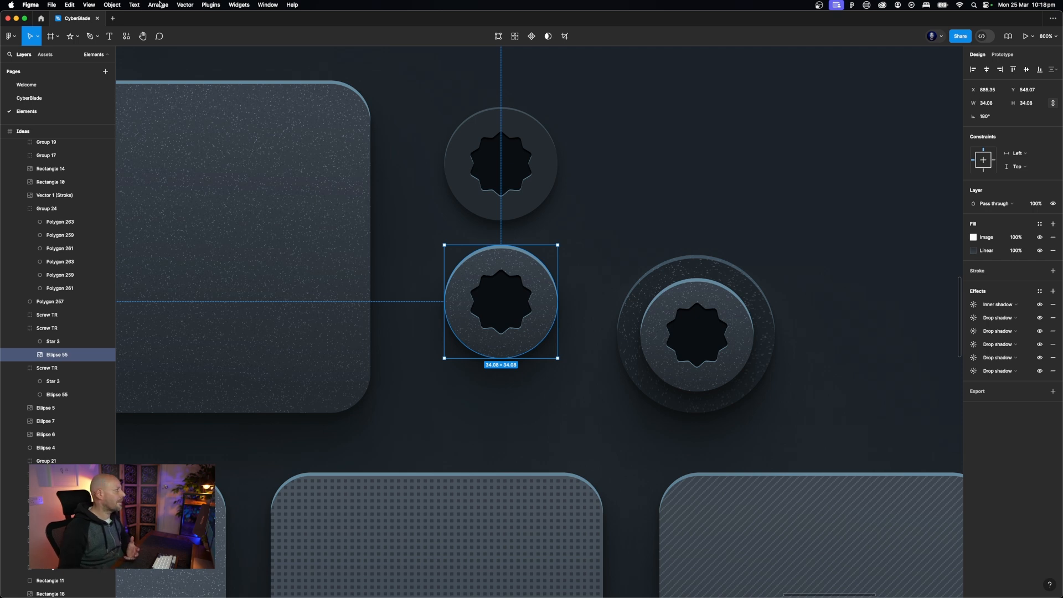
pyautogui.click(216, 5)
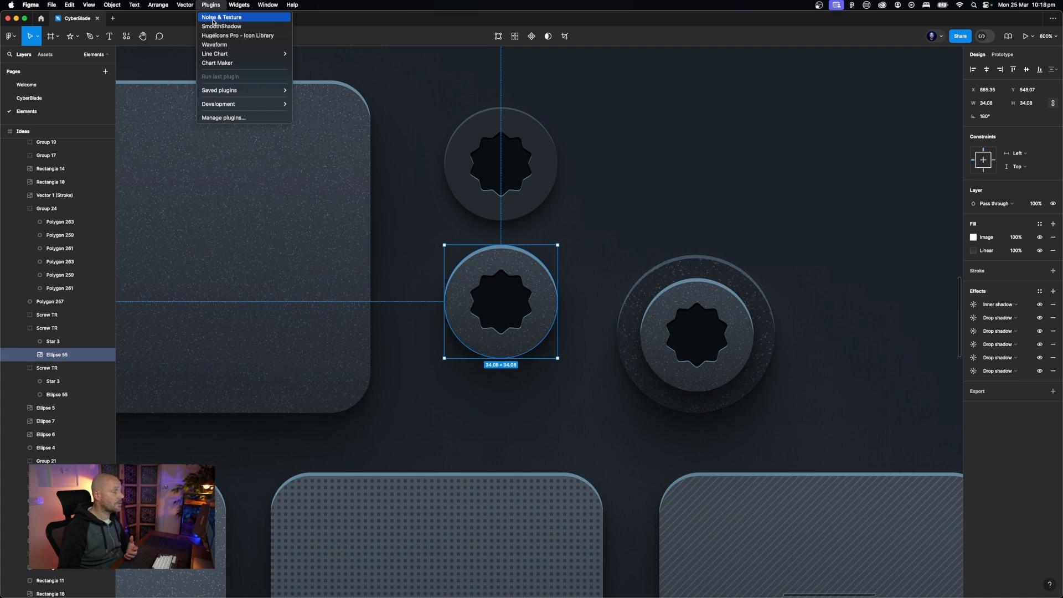
pyautogui.click(213, 20)
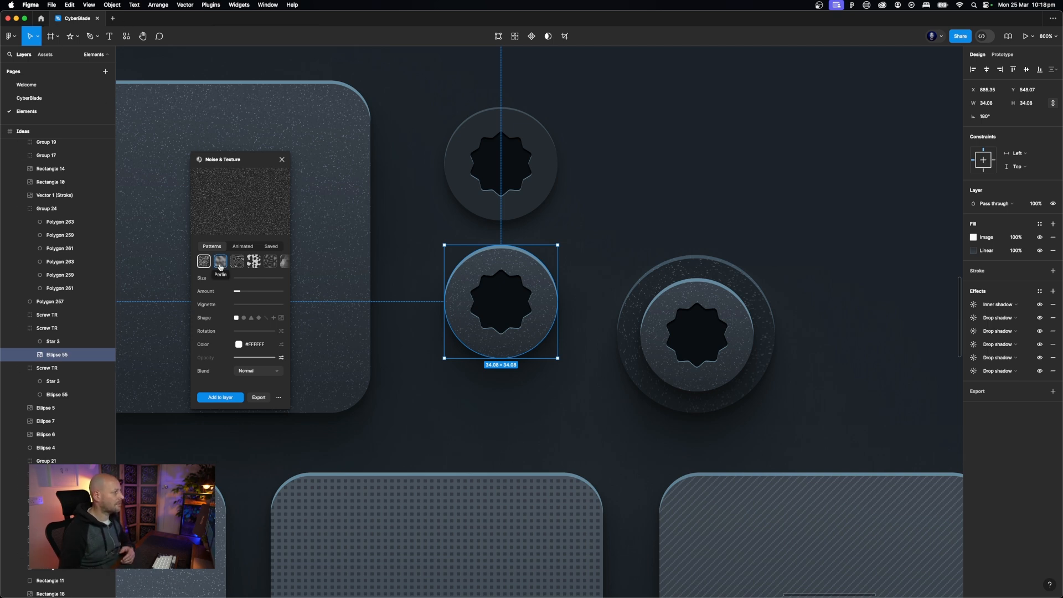
pyautogui.hscroll(3, 233, 263)
pyautogui.hscroll(3, 235, 263)
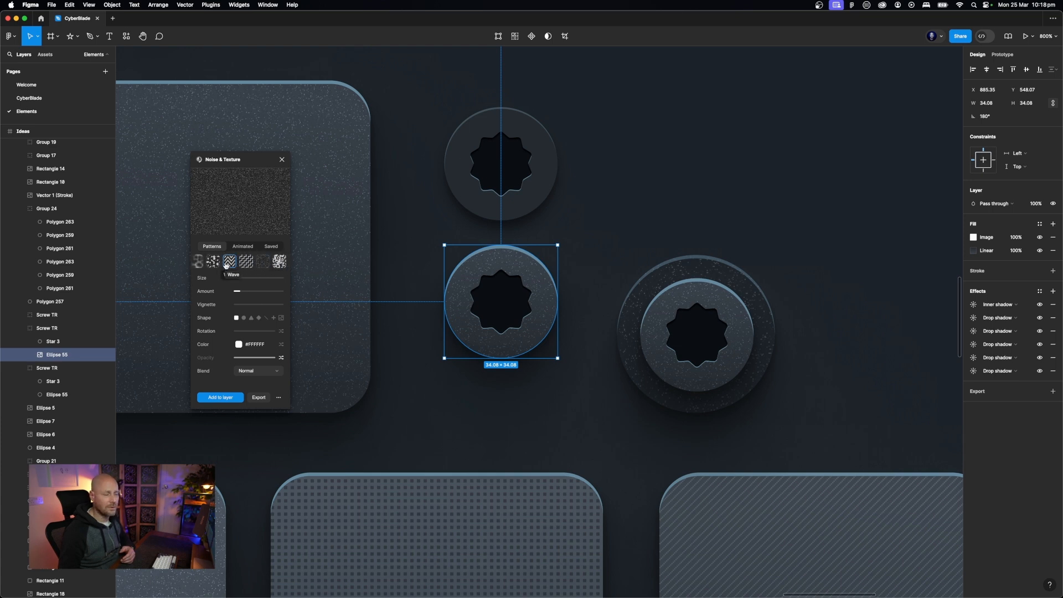
# Set the tile scale of the image fill on the textured screw's outer circle to 100%
pyautogui.hscroll(-5, 225, 266)
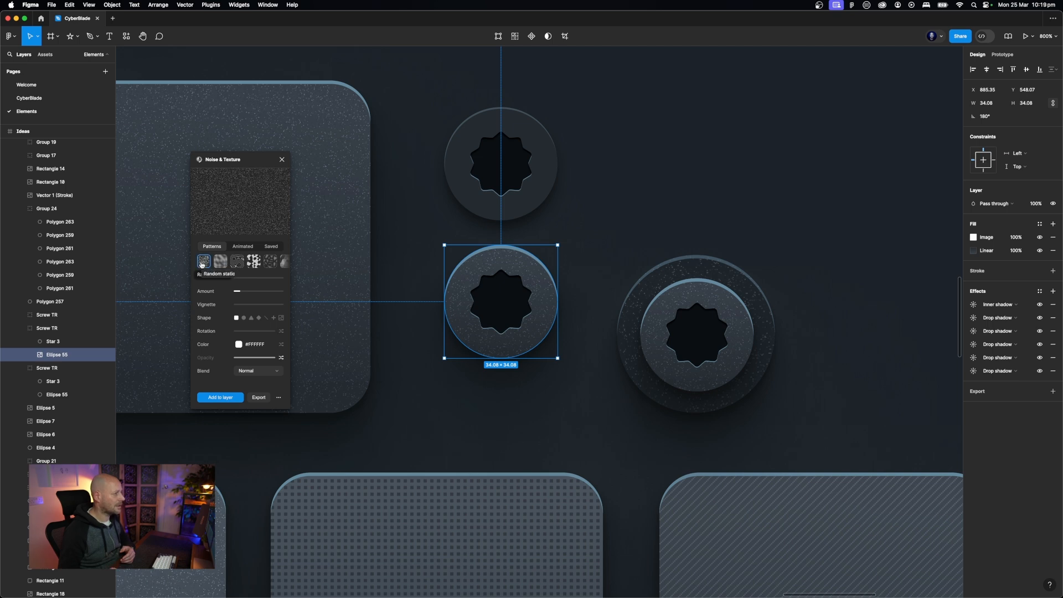
pyautogui.click(643, 206)
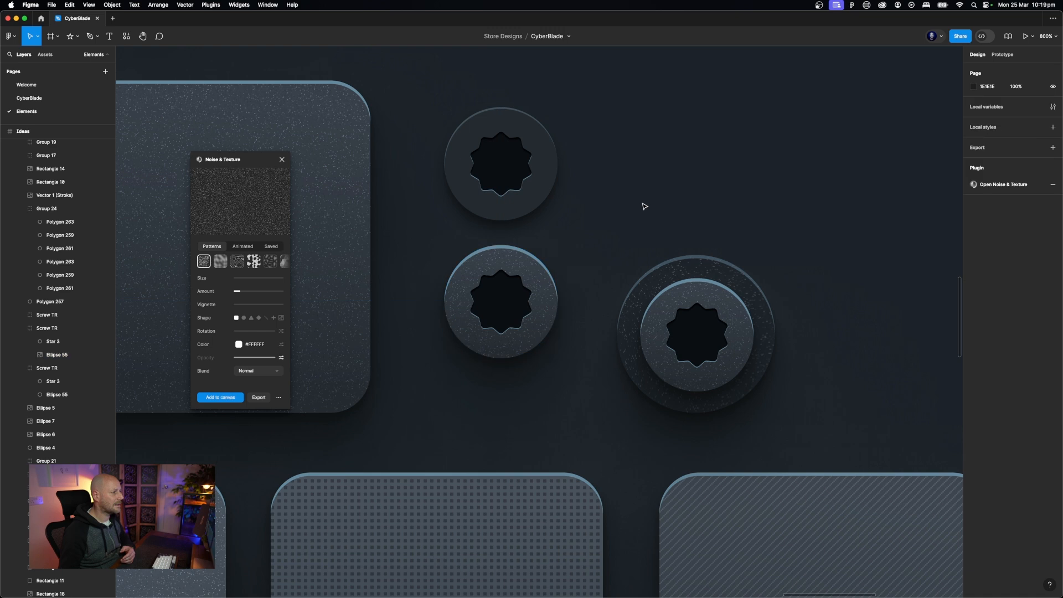
pyautogui.click(533, 273)
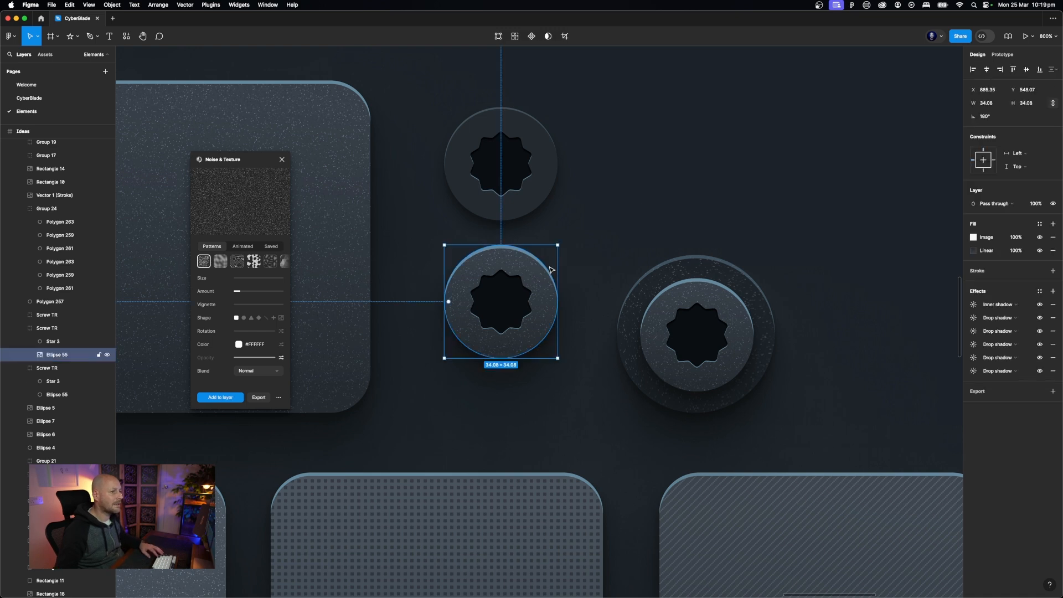
pyautogui.click(974, 237)
pyautogui.click(919, 277)
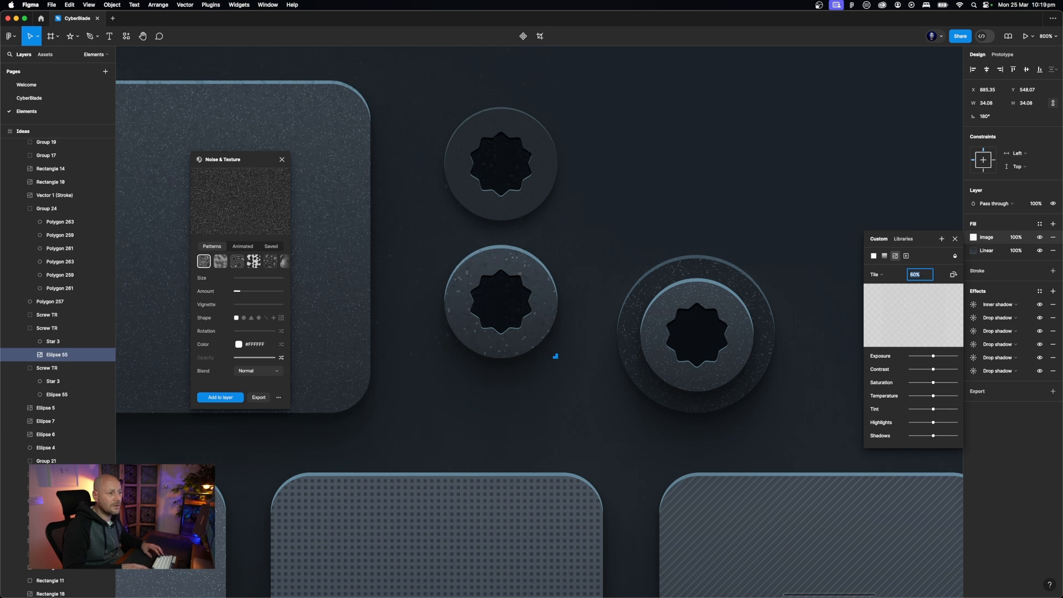
pyautogui.write('100')
pyautogui.press('Return')
# Enlarge the grain size of the Random static pattern in the Noise & Texture preview and close the plugin
pyautogui.click(223, 280)
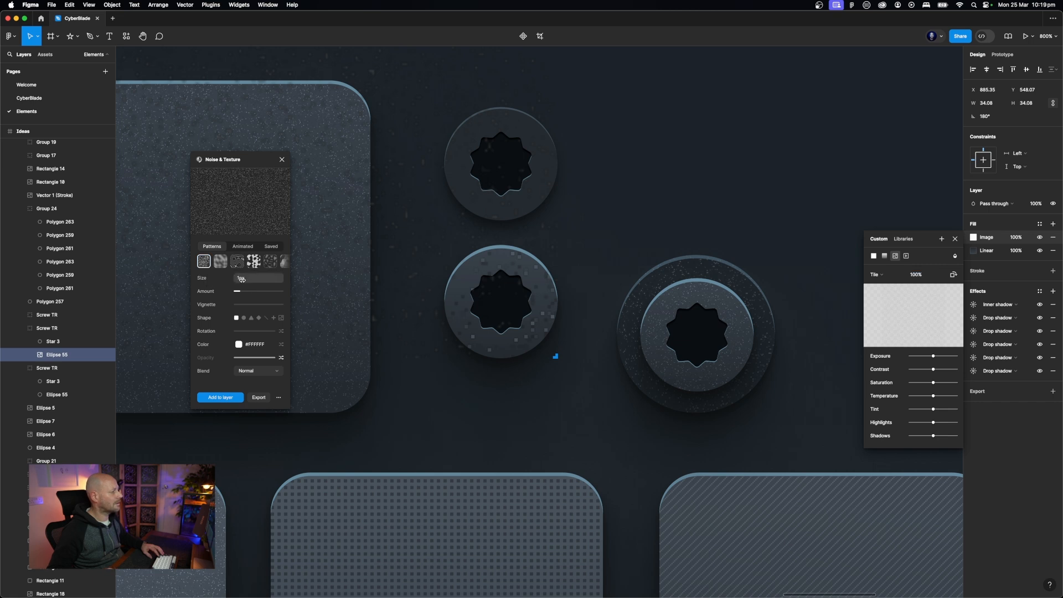
pyautogui.moveTo(242, 279); pyautogui.dragTo(236, 281)
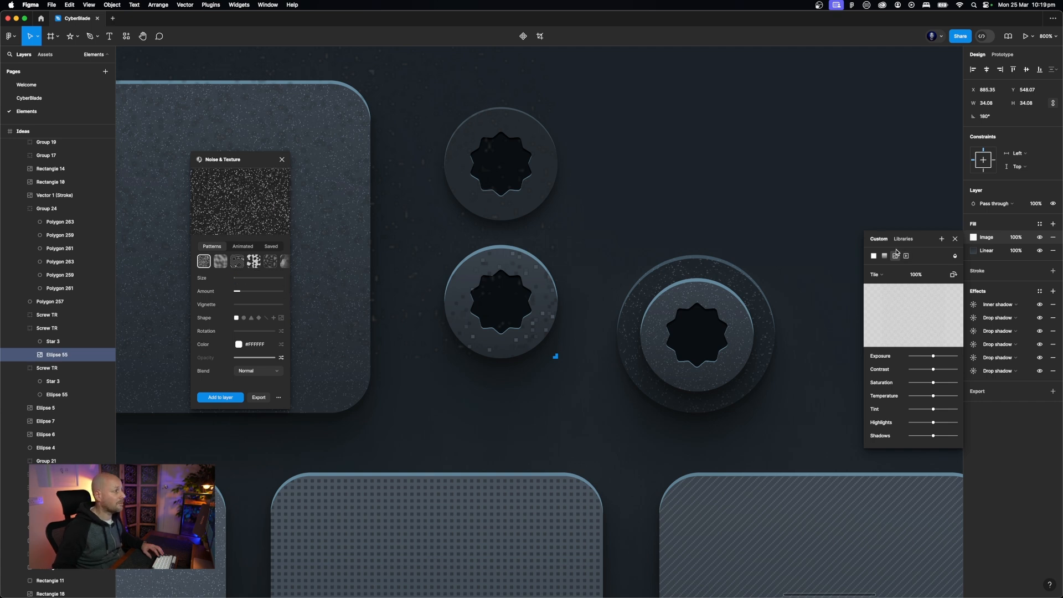
pyautogui.click(282, 159)
# Try tile scales from 90% down to 10% on the textured screw's image fill and settle on 20%
pyautogui.click(917, 274)
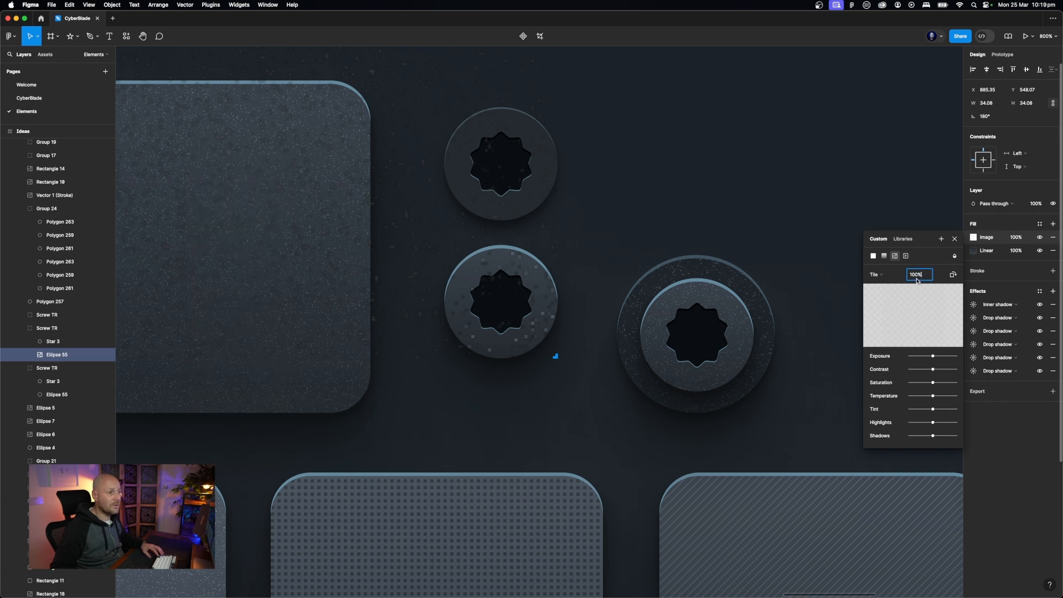
pyautogui.write('90')
pyautogui.press('Return')
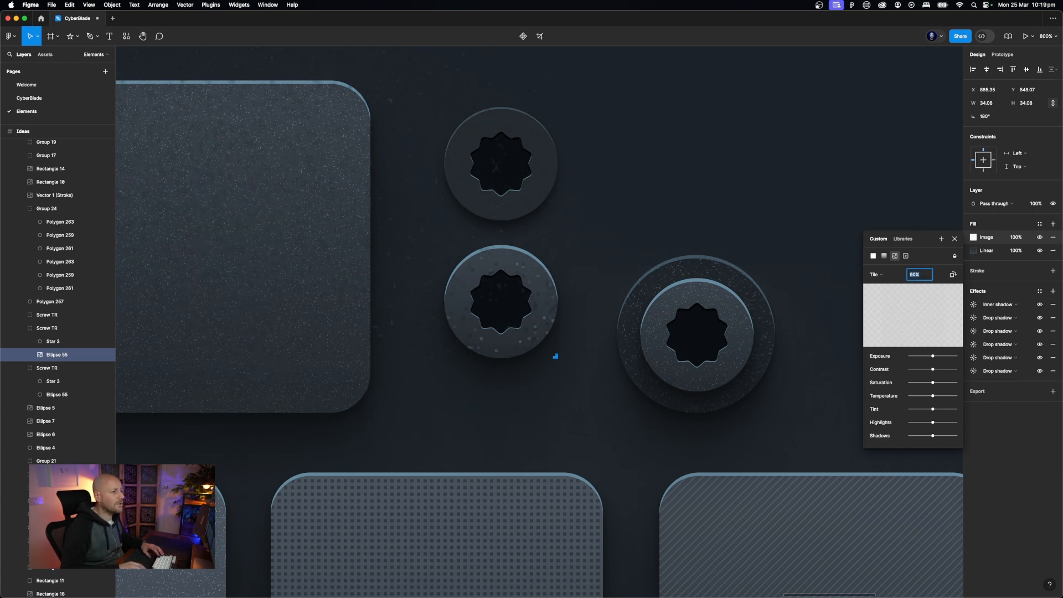
pyautogui.write('50')
pyautogui.press('Return')
pyautogui.hotkey('shift', 'Down')
pyautogui.hotkey('shift', 'Down')
pyautogui.hotkey('shift', 'Down')
pyautogui.hotkey('shift', 'Up')
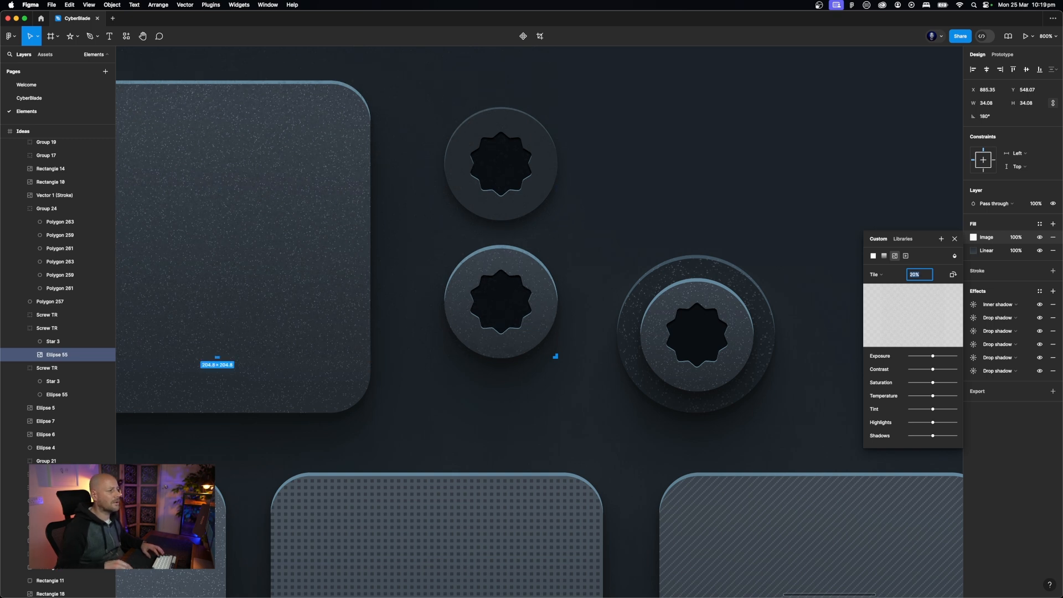
pyautogui.hotkey('shift', 'Down')
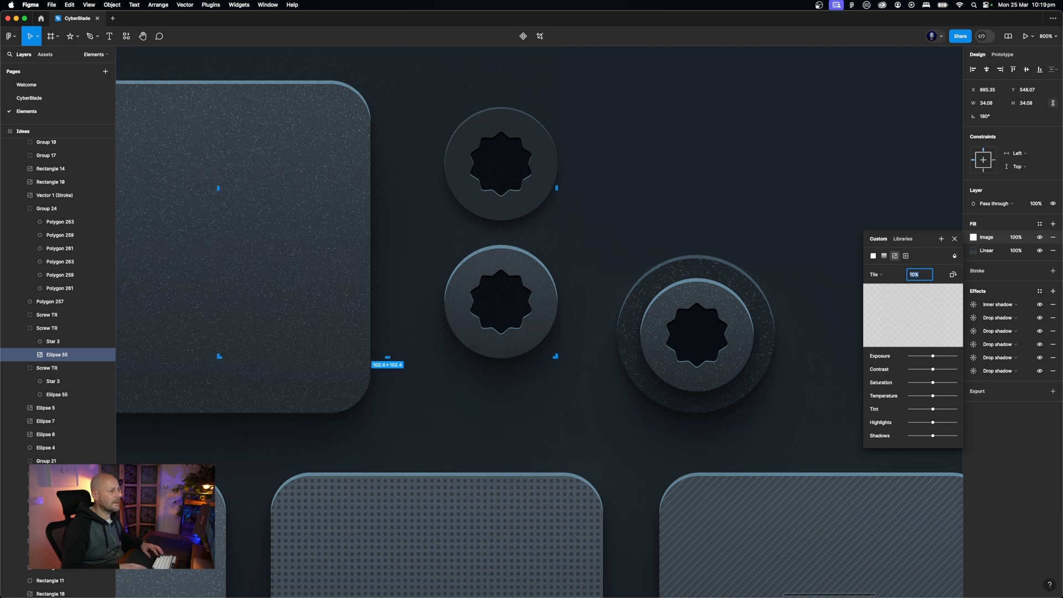
pyautogui.hotkey('shift', 'Up')
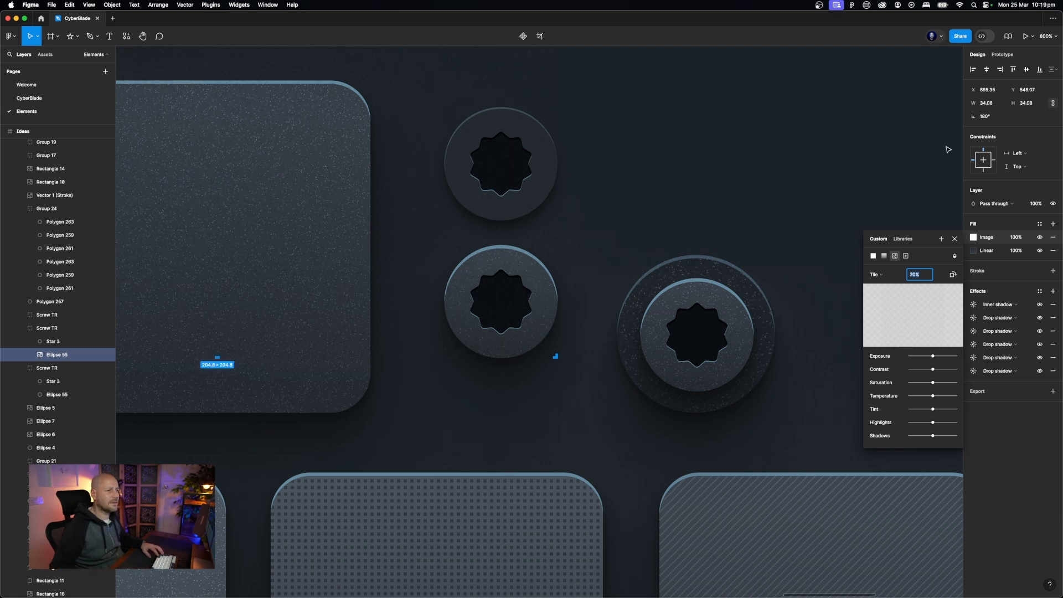
pyautogui.click(753, 181)
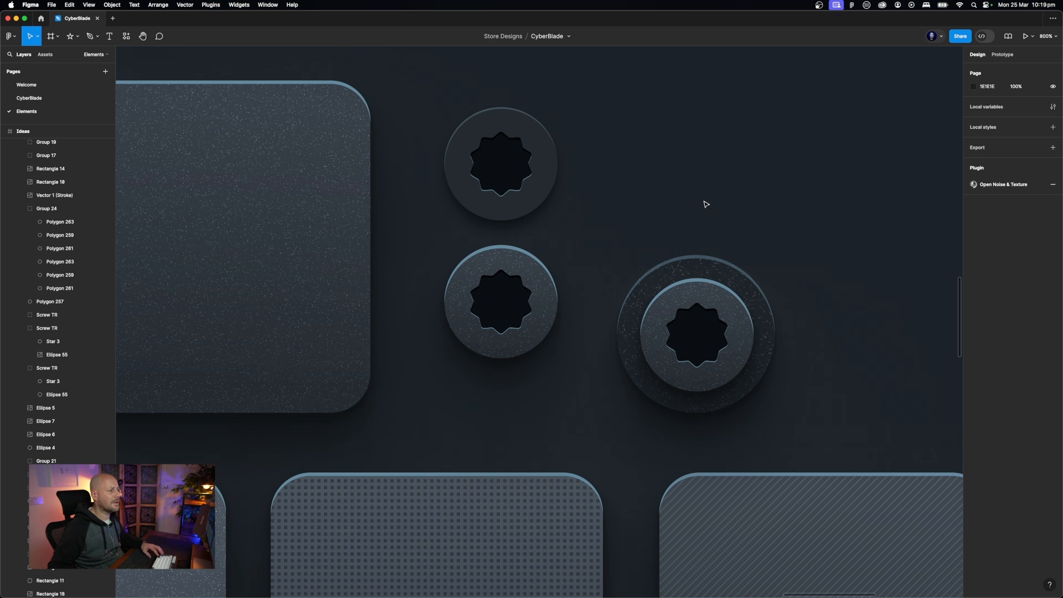
# Lower the opacity of the image fill on the textured screw's outer circle to 80%
pyautogui.click(541, 285)
pyautogui.click(1017, 238)
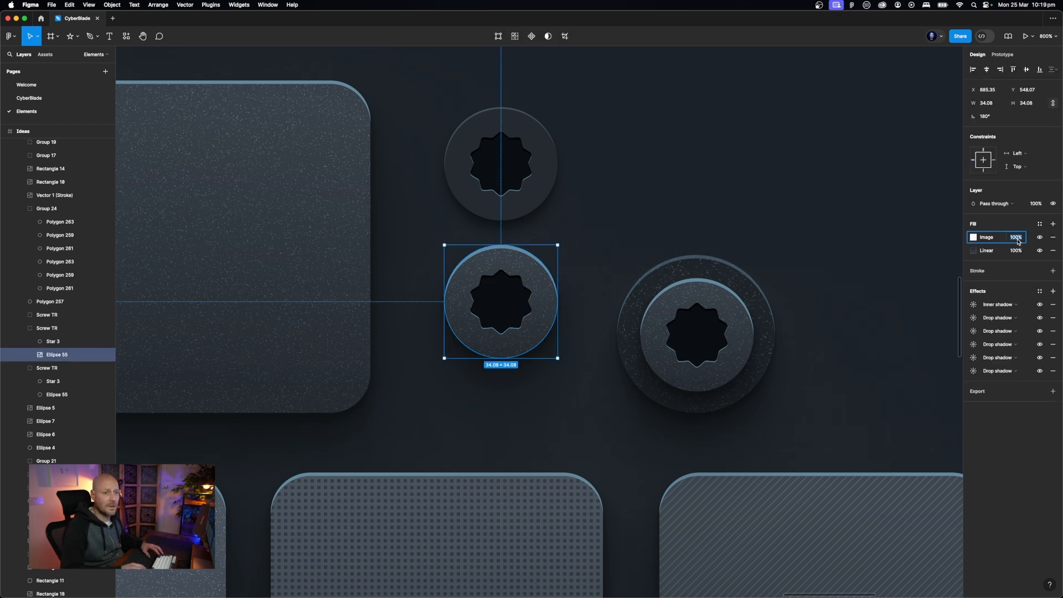
pyautogui.hotkey('shift', 'Down')
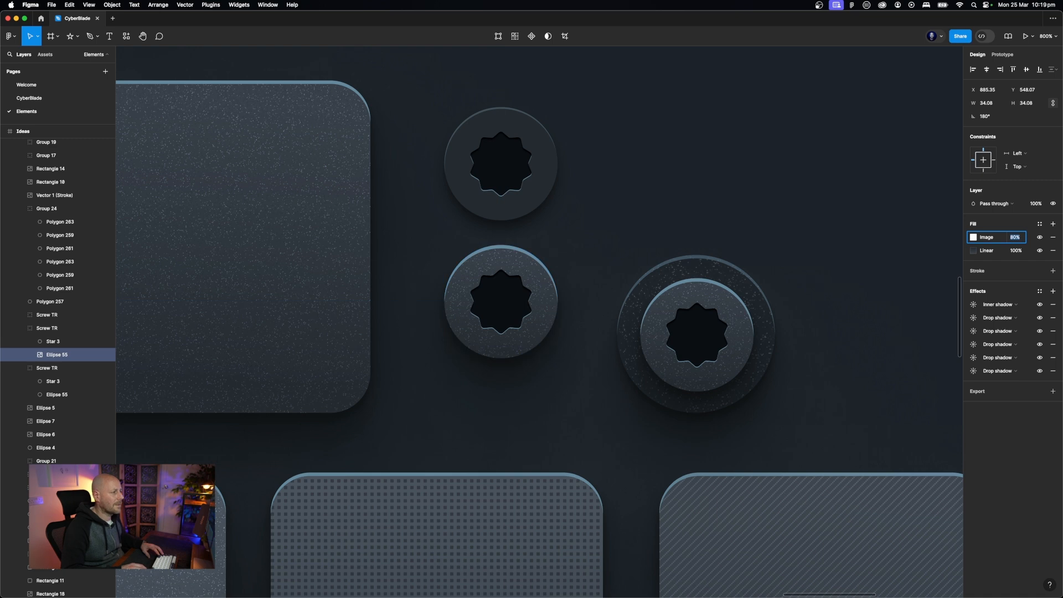
pyautogui.click(819, 249)
# Inspect the fills and effects of the speckled, dotted and striped rounded squares around the screws
pyautogui.scroll(-8, 819, 248)
pyautogui.hscroll(-5, 818, 249)
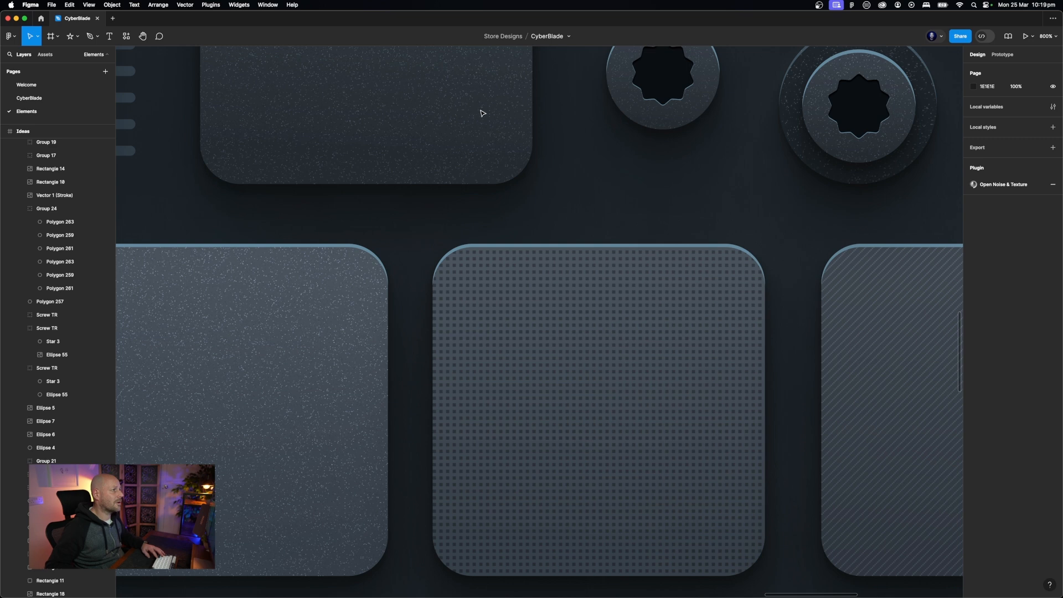
pyautogui.click(470, 114)
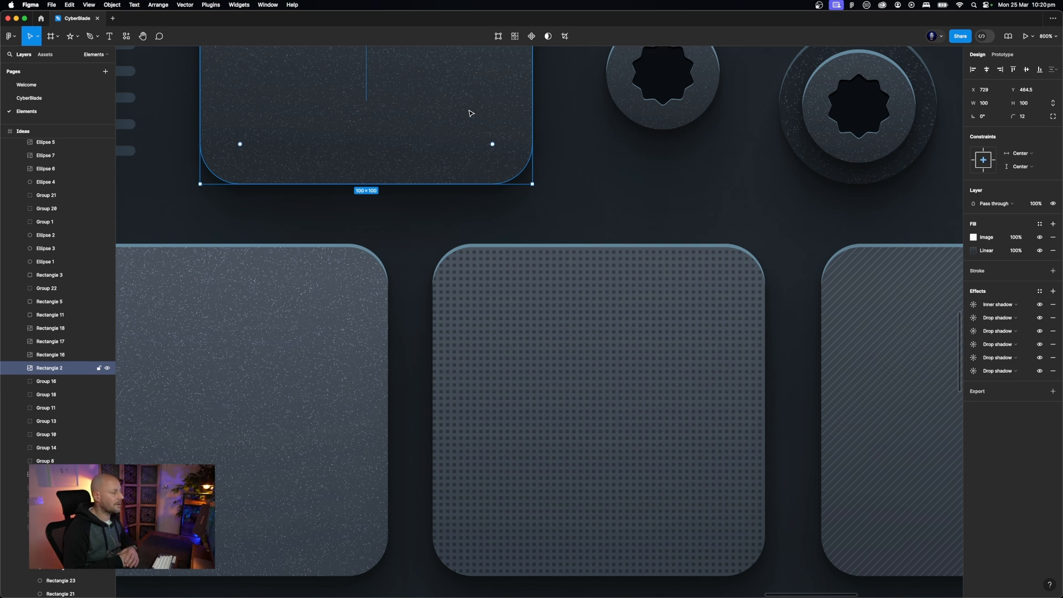
pyautogui.click(528, 288)
pyautogui.click(847, 296)
pyautogui.click(691, 330)
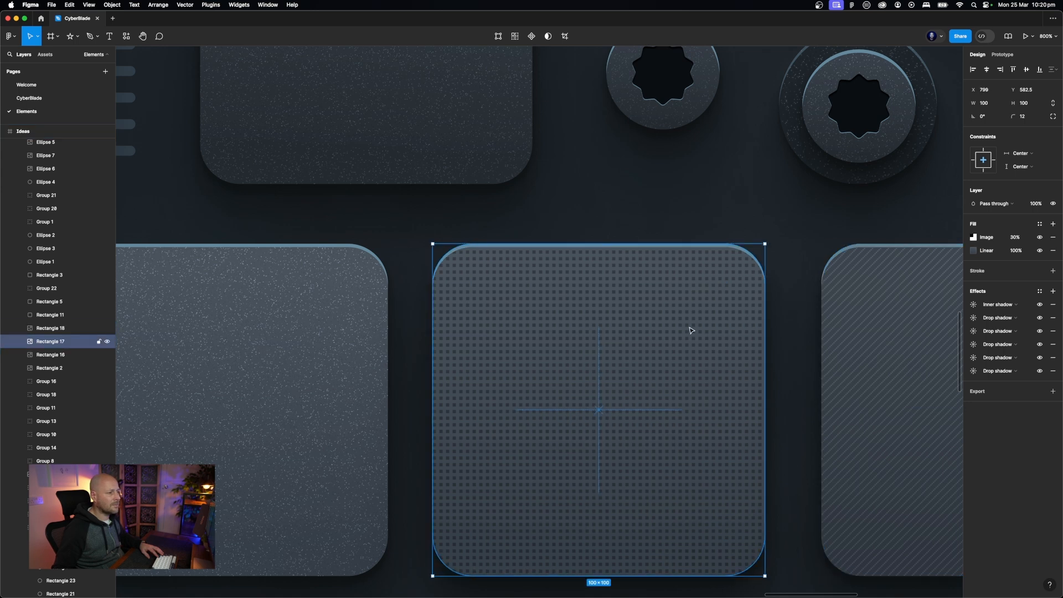
pyautogui.click(697, 209)
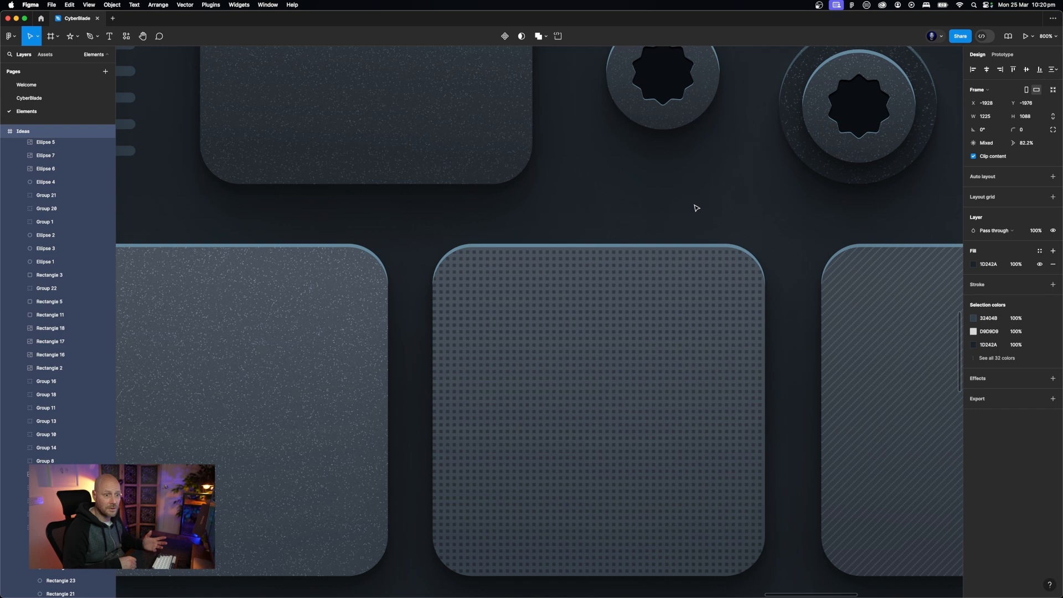
# Examine the halftone dot grids near the Ideas frame's lower edge, checking a single dot in the first grid
pyautogui.press('-')
pyautogui.press('-')
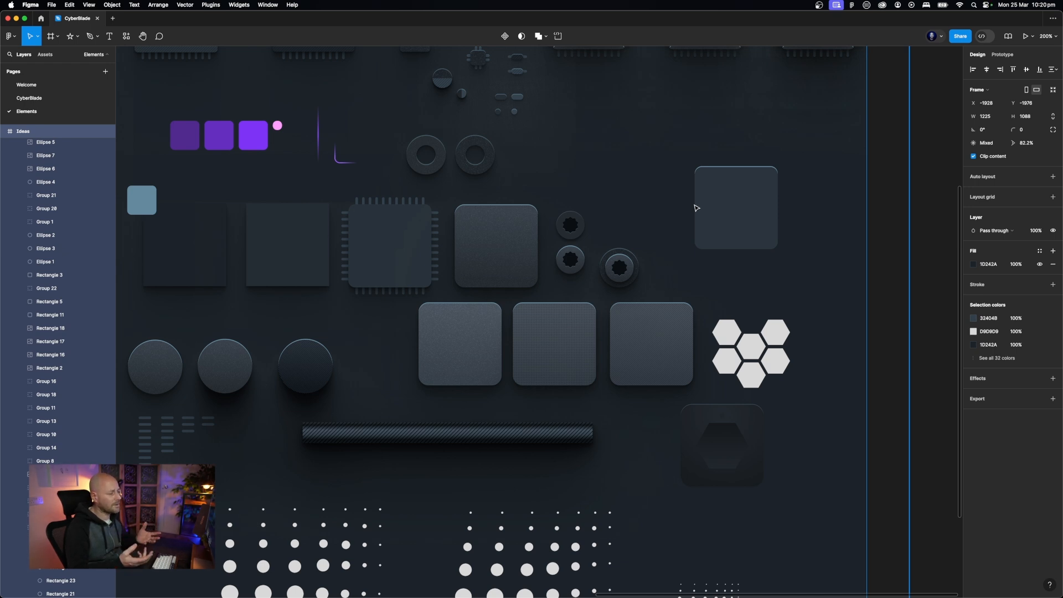
pyautogui.scroll(-5, 696, 207)
pyautogui.hscroll(-3, 696, 208)
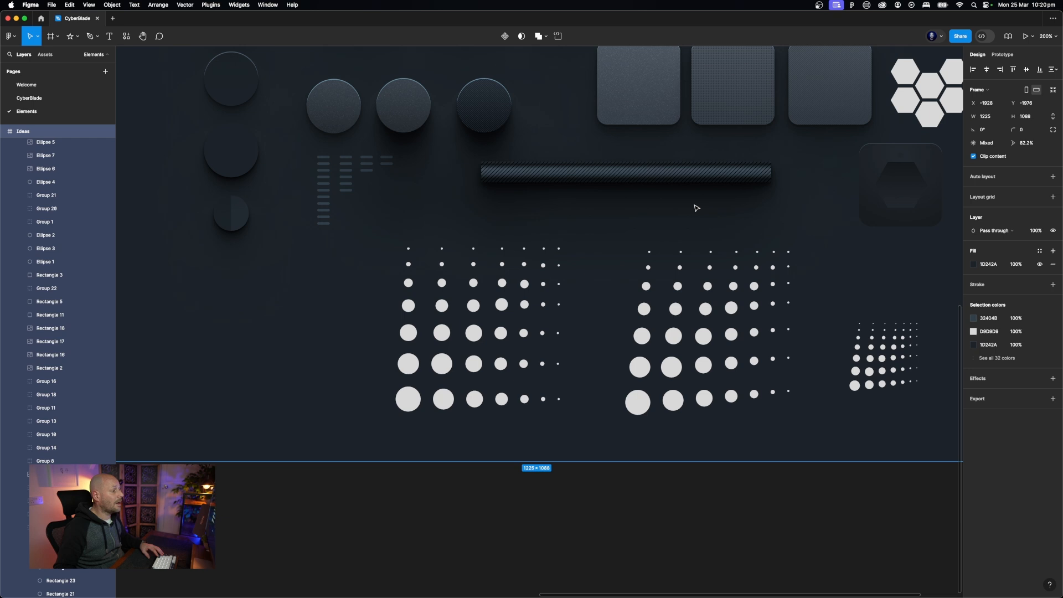
pyautogui.doubleClick(501, 333)
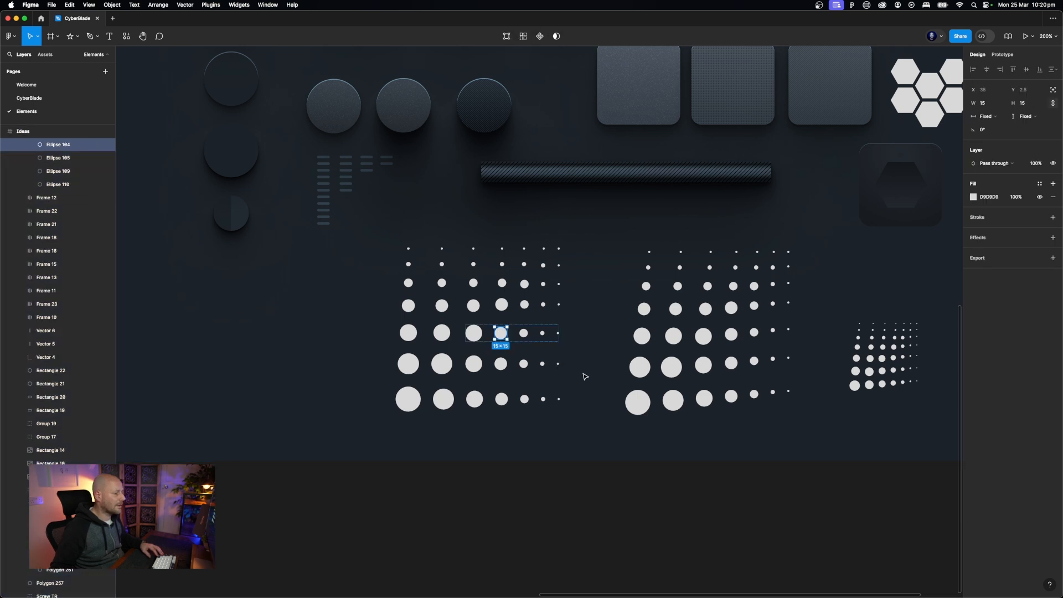
pyautogui.click(585, 413)
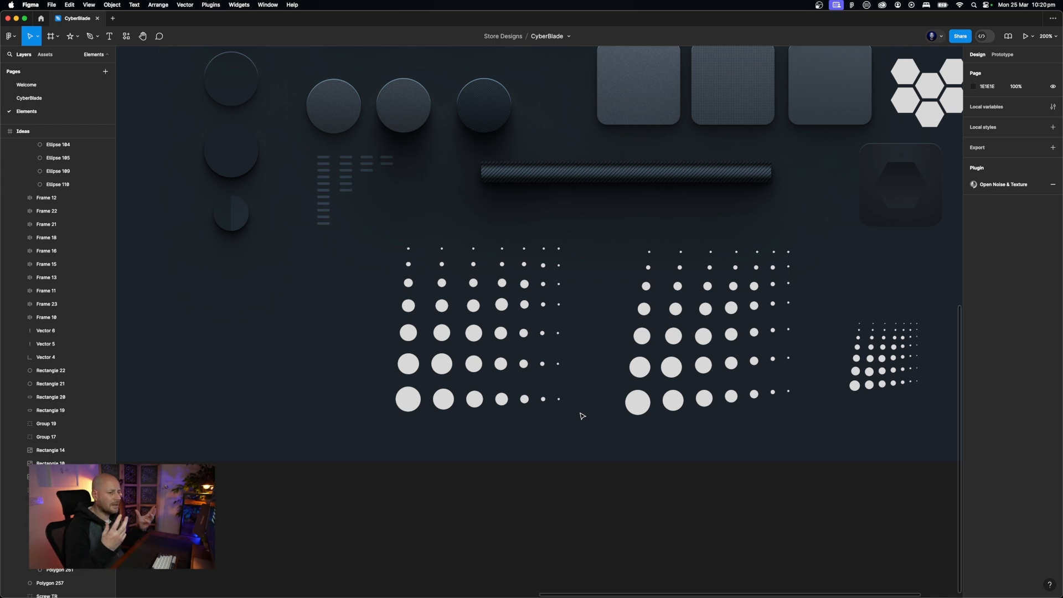
# Inspect the dots along the bottom row of the first halftone grid, together and one by one, to compare their sizes
pyautogui.click(408, 399)
pyautogui.keyDown('shift'); pyautogui.click(443, 399); pyautogui.keyUp('shift')
pyautogui.keyDown('shift'); pyautogui.click(474, 400); pyautogui.keyUp('shift')
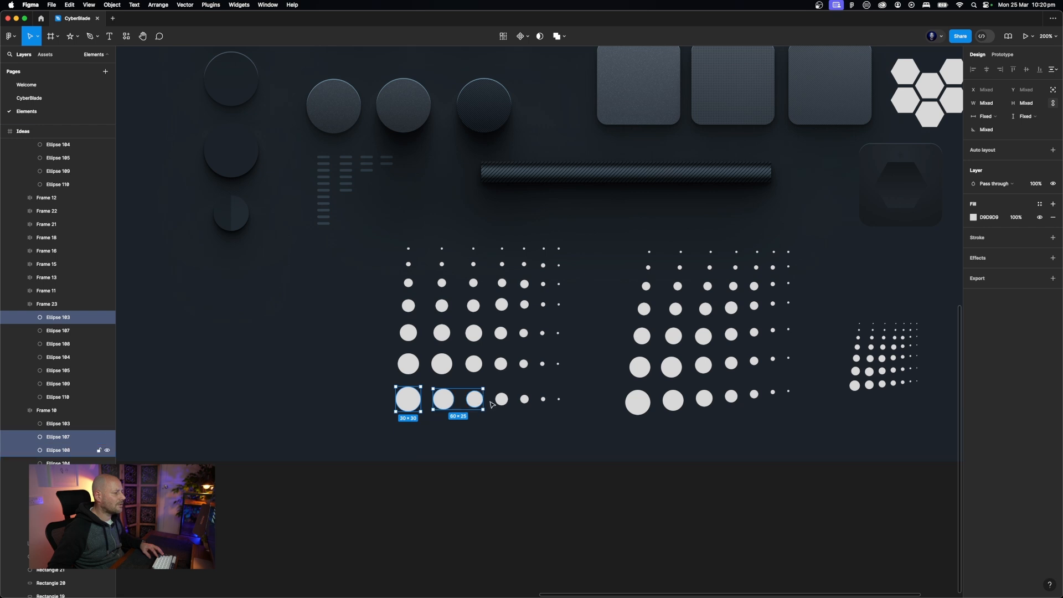
pyautogui.keyDown('shift'); pyautogui.click(501, 399); pyautogui.keyUp('shift')
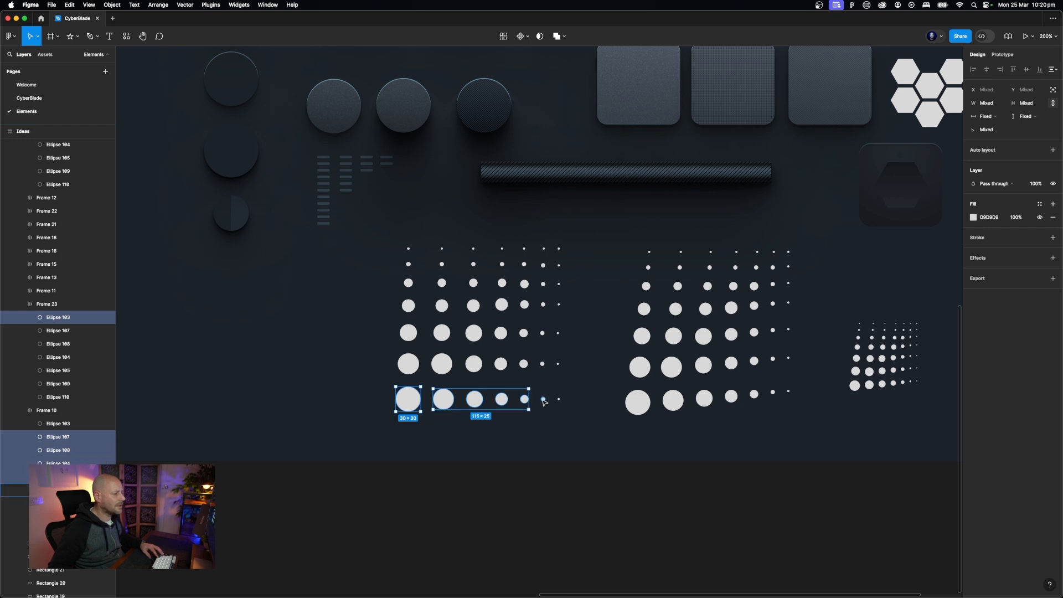
pyautogui.click(482, 439)
pyautogui.click(413, 409)
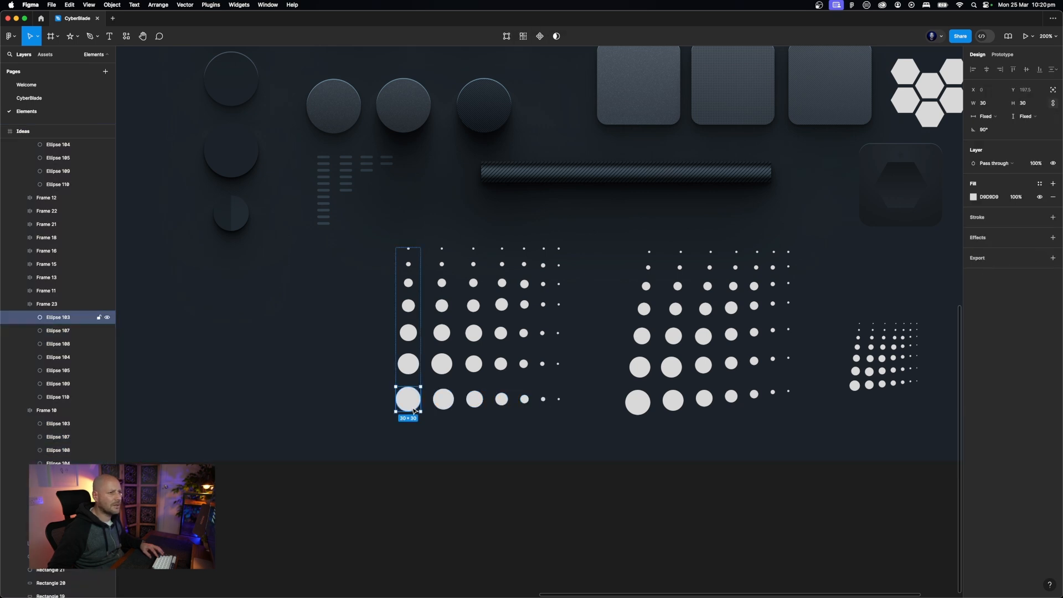
pyautogui.click(441, 405)
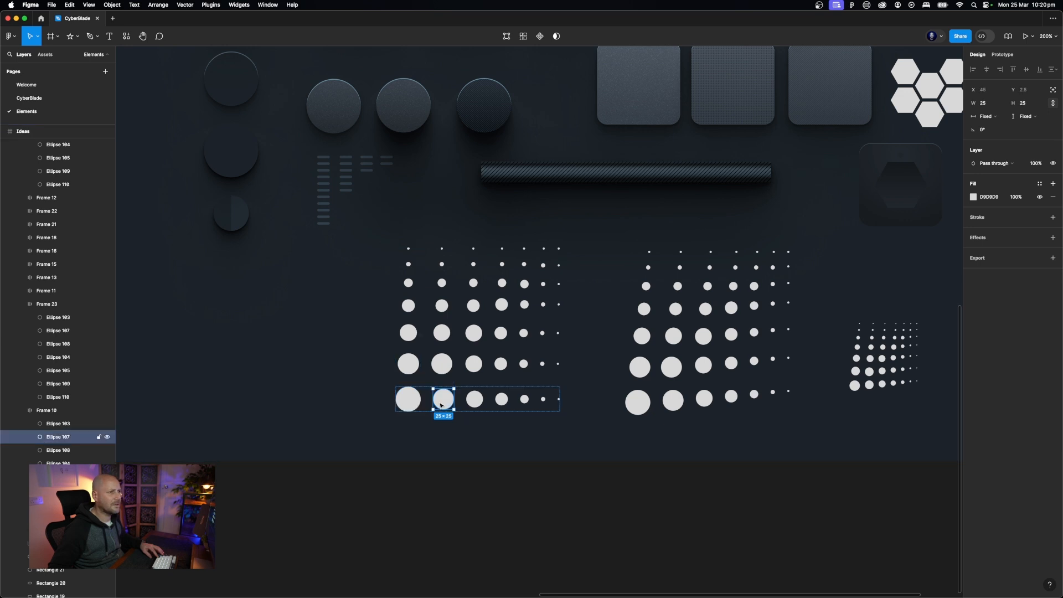
pyautogui.click(476, 402)
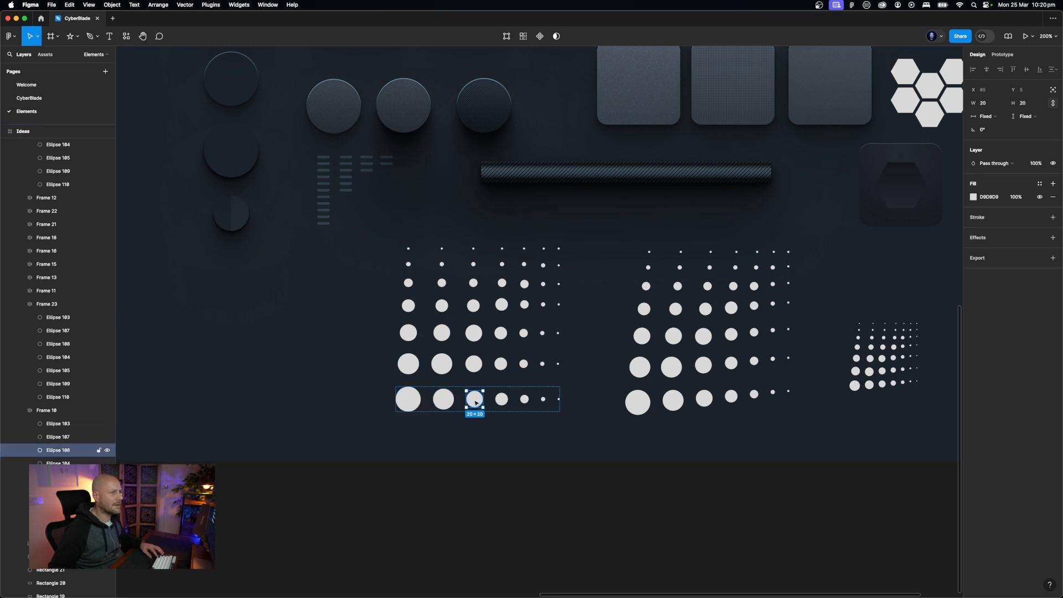
pyautogui.click(504, 400)
pyautogui.click(528, 398)
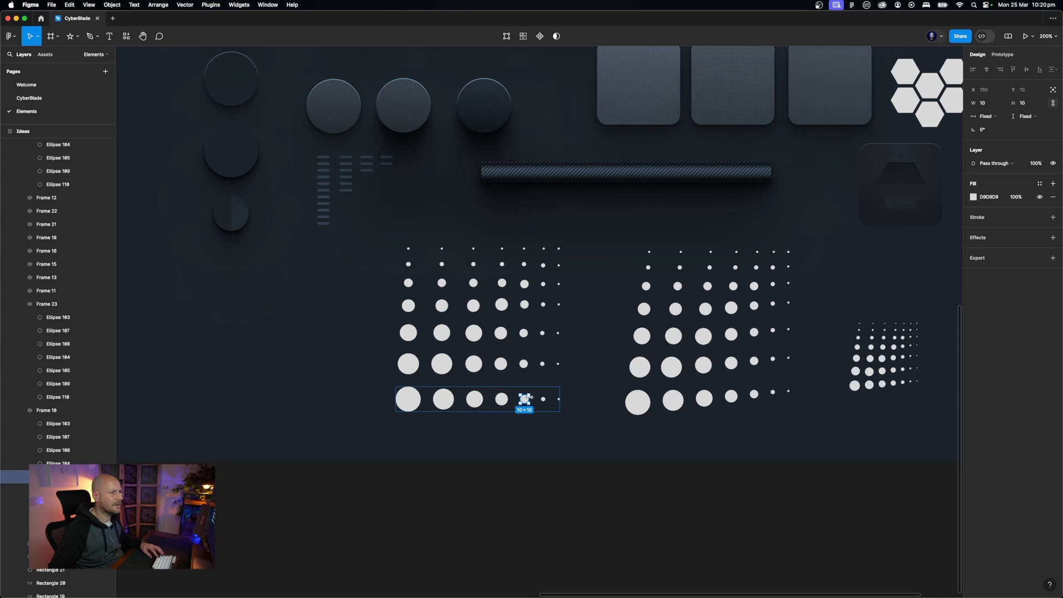
pyautogui.click(558, 401)
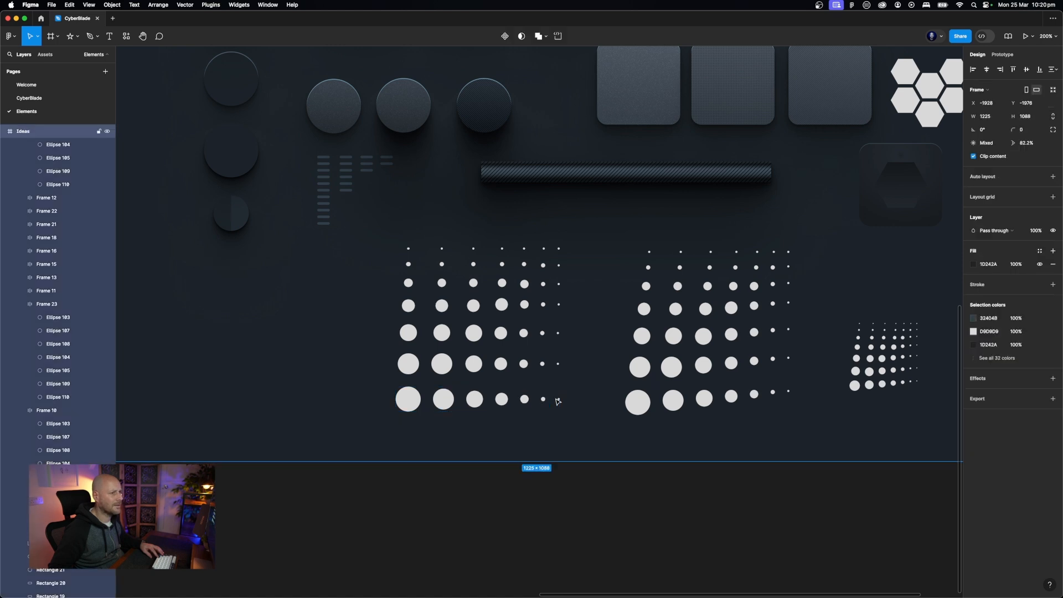
pyautogui.click(558, 399)
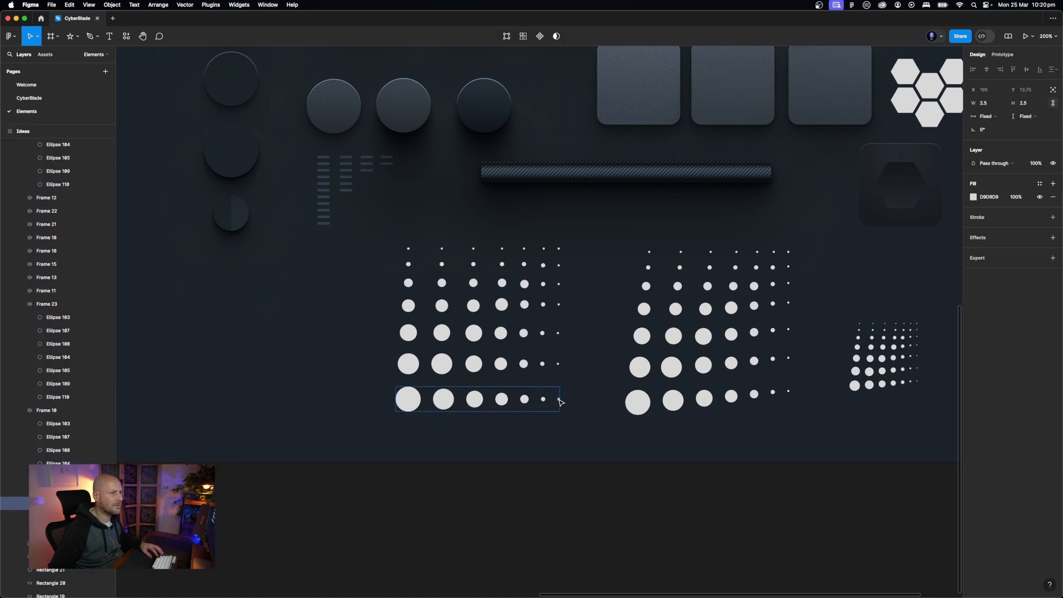
# Duplicate the first grid's bottom dot row, rotate the copy 90° into a vertical column, and place it left of the grid
pyautogui.click(503, 495)
pyautogui.click(409, 398)
pyautogui.doubleClick(413, 400)
pyautogui.doubleClick(437, 406)
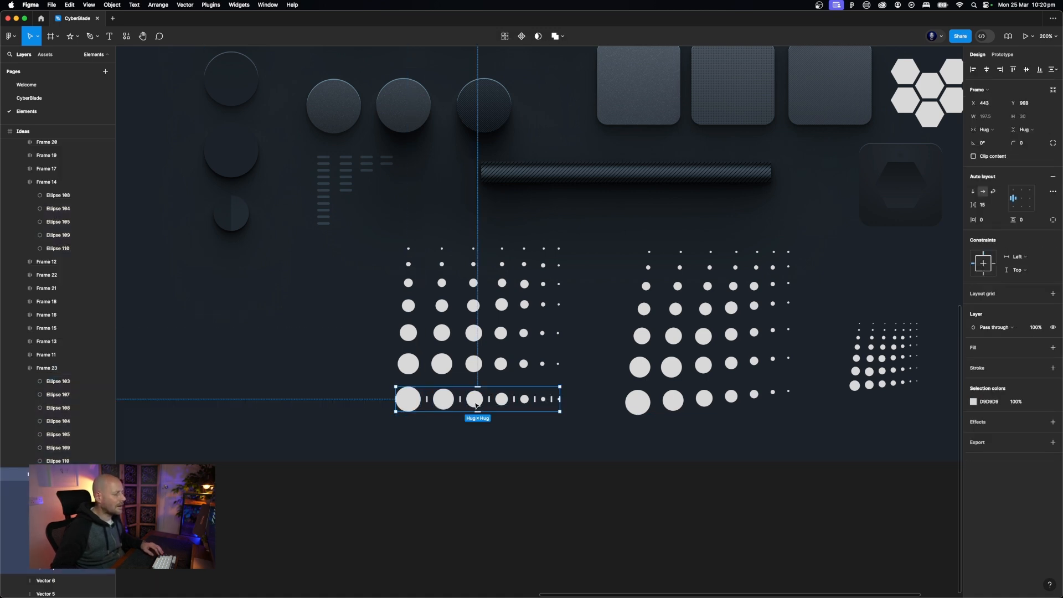
pyautogui.moveTo(478, 407); pyautogui.dragTo(474, 434)
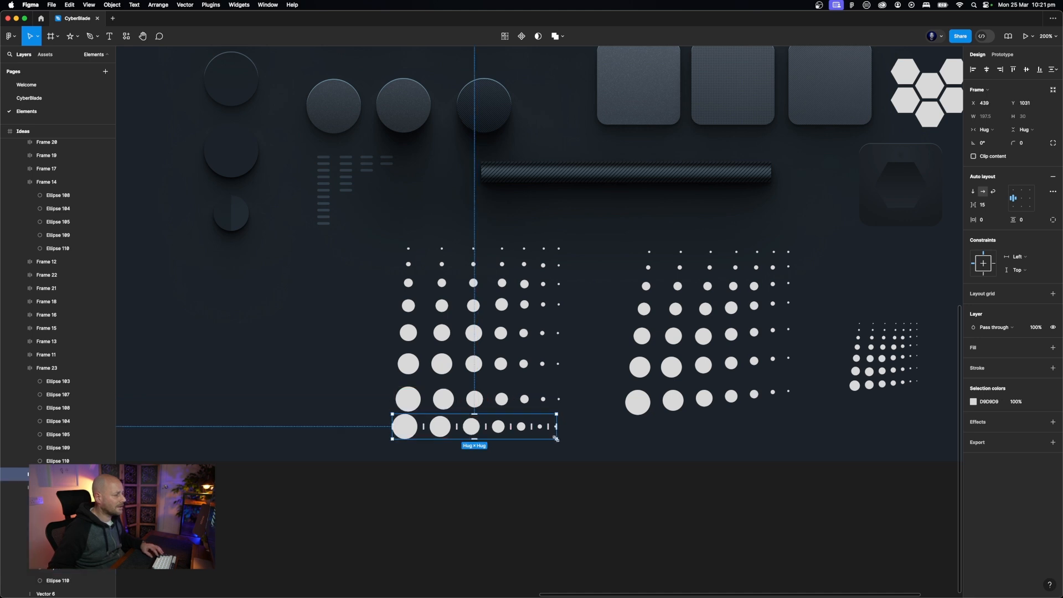
pyautogui.moveTo(561, 441); pyautogui.dragTo(483, 382)
pyautogui.moveTo(473, 446); pyautogui.dragTo(309, 371)
pyautogui.click(342, 423)
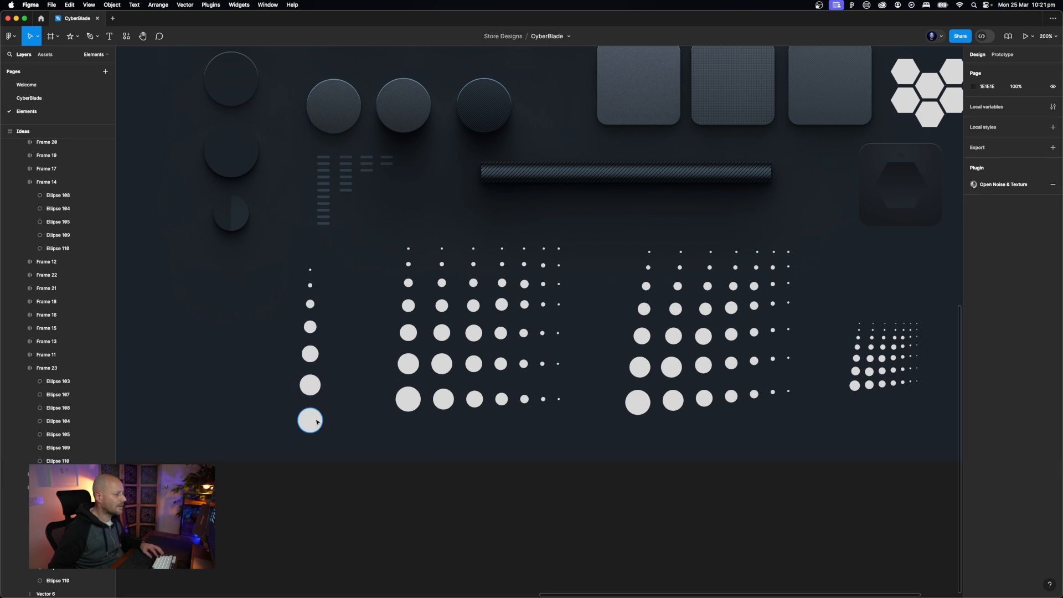
# Delete the largest dot from the duplicated column and move the shortened column closer to the first grid
pyautogui.click(316, 422)
pyautogui.press('Delete')
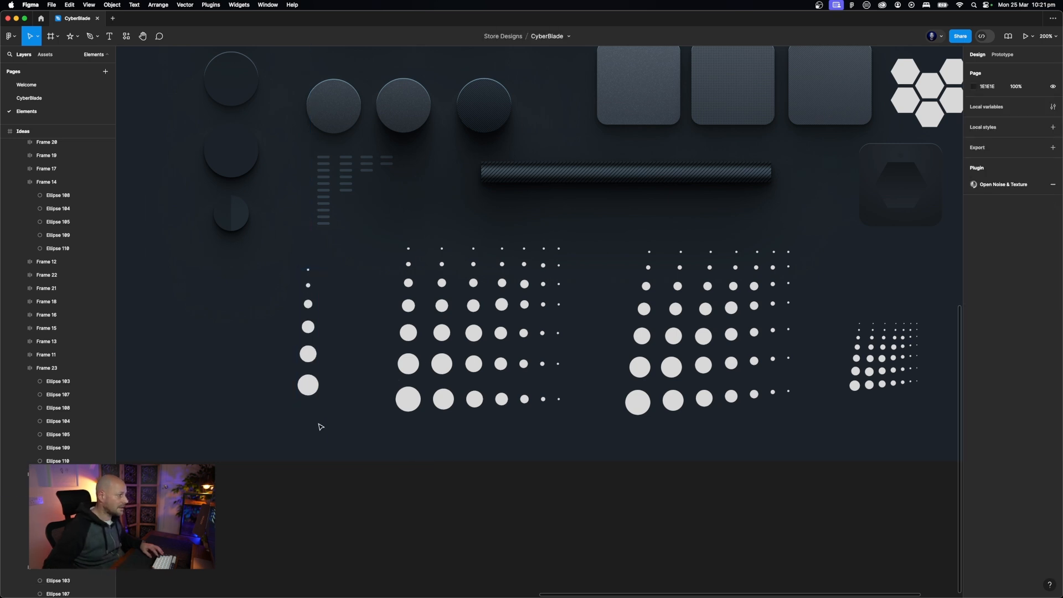
pyautogui.click(310, 385)
pyautogui.moveTo(314, 388); pyautogui.dragTo(410, 369)
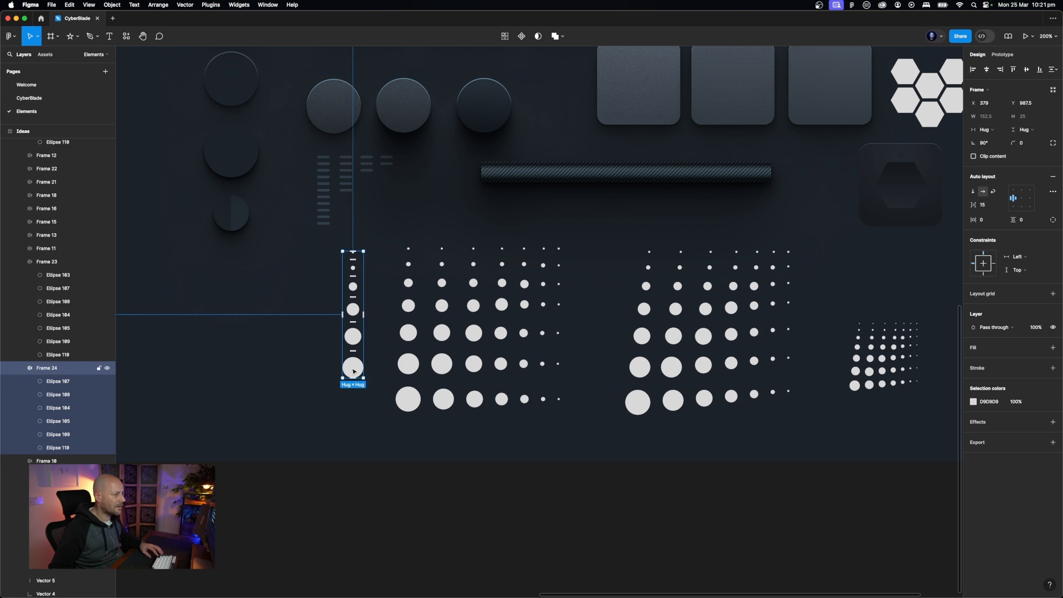
# Delete the duplicated dot column left of the first halftone grid and check the largest dot in the grid's second column
pyautogui.click(424, 397)
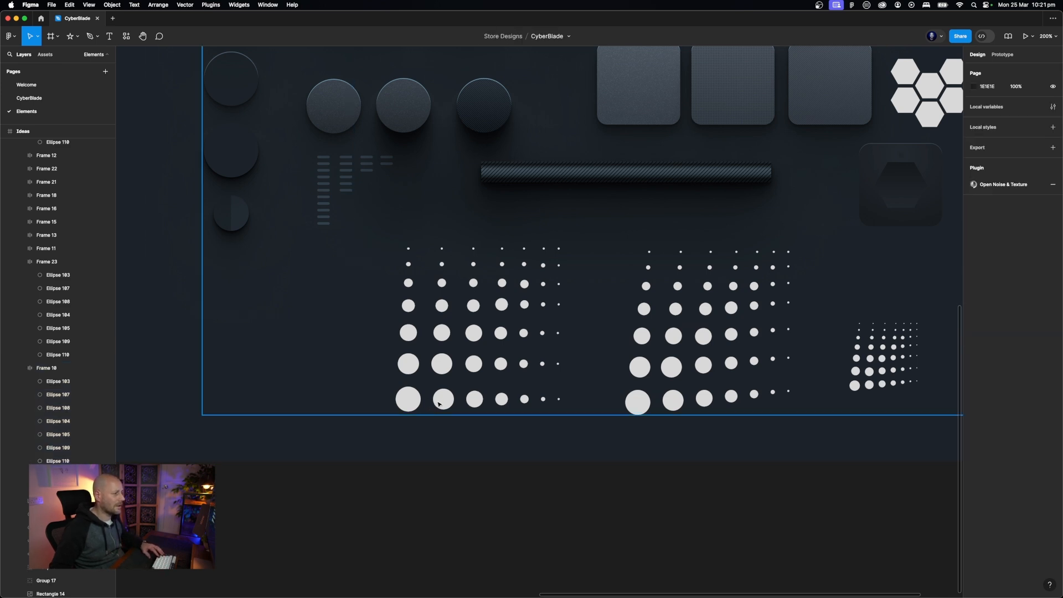
pyautogui.click(446, 371)
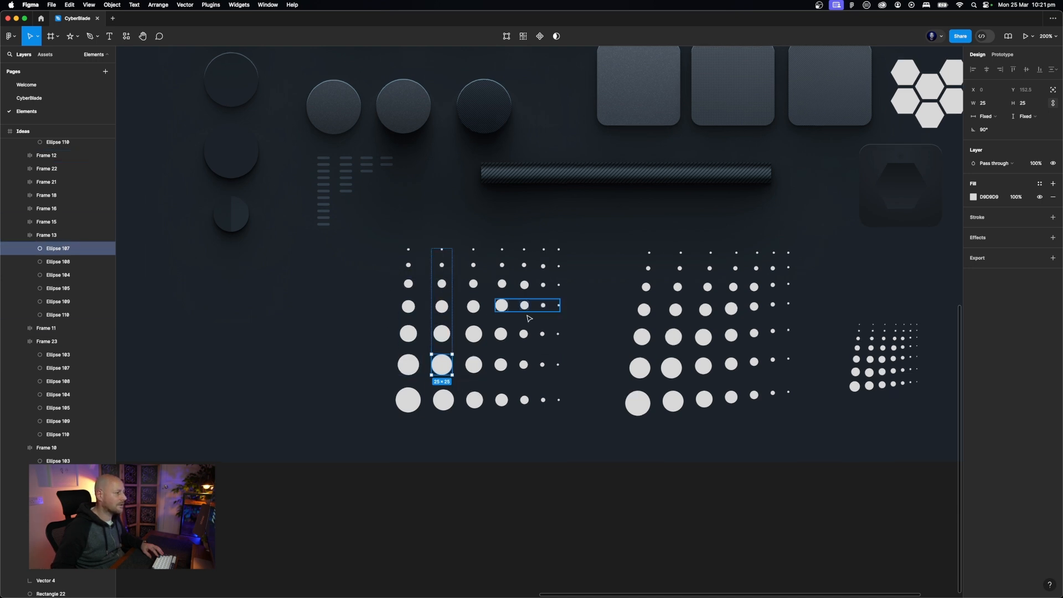
pyautogui.click(586, 346)
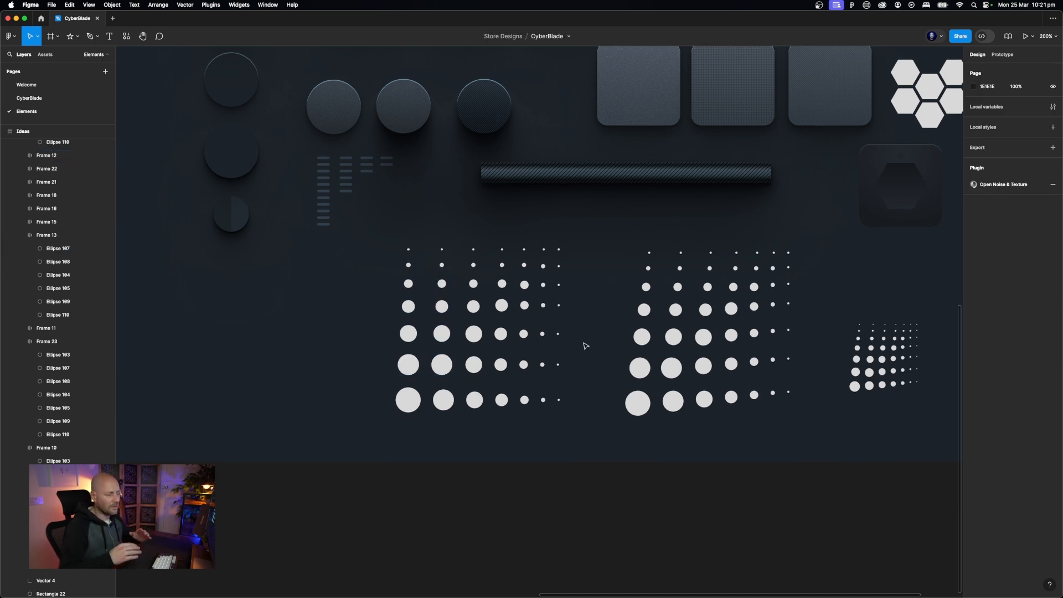
# Compare the largest corner dot of the second halftone grid with the second dot column of the first grid
pyautogui.hscroll(5, 585, 346)
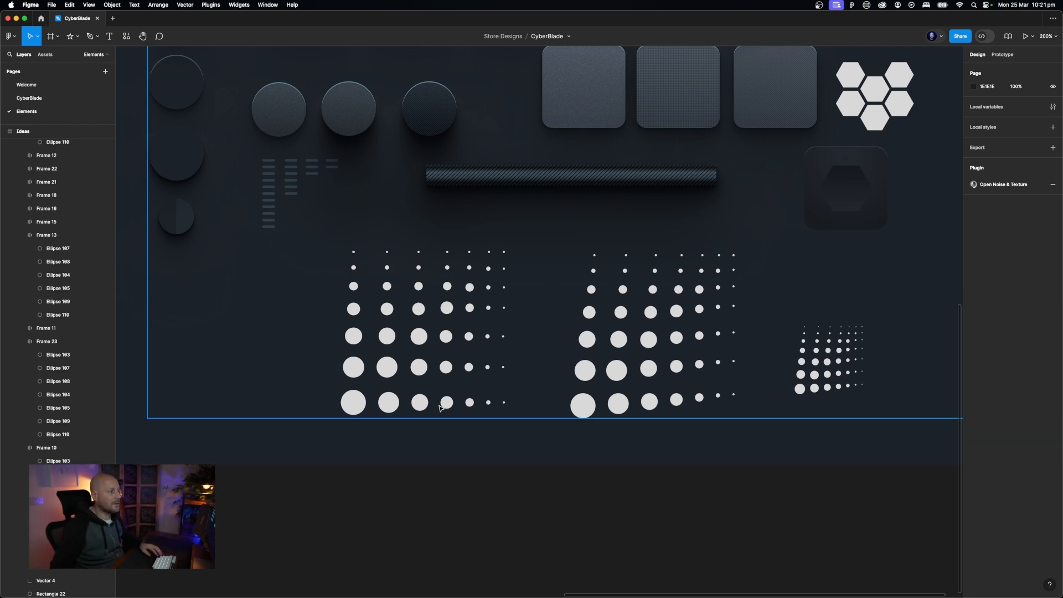
pyautogui.click(579, 409)
pyautogui.click(608, 456)
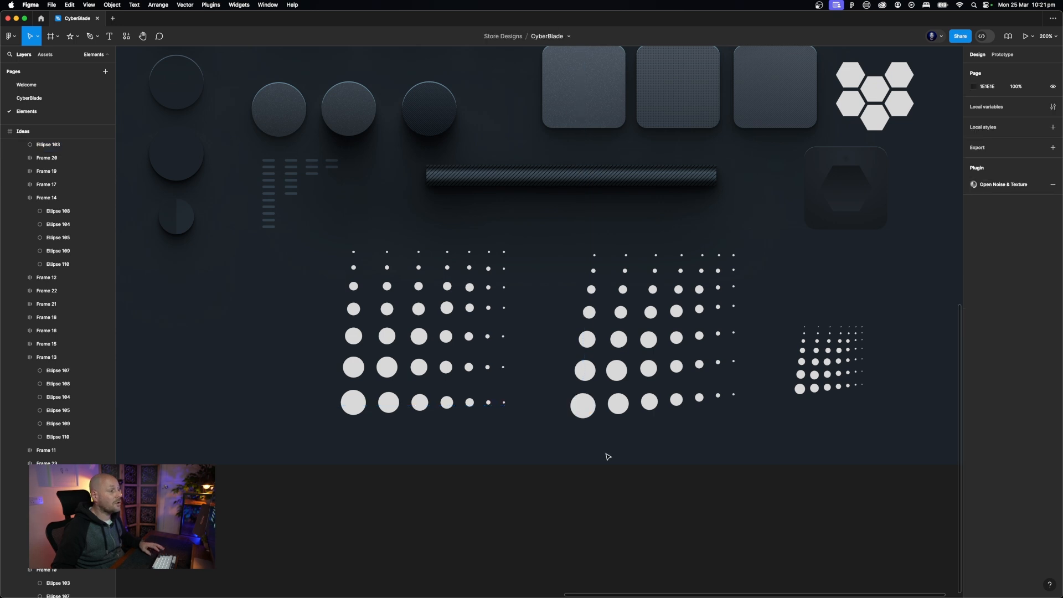
pyautogui.click(380, 379)
pyautogui.click(394, 376)
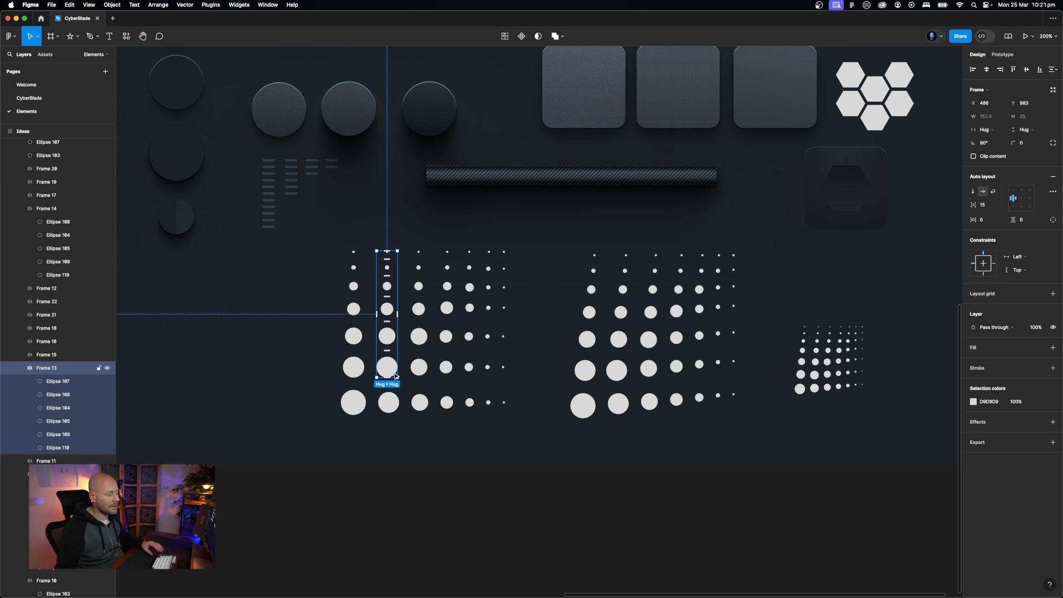
# Select all seven dots along the bottom row of the second halftone grid to inspect their alignment, and clear the selection
pyautogui.hscroll(3, 526, 403)
pyautogui.click(498, 408)
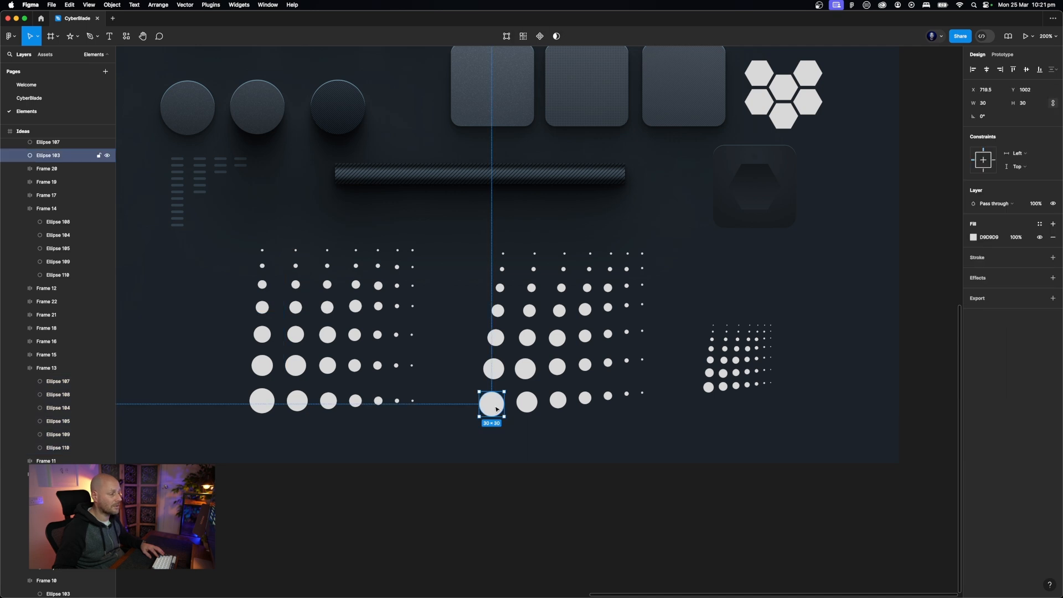
pyautogui.hscroll(-1, 510, 410)
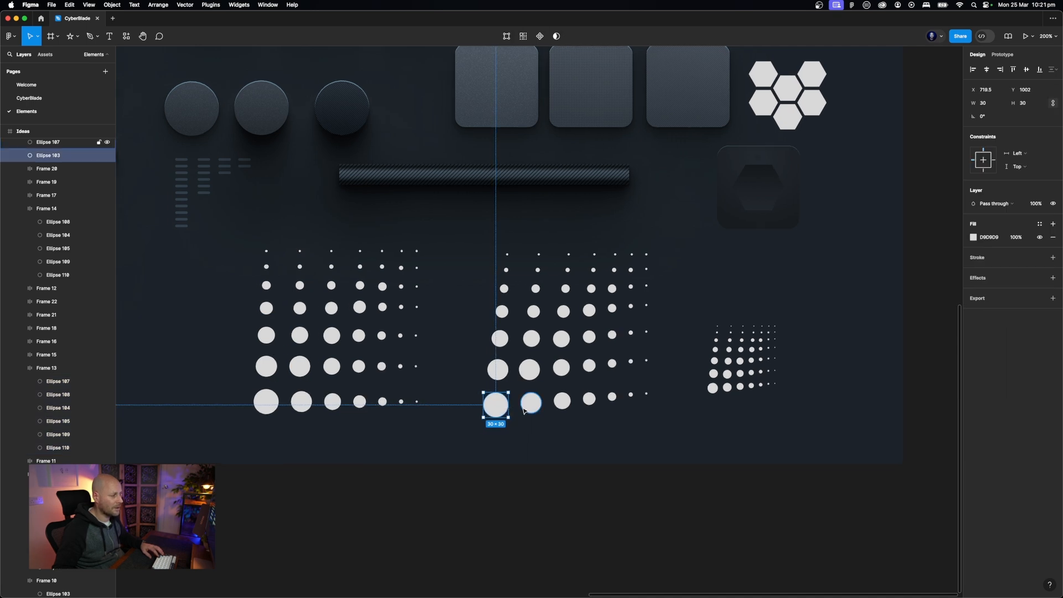
pyautogui.keyDown('shift'); pyautogui.click(527, 407); pyautogui.keyUp('shift')
pyautogui.keyDown('shift'); pyautogui.click(562, 402); pyautogui.keyUp('shift')
pyautogui.keyDown('shift'); pyautogui.click(590, 402); pyautogui.keyUp('shift')
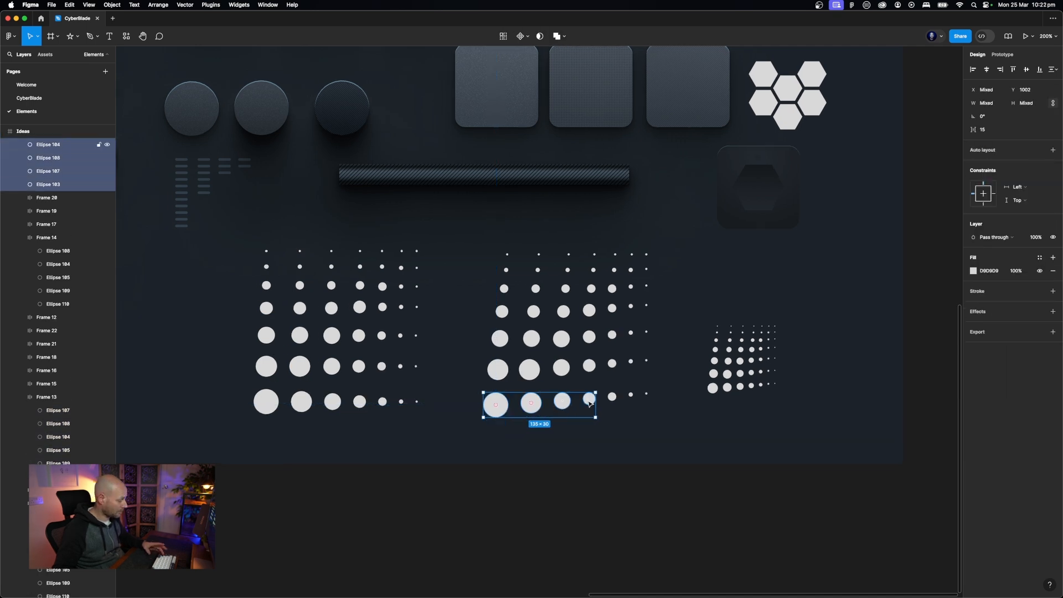
pyautogui.keyDown('shift'); pyautogui.click(612, 396); pyautogui.keyUp('shift')
pyautogui.keyDown('shift'); pyautogui.click(631, 394); pyautogui.keyUp('shift')
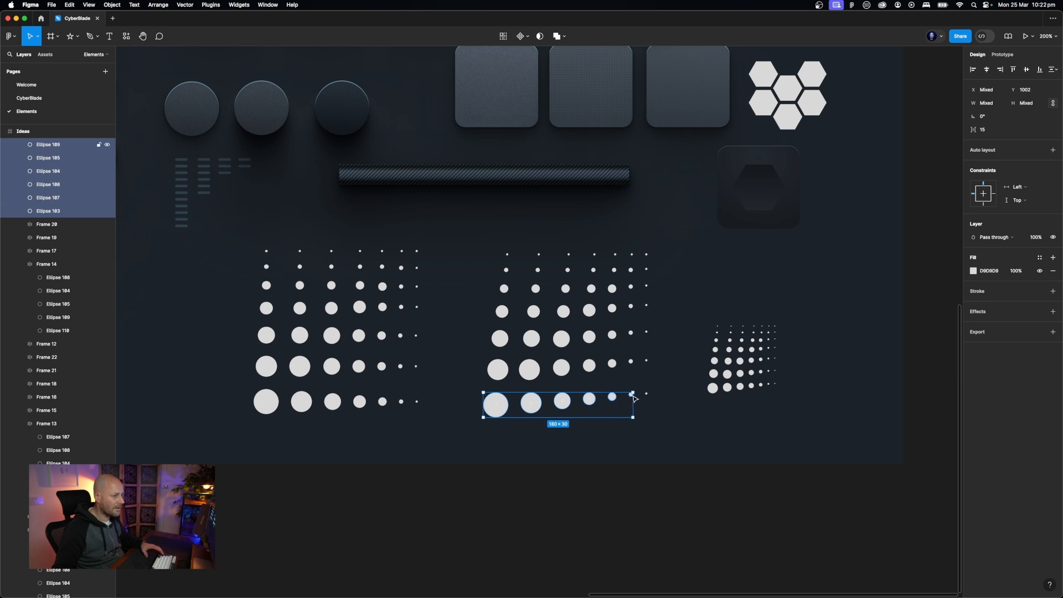
pyautogui.keyDown('shift'); pyautogui.click(647, 394); pyautogui.keyUp('shift')
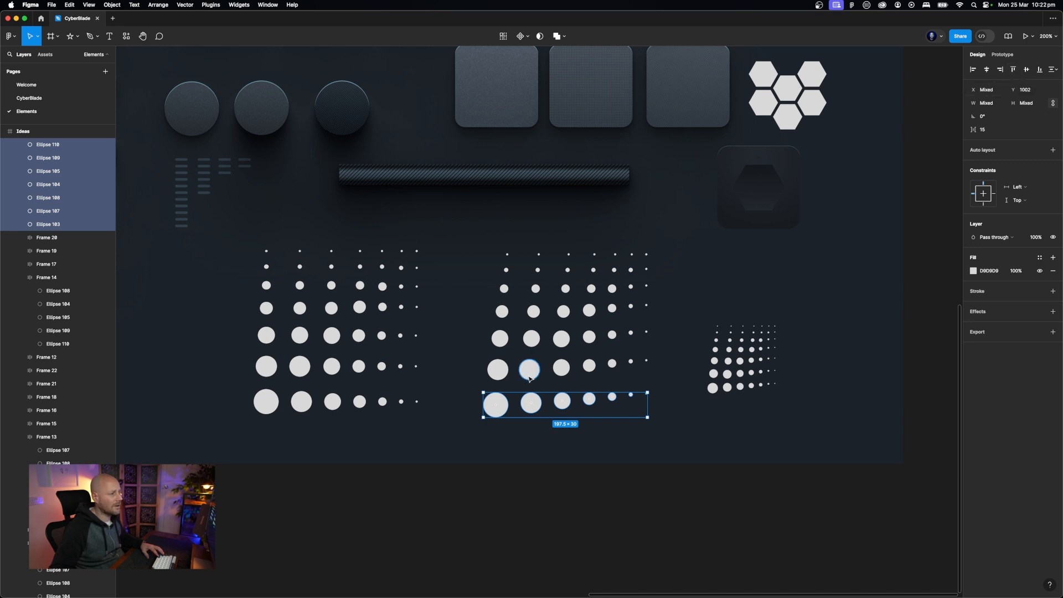
pyautogui.click(451, 439)
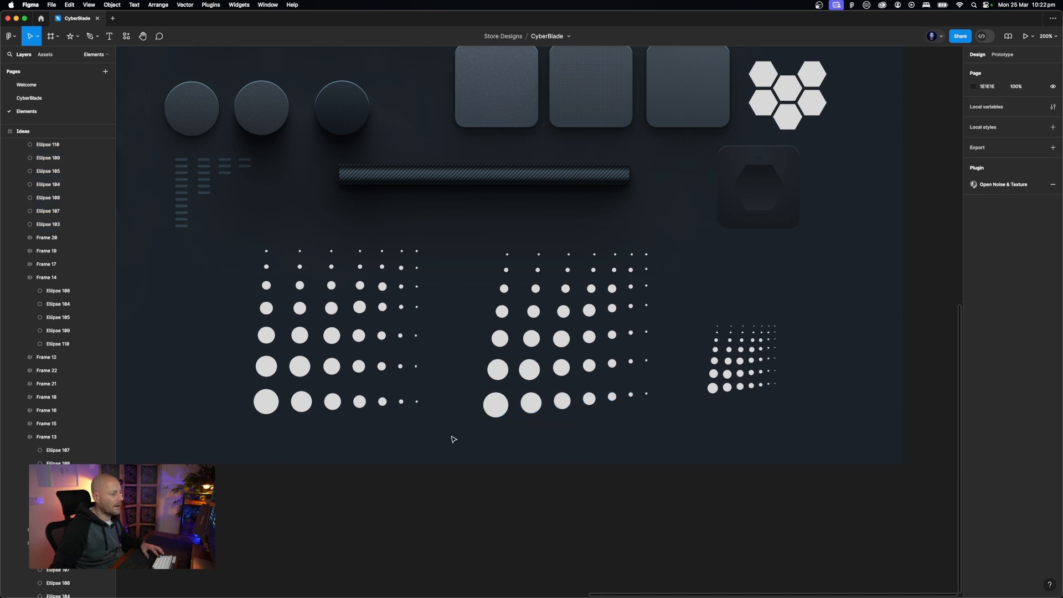
# Select all seven dots of the second grid's first column, from the largest to the smallest, to inspect their alignment
pyautogui.click(498, 410)
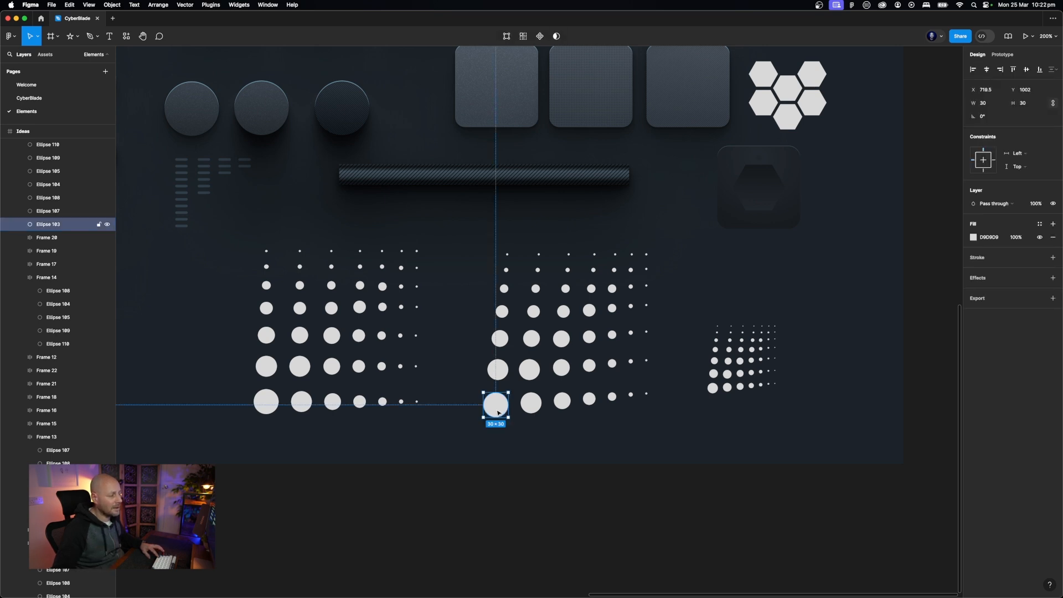
pyautogui.keyDown('shift'); pyautogui.click(500, 370); pyautogui.keyUp('shift')
pyautogui.keyDown('shift'); pyautogui.click(499, 338); pyautogui.keyUp('shift')
pyautogui.keyDown('shift'); pyautogui.click(501, 311); pyautogui.keyUp('shift')
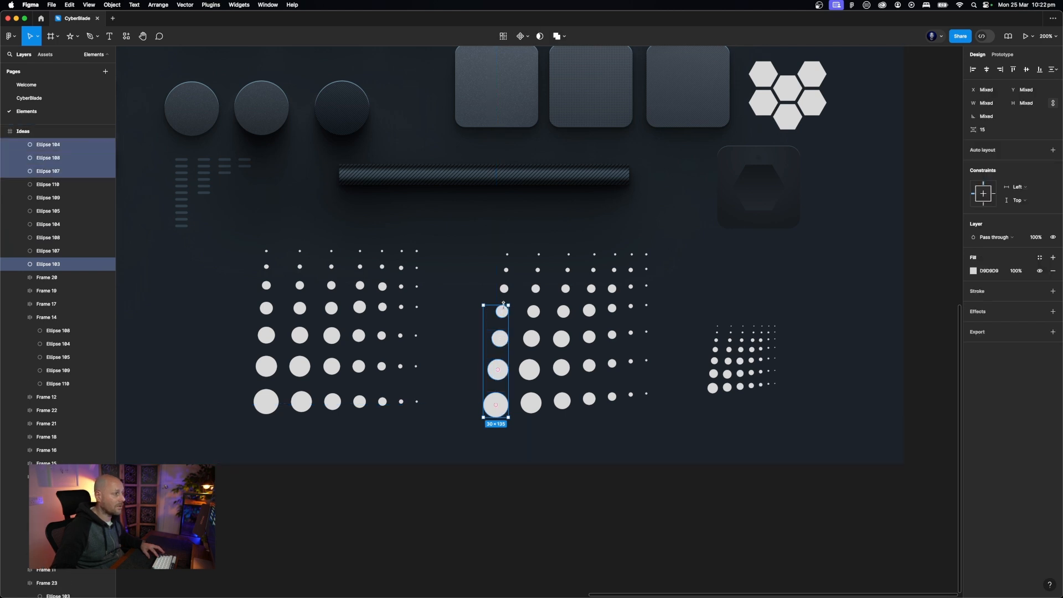
pyautogui.keyDown('shift'); pyautogui.click(504, 288); pyautogui.keyUp('shift')
pyautogui.keyDown('shift'); pyautogui.click(506, 270); pyautogui.keyUp('shift')
pyautogui.keyDown('shift'); pyautogui.click(507, 254); pyautogui.keyUp('shift')
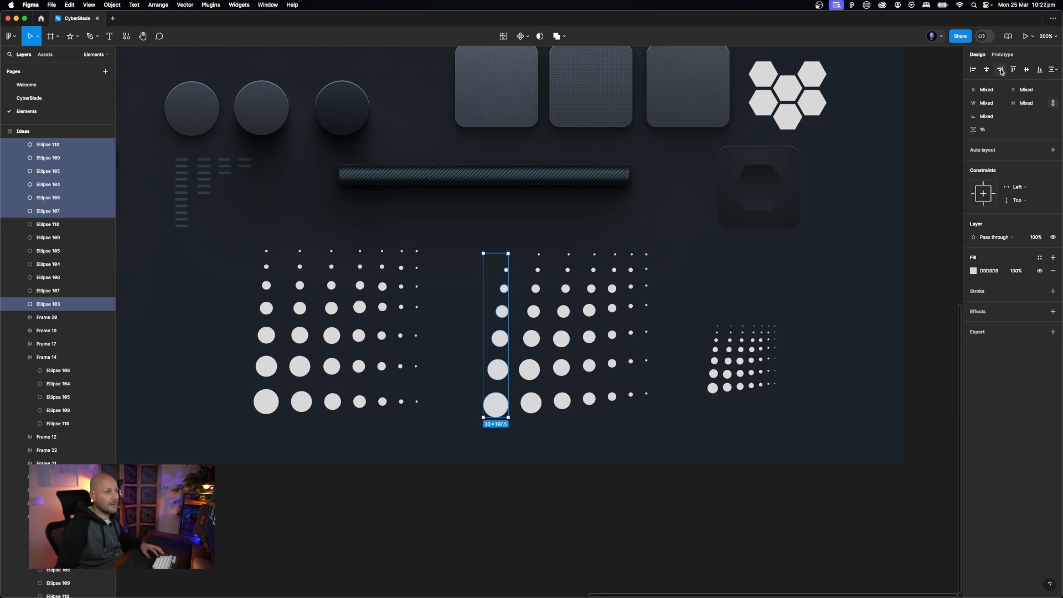
# Select the six dots from the second column onward in the second grid's second-lowest row to inspect their alignment
pyautogui.click(529, 372)
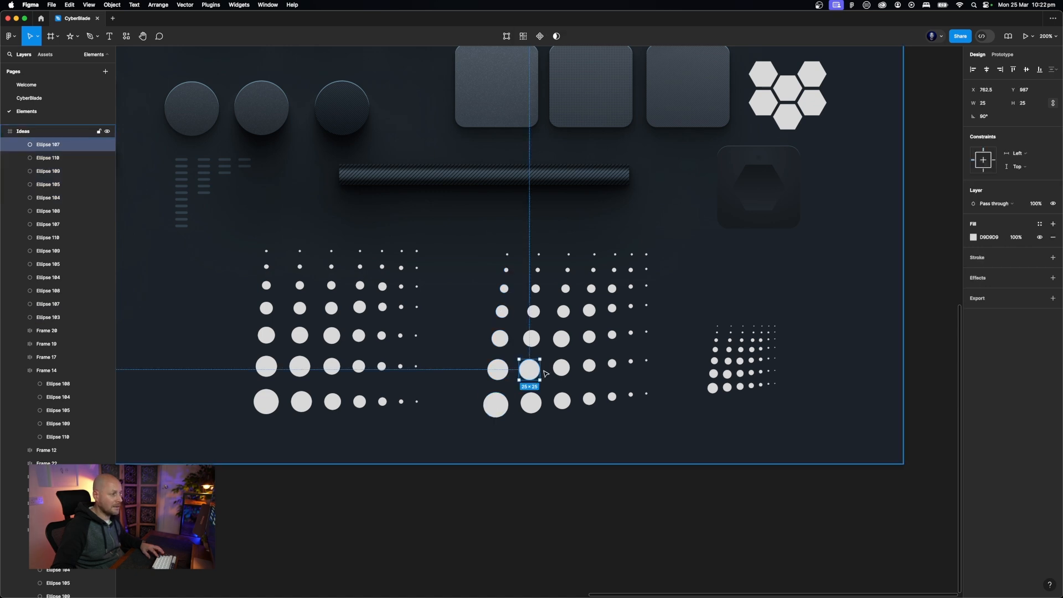
pyautogui.keyDown('shift'); pyautogui.click(562, 368); pyautogui.keyUp('shift')
pyautogui.keyDown('shift'); pyautogui.click(589, 366); pyautogui.keyUp('shift')
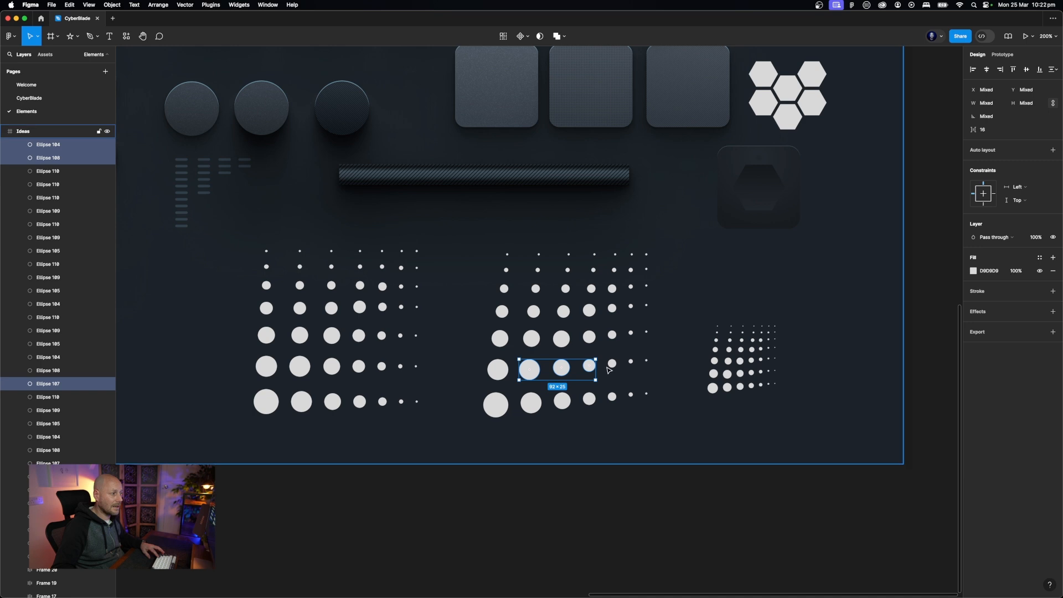
pyautogui.keyDown('shift'); pyautogui.click(612, 363); pyautogui.keyUp('shift')
pyautogui.keyDown('shift'); pyautogui.click(631, 362); pyautogui.keyUp('shift')
pyautogui.keyDown('shift'); pyautogui.click(647, 360); pyautogui.keyUp('shift')
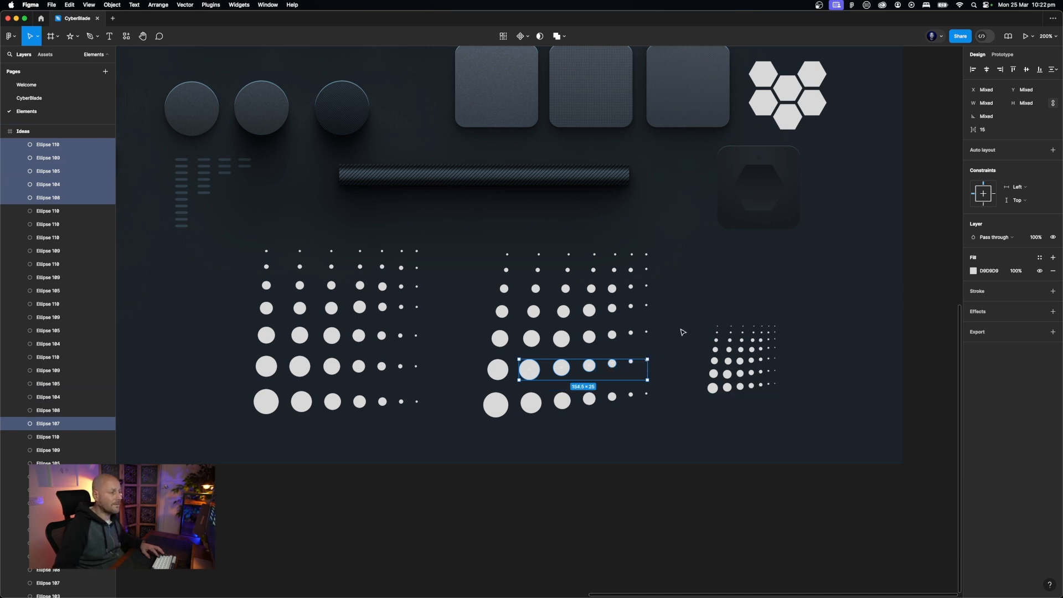
# Select the five upper dots of the second grid's second column to inspect their alignment, and clear the selection
pyautogui.click(531, 338)
pyautogui.keyDown('shift'); pyautogui.click(534, 312); pyautogui.keyUp('shift')
pyautogui.keyDown('shift'); pyautogui.click(536, 288); pyautogui.keyUp('shift')
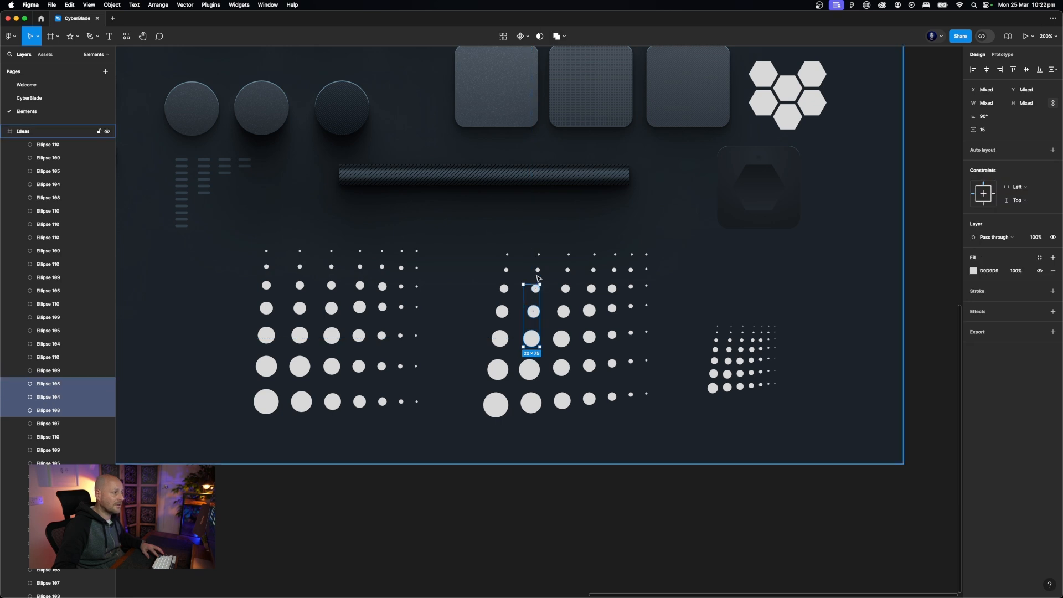
pyautogui.keyDown('shift'); pyautogui.click(537, 270); pyautogui.keyUp('shift')
pyautogui.keyDown('shift'); pyautogui.click(539, 254); pyautogui.keyUp('shift')
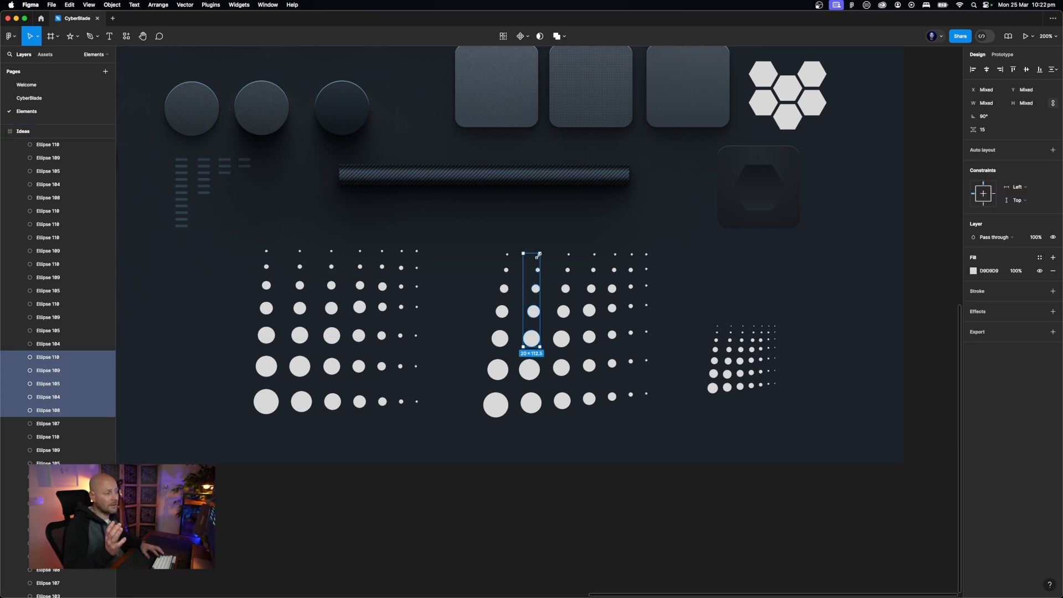
pyautogui.click(634, 432)
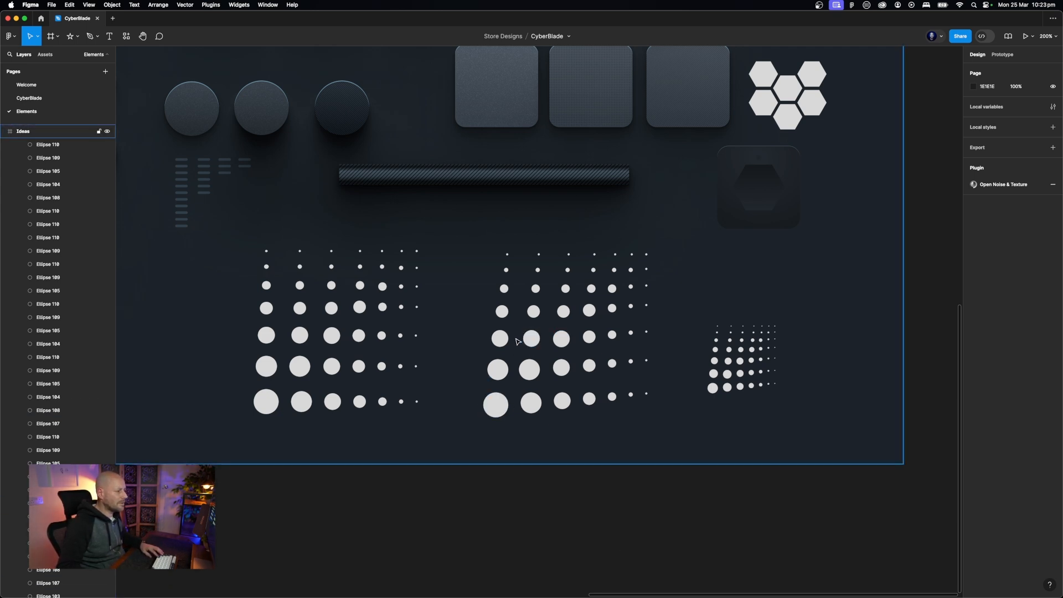
# Check single dots in the lower rows of the first and second halftone grids
pyautogui.scroll(1, 542, 559)
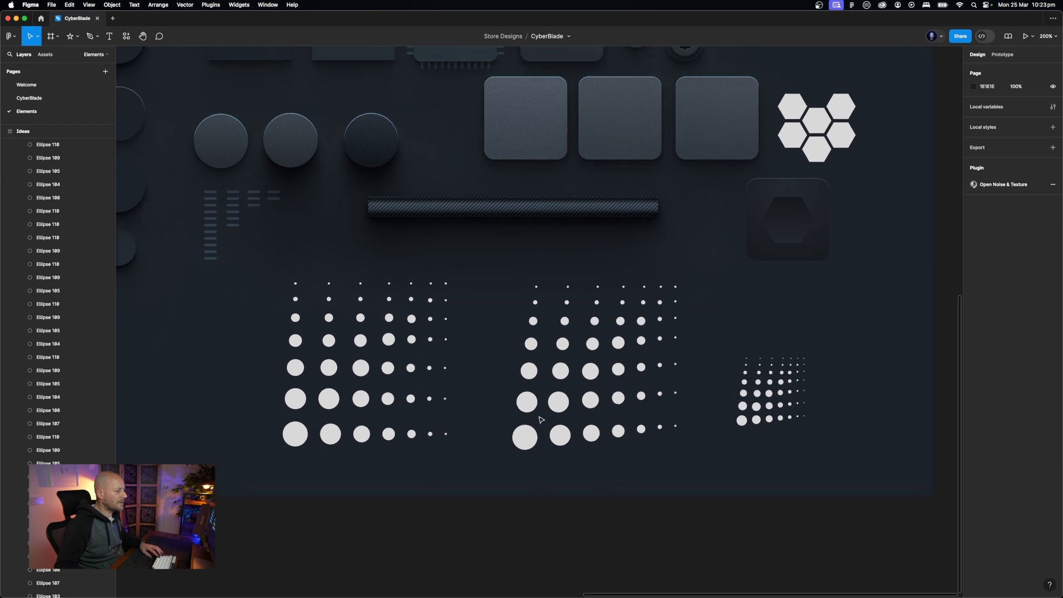
pyautogui.click(564, 438)
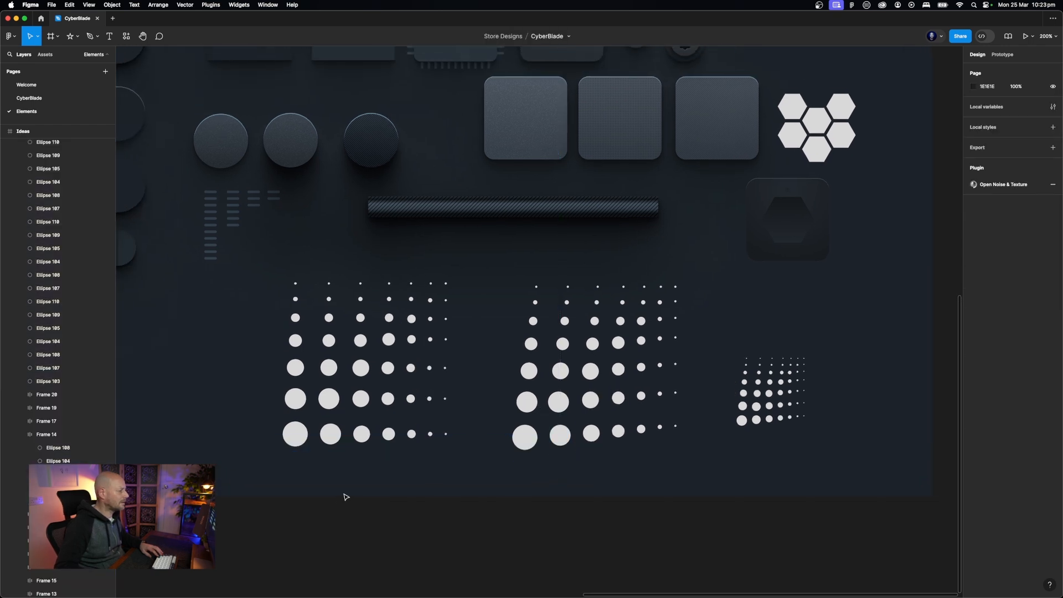
pyautogui.click(358, 444)
pyautogui.click(564, 401)
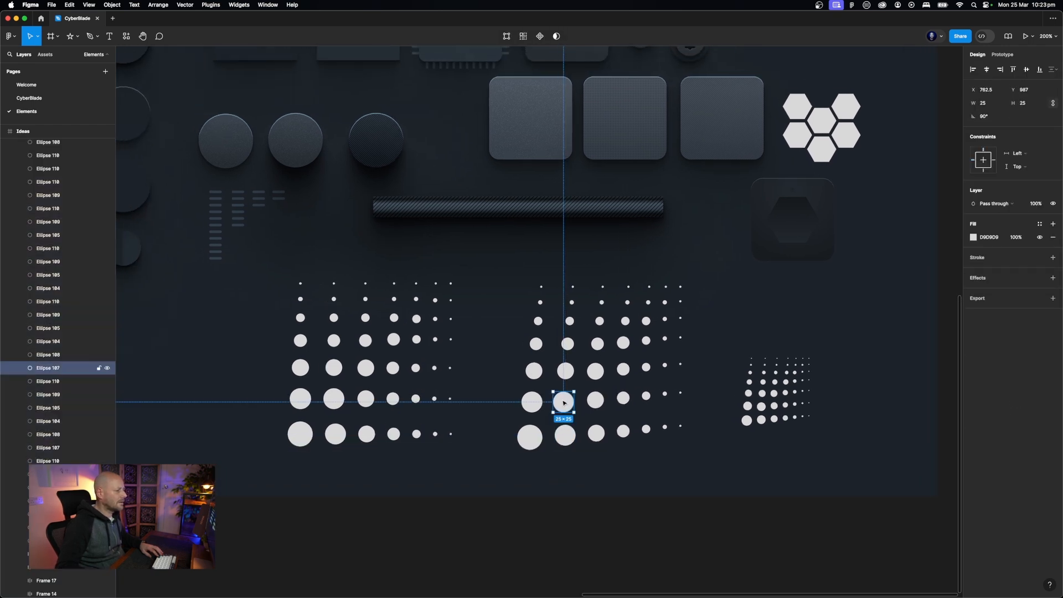
# Select Group 25, the small halftone grid, from the layer list and examine it up close at 800% zoom
pyautogui.scroll(8, 39, 228)
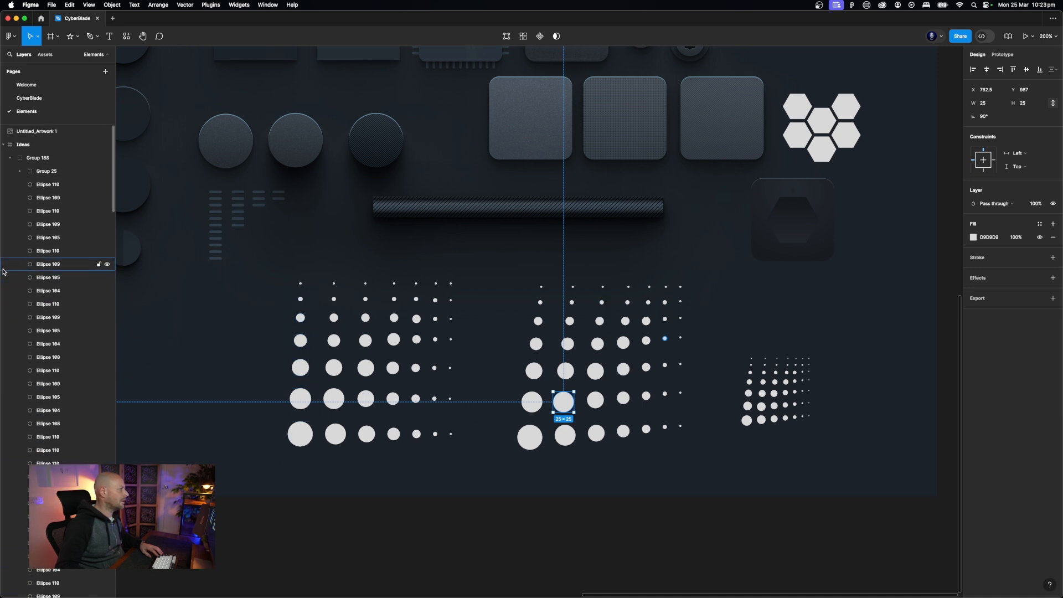
pyautogui.click(45, 151)
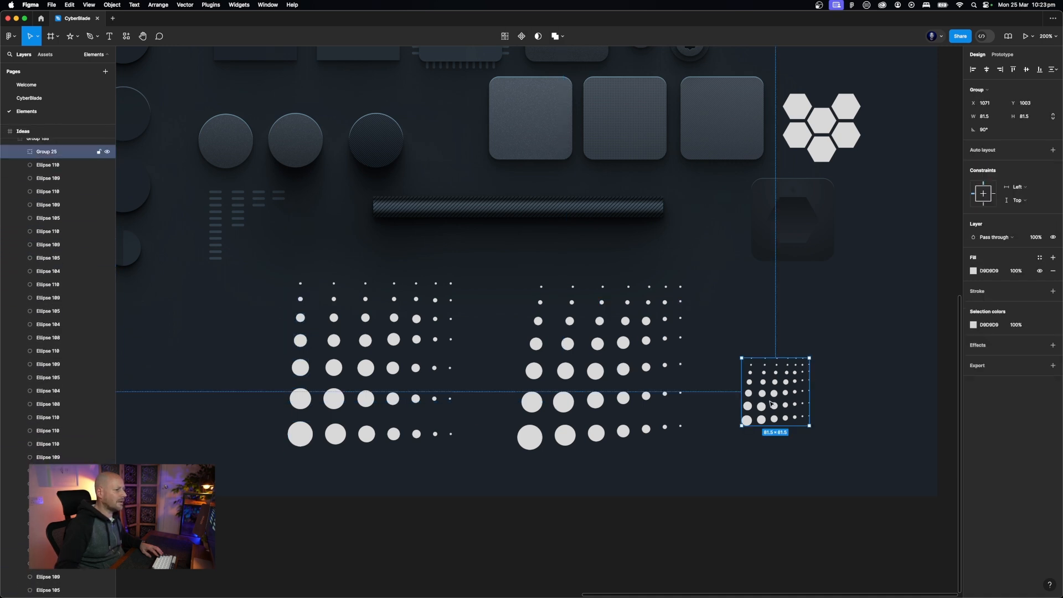
pyautogui.hscroll(3, 845, 469)
pyautogui.scroll(8, 844, 468)
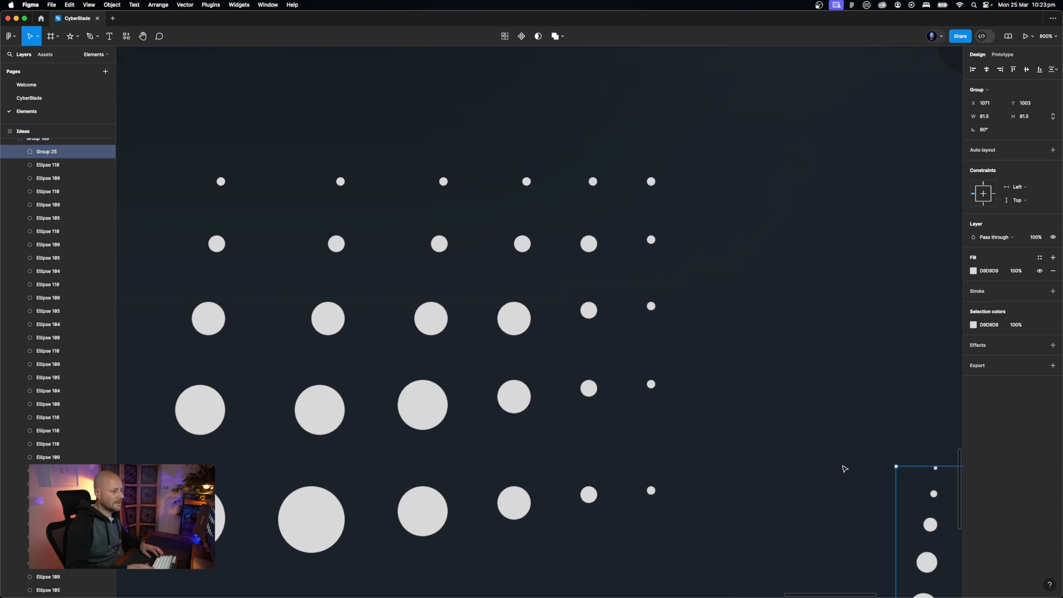
pyautogui.scroll(-6, 842, 466)
pyautogui.hscroll(3, 842, 466)
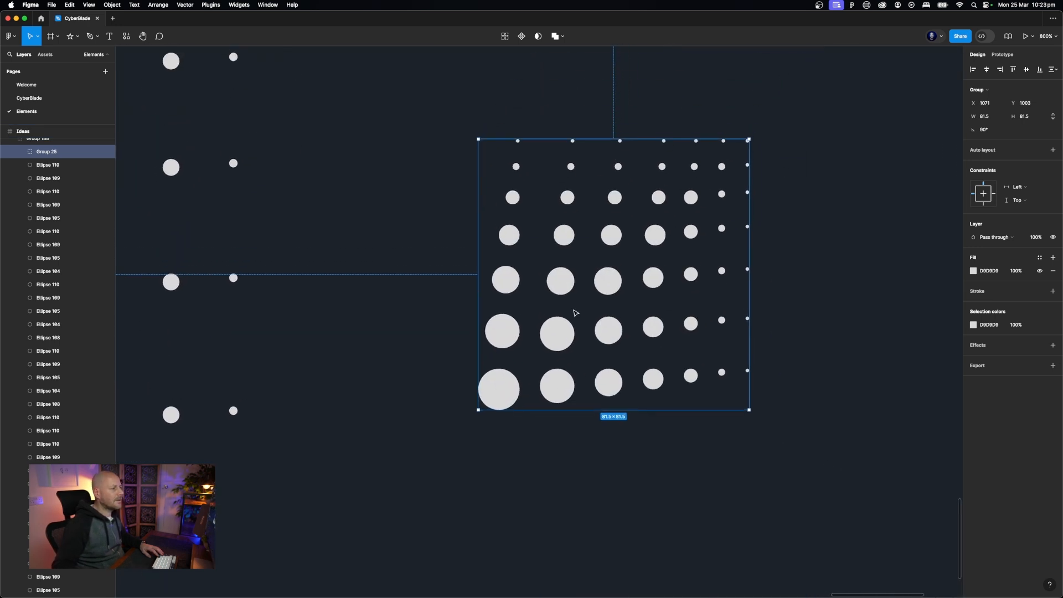
# Inspect individual dots inside the small halftone group one by one, around its fourth and fifth rows from the top, comparing their sizes
pyautogui.doubleClick(623, 284)
pyautogui.doubleClick(650, 285)
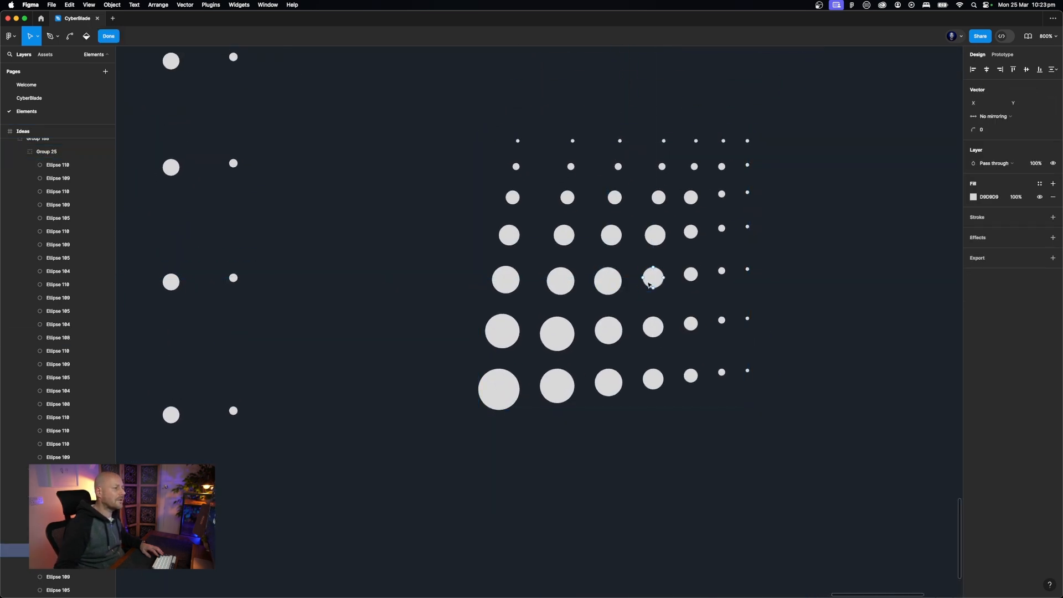
pyautogui.press('Escape')
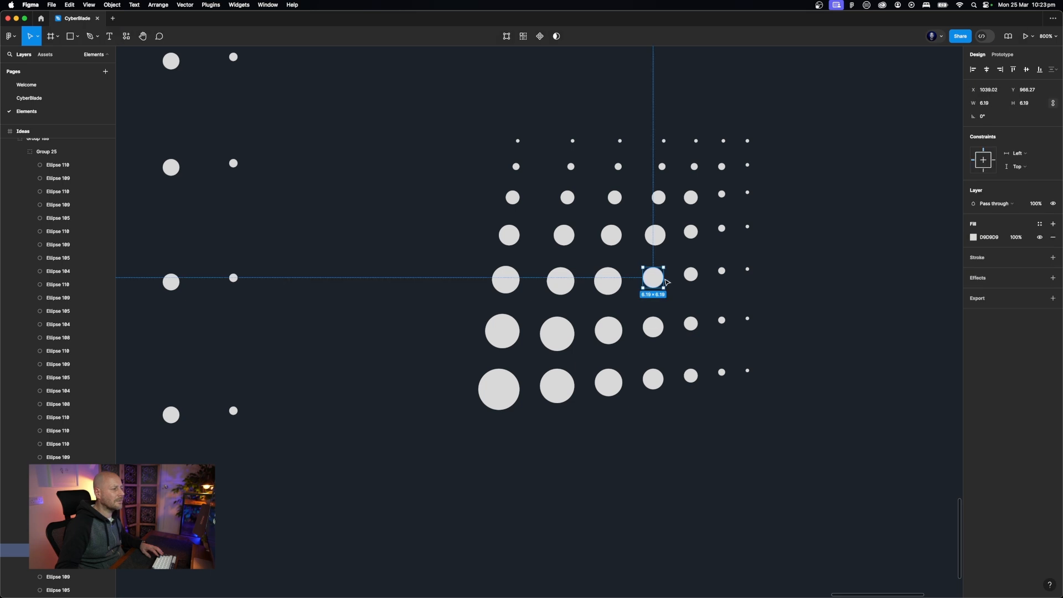
pyautogui.click(610, 240)
pyautogui.click(945, 316)
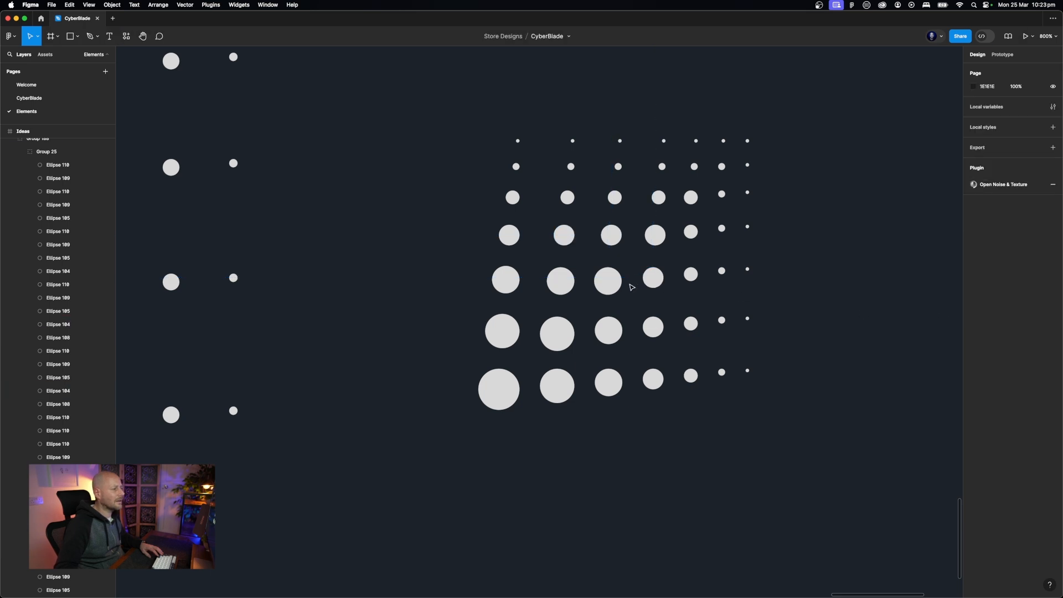
pyautogui.click(606, 286)
pyautogui.doubleClick(606, 286)
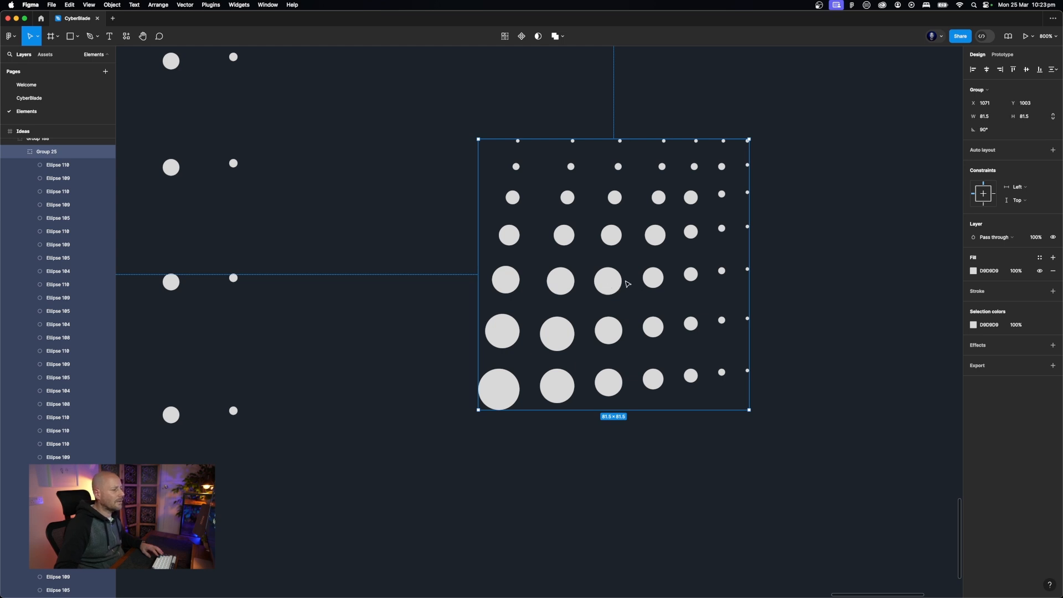
pyautogui.doubleClick(613, 283)
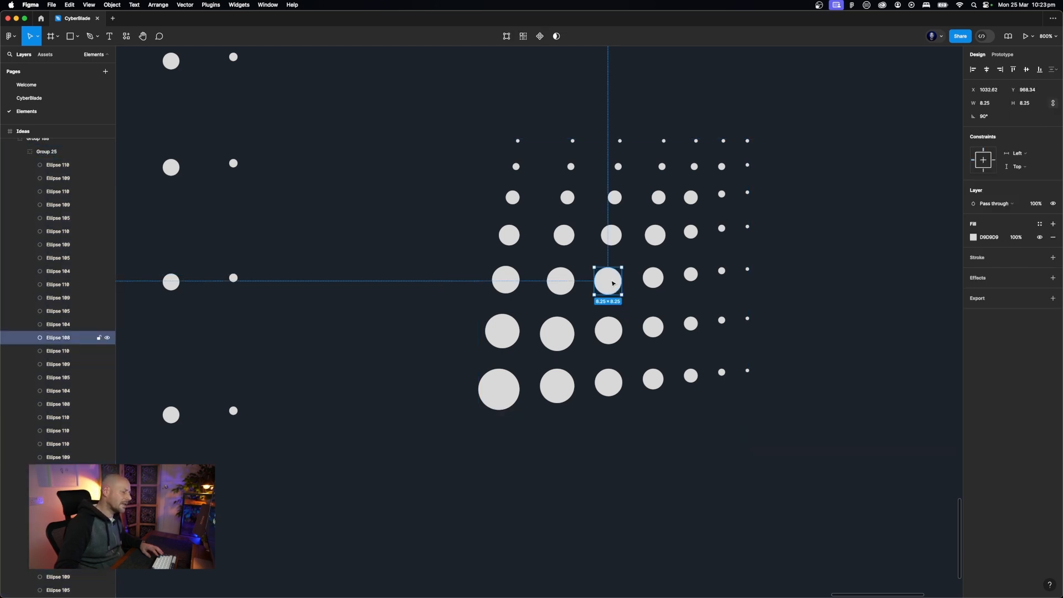
pyautogui.click(902, 338)
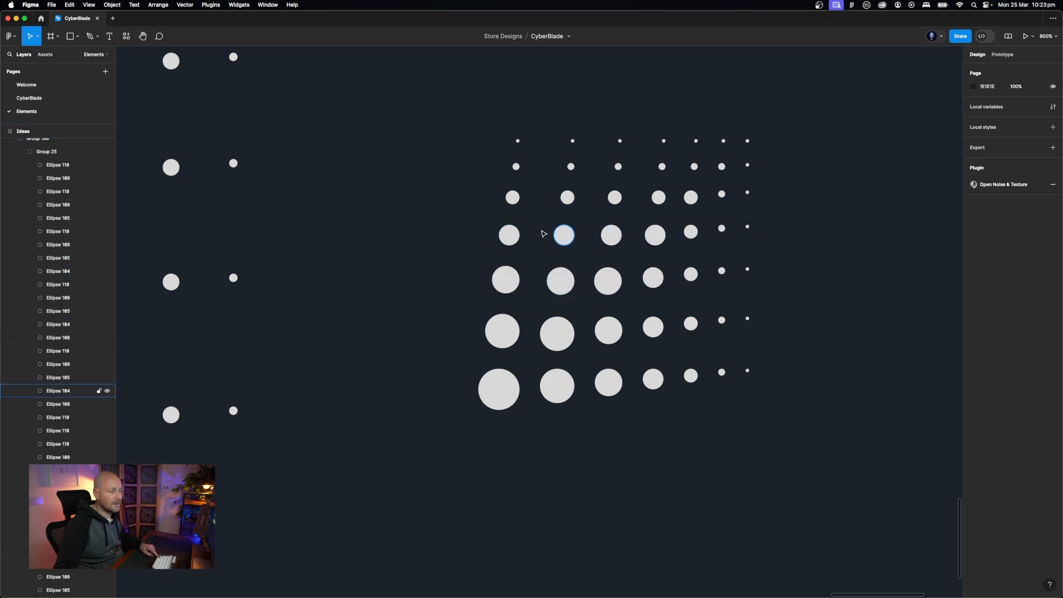
pyautogui.click(657, 236)
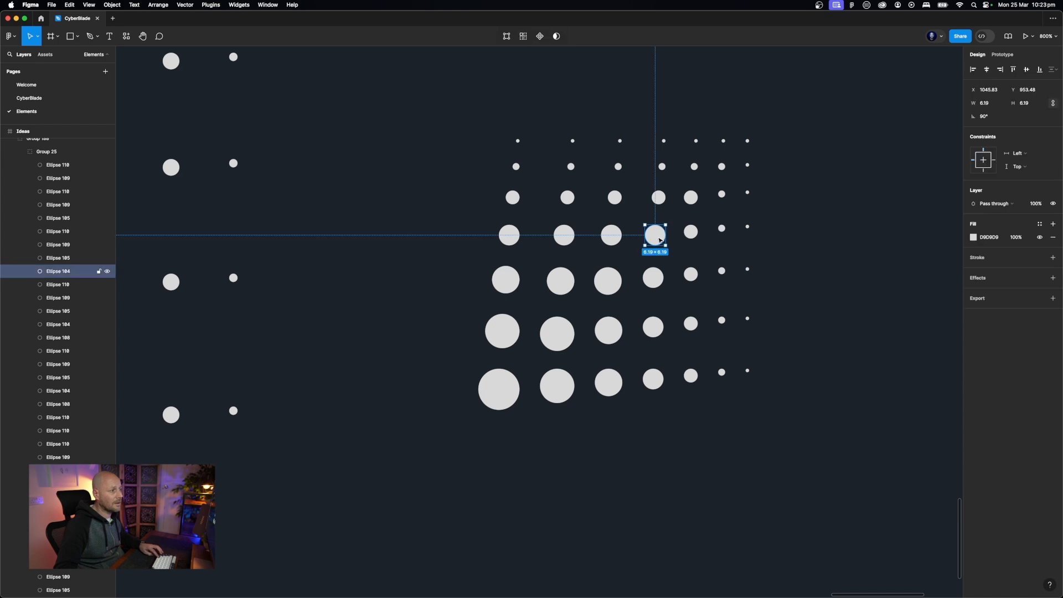
# Add scattered dots across the second to sixth rows of the small halftone group to the selection, then clear it
pyautogui.keyDown('shift'); pyautogui.click(609, 236); pyautogui.keyUp('shift')
pyautogui.keyDown('shift'); pyautogui.click(691, 274); pyautogui.keyUp('shift')
pyautogui.keyDown('shift'); pyautogui.click(609, 331); pyautogui.keyUp('shift')
pyautogui.keyDown('shift'); pyautogui.click(507, 329); pyautogui.keyUp('shift')
pyautogui.keyDown('shift'); pyautogui.click(568, 197); pyautogui.keyUp('shift')
pyautogui.keyDown('shift'); pyautogui.click(614, 198); pyautogui.keyUp('shift')
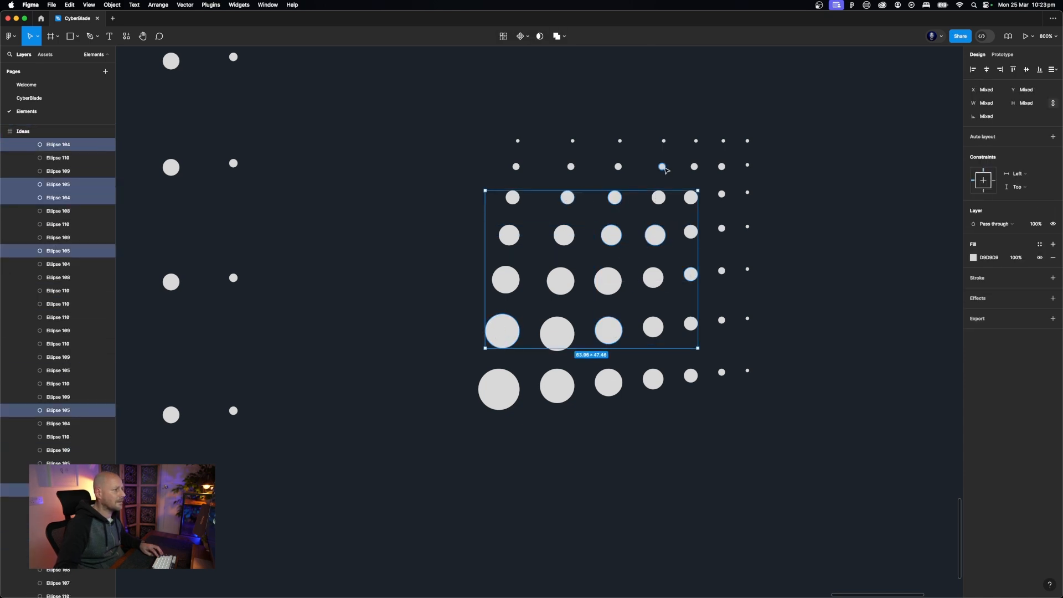
pyautogui.keyDown('shift'); pyautogui.click(662, 166); pyautogui.keyUp('shift')
pyautogui.keyDown('shift'); pyautogui.click(721, 166); pyautogui.keyUp('shift')
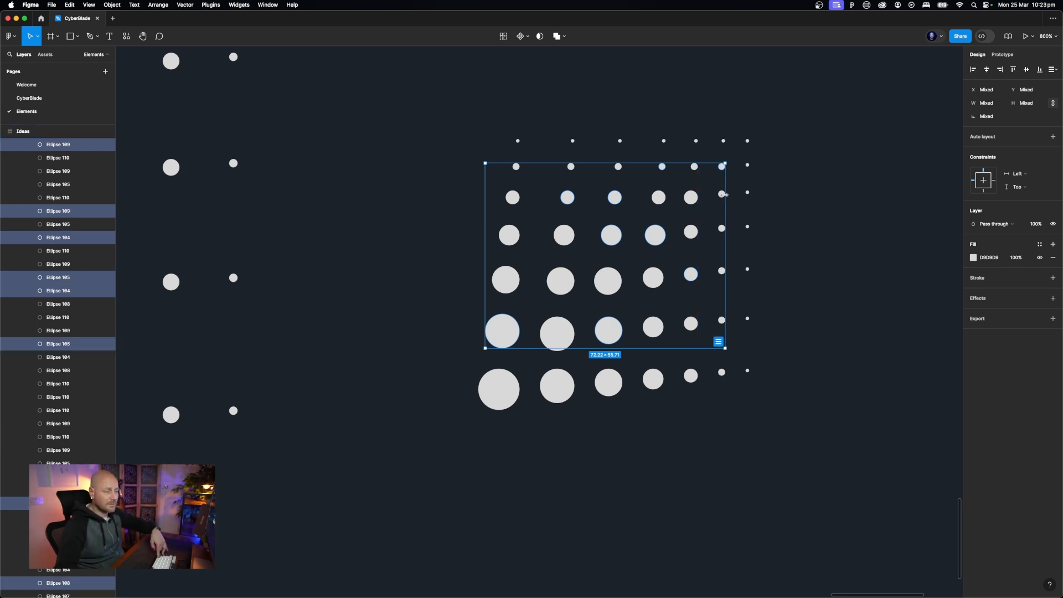
pyautogui.click(807, 184)
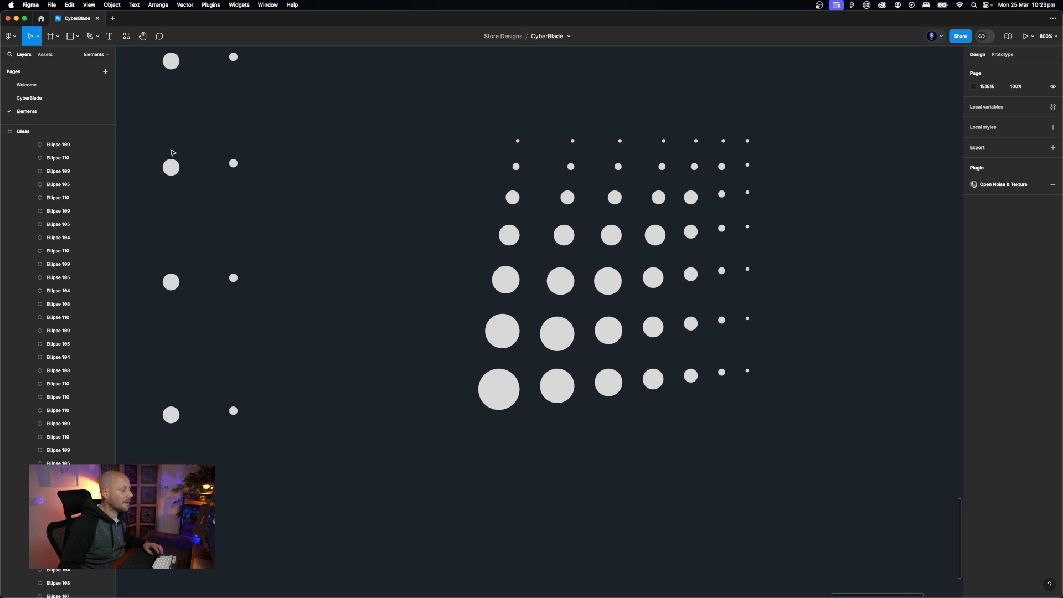
# Switch to the CyberBlade page and inspect the large base panel group and the frame around it
pyautogui.click(22, 99)
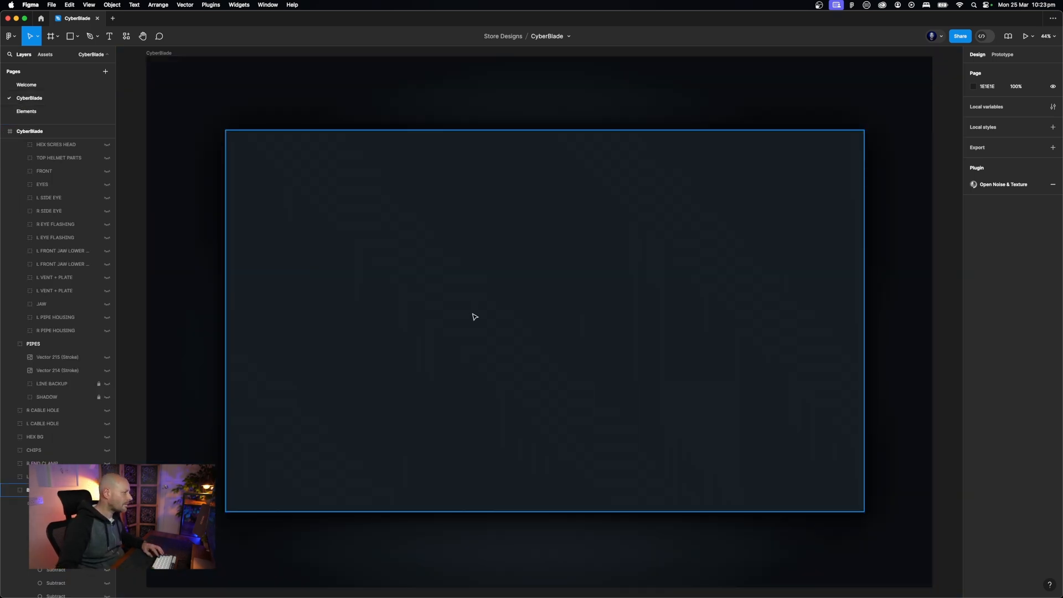
pyautogui.click(473, 317)
pyautogui.scroll(-1, 476, 317)
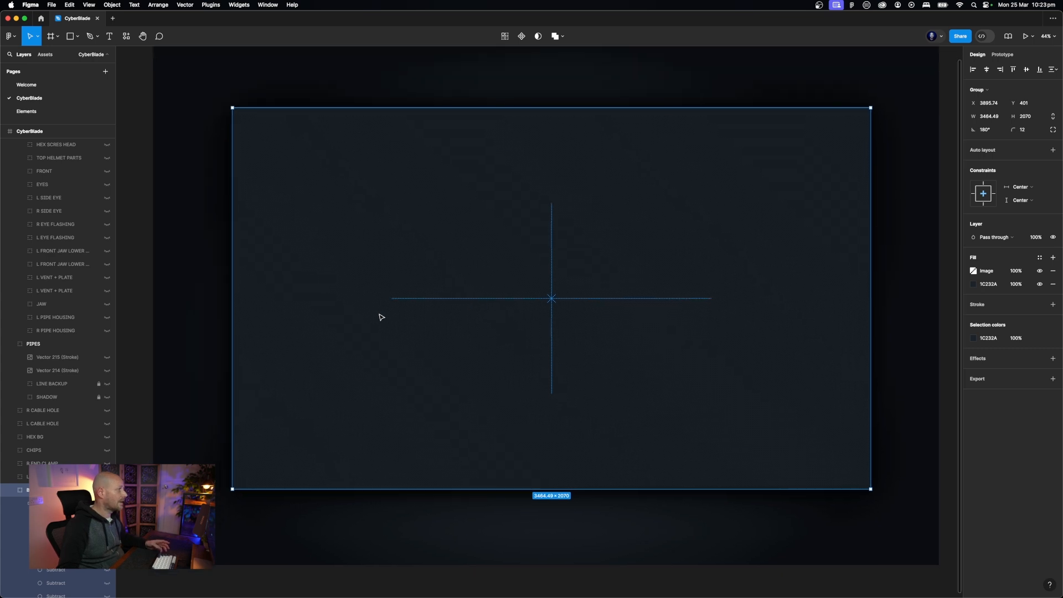
pyautogui.scroll(2, 255, 297)
pyautogui.click(226, 71)
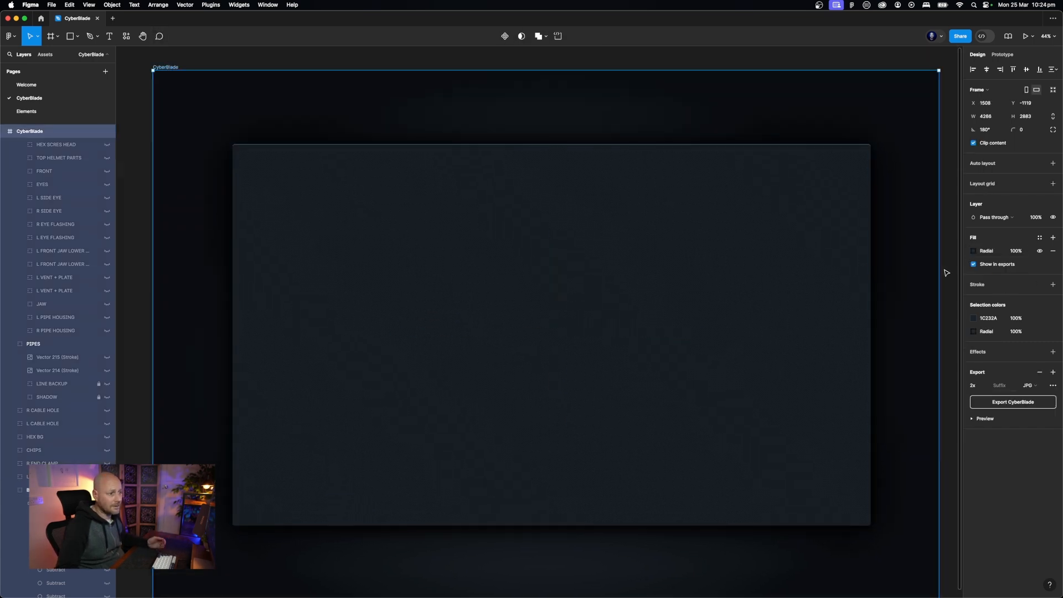
pyautogui.click(759, 331)
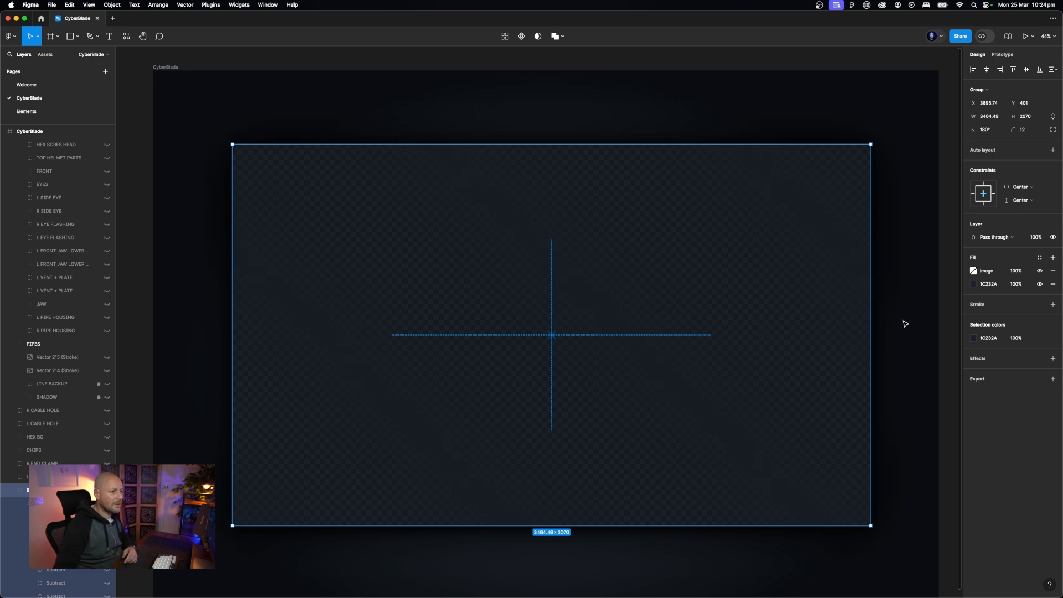
# Examine the base panel's diagonal line texture up close at 400% zoom and return to the full frame view
pyautogui.click(906, 324)
pyautogui.click(786, 330)
pyautogui.hotkey('shift', '0')
pyautogui.press('super+equal')
pyautogui.press('super+equal')
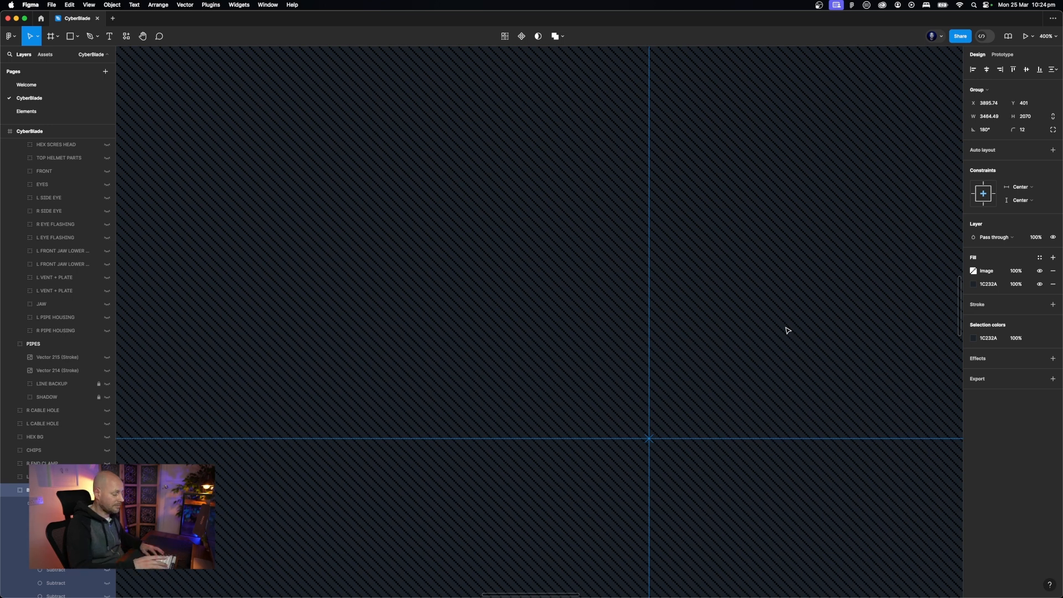
pyautogui.hotkey('shift', '0')
pyautogui.press('super+minus')
pyautogui.press('super+minus')
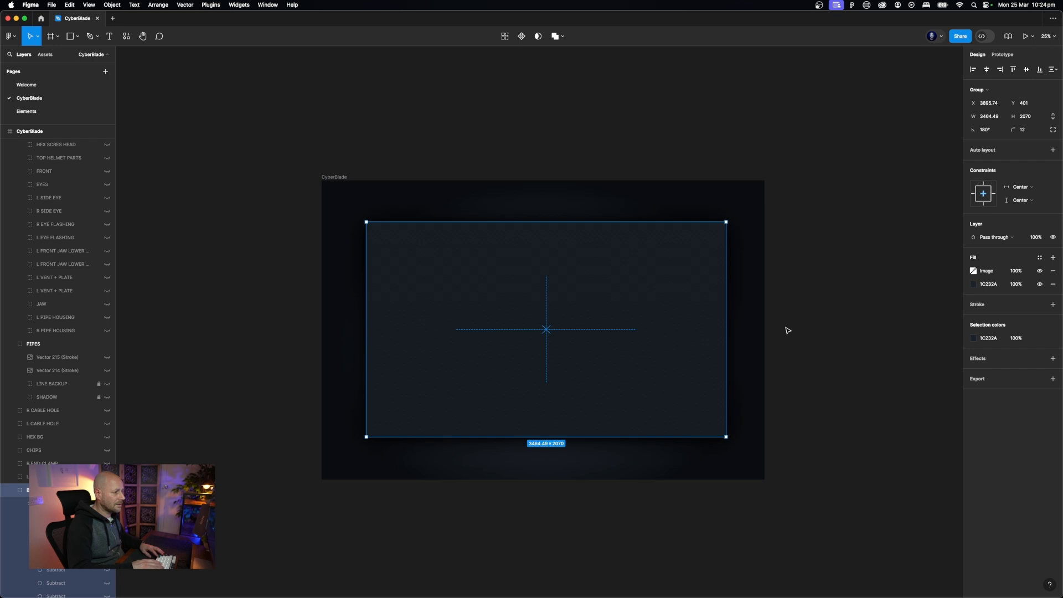
# Inspect the BASE group's tiled image fill and its pixel pattern, then clear the selection
pyautogui.click(787, 331)
pyautogui.click(642, 325)
pyautogui.press('super+plus')
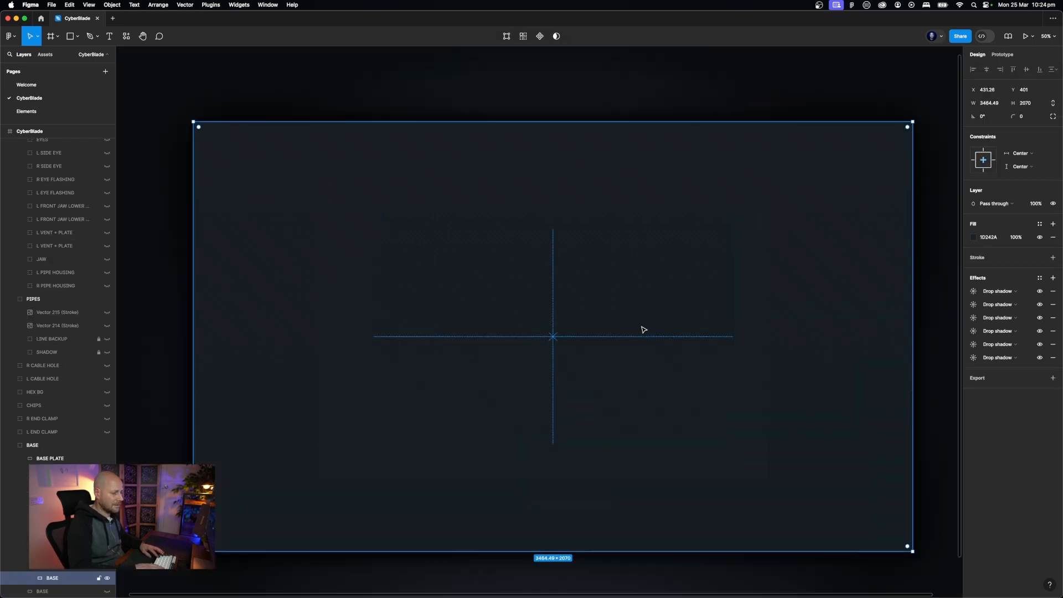
pyautogui.click(853, 271)
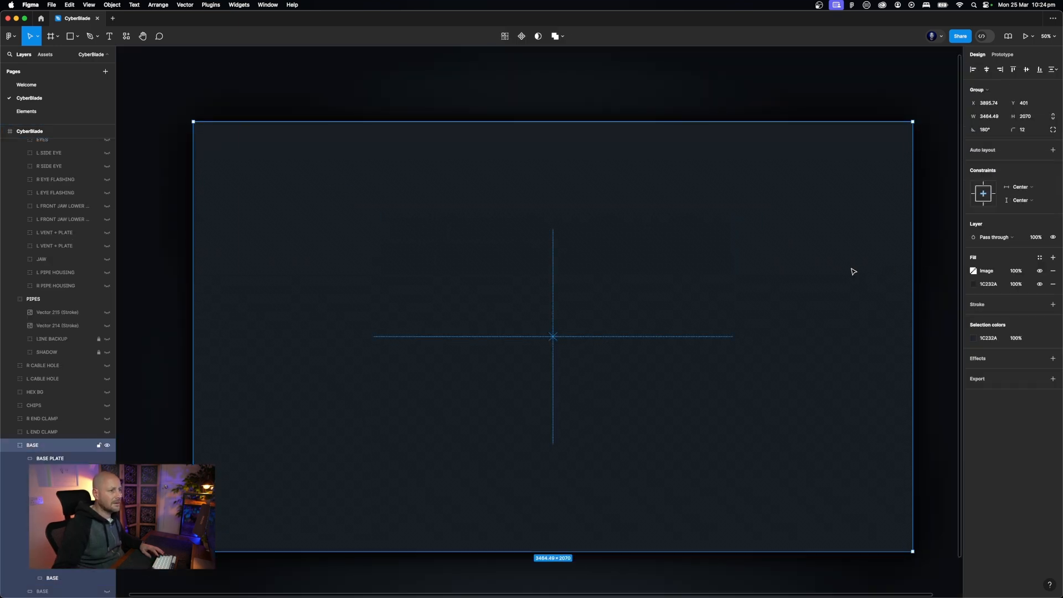
pyautogui.click(973, 284)
pyautogui.click(974, 272)
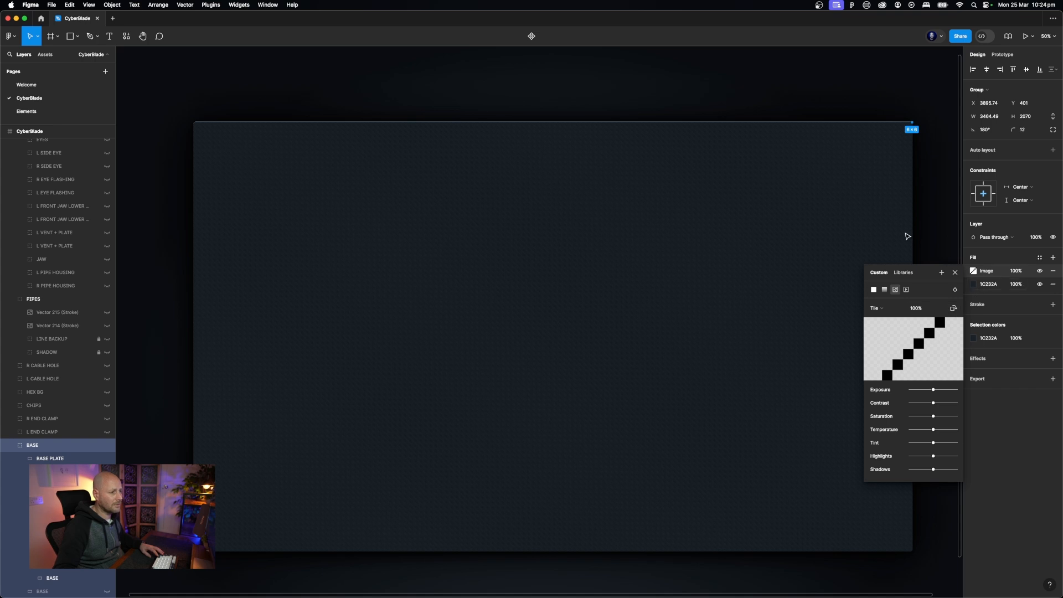
pyautogui.click(942, 249)
pyautogui.click(944, 252)
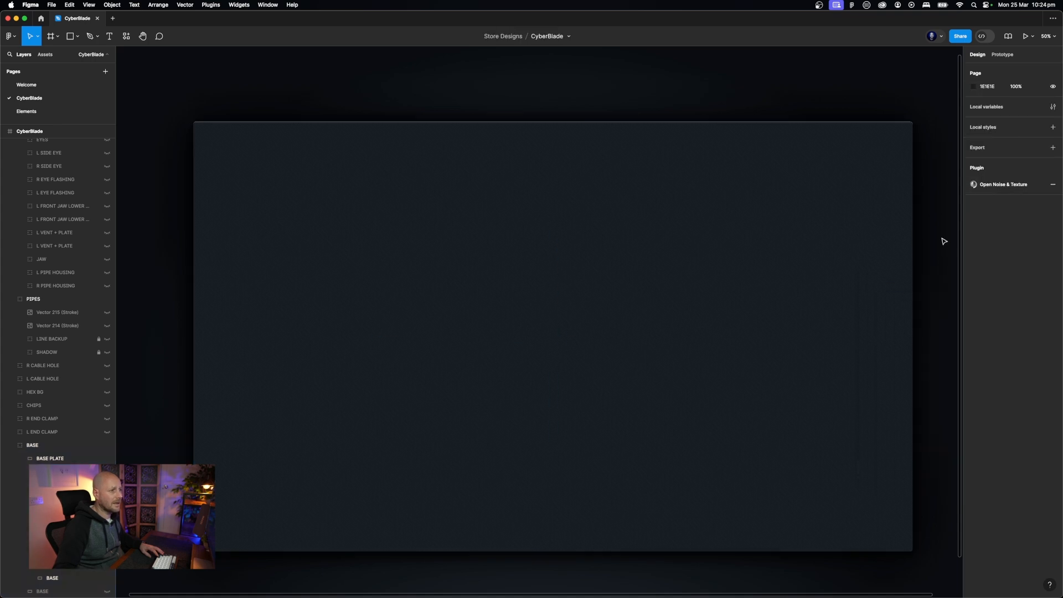
# Examine the base panel's texture and upper edge at 200% zoom, and select the BASE PLATE layer to view its fills and effects
pyautogui.keyDown('super'); pyautogui.click(747, 134); pyautogui.keyUp('super')
pyautogui.press('super+equal')
pyautogui.press('super+equal')
pyautogui.scroll(10, 746, 135)
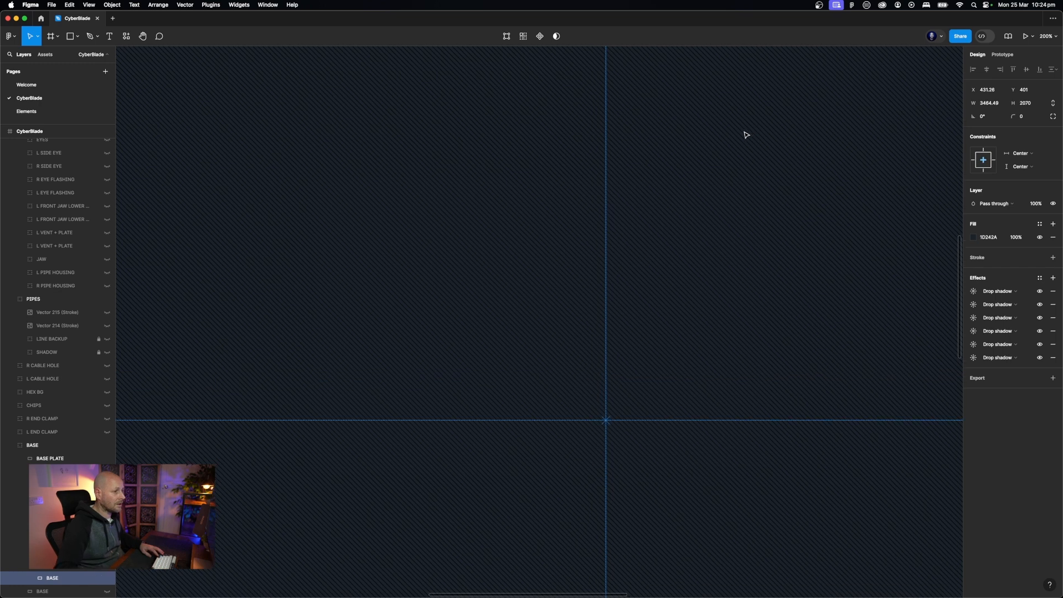
pyautogui.click(745, 141)
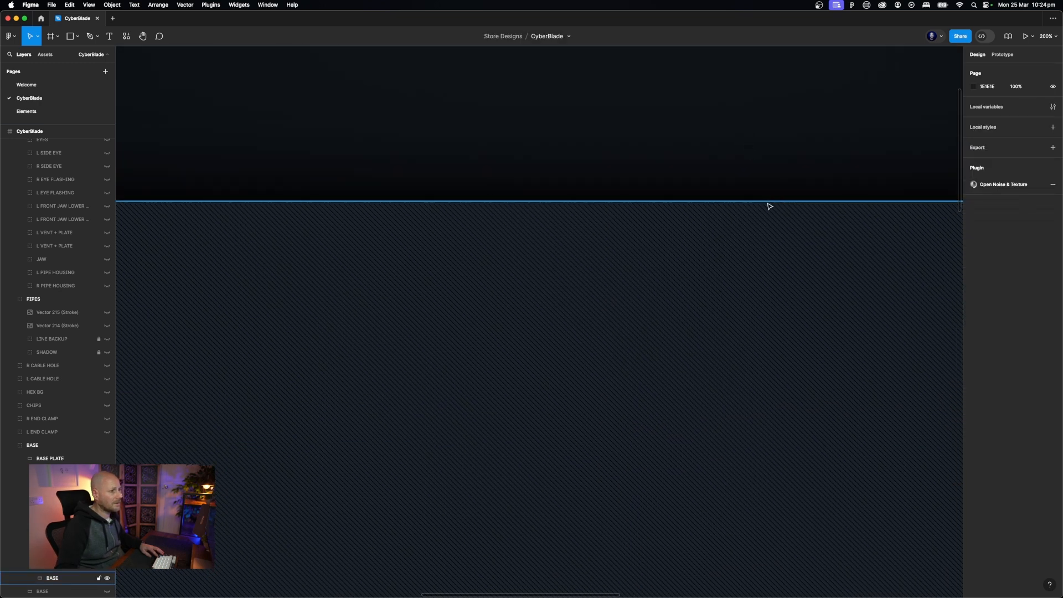
pyautogui.click(714, 147)
pyautogui.press('super+minus')
pyautogui.press('super+minus')
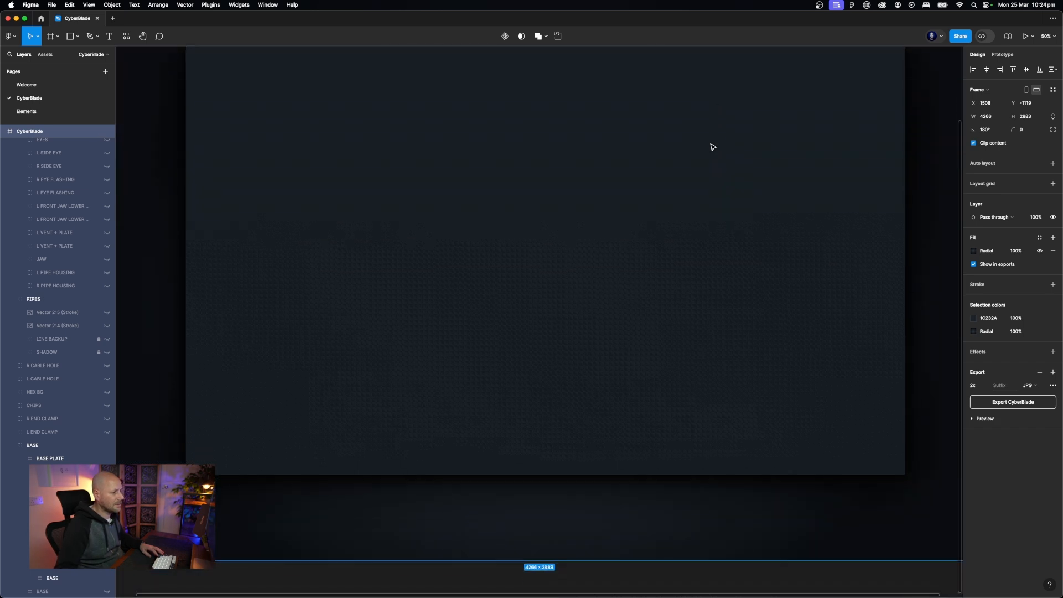
pyautogui.press('Escape')
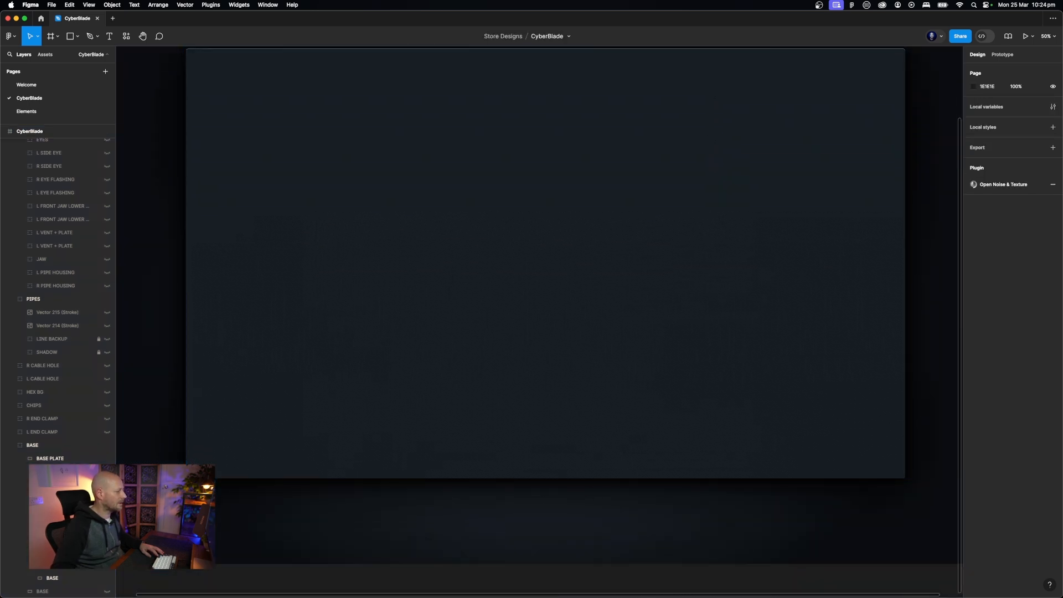
pyautogui.click(34, 460)
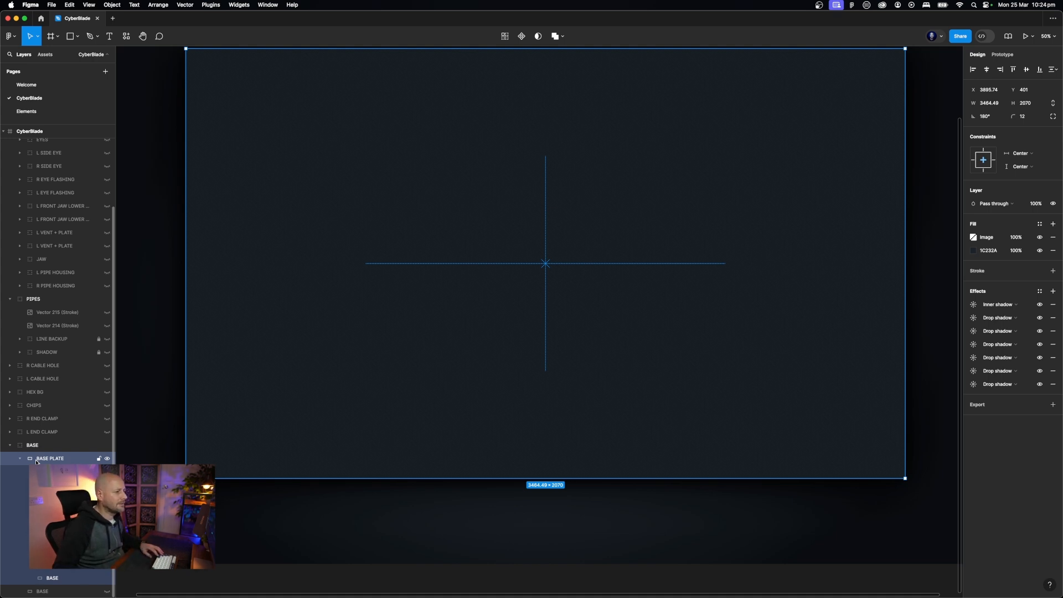
# Draw a square about 388 × 388 on the empty canvas beside the CyberBlade frame
pyautogui.hscroll(10, 328, 441)
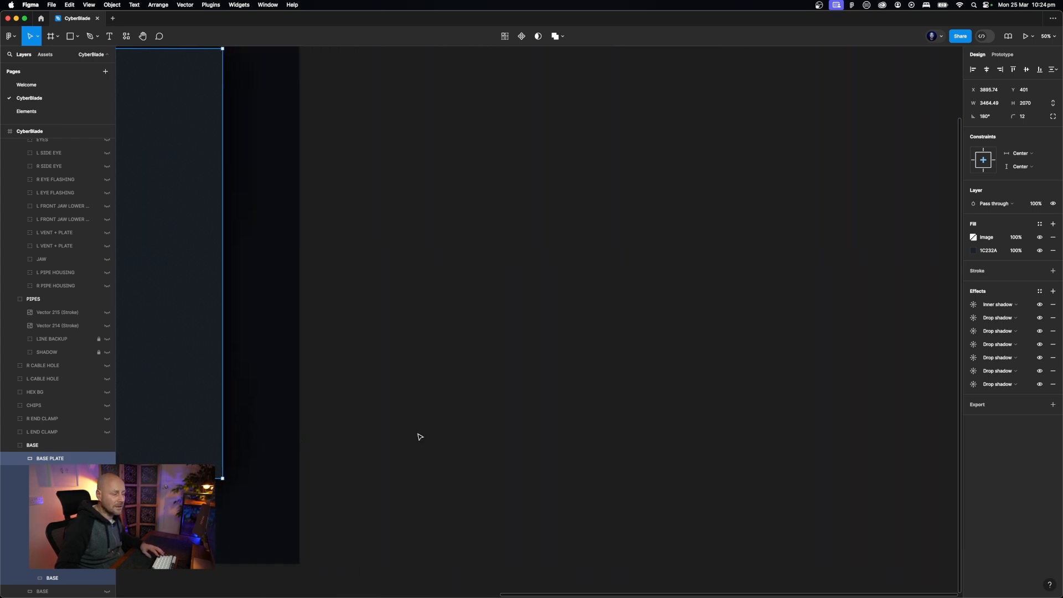
pyautogui.click(430, 432)
pyautogui.hotkey('shift', '0')
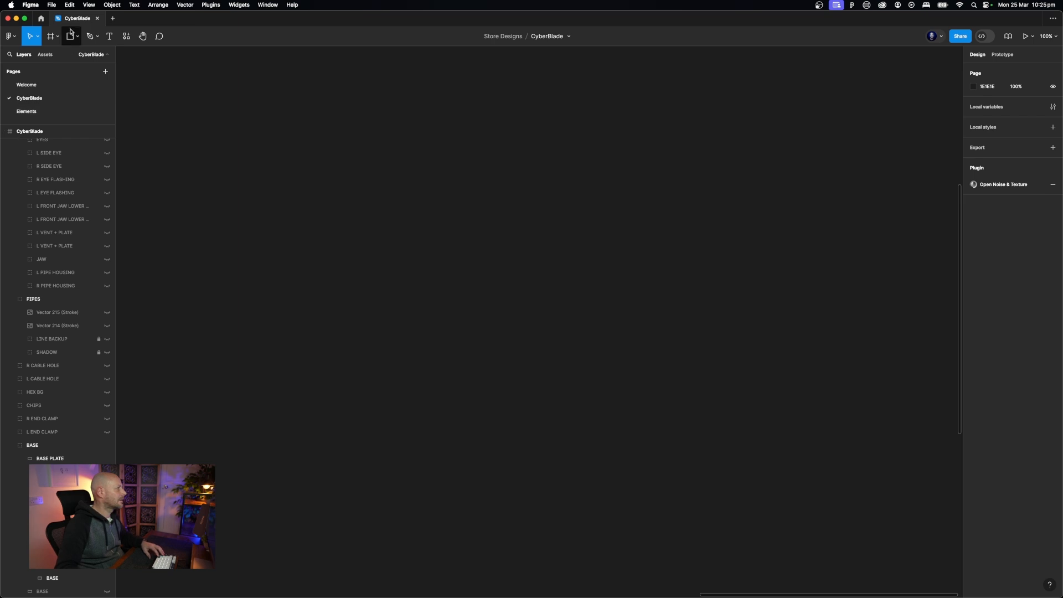
pyautogui.click(80, 42)
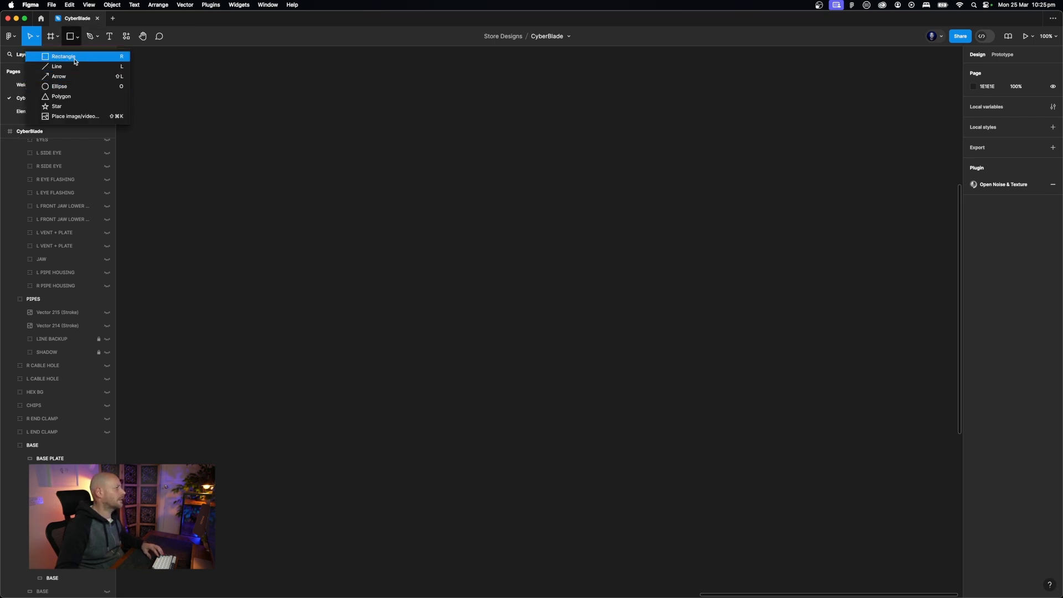
pyautogui.click(64, 56)
pyautogui.moveTo(497, 245); pyautogui.dragTo(659, 407)
pyautogui.click(711, 387)
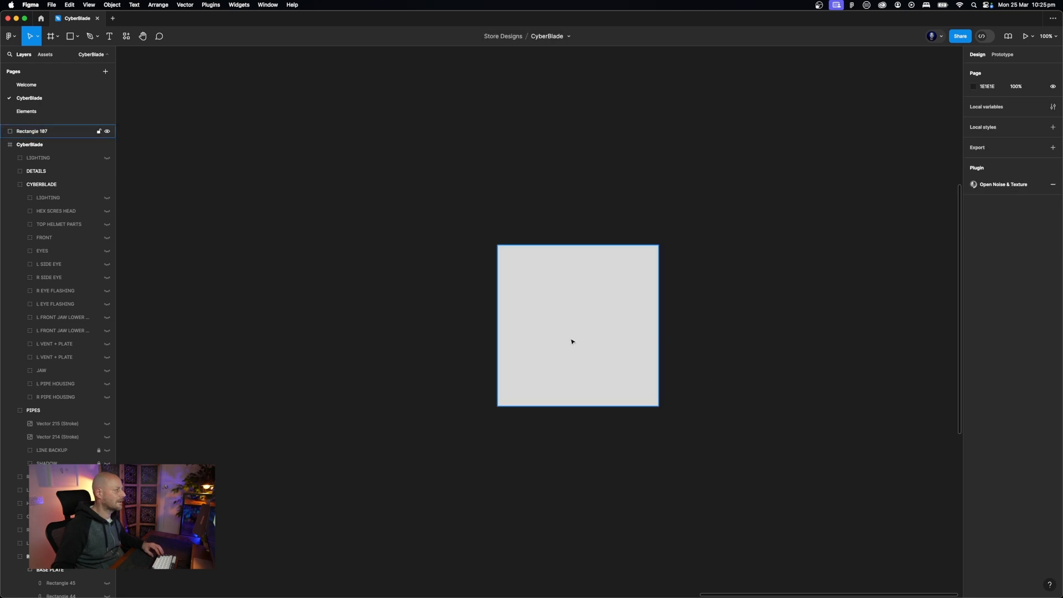
# Draw a second square about 149 × 149 beside the first and fill it with blue 494EC7
pyautogui.click(77, 36)
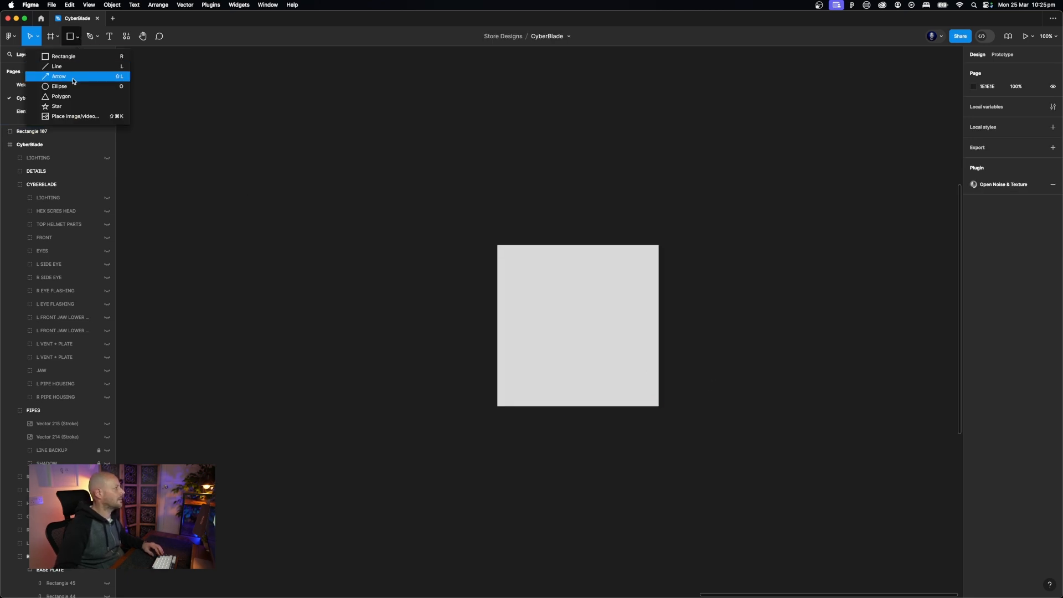
pyautogui.click(64, 57)
pyautogui.moveTo(711, 236); pyautogui.dragTo(774, 298)
pyautogui.click(974, 184)
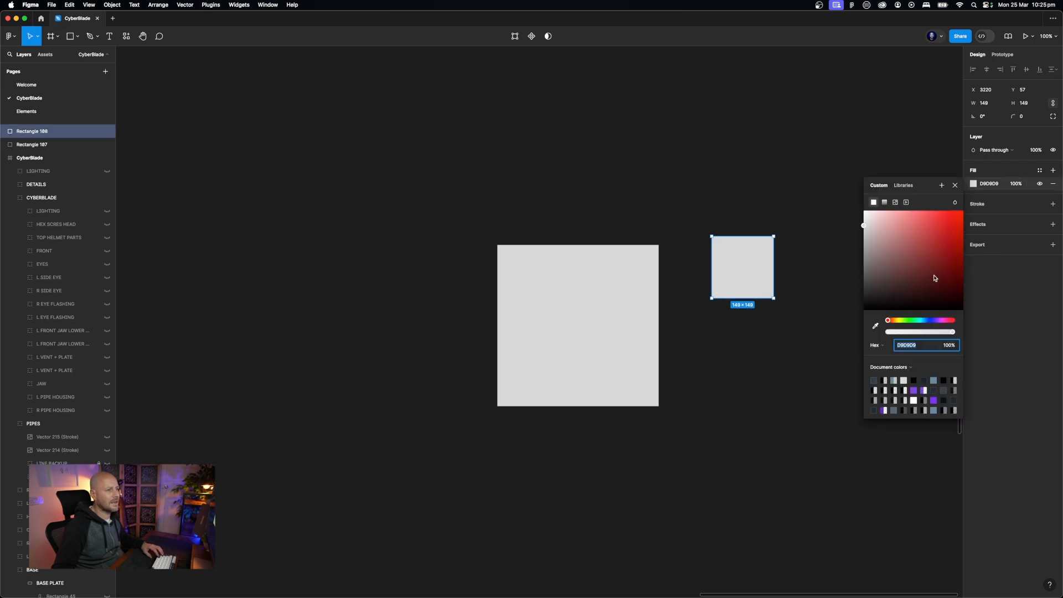
pyautogui.moveTo(914, 320); pyautogui.dragTo(931, 320)
pyautogui.click(927, 233)
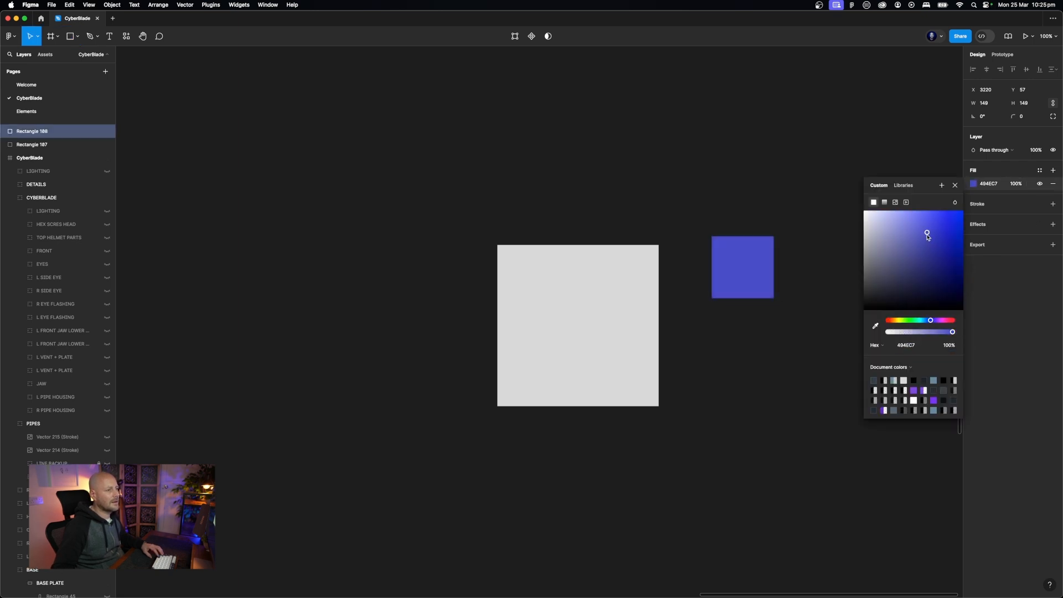
pyautogui.click(853, 293)
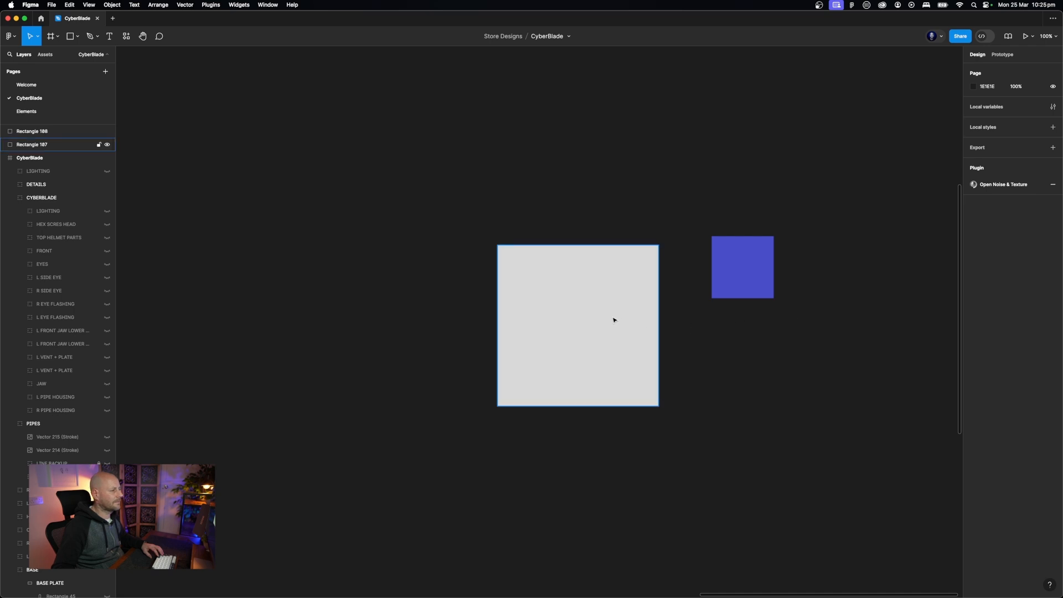
# Move the blue square so it overlaps the middle of the large grey square's upper edge
pyautogui.click(747, 286)
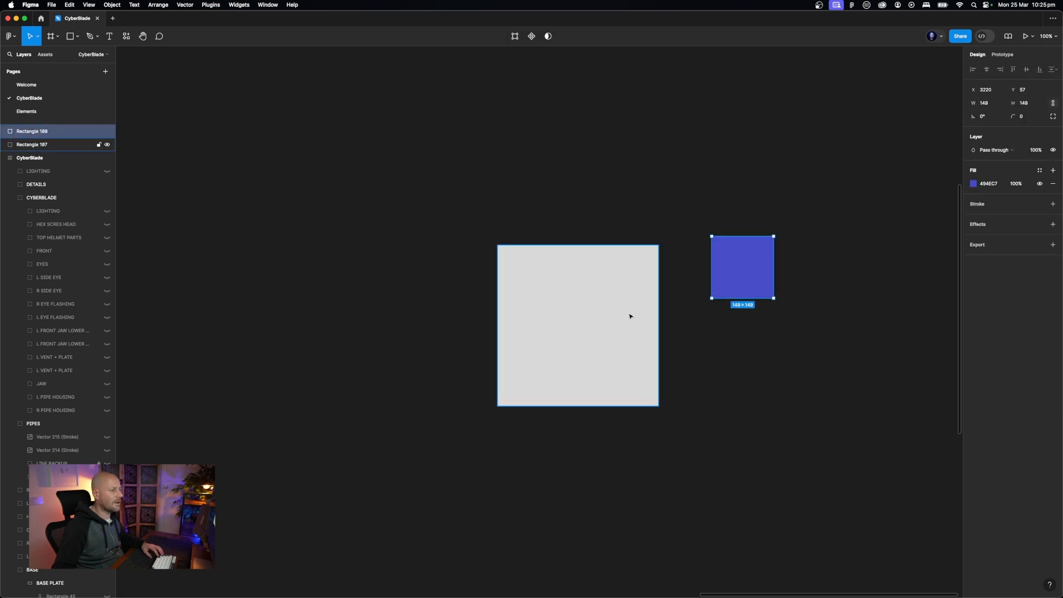
pyautogui.click(588, 315)
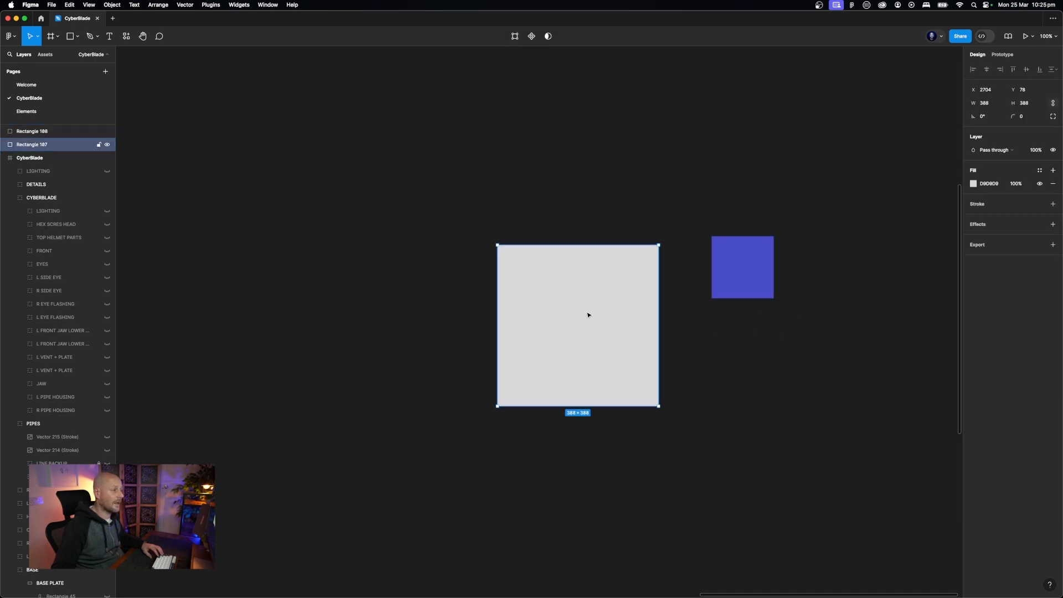
pyautogui.moveTo(736, 270); pyautogui.dragTo(578, 255)
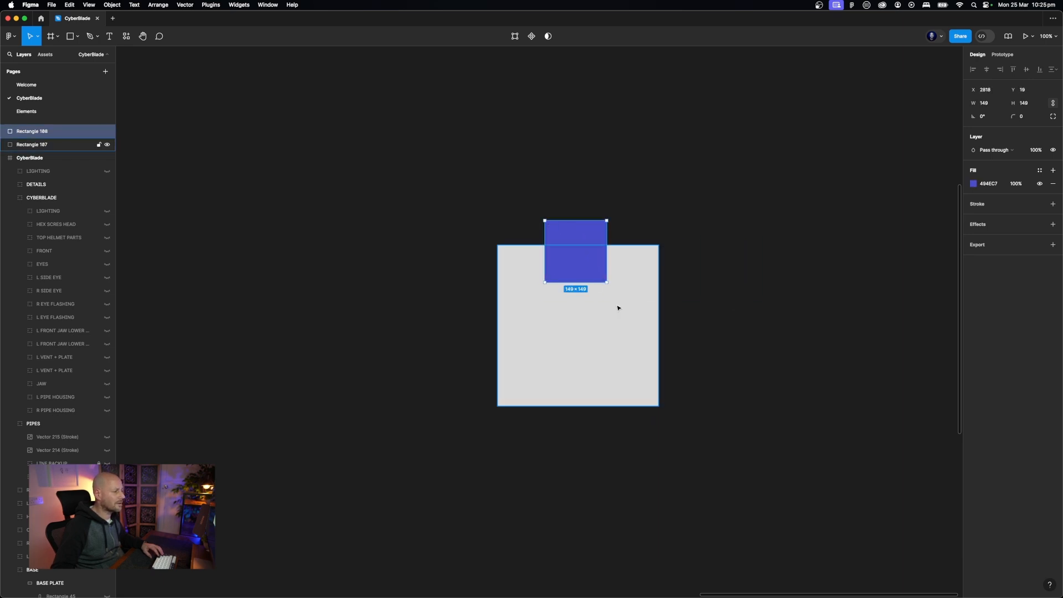
# Select both squares and align them on their horizontal centres
pyautogui.keyDown('shift'); pyautogui.click(628, 319); pyautogui.keyUp('shift')
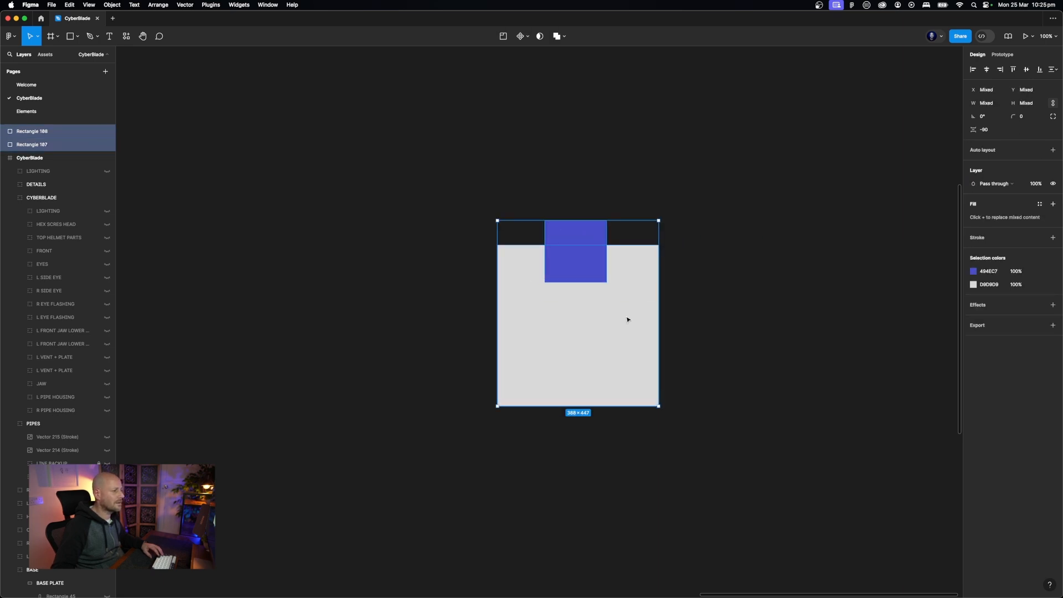
pyautogui.click(730, 243)
pyautogui.click(626, 304)
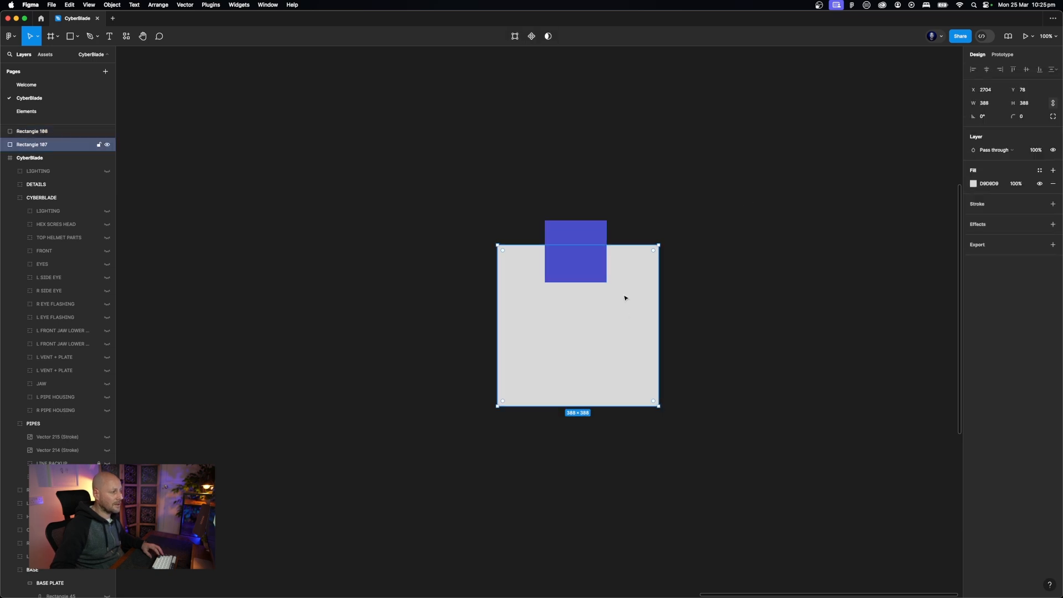
pyautogui.keyDown('shift'); pyautogui.click(597, 239); pyautogui.keyUp('shift')
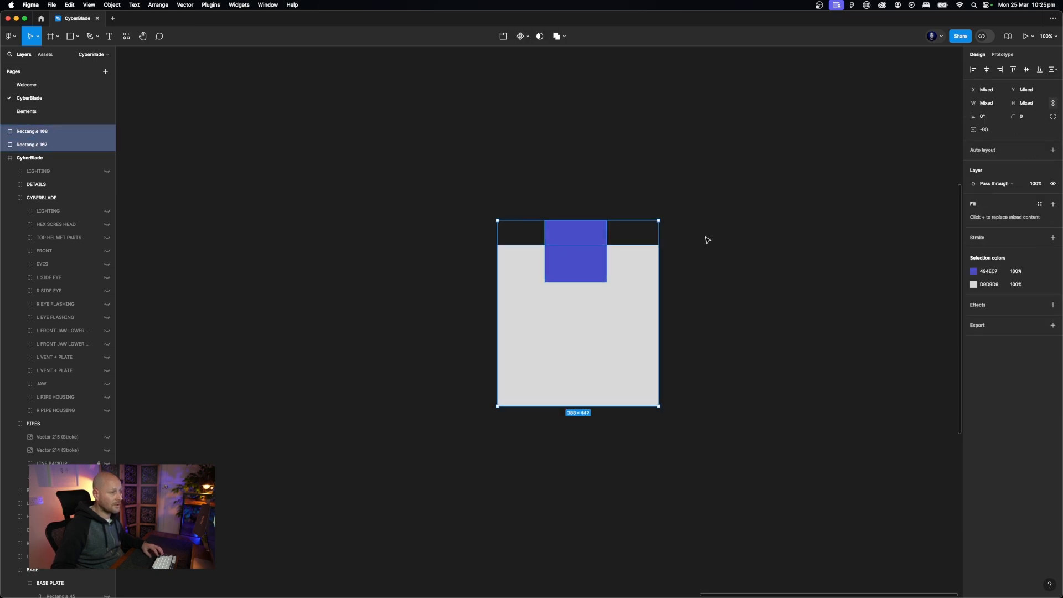
pyautogui.click(988, 69)
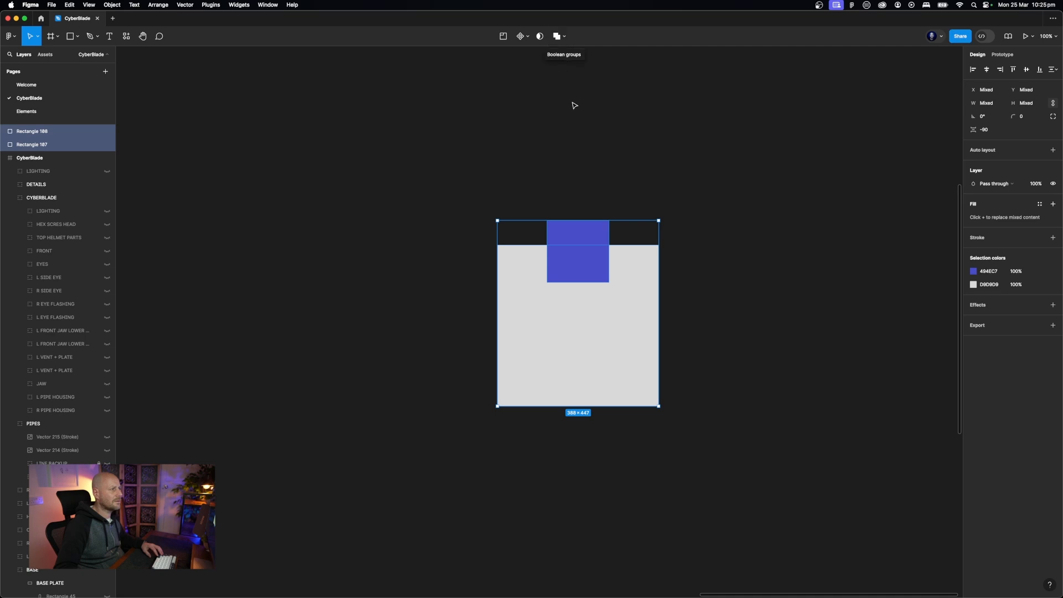
# Subtract the blue square from the grey one to cut a notch in its upper edge, and clear the selection
pyautogui.click(564, 38)
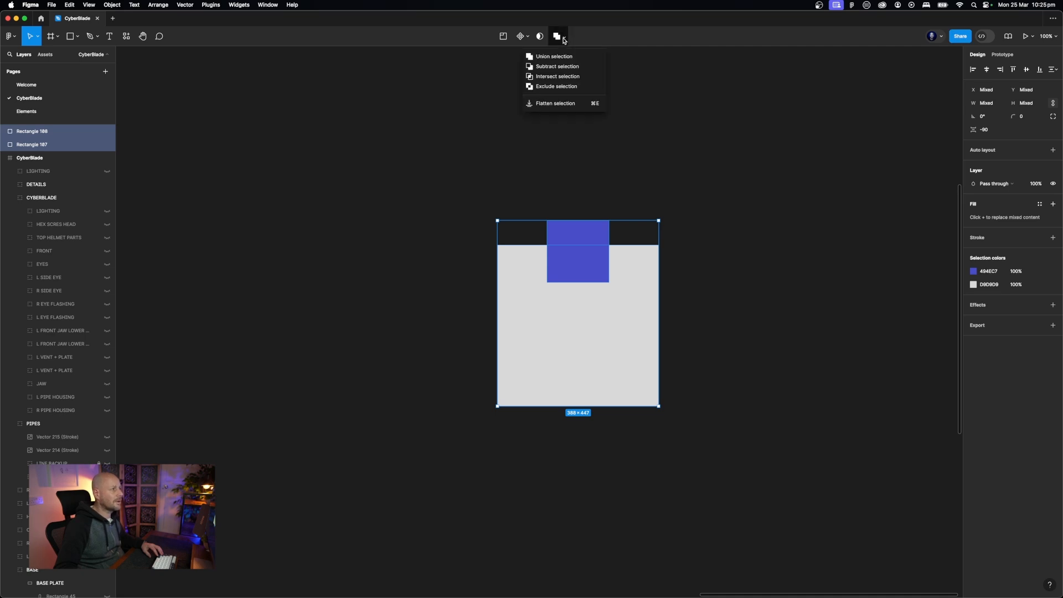
pyautogui.click(561, 67)
pyautogui.click(634, 118)
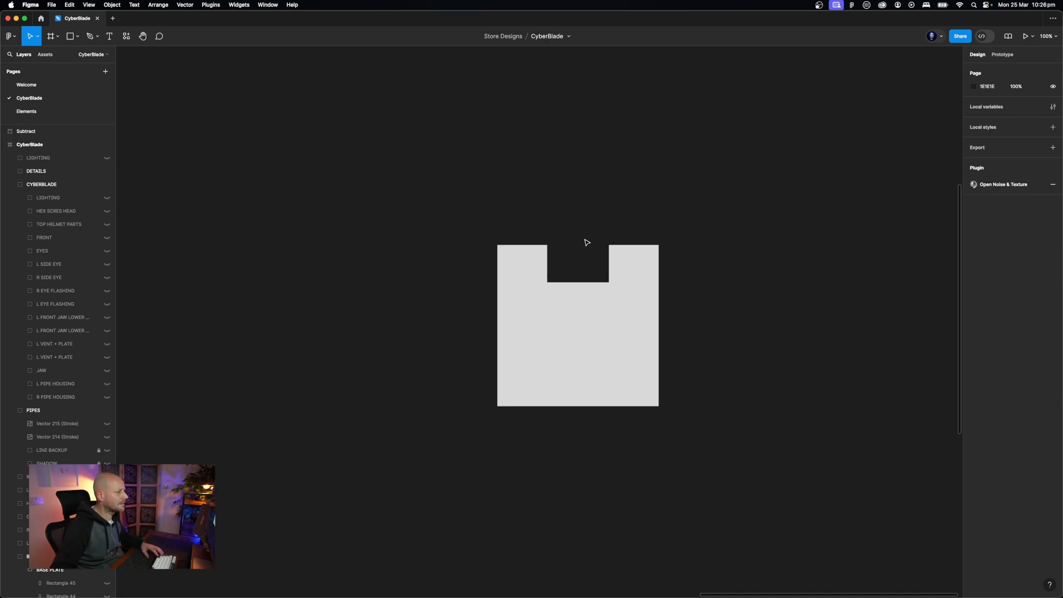
# Select the cutting square inside the subtraction, and shift the whole notched grey shape slightly to the left
pyautogui.keyDown('super'); pyautogui.click(587, 260); pyautogui.keyUp('super')
pyautogui.click(688, 231)
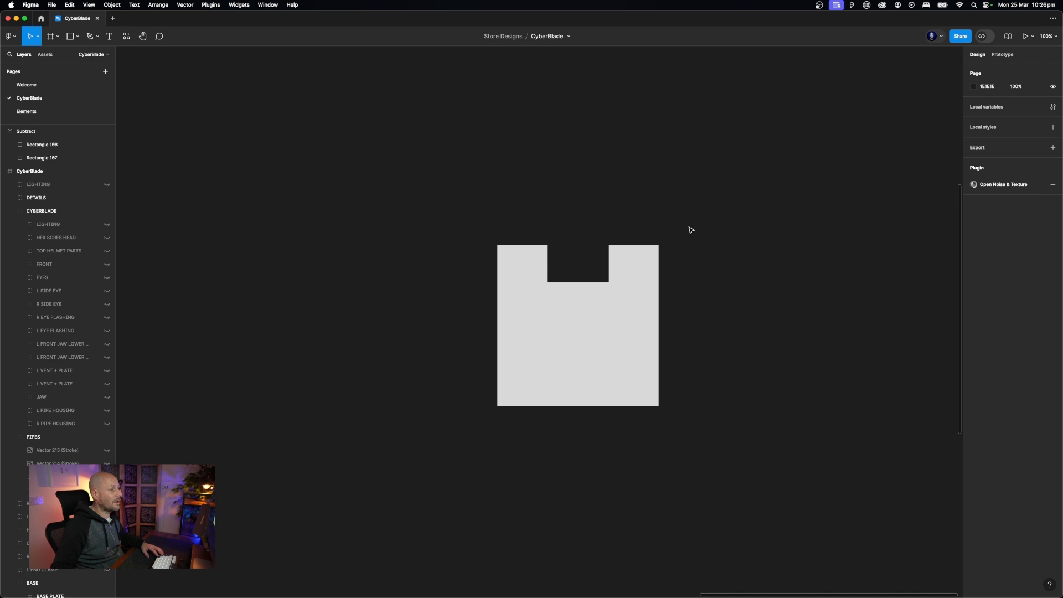
pyautogui.click(617, 316)
pyautogui.moveTo(617, 316); pyautogui.dragTo(584, 306)
pyautogui.click(685, 317)
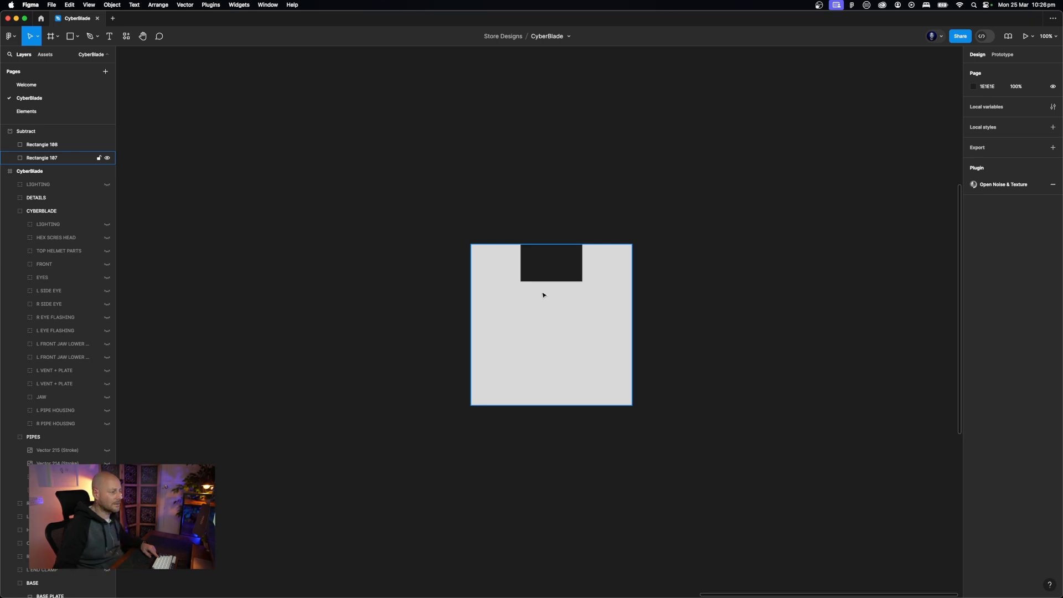
# Move the cutting square inside the grey shape, near its lower-right corner, and clear the selection
pyautogui.click(549, 267)
pyautogui.moveTo(550, 267); pyautogui.dragTo(587, 373)
pyautogui.click(719, 376)
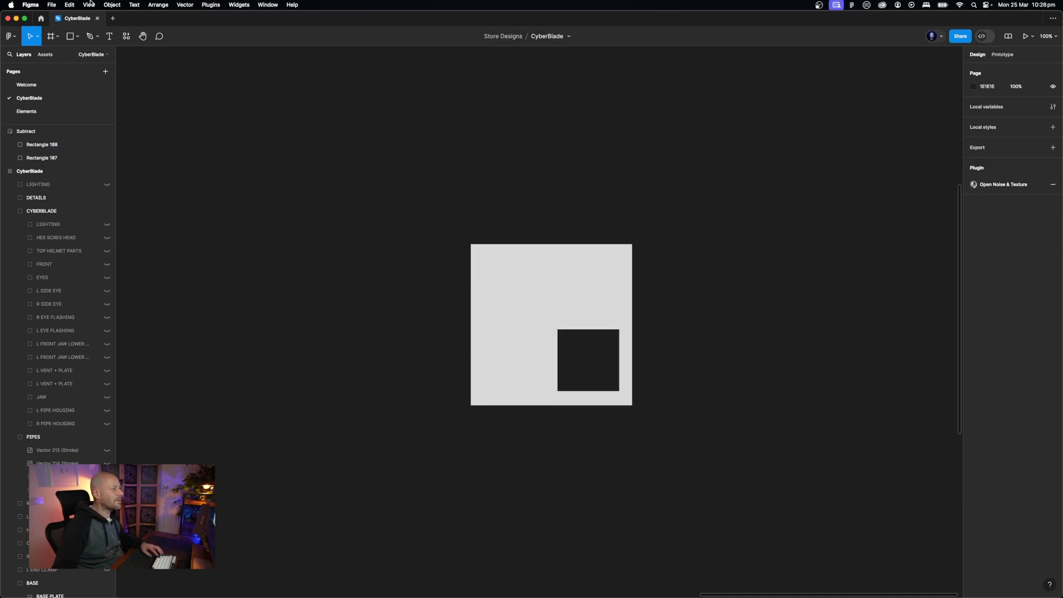
# Draw an ellipse about 306 × 257 over the grey shape's lower-right corner and fill it with red F41A1A
pyautogui.click(77, 36)
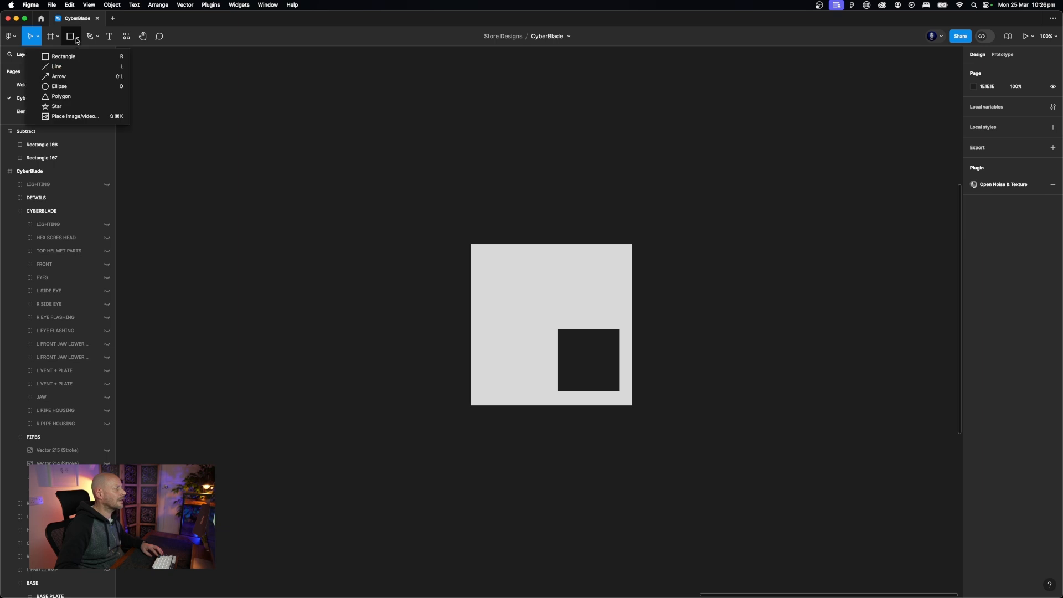
pyautogui.click(60, 87)
pyautogui.moveTo(584, 305); pyautogui.dragTo(715, 413)
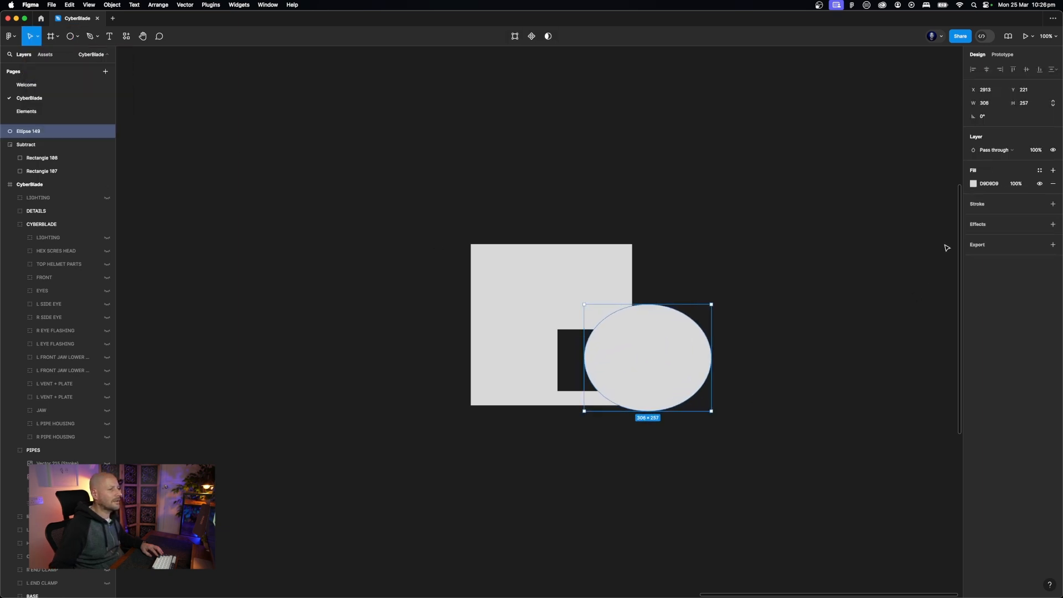
pyautogui.click(979, 184)
pyautogui.click(950, 216)
pyautogui.click(759, 290)
# Send the red ellipse behind the grey square and delete it
pyautogui.moveTo(630, 389); pyautogui.dragTo(670, 382)
pyautogui.press('super+[')
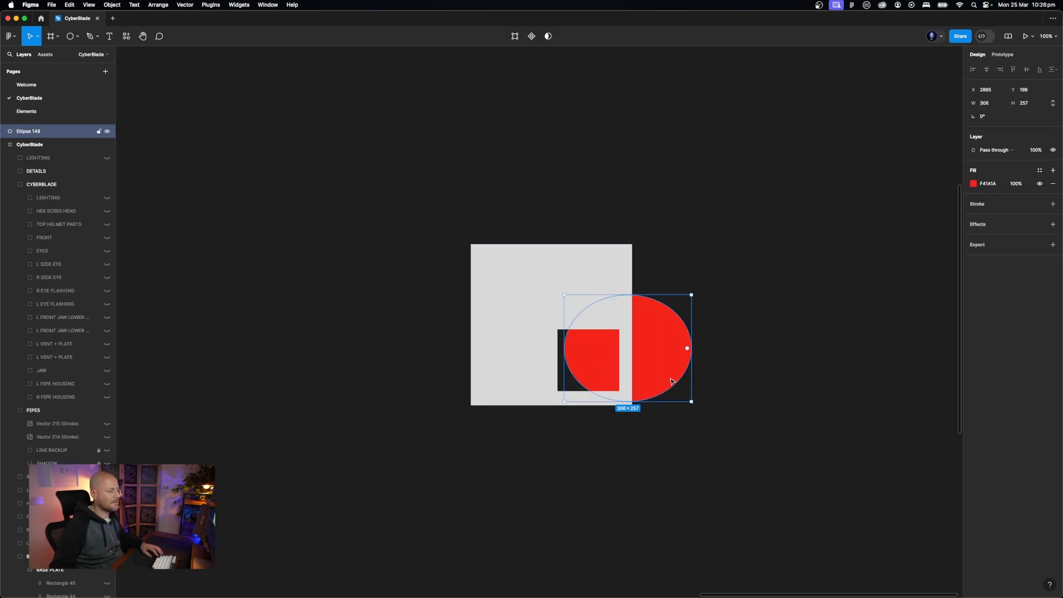
pyautogui.press('Delete')
# Move the cutting square back over the middle of the grey square's upper edge and clear the selection
pyautogui.click(598, 372)
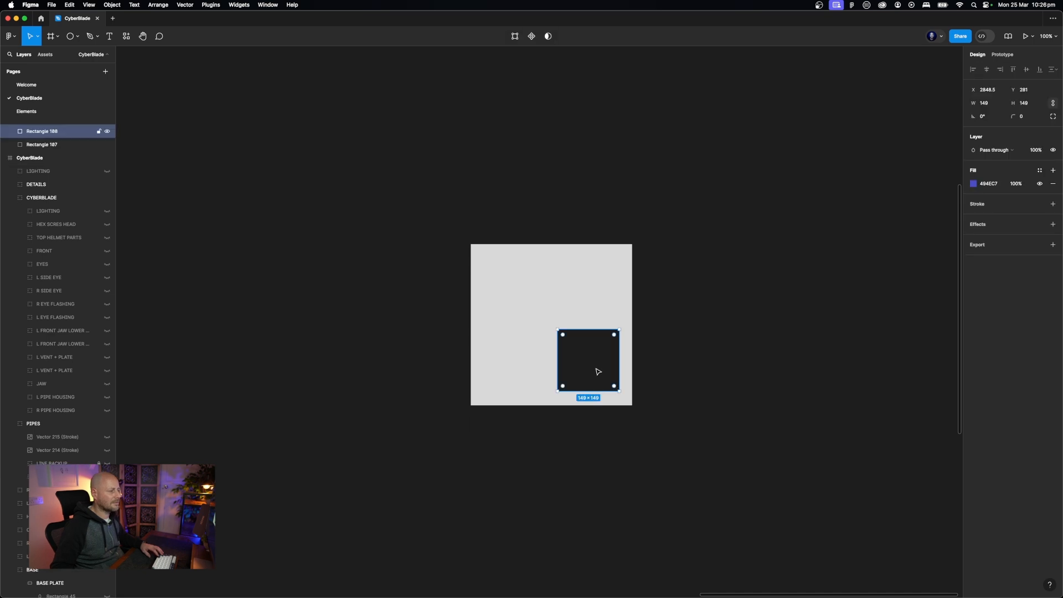
pyautogui.moveTo(599, 372); pyautogui.dragTo(563, 266)
pyautogui.click(751, 297)
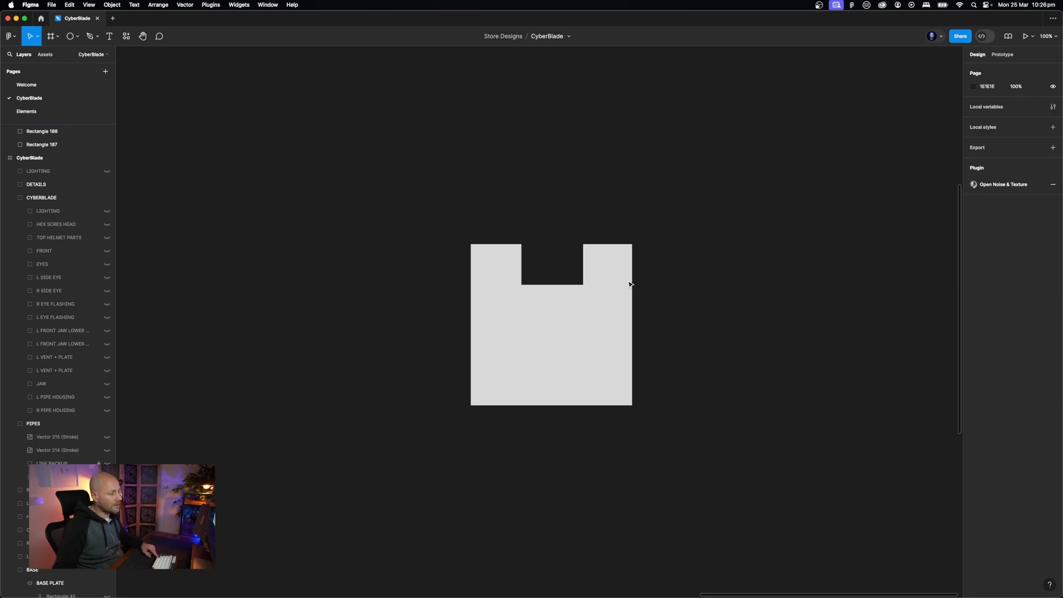
# Duplicate the cutting square and place the copy over the middle of the grey square's lower edge, cutting a second notch
pyautogui.click(562, 268)
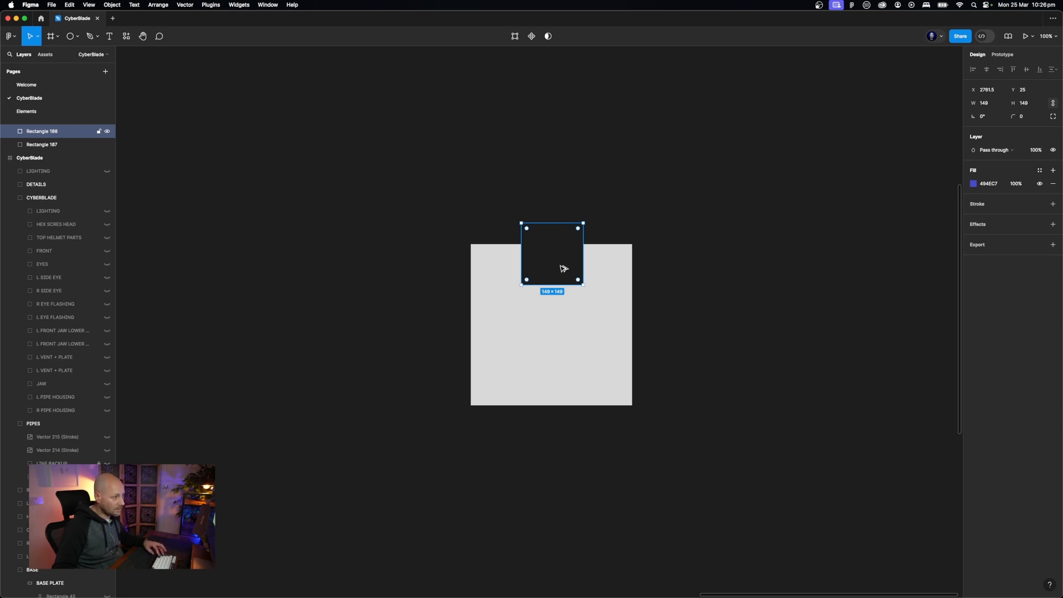
pyautogui.moveTo(563, 271); pyautogui.dragTo(581, 418)
pyautogui.click(720, 367)
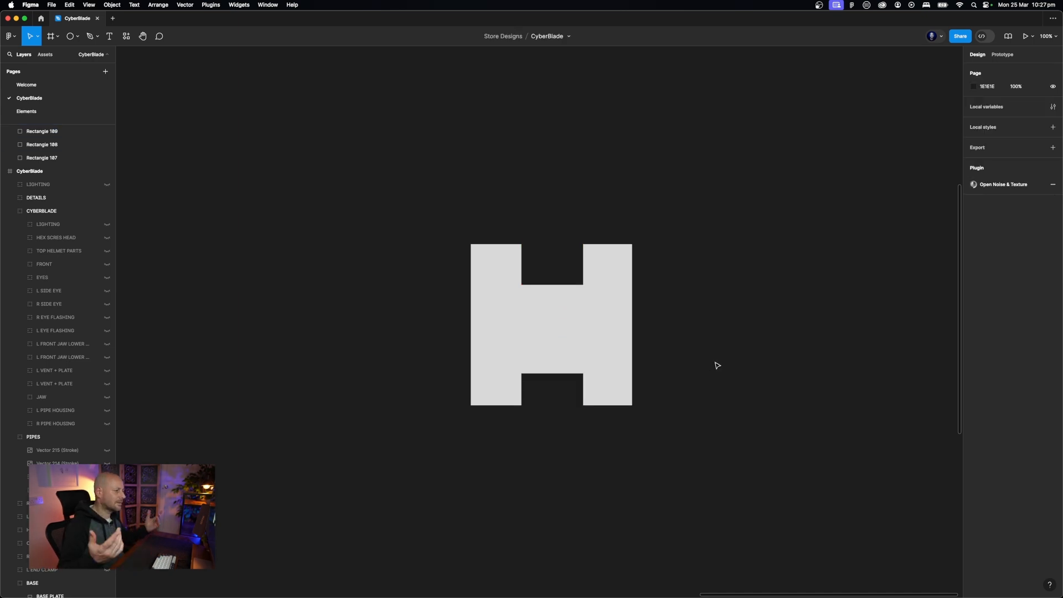
# Examine the Subtract group by selecting its two cutting squares and its base rectangle on the canvas
pyautogui.click(580, 337)
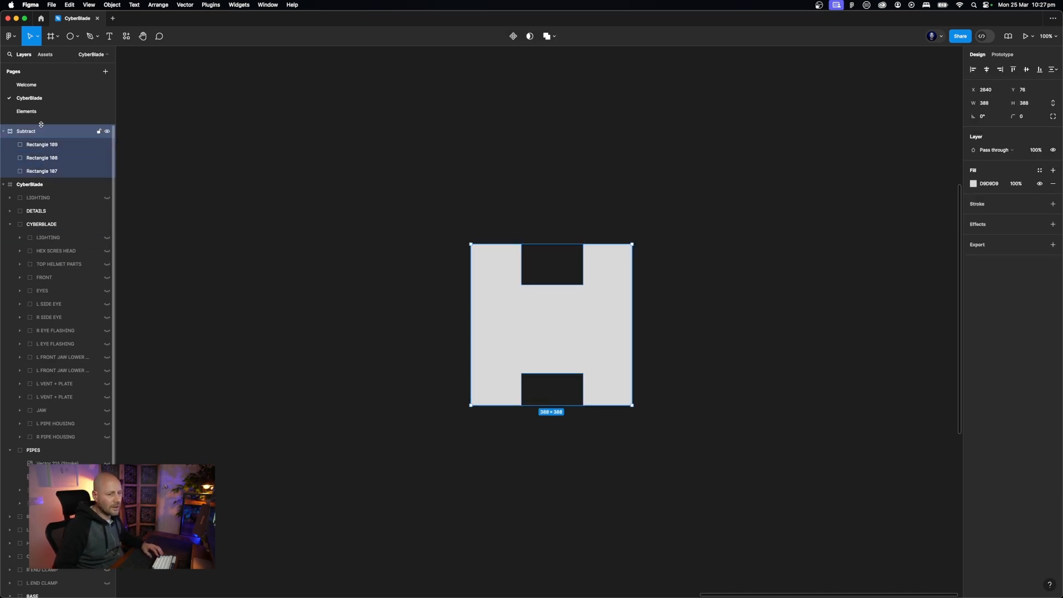
pyautogui.click(4, 131)
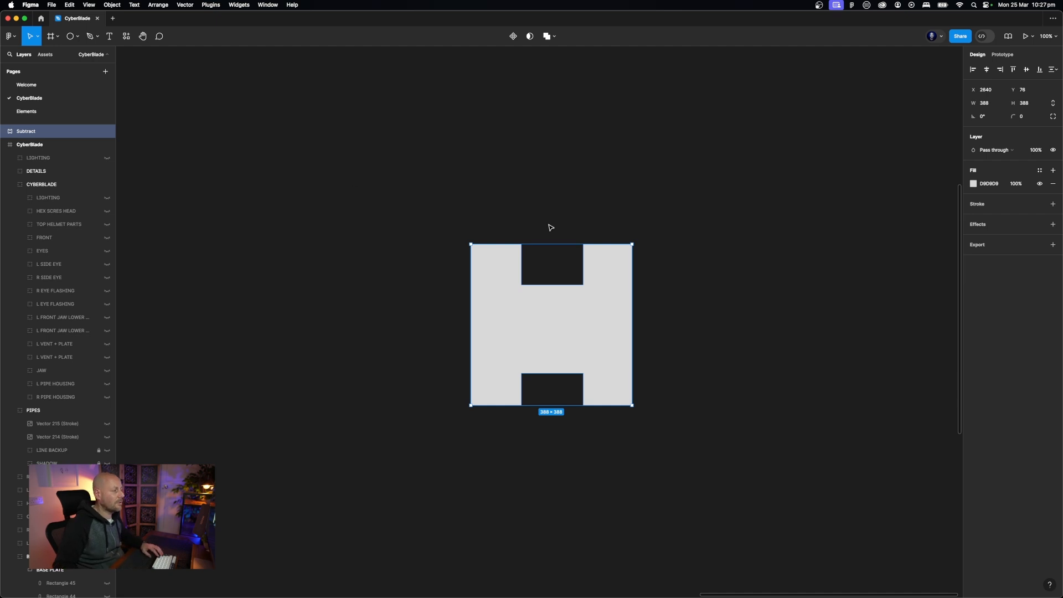
pyautogui.doubleClick(565, 273)
pyautogui.keyDown('shift'); pyautogui.click(565, 404); pyautogui.keyUp('shift')
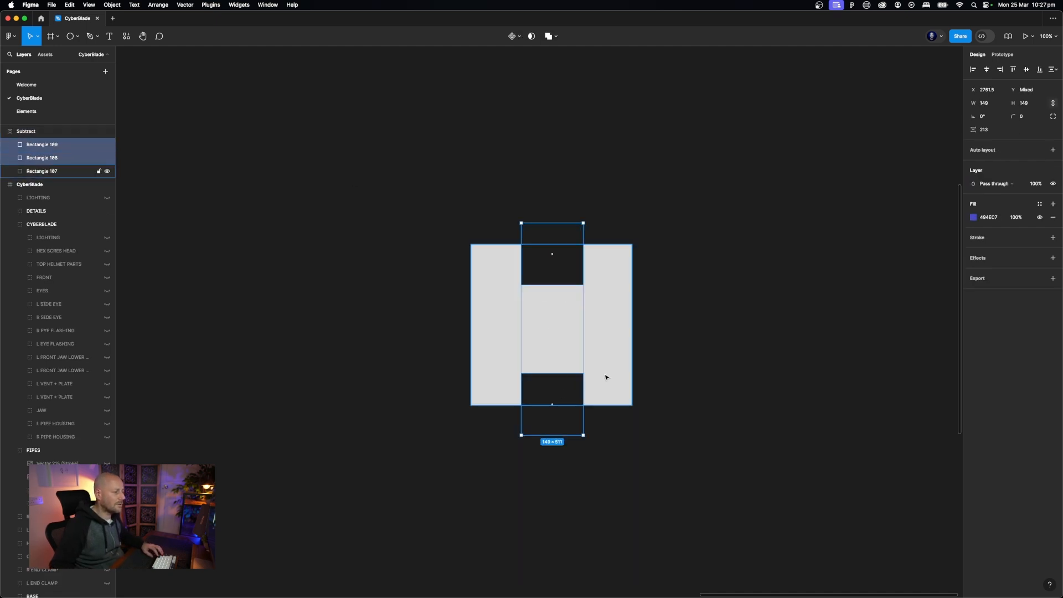
pyautogui.click(606, 378)
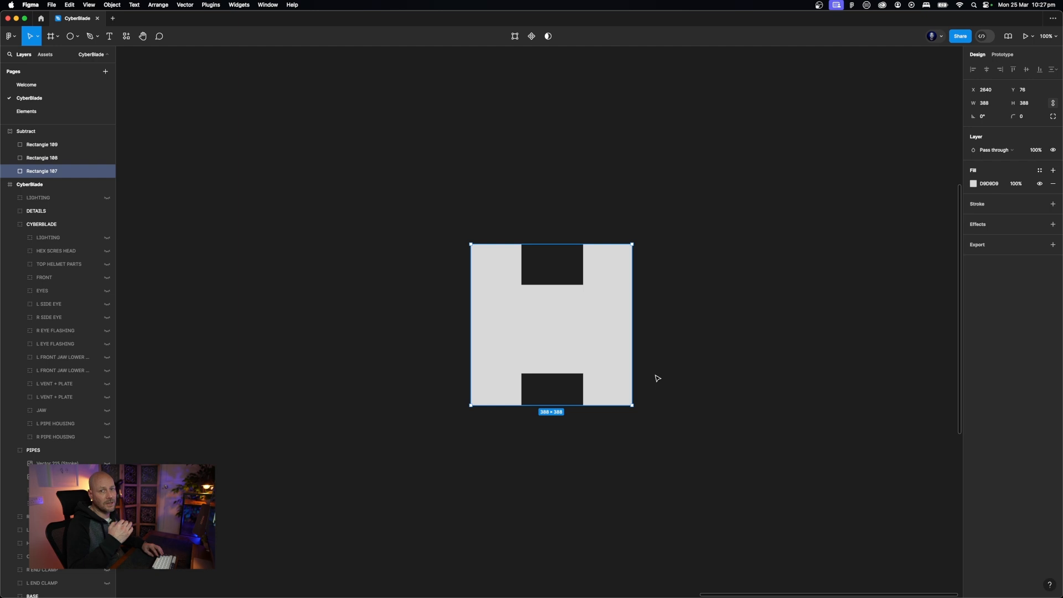
pyautogui.scroll(3, 658, 378)
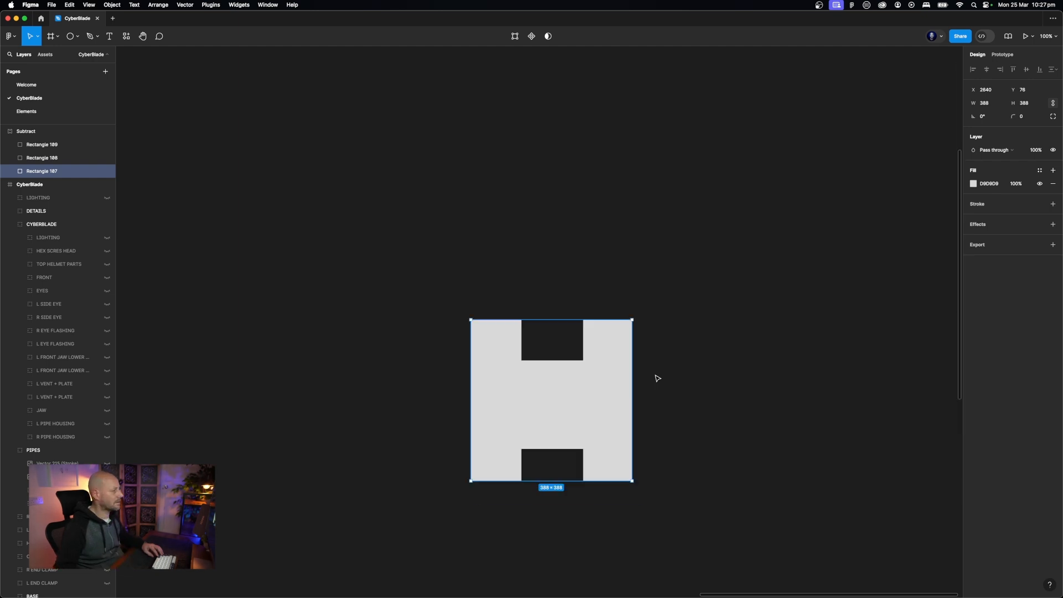
pyautogui.scroll(-8, 373, 334)
pyautogui.click(364, 330)
# Rename the base rectangle's layer in the Subtract group as Main
pyautogui.click(49, 172)
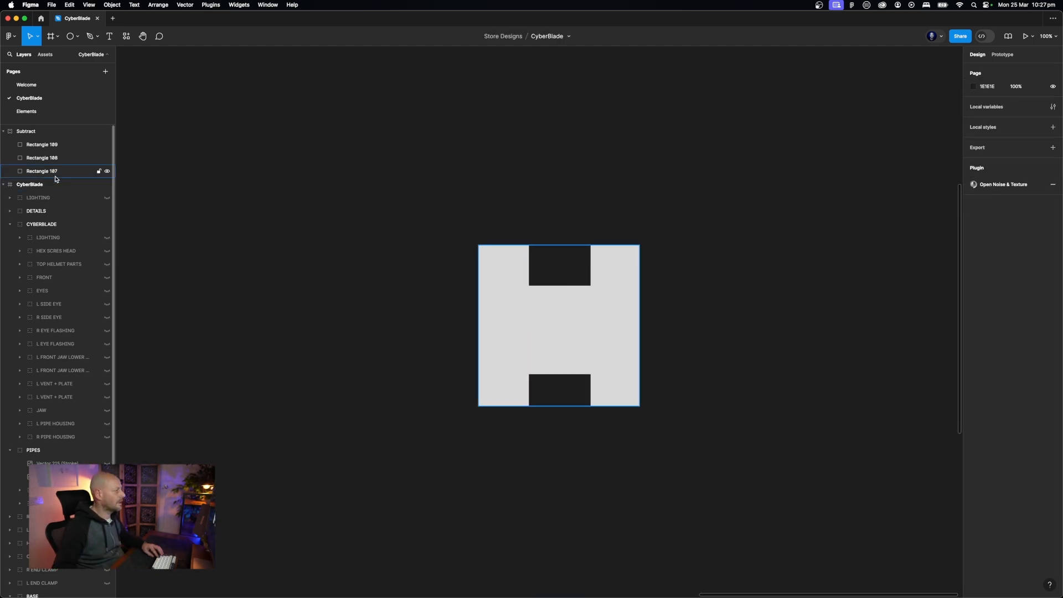
pyautogui.doubleClick(49, 172)
pyautogui.write('Main')
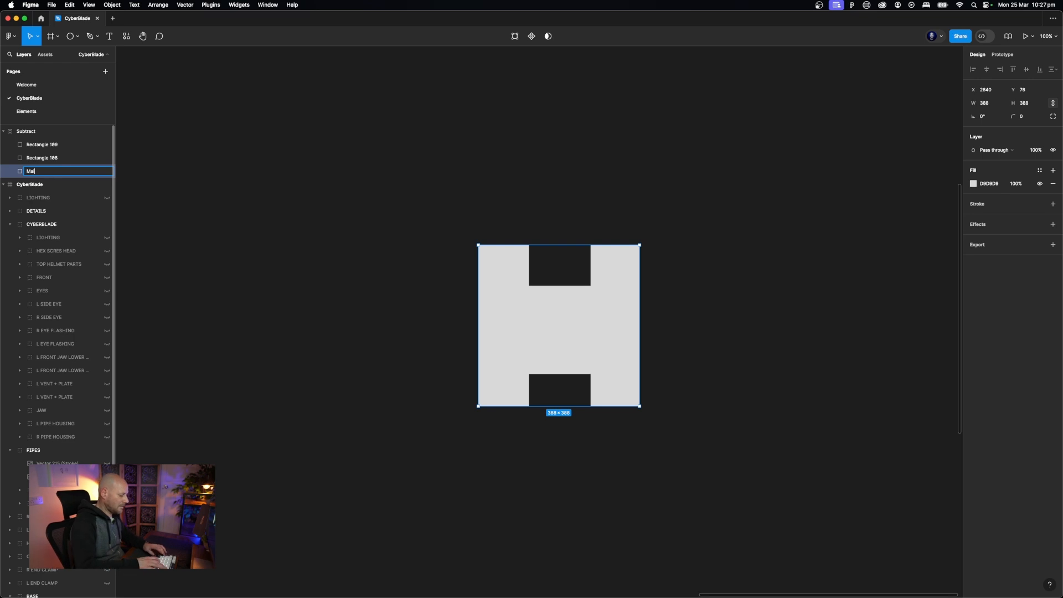
pyautogui.press('Return')
# Rename the upper cutting square's layer Cut 1 and the lower one Cut 2, and collapse the Subtract group
pyautogui.doubleClick(50, 161)
pyautogui.write('Cut 1')
pyautogui.press('Return')
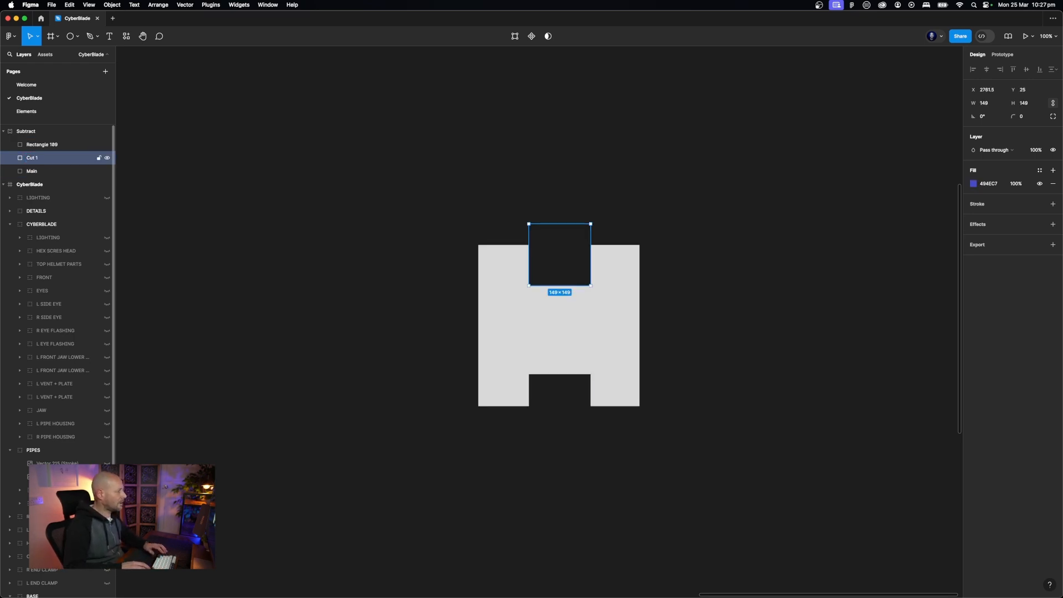
pyautogui.doubleClick(51, 146)
pyautogui.write('C')
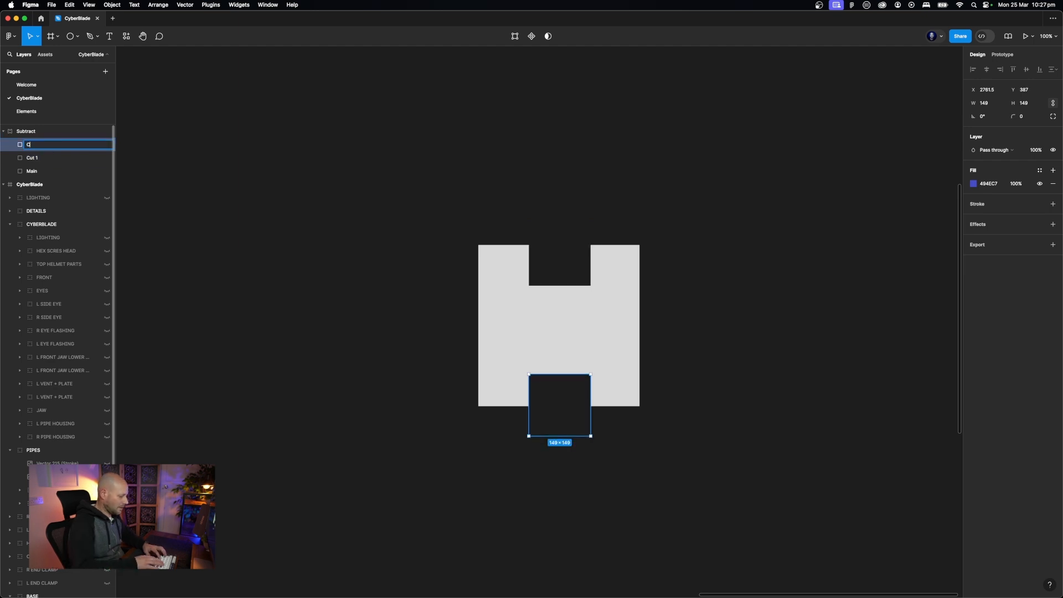
pyautogui.write('ut 2')
pyautogui.press('Return')
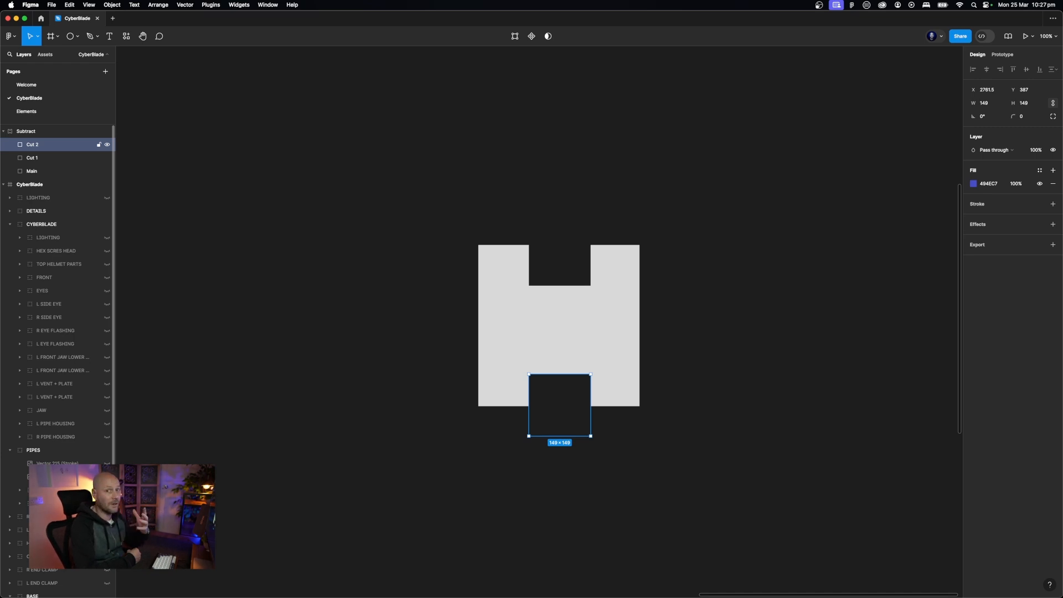
pyautogui.click(25, 131)
pyautogui.click(3, 132)
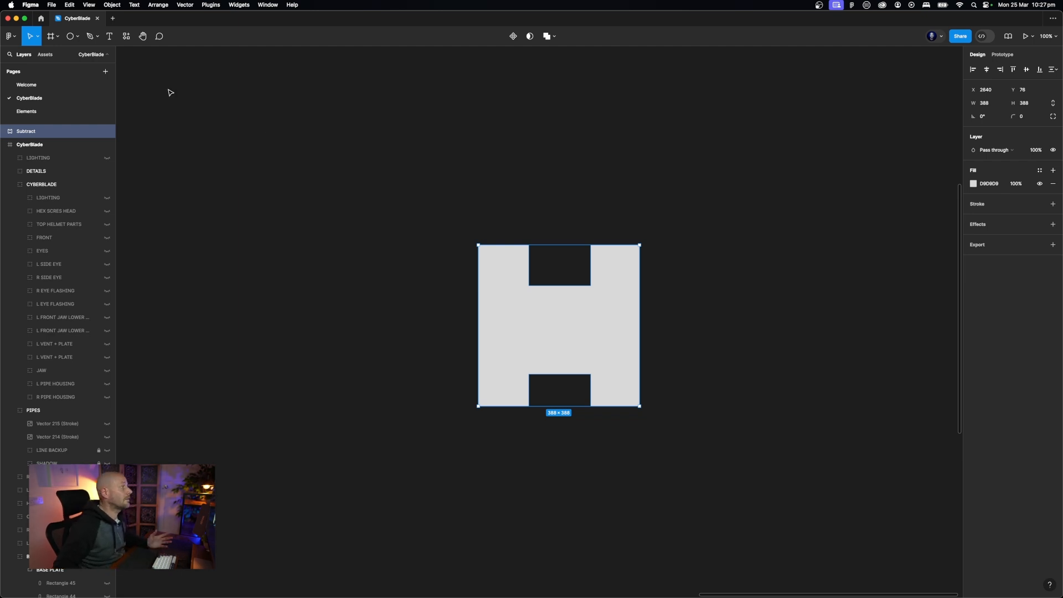
# Draw a vertical Pen line about 105 long across the upper-left arm's top edge, with a 14-wide FF0000 stroke
pyautogui.click(90, 36)
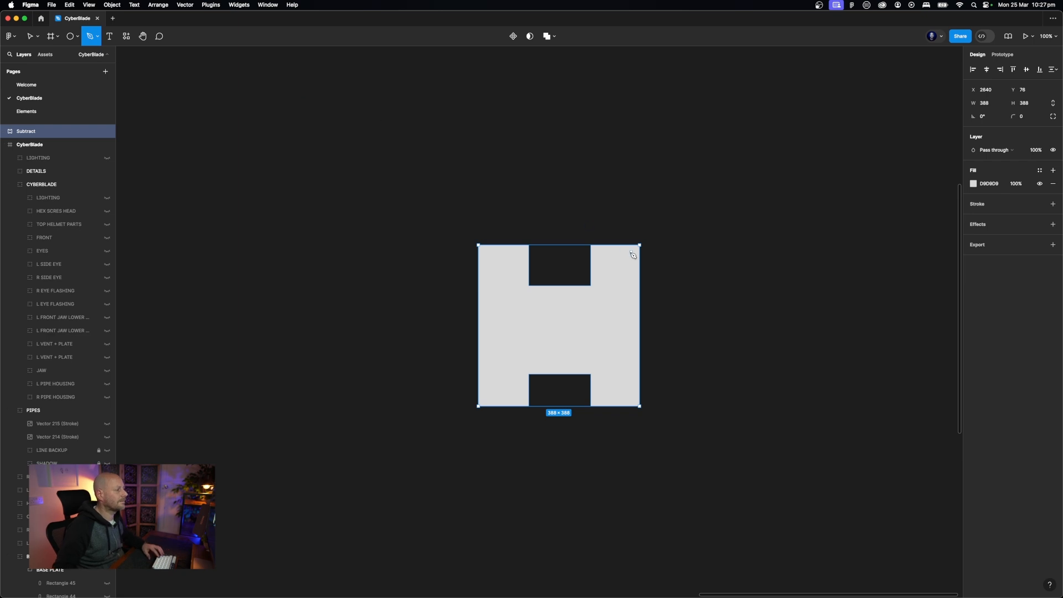
pyautogui.click(506, 228)
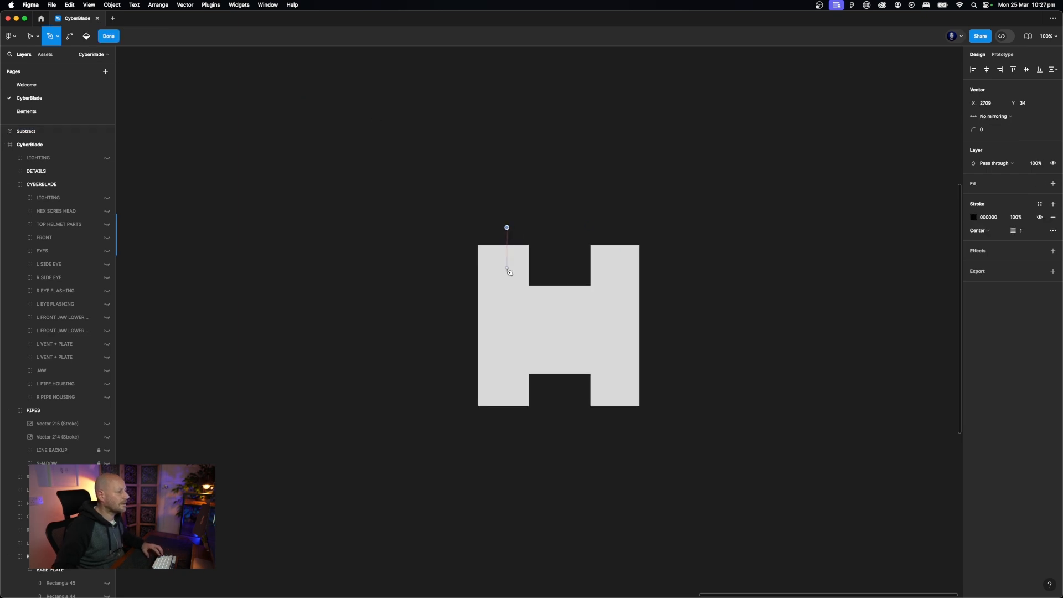
pyautogui.click(507, 271)
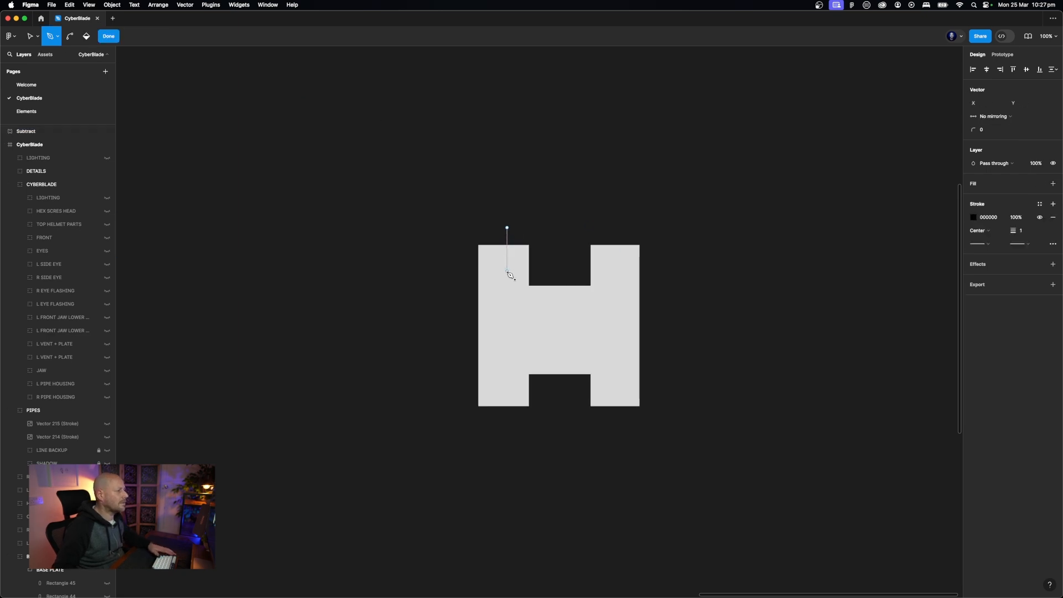
pyautogui.click(973, 217)
pyautogui.moveTo(933, 301)
pyautogui.mouseDown()
pyautogui.moveTo(971, 256)
pyautogui.moveTo(1029, 232)
pyautogui.mouseUp()
pyautogui.click(991, 256)
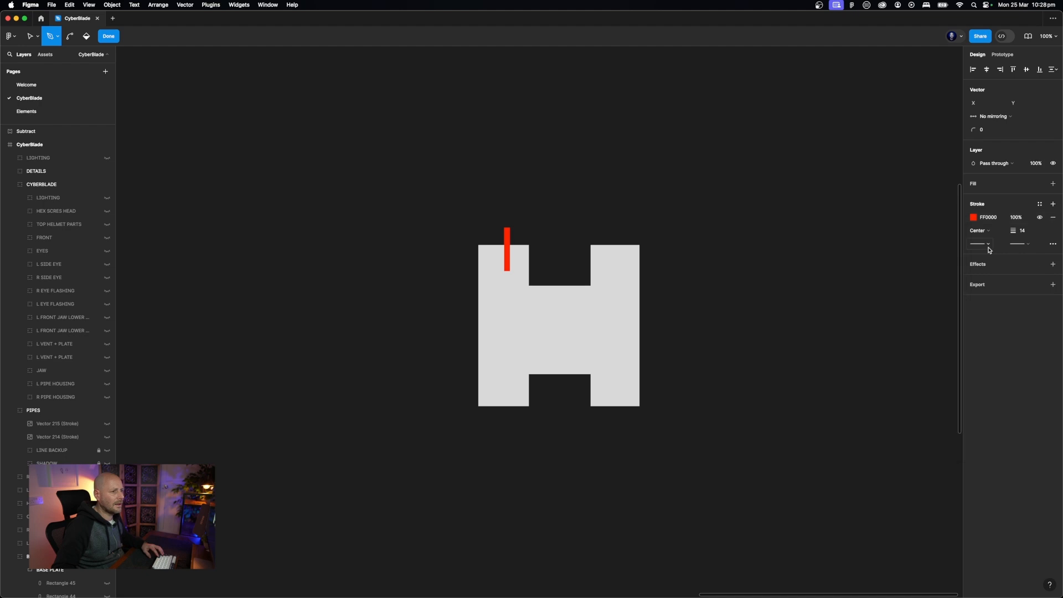
# Give both ends of the red line rounded caps and finish editing the vector
pyautogui.click(988, 247)
pyautogui.click(995, 314)
pyautogui.click(1019, 244)
pyautogui.click(1001, 311)
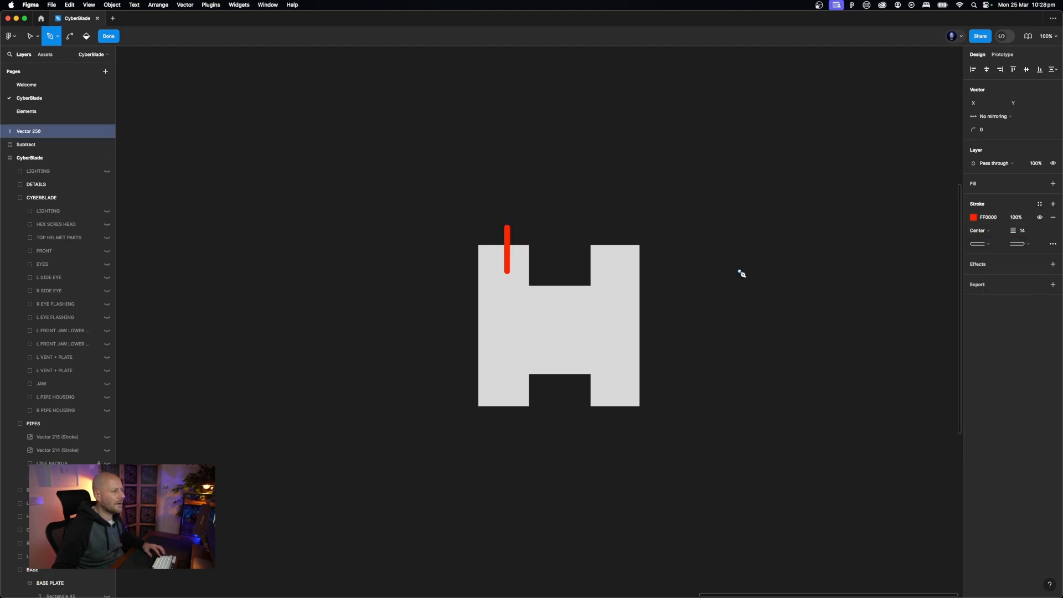
pyautogui.press('Escape')
pyautogui.press('Escape')
# Shift the red line slightly left on the upper-left arm, and place a copy level with it on the upper-right arm
pyautogui.click(514, 266)
pyautogui.moveTo(513, 264); pyautogui.dragTo(506, 258)
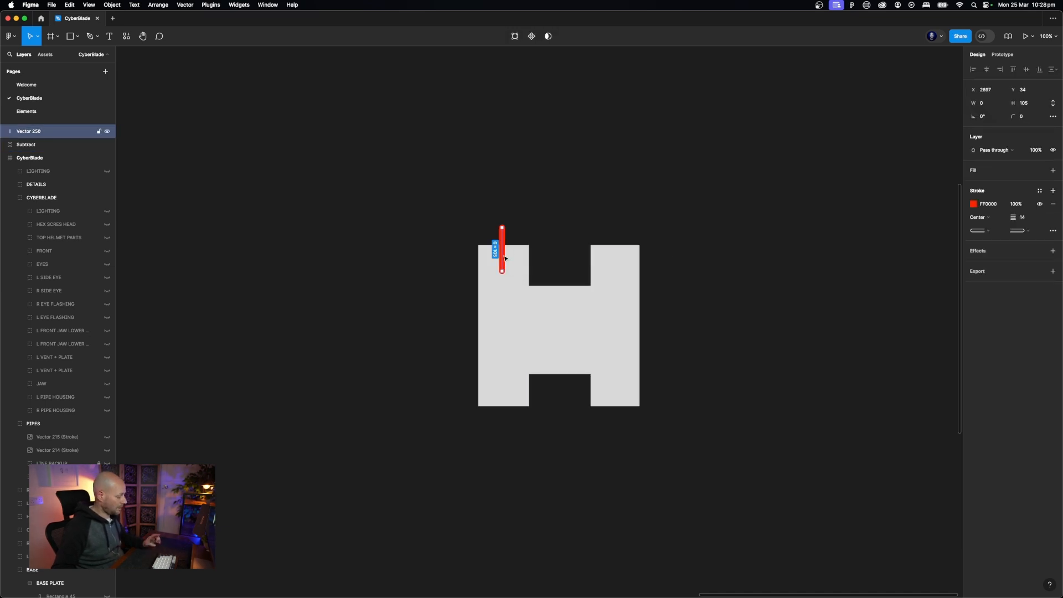
pyautogui.moveTo(505, 258); pyautogui.dragTo(619, 259)
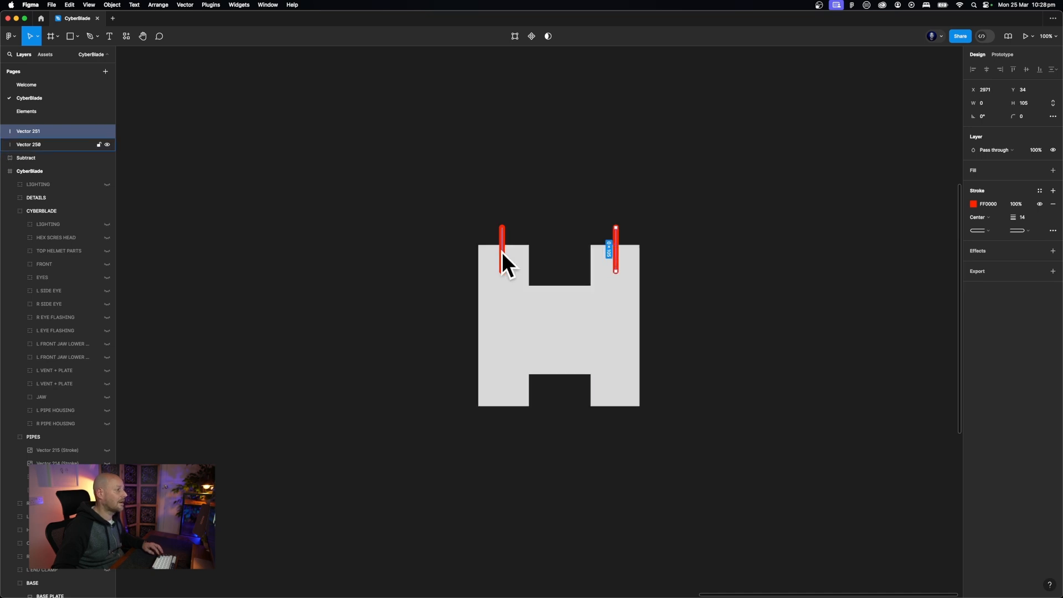
# Duplicate both red lines and place the copies straight below, across the lower edges of the two lower arms
pyautogui.click(503, 256)
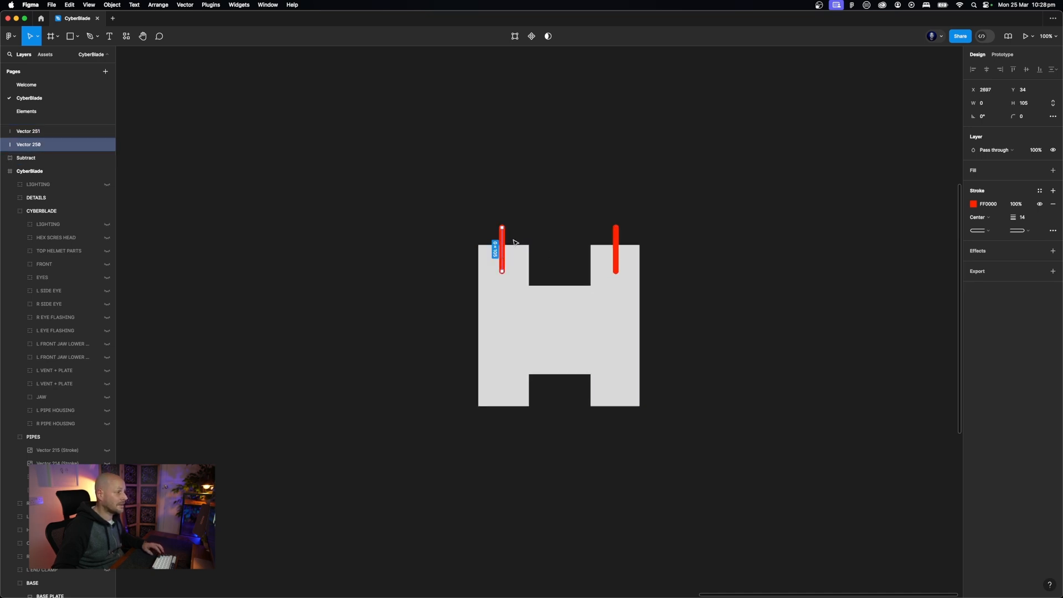
pyautogui.keyDown('shift'); pyautogui.click(618, 240); pyautogui.keyUp('shift')
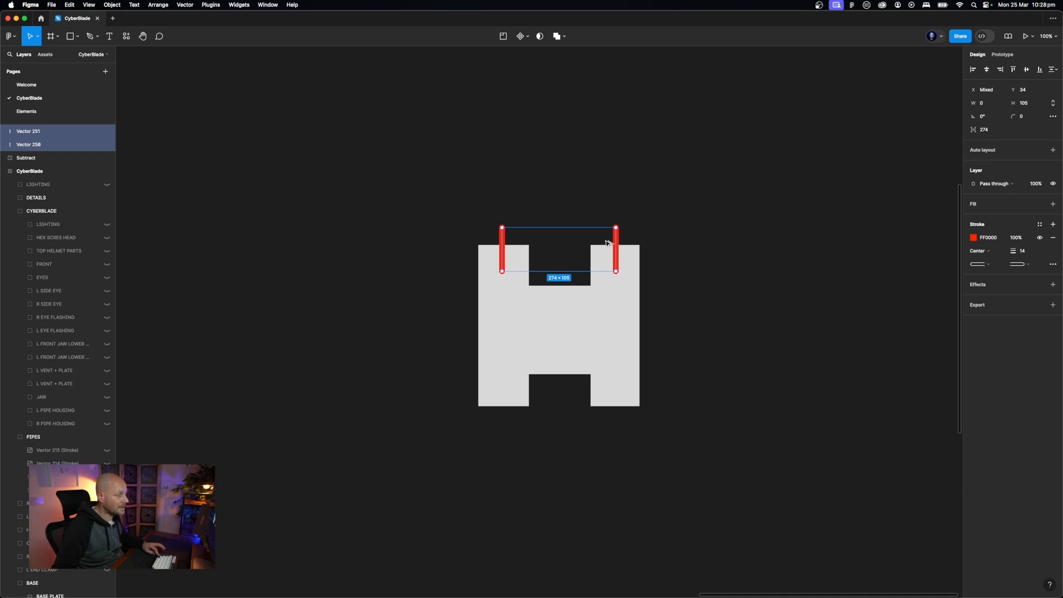
pyautogui.press('super+d')
pyautogui.moveTo(609, 243); pyautogui.dragTo(608, 404)
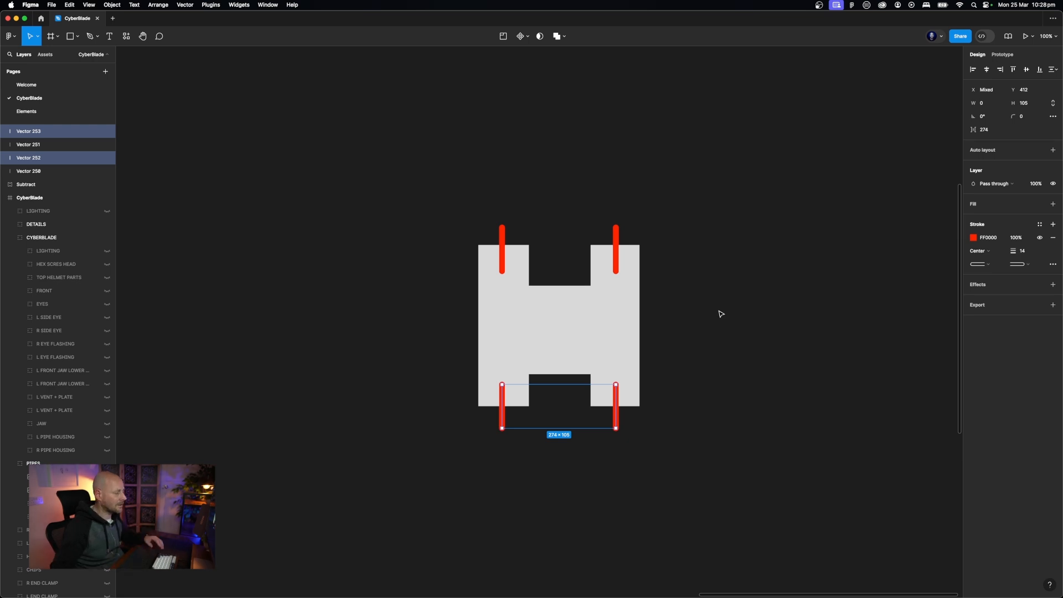
pyautogui.click(741, 299)
pyautogui.click(603, 310)
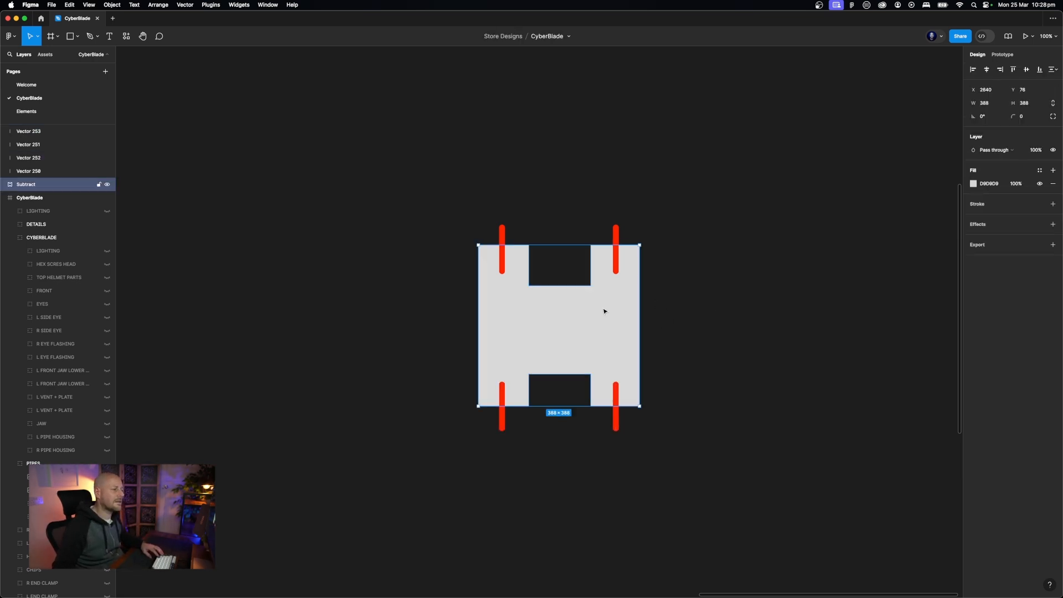
pyautogui.click(618, 255)
pyautogui.keyDown('shift'); pyautogui.click(502, 249); pyautogui.keyUp('shift')
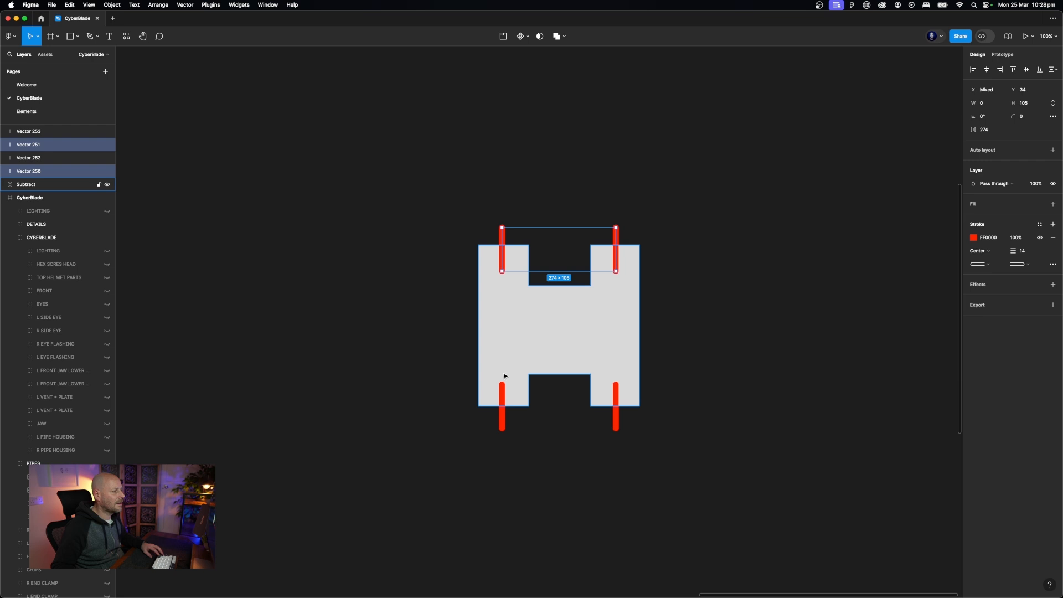
pyautogui.keyDown('shift'); pyautogui.click(503, 419); pyautogui.keyUp('shift')
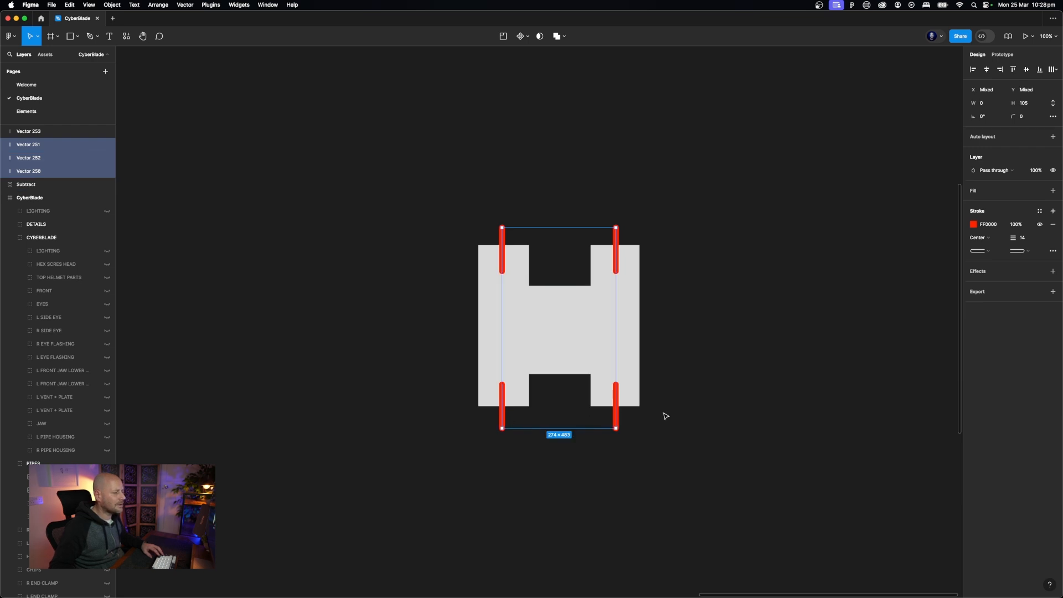
pyautogui.click(634, 399)
# Combine the four red rounded lines and the grey Subtract shape into one shape with a Union boolean
pyautogui.click(618, 421)
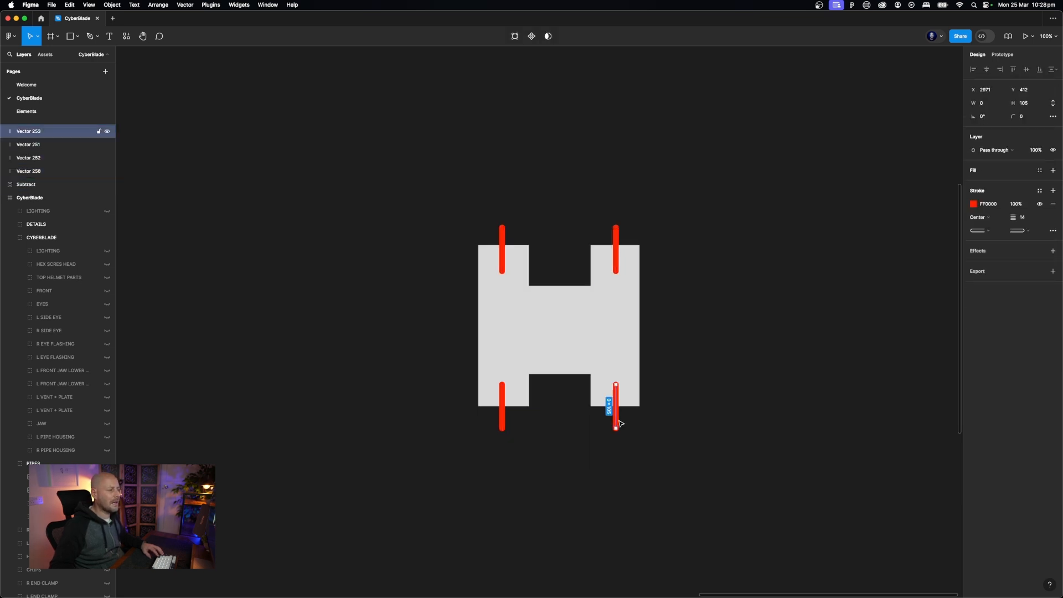
pyautogui.keyDown('shift'); pyautogui.click(505, 423); pyautogui.keyUp('shift')
pyautogui.keyDown('shift'); pyautogui.click(502, 249); pyautogui.keyUp('shift')
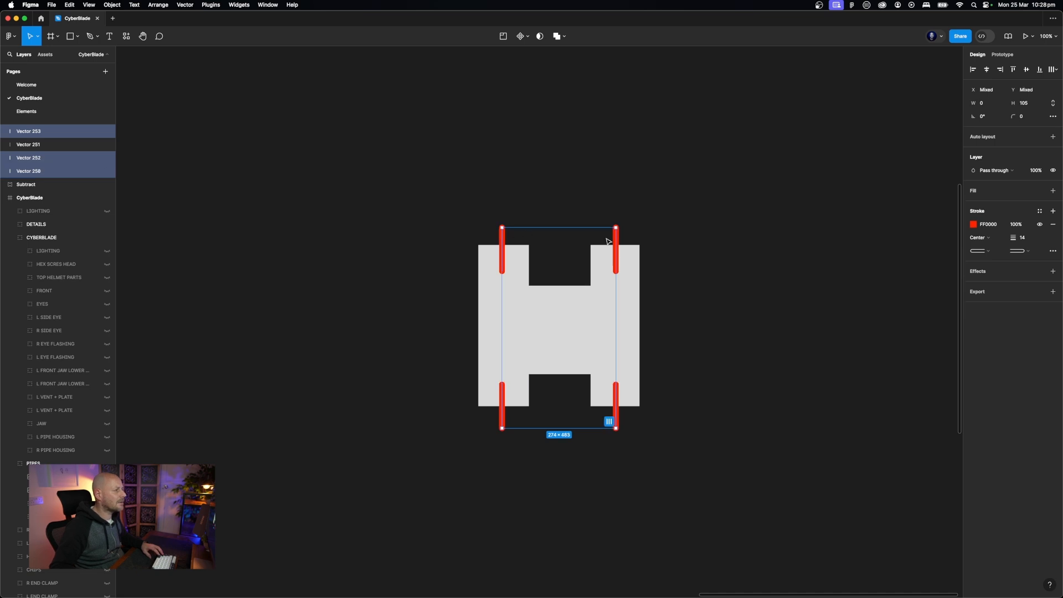
pyautogui.moveTo(590, 214); pyautogui.dragTo(643, 238)
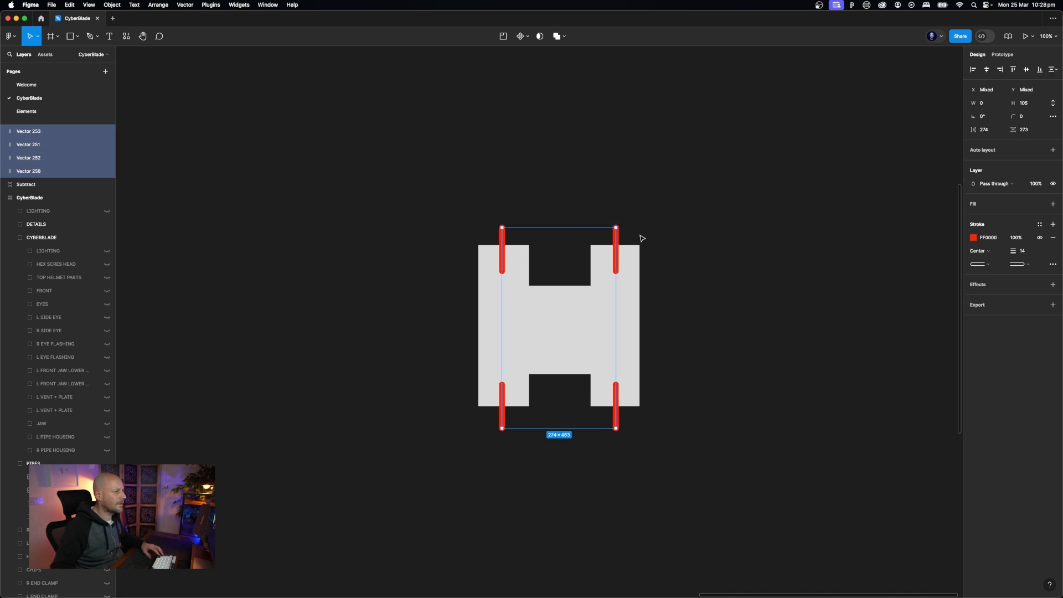
pyautogui.keyDown('shift'); pyautogui.click(40, 186); pyautogui.keyUp('shift')
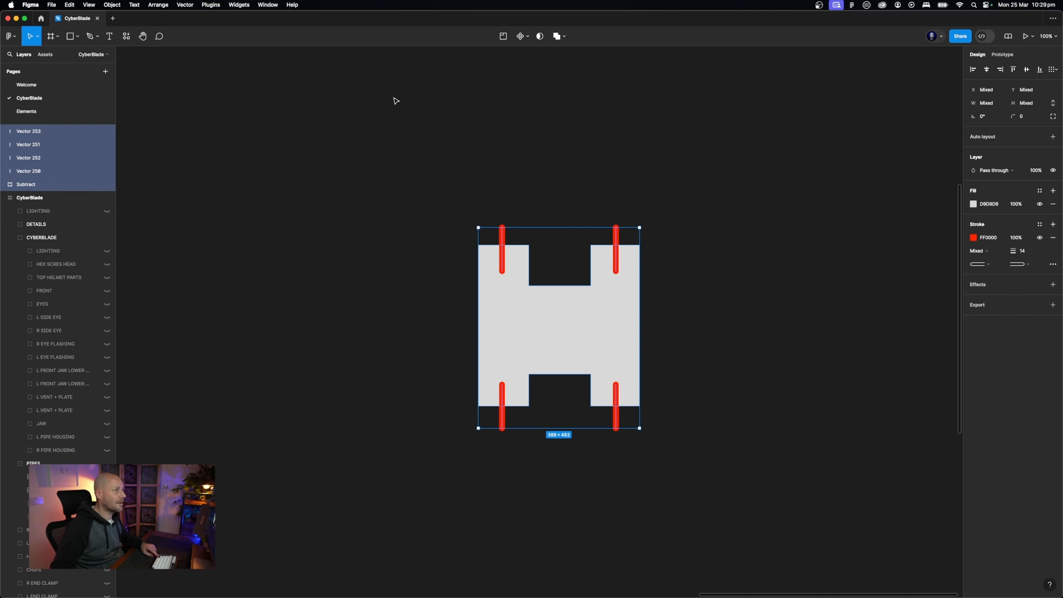
pyautogui.click(566, 38)
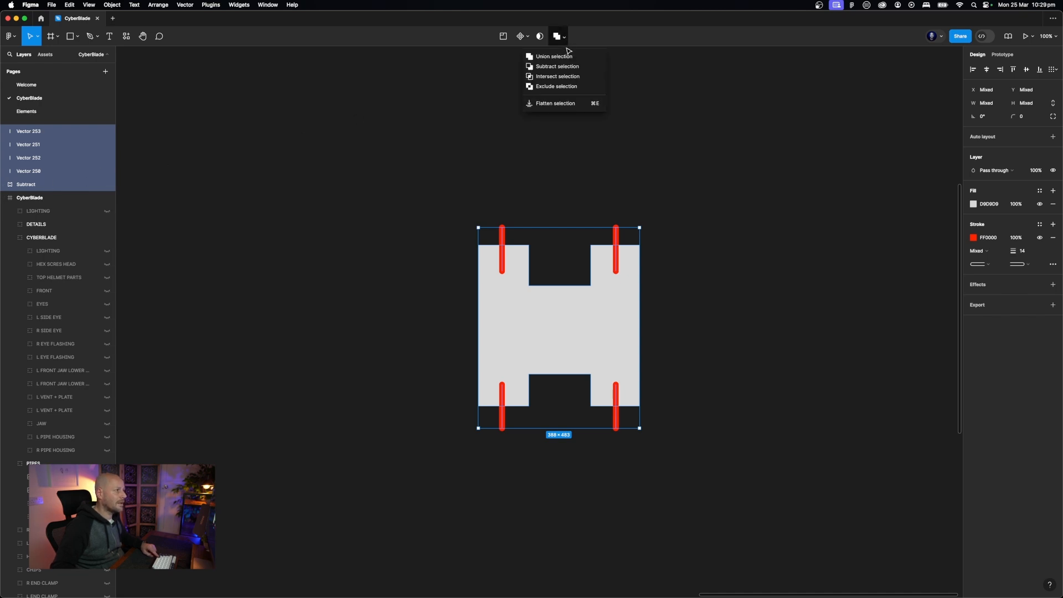
pyautogui.click(565, 58)
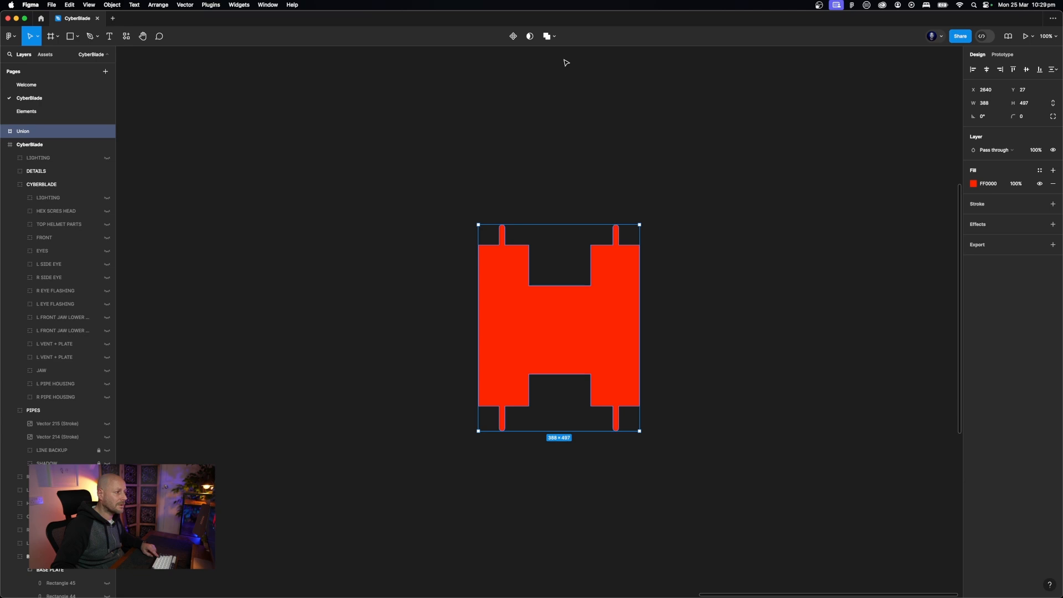
# Set the union shape's fill colour to white, FFFFFF
pyautogui.click(974, 183)
pyautogui.moveTo(963, 211); pyautogui.dragTo(778, 215)
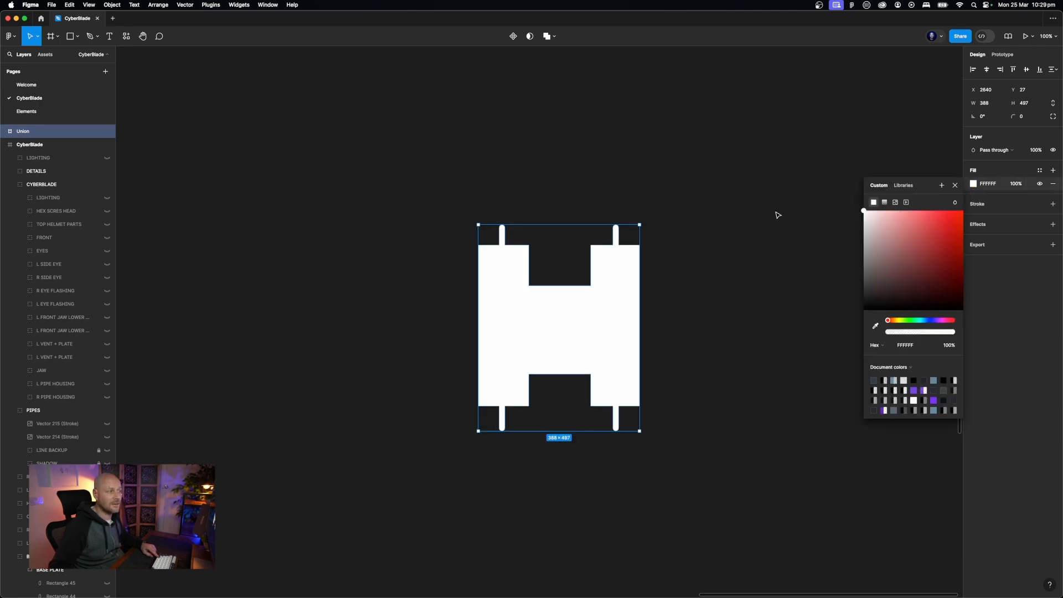
pyautogui.click(778, 214)
# Examine the layers inside the union, going through the four line vectors and the nested Subtract group
pyautogui.click(588, 298)
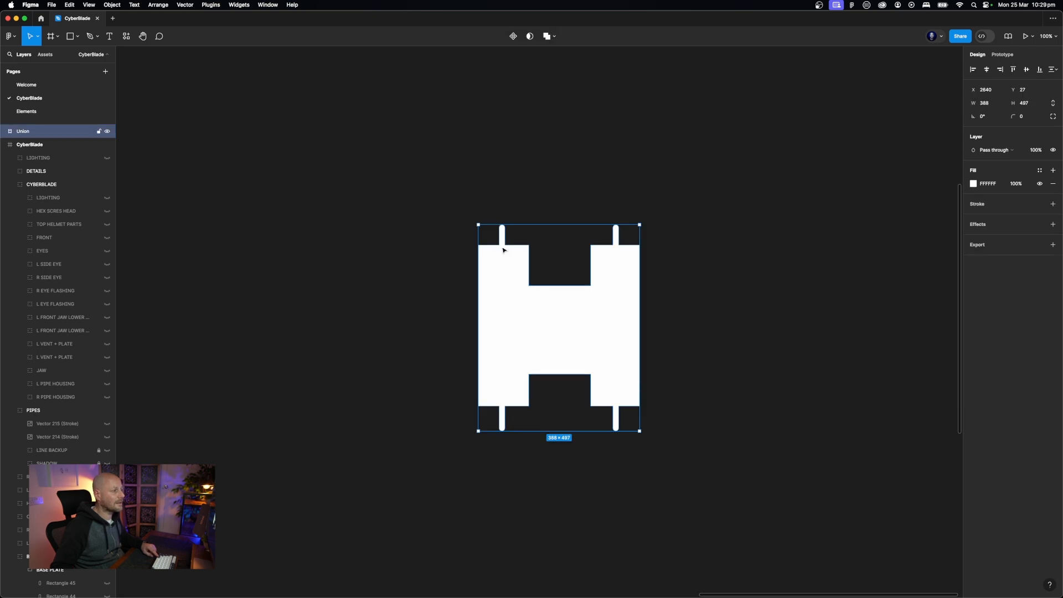
pyautogui.click(3, 132)
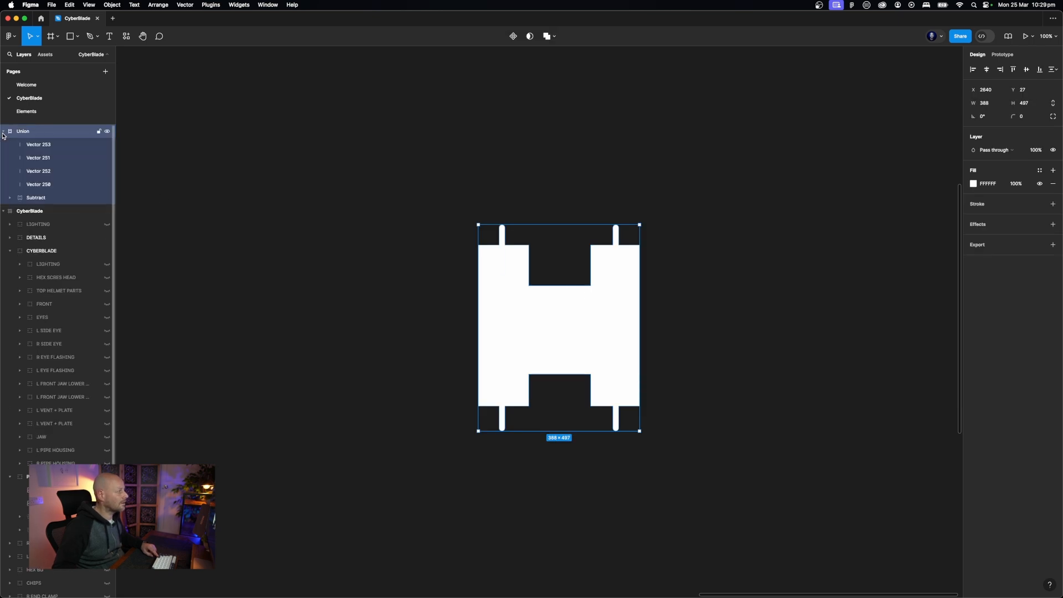
pyautogui.click(32, 146)
pyautogui.keyDown('shift'); pyautogui.click(39, 186); pyautogui.keyUp('shift')
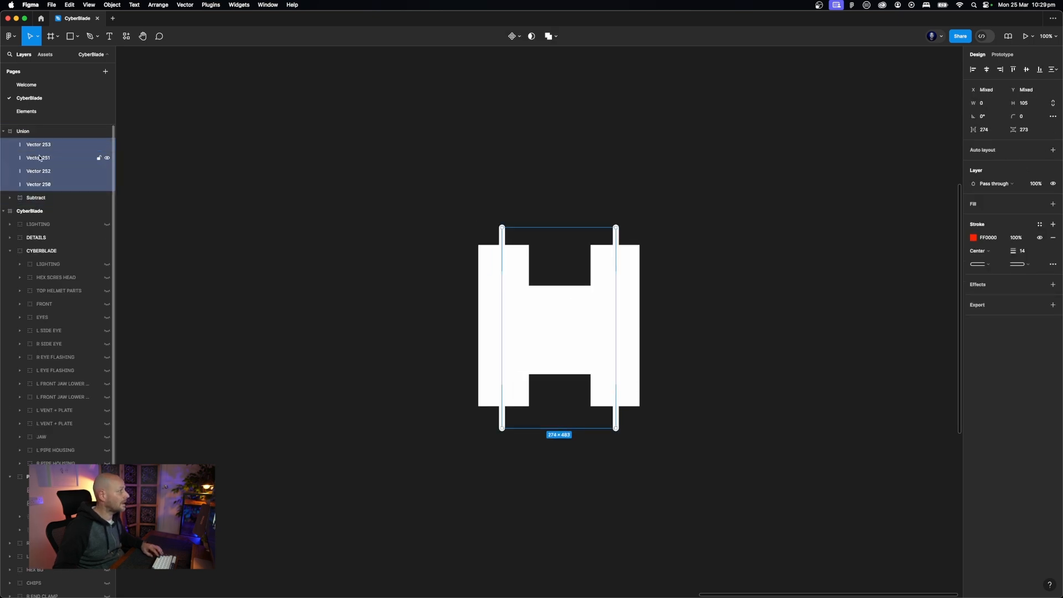
pyautogui.click(37, 198)
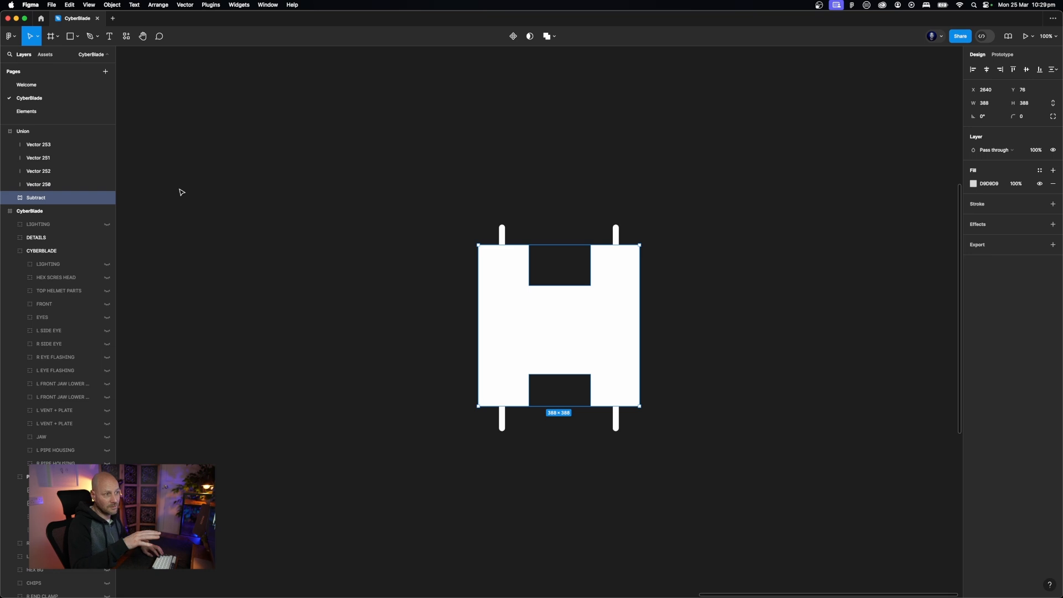
pyautogui.click(21, 132)
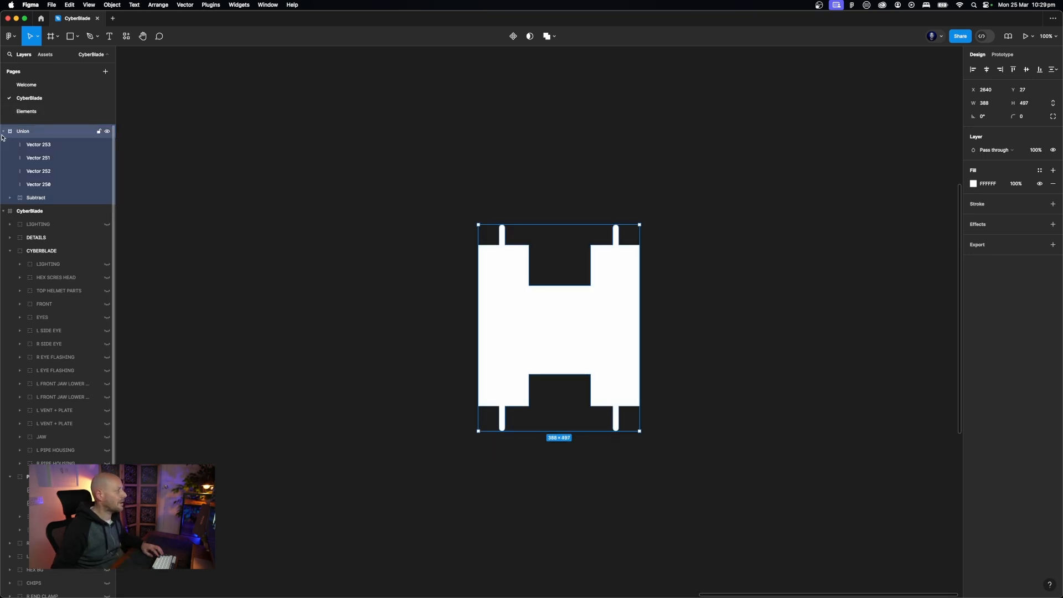
pyautogui.click(41, 159)
pyautogui.click(42, 173)
pyautogui.click(42, 185)
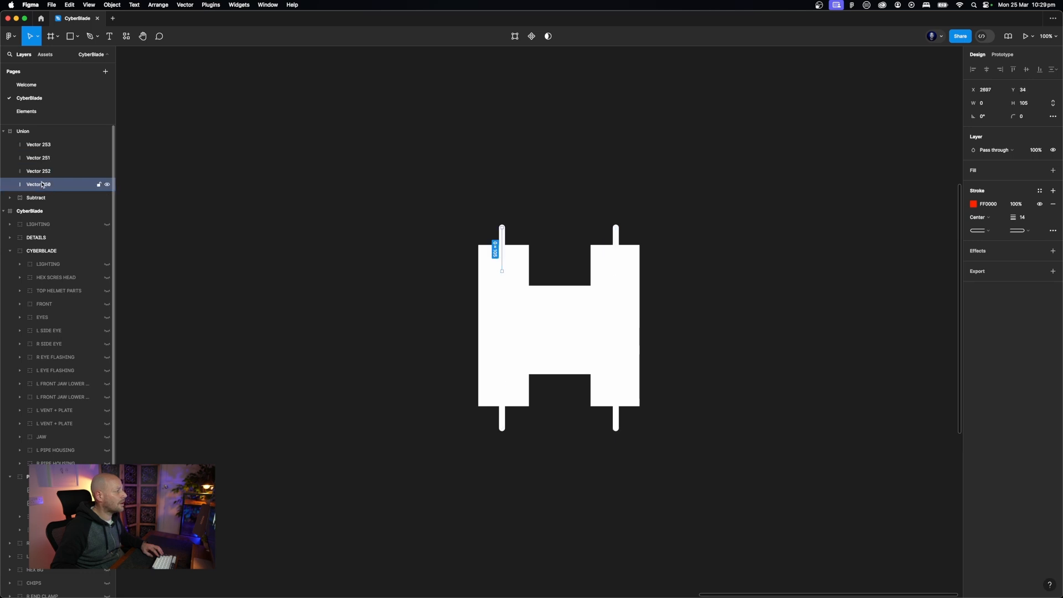
pyautogui.click(42, 199)
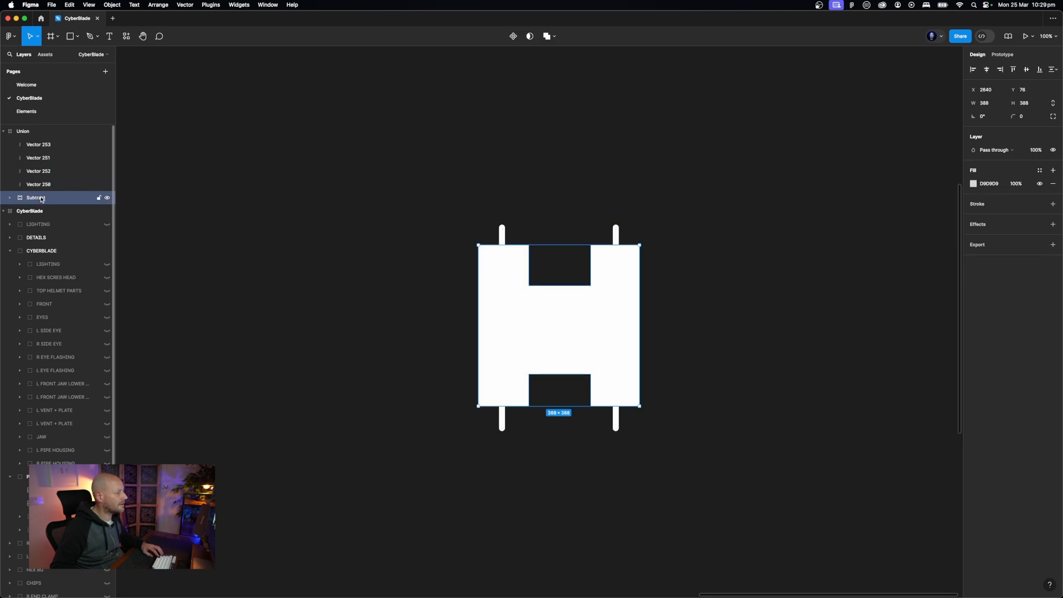
# Expand the nested Subtract group and resize its Main rectangle about its centre to 352 wide and slightly taller
pyautogui.click(11, 198)
pyautogui.click(42, 216)
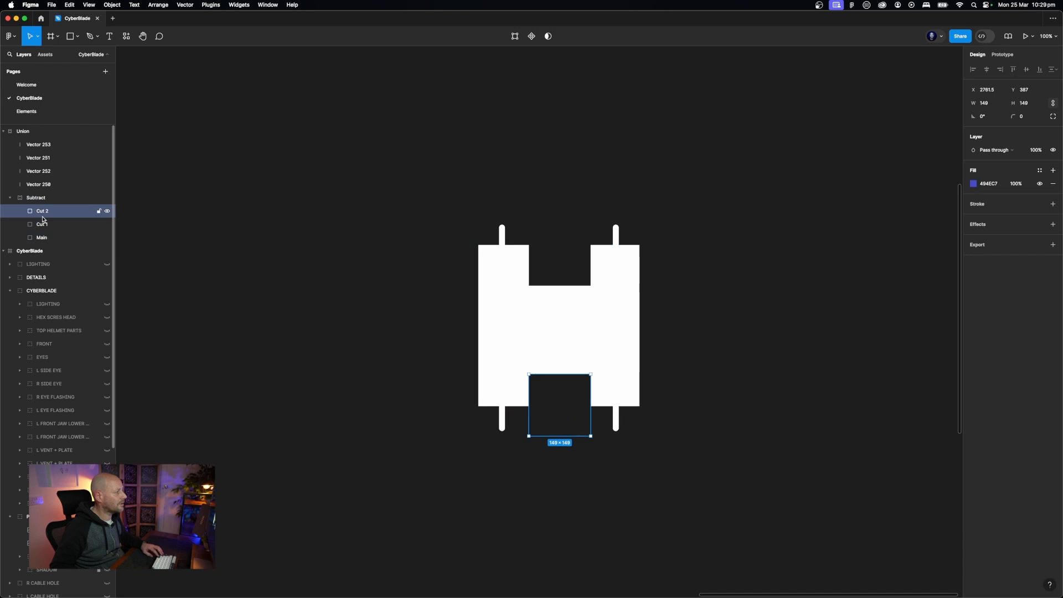
pyautogui.click(42, 224)
pyautogui.click(44, 238)
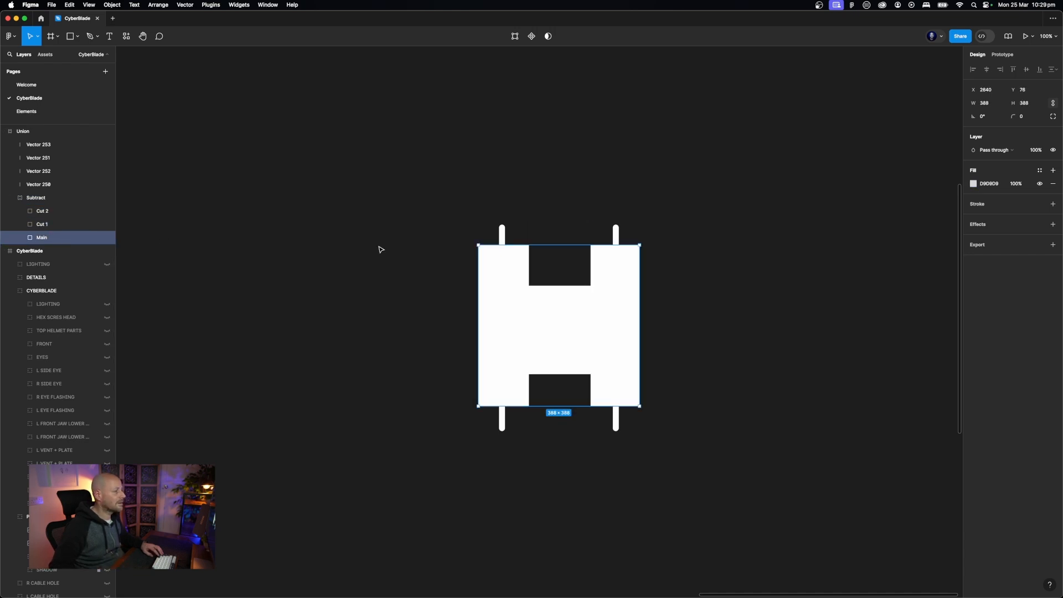
pyautogui.moveTo(640, 331)
pyautogui.mouseDown()
pyautogui.moveTo(742, 323)
pyautogui.moveTo(609, 331)
pyautogui.moveTo(632, 332)
pyautogui.mouseUp()
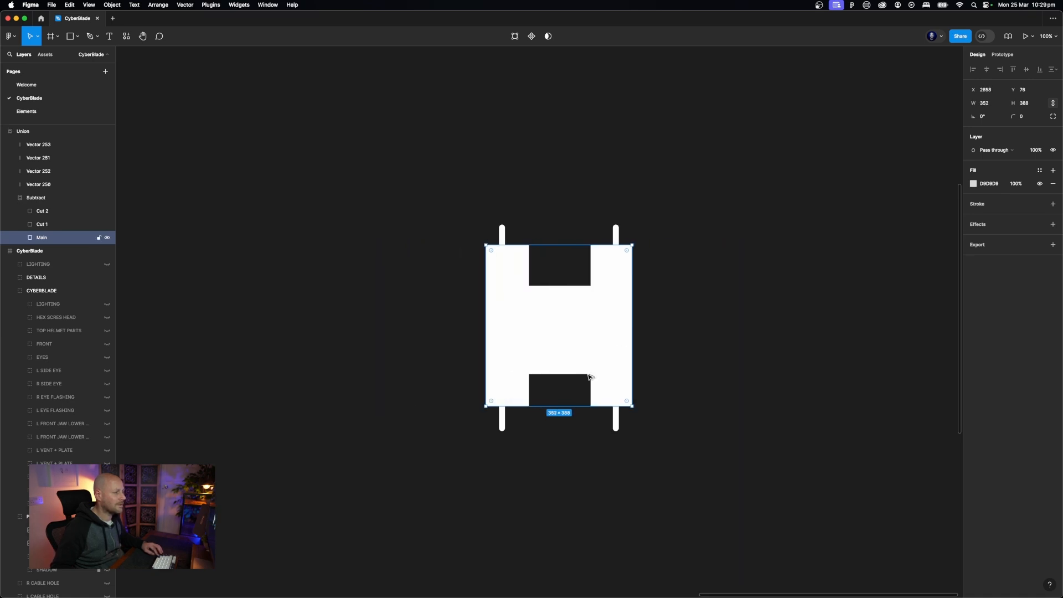
pyautogui.moveTo(559, 407); pyautogui.dragTo(564, 428)
# Shorten Cut 2 at the shape's lower edge to 105 high, make Cut 1 at the upper edge shallower, and leave both selected
pyautogui.click(562, 429)
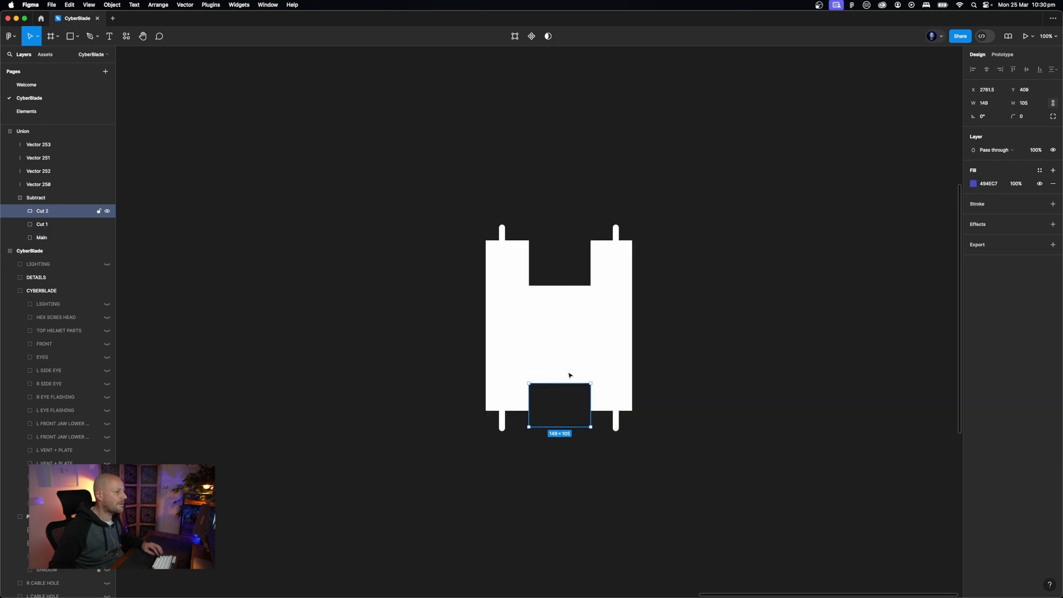
pyautogui.click(569, 273)
pyautogui.moveTo(564, 285)
pyautogui.mouseDown()
pyautogui.moveTo(564, 264)
pyautogui.moveTo(564, 274)
pyautogui.mouseUp()
pyautogui.keyDown('shift'); pyautogui.click(569, 397); pyautogui.keyUp('shift')
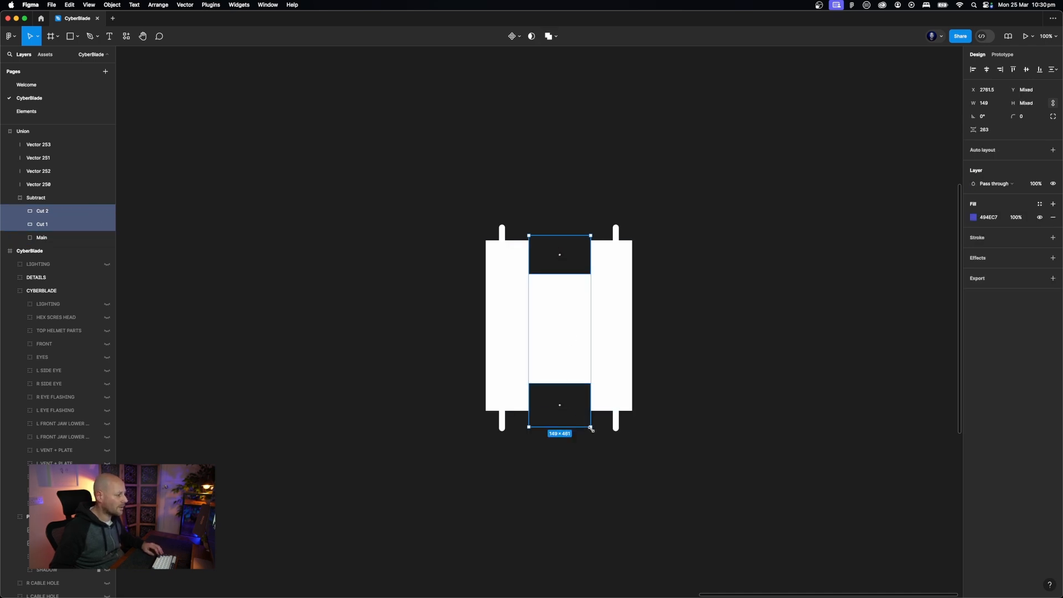
pyautogui.press('super+c')
pyautogui.press('super+v')
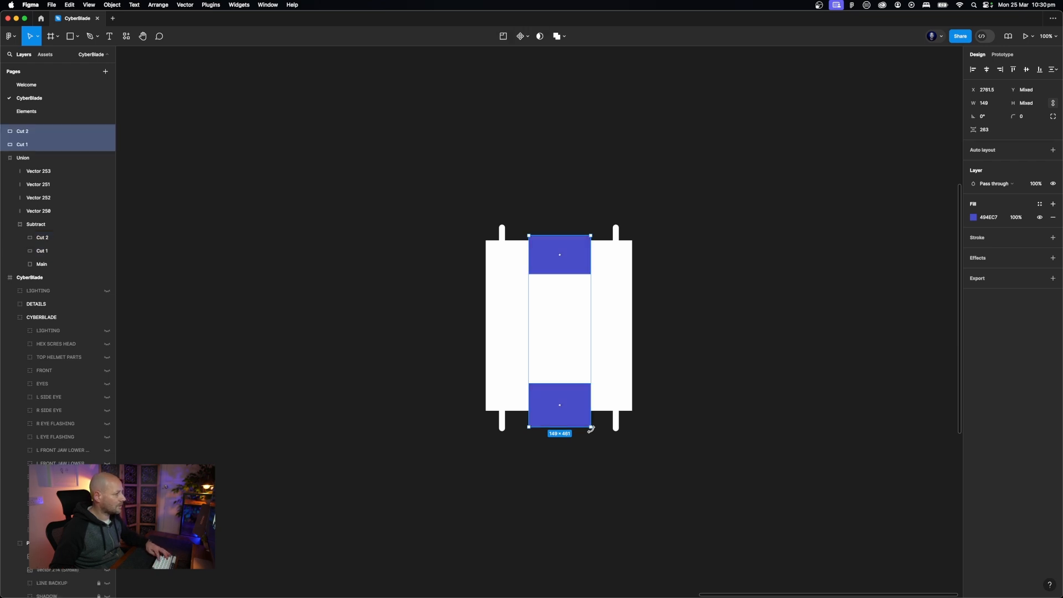
pyautogui.press('super+z')
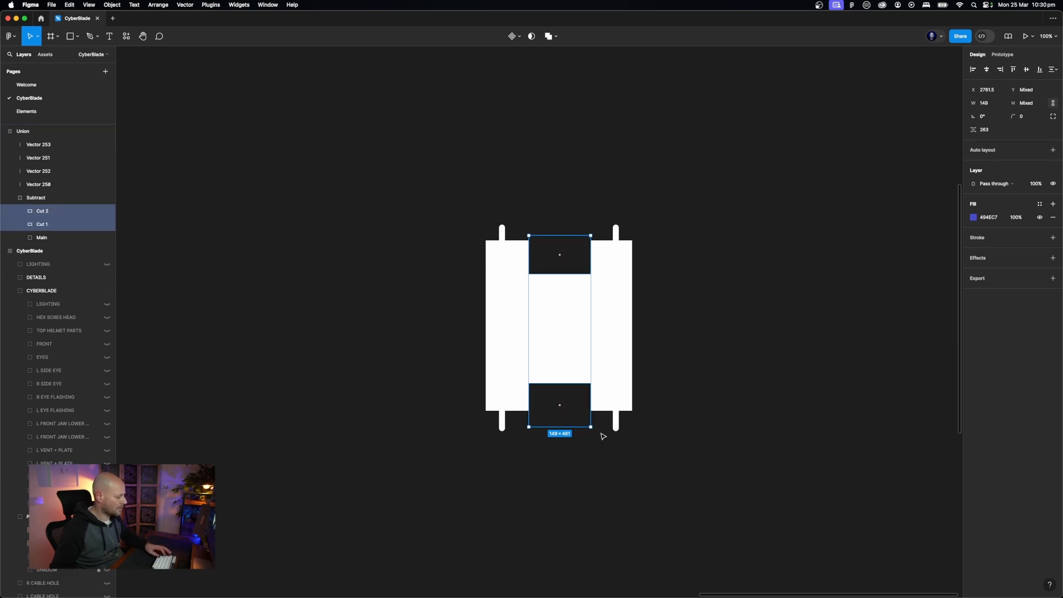
# Duplicate both cuts within the Subtract group and rotate the copies 90° so they notch the shape's left and right sides
pyautogui.press('super+d')
pyautogui.moveTo(599, 426); pyautogui.dragTo(637, 310)
pyautogui.click(699, 320)
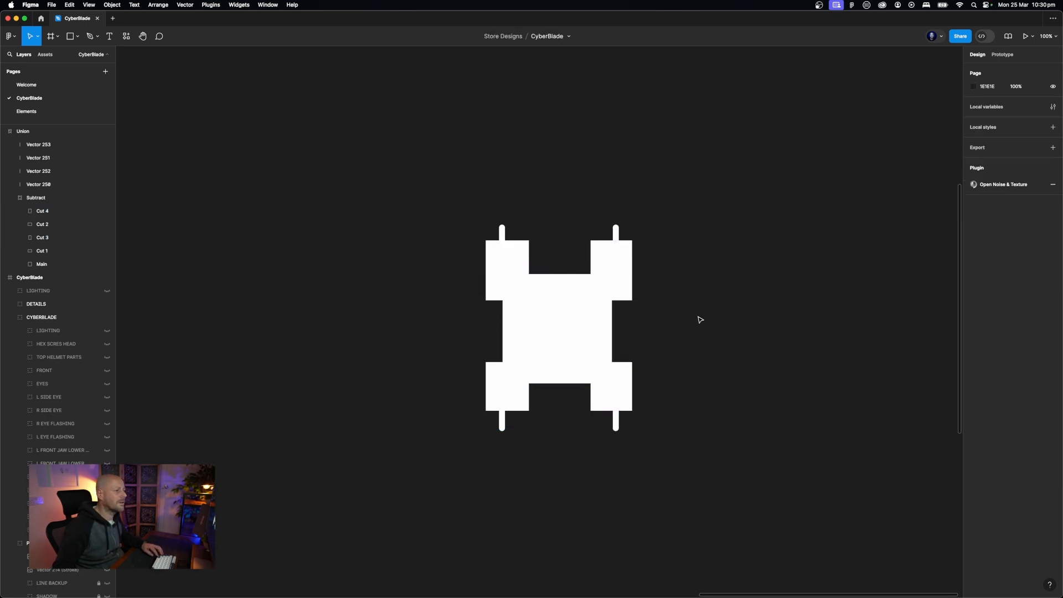
# Examine the right-side cut and the upper-right line as separate editable parts inside the union shape
pyautogui.keyDown('super'); pyautogui.click(623, 334); pyautogui.keyUp('super')
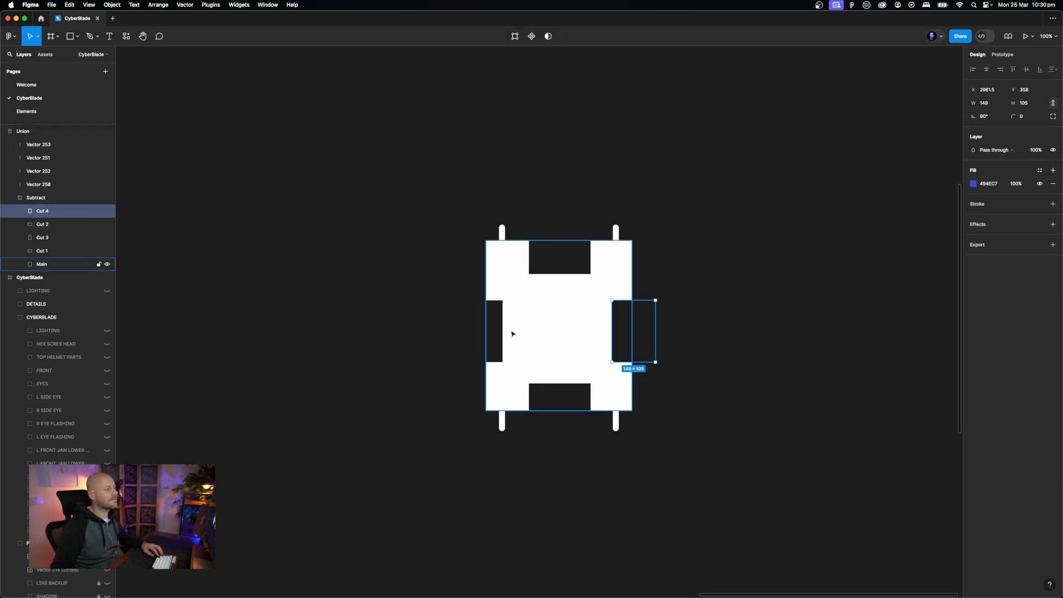
pyautogui.click(749, 327)
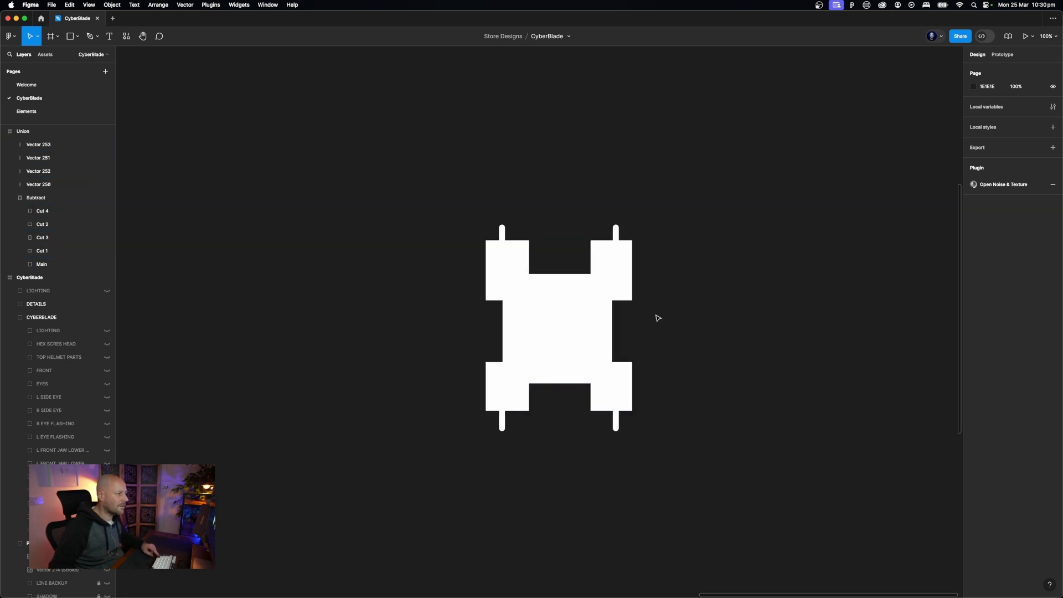
pyautogui.doubleClick(588, 323)
pyautogui.doubleClick(588, 322)
pyautogui.click(618, 223)
pyautogui.click(619, 224)
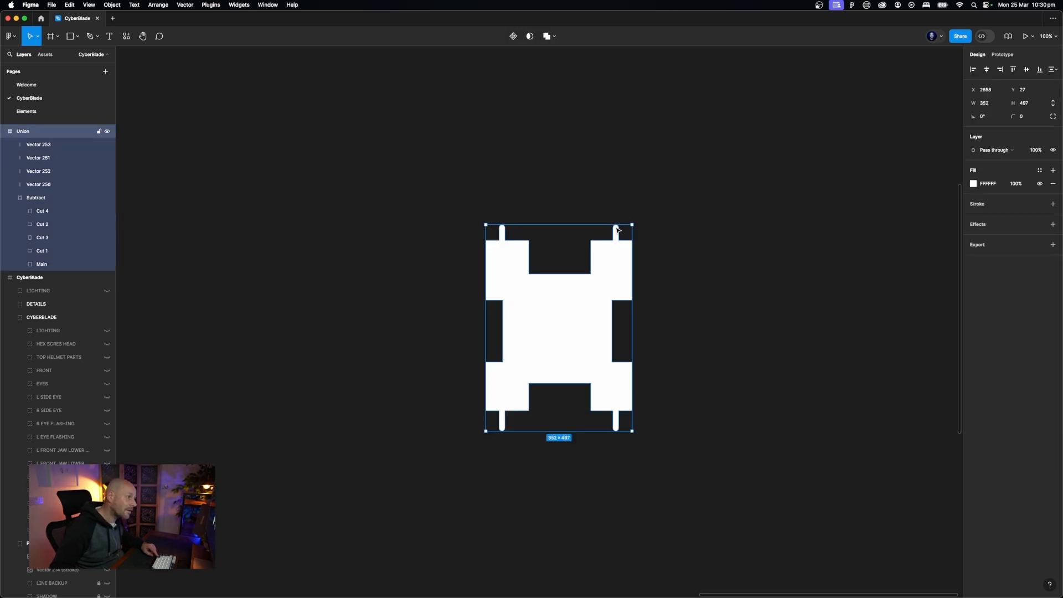
pyautogui.click(616, 227)
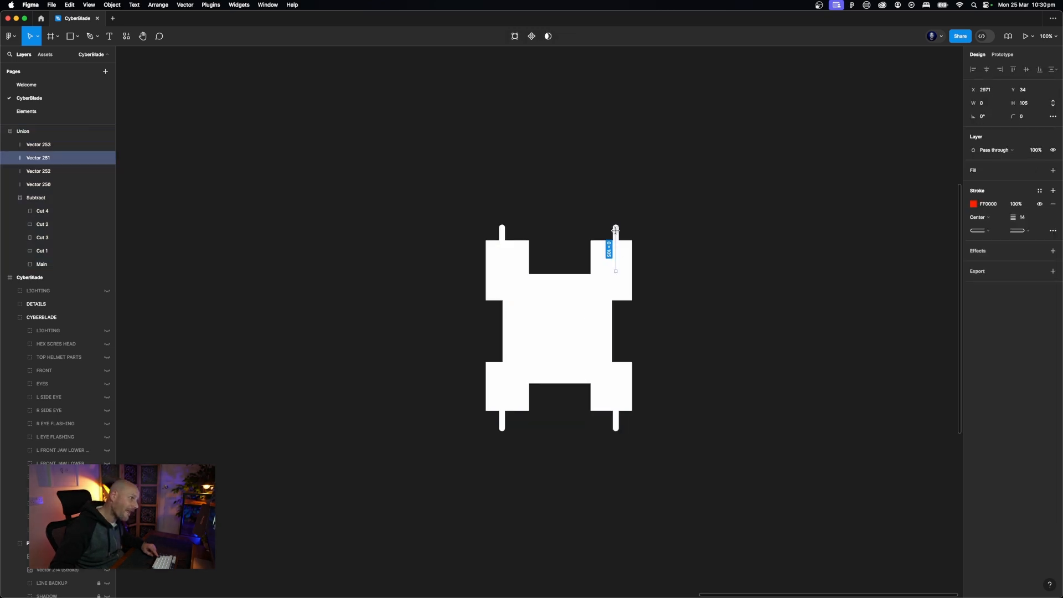
pyautogui.click(674, 232)
pyautogui.click(619, 272)
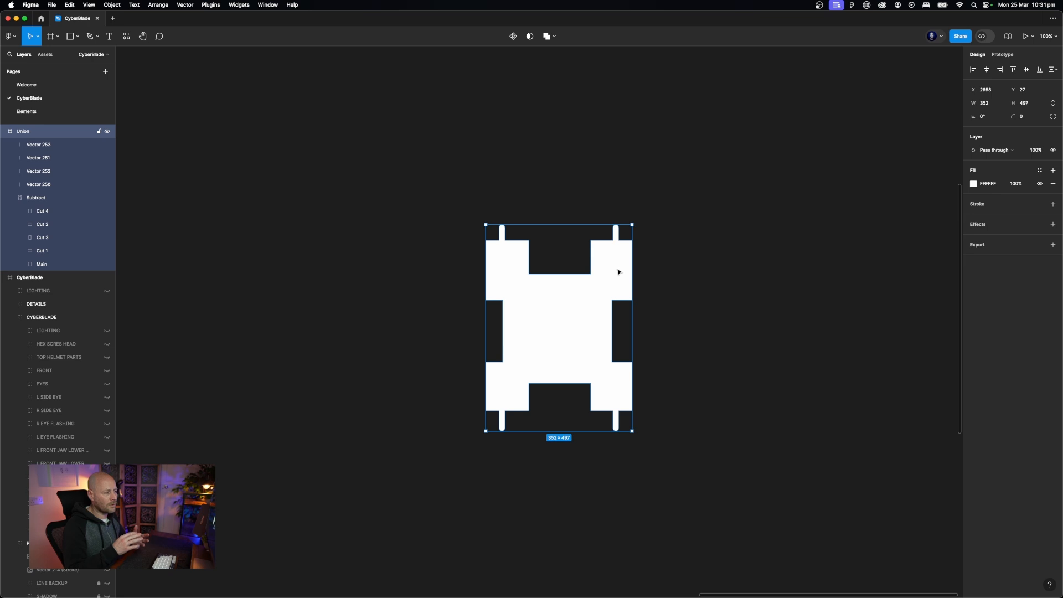
pyautogui.click(701, 290)
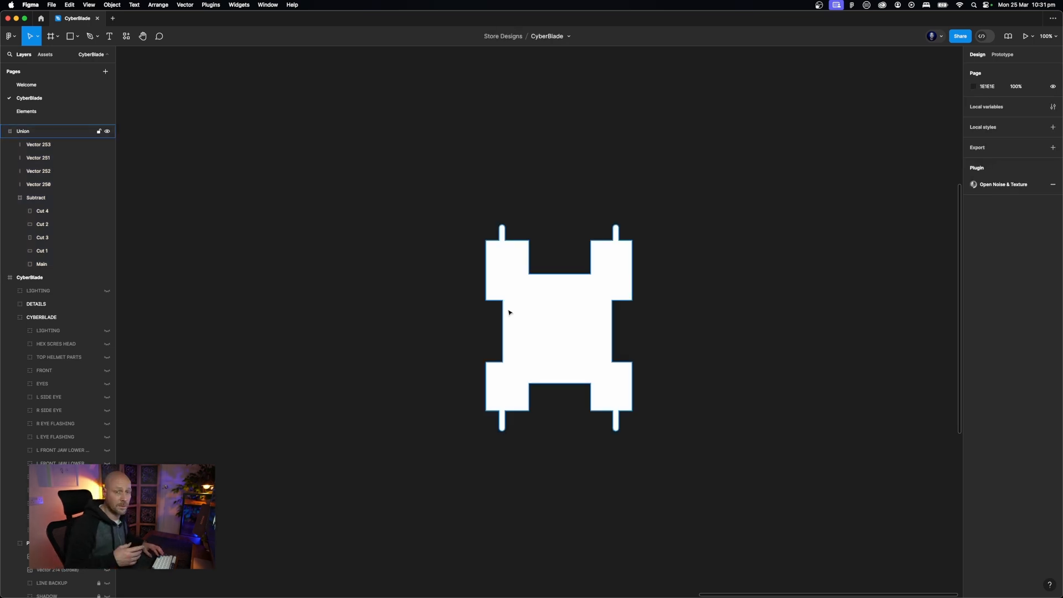
# Collapse the union's layers and flatten the whole shape into a single vector
pyautogui.click(527, 313)
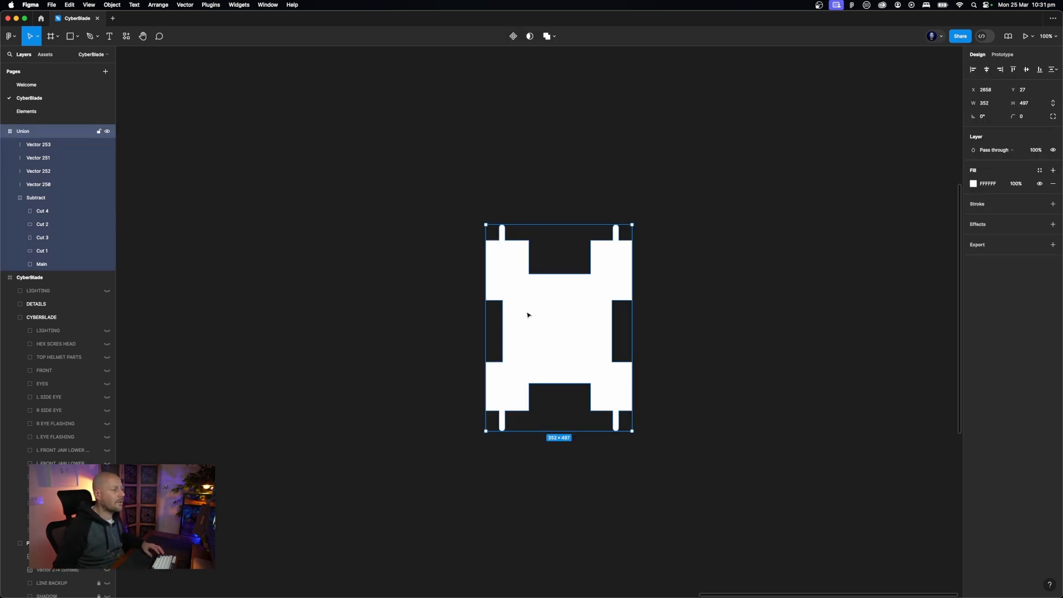
pyautogui.click(3, 132)
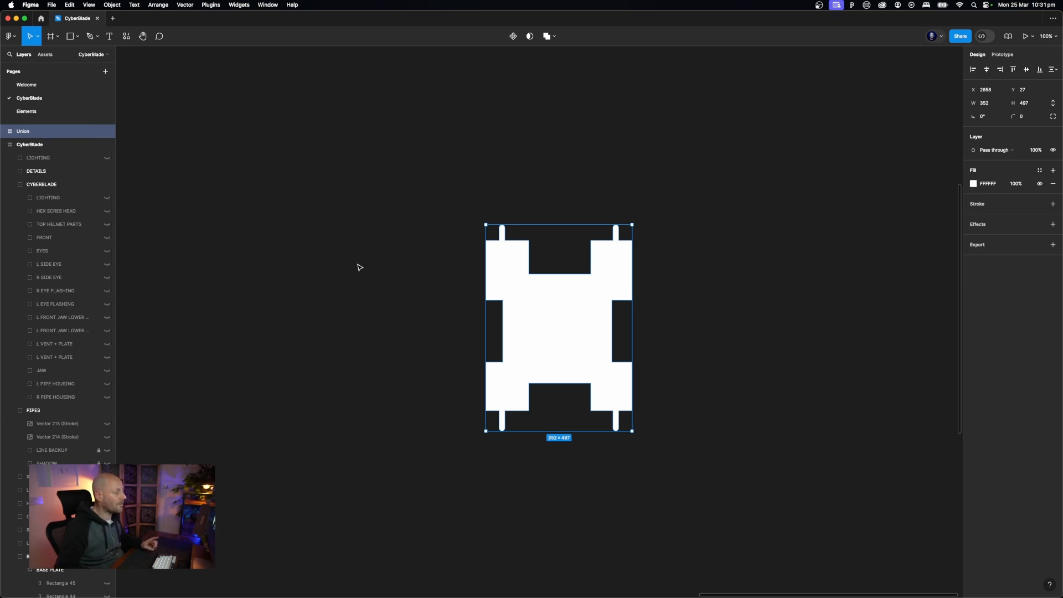
pyautogui.rightClick(576, 318)
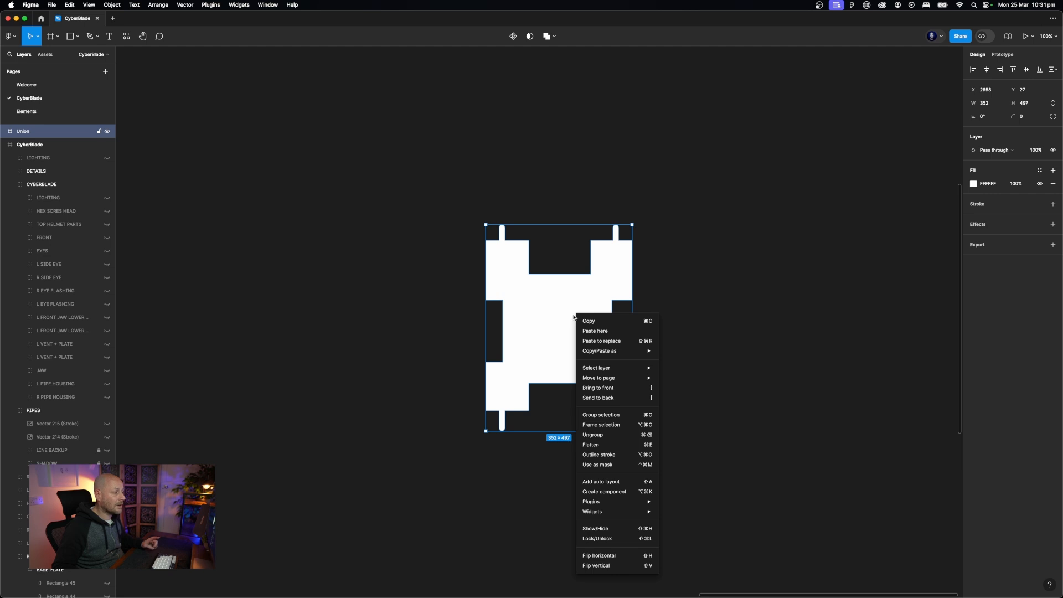
pyautogui.click(597, 446)
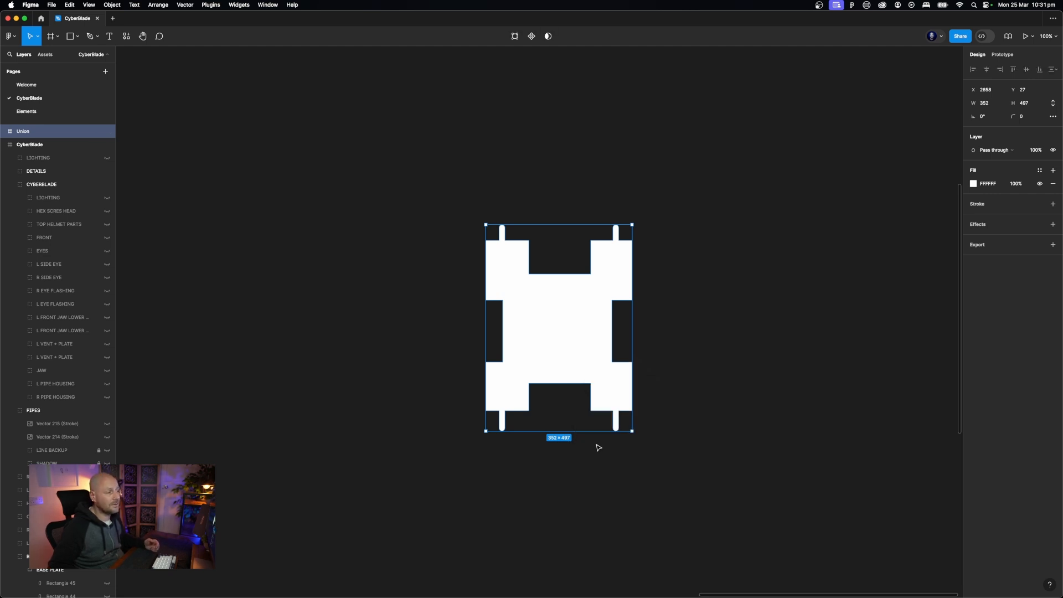
# Open the flattened shape's vector points for editing and select the ones along its lower-left foot and leg
pyautogui.hotkey('shift', 'Right')
pyautogui.click(684, 413)
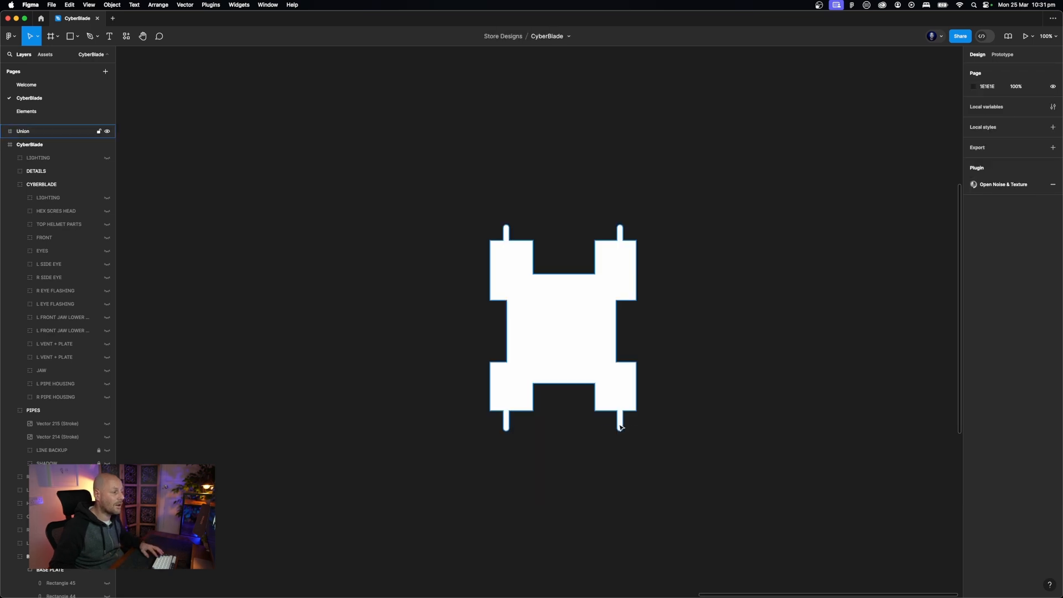
pyautogui.click(623, 402)
pyautogui.press('super+equal')
pyautogui.press('super+equal')
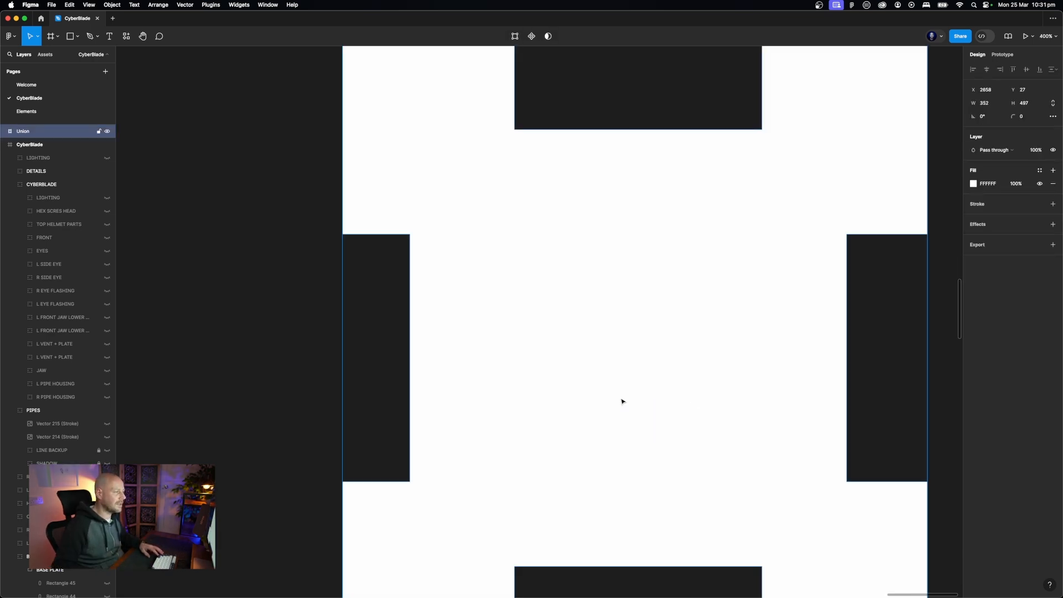
pyautogui.scroll(-5, 623, 402)
pyautogui.scroll(2, 612, 401)
pyautogui.hscroll(-3, 612, 401)
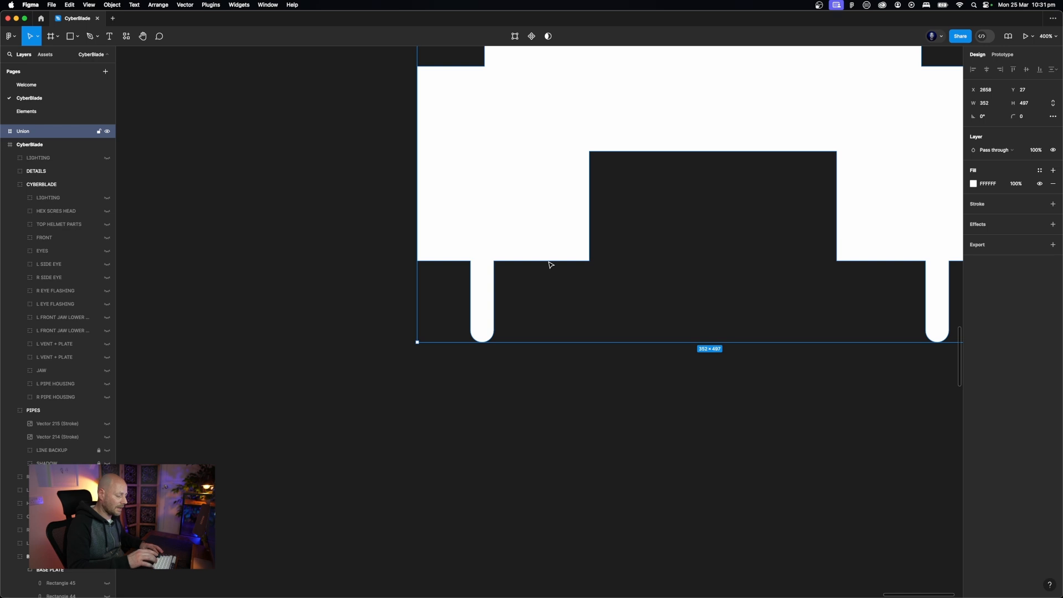
pyautogui.press('Return')
pyautogui.scroll(2, 551, 261)
pyautogui.hscroll(1, 551, 261)
pyautogui.moveTo(591, 443)
pyautogui.mouseDown()
pyautogui.moveTo(419, 392)
pyautogui.moveTo(339, 302)
pyautogui.mouseUp()
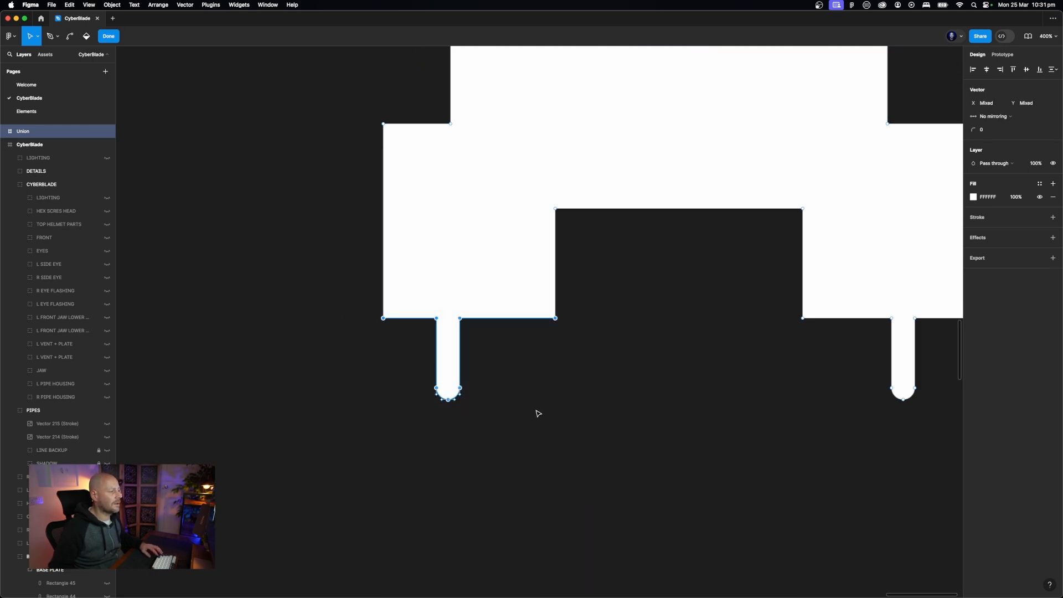
# Select the points of the lower-left leg's rounded end, clear the selection and leave vector editing with the whole shape in view
pyautogui.moveTo(575, 439); pyautogui.dragTo(367, 364)
pyautogui.click(543, 456)
pyautogui.press('super')
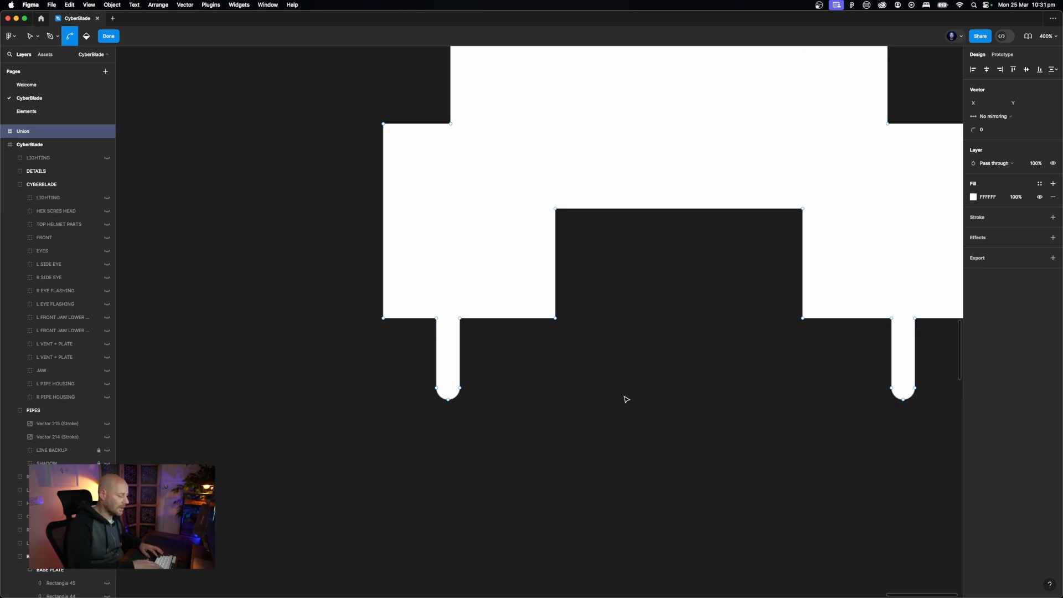
pyautogui.hotkey('shift', '0')
pyautogui.scroll(4, 626, 399)
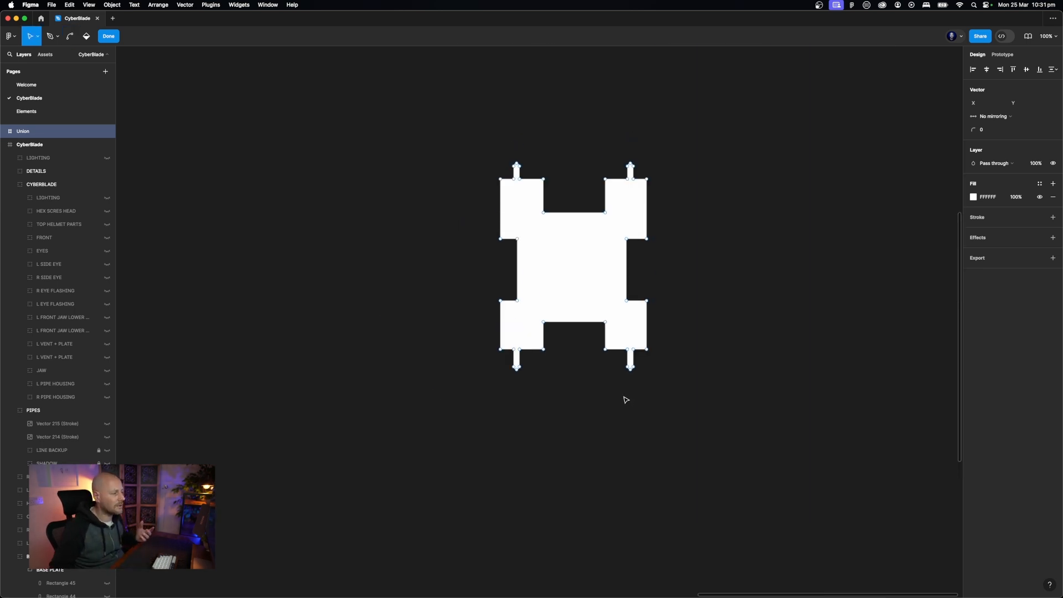
pyautogui.press('Escape')
pyautogui.click(731, 379)
# Round every corner of the flattened vector shape with a corner radius of 10
pyautogui.click(525, 353)
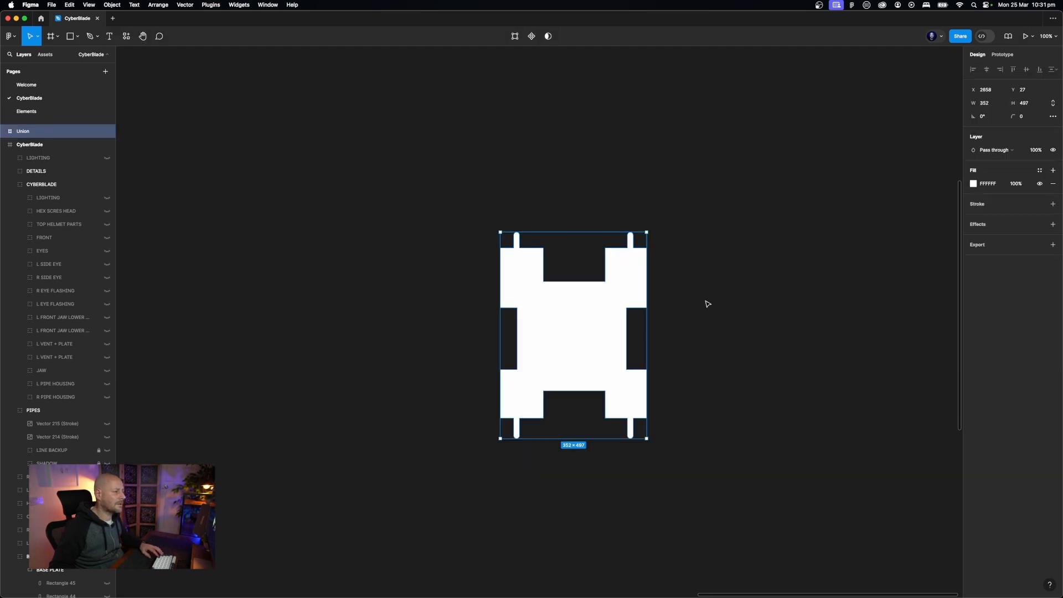
pyautogui.moveTo(1015, 117); pyautogui.dragTo(39, 109)
pyautogui.click(803, 198)
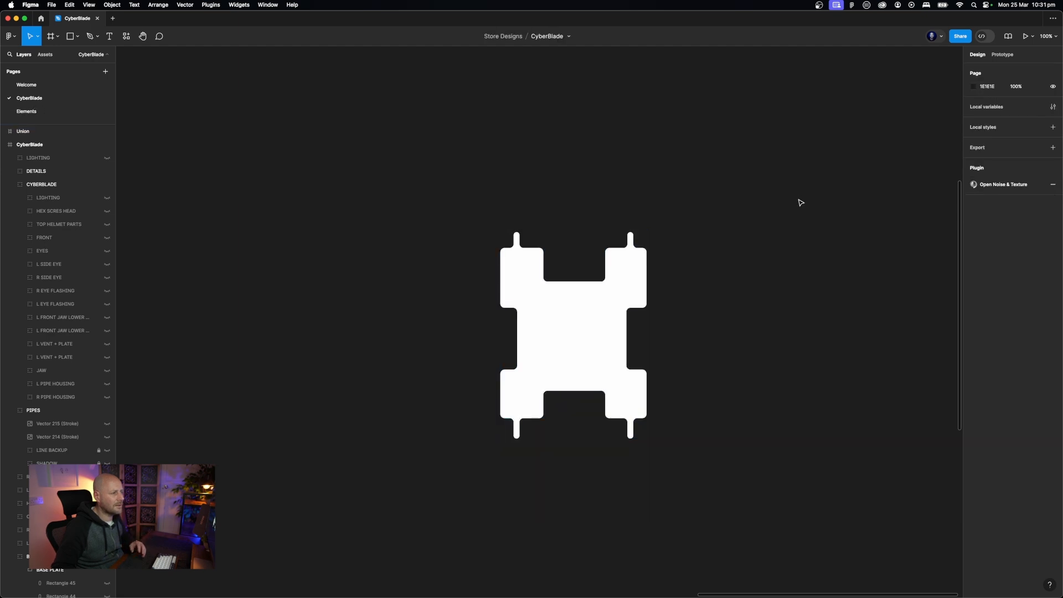
pyautogui.press('super+equal')
pyautogui.scroll(-1, 801, 202)
pyautogui.hscroll(2, 801, 203)
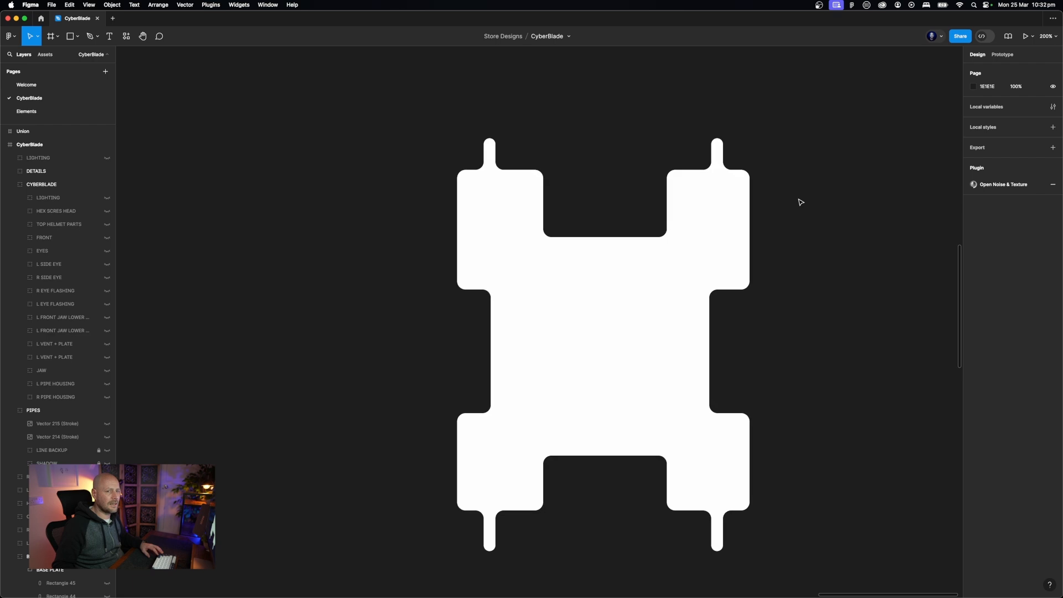
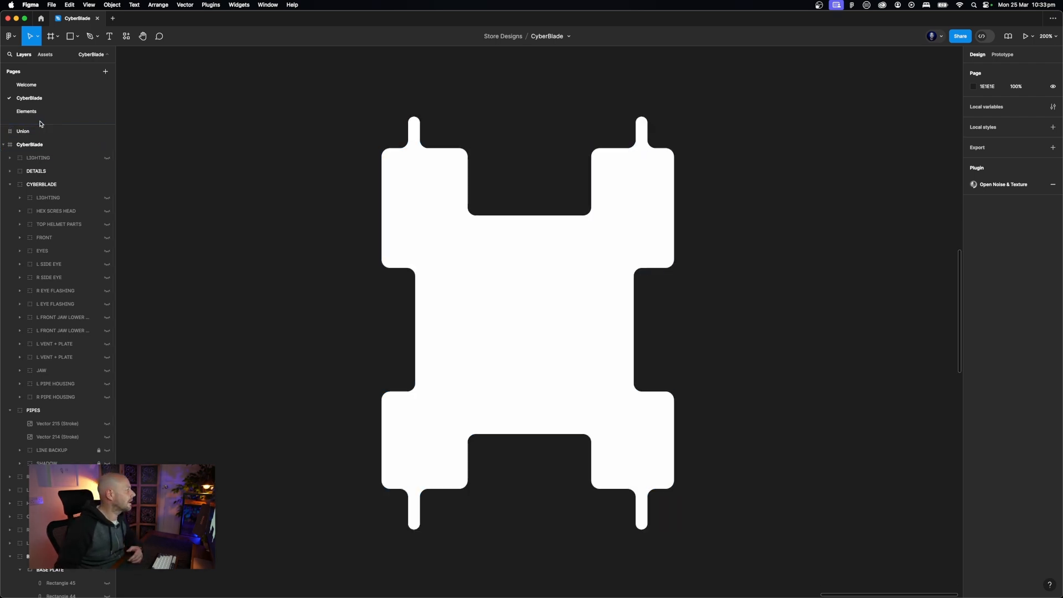
# Delete the flattened demo shape from the canvas
pyautogui.click(479, 271)
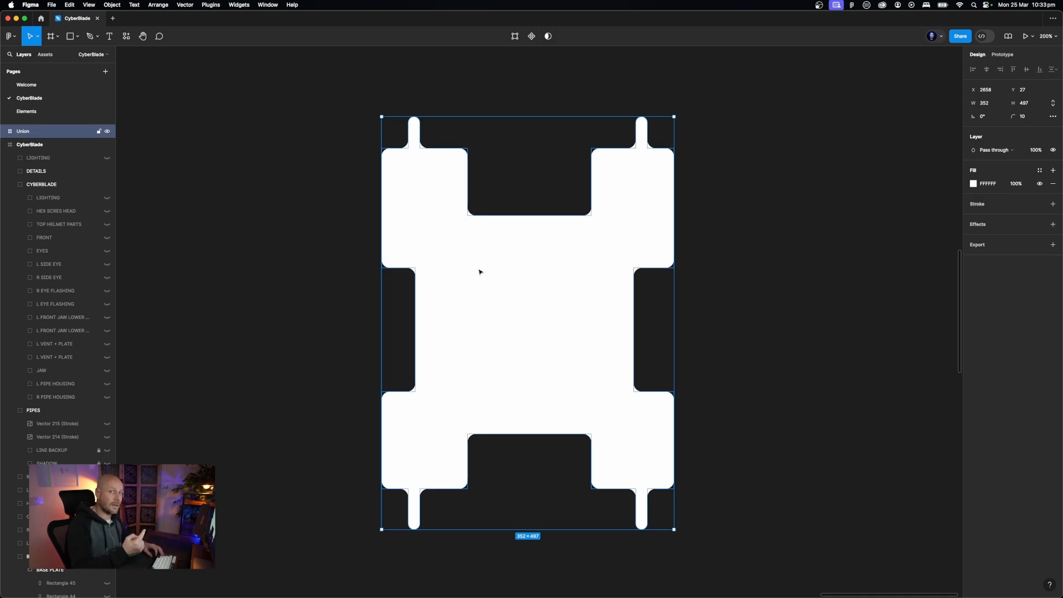
pyautogui.press('BackSpace')
pyautogui.press('-')
pyautogui.press('-')
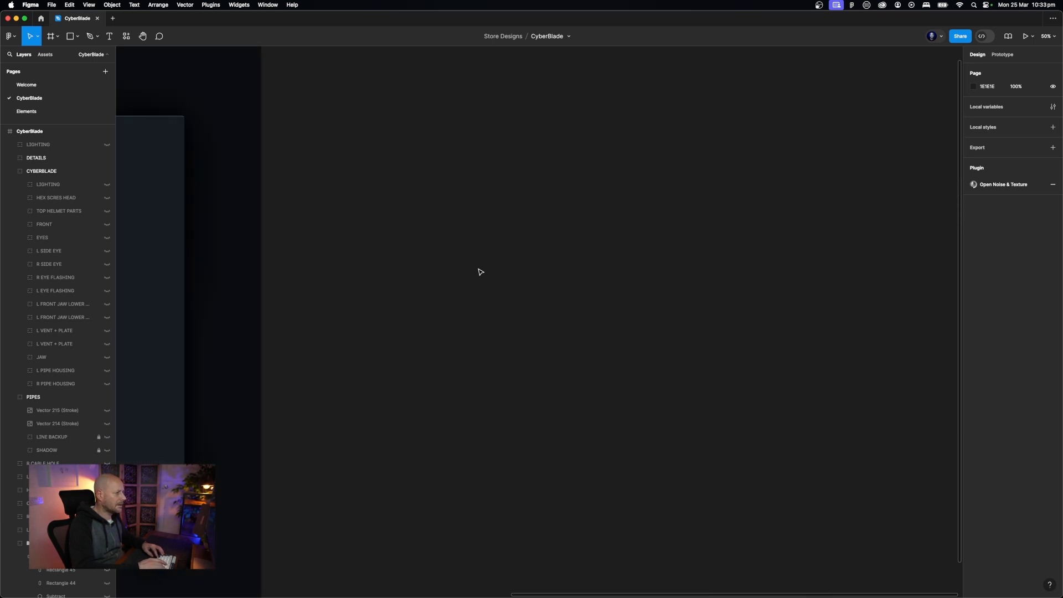
# Unhide the seven hidden cut shapes in the BASE PLATE group, restoring the notches and small rounded slots around the plate's edges
pyautogui.hscroll(-10, 438, 272)
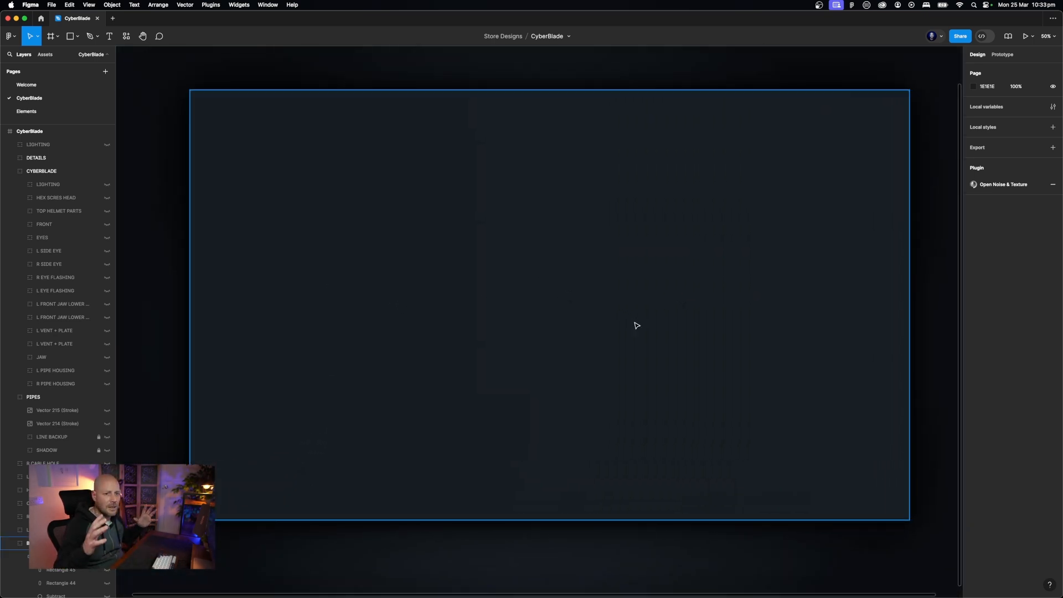
pyautogui.scroll(-1, 72, 540)
pyautogui.scroll(-2, 59, 569)
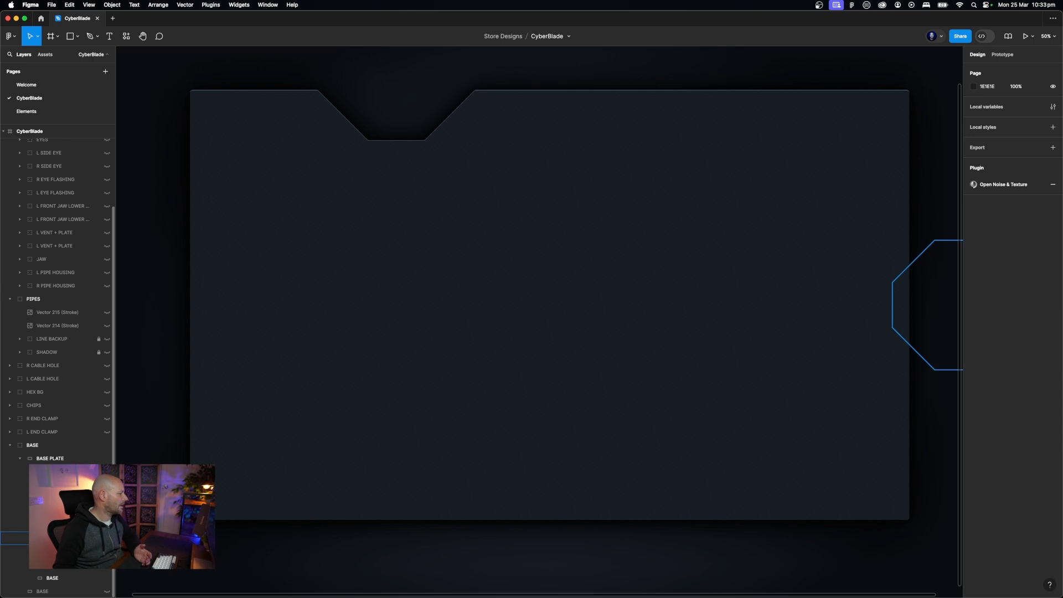
pyautogui.click(107, 551)
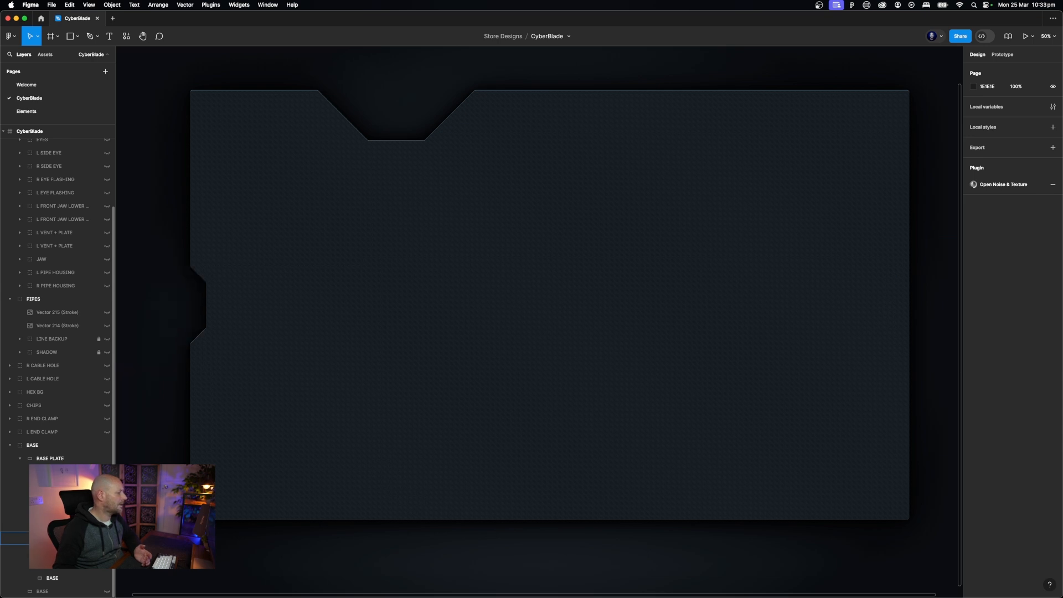
pyautogui.click(107, 538)
pyautogui.click(107, 525)
pyautogui.click(107, 511)
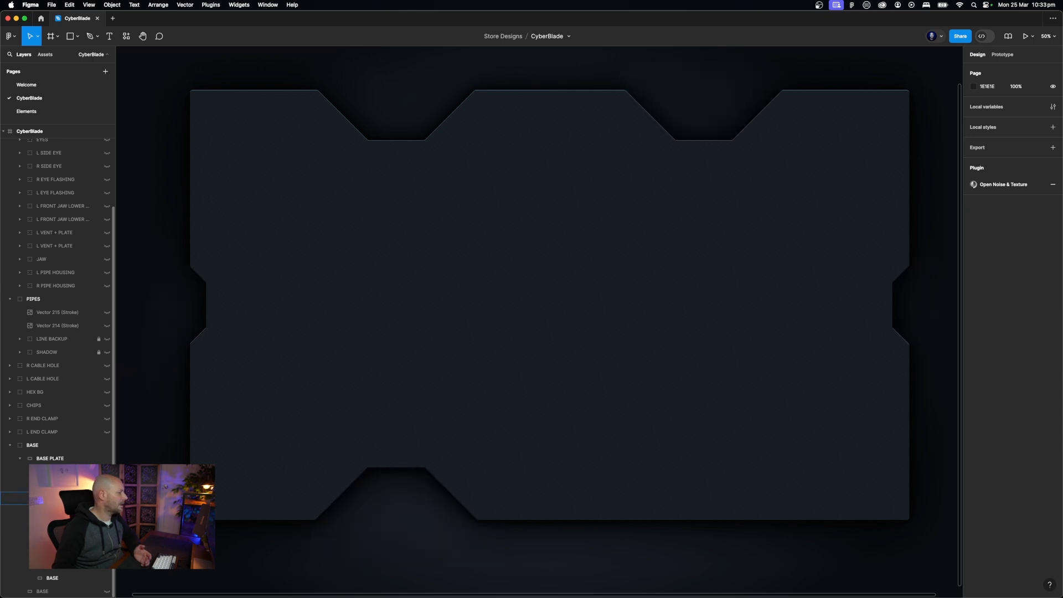
pyautogui.click(106, 499)
pyautogui.click(107, 485)
pyautogui.click(107, 472)
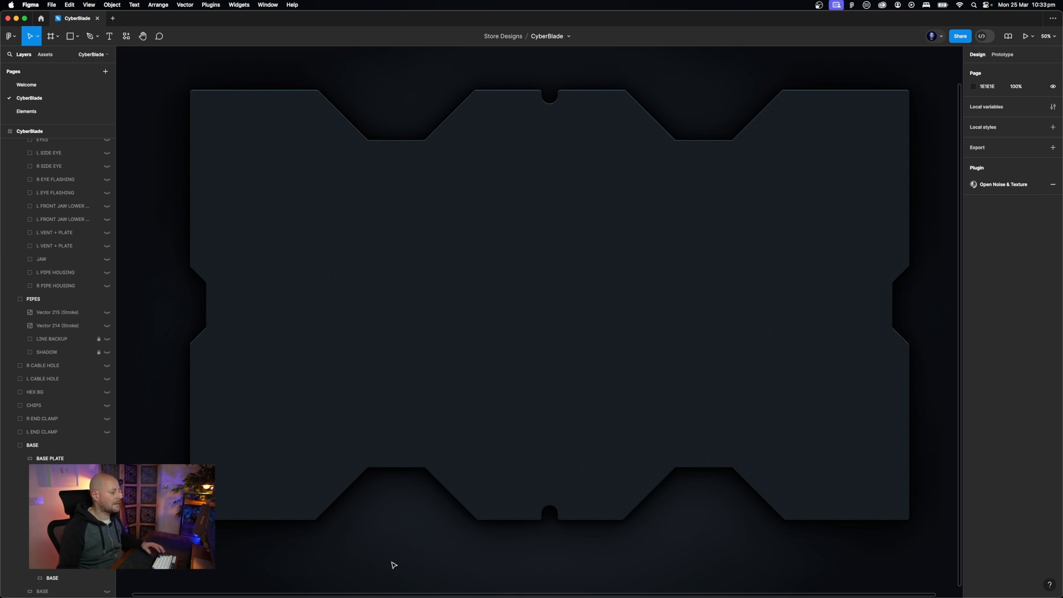
# Inspect the small rounded slot cut at the middle of the base plate's lower edge
pyautogui.click(552, 517)
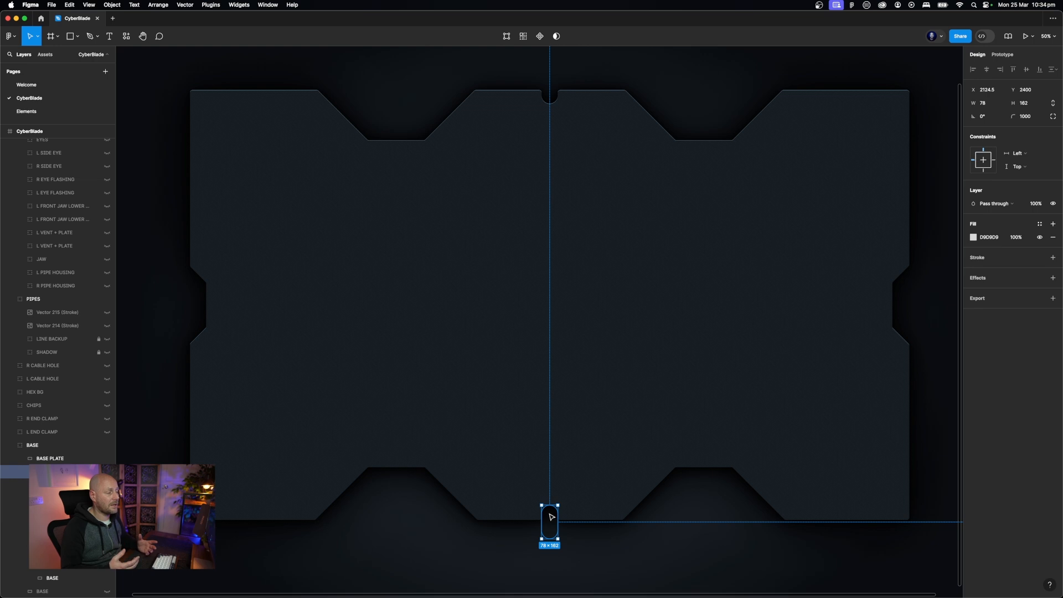
pyautogui.hscroll(2, 399, 563)
pyautogui.click(352, 573)
# Widen the BASE rectangle inside the plate's boolean group to 3983, symmetrically about its centre
pyautogui.click(468, 416)
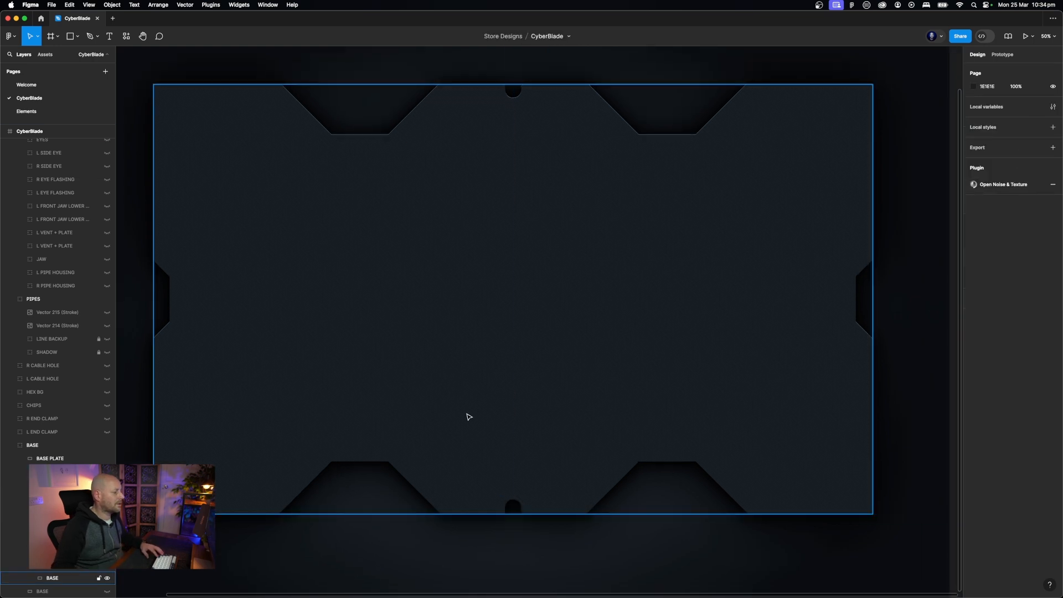
pyautogui.hscroll(-5, 468, 416)
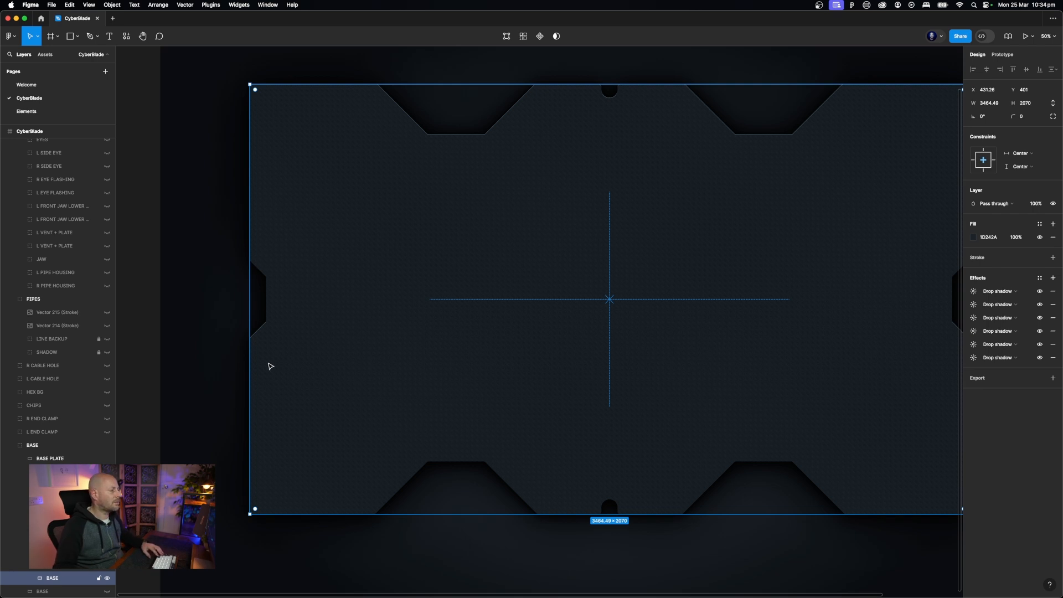
pyautogui.moveTo(247, 326); pyautogui.dragTo(226, 333)
# Move the base plate's left-side cut outward to X -181.14 so it notches the edge less deeply
pyautogui.click(249, 333)
pyautogui.press('Left')
pyautogui.press('Left')
pyautogui.press('Left')
pyautogui.press('Left')
pyautogui.press('Left')
pyautogui.press('Left')
pyautogui.press('Left')
pyautogui.press('Left')
pyautogui.press('Left')
pyautogui.press('Left')
pyautogui.press('Left')
pyautogui.press('Left')
pyautogui.press('Left')
pyautogui.press('Left')
pyautogui.press('Left')
pyautogui.press('Left')
pyautogui.press('Left')
pyautogui.press('Left')
pyautogui.press('Left')
pyautogui.press('Left')
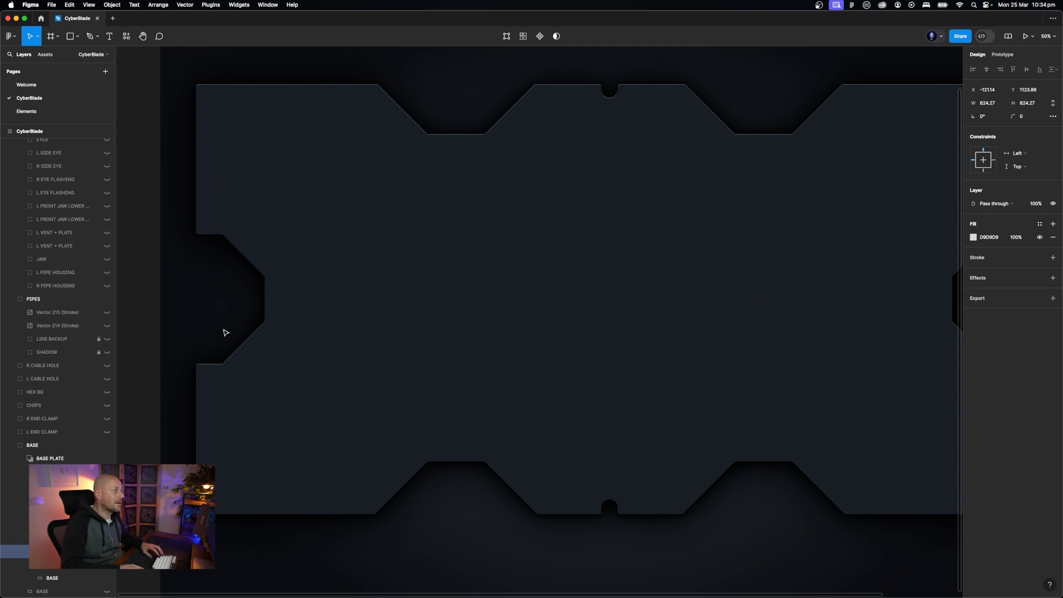
pyautogui.press('Left')
pyautogui.press('Left')
pyautogui.press('Left')
pyautogui.press('Left')
pyautogui.press('Left')
pyautogui.press('Left')
pyautogui.press('Left')
pyautogui.press('Left')
pyautogui.press('Left')
pyautogui.press('Left')
pyautogui.press('Left')
pyautogui.press('Left')
pyautogui.press('Left')
pyautogui.press('Left')
pyautogui.press('Left')
pyautogui.press('Left')
pyautogui.press('Left')
pyautogui.press('Left')
pyautogui.press('Left')
pyautogui.press('Left')
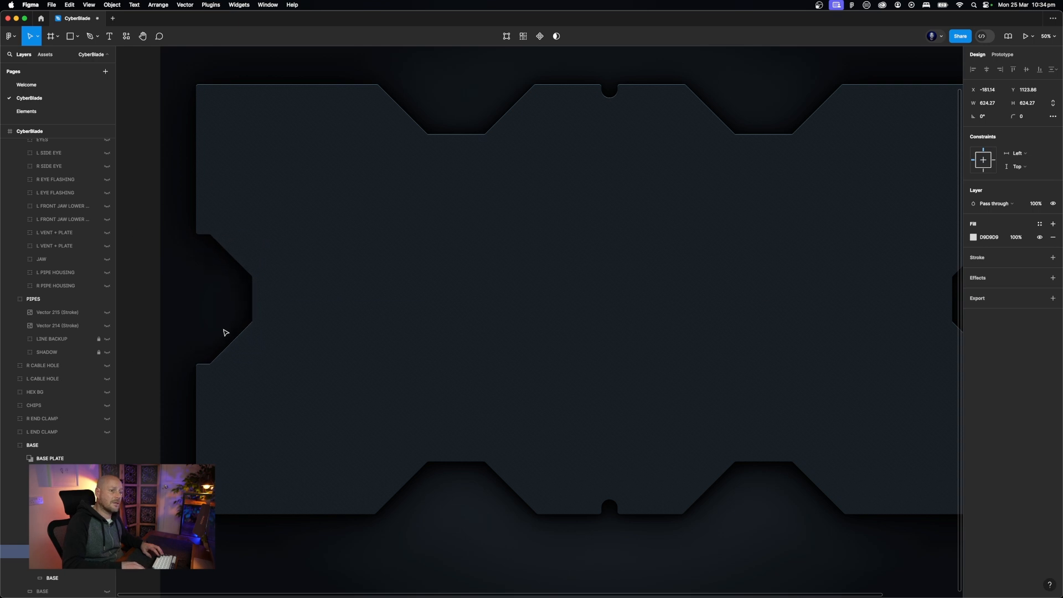
# Undo the left-side cut's move and the widening of the BASE rectangle
pyautogui.press('super+z')
pyautogui.press('super+z')
pyautogui.press('super+z')
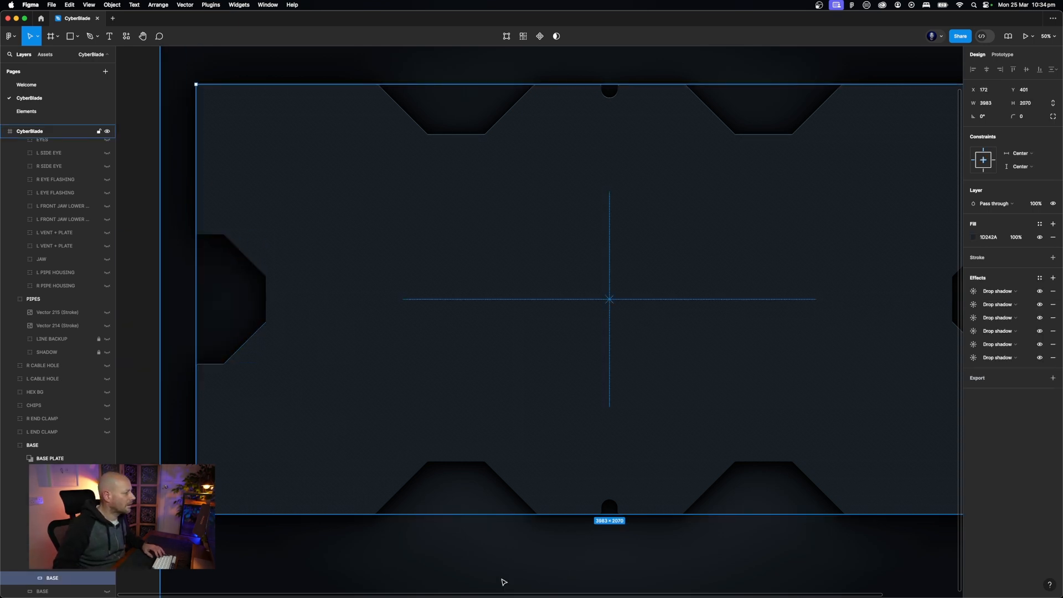
pyautogui.click(504, 583)
pyautogui.hscroll(3, 504, 583)
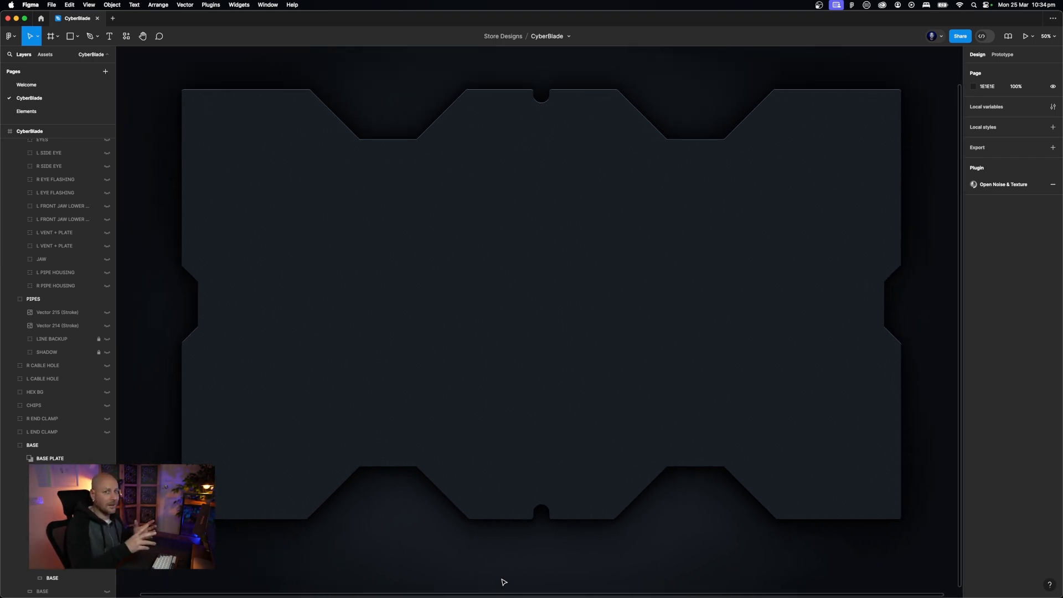
# Collapse the BASE PLATE layers and inspect the whole BASE group
pyautogui.click(20, 460)
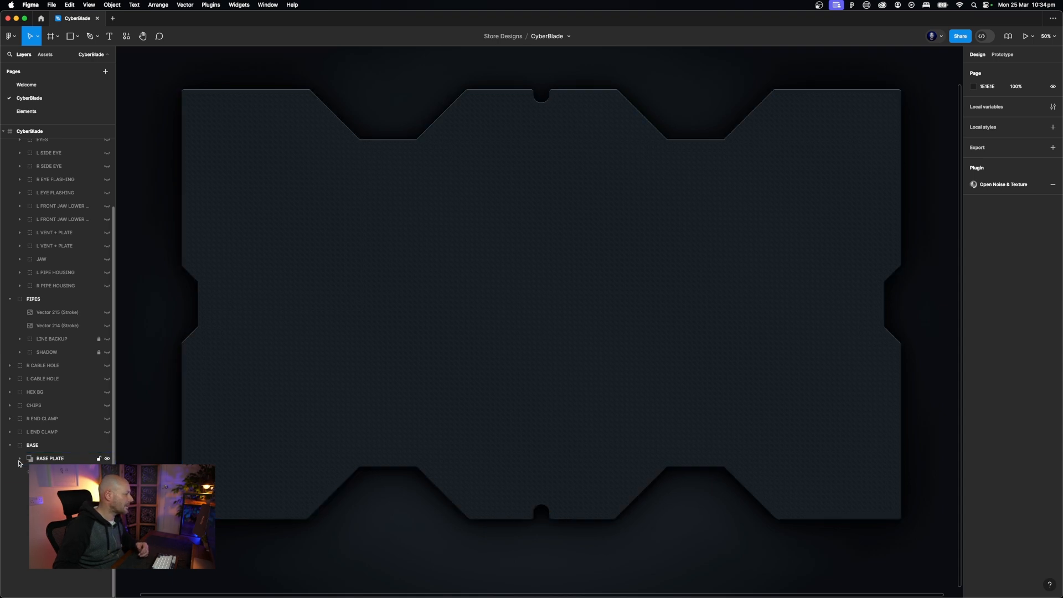
pyautogui.click(54, 446)
pyautogui.scroll(3, 67, 388)
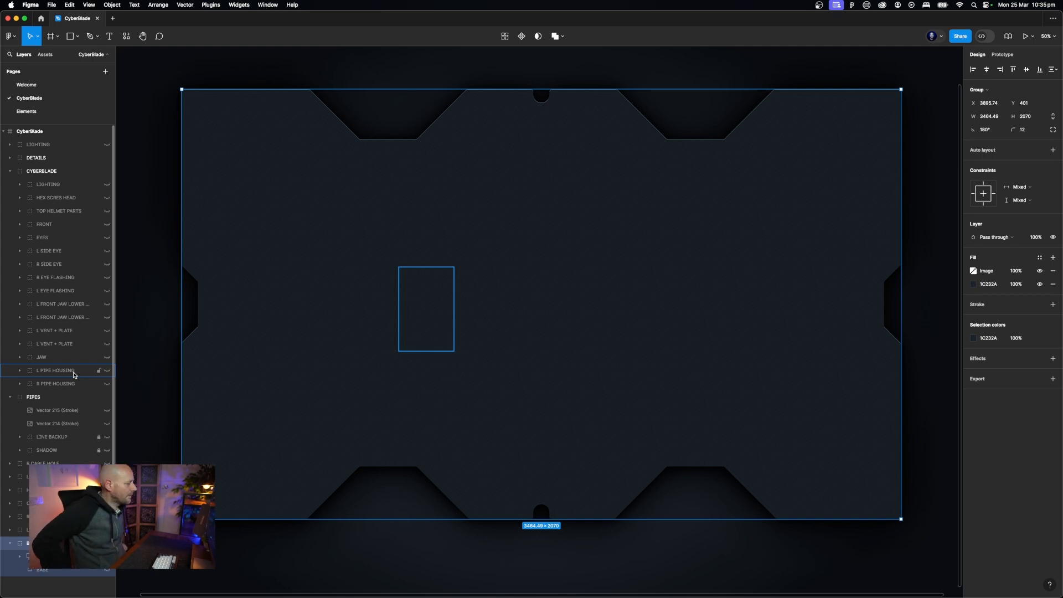
pyautogui.click(418, 547)
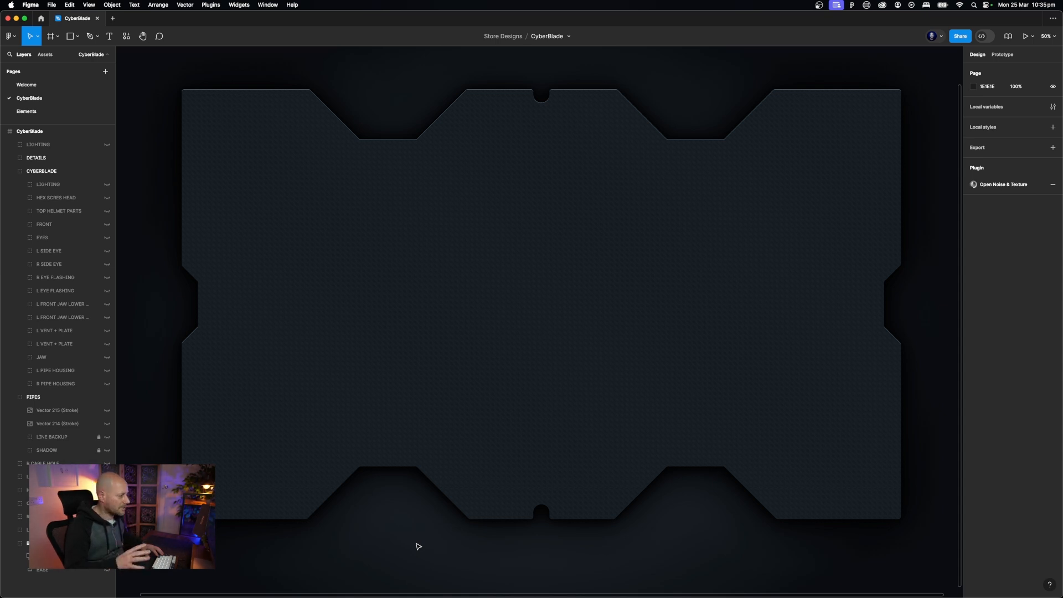
# Unhide the second BASE rectangle beneath the base plate and collapse the BASE group
pyautogui.click(16, 545)
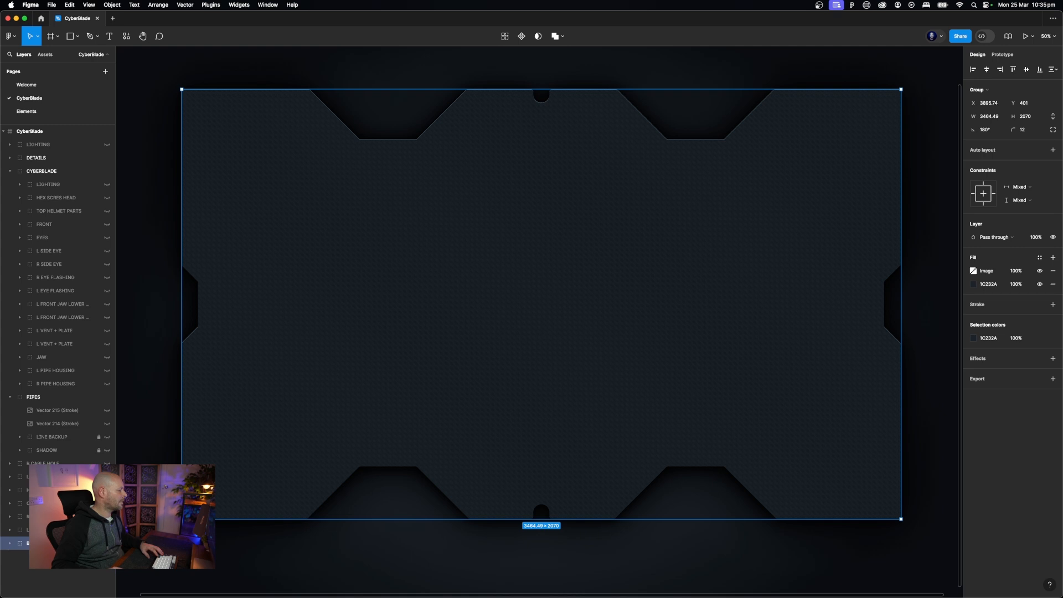
pyautogui.click(9, 545)
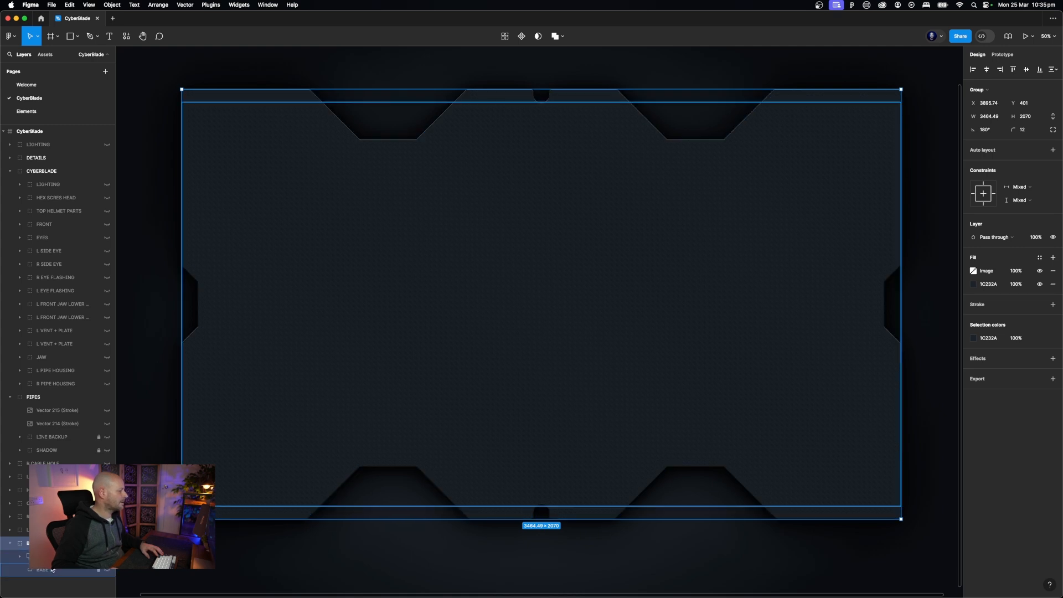
pyautogui.click(52, 570)
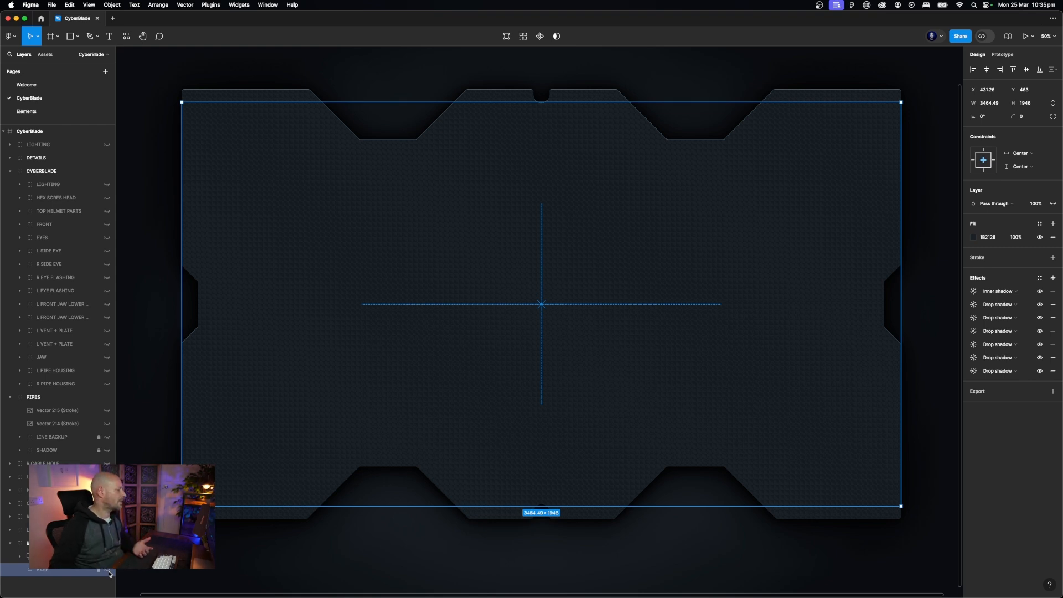
pyautogui.click(109, 572)
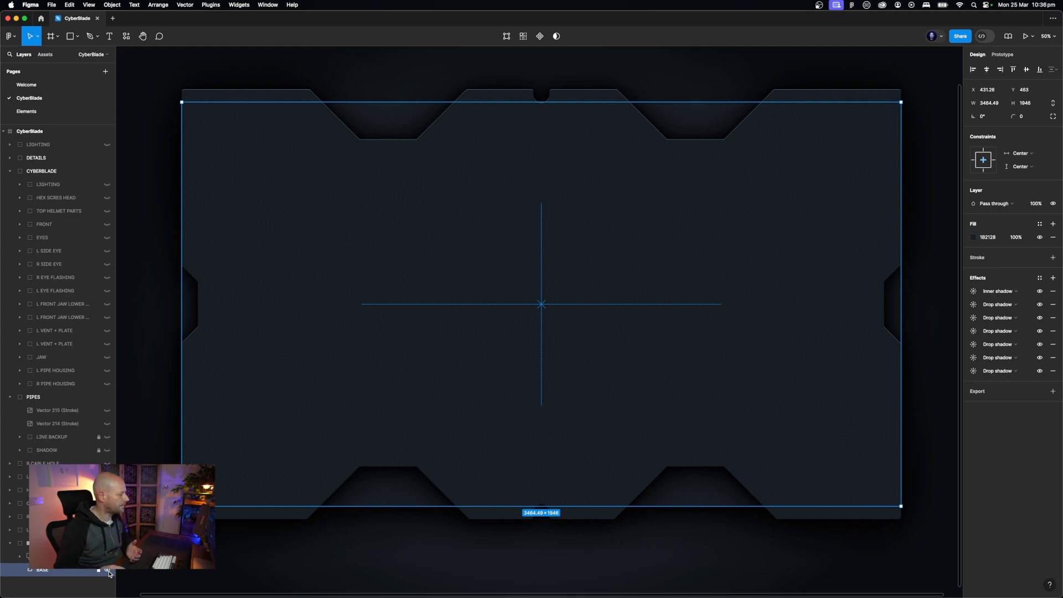
pyautogui.click(11, 547)
pyautogui.press('Escape')
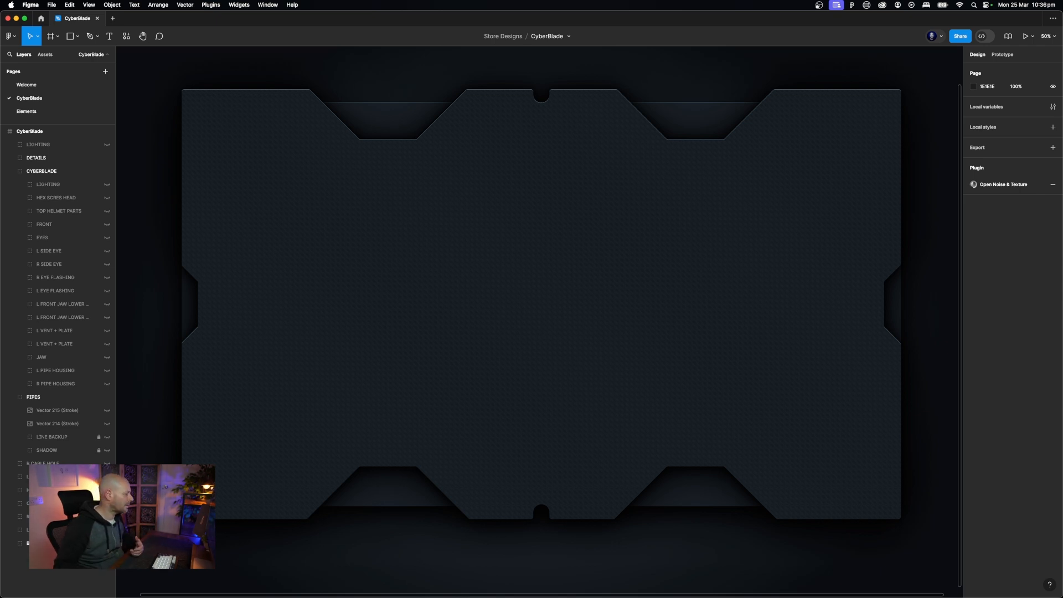
# Make the hidden L END CLAMP group visible and expand its layers
pyautogui.click(56, 530)
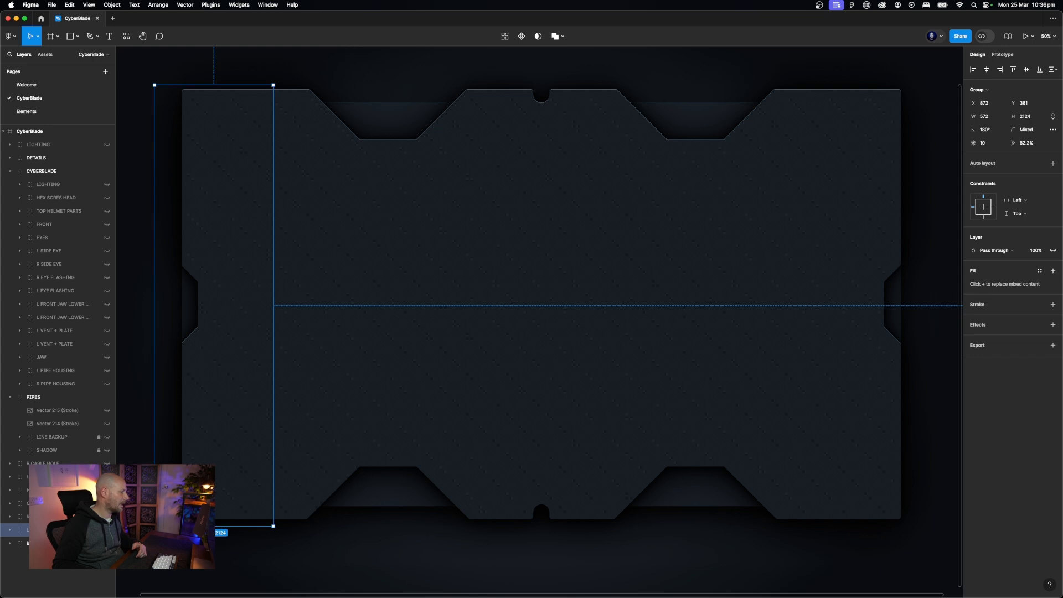
pyautogui.press('super+shift+h')
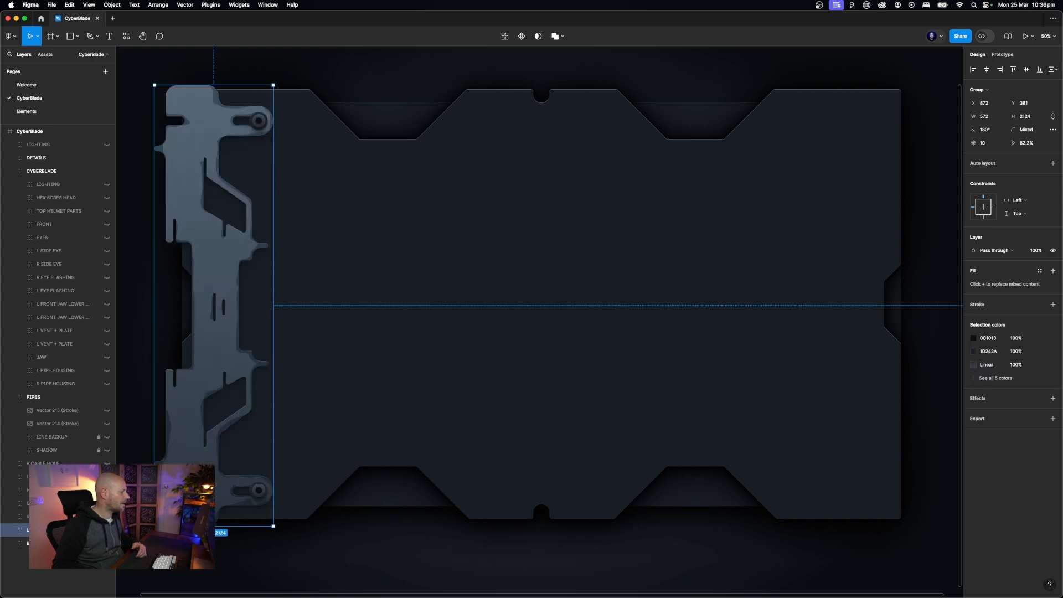
pyautogui.click(9, 531)
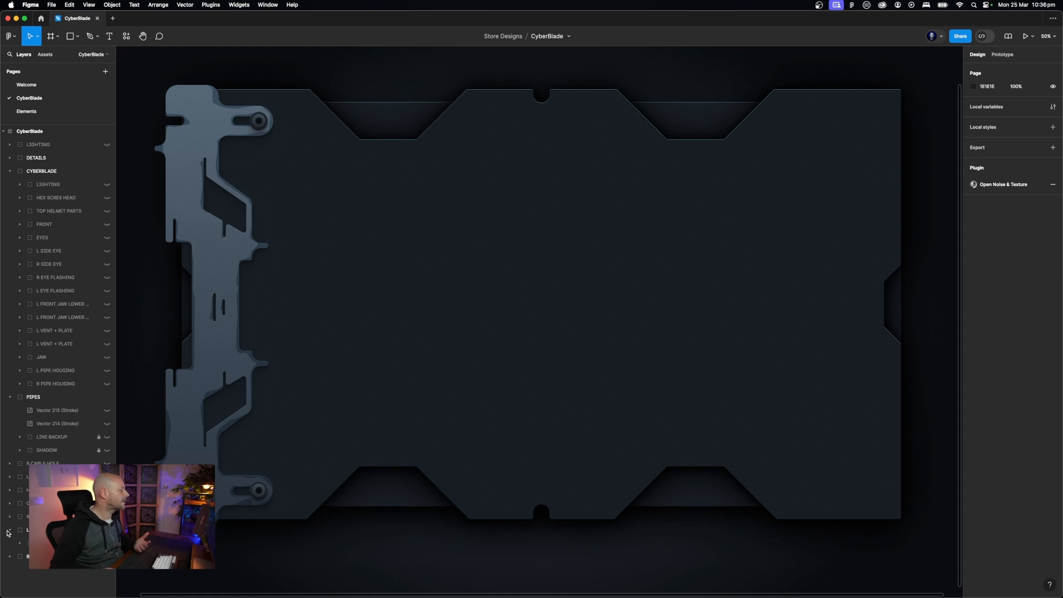
# Expand the group inside L END CLAMP and hide its three layers above PLATE
pyautogui.click(24, 544)
pyautogui.click(20, 543)
pyautogui.scroll(-1, 58, 365)
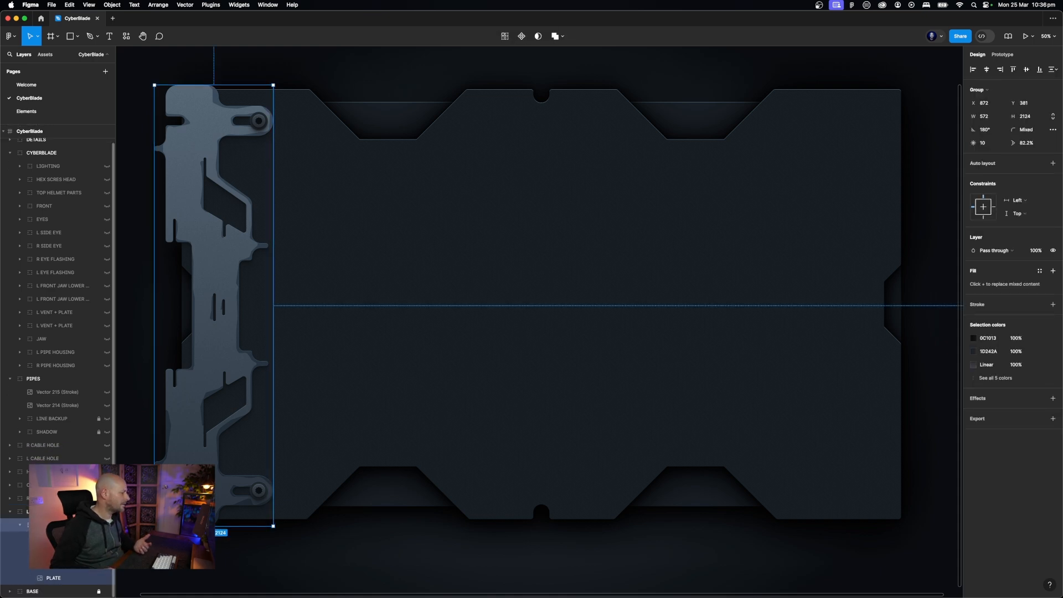
pyautogui.click(105, 538)
pyautogui.click(105, 552)
pyautogui.click(105, 565)
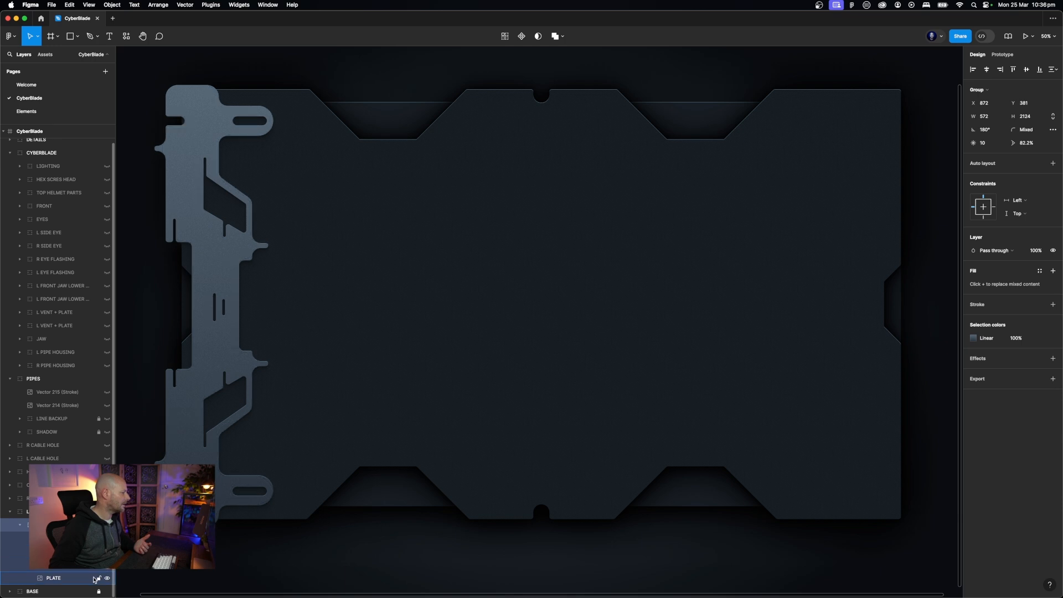
pyautogui.click(190, 573)
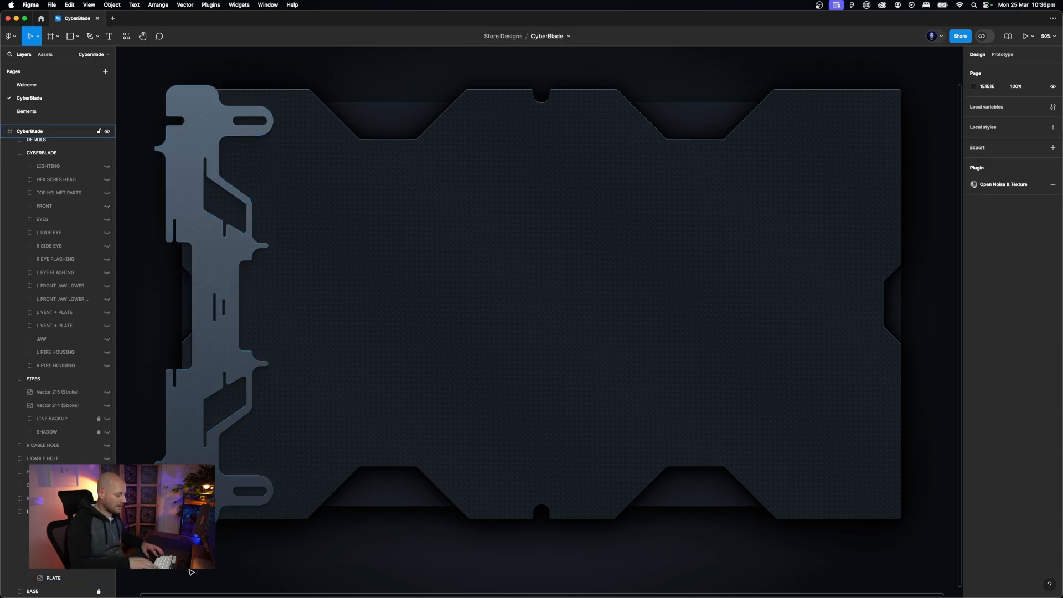
# Outline the clamp PLATE's long vertical body with a closed red pen path about 314 × 2162
pyautogui.hotkey('shift', '0')
pyautogui.moveTo(242, 304); pyautogui.dragTo(672, 527)
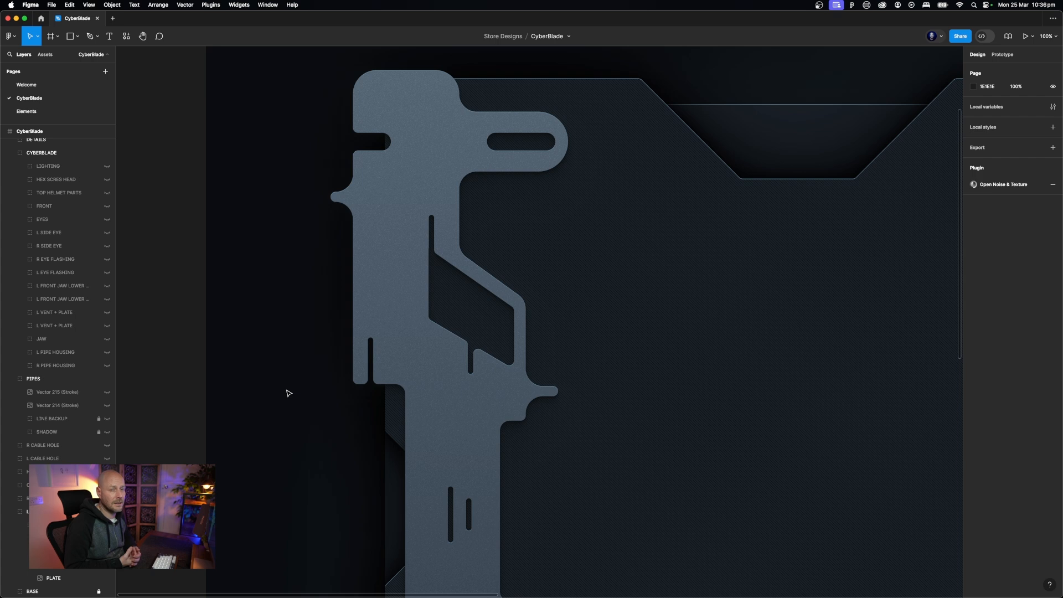
pyautogui.press('-')
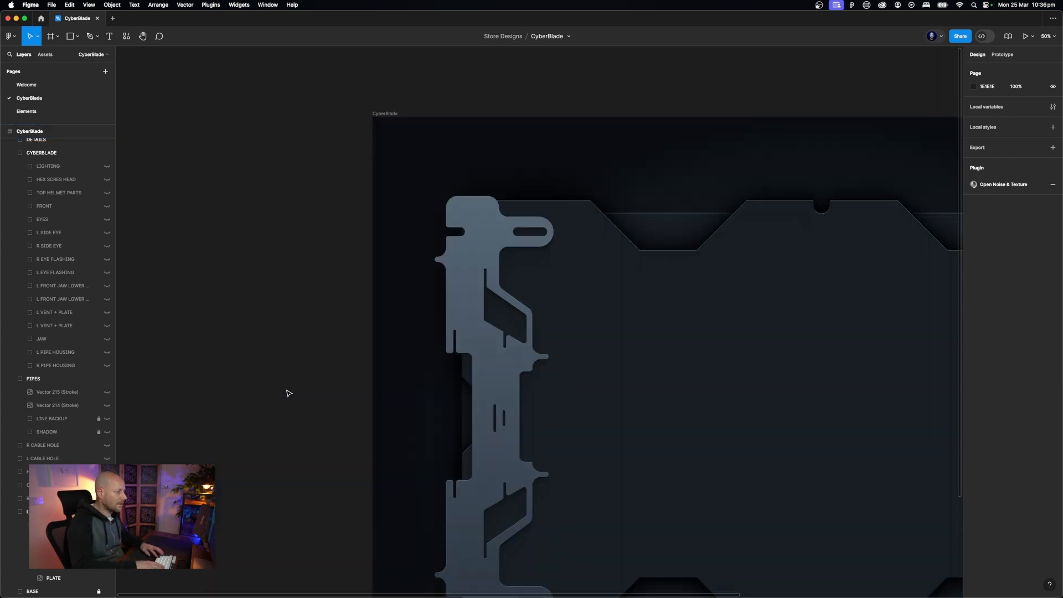
pyautogui.moveTo(596, 342); pyautogui.dragTo(515, 242)
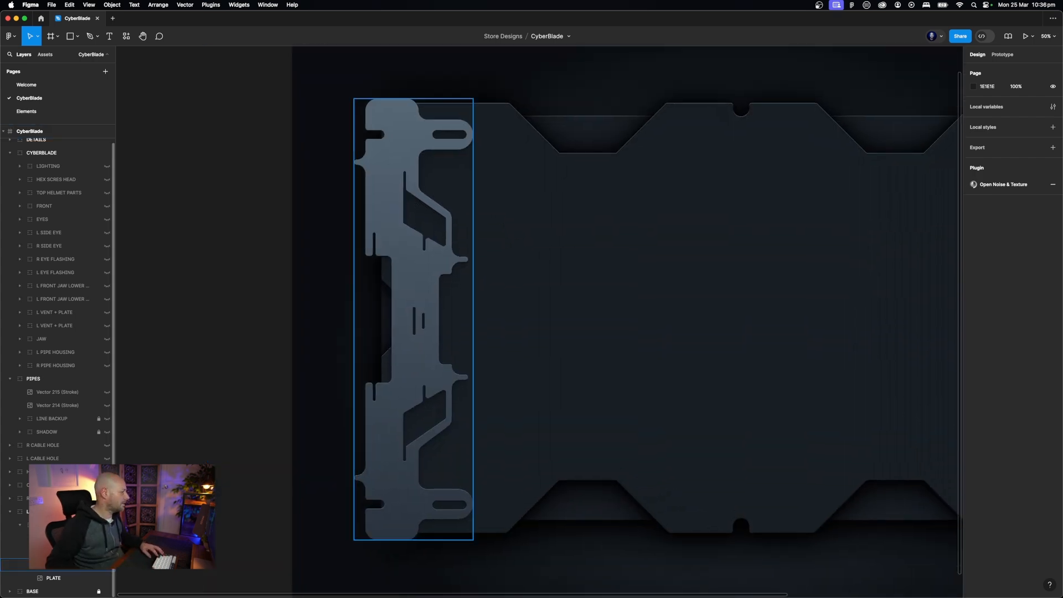
pyautogui.click(56, 578)
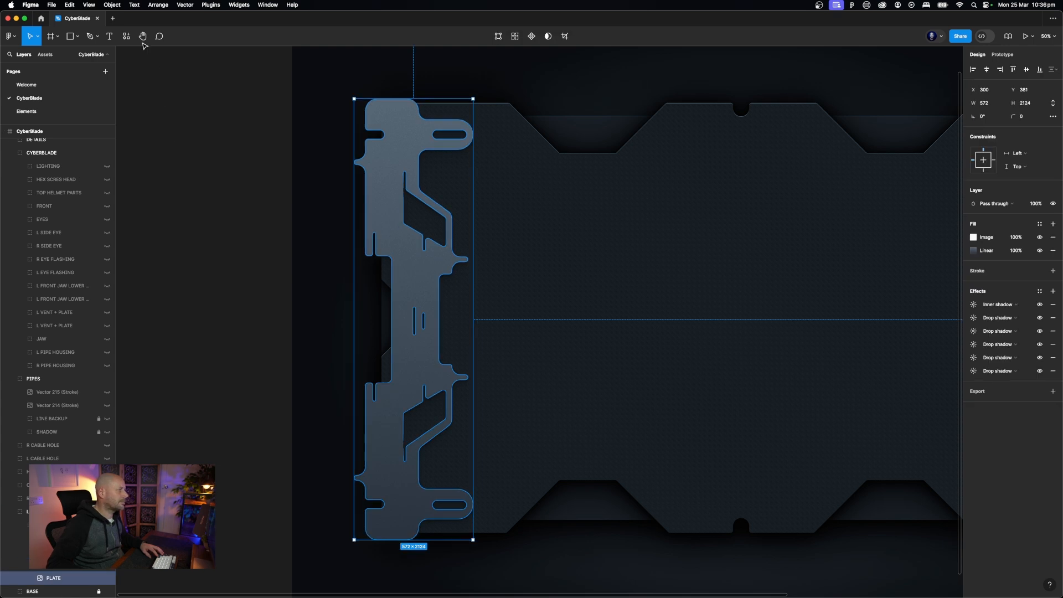
pyautogui.click(97, 37)
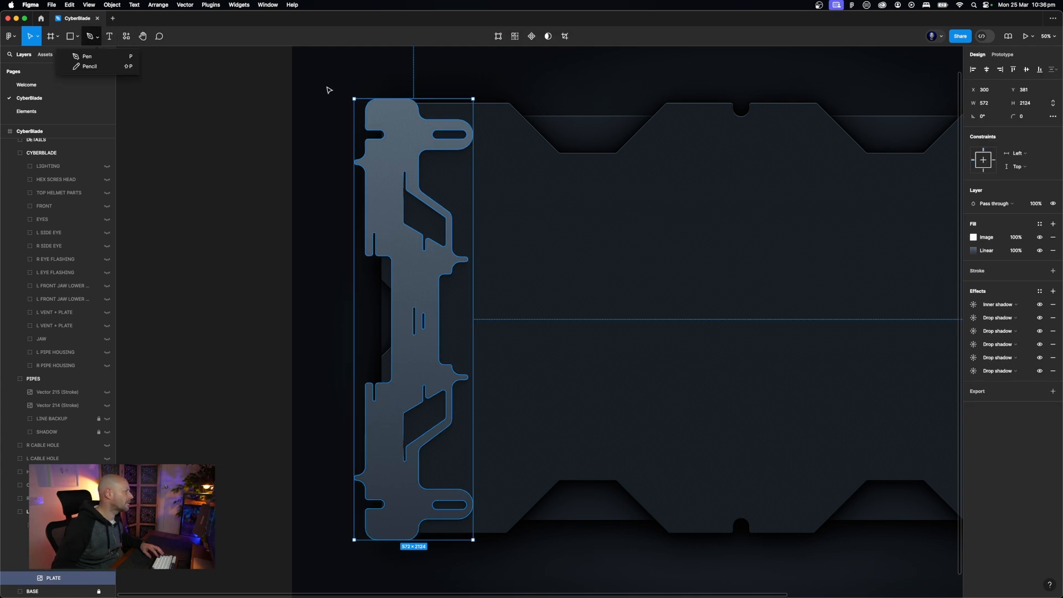
pyautogui.click(114, 58)
pyautogui.click(356, 94)
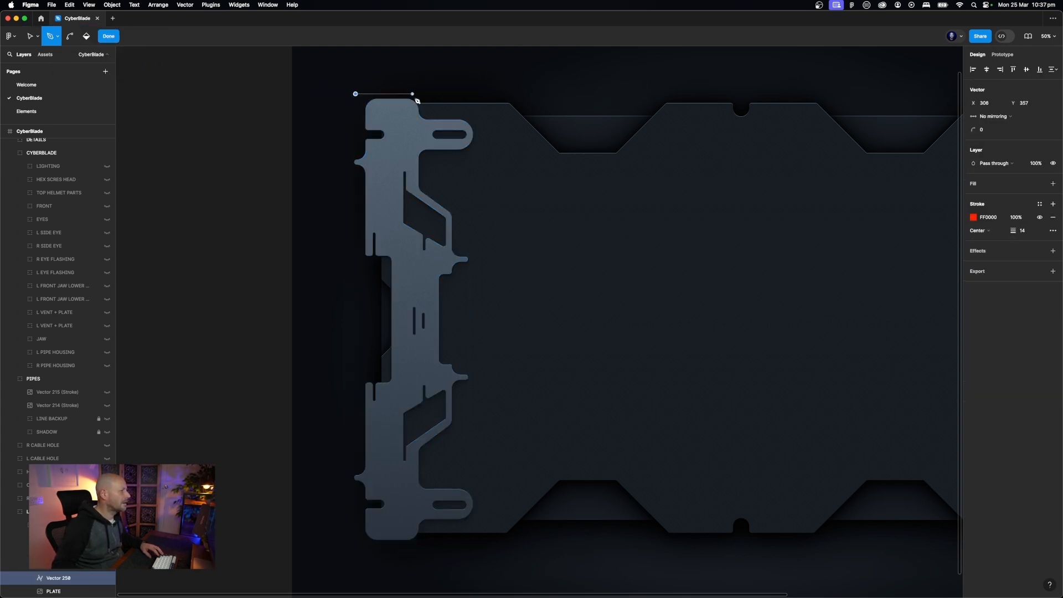
pyautogui.click(421, 94)
pyautogui.click(421, 543)
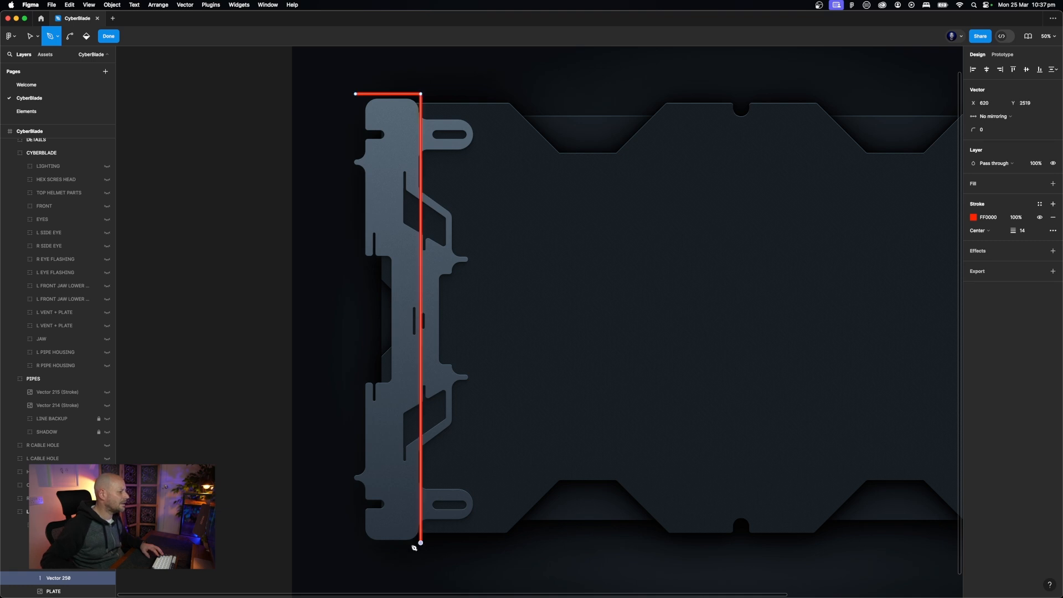
pyautogui.click(360, 543)
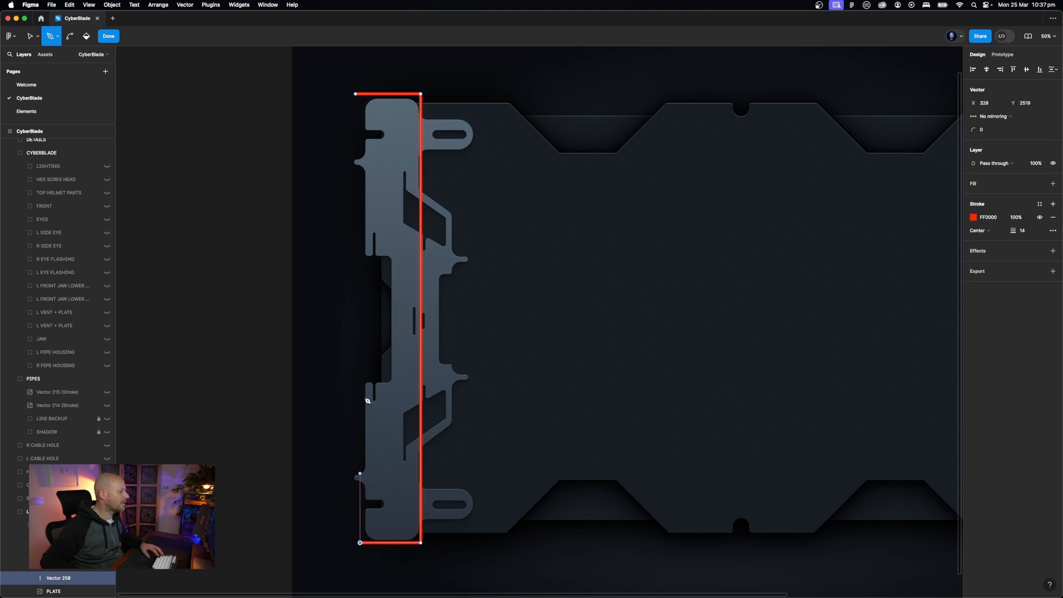
pyautogui.click(357, 94)
pyautogui.press('Return')
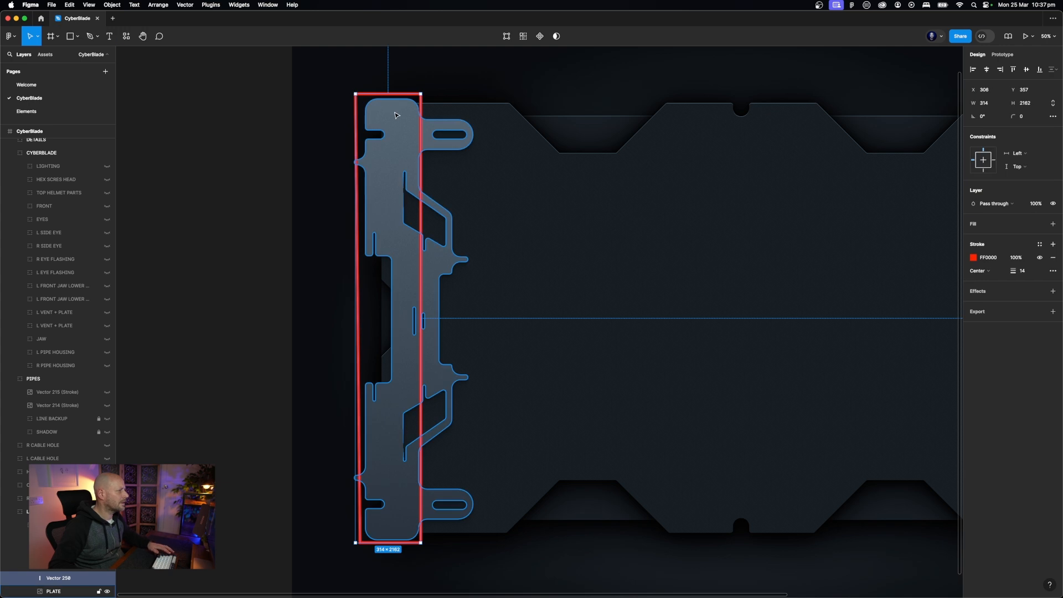
# Outline the plate's upper slotted tab with a closed pen path about 318 × 164
pyautogui.click(92, 38)
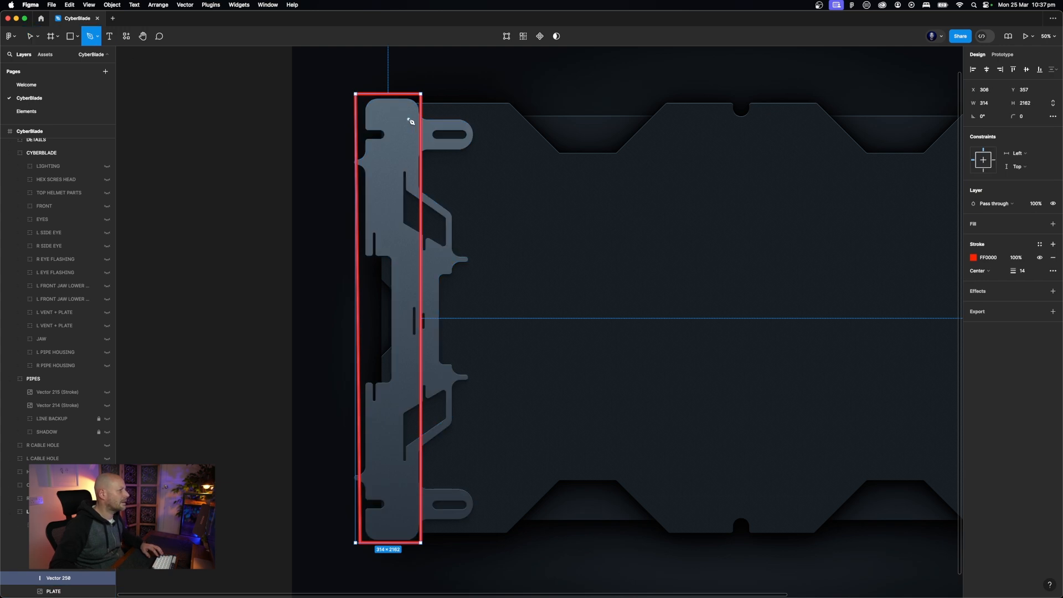
pyautogui.click(409, 118)
pyautogui.click(471, 118)
pyautogui.click(470, 152)
pyautogui.click(404, 152)
pyautogui.click(409, 120)
pyautogui.press('Return')
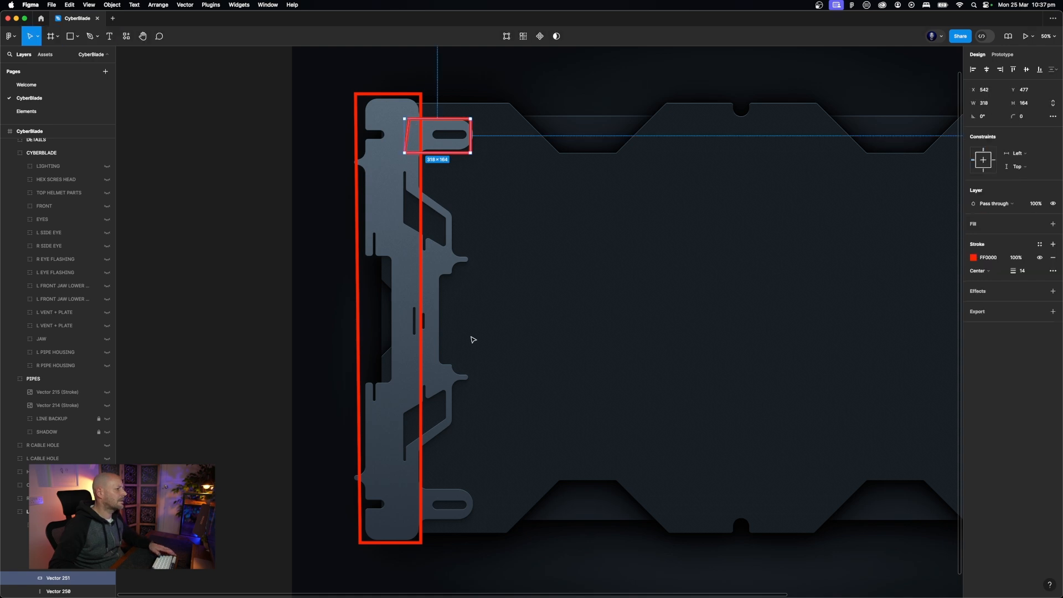
# Outline the plate's lower slotted tab with a closed pen path about 305 × 140
pyautogui.press('p')
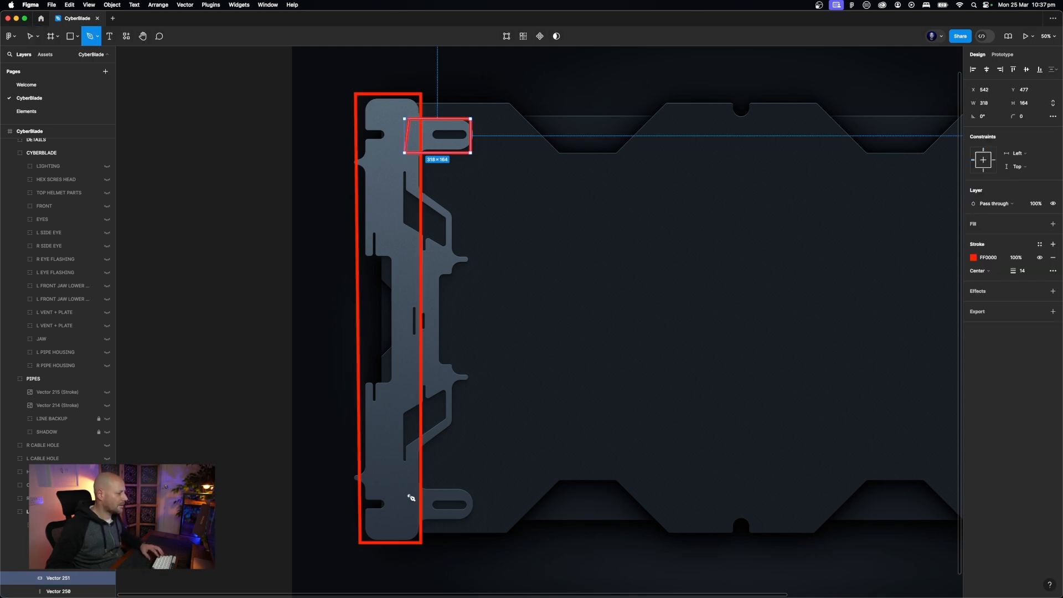
pyautogui.click(409, 489)
pyautogui.click(472, 488)
pyautogui.click(471, 518)
pyautogui.click(409, 518)
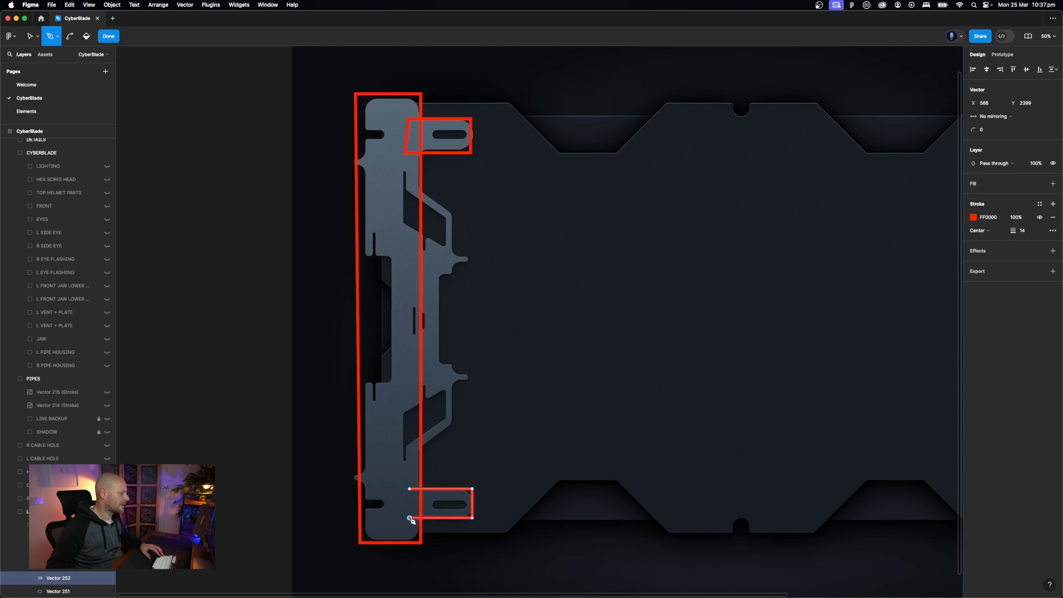
pyautogui.click(410, 489)
pyautogui.press('Return')
# Outline the plate's angled middle bracket section with a closed four-sided pen path about 238 × 1382
pyautogui.press('super+backslash')
pyautogui.click(413, 462)
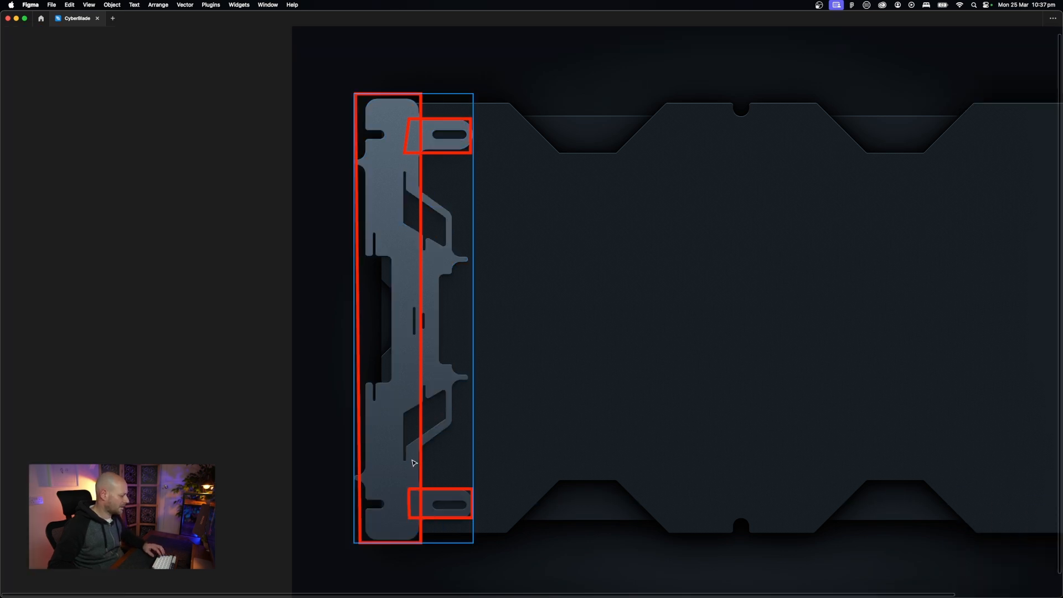
pyautogui.press('super+backslash')
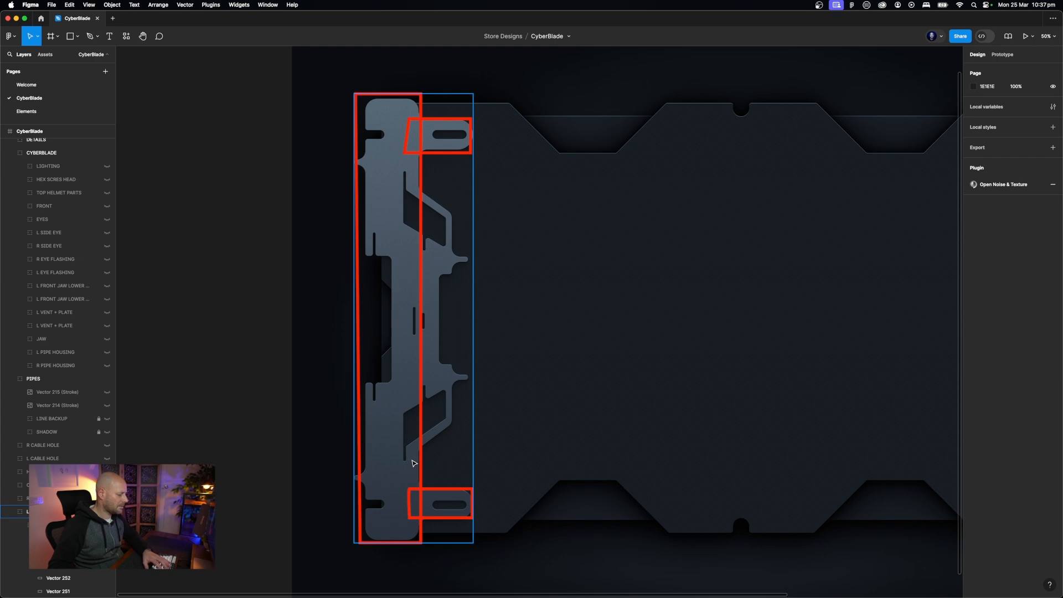
pyautogui.press('p')
pyautogui.click(409, 459)
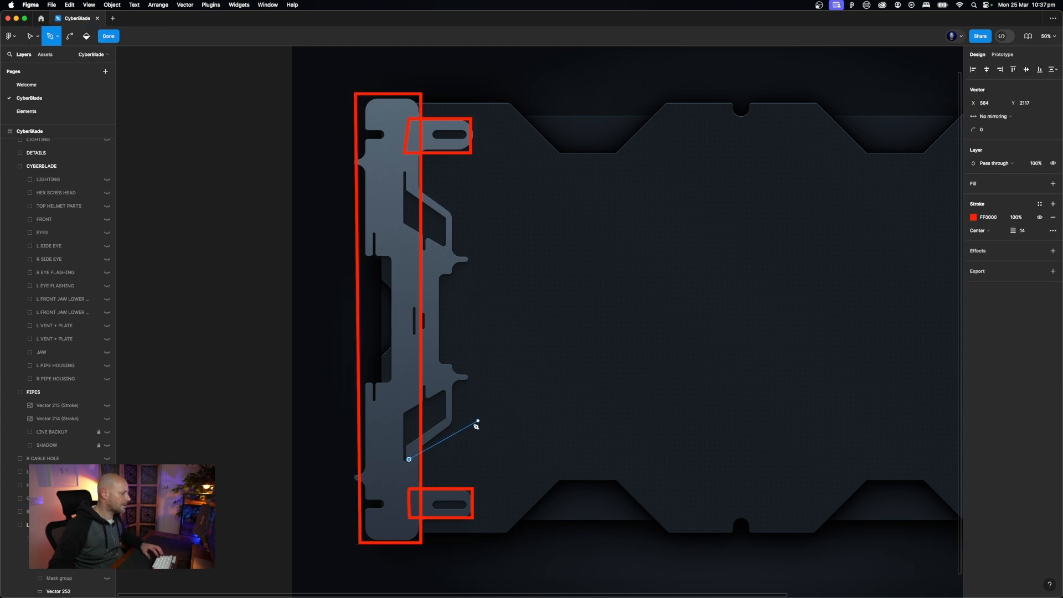
pyautogui.click(457, 425)
pyautogui.click(457, 210)
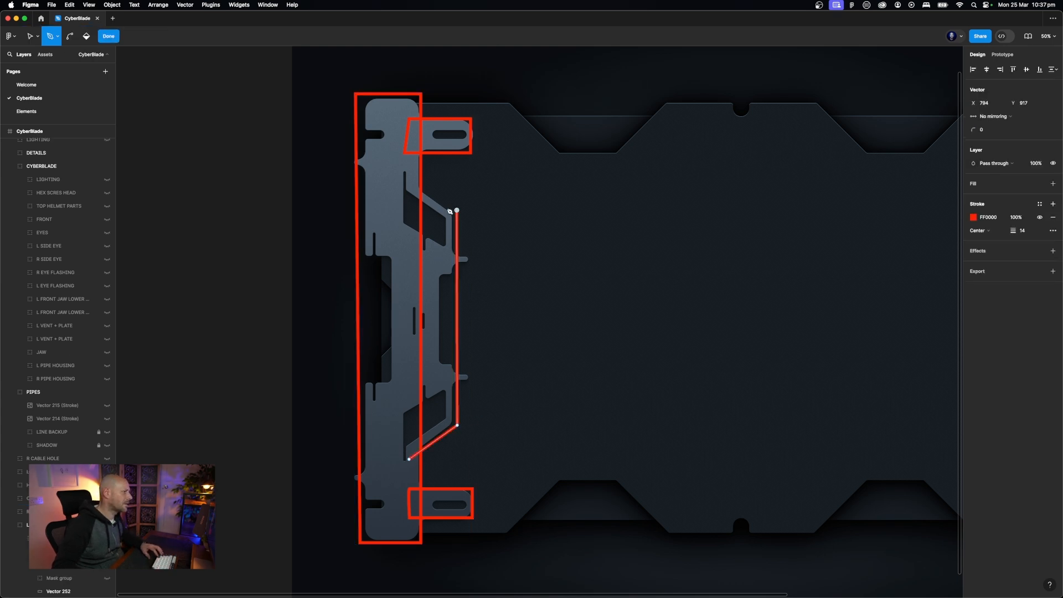
pyautogui.click(408, 172)
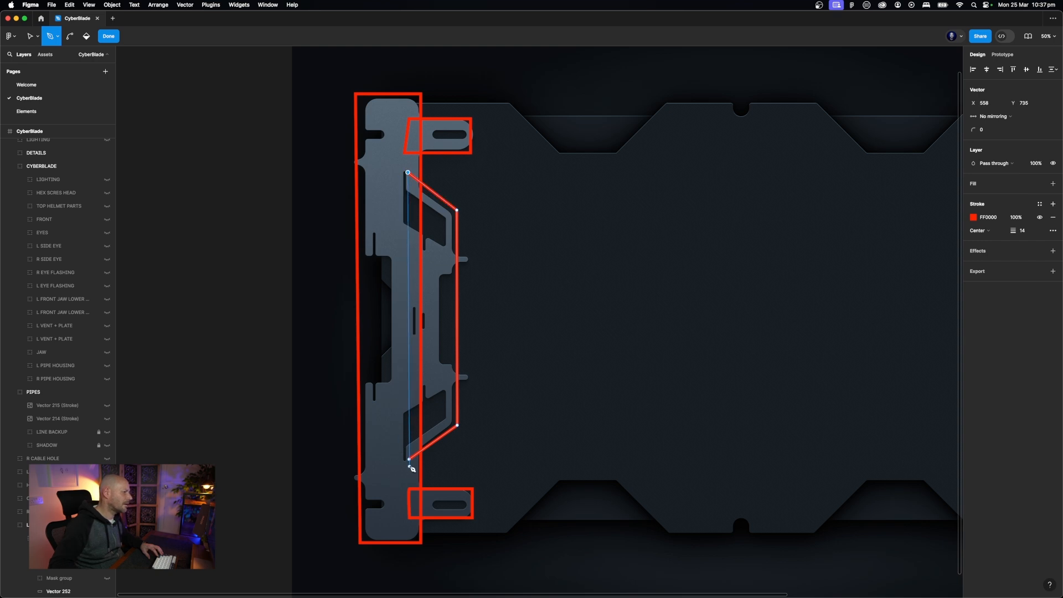
pyautogui.click(409, 459)
pyautogui.press('Escape')
pyautogui.press('Escape')
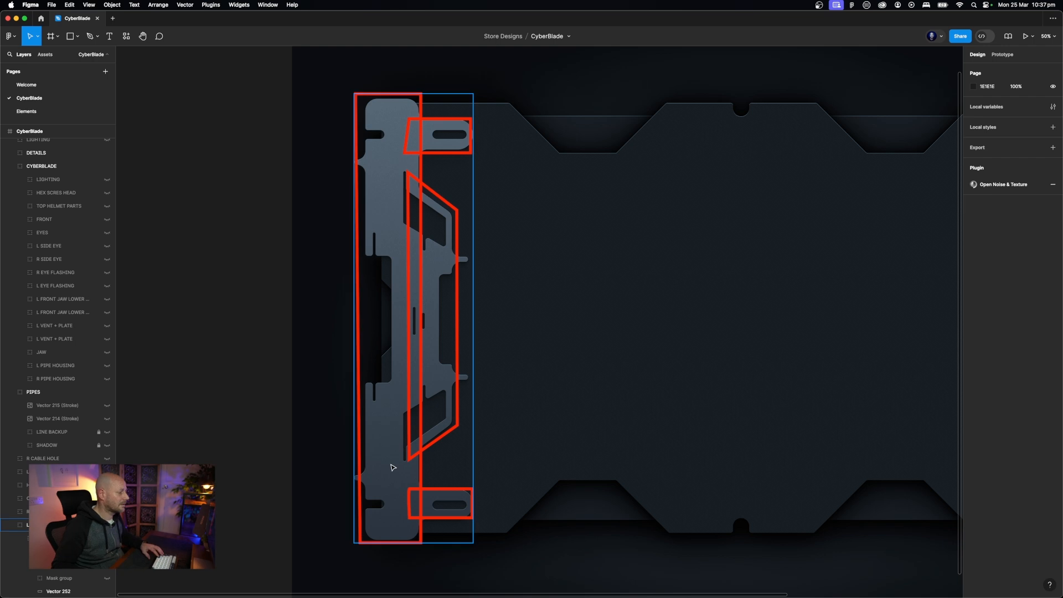
# Delete all four red outline paths from the clamp plate
pyautogui.click(413, 450)
pyautogui.keyDown('shift'); pyautogui.click(453, 489); pyautogui.keyUp('shift')
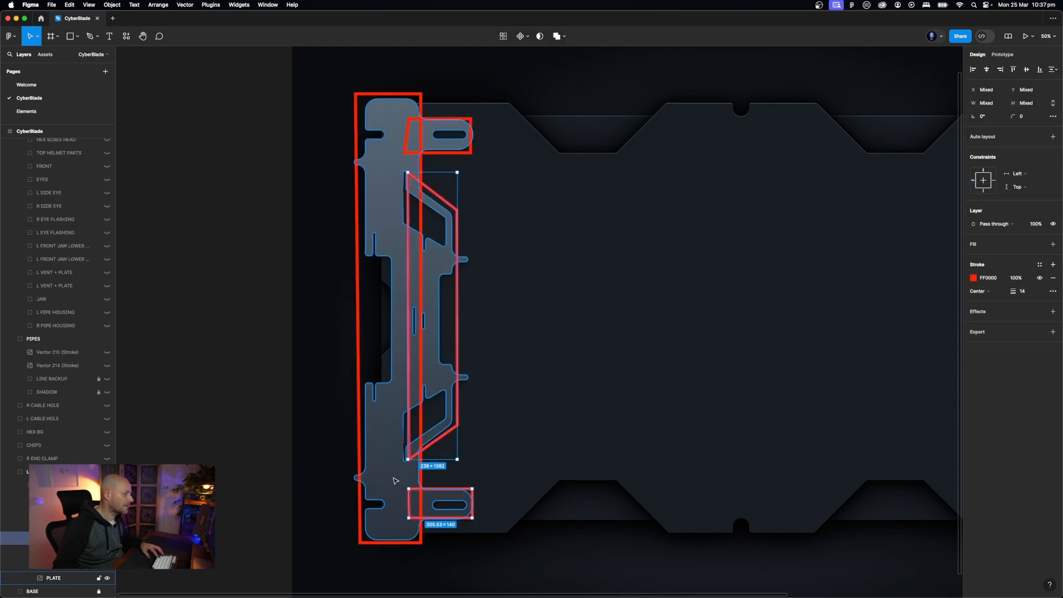
pyautogui.keyDown('shift'); pyautogui.click(357, 453); pyautogui.keyUp('shift')
pyautogui.press('Delete')
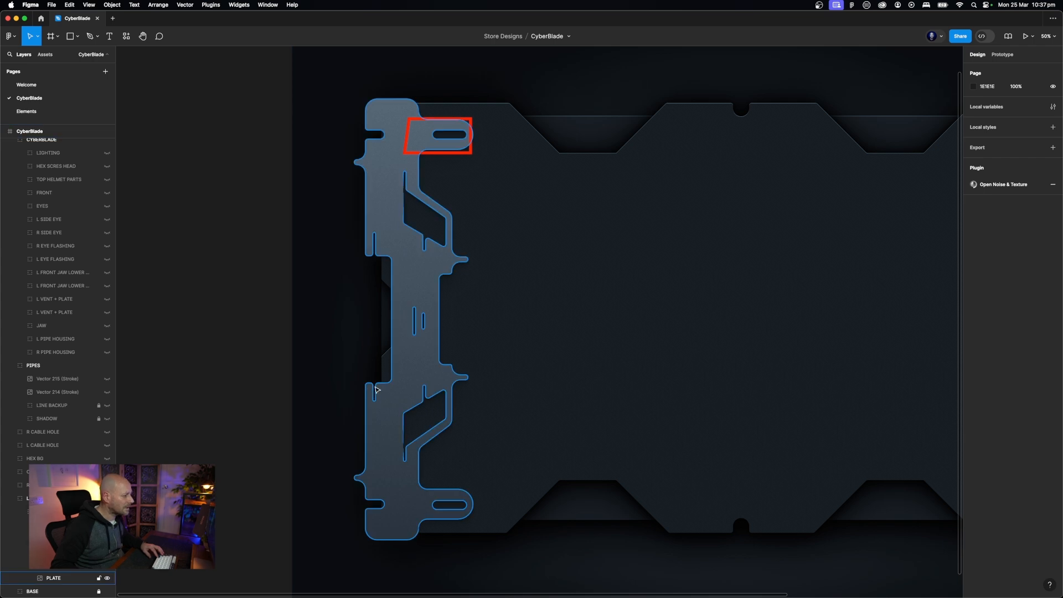
pyautogui.hotkey('shift', '0')
pyautogui.scroll(6, 376, 399)
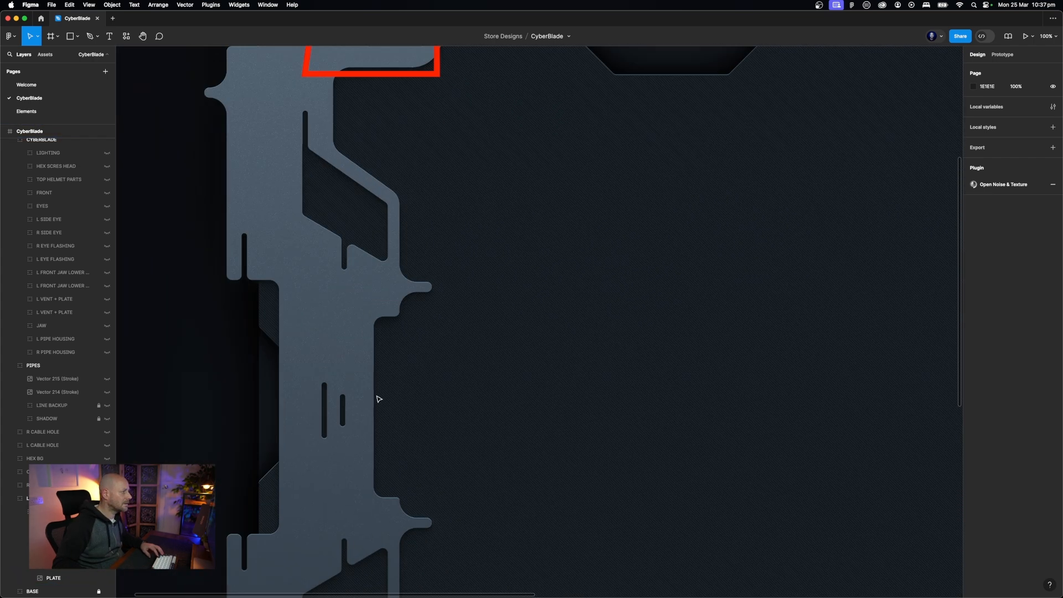
pyautogui.hscroll(-3, 377, 399)
pyautogui.click(459, 168)
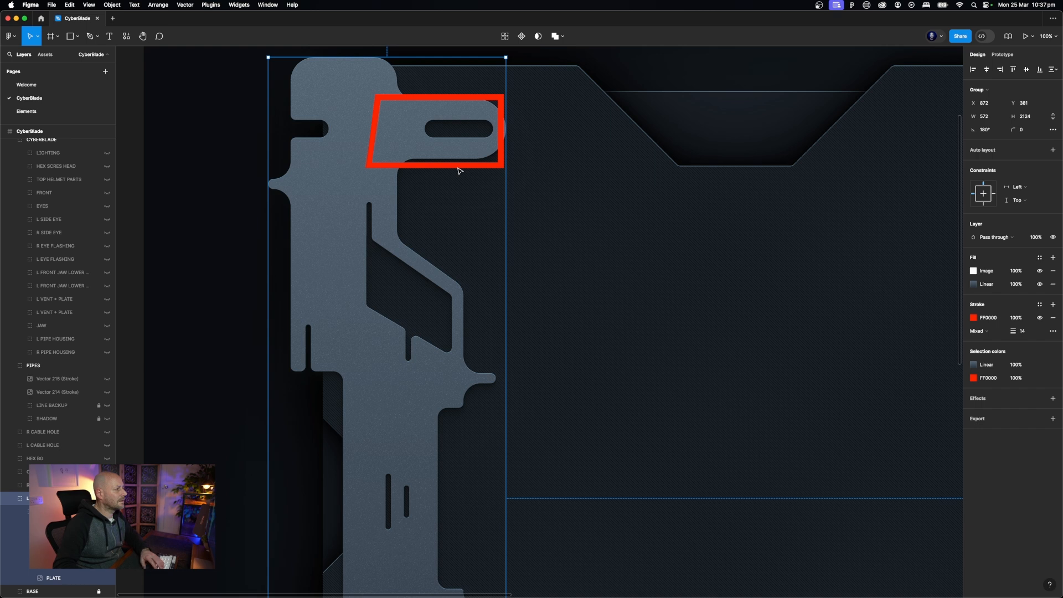
pyautogui.doubleClick(460, 166)
pyautogui.press('BackSpace')
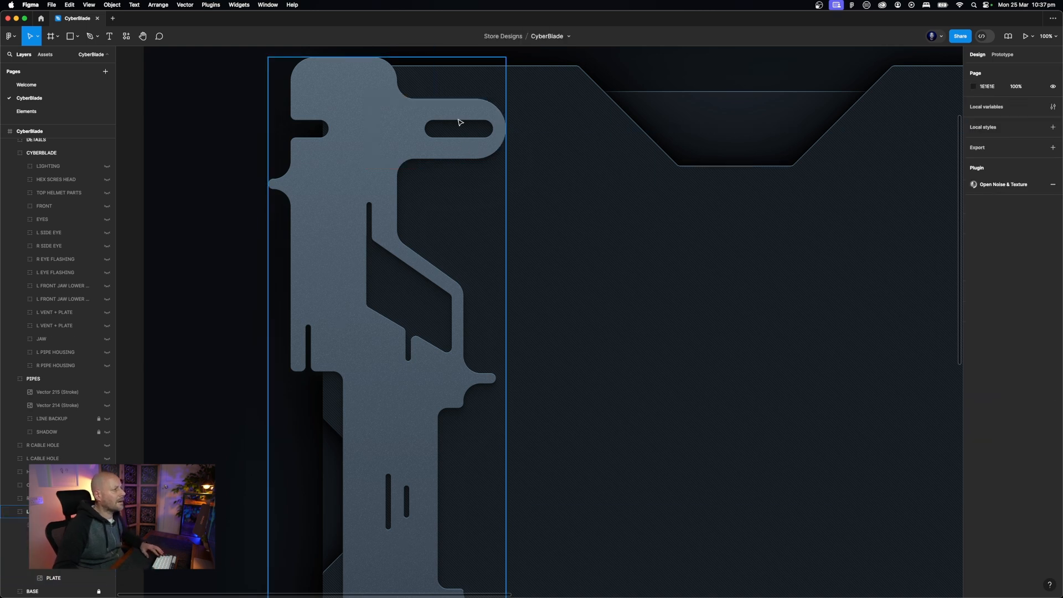
# Make the hidden Mask group directly above PLATE visible
pyautogui.click(459, 126)
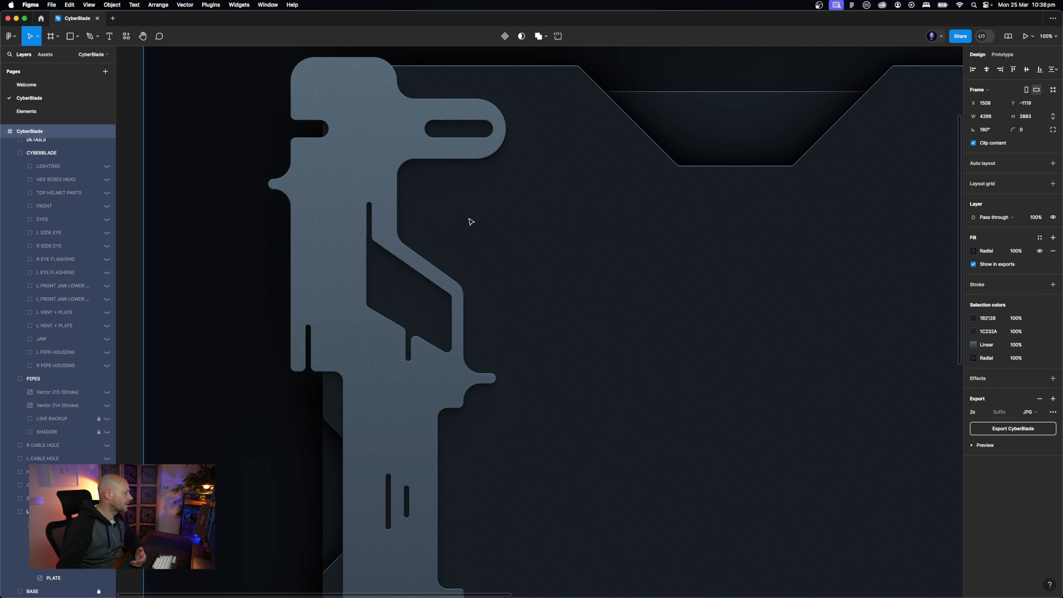
pyautogui.press('Escape')
pyautogui.scroll(-3, 225, 408)
pyautogui.scroll(-2, 225, 407)
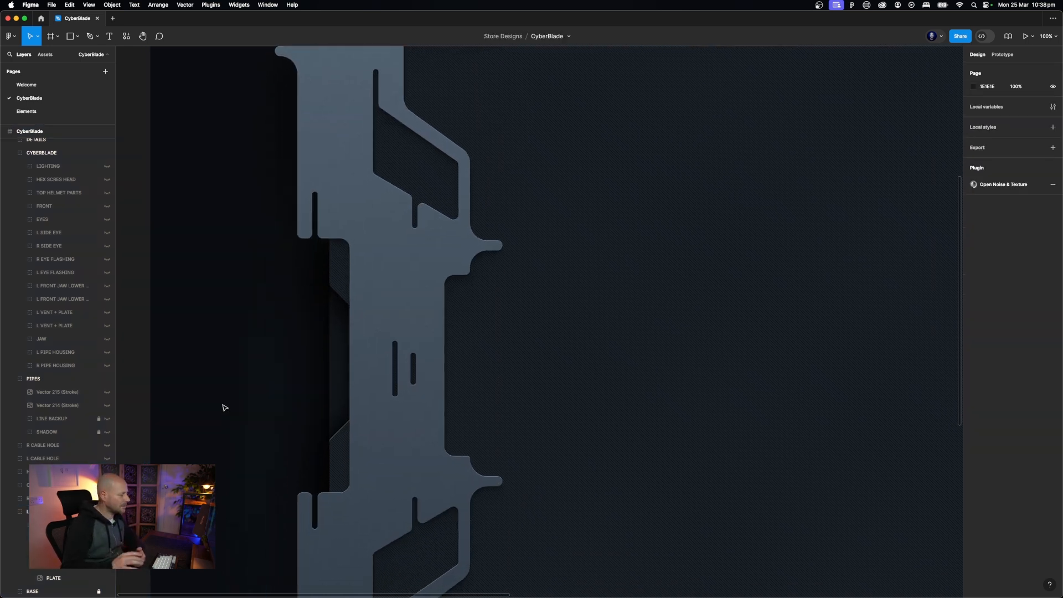
pyautogui.click(61, 566)
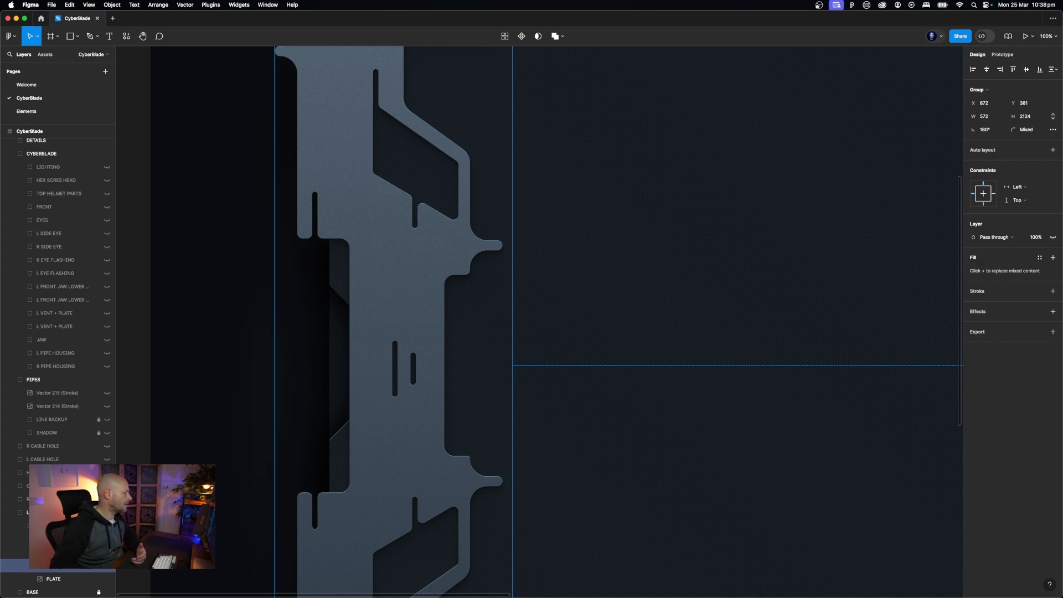
pyautogui.click(108, 567)
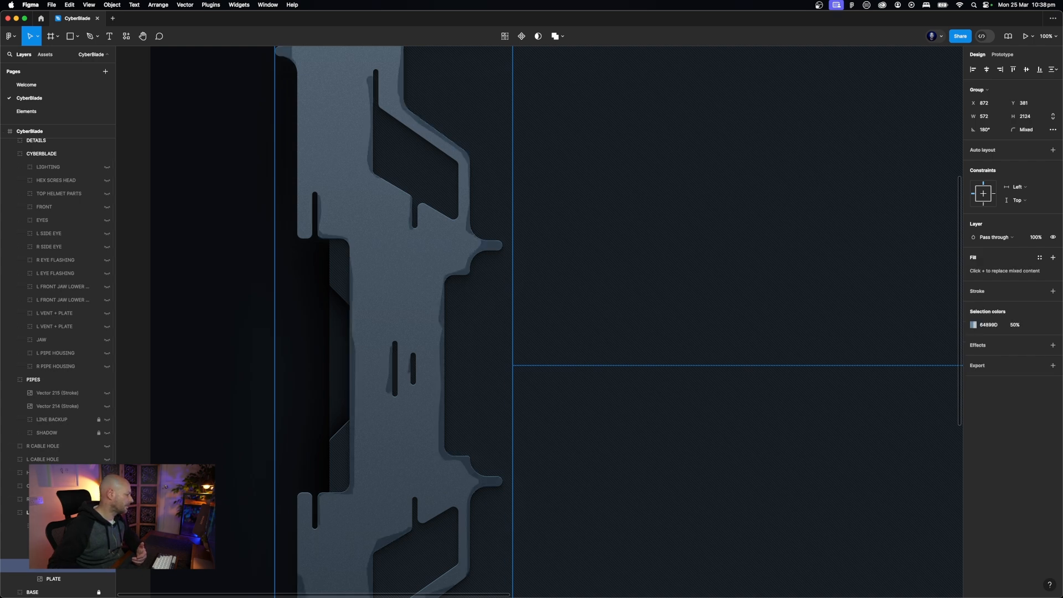
# Examine the edge shading along the clamp plate and the masked Vector 224 shape that forms it
pyautogui.scroll(-4, 215, 418)
pyautogui.click(216, 417)
pyautogui.scroll(-1, 216, 418)
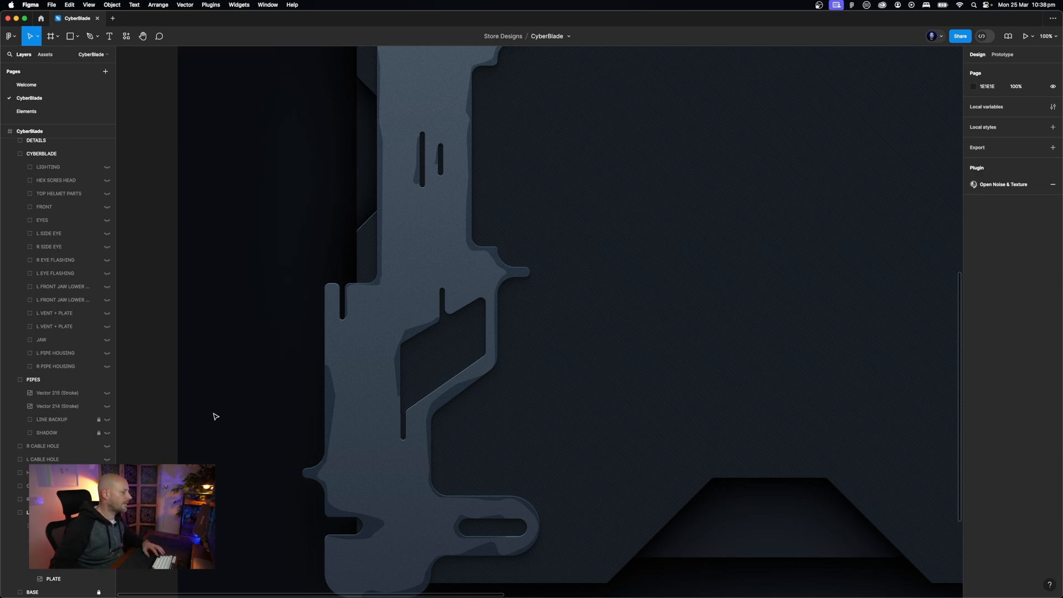
pyautogui.click(334, 403)
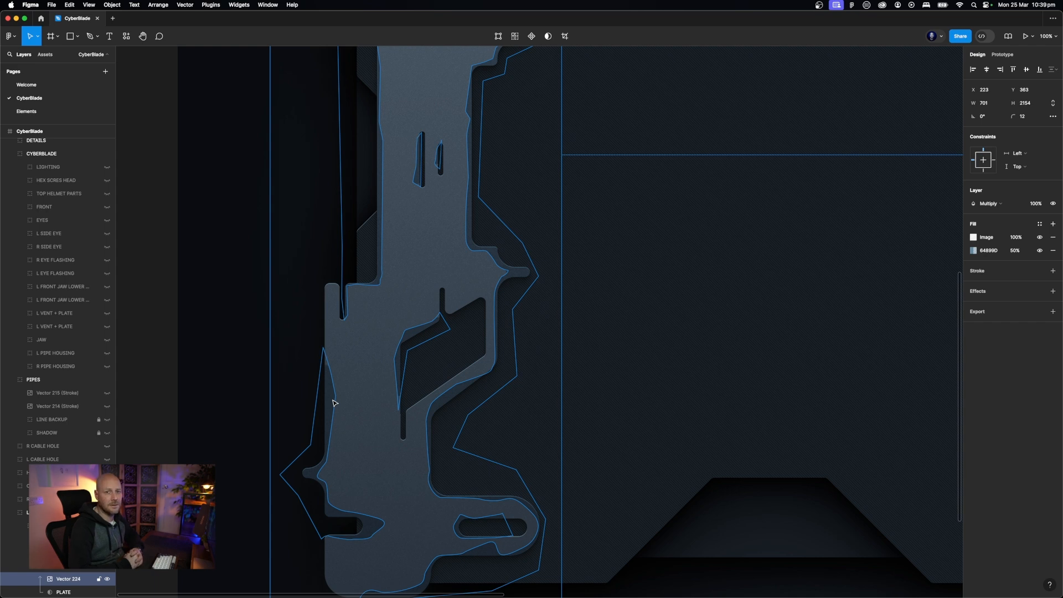
pyautogui.scroll(7, 335, 403)
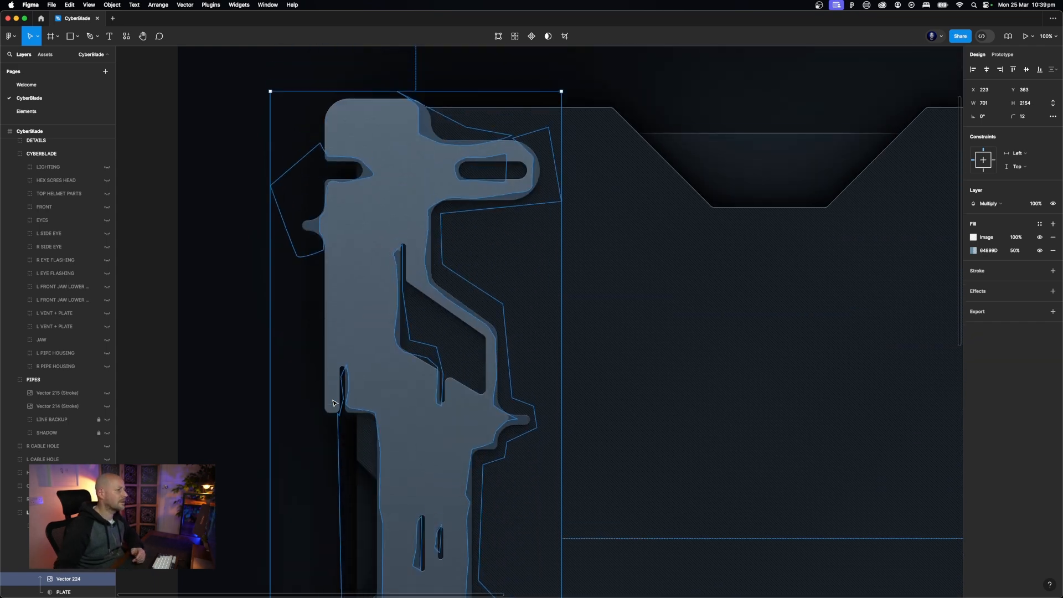
pyautogui.click(221, 433)
pyautogui.scroll(4, 220, 432)
pyautogui.scroll(10, 219, 431)
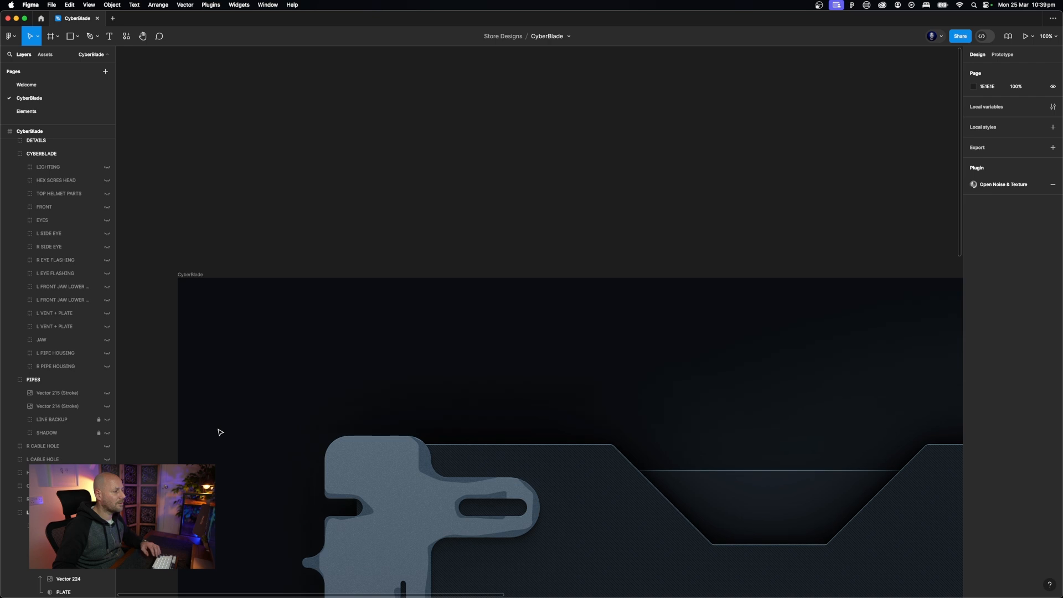
# Draw a square about 407 × 407 on the empty canvas above the CyberBlade frame
pyautogui.click(77, 36)
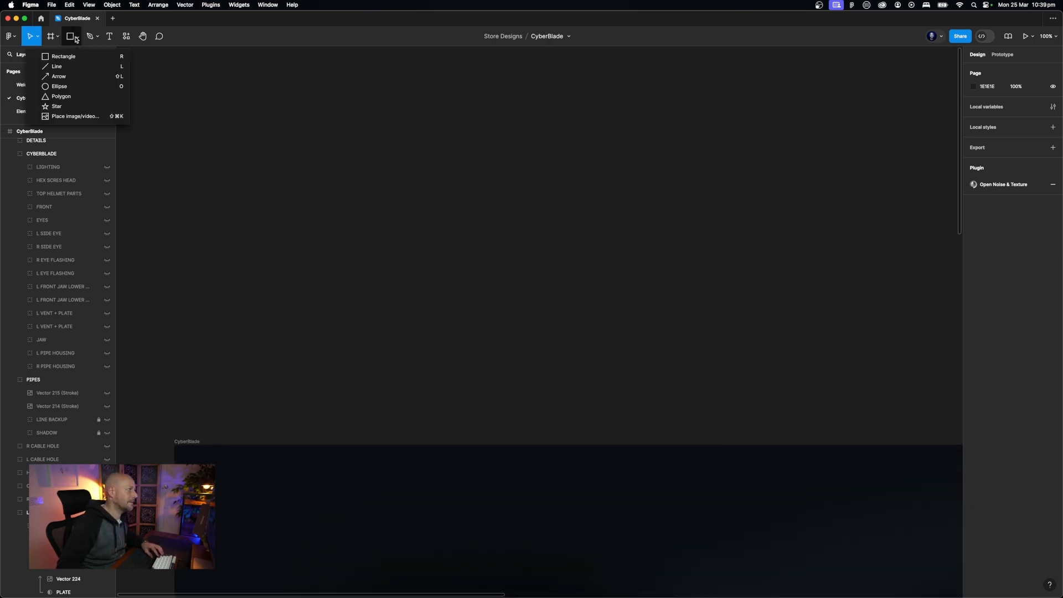
pyautogui.click(47, 55)
pyautogui.moveTo(385, 176); pyautogui.dragTo(499, 346)
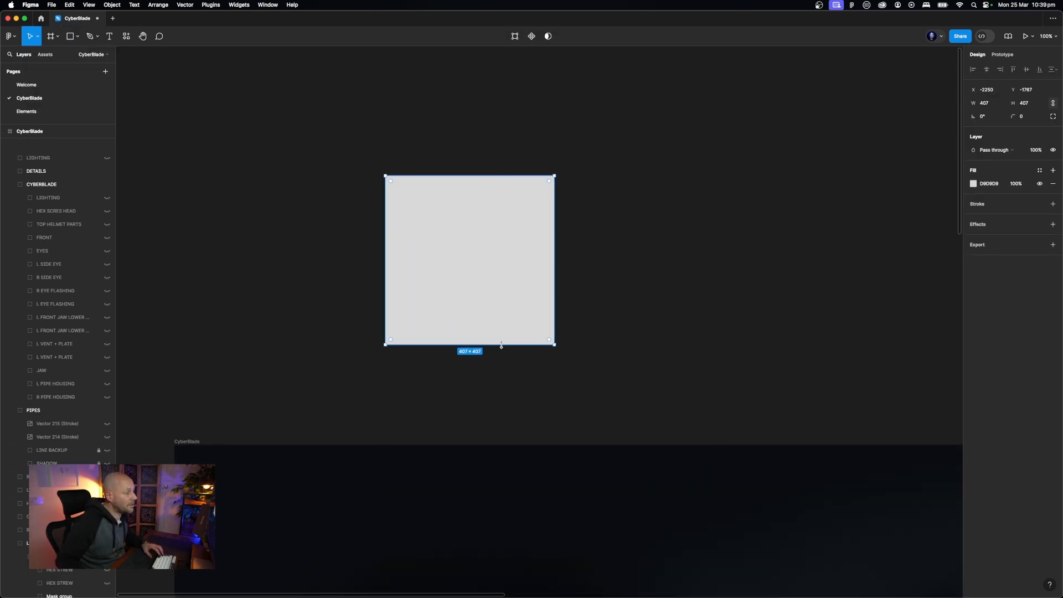
# Fill the square with the dark blue-grey from the document colours
pyautogui.click(974, 183)
pyautogui.moveTo(916, 240); pyautogui.dragTo(889, 270)
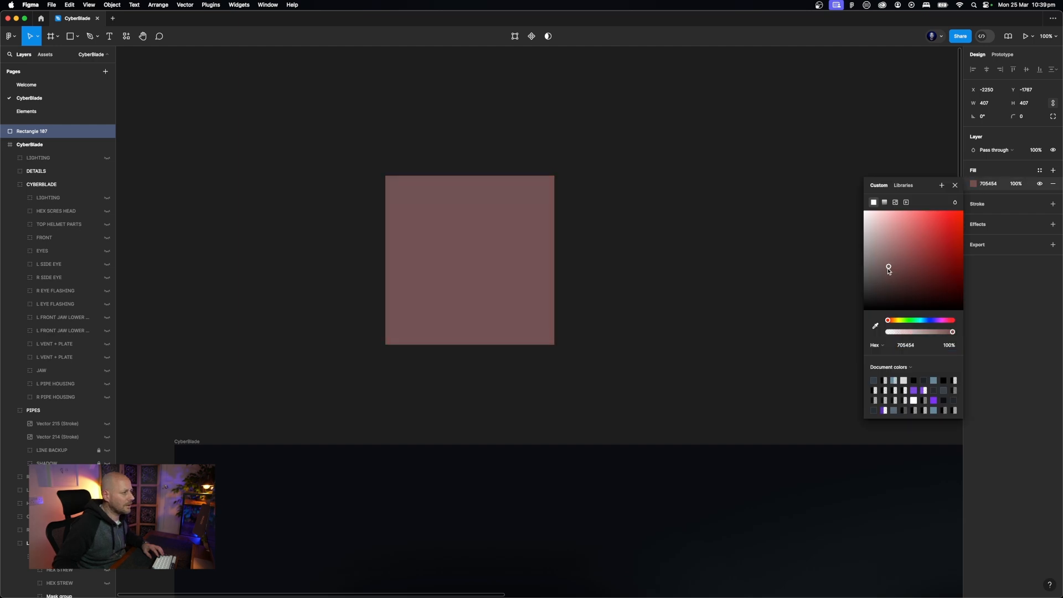
pyautogui.click(921, 321)
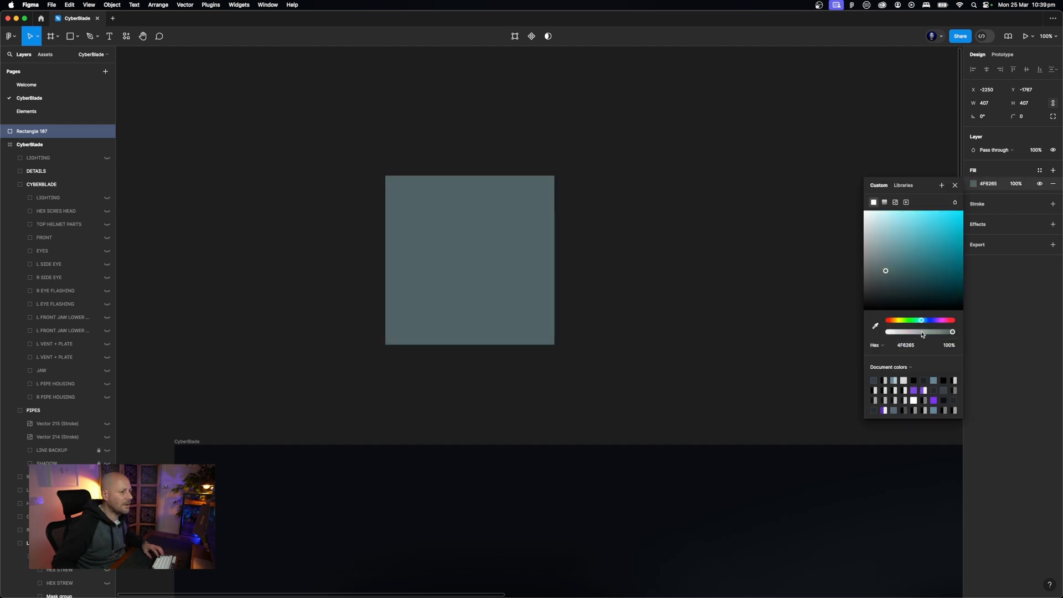
pyautogui.click(875, 381)
pyautogui.click(674, 336)
# Duplicate the dark blue-grey square in place
pyautogui.press('super+equal')
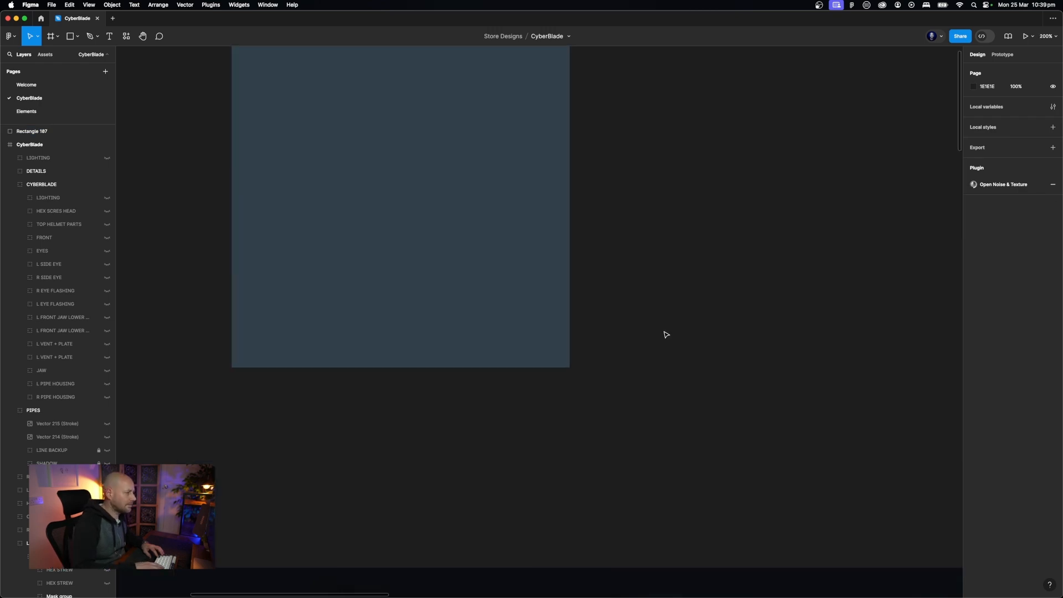
pyautogui.scroll(3, 658, 342)
pyautogui.click(637, 340)
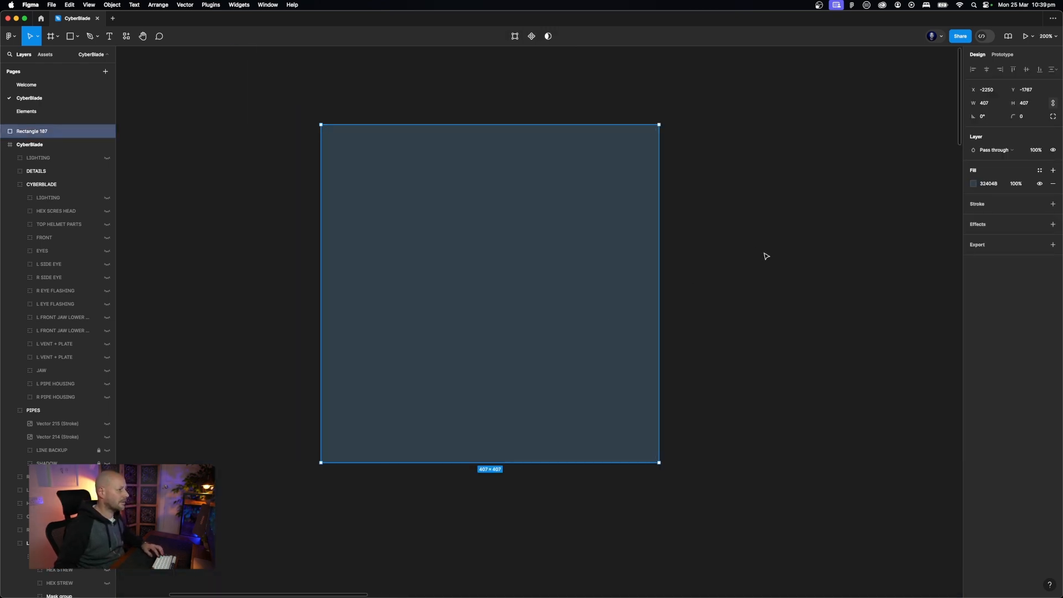
pyautogui.press('super+d')
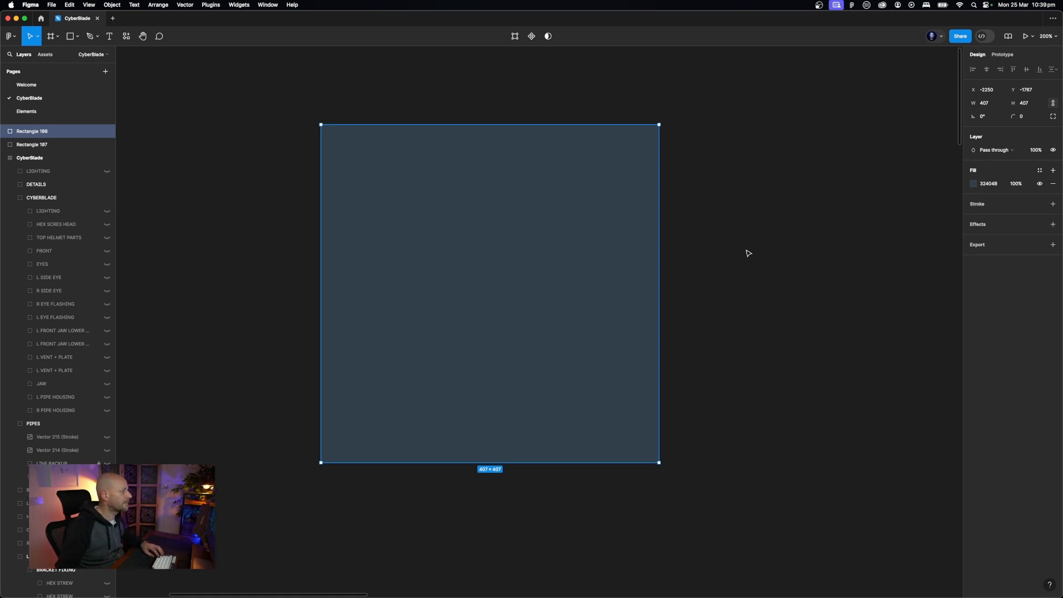
# Pen a closed jagged path about 343 × 423.5 that runs along the square's right and lower edges and closes outside them
pyautogui.click(91, 39)
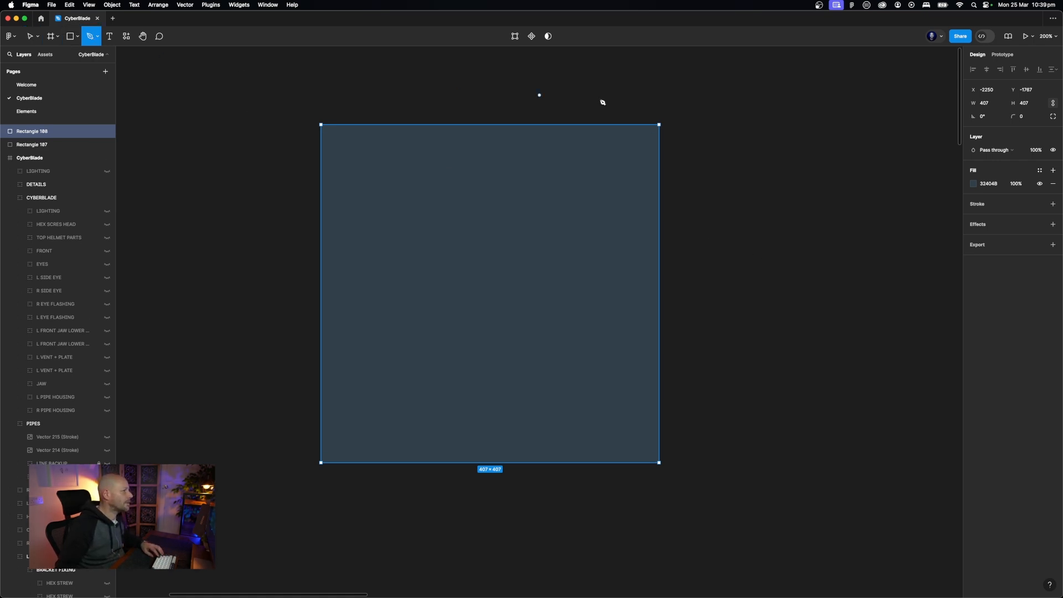
pyautogui.click(663, 118)
pyautogui.click(650, 137)
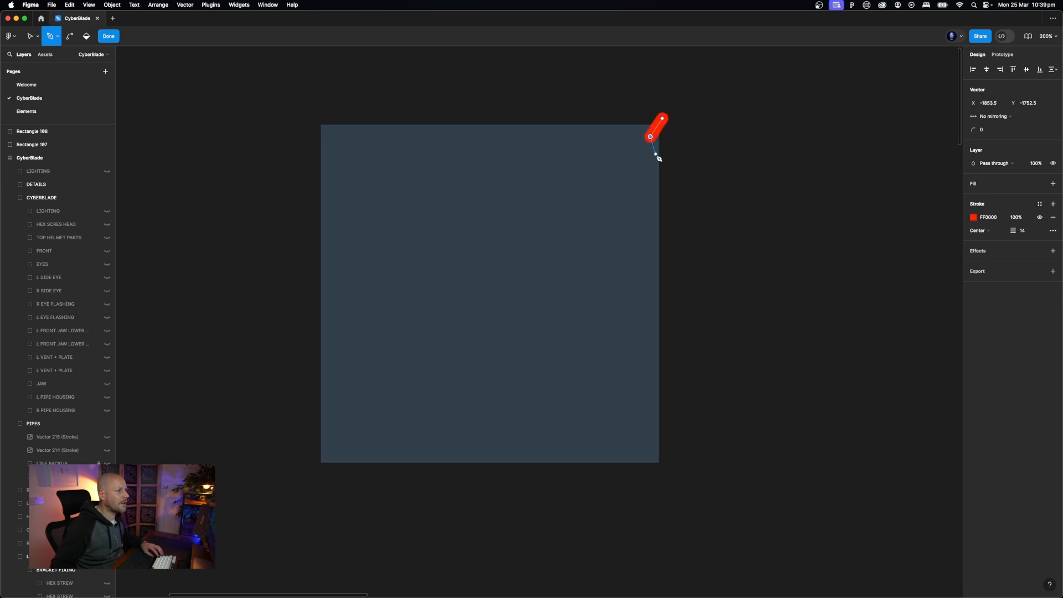
pyautogui.click(658, 179)
pyautogui.click(644, 195)
pyautogui.click(640, 220)
pyautogui.click(643, 242)
pyautogui.click(649, 265)
pyautogui.click(640, 302)
pyautogui.click(642, 332)
pyautogui.click(643, 352)
pyautogui.click(644, 385)
pyautogui.click(636, 433)
pyautogui.click(610, 446)
pyautogui.click(569, 450)
pyautogui.click(542, 447)
pyautogui.moveTo(512, 442); pyautogui.dragTo(519, 442)
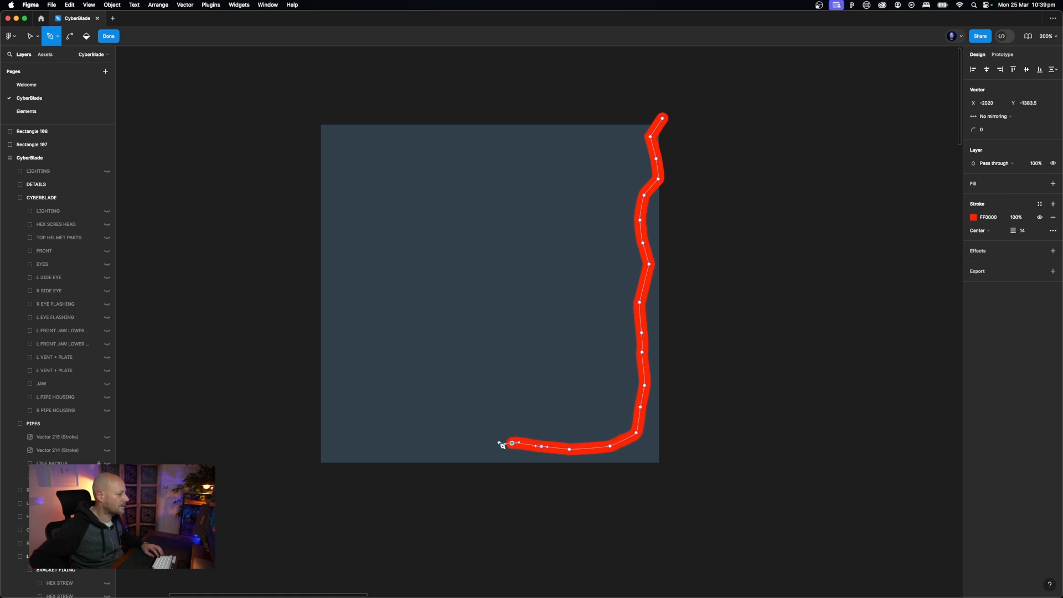
pyautogui.click(472, 456)
pyautogui.click(413, 457)
pyautogui.click(400, 463)
pyautogui.click(387, 469)
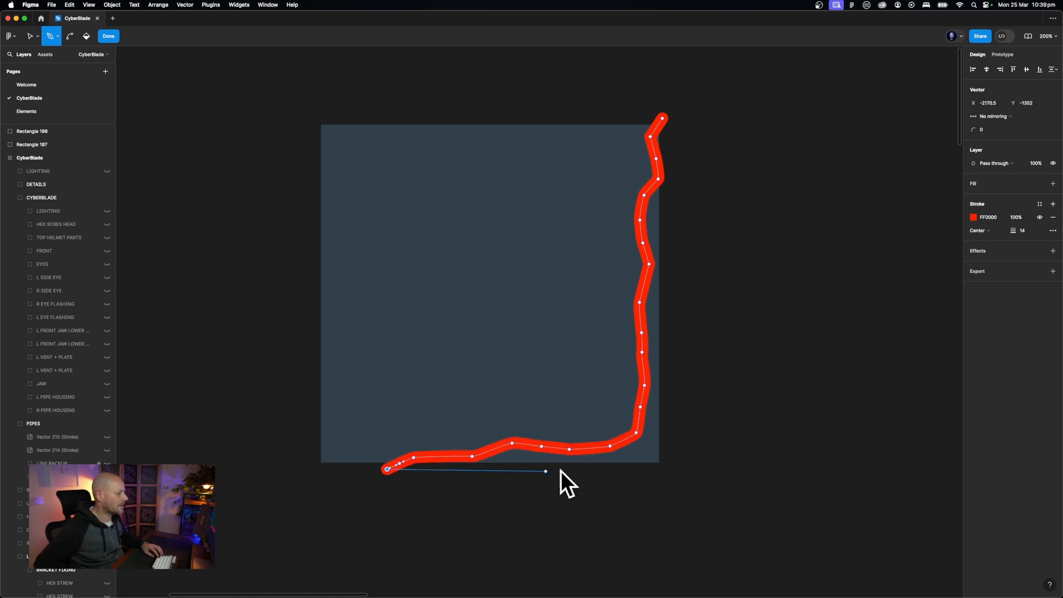
pyautogui.click(672, 471)
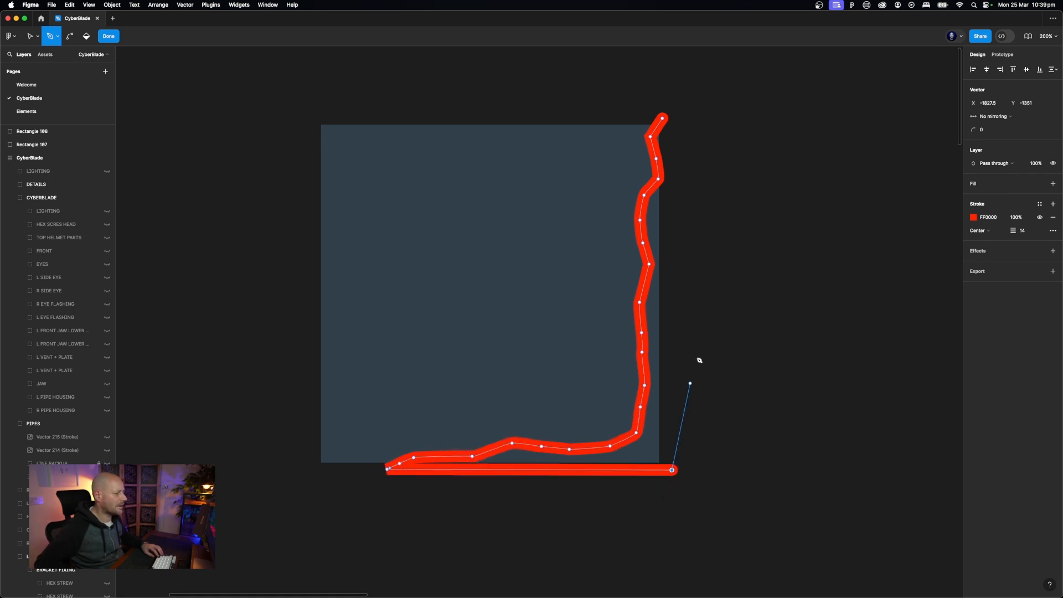
pyautogui.click(663, 118)
# Replace the jagged path's red stroke with a D9D9D9 fill
pyautogui.click(1054, 218)
pyautogui.click(1053, 183)
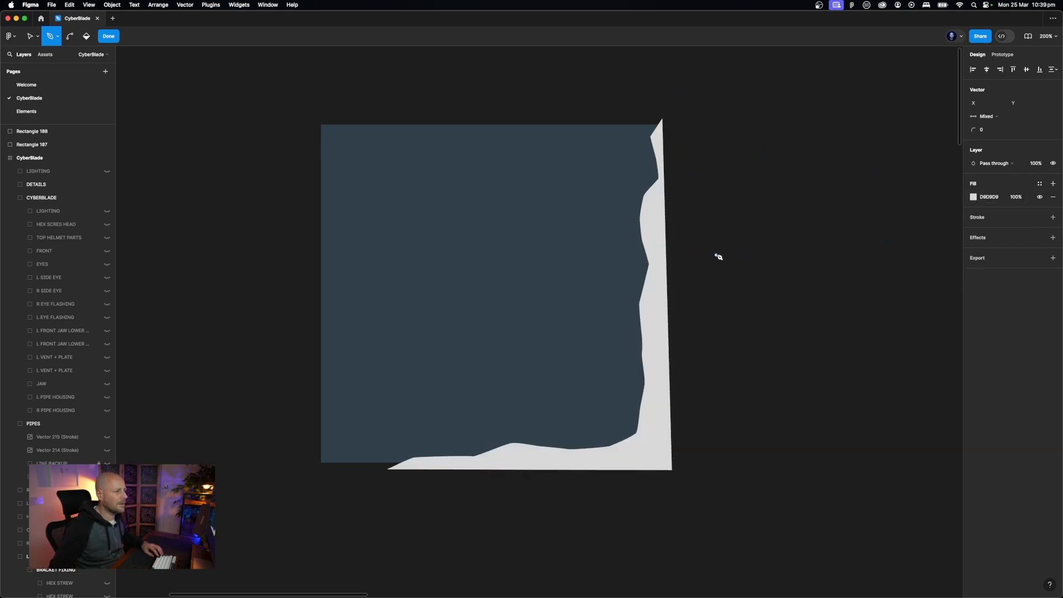
pyautogui.press('Escape')
pyautogui.click(742, 191)
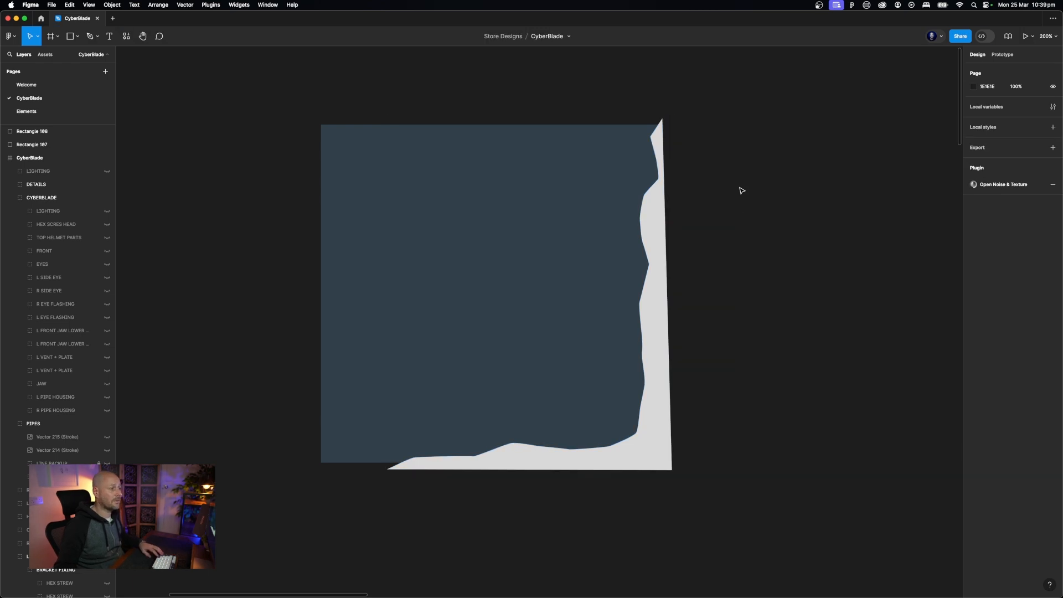
# Mask the jagged light grey vector with the duplicate square
pyautogui.click(652, 281)
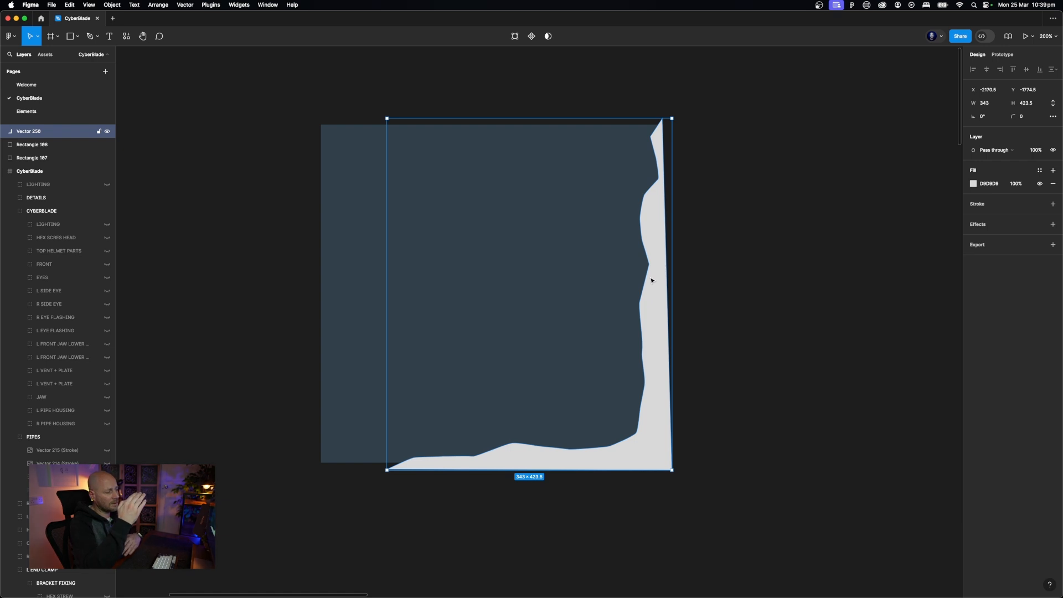
pyautogui.hscroll(-10, 652, 281)
pyautogui.scroll(6, 652, 281)
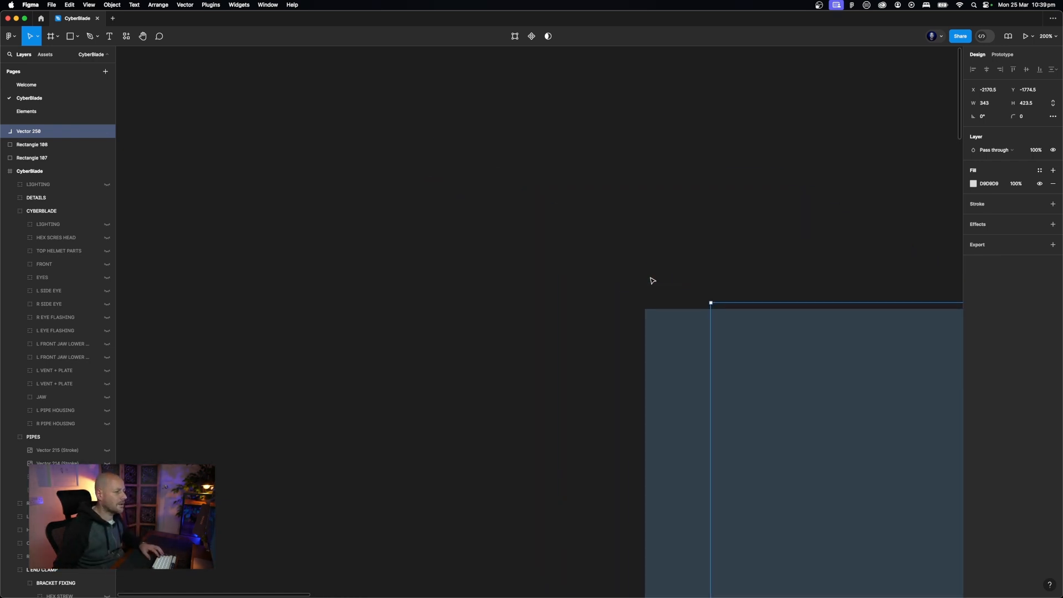
pyautogui.hscroll(10, 652, 281)
pyautogui.scroll(-5, 652, 281)
pyautogui.hscroll(-2, 652, 281)
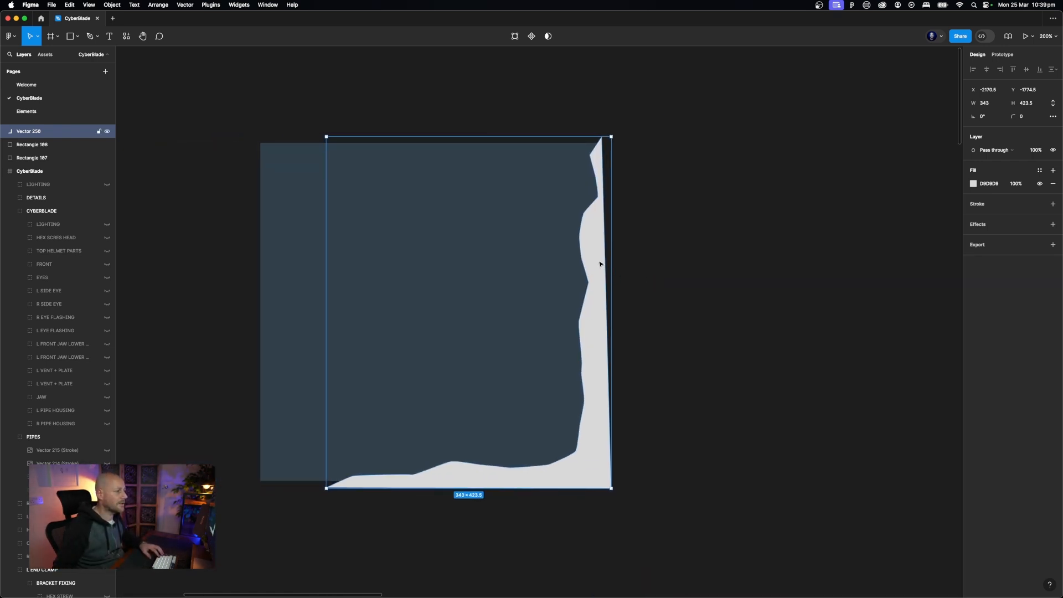
pyautogui.hscroll(-5, 600, 264)
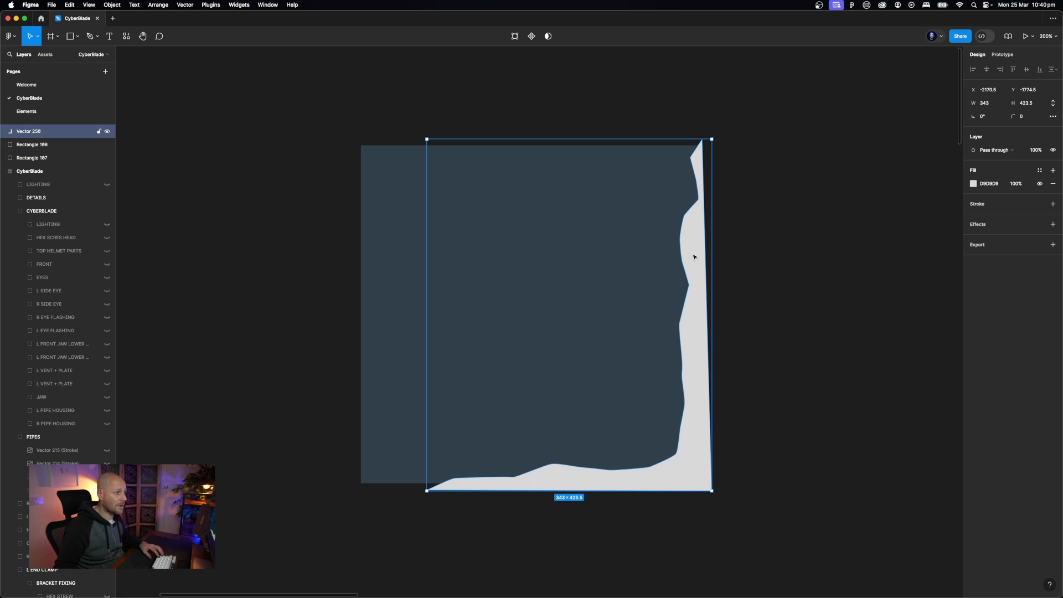
pyautogui.keyDown('shift'); pyautogui.click(402, 264); pyautogui.keyUp('shift')
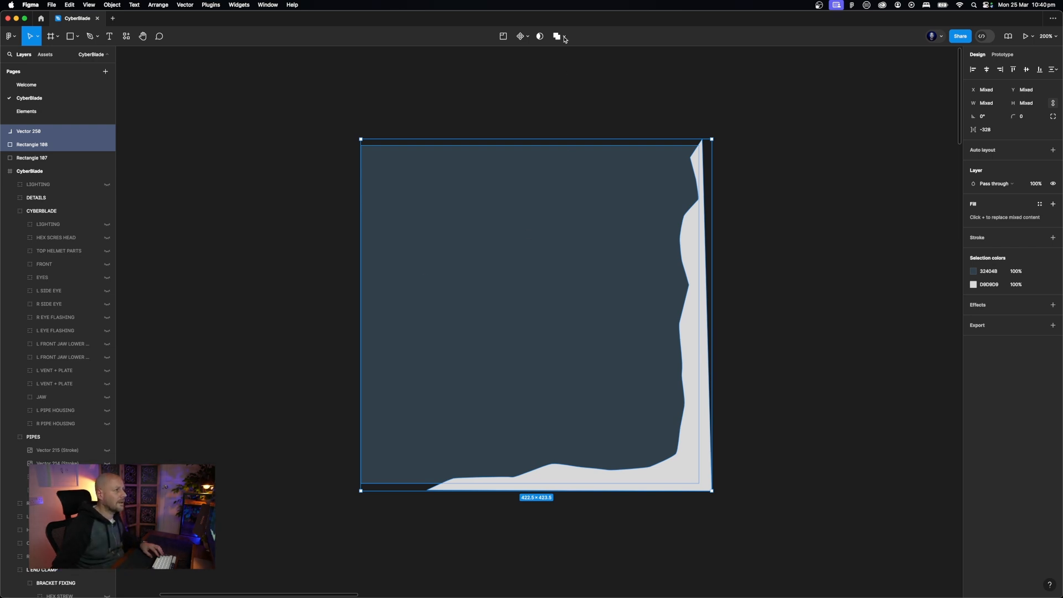
pyautogui.click(545, 37)
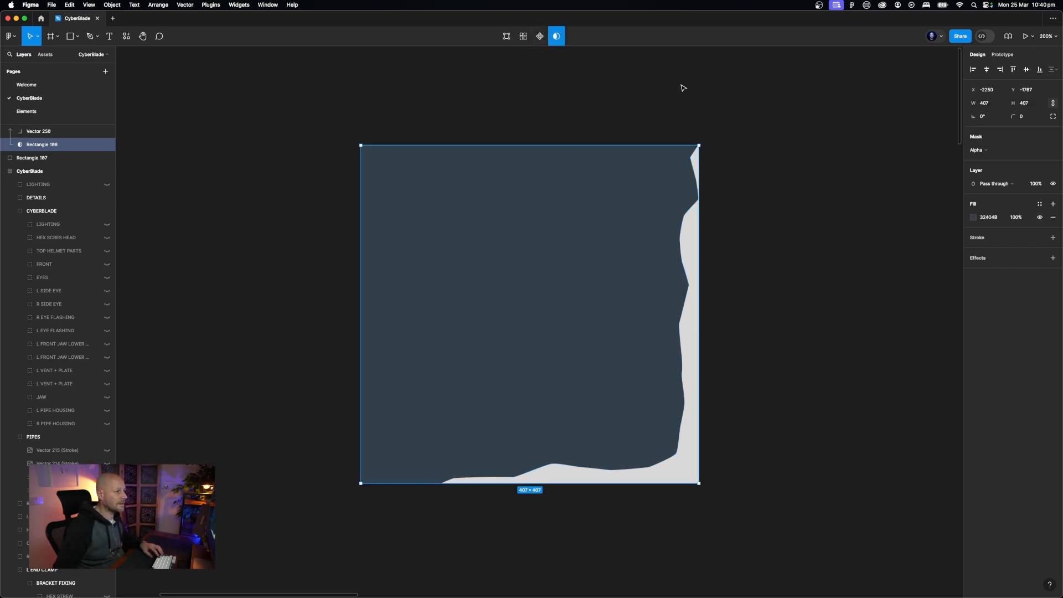
pyautogui.click(753, 264)
# Recolour the masked jagged vector to a darker shade of the colour sampled from the square
pyautogui.click(695, 279)
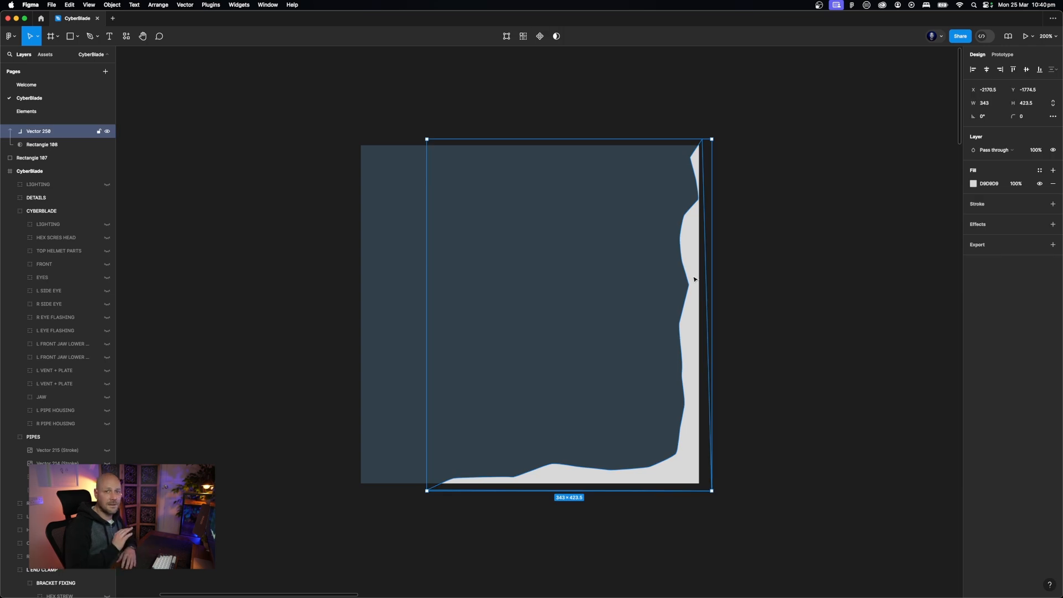
pyautogui.click(974, 184)
pyautogui.click(875, 326)
pyautogui.click(664, 294)
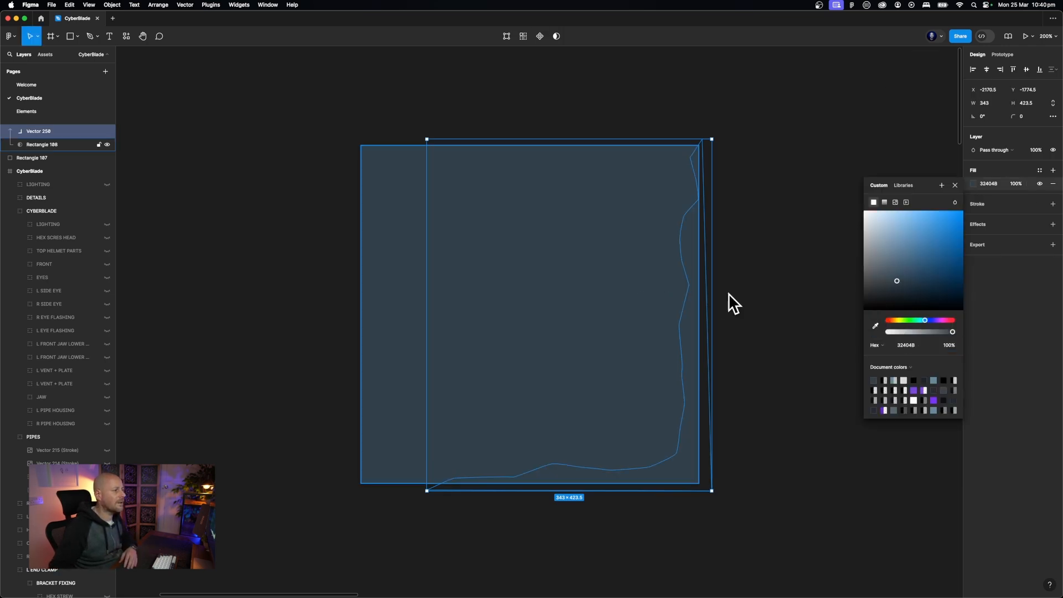
pyautogui.moveTo(897, 282); pyautogui.dragTo(898, 283)
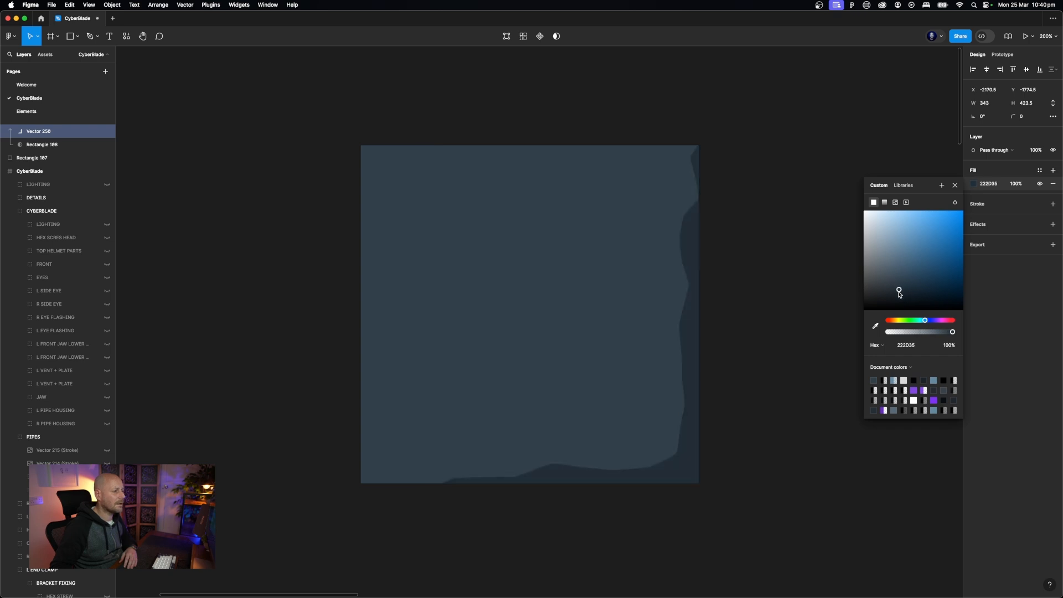
pyautogui.click(772, 321)
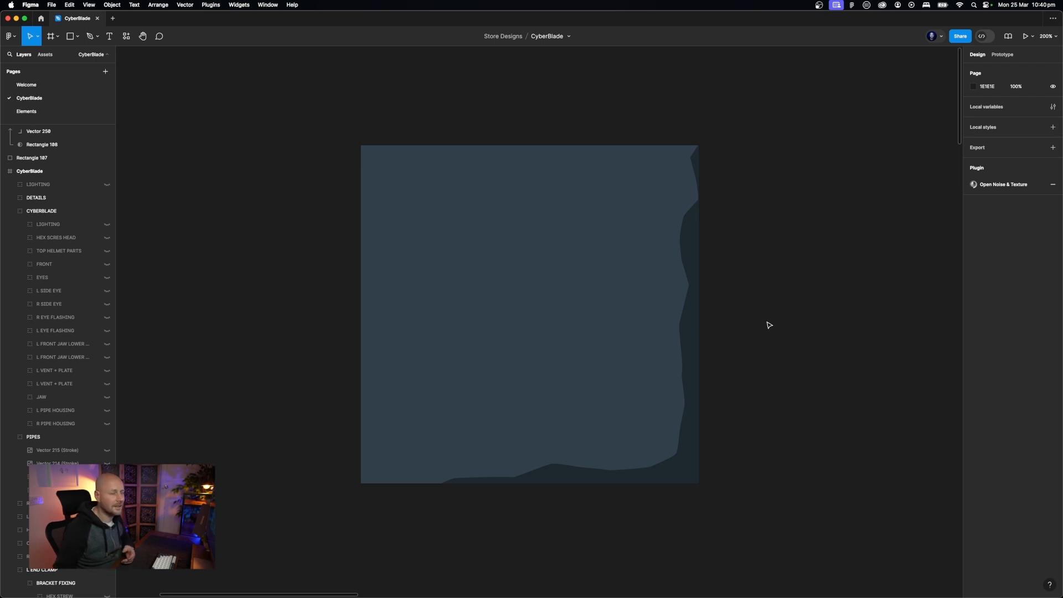
# Delete the masked square group and the base square beneath it
pyautogui.click(607, 327)
pyautogui.press('Delete')
pyautogui.click(606, 326)
pyautogui.press('Delete')
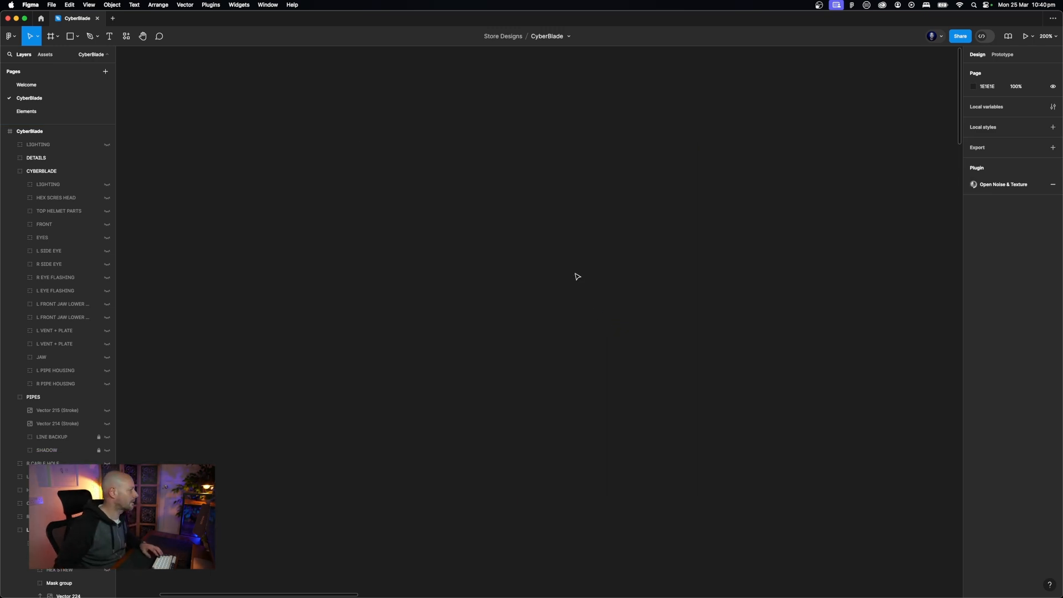
# Undo the deletions, the darker vector fill and the masking of the jagged vector
pyautogui.press('super+z')
pyautogui.press('super+z')
pyautogui.press('super+z')
pyautogui.press('super+z')
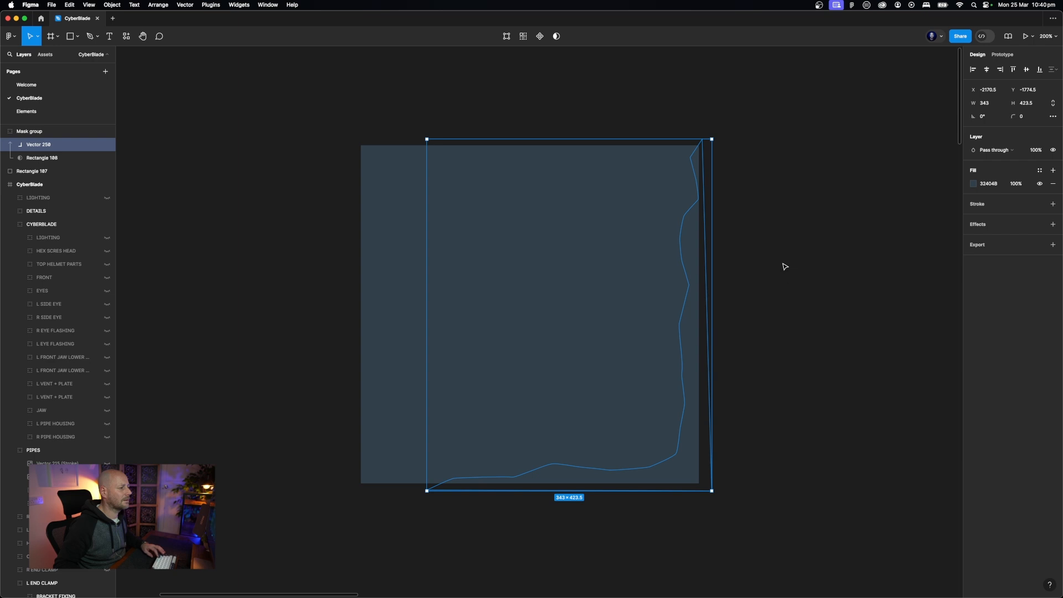
pyautogui.press('super+z')
pyautogui.click(784, 268)
pyautogui.press('super+z')
pyautogui.click(762, 268)
pyautogui.press('super+z')
pyautogui.press('super+z')
pyautogui.click(763, 268)
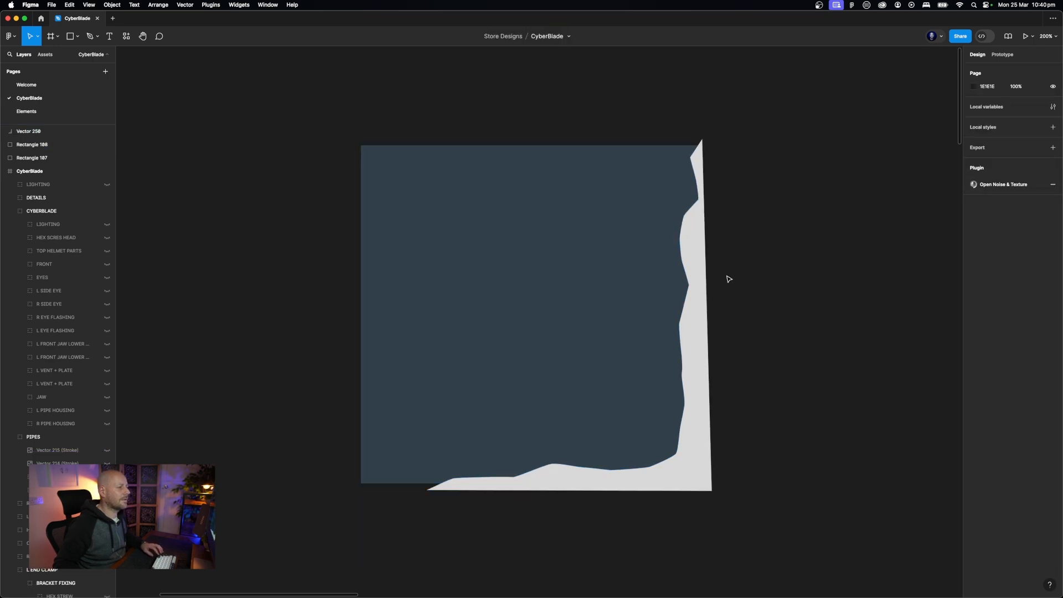
# Spread the shapes apart, moving the jagged vector right of the squares and the duplicate square to X -2333, Y -1875.5
pyautogui.click(696, 278)
pyautogui.moveTo(845, 270); pyautogui.dragTo(866, 293)
pyautogui.click(788, 279)
pyautogui.click(812, 304)
pyautogui.moveTo(699, 304); pyautogui.dragTo(906, 301)
pyautogui.click(596, 332)
pyautogui.moveTo(596, 332); pyautogui.dragTo(508, 221)
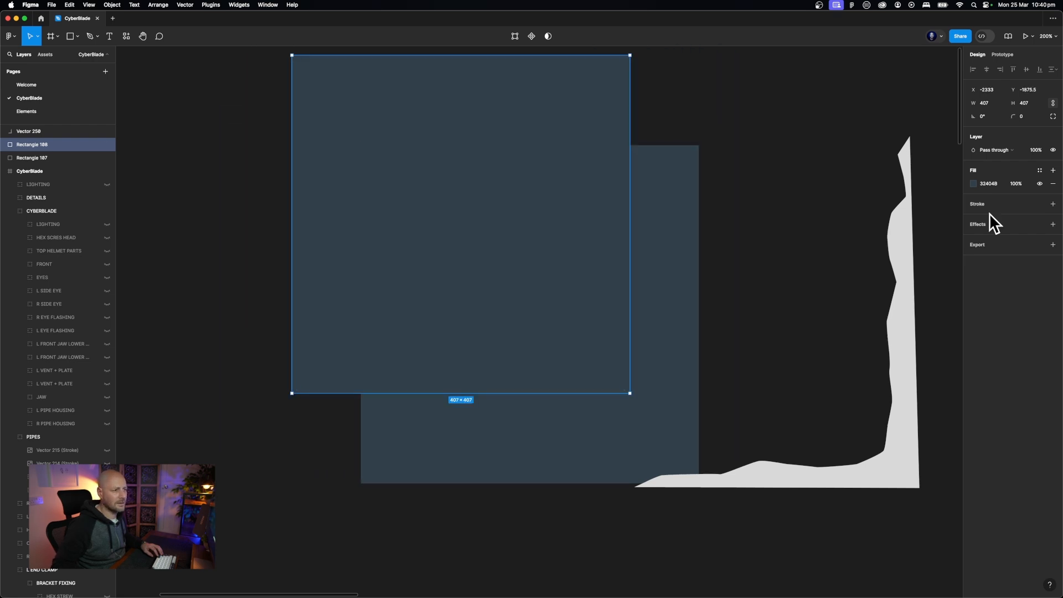
# Set the duplicate square's fill to the lighter blue 4A6174
pyautogui.click(975, 185)
pyautogui.click(900, 265)
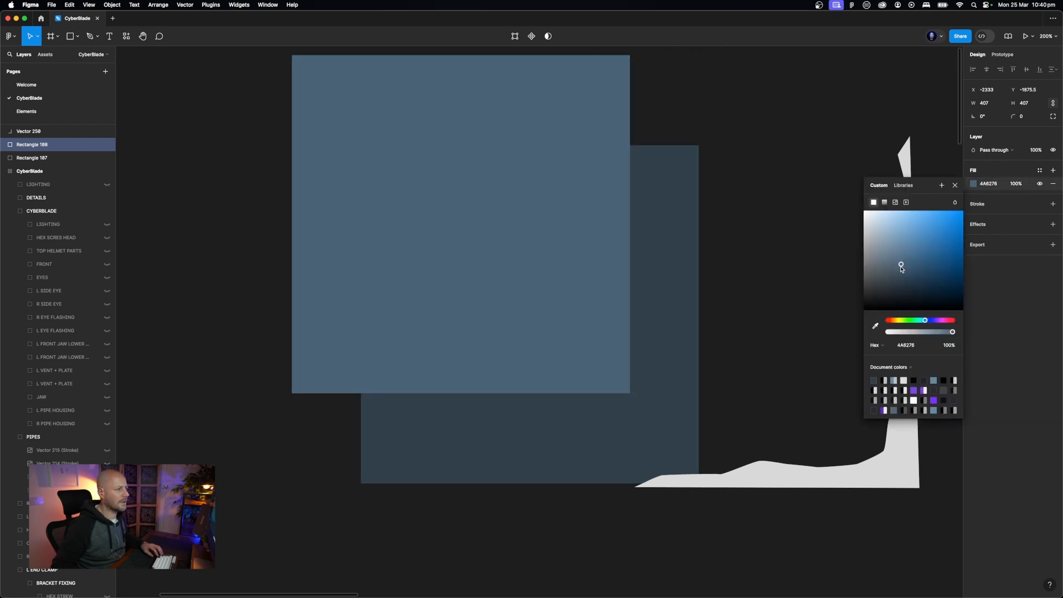
pyautogui.click(788, 290)
# Align the two squares by their right edges and vertical centres
pyautogui.click(581, 277)
pyautogui.keyDown('shift'); pyautogui.click(681, 304); pyautogui.keyUp('shift')
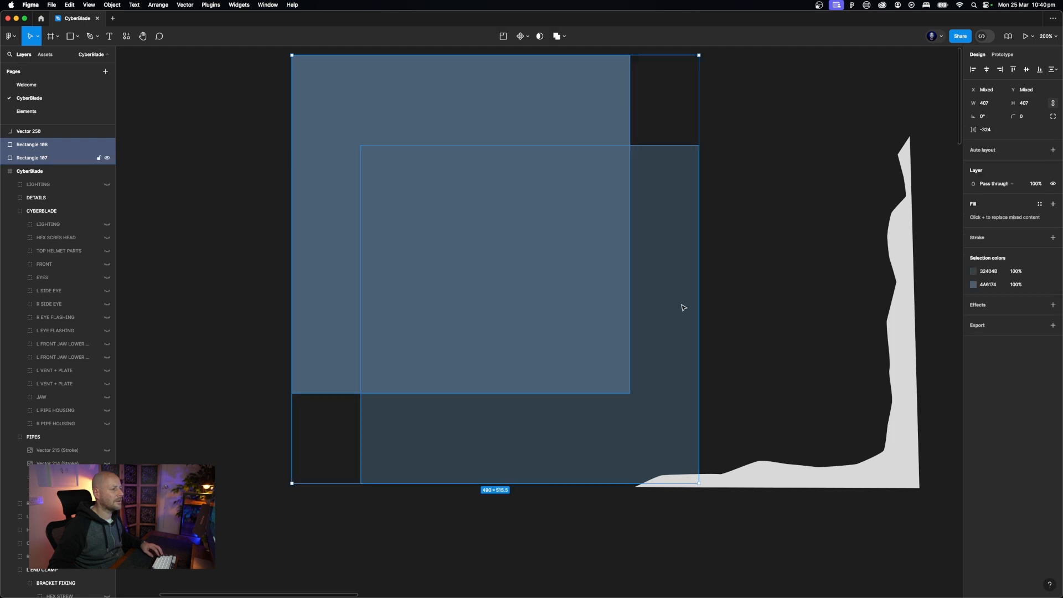
pyautogui.click(1000, 71)
pyautogui.click(1027, 69)
pyautogui.click(812, 261)
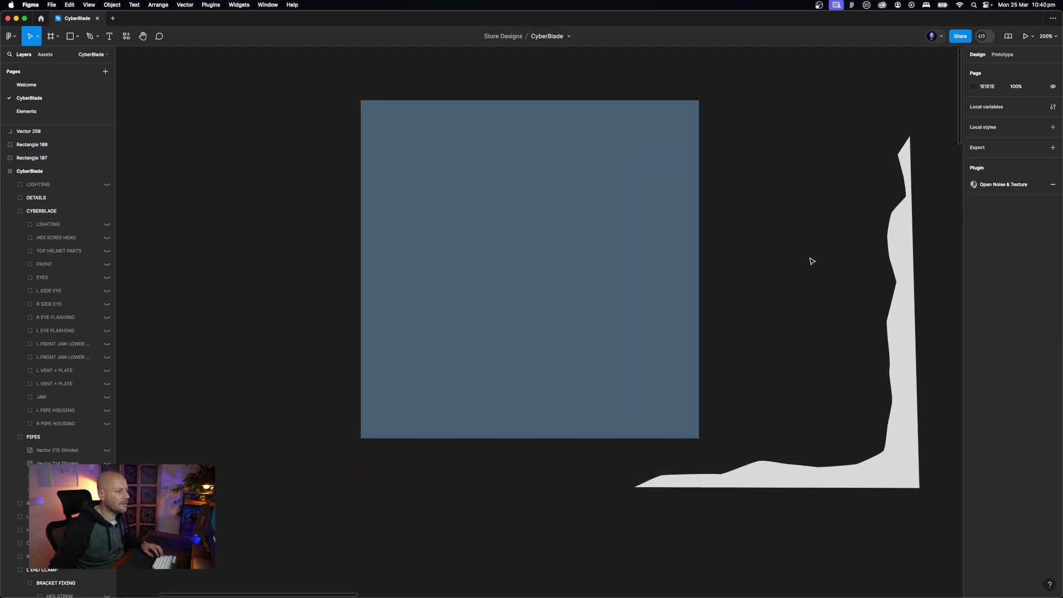
# Move the jagged vector back over the stacked squares' right and lower edges, at X -2173.5, Y -1835.5
pyautogui.click(895, 467)
pyautogui.moveTo(895, 468); pyautogui.dragTo(701, 436)
pyautogui.moveTo(710, 216); pyautogui.dragTo(699, 202)
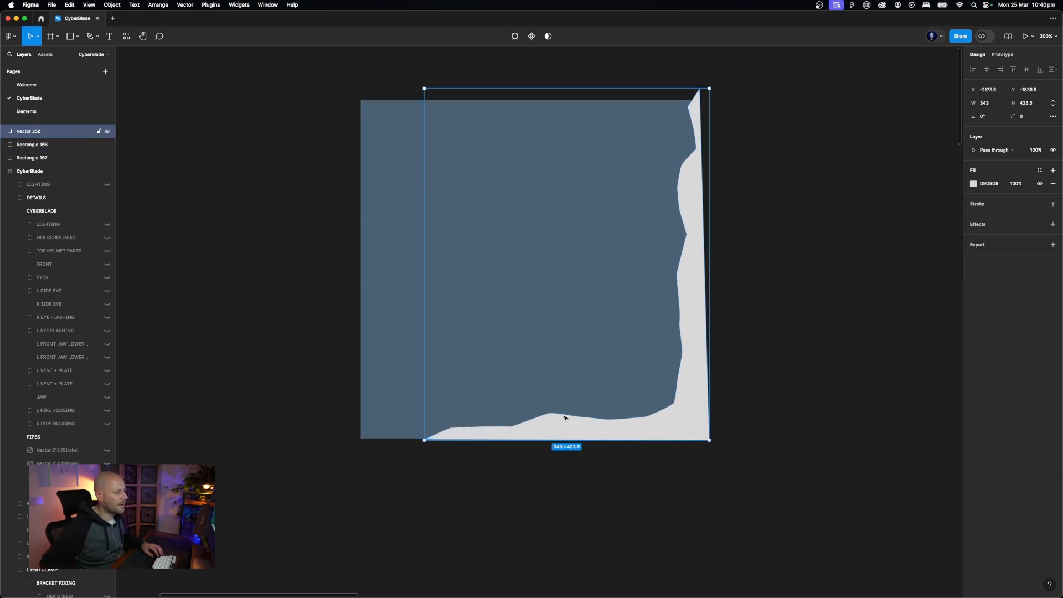
# Use the lighter blue square as a mask for the jagged vector
pyautogui.click(381, 471)
pyautogui.click(677, 433)
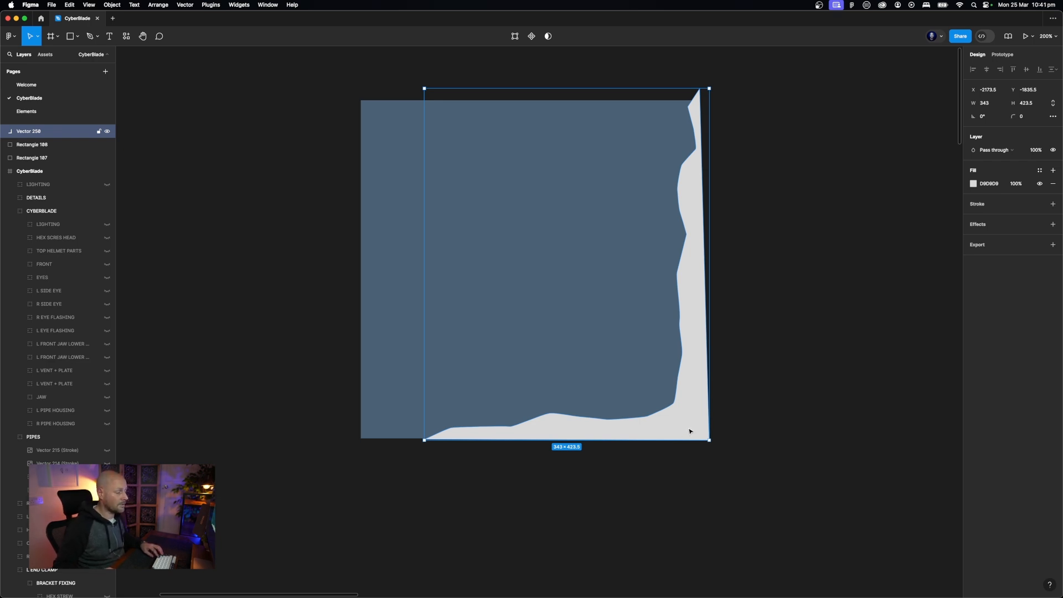
pyautogui.keyDown('shift'); pyautogui.click(411, 378); pyautogui.keyUp('shift')
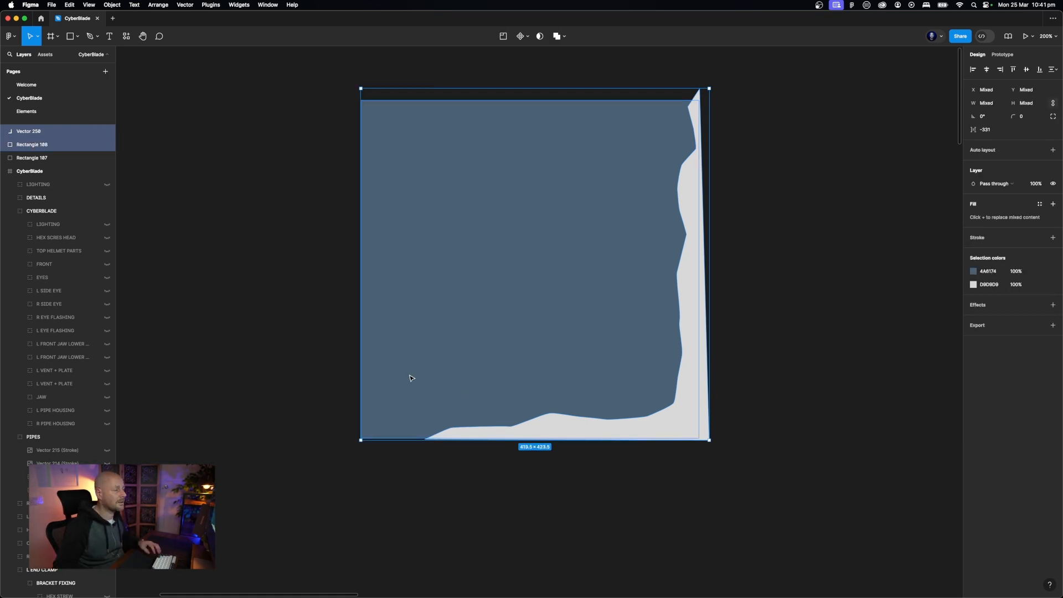
pyautogui.scroll(3, 570, 212)
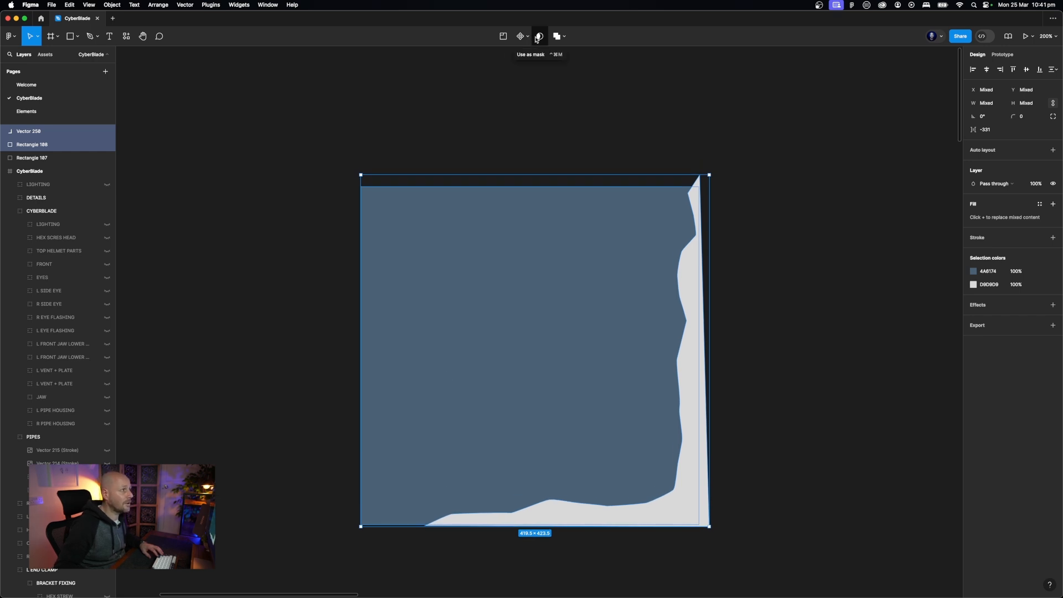
pyautogui.click(537, 37)
pyautogui.click(774, 216)
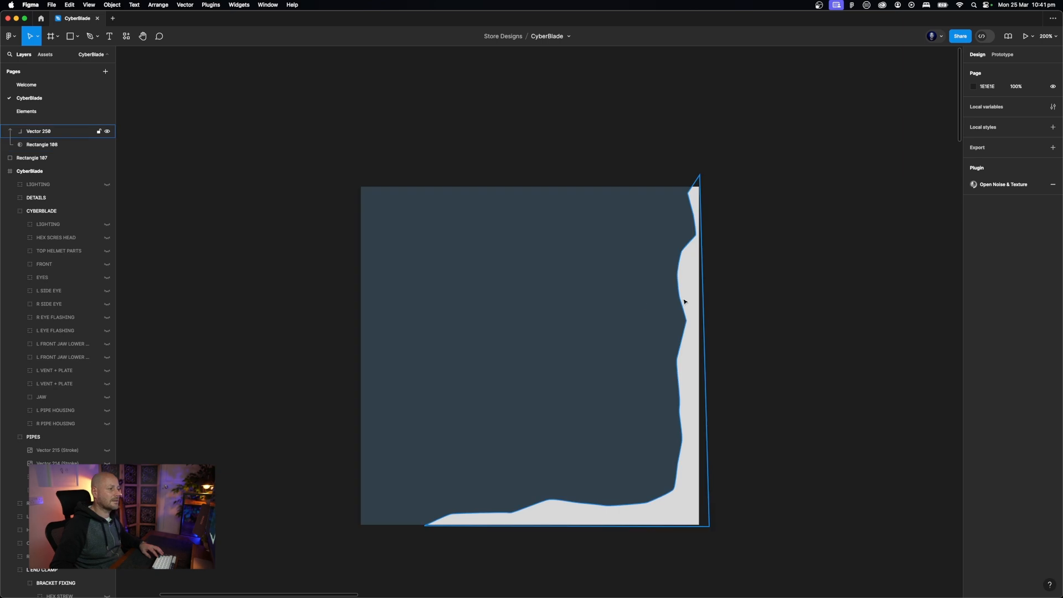
# Reposition the masked jagged vector within its square mask
pyautogui.moveTo(788, 308); pyautogui.dragTo(560, 326)
pyautogui.click(745, 391)
pyautogui.moveTo(532, 291); pyautogui.dragTo(639, 316)
pyautogui.moveTo(760, 239); pyautogui.dragTo(692, 304)
# Delete all the masking demonstration shapes above the CyberBlade frame
pyautogui.moveTo(847, 316); pyautogui.dragTo(513, 427)
pyautogui.press('Delete')
pyautogui.press('super+z')
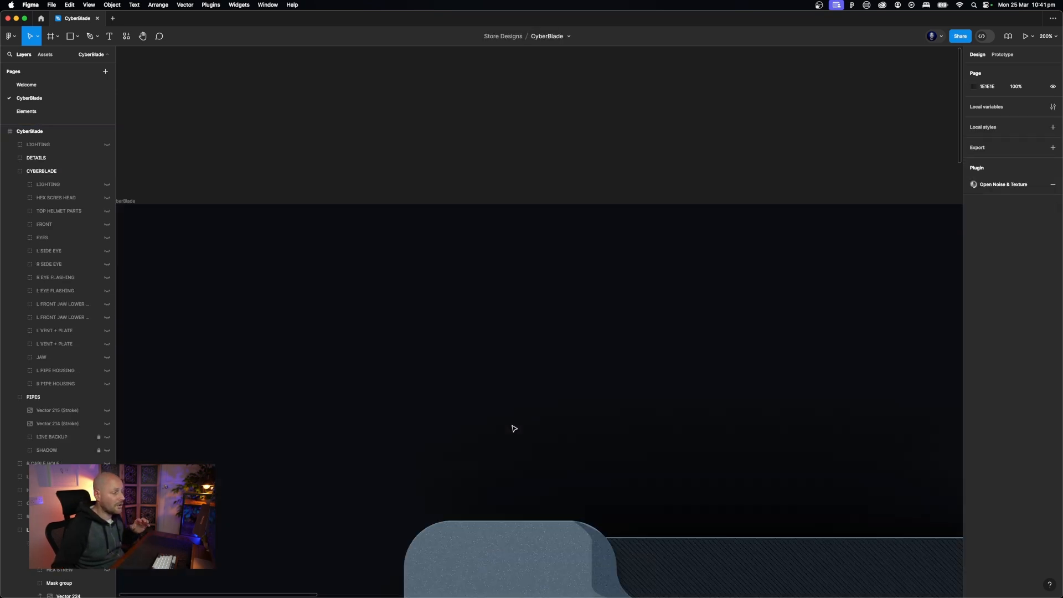
# Select the masked edge shading vector on the left end clamp plate
pyautogui.click(611, 285)
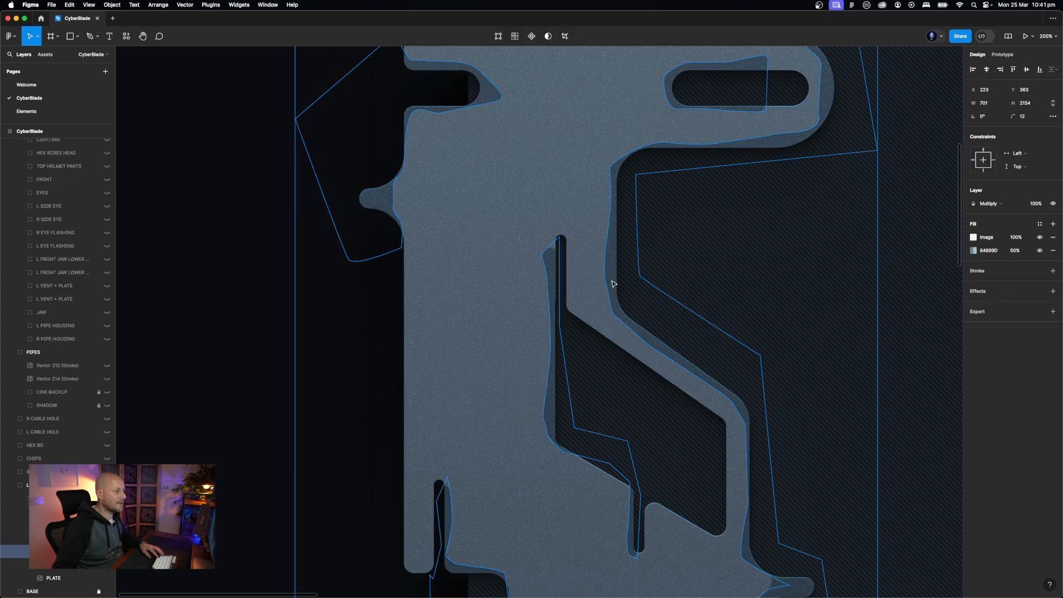
# Examine the Multiply shading vector's outline along the side plate of the CyberBlade design
pyautogui.press('-')
pyautogui.press('-')
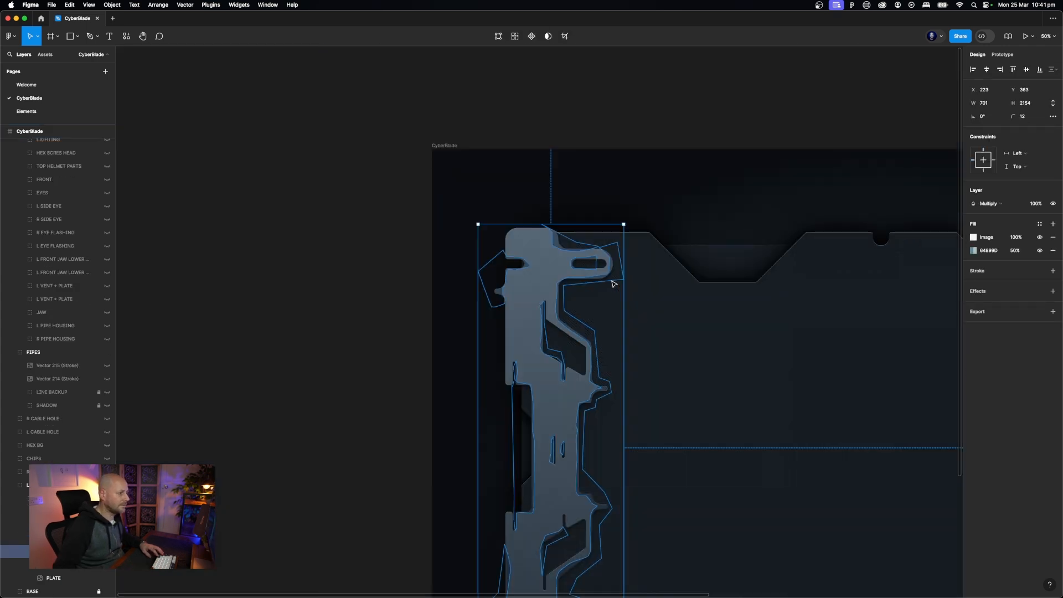
pyautogui.scroll(-3, 554, 294)
pyautogui.click(391, 311)
pyautogui.hotkey('shift', '0')
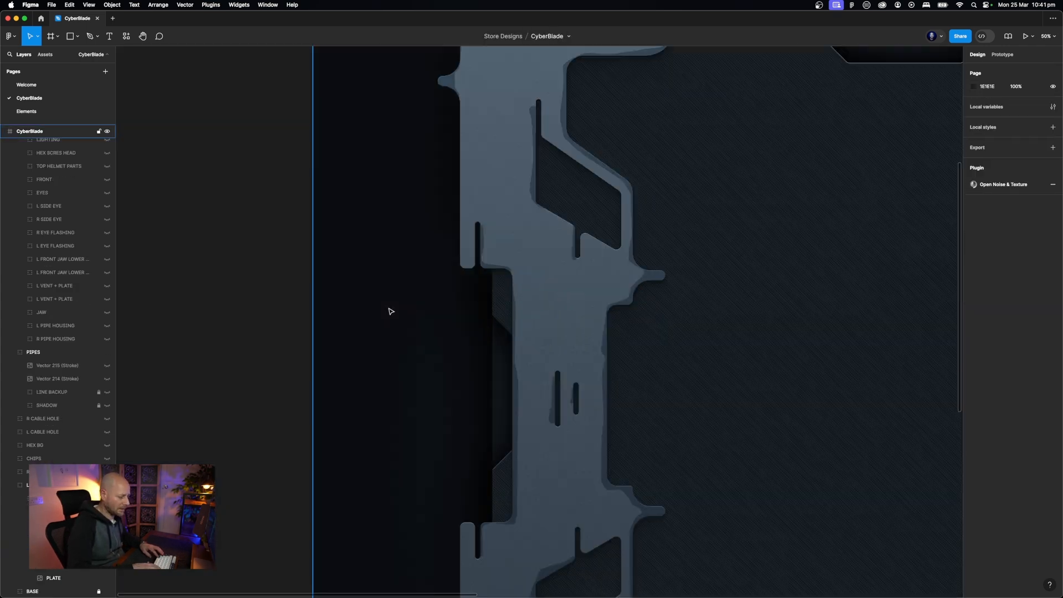
pyautogui.scroll(4, 391, 311)
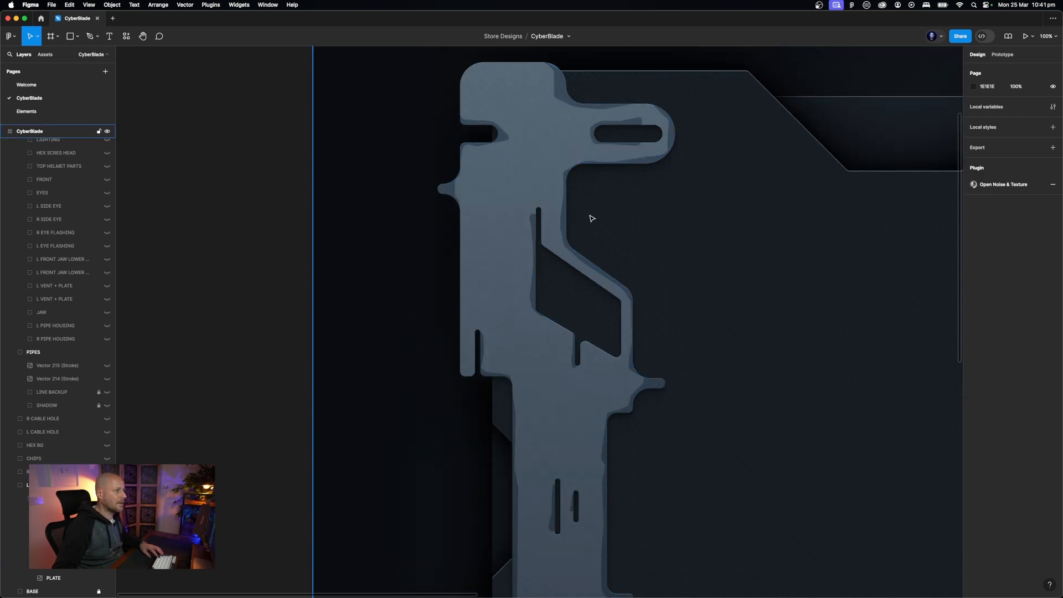
pyautogui.click(569, 223)
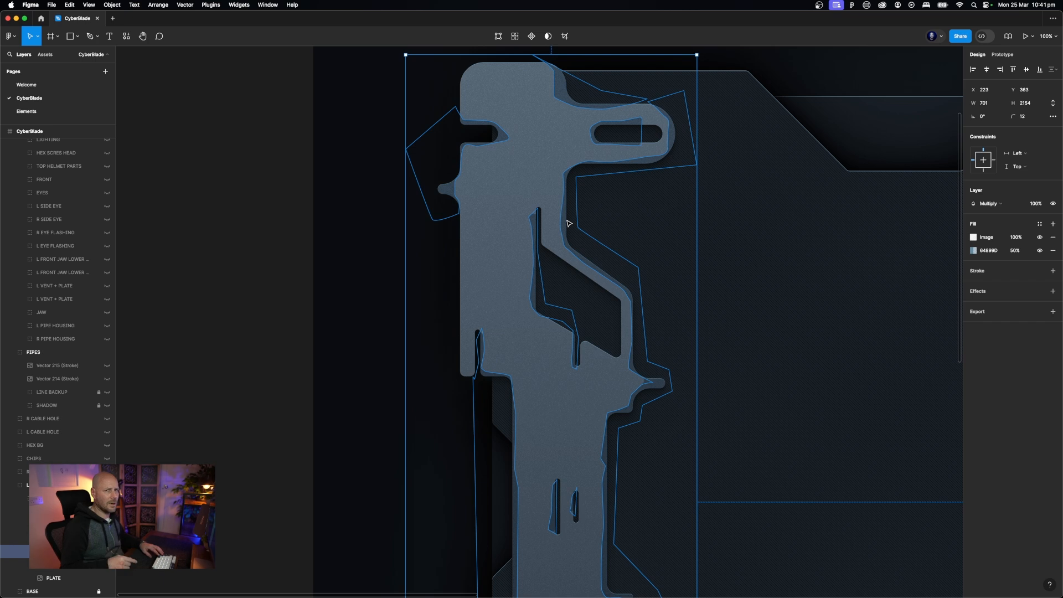
# Draw a closed zigzag outline with the Pen tool on the empty canvas above the CyberBlade frame, and colour its stroke FF7979
pyautogui.scroll(15, 568, 223)
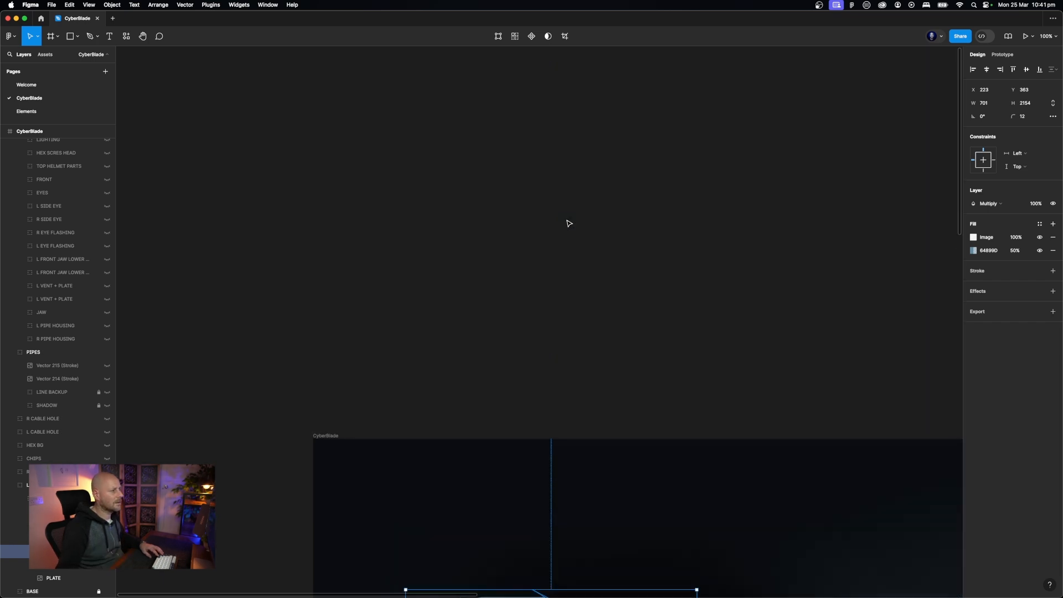
pyautogui.click(333, 143)
pyautogui.click(91, 38)
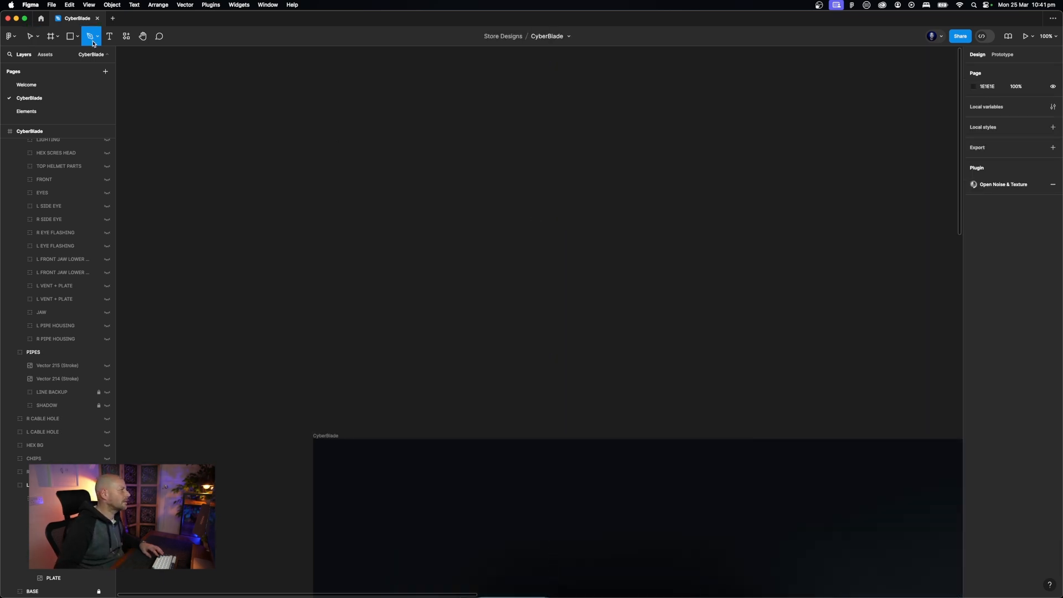
pyautogui.click(505, 222)
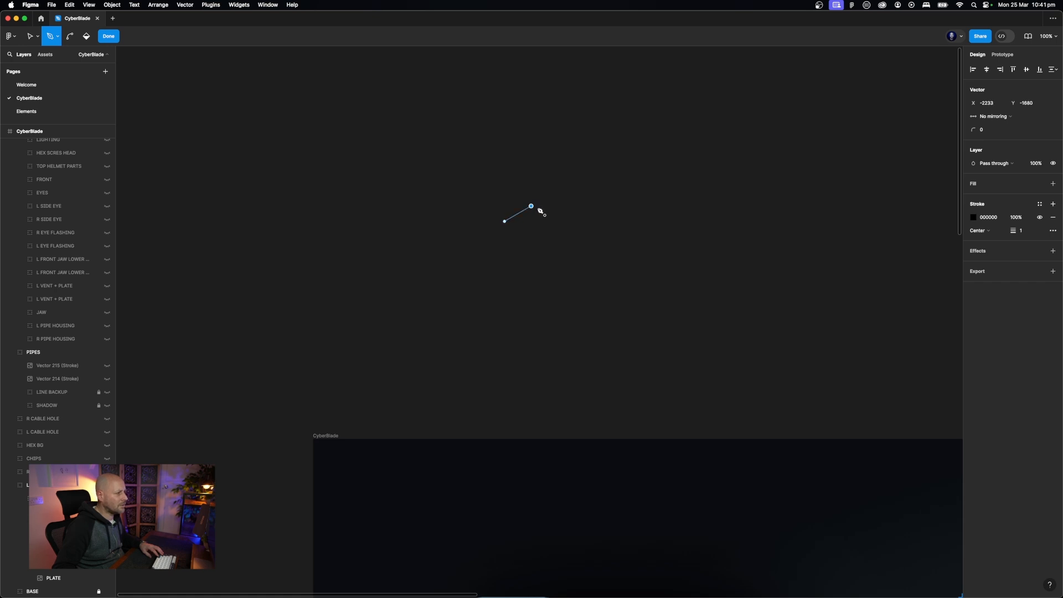
pyautogui.click(667, 267)
pyautogui.click(586, 339)
pyautogui.click(454, 334)
pyautogui.click(542, 275)
pyautogui.click(446, 263)
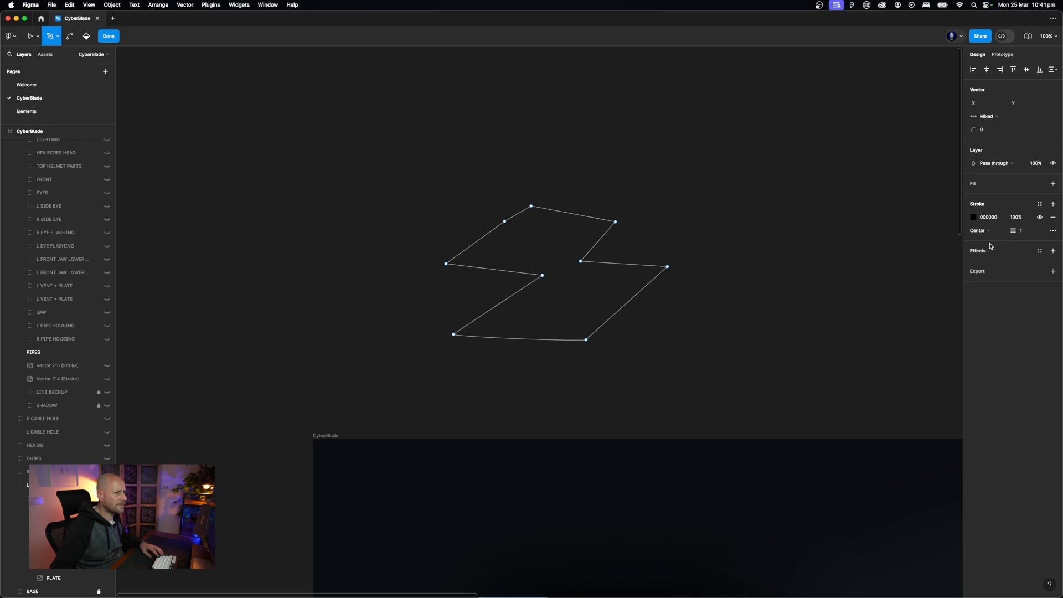
pyautogui.click(975, 219)
pyautogui.click(907, 248)
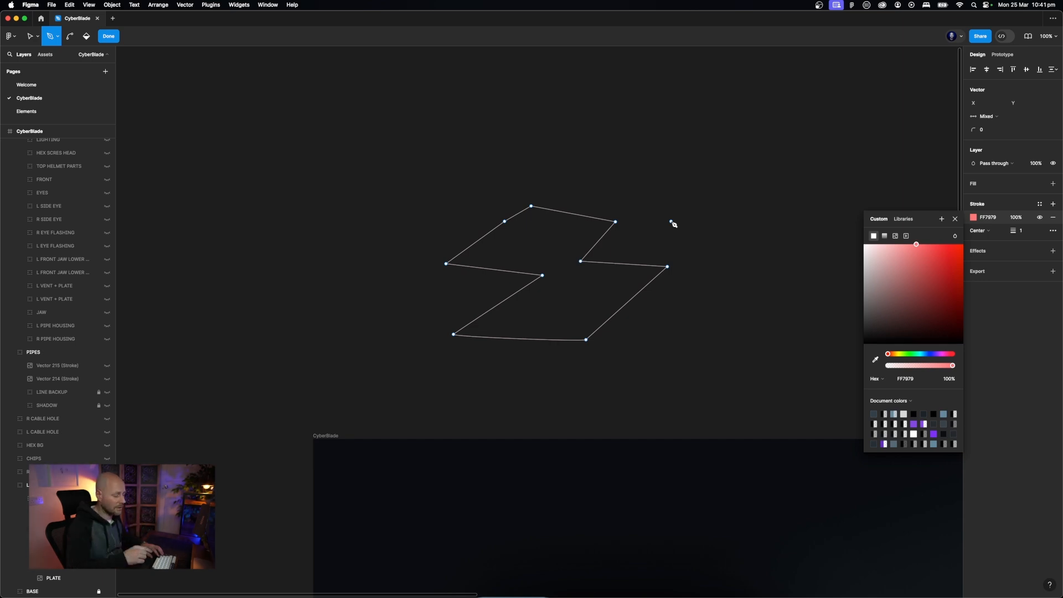
# Draw a second closed, irregular outline within the same vector, just to the right of the zigzag shape
pyautogui.press('super+equal')
pyautogui.scroll(-1, 674, 224)
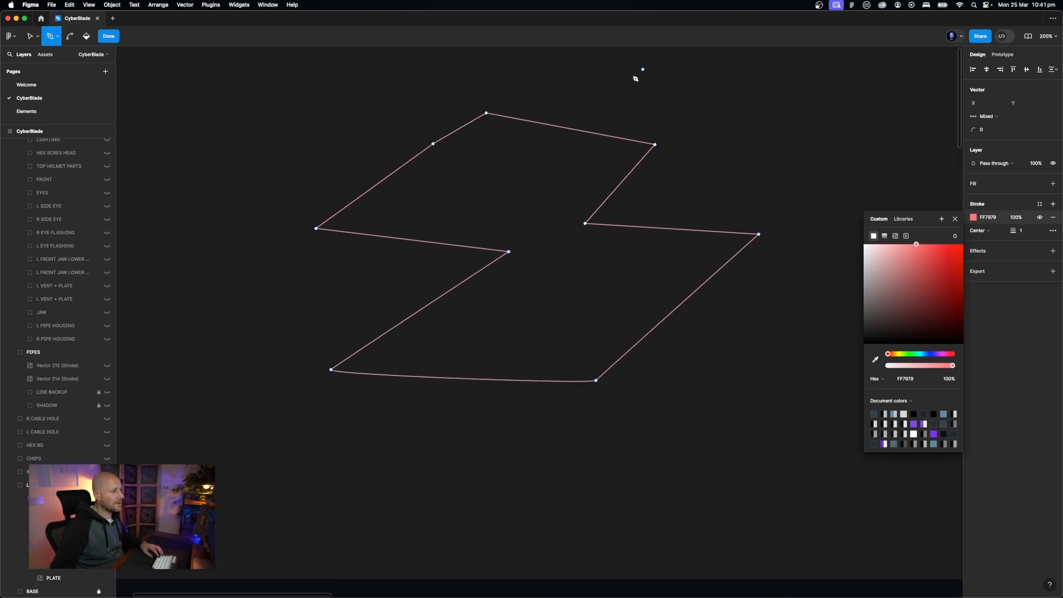
pyautogui.hscroll(5, 678, 168)
pyautogui.scroll(1, 678, 168)
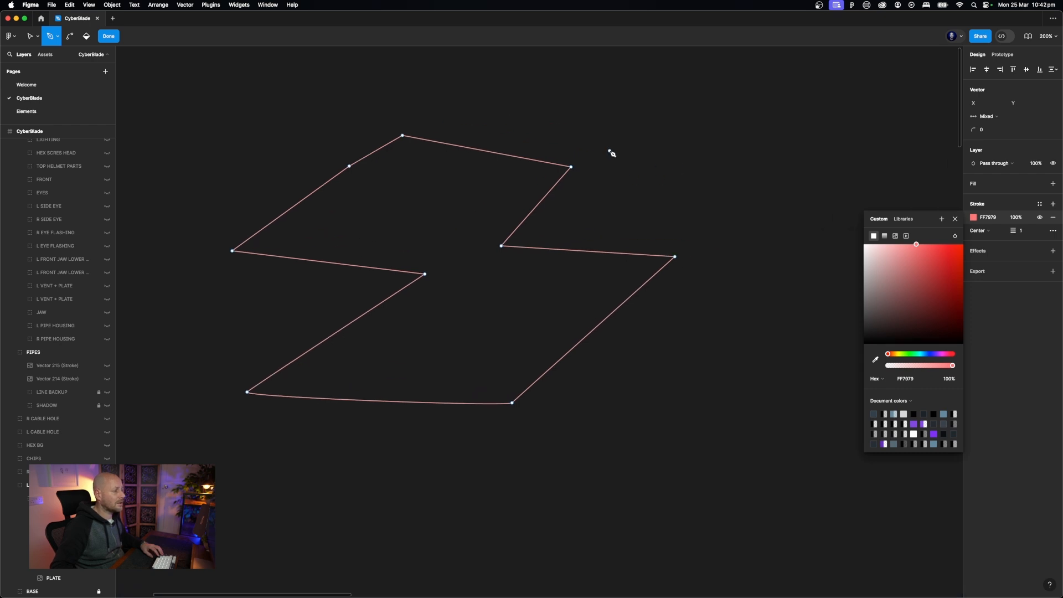
pyautogui.click(610, 150)
pyautogui.click(556, 226)
pyautogui.click(643, 223)
pyautogui.click(699, 233)
pyautogui.click(688, 314)
pyautogui.click(631, 369)
pyautogui.click(724, 357)
pyautogui.click(786, 277)
pyautogui.click(752, 244)
pyautogui.click(790, 199)
pyautogui.click(714, 197)
pyautogui.click(677, 194)
pyautogui.click(676, 139)
pyautogui.click(610, 151)
# Draw a third closed outline in the same vector, above the other two, and finish editing the vector
pyautogui.click(414, 114)
pyautogui.click(583, 154)
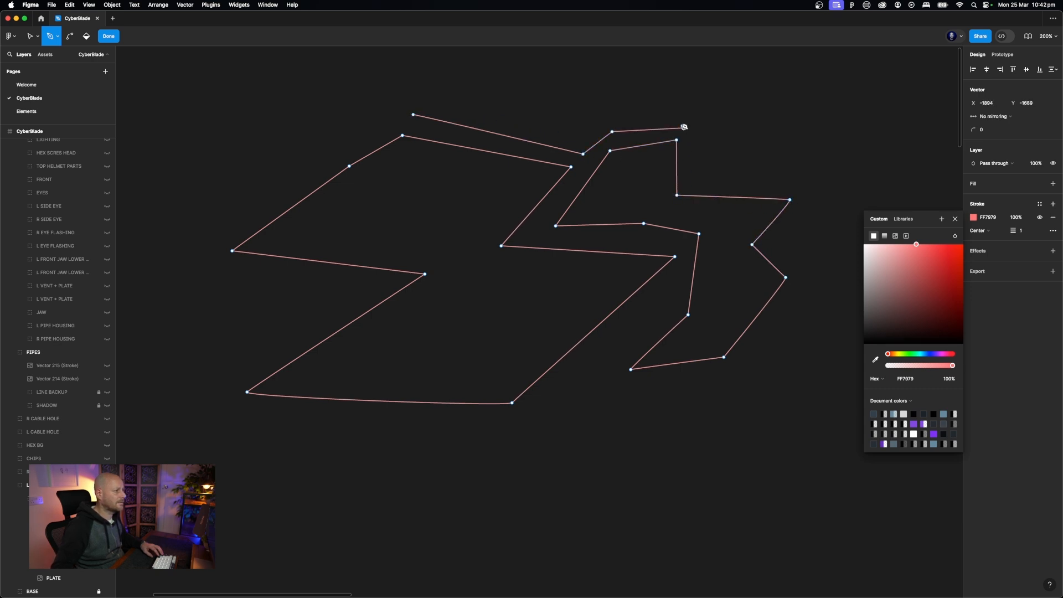
pyautogui.click(573, 76)
pyautogui.click(414, 115)
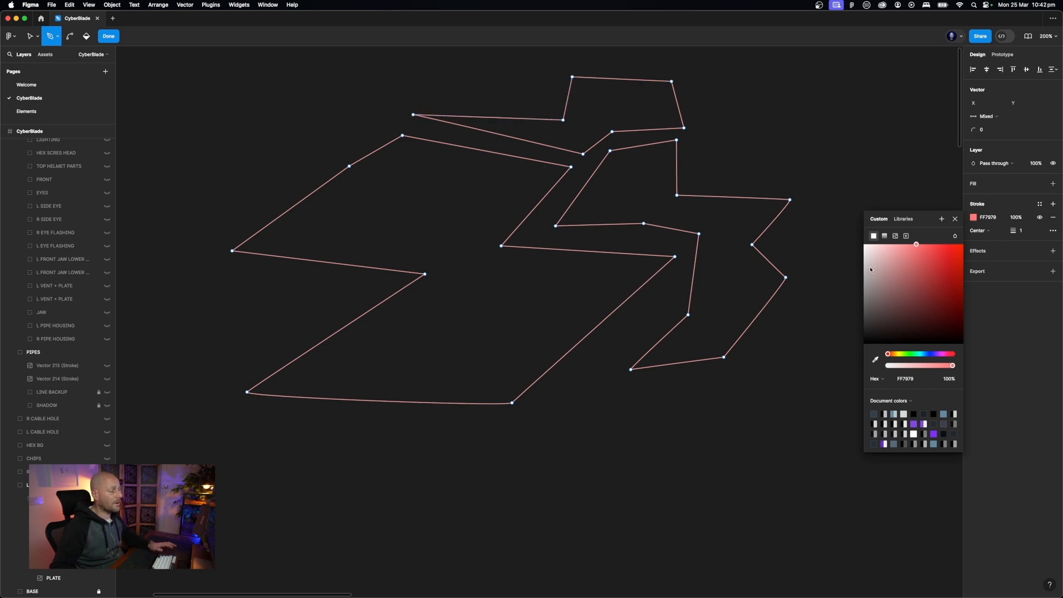
pyautogui.press('Escape')
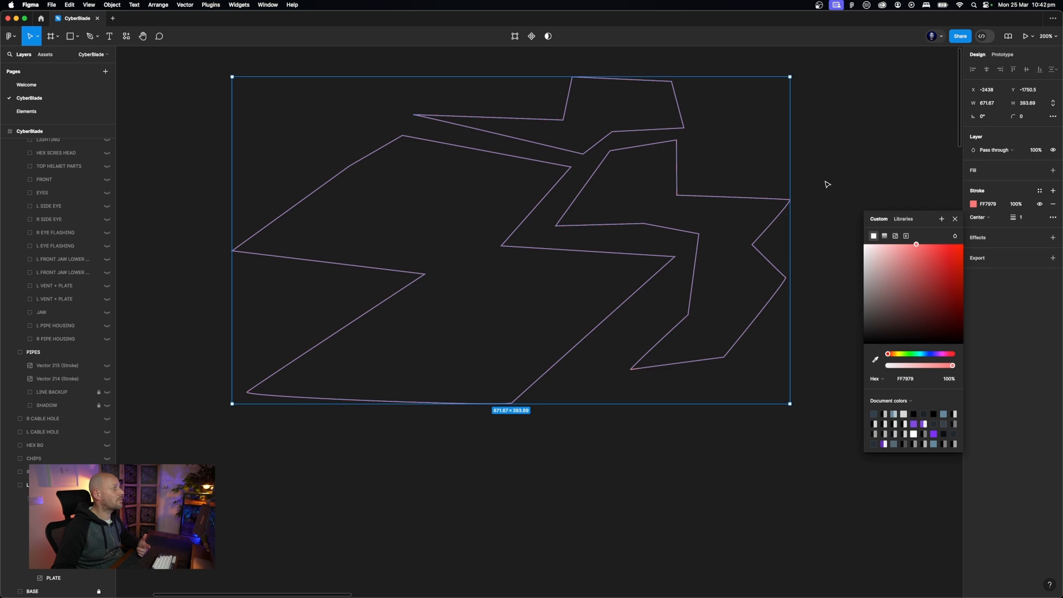
# Remove the three-part vector's stroke and add a D9D9D9 fill
pyautogui.click(1055, 206)
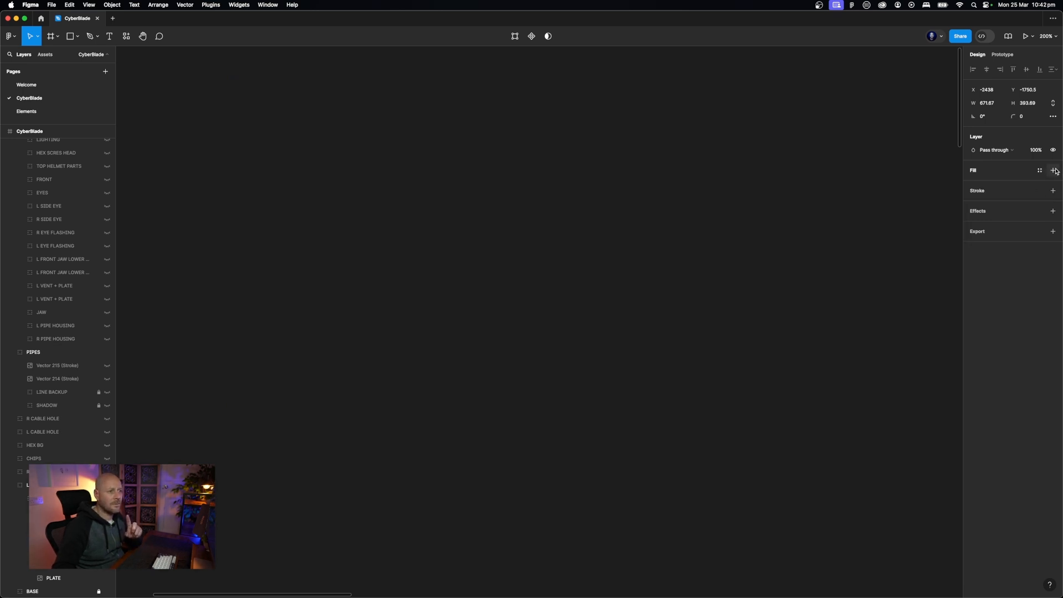
pyautogui.click(1054, 171)
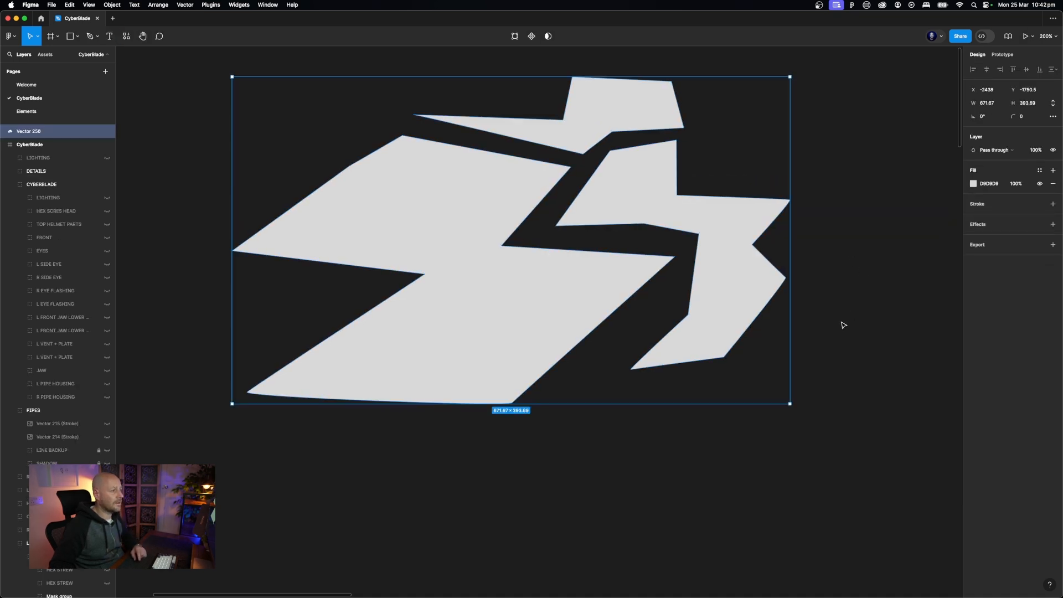
# Edit the vector's points, moving the zigzag shape's right corner slightly down and the neighbouring shape's inner lower corner slightly left
pyautogui.doubleClick(724, 298)
pyautogui.click(675, 256)
pyautogui.moveTo(676, 257); pyautogui.dragTo(678, 266)
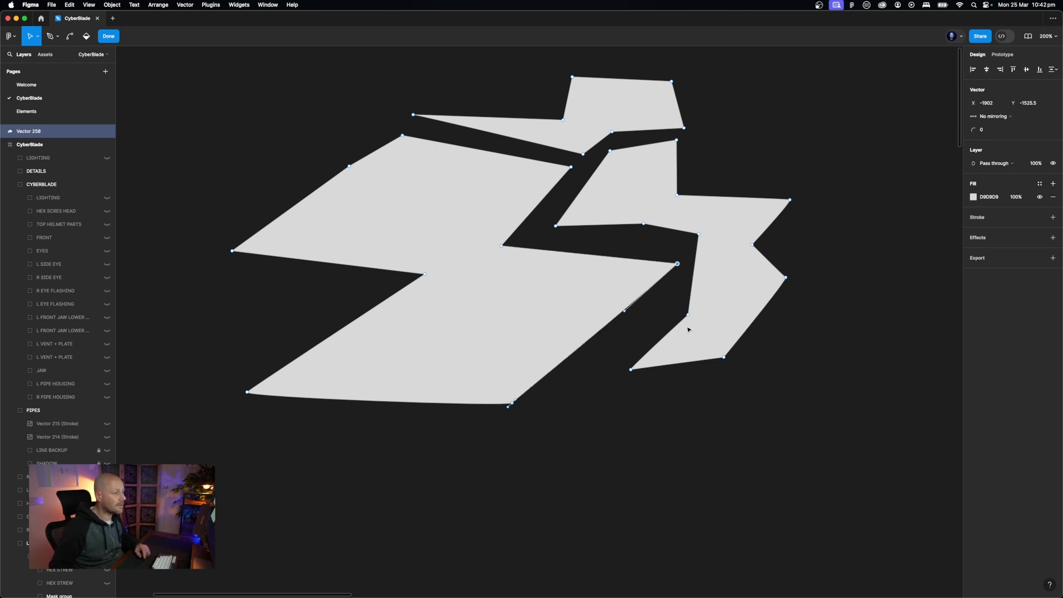
pyautogui.moveTo(688, 315); pyautogui.dragTo(676, 315)
# Select all points of the right-hand shape inside the vector and shift that shape slightly up and to the right
pyautogui.moveTo(762, 396)
pyautogui.mouseDown()
pyautogui.moveTo(726, 323)
pyautogui.moveTo(624, 296)
pyautogui.mouseUp()
pyautogui.keyDown('shift'); pyautogui.click(643, 223); pyautogui.keyUp('shift')
pyautogui.keyDown('shift'); pyautogui.click(555, 225); pyautogui.keyUp('shift')
pyautogui.keyDown('shift'); pyautogui.click(610, 151); pyautogui.keyUp('shift')
pyautogui.keyDown('shift'); pyautogui.click(676, 140); pyautogui.keyUp('shift')
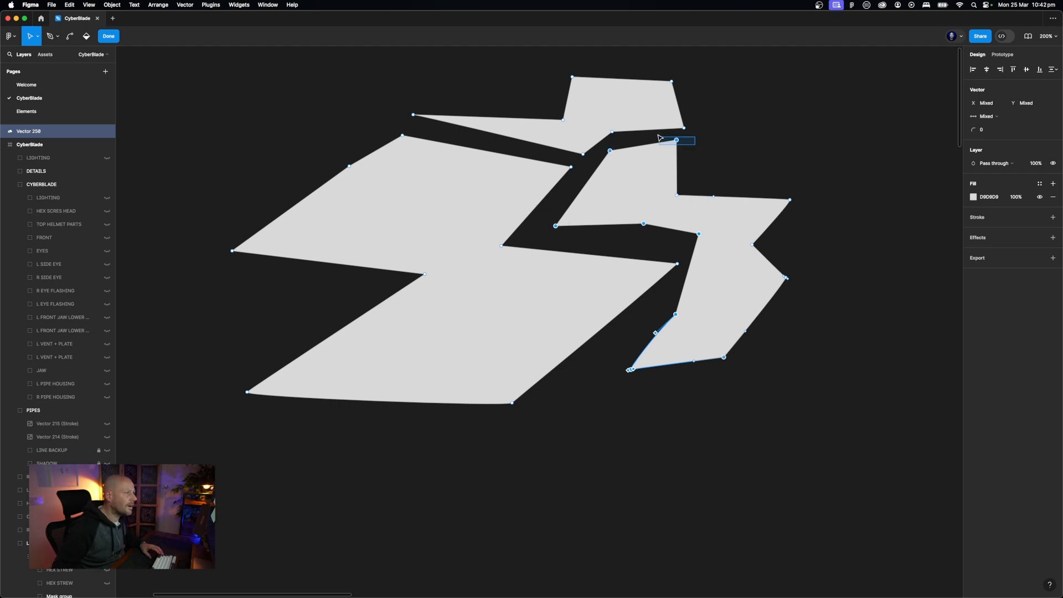
pyautogui.moveTo(768, 176); pyautogui.dragTo(803, 217)
pyautogui.keyDown('shift'); pyautogui.click(752, 245); pyautogui.keyUp('shift')
pyautogui.moveTo(782, 253); pyautogui.dragTo(797, 313)
pyautogui.moveTo(783, 364); pyautogui.dragTo(656, 350)
pyautogui.moveTo(728, 359)
pyautogui.mouseDown()
pyautogui.moveTo(748, 362)
pyautogui.moveTo(721, 356)
pyautogui.moveTo(731, 357)
pyautogui.mouseUp()
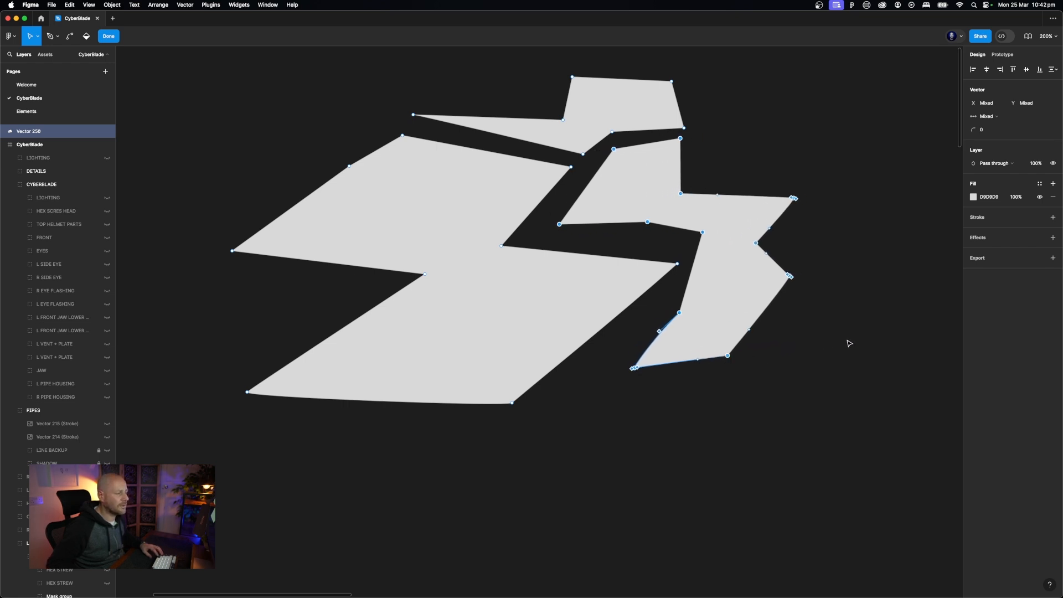
# Leave point editing, move the three-part vector as one object, and delete it
pyautogui.doubleClick(849, 342)
pyautogui.click(848, 342)
pyautogui.click(758, 298)
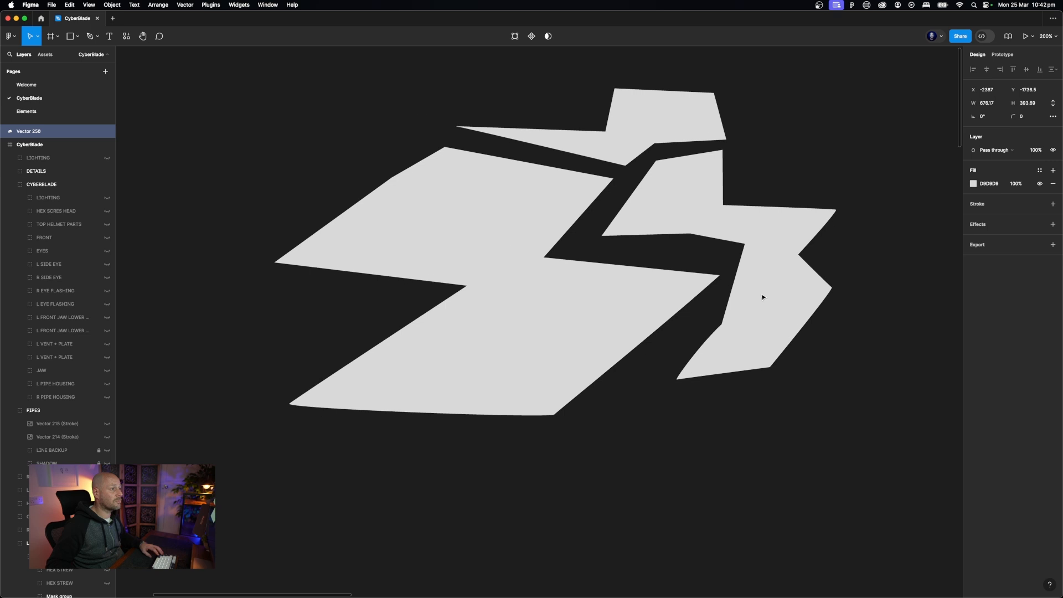
pyautogui.press('Delete')
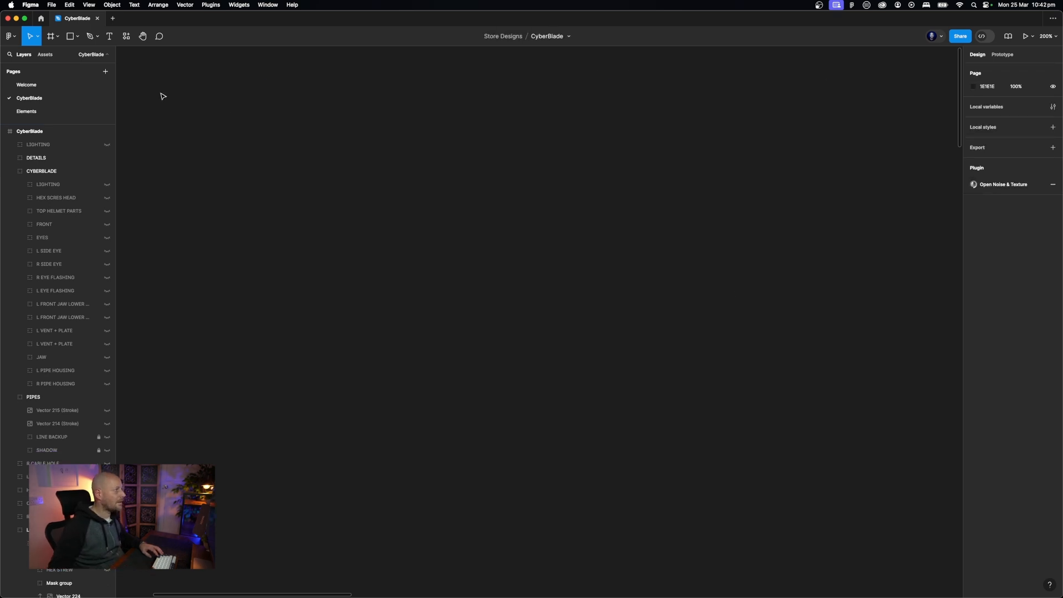
# Draw a closed notched outline about 230 × 163 with the Pen tool and finish it as its own vector
pyautogui.click(97, 36)
pyautogui.click(422, 194)
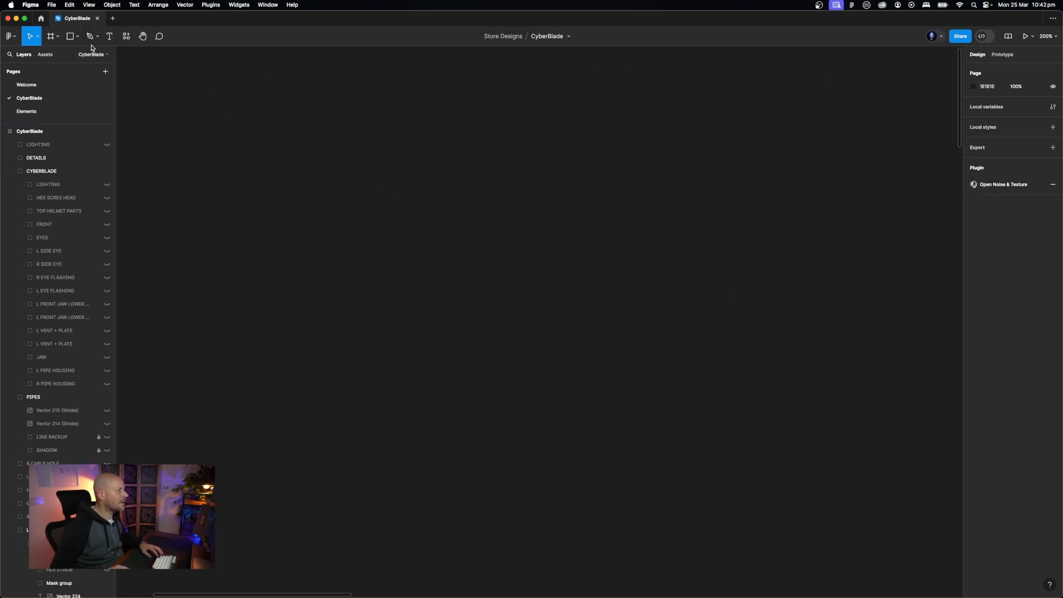
pyautogui.press('p')
pyautogui.click(555, 175)
pyautogui.click(453, 256)
pyautogui.click(476, 310)
pyautogui.click(626, 273)
pyautogui.click(569, 218)
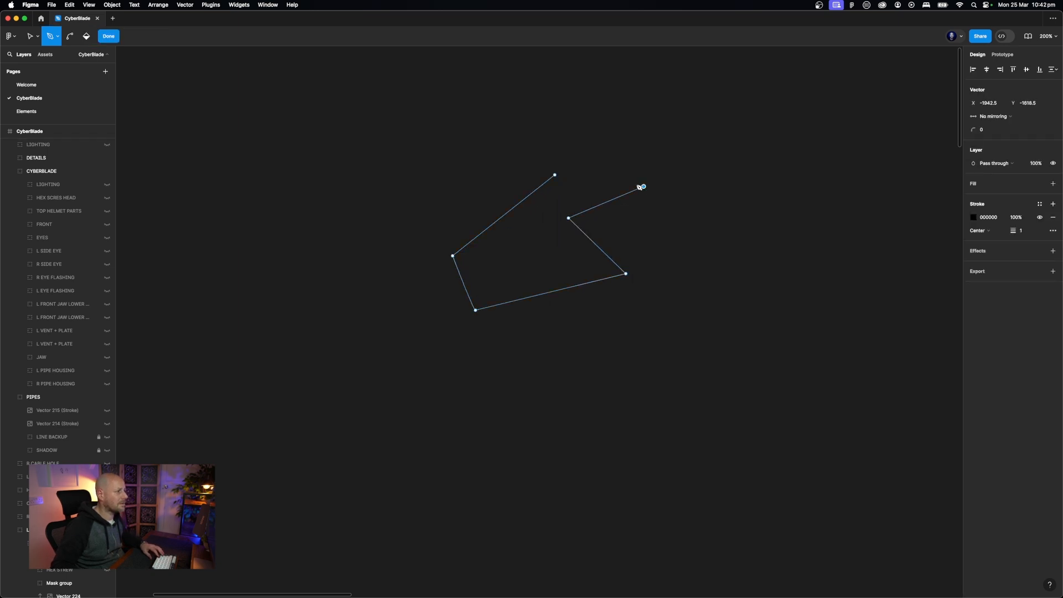
pyautogui.click(555, 175)
pyautogui.press('Escape')
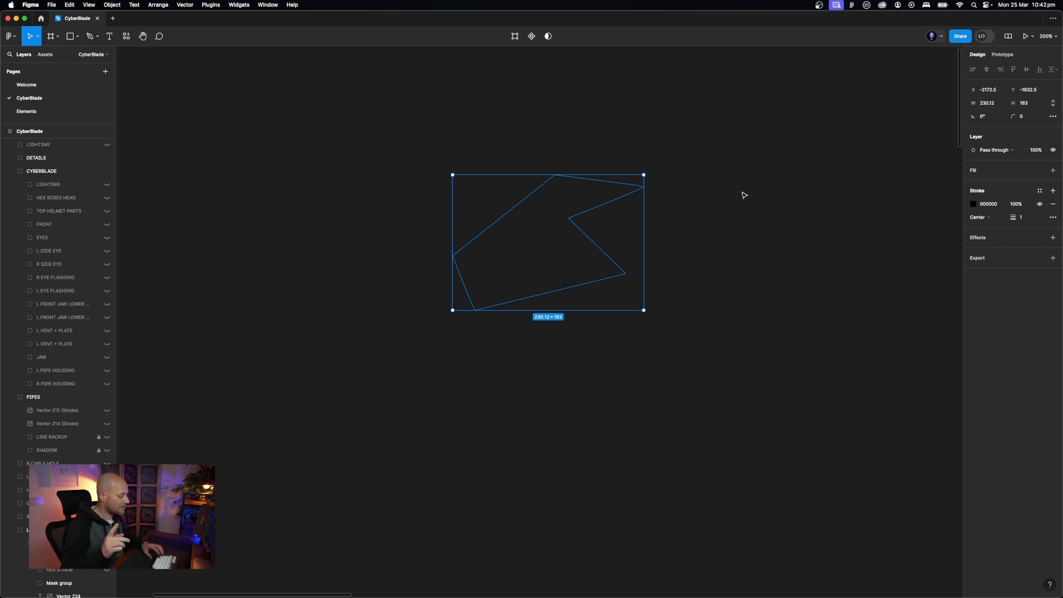
# Draw a second closed outline about 278 × 187 beside the first and finish it as a separate vector
pyautogui.press('p')
pyautogui.click(669, 194)
pyautogui.click(604, 221)
pyautogui.click(639, 254)
pyautogui.click(642, 304)
pyautogui.moveTo(528, 336); pyautogui.dragTo(522, 339)
pyautogui.click(637, 349)
pyautogui.click(757, 301)
pyautogui.click(681, 248)
pyautogui.click(711, 224)
pyautogui.click(670, 195)
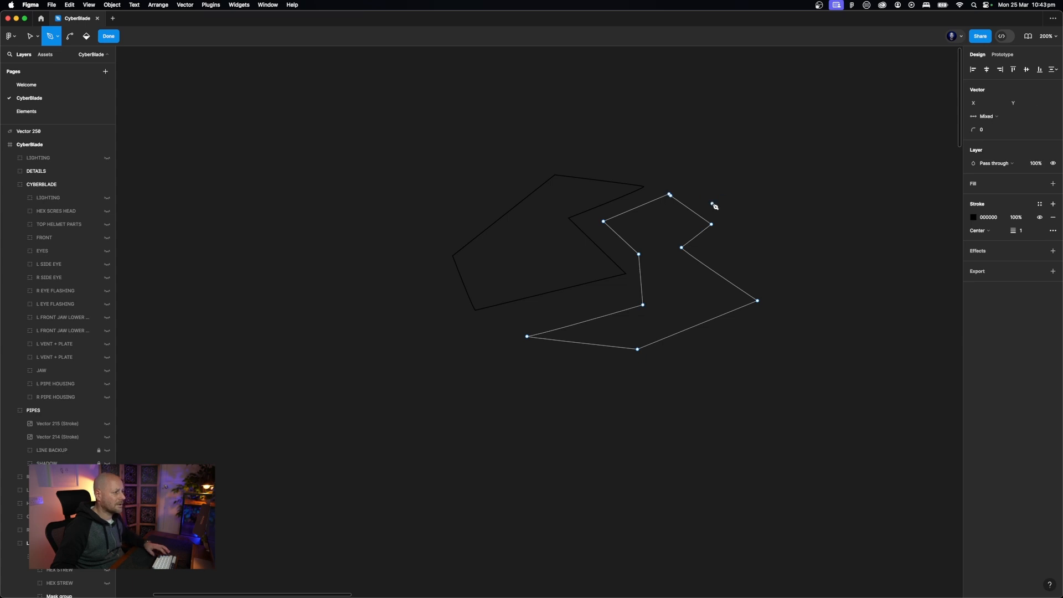
pyautogui.press('Escape')
pyautogui.press('Escape')
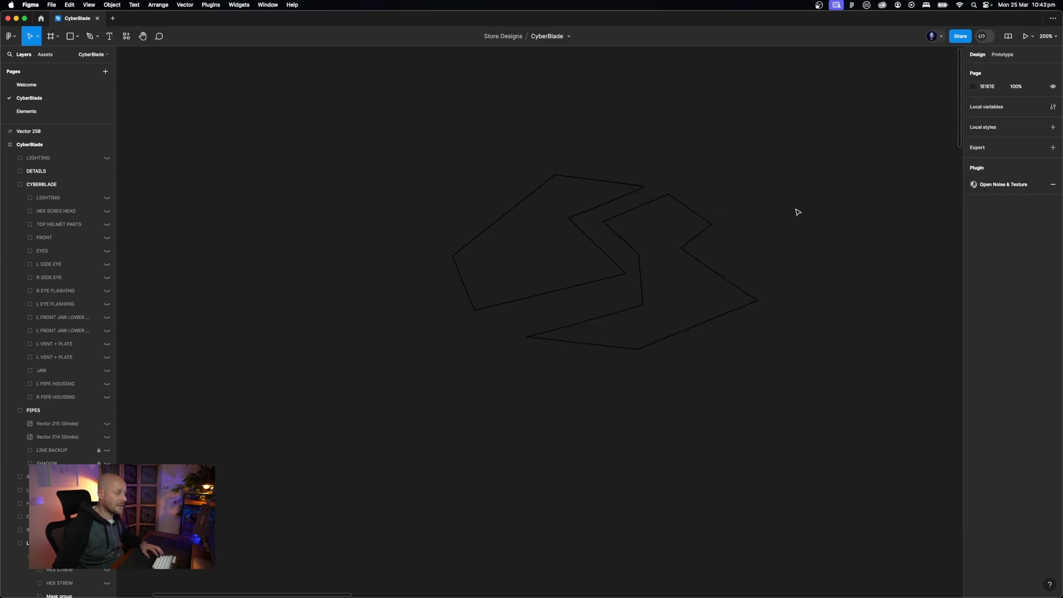
# Move the second outline slightly away from the first and set the stroke colour of both vectors to FFFFFF
pyautogui.moveTo(698, 242); pyautogui.dragTo(740, 252)
pyautogui.moveTo(584, 285); pyautogui.dragTo(562, 290)
pyautogui.moveTo(736, 373); pyautogui.dragTo(404, 158)
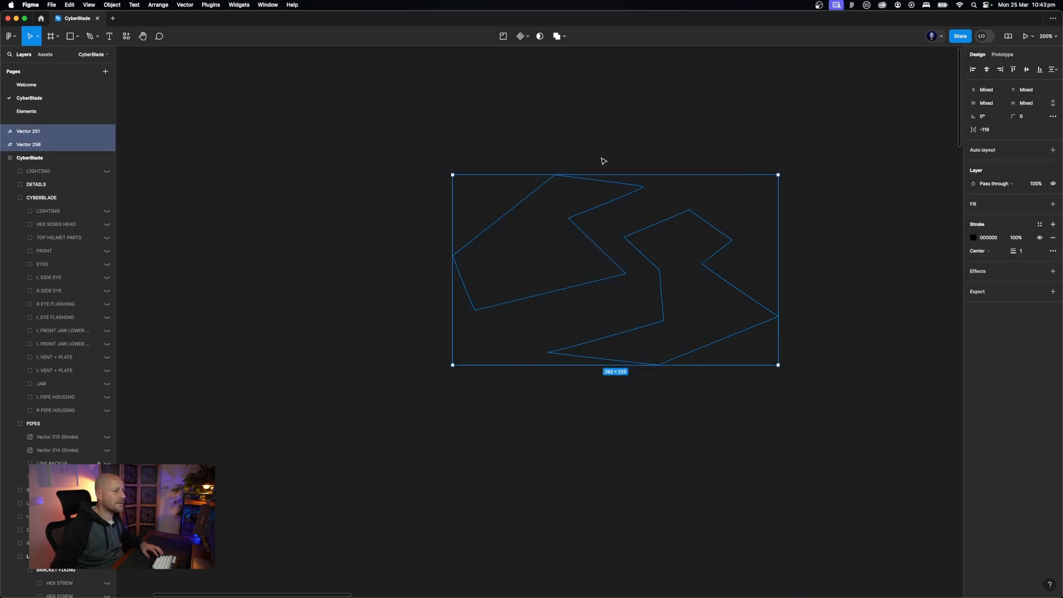
pyautogui.click(972, 239)
pyautogui.moveTo(880, 278); pyautogui.dragTo(850, 259)
pyautogui.click(800, 223)
# Replace the right-hand vector's stroke with a D9D9D9 fill
pyautogui.click(688, 304)
pyautogui.click(1054, 204)
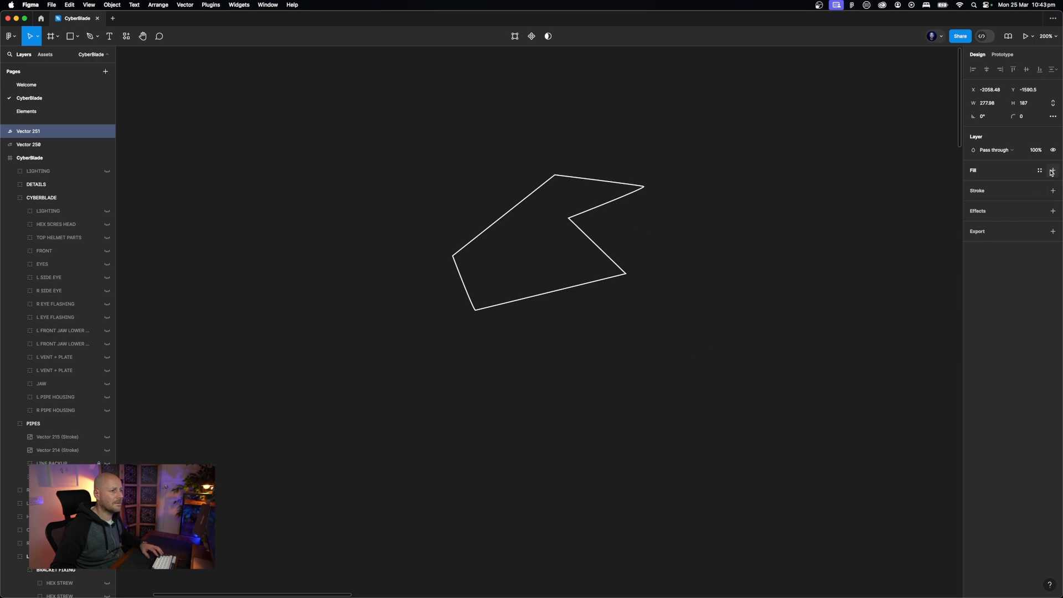
pyautogui.click(1054, 170)
# Remove the left-hand vector's stroke and give it a red fill, E82F2F
pyautogui.moveTo(637, 165); pyautogui.dragTo(675, 218)
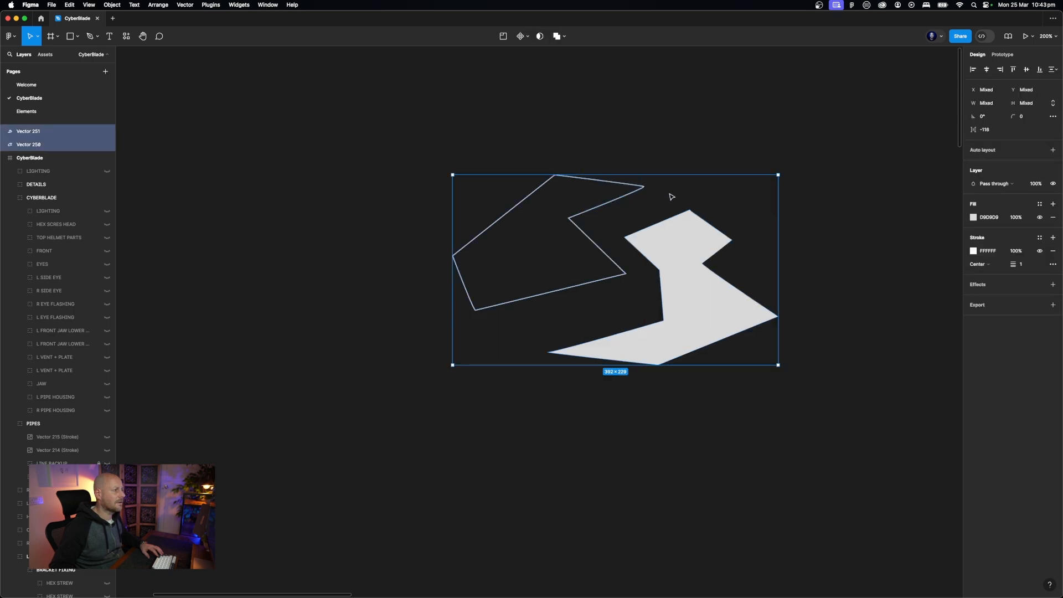
pyautogui.click(893, 173)
pyautogui.click(556, 176)
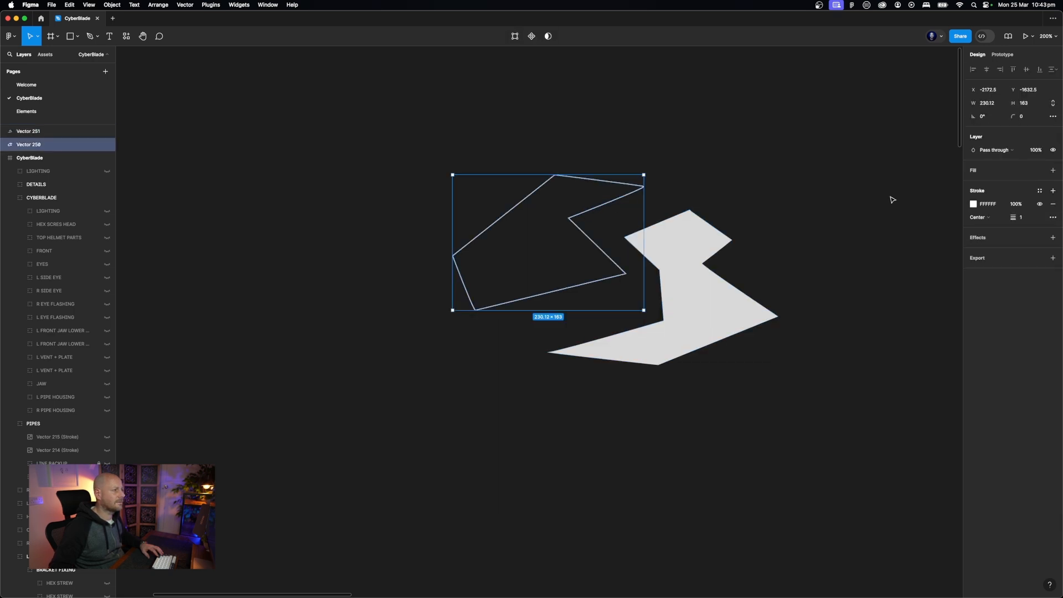
pyautogui.click(1054, 204)
pyautogui.click(1054, 170)
pyautogui.click(974, 183)
pyautogui.click(946, 226)
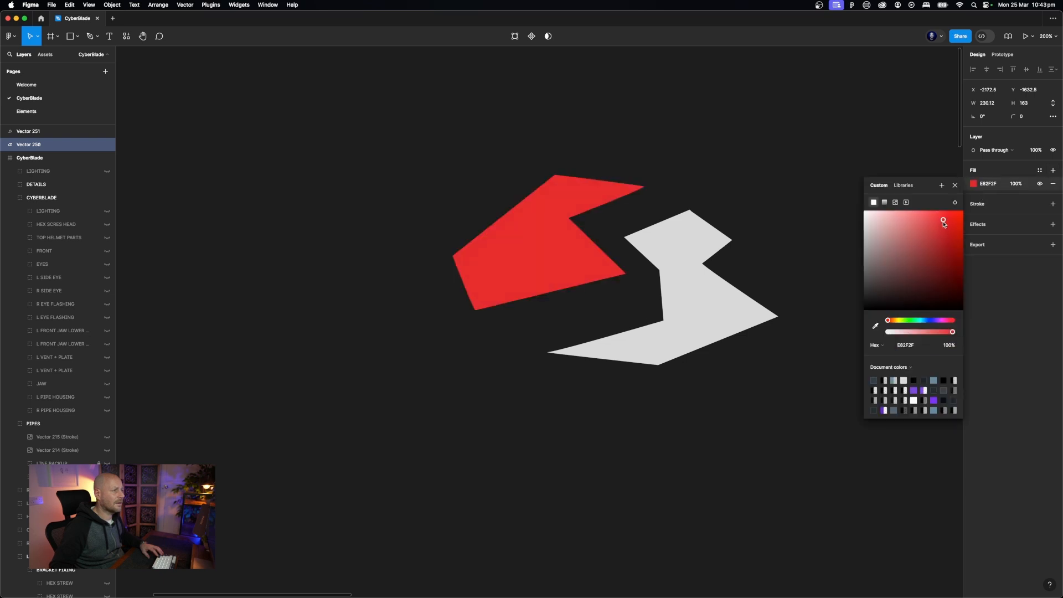
# Move the grey shape on its own to the left, close against the red shape
pyautogui.click(759, 256)
pyautogui.click(645, 308)
pyautogui.moveTo(722, 310); pyautogui.dragTo(689, 310)
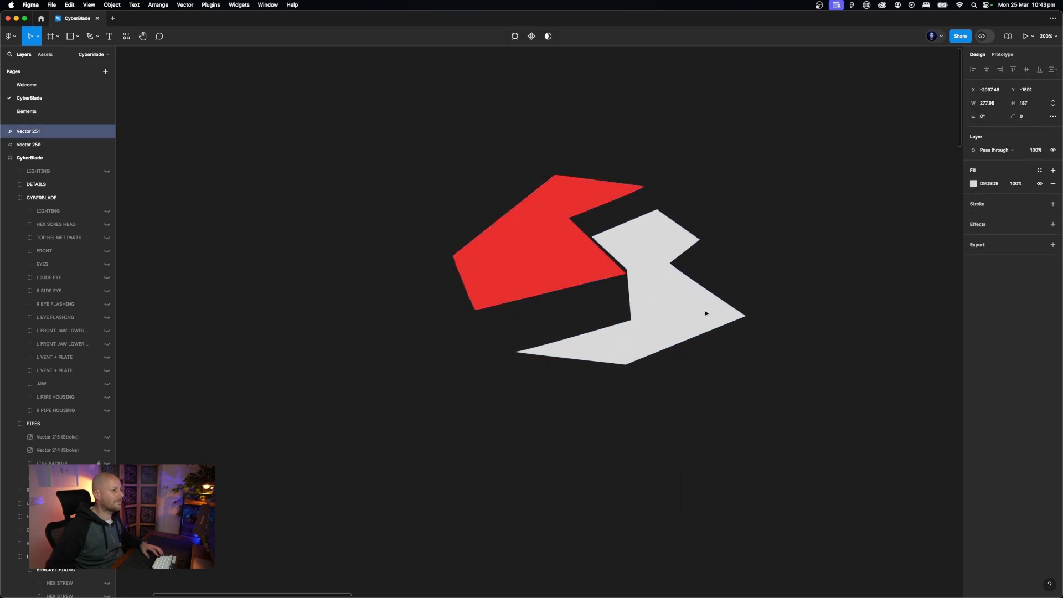
# Select both the red and grey vectors and delete them
pyautogui.keyDown('shift'); pyautogui.click(37, 146); pyautogui.keyUp('shift')
pyautogui.click(397, 171)
pyautogui.moveTo(380, 140); pyautogui.dragTo(779, 397)
pyautogui.press('Delete')
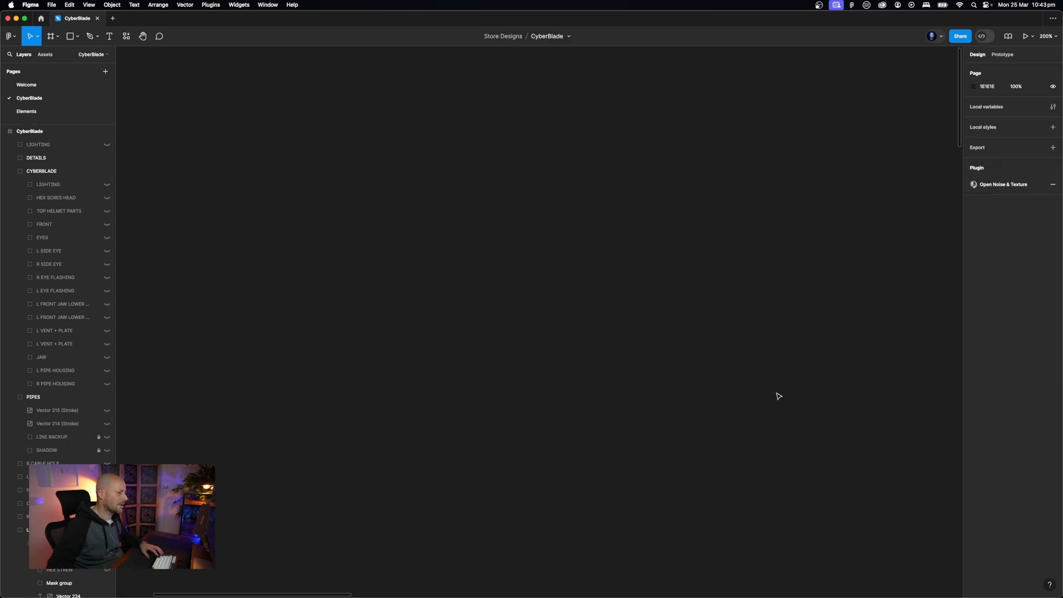
# Select the Multiply shading vector on the side plate and examine its outlines across the whole plate
pyautogui.scroll(-18, 779, 396)
pyautogui.hscroll(-6, 779, 396)
pyautogui.hscroll(4, 779, 397)
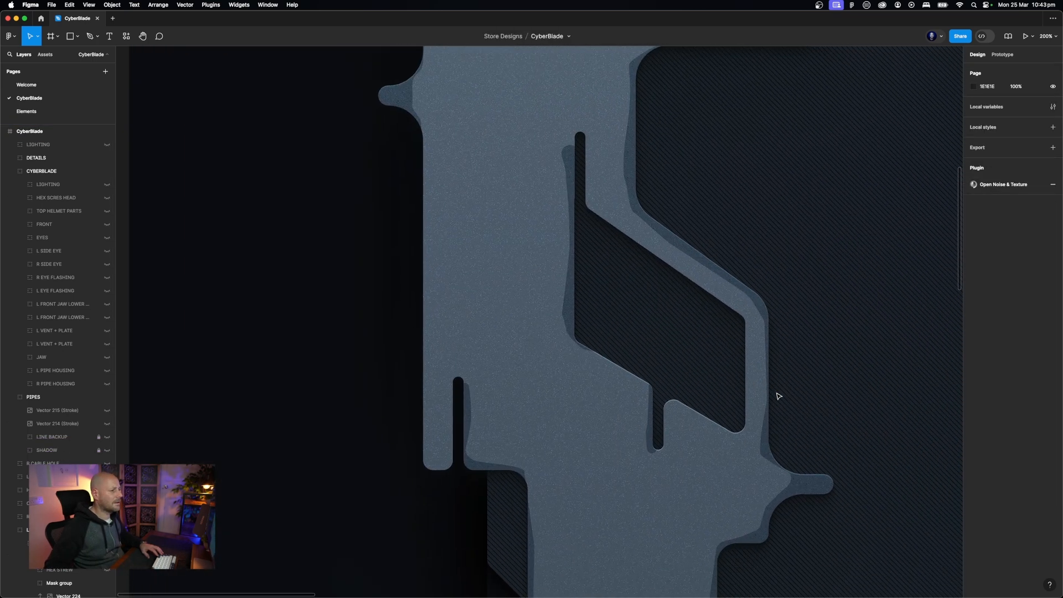
pyautogui.click(726, 279)
pyautogui.press('-')
pyautogui.press('-')
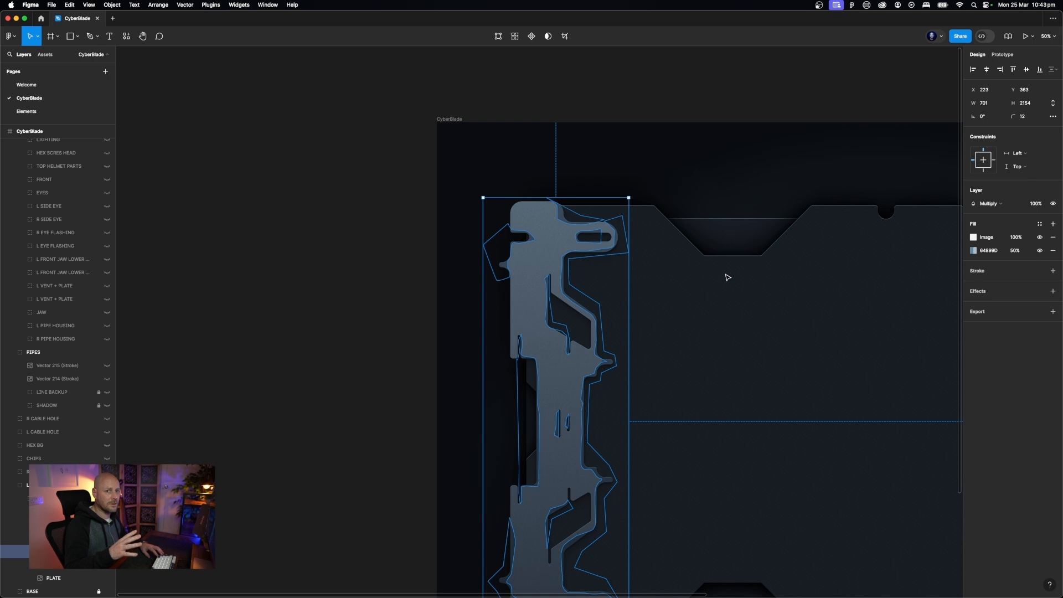
# Hide the masked shading group on the left side plate so only the base plate shows
pyautogui.click(368, 361)
pyautogui.scroll(-5, 367, 361)
pyautogui.hscroll(3, 368, 361)
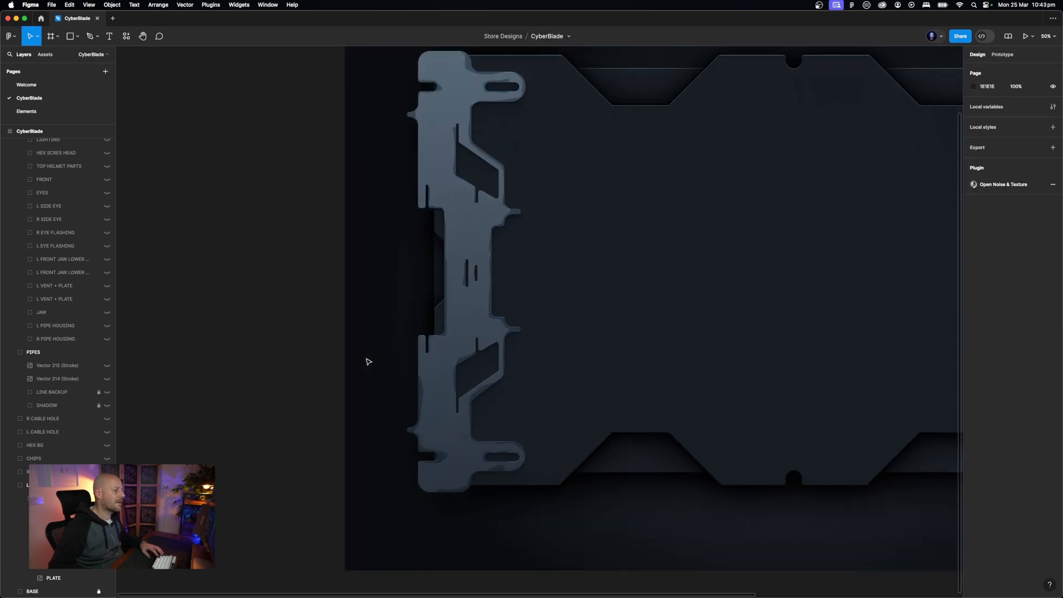
pyautogui.click(58, 583)
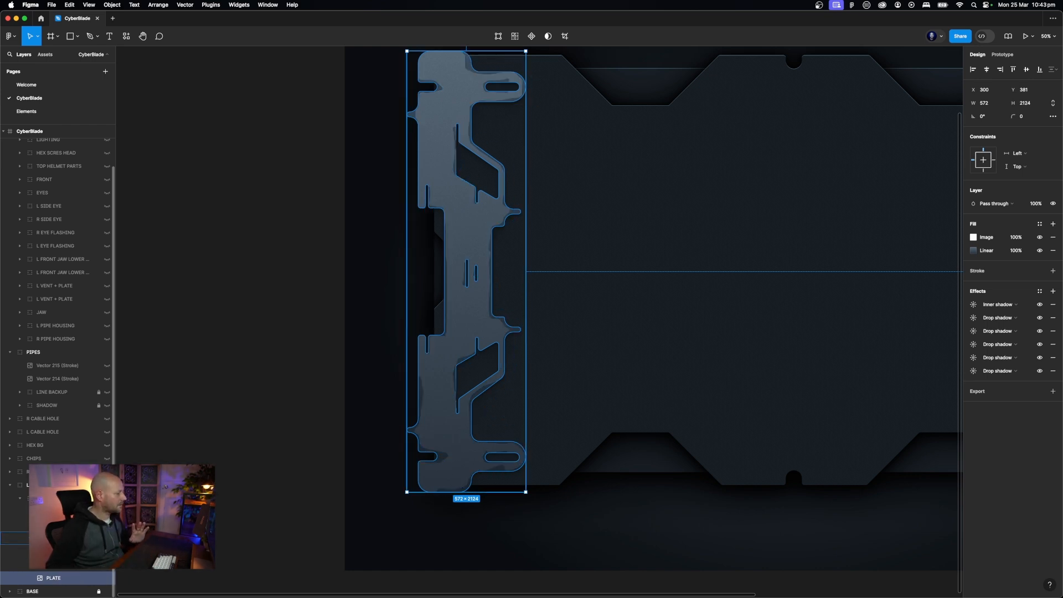
pyautogui.click(31, 538)
pyautogui.click(66, 539)
pyautogui.click(107, 538)
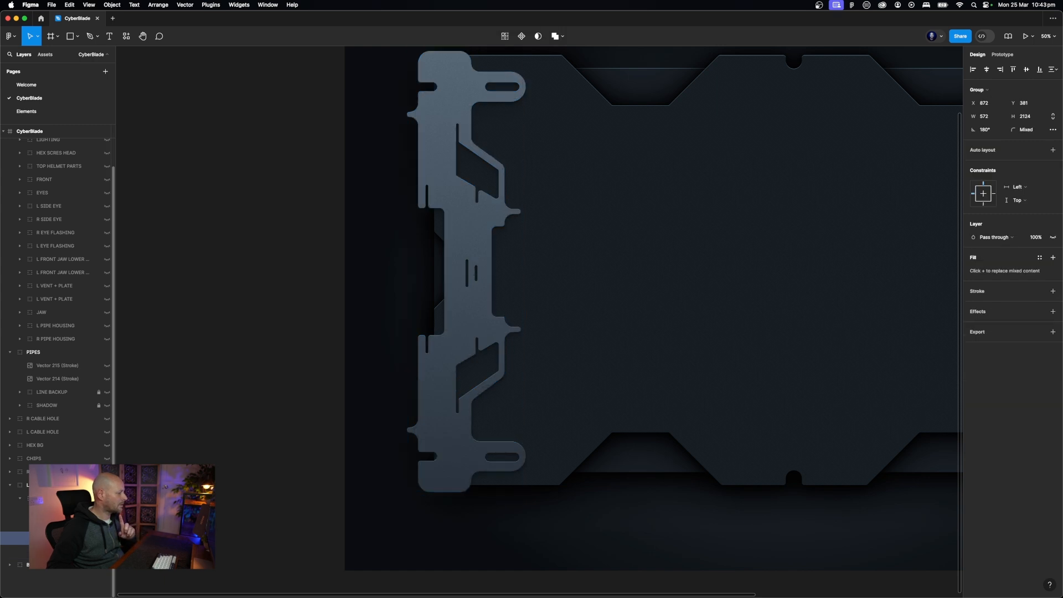
pyautogui.click(236, 510)
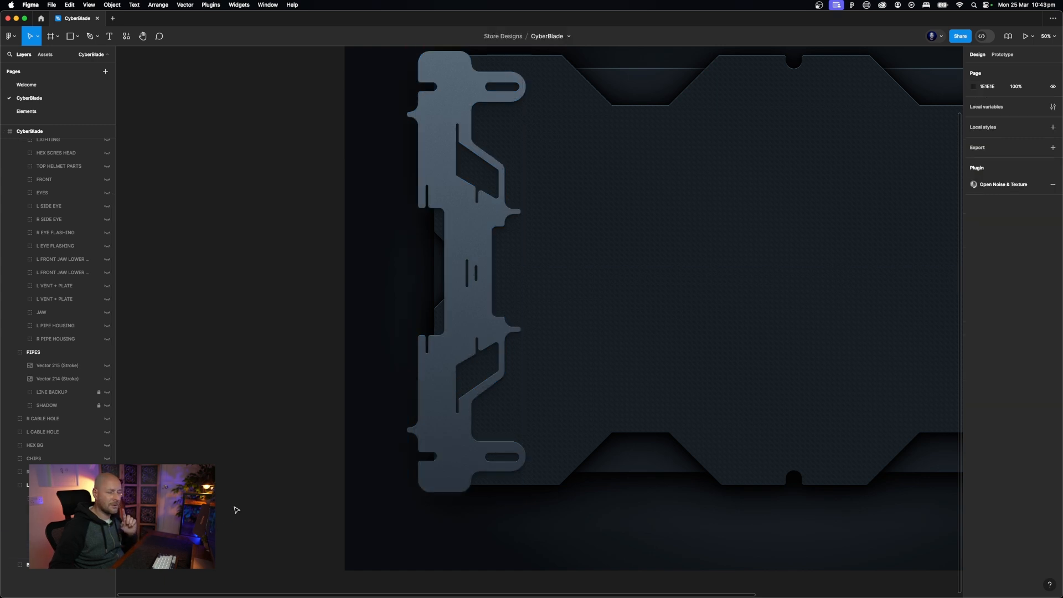
# Duplicate the left base plate and remove the inner shadow and all five drop shadows from the copy
pyautogui.click(447, 448)
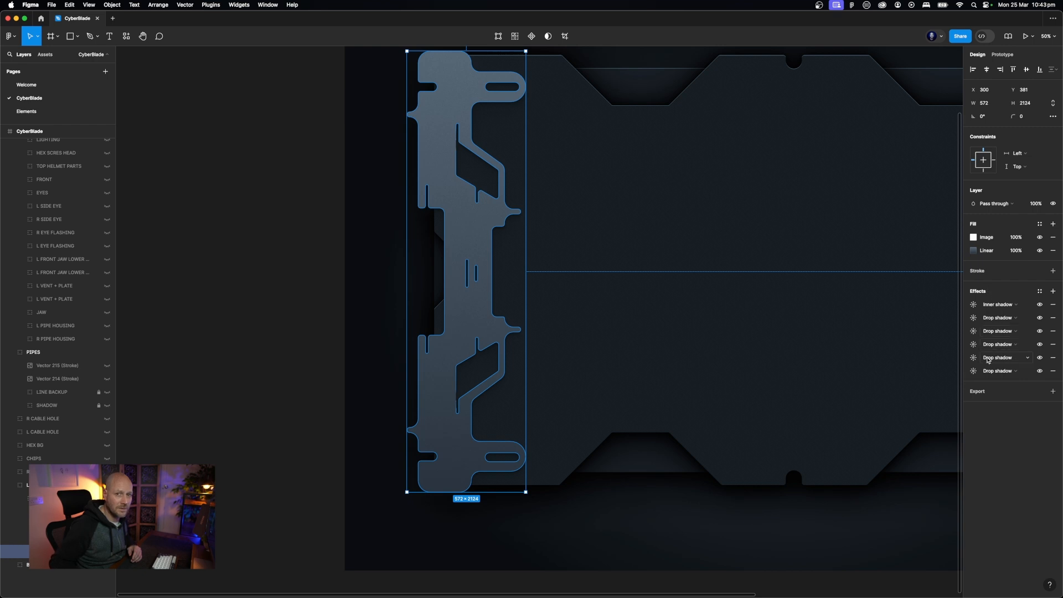
pyautogui.click(194, 349)
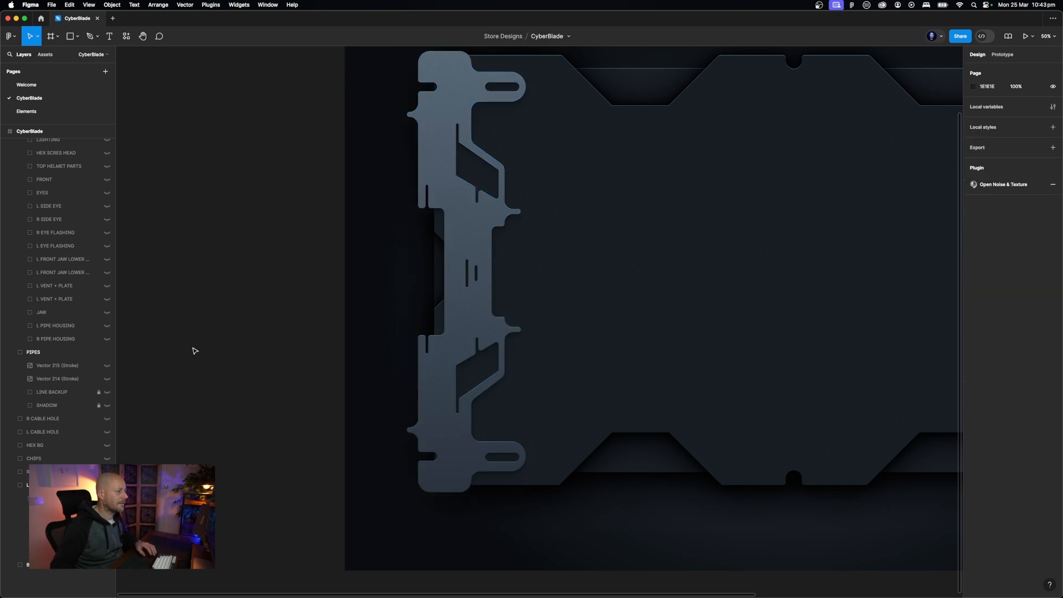
pyautogui.click(481, 330)
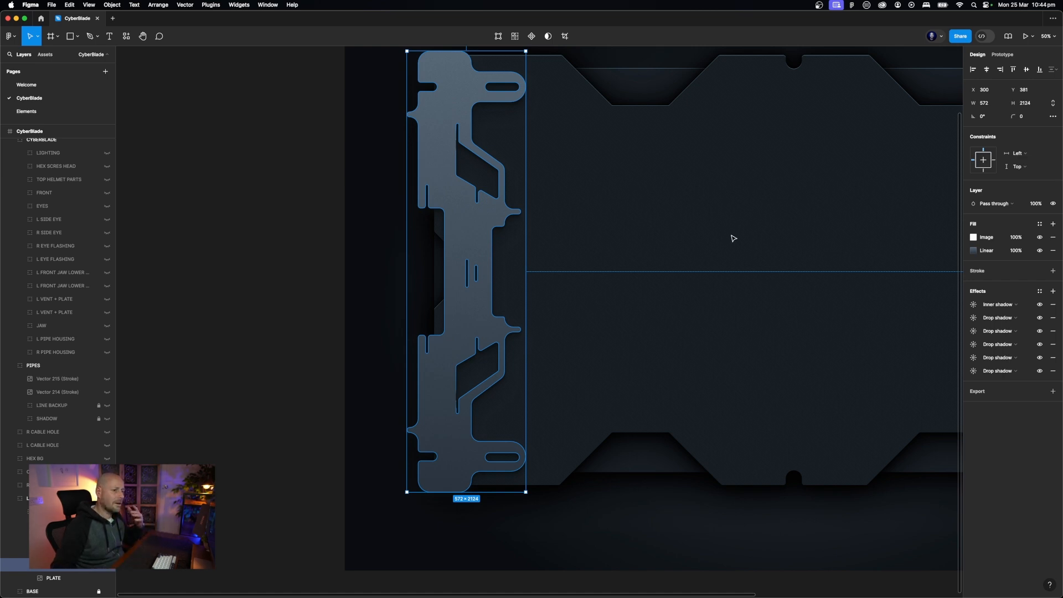
pyautogui.click(1053, 371)
pyautogui.click(1053, 358)
pyautogui.click(1054, 345)
pyautogui.click(1054, 331)
pyautogui.click(1054, 318)
pyautogui.click(1053, 304)
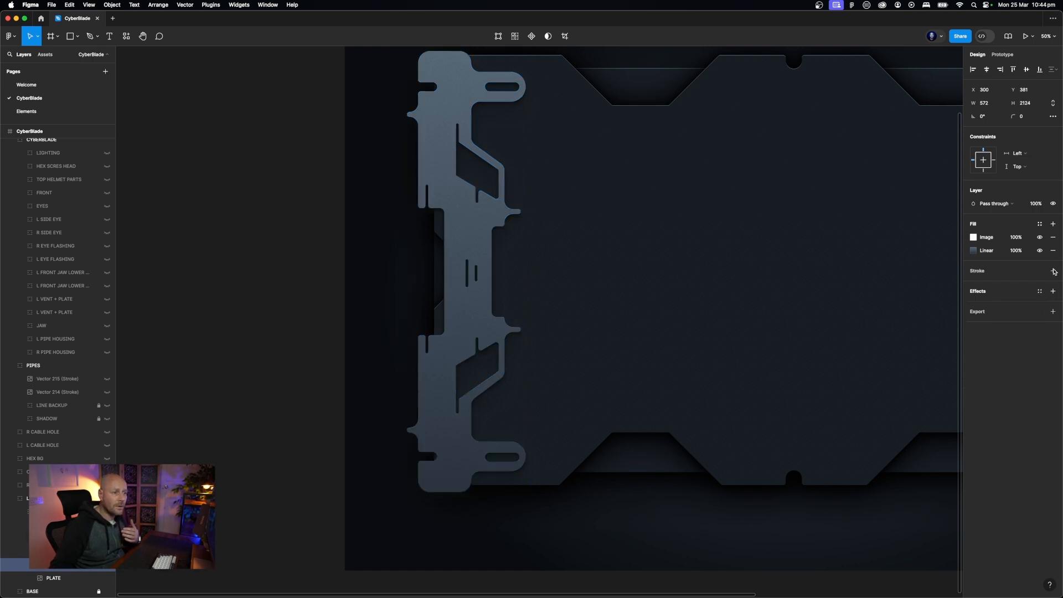
# Replace the plate copy's image and linear fills with a single plain D9D9D9 fill
pyautogui.click(1054, 249)
pyautogui.click(1054, 237)
pyautogui.click(1054, 224)
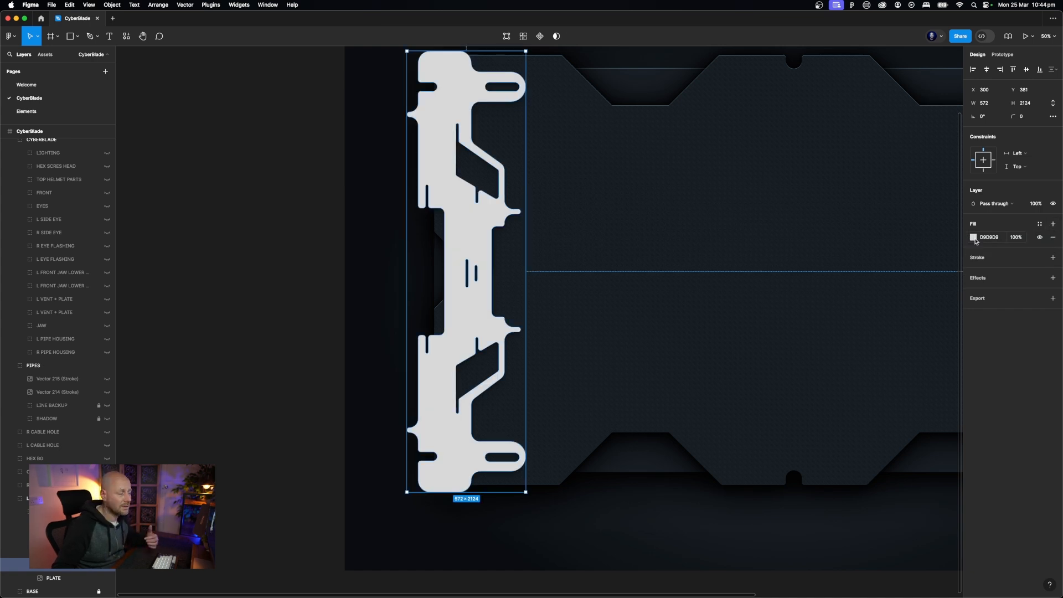
pyautogui.click(295, 276)
pyautogui.hscroll(-1, 268, 352)
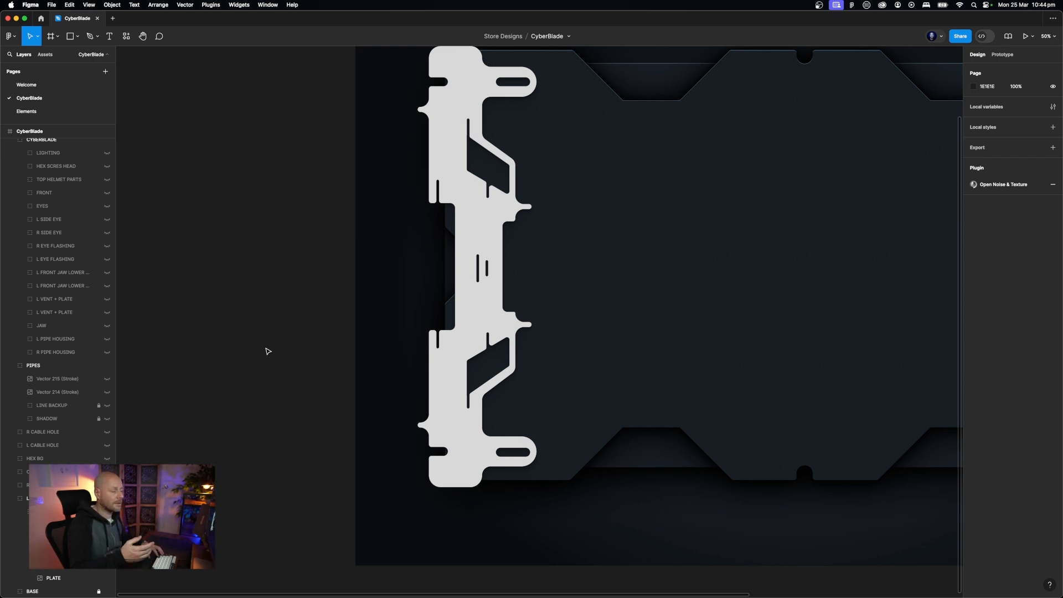
# Move the plain plate copy slightly off the original and delete it
pyautogui.click(50, 563)
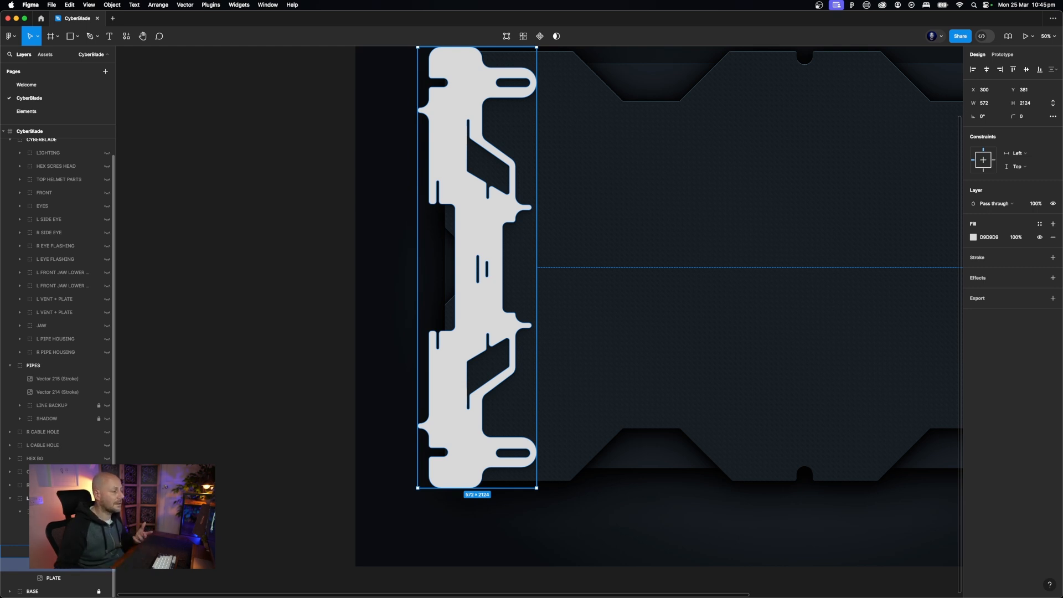
pyautogui.moveTo(472, 328); pyautogui.dragTo(463, 331)
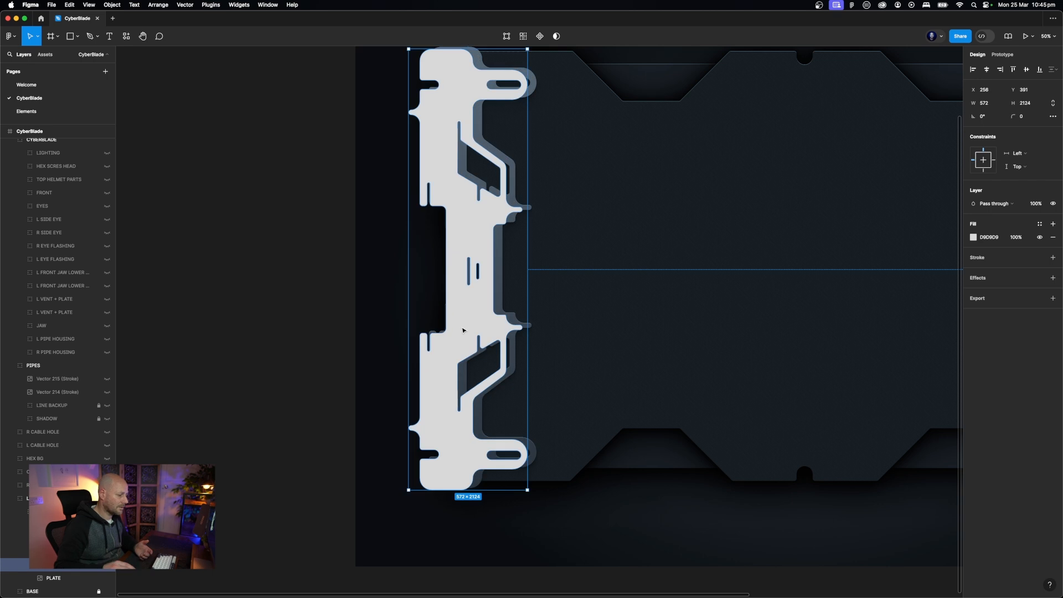
pyautogui.press('BackSpace')
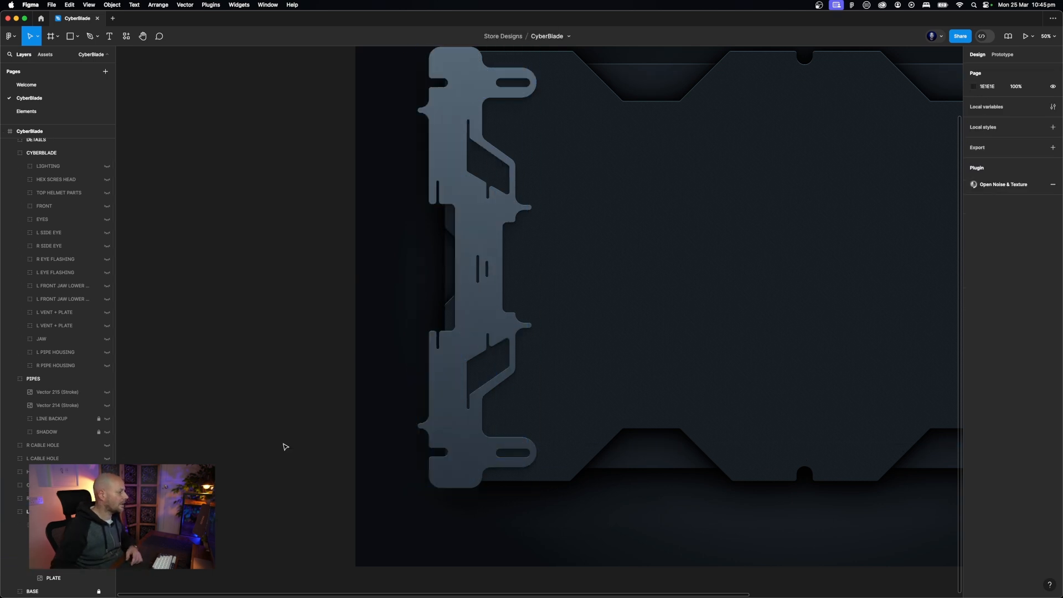
# Check the original left plate's effects and examine its lit edges up close and within the whole frame
pyautogui.click(471, 442)
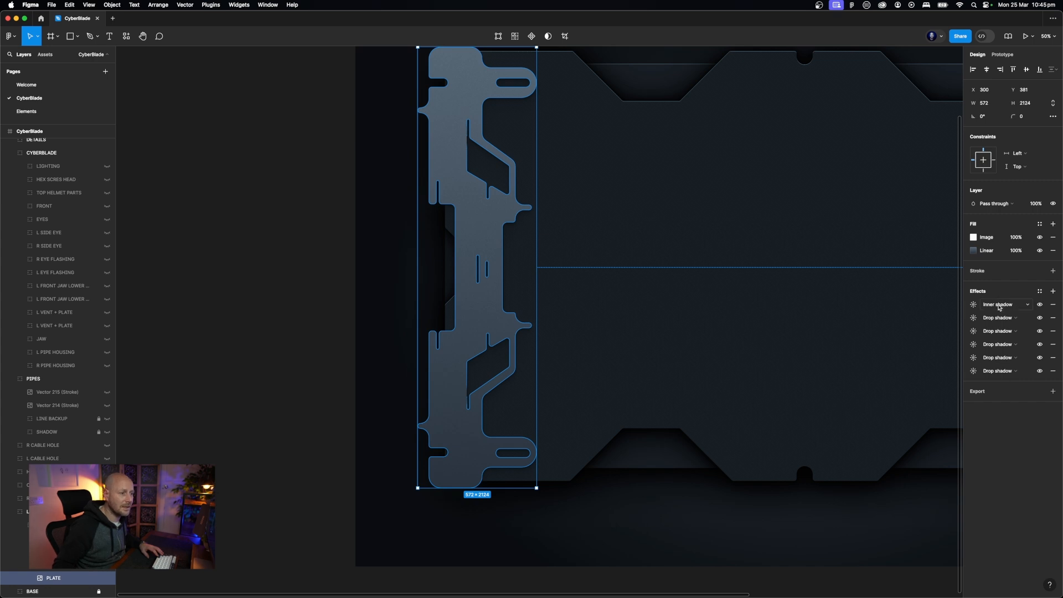
pyautogui.click(549, 564)
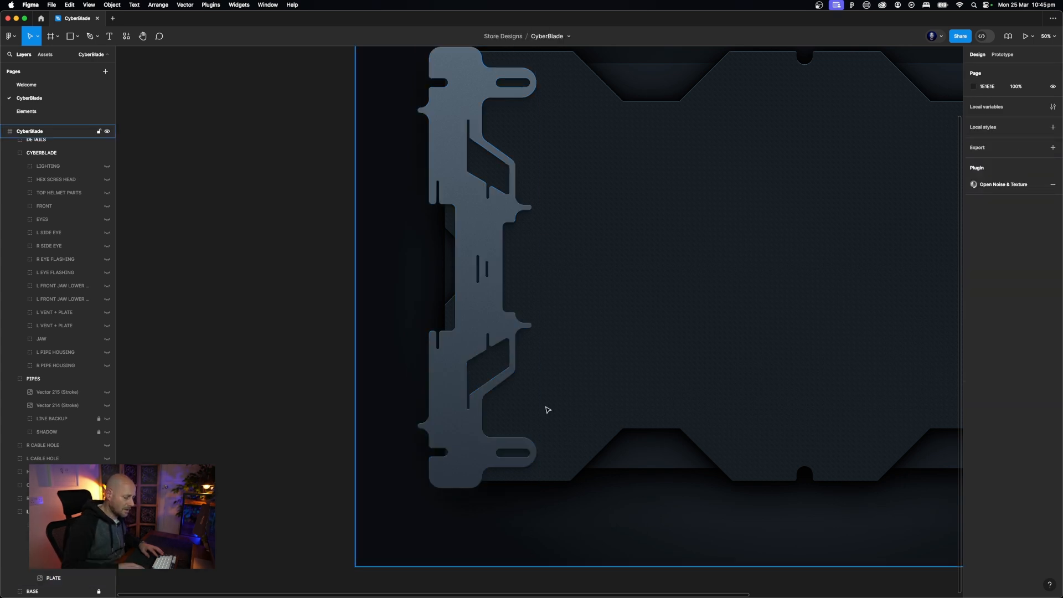
pyautogui.scroll(5, 546, 408)
pyautogui.scroll(-3, 546, 408)
pyautogui.hscroll(-3, 546, 408)
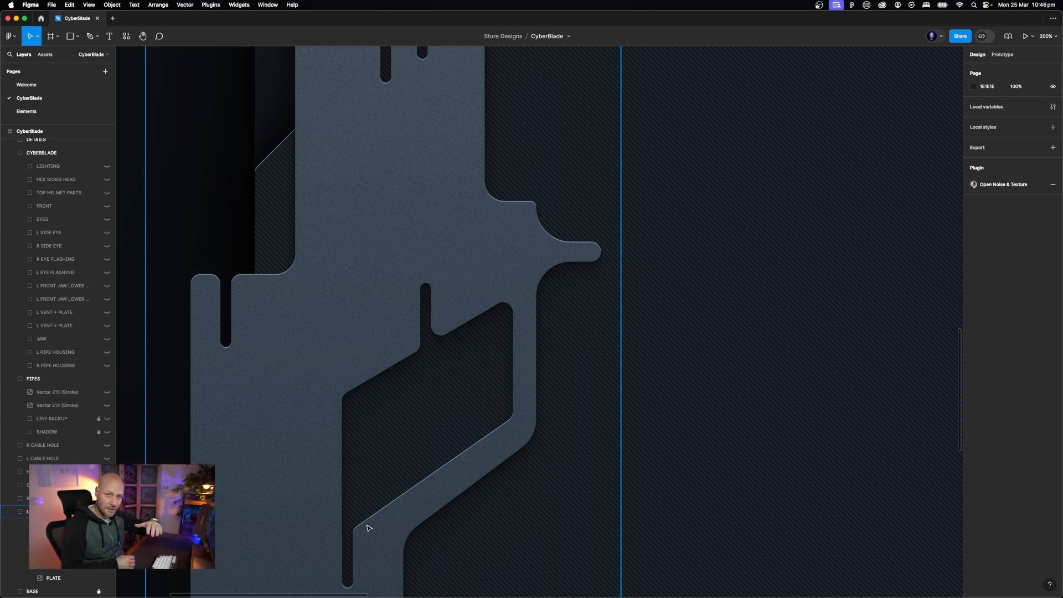
pyautogui.press('-')
pyautogui.press('-')
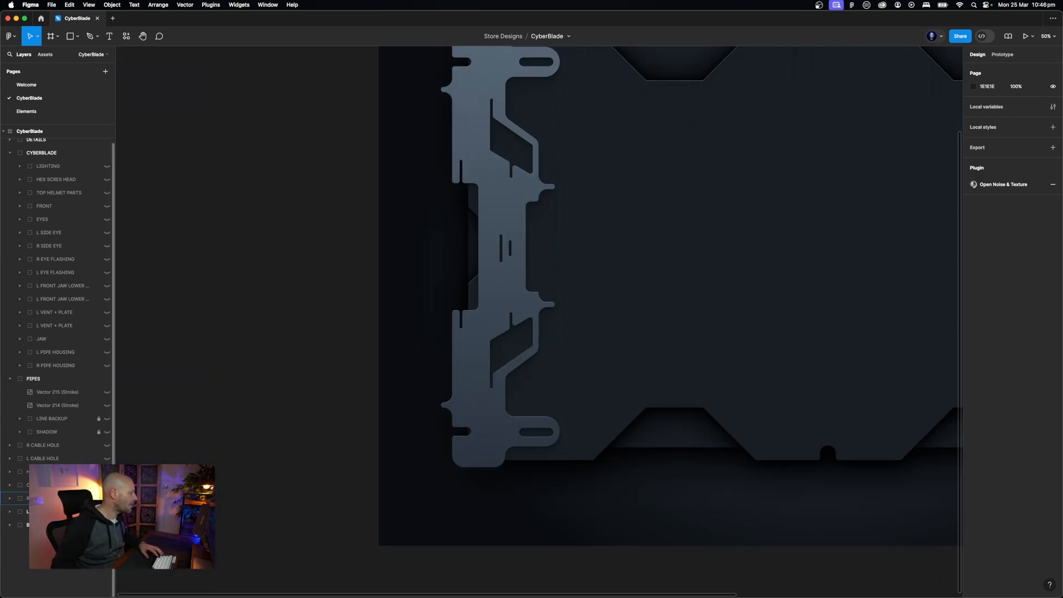
pyautogui.hscroll(2, 539, 322)
pyautogui.scroll(2, 539, 322)
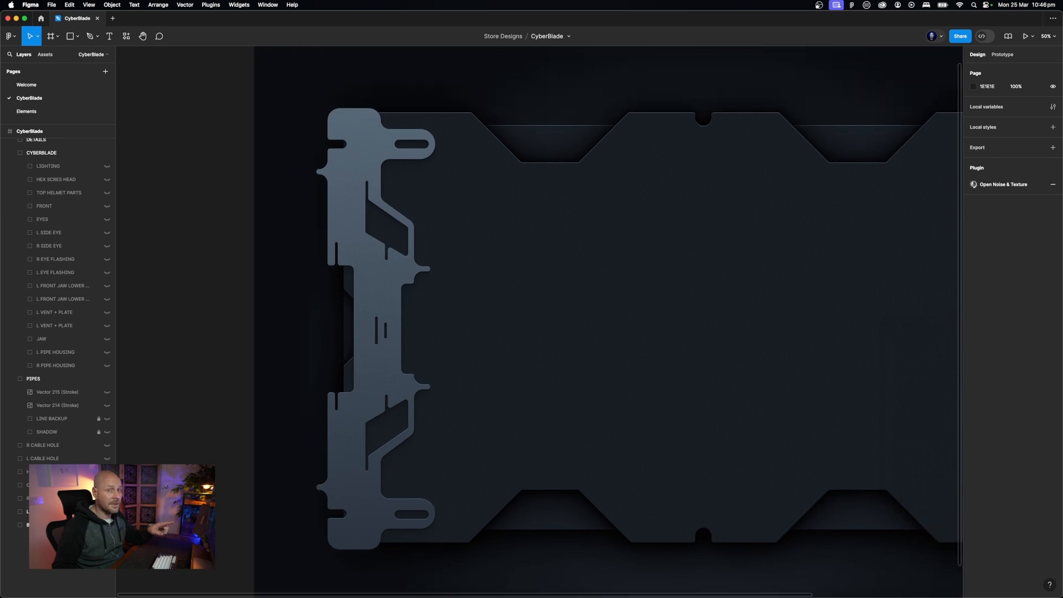
pyautogui.hscroll(3, 535, 369)
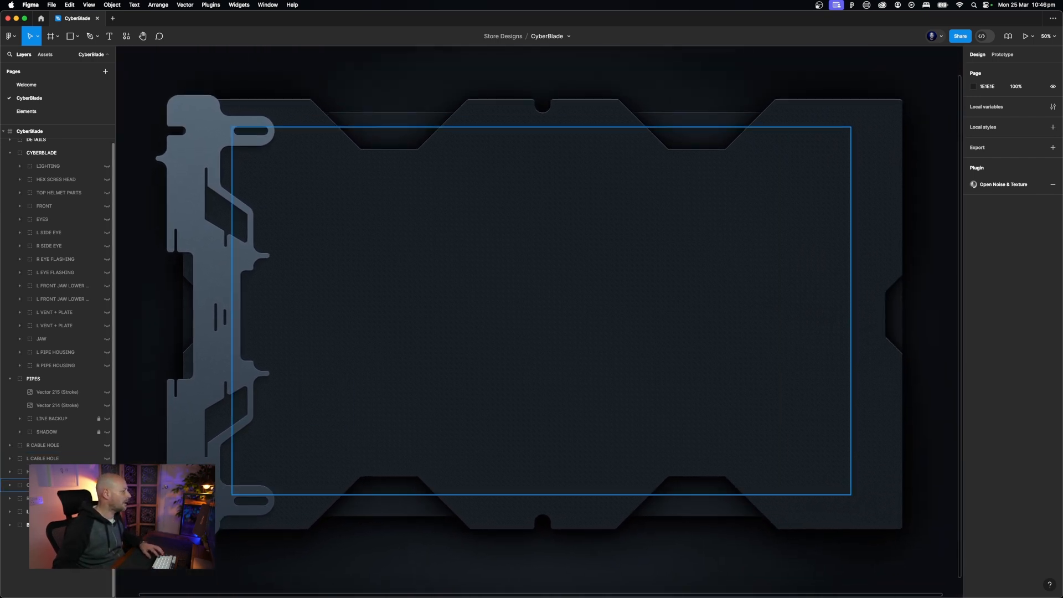
# Make the right end clamp and the left clamp's shading group visible
pyautogui.click(107, 498)
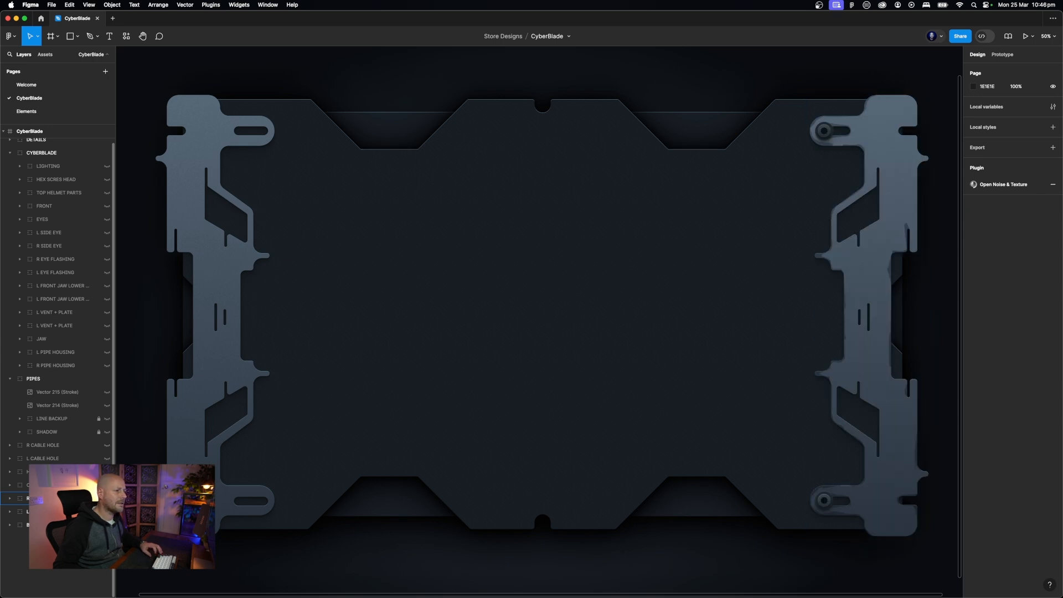
pyautogui.click(10, 511)
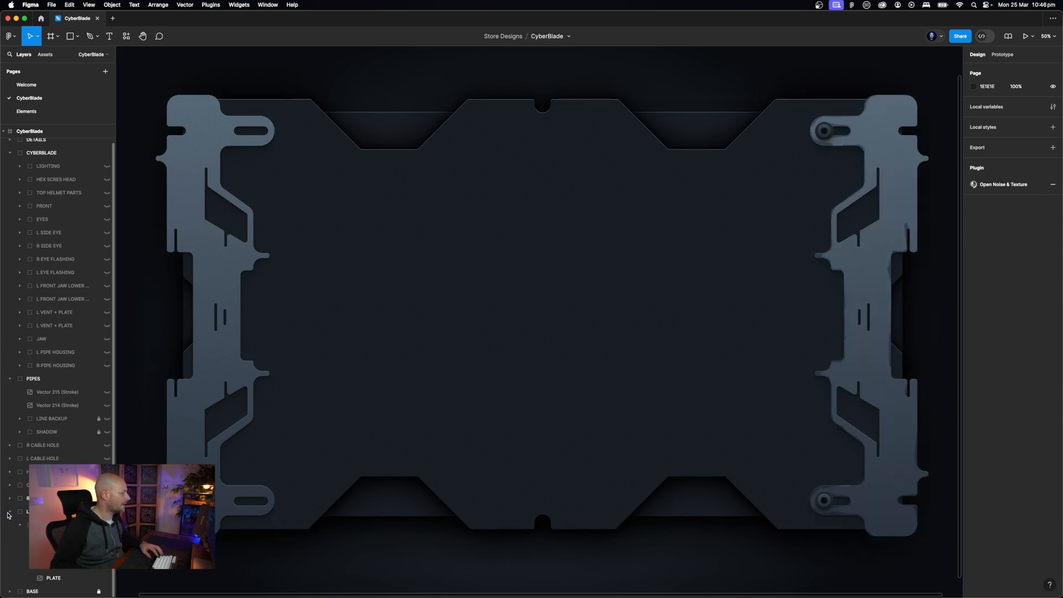
pyautogui.click(107, 566)
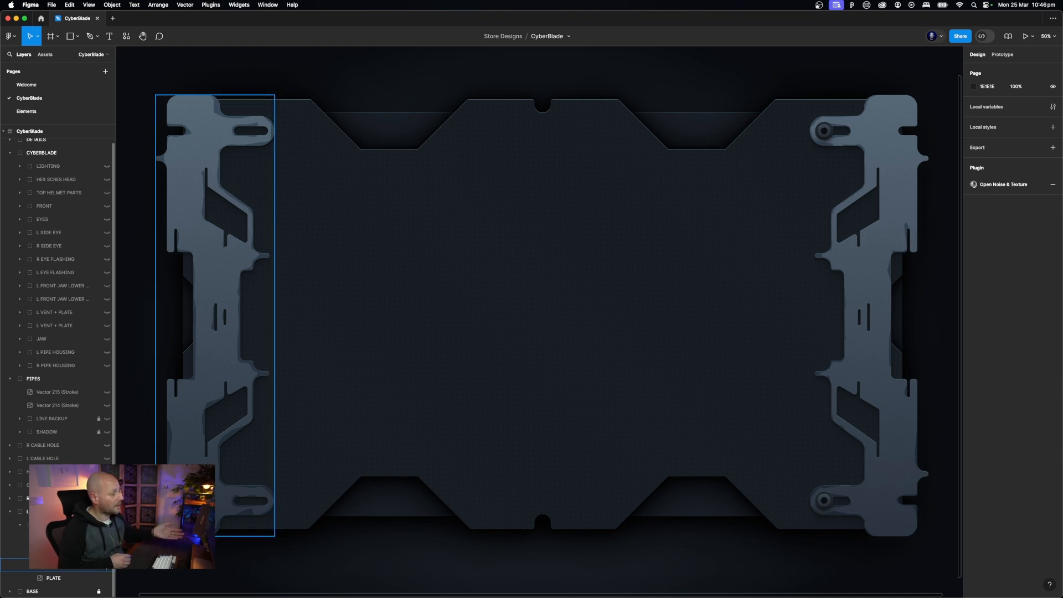
# Hide and reshow the upper and lower bolts on the right end clamp, one at a time
pyautogui.click(847, 344)
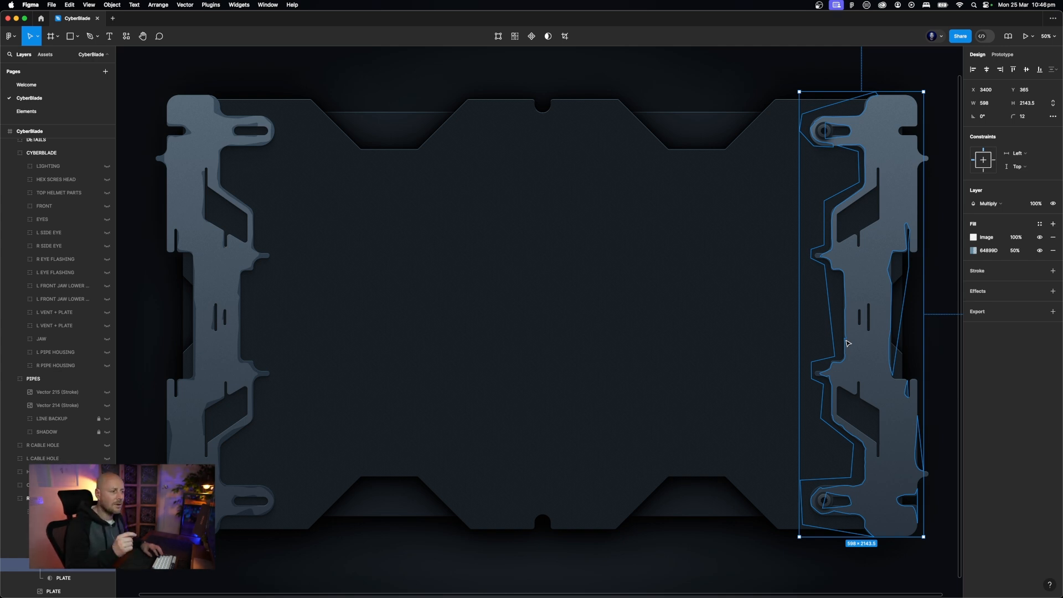
pyautogui.hscroll(1, 848, 344)
pyautogui.click(67, 538)
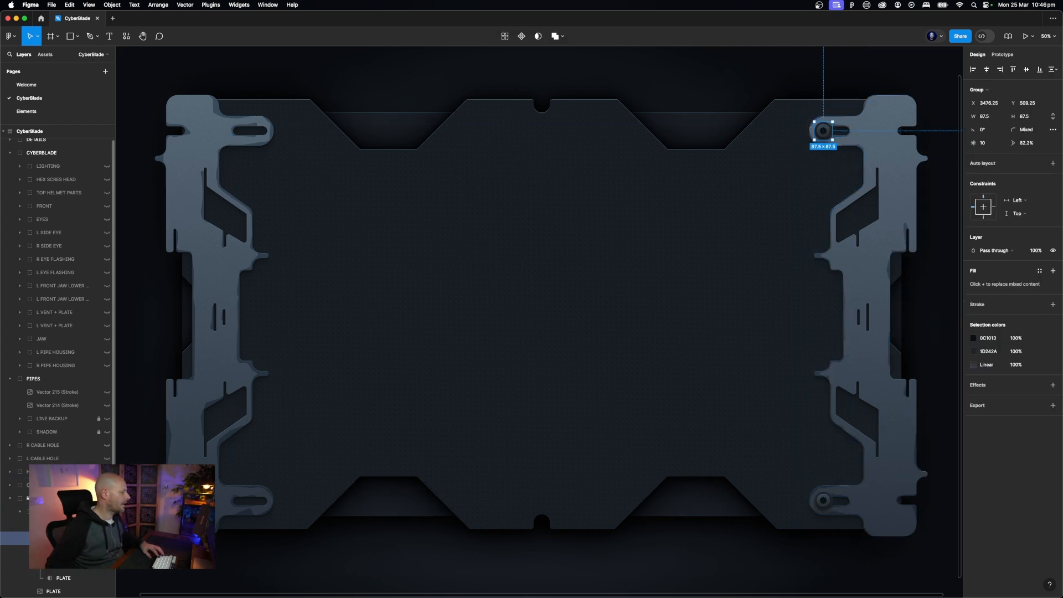
pyautogui.press('shift+super+h')
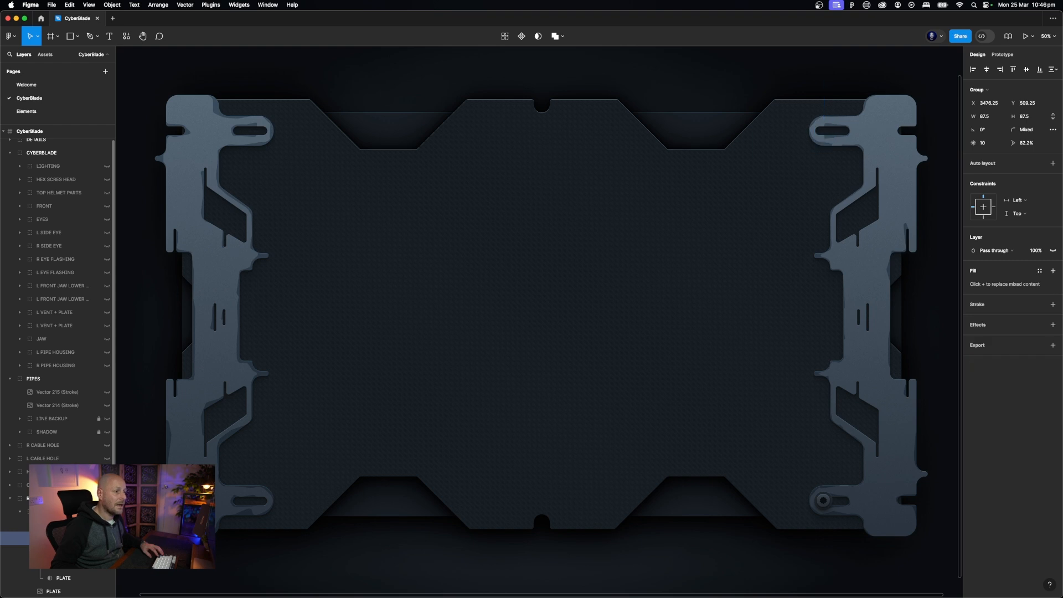
pyautogui.press('shift+super+h')
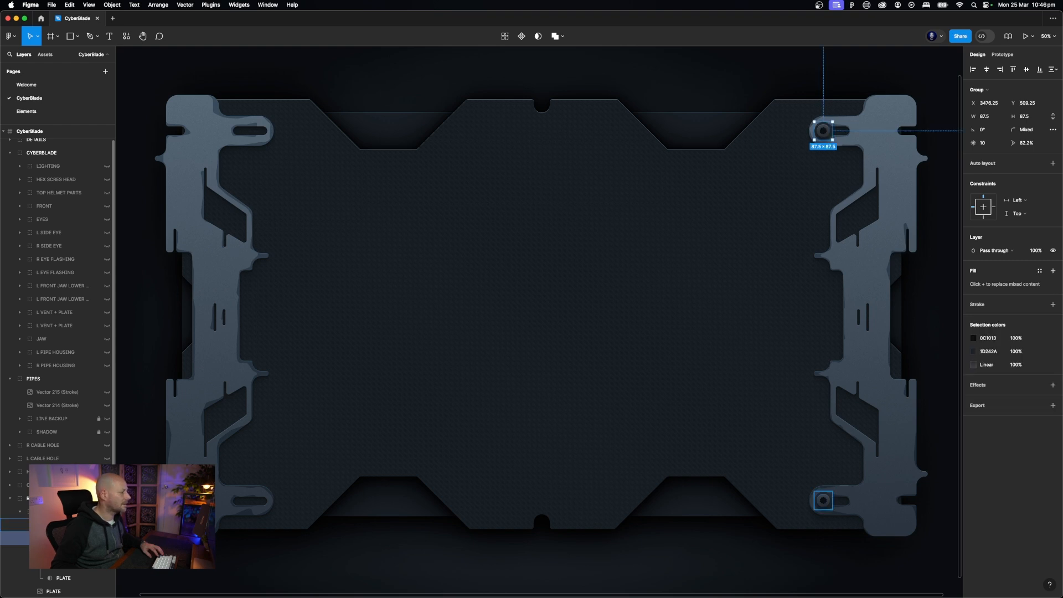
pyautogui.click(107, 525)
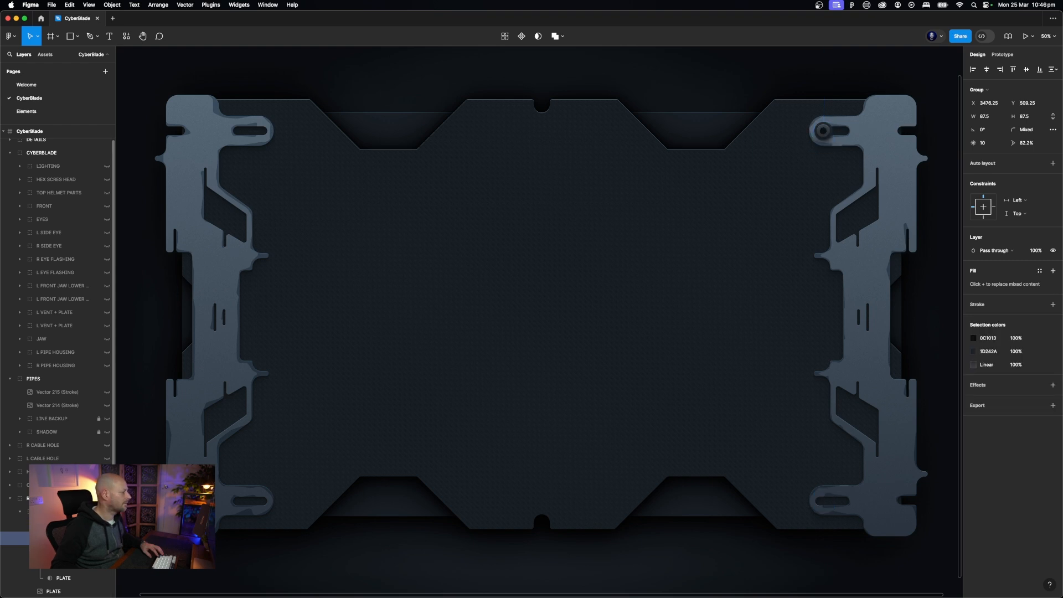
pyautogui.click(107, 525)
# Make both bolts on the left end clamp visible and collapse the two end clamp groups in the layer list
pyautogui.click(67, 525)
pyautogui.click(30, 552)
pyautogui.click(55, 512)
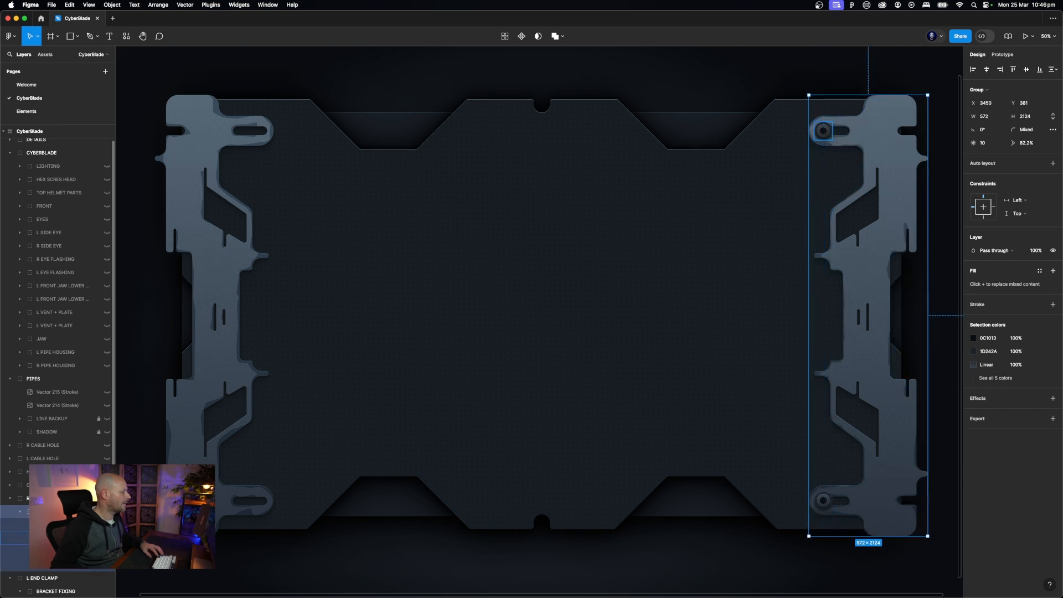
pyautogui.click(20, 512)
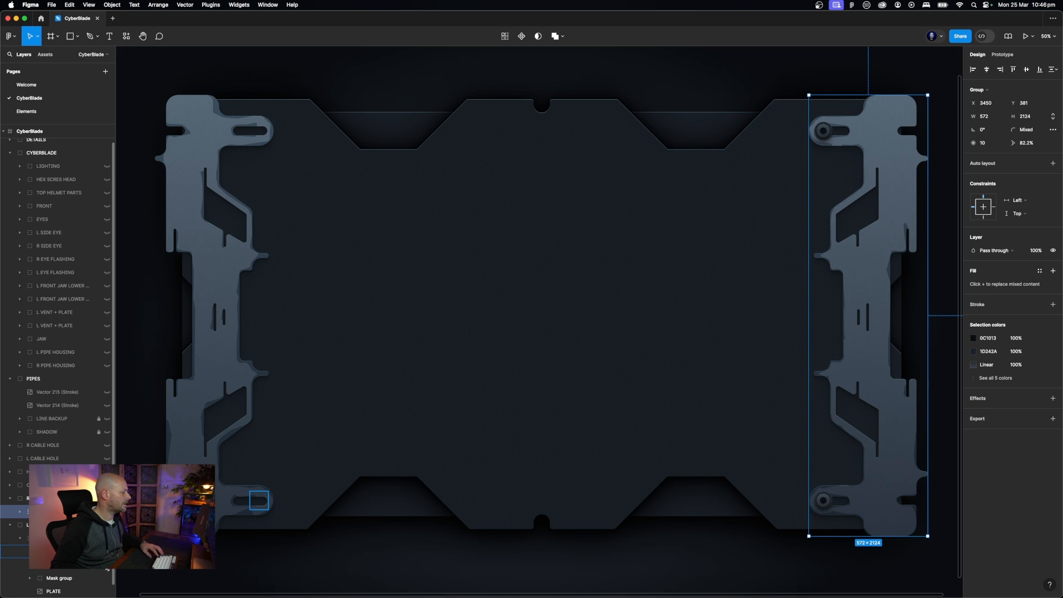
pyautogui.click(107, 551)
pyautogui.click(107, 564)
pyautogui.click(10, 499)
pyautogui.click(11, 513)
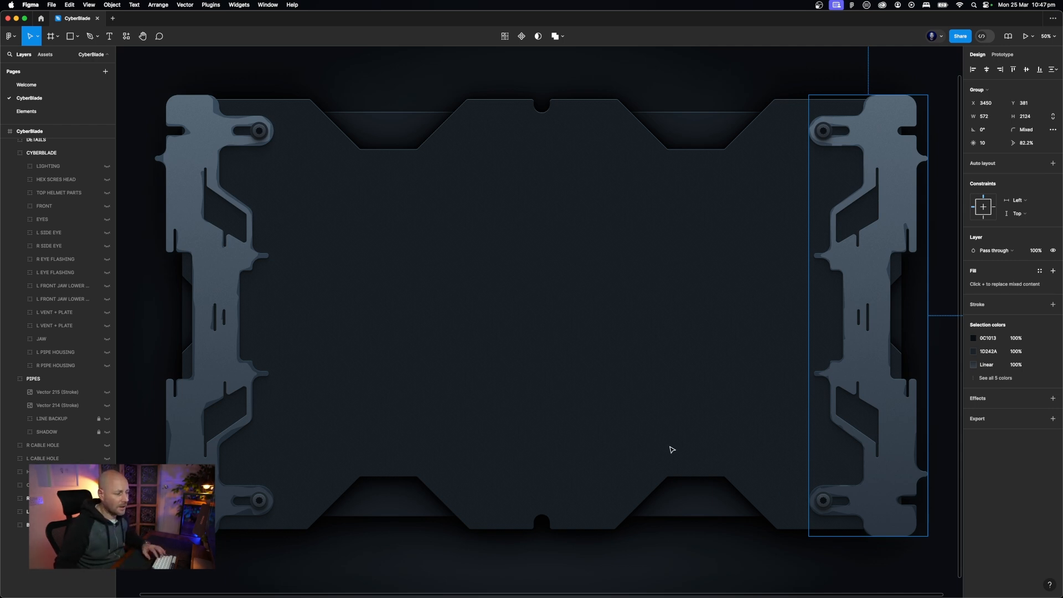
# Examine the right clamp's bolt up close, compare it with the screw heads on the Elements page, and return to the CyberBlade page
pyautogui.hotkey('shift', '0')
pyautogui.hscroll(10, 658, 439)
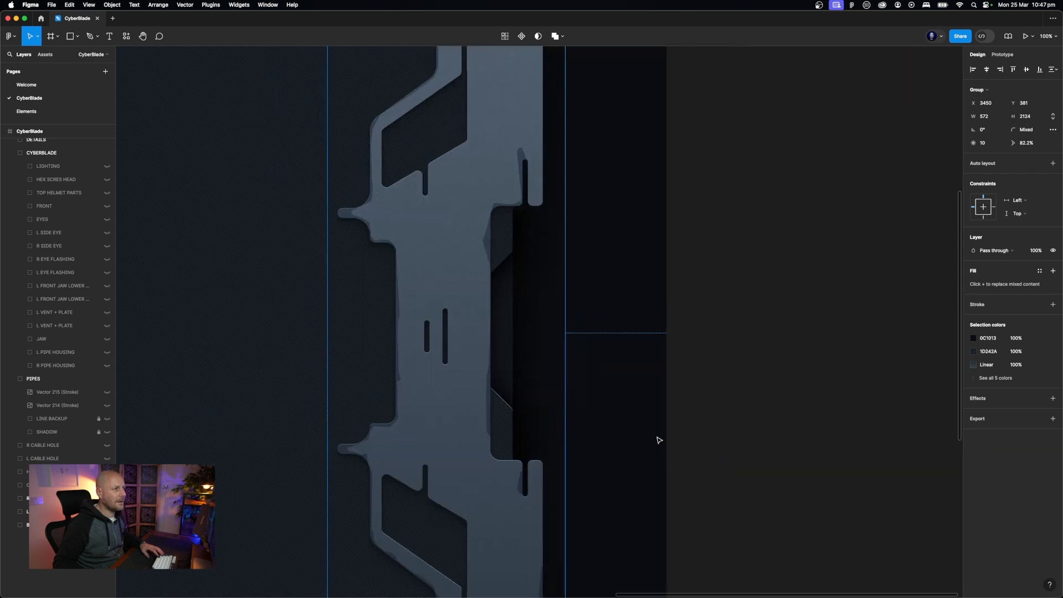
pyautogui.scroll(5, 658, 440)
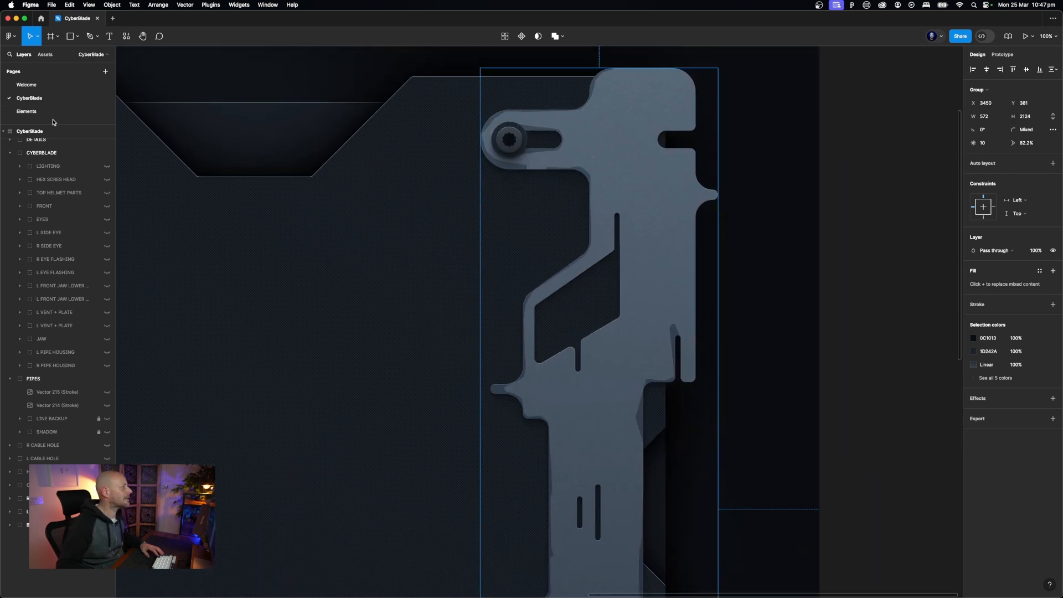
pyautogui.click(77, 116)
pyautogui.scroll(15, 373, 295)
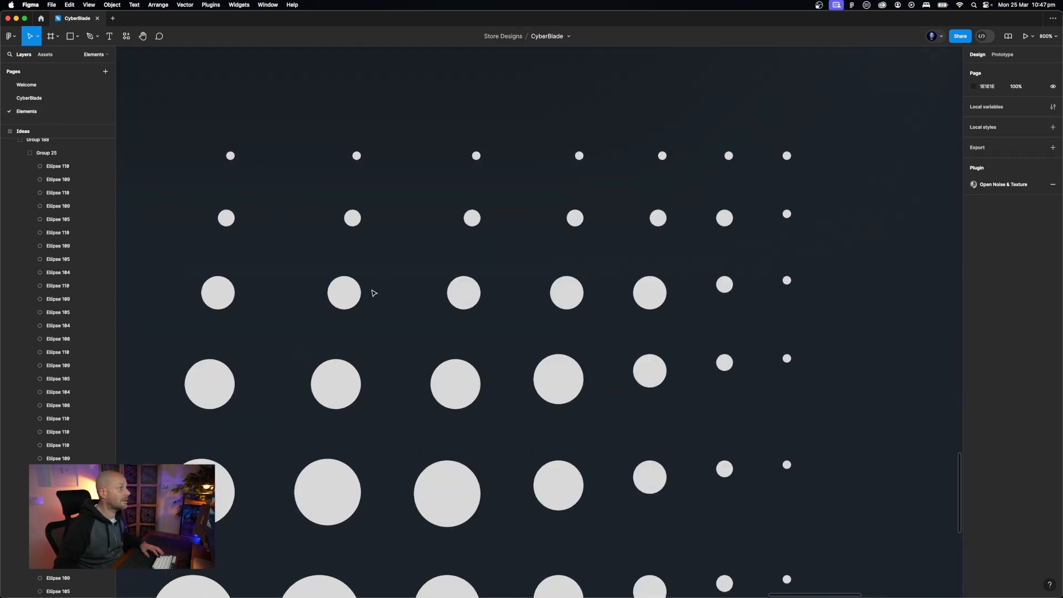
pyautogui.scroll(6, 373, 294)
pyautogui.hscroll(2, 373, 294)
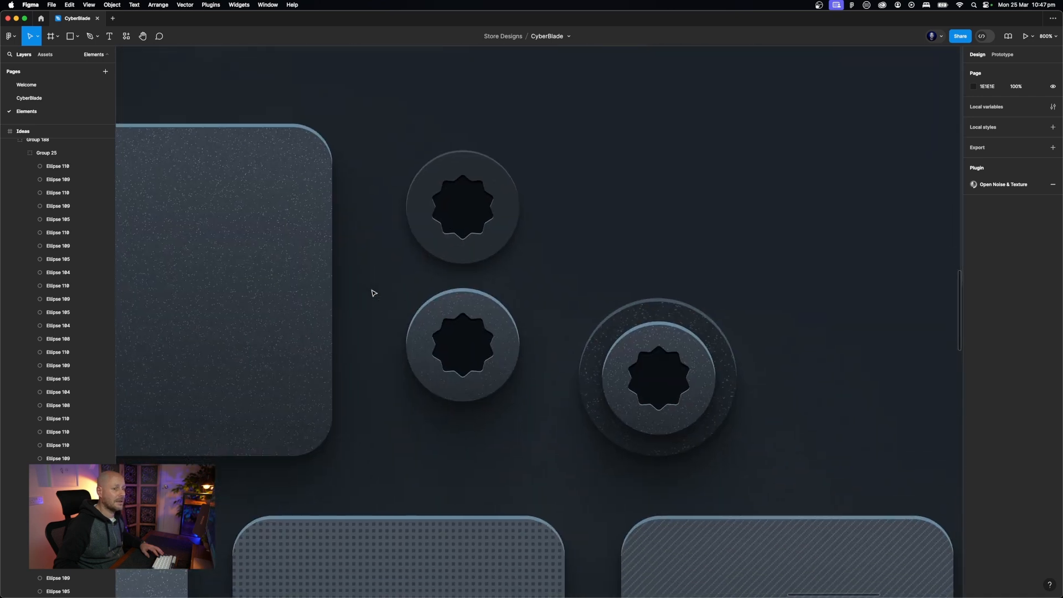
pyautogui.click(33, 100)
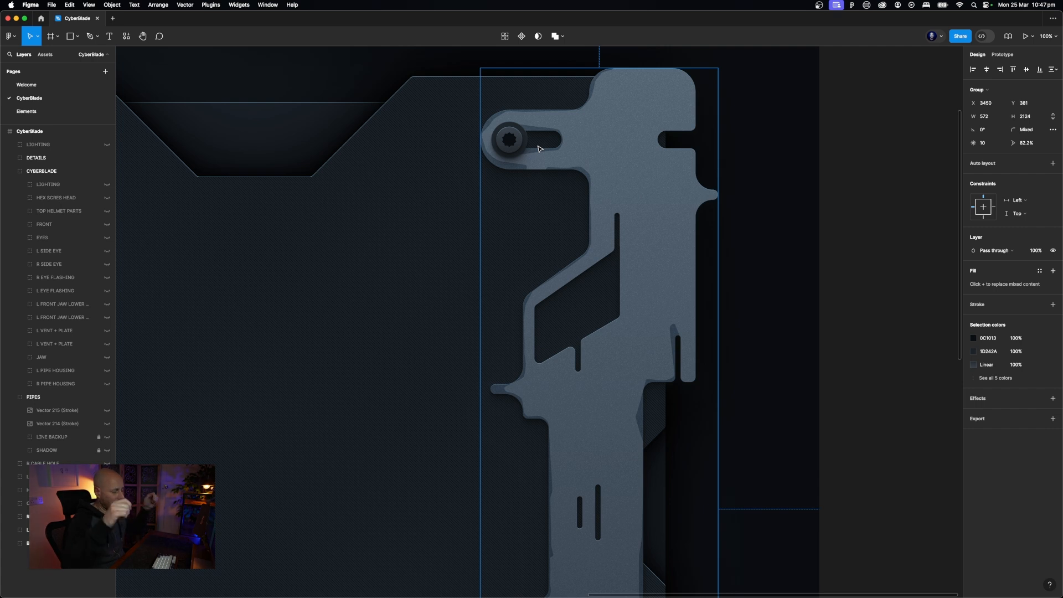
# Select the hidden CHIPS group that spans the base plate between the two end clamps
pyautogui.press('super+minus')
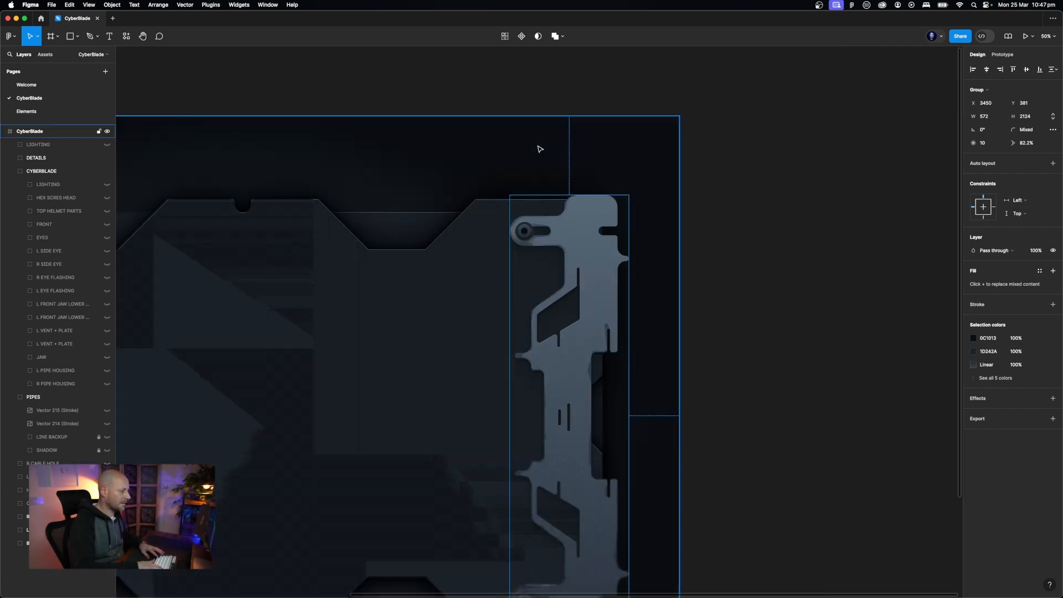
pyautogui.hscroll(-10, 540, 149)
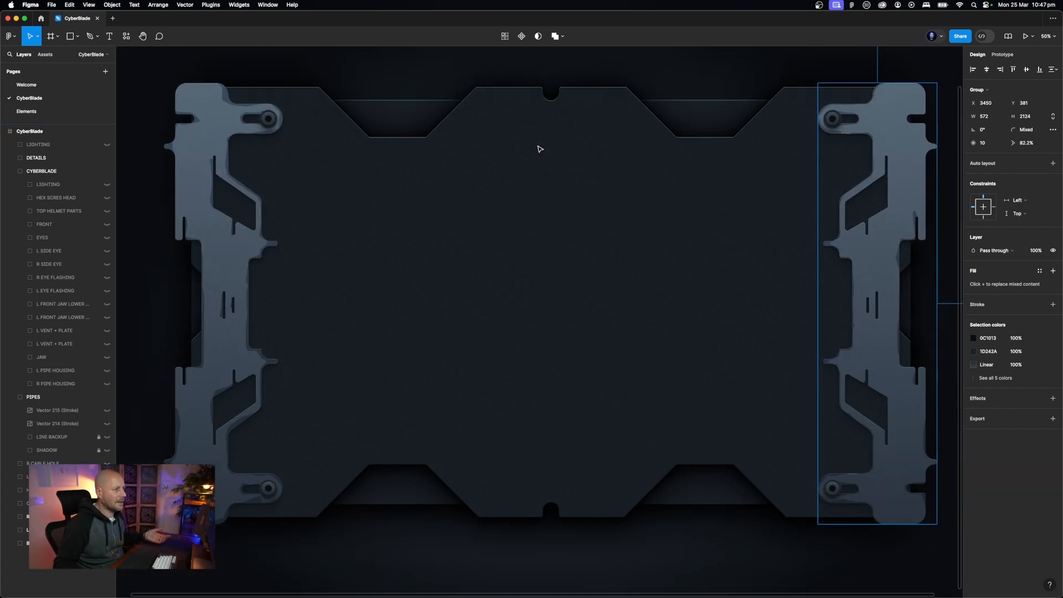
pyautogui.hscroll(2, 540, 149)
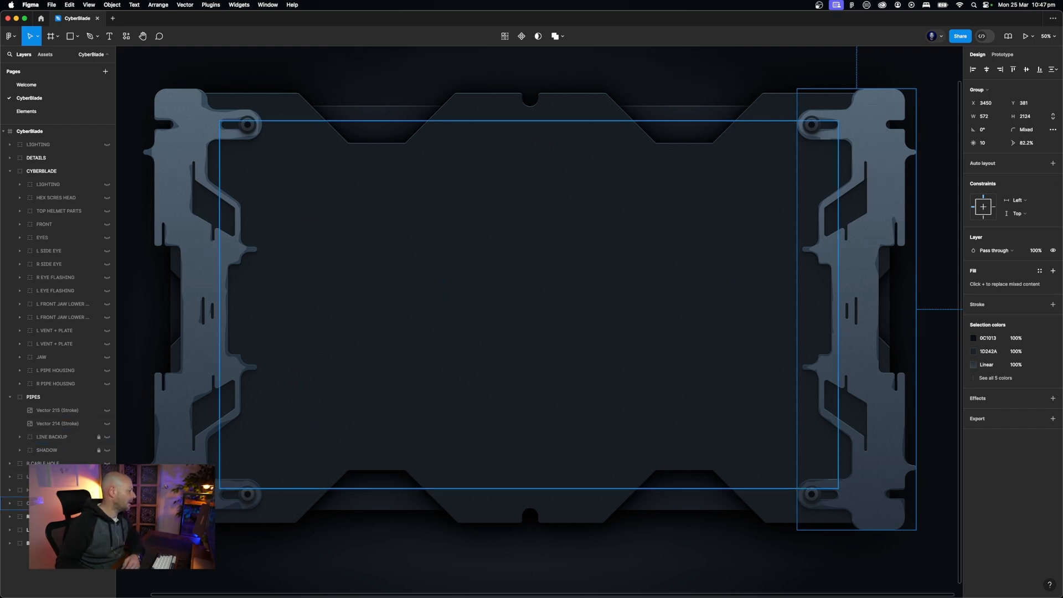
pyautogui.click(67, 503)
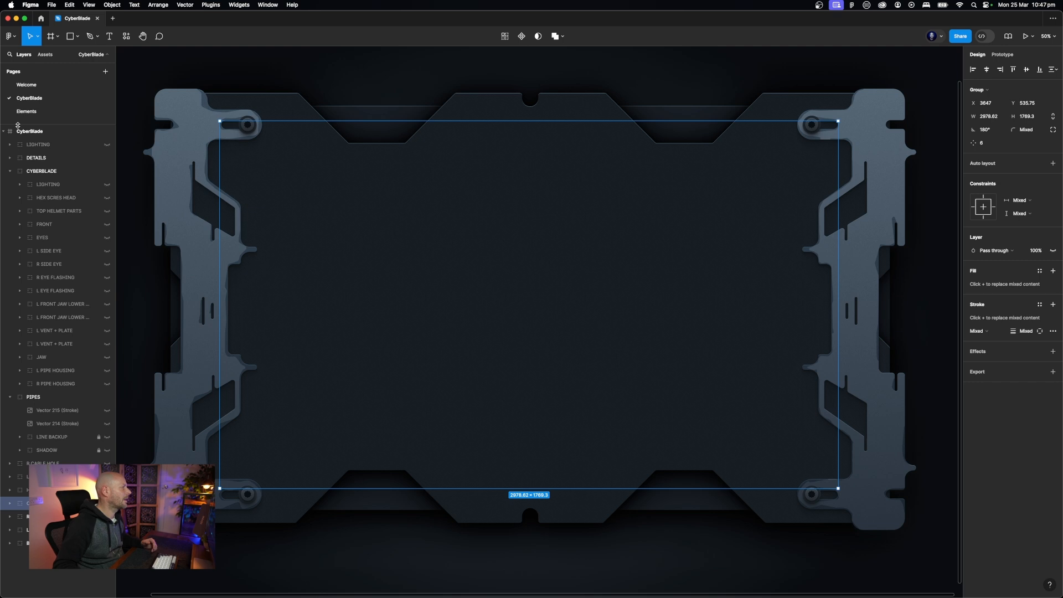
# Look over the chip and component designs on the Elements page, and return to the CyberBlade page with the CHIPS group shown
pyautogui.scroll(2, 402, 286)
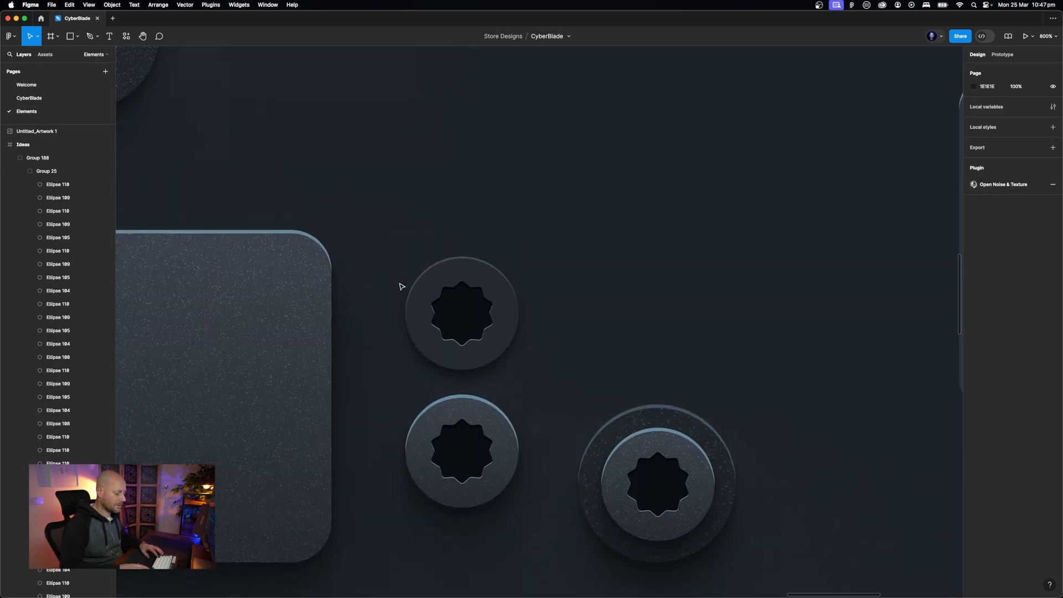
pyautogui.press('super+minus')
pyautogui.press('super+minus')
pyautogui.scroll(3, 403, 287)
pyautogui.hscroll(-5, 402, 286)
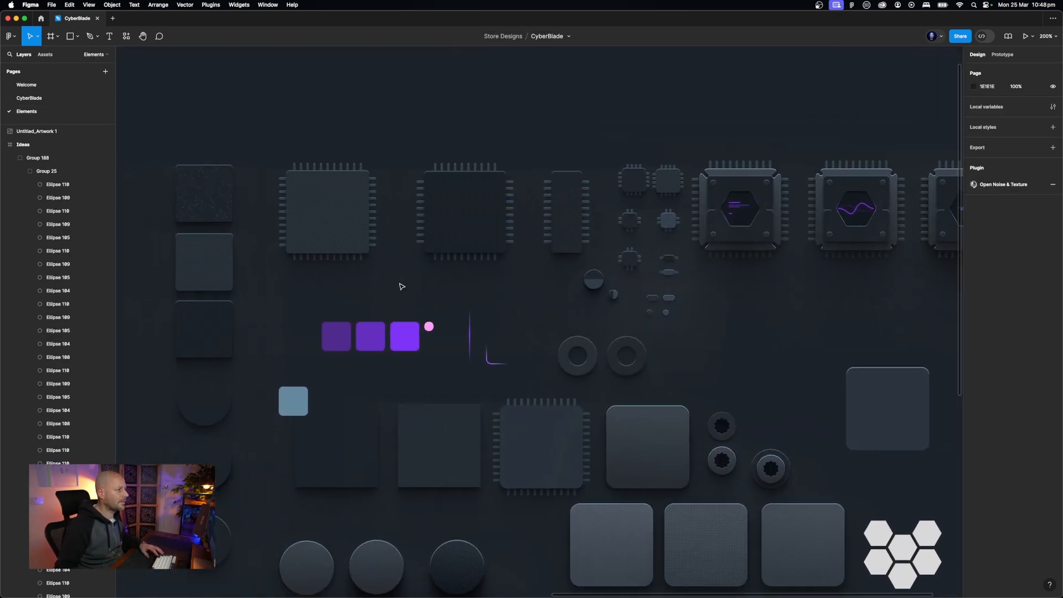
pyautogui.hscroll(4, 282, 89)
pyautogui.moveTo(150, 129); pyautogui.dragTo(873, 282)
pyautogui.click(888, 312)
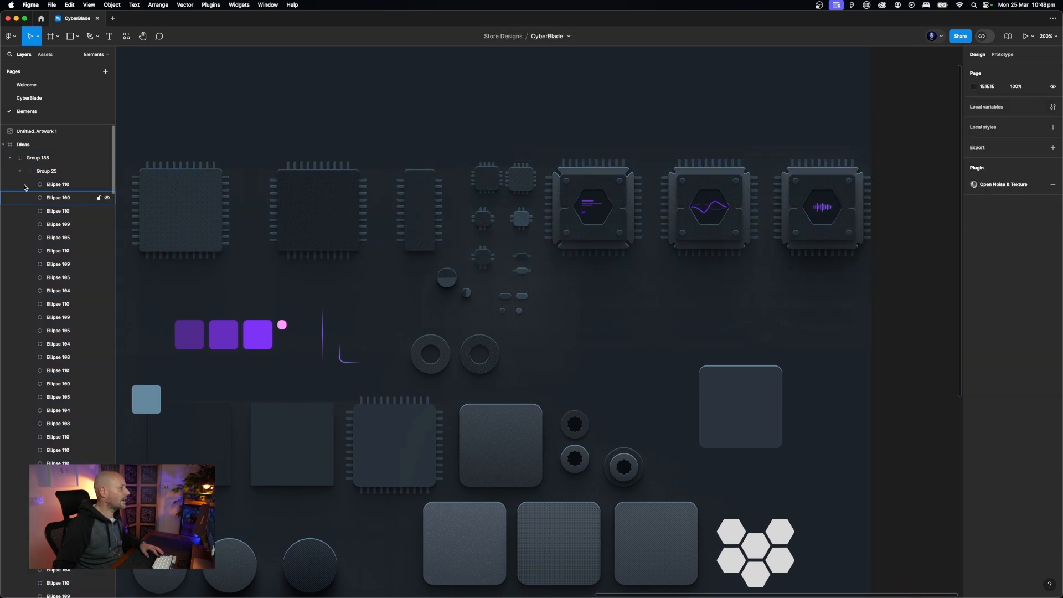
pyautogui.click(25, 99)
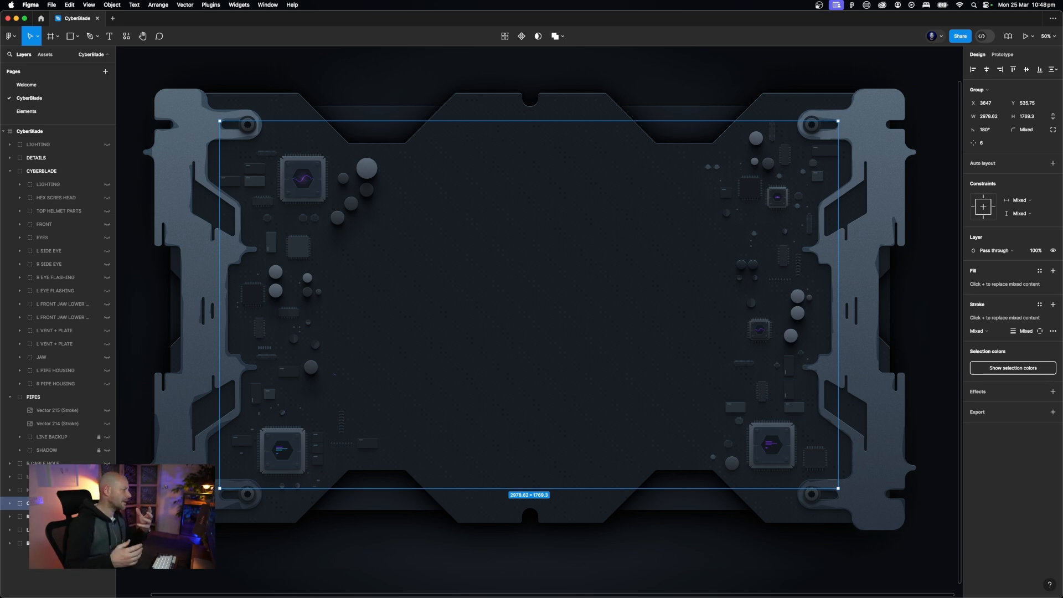
# Expand the HEX BG group and make it visible, with its L CLAMP and R CLAMP subgroups hidden
pyautogui.click(55, 490)
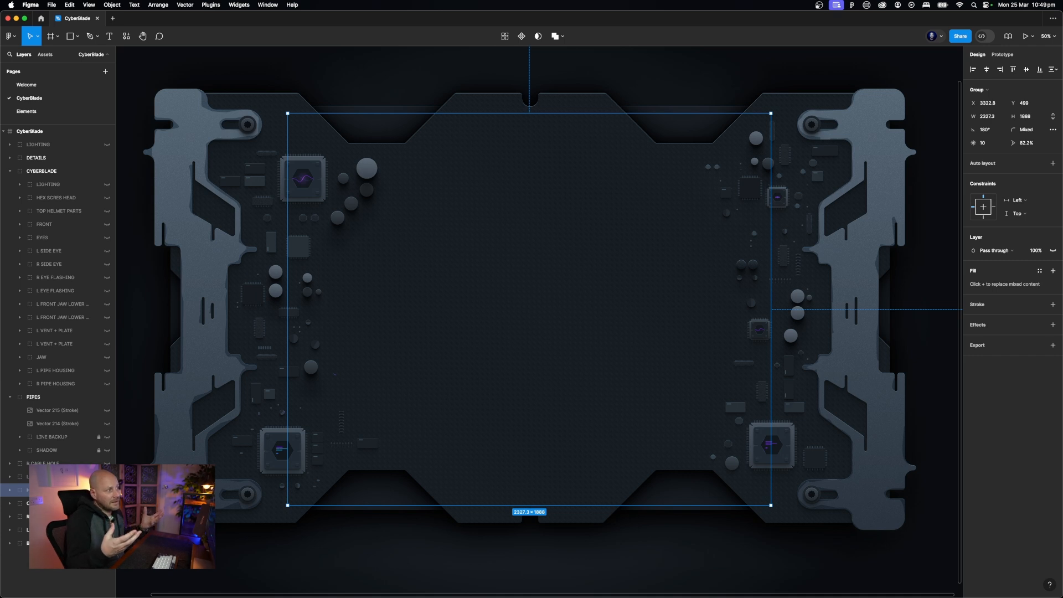
pyautogui.click(9, 491)
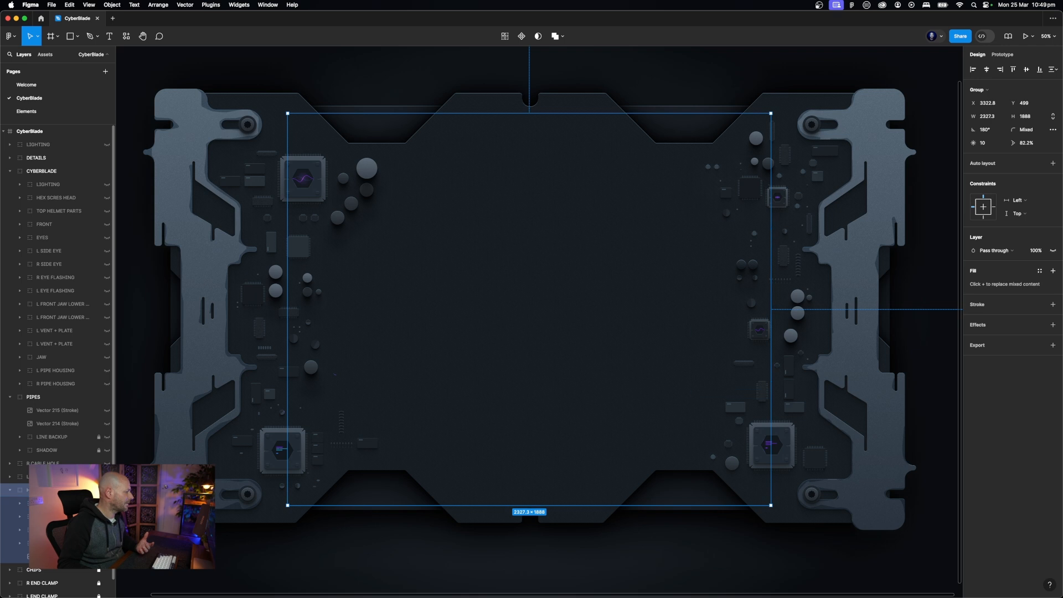
pyautogui.press('super+shift+h')
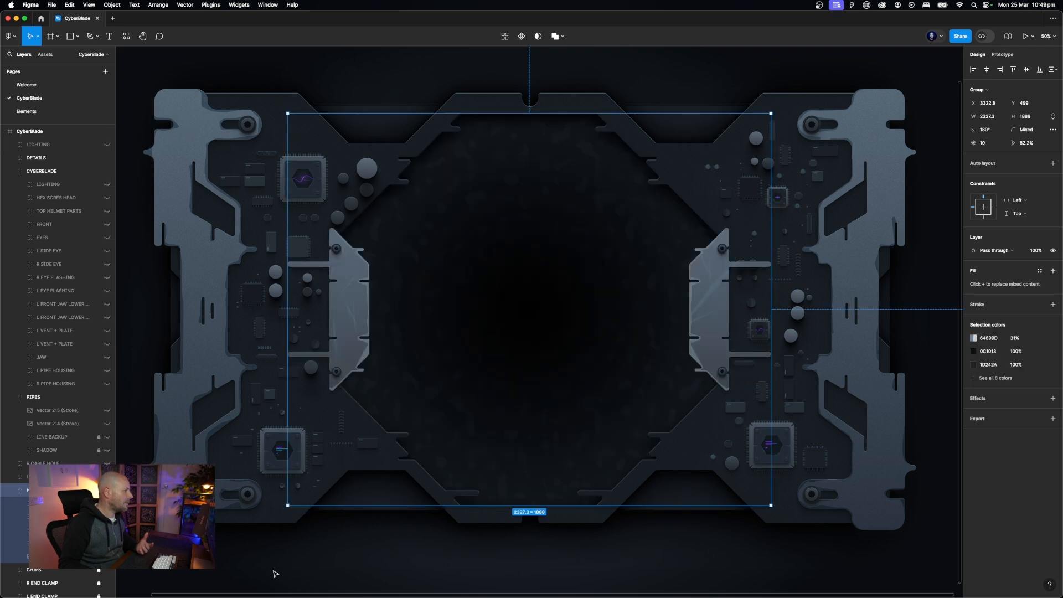
pyautogui.click(276, 574)
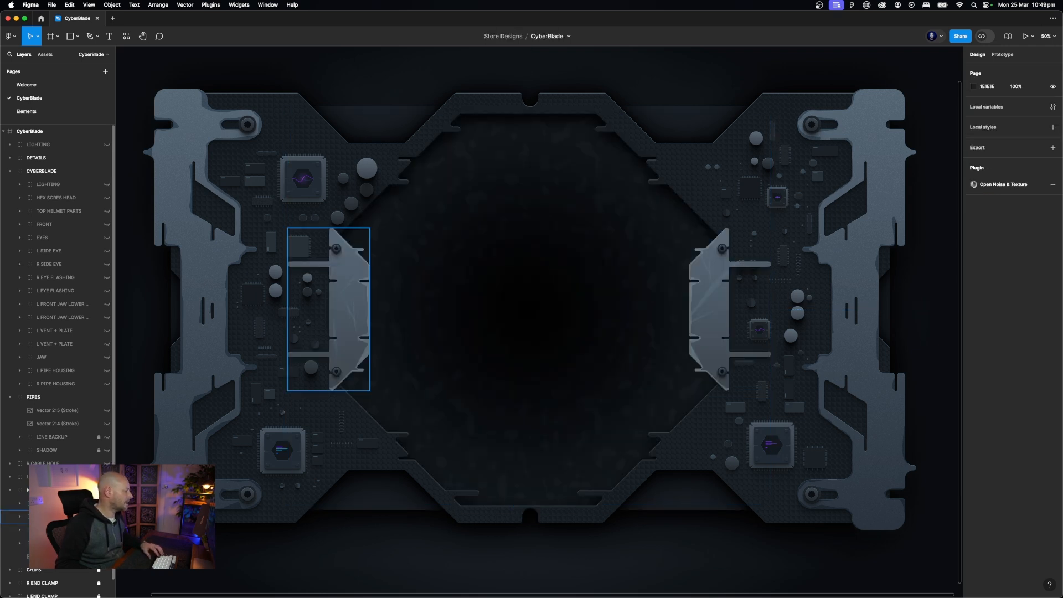
pyautogui.click(107, 517)
pyautogui.click(107, 503)
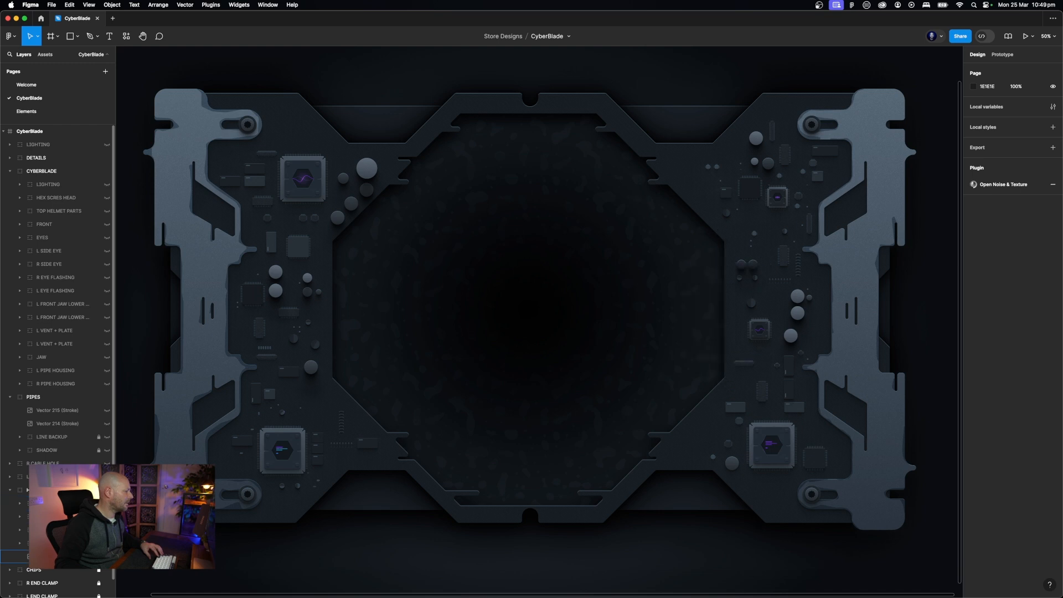
# Select the HEX BACK shape to review its fills and effects, and examine its lower edge up close
pyautogui.click(73, 557)
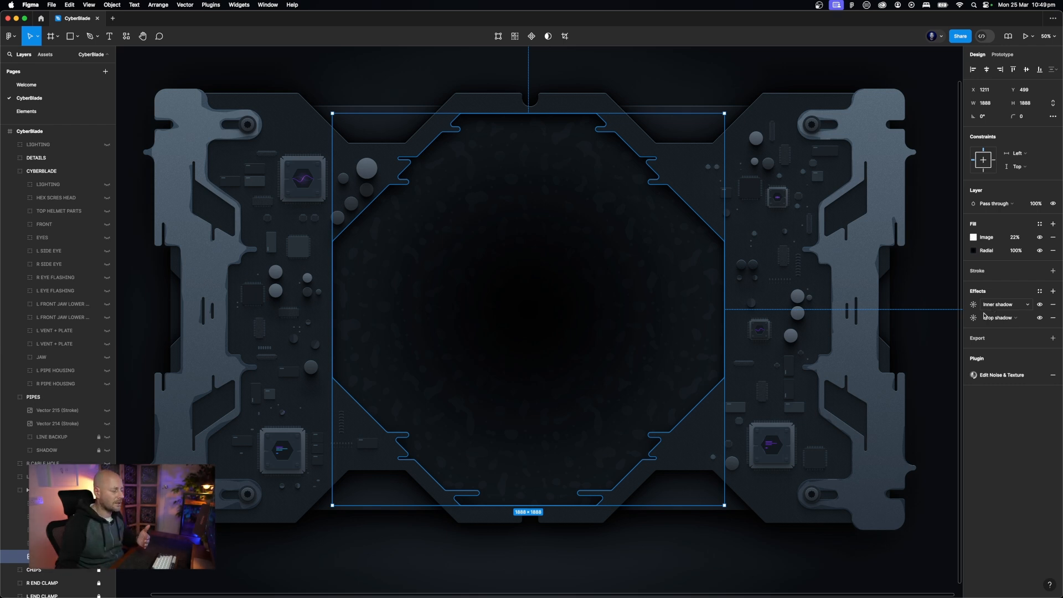
pyautogui.click(675, 582)
pyautogui.hotkey('shift', '0')
pyautogui.scroll(-5, 675, 581)
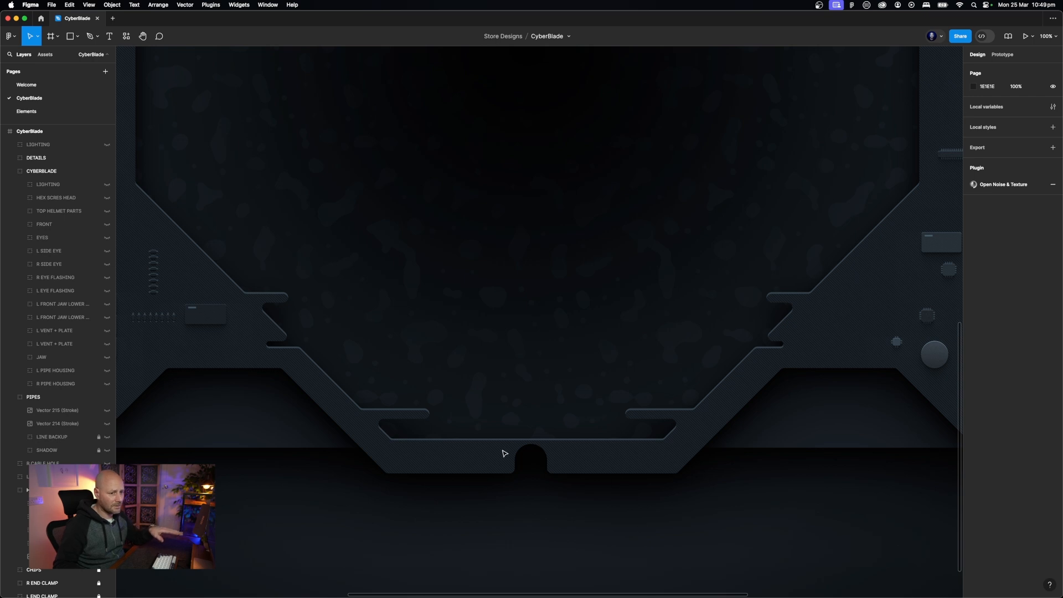
pyautogui.press('super+equal')
pyautogui.press('super+equal')
pyautogui.scroll(-5, 505, 453)
pyautogui.hotkey('shift', '1')
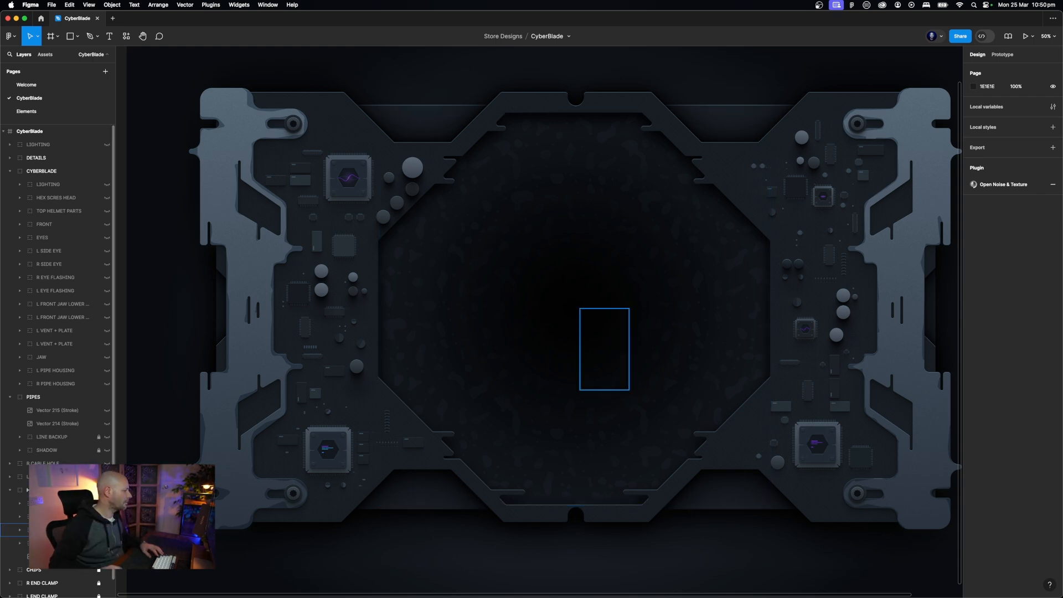
# Make the L CLAMP subgroup of HEX BG visible again
pyautogui.click(55, 543)
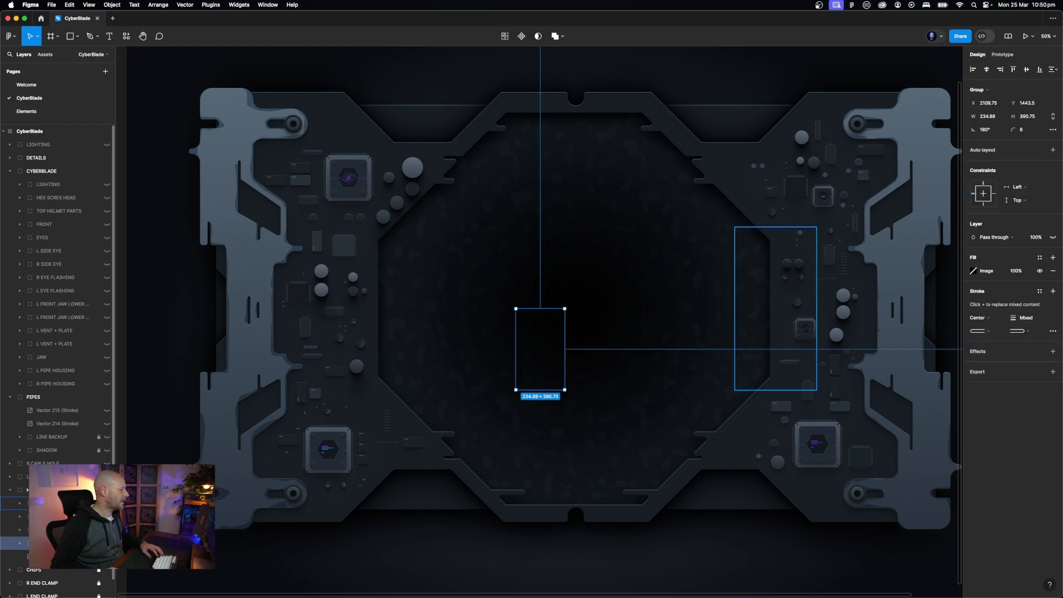
pyautogui.click(56, 517)
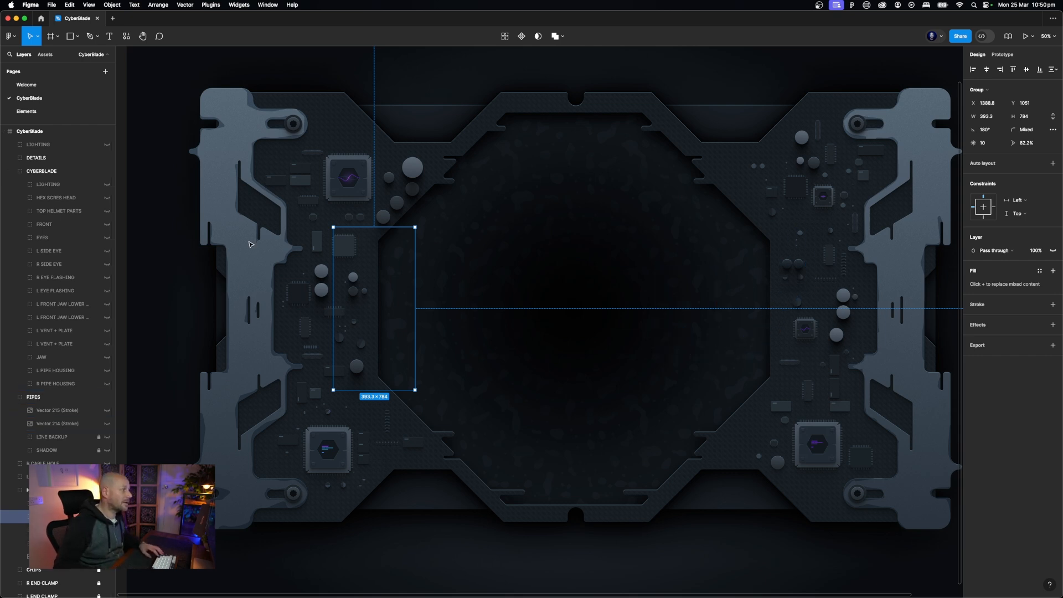
pyautogui.hotkey('shift', '0')
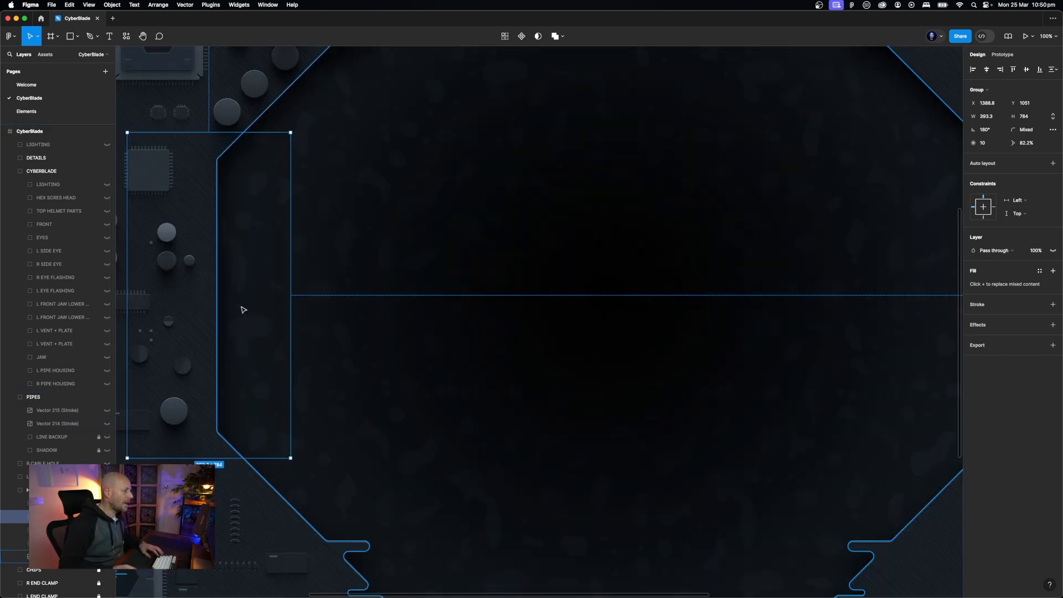
pyautogui.hscroll(-10, 242, 310)
pyautogui.scroll(3, 242, 310)
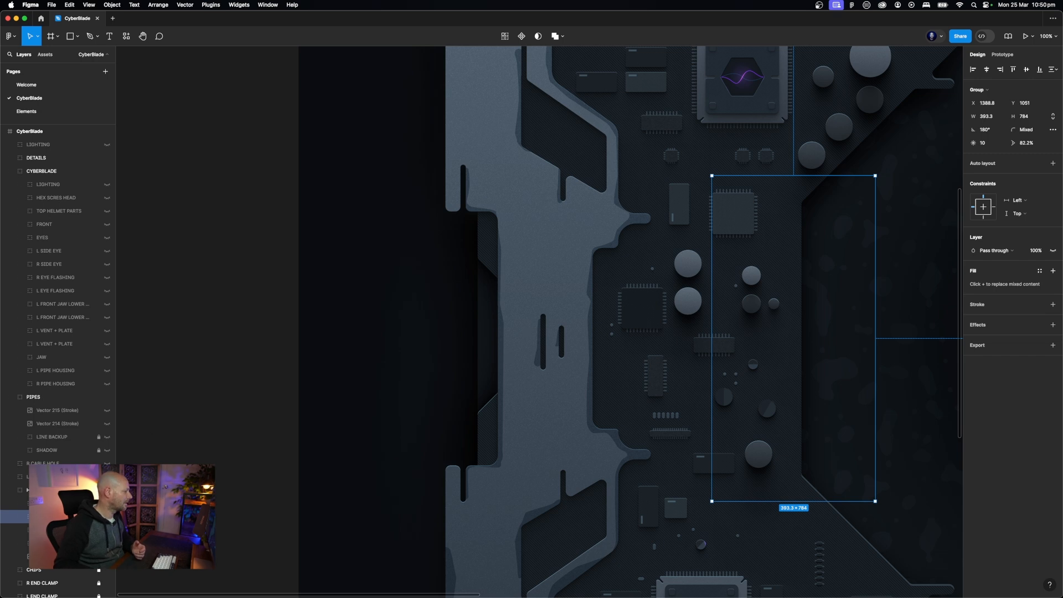
pyautogui.click(107, 516)
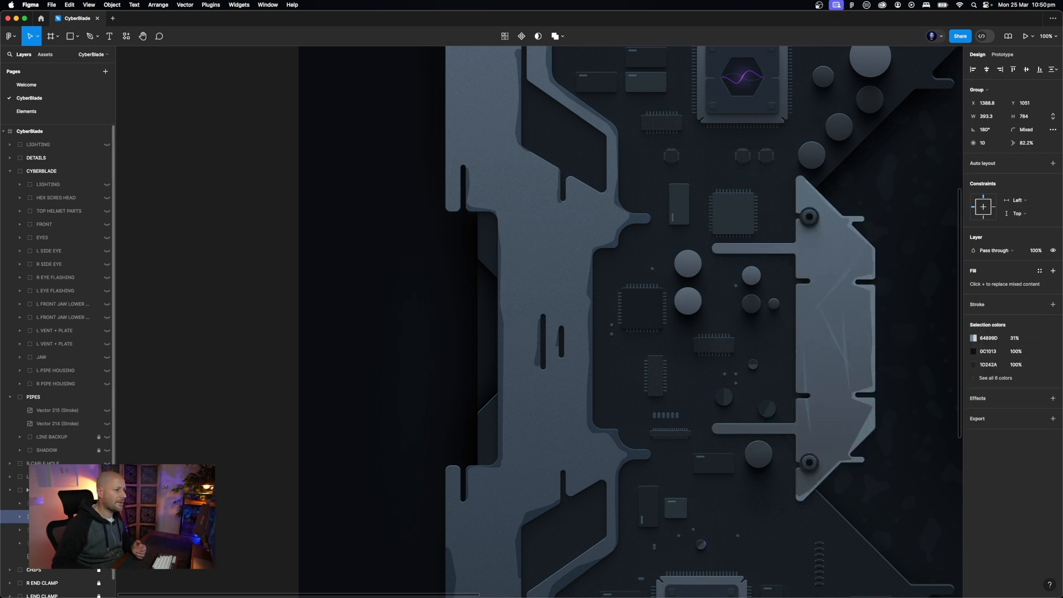
# Inspect a shading vector and its Mask group on the left inner clamp, and collapse the L CLAMP layers
pyautogui.hscroll(4, 357, 440)
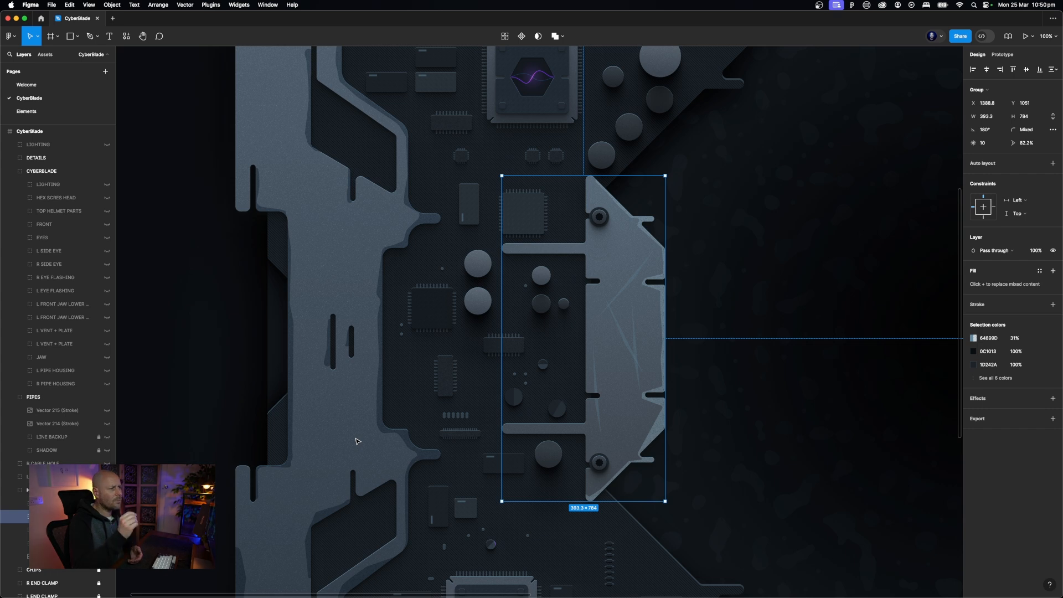
pyautogui.scroll(1, 598, 224)
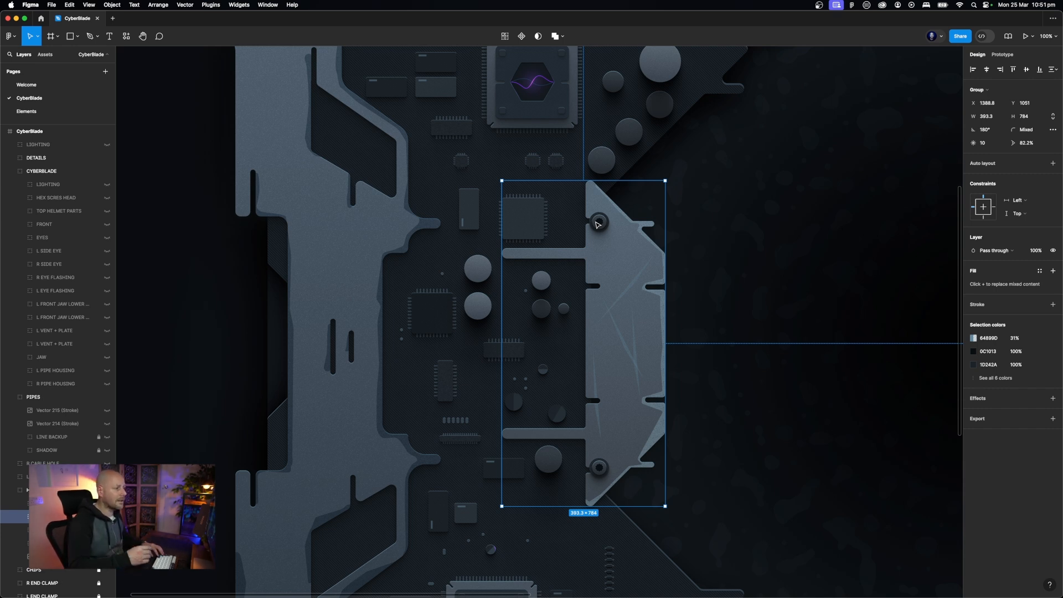
pyautogui.keyDown('super'); pyautogui.click(628, 290); pyautogui.keyUp('super')
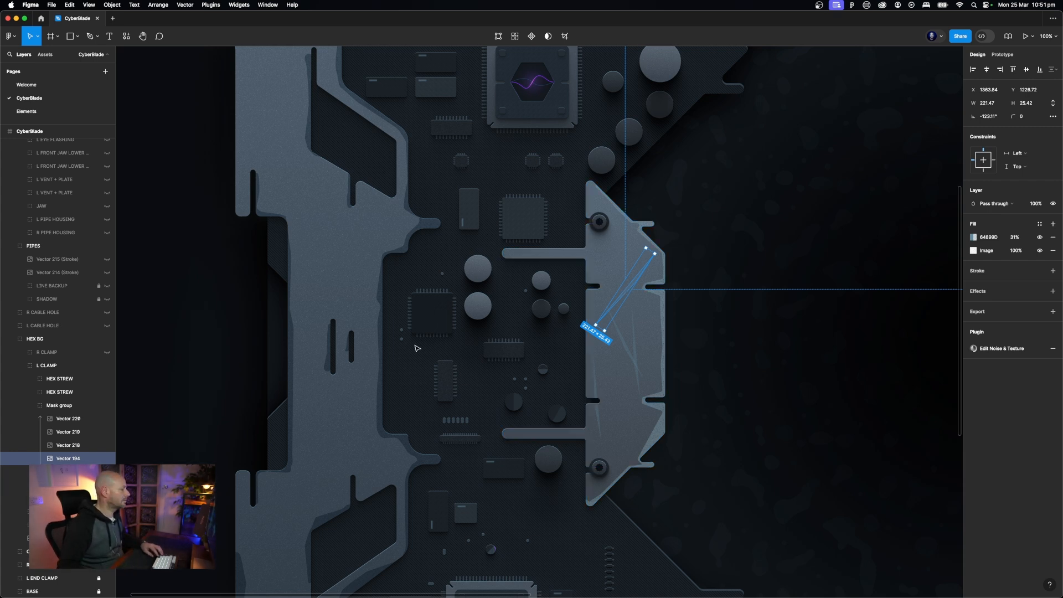
pyautogui.click(52, 409)
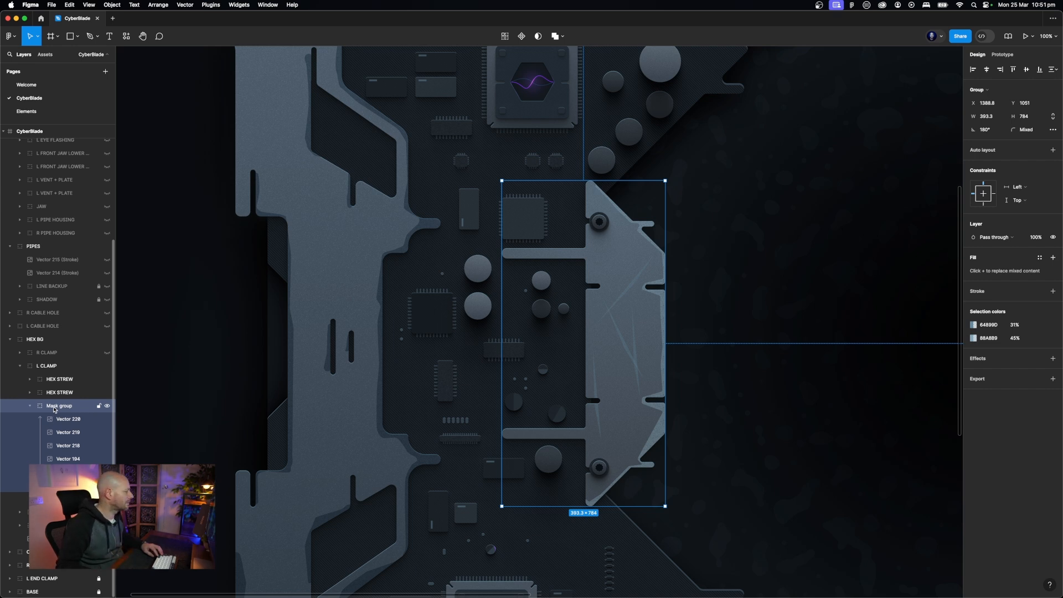
pyautogui.click(30, 406)
pyautogui.click(19, 368)
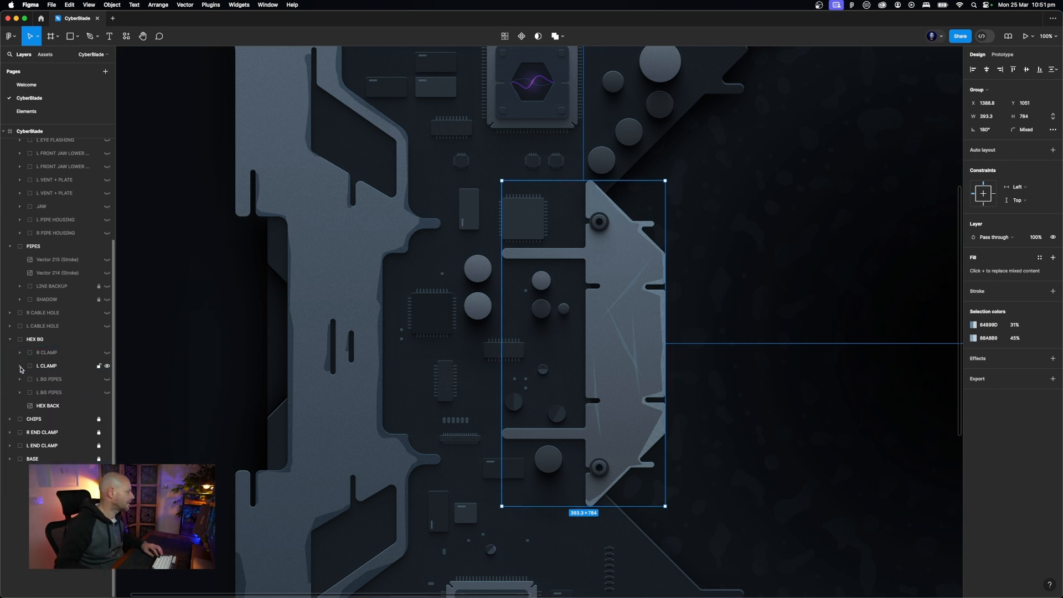
# Make the R CLAMP subgroup visible on the opposite side of the hex background
pyautogui.click(67, 358)
pyautogui.press('super+minus')
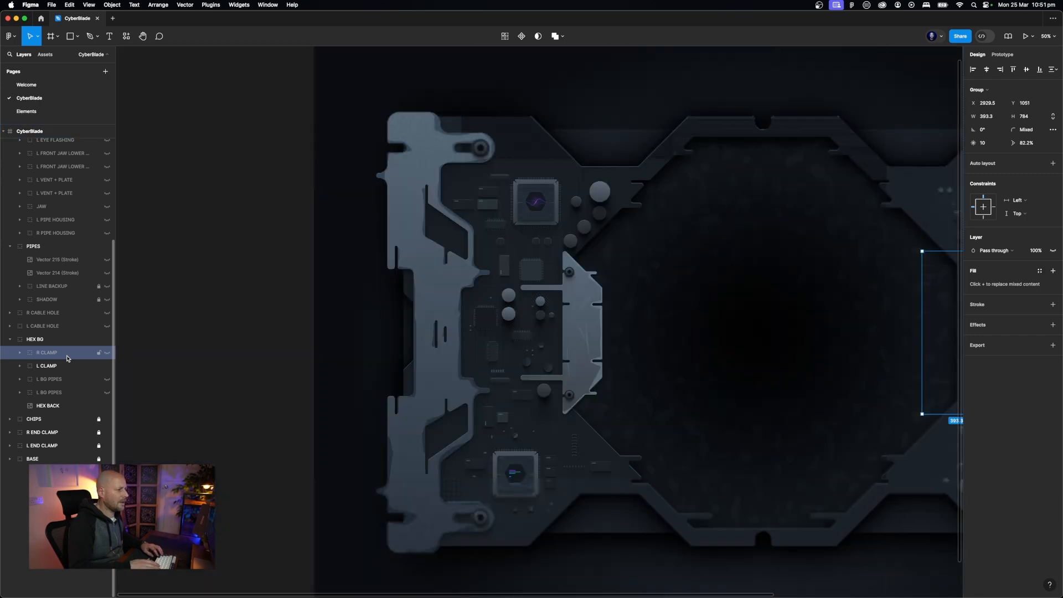
pyautogui.moveTo(611, 377); pyautogui.dragTo(375, 324)
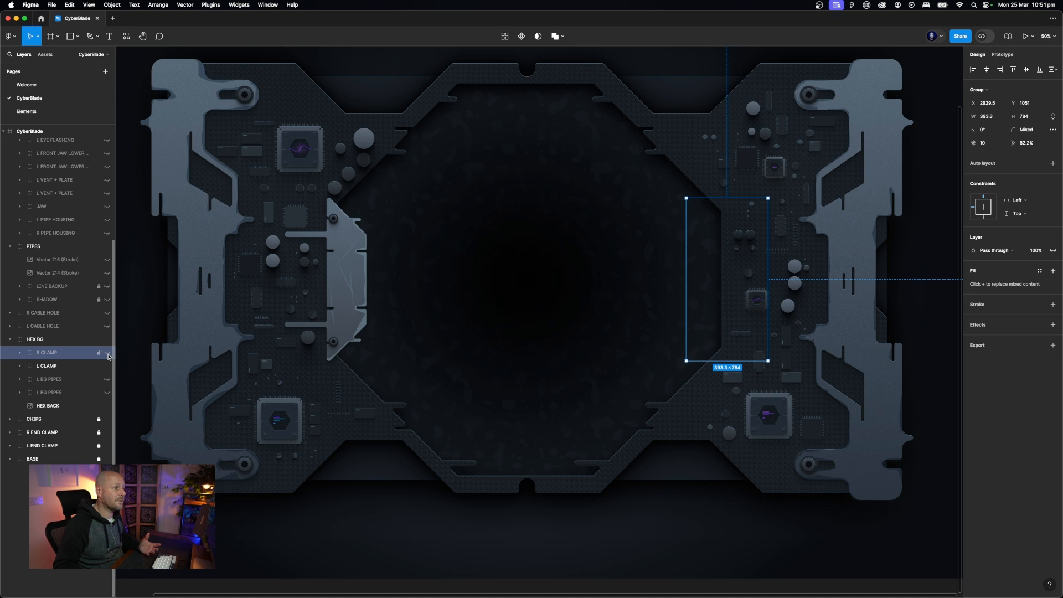
pyautogui.click(108, 352)
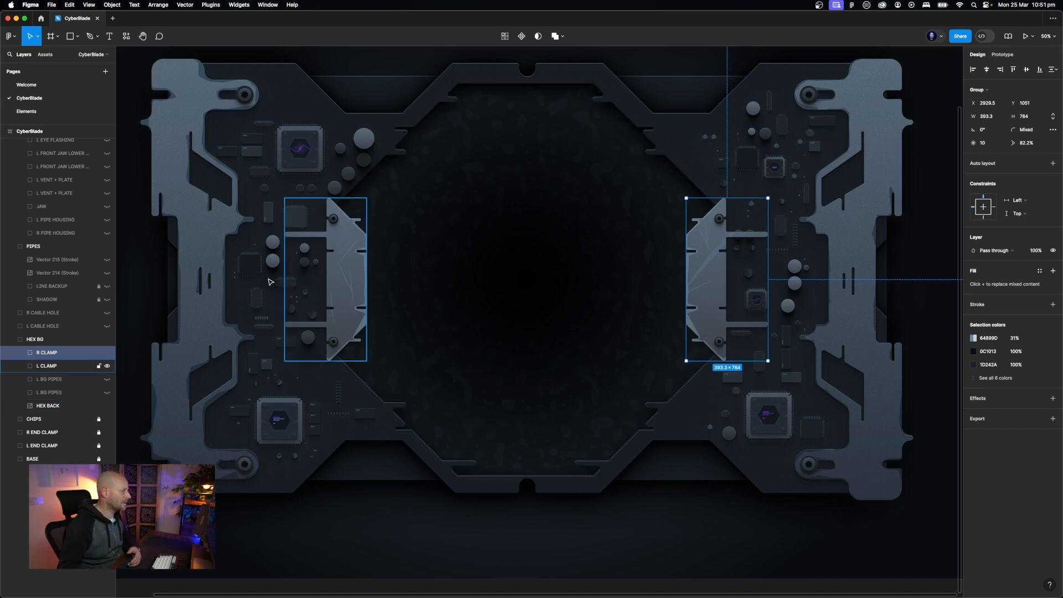
# Collapse and lock the HEX BG group, and make the L CABLE HOLE group visible
pyautogui.click(83, 340)
pyautogui.click(98, 340)
pyautogui.click(75, 328)
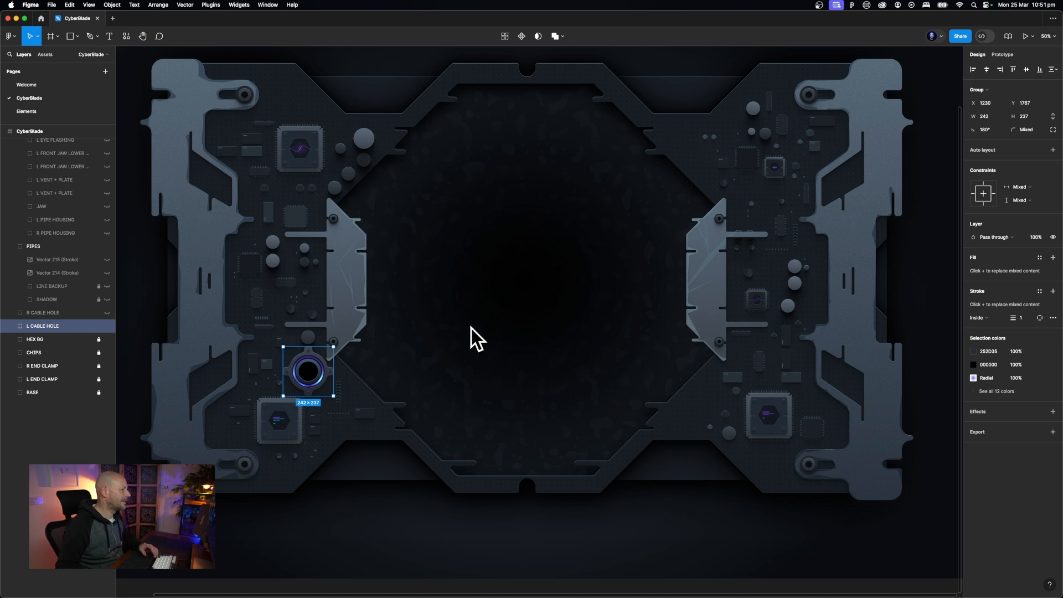
# Expand the L CABLE HOLE group and select its Union base shape to examine its fills and effects up close
pyautogui.scroll(5, 472, 332)
pyautogui.scroll(-5, 473, 332)
pyautogui.hscroll(-9, 473, 331)
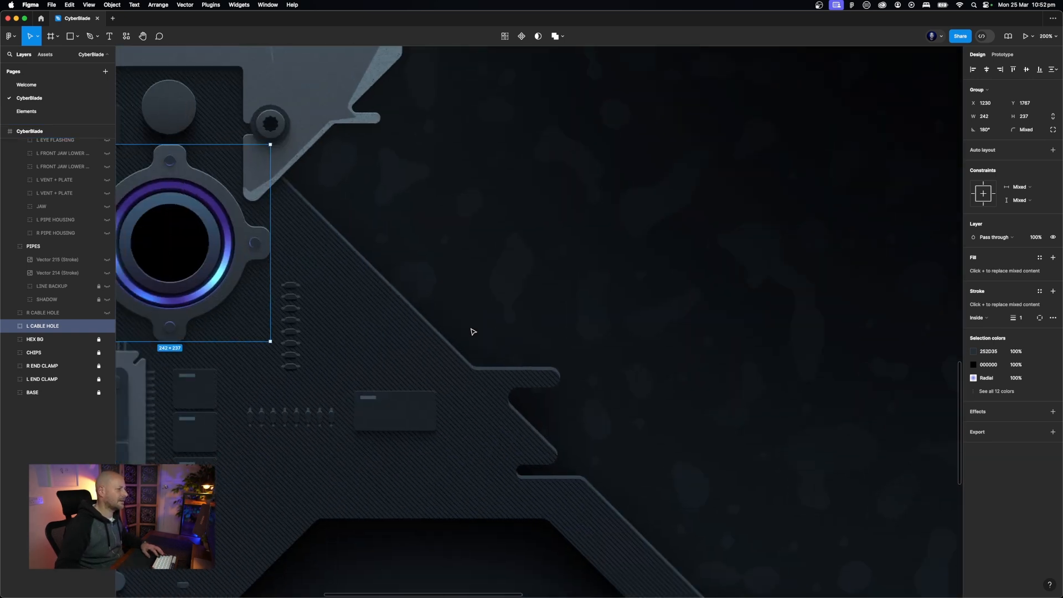
pyautogui.scroll(3, 473, 331)
pyautogui.scroll(-1, 473, 332)
pyautogui.click(696, 350)
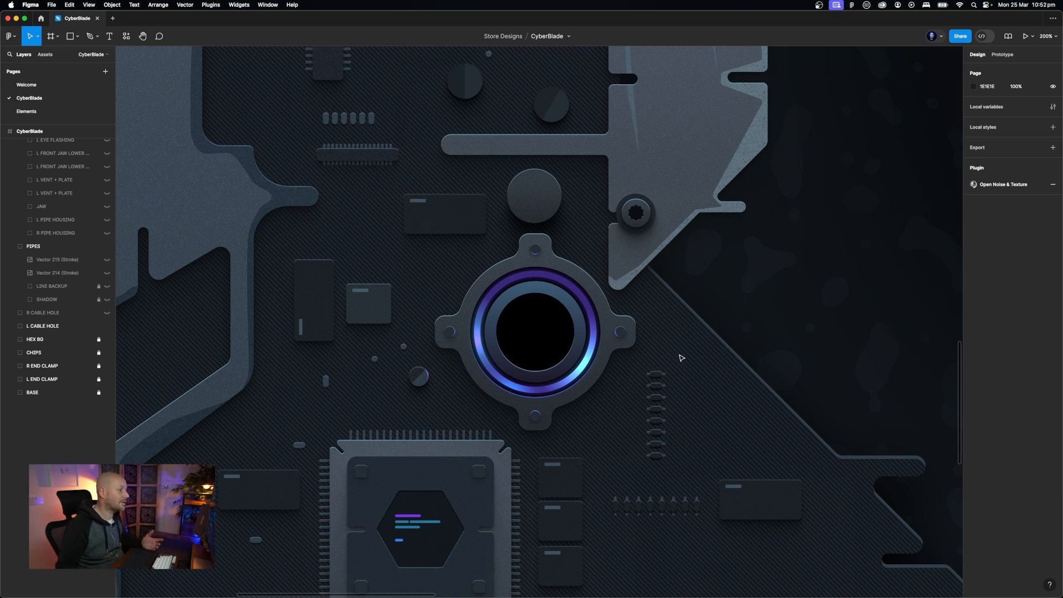
pyautogui.click(45, 326)
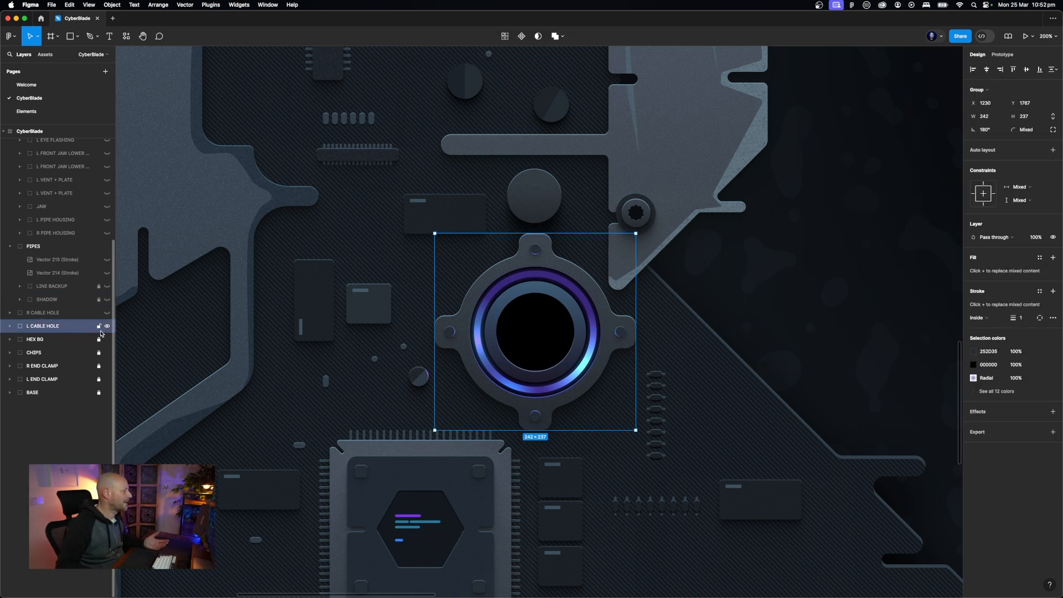
pyautogui.click(9, 329)
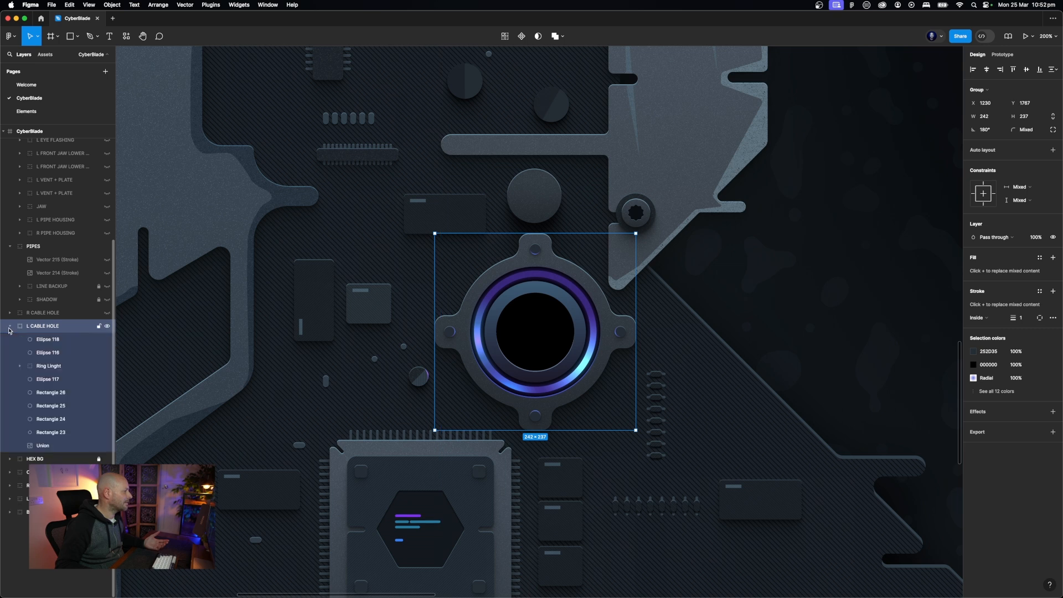
pyautogui.click(51, 450)
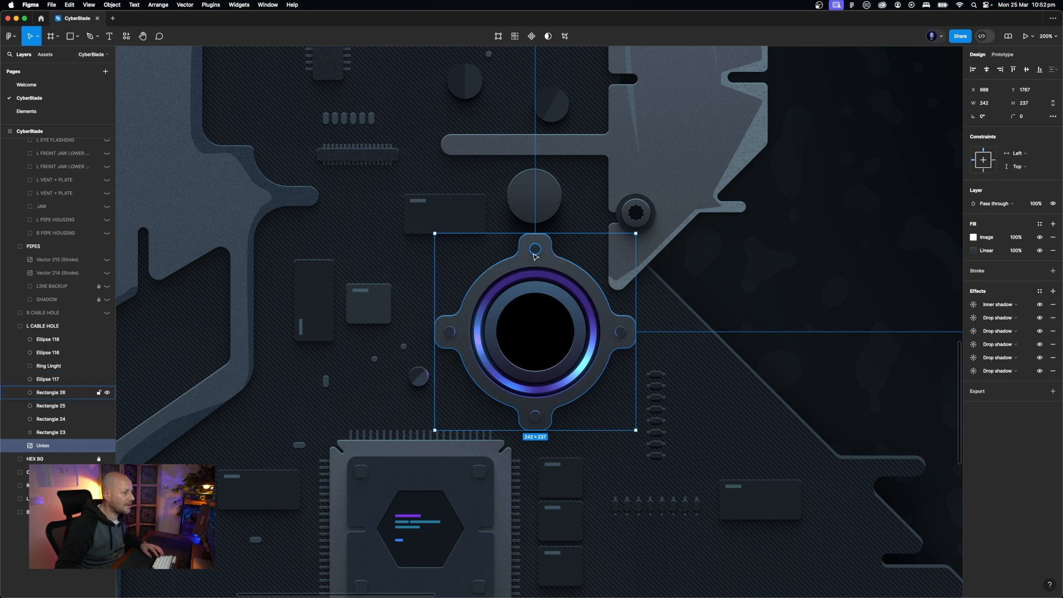
# Select Rectangle 26 on the cable hole's upper tab, and find and select the two small round components on the Elements page
pyautogui.click(78, 393)
pyautogui.click(27, 111)
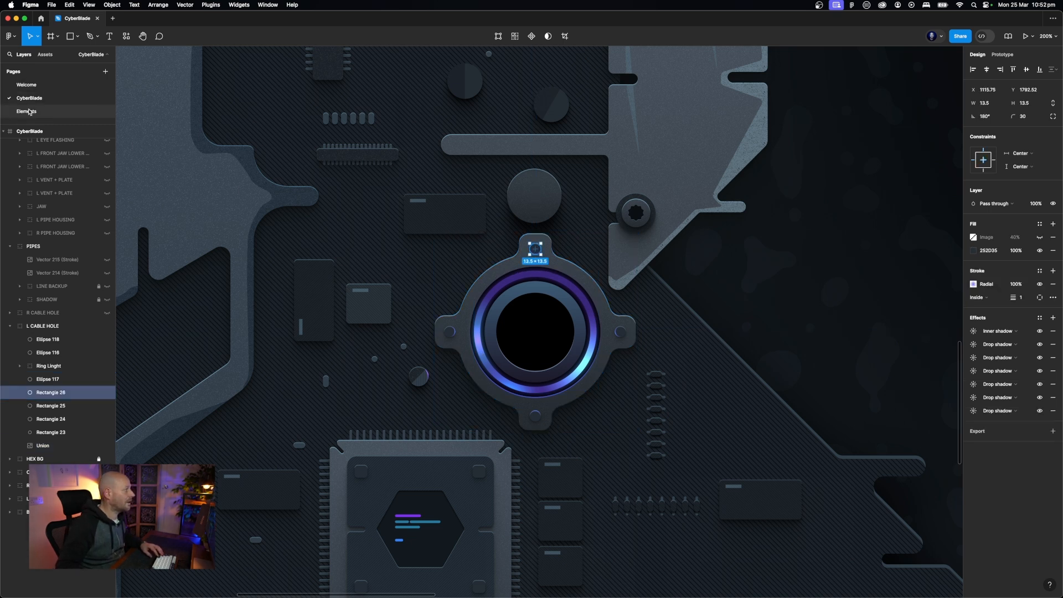
pyautogui.hscroll(-1, 444, 221)
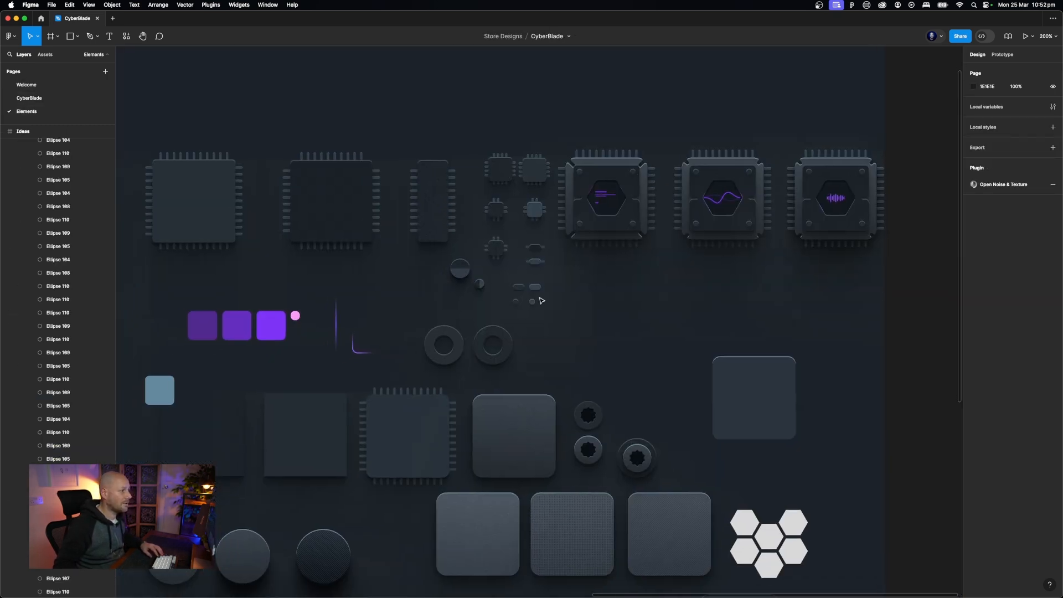
pyautogui.click(519, 311)
pyautogui.click(504, 304)
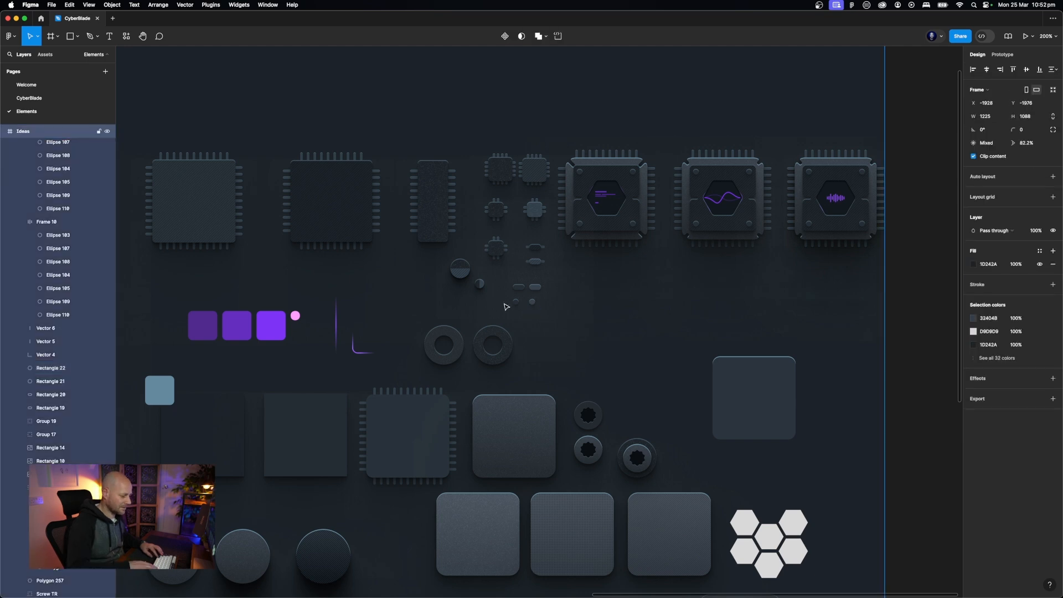
pyautogui.press('super+plus')
pyautogui.press('super+plus')
pyautogui.press('super+plus')
pyautogui.hscroll(-2, 505, 305)
pyautogui.click(574, 197)
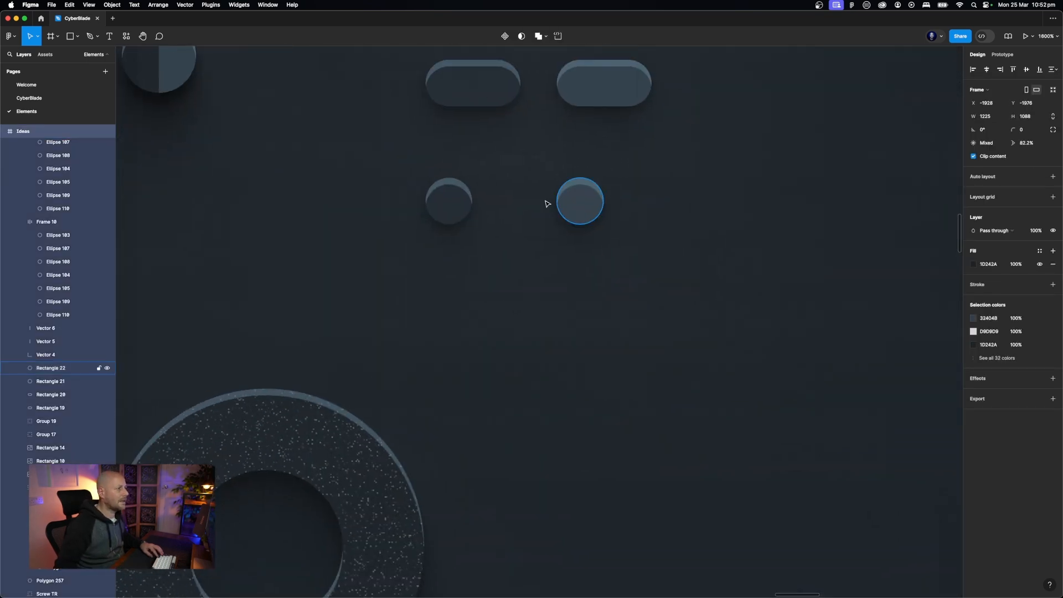
pyautogui.keyDown('shift'); pyautogui.click(444, 203); pyautogui.keyUp('shift')
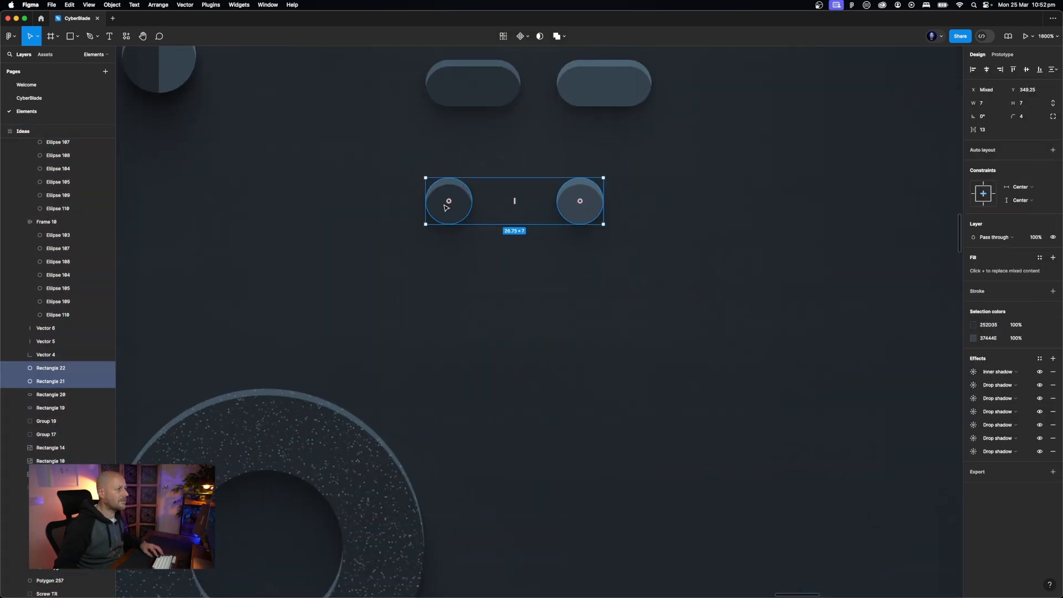
# Return to the CyberBlade page and examine the fills of the black centre circle and the gradient ellipse around it
pyautogui.click(27, 98)
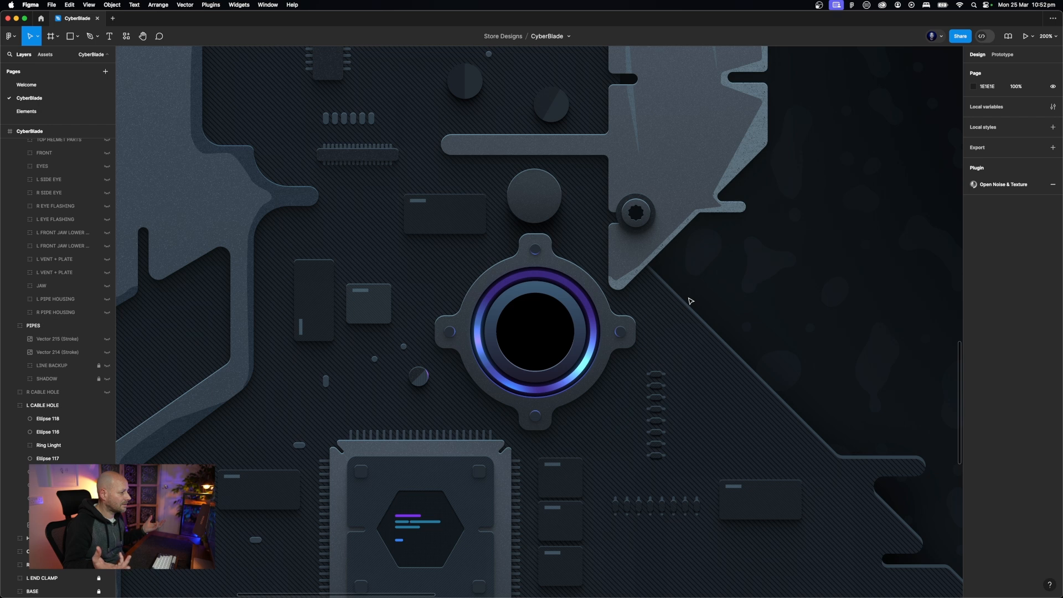
pyautogui.click(505, 339)
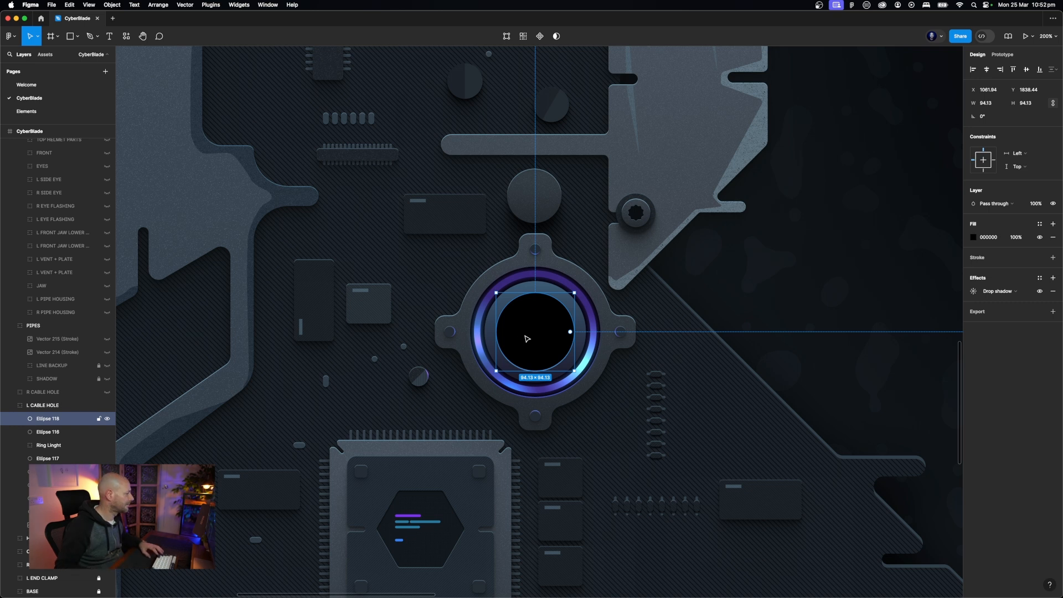
pyautogui.click(46, 432)
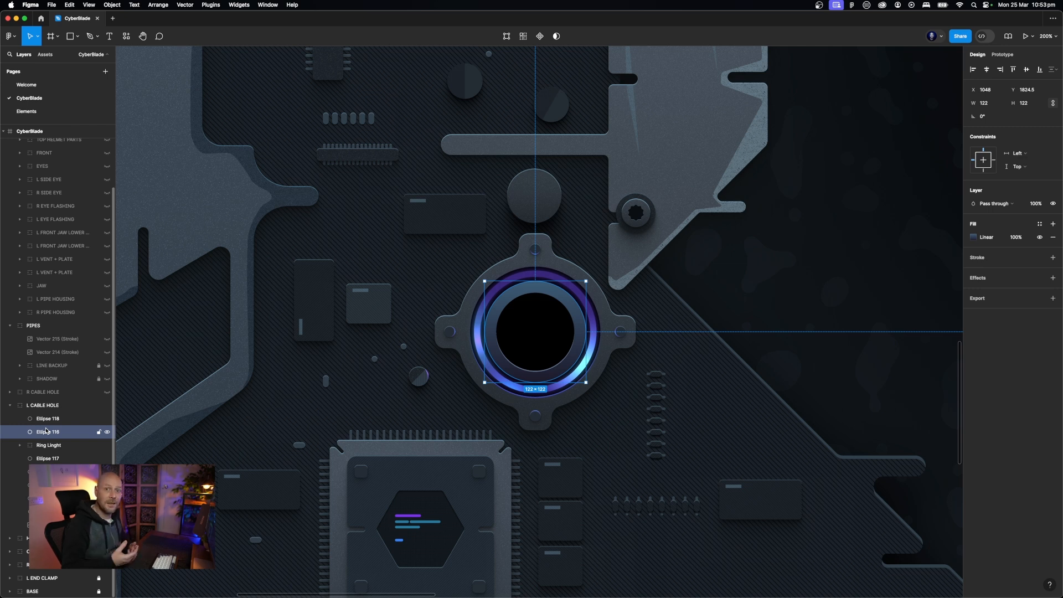
pyautogui.click(535, 444)
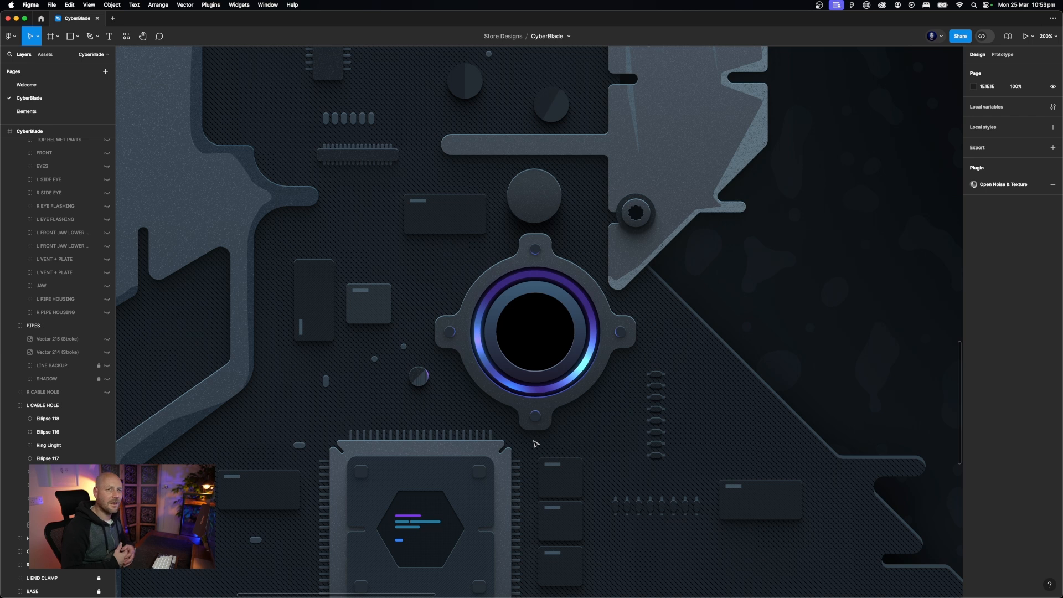
# Examine the cable hole up close and open the drop shadow settings of its black centre circle
pyautogui.scroll(3, 536, 444)
pyautogui.hscroll(-3, 536, 444)
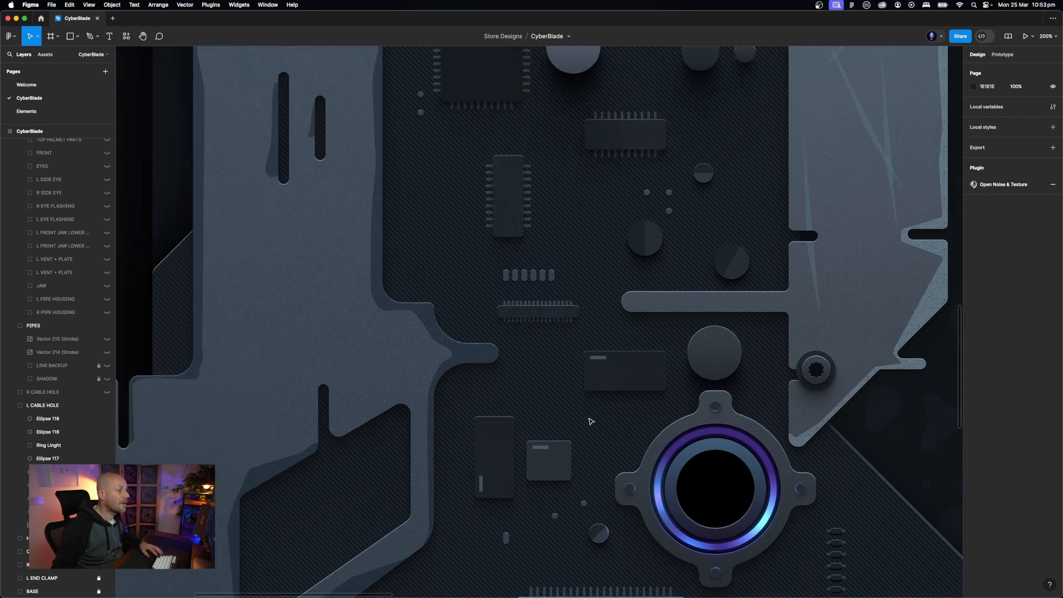
pyautogui.scroll(-3, 622, 434)
pyautogui.hscroll(2, 622, 436)
pyautogui.scroll(8, 623, 435)
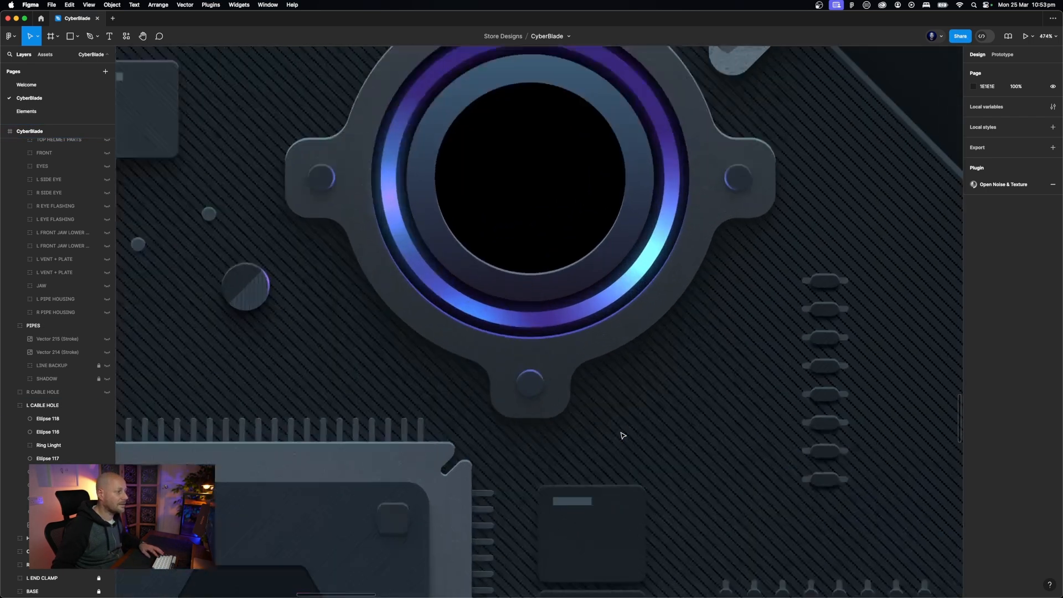
pyautogui.scroll(5, 554, 315)
pyautogui.hscroll(-2, 554, 315)
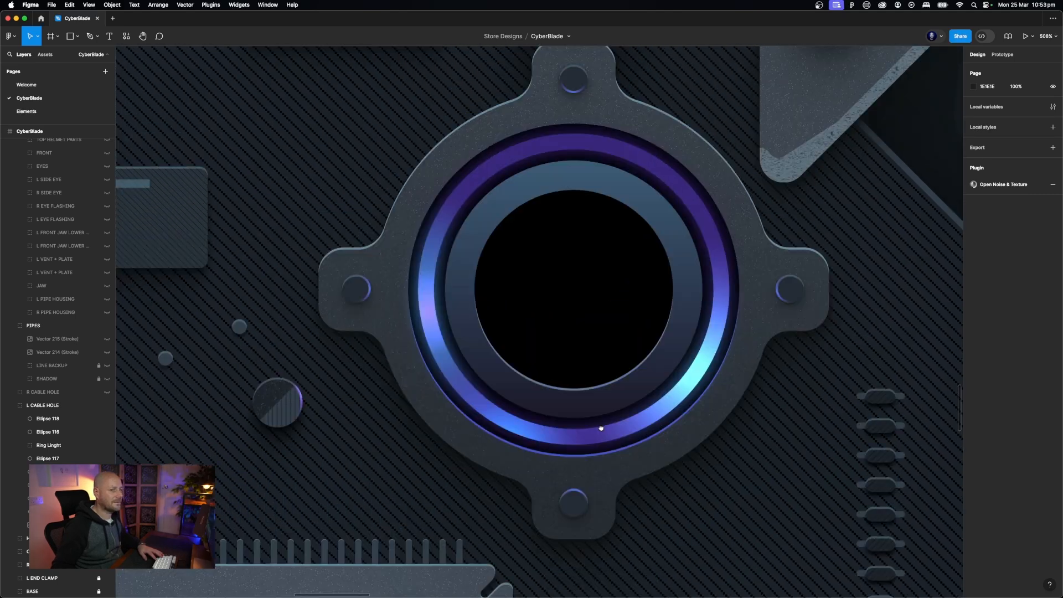
pyautogui.click(572, 388)
pyautogui.click(572, 388)
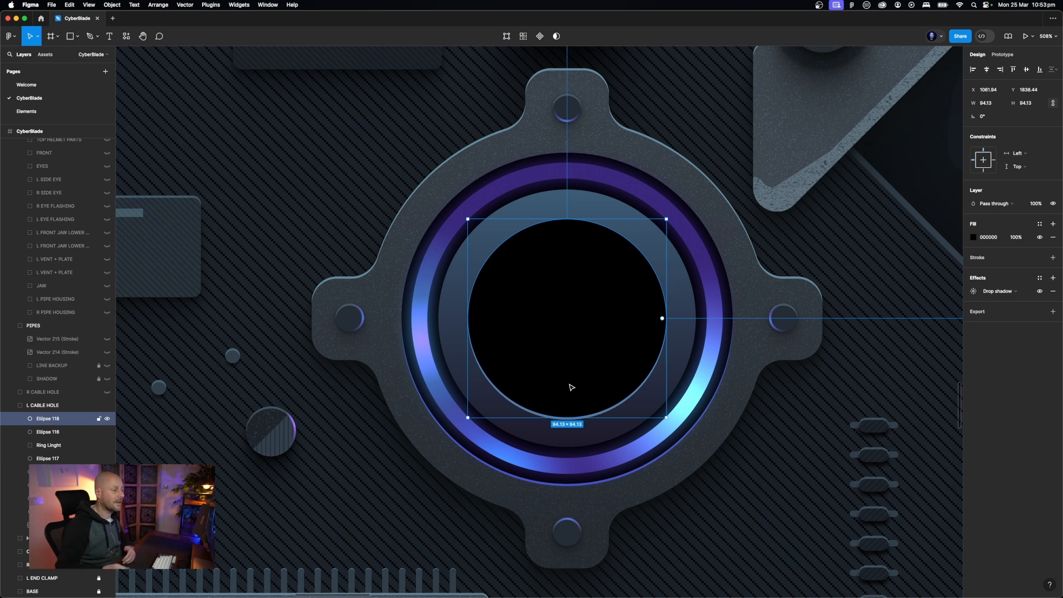
pyautogui.click(974, 292)
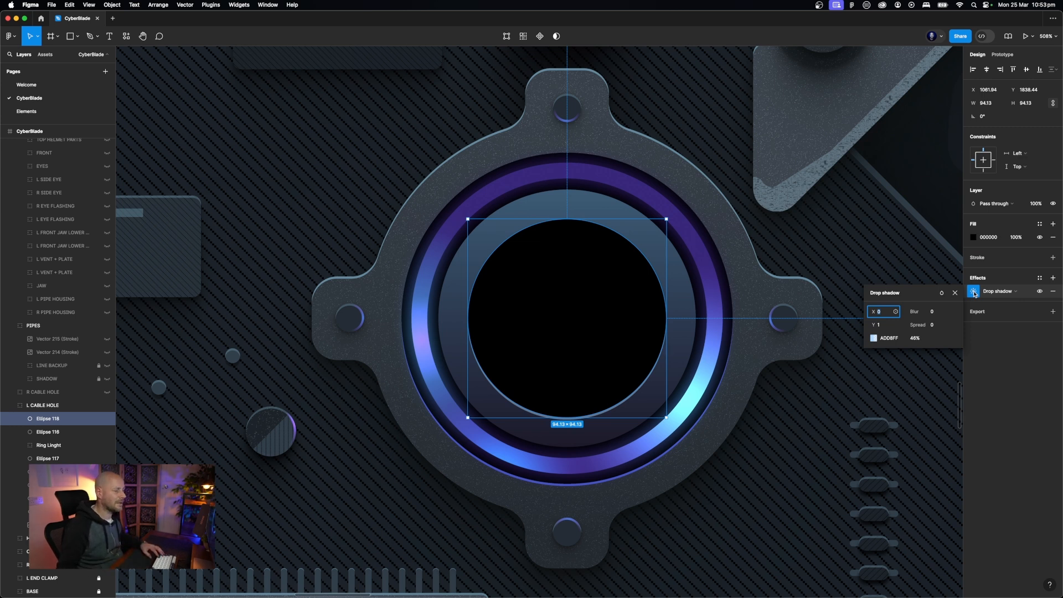
pyautogui.press('Escape')
pyautogui.press('Escape')
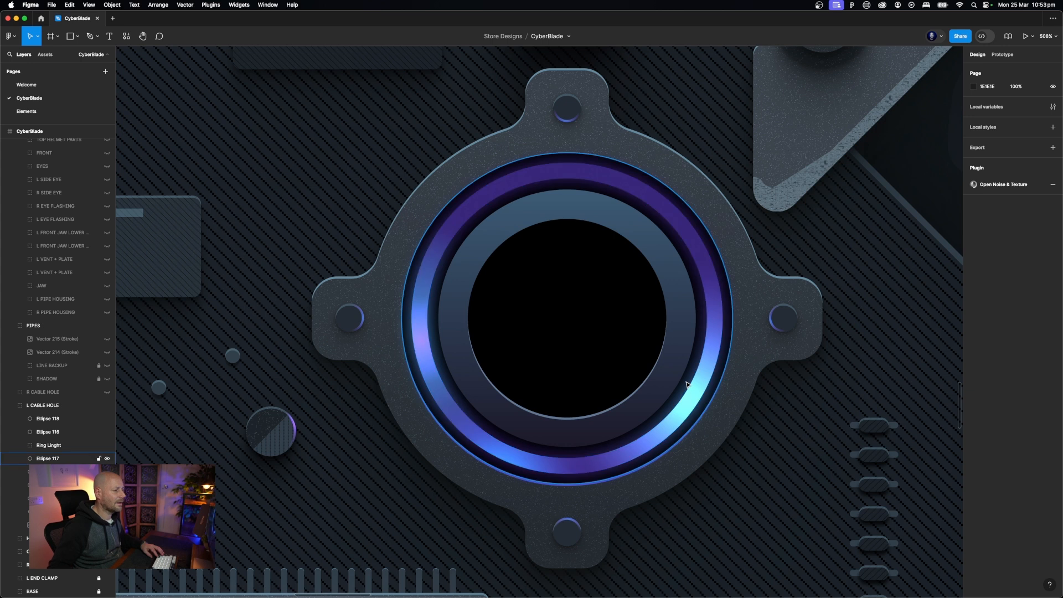
# Inspect the drop shadow settings of Ellipse 117, the black circle behind the glowing ring
pyautogui.click(686, 384)
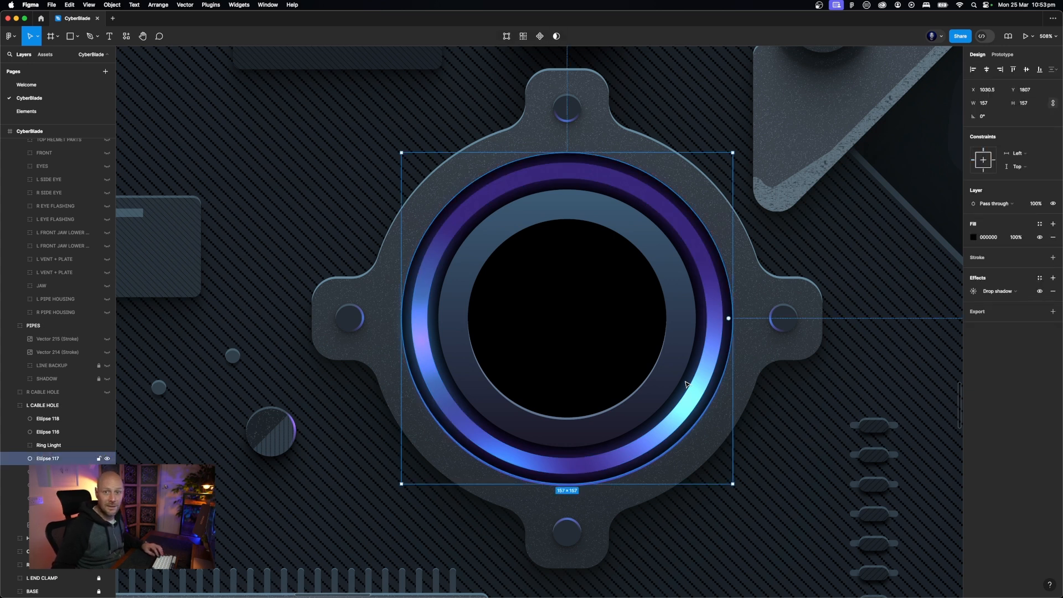
pyautogui.click(974, 292)
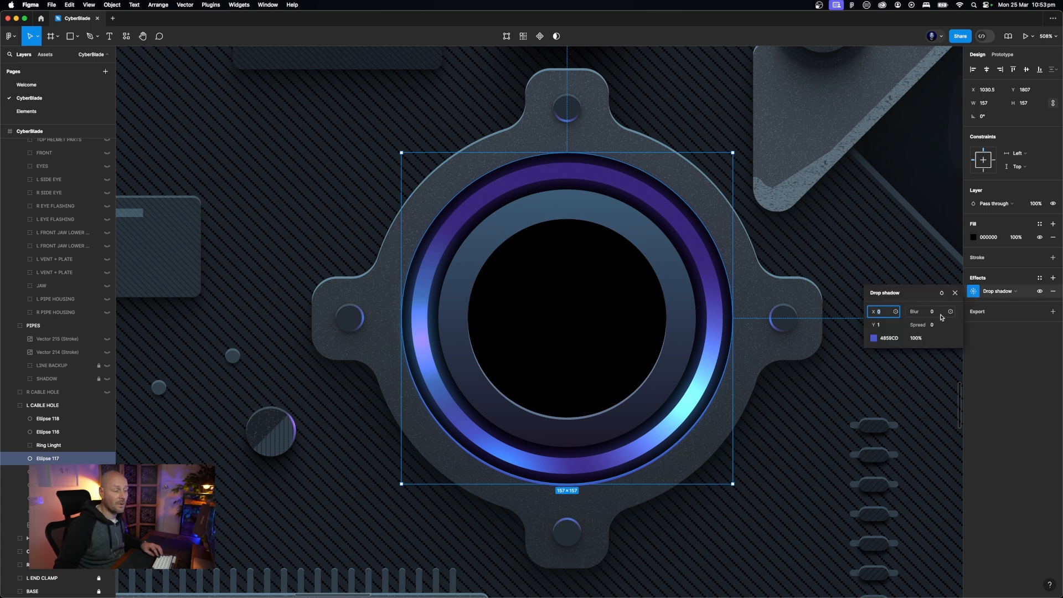
pyautogui.click(884, 325)
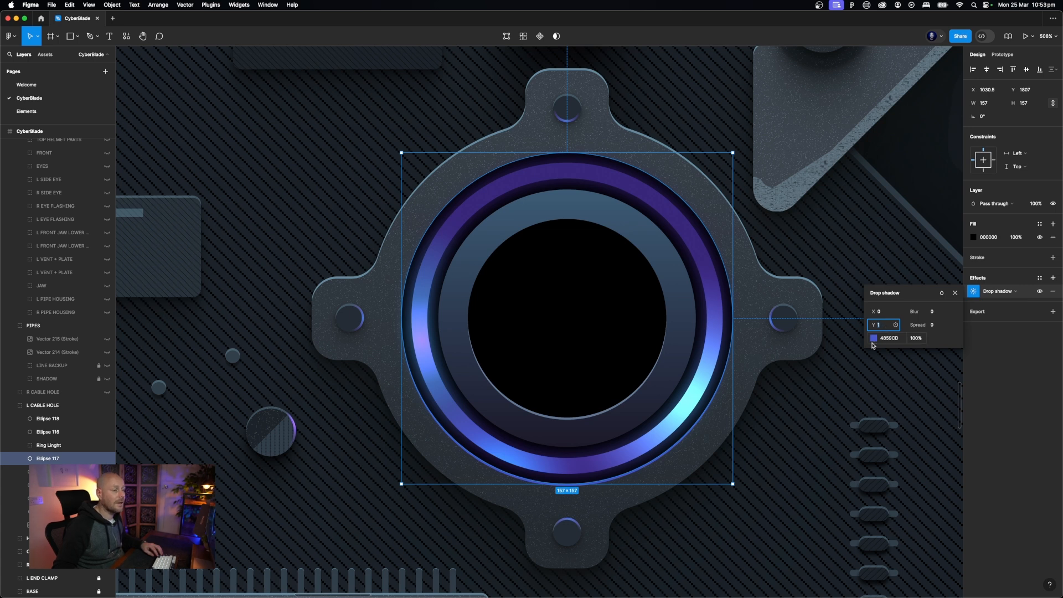
pyautogui.click(848, 403)
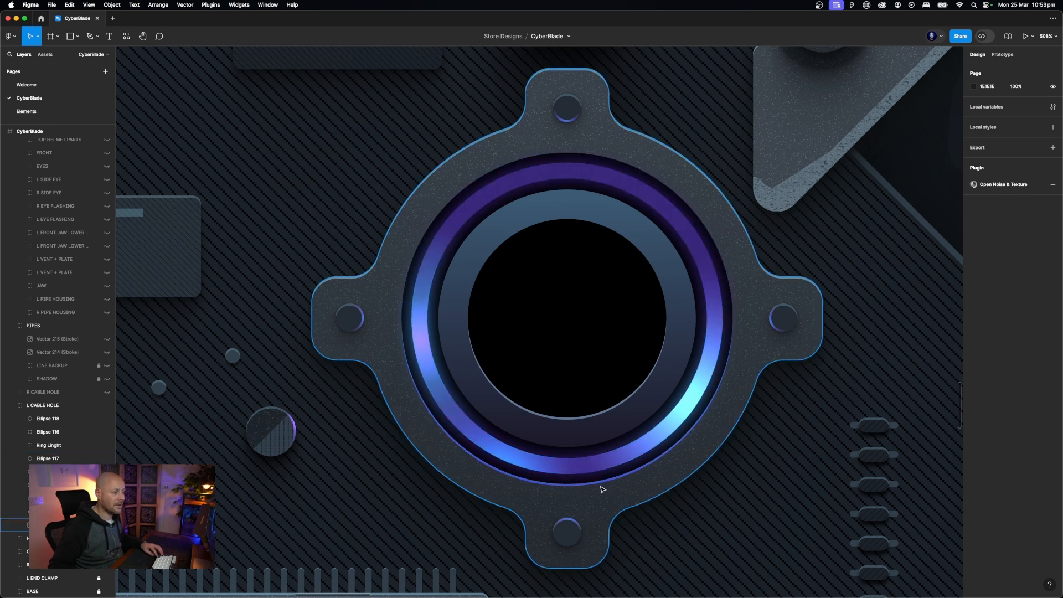
# Examine the stacked ellipses in the Ring Linght group, and hide Ellipse 128 and the other glow layers above the sharp base ring
pyautogui.click(592, 472)
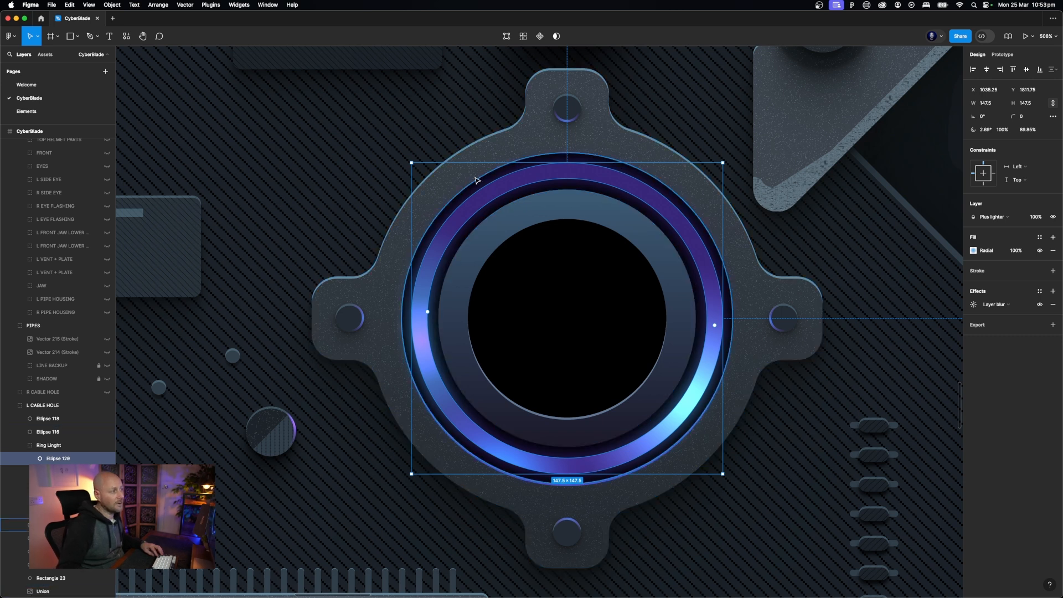
pyautogui.click(791, 513)
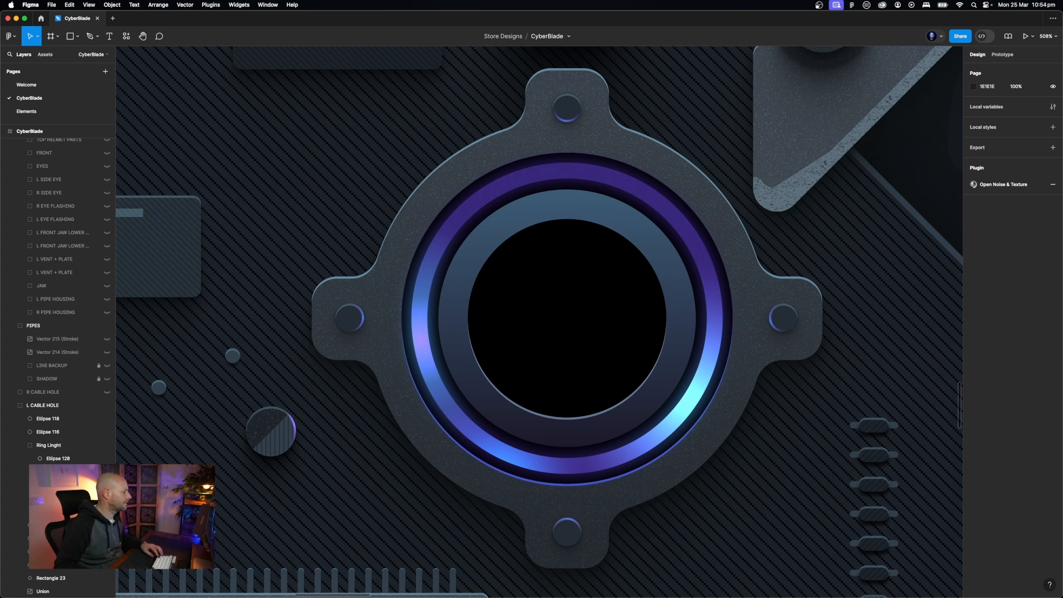
pyautogui.click(67, 498)
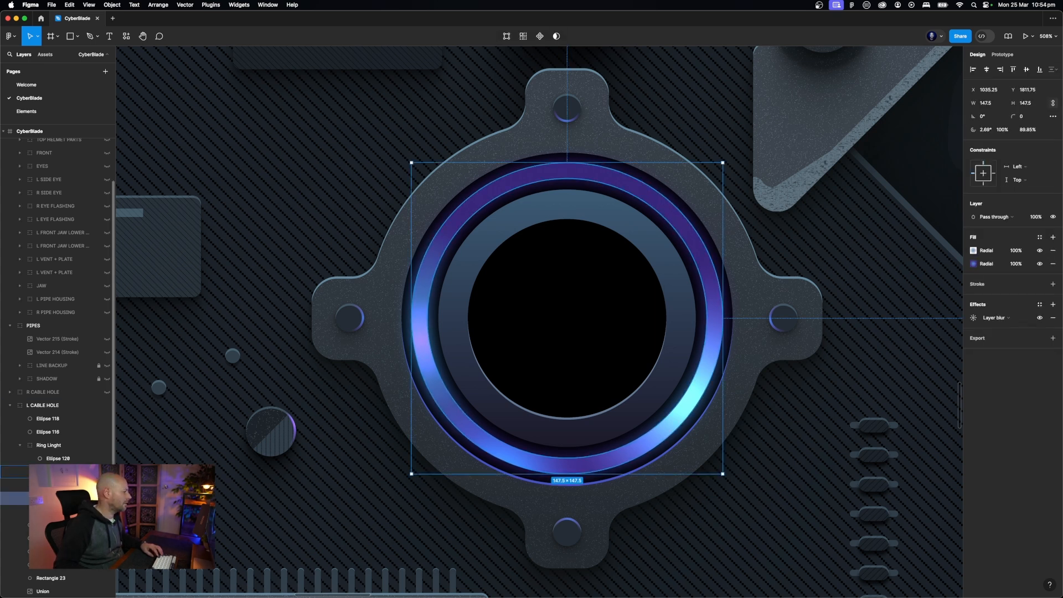
pyautogui.click(59, 460)
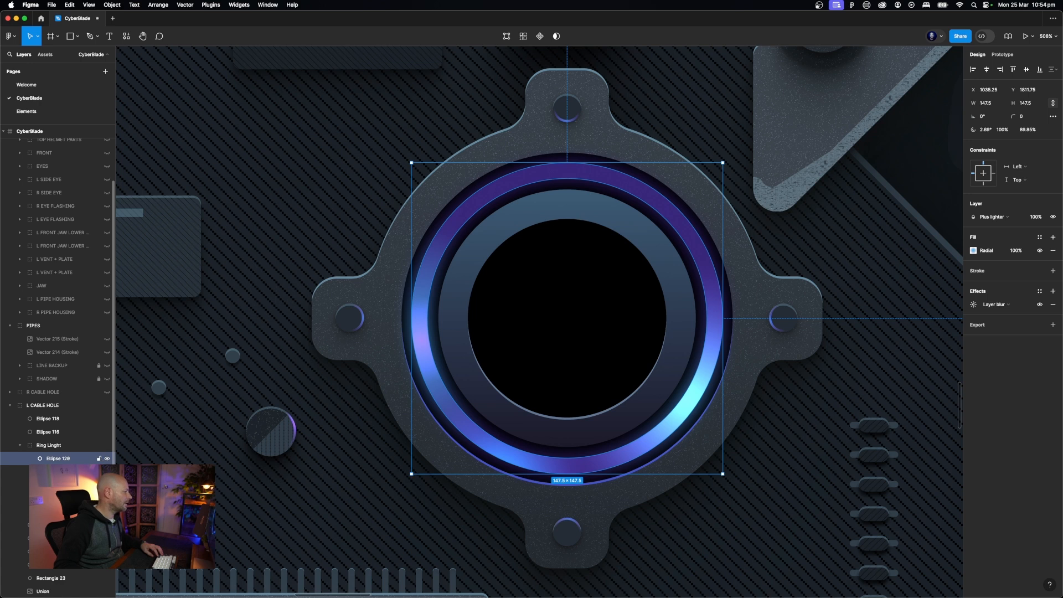
pyautogui.click(107, 459)
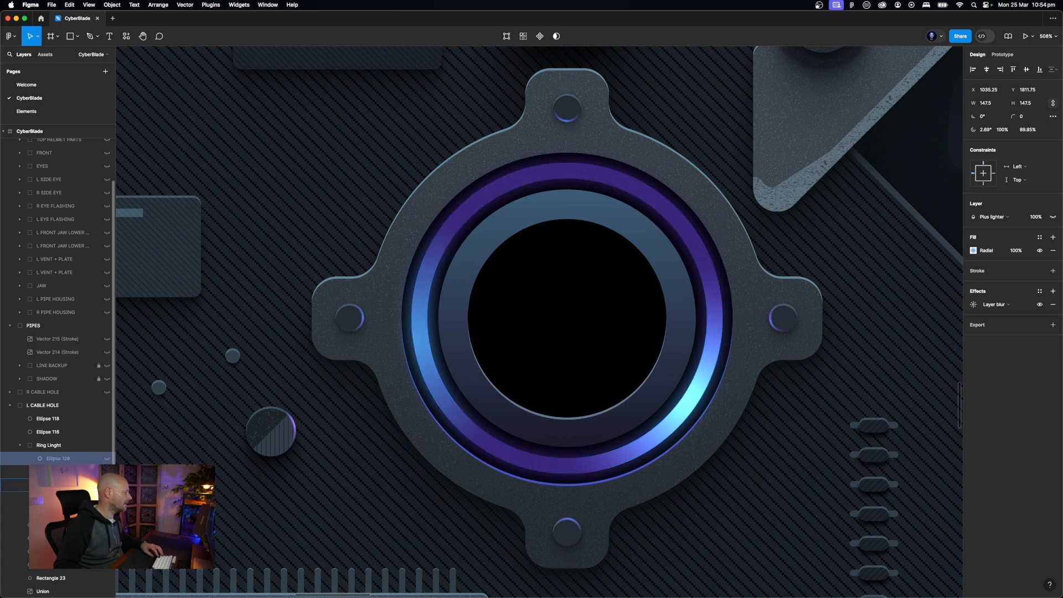
pyautogui.click(107, 485)
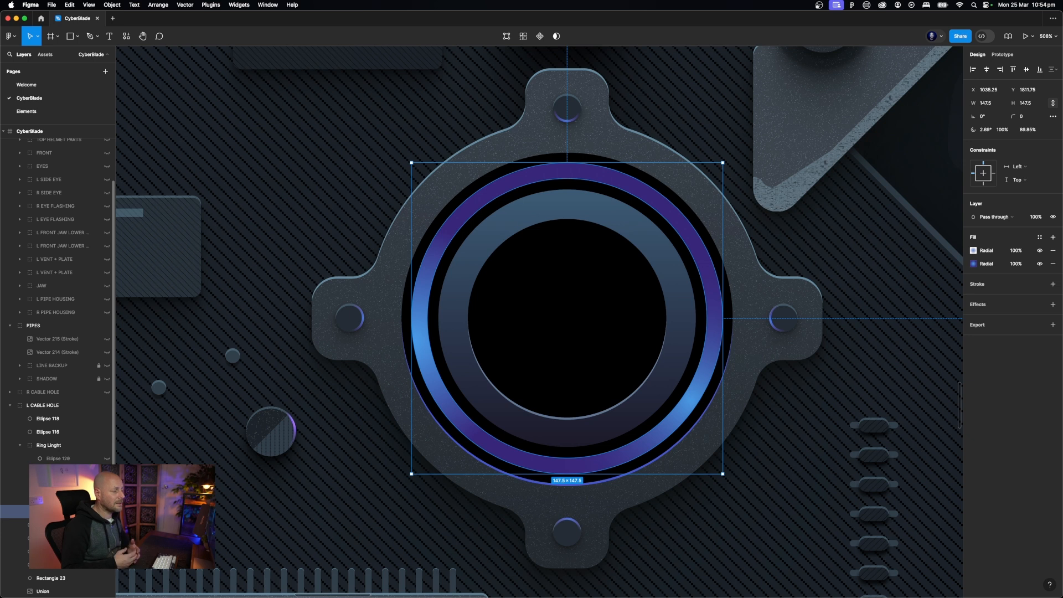
# Try closing the base ring into a full circle with a 0% ratio, and hide the two ellipses covering its centre
pyautogui.moveTo(427, 312); pyautogui.dragTo(568, 324)
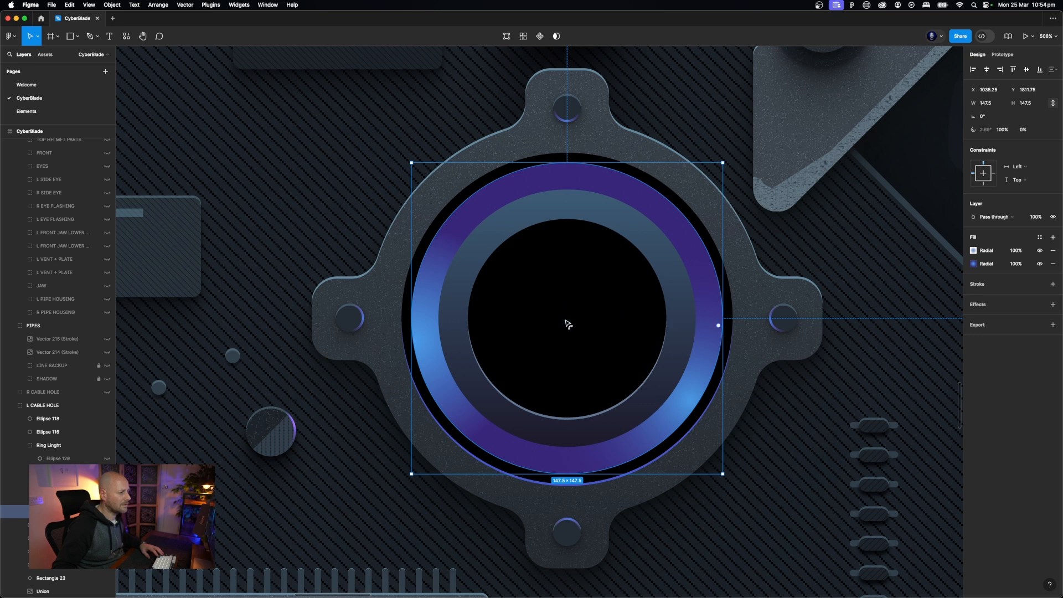
pyautogui.click(66, 419)
pyautogui.keyDown('shift'); pyautogui.click(66, 432); pyautogui.keyUp('shift')
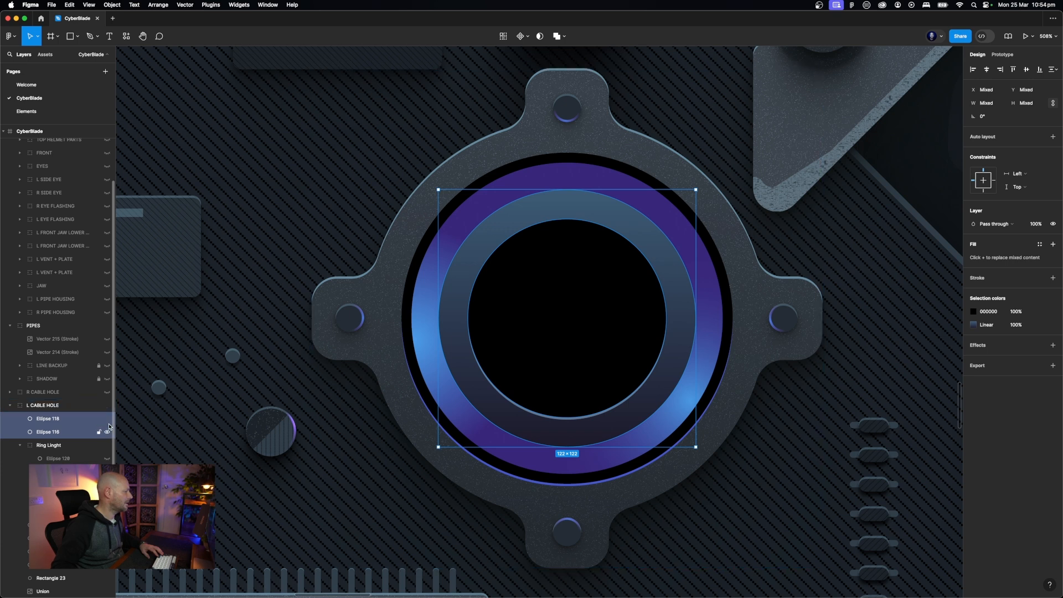
pyautogui.click(107, 419)
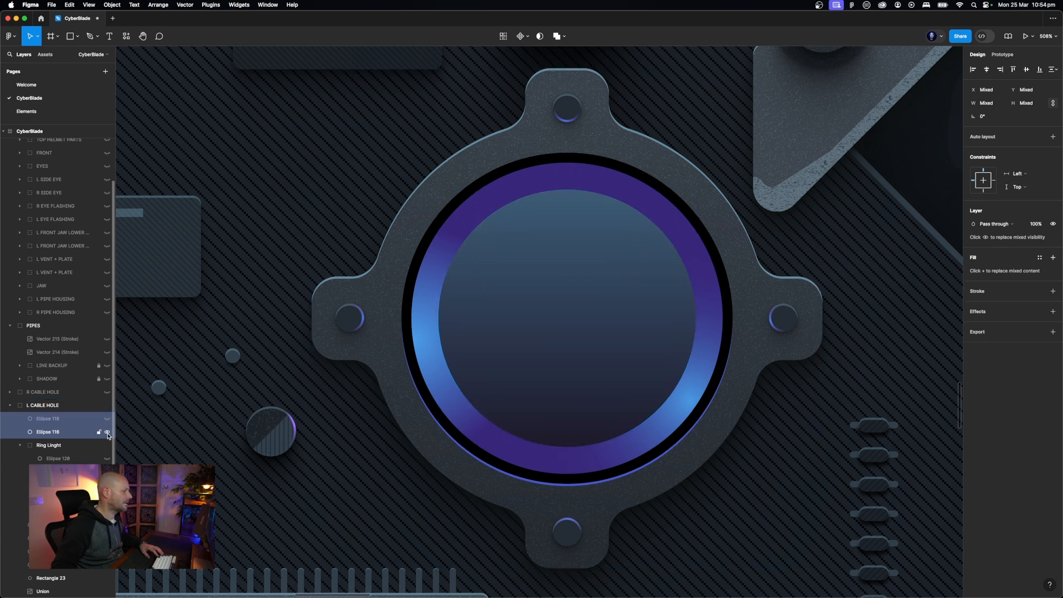
pyautogui.click(107, 432)
# Try reshaping the full circle into an open arc with a ratio of about 77%, and close its gap
pyautogui.click(573, 333)
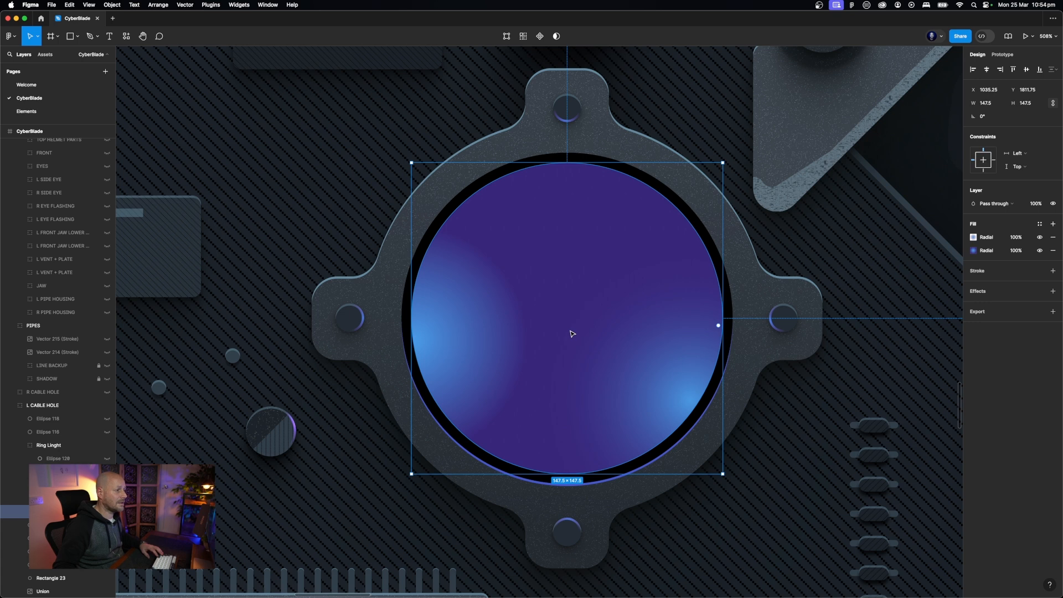
pyautogui.moveTo(719, 325); pyautogui.dragTo(681, 349)
pyautogui.moveTo(568, 318); pyautogui.dragTo(439, 332)
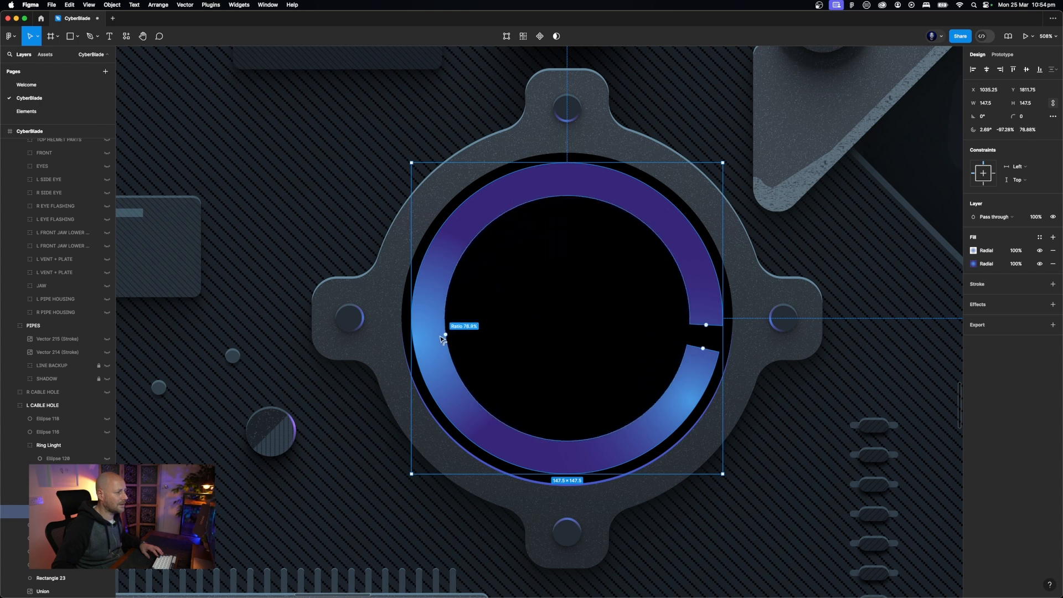
pyautogui.moveTo(708, 349); pyautogui.dragTo(710, 329)
pyautogui.press('Escape')
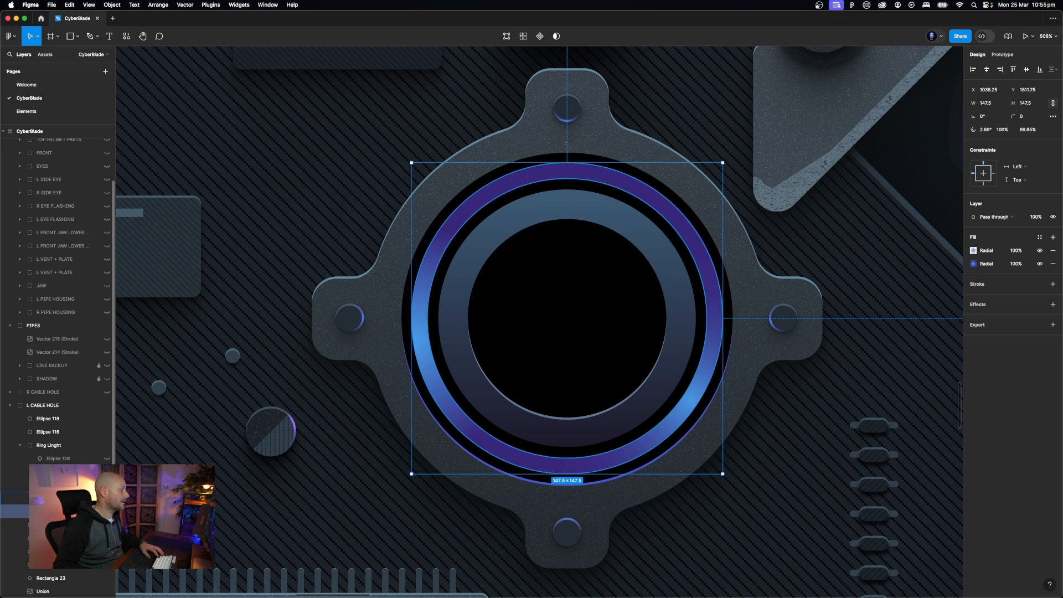
# Select the hidden ring copy with the layer blur and inspect the gradient stops of its two radial fills
pyautogui.click(58, 498)
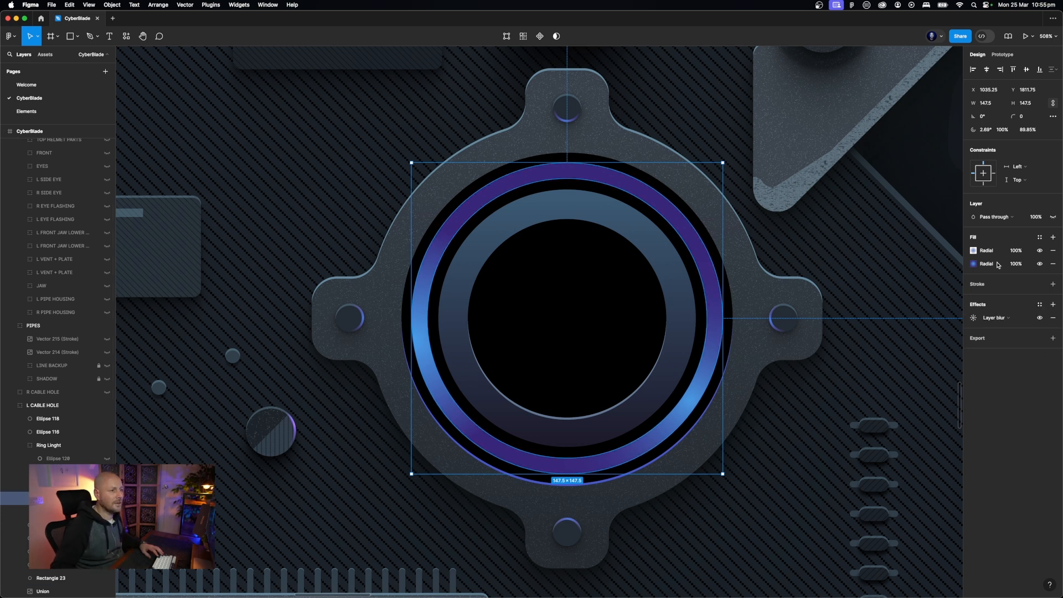
pyautogui.click(974, 251)
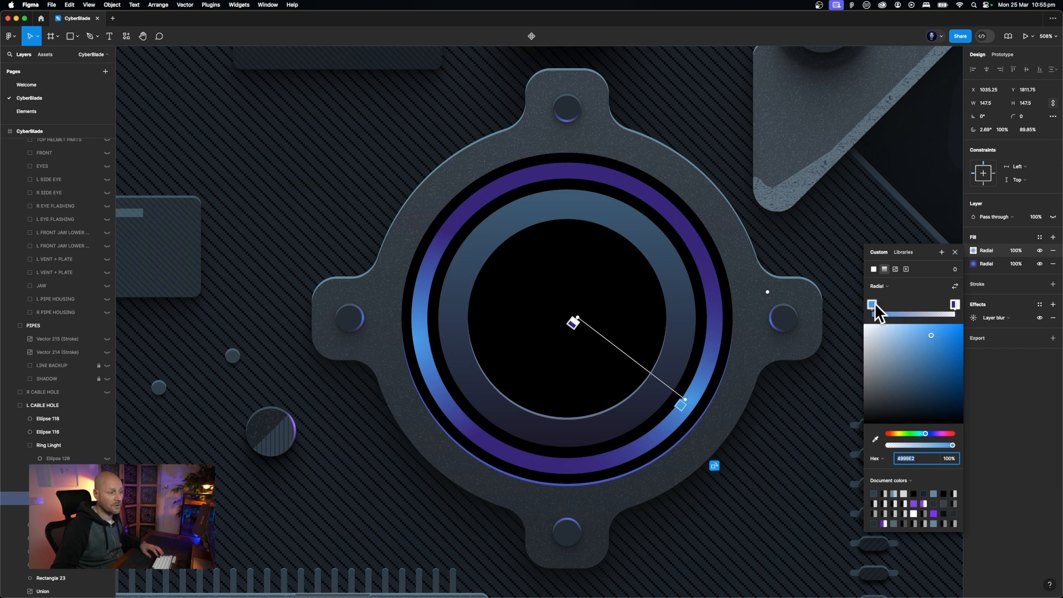
pyautogui.click(1002, 269)
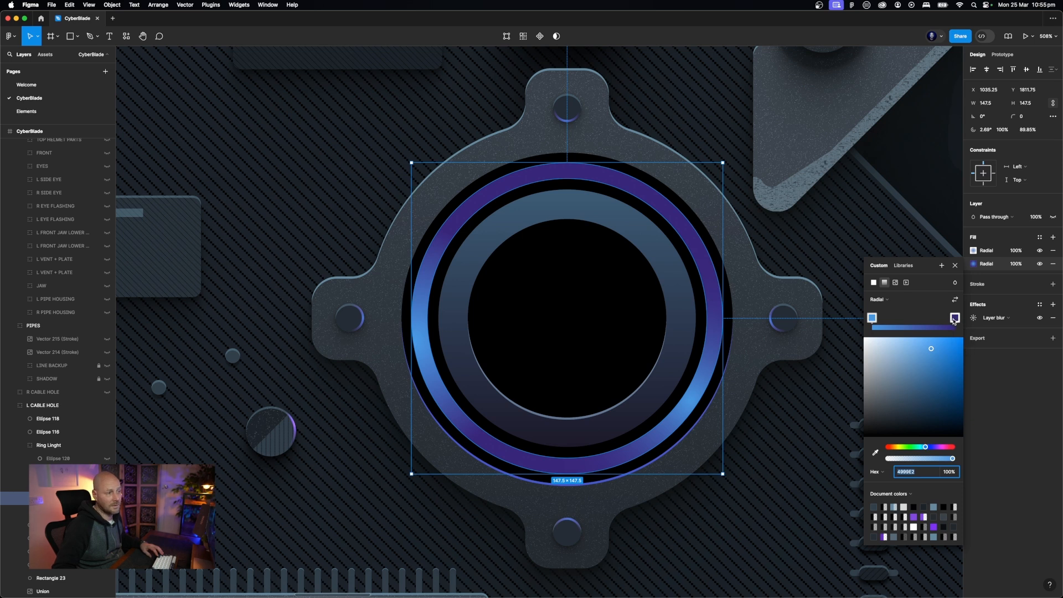
pyautogui.click(975, 254)
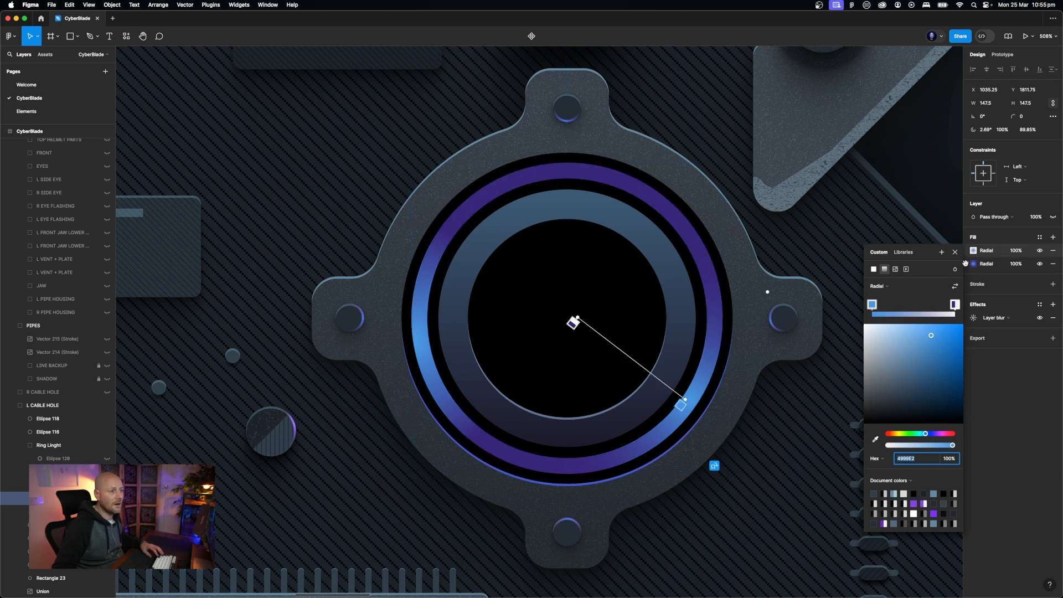
# Try turning the top radial fill's transparent centre stop into solid red, FF0000 at 100% opacity
pyautogui.click(957, 306)
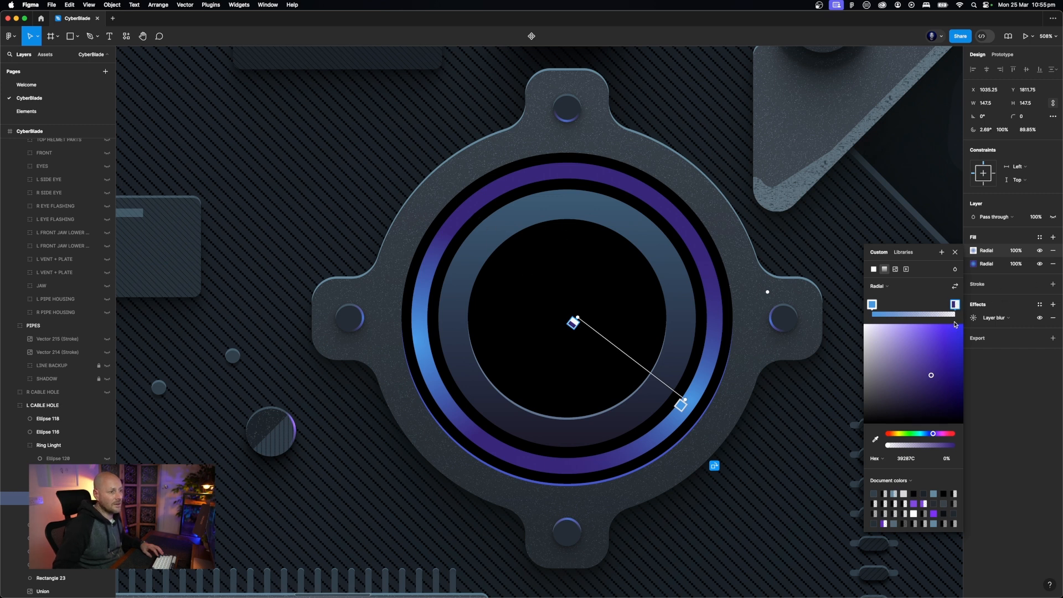
pyautogui.moveTo(934, 435); pyautogui.dragTo(963, 435)
pyautogui.moveTo(954, 378); pyautogui.dragTo(956, 329)
pyautogui.moveTo(956, 329); pyautogui.dragTo(964, 324)
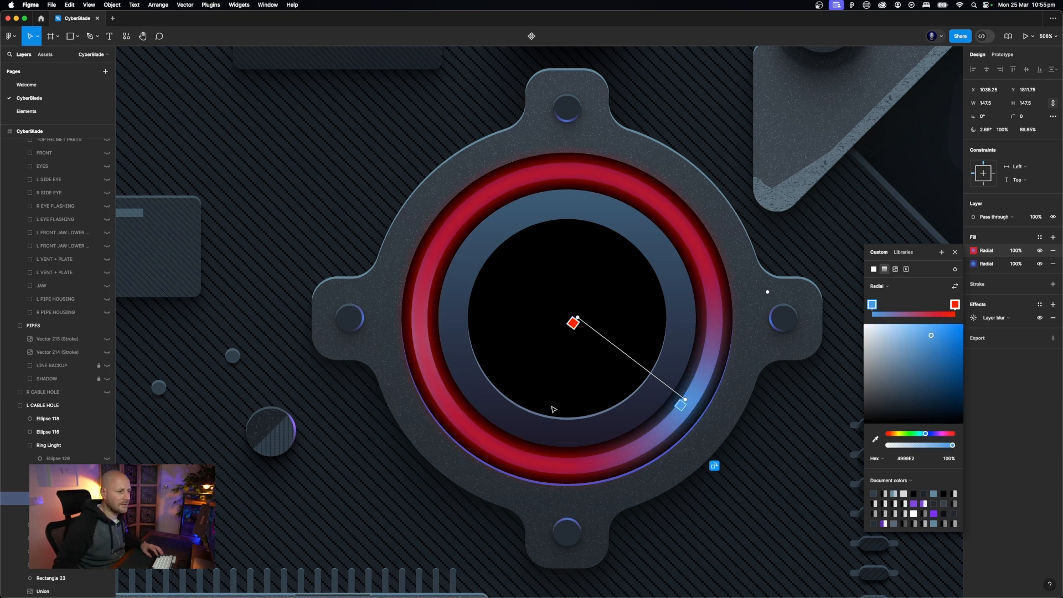
# Recolour the outer stop of the top radial fill to purple 8249E2, keeping it at 100% opacity
pyautogui.click(919, 503)
pyautogui.moveTo(910, 446); pyautogui.dragTo(841, 448)
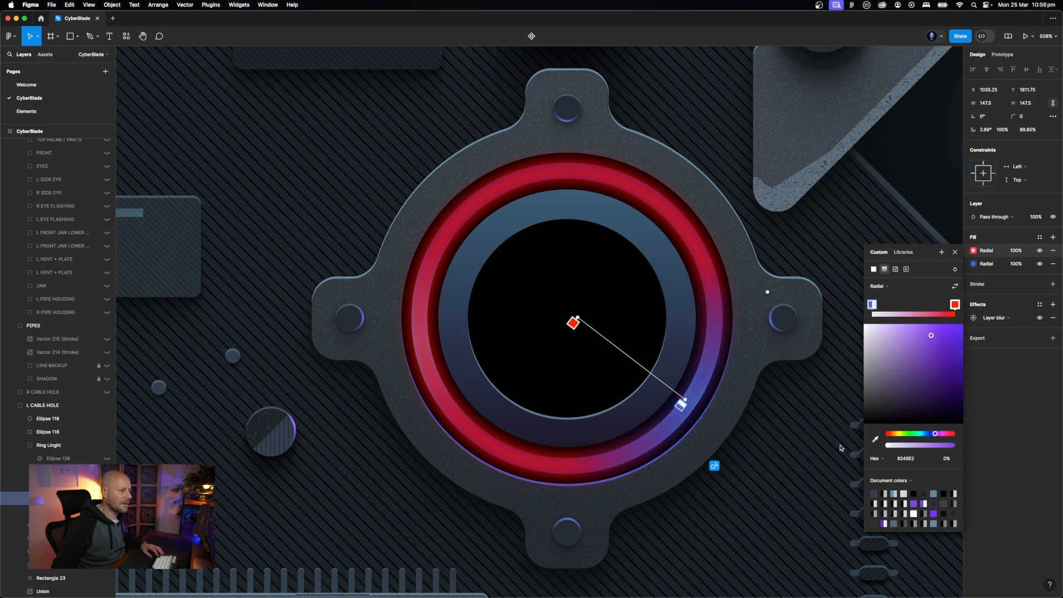
pyautogui.press('super+z')
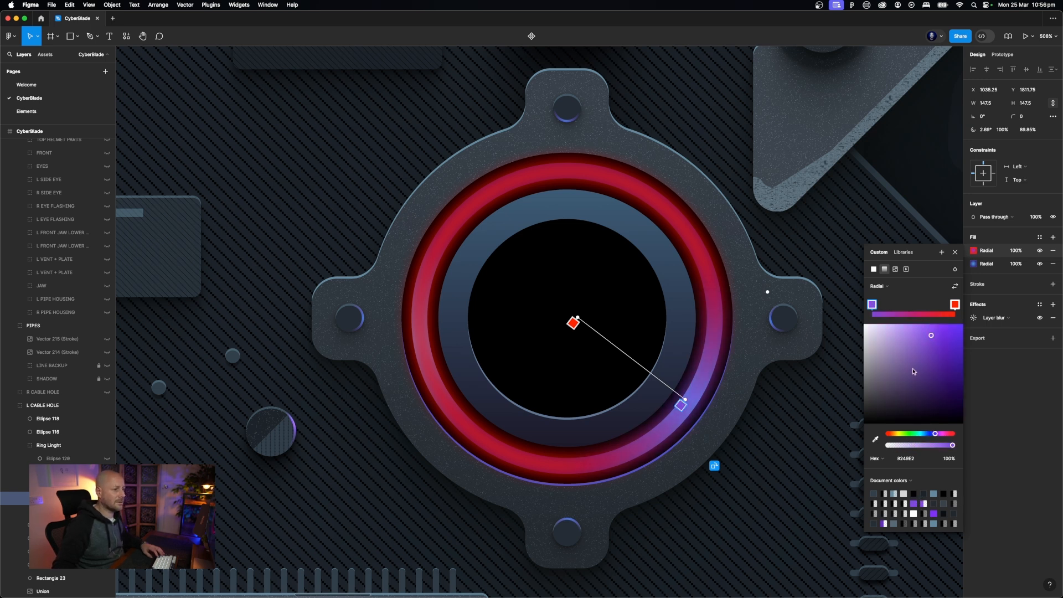
# Change the centre stop of the top radial fill to dark blue and fade it to 0% opacity
pyautogui.click(955, 305)
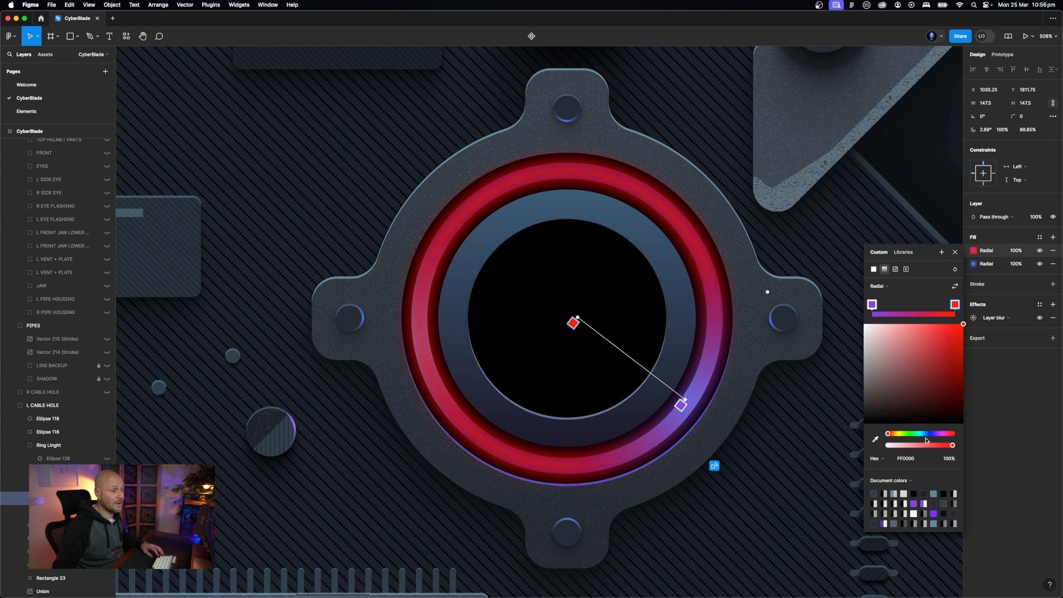
pyautogui.click(929, 435)
pyautogui.click(939, 383)
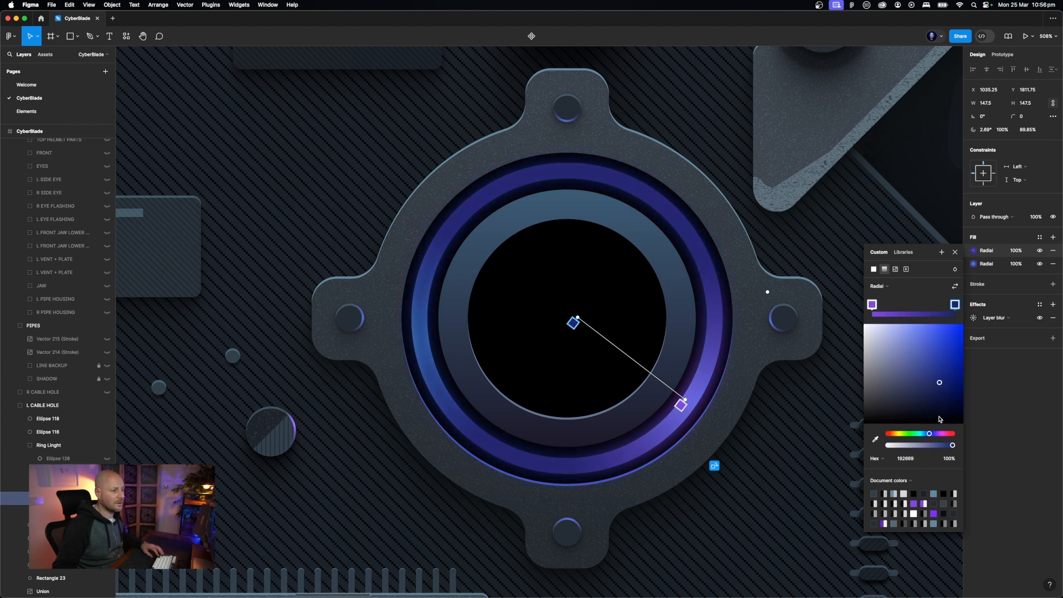
pyautogui.moveTo(916, 449); pyautogui.dragTo(875, 452)
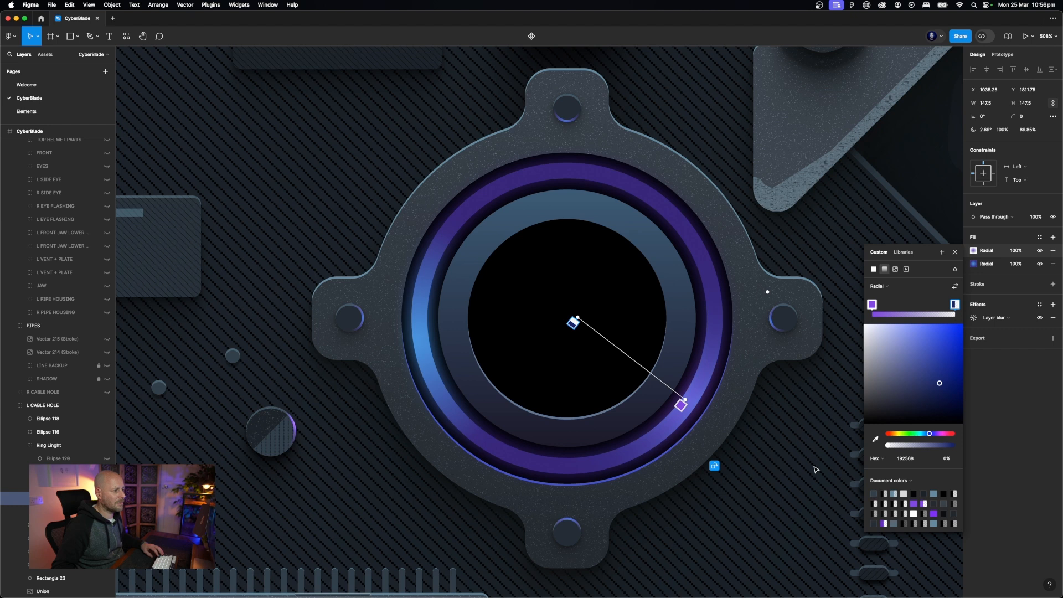
# Clear the selection to view the recoloured ring, and open the layer blur settings of that ring copy
pyautogui.press('Escape')
pyautogui.press('Escape')
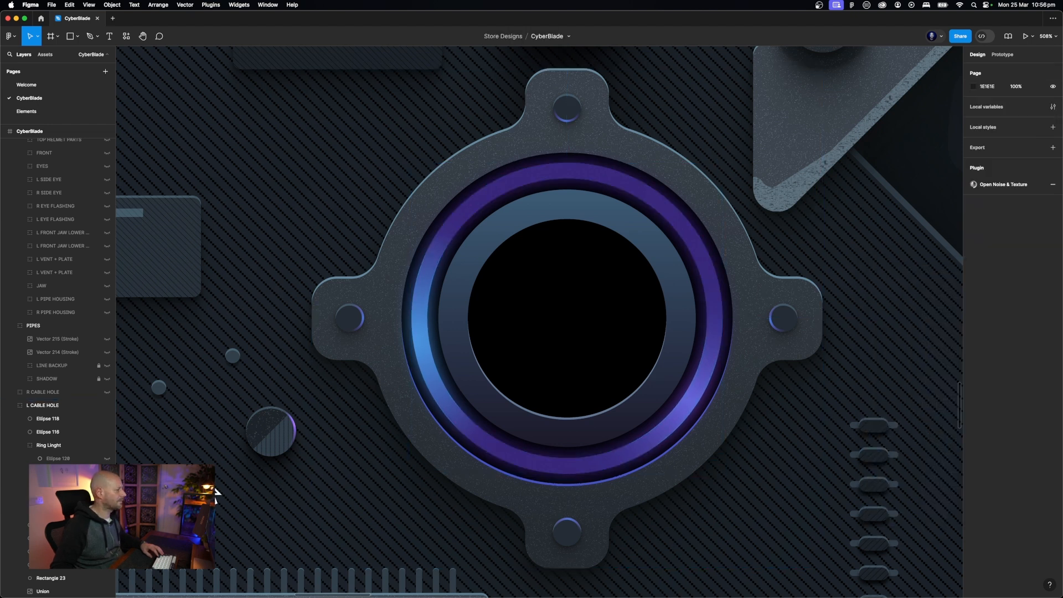
pyautogui.click(61, 499)
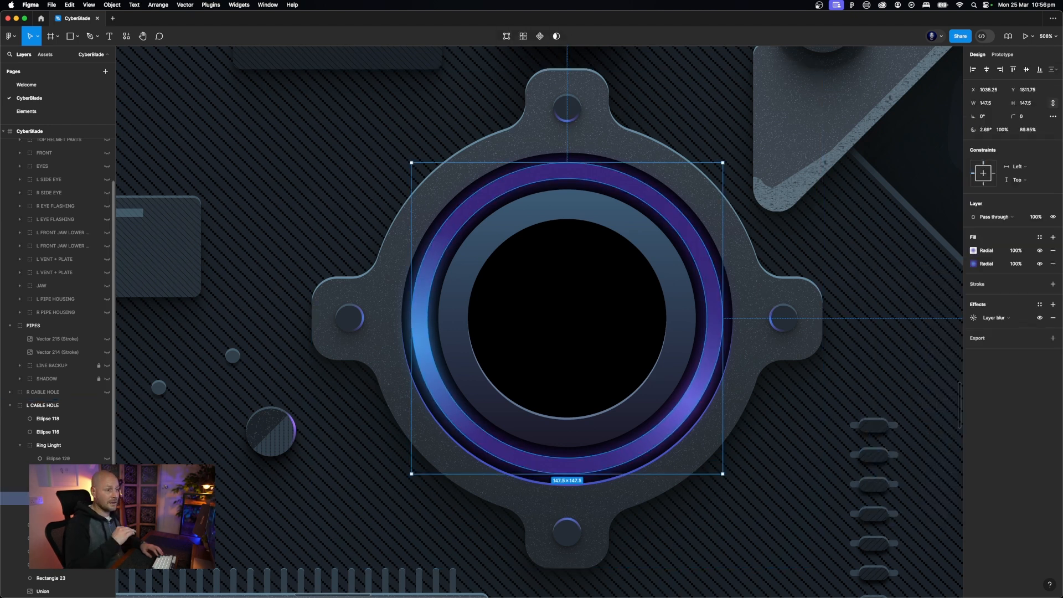
pyautogui.click(974, 318)
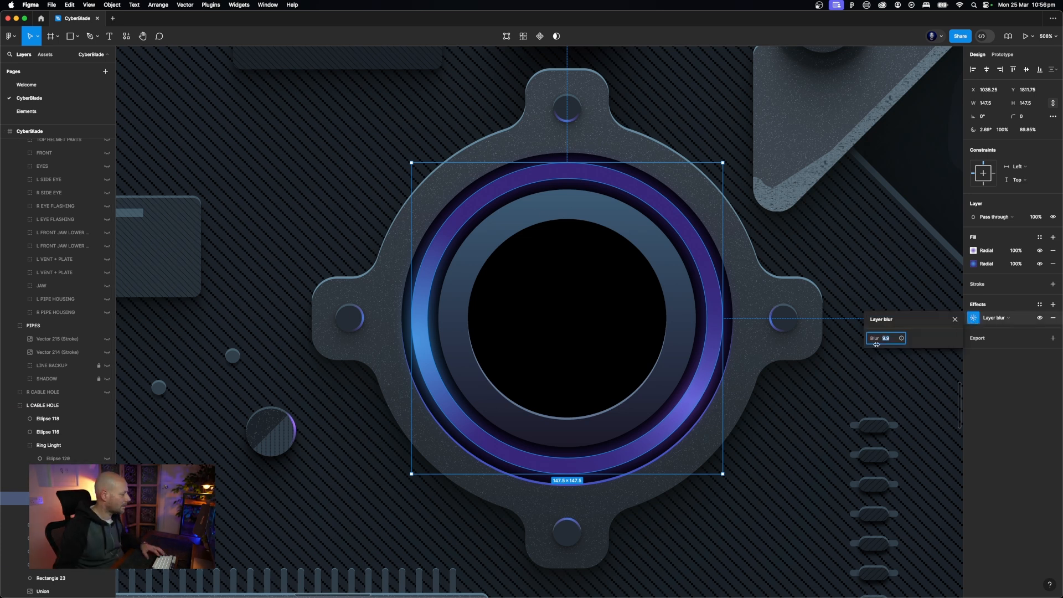
# Show the hidden Plus lighter ring above the blurred copy, turn on its layer blur and check the blur settings
pyautogui.click(66, 485)
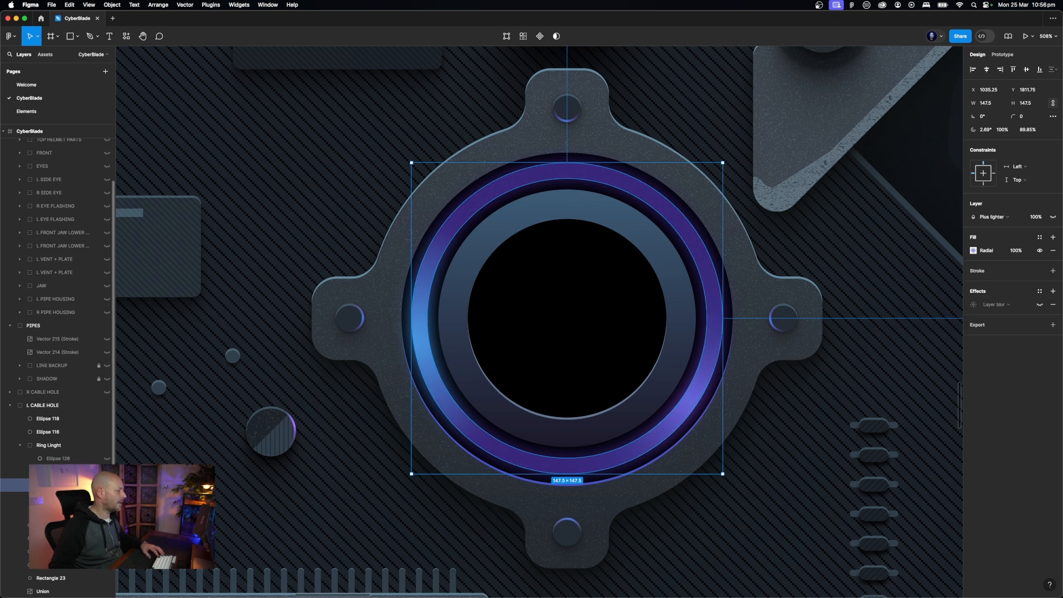
pyautogui.click(107, 485)
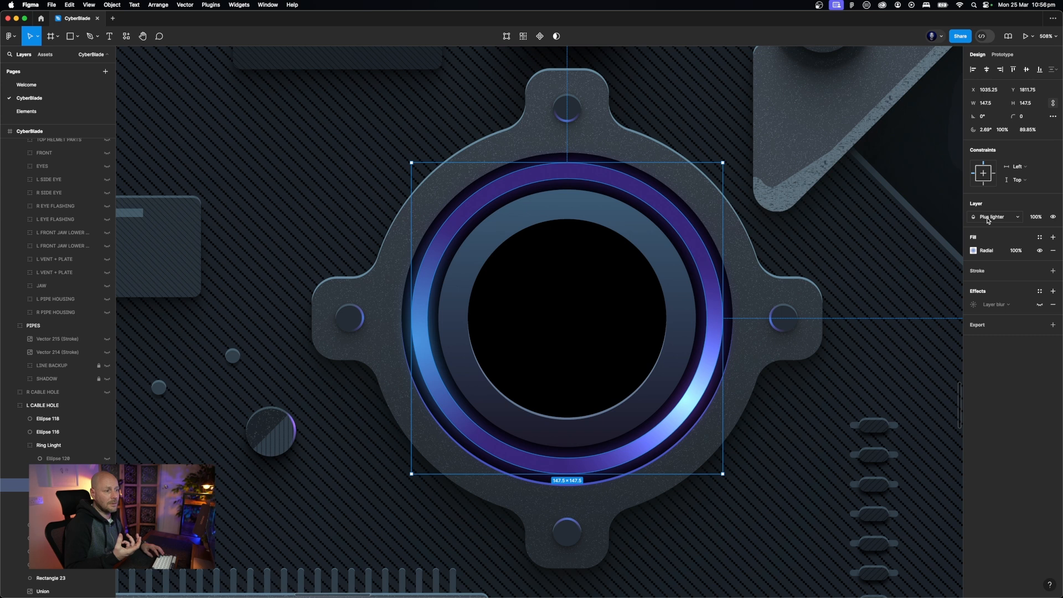
pyautogui.click(1040, 306)
pyautogui.click(1040, 305)
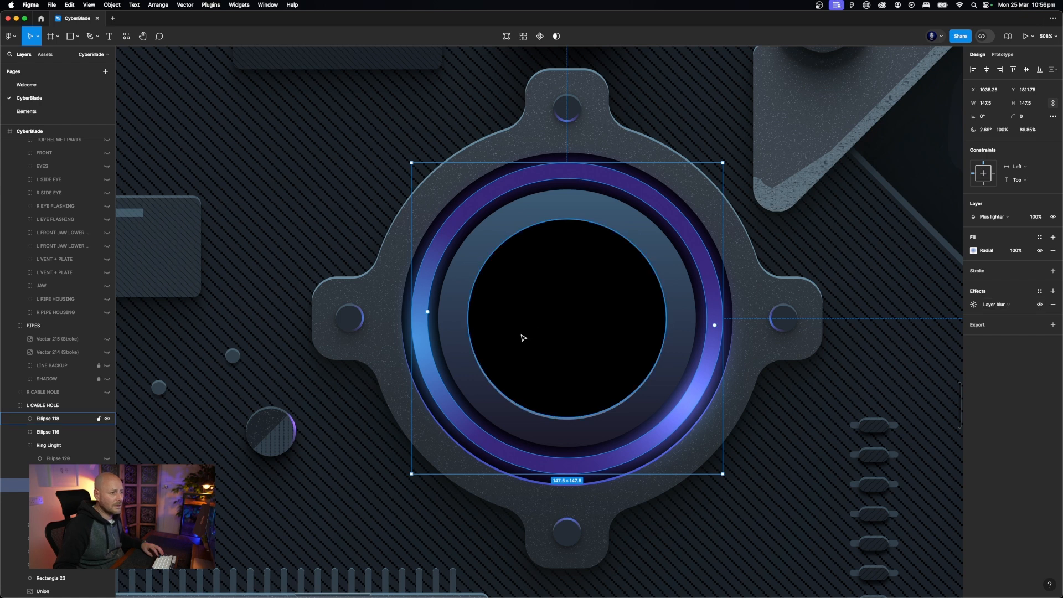
pyautogui.click(973, 306)
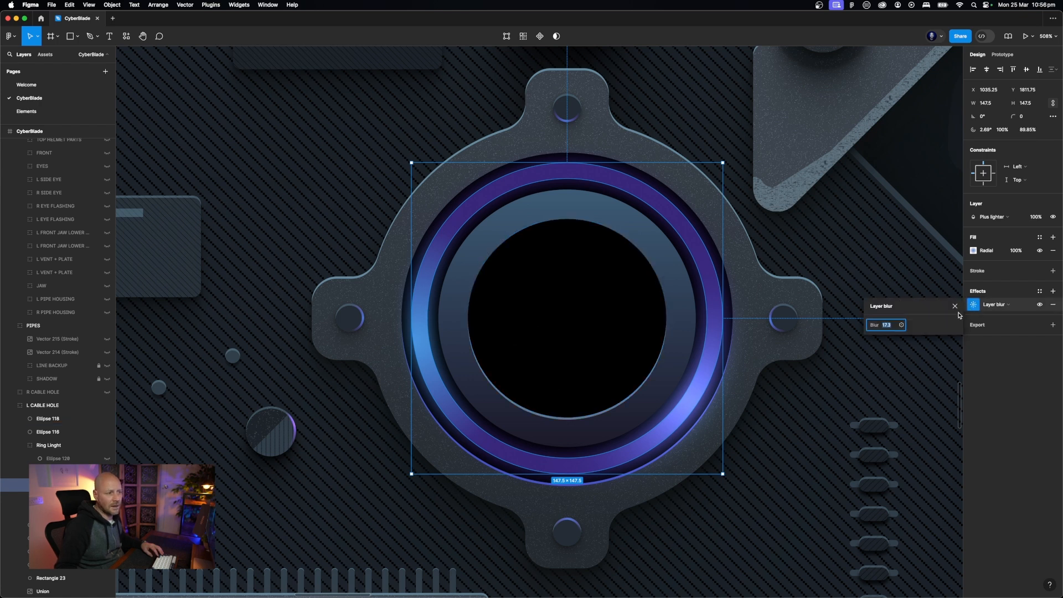
pyautogui.click(955, 306)
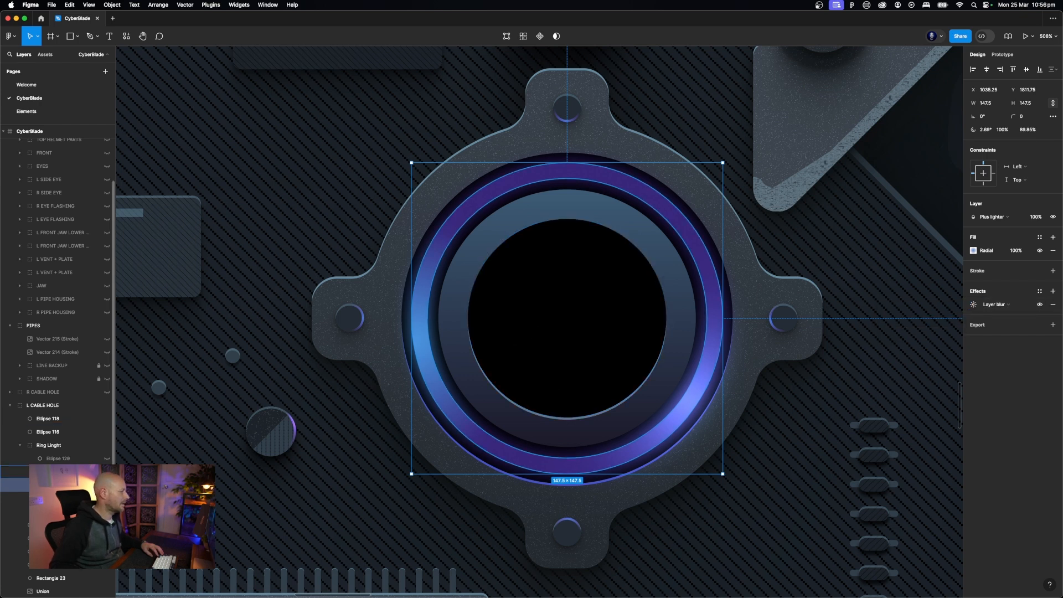
# Show the next hidden Plus lighter ring, directly below Ellipse 128, and inspect its purple radial fill
pyautogui.click(61, 472)
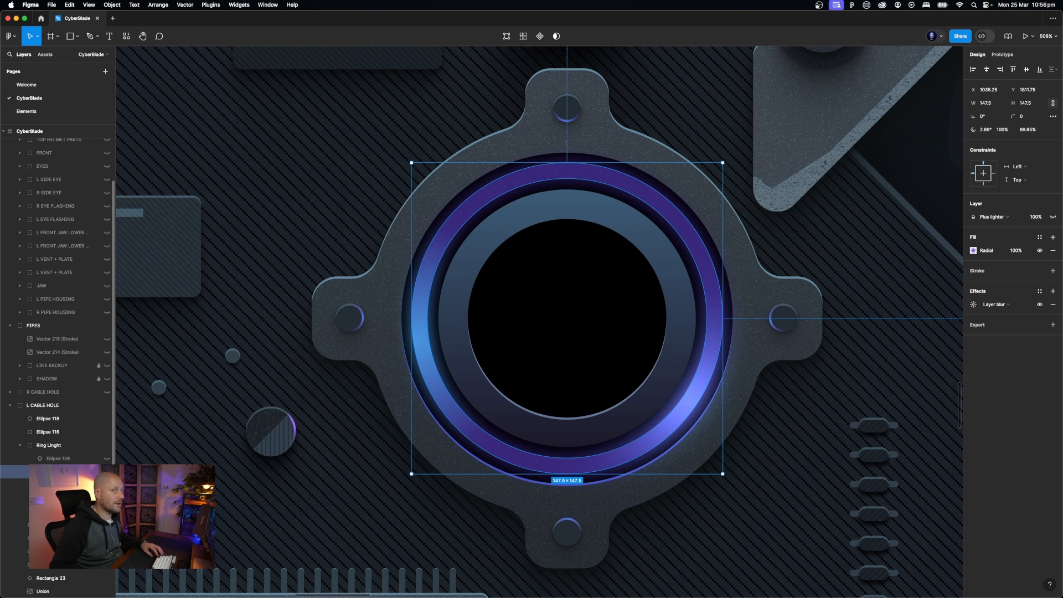
pyautogui.click(1053, 217)
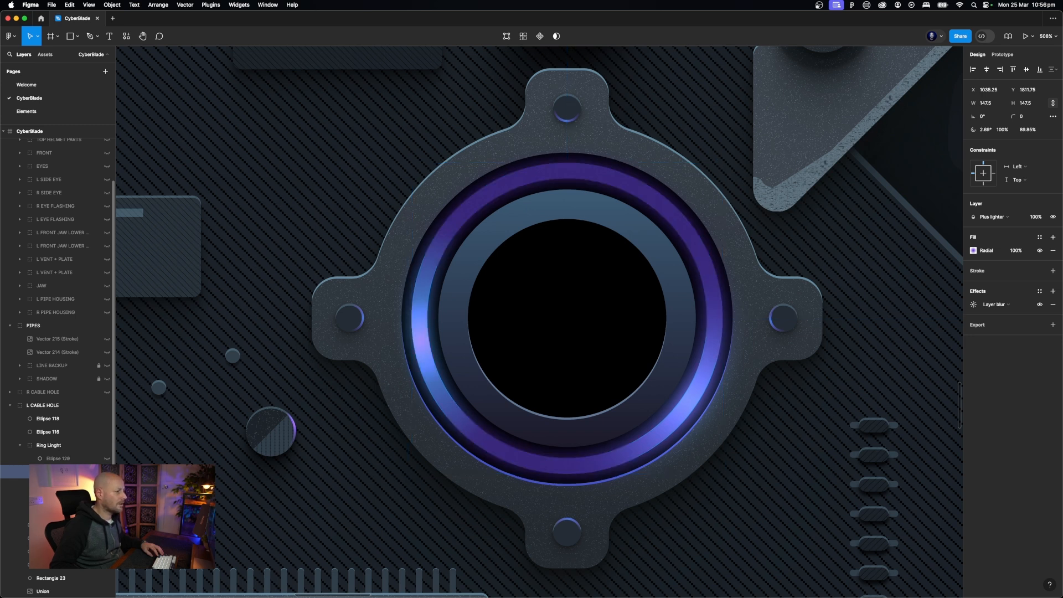
pyautogui.click(974, 252)
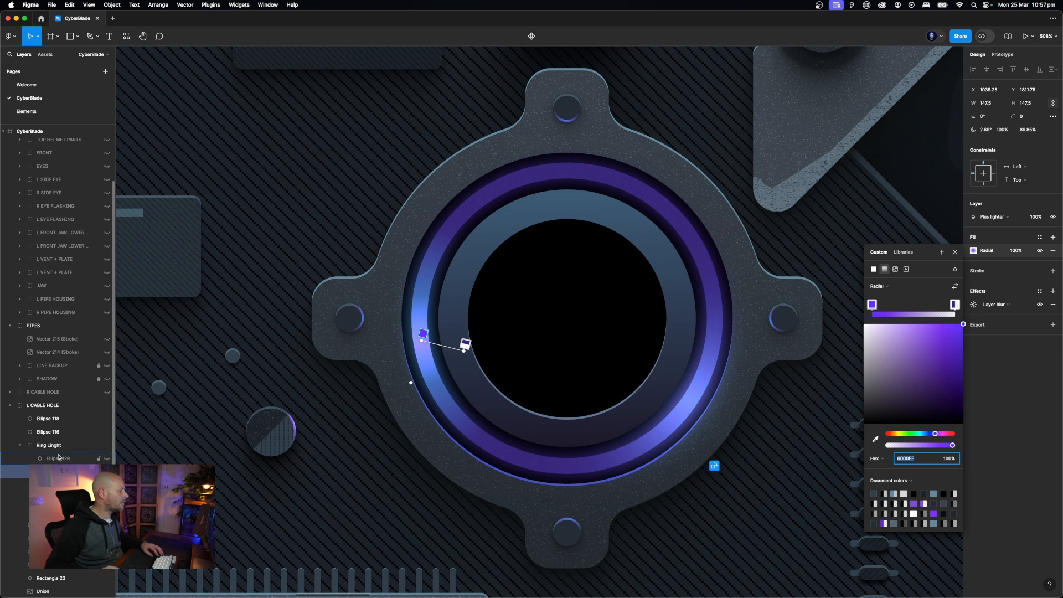
# Show the hidden Ellipse 128 layer in the Ring Linght group and inspect its light blue radial fill
pyautogui.click(84, 459)
pyautogui.click(106, 459)
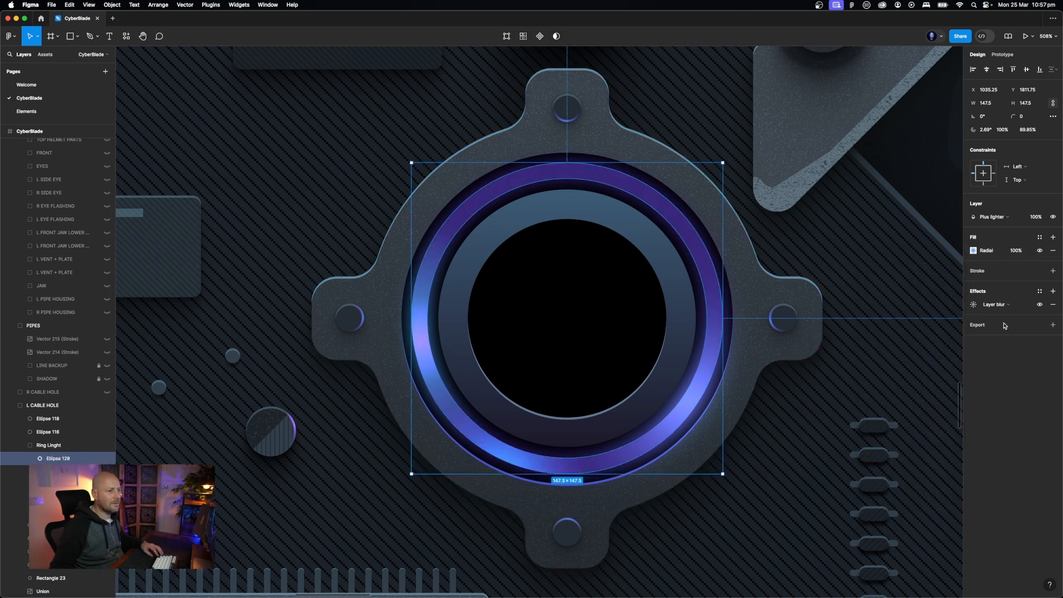
pyautogui.click(973, 252)
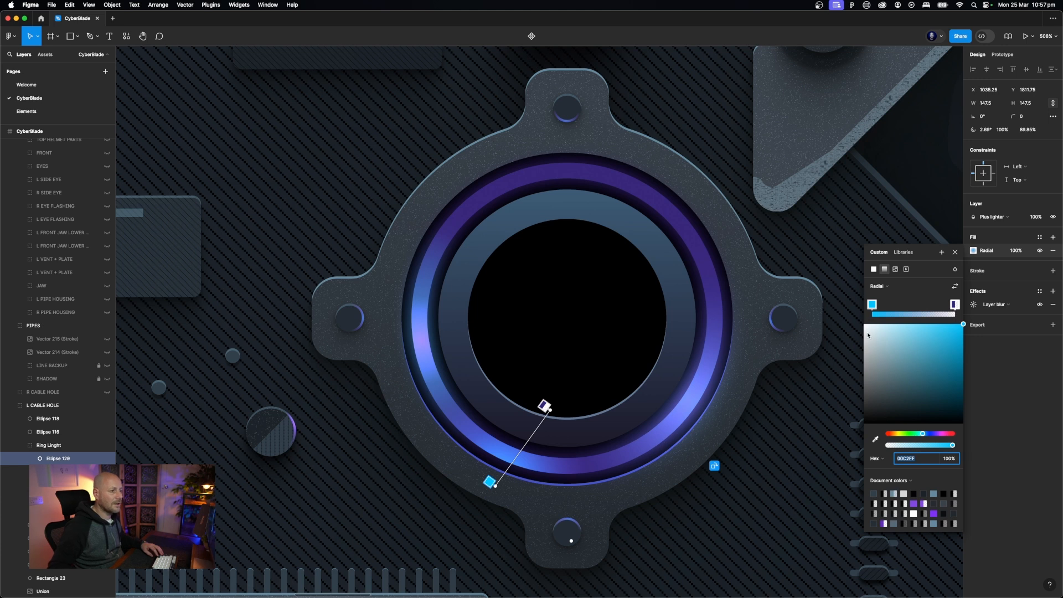
pyautogui.press('Escape')
pyautogui.press('Escape')
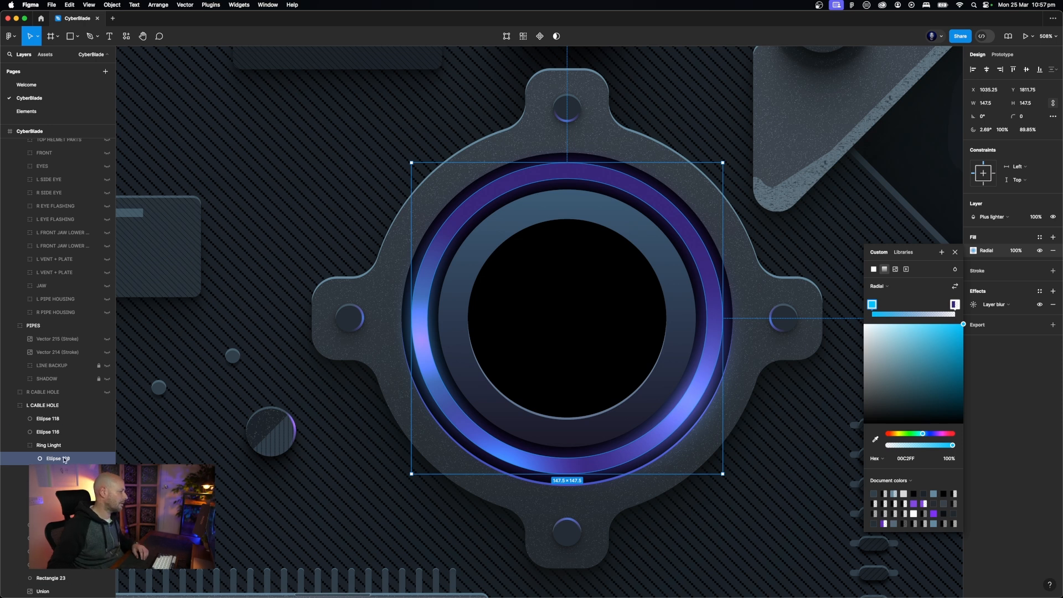
# Collapse the Ring Linght and L CABLE HOLE groups, and show the hidden R CABLE HOLE group on the artwork
pyautogui.click(20, 445)
pyautogui.click(10, 405)
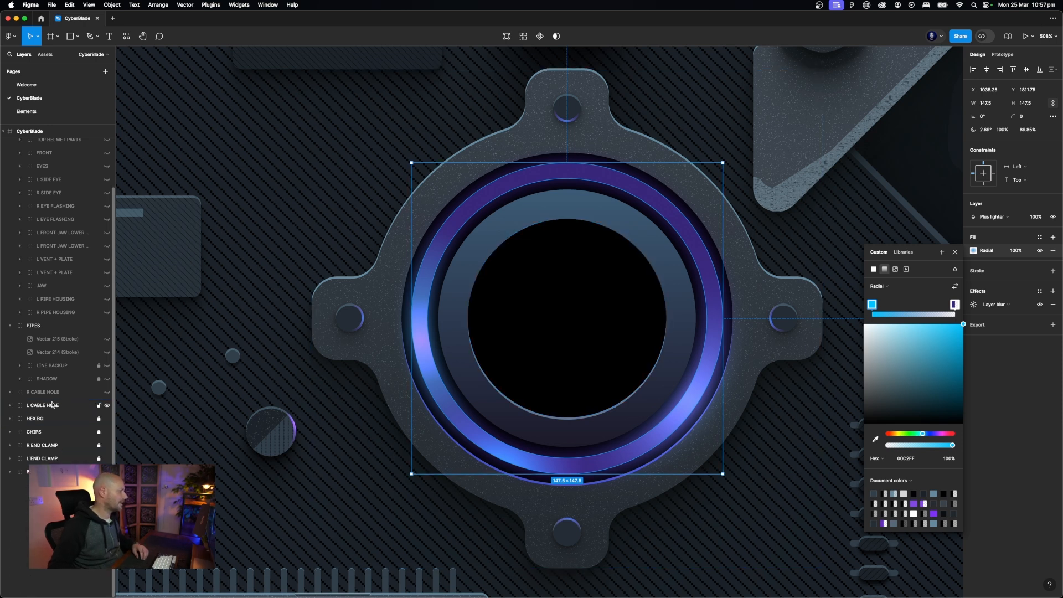
pyautogui.click(62, 393)
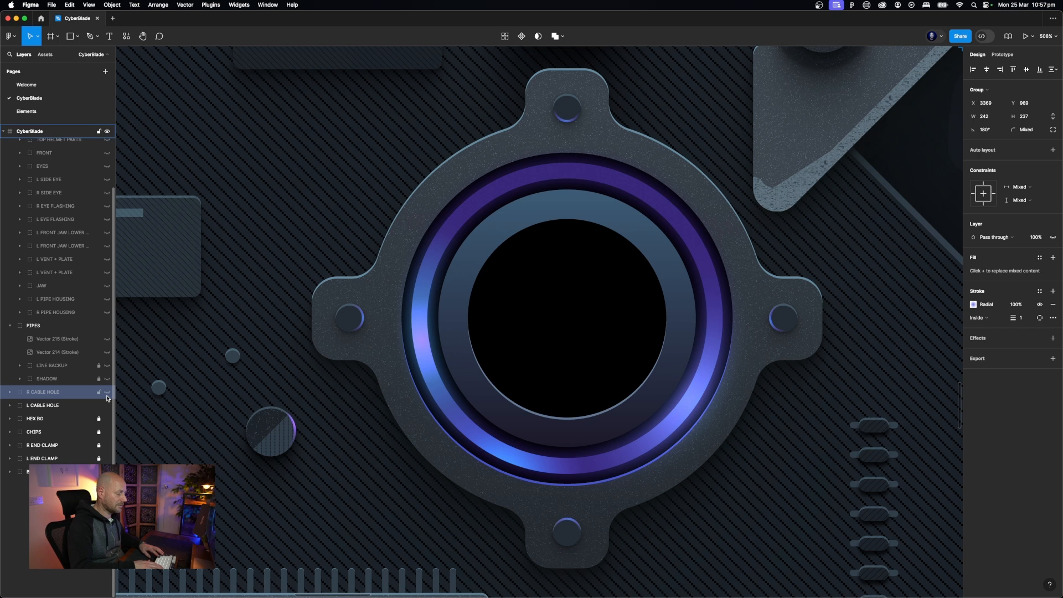
pyautogui.press('super+minus')
pyautogui.press('super+minus')
pyautogui.press('super+minus')
pyautogui.press('super+minus')
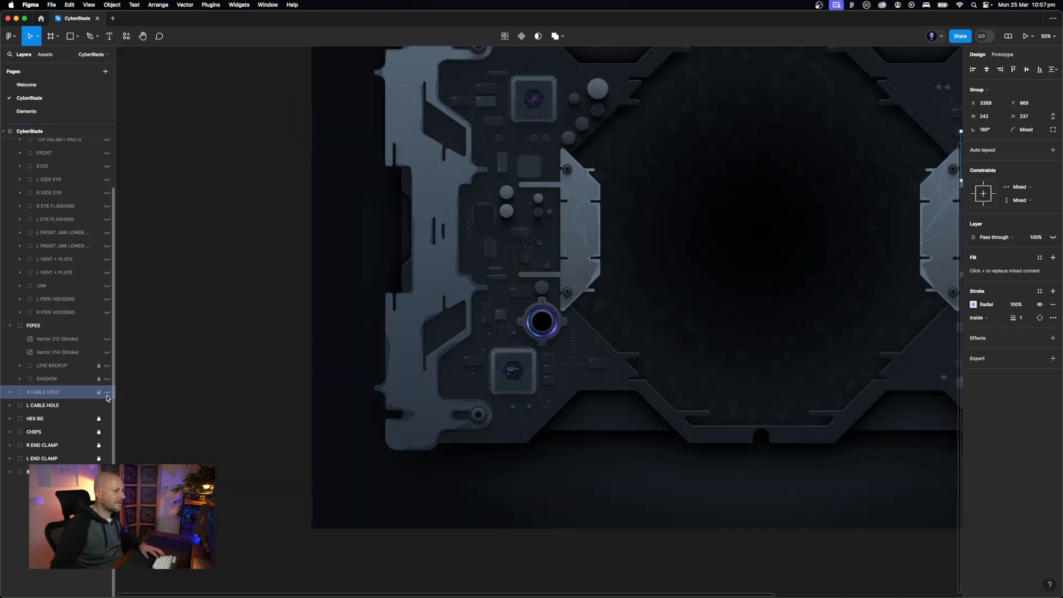
pyautogui.moveTo(596, 356); pyautogui.dragTo(404, 408)
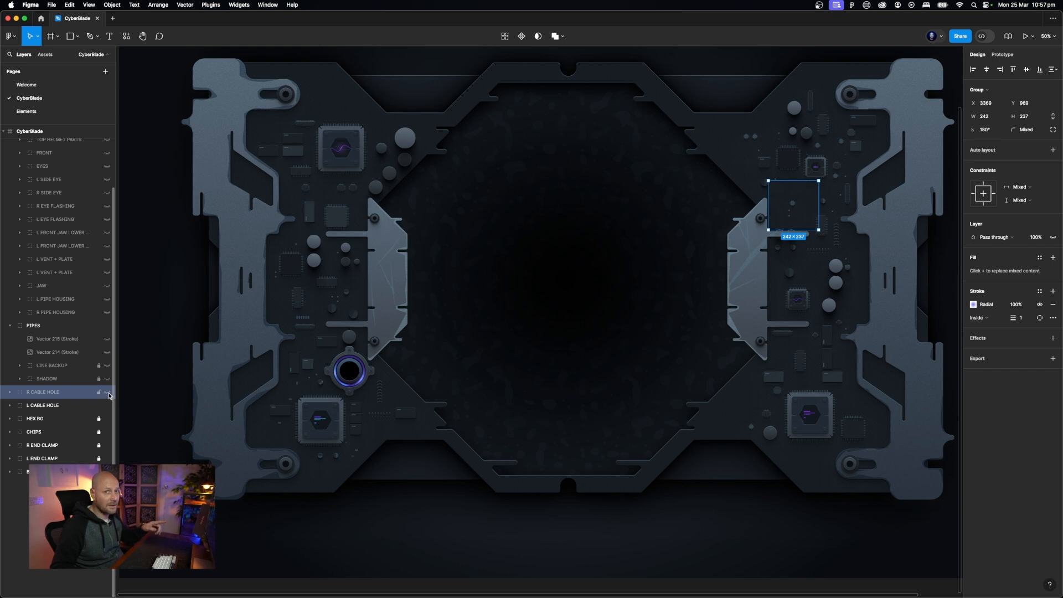
pyautogui.click(108, 392)
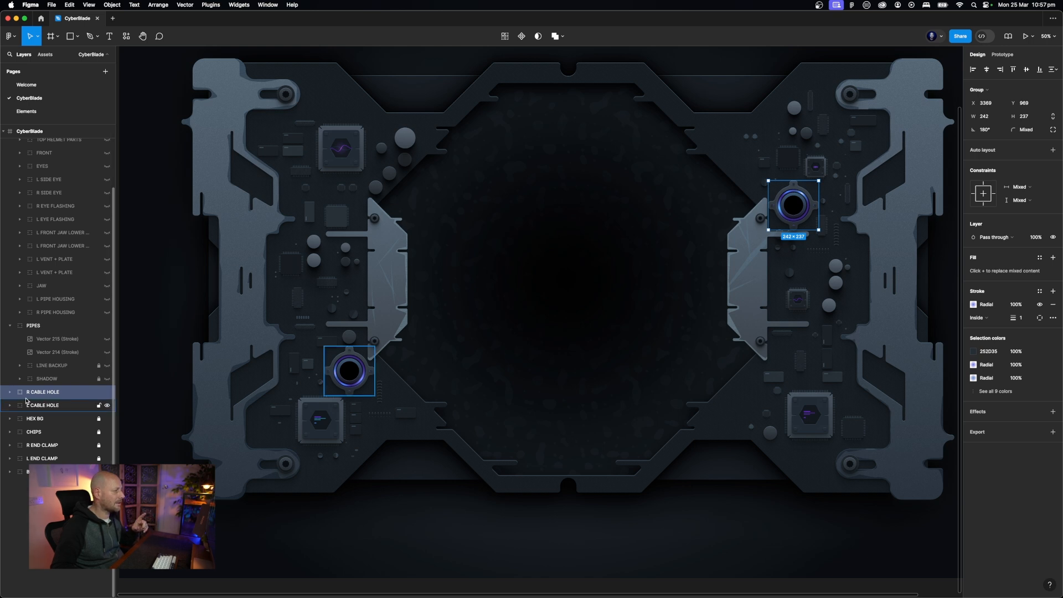
# Try rotating all the Ring Linght ellipses of the right cable hole together, and undo the rotation
pyautogui.scroll(10, 528, 365)
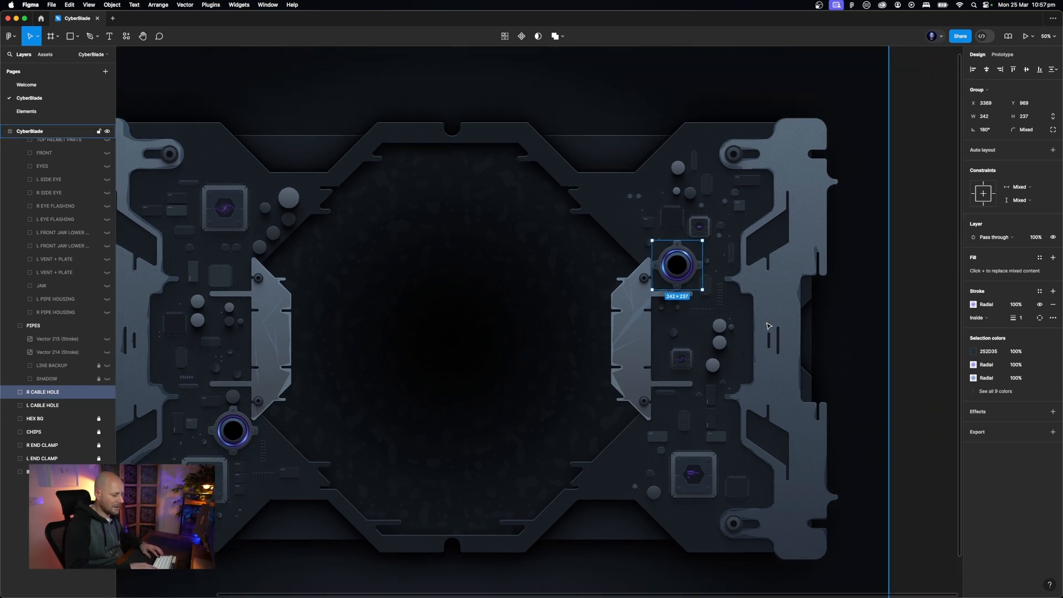
pyautogui.scroll(2, 768, 326)
pyautogui.hscroll(2, 768, 326)
pyautogui.scroll(-5, 768, 326)
pyautogui.hscroll(-6, 769, 326)
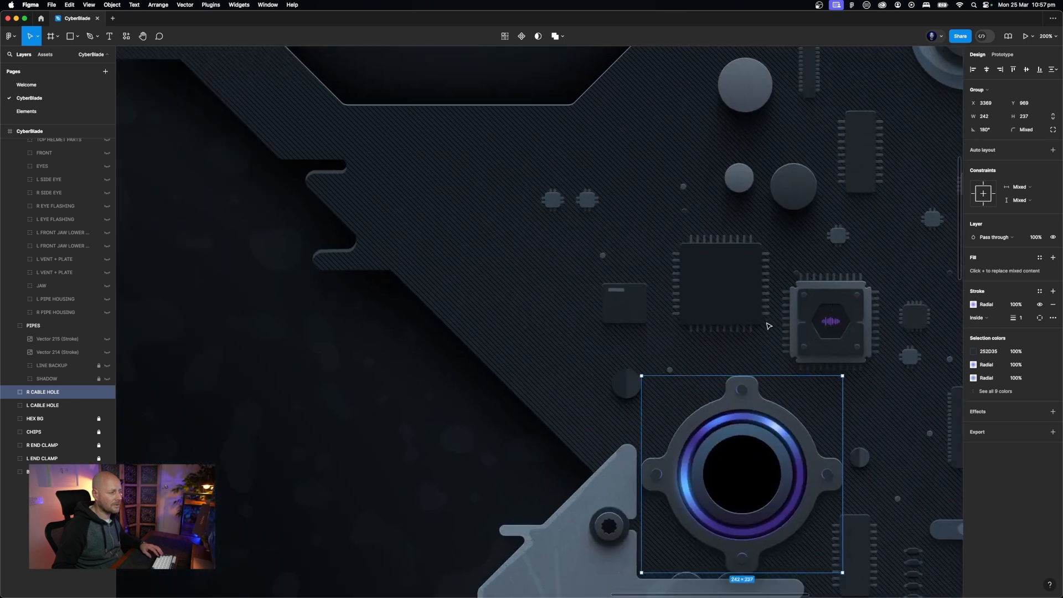
pyautogui.hscroll(2, 769, 326)
pyautogui.keyDown('super'); pyautogui.click(679, 359); pyautogui.keyUp('super')
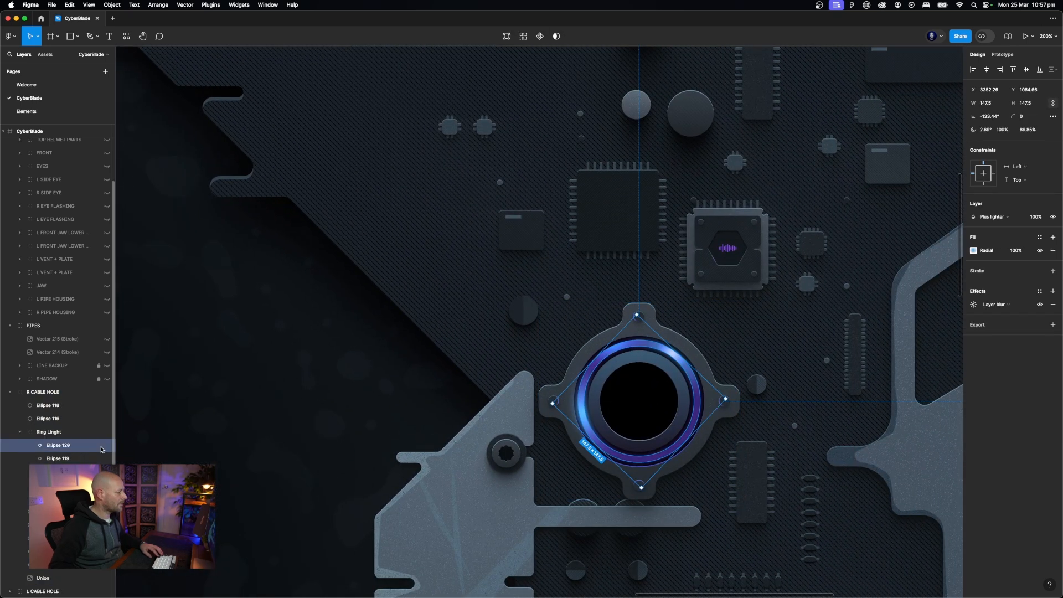
pyautogui.press('super+a')
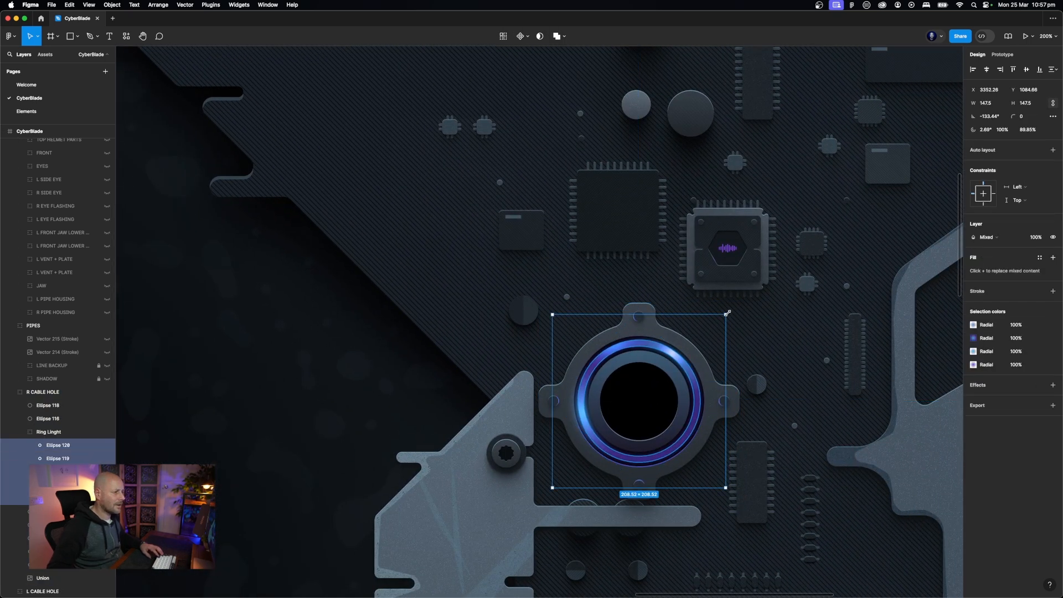
pyautogui.moveTo(742, 366); pyautogui.dragTo(735, 345)
pyautogui.press('super+z')
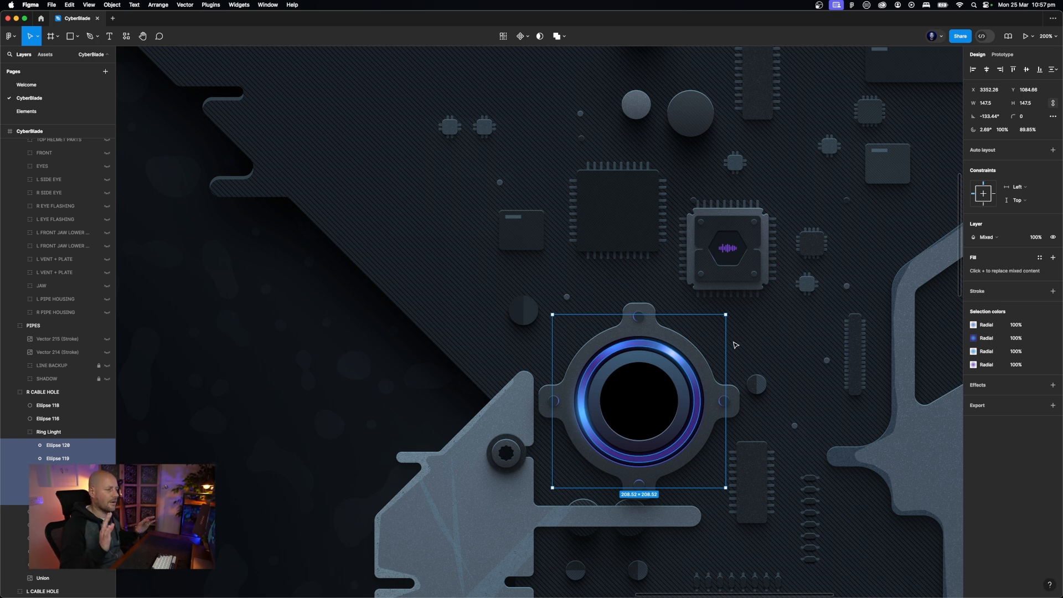
# Collapse and lock the finished cable hole groups, and select the PIPES group
pyautogui.click(10, 392)
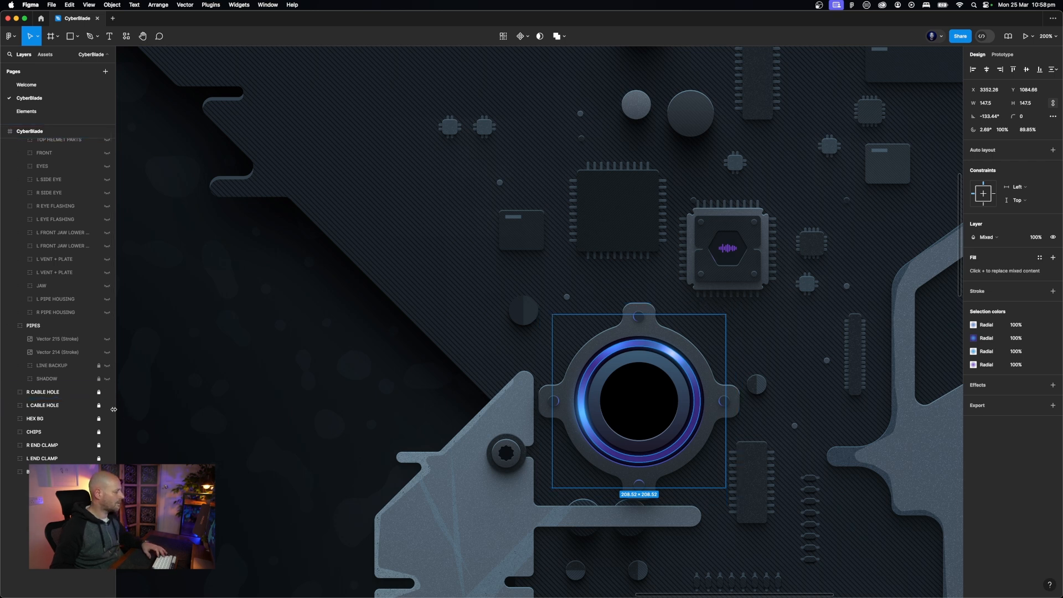
pyautogui.click(44, 327)
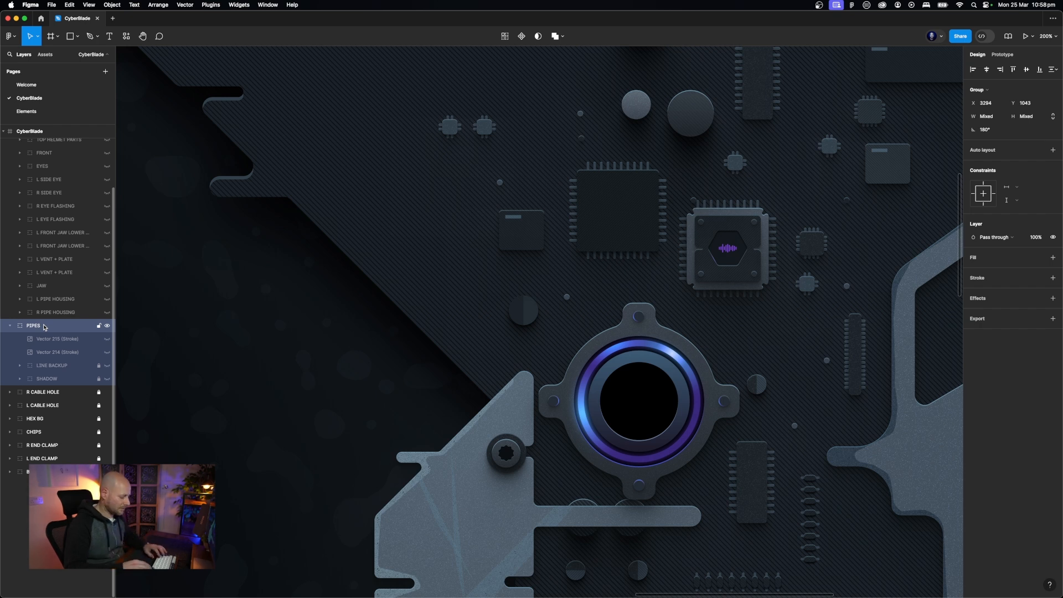
pyautogui.hotkey('shift', '0')
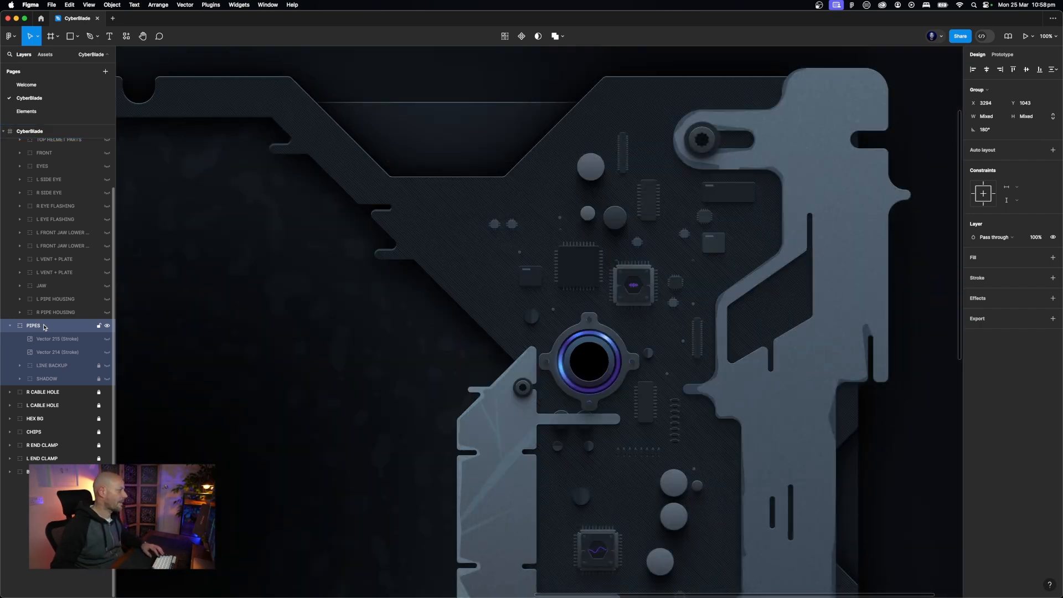
pyautogui.hscroll(-10, 276, 351)
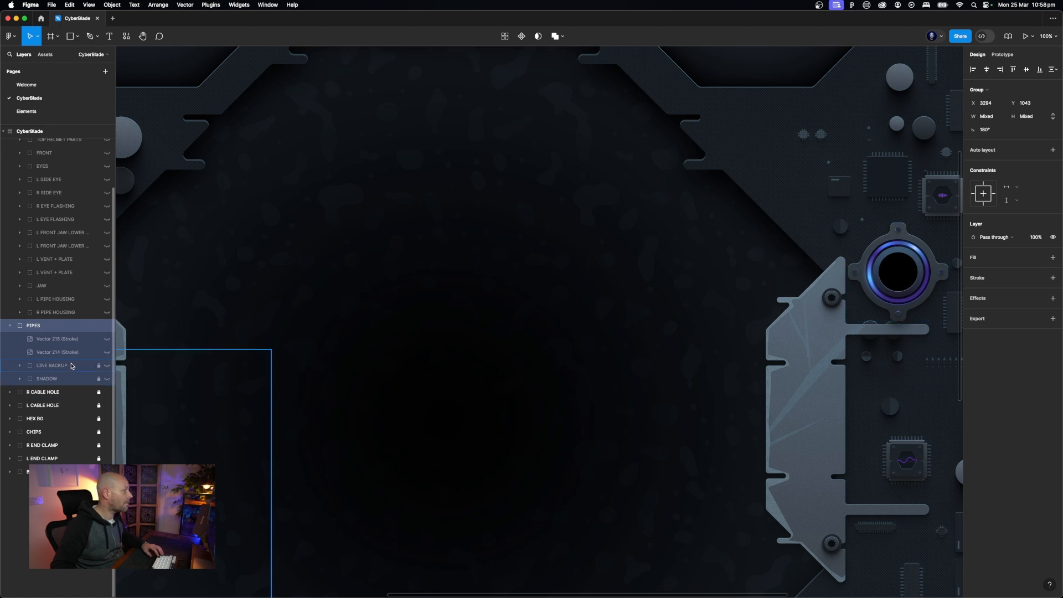
# Show the hidden LINE BACKUP group in the PIPES group and select the left pipe's line within it
pyautogui.click(71, 366)
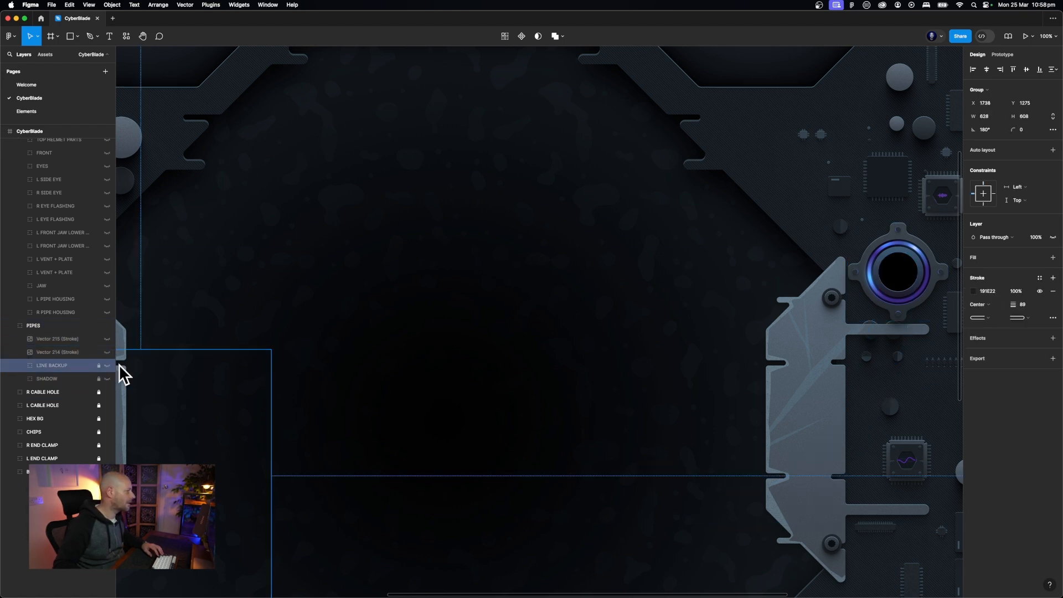
pyautogui.click(107, 370)
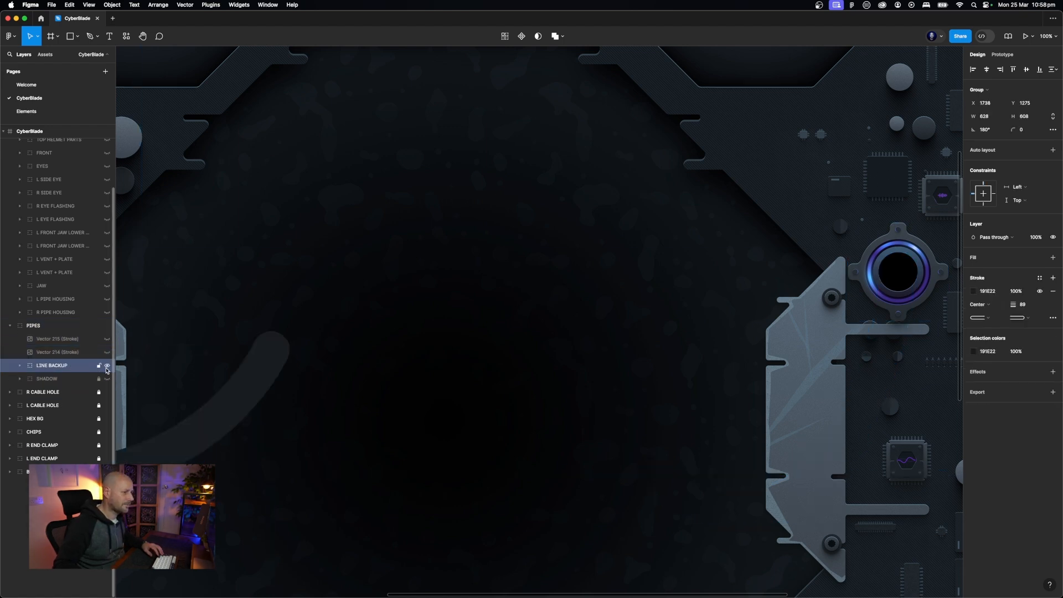
pyautogui.hscroll(-10, 299, 397)
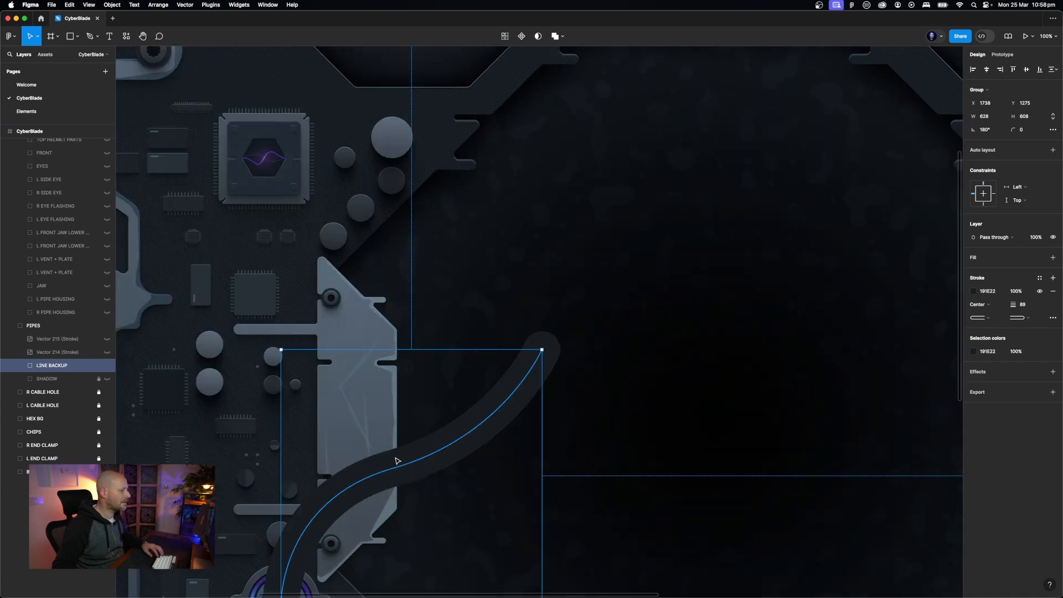
pyautogui.doubleClick(416, 465)
pyautogui.scroll(-5, 417, 468)
pyautogui.hscroll(-5, 437, 468)
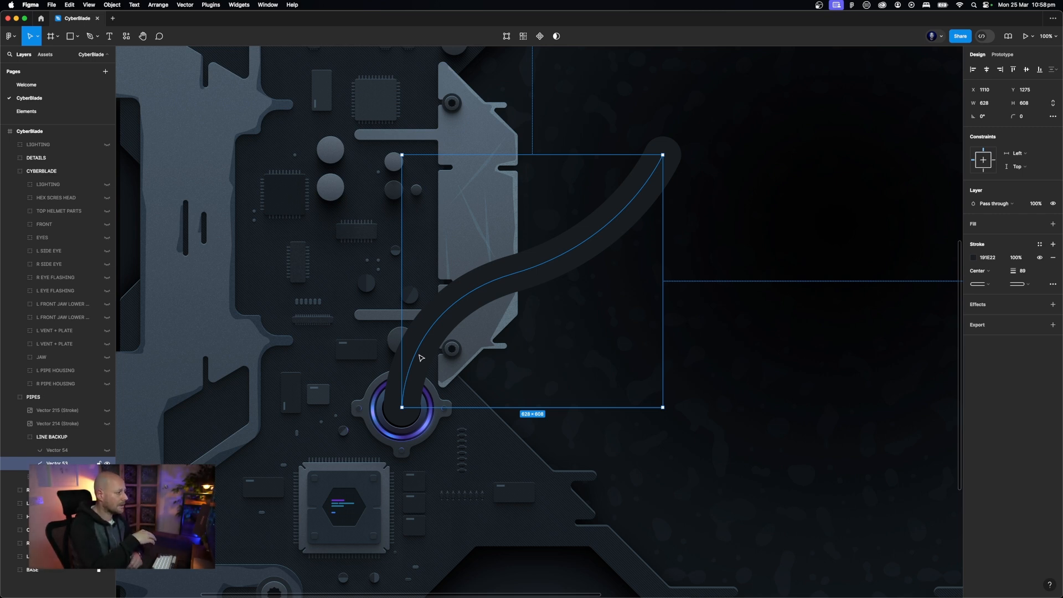
# Shift the left pipe's line to X 1109 to align its lower end with the left cable hole
pyautogui.scroll(10, 421, 358)
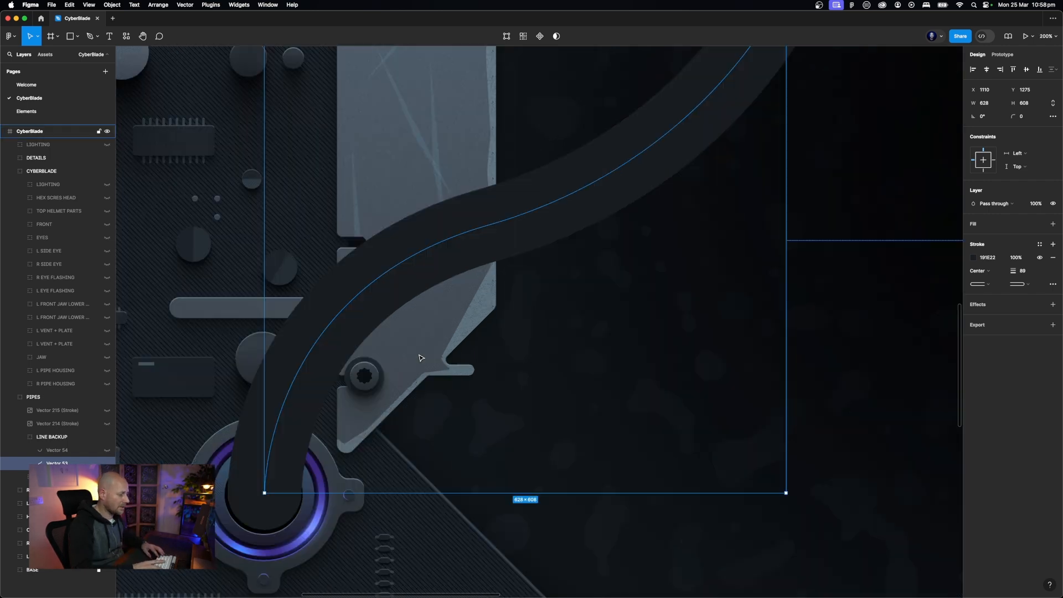
pyautogui.hscroll(-10, 421, 358)
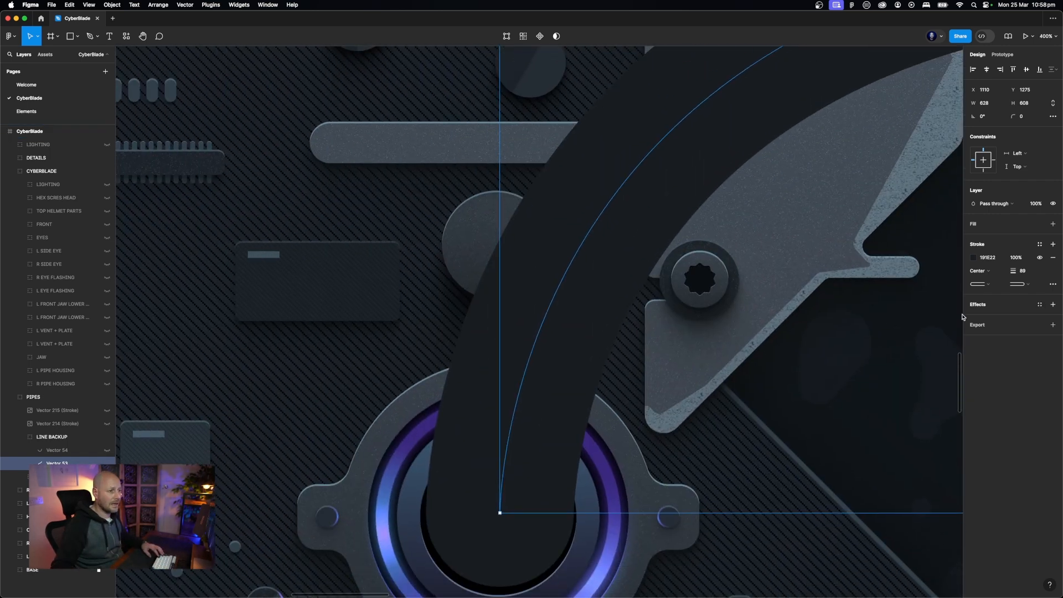
pyautogui.scroll(-3, 814, 327)
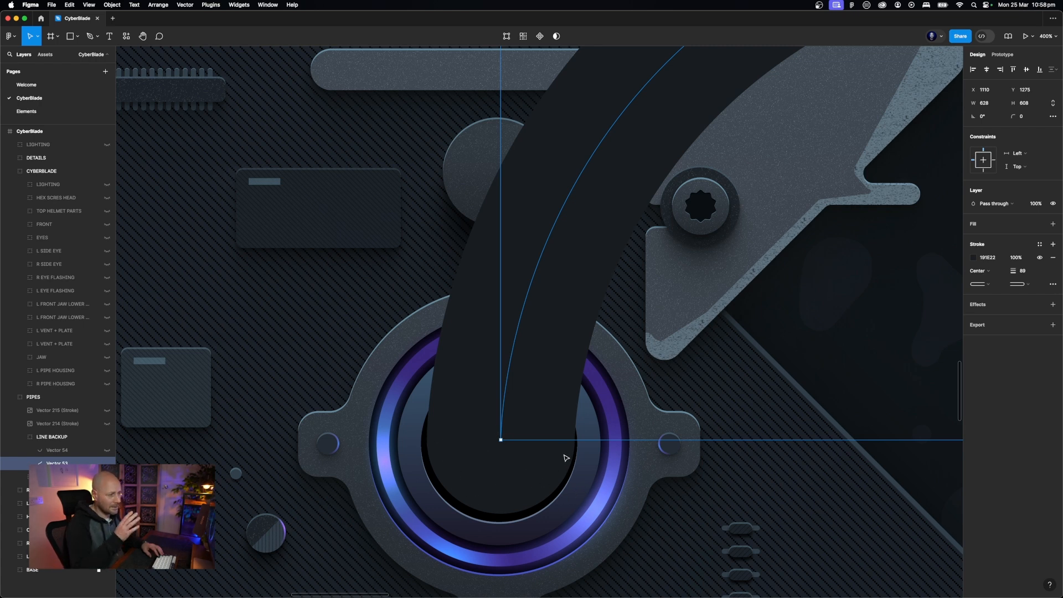
pyautogui.press('Escape')
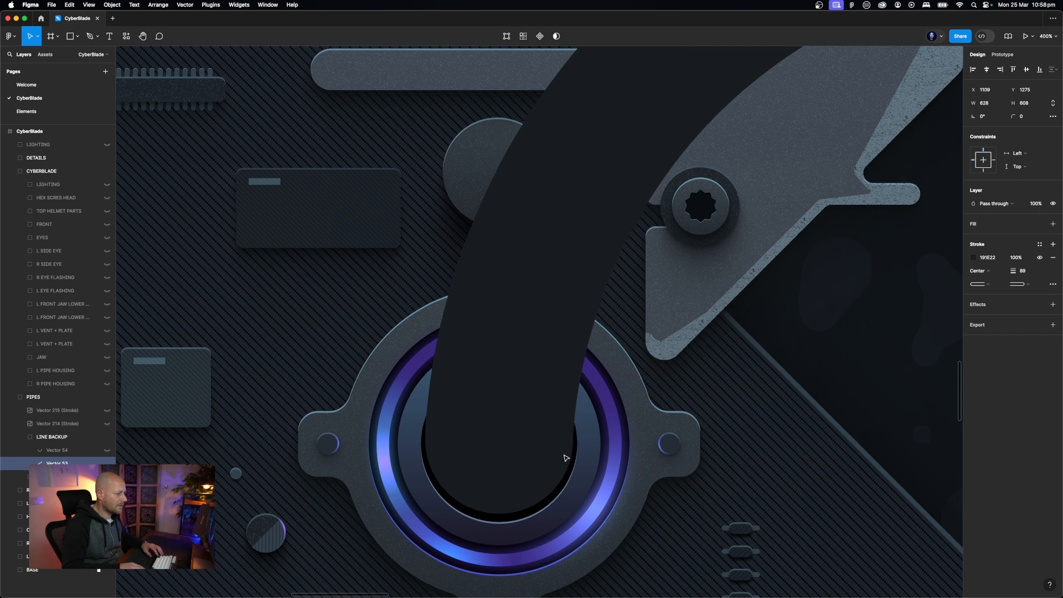
pyautogui.hotkey('shift', '0')
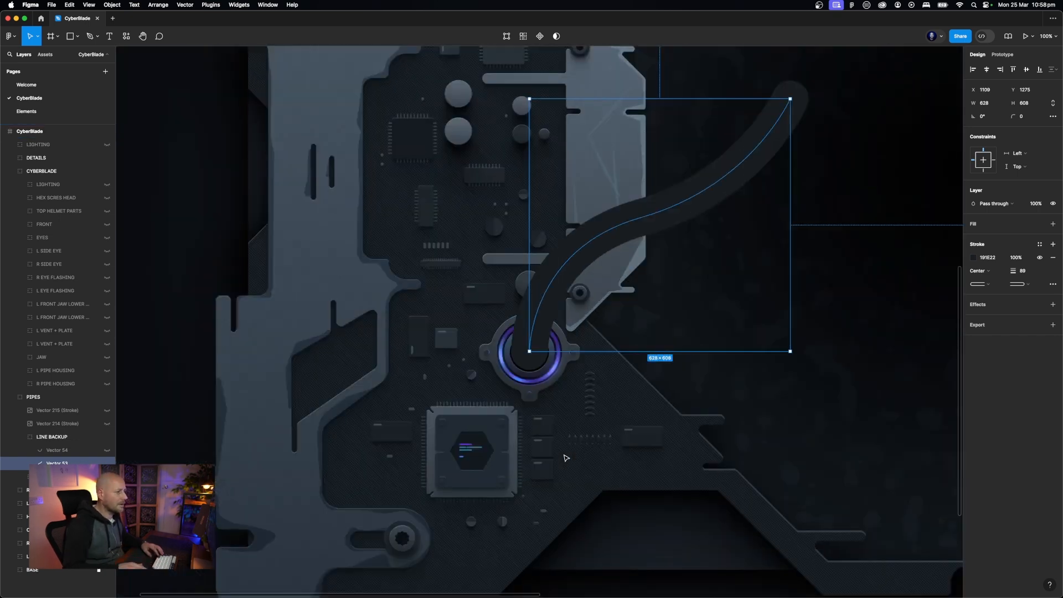
# Show the hidden Vector 54 line for the right pipe, and select the LINE BACKUP group containing both lines
pyautogui.hscroll(10, 565, 458)
pyautogui.scroll(4, 565, 457)
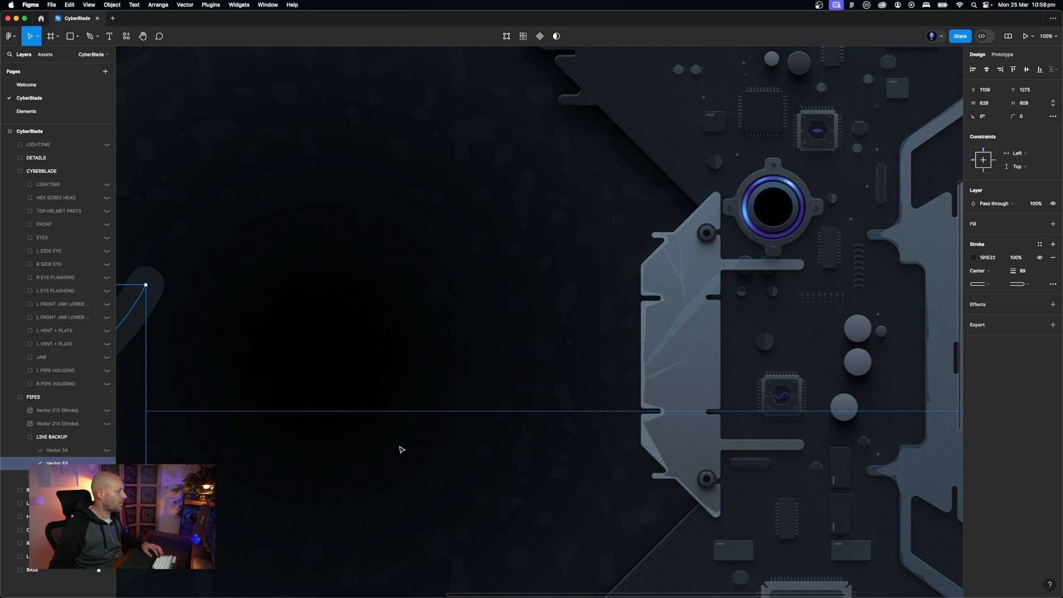
pyautogui.click(107, 450)
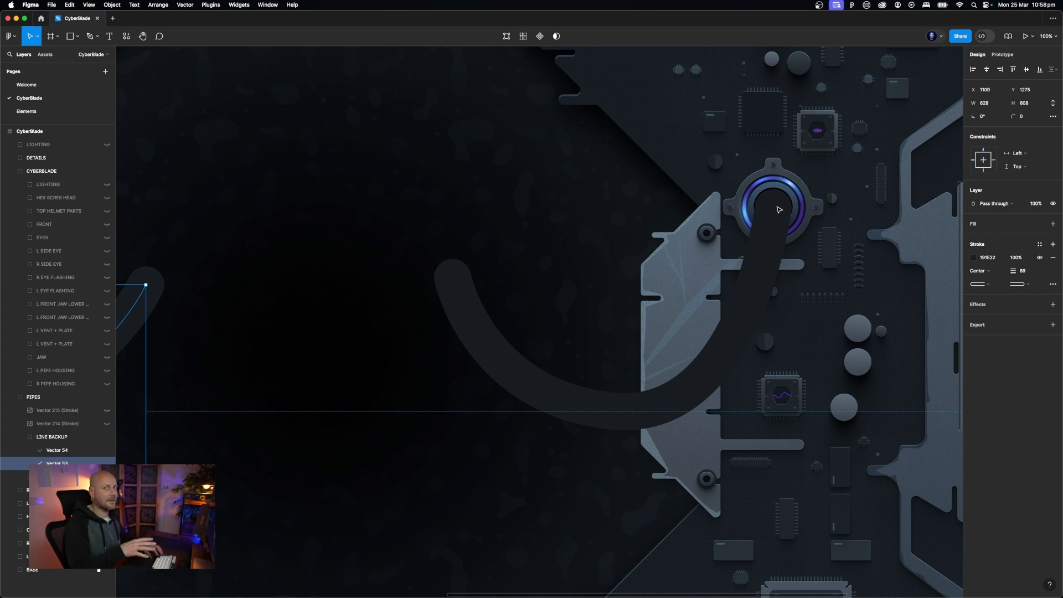
pyautogui.click(50, 438)
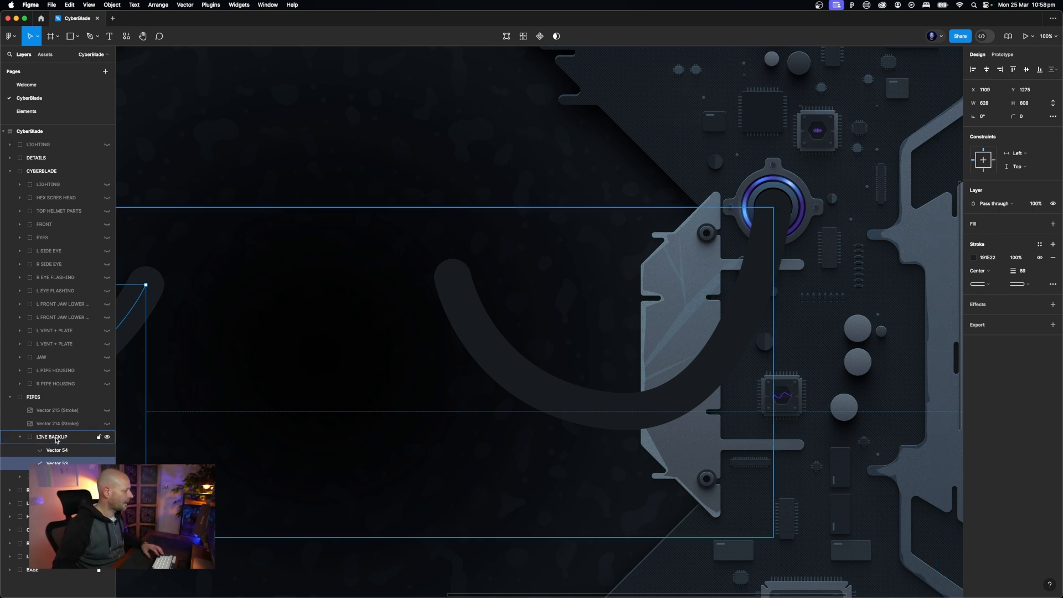
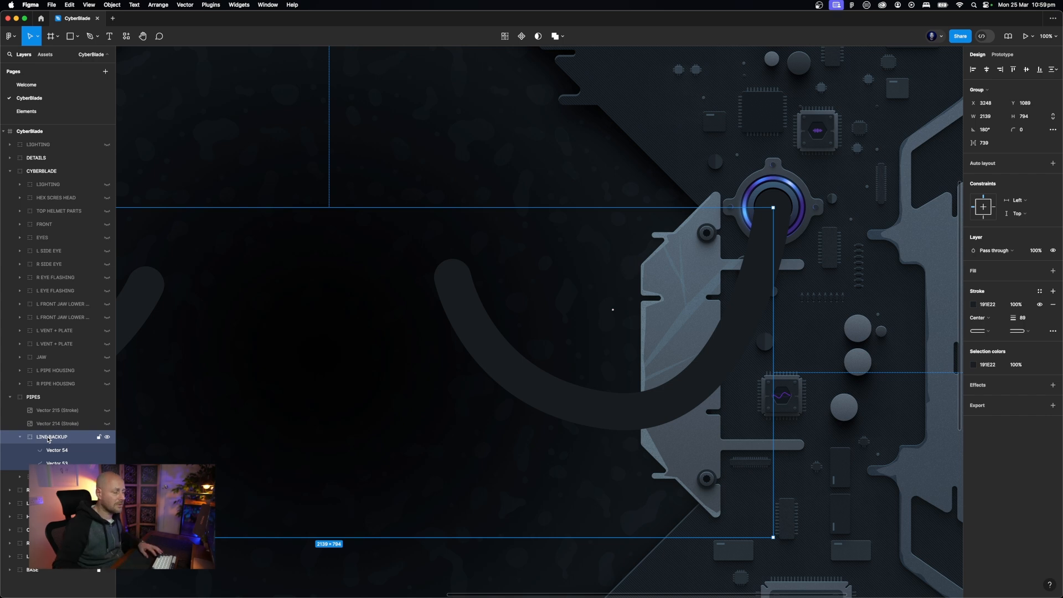
# Try reshaping the right pipe's Vector 54 curve with its middle anchor point's handles, and undo the change
pyautogui.click(604, 410)
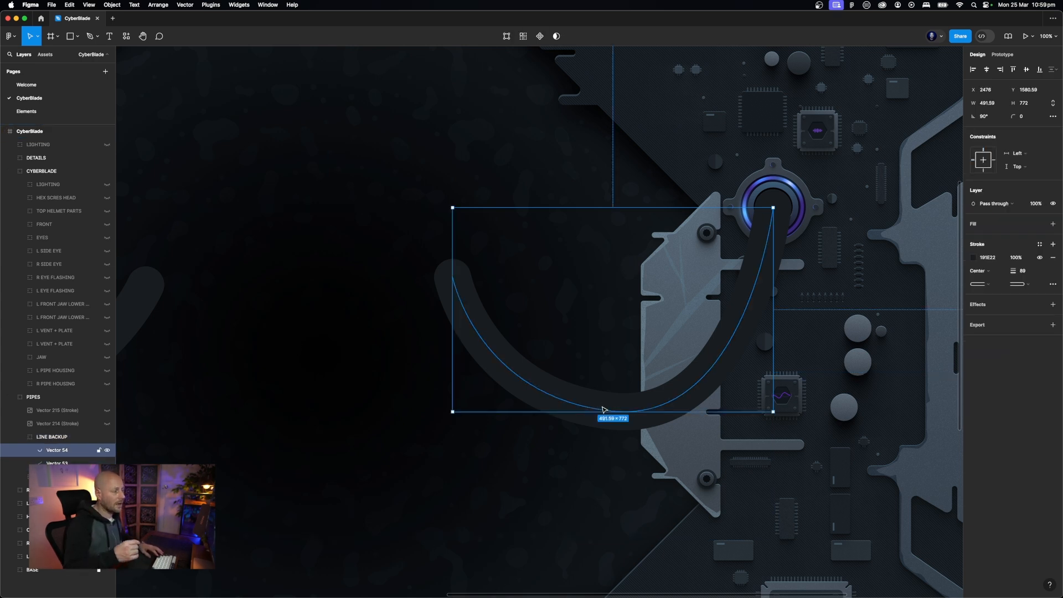
pyautogui.doubleClick(603, 410)
pyautogui.scroll(-3, 631, 387)
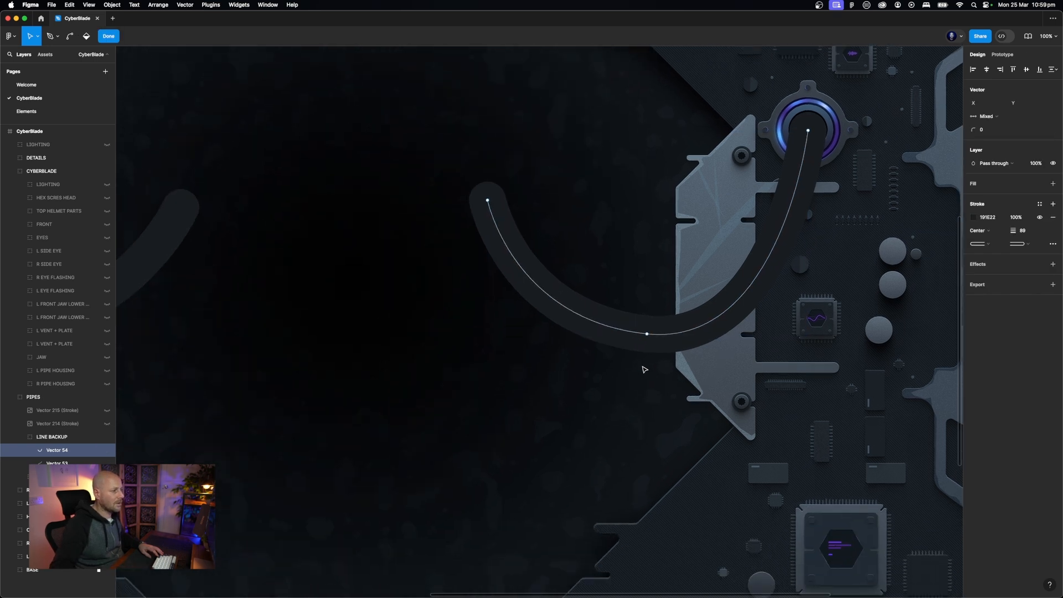
pyautogui.click(648, 335)
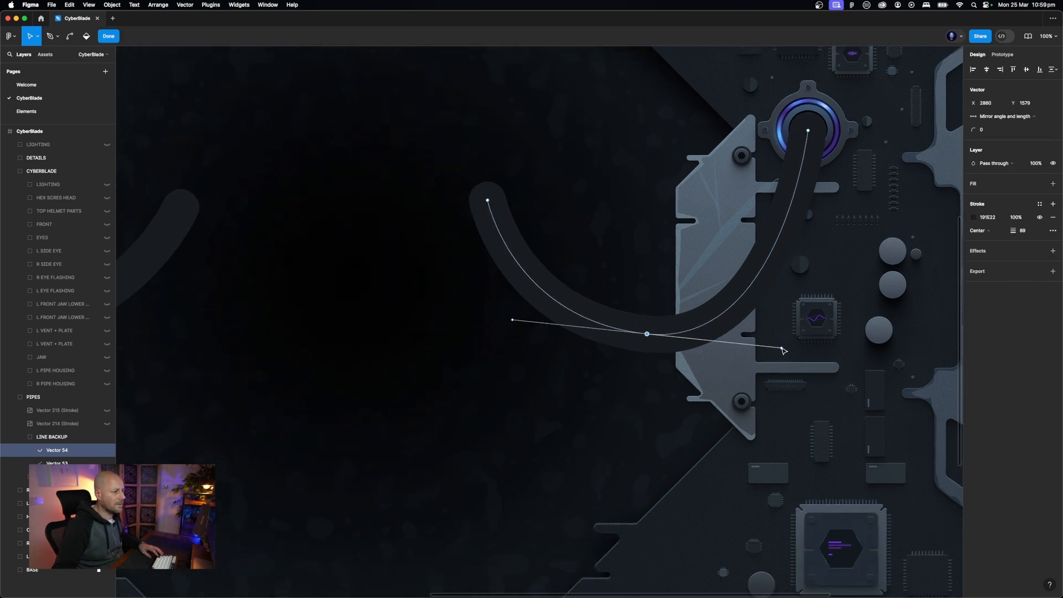
pyautogui.moveTo(676, 431); pyautogui.dragTo(586, 469)
pyautogui.press('super')
pyautogui.press('super+z')
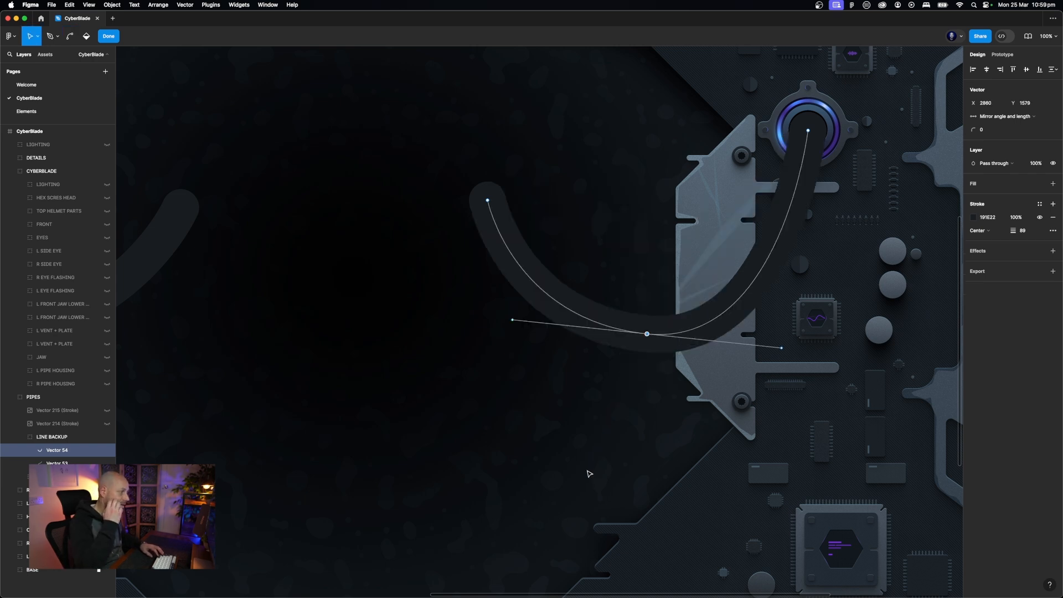
# Leave vector editing, collapse the LINE BACKUP group and hide it
pyautogui.click(33, 440)
pyautogui.click(21, 437)
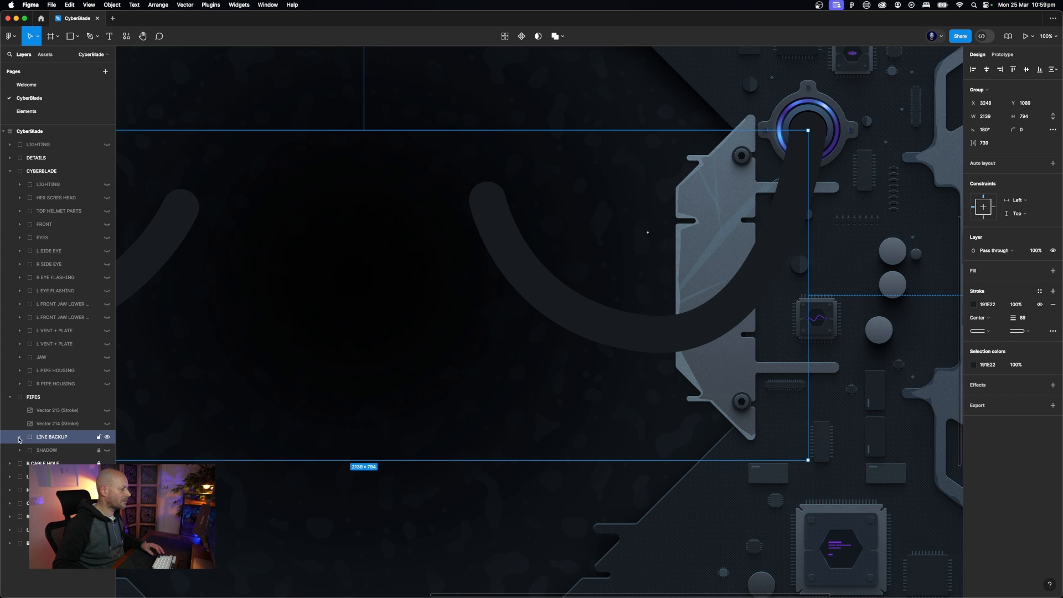
pyautogui.click(108, 440)
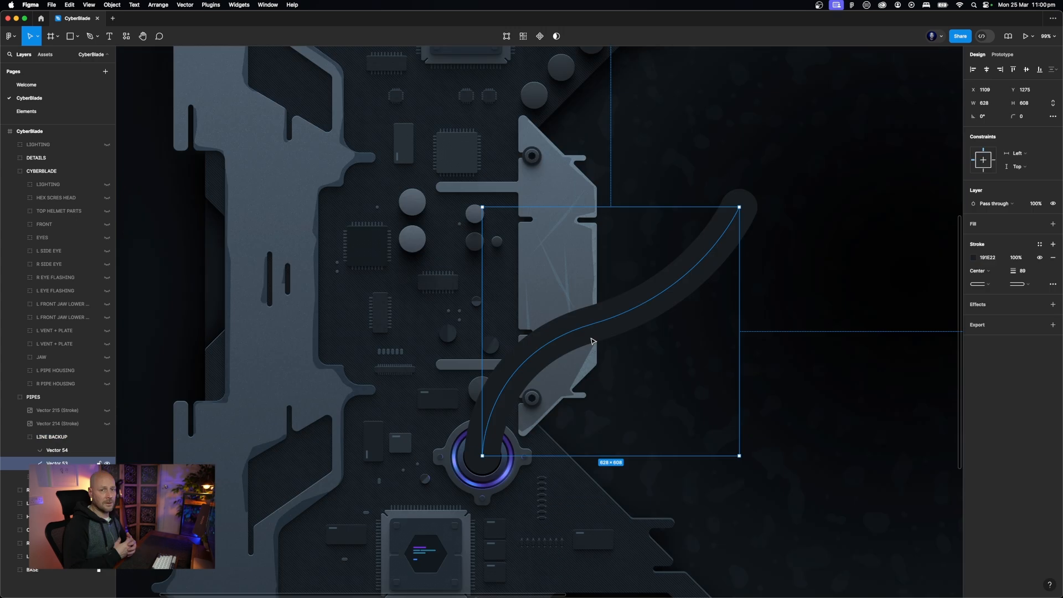
# Apply Outline stroke to the left pipe's line to convert it into a filled shape, and deselect it
pyautogui.hscroll(-1, 593, 342)
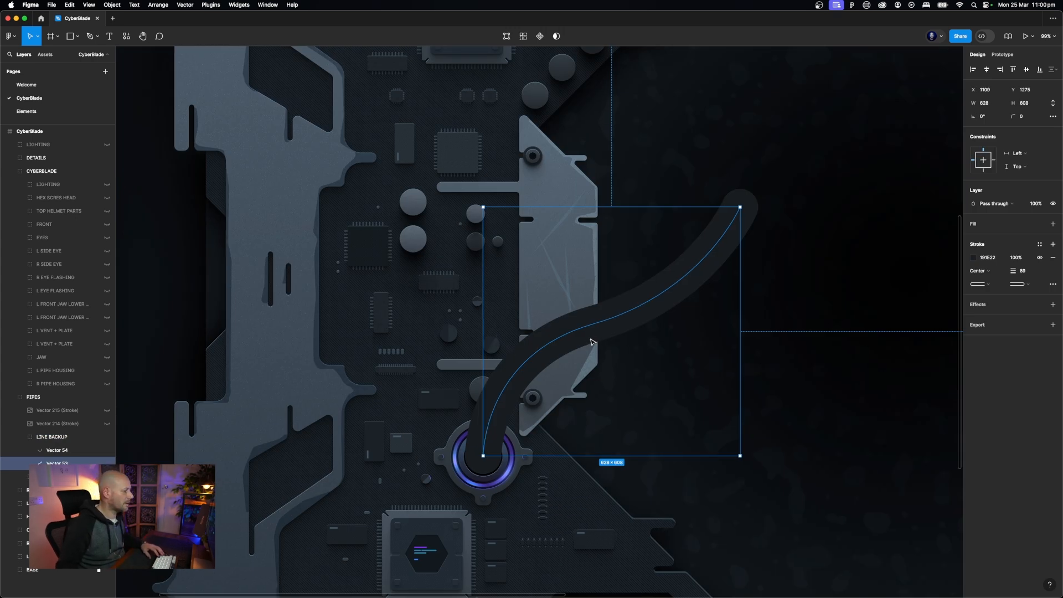
pyautogui.rightClick(593, 329)
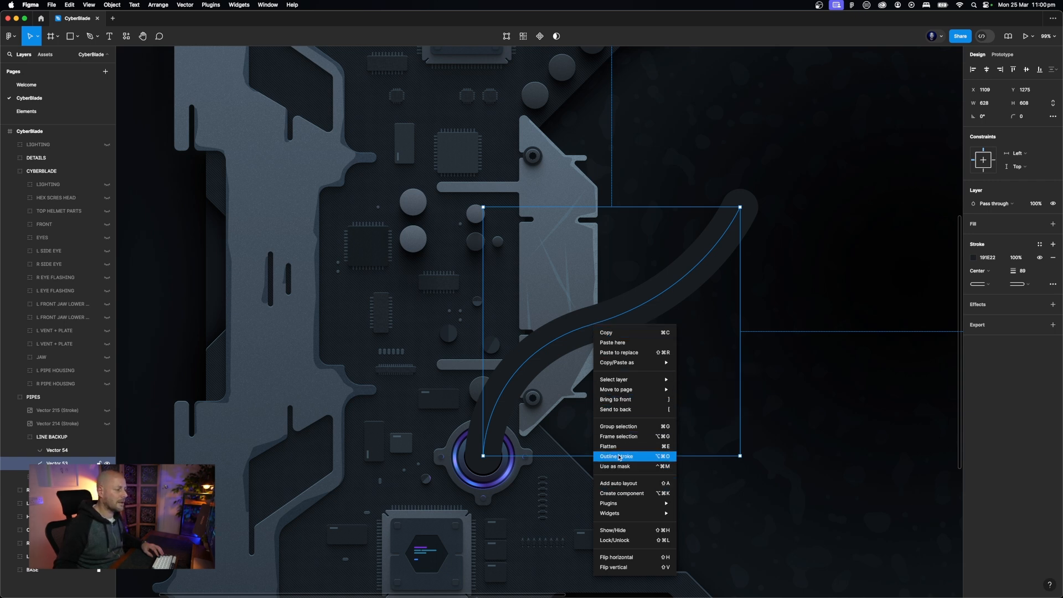
pyautogui.click(619, 456)
pyautogui.click(682, 497)
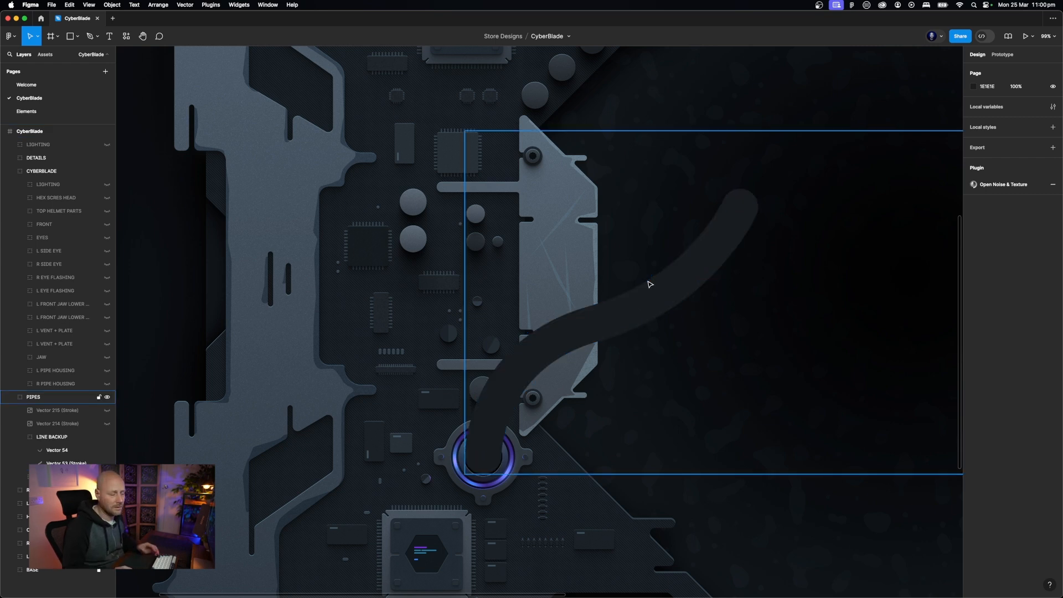
# Inspect the anchor points of the left pipe's outlined shape in vector editing mode
pyautogui.click(653, 298)
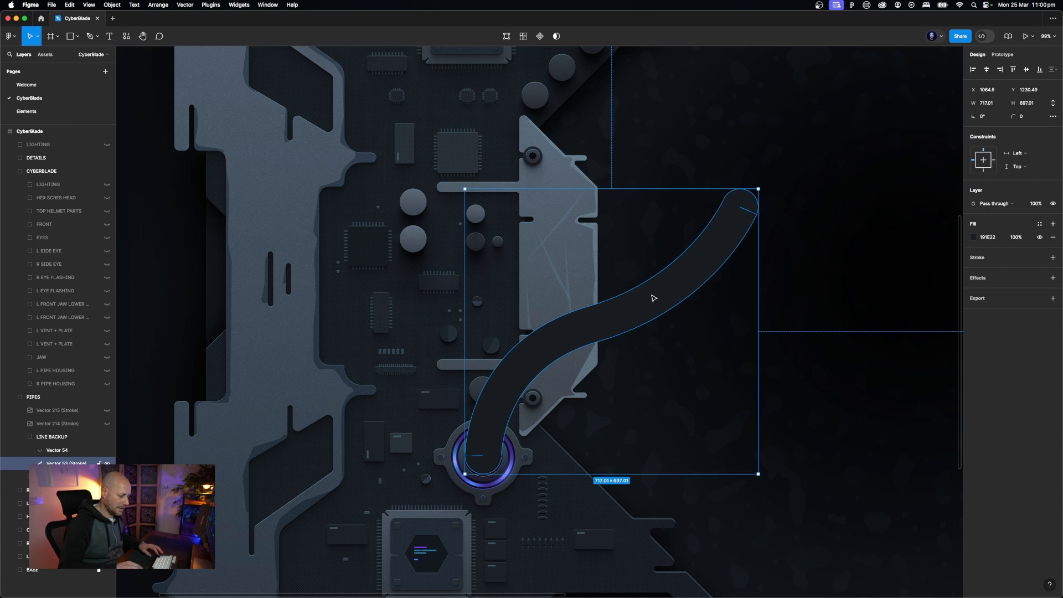
pyautogui.press('Return')
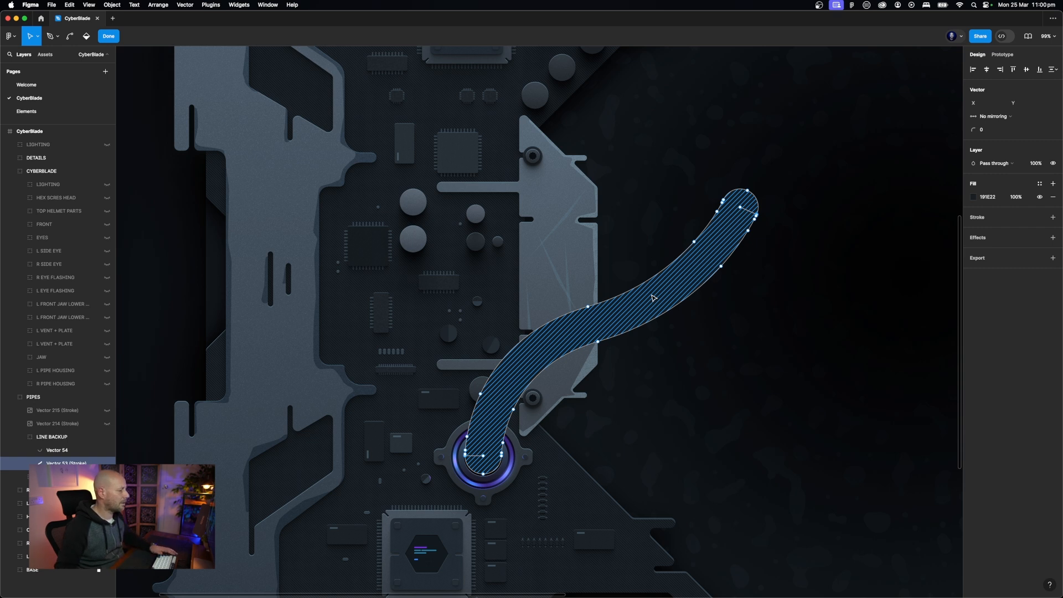
pyautogui.press('Escape')
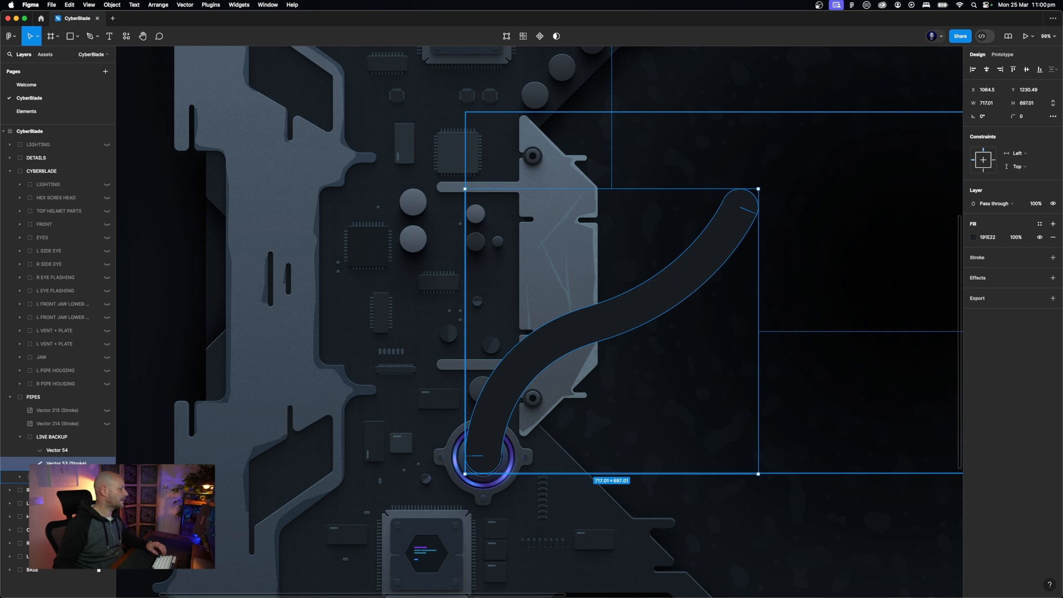
pyautogui.press('Return')
pyautogui.press('Escape')
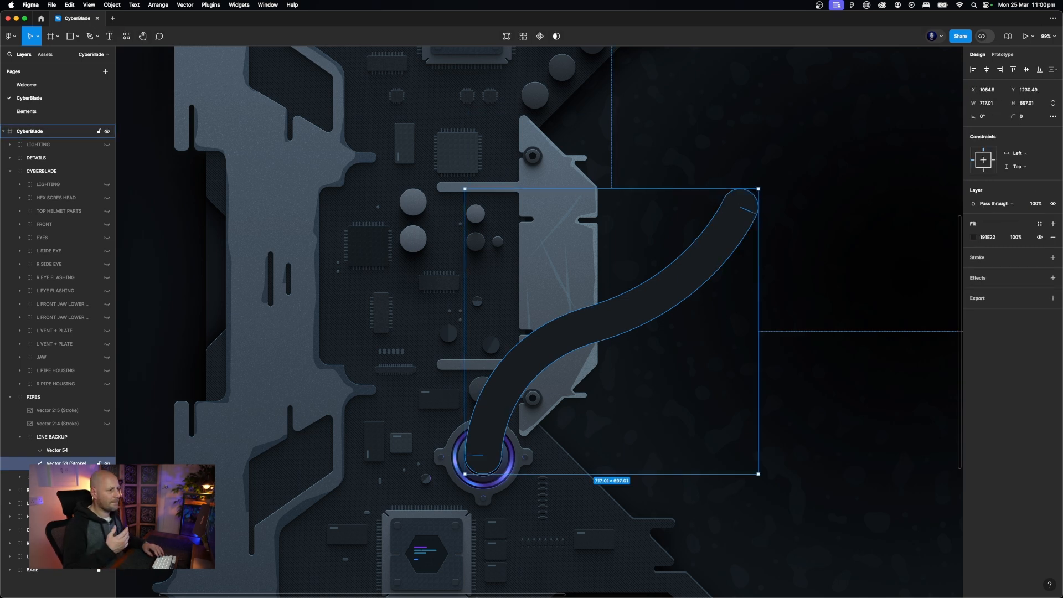
# Collapse the LINE BACKUP group and hide it on the artwork
pyautogui.press('Escape')
pyautogui.click(21, 441)
pyautogui.click(52, 441)
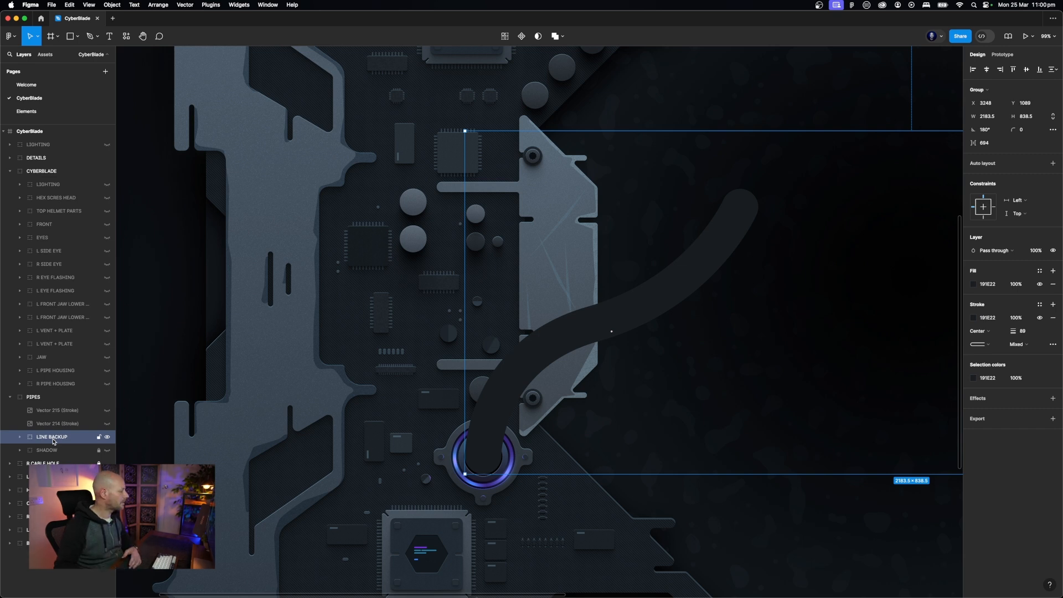
pyautogui.click(107, 437)
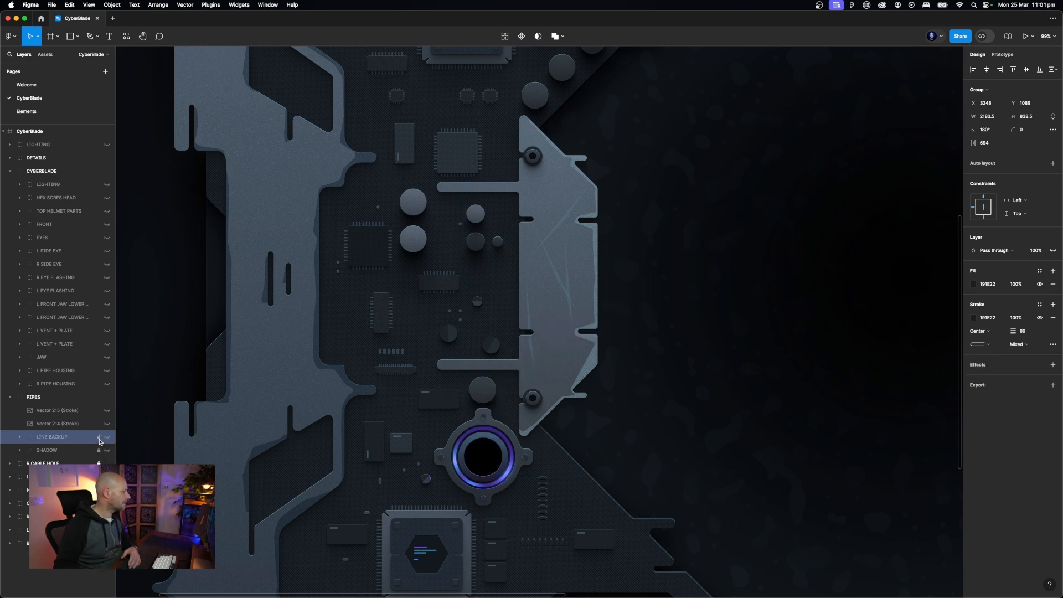
# Show the hidden Vector 214 (Stroke) and Vector 215 (Stroke) pipe layers, and clear the selection
pyautogui.click(98, 428)
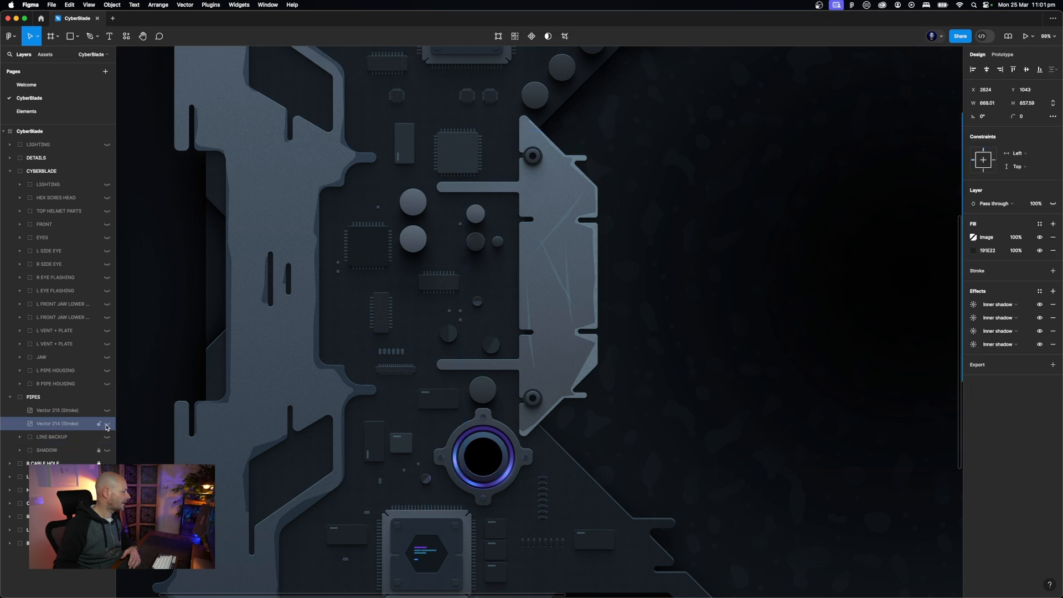
pyautogui.click(107, 424)
pyautogui.click(106, 411)
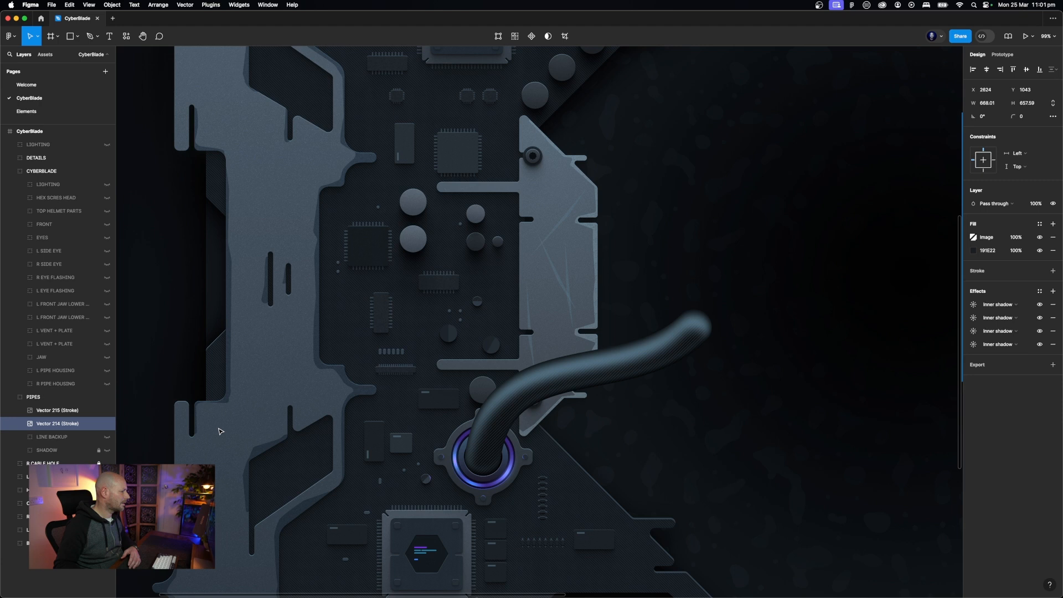
pyautogui.click(650, 423)
# Examine the left pipe, Vector 215 (Stroke), up close at 200%, including its image fill and inner shadow effects
pyautogui.scroll(-2, 650, 423)
pyautogui.click(584, 348)
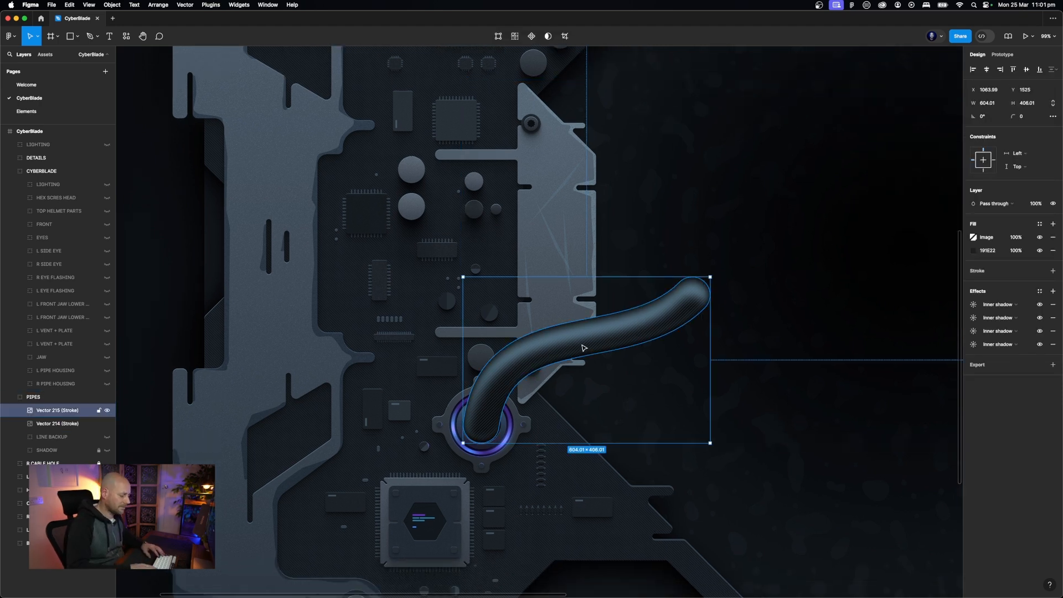
pyautogui.hotkey('shift', '0')
pyautogui.hotkey('shift', '=')
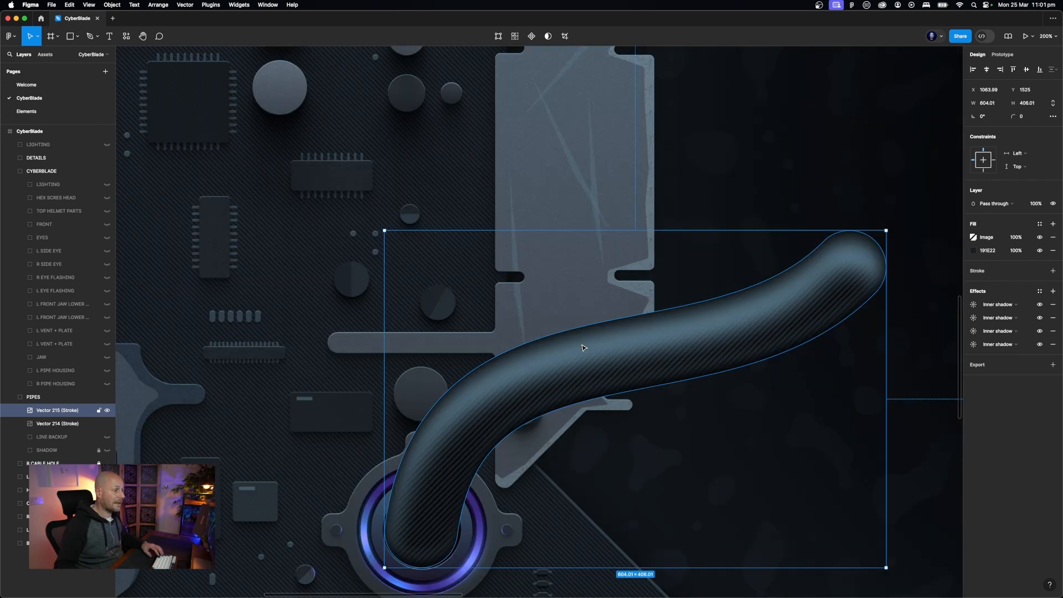
pyautogui.scroll(-3, 584, 348)
pyautogui.hscroll(2, 584, 348)
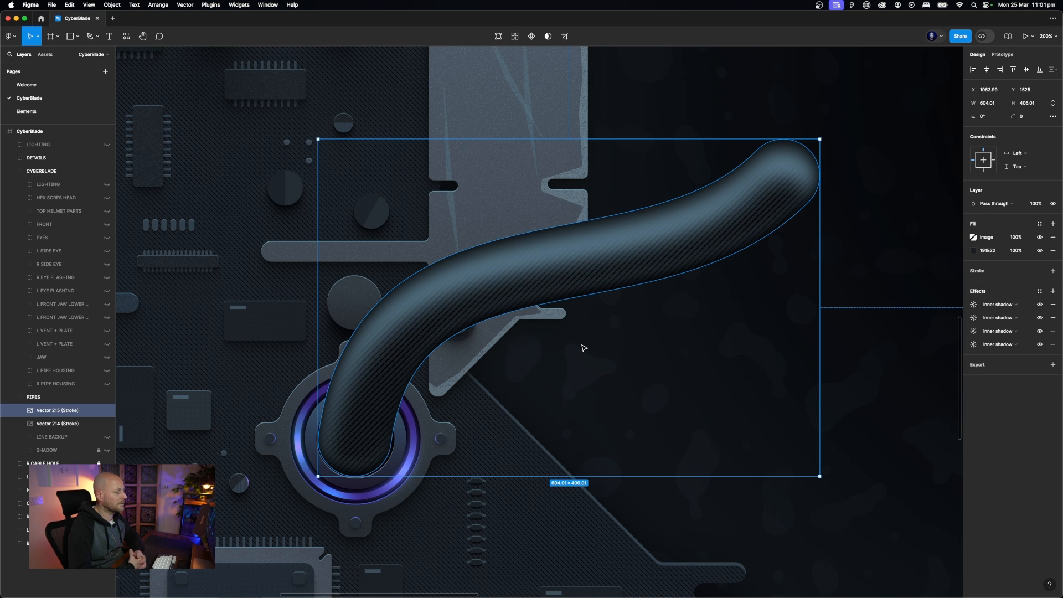
pyautogui.press('Escape')
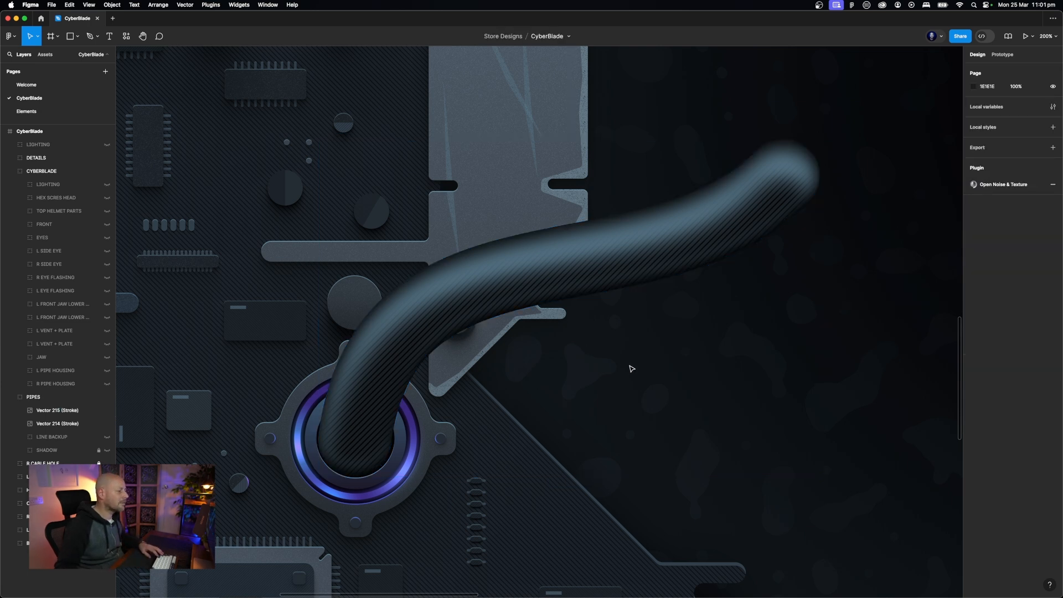
pyautogui.keyDown('super'); pyautogui.click(357, 343); pyautogui.keyUp('super')
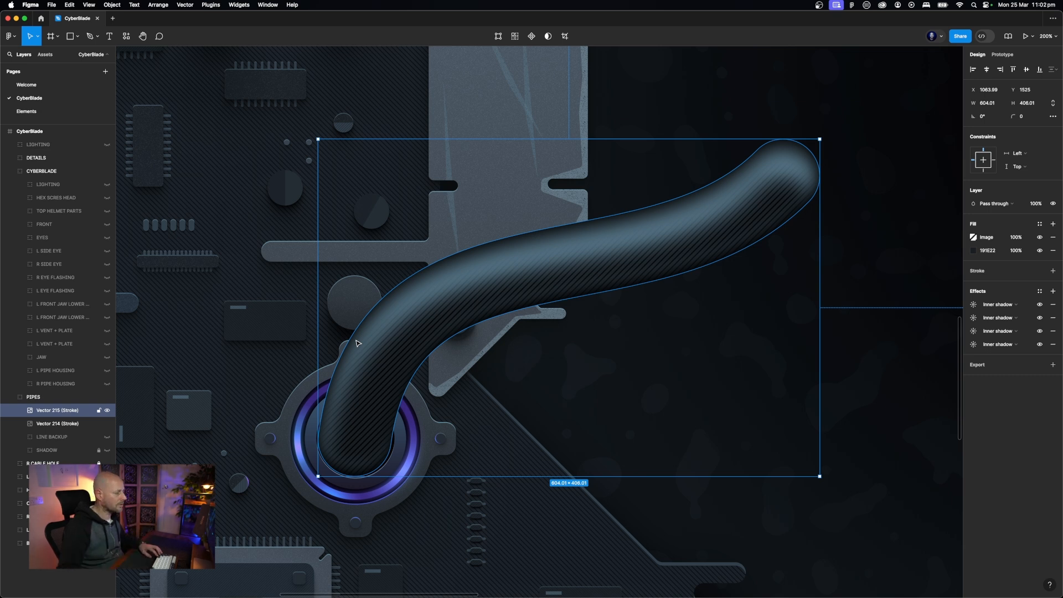
# Hide all four inner shadow effects on the left pipe, Vector 215 (Stroke)
pyautogui.click(607, 393)
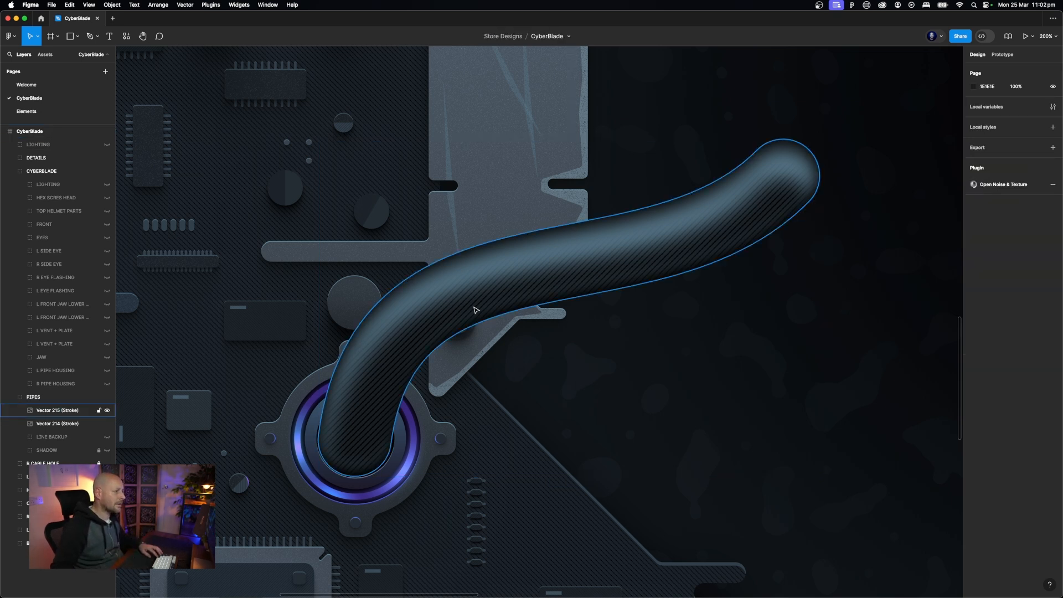
pyautogui.click(476, 310)
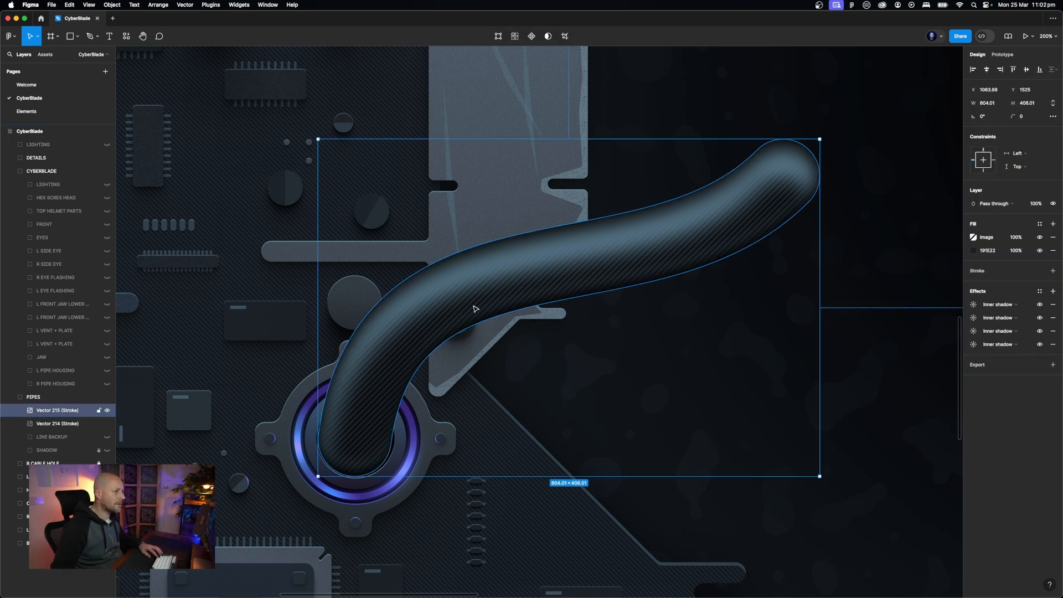
pyautogui.click(1040, 305)
pyautogui.click(1041, 318)
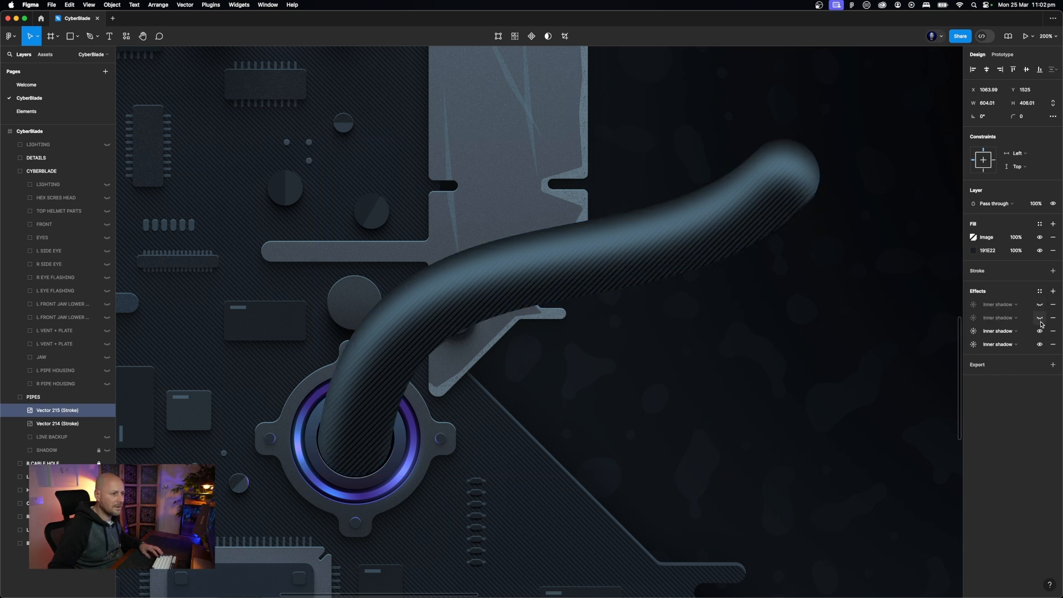
pyautogui.click(1040, 331)
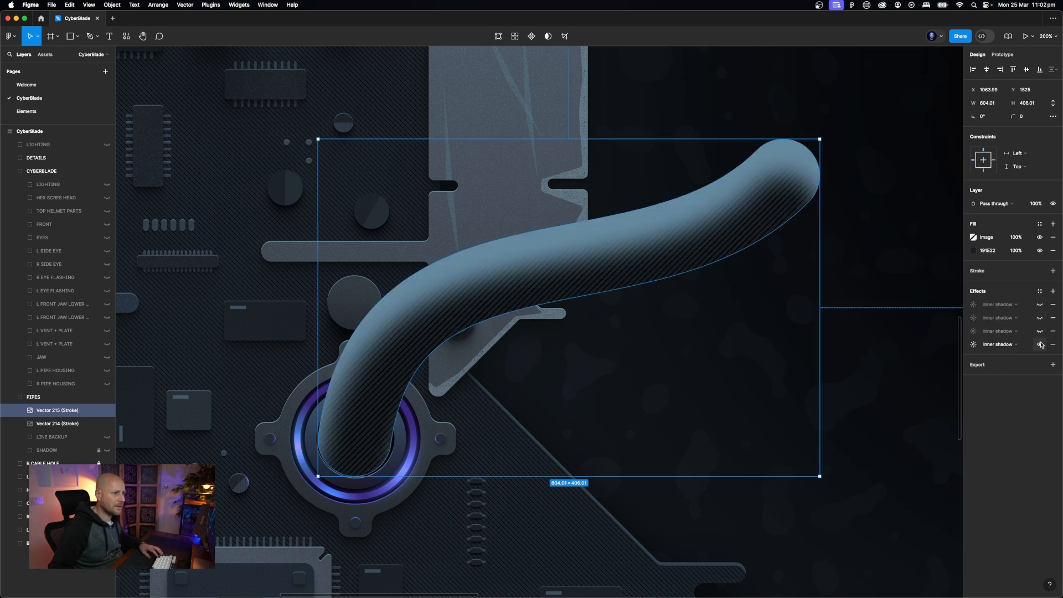
pyautogui.click(1041, 345)
# Examine the left pipe's diagonal stripe texture up close, including the tile settings of its image fill
pyautogui.click(641, 408)
pyautogui.click(530, 293)
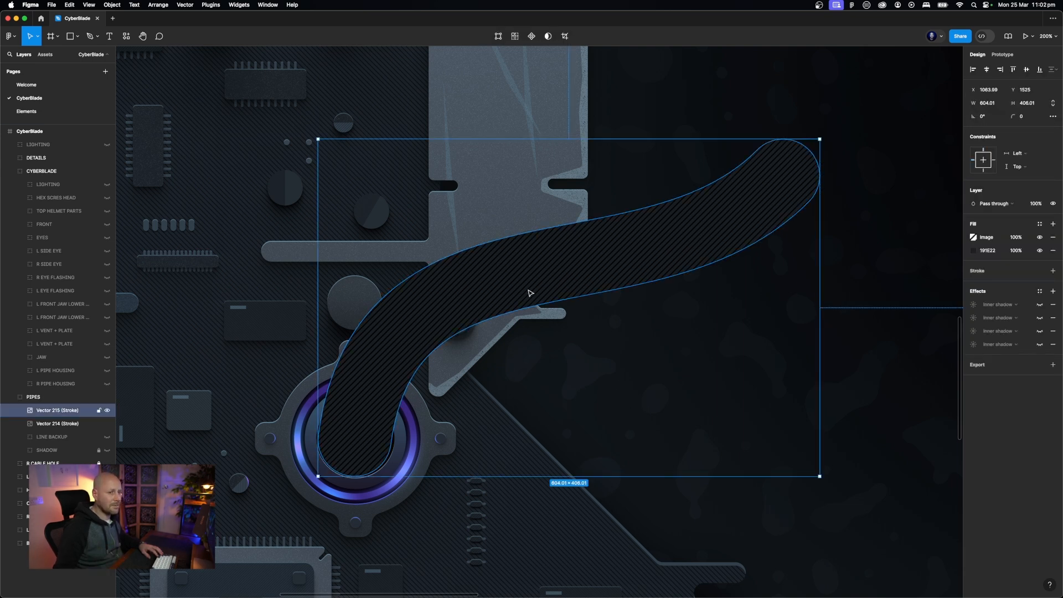
pyautogui.press('super+equal')
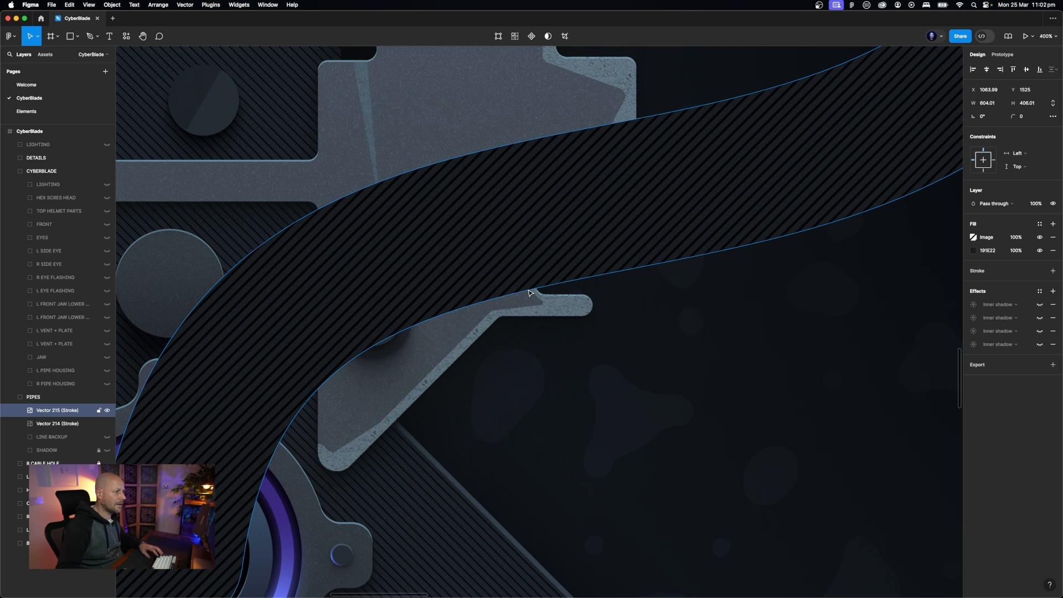
pyautogui.click(974, 237)
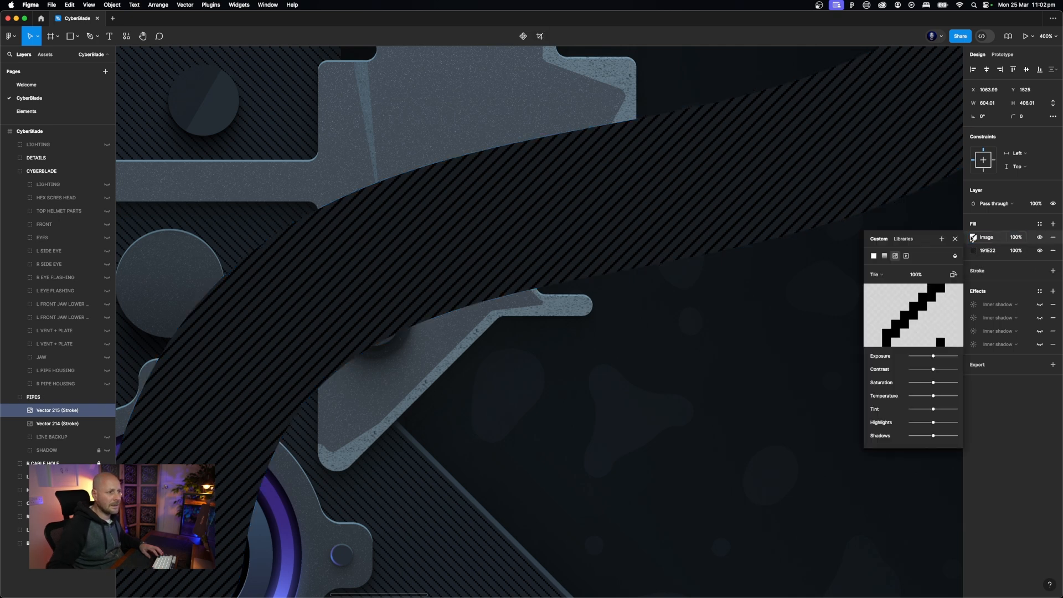
pyautogui.click(883, 278)
pyautogui.click(883, 276)
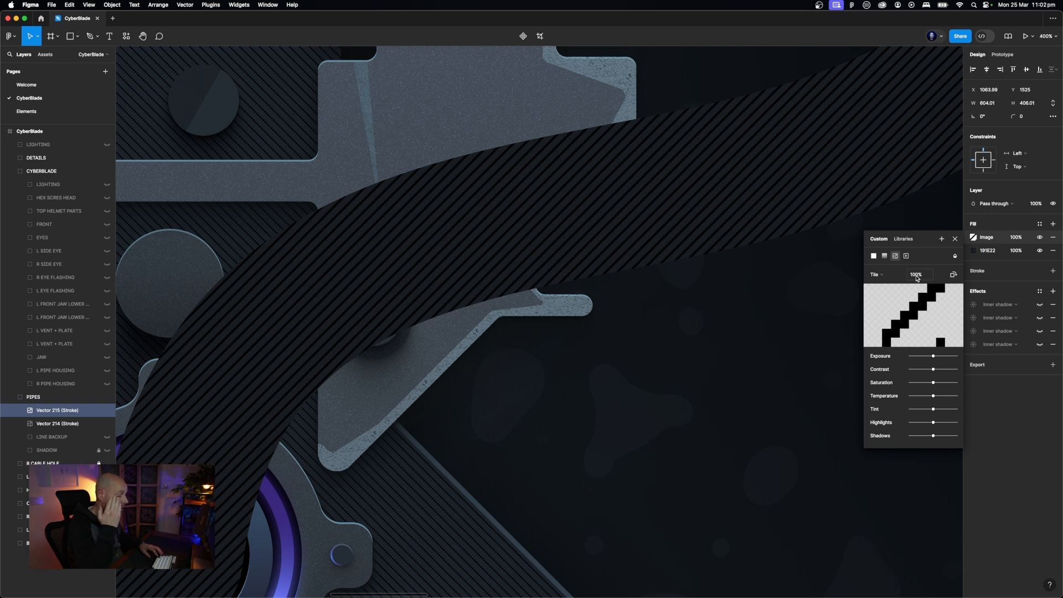
pyautogui.press('-')
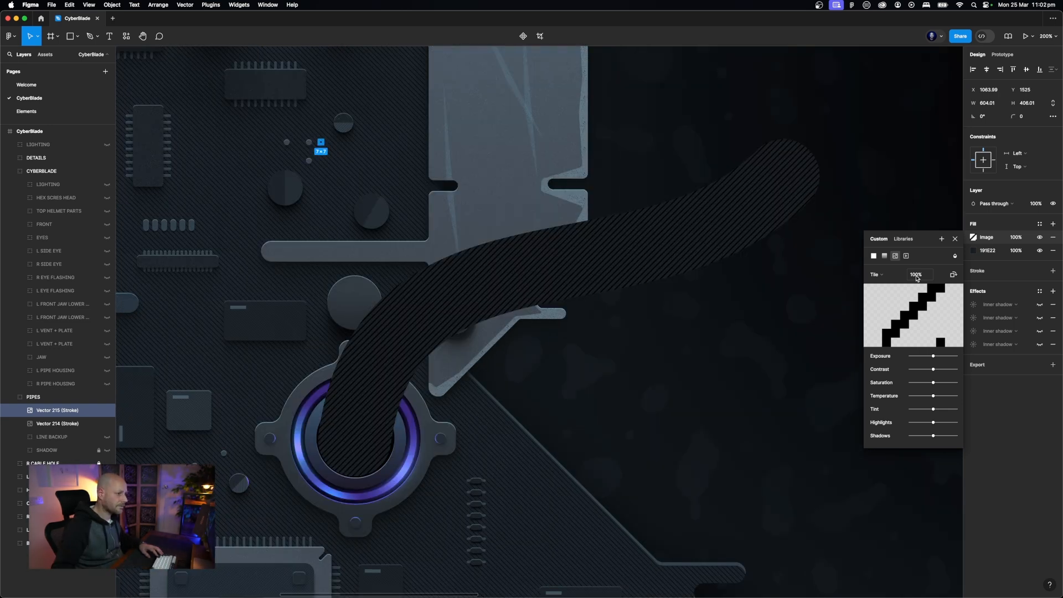
pyautogui.click(1019, 282)
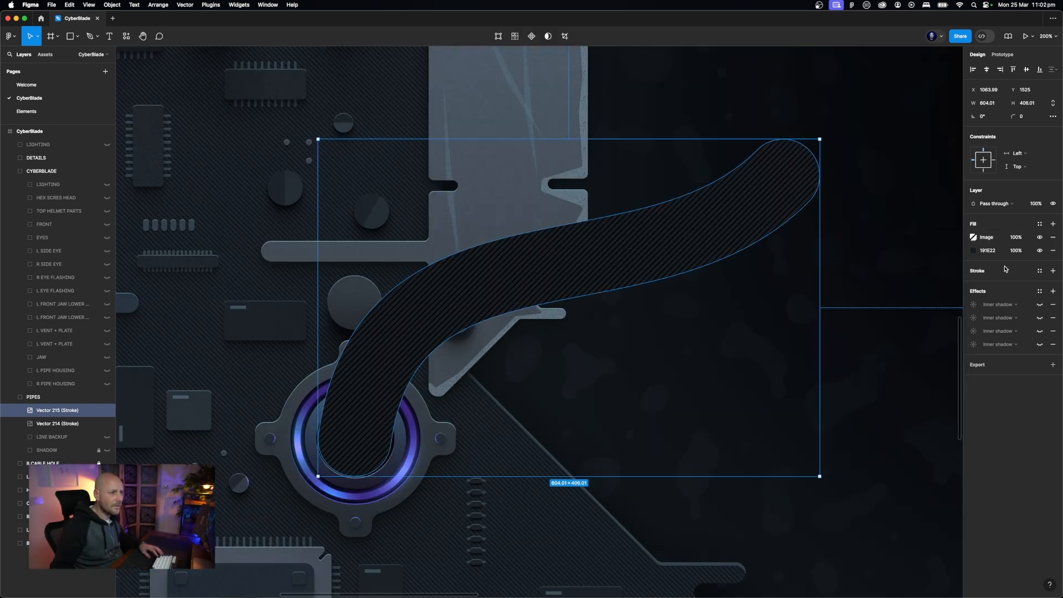
# Show the left pipe's fourth and third inner shadows one at a time, checking each one's offset, blur and color settings
pyautogui.click(1040, 345)
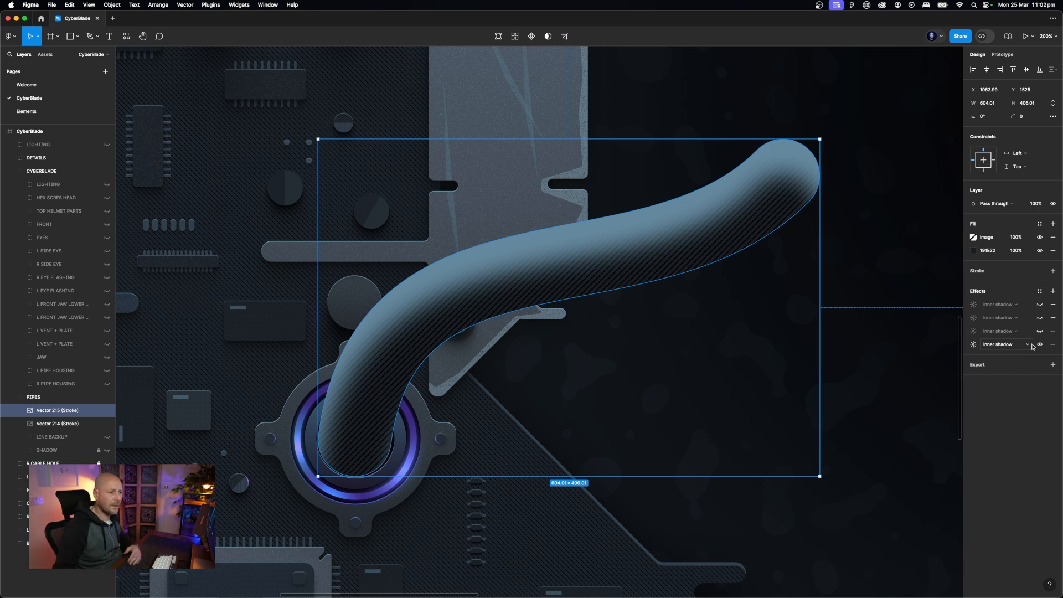
pyautogui.click(973, 345)
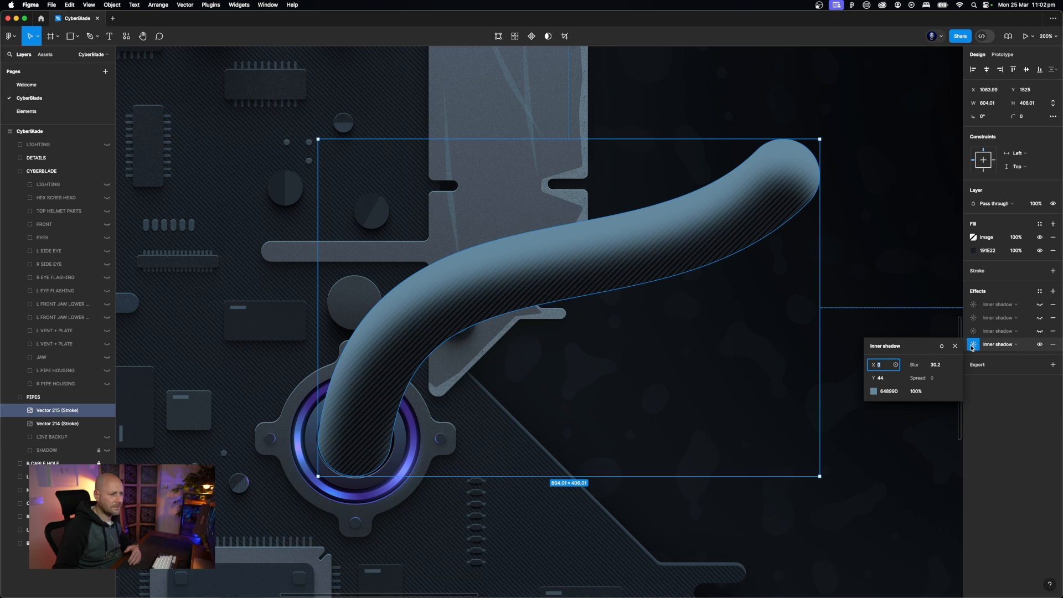
pyautogui.click(974, 332)
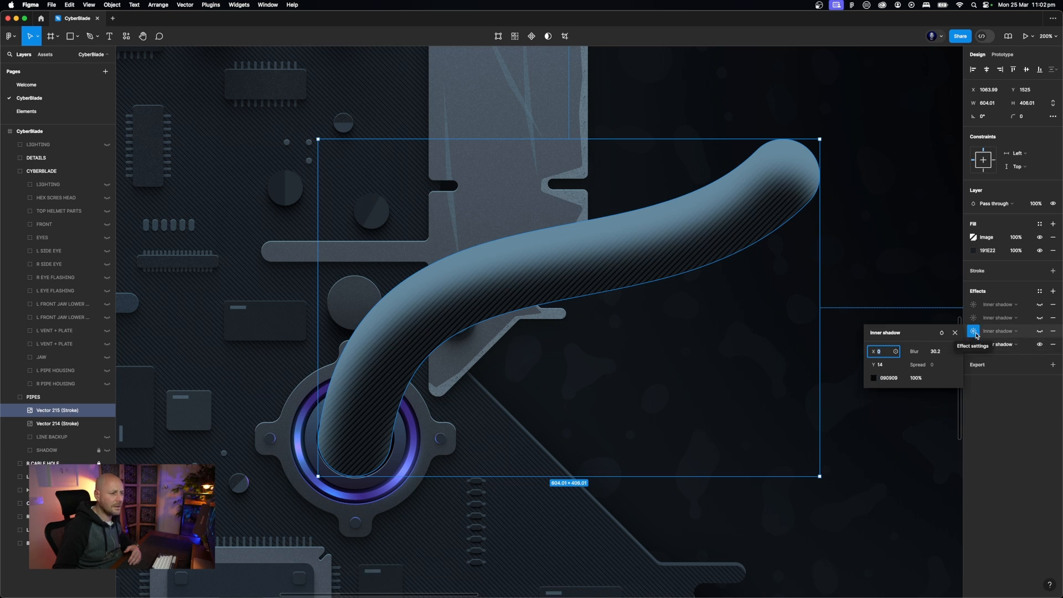
pyautogui.click(1041, 332)
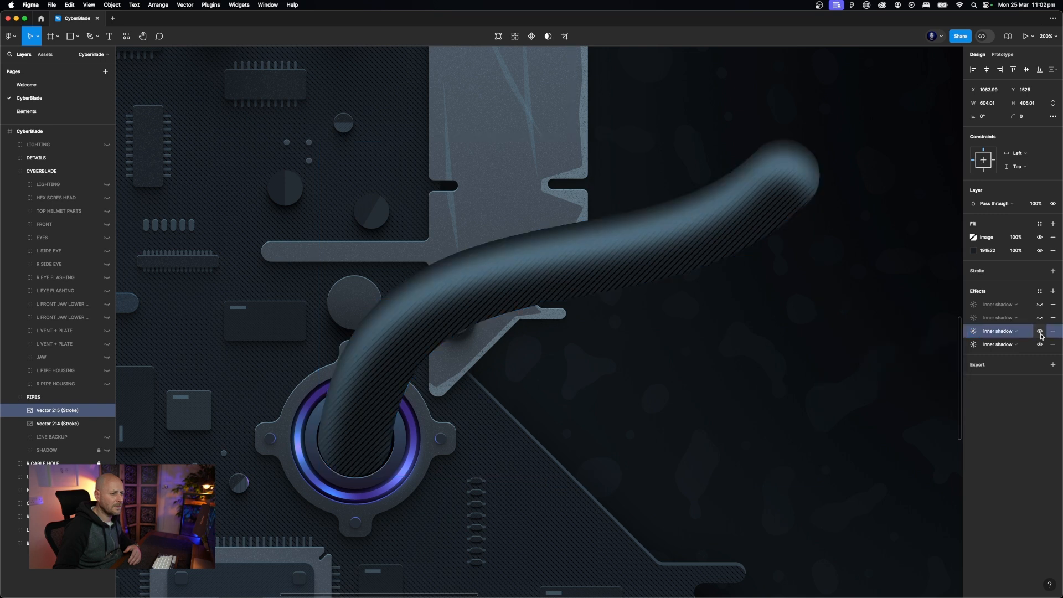
pyautogui.click(975, 333)
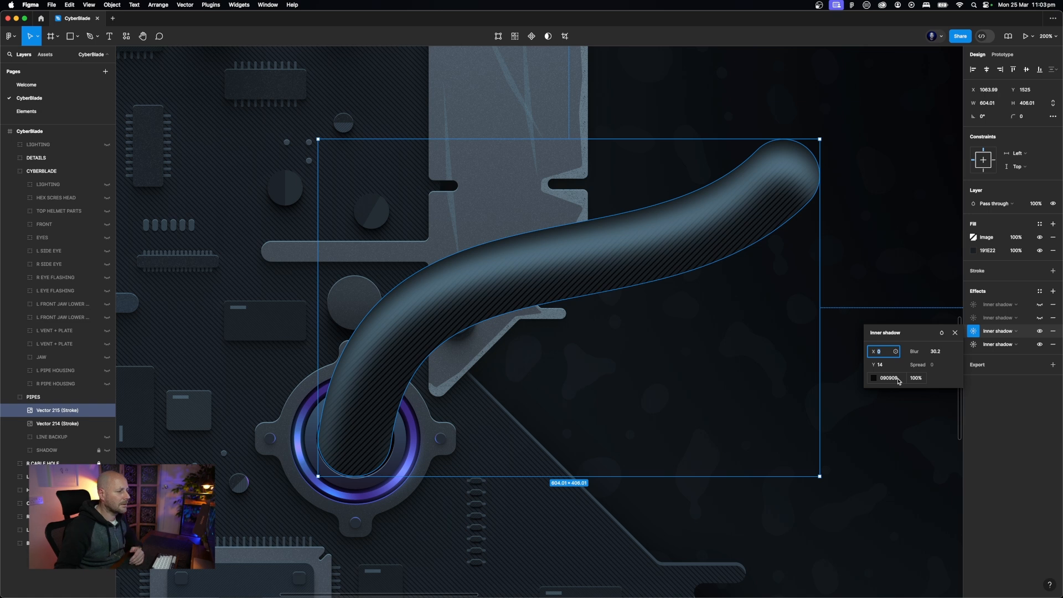
pyautogui.click(956, 335)
pyautogui.click(956, 335)
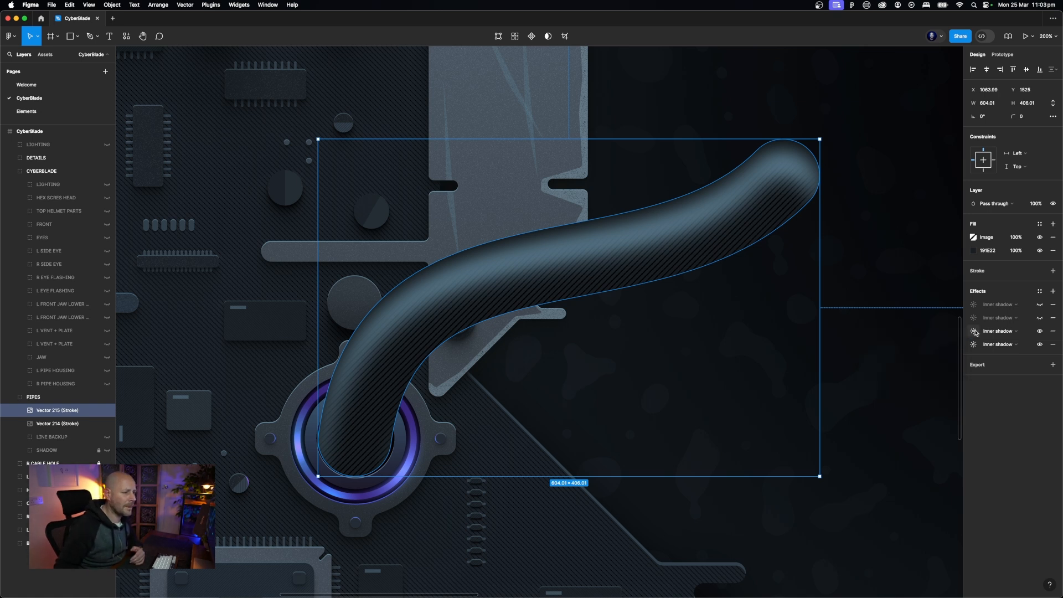
# Show the left pipe's second and first inner shadows, checking each one's settings, and clear the selection
pyautogui.click(974, 319)
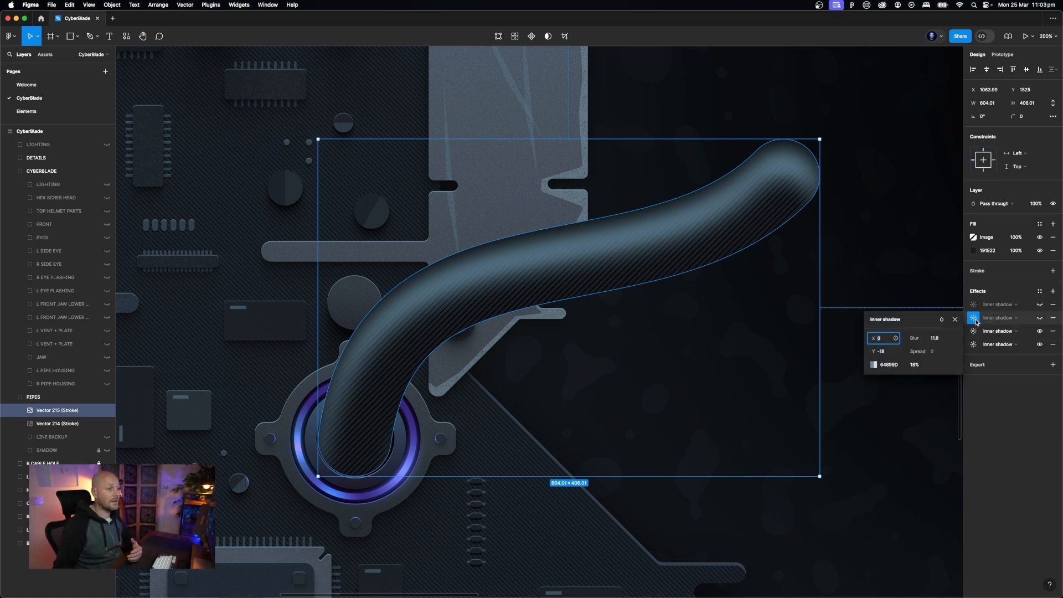
pyautogui.click(1040, 319)
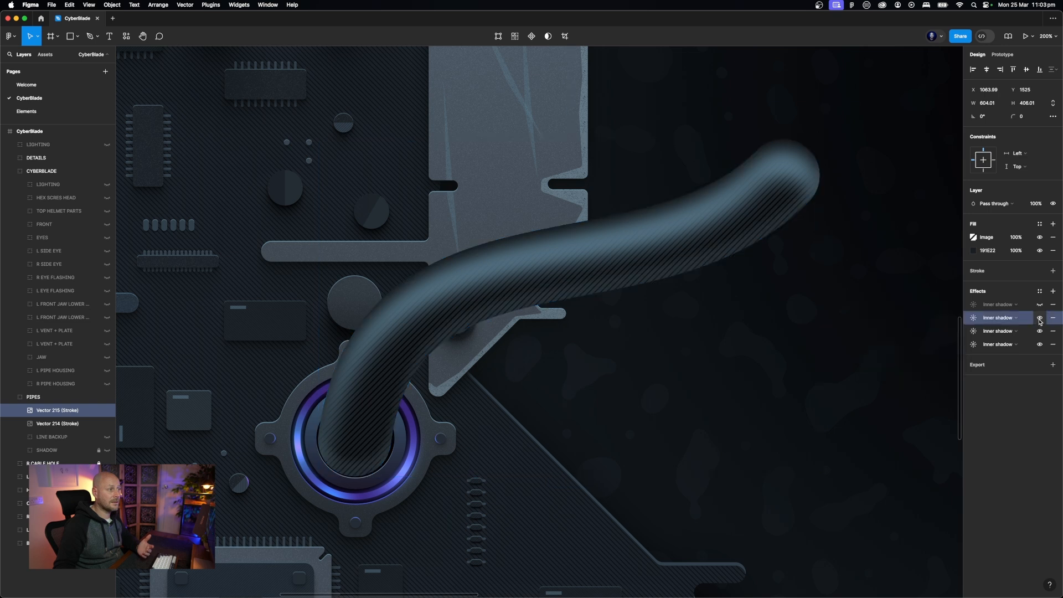
pyautogui.click(760, 314)
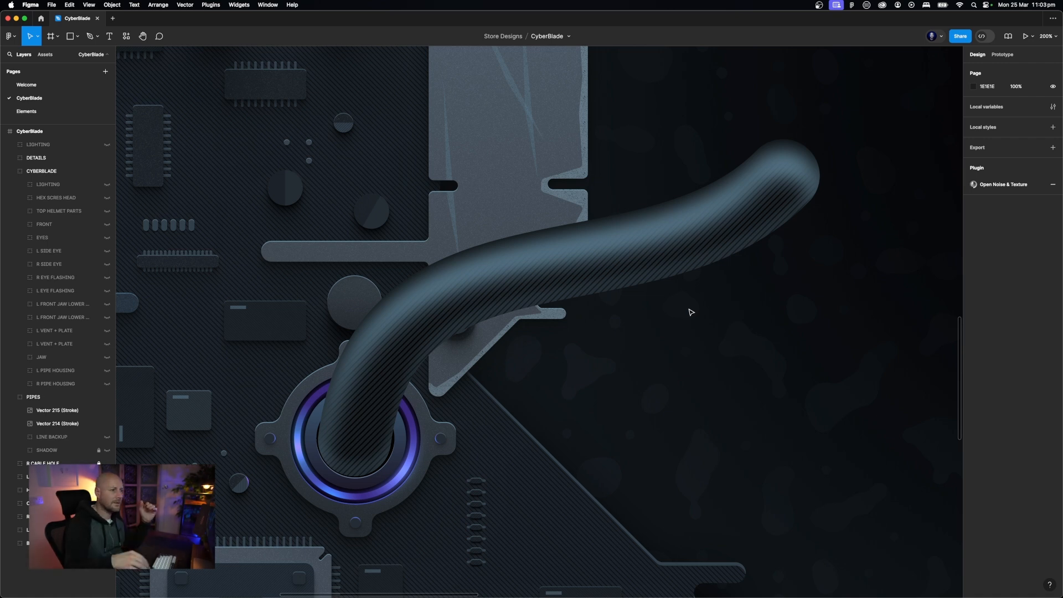
pyautogui.click(696, 248)
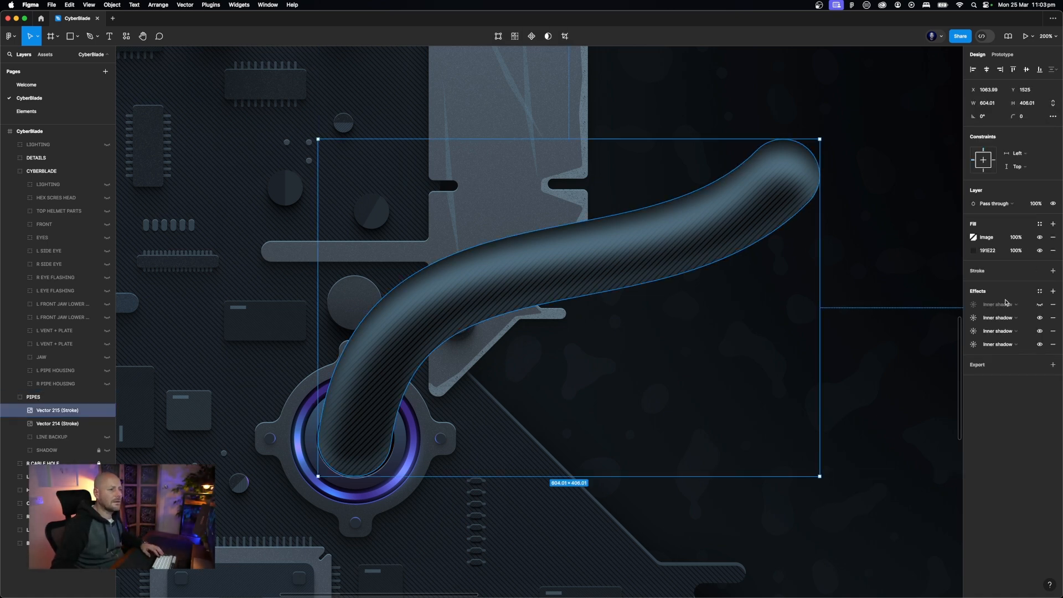
pyautogui.click(974, 304)
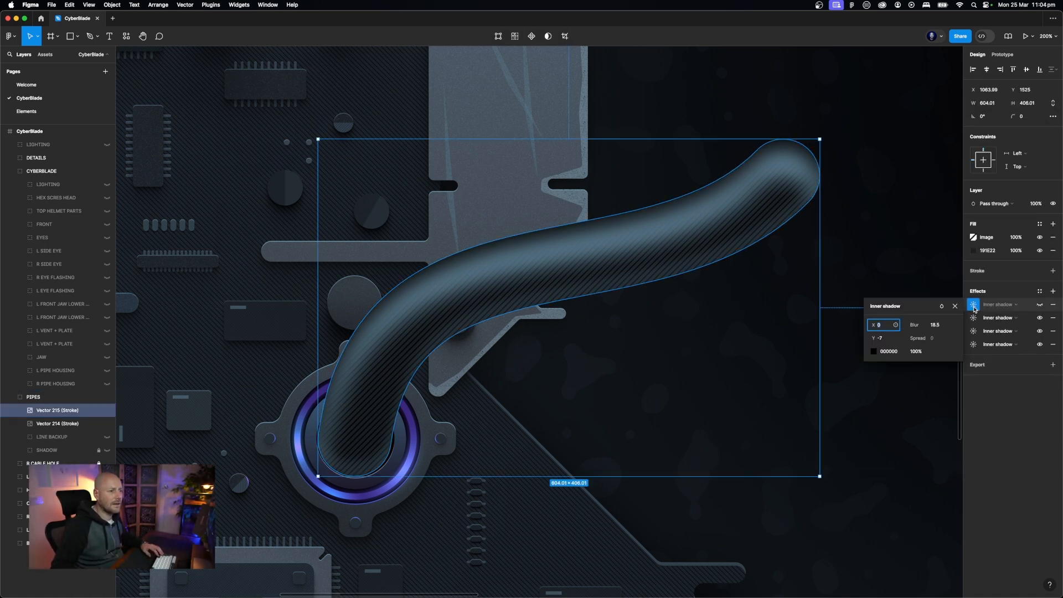
pyautogui.click(1041, 307)
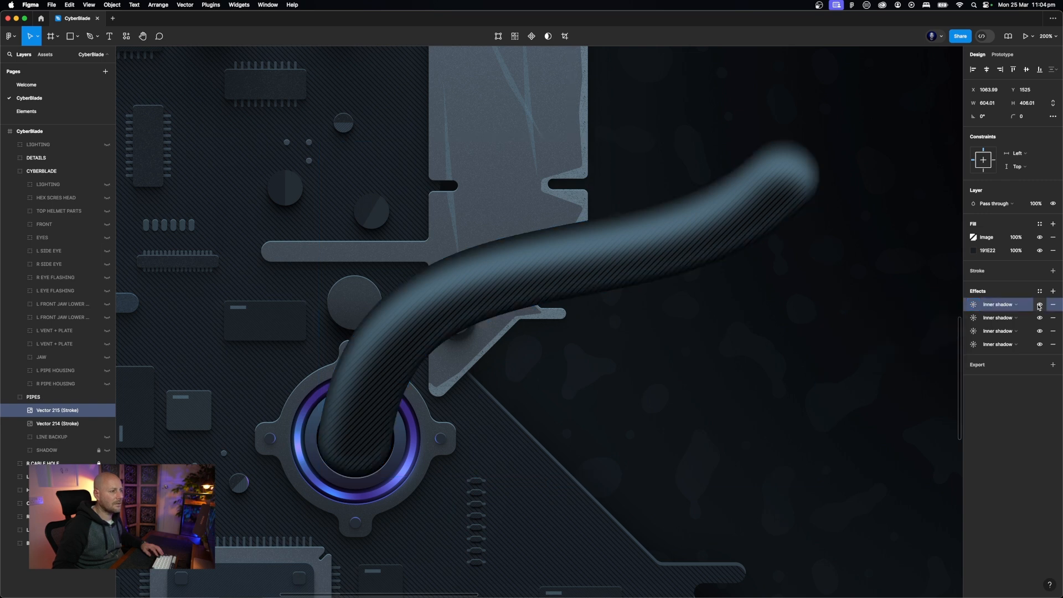
pyautogui.click(789, 342)
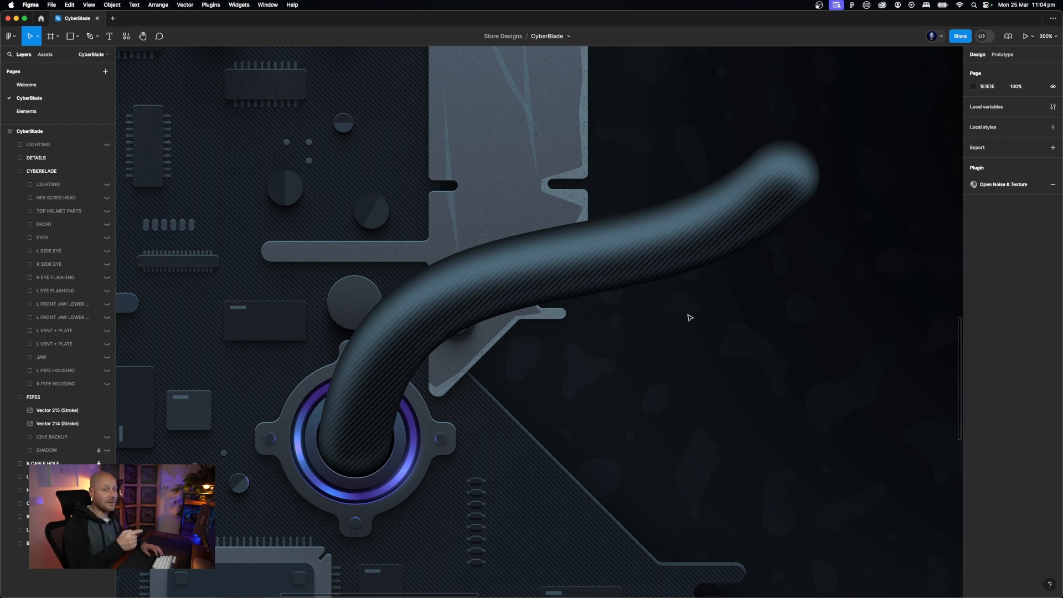
# Copy the properties of the left pipe, Vector 215 (Stroke)
pyautogui.press('super+minus')
pyautogui.press('super+minus')
pyautogui.hscroll(1, 690, 318)
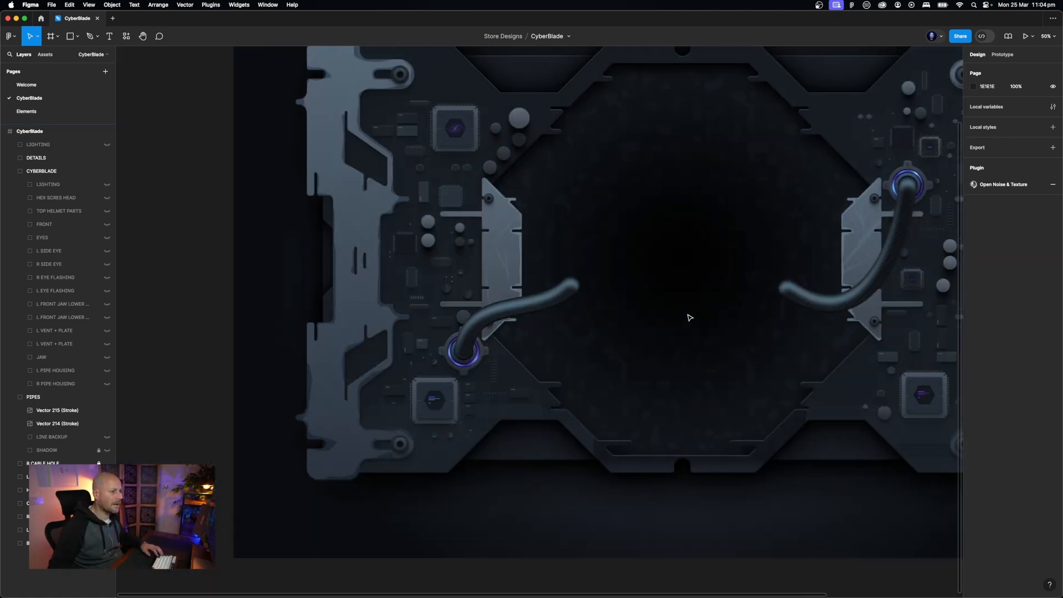
pyautogui.hscroll(5, 690, 317)
pyautogui.hscroll(-3, 691, 317)
pyautogui.click(373, 301)
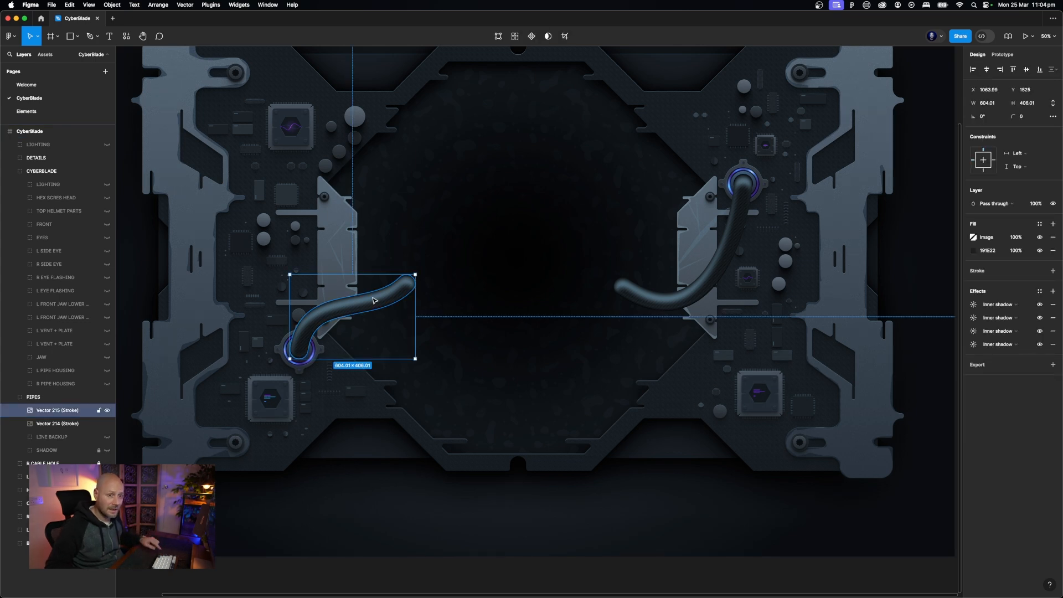
pyautogui.press('super+equal')
pyautogui.press('alt')
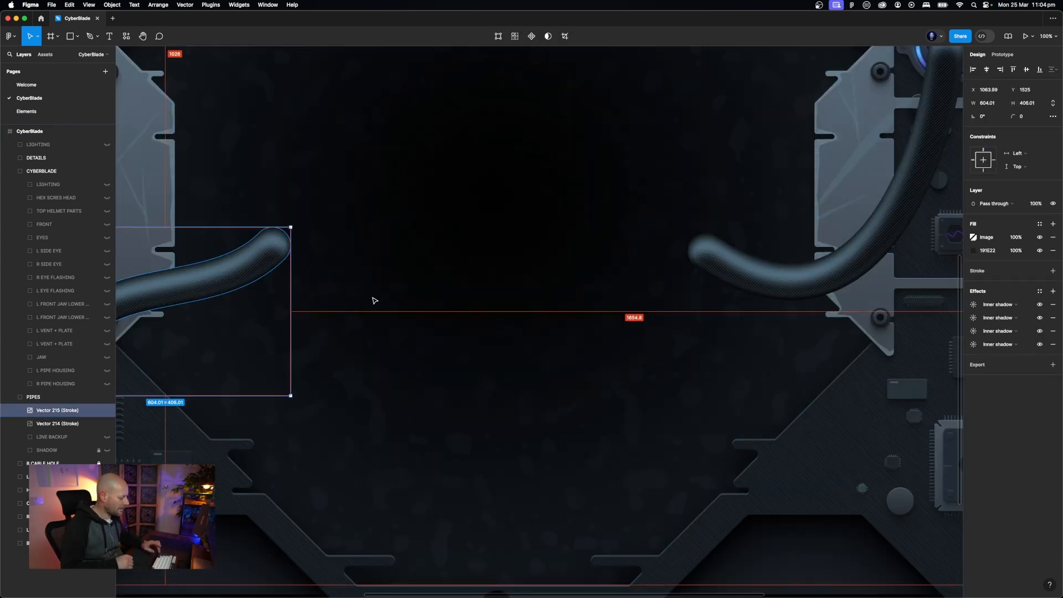
pyautogui.press('alt')
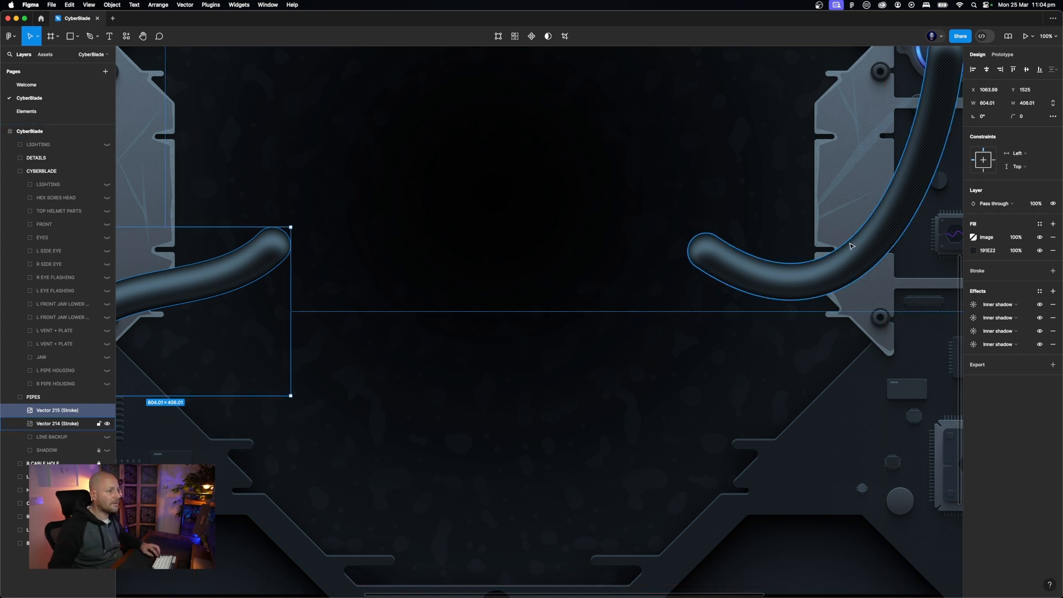
# Paste the copied fill and effect properties onto the right pipe, Vector 214 (Stroke)
pyautogui.click(817, 279)
pyautogui.hscroll(5, 815, 279)
pyautogui.hscroll(1, 815, 279)
pyautogui.scroll(3, 816, 279)
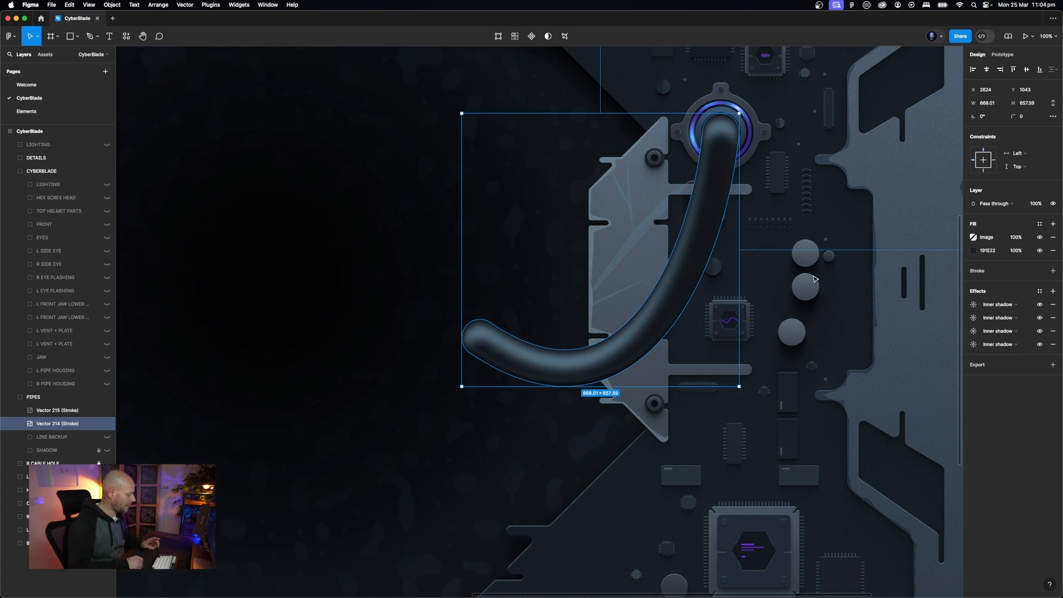
pyautogui.press('alt')
pyautogui.press('alt')
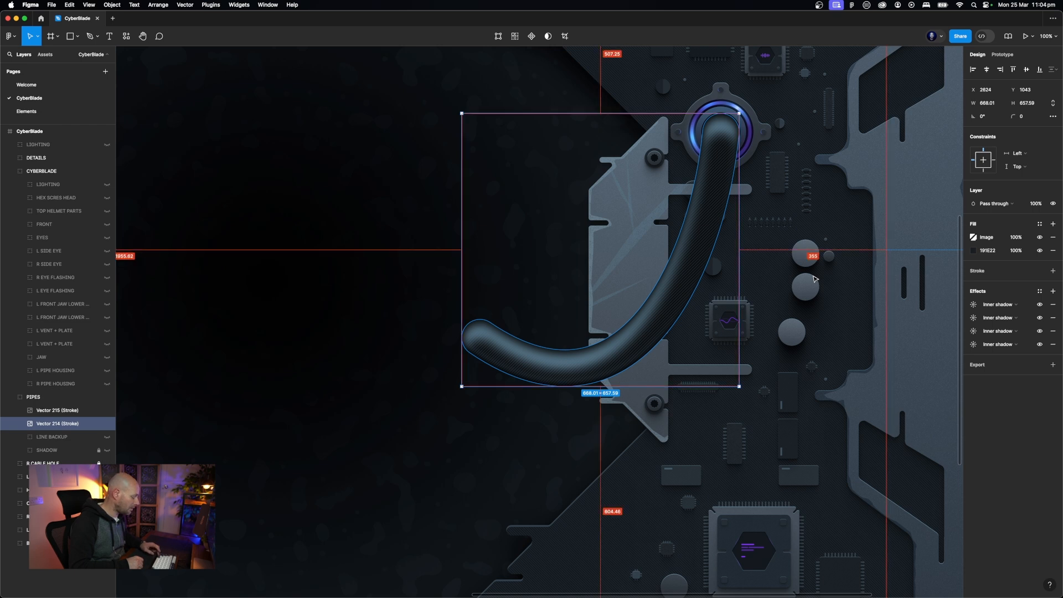
pyautogui.press('alt+super+v')
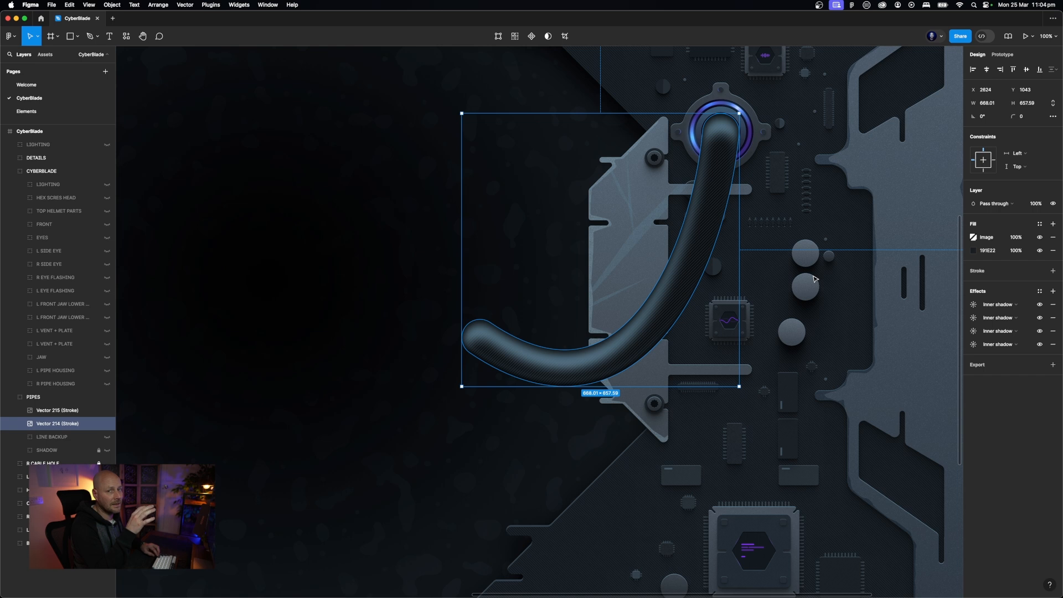
# Collapse and lock the PIPES group, and clear the selection with the whole artwork in view
pyautogui.click(10, 397)
pyautogui.click(41, 397)
pyautogui.click(99, 398)
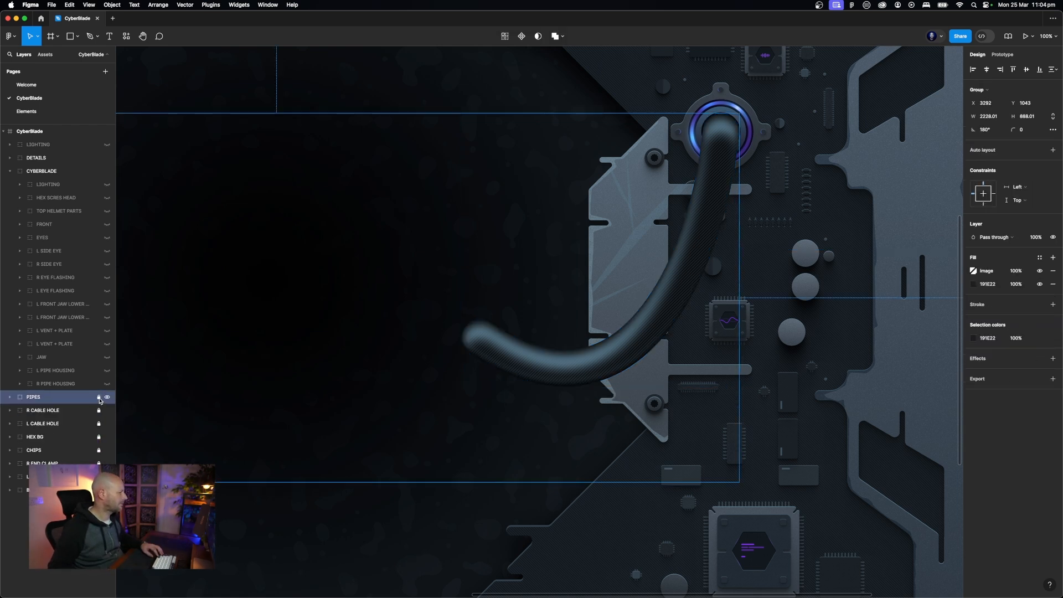
pyautogui.hscroll(-10, 202, 357)
pyautogui.scroll(3, 203, 358)
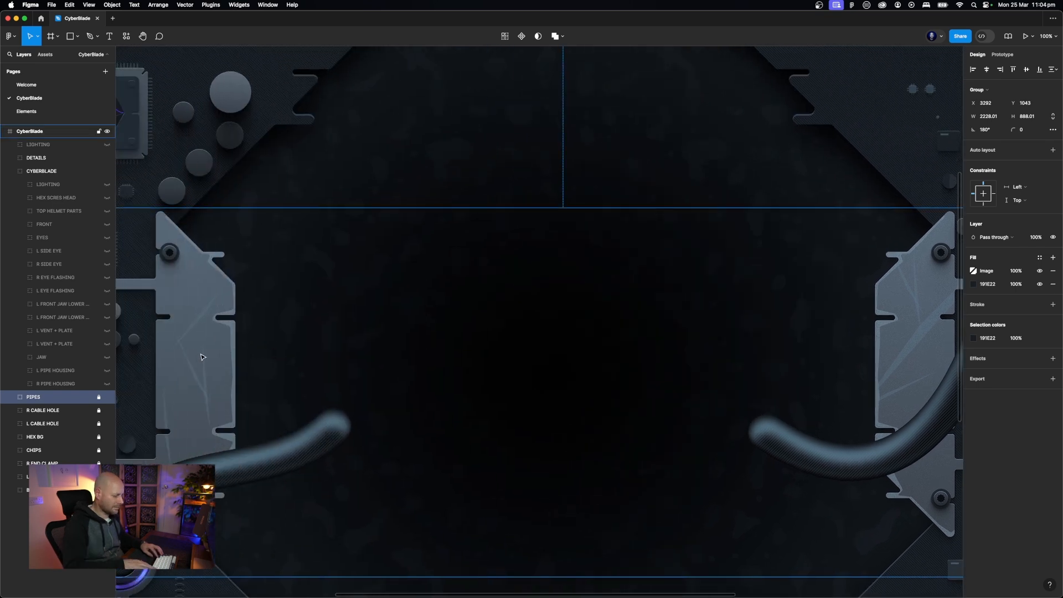
pyautogui.press('-')
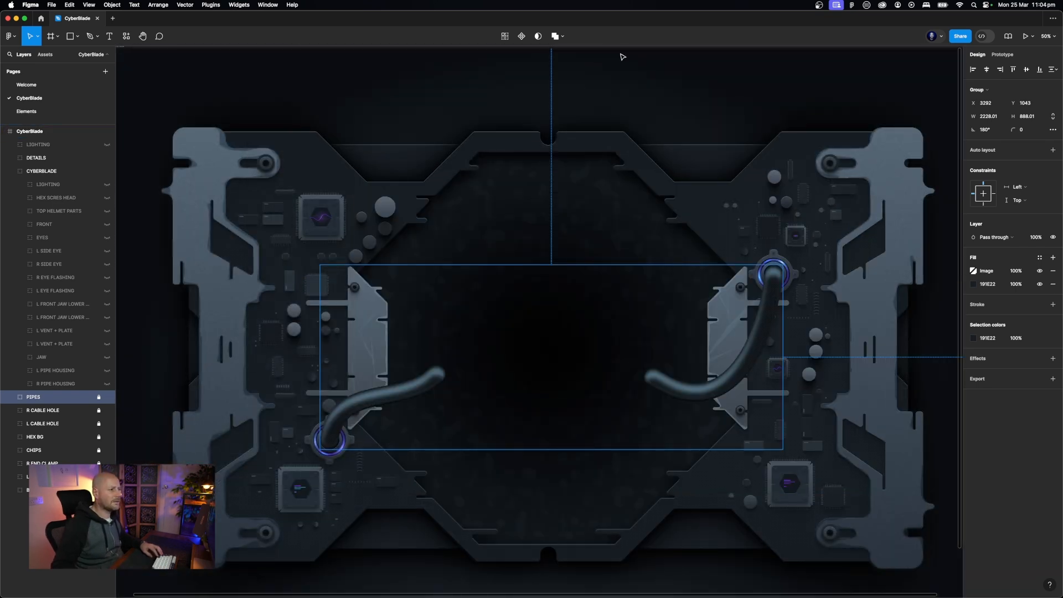
pyautogui.click(638, 71)
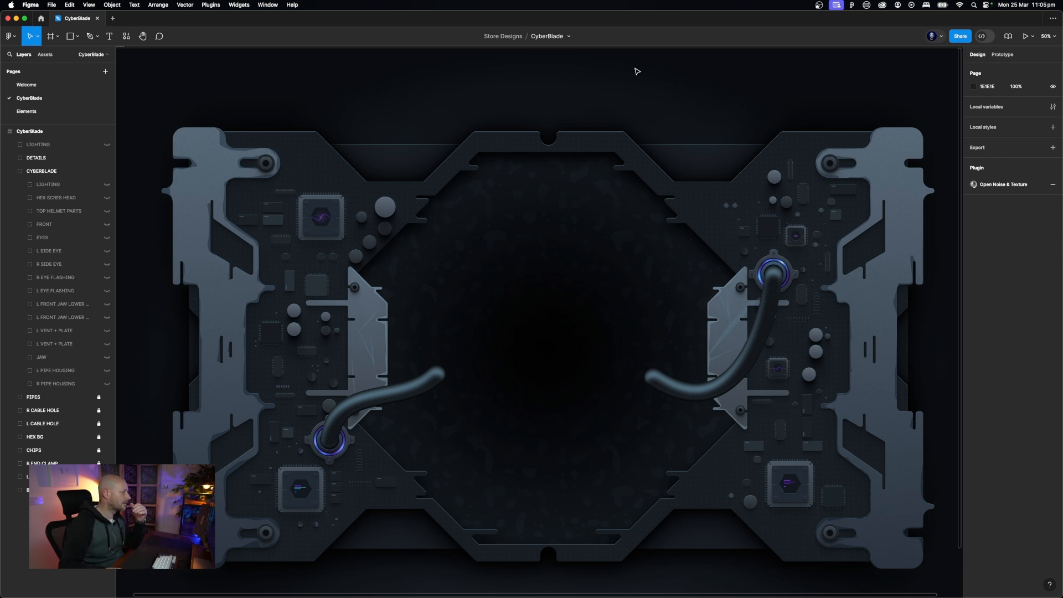
# Expand the PIPES group and show its hidden SHADOW group beneath the pipes
pyautogui.click(10, 397)
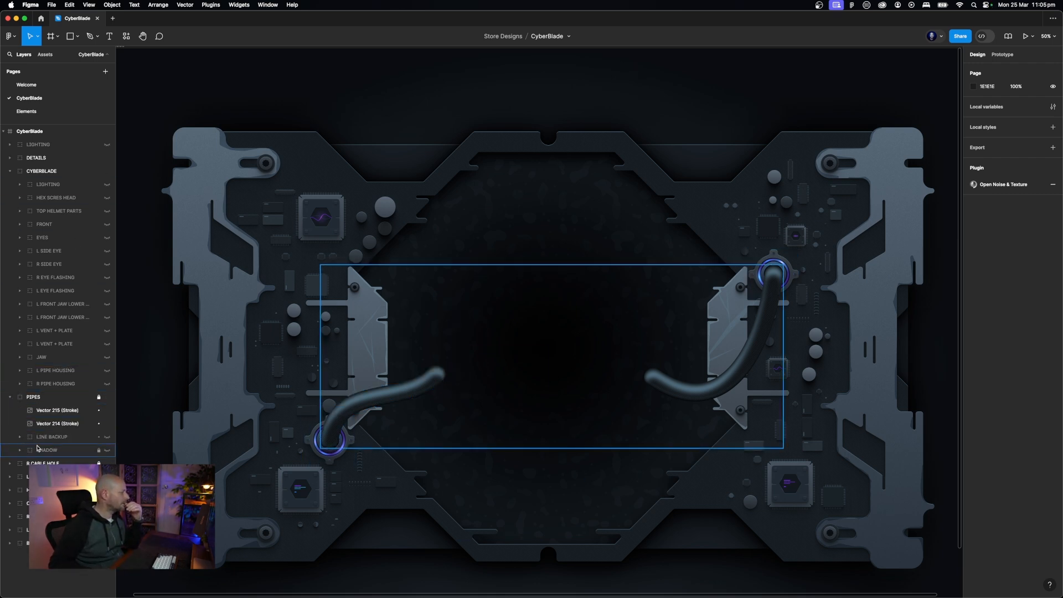
pyautogui.click(107, 449)
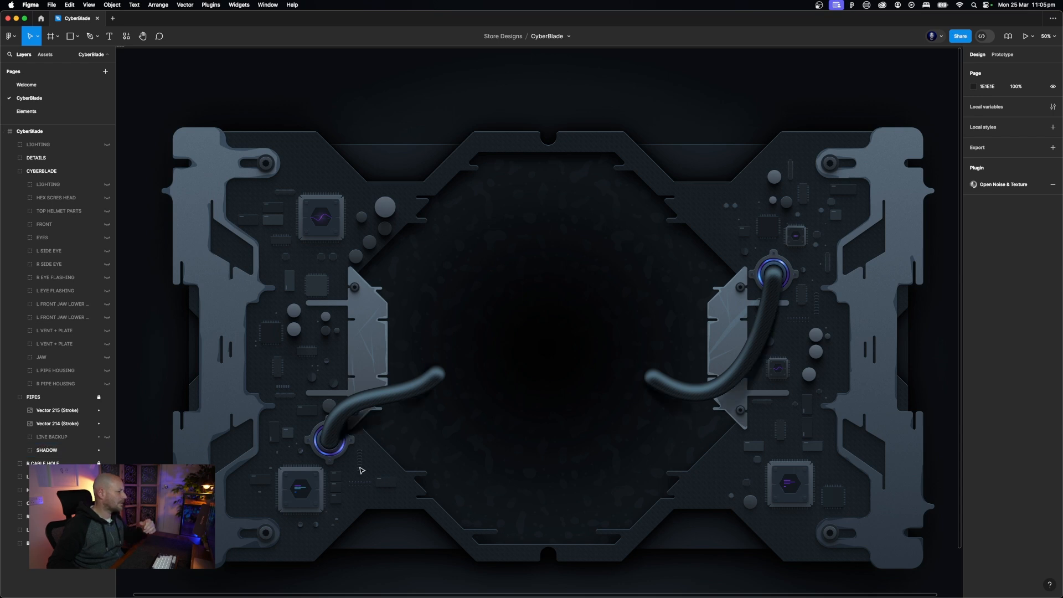
pyautogui.click(365, 430)
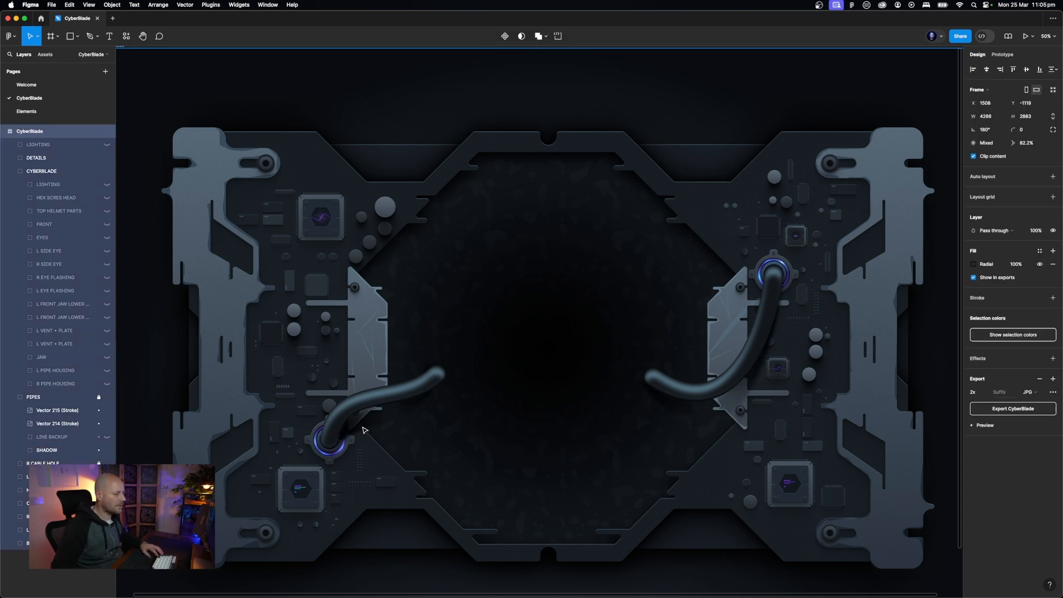
pyautogui.hotkey('shift', '0')
pyautogui.scroll(-4, 365, 430)
pyautogui.hscroll(-5, 365, 431)
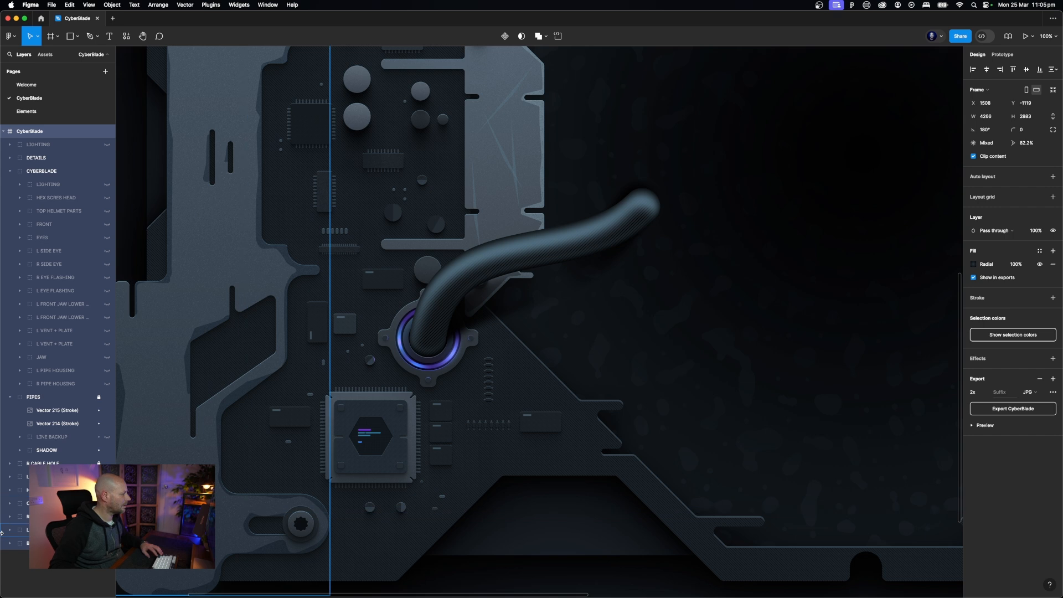
# Expand the SHADOW group and select the left pipe's shadow shape to examine its outline, gradient fills and layer blur
pyautogui.click(46, 452)
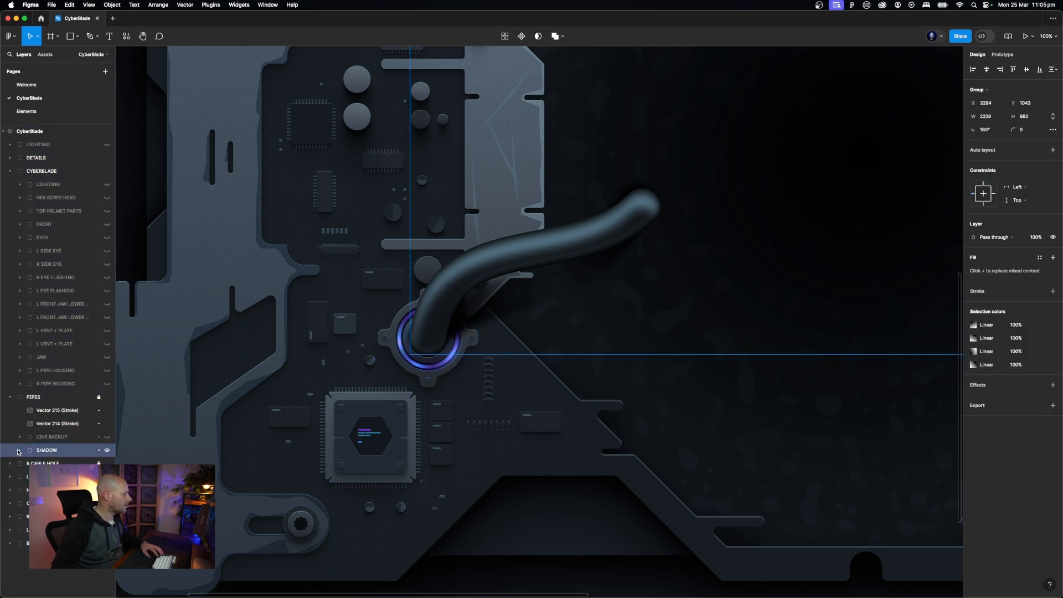
pyautogui.click(20, 451)
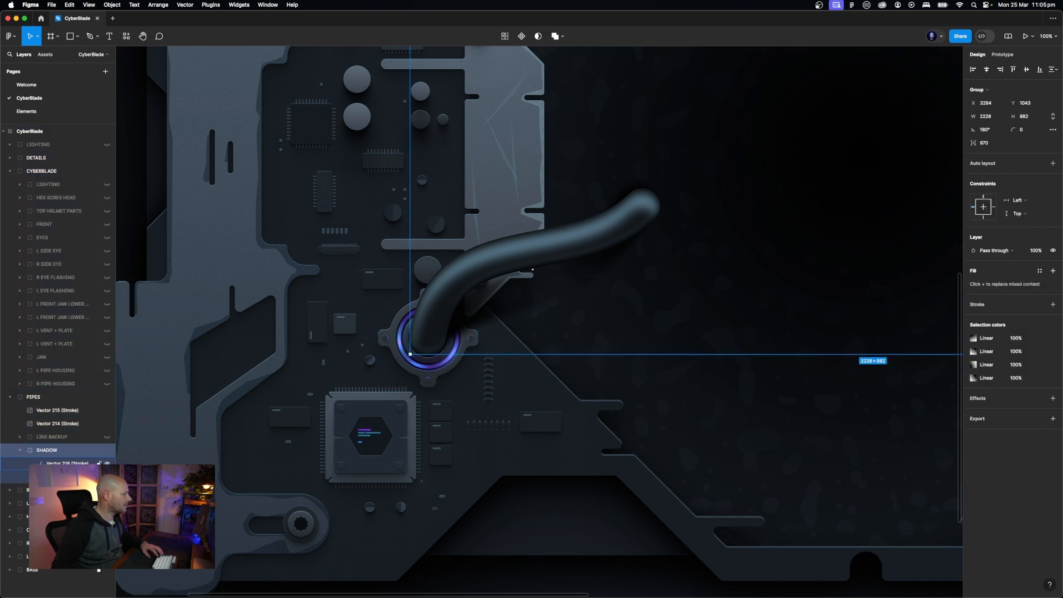
pyautogui.click(50, 466)
pyautogui.click(50, 477)
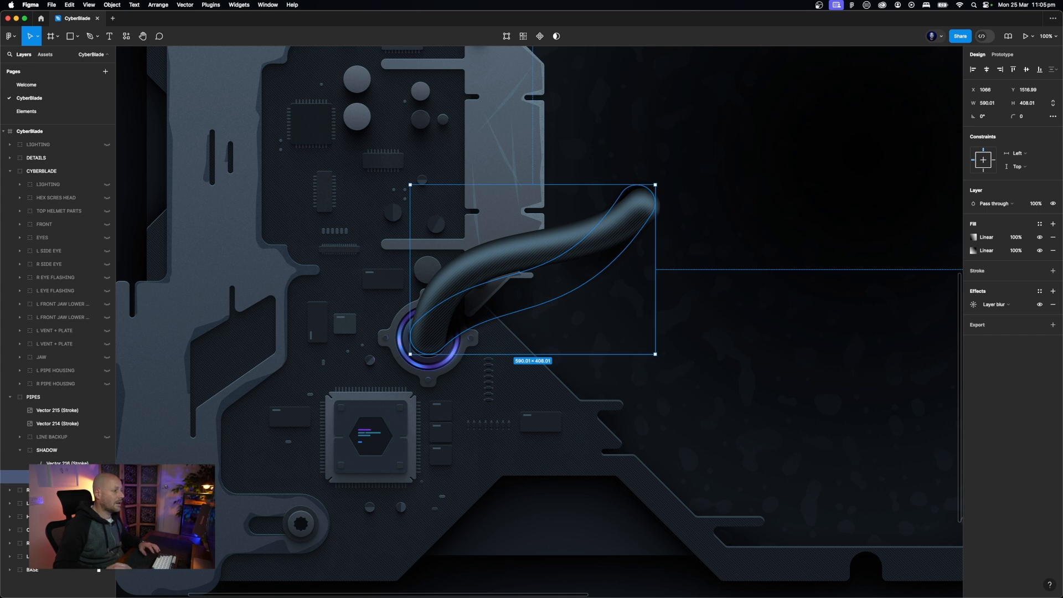
pyautogui.click(70, 443)
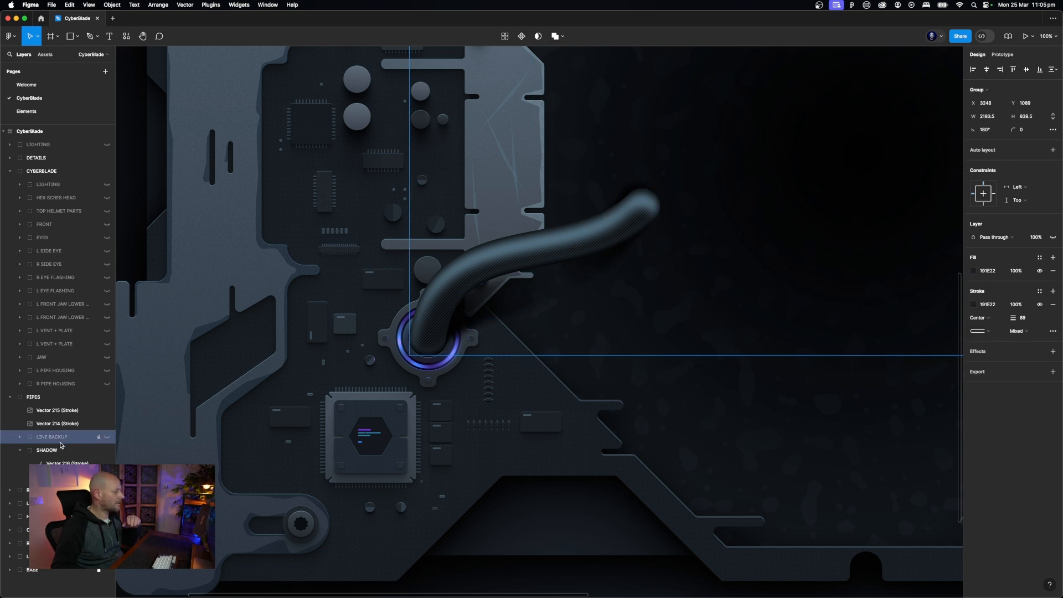
pyautogui.doubleClick(529, 284)
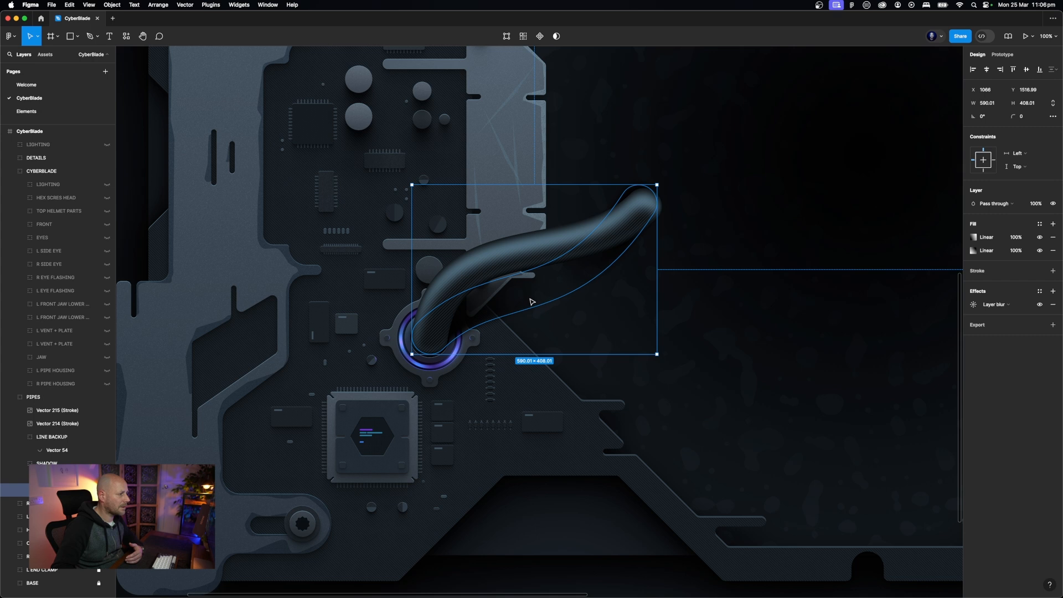
# Inspect the second linear gradient fill of the left pipe's shadow, including its transparent end stop
pyautogui.click(974, 251)
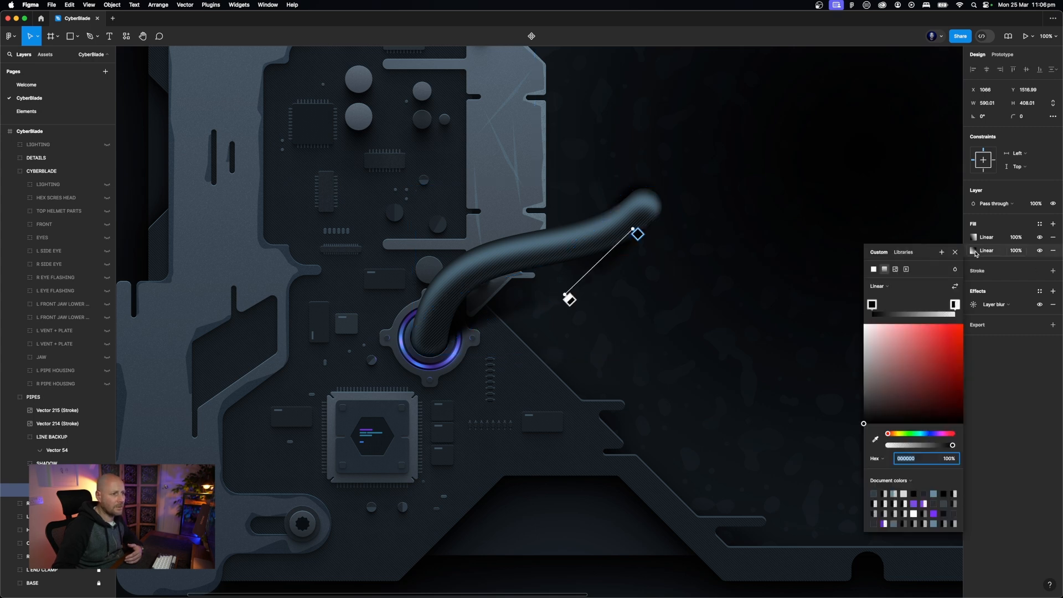
pyautogui.click(955, 305)
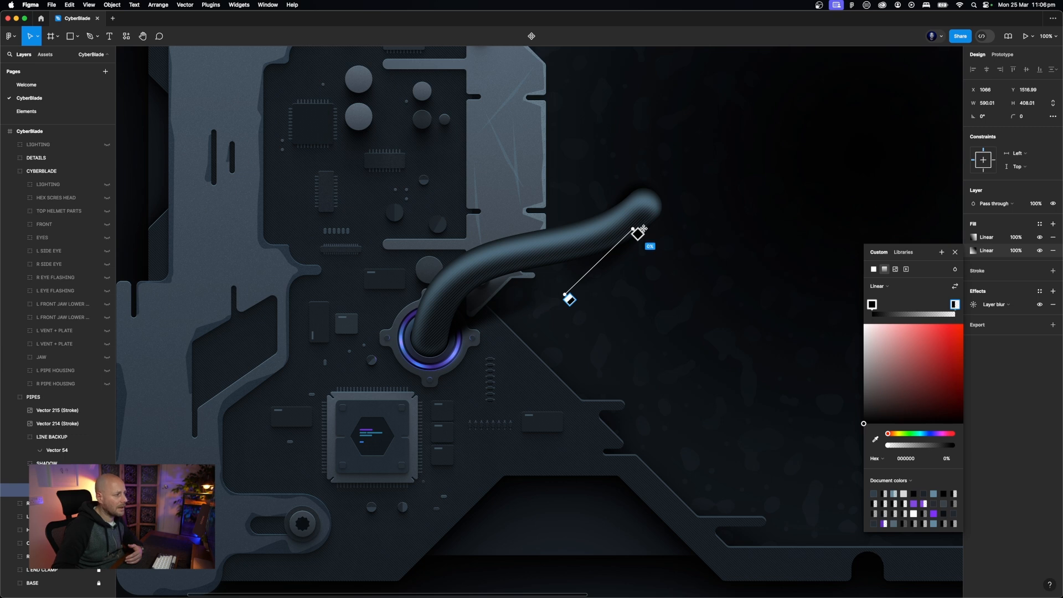
pyautogui.scroll(5, 557, 302)
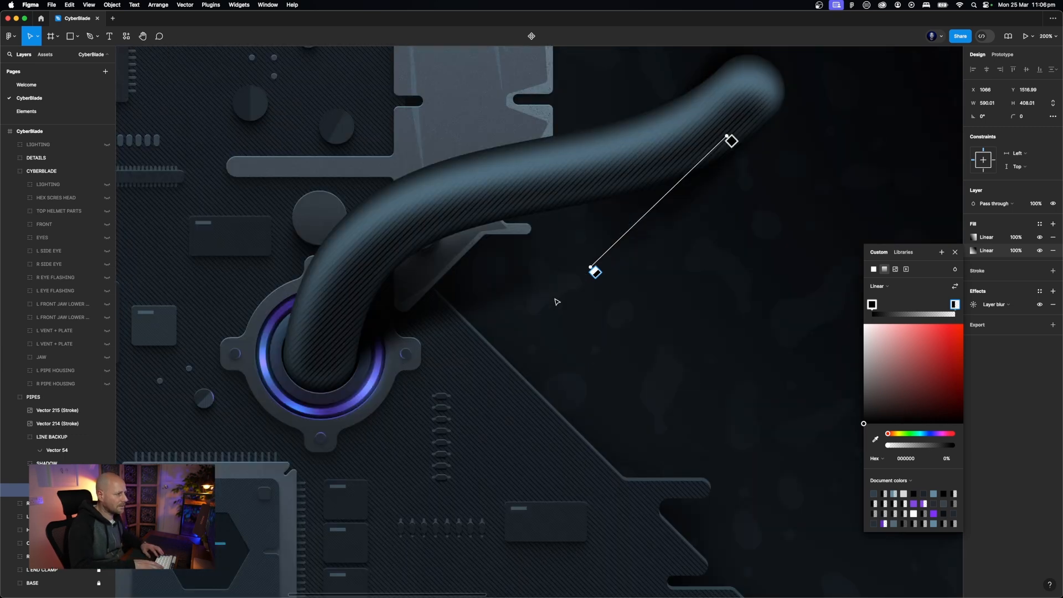
pyautogui.moveTo(618, 200)
pyautogui.mouseDown()
pyautogui.moveTo(604, 227)
pyautogui.moveTo(616, 214)
pyautogui.mouseUp()
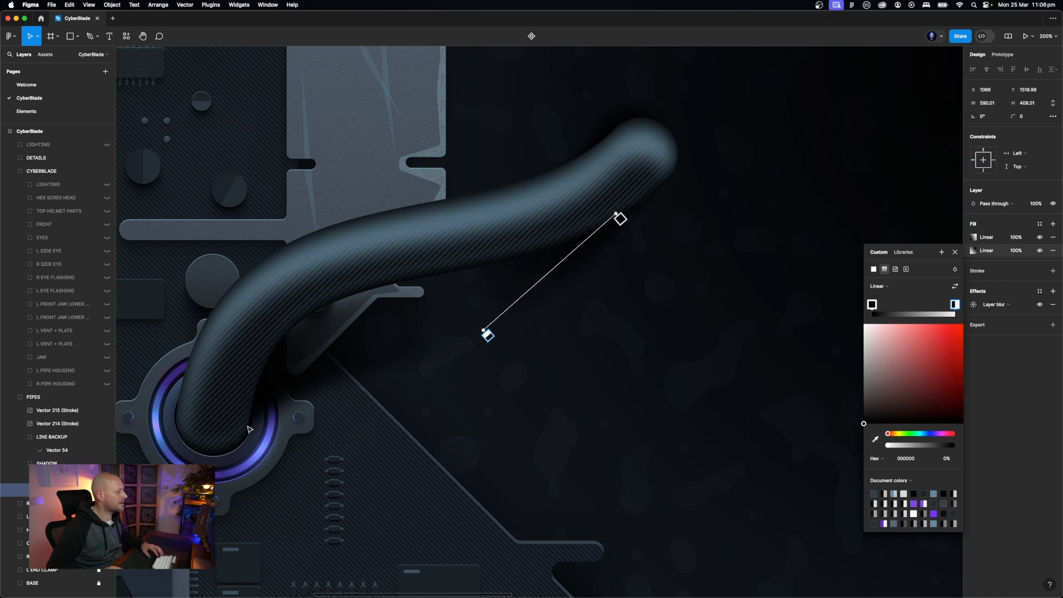
# Inspect the first linear gradient fill of the left pipe's shadow, and clear the selection
pyautogui.click(978, 241)
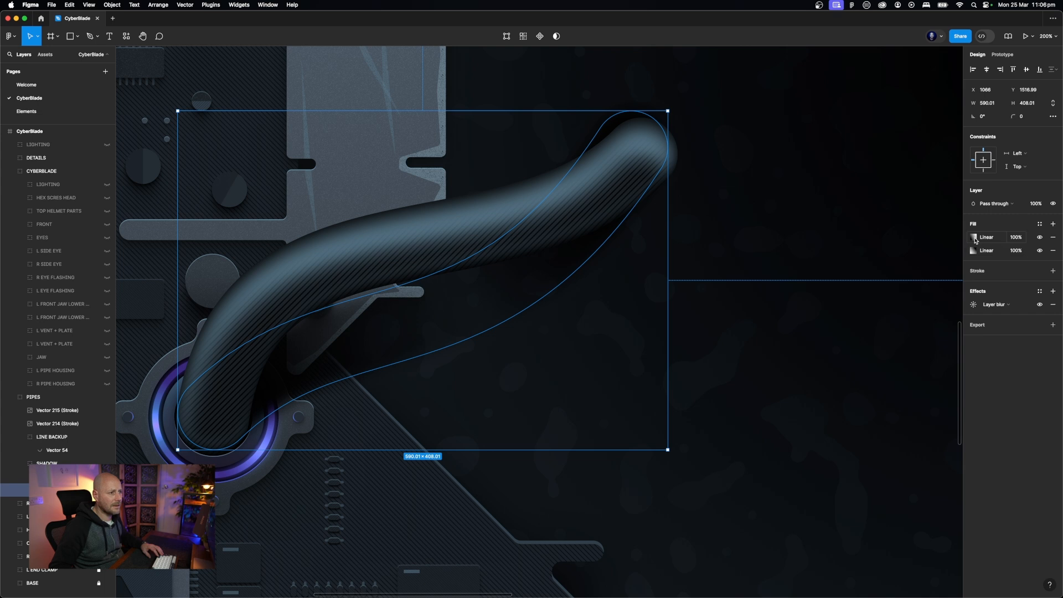
pyautogui.click(976, 241)
pyautogui.press('Escape')
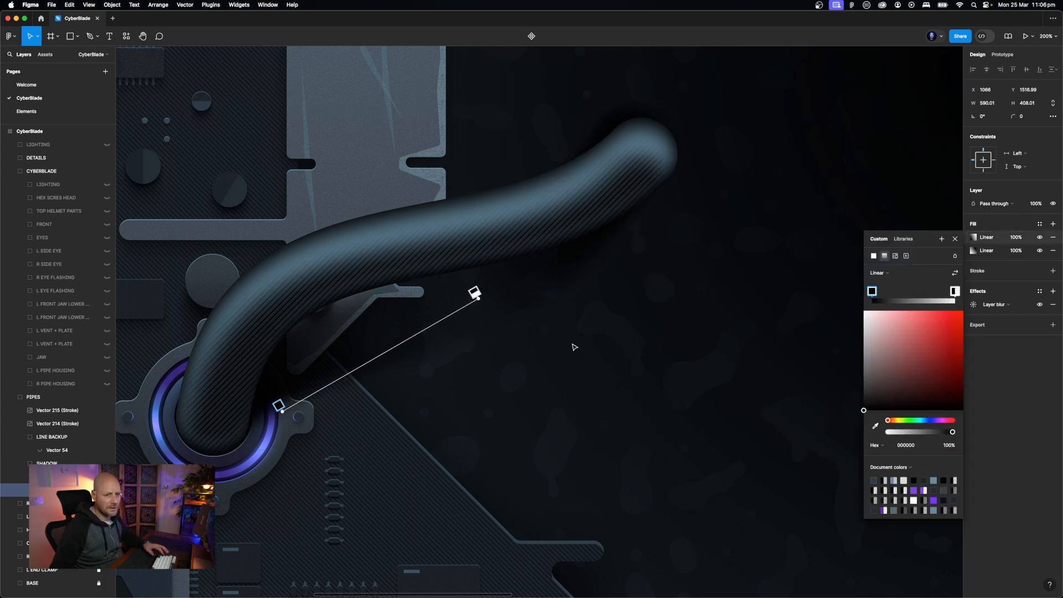
pyautogui.press('Escape')
pyautogui.press('Escape')
pyautogui.moveTo(547, 349); pyautogui.dragTo(594, 346)
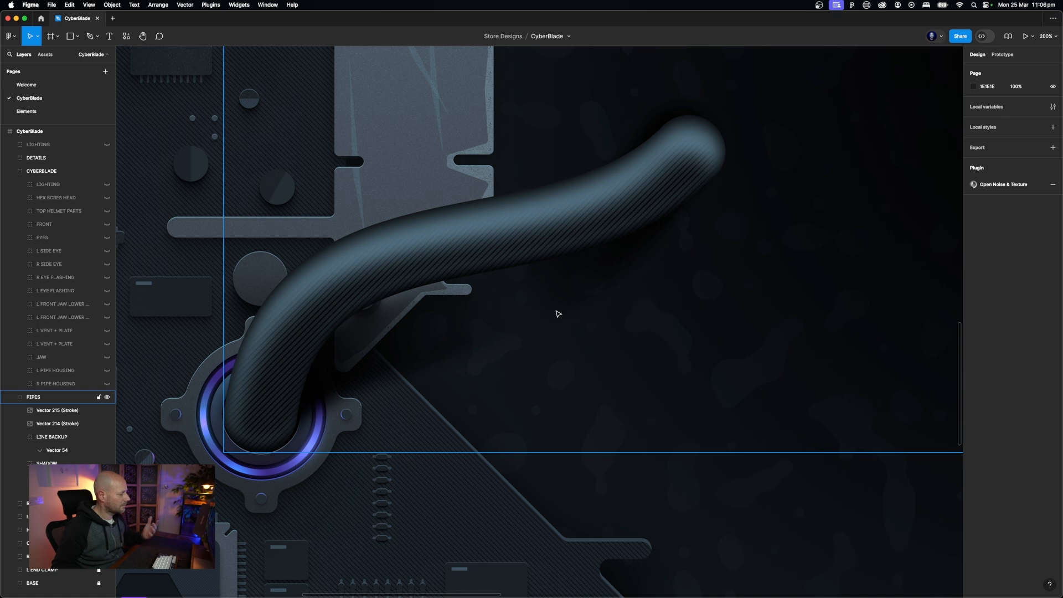
# Examine how the right pipe's shadow falls across the plate and circuit board, and return to the whole artwork
pyautogui.click(10, 397)
pyautogui.hscroll(10, 507, 355)
pyautogui.hscroll(10, 510, 357)
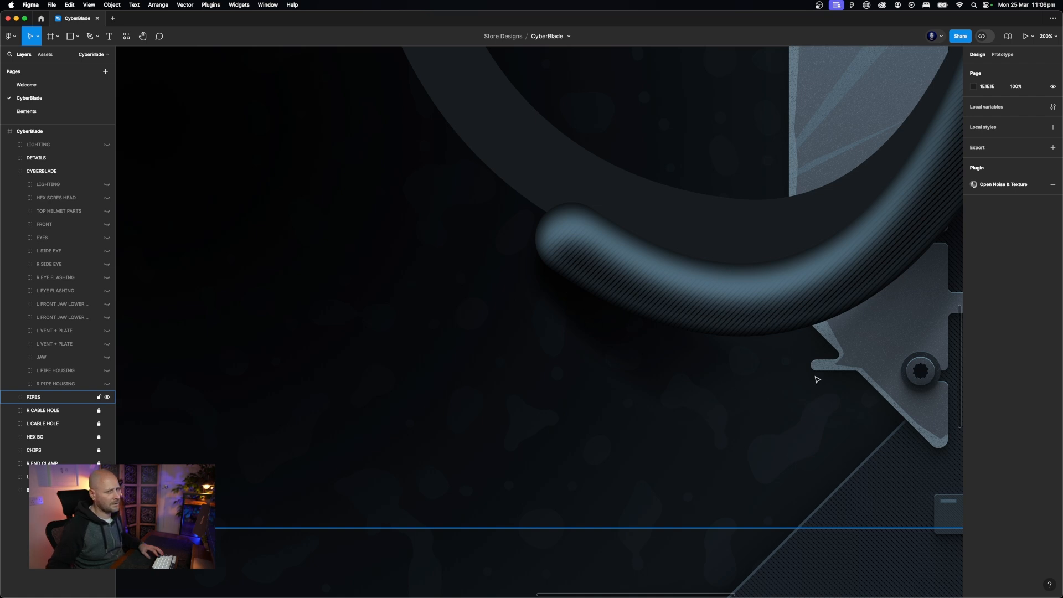
pyautogui.hscroll(15, 700, 385)
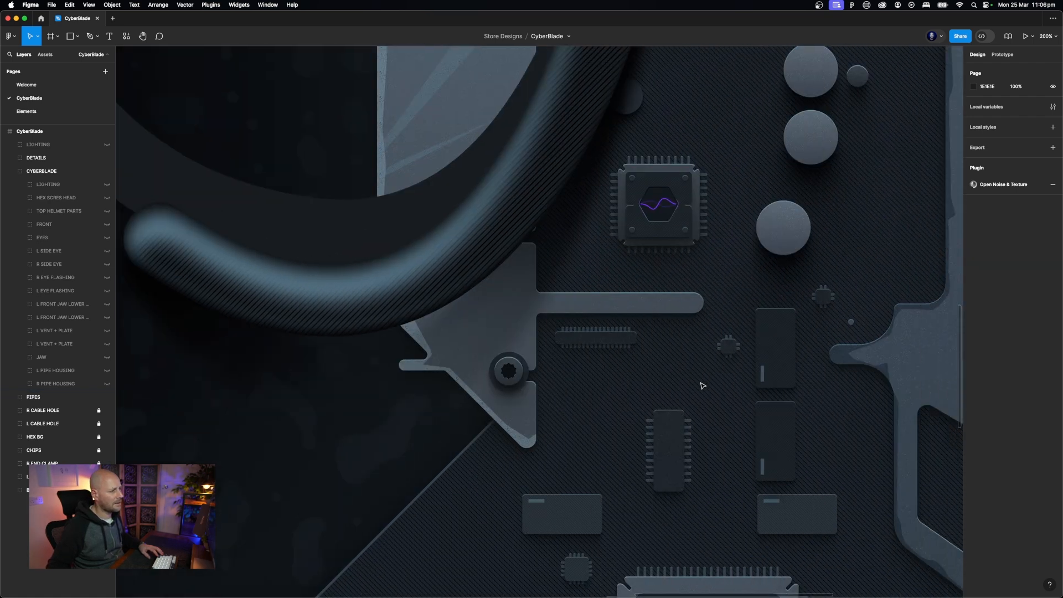
pyautogui.scroll(2, 629, 141)
pyautogui.hscroll(1, 630, 141)
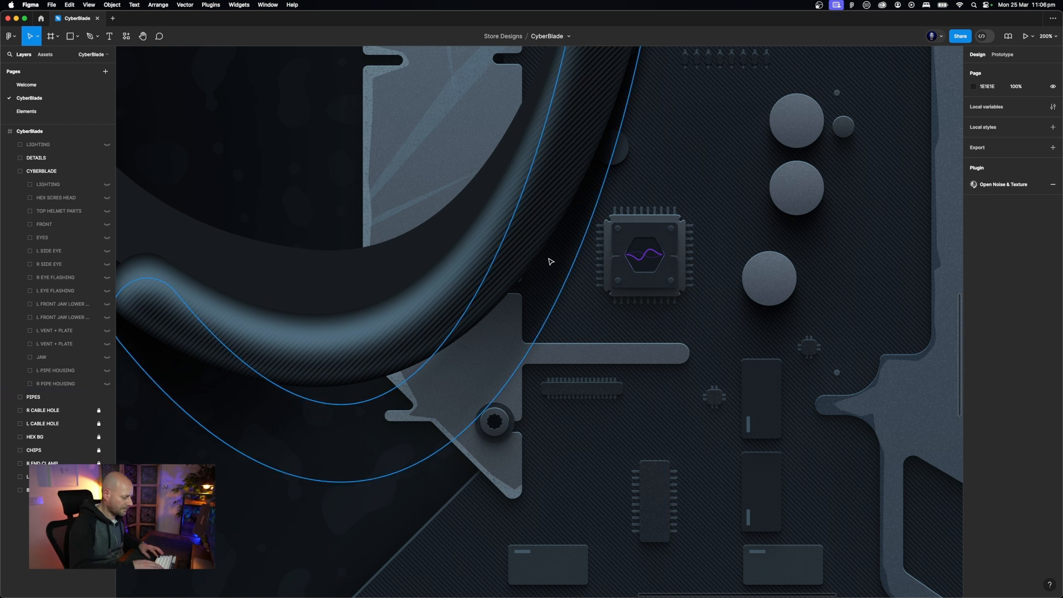
pyautogui.hotkey('shift', '0')
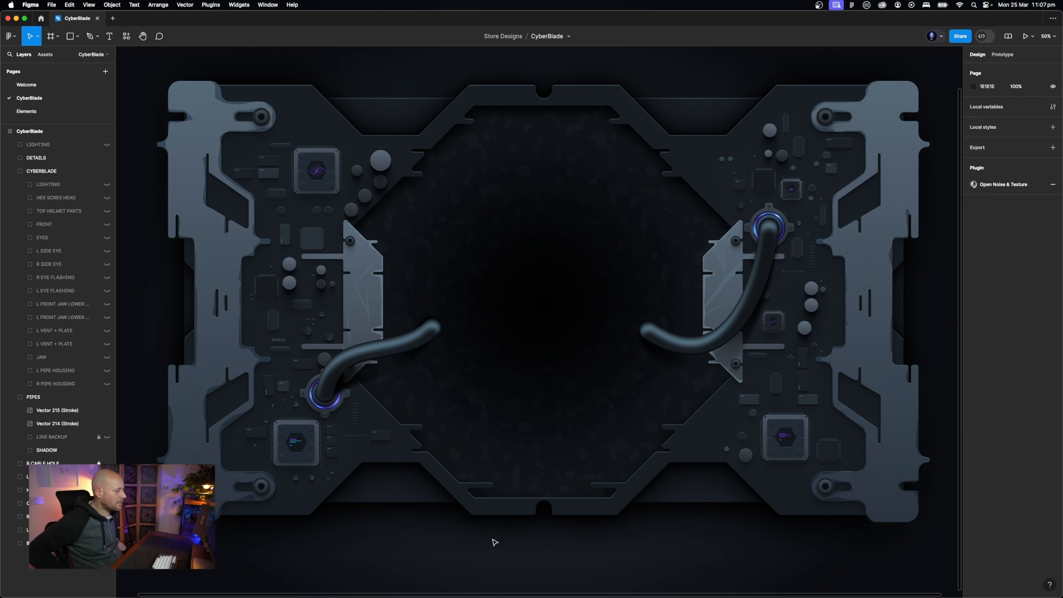
# Collapse and lock the PIPES group
pyautogui.click(10, 397)
pyautogui.click(81, 397)
pyautogui.click(99, 398)
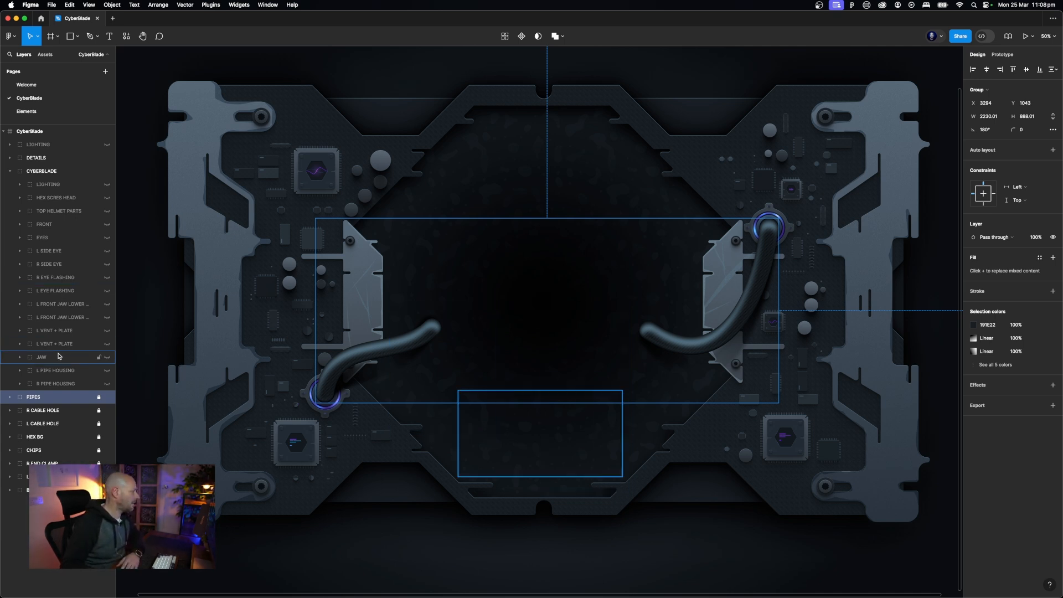
# Expand the TOP HELMET PARTS group and hide its subgroups, from MASKET FONT down to L HEAD PLATE, while showing the parent group
pyautogui.click(51, 213)
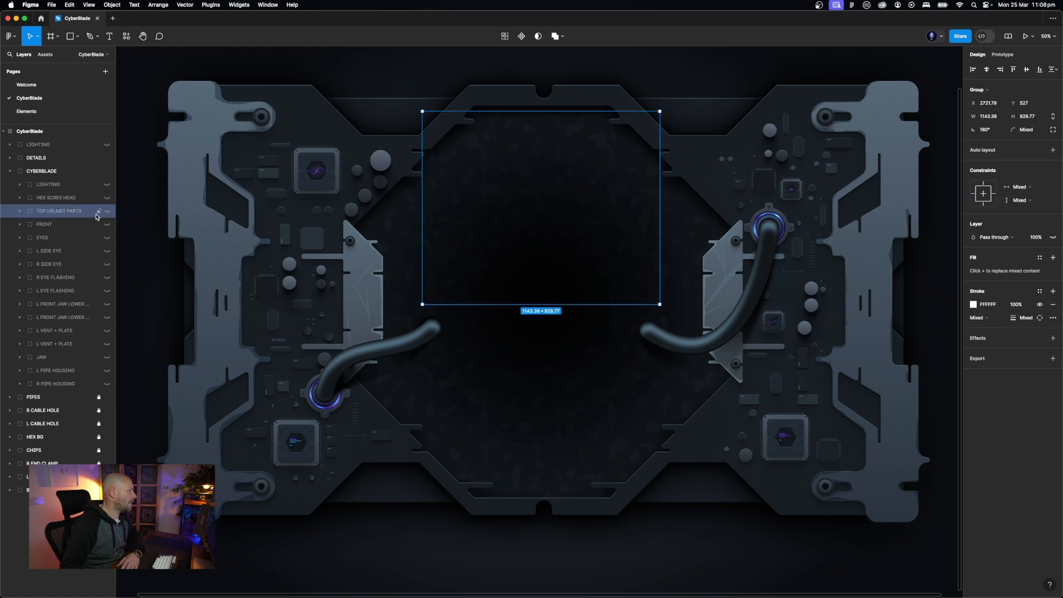
pyautogui.click(18, 211)
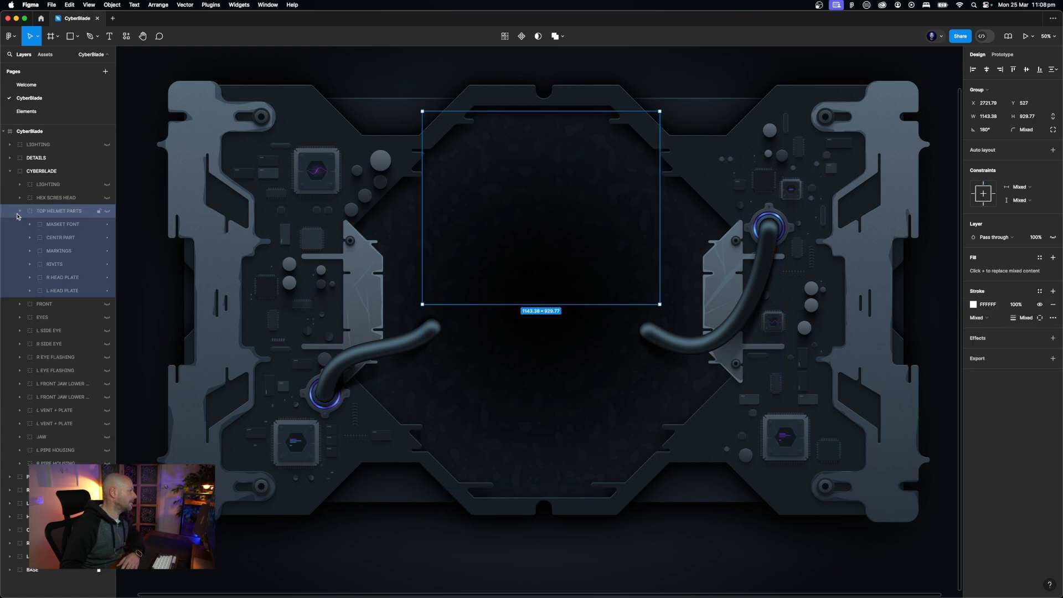
pyautogui.click(107, 225)
pyautogui.click(107, 238)
pyautogui.click(107, 264)
pyautogui.click(107, 278)
pyautogui.click(108, 291)
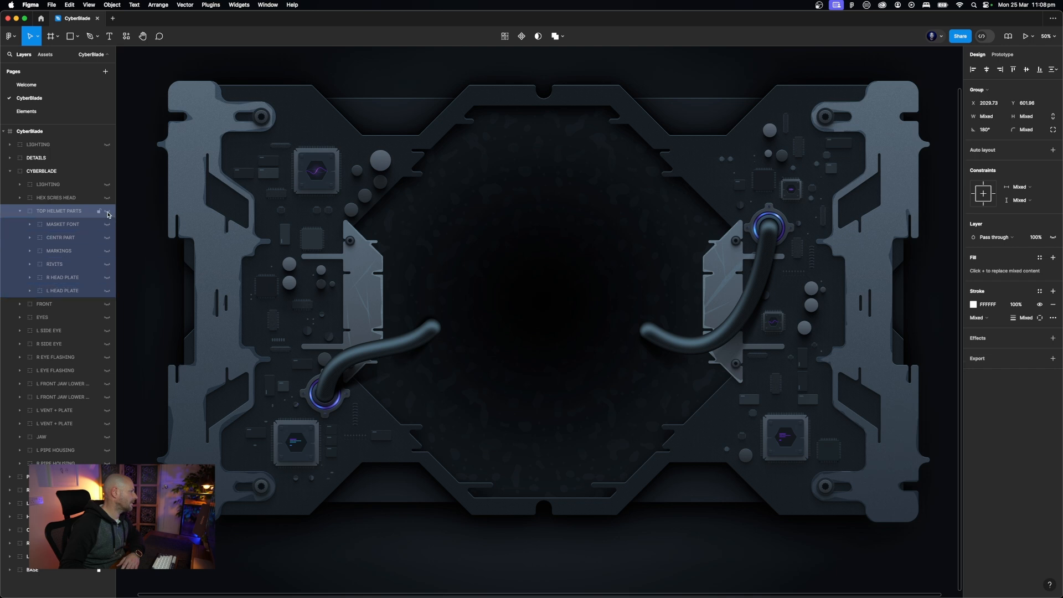
# Expand and show the L HEAD PLATE group with only its L PLATE layer visible, hiding L VENT and L TOP MARKS
pyautogui.click(30, 291)
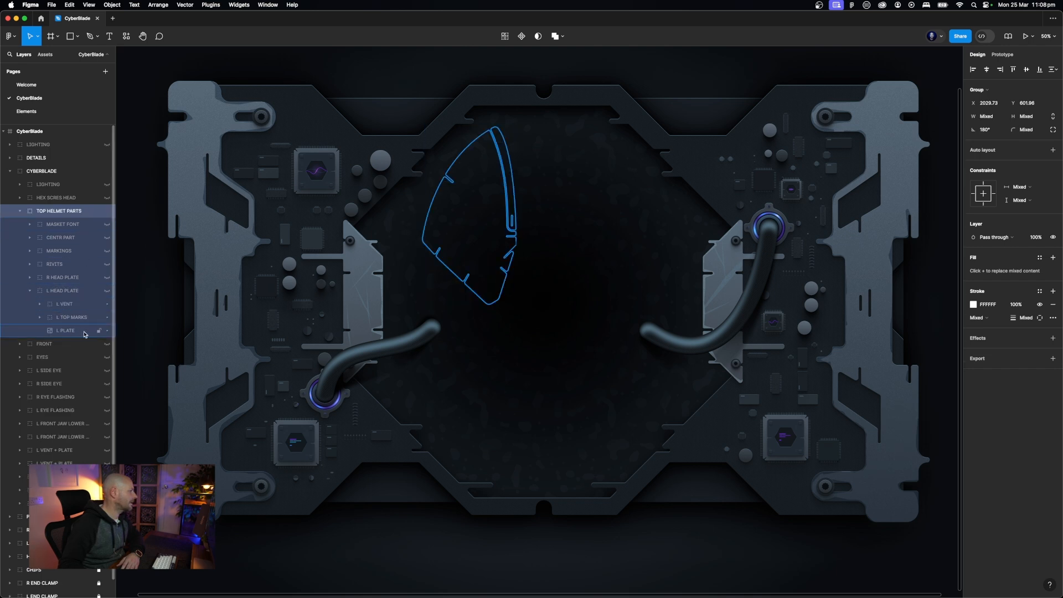
pyautogui.click(108, 332)
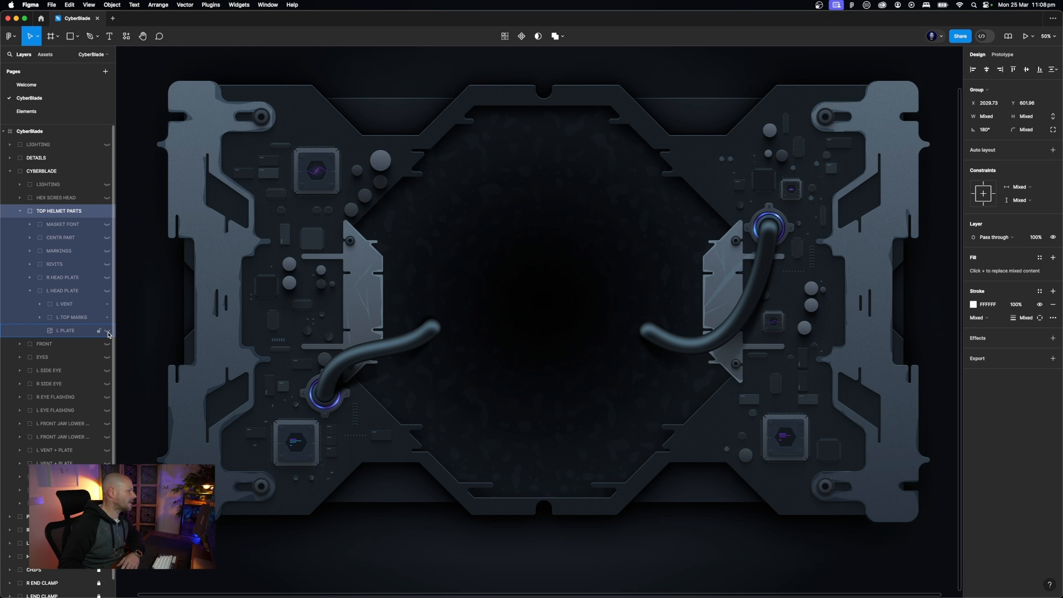
pyautogui.click(107, 292)
pyautogui.click(109, 331)
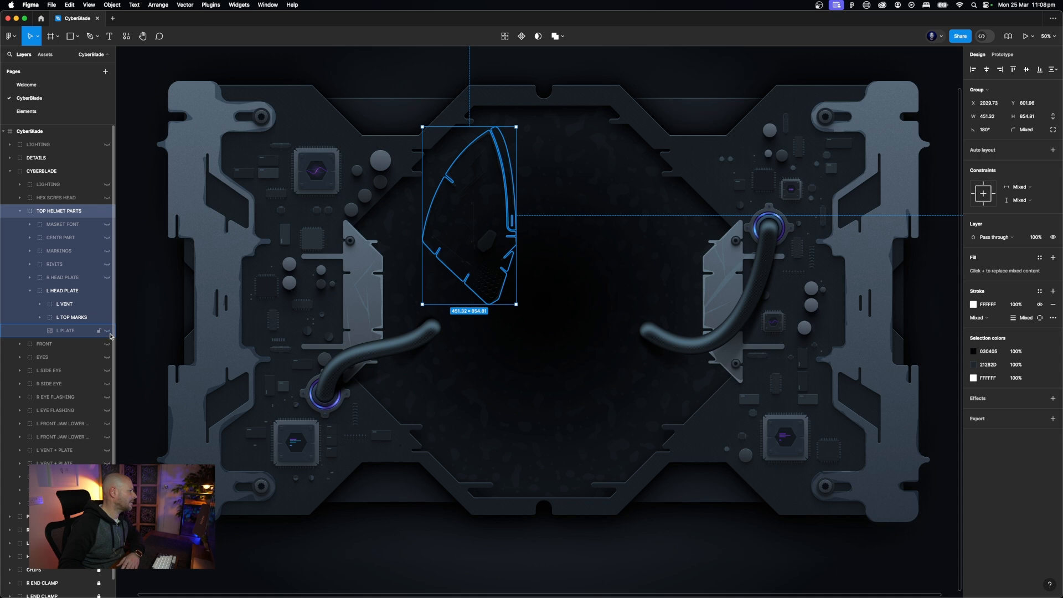
pyautogui.scroll(-1, 107, 318)
pyautogui.click(107, 295)
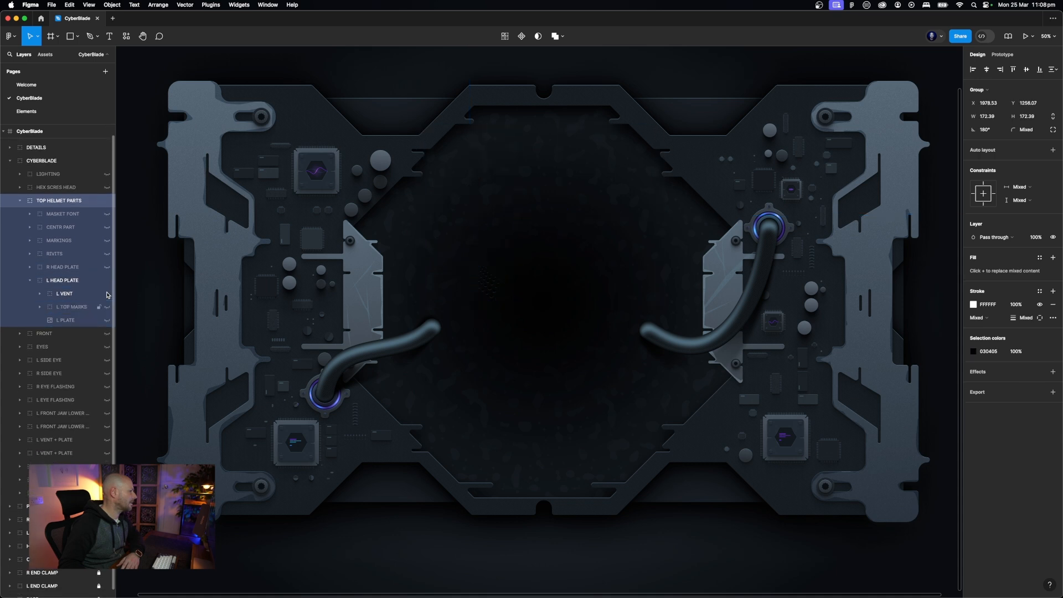
pyautogui.click(108, 295)
pyautogui.click(108, 308)
pyautogui.click(108, 318)
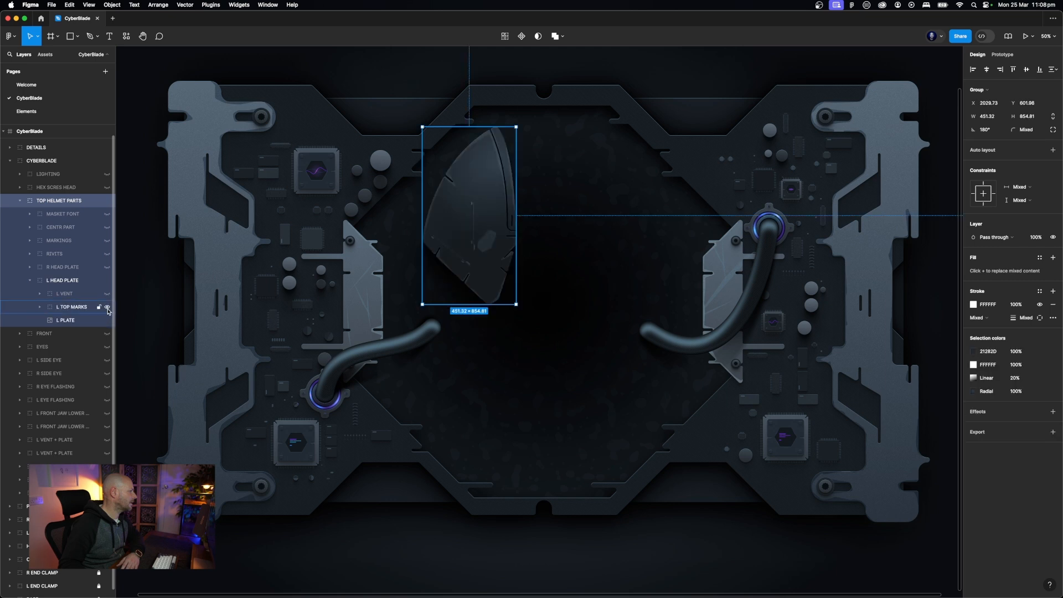
pyautogui.click(108, 309)
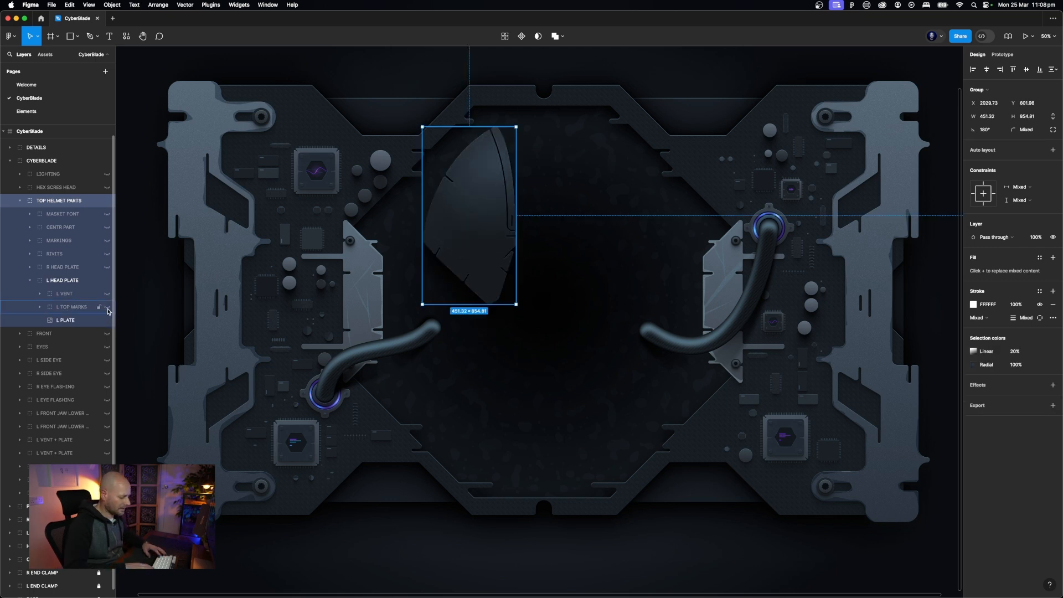
# Clear the selection and examine the left head plate's shape, cutouts, edge highlights and shading up close
pyautogui.hotkey('shift', '0')
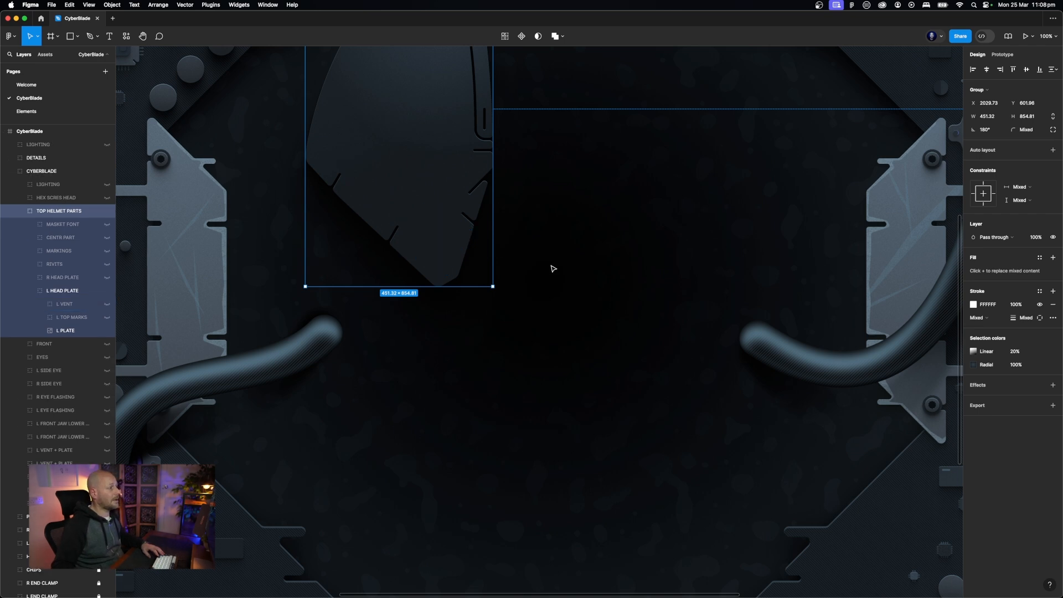
pyautogui.scroll(5, 553, 268)
pyautogui.hscroll(-3, 552, 269)
pyautogui.click(685, 285)
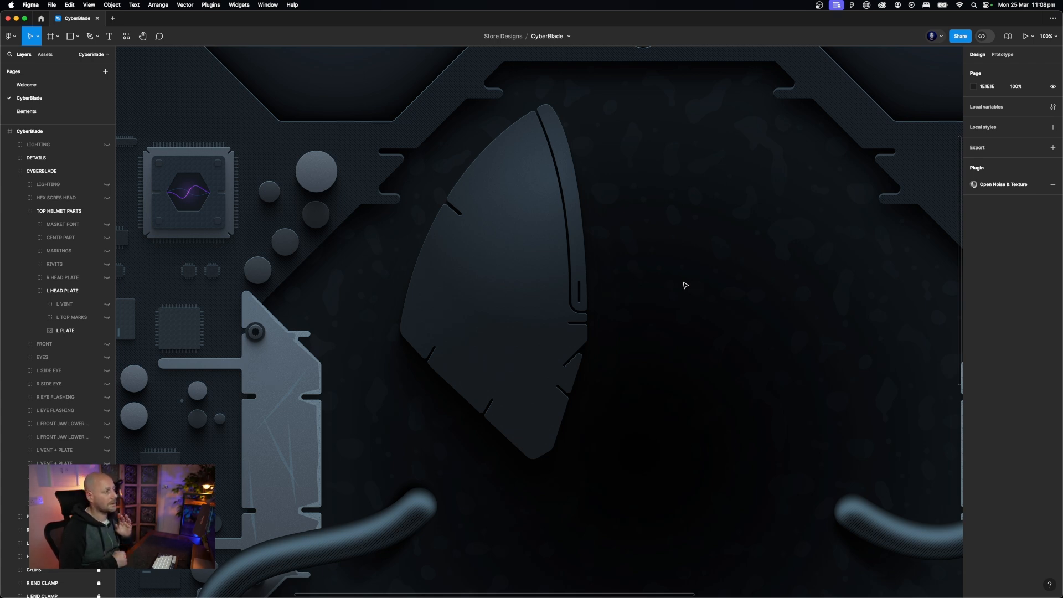
pyautogui.hscroll(2, 554, 230)
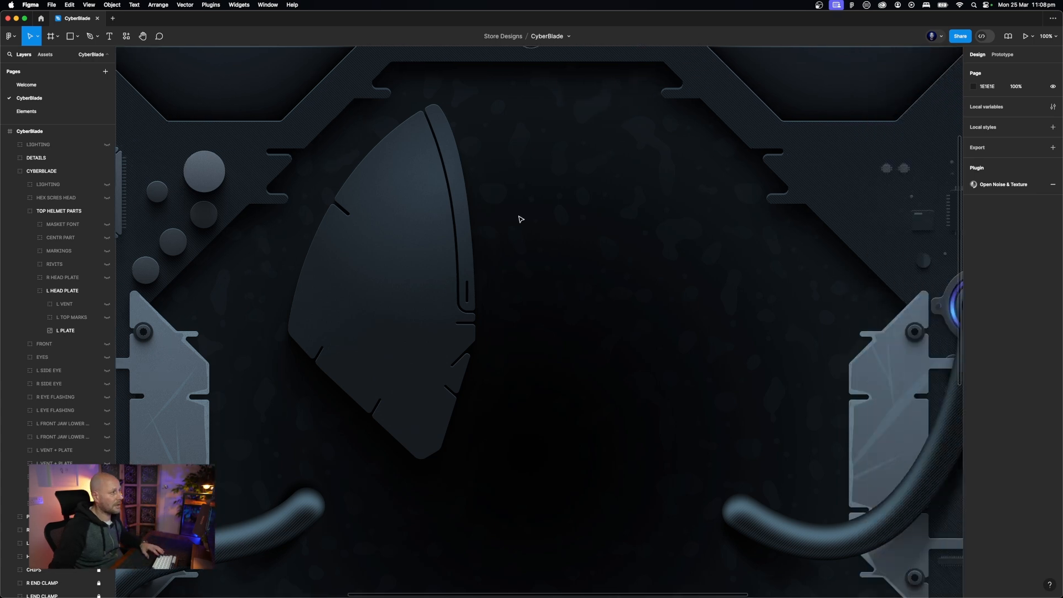
pyautogui.scroll(-6, 443, 122)
pyautogui.scroll(5, 446, 138)
pyautogui.hscroll(-2, 449, 141)
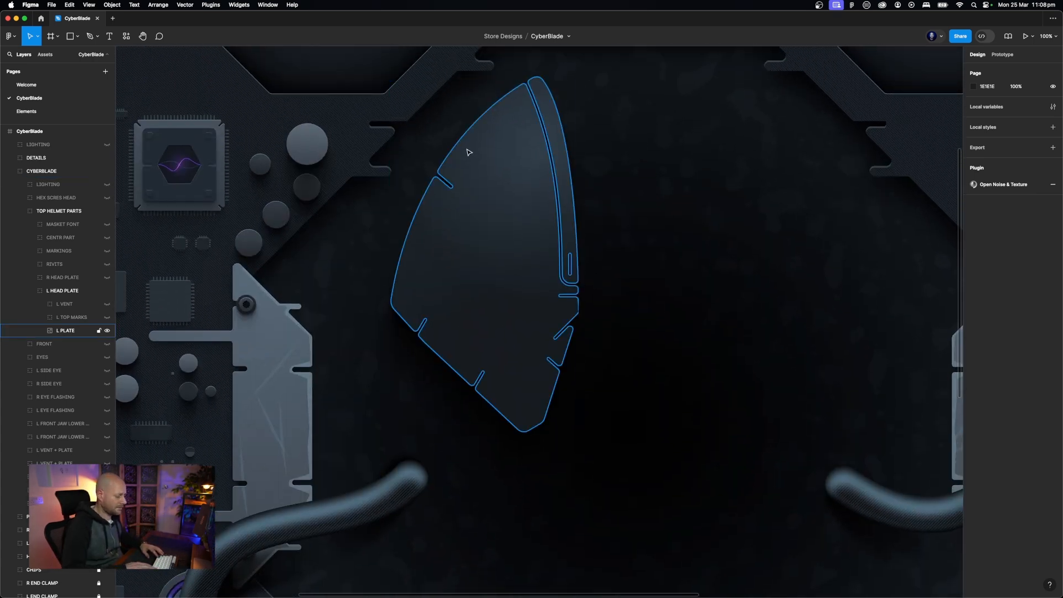
pyautogui.scroll(5, 469, 152)
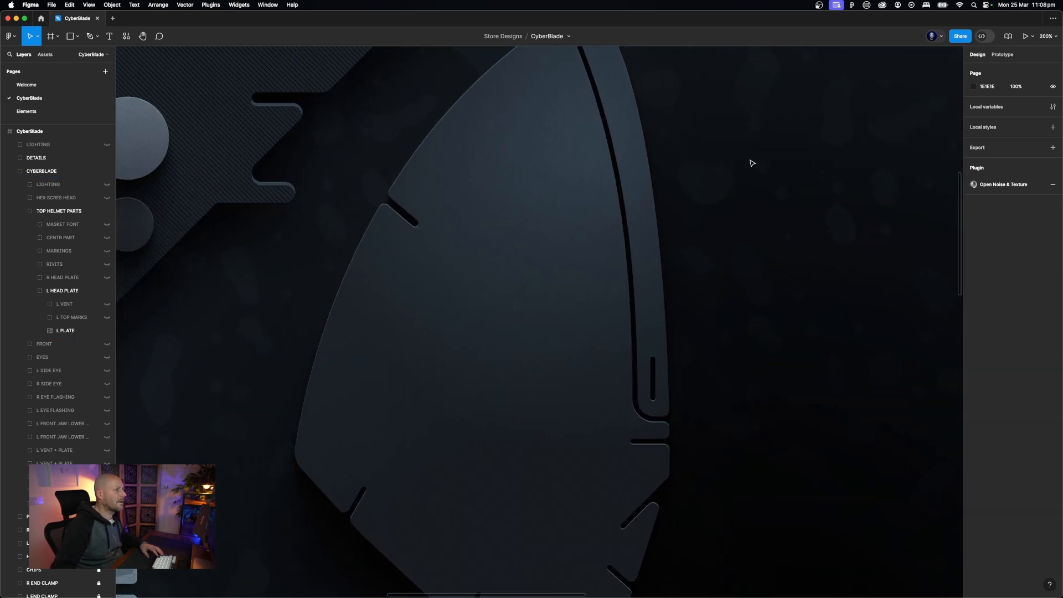
# Select the L PLATE shape and inspect its radial gradient fill and its tiled image fill
pyautogui.scroll(4, 760, 192)
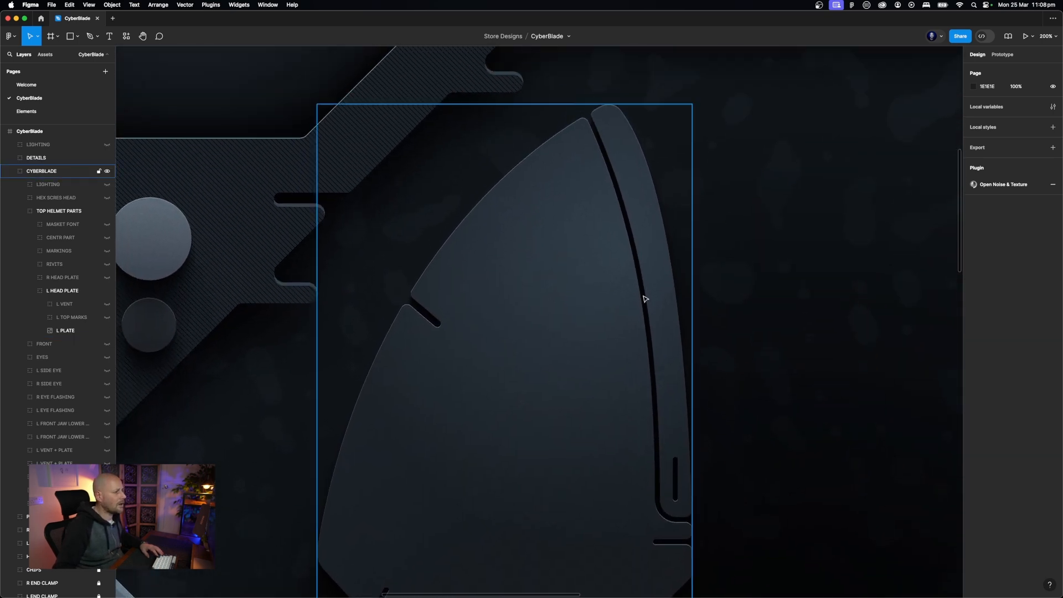
pyautogui.click(546, 346)
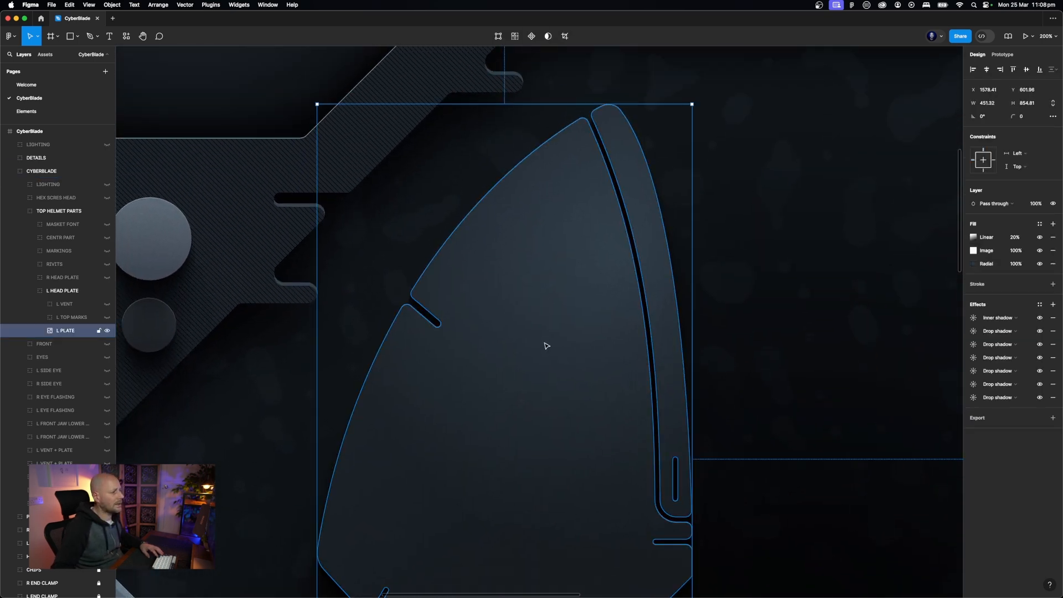
pyautogui.click(974, 265)
pyautogui.press('Escape')
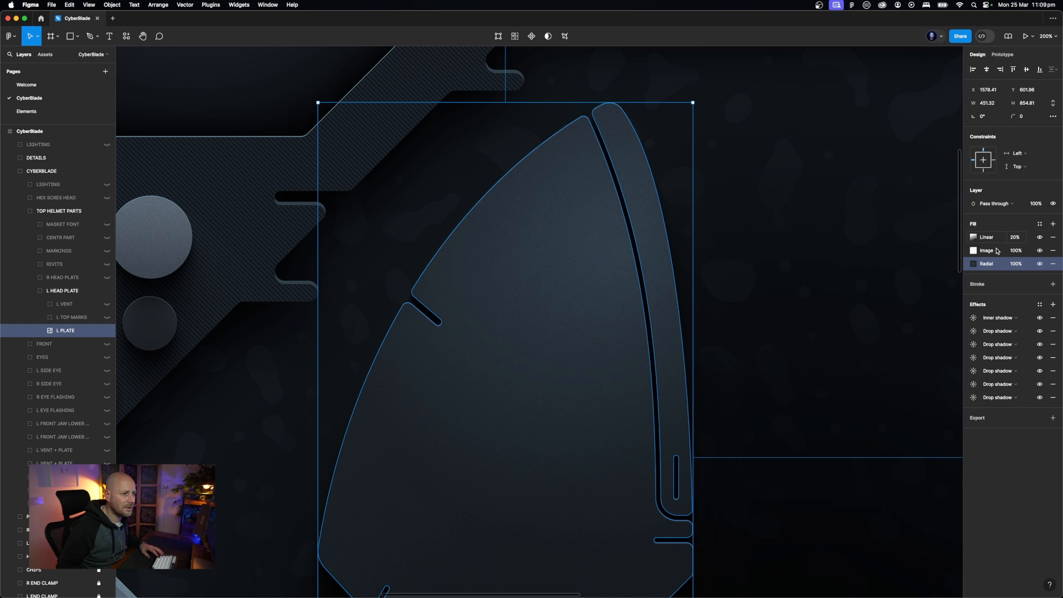
pyautogui.click(974, 264)
pyautogui.click(973, 251)
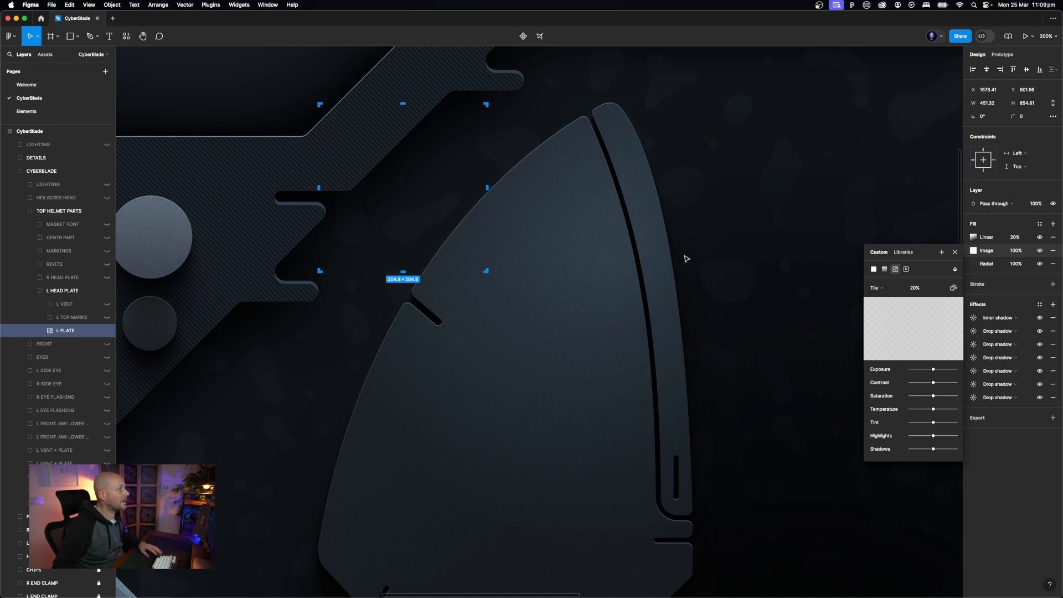
# Look up the Noise & Texture plugin among the available plugins and close the image fill settings
pyautogui.click(219, 6)
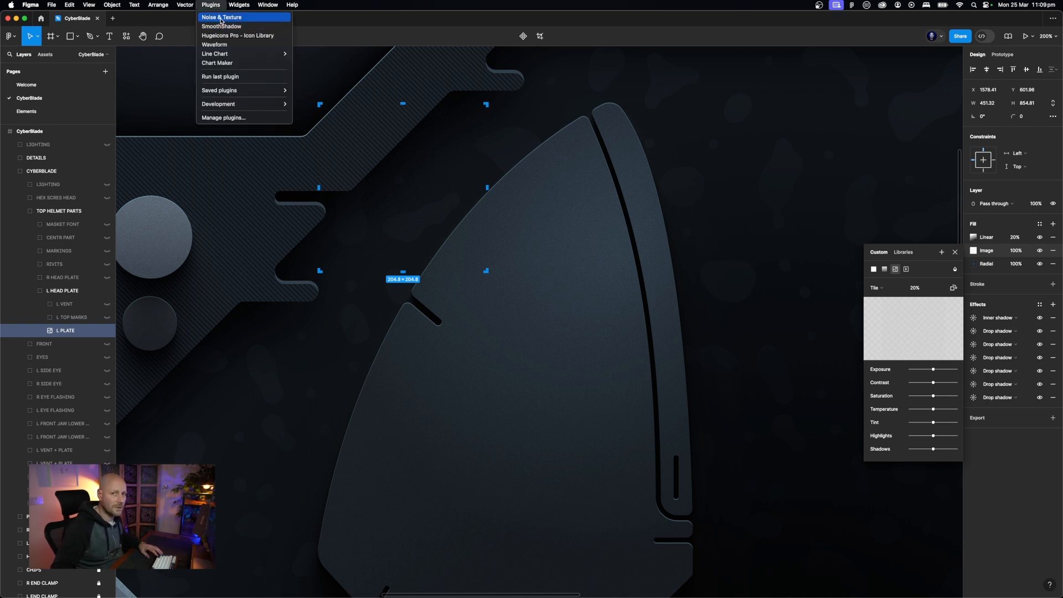
pyautogui.click(668, 125)
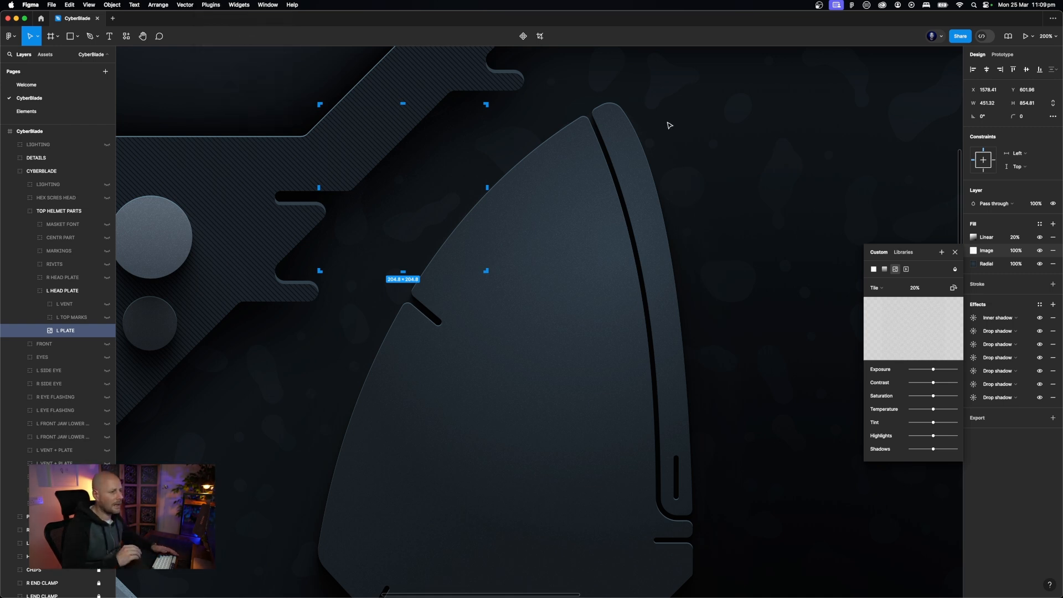
pyautogui.press('Escape')
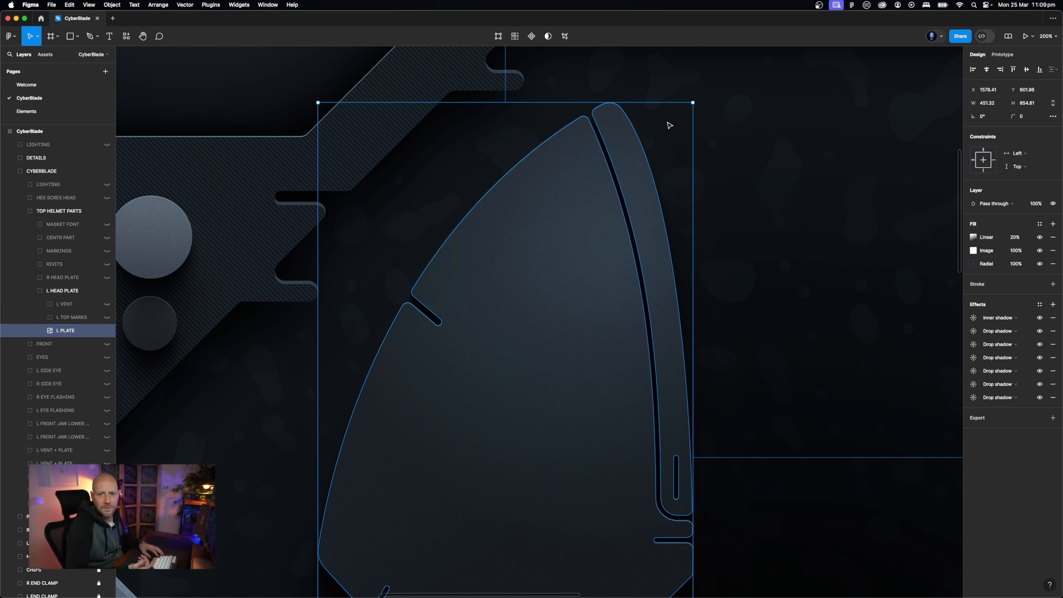
# Deselect the plate and make the L TOP MARKS group of the left head plate visible
pyautogui.scroll(-1, 668, 125)
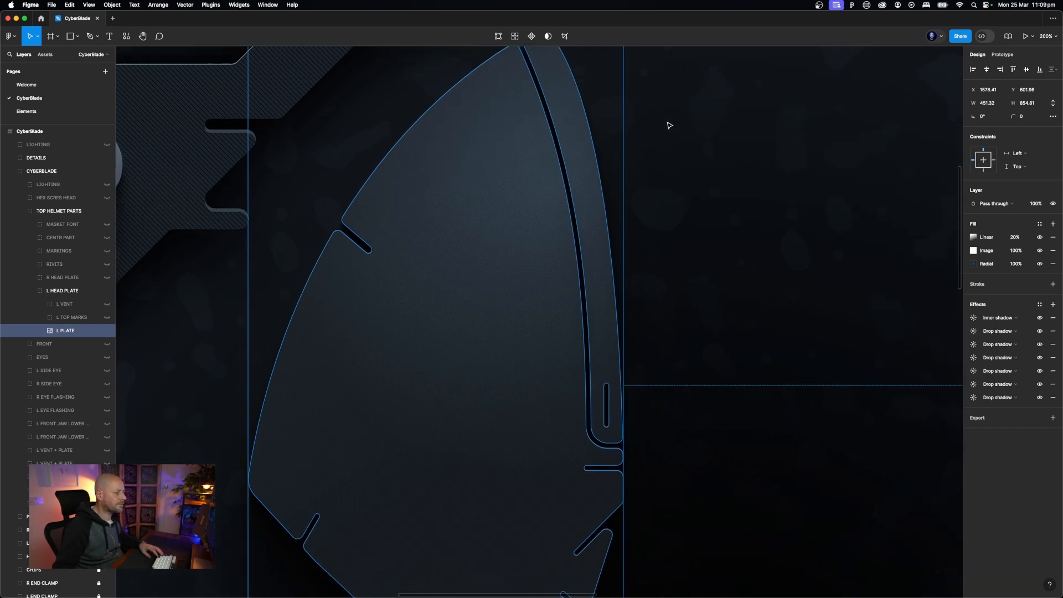
pyautogui.click(732, 183)
pyautogui.hotkey('shift', '0')
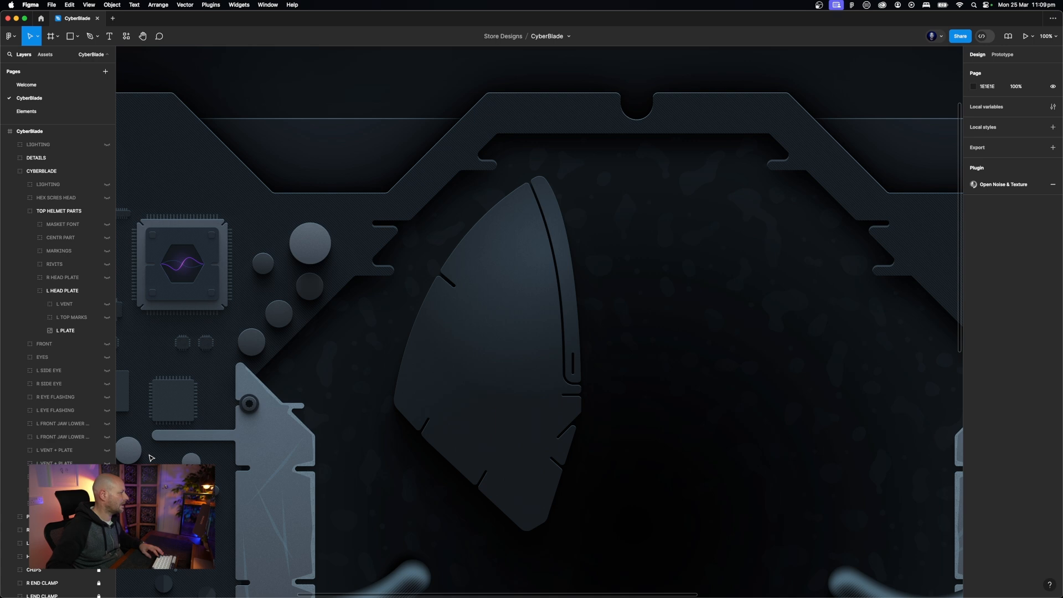
pyautogui.click(62, 317)
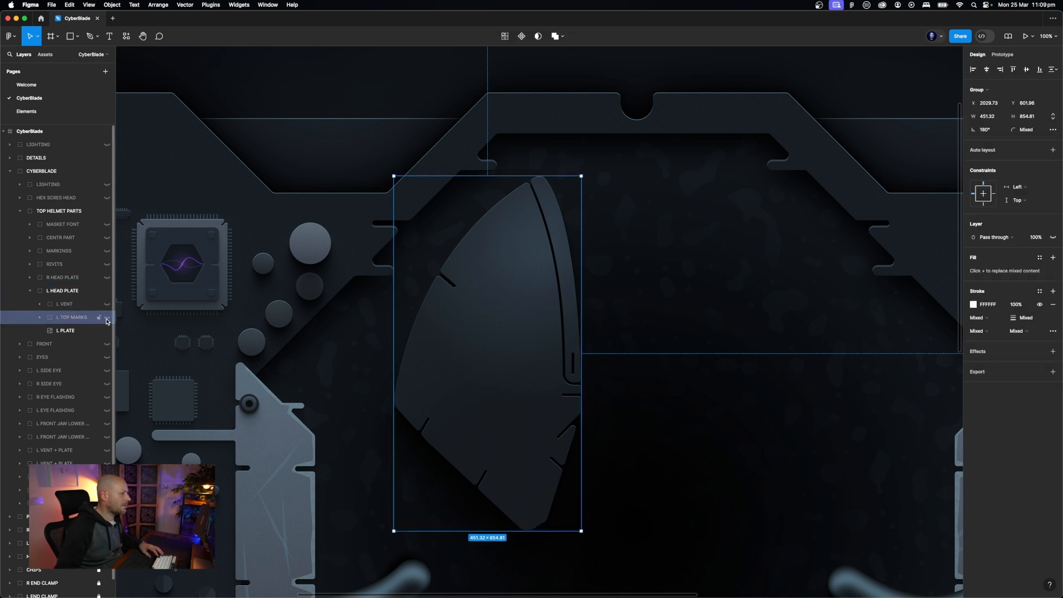
pyautogui.click(106, 319)
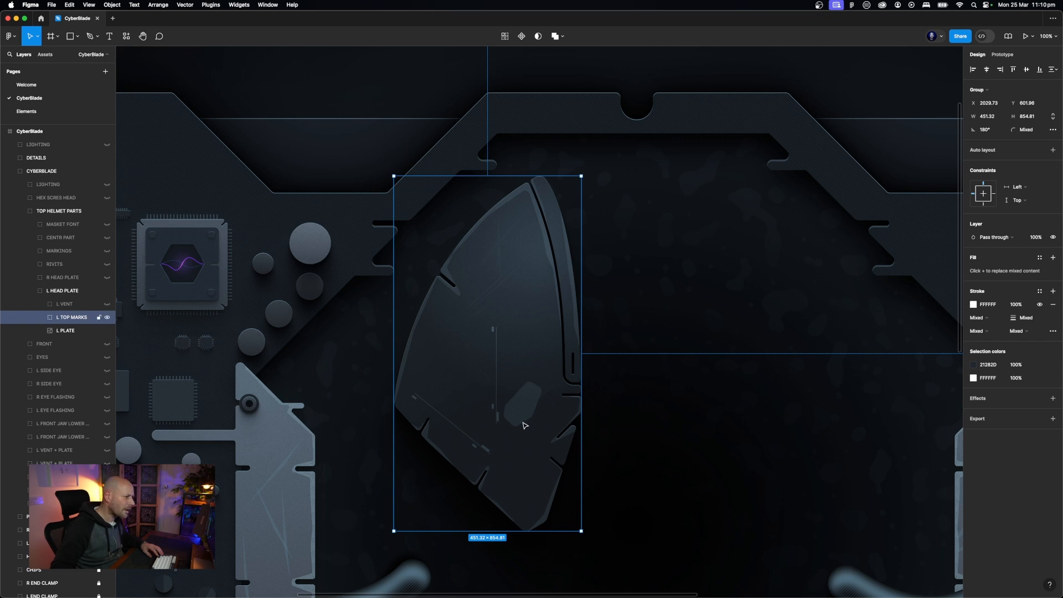
# Inspect the vertical line marks and individual scratch vectors on the left head plate, checking their strokes and fills
pyautogui.keyDown('super'); pyautogui.click(497, 416); pyautogui.keyUp('super')
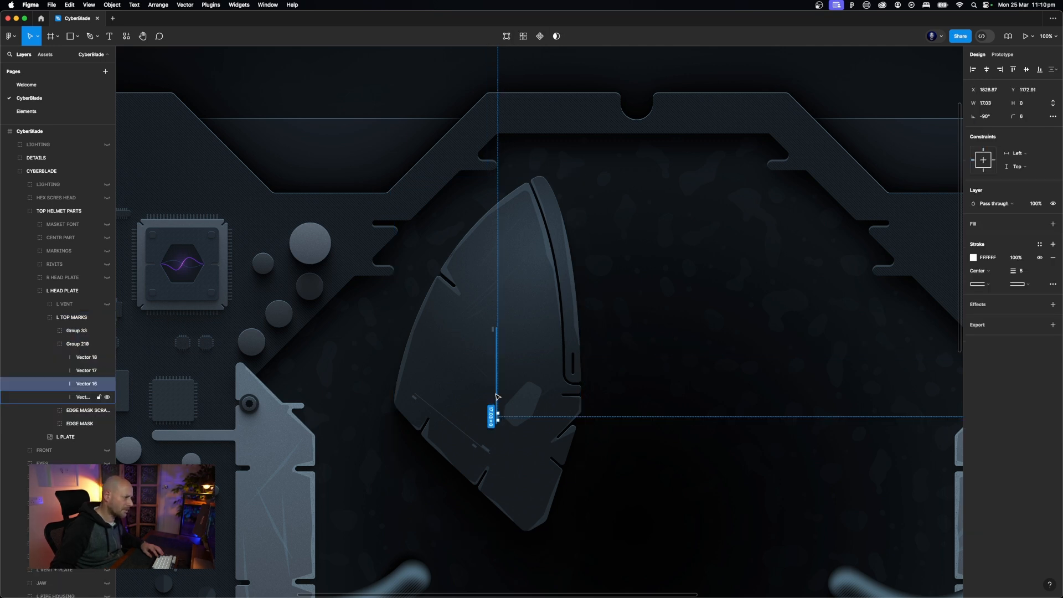
pyautogui.press('super+equal')
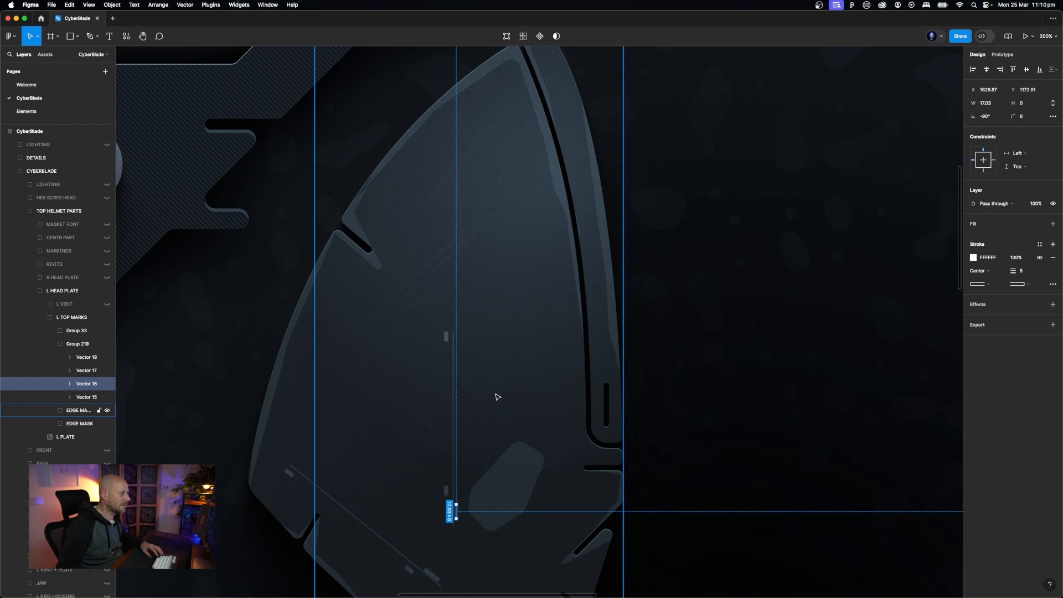
pyautogui.keyDown('super'); pyautogui.click(463, 251); pyautogui.keyUp('super')
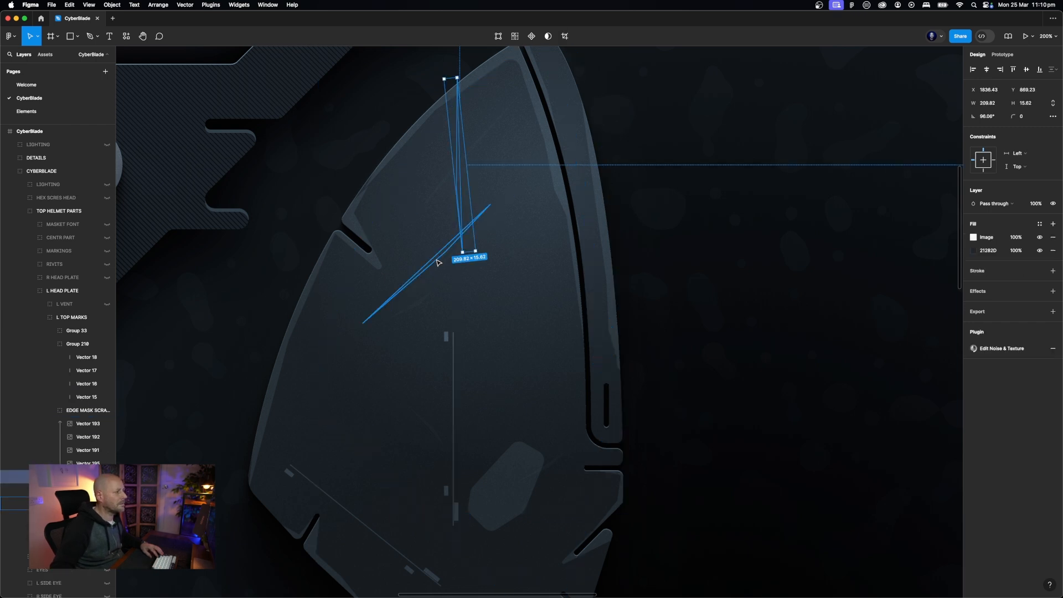
pyautogui.keyDown('super'); pyautogui.click(435, 261); pyautogui.keyUp('super')
pyautogui.keyDown('super'); pyautogui.click(448, 263); pyautogui.keyUp('super')
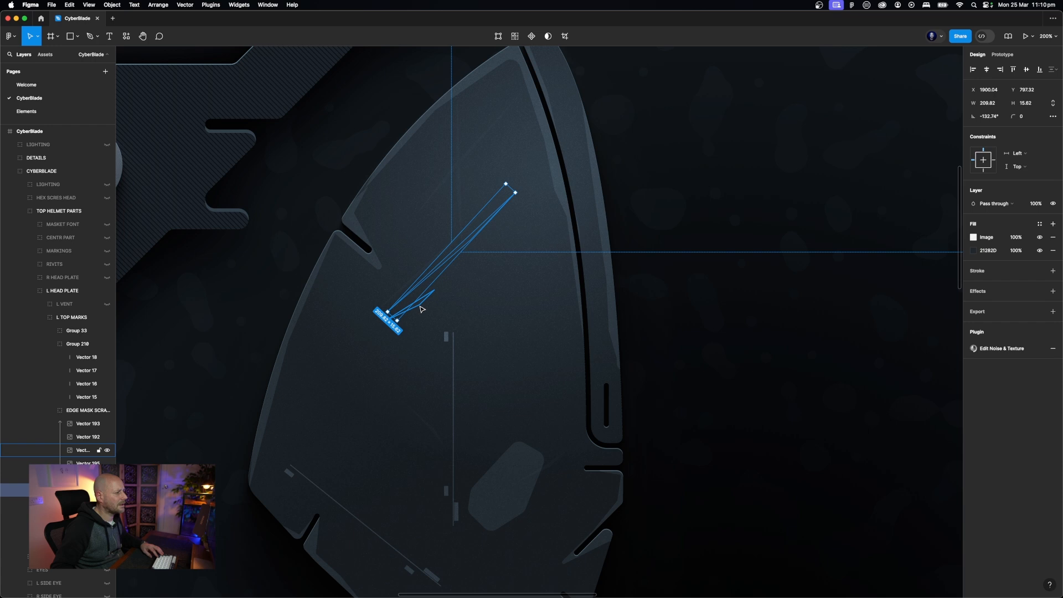
pyautogui.keyDown('super'); pyautogui.click(419, 306); pyautogui.keyUp('super')
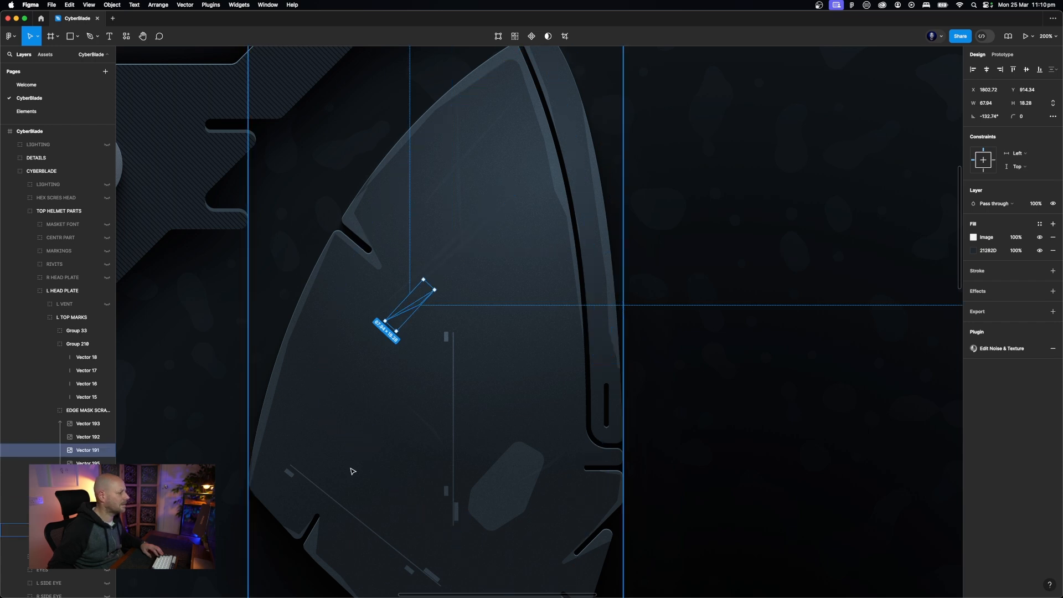
pyautogui.keyDown('super'); pyautogui.click(435, 429); pyautogui.keyUp('super')
pyautogui.scroll(-5, 499, 437)
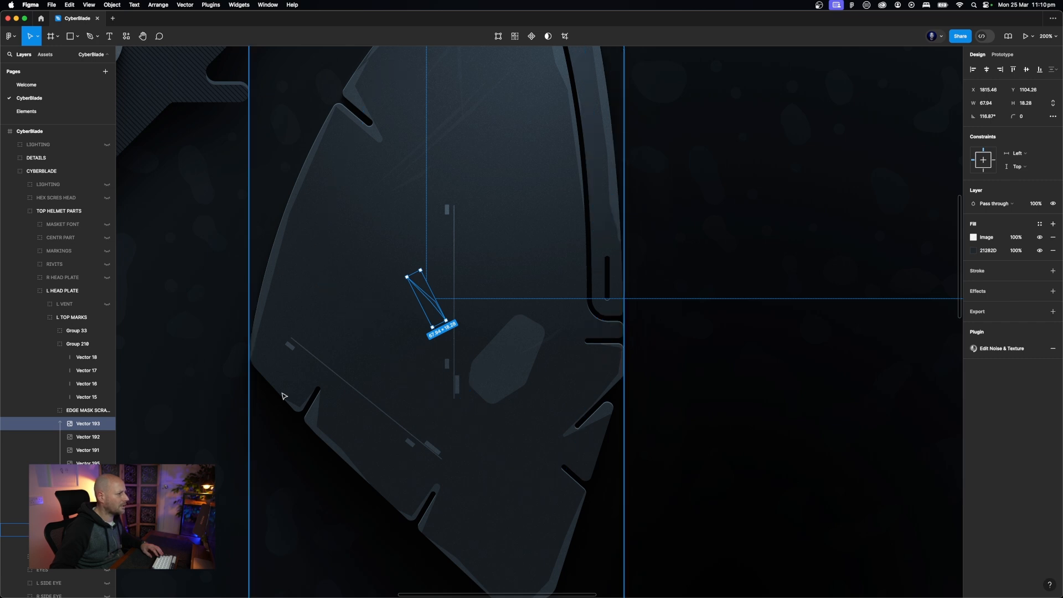
# Collapse the edge mask scratches group, Group 210 and the L TOP MARKS group in the layer list
pyautogui.click(50, 411)
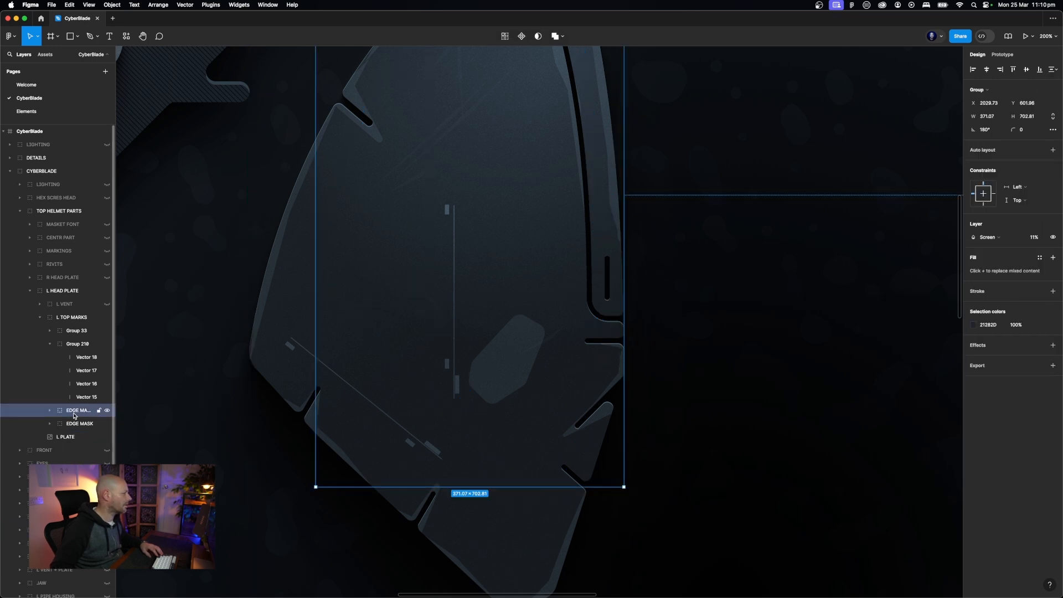
pyautogui.click(58, 350)
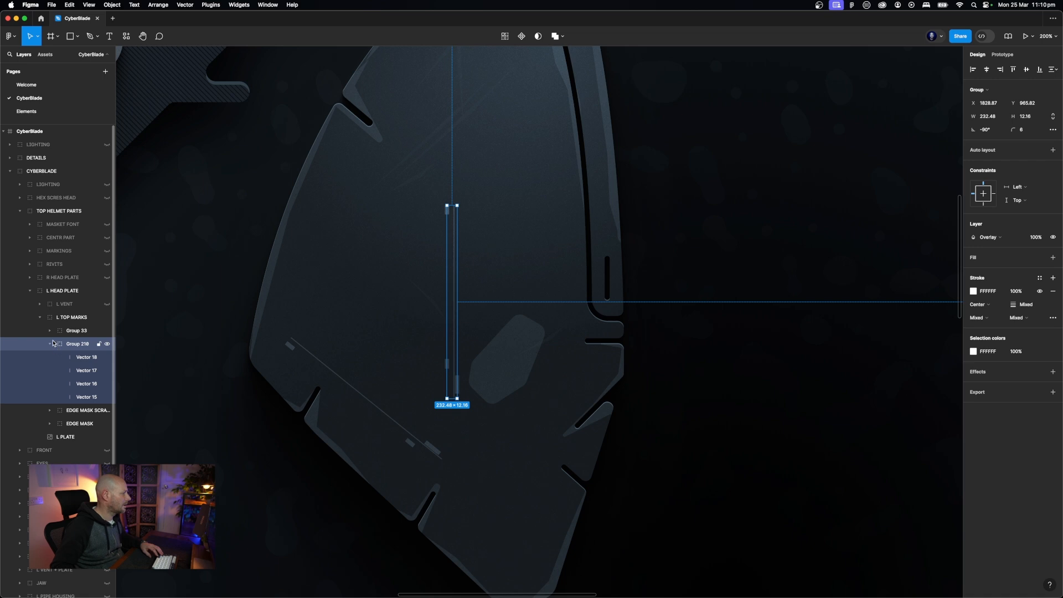
pyautogui.click(40, 317)
# Make the L VENT group of the left head plate visible
pyautogui.click(70, 305)
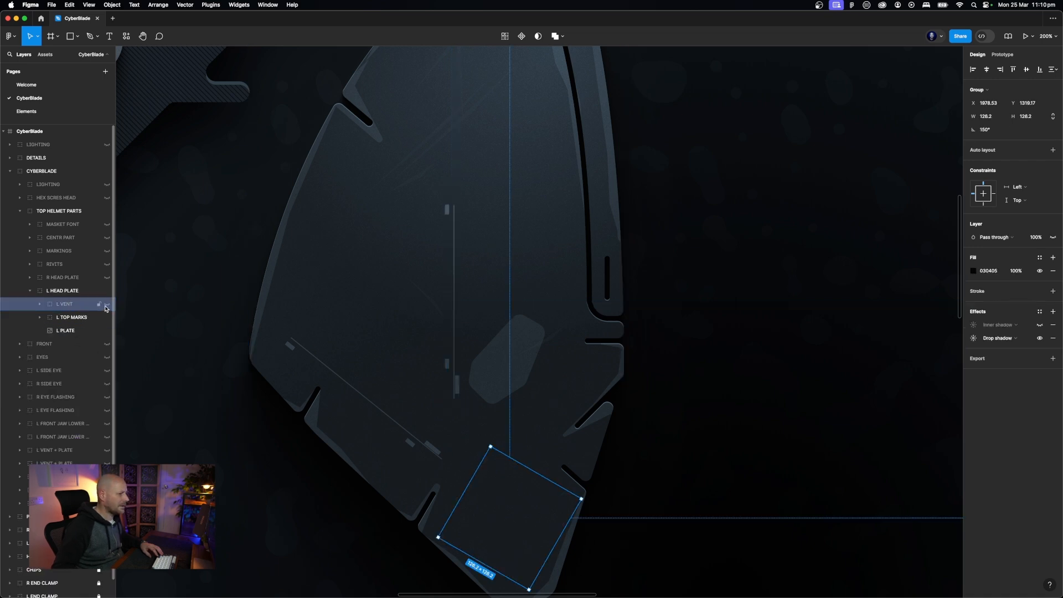
pyautogui.click(106, 306)
pyautogui.hotkey('shift', '0')
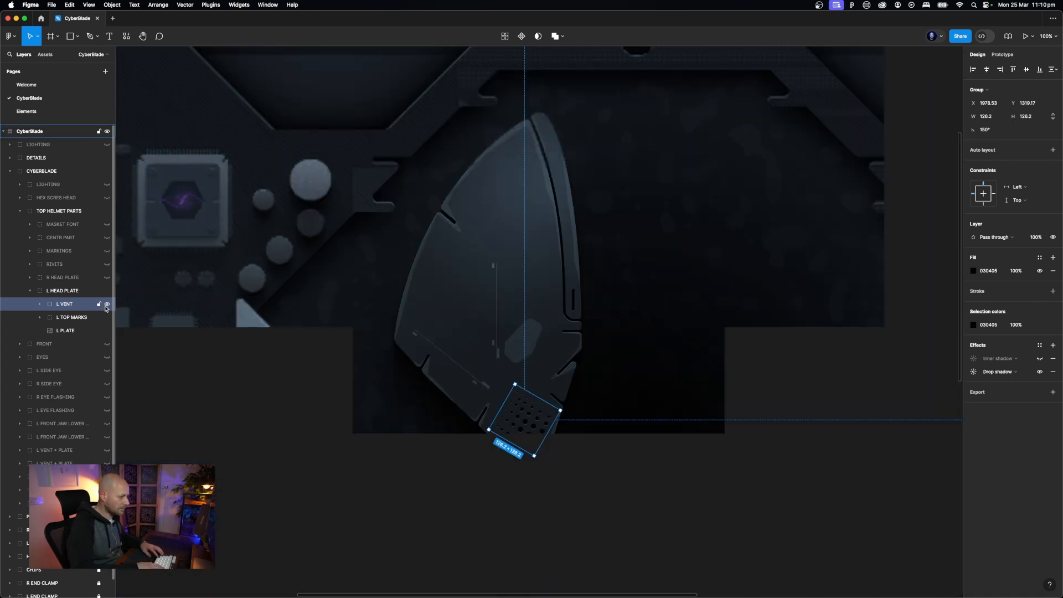
# Examine the halftone dot patterns for the vent on the Elements page, and return to the CyberBlade page
pyautogui.click(49, 110)
pyautogui.scroll(-20, 524, 313)
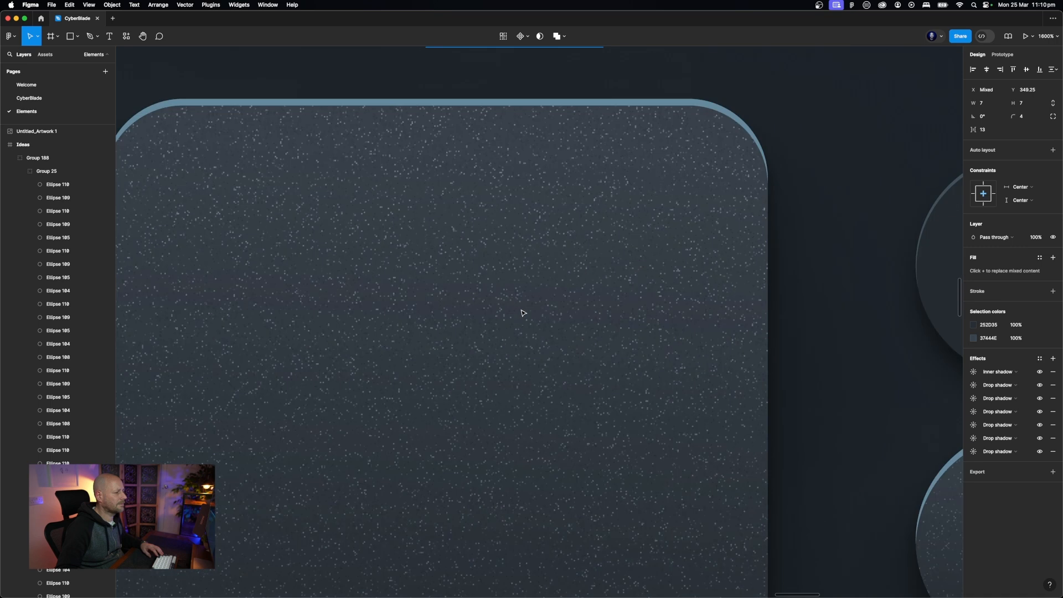
pyautogui.hscroll(3, 524, 313)
pyautogui.press('super+minus')
pyautogui.press('super+minus')
pyautogui.press('super+minus')
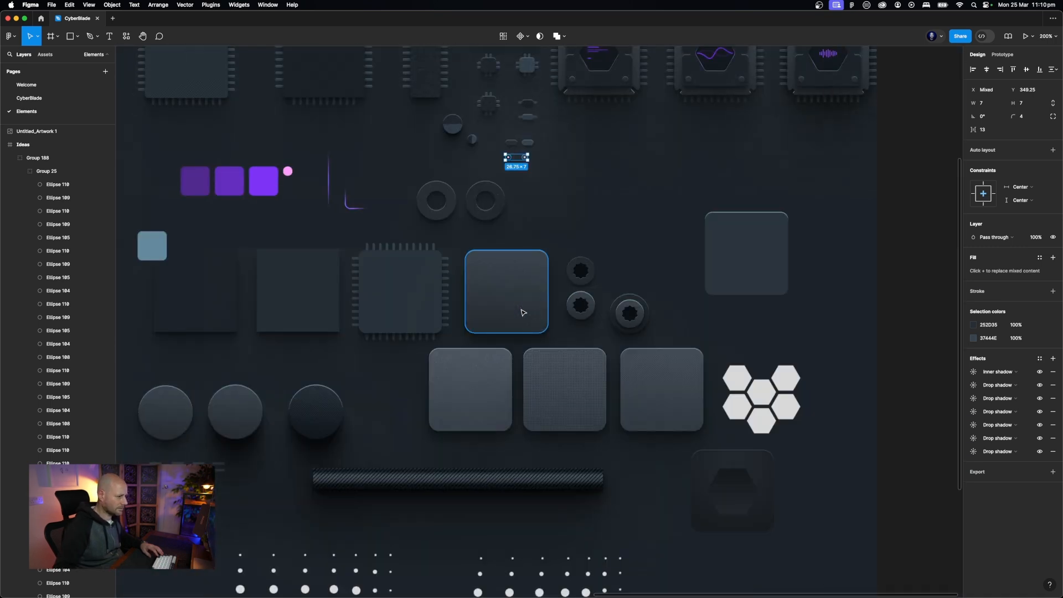
pyautogui.scroll(-10, 547, 333)
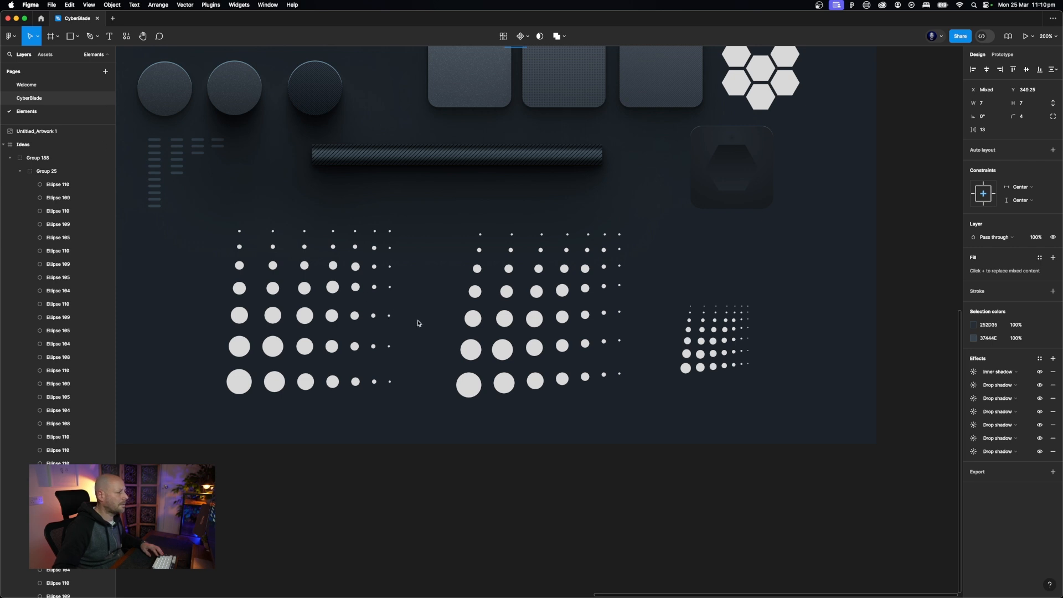
pyautogui.press('pageup')
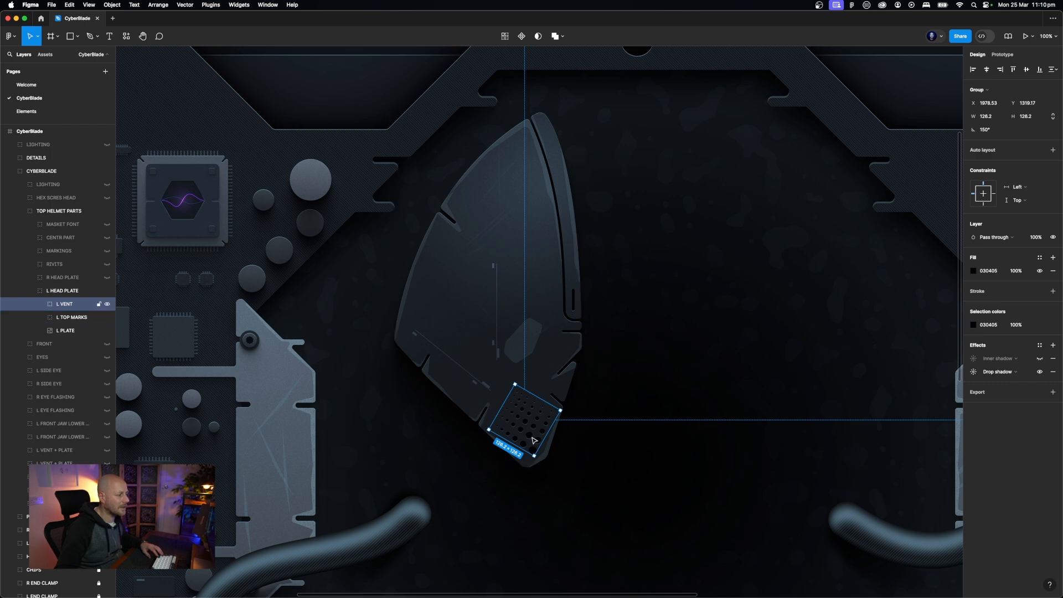
# Examine the vent's graduated holes up close and select the L HEAD PLATE group to view the whole plate
pyautogui.scroll(10, 533, 441)
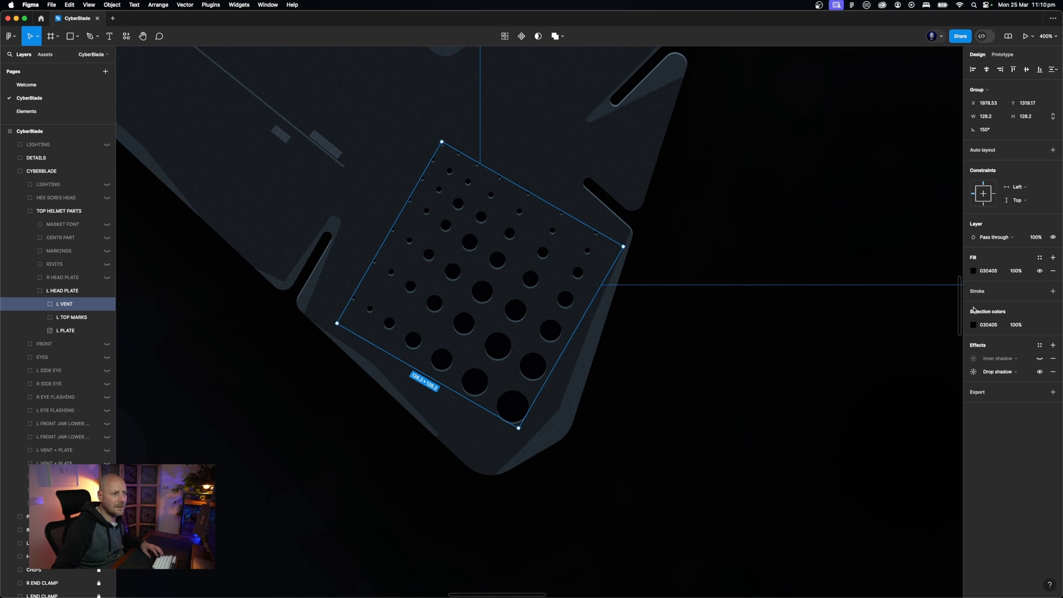
pyautogui.click(66, 293)
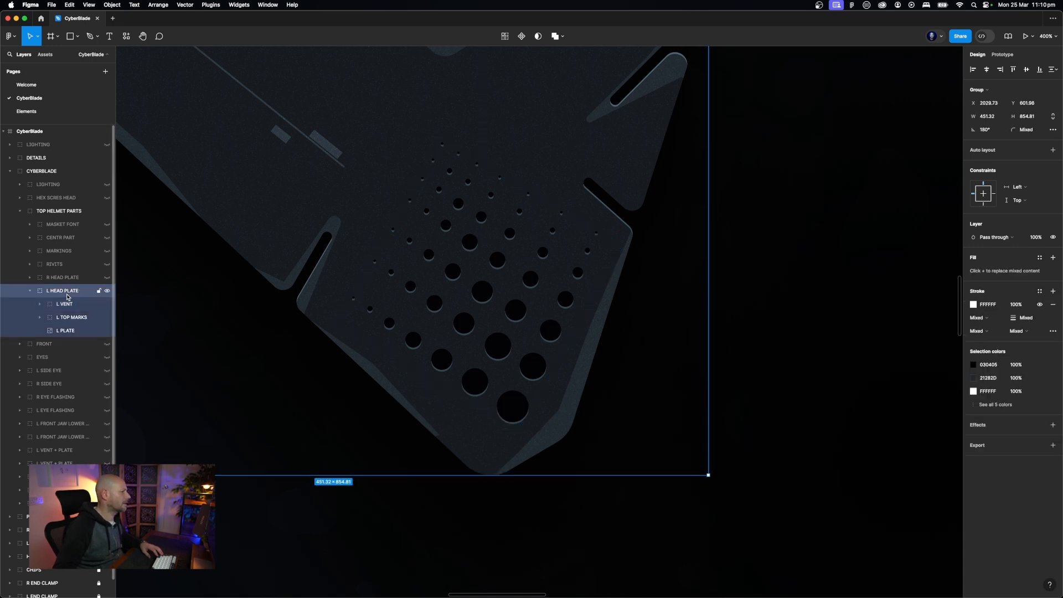
pyautogui.hotkey('shift', '2')
pyautogui.hotkey('shift', '0')
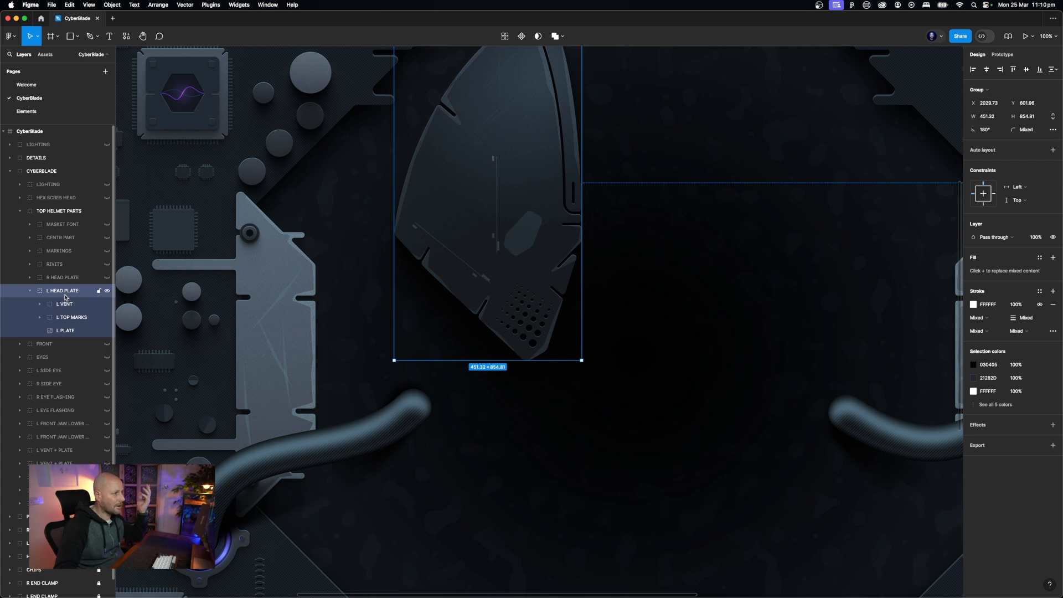
pyautogui.scroll(2, 548, 273)
pyautogui.scroll(-2, 548, 273)
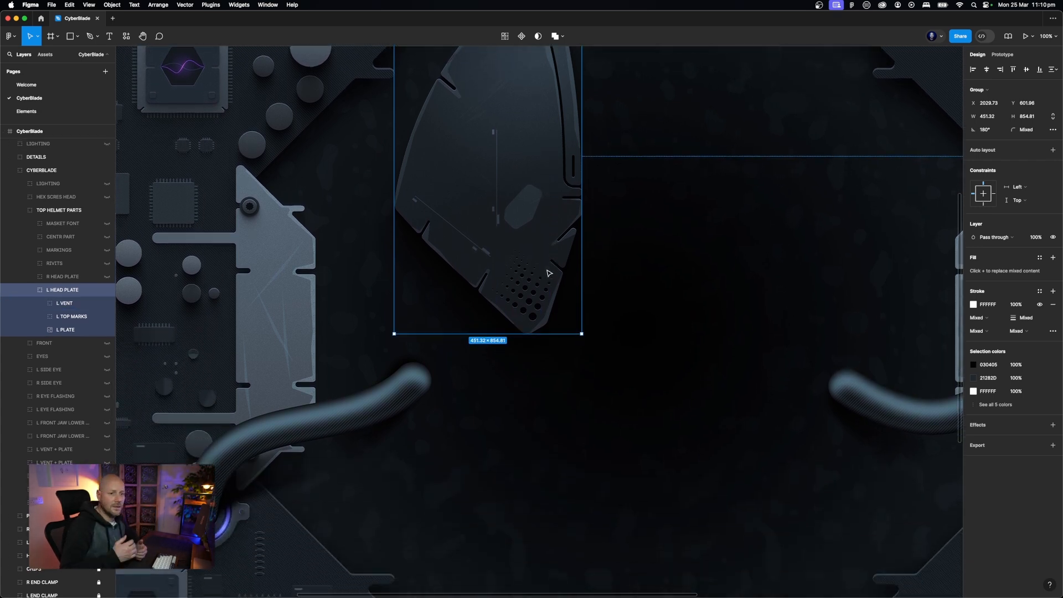
pyautogui.scroll(4, 548, 273)
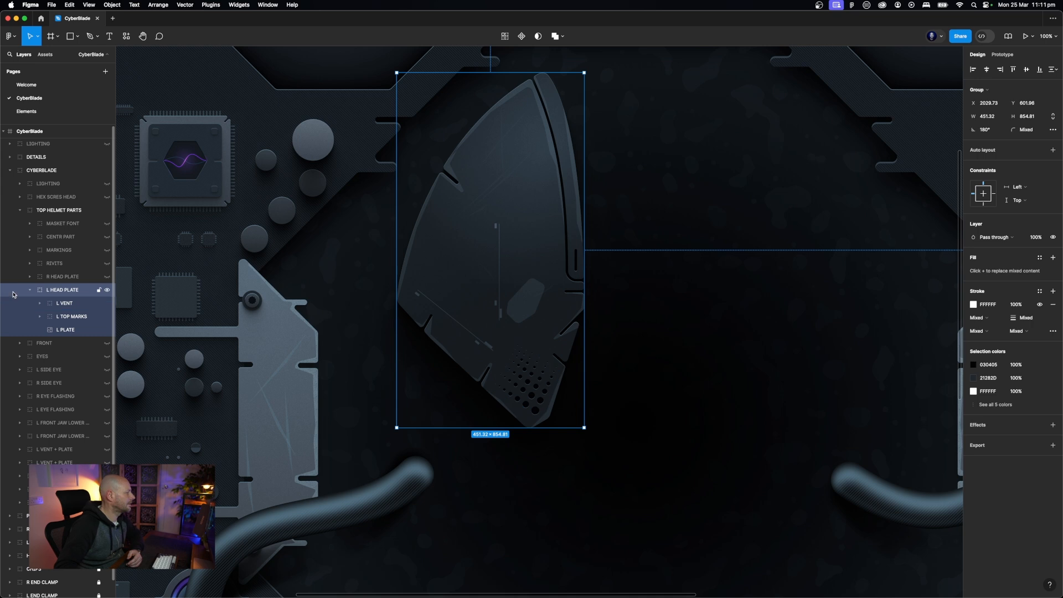
# Collapse the L HEAD PLATE group and make the R HEAD PLATE group visible
pyautogui.click(31, 291)
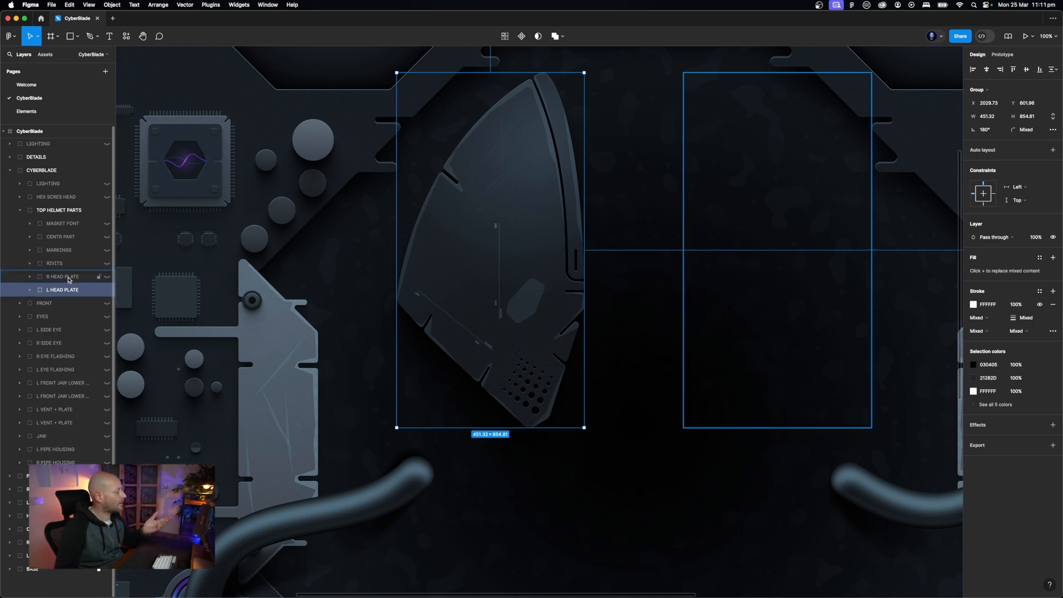
pyautogui.click(69, 280)
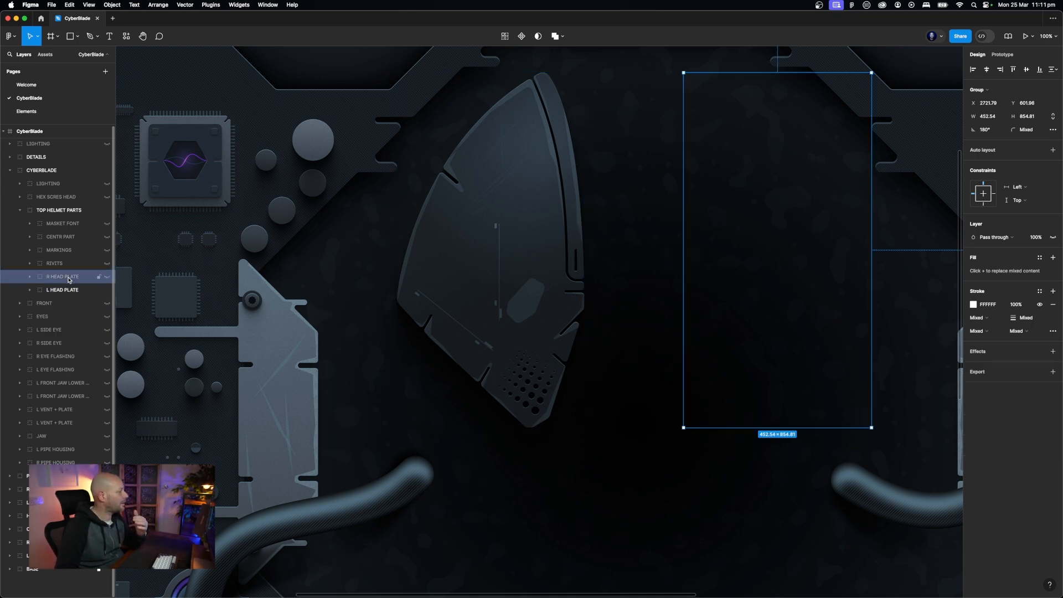
pyautogui.click(107, 282)
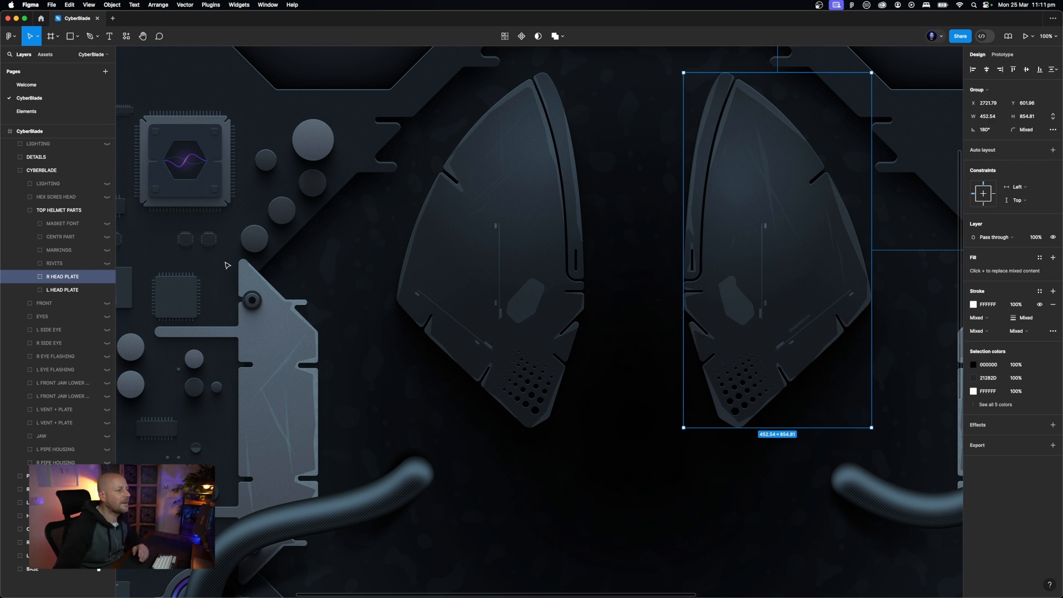
# Examine the right head plate's Subtract mask and surface marks up close, comparing them with the left head plate
pyautogui.keyDown('super'); pyautogui.click(702, 334); pyautogui.keyUp('super')
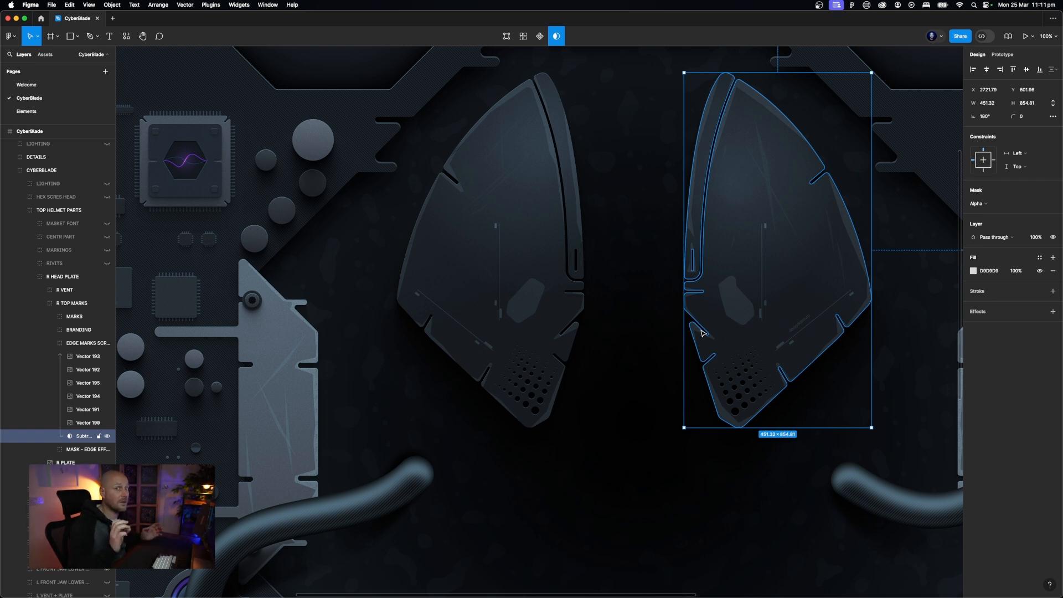
pyautogui.scroll(5, 703, 333)
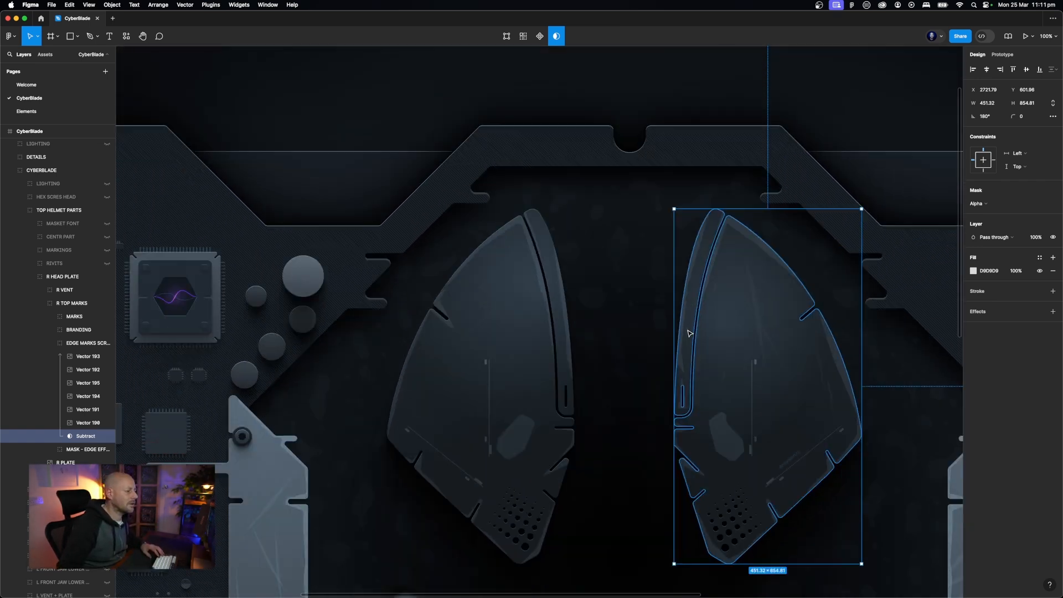
pyautogui.click(613, 356)
pyautogui.scroll(5, 614, 357)
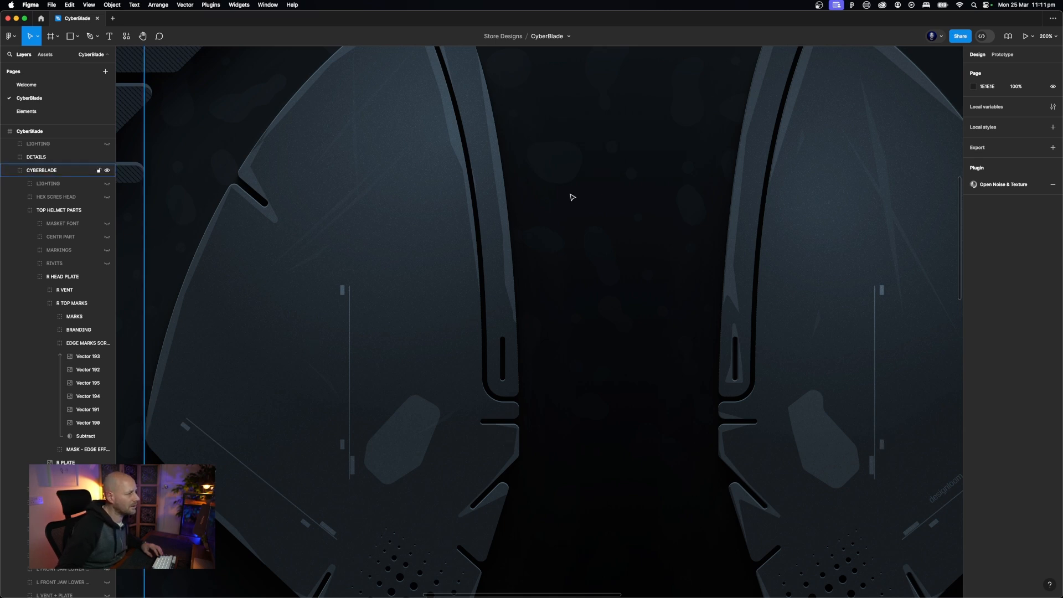
pyautogui.hscroll(2, 894, 221)
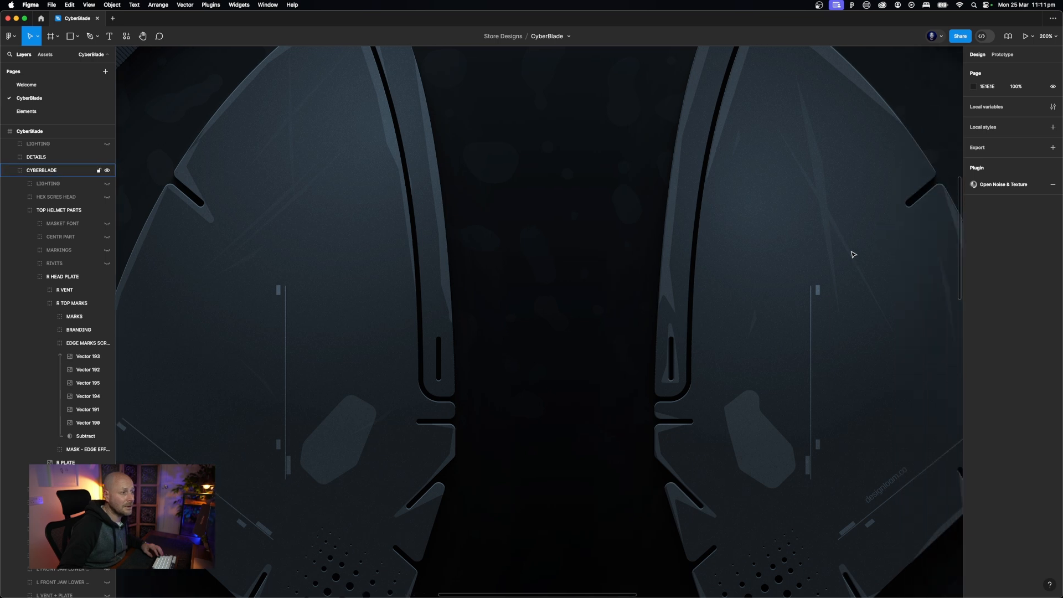
pyautogui.press('-')
pyautogui.press('-')
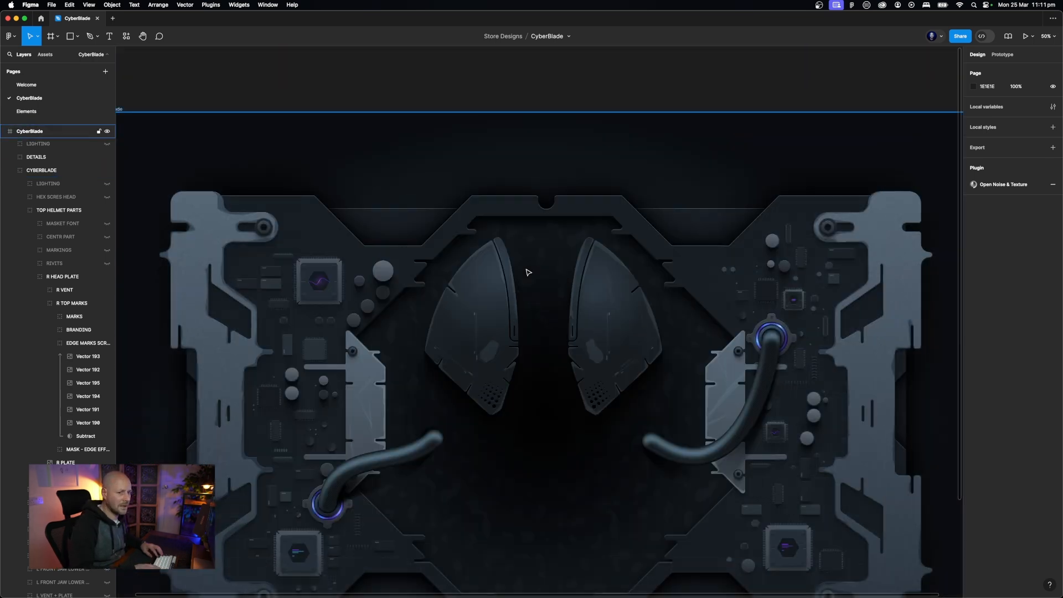
pyautogui.press('+')
pyautogui.hscroll(-3, 512, 272)
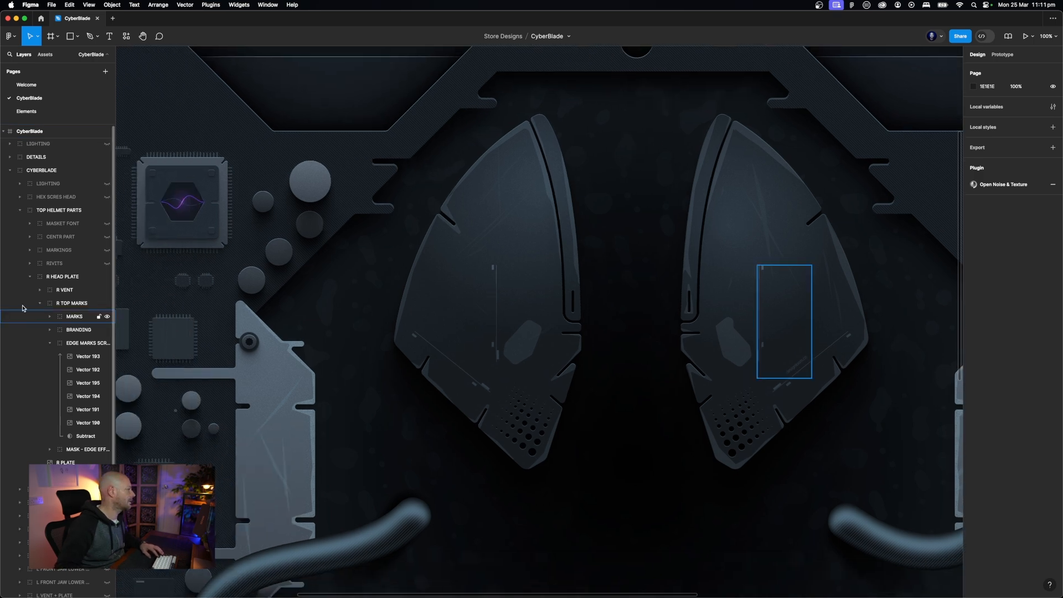
# Collapse the R HEAD PLATE group and make the RIVITS group visible
pyautogui.click(30, 276)
pyautogui.click(54, 277)
pyautogui.click(56, 264)
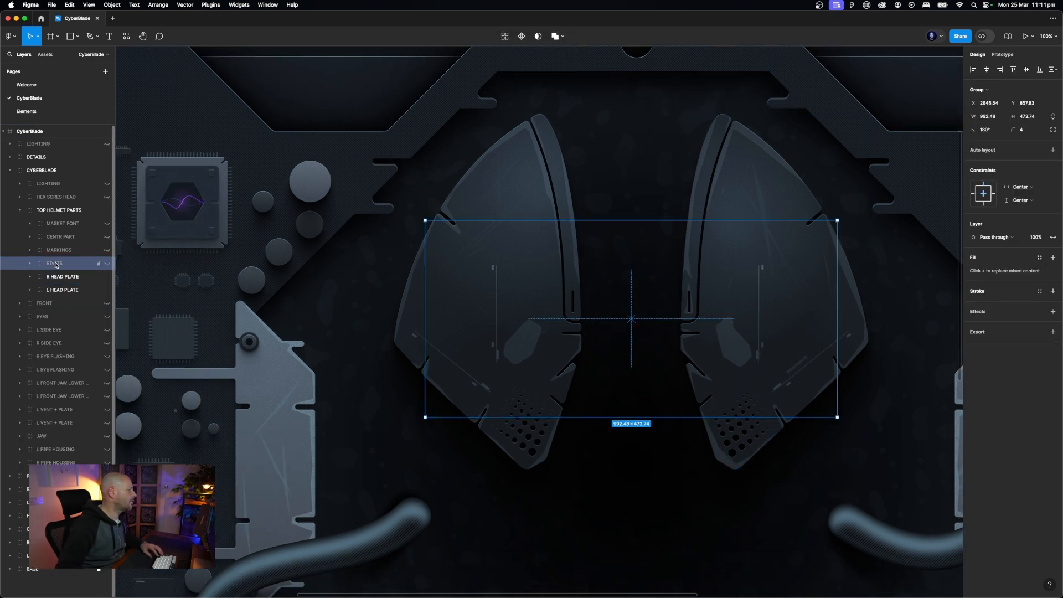
pyautogui.click(107, 264)
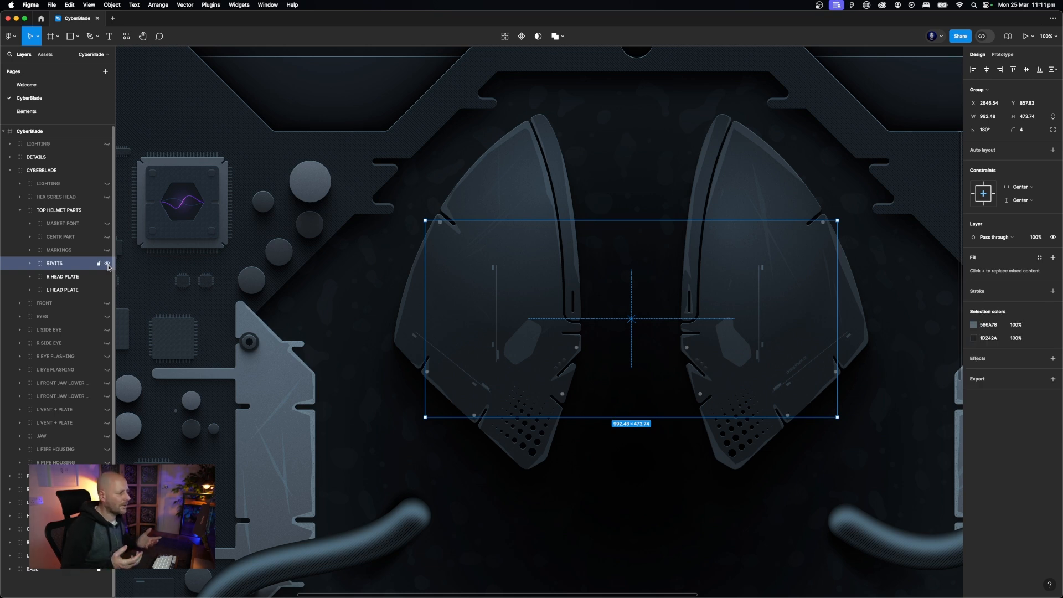
# Look over the source shapes on the Elements page, return to the CyberBlade page and clear the selection
pyautogui.click(27, 111)
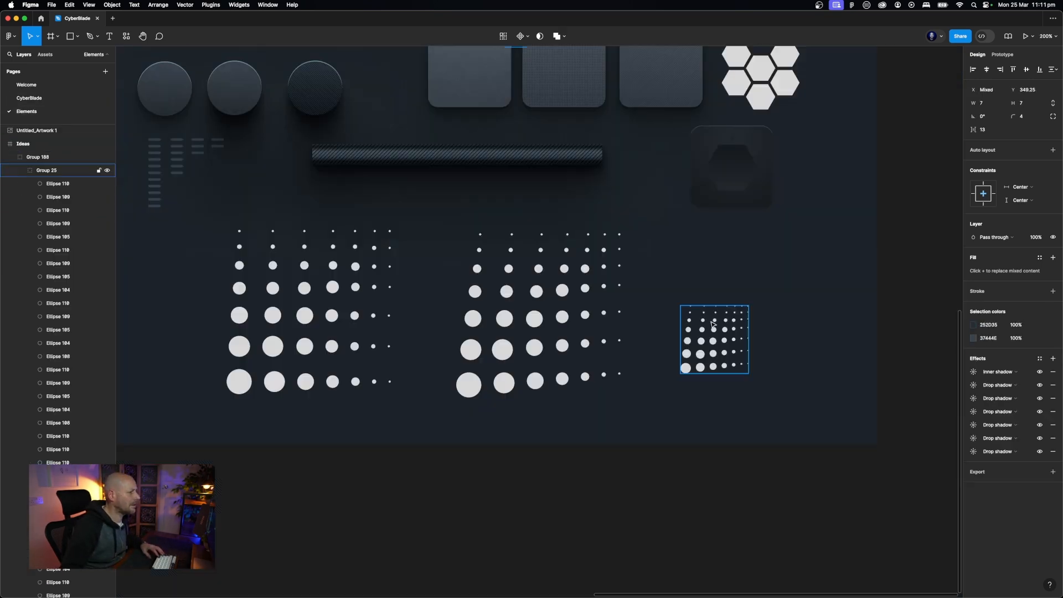
pyautogui.scroll(10, 637, 288)
pyautogui.click(579, 342)
pyautogui.press('super+equal')
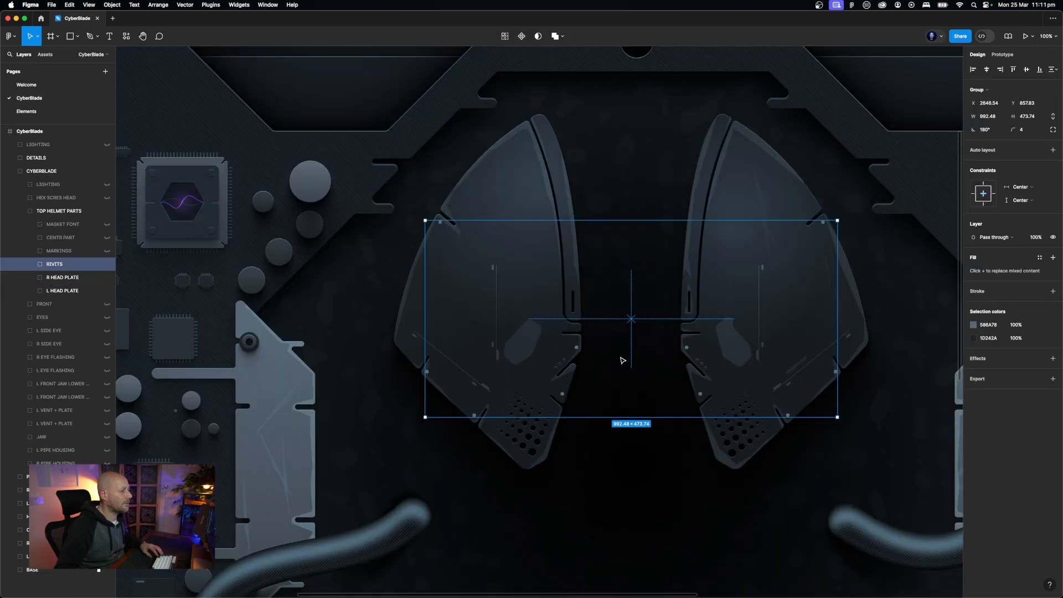
pyautogui.click(620, 359)
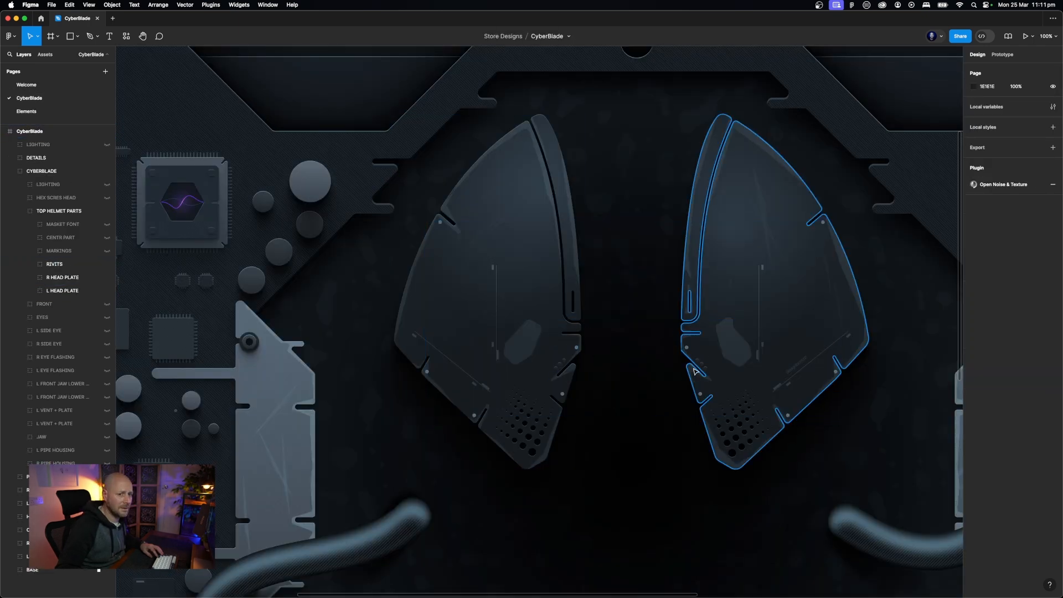
# Examine the rivets around the left head plate's edge up close, and return to 100% zoom
pyautogui.scroll(10, 699, 375)
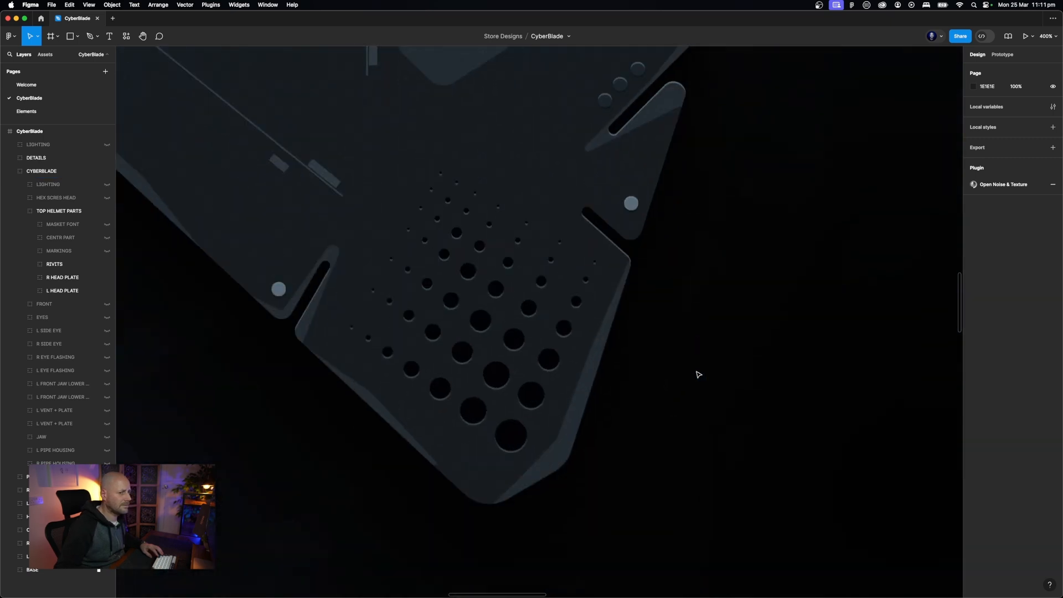
pyautogui.scroll(5, 697, 375)
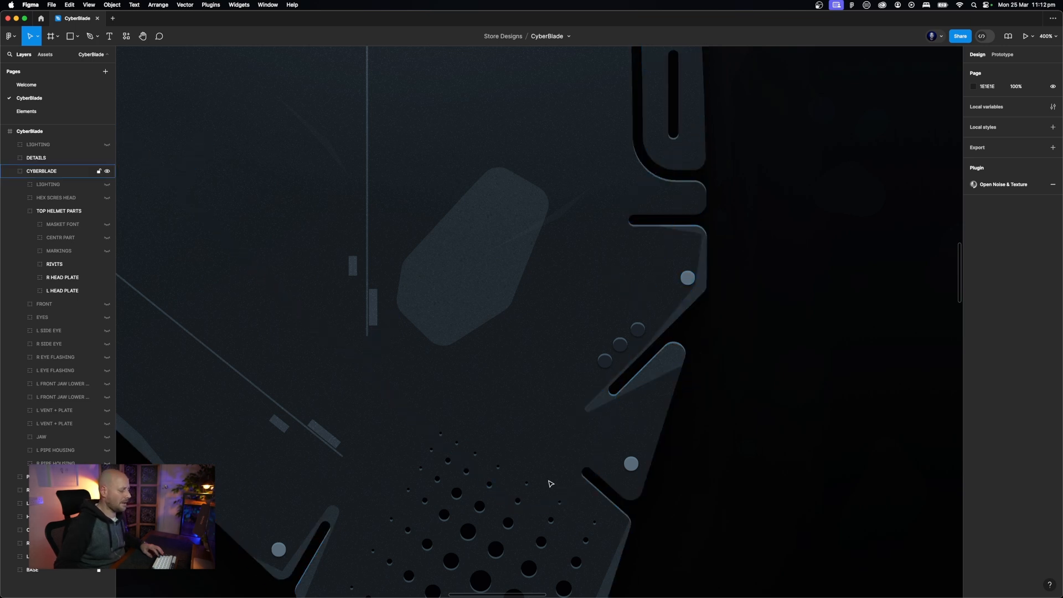
pyautogui.hotkey('shift', '0')
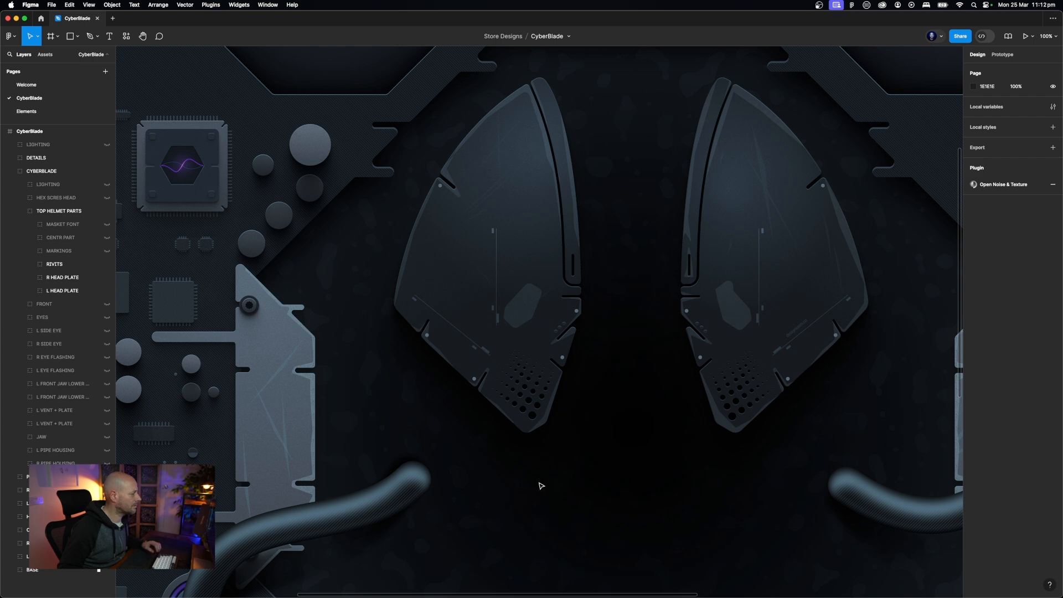
# Make the MARKINGS group inside TOP HELMET PARTS visible, leaving the parent group unlocked
pyautogui.click(99, 211)
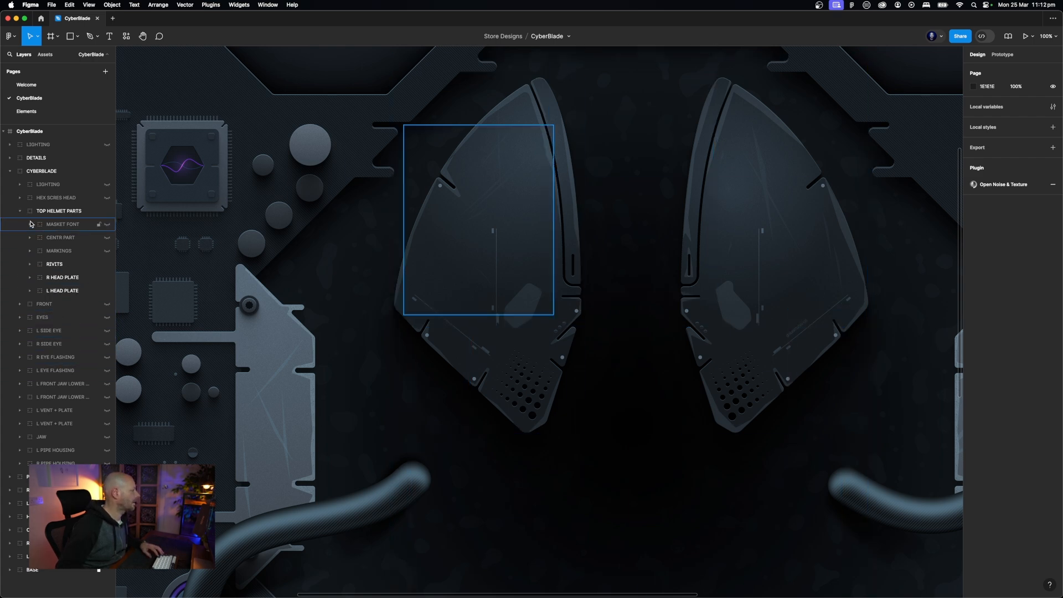
pyautogui.click(105, 254)
pyautogui.click(104, 252)
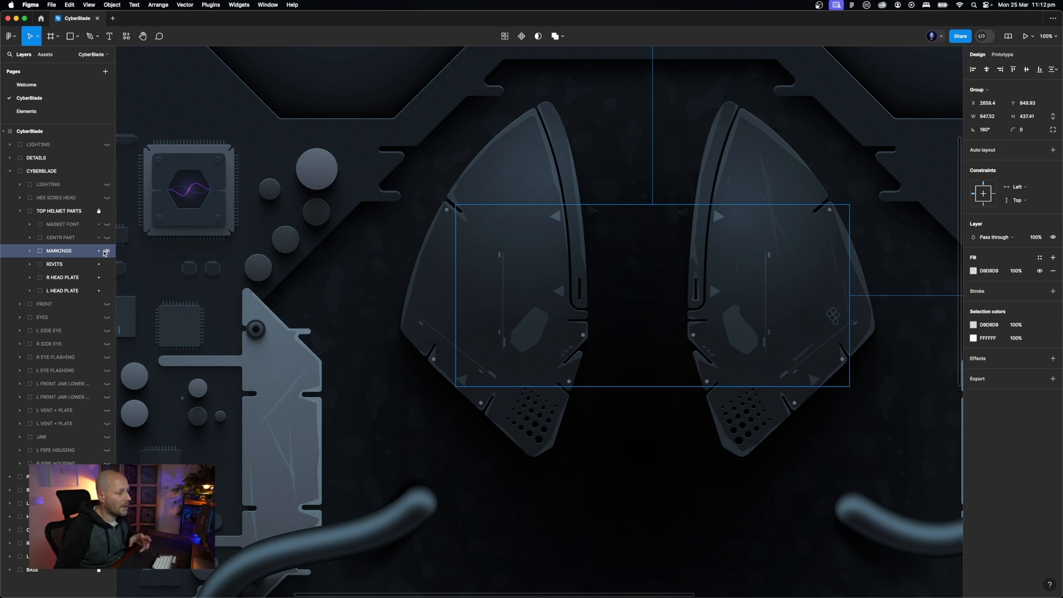
pyautogui.click(563, 297)
pyautogui.press('Escape')
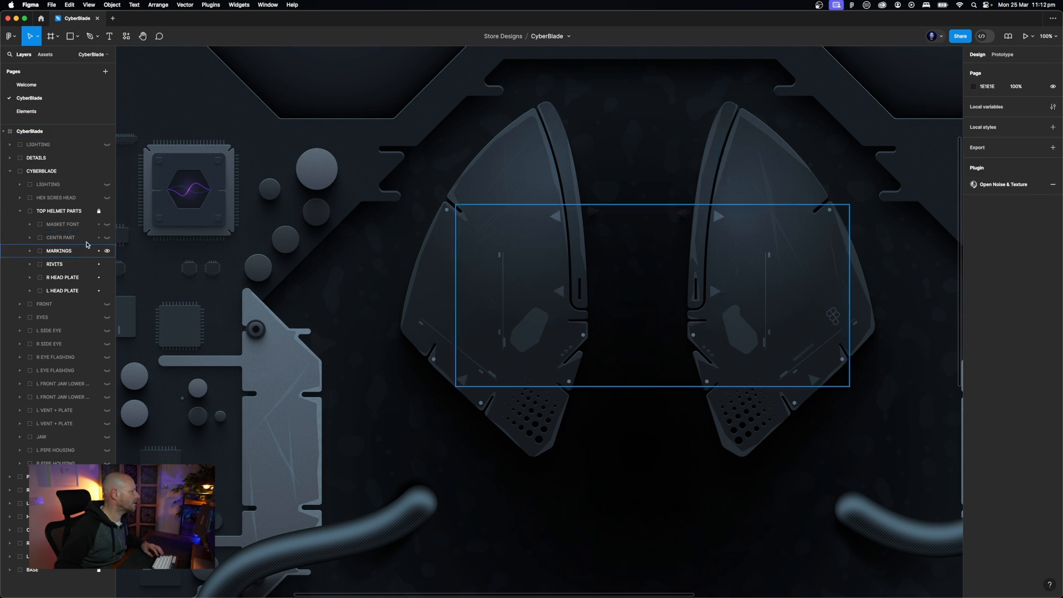
pyautogui.click(99, 211)
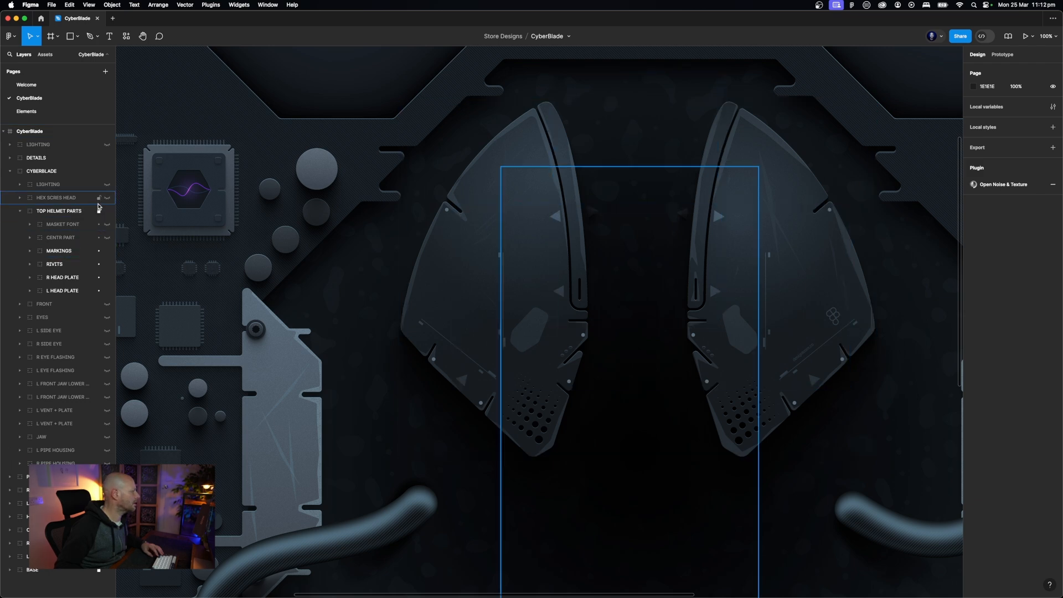
# Inspect the triangle markings, the small text mark and the figma icon on the two head plates
pyautogui.click(53, 254)
pyautogui.doubleClick(561, 292)
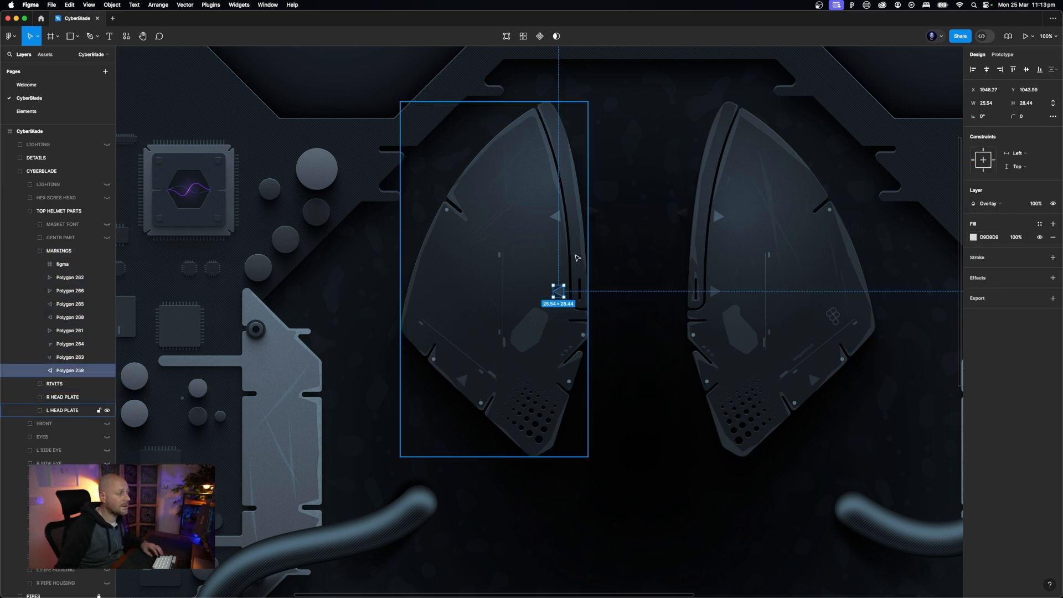
pyautogui.click(554, 216)
pyautogui.click(462, 382)
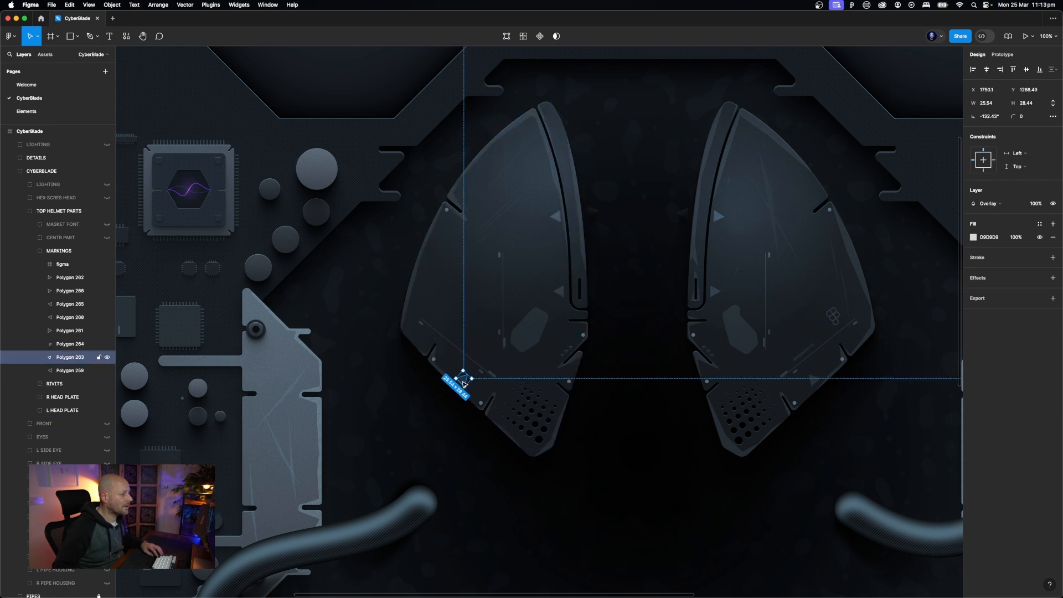
pyautogui.click(802, 358)
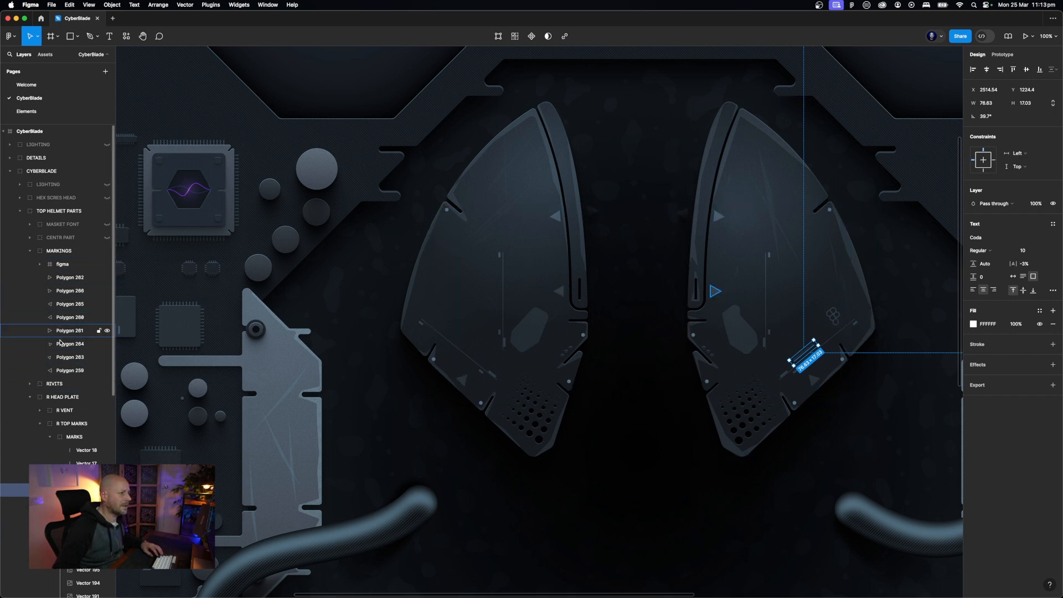
pyautogui.click(71, 265)
# Collapse the MARKINGS and R HEAD PLATE groups and make the CENTR PART group visible
pyautogui.click(30, 251)
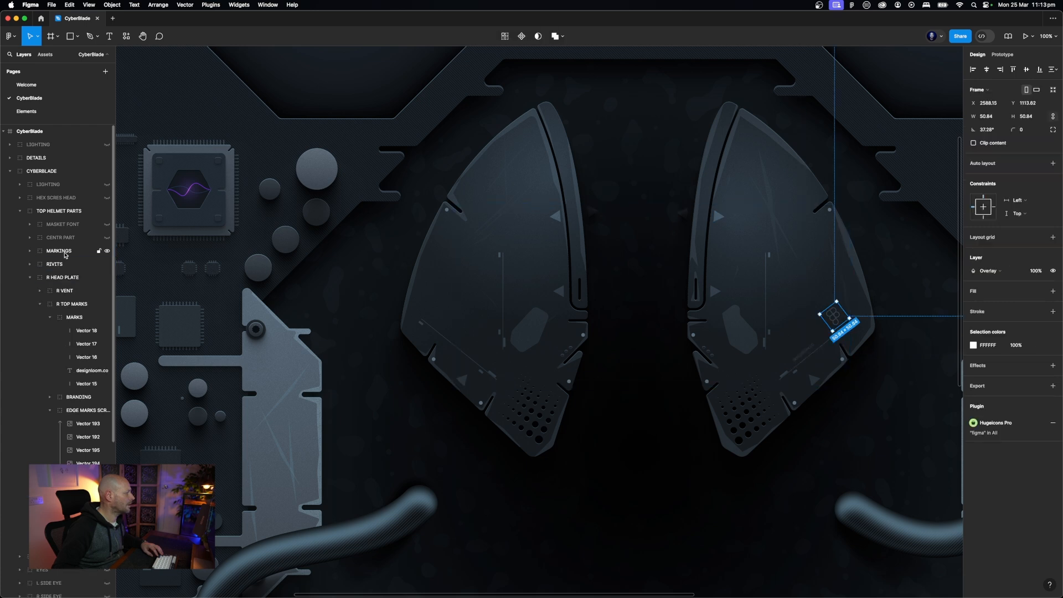
pyautogui.click(65, 252)
pyautogui.click(28, 278)
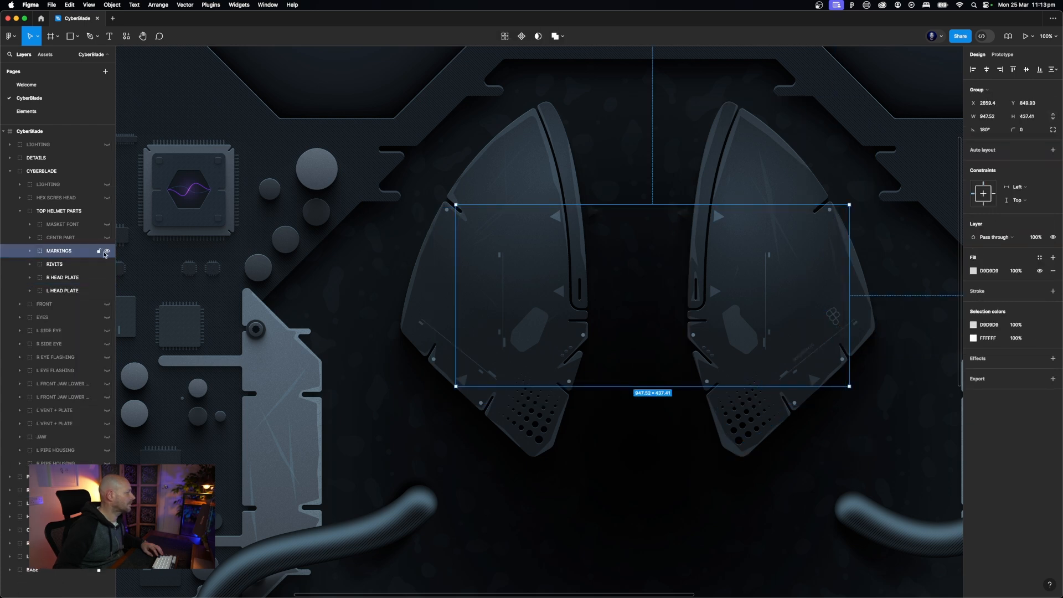
pyautogui.click(84, 238)
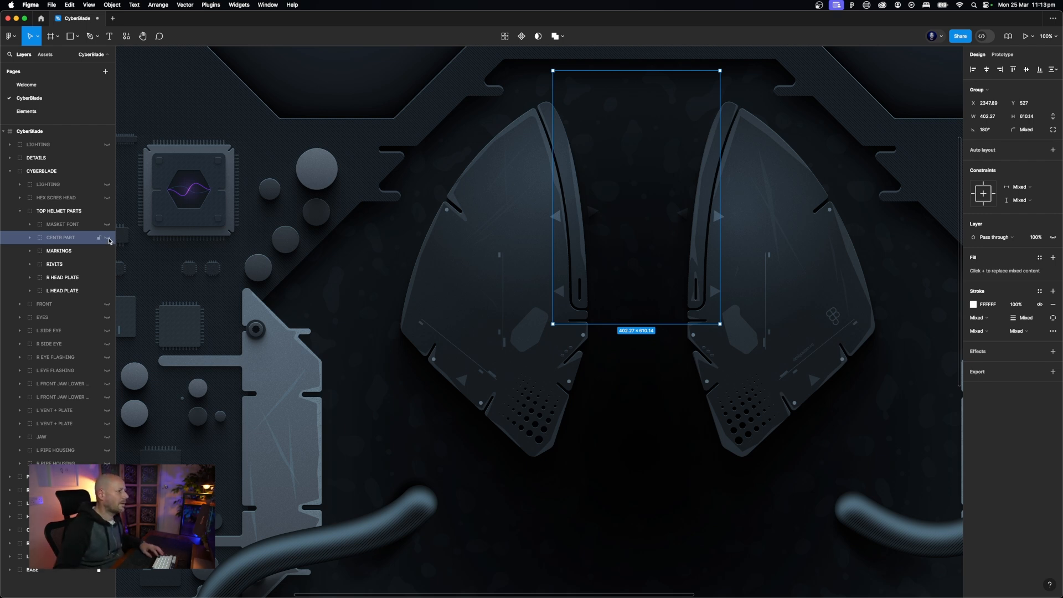
pyautogui.click(108, 237)
pyautogui.scroll(2, 259, 286)
pyautogui.hscroll(2, 259, 285)
pyautogui.scroll(-1, 259, 285)
pyautogui.hscroll(-1, 259, 285)
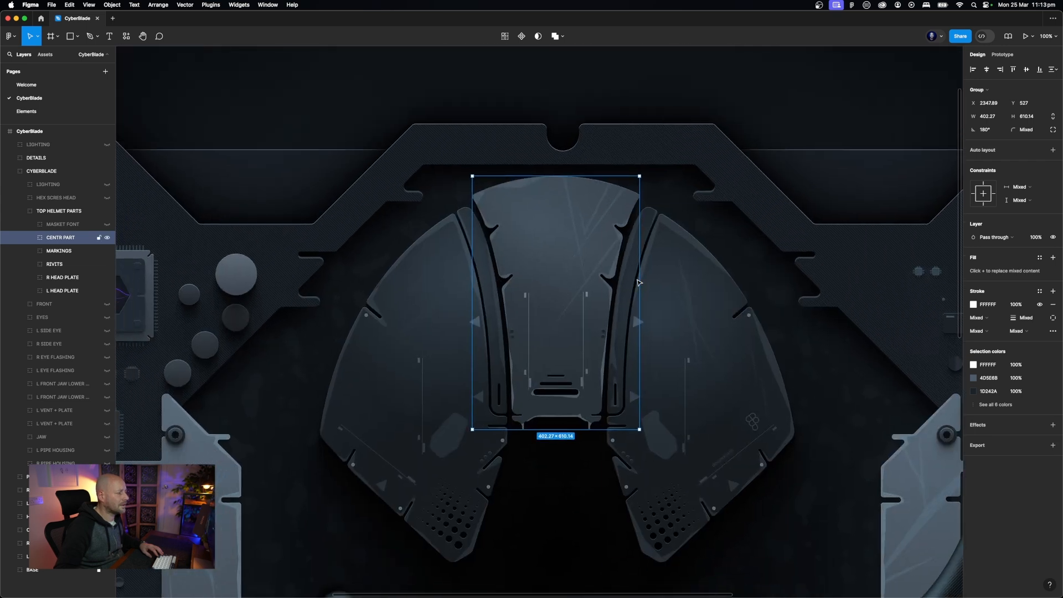
pyautogui.click(722, 266)
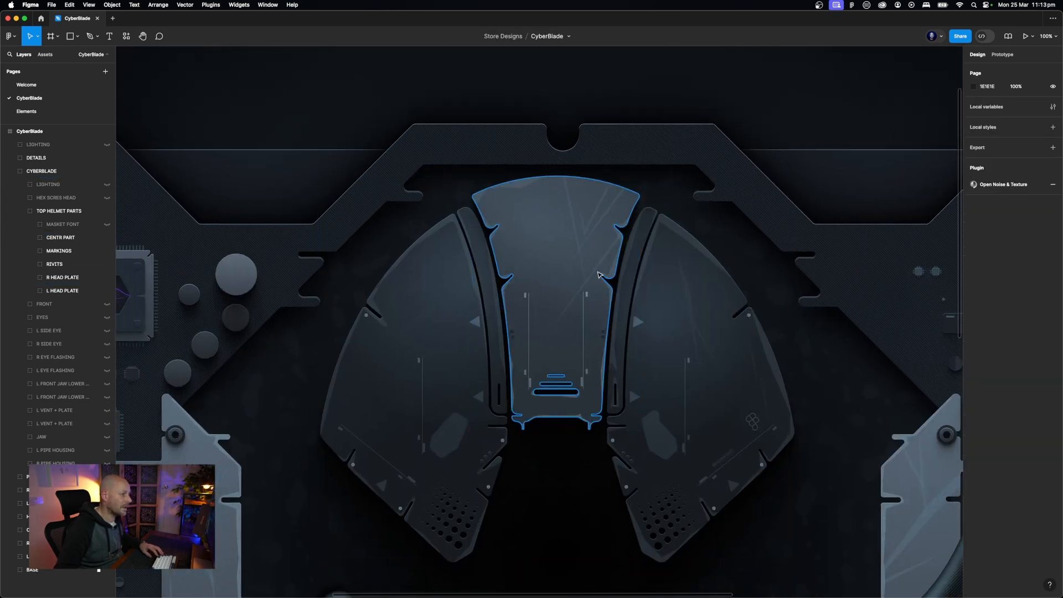
# Collapse the center part's MASK - EDGE EFFECTS group and inspect the fills and effects of its BASE layer
pyautogui.keyDown('super'); pyautogui.click(551, 267); pyautogui.keyUp('super')
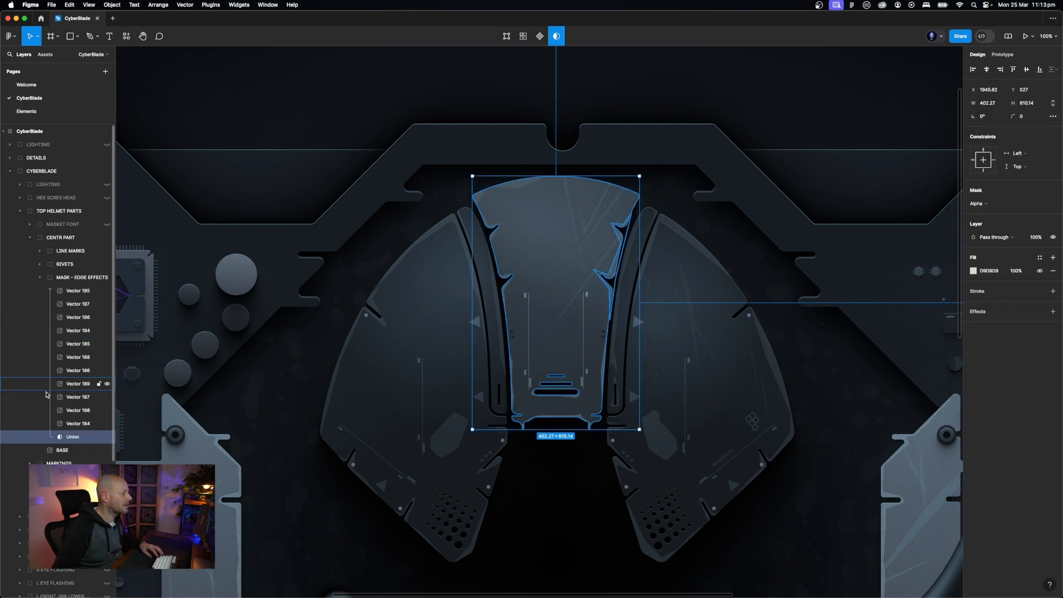
pyautogui.click(40, 278)
pyautogui.click(57, 295)
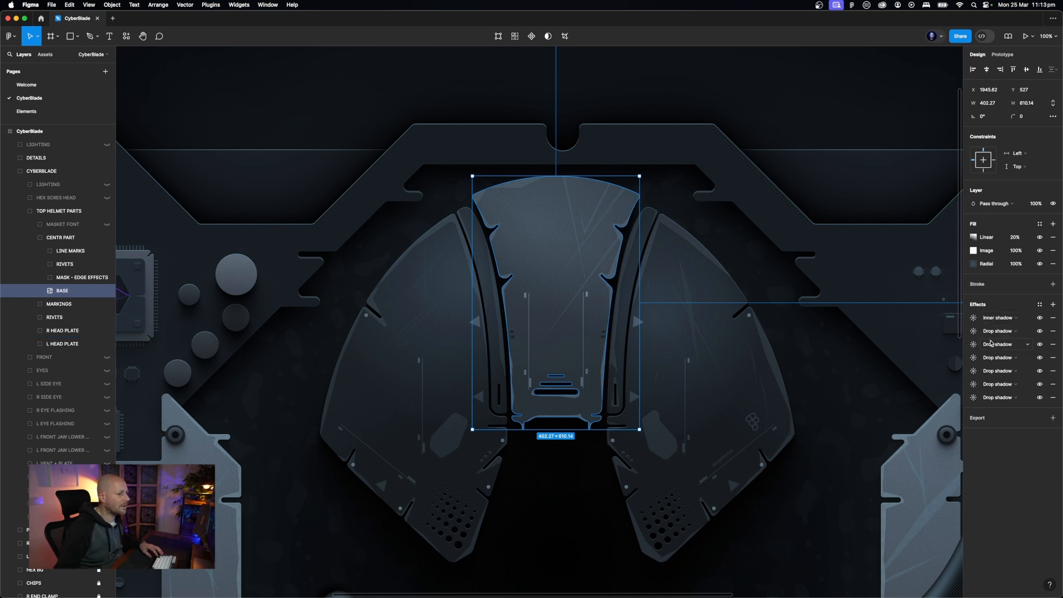
pyautogui.hscroll(1, 651, 406)
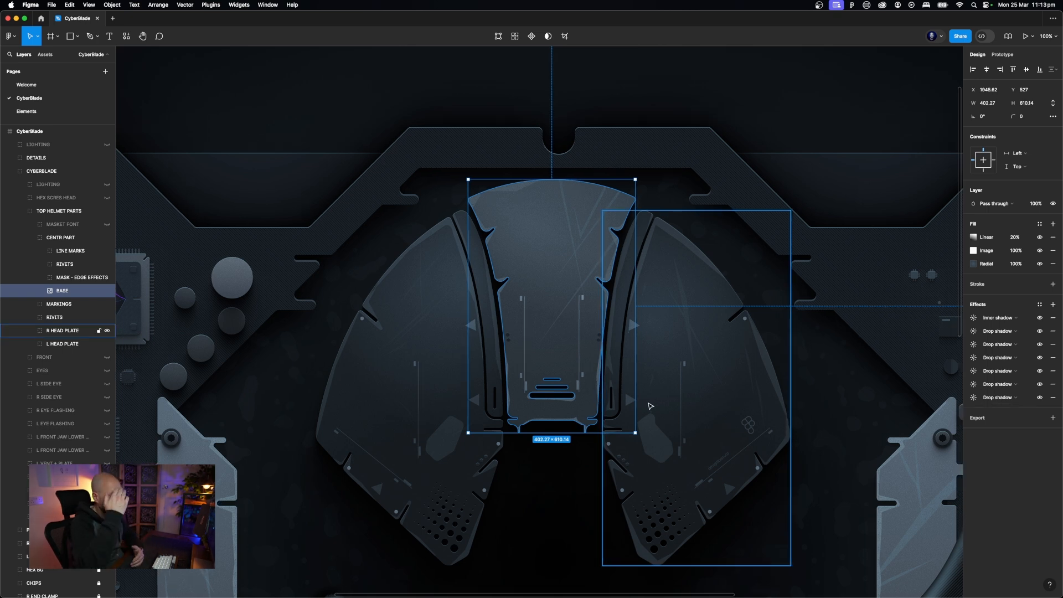
# Inspect the fill and shadow effects of a small round rivet on the center part up close
pyautogui.keyDown('super'); pyautogui.click(508, 339); pyautogui.keyUp('super')
pyautogui.keyDown('super'); pyautogui.click(508, 335); pyautogui.keyUp('super')
pyautogui.hotkey('shift', '=')
pyautogui.hotkey('shift', '=')
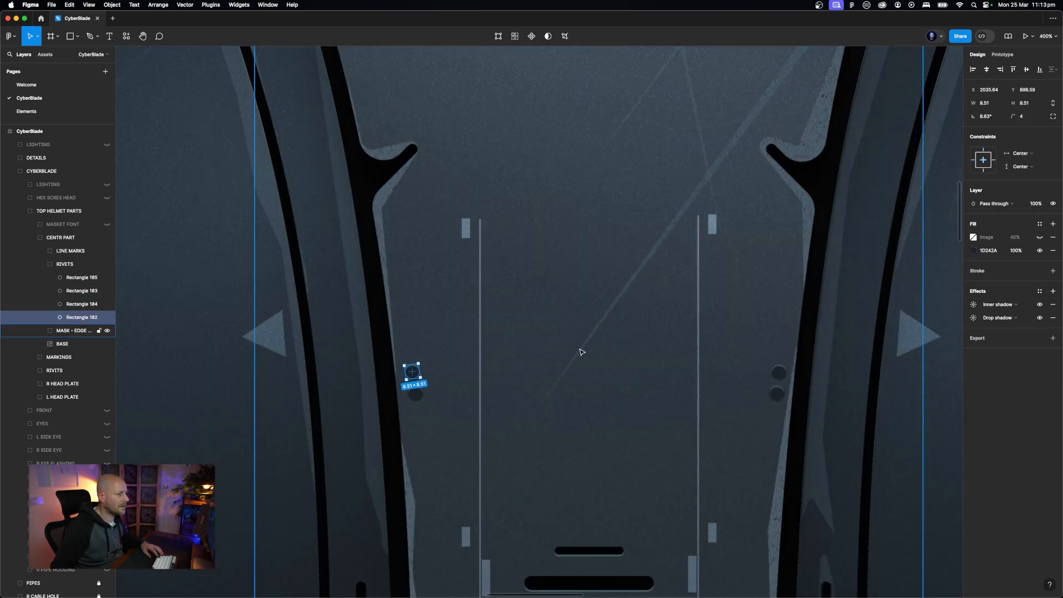
# Inspect an edge vector in the center part's MASK - EDGE EFFECTS group, including its noise-textured fill
pyautogui.click(582, 353)
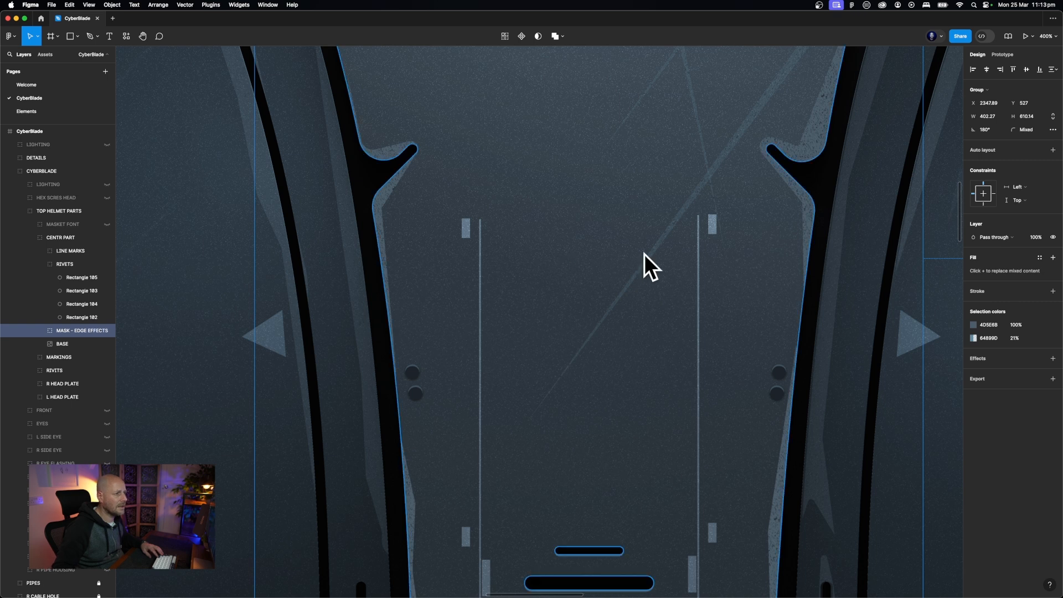
pyautogui.doubleClick(816, 214)
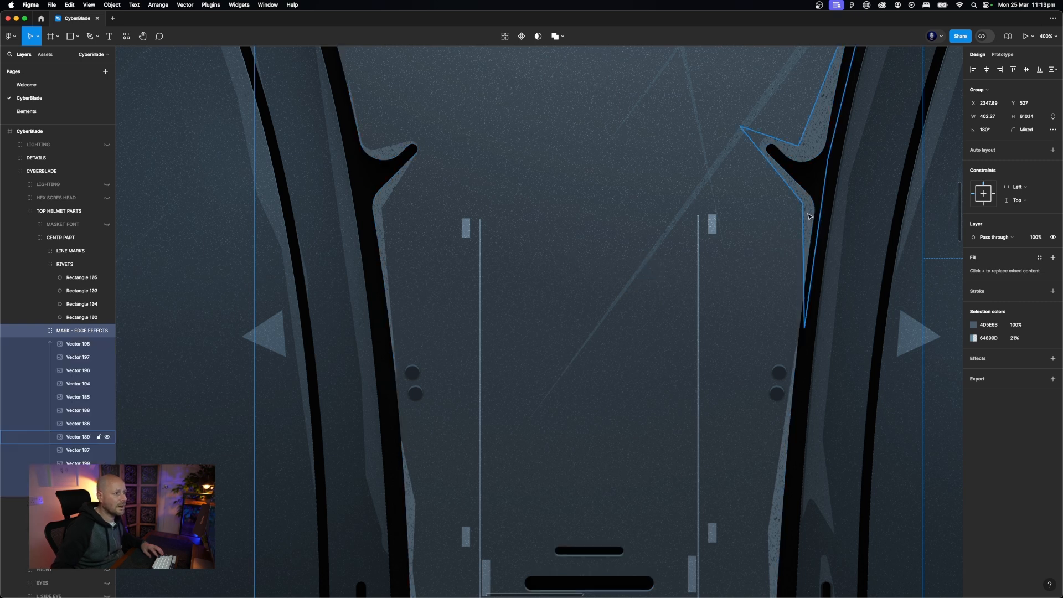
pyautogui.scroll(5, 801, 227)
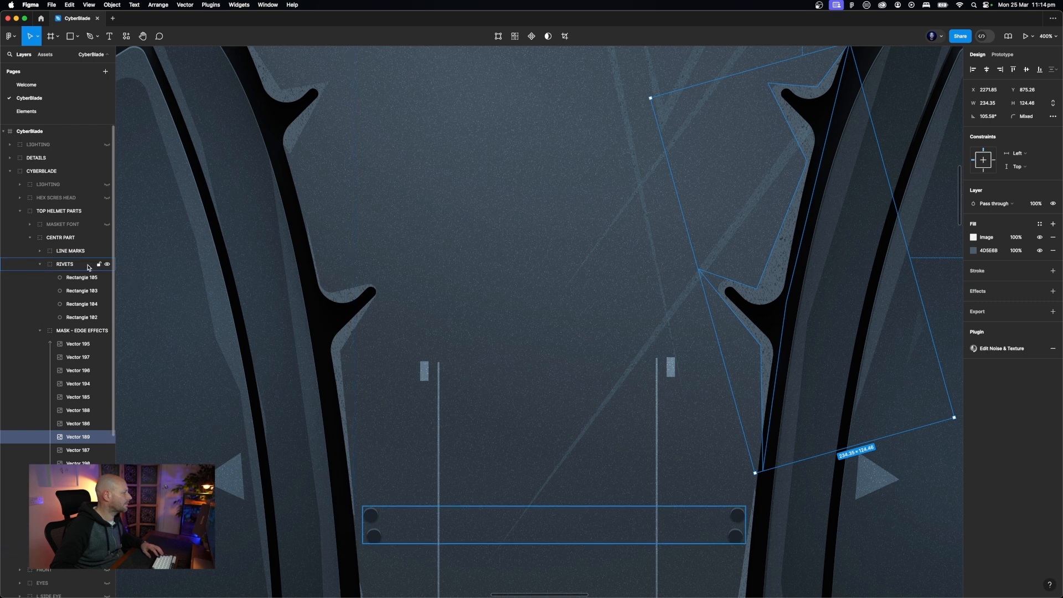
# Collapse the center part's RIVETS group and select the whole CENTR PART group, viewing it at 100% zoom
pyautogui.click(45, 266)
pyautogui.click(74, 243)
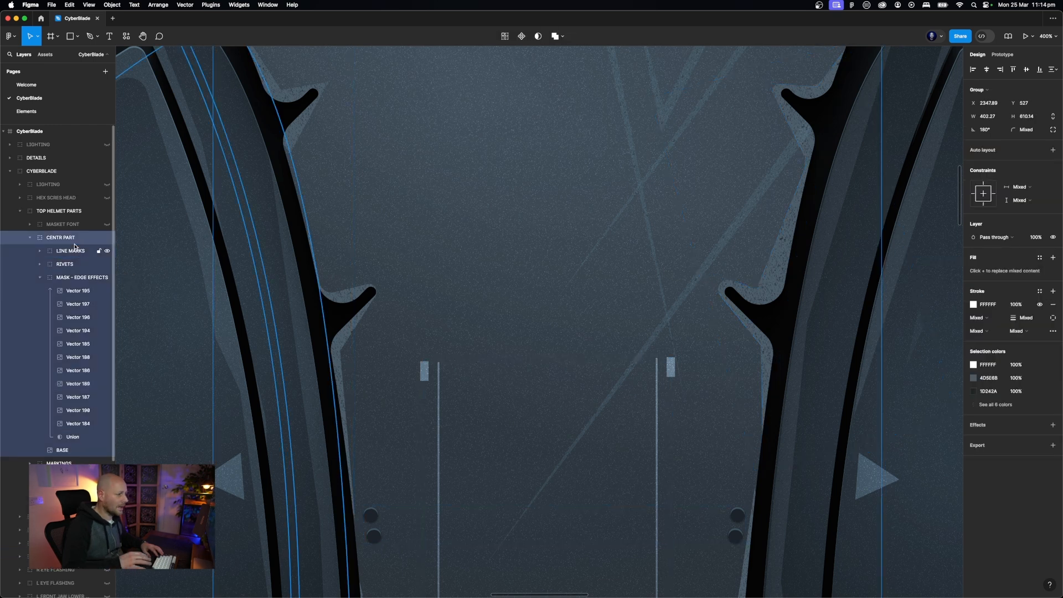
pyautogui.press('-')
pyautogui.press('-')
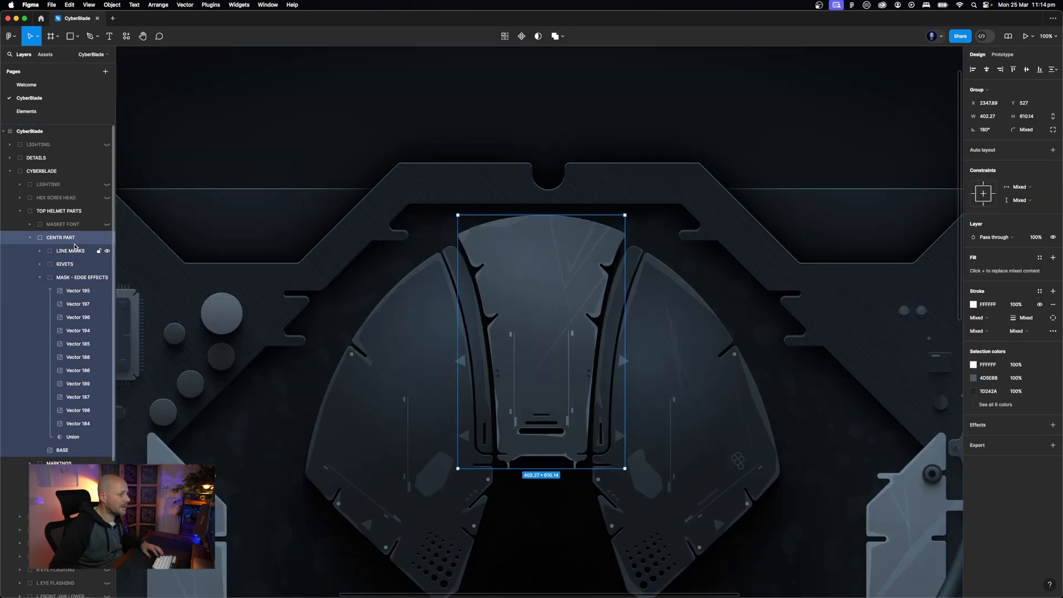
# Collapse the CENTR PART group and show the hidden MASKET FONT group with the Cyberblade lettering
pyautogui.click(30, 238)
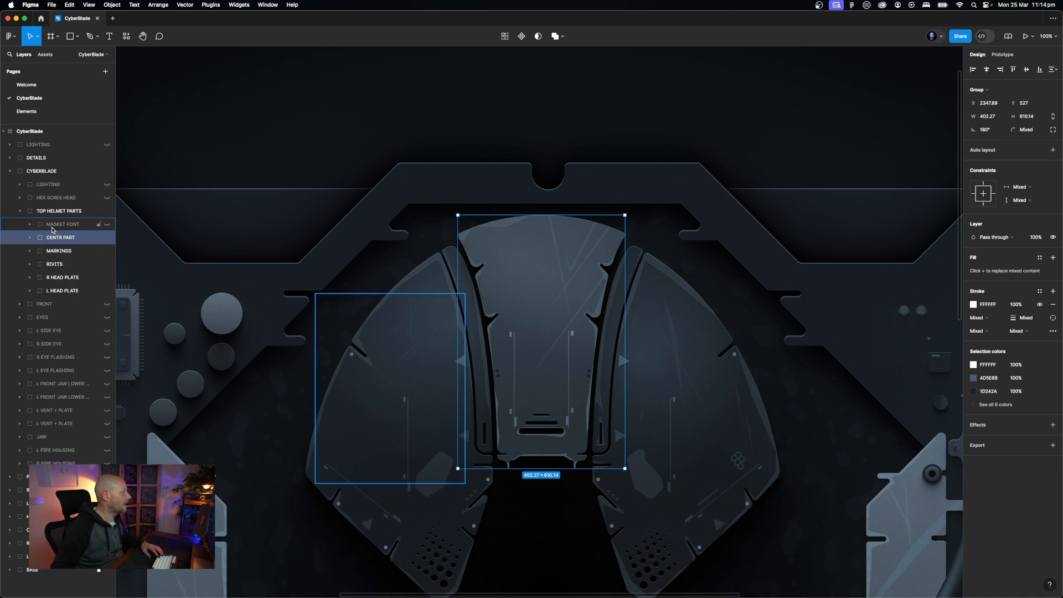
pyautogui.click(55, 226)
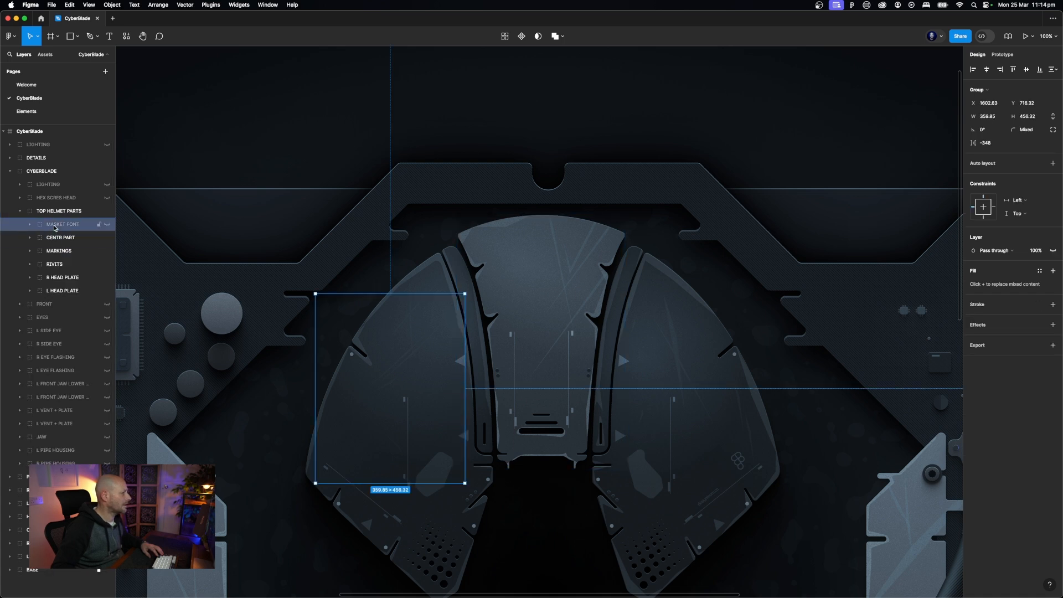
pyautogui.click(109, 225)
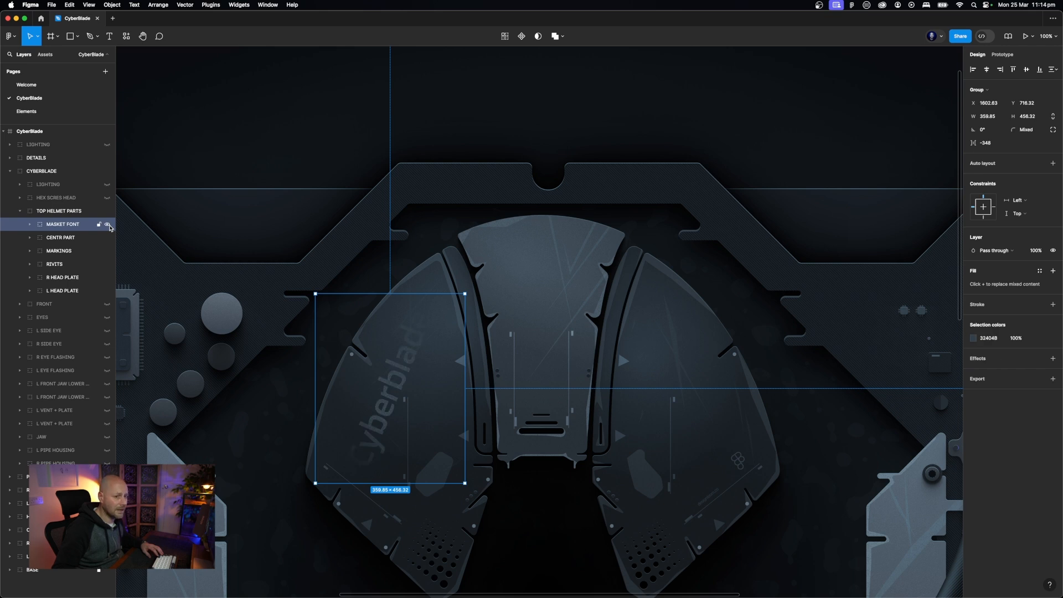
pyautogui.click(312, 115)
pyautogui.hscroll(-5, 328, 206)
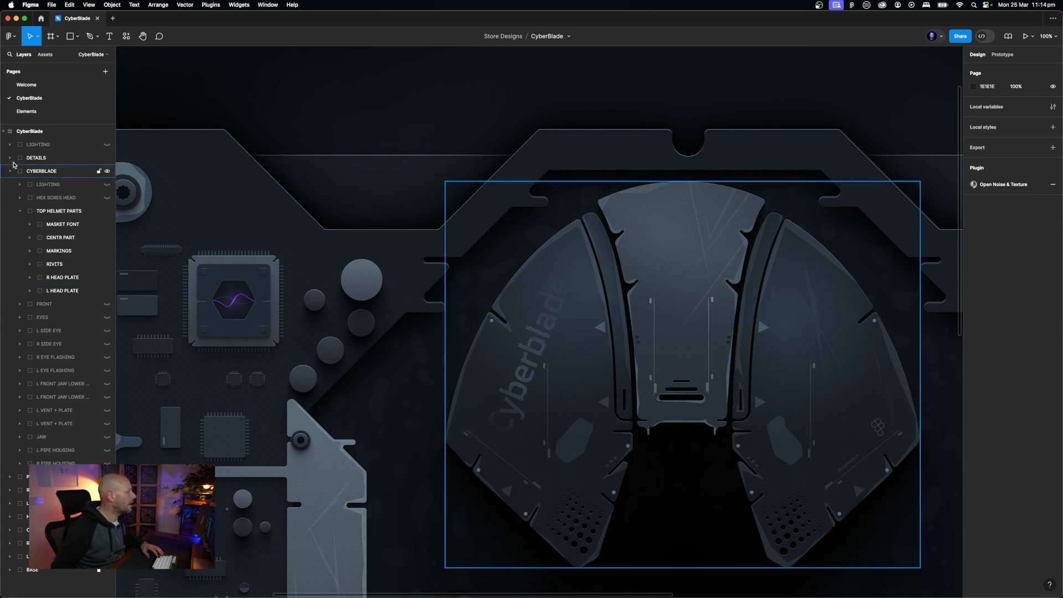
# Collapse the TOP HELMET PARTS group and check the contents and extent of the hidden HEX SCRES HEAD group
pyautogui.click(20, 212)
pyautogui.click(20, 199)
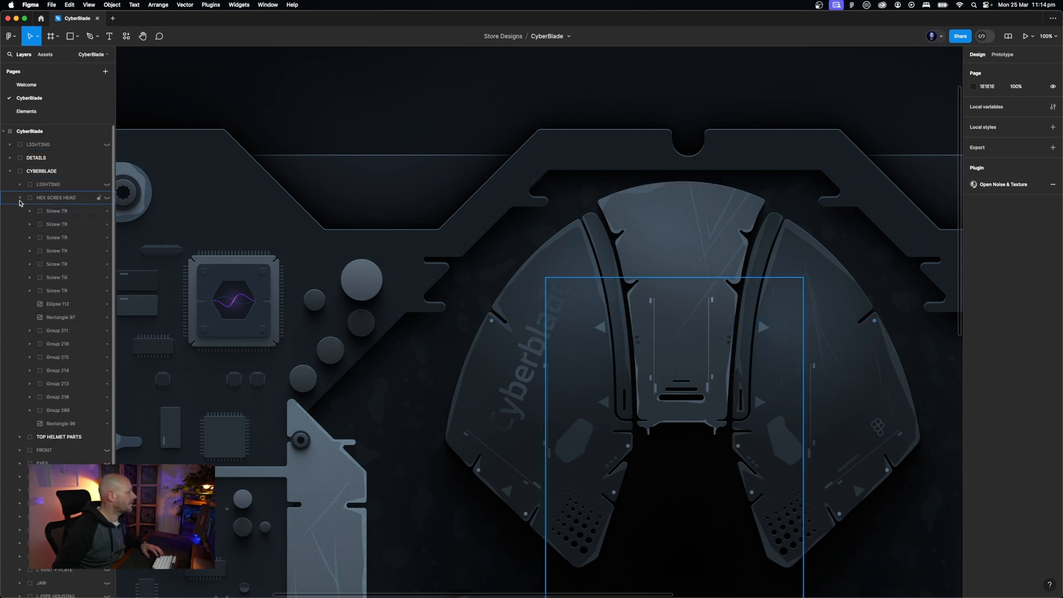
pyautogui.click(20, 199)
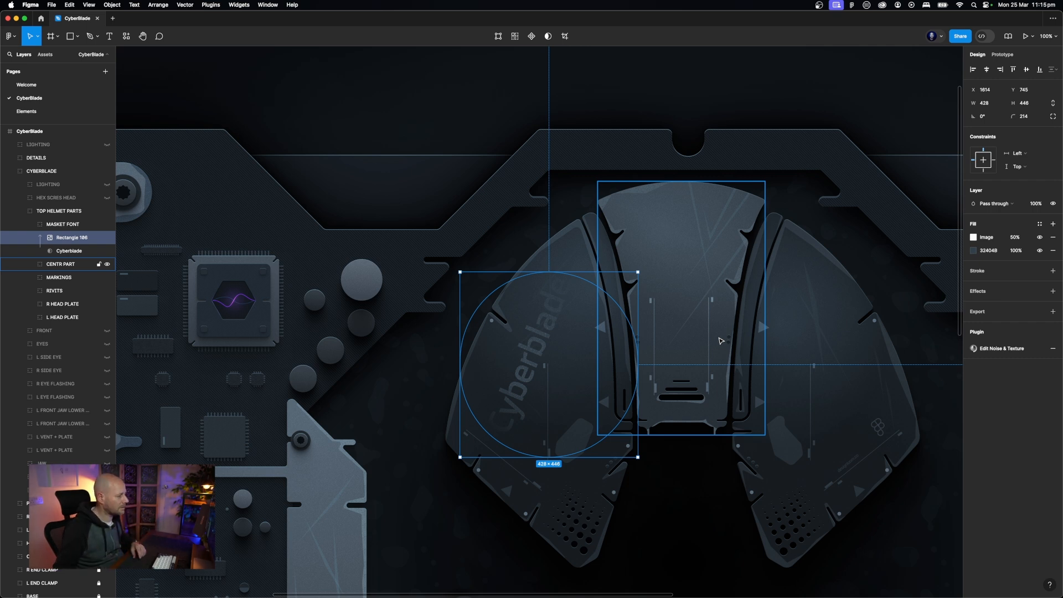
pyautogui.click(95, 212)
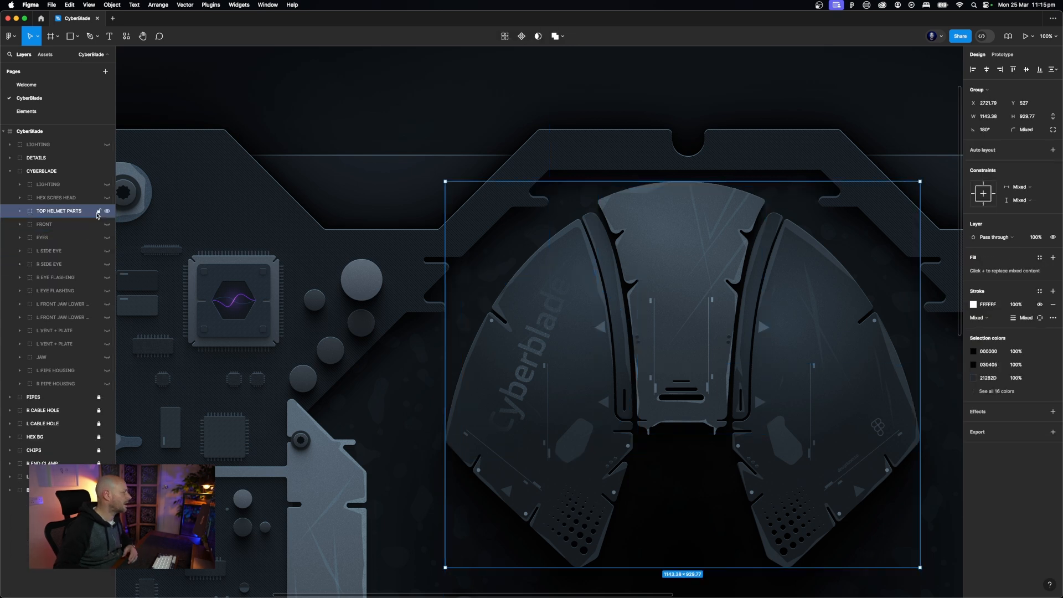
pyautogui.click(84, 199)
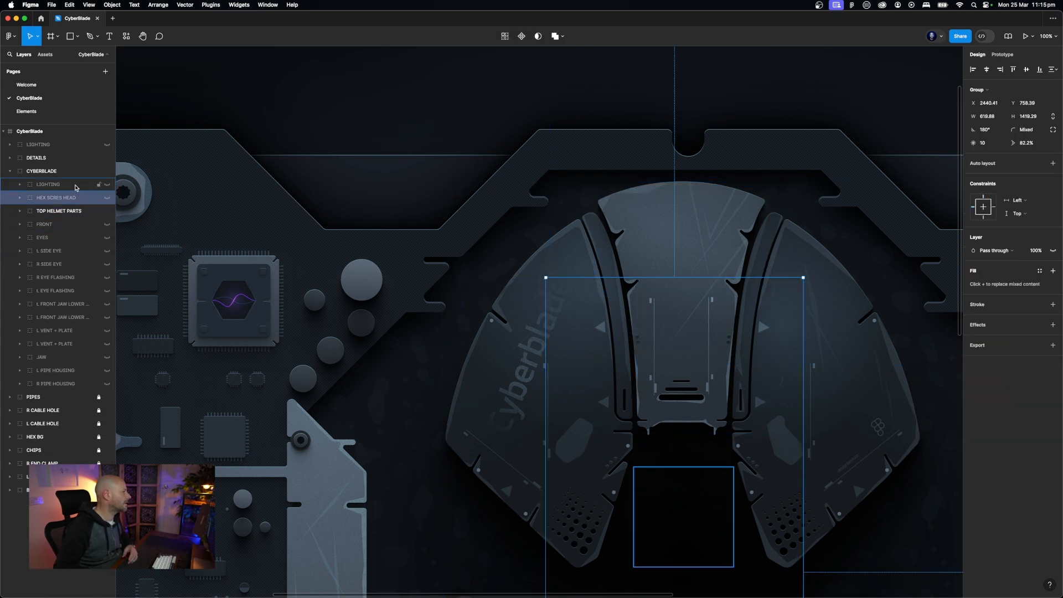
# Show the hidden FRONT group beneath the top helmet parts
pyautogui.click(70, 223)
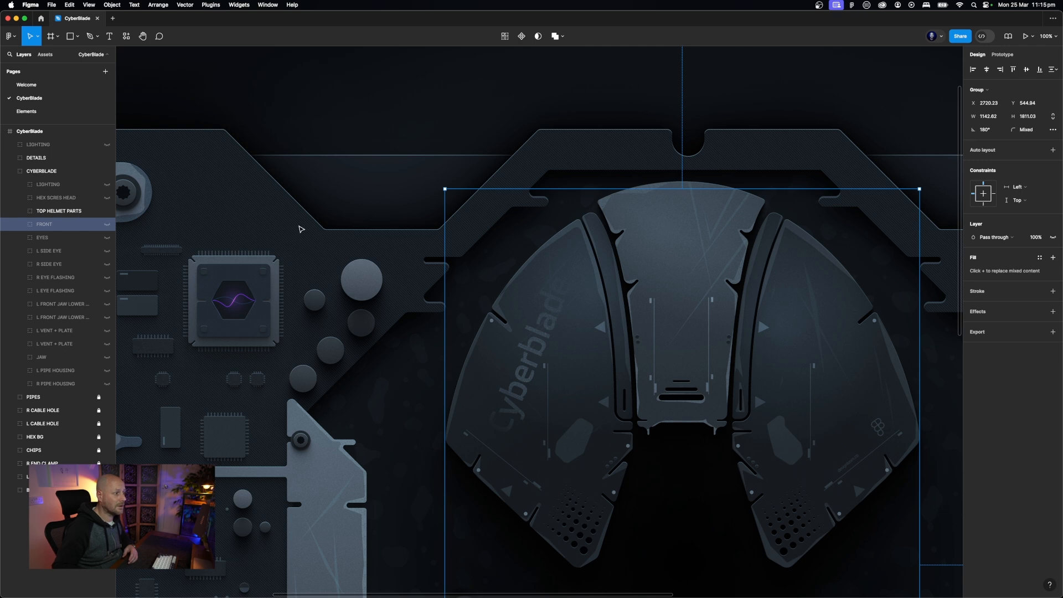
pyautogui.scroll(-5, 299, 229)
pyautogui.hscroll(6, 299, 229)
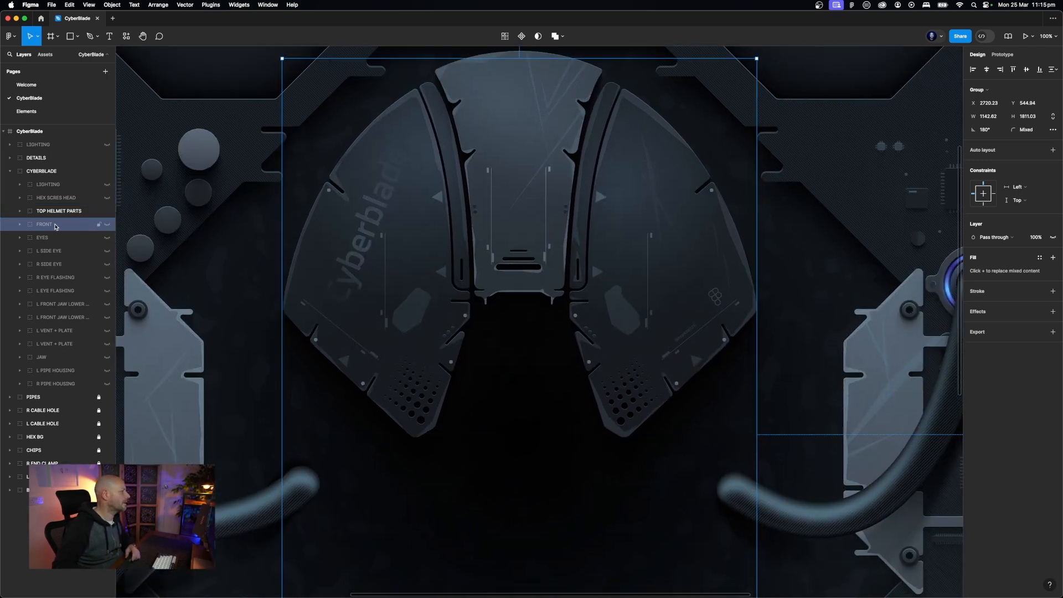
pyautogui.click(108, 227)
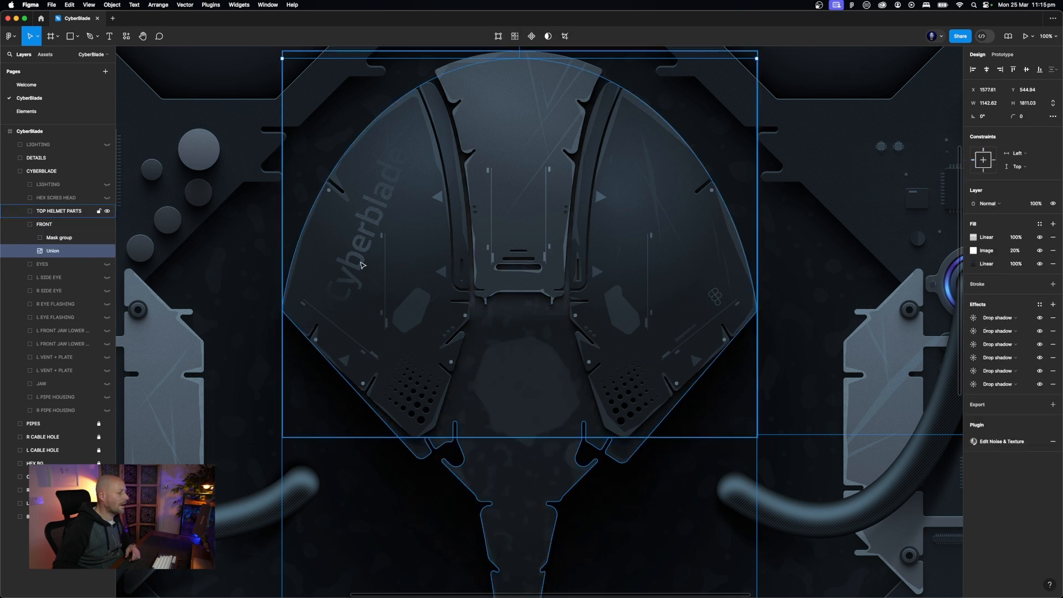
# Examine the FRONT group's Union shape within the whole artwork, and its lower spike at 100% zoom
pyautogui.scroll(-4, 370, 269)
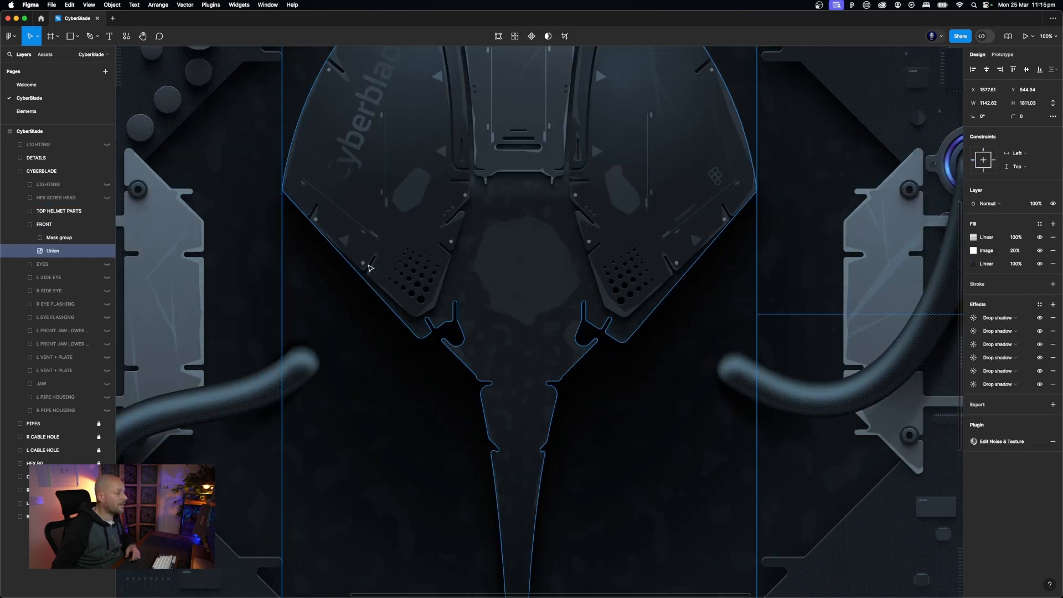
pyautogui.hotkey('shift', '2')
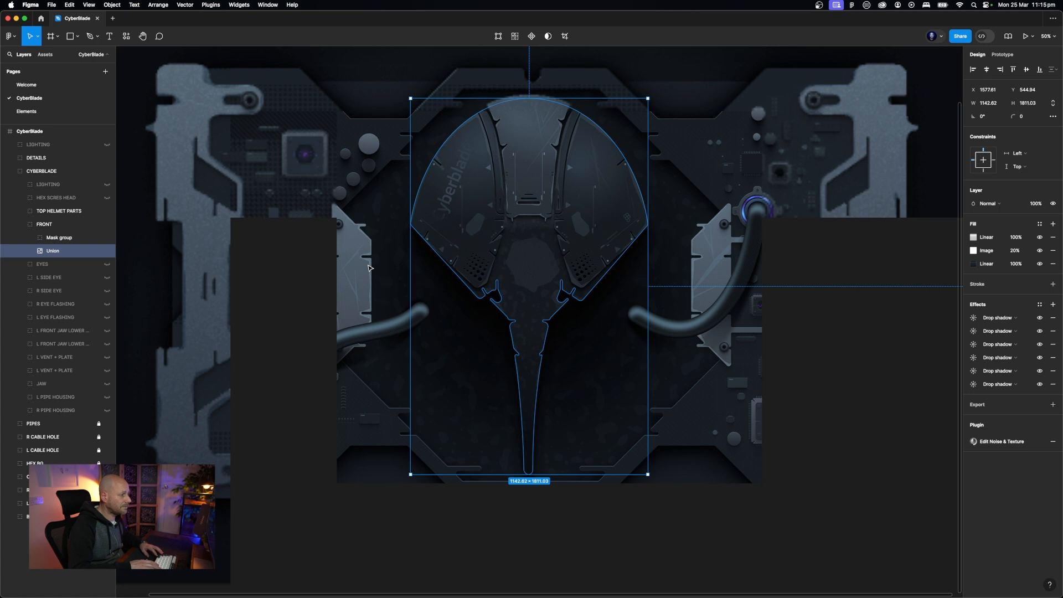
pyautogui.click(695, 100)
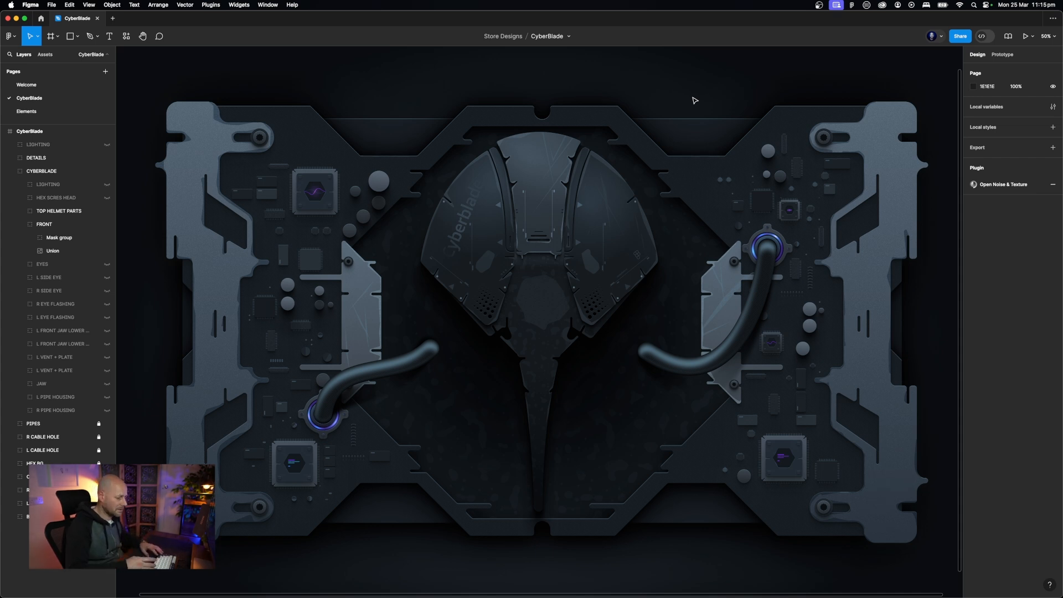
pyautogui.hotkey('shift', '0')
pyautogui.scroll(-4, 694, 100)
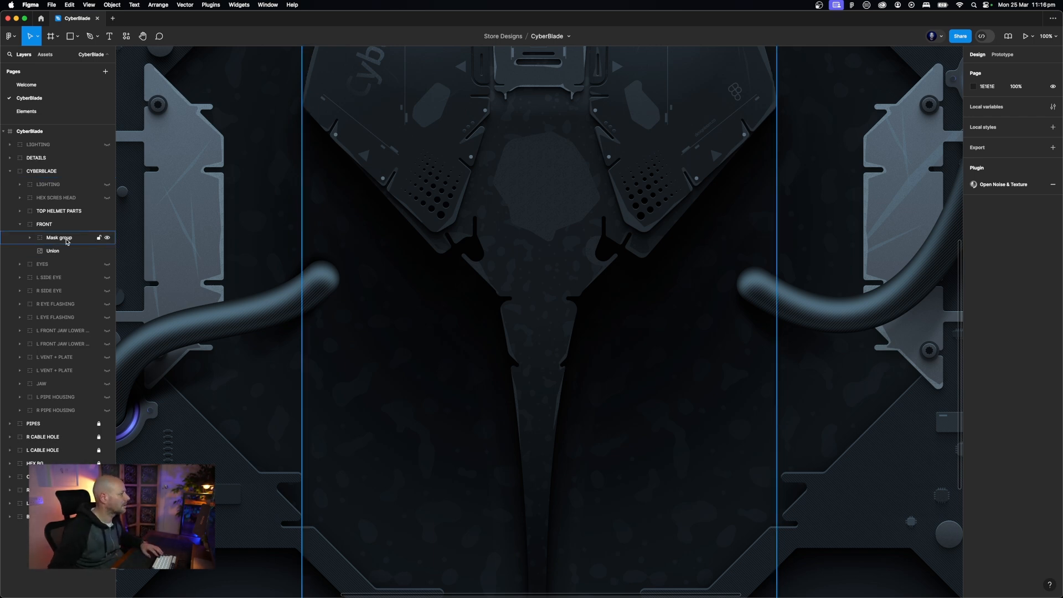
# Examine the vectors inside the FRONT group's Mask group and collapse the FRONT group
pyautogui.click(61, 238)
pyautogui.click(29, 239)
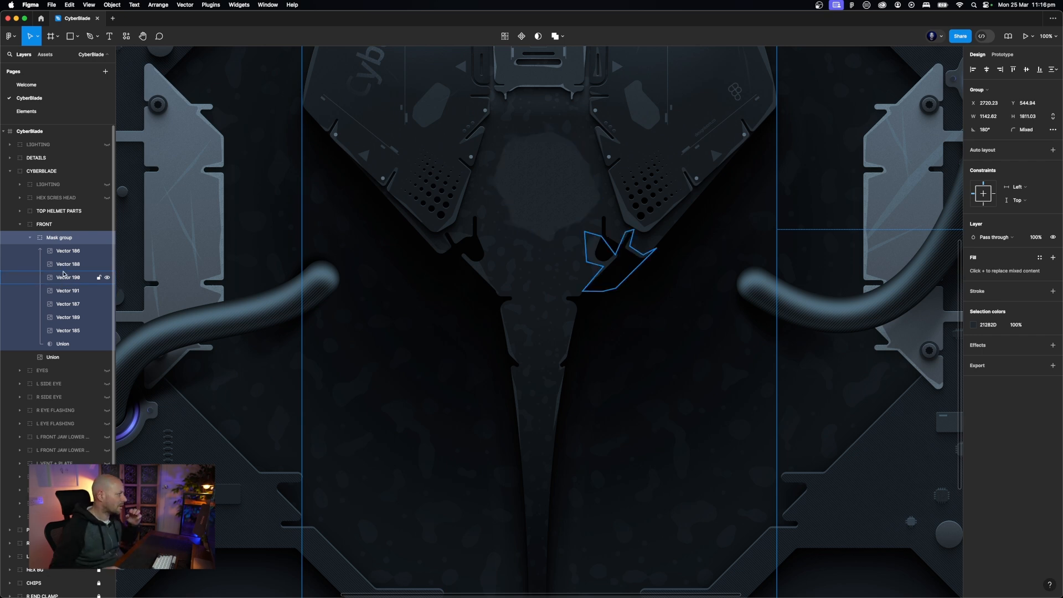
pyautogui.click(21, 225)
pyautogui.click(45, 226)
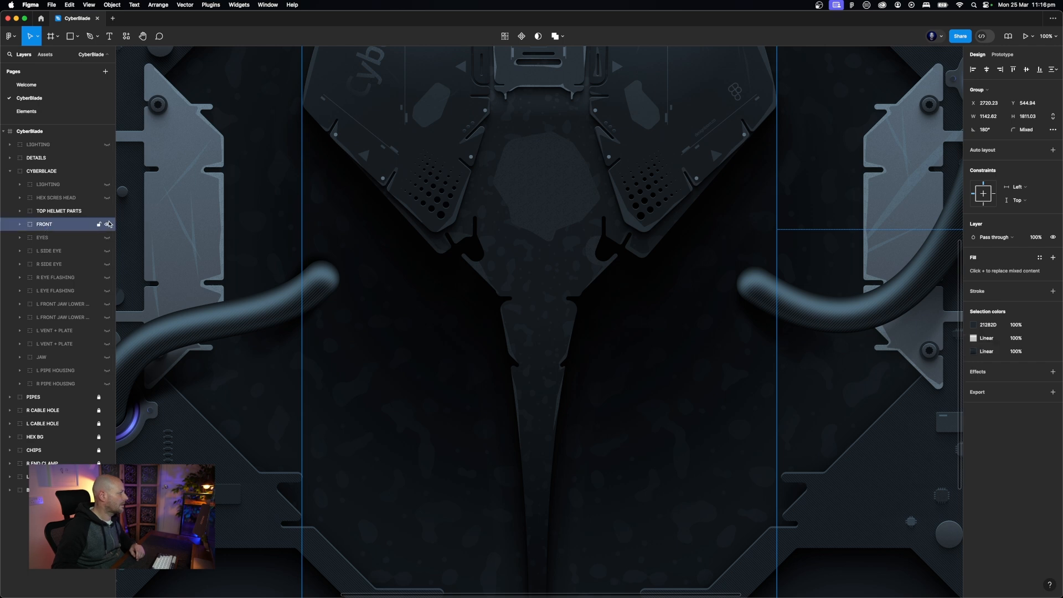
# Locate the hidden EYES, L SIDE EYE, JAW and R PIPE HOUSING groups on the artwork by selecting each one
pyautogui.click(58, 239)
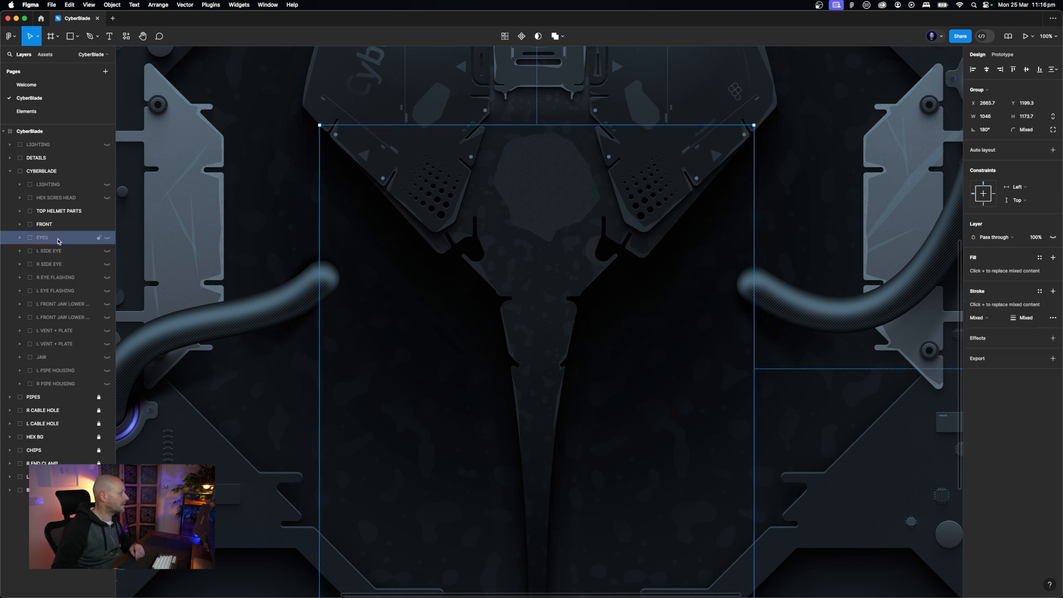
pyautogui.click(64, 252)
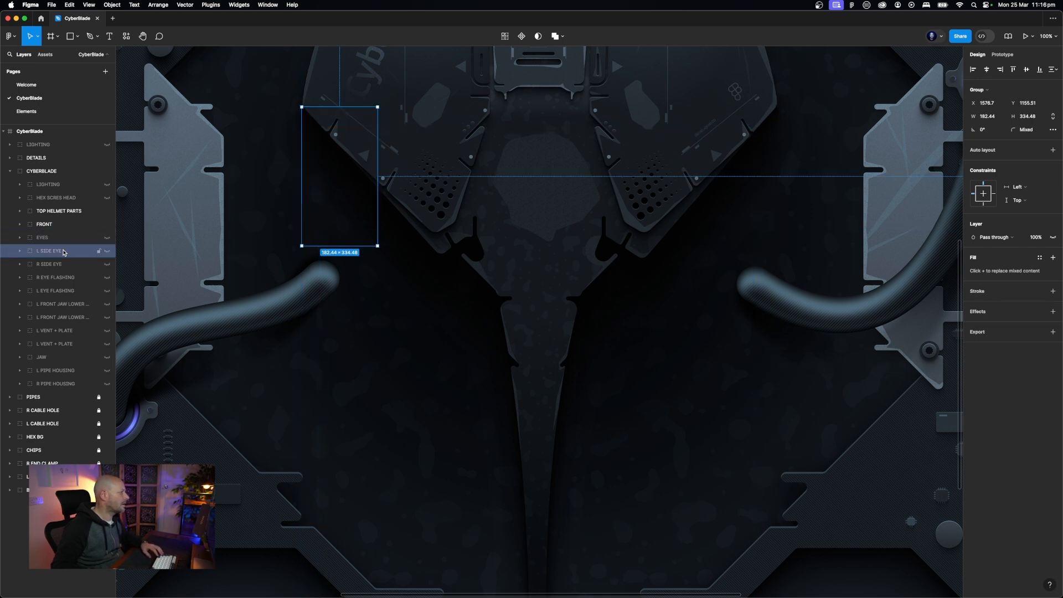
pyautogui.click(68, 360)
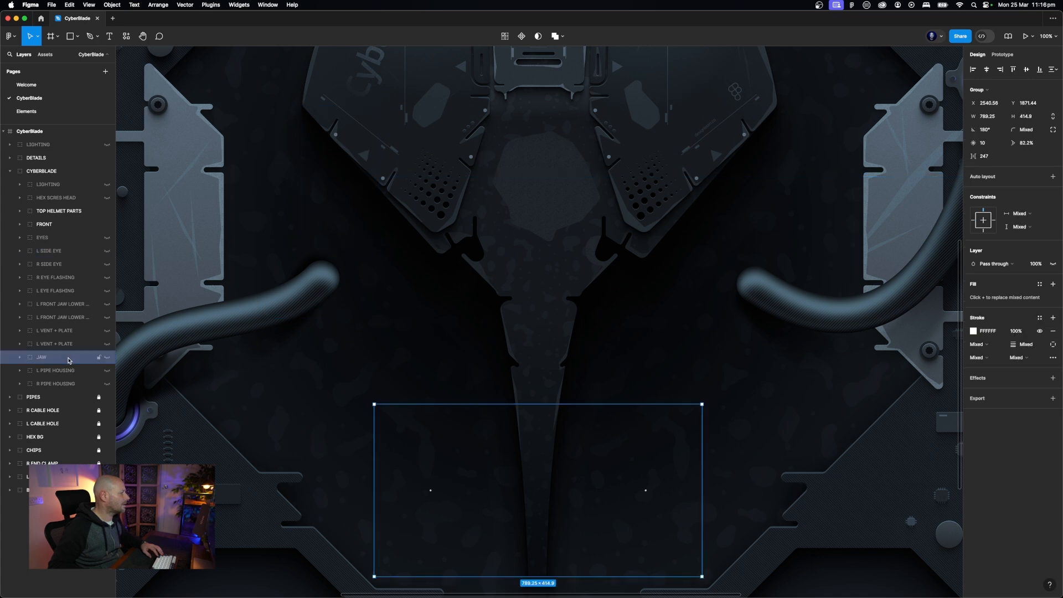
pyautogui.click(65, 383)
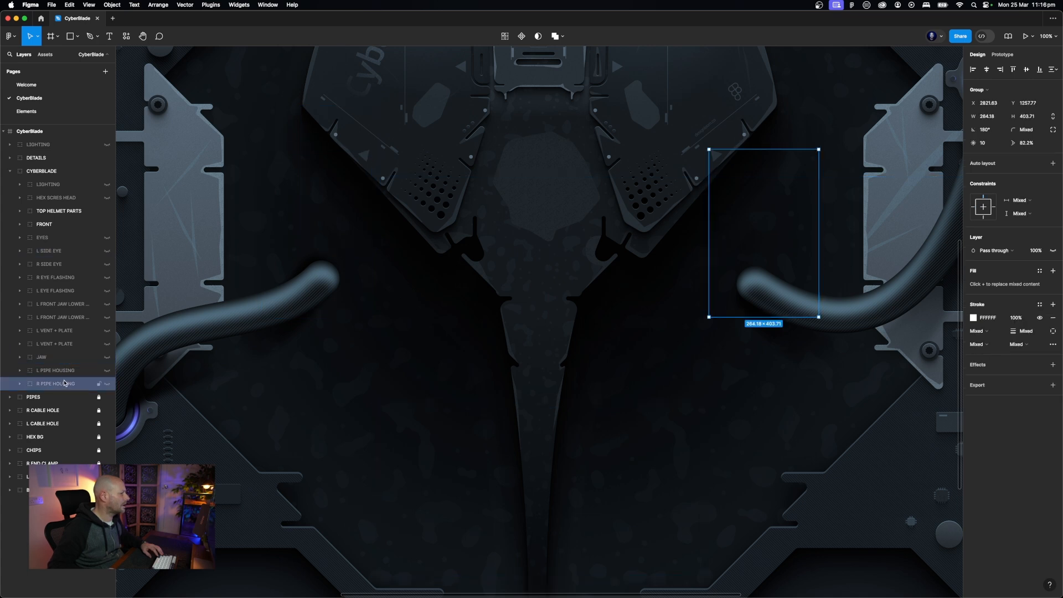
# Show the hidden HEX SCRES HEAD group and inspect a slot on the head plate and several of its screws
pyautogui.click(67, 198)
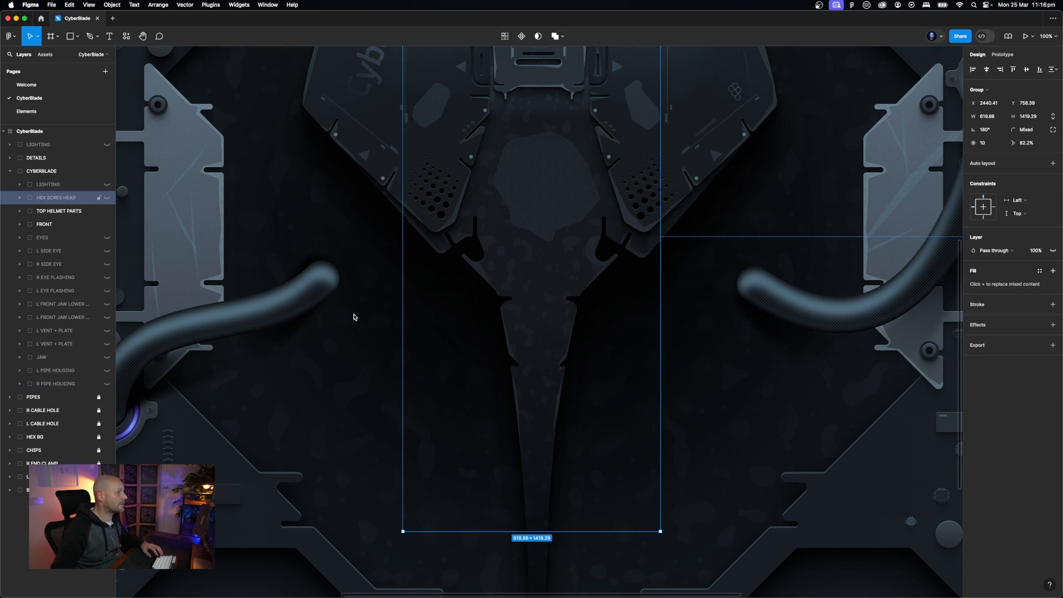
pyautogui.scroll(5, 356, 316)
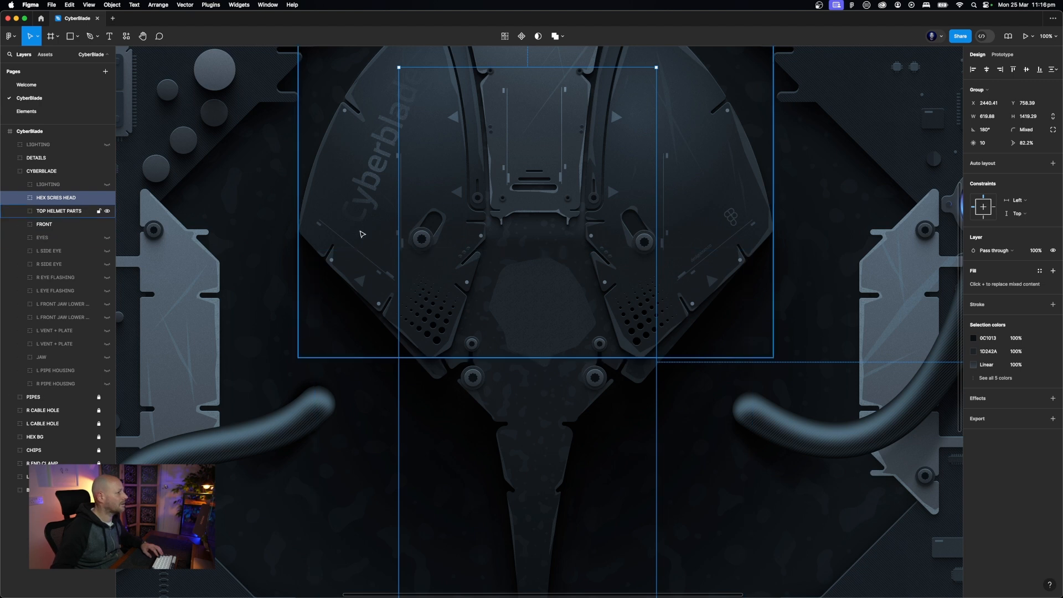
pyautogui.doubleClick(437, 224)
pyautogui.click(438, 224)
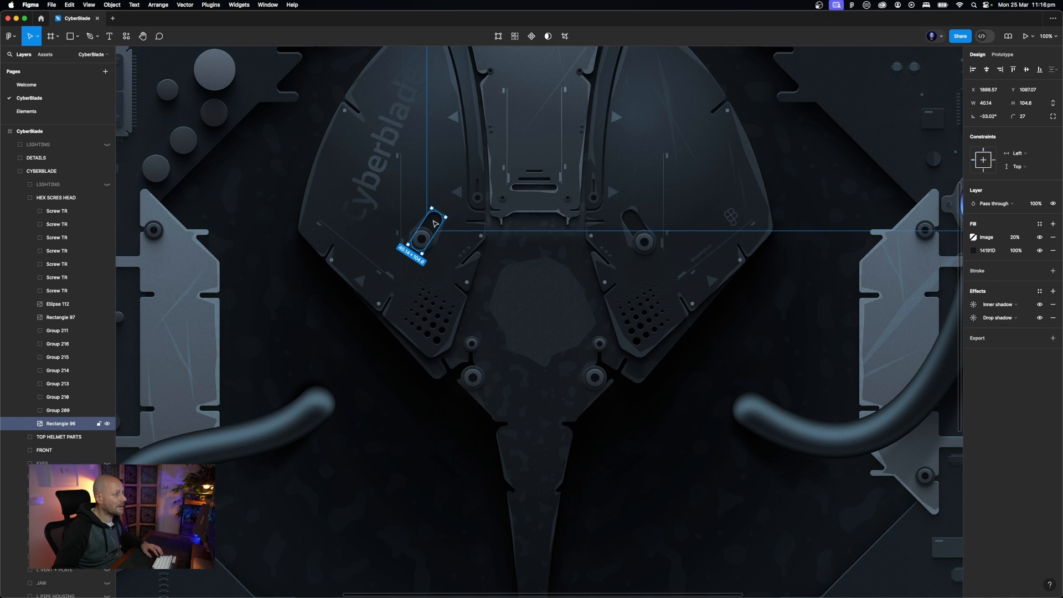
pyautogui.click(648, 246)
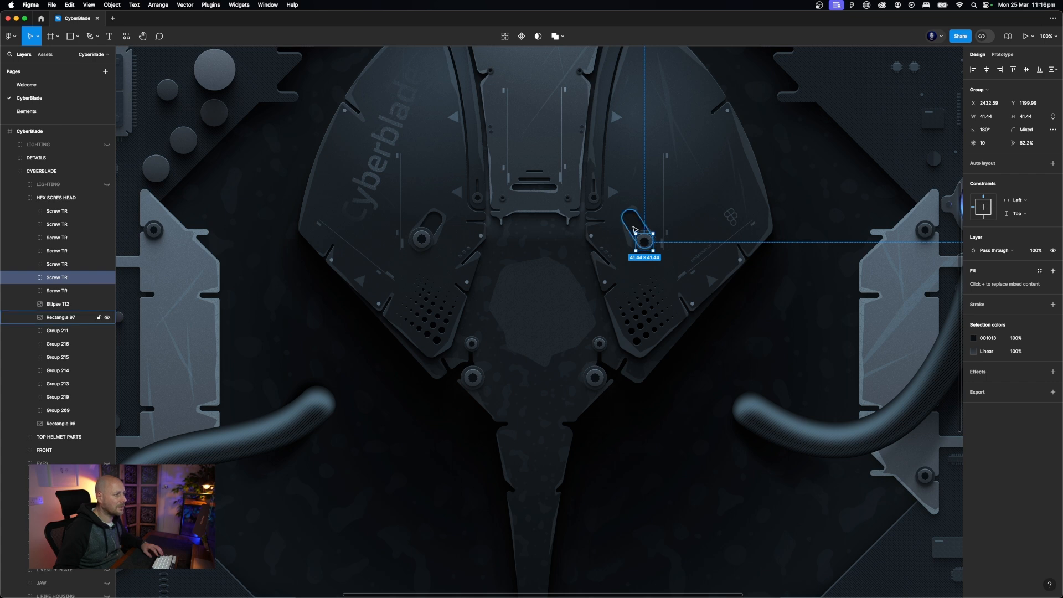
pyautogui.click(589, 199)
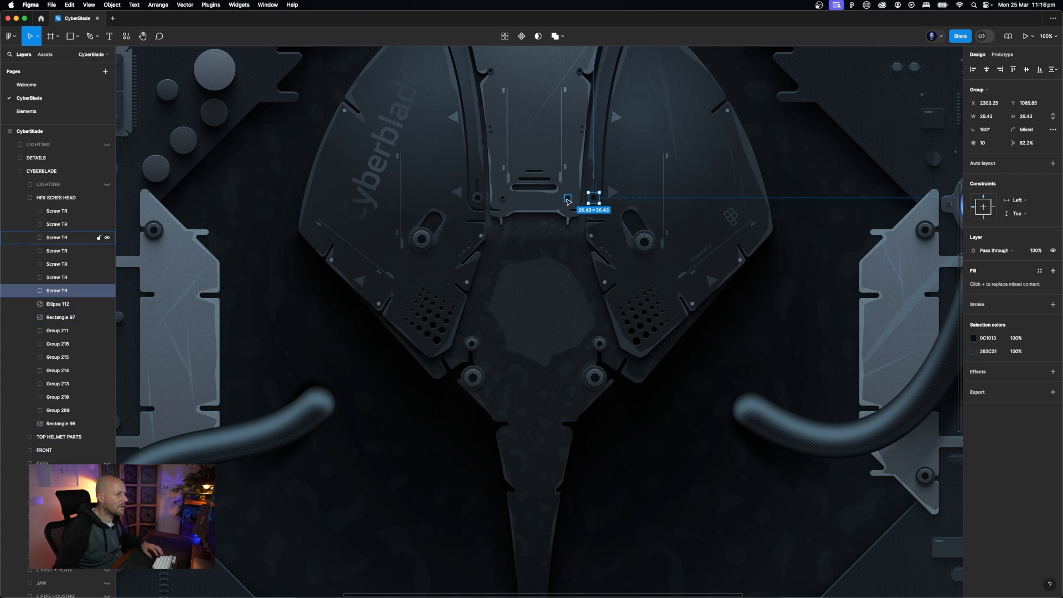
pyautogui.click(567, 198)
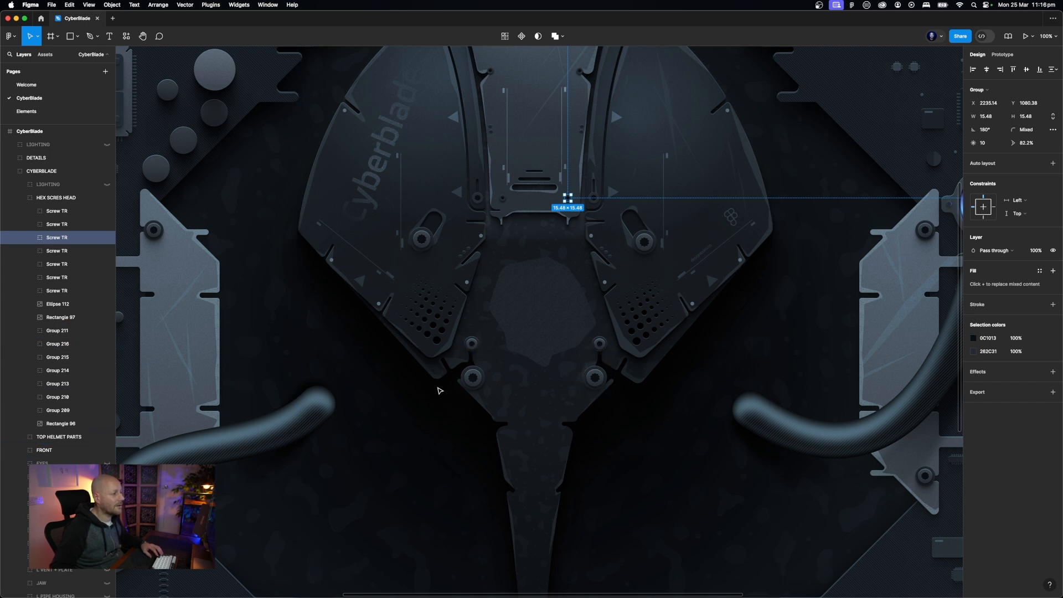
# Check the two screws beside the front spike's lower end and collapse the HEX SCRES HEAD group
pyautogui.scroll(-10, 526, 379)
pyautogui.scroll(5, 527, 377)
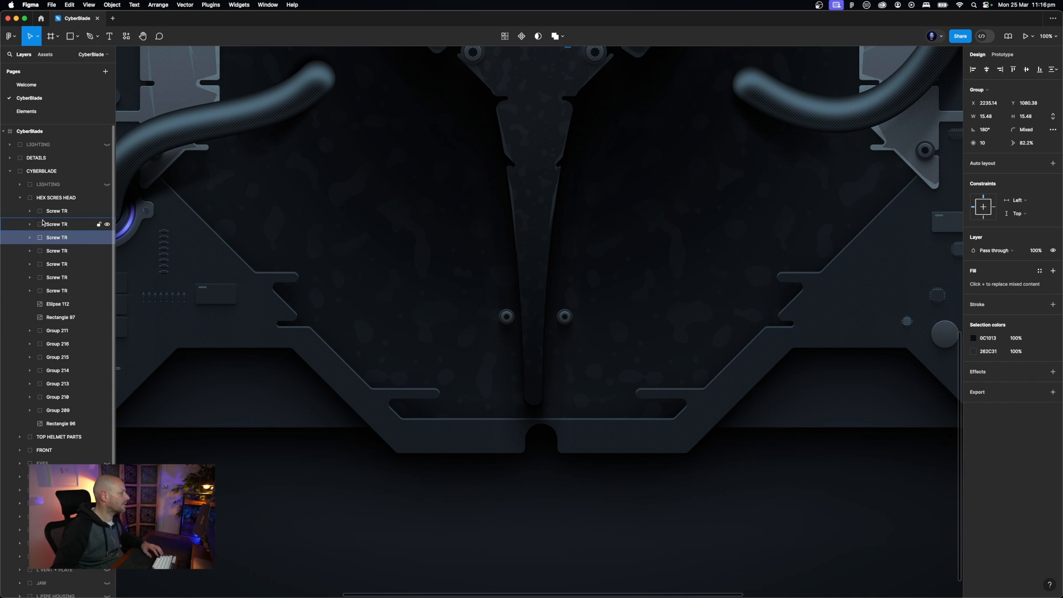
pyautogui.click(21, 197)
pyautogui.click(60, 198)
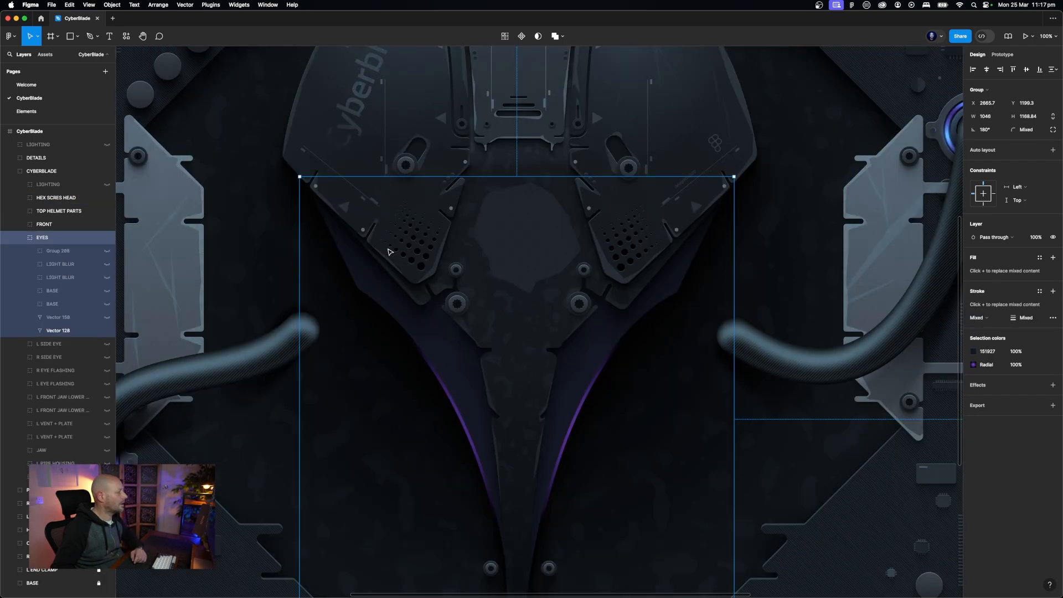
# Inspect Vector 128 in the EYES group, including the purple radial gradient of its stroke
pyautogui.scroll(-2, 390, 252)
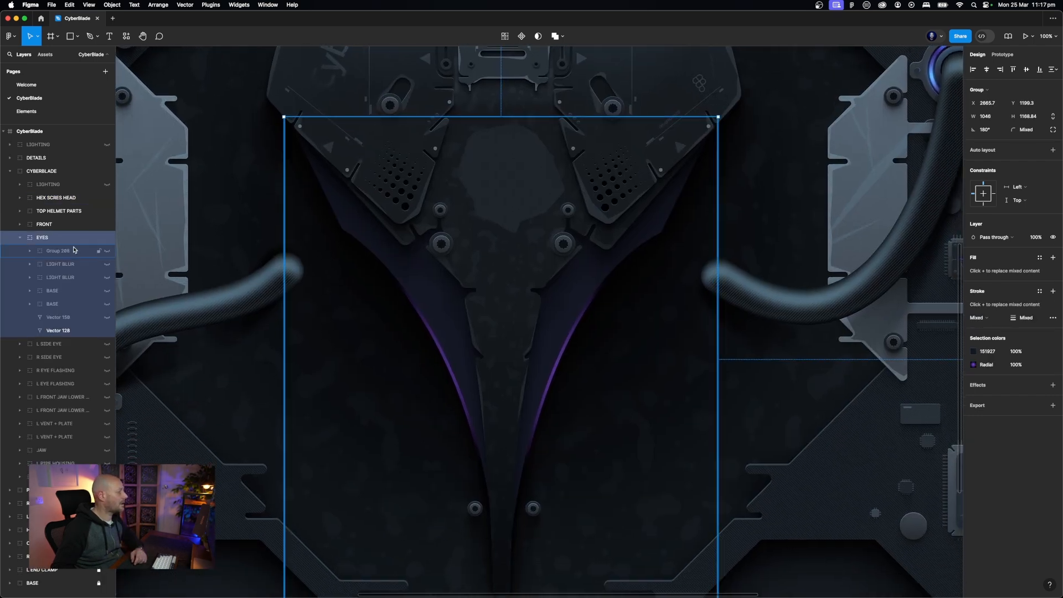
pyautogui.click(61, 330)
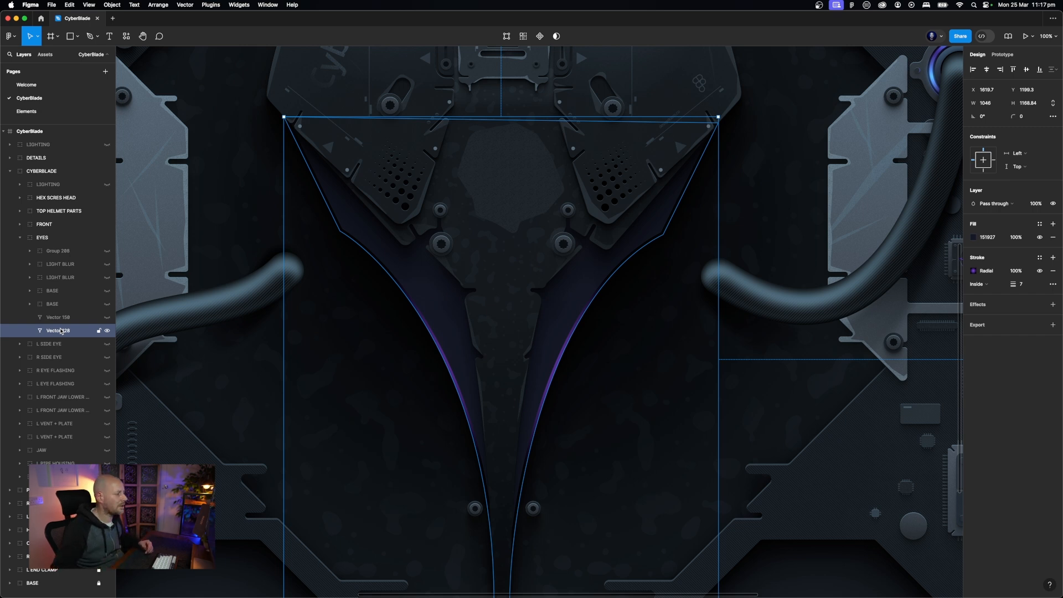
pyautogui.scroll(-3, 638, 300)
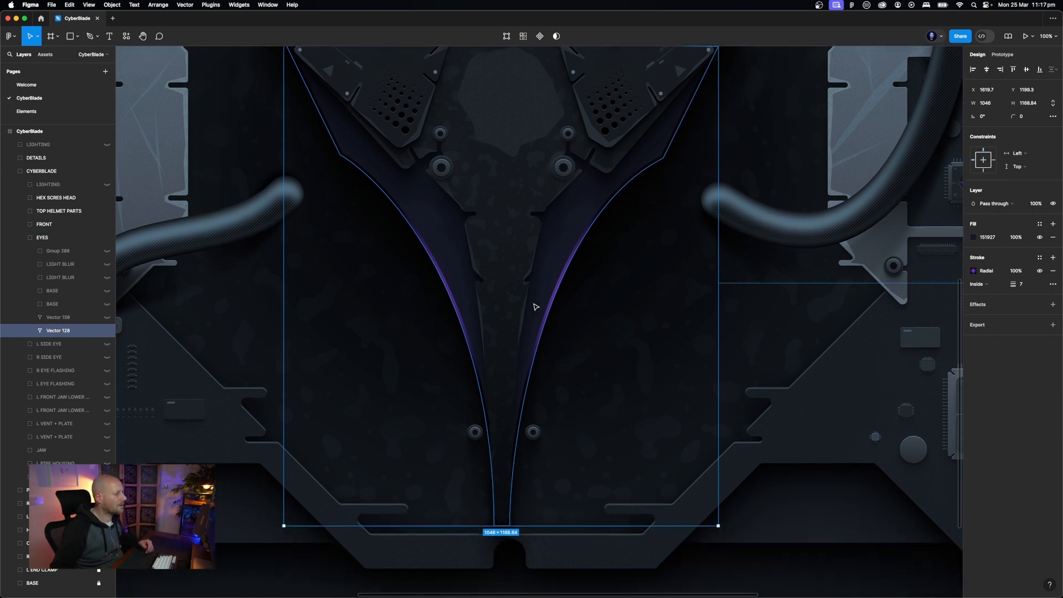
pyautogui.press('Escape')
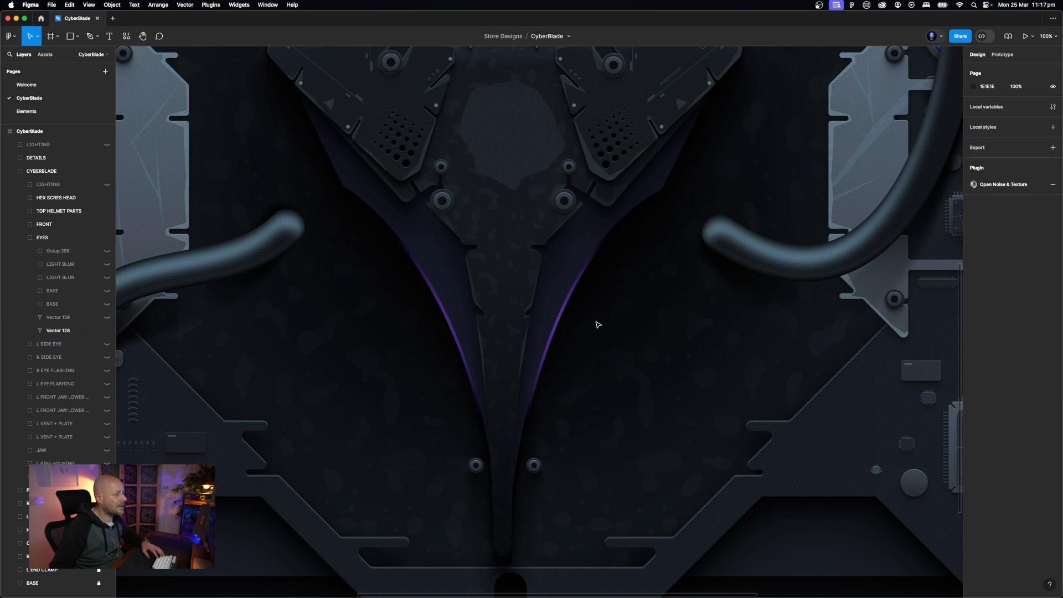
pyautogui.click(555, 281)
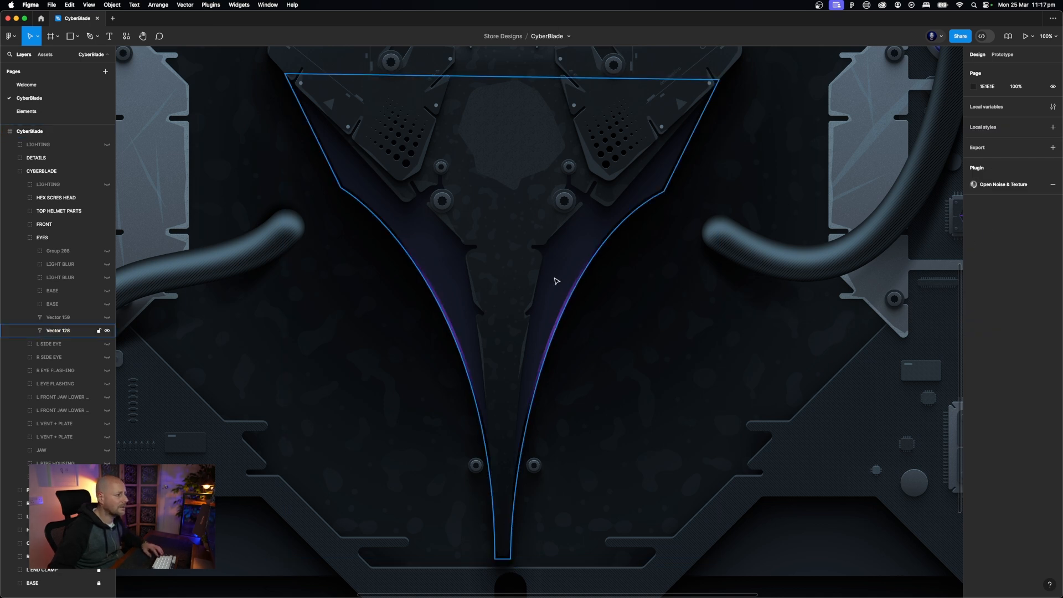
pyautogui.click(974, 271)
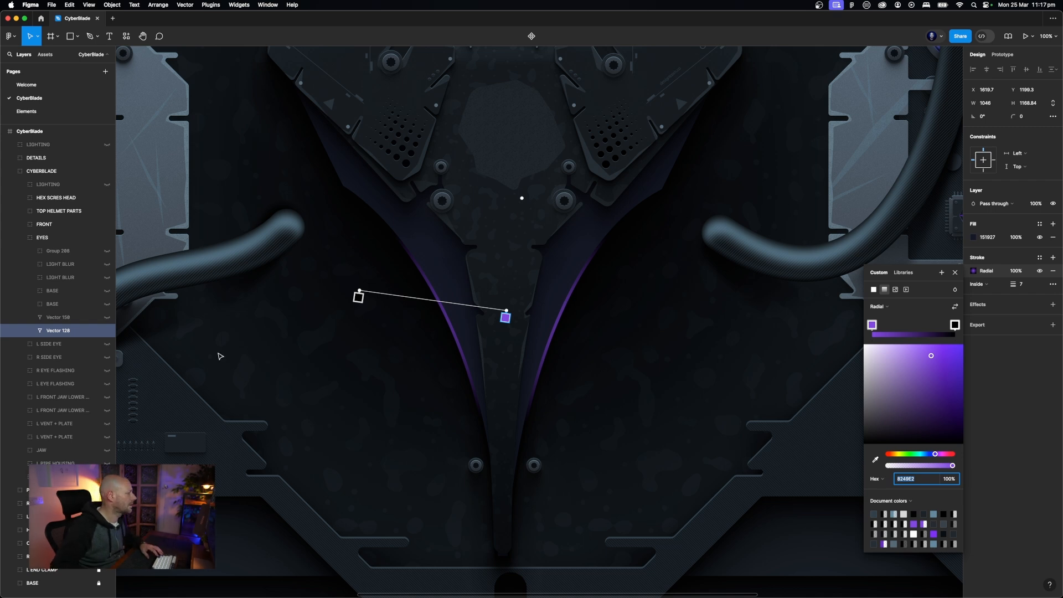
# Show the hidden Vector 158 in the EYES group and open its blue radial stroke gradient for inspection
pyautogui.click(56, 317)
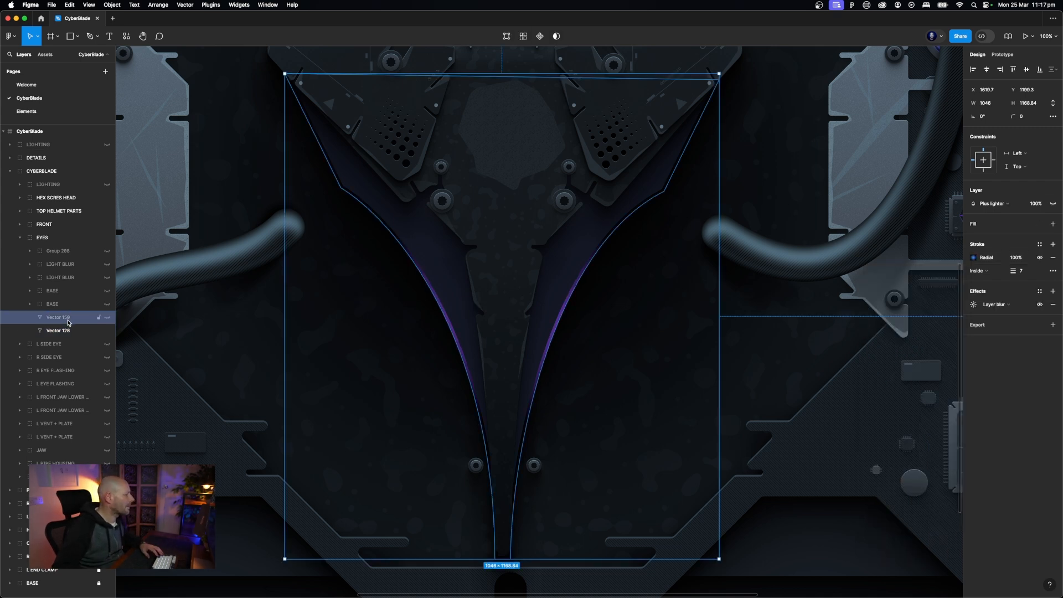
pyautogui.click(107, 318)
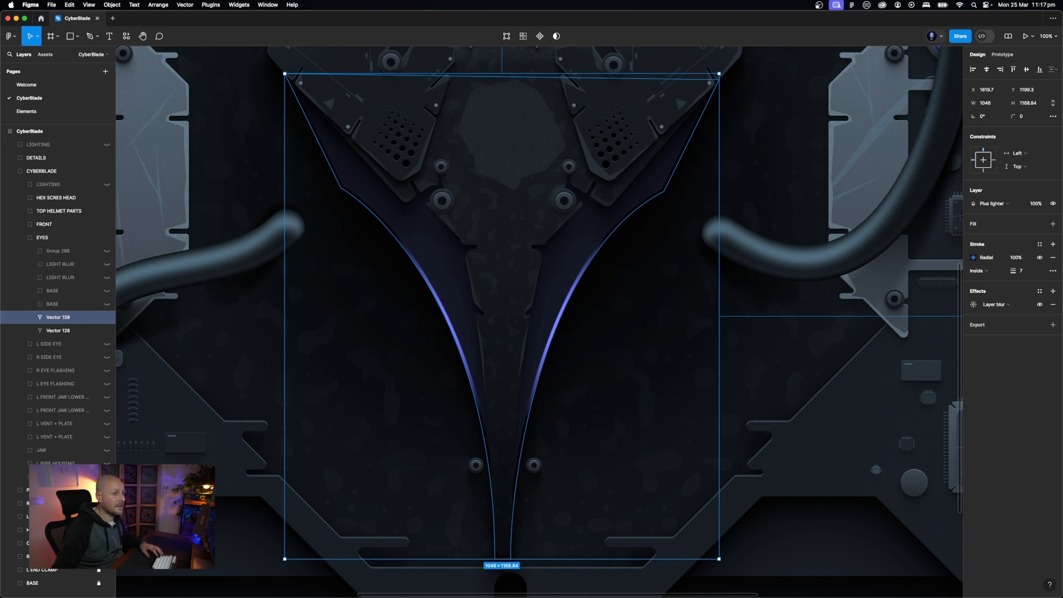
pyautogui.click(975, 258)
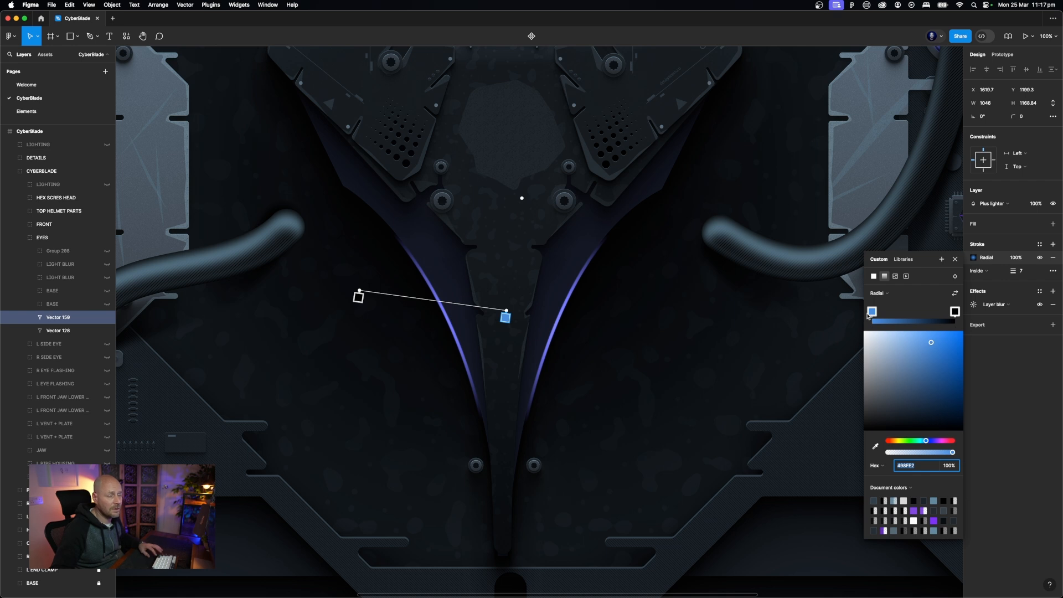
# Make the lower of the two hidden BASE groups inside EYES visible and check which vectors it contains
pyautogui.click(661, 413)
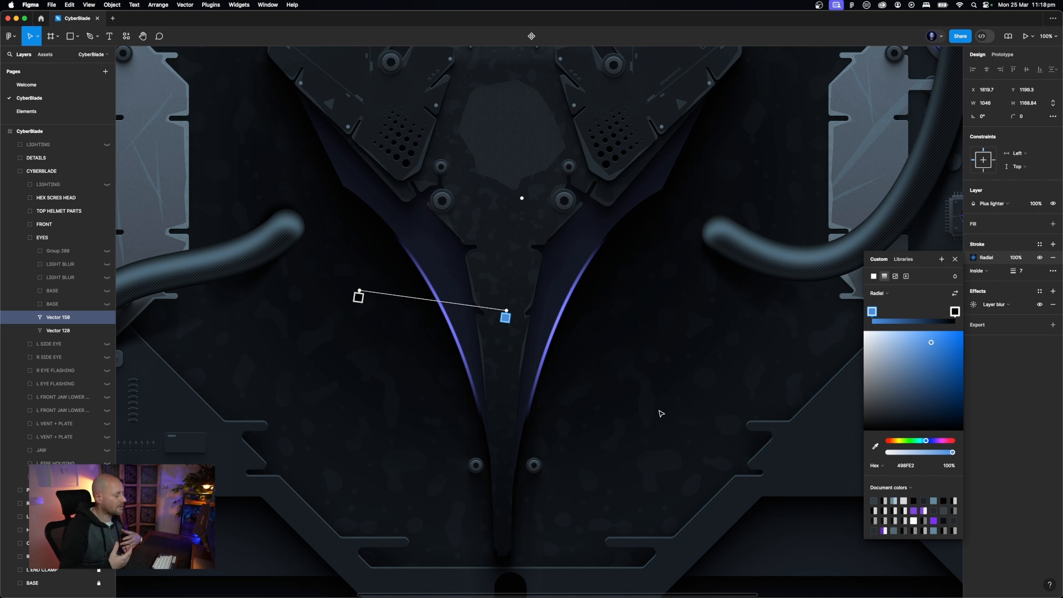
pyautogui.click(42, 305)
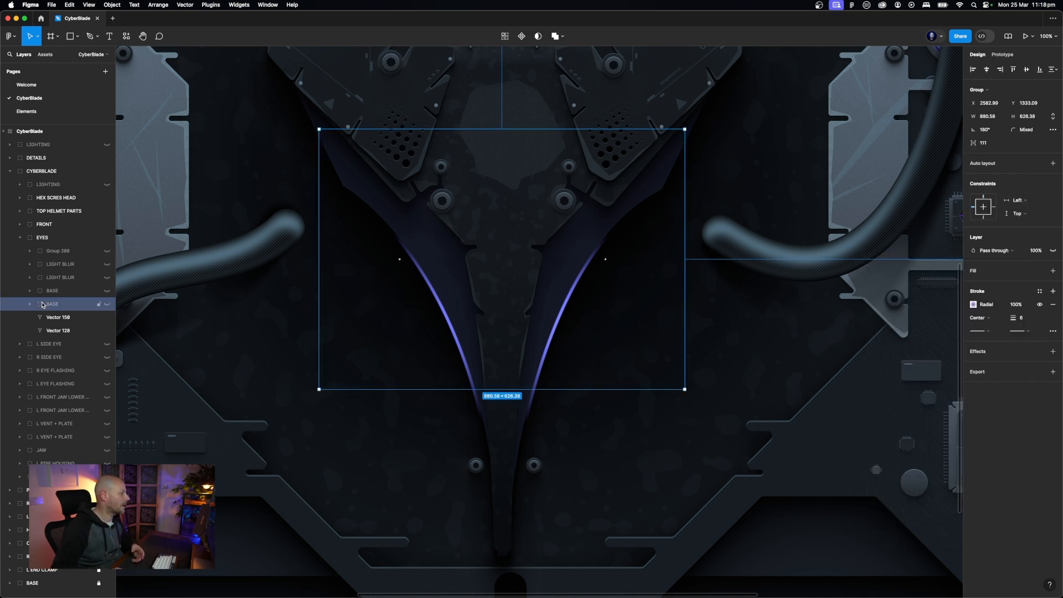
pyautogui.click(107, 304)
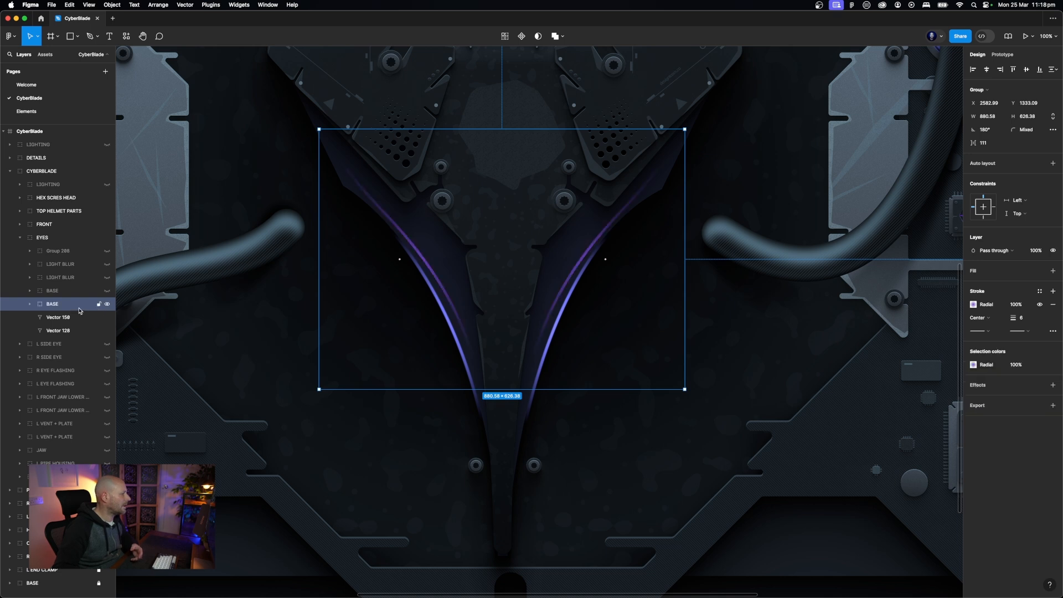
pyautogui.click(29, 305)
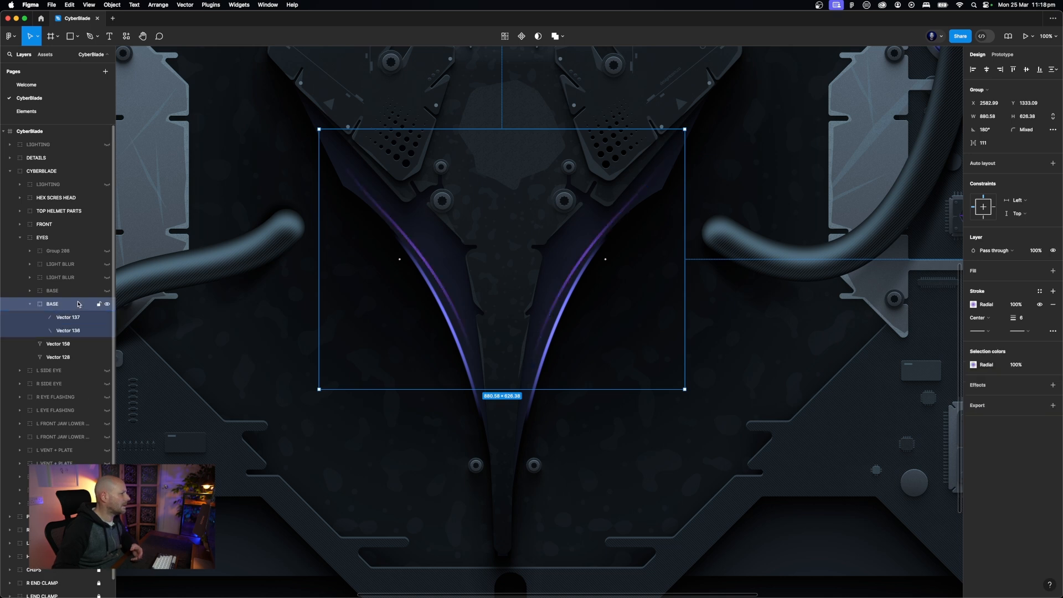
pyautogui.click(30, 305)
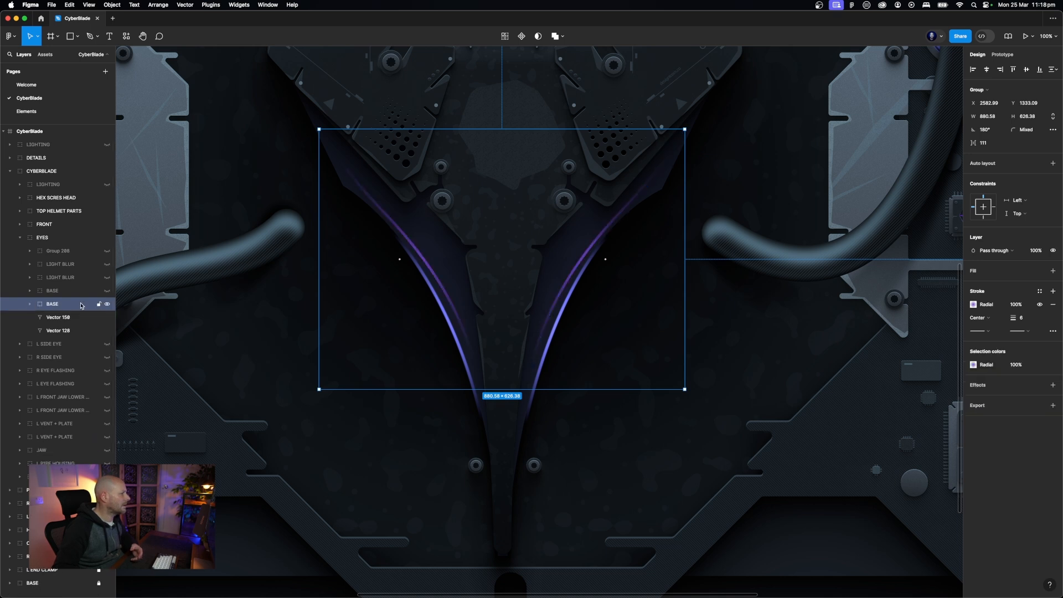
# Inspect the radial stroke gradient of Vector 137 in the visible BASE group and its matching vector on the opposite eye
pyautogui.click(569, 444)
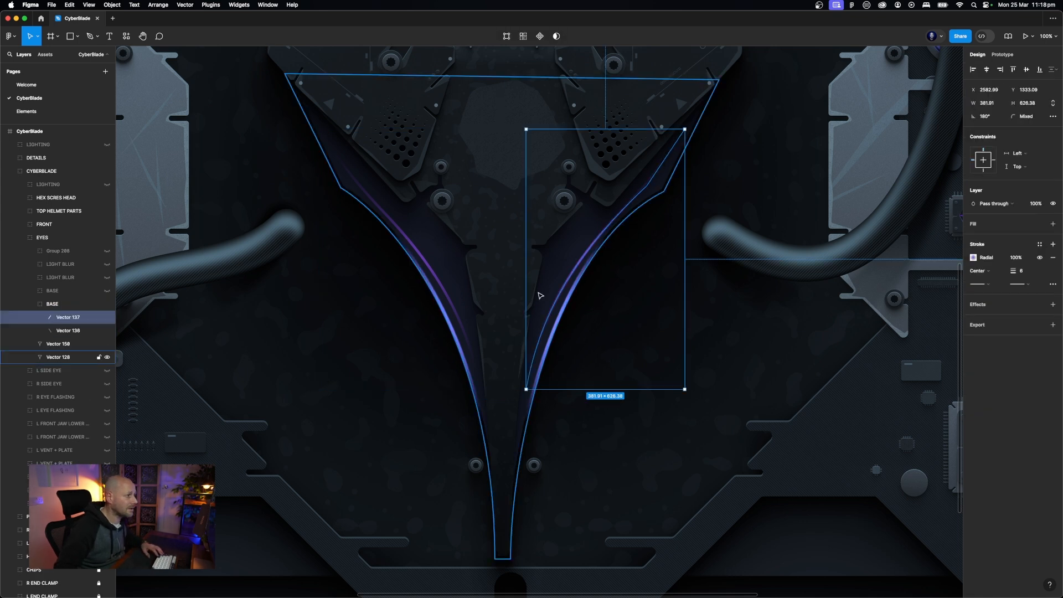
pyautogui.click(451, 305)
pyautogui.click(553, 277)
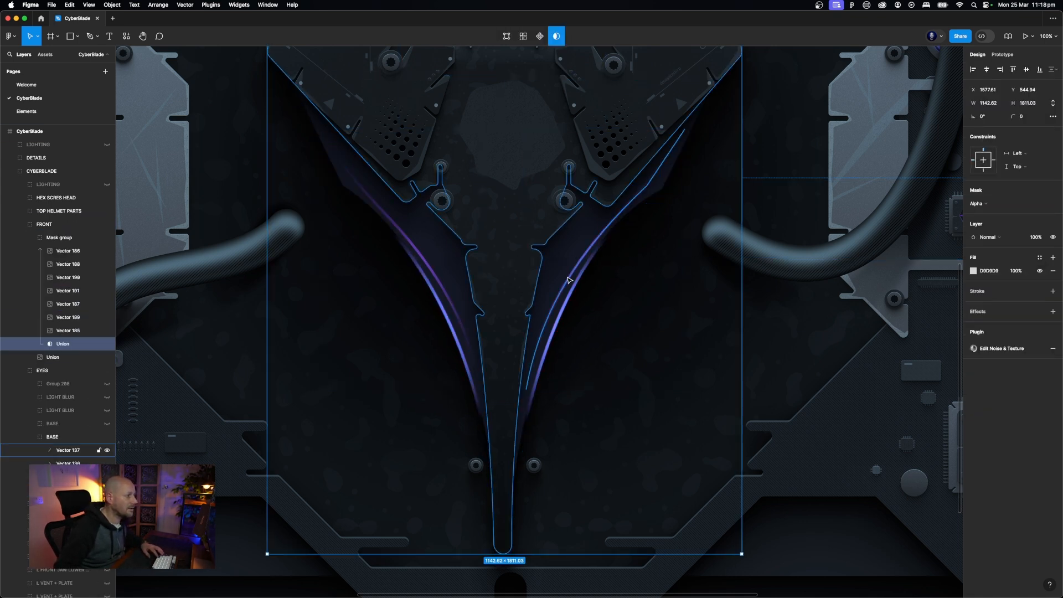
pyautogui.click(571, 281)
pyautogui.click(974, 258)
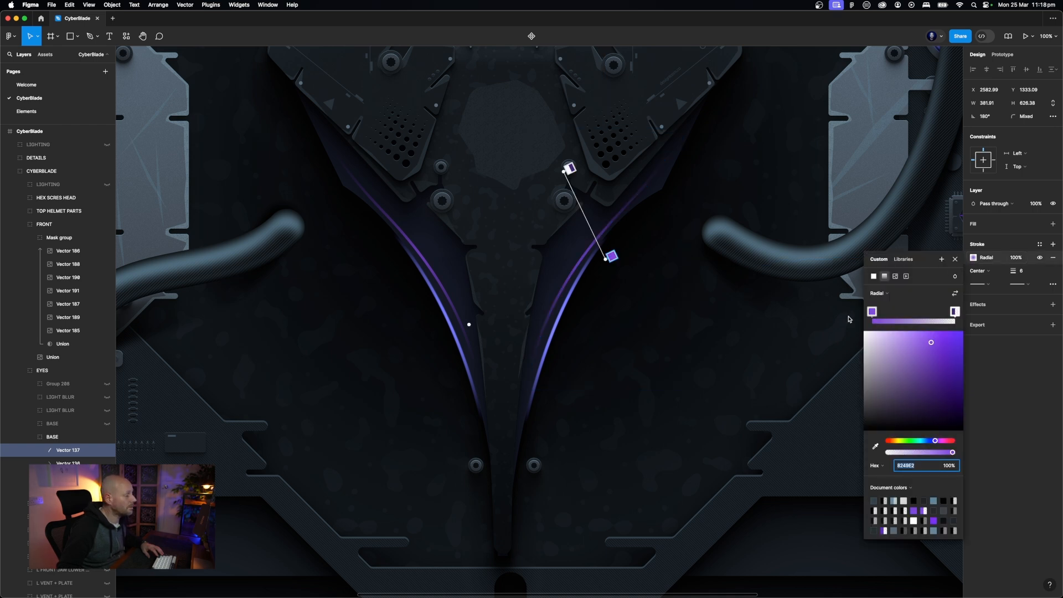
pyautogui.click(67, 464)
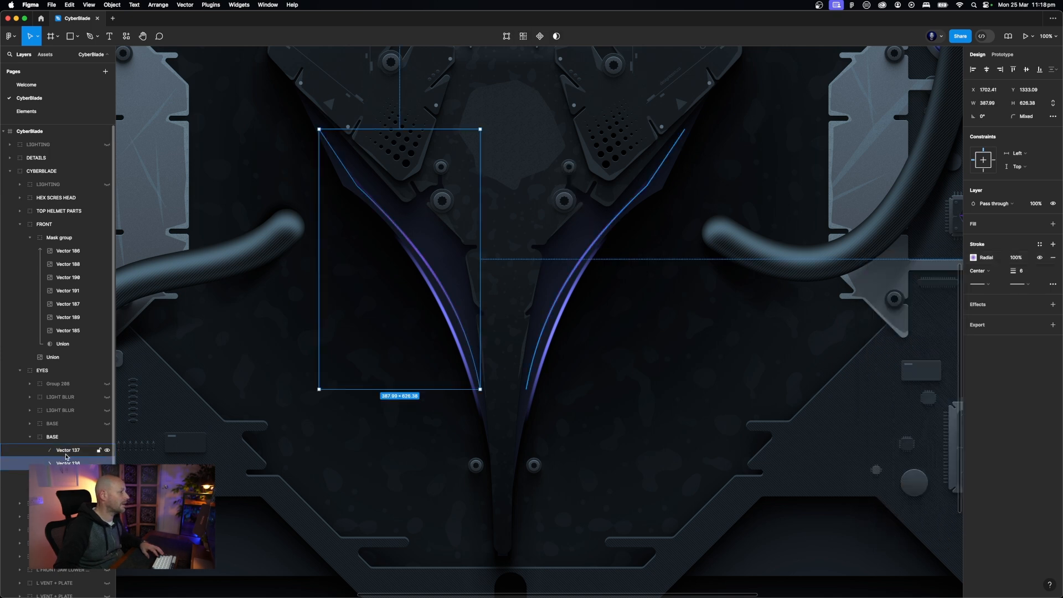
pyautogui.click(67, 452)
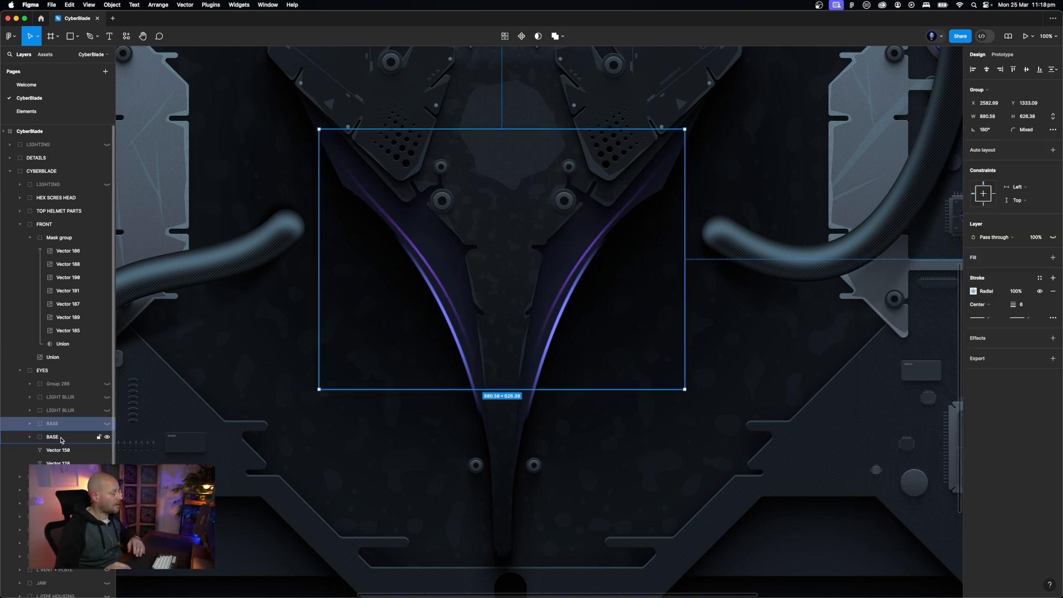
# Make the remaining hidden BASE group inside EYES visible
pyautogui.click(61, 438)
pyautogui.click(79, 429)
pyautogui.click(107, 423)
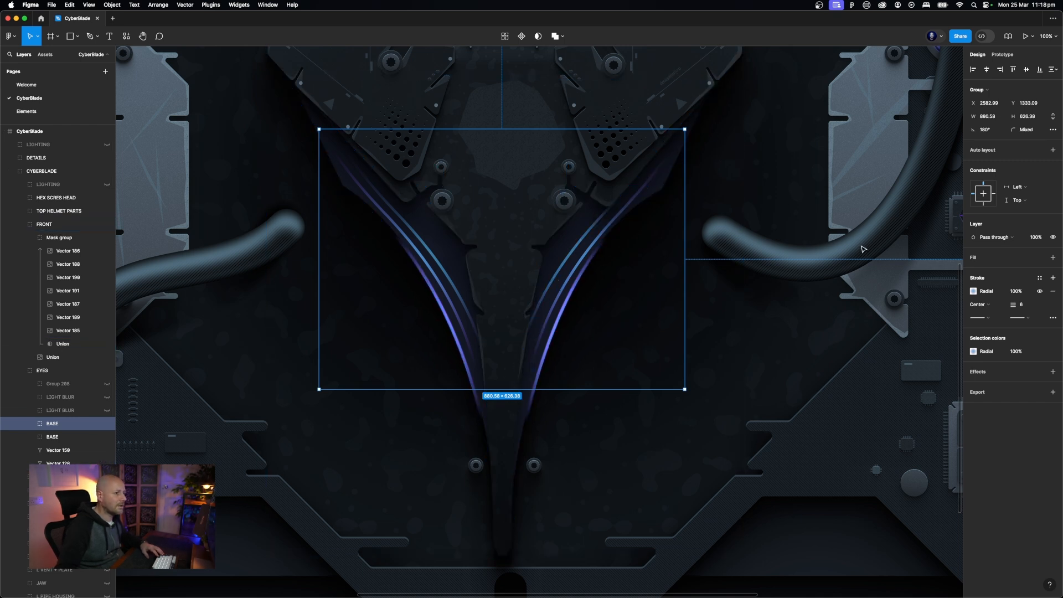
# Make the lower LIGHT BLUR group in EYES visible and examine its layer blur setting
pyautogui.click(66, 414)
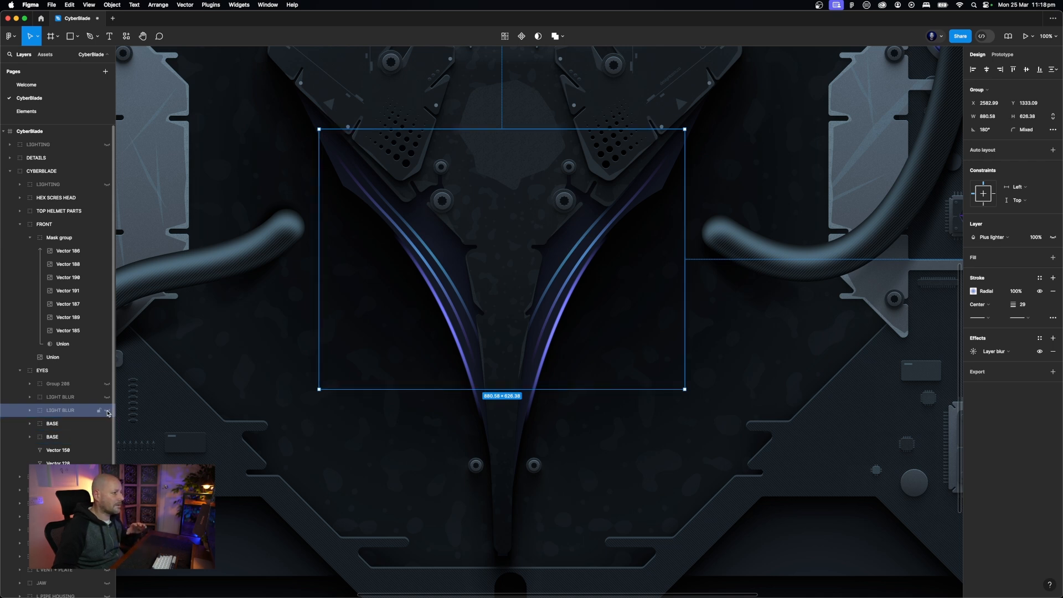
pyautogui.click(107, 411)
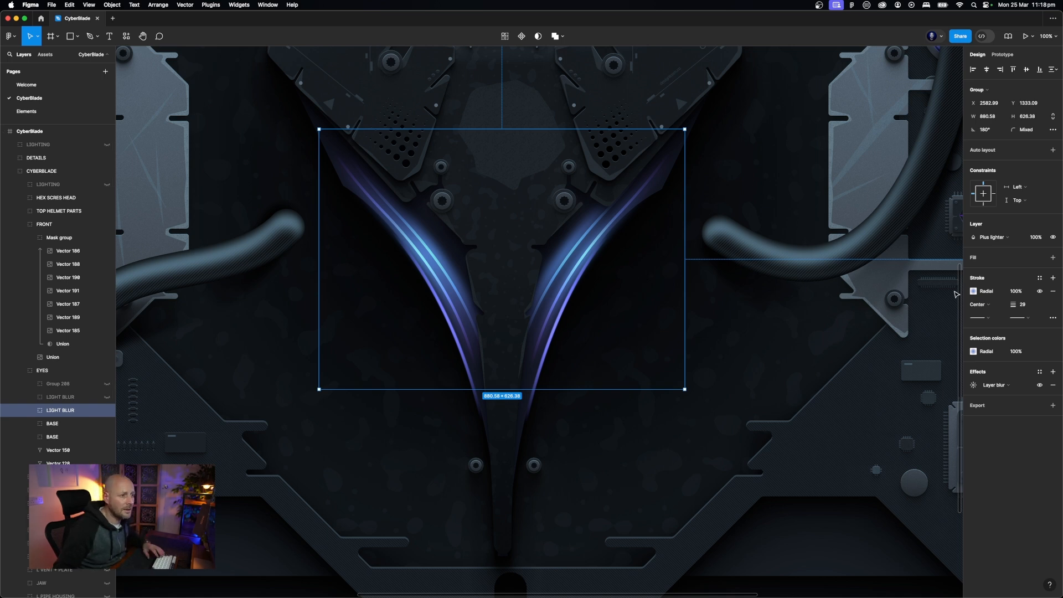
pyautogui.click(973, 386)
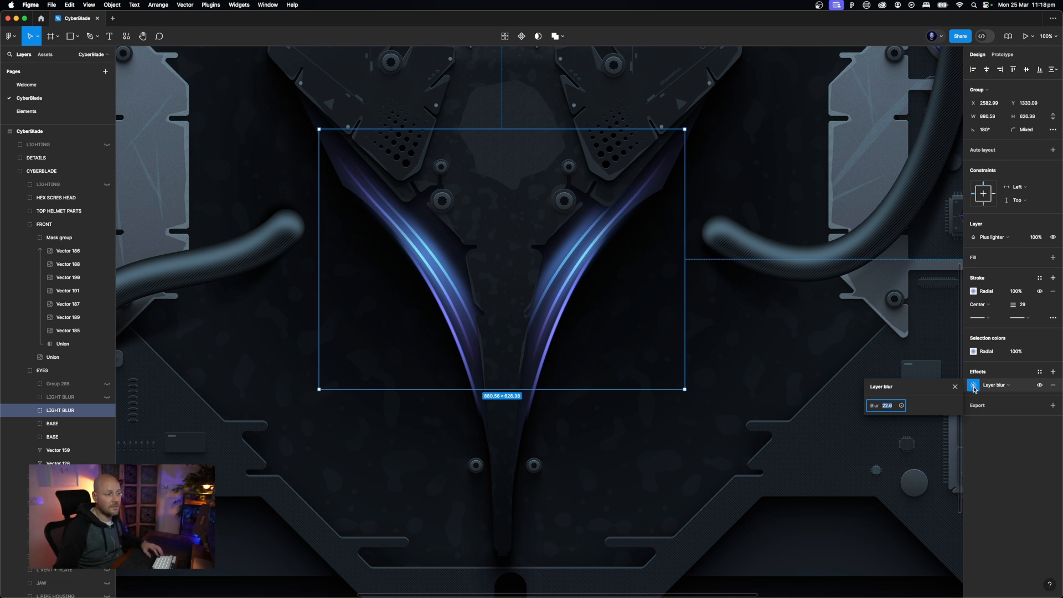
pyautogui.click(1010, 437)
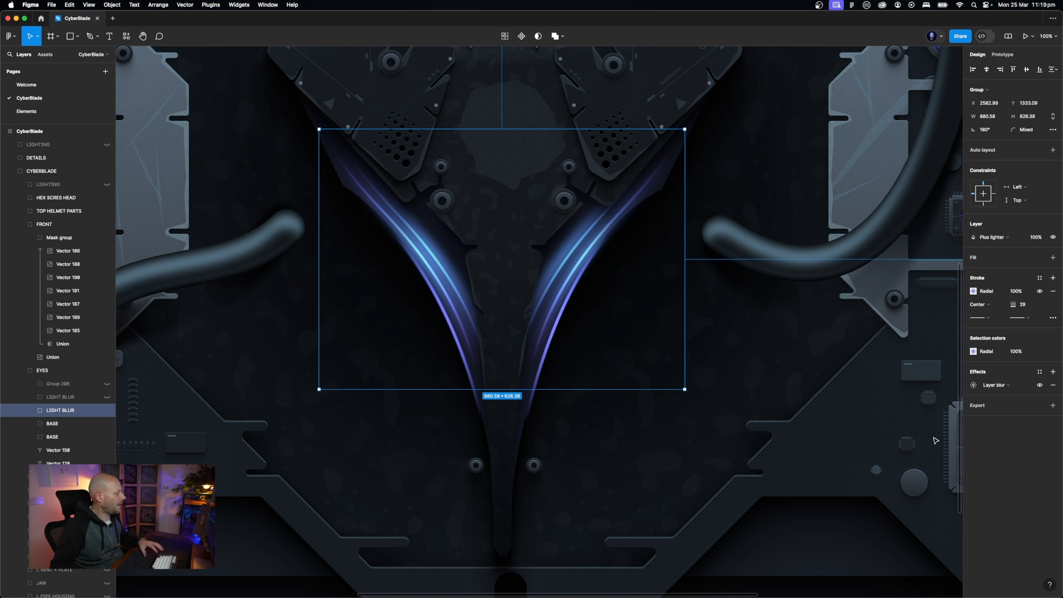
# Make the upper LIGHT BLUR group in EYES visible and examine its first radial stroke colour and the glow up close
pyautogui.click(53, 398)
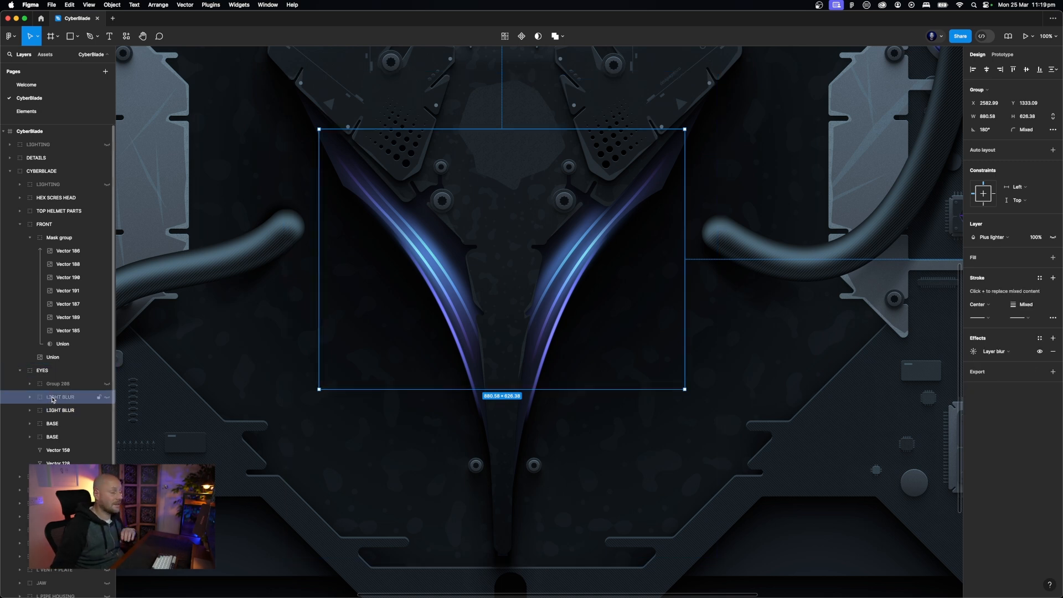
pyautogui.click(99, 397)
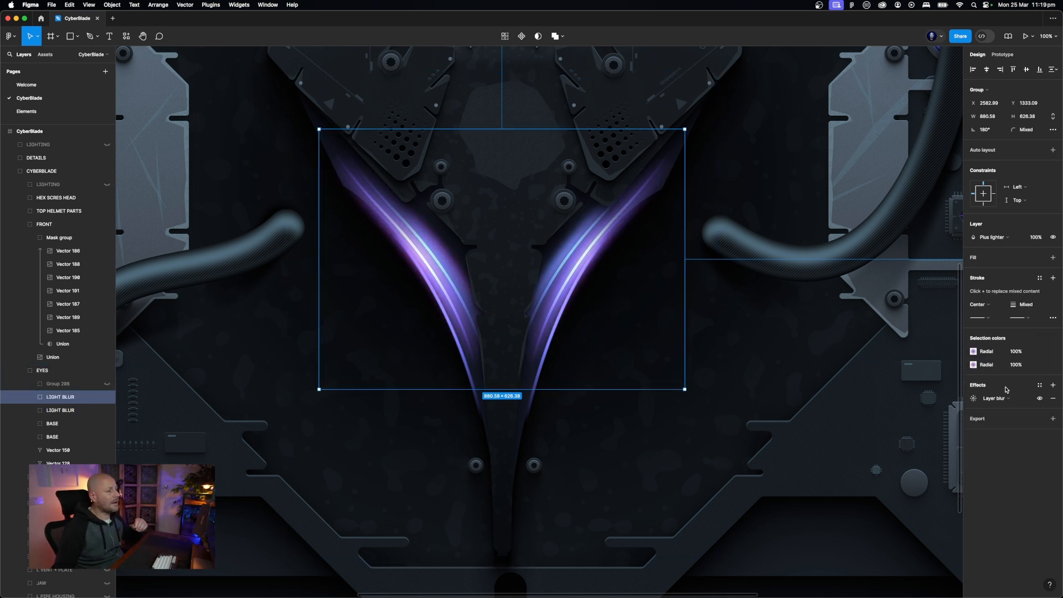
pyautogui.click(975, 353)
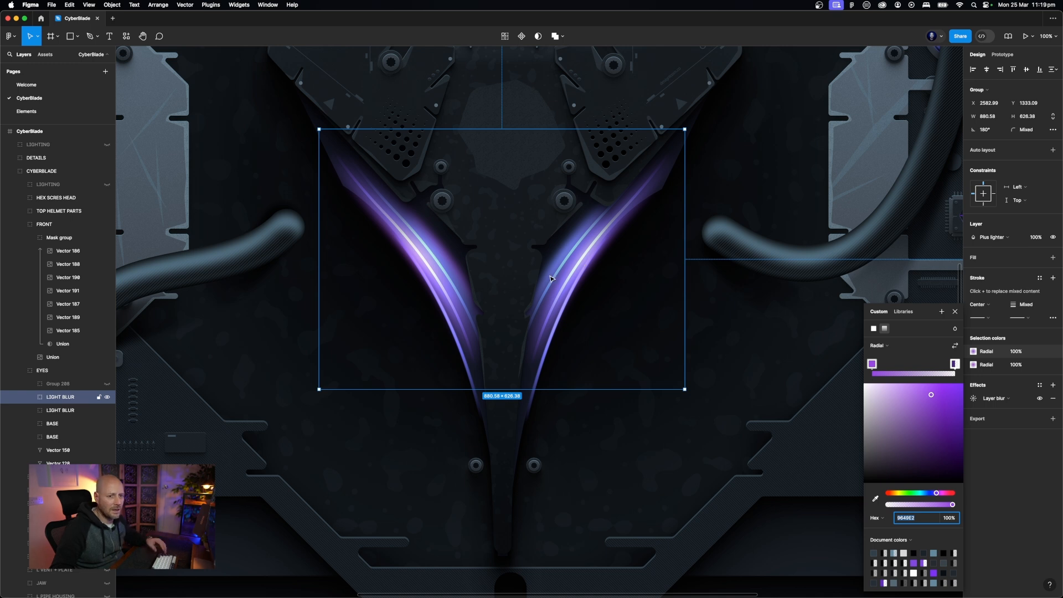
pyautogui.scroll(5, 551, 279)
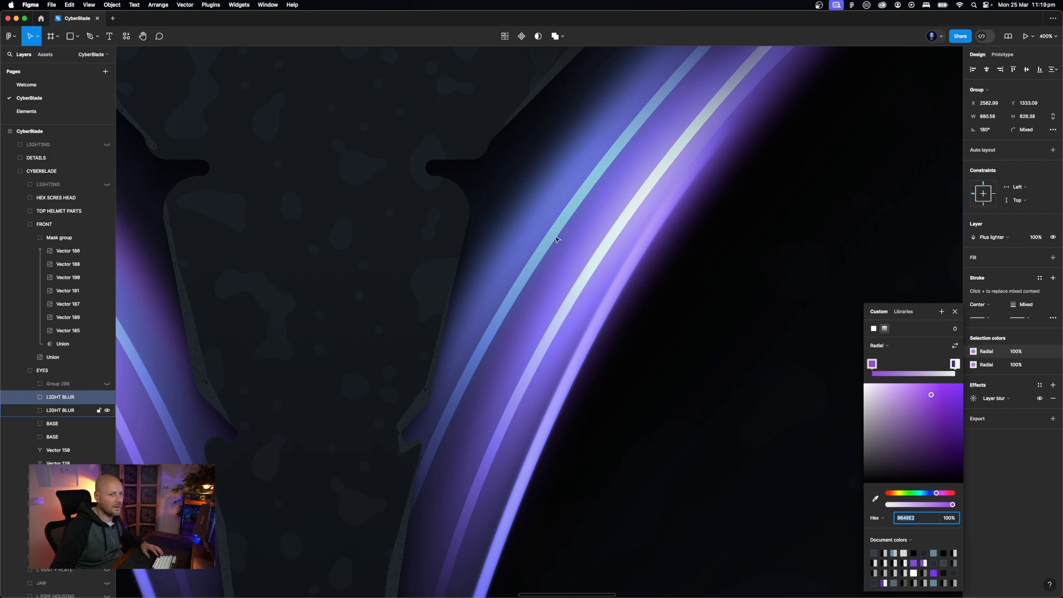
pyautogui.hotkey('shift', '0')
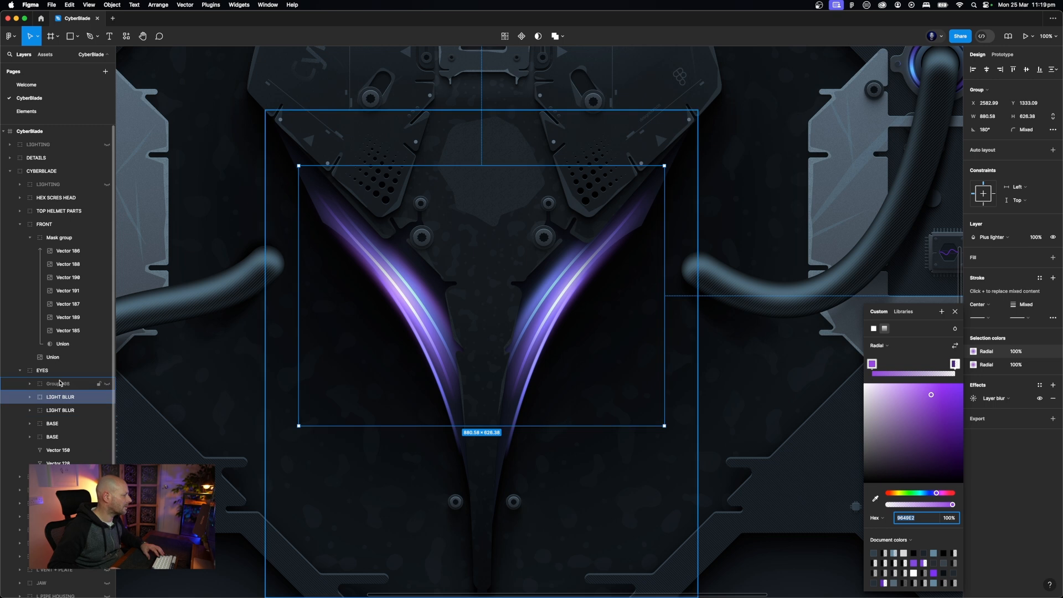
# Make the hidden line-texture group at the top of EYES visible and examine its Overlay effect up close
pyautogui.click(109, 387)
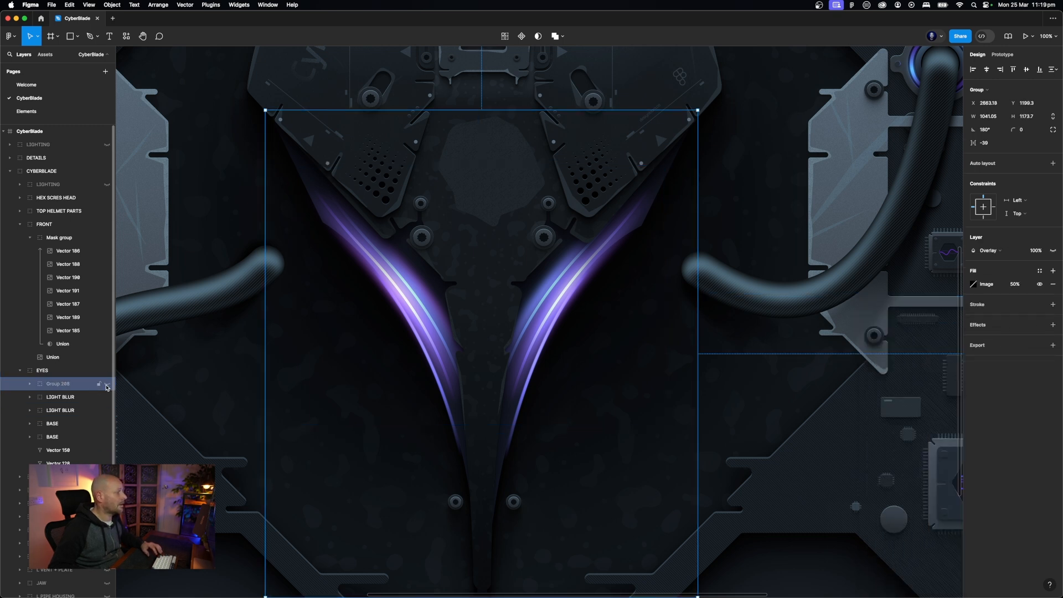
pyautogui.click(106, 385)
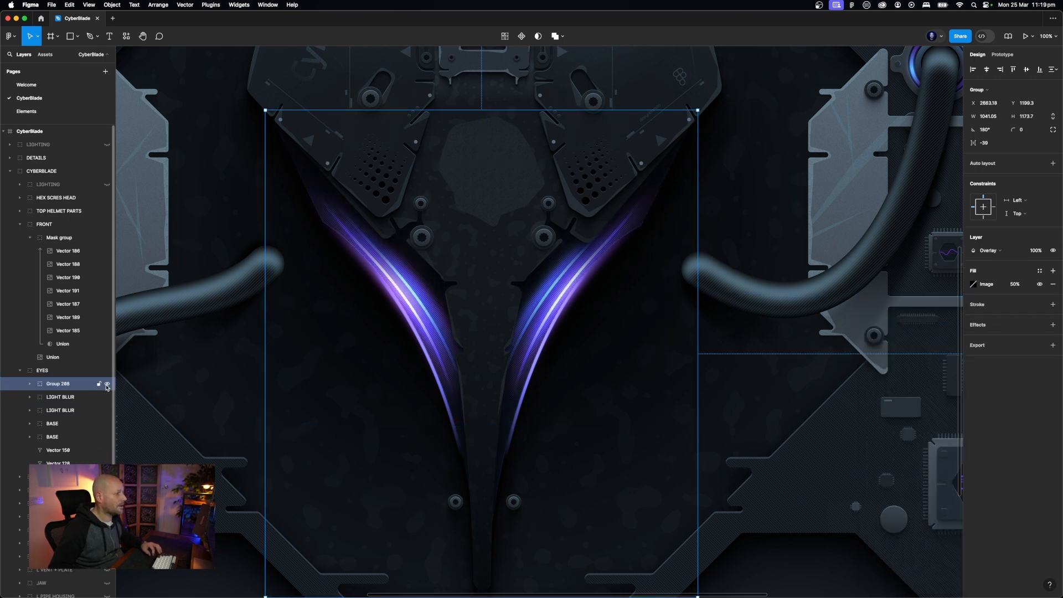
pyautogui.hscroll(-3, 585, 333)
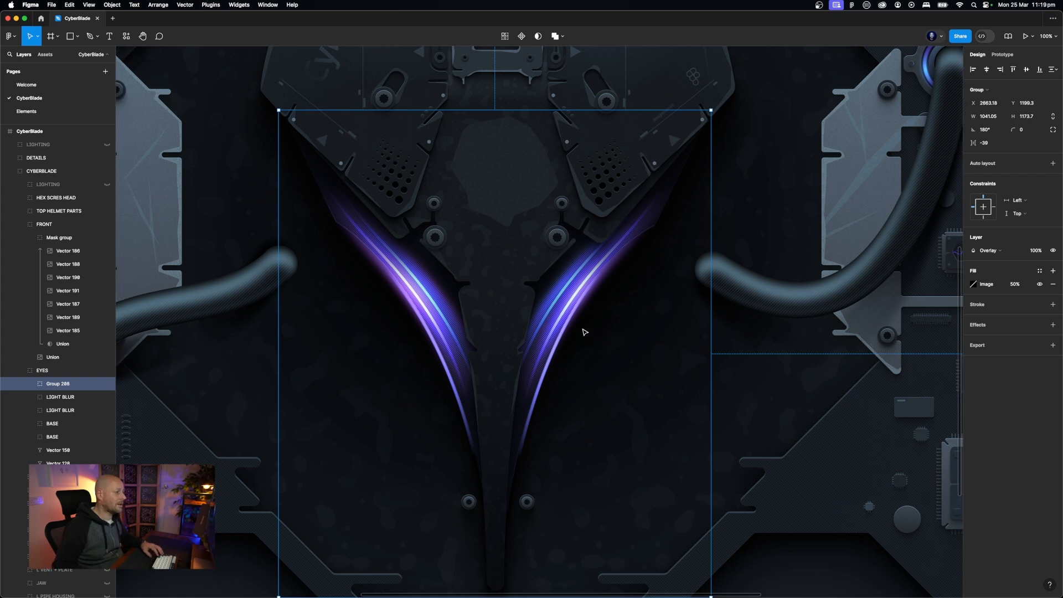
pyautogui.press('super+equal')
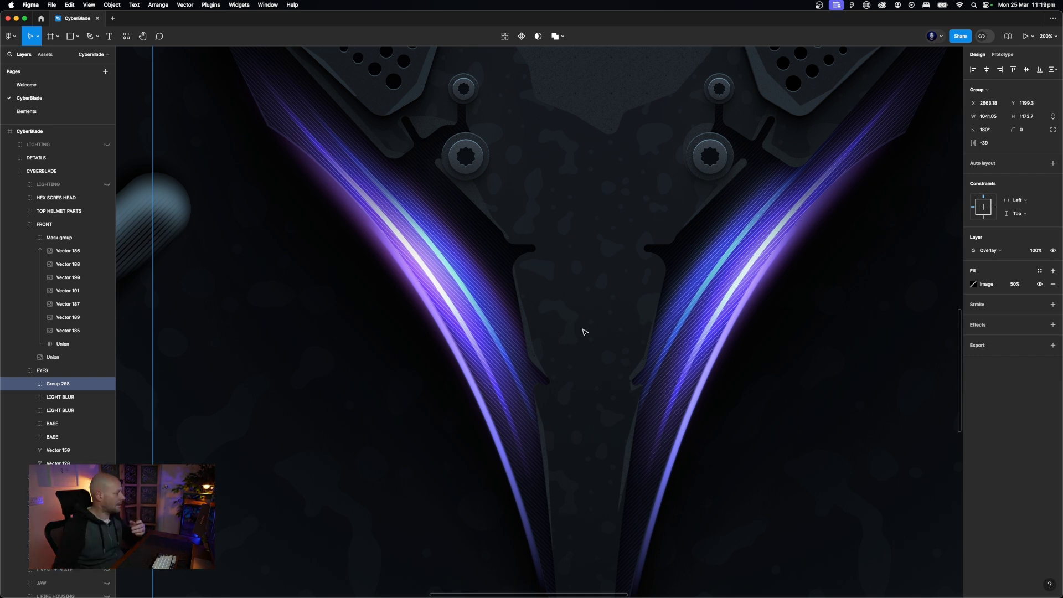
# Examine the tiled image fill of both Subtract shapes in the texture group and compare them with the base eye vector
pyautogui.click(31, 386)
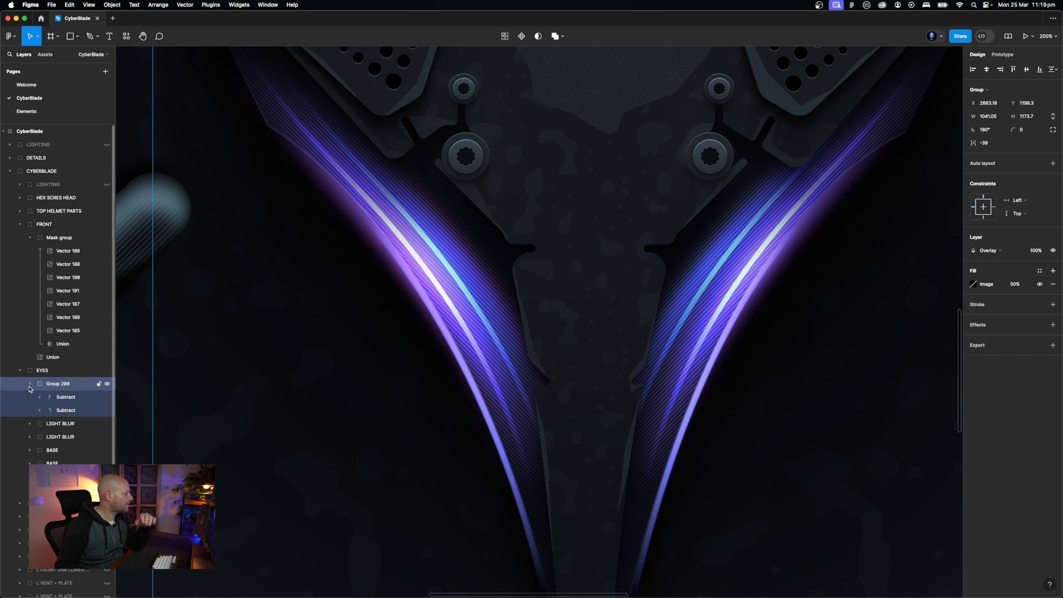
pyautogui.click(66, 410)
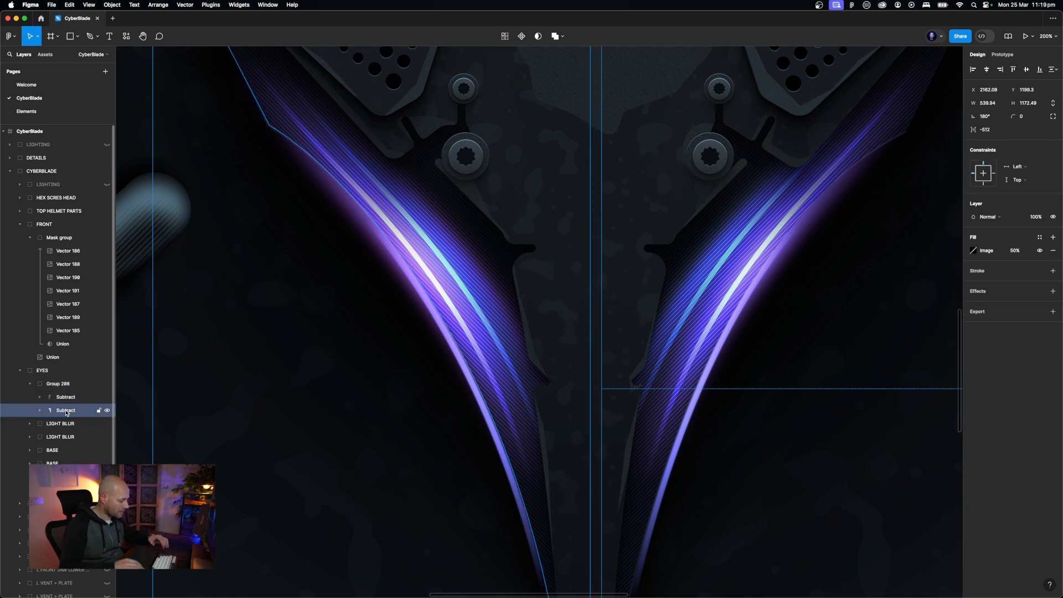
pyautogui.hotkey('shift', '0')
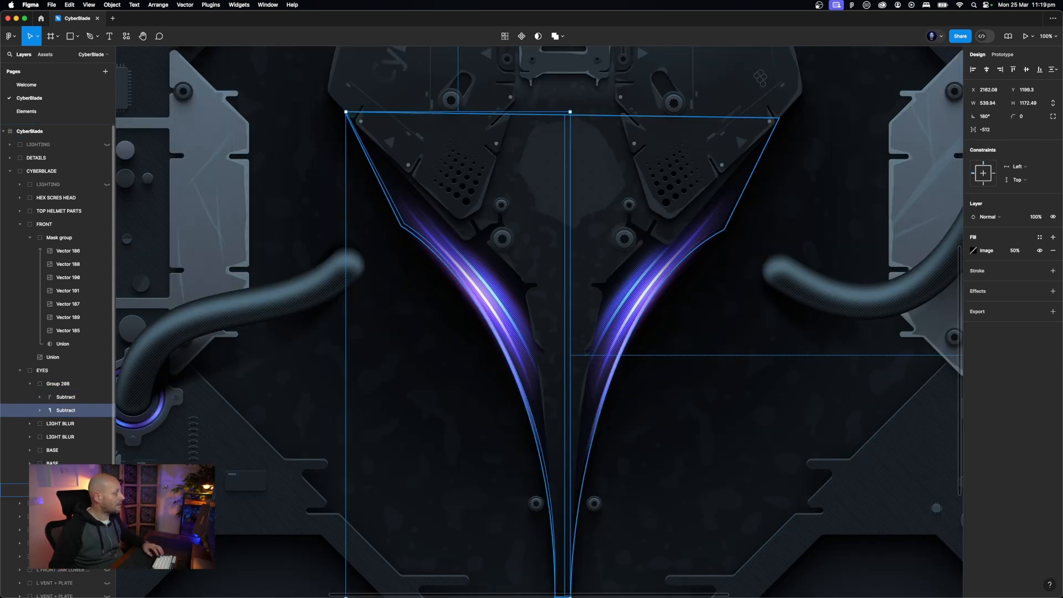
pyautogui.click(62, 490)
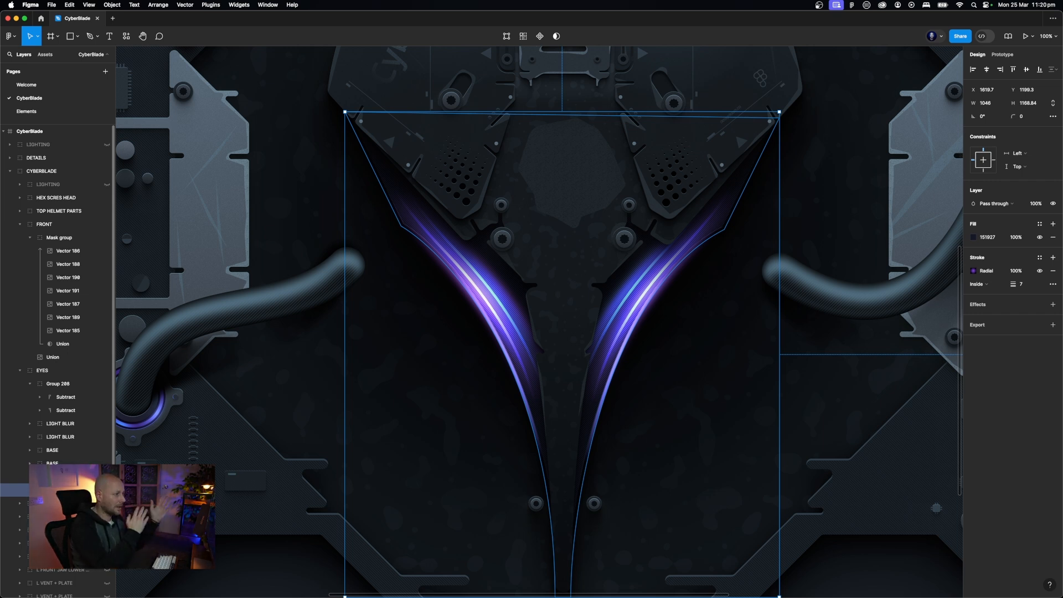
pyautogui.click(57, 411)
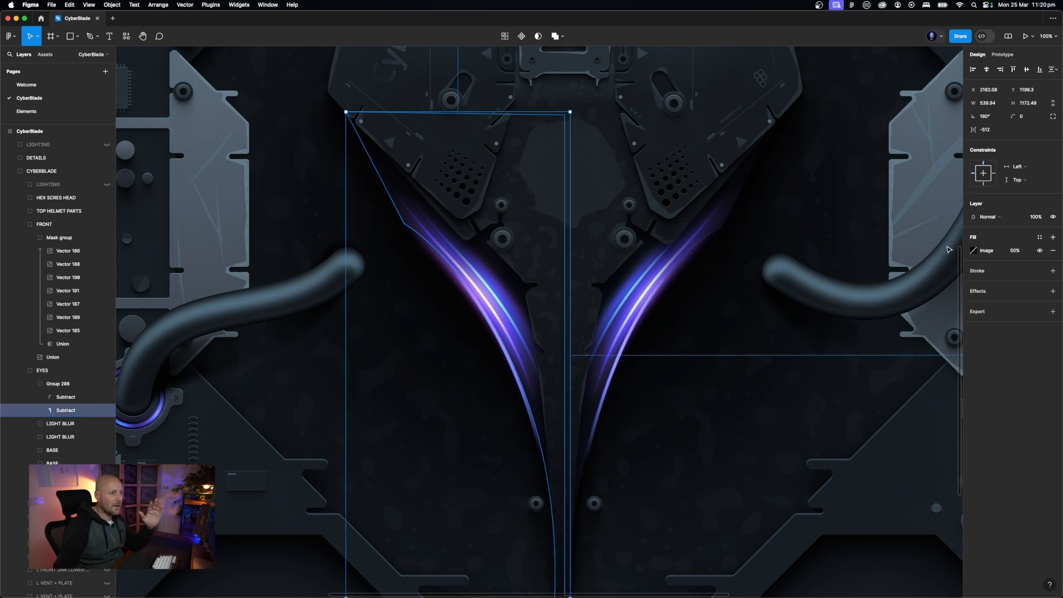
pyautogui.click(975, 250)
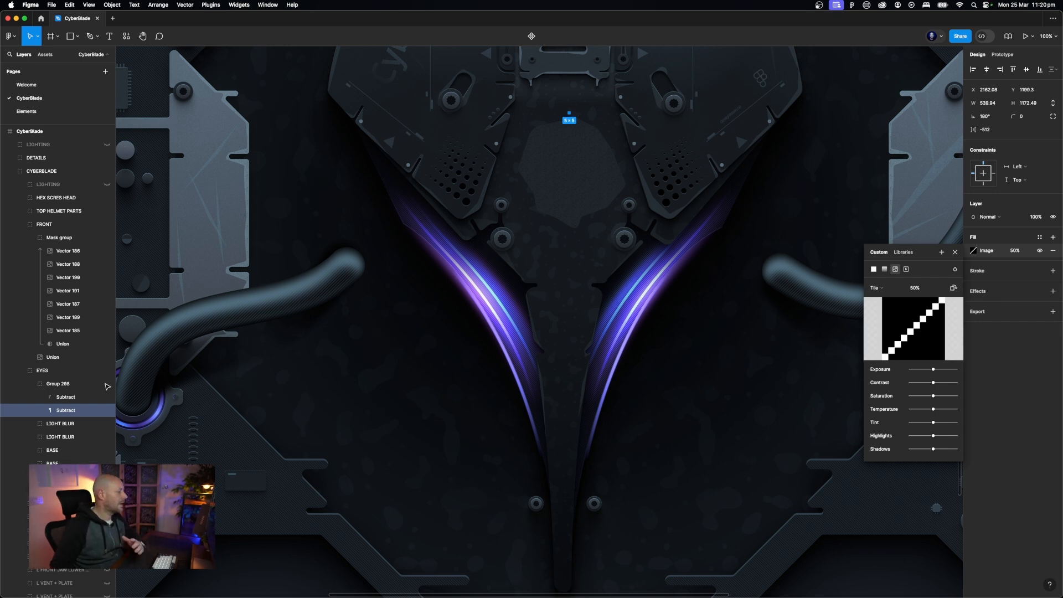
pyautogui.click(88, 397)
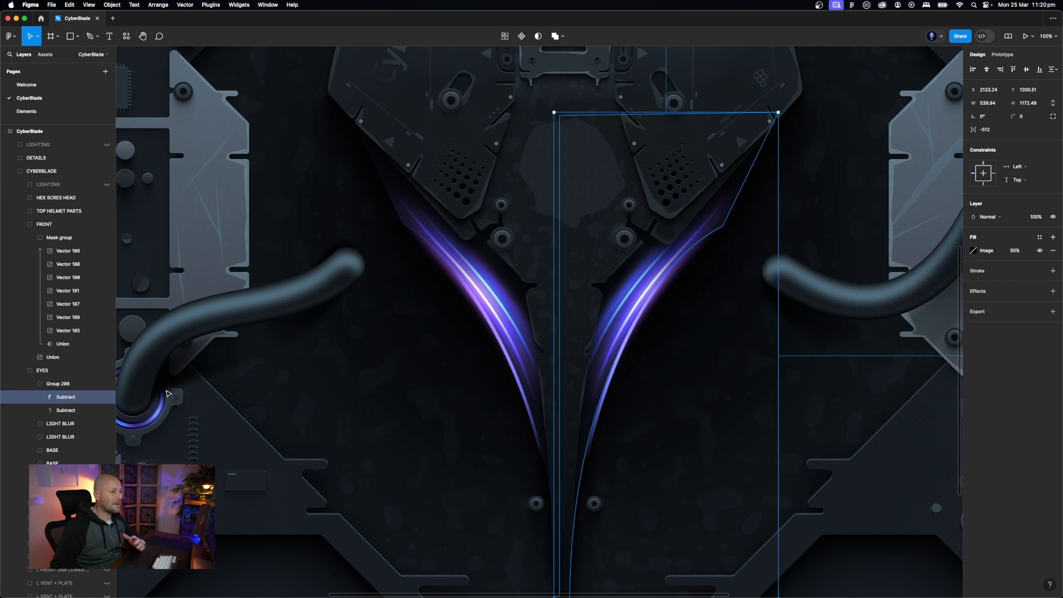
pyautogui.click(973, 252)
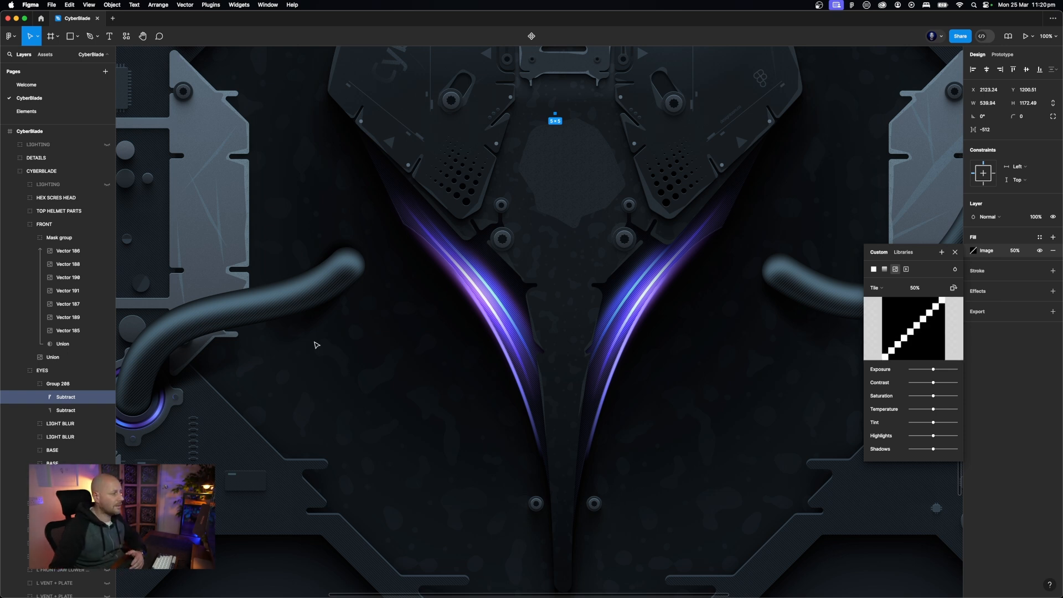
# Try the eye line-texture group's image fill at 60% and 70% opacity, and return it to 50%
pyautogui.click(49, 384)
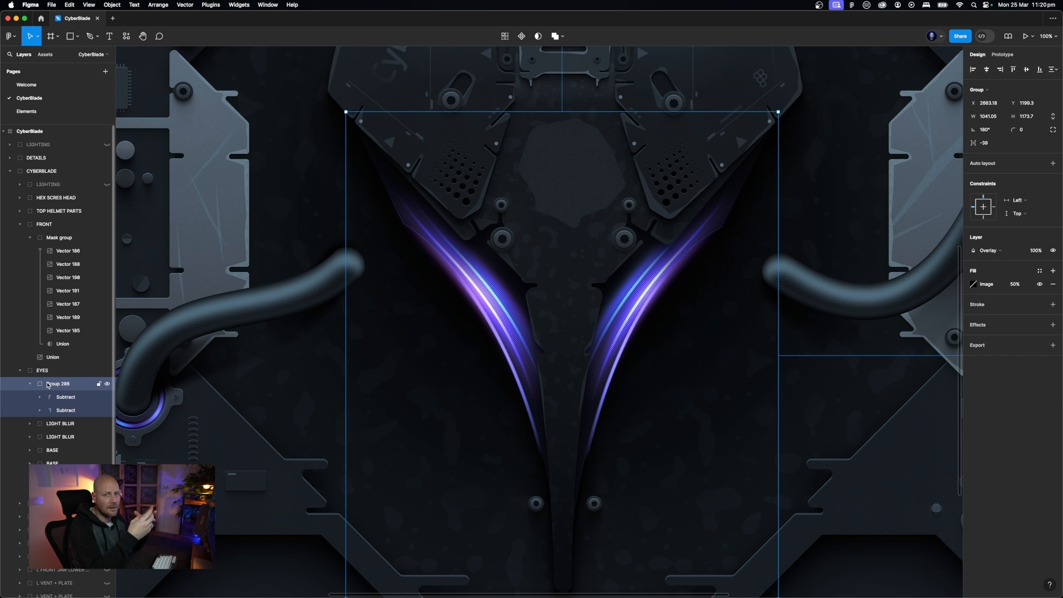
pyautogui.scroll(-5, 49, 384)
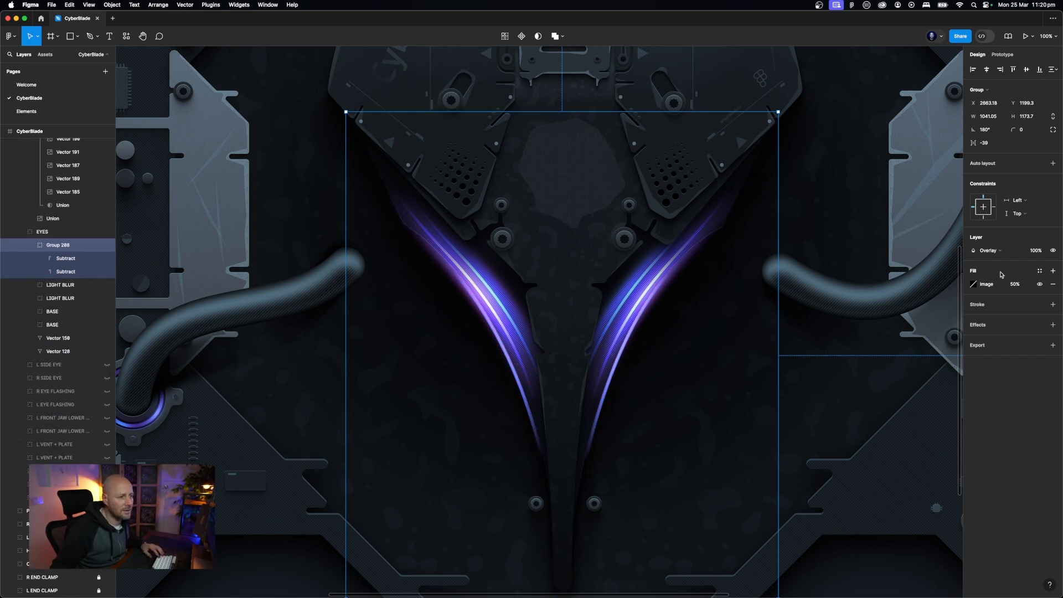
pyautogui.click(1016, 286)
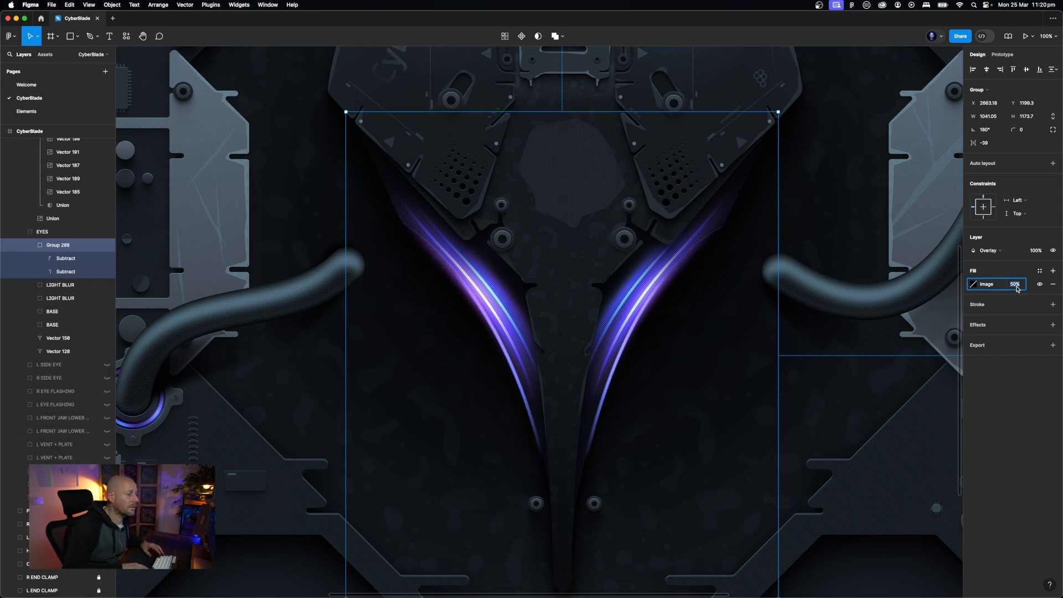
pyautogui.write('60')
pyautogui.press('Return')
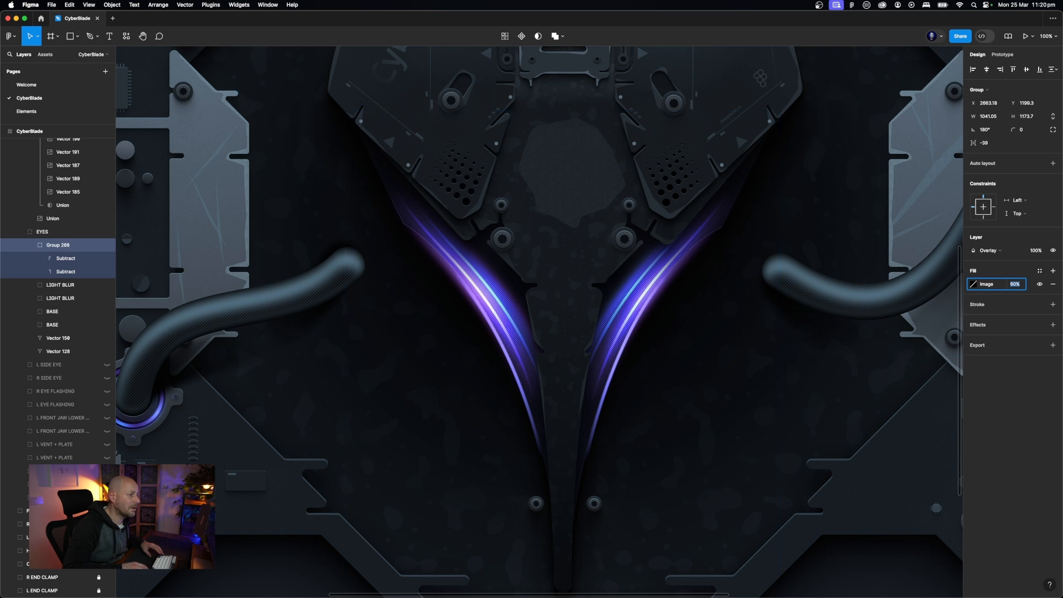
pyautogui.hotkey('shift', 'Up')
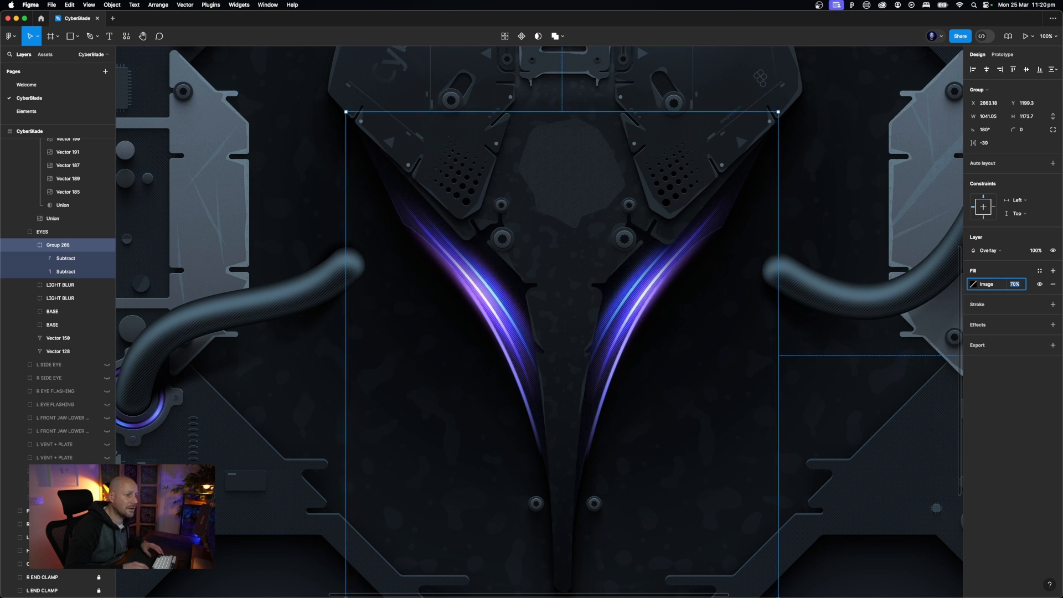
pyautogui.write('50')
pyautogui.press('Return')
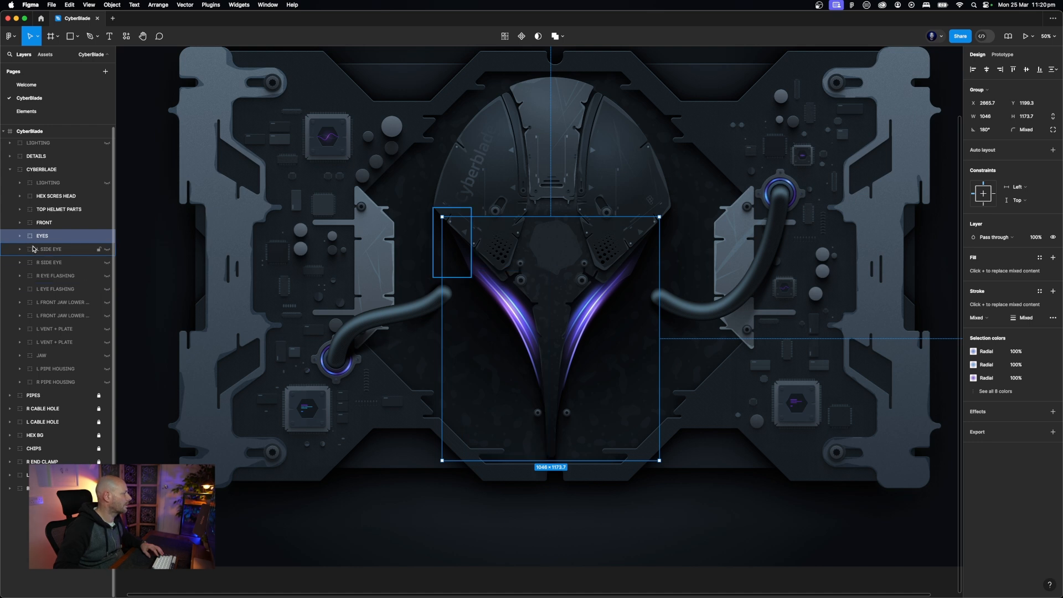
# Make the hidden L SIDE EYE group visible
pyautogui.click(109, 251)
pyautogui.click(108, 251)
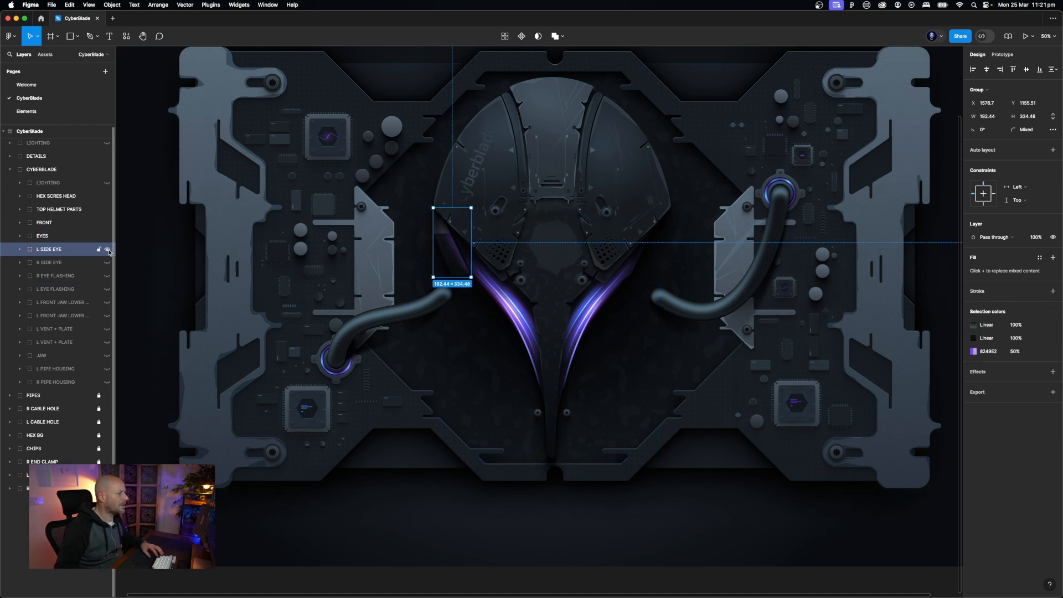
pyautogui.hotkey('shift', '0')
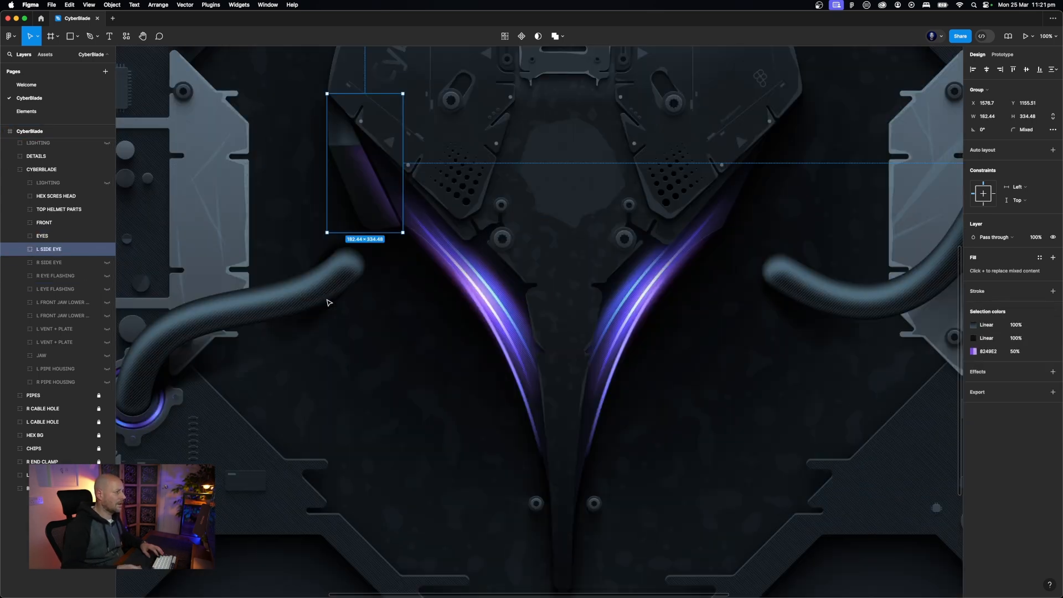
pyautogui.click(497, 345)
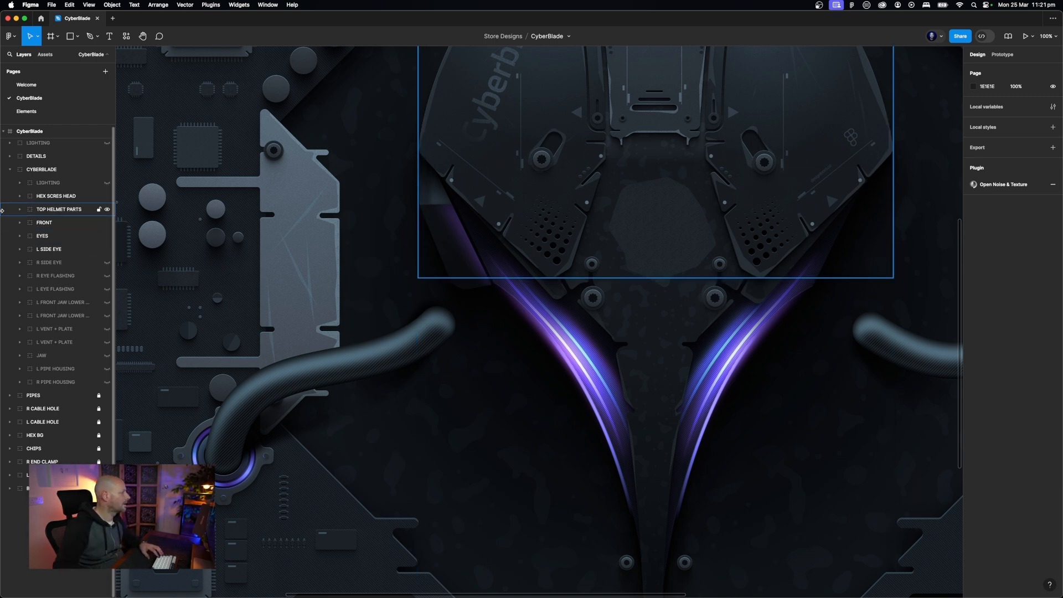
# Examine the linear gradient and tiled image fill of the upper panel, Vector 134, in L SIDE EYE
pyautogui.keyDown('super'); pyautogui.click(437, 191); pyautogui.keyUp('super')
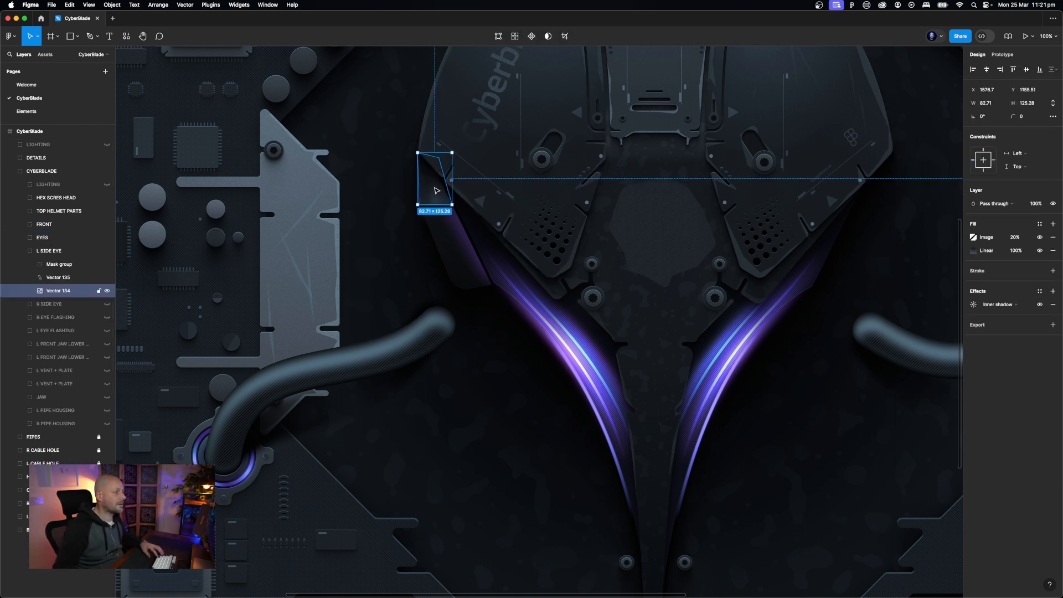
pyautogui.keyDown('super'); pyautogui.click(465, 243); pyautogui.keyUp('super')
pyautogui.keyDown('super'); pyautogui.click(433, 198); pyautogui.keyUp('super')
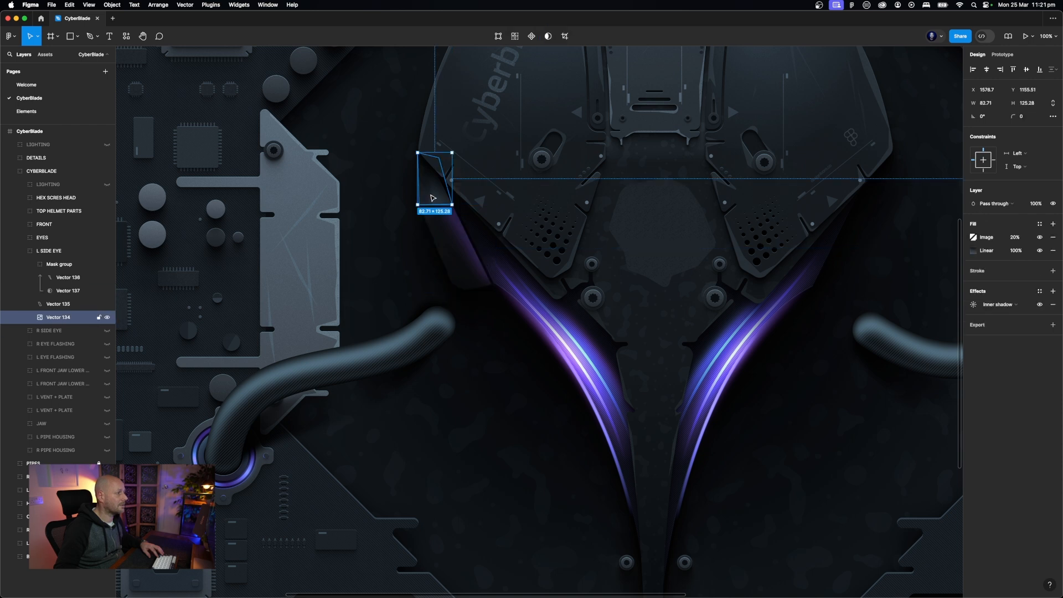
pyautogui.scroll(6, 594, 213)
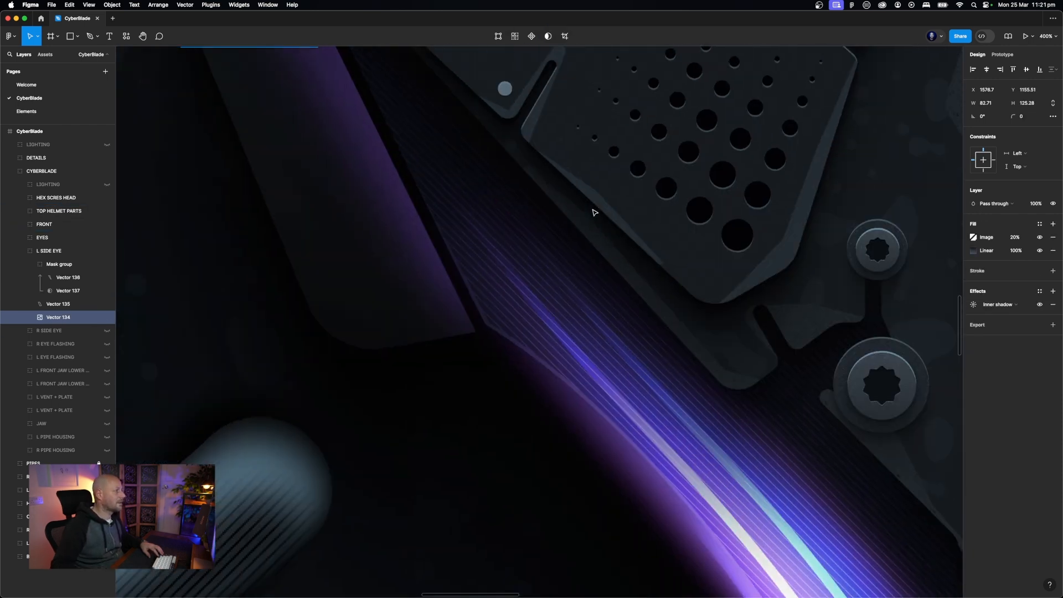
pyautogui.scroll(6, 595, 213)
pyautogui.hscroll(-3, 594, 212)
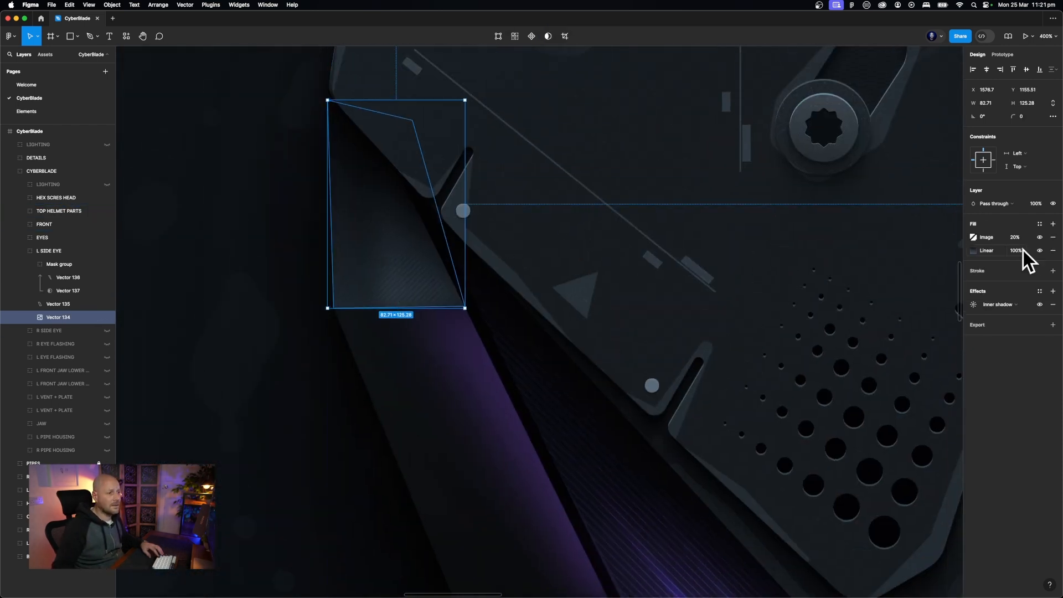
pyautogui.click(974, 251)
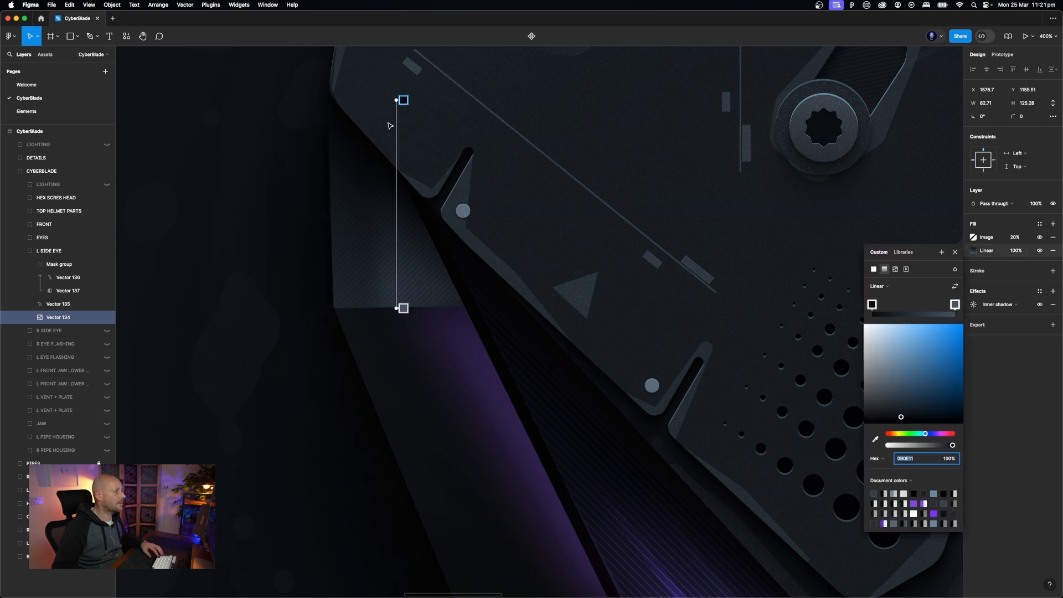
pyautogui.click(978, 240)
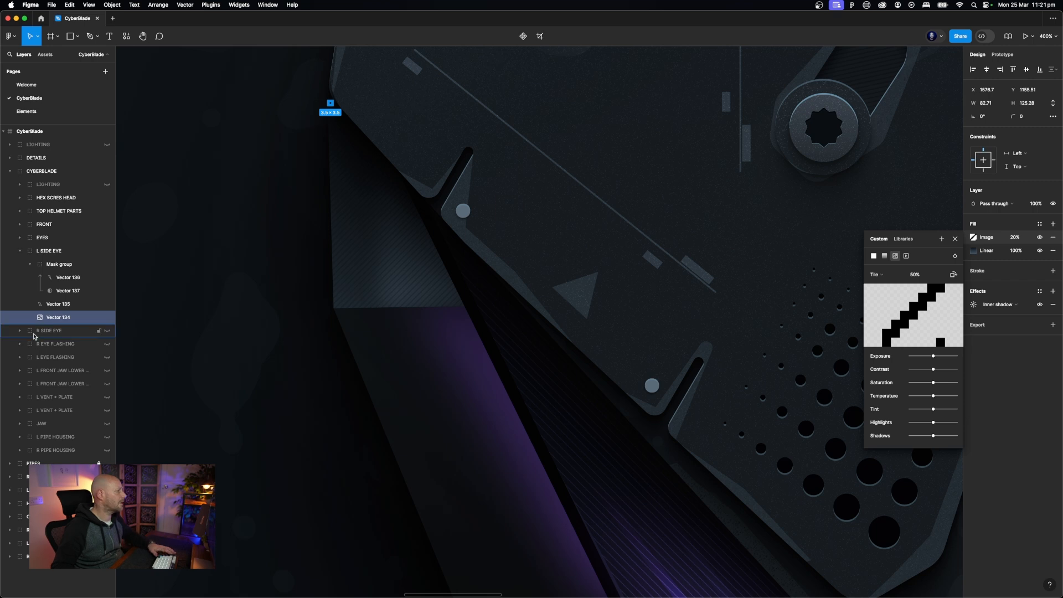
pyautogui.press('Escape')
# Examine the linear gradient fill of the lower panel, Vector 135, in L SIDE EYE
pyautogui.click(58, 304)
pyautogui.scroll(-5, 443, 311)
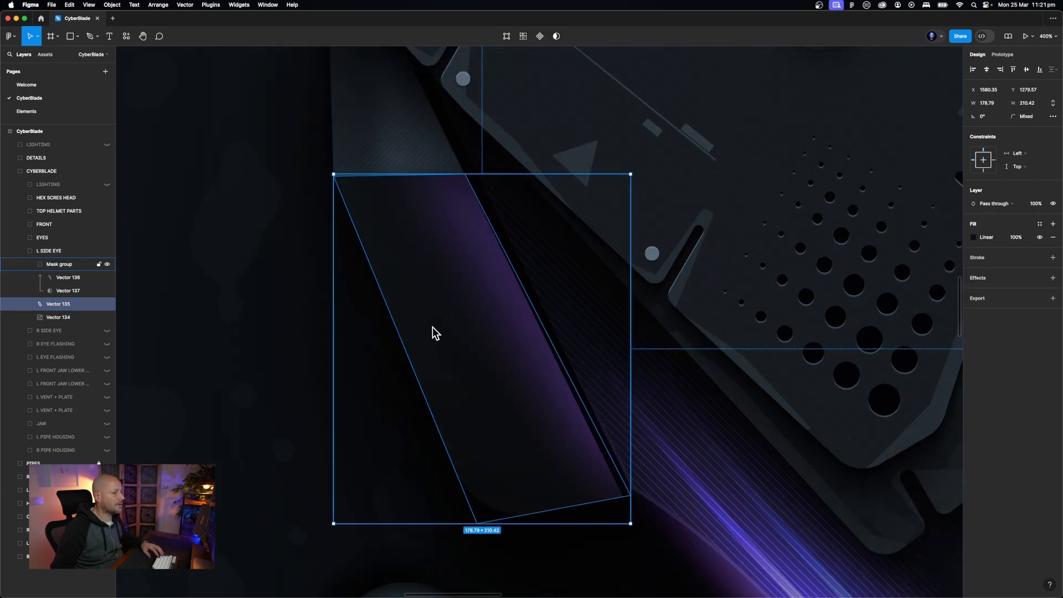
pyautogui.click(976, 238)
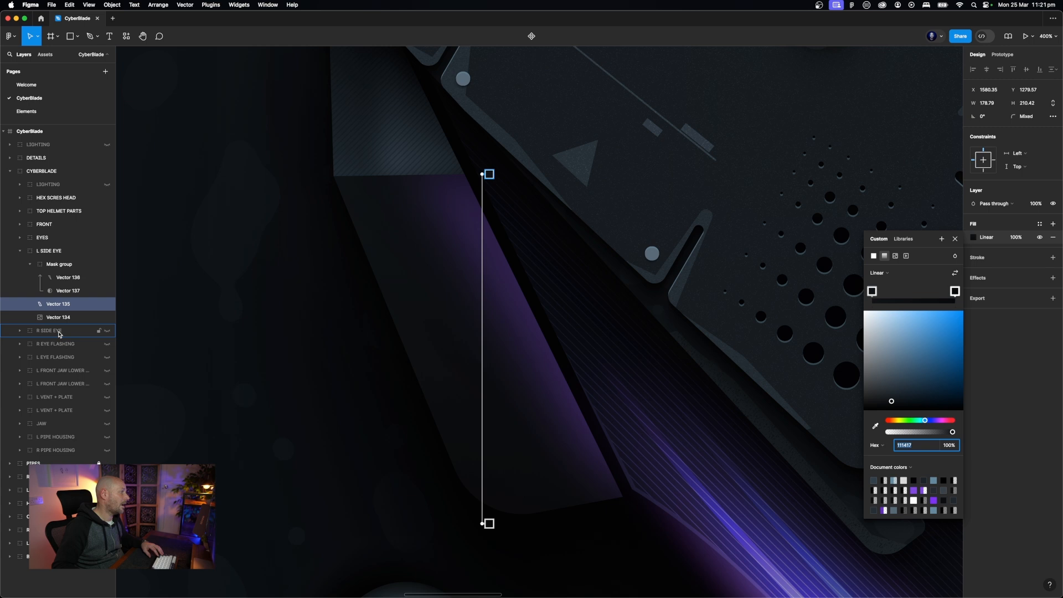
# Compare the glow shape Vector 138 with its mask in L SIDE EYE and examine its purple fill and layer blur
pyautogui.click(56, 278)
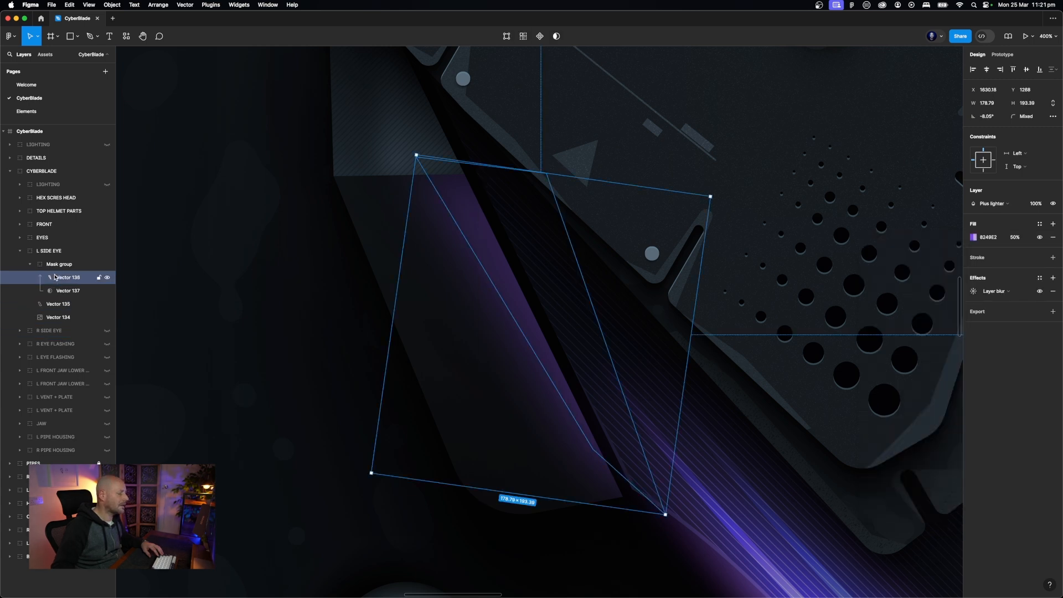
pyautogui.keyDown('shift'); pyautogui.click(55, 304); pyautogui.keyUp('shift')
pyautogui.click(56, 305)
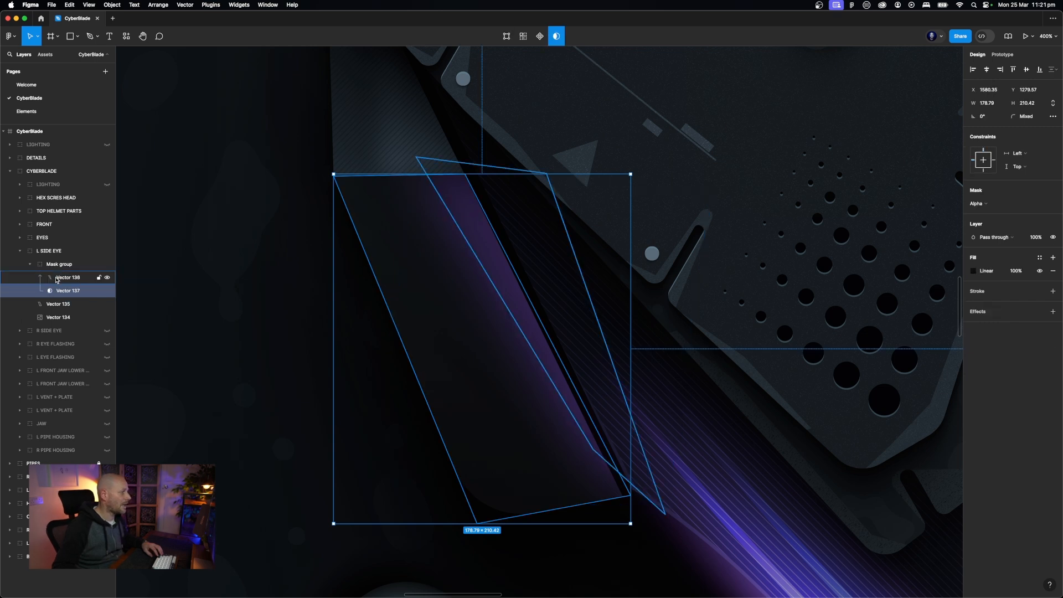
pyautogui.click(56, 279)
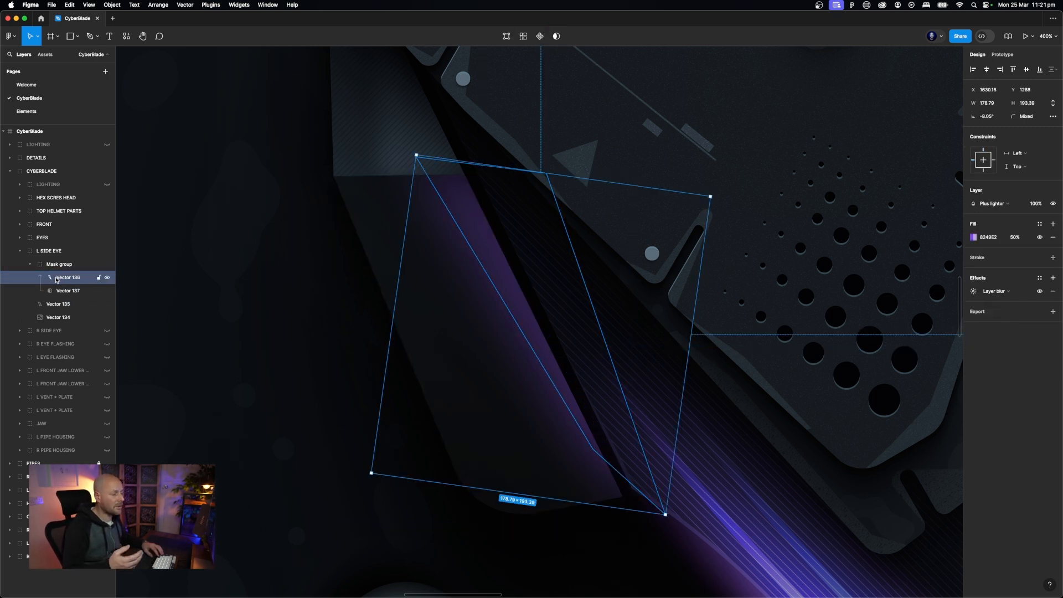
pyautogui.click(974, 239)
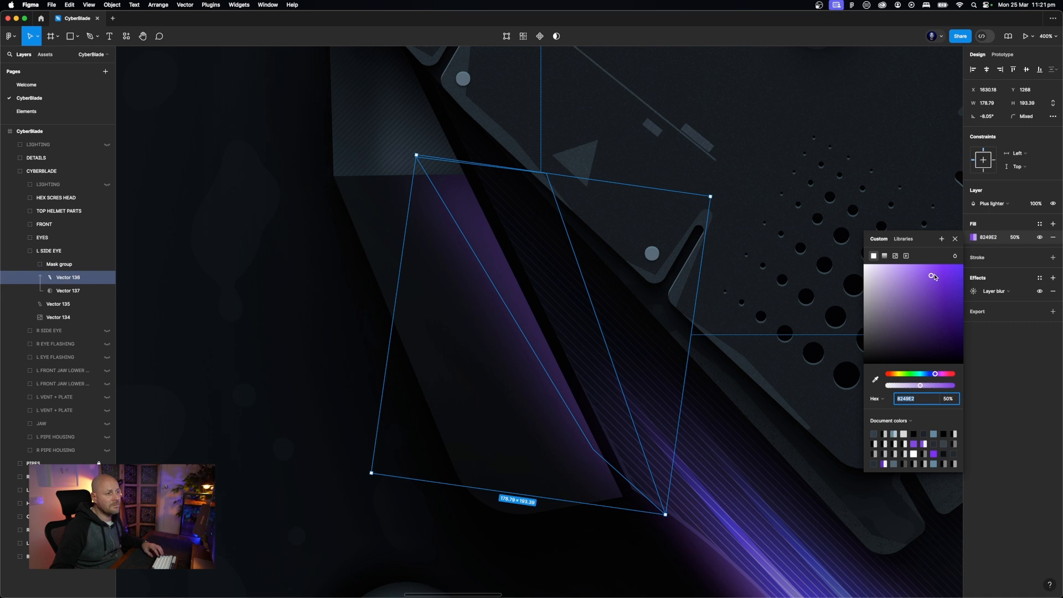
pyautogui.click(974, 292)
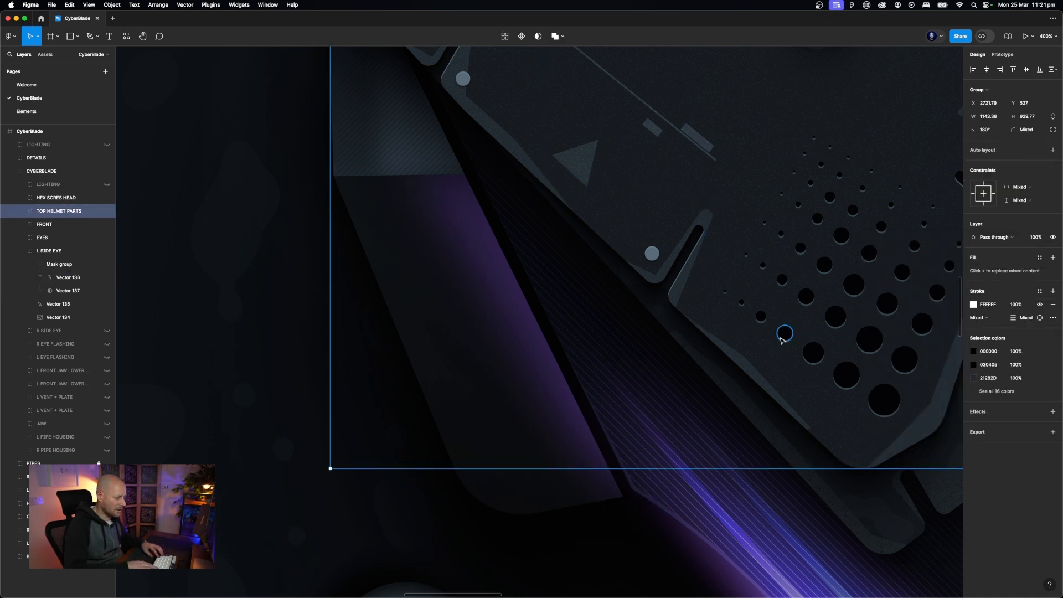
# Collapse the L SIDE EYE group and make the hidden R SIDE EYE group visible
pyautogui.hotkey('shift', '0')
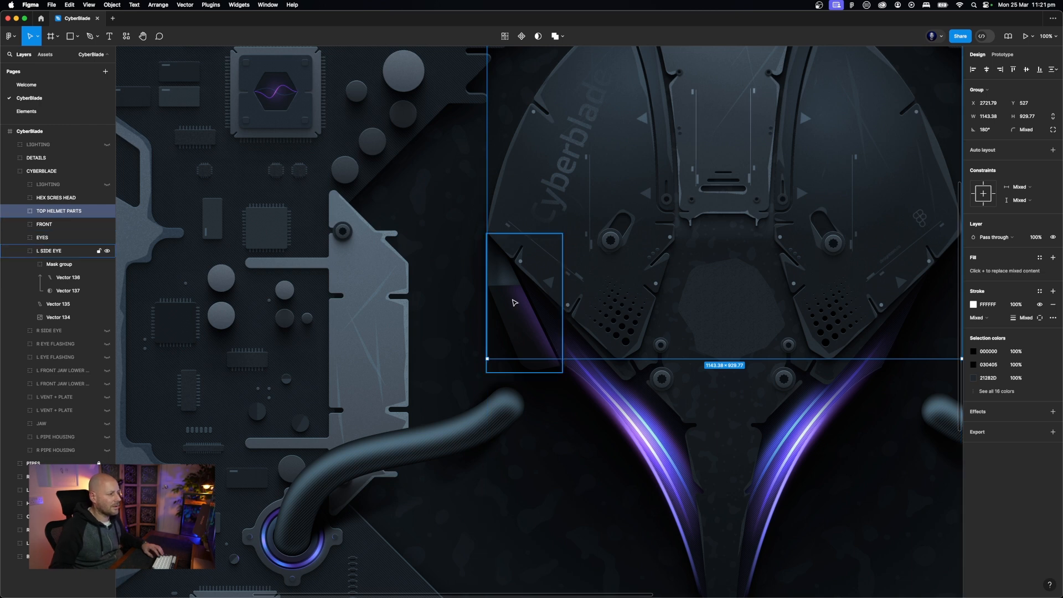
pyautogui.press('Escape')
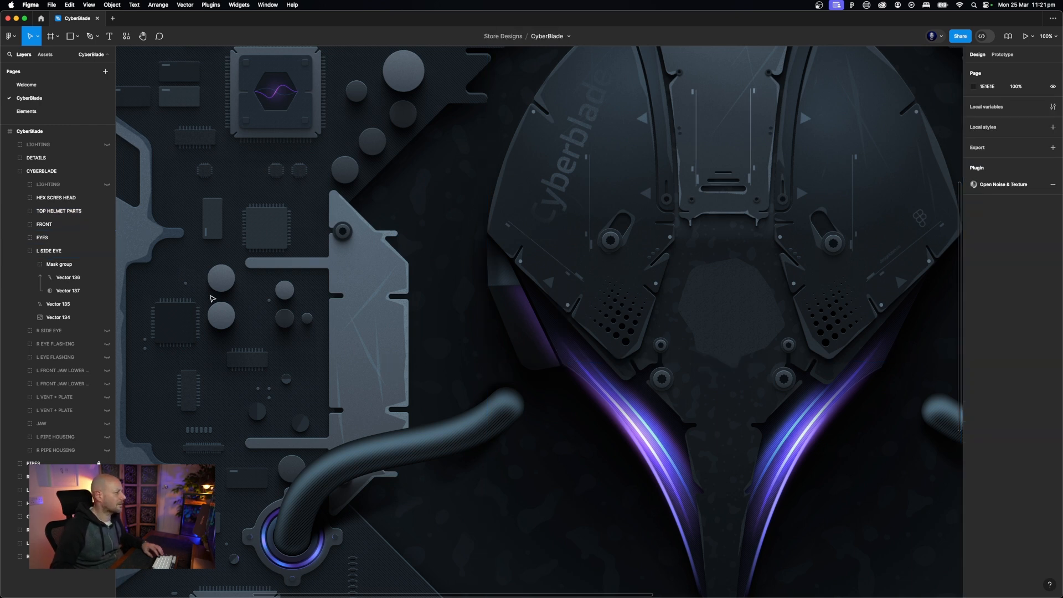
pyautogui.click(19, 251)
pyautogui.click(103, 267)
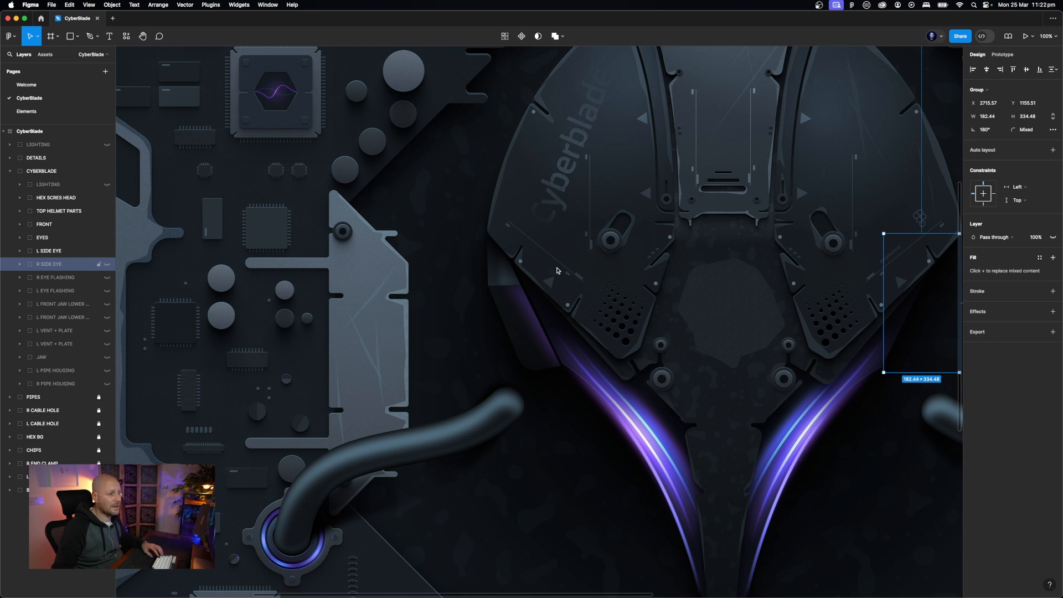
pyautogui.hscroll(4, 609, 270)
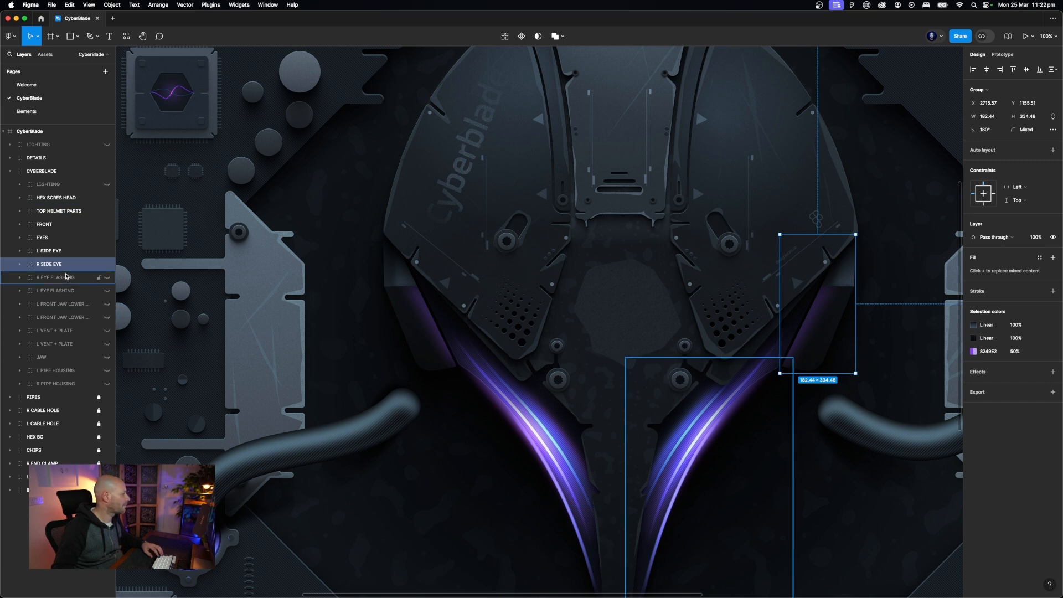
# Make the hidden R EYE FLASHING group visible and examine its jagged metal edge along the eye up close
pyautogui.click(89, 277)
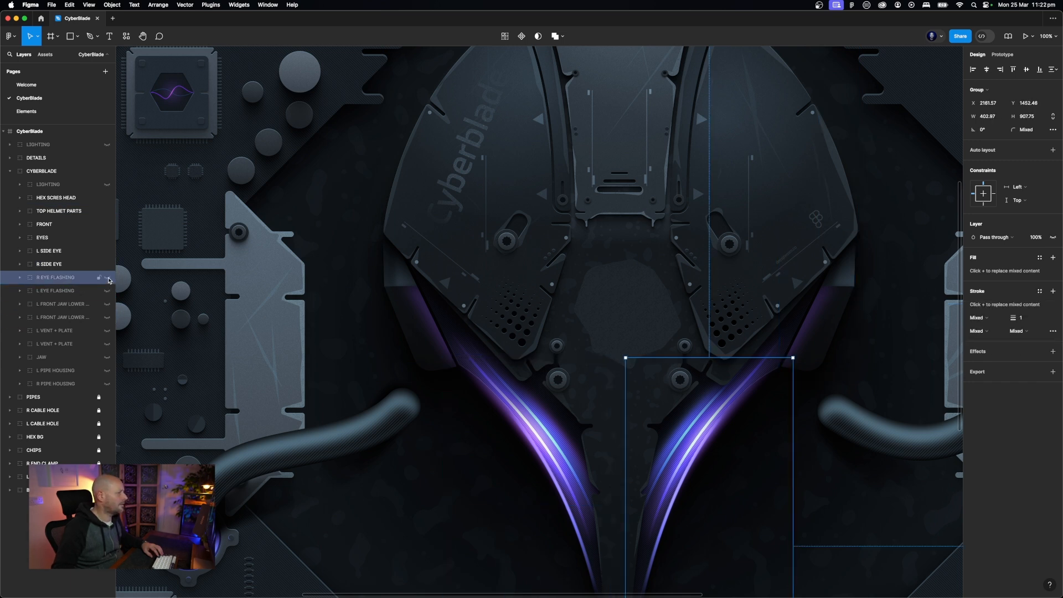
pyautogui.scroll(-1, 421, 263)
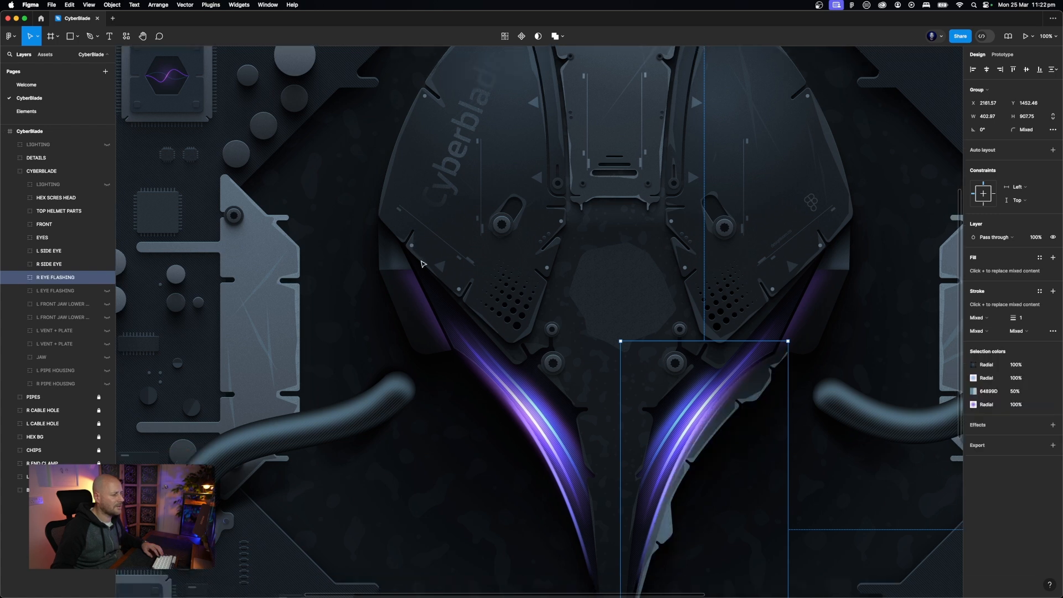
pyautogui.scroll(-5, 421, 267)
pyautogui.hscroll(3, 421, 268)
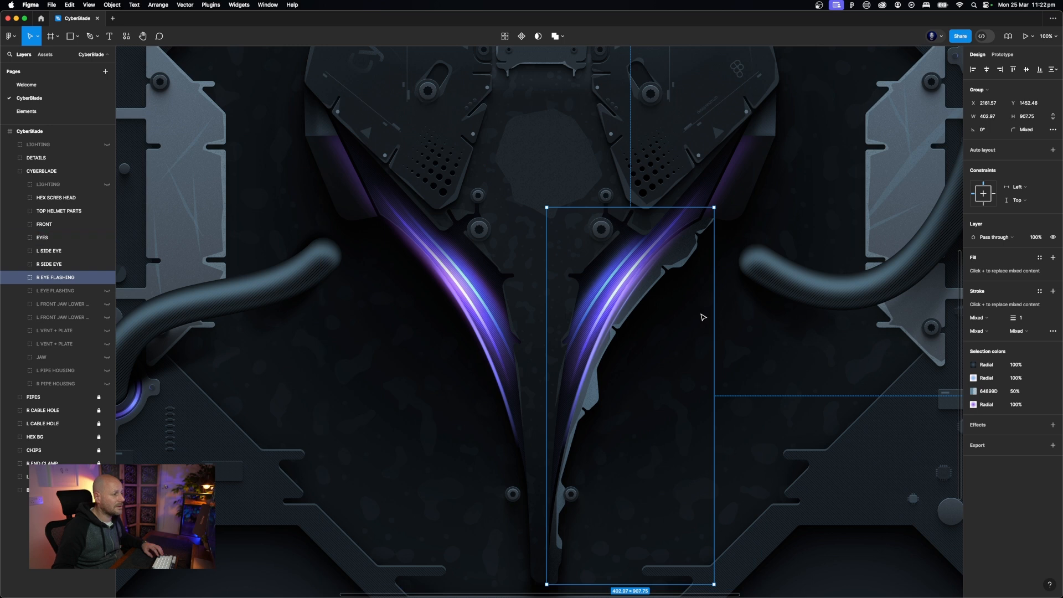
pyautogui.press('Escape')
pyautogui.scroll(5, 703, 317)
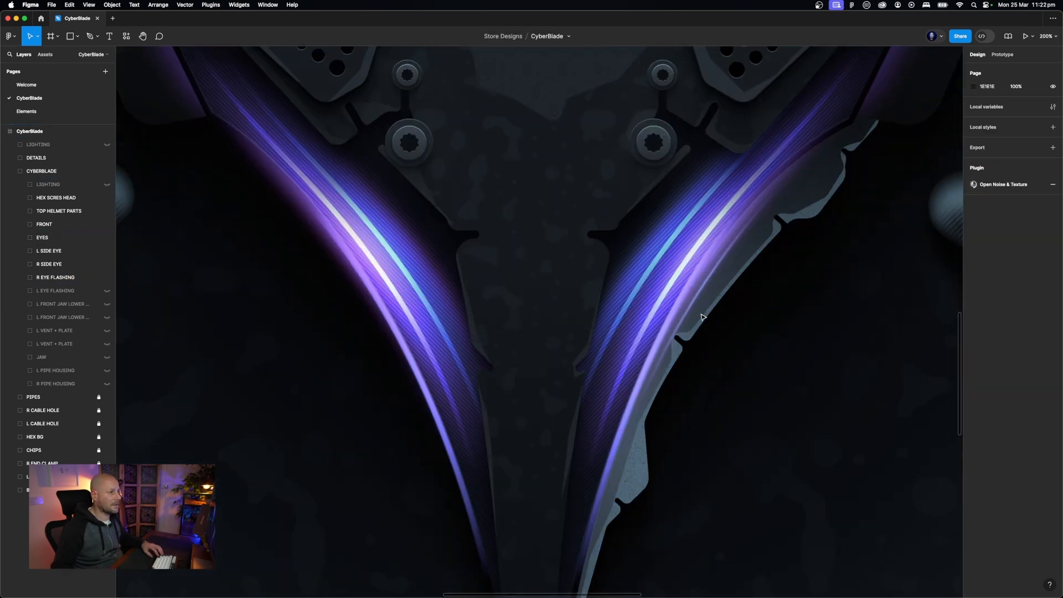
pyautogui.scroll(-4, 702, 317)
pyautogui.hscroll(3, 703, 318)
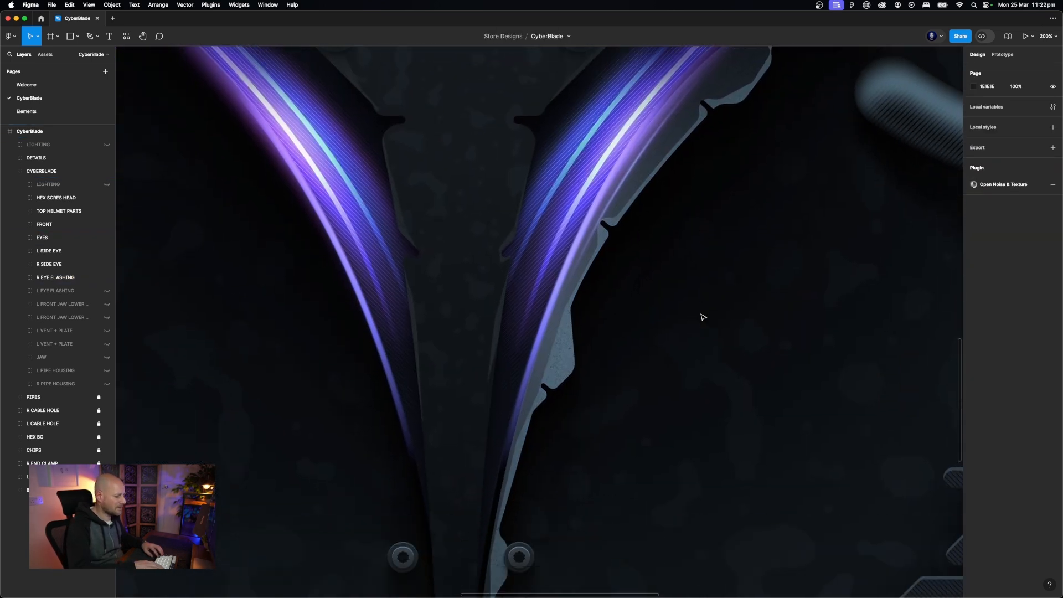
pyautogui.press('super+minus')
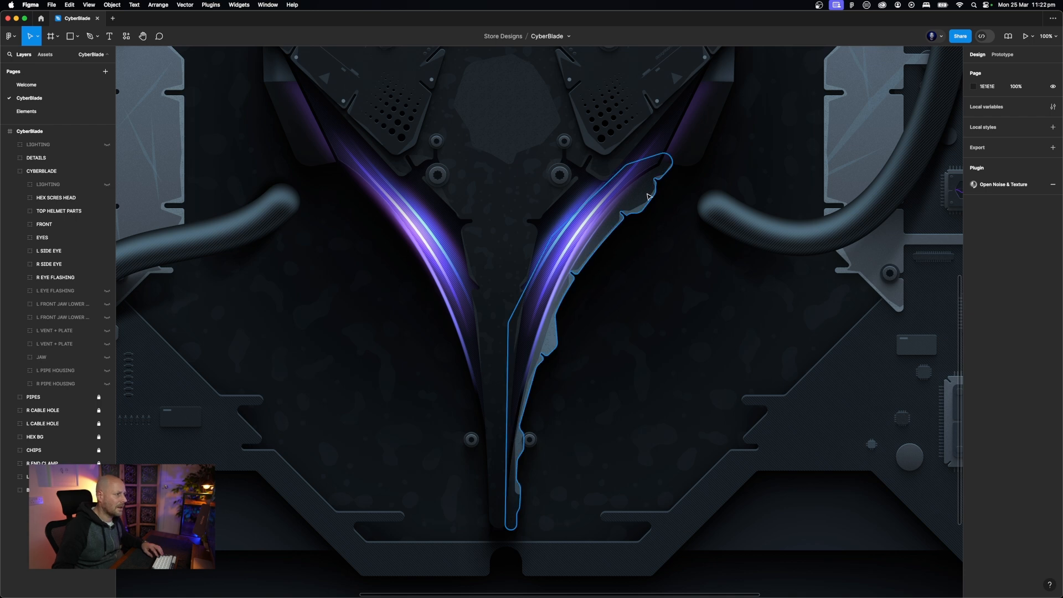
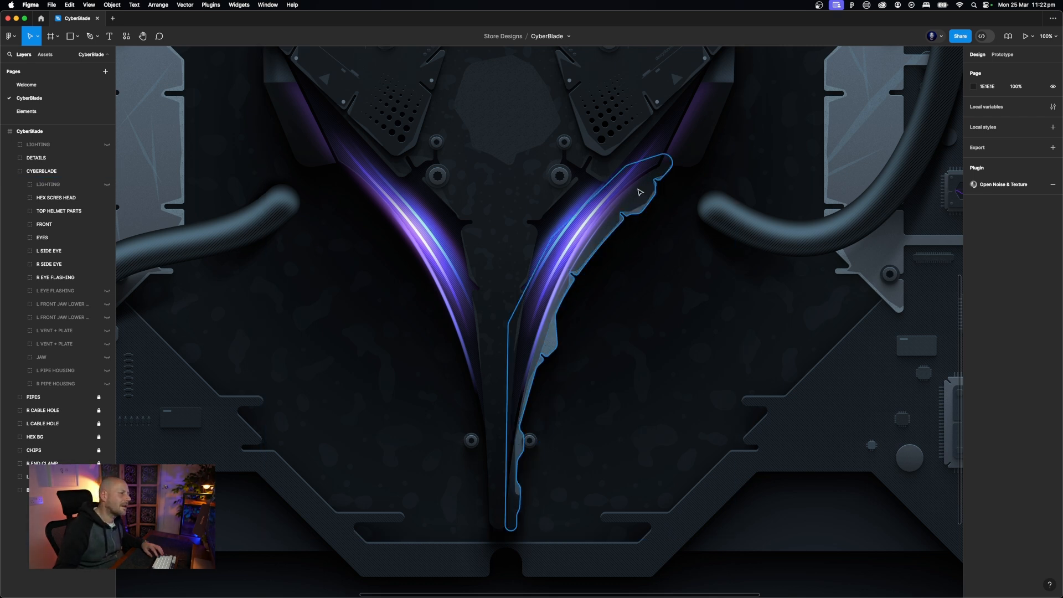
# Examine the R EYE FLASHING layers: the MASK SHAPE, the Subtract shape with its stacked drop shadows, and the edge shape Vector 187
pyautogui.keyDown('super'); pyautogui.click(640, 193); pyautogui.keyUp('super')
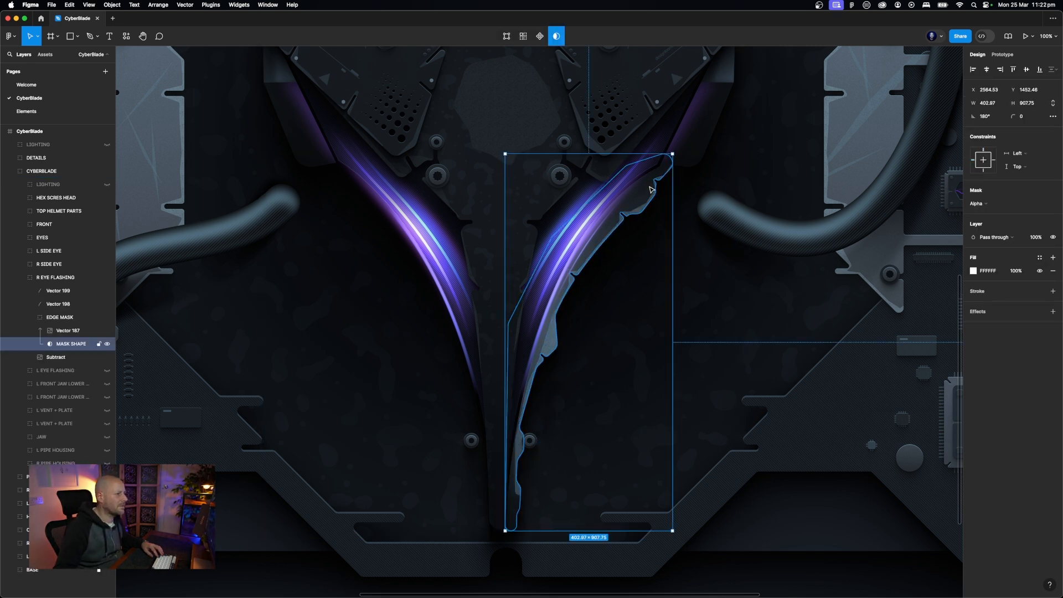
pyautogui.click(56, 361)
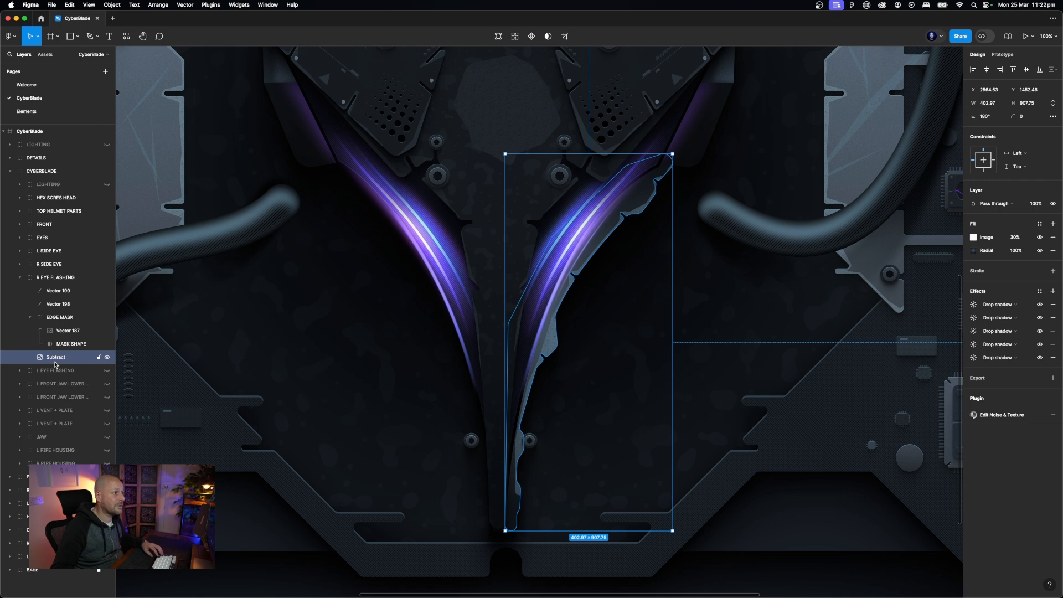
pyautogui.keyDown('super'); pyautogui.click(633, 242); pyautogui.keyUp('super')
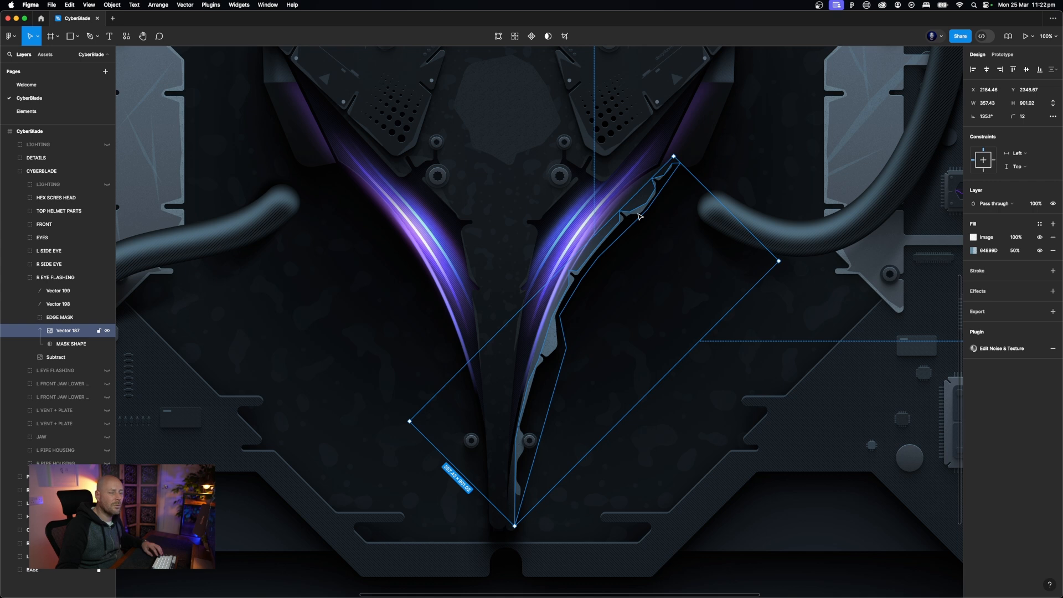
# Collapse the R EYE FLASHING group and make the hidden L EYE FLASHING group visible
pyautogui.click(21, 277)
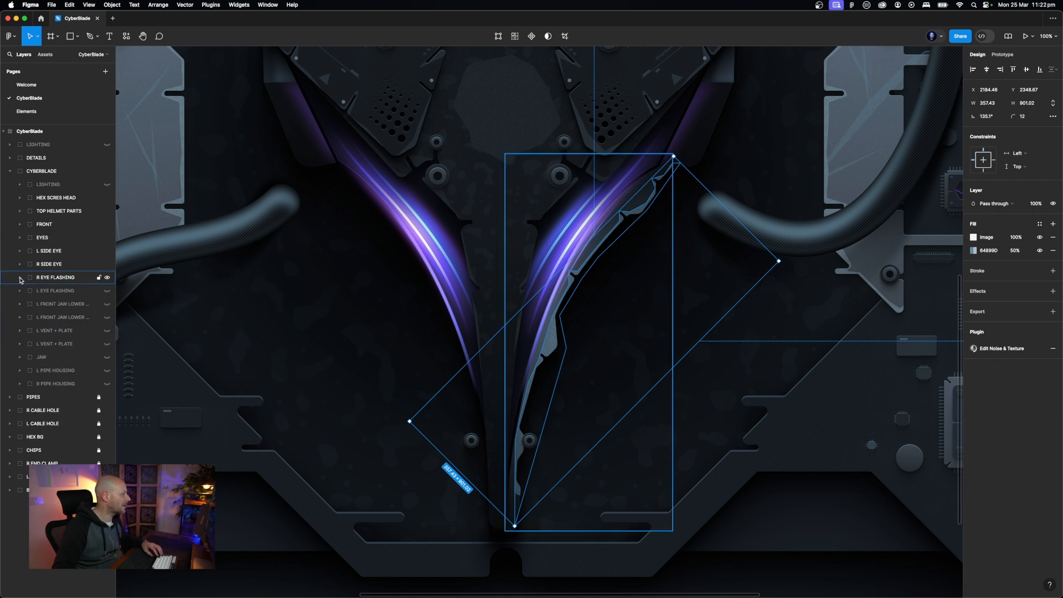
pyautogui.click(51, 279)
pyautogui.click(90, 292)
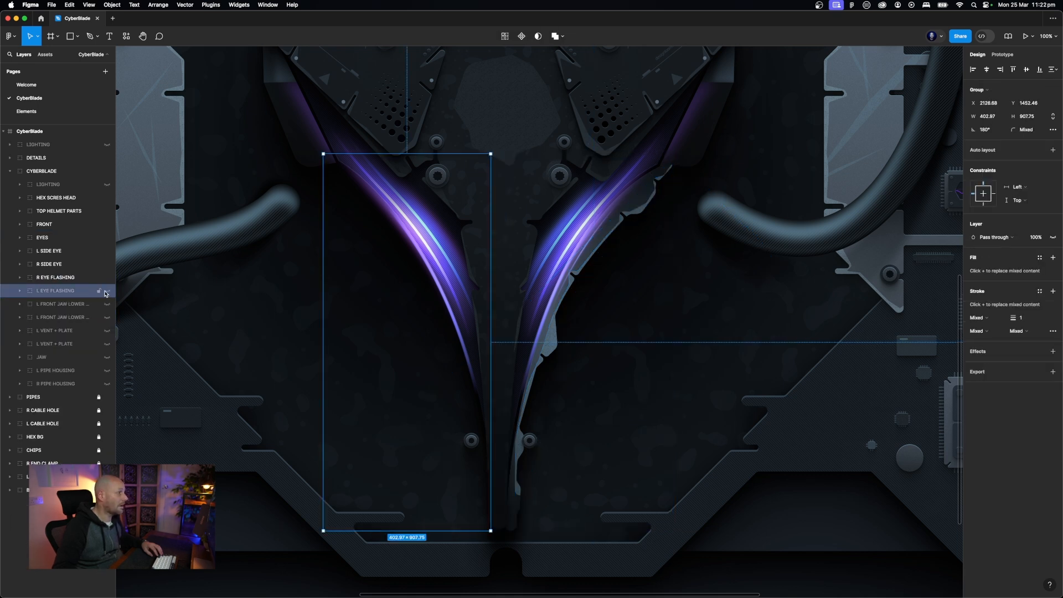
pyautogui.click(106, 292)
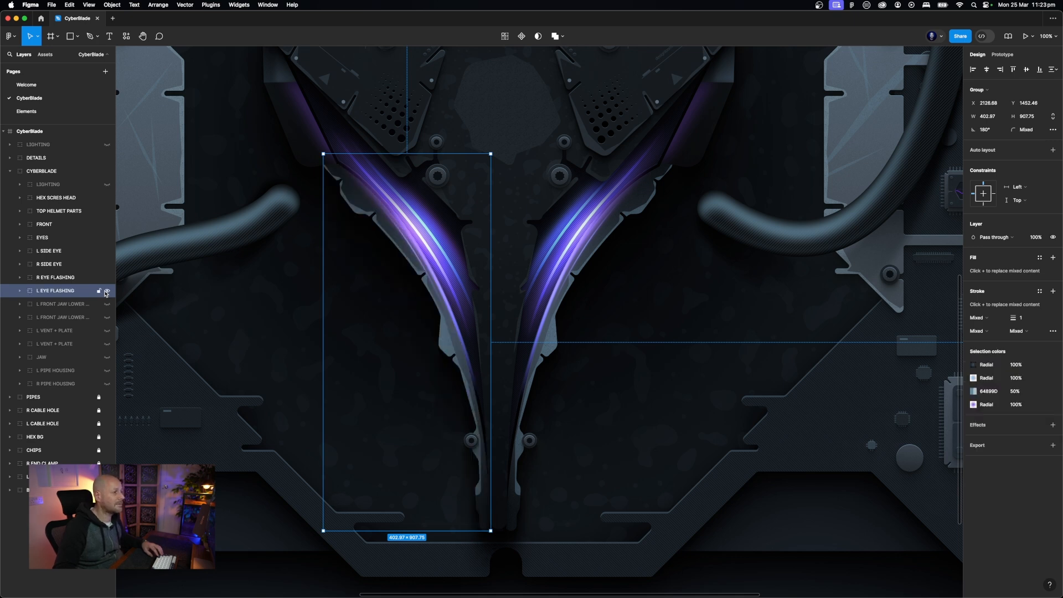
# Make the first hidden L FRONT JAW LOWER PLATE group visible for a closer look at the plate
pyautogui.click(54, 306)
pyautogui.click(108, 305)
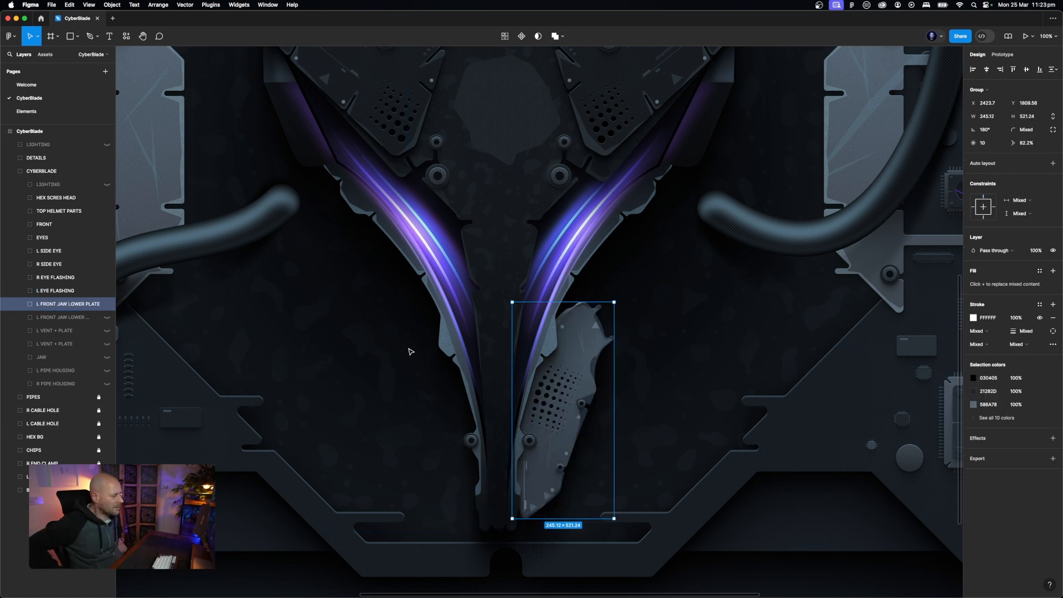
pyautogui.press('super+equal')
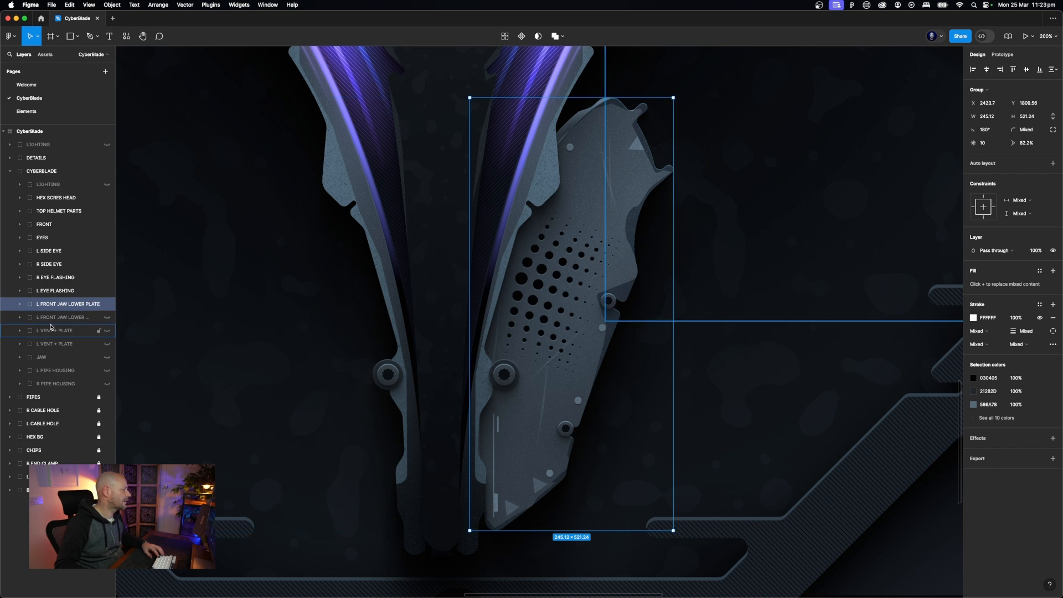
# Expand L FRONT JAW LOWER PLATE and examine its radial-filled back shape, the main Union plate's shadows, and the small round details
pyautogui.click(20, 305)
pyautogui.click(63, 503)
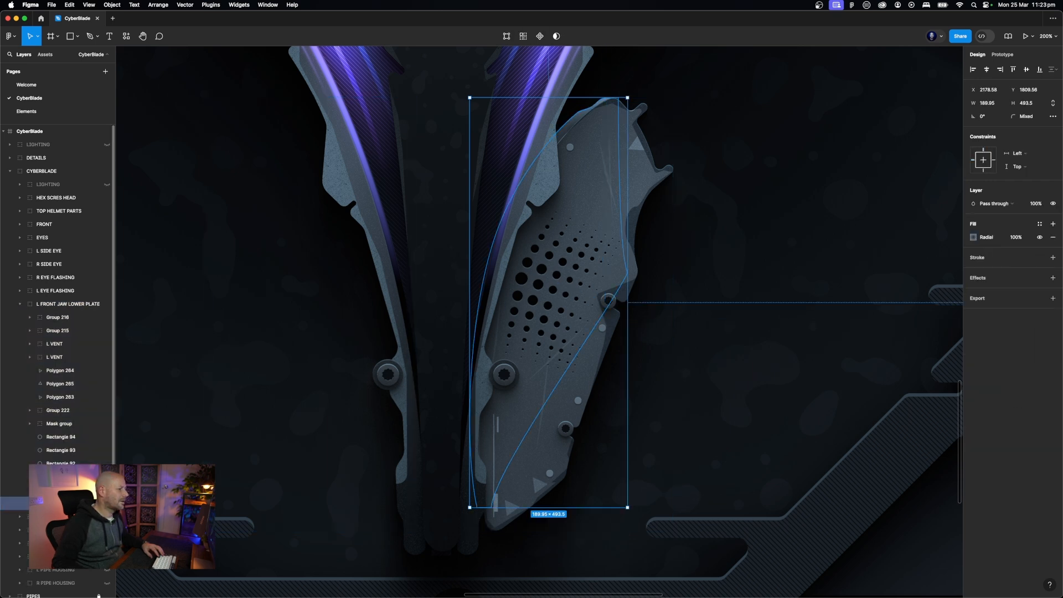
pyautogui.click(62, 490)
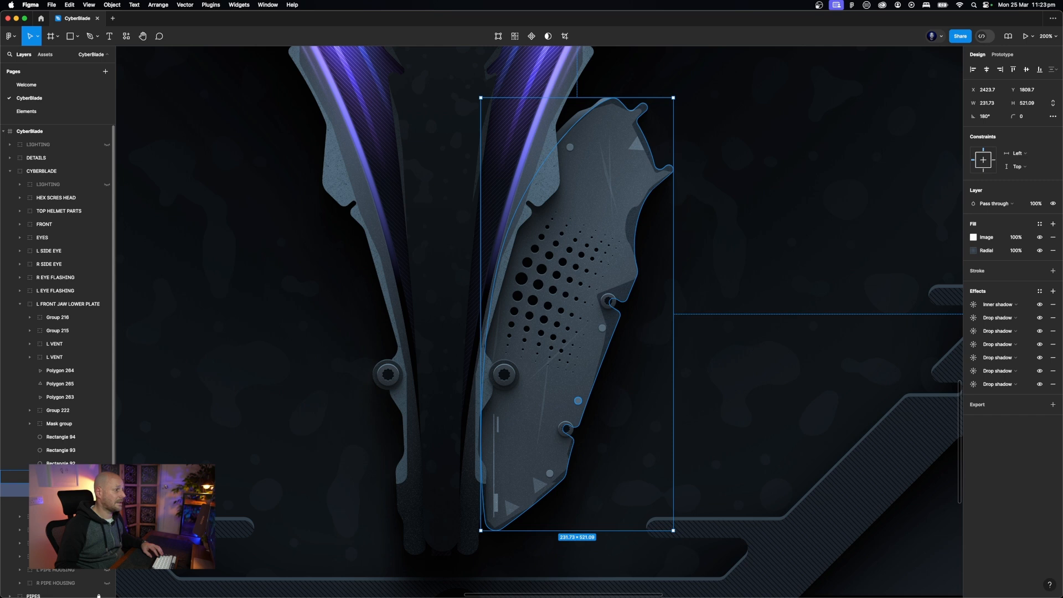
pyautogui.click(61, 463)
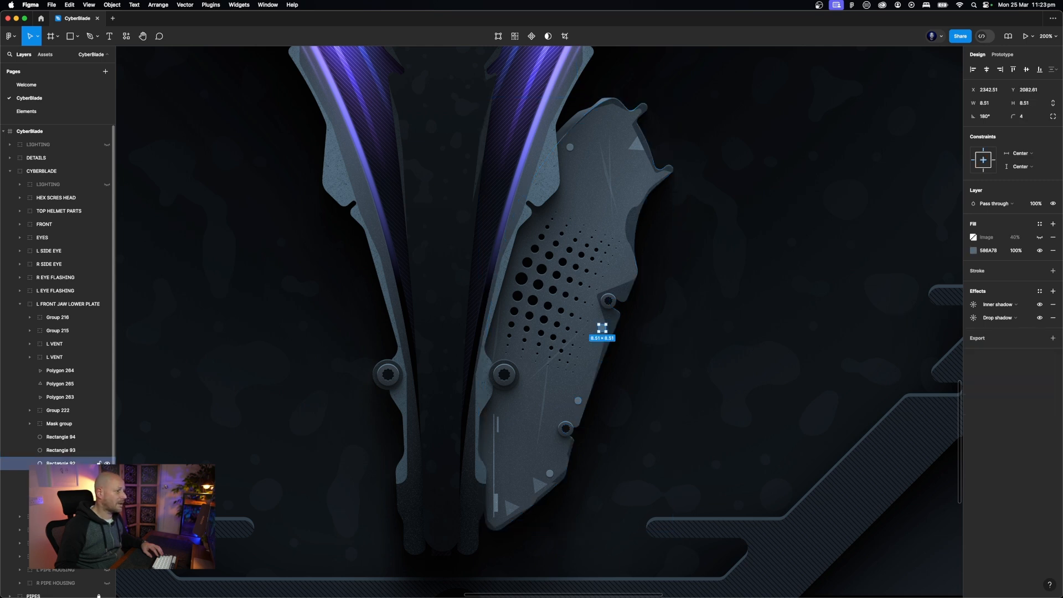
pyautogui.click(578, 400)
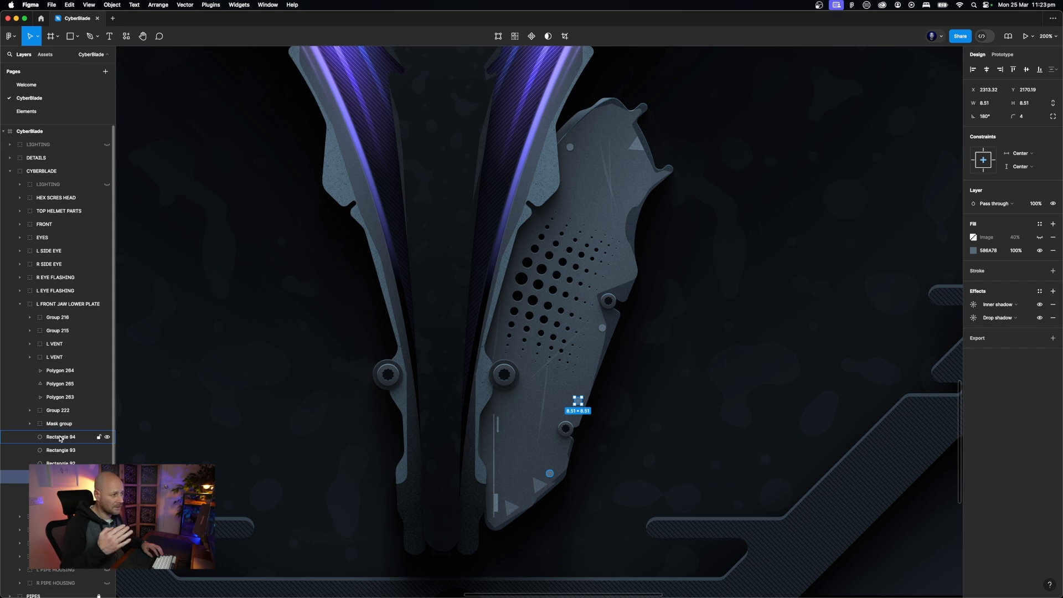
pyautogui.keyDown('shift'); pyautogui.click(60, 437); pyautogui.keyUp('shift')
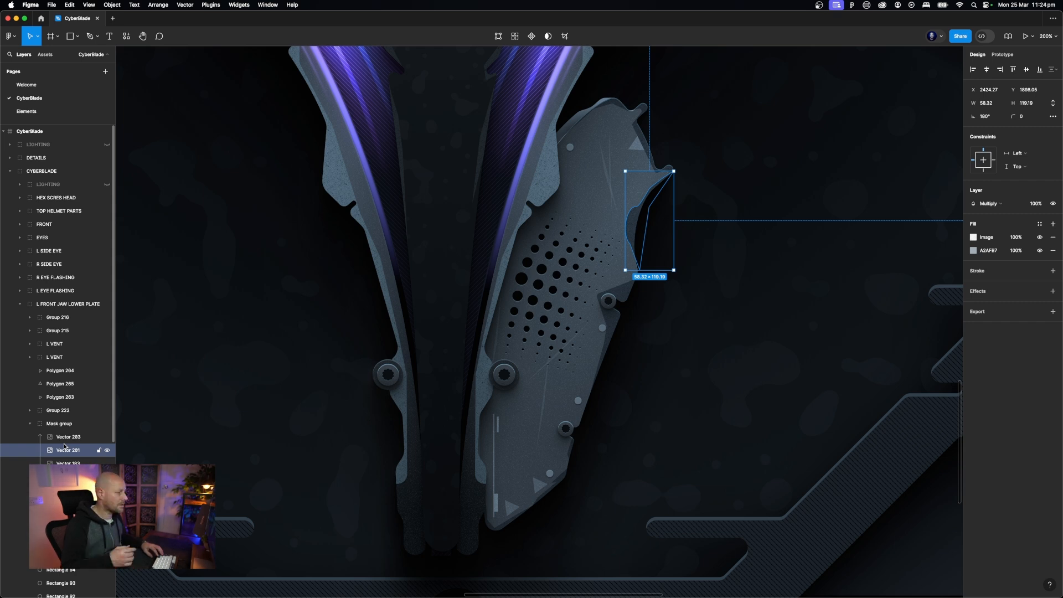
# Examine the plate's Mask group and the thin line detail Group 222, comparing them with the matching markings on the upper helmet plates
pyautogui.click(29, 423)
pyautogui.click(50, 425)
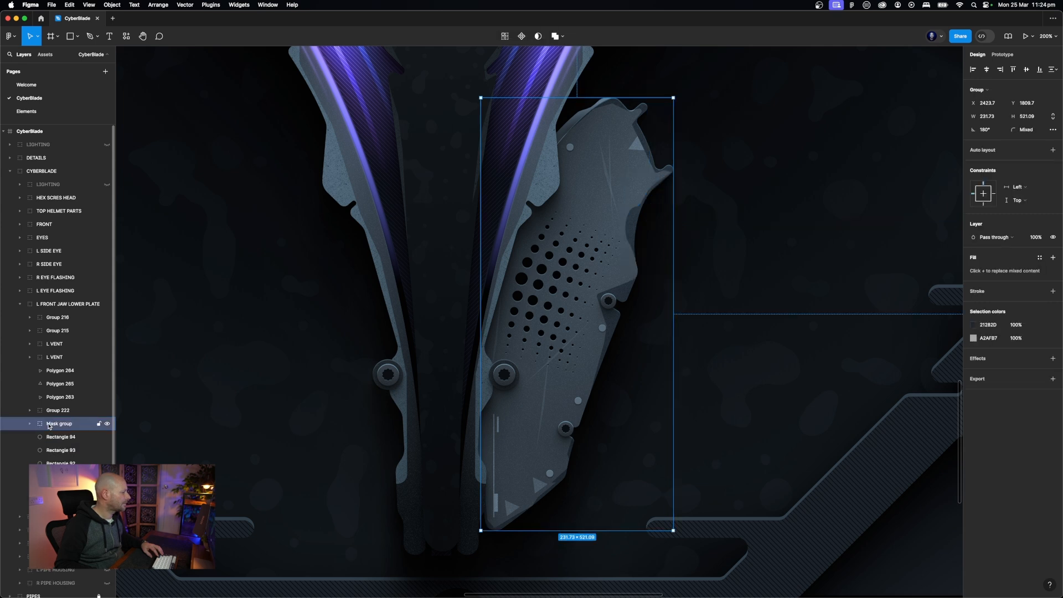
pyautogui.click(59, 413)
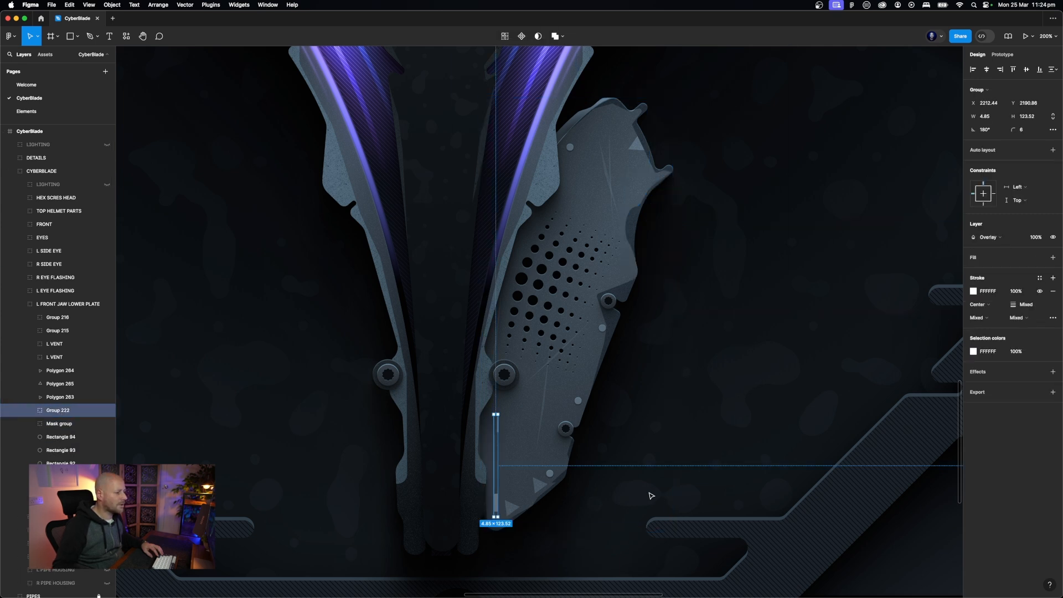
pyautogui.click(649, 496)
pyautogui.scroll(19, 618, 191)
pyautogui.scroll(-5, 618, 191)
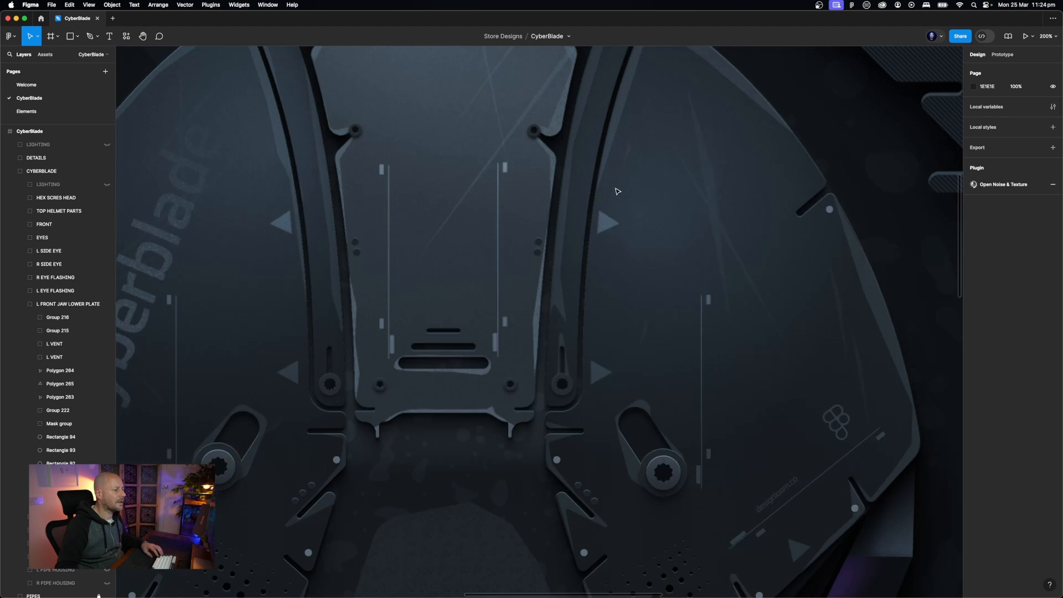
pyautogui.scroll(-15, 697, 246)
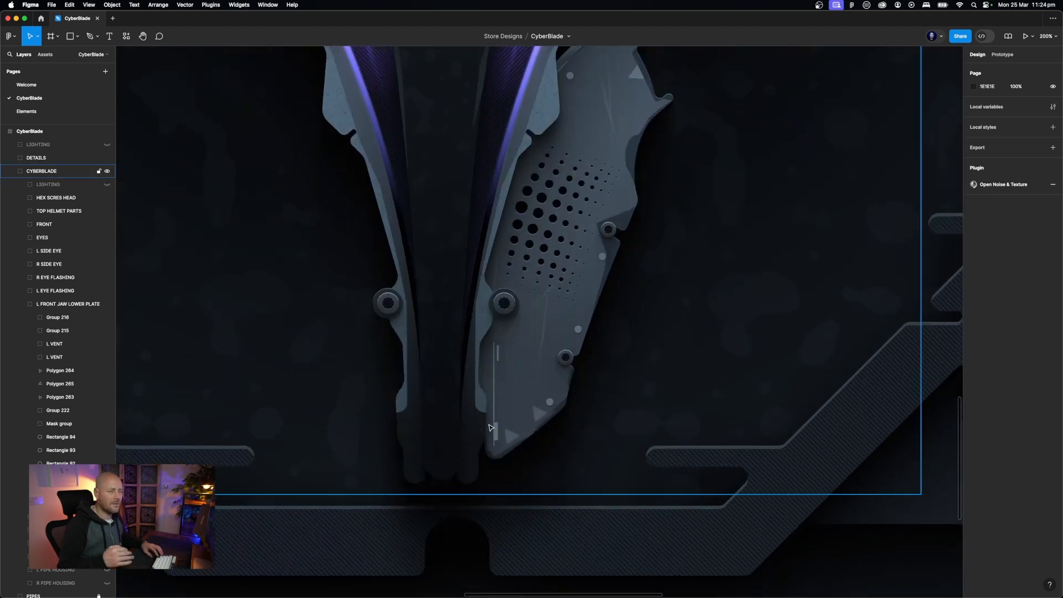
pyautogui.scroll(2, 596, 360)
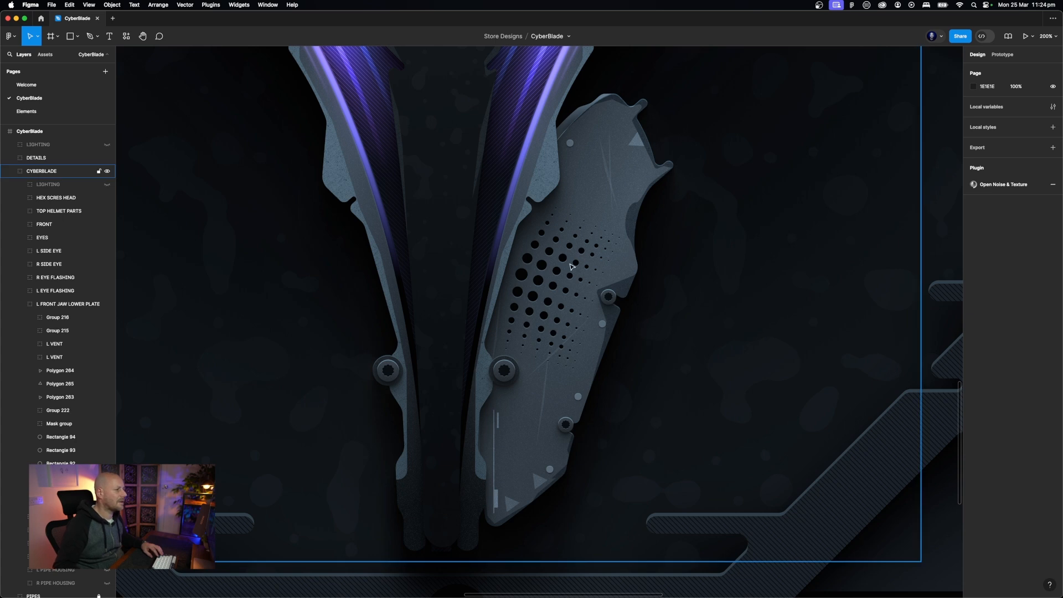
# Inspect the two L VENT dot groups on the jaw plate and compare them with the perforations on the upper helmet plates
pyautogui.keyDown('super'); pyautogui.click(559, 272); pyautogui.keyUp('super')
pyautogui.click(695, 282)
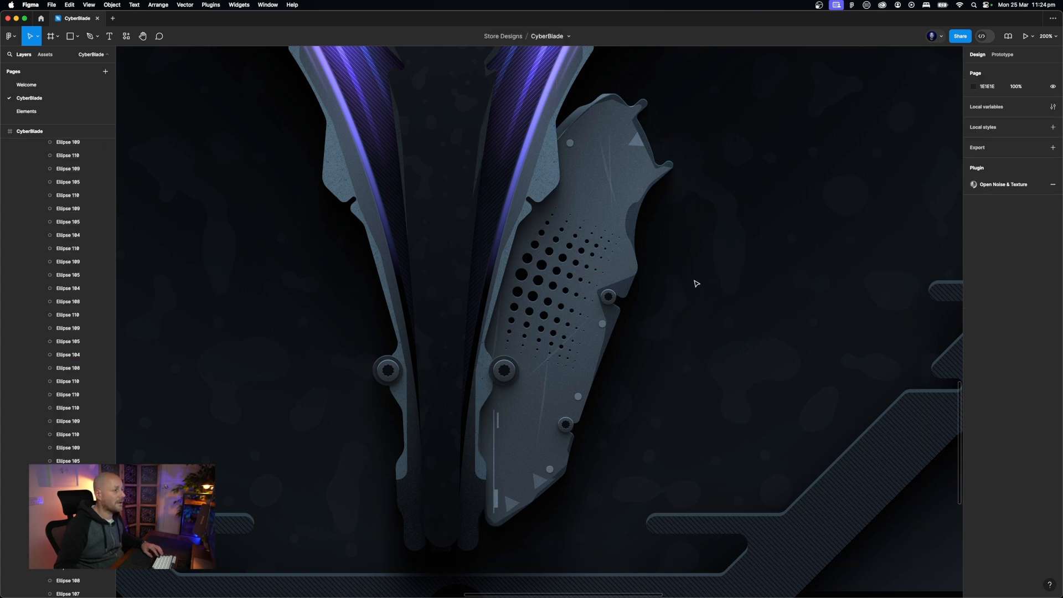
pyautogui.doubleClick(560, 273)
pyautogui.doubleClick(560, 276)
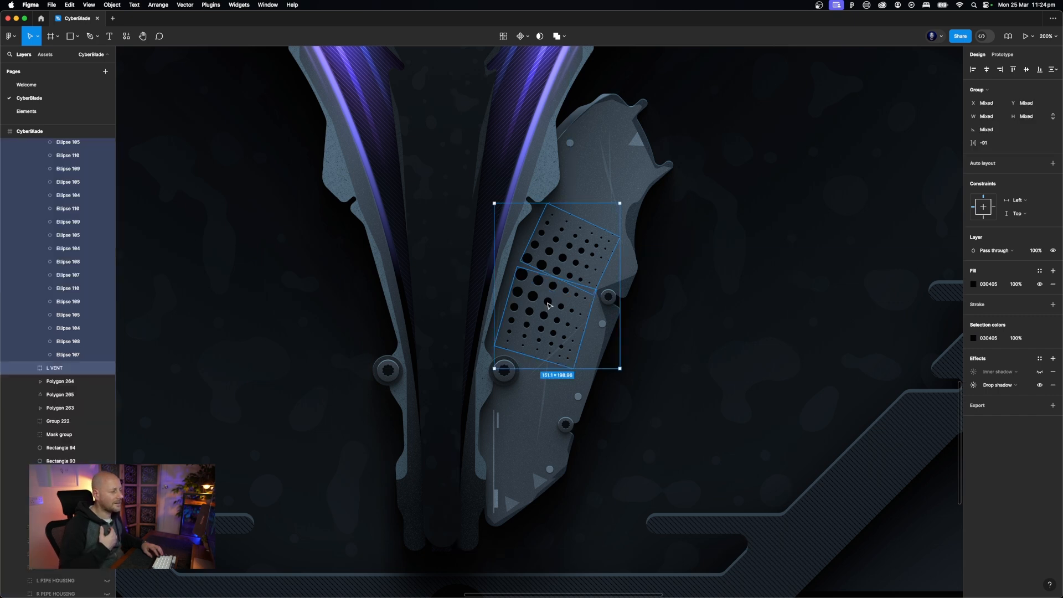
pyautogui.scroll(10, 609, 277)
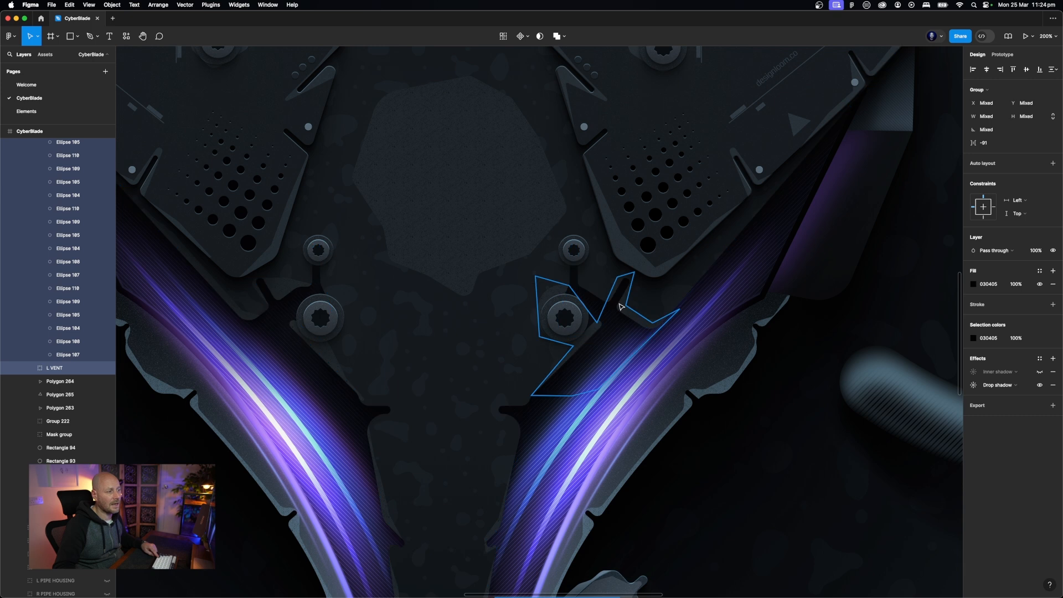
pyautogui.scroll(-10, 693, 277)
# Examine the scratch shape below the vent holes, Vector 206, and the MASK shape clipping the jaw plate's scratches
pyautogui.click(661, 368)
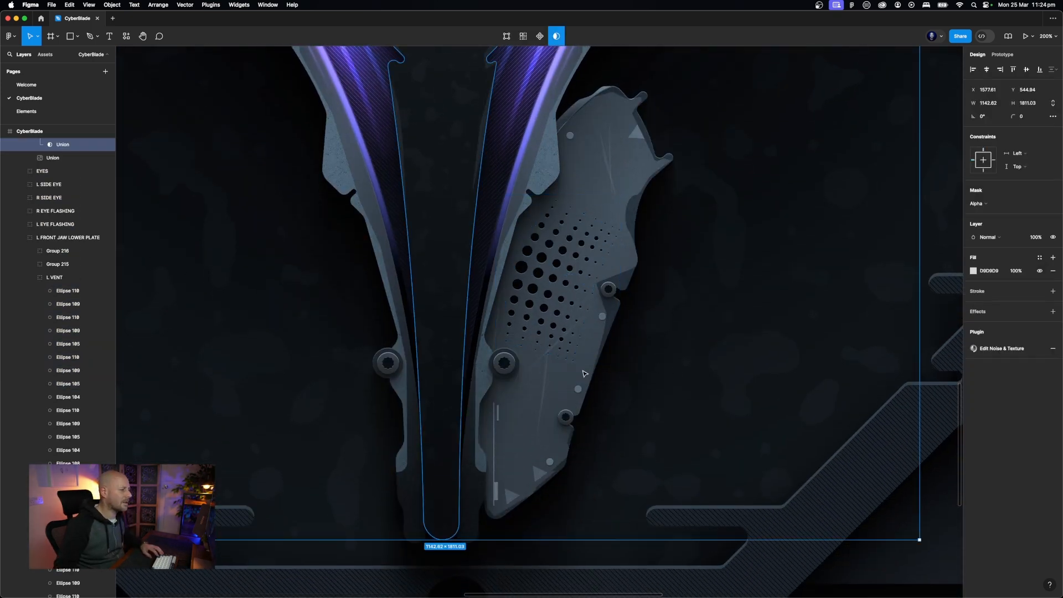
pyautogui.click(546, 380)
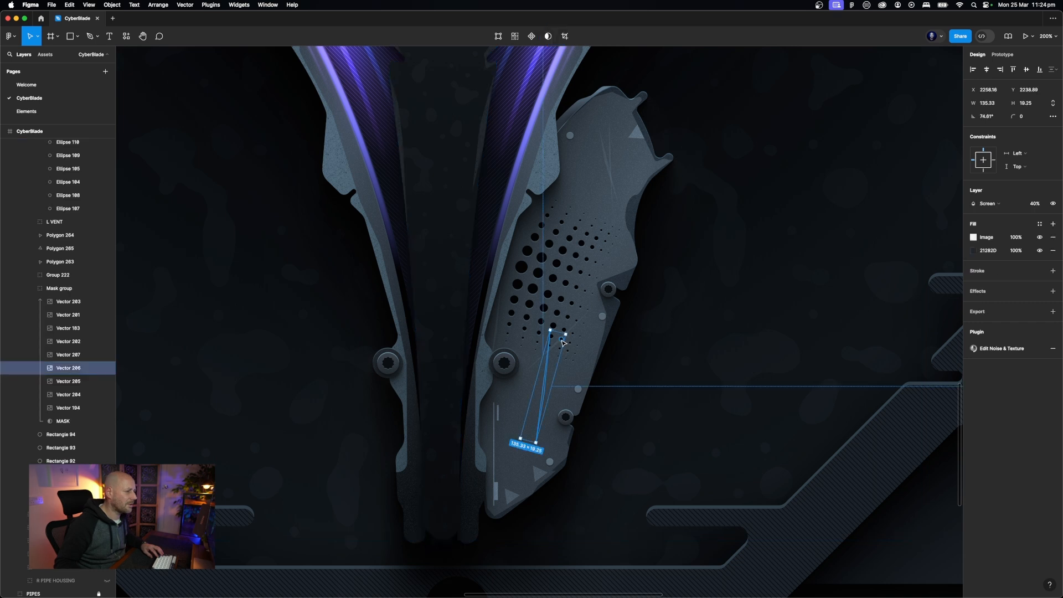
pyautogui.click(596, 213)
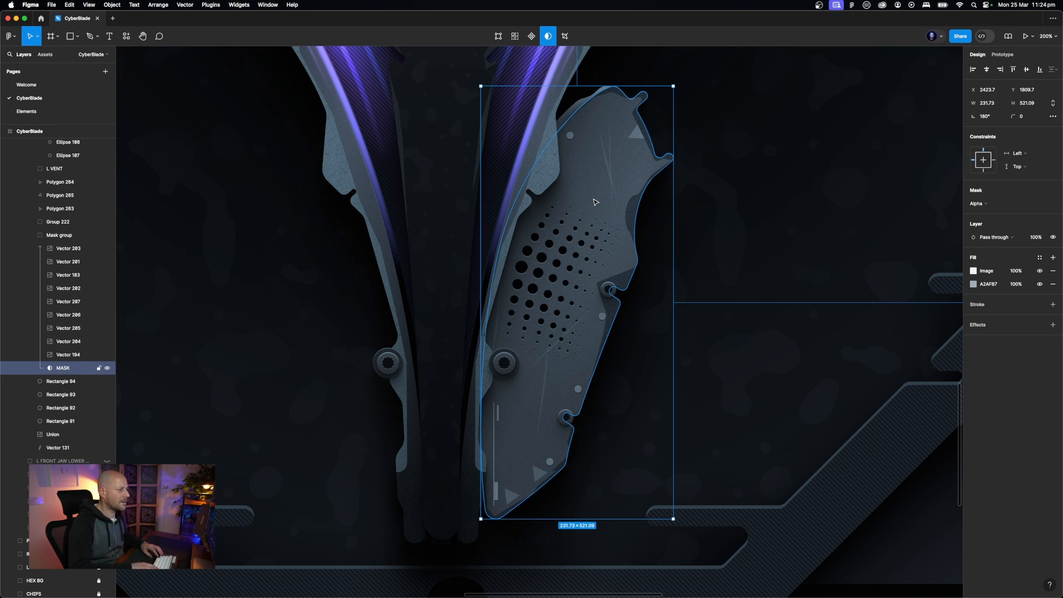
# Bring the MASK layer forward one level, above Vector 194, and inspect the jaw plate's vent holes up close
pyautogui.press('super+bracketright')
pyautogui.scroll(5, 596, 202)
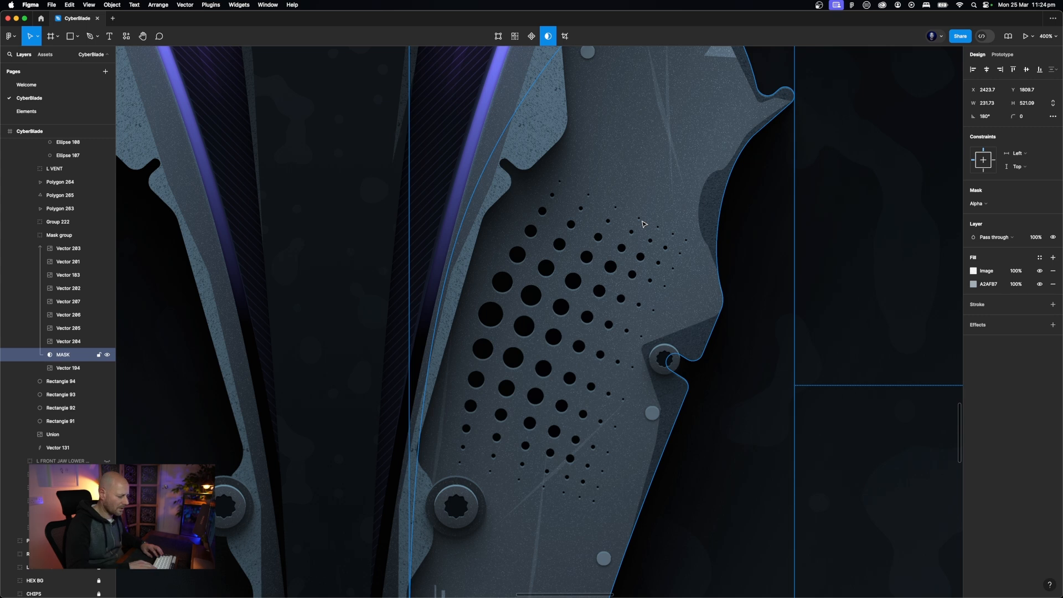
pyautogui.hotkey('shift', '0')
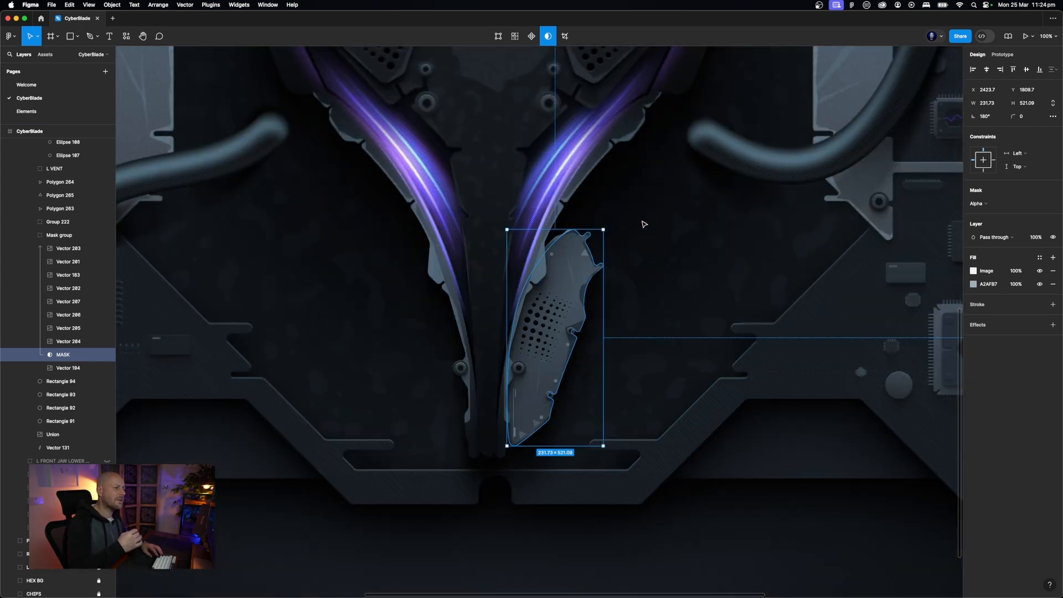
# Collapse the expanded L VENT and L FRONT JAW LOWER PLATE groups, and make the second L FRONT JAW LOWER PLATE group visible
pyautogui.scroll(10, 63, 283)
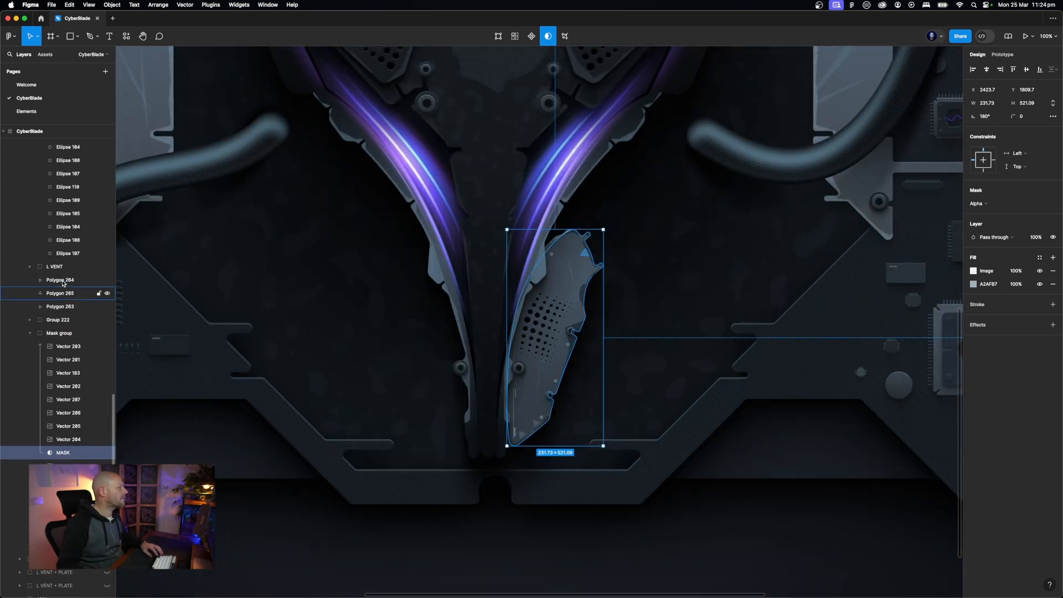
pyautogui.scroll(15, 63, 284)
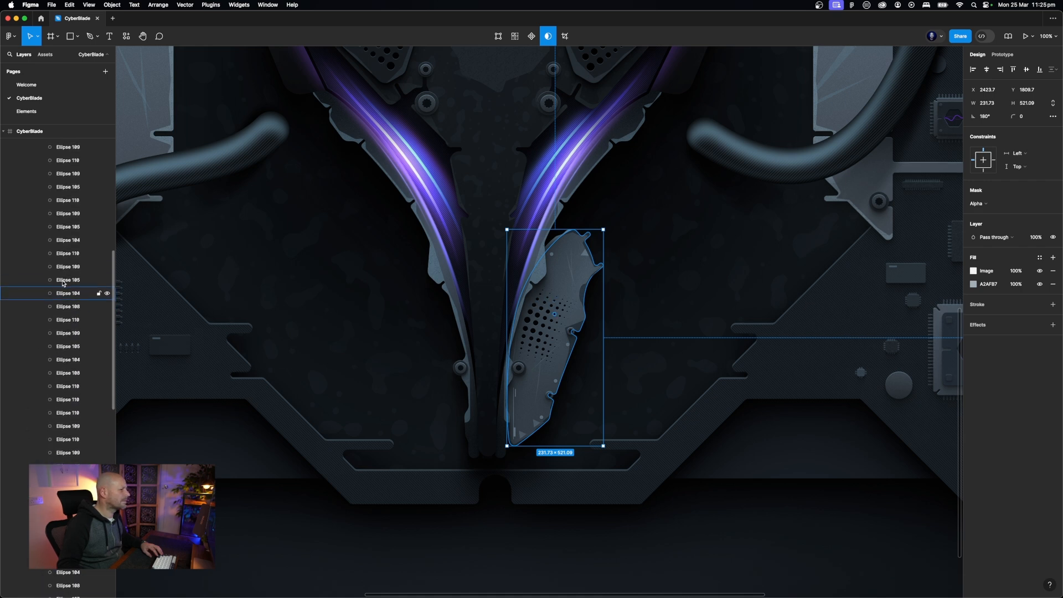
pyautogui.click(30, 367)
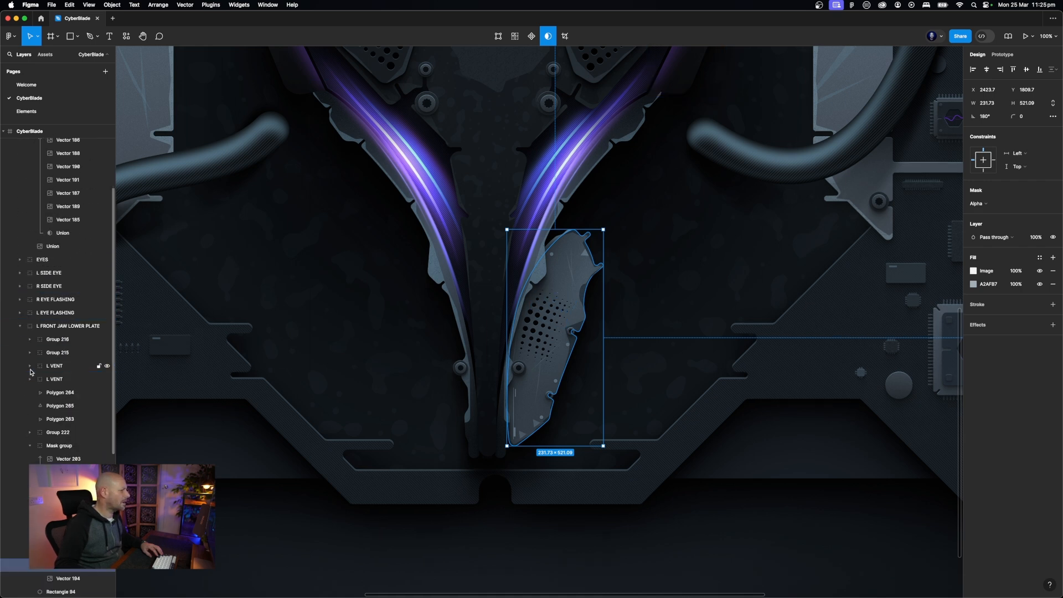
pyautogui.click(20, 327)
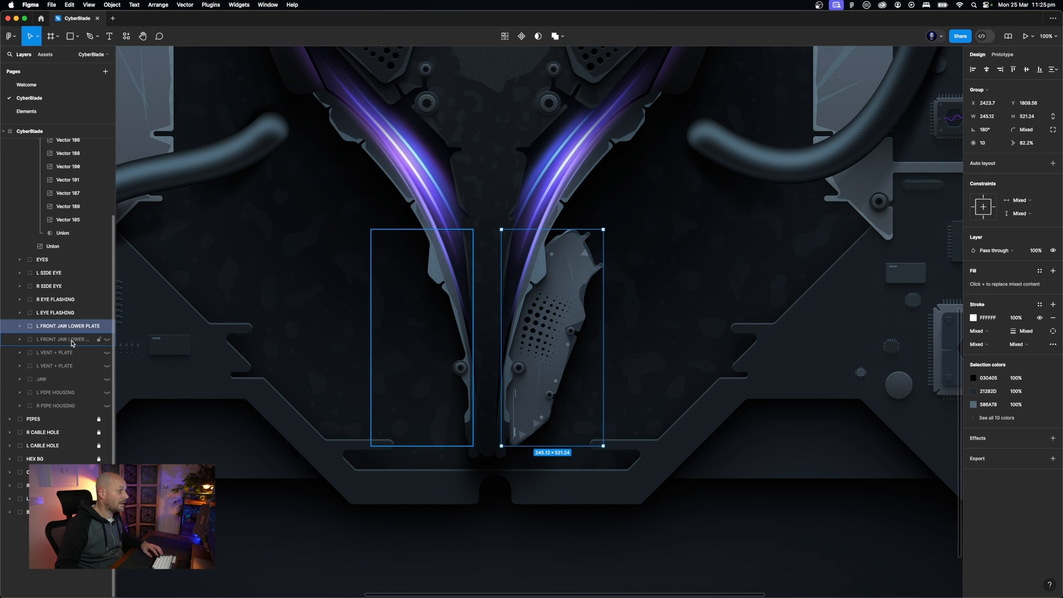
pyautogui.click(72, 344)
pyautogui.press('super+shift+h')
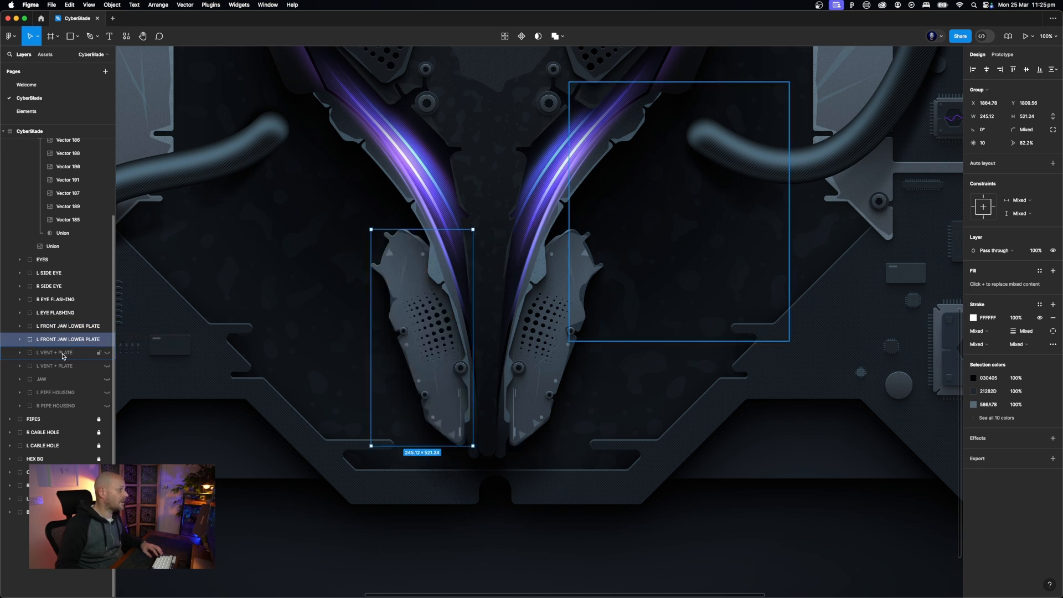
# Make the first hidden L VENT + PLATE group visible and examine its dark plate and vent capsule up close
pyautogui.click(63, 353)
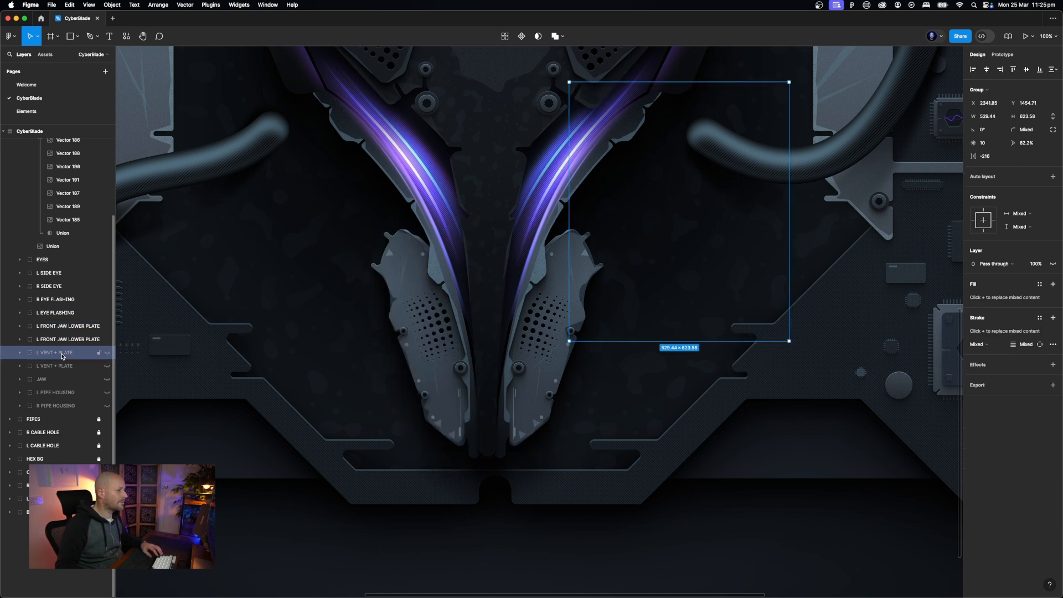
pyautogui.click(107, 356)
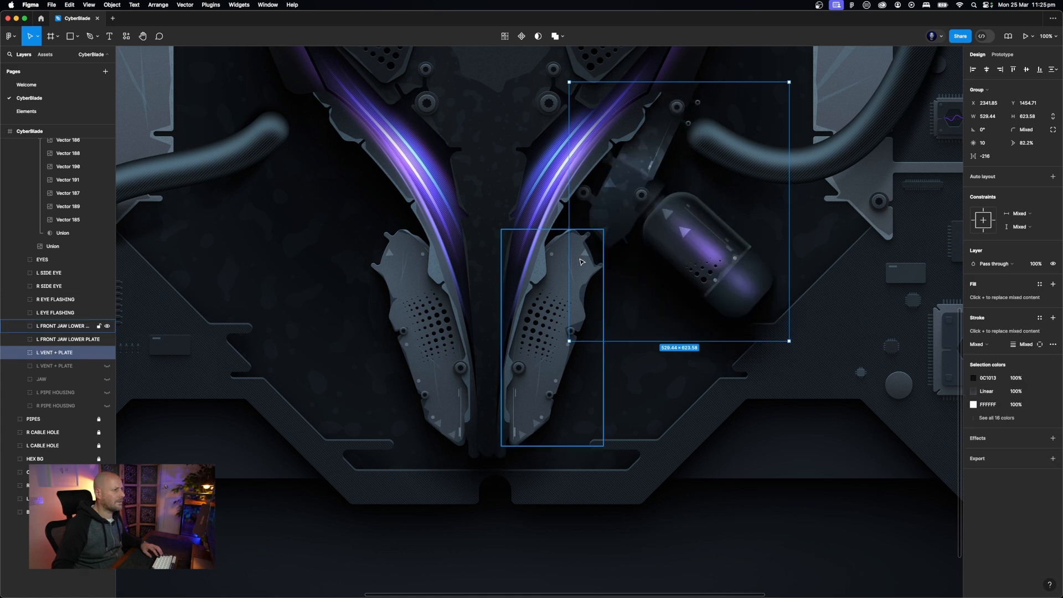
pyautogui.scroll(5, 582, 262)
pyautogui.scroll(3, 582, 262)
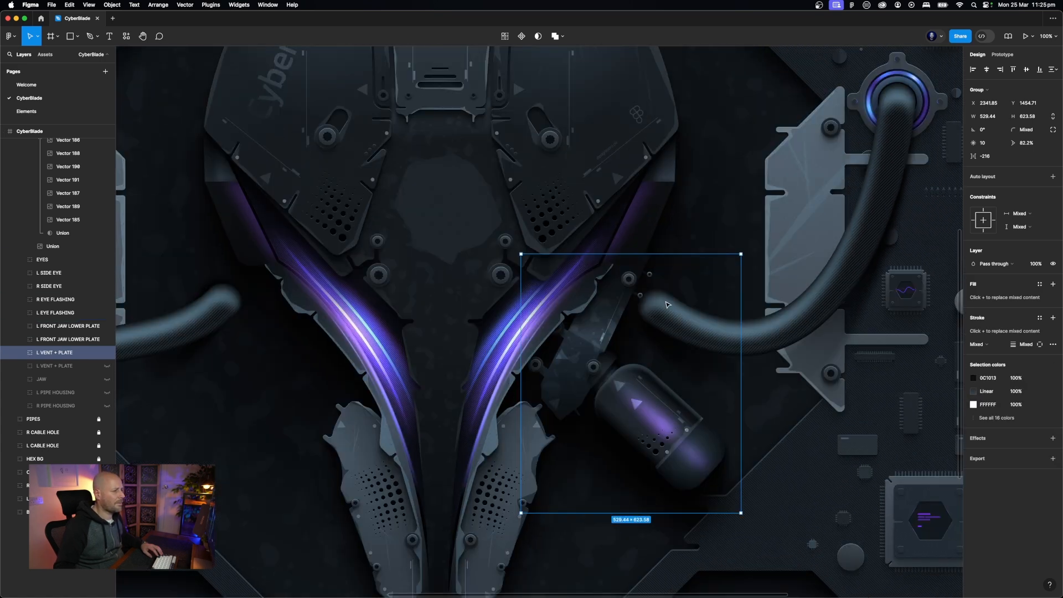
pyautogui.click(688, 349)
pyautogui.press('super+equal')
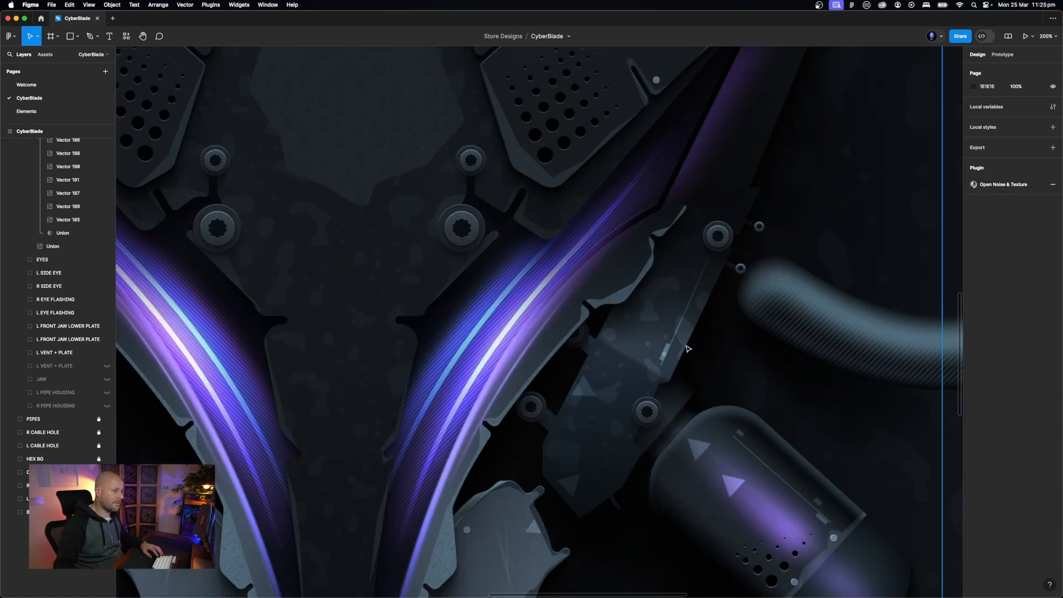
# Select the dark plate beside the eye flashing and examine its fills and drop shadows
pyautogui.scroll(-6, 688, 349)
pyautogui.hscroll(2, 688, 349)
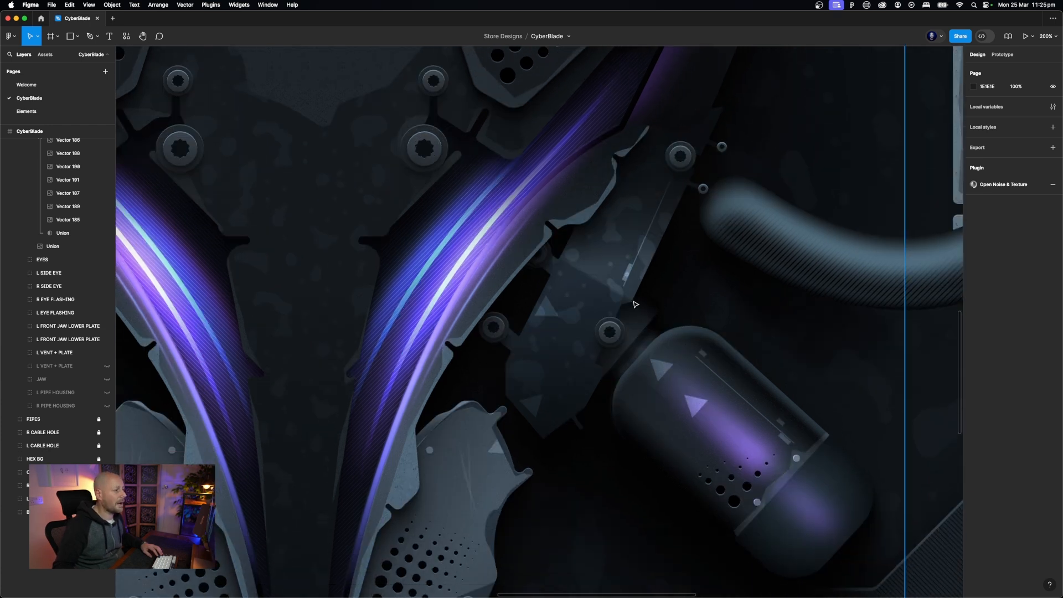
pyautogui.click(613, 215)
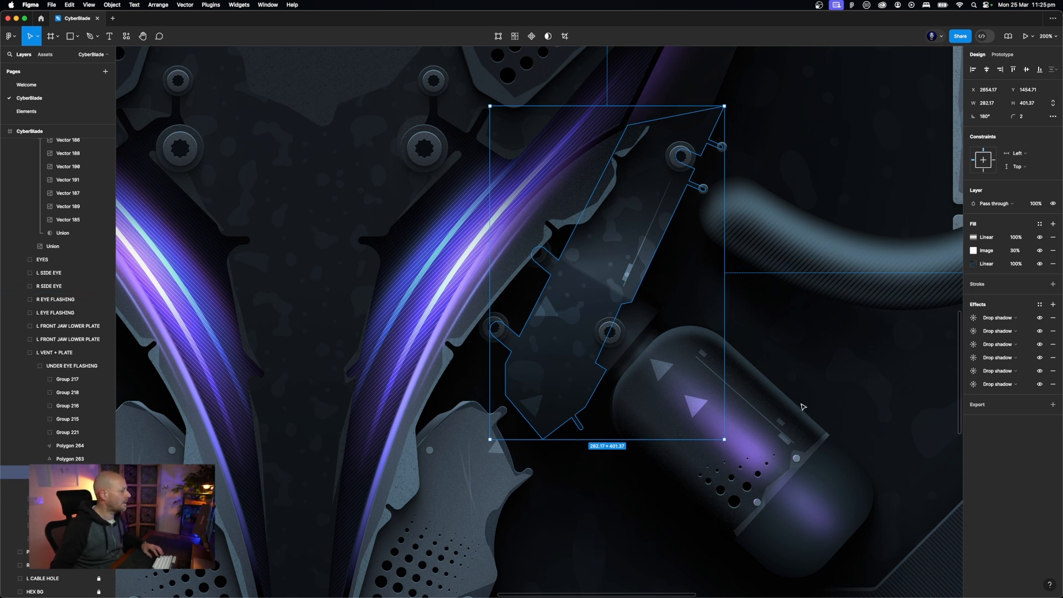
pyautogui.click(802, 405)
pyautogui.click(604, 334)
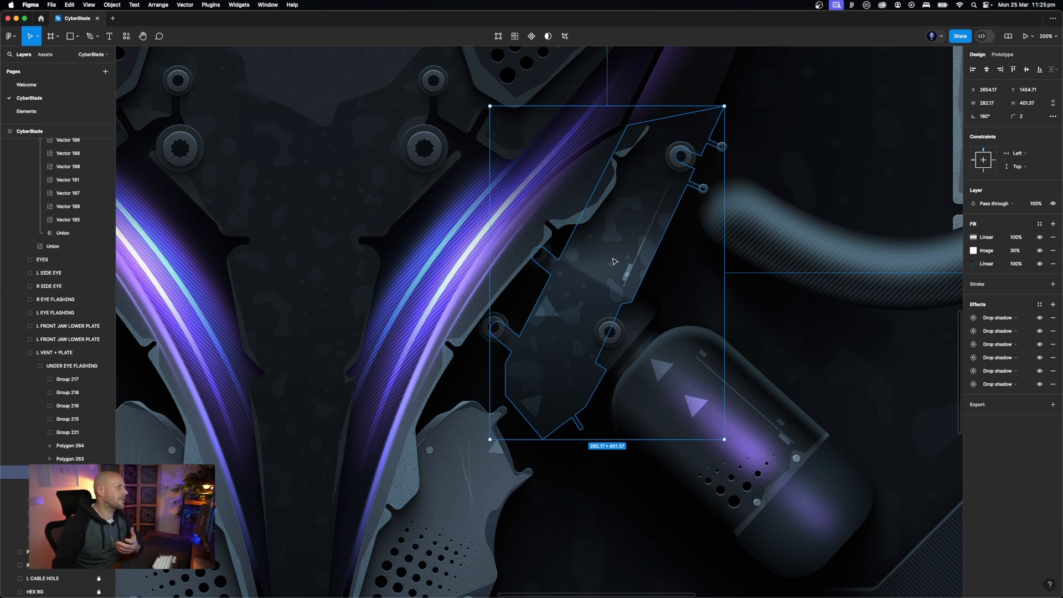
# Preview the Meta balls pattern at a reduced size in the Noise & Texture plugin and close the plugin
pyautogui.click(210, 5)
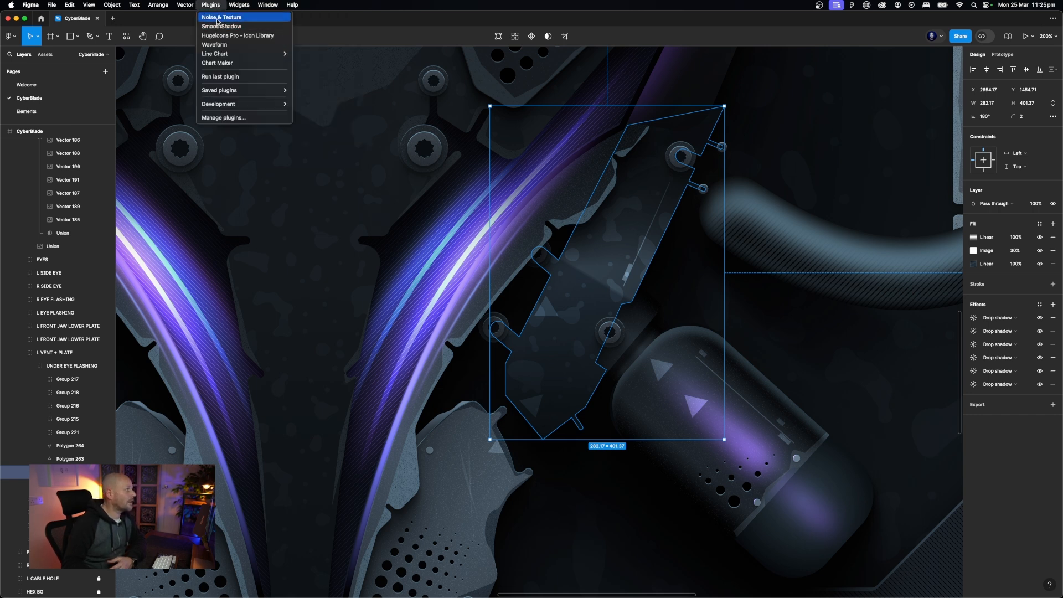
pyautogui.click(217, 21)
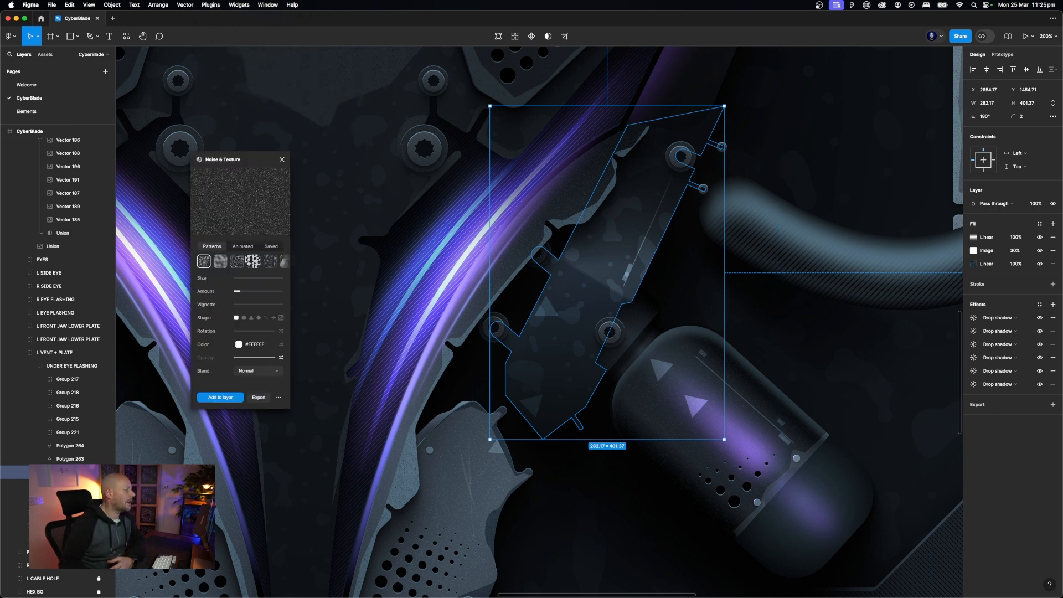
pyautogui.click(251, 263)
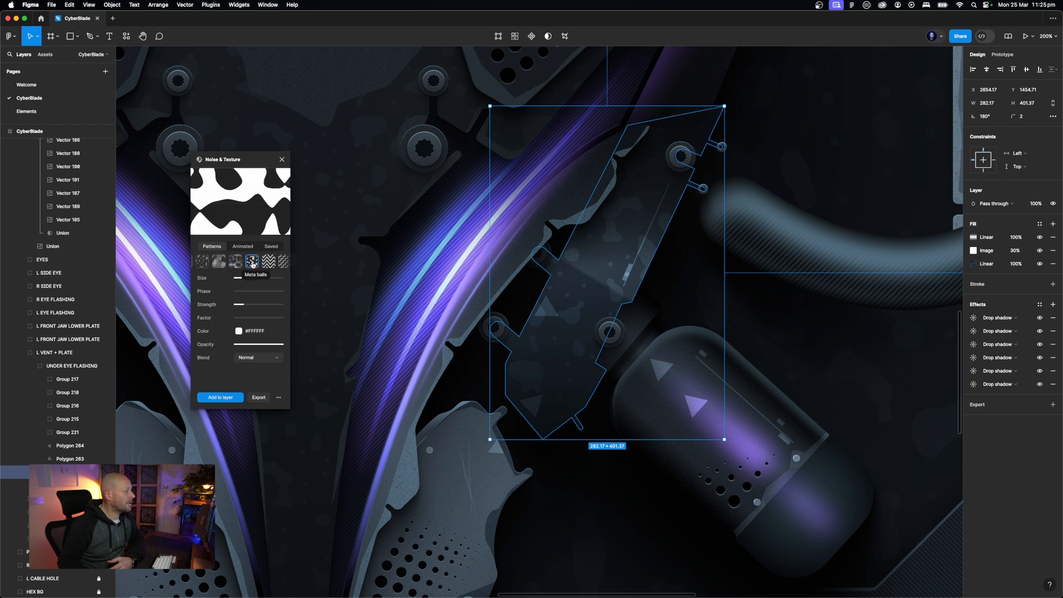
pyautogui.click(252, 263)
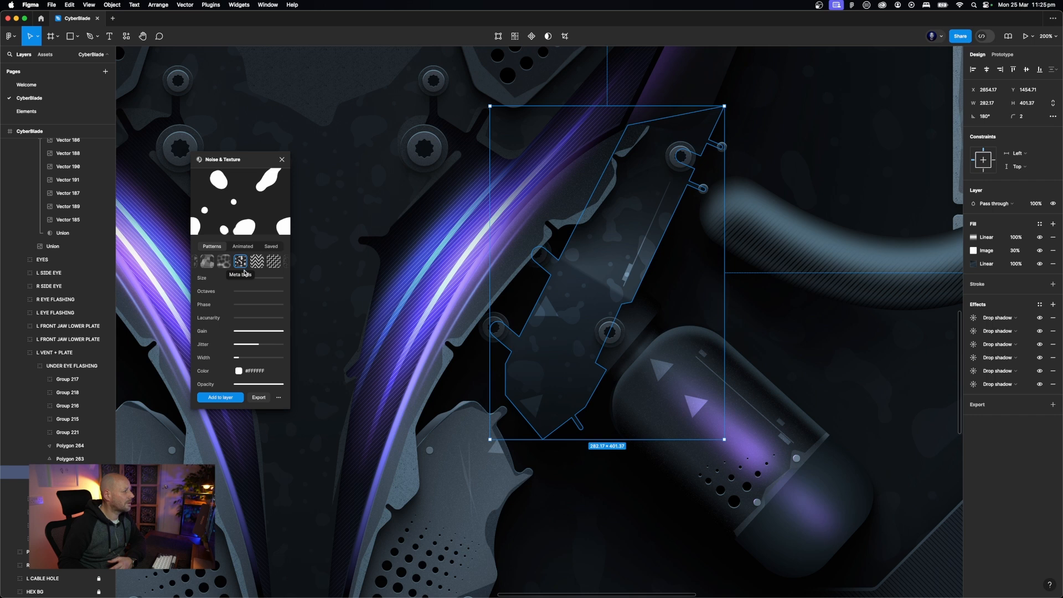
pyautogui.moveTo(242, 279); pyautogui.dragTo(238, 279)
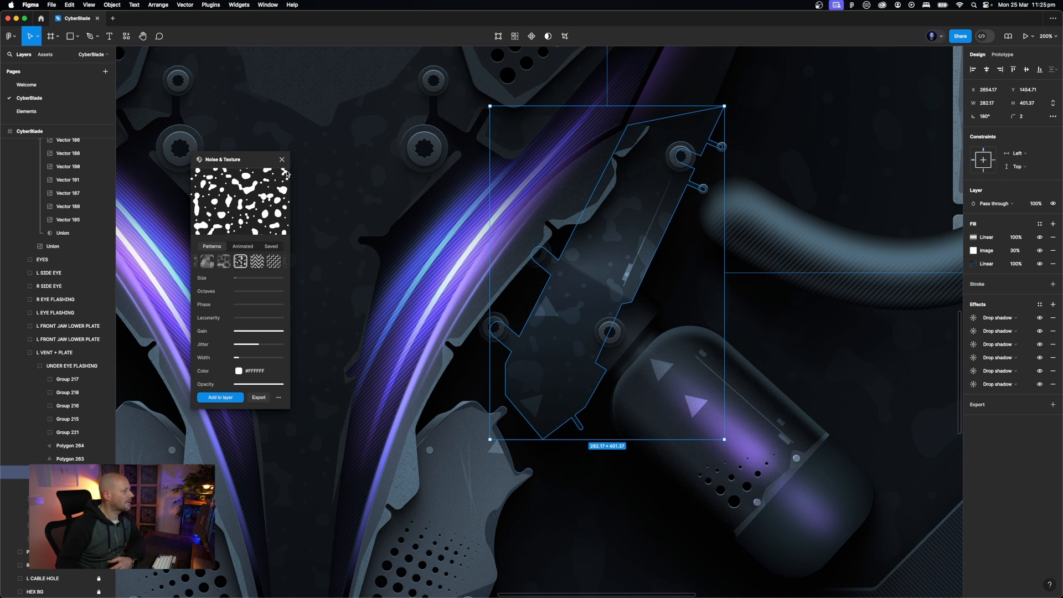
pyautogui.click(282, 160)
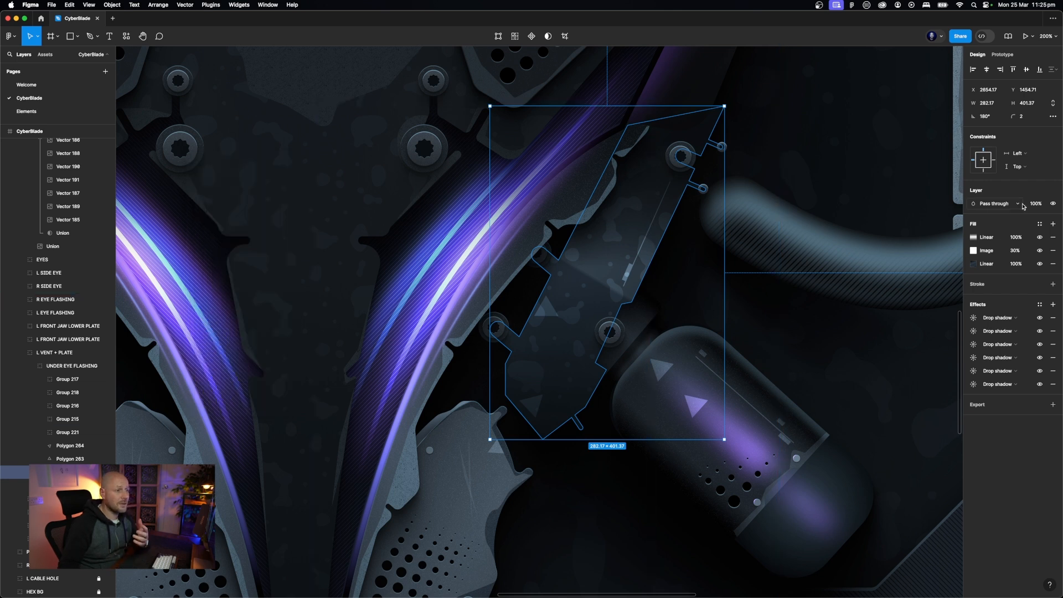
# Try a 10% tile scale on the dark plate's image fill and return it to 20%
pyautogui.click(975, 251)
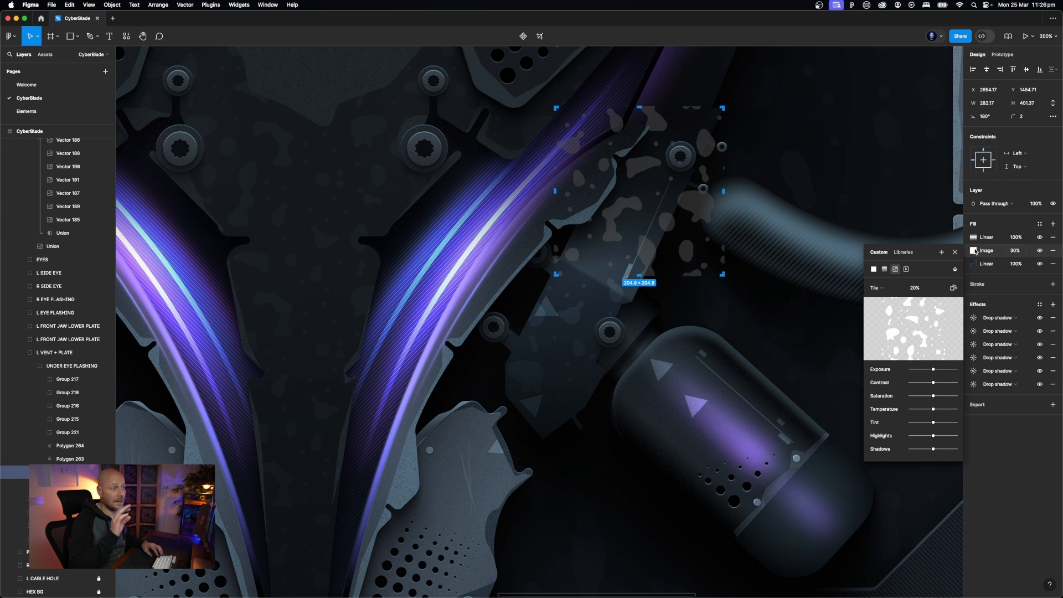
pyautogui.click(915, 287)
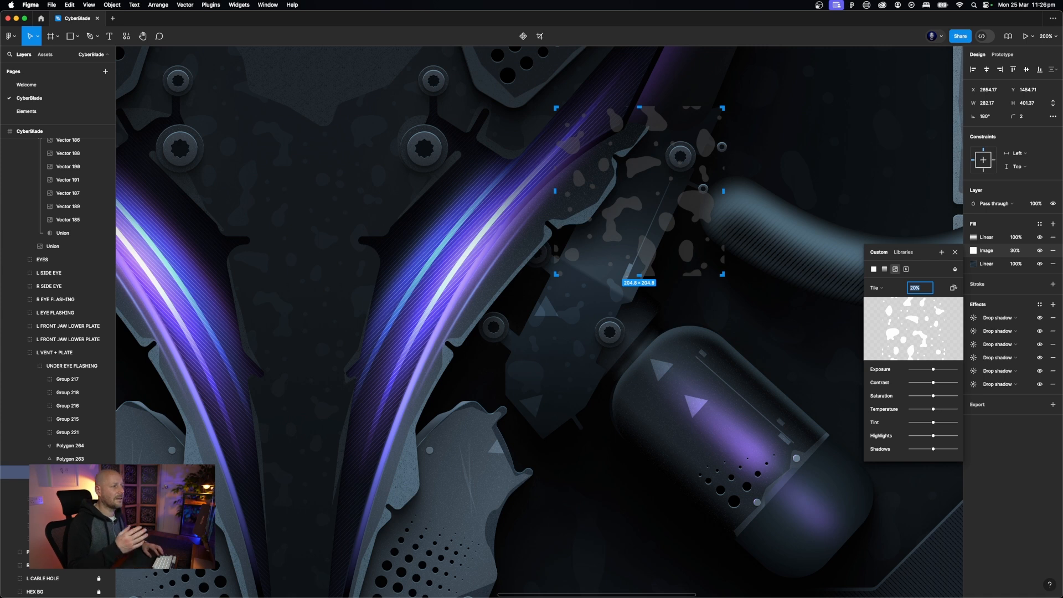
pyautogui.write('10')
pyautogui.press('Return')
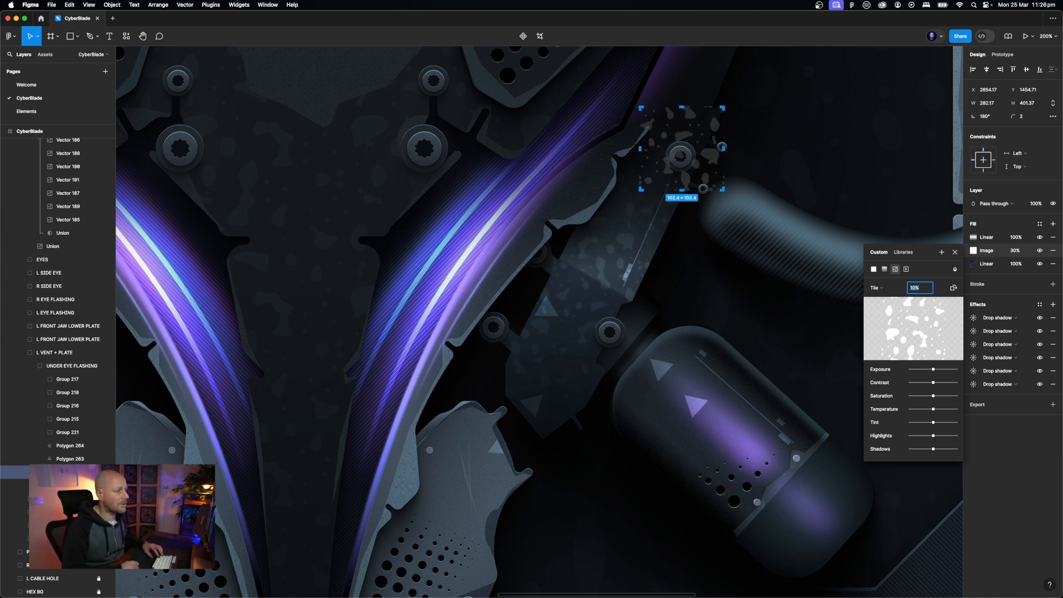
pyautogui.write('20')
pyautogui.press('Return')
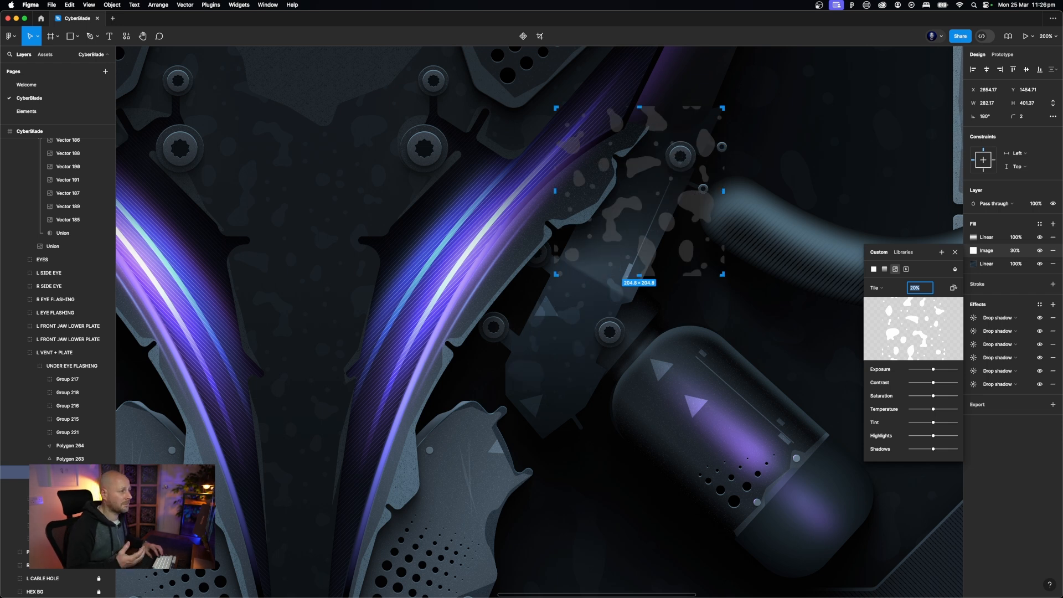
# Check the blend mode of the plate's image fill, keep Overlay, and deselect the plate
pyautogui.click(955, 269)
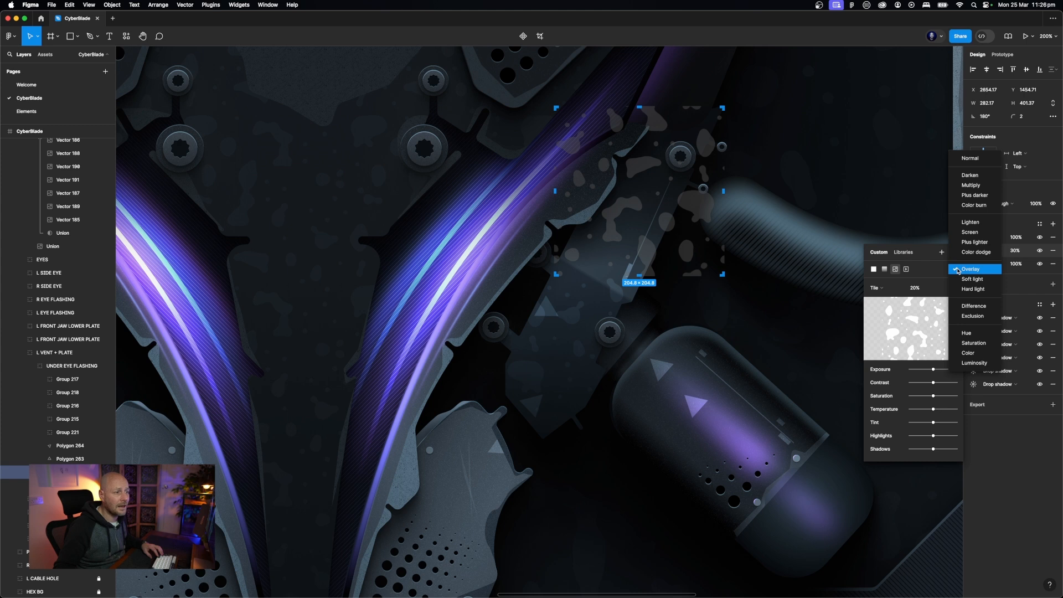
pyautogui.click(936, 270)
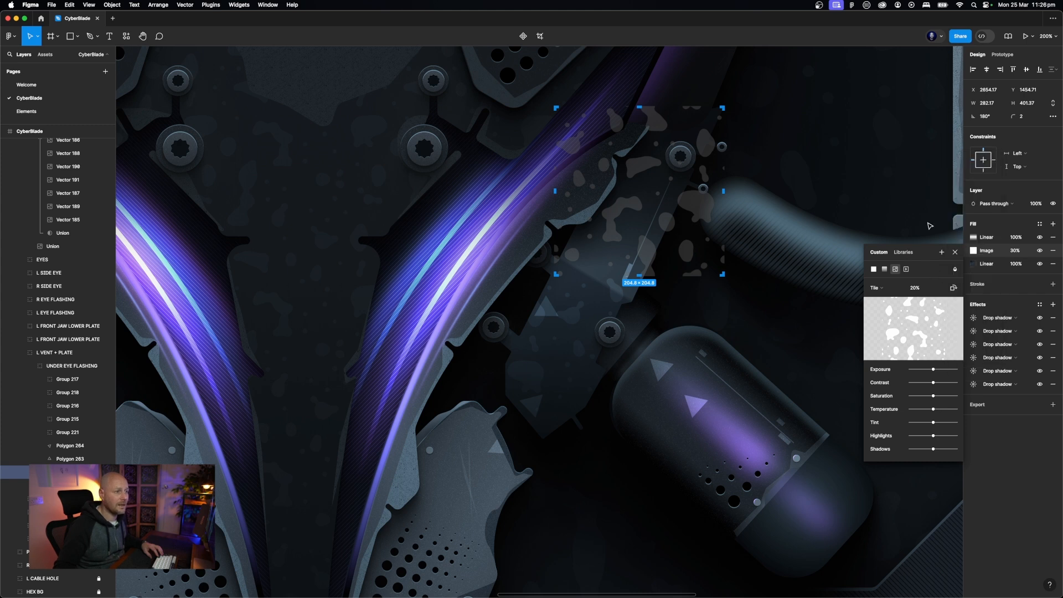
pyautogui.click(929, 224)
pyautogui.click(924, 224)
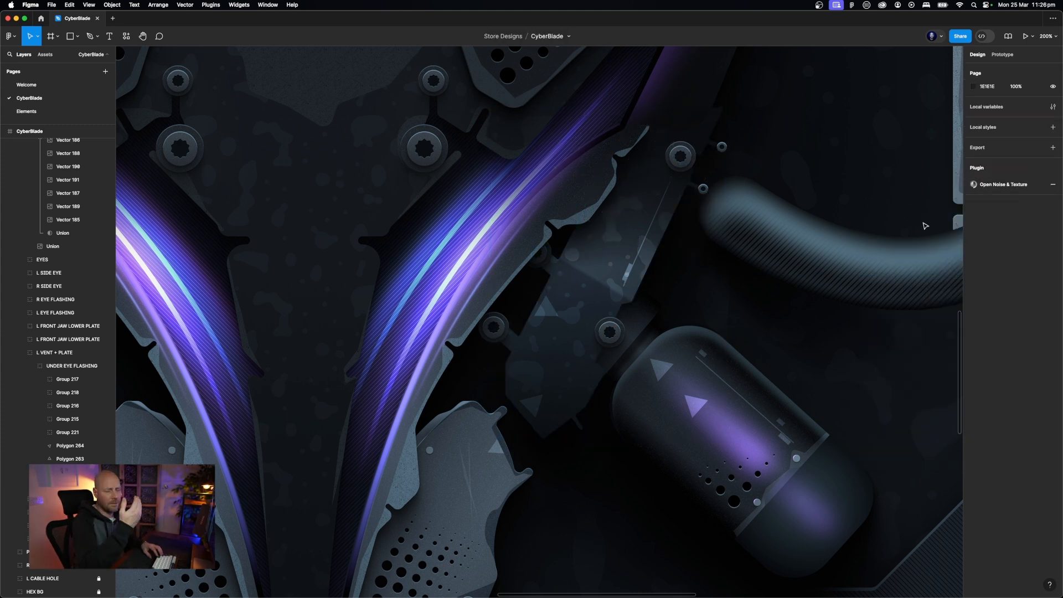
# Examine the gradient stops of the dark plate's lowest linear fill from end to end, and deselect the plate
pyautogui.click(594, 287)
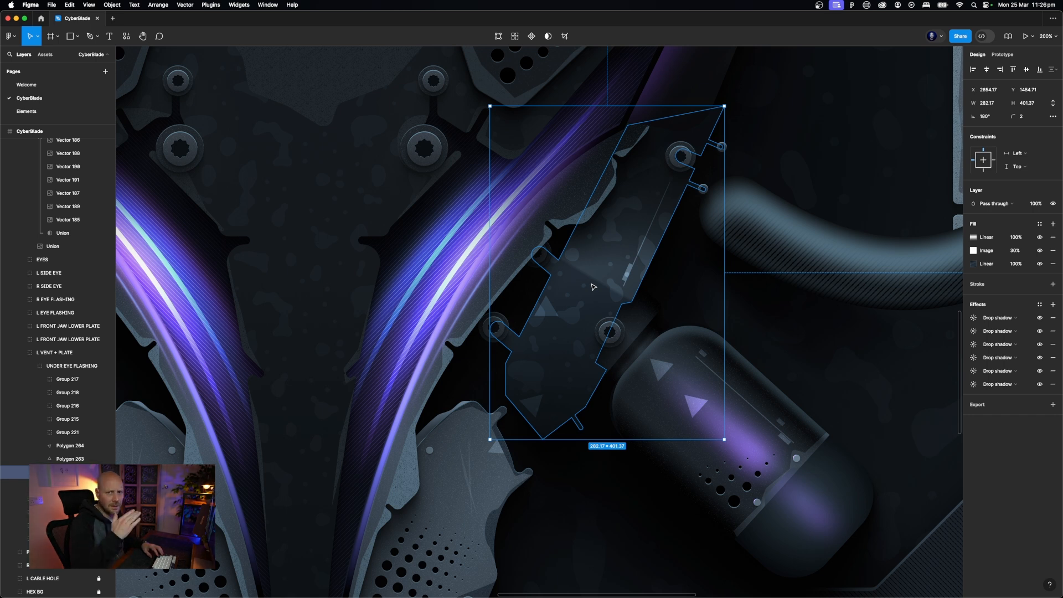
pyautogui.click(973, 264)
pyautogui.scroll(3, 828, 274)
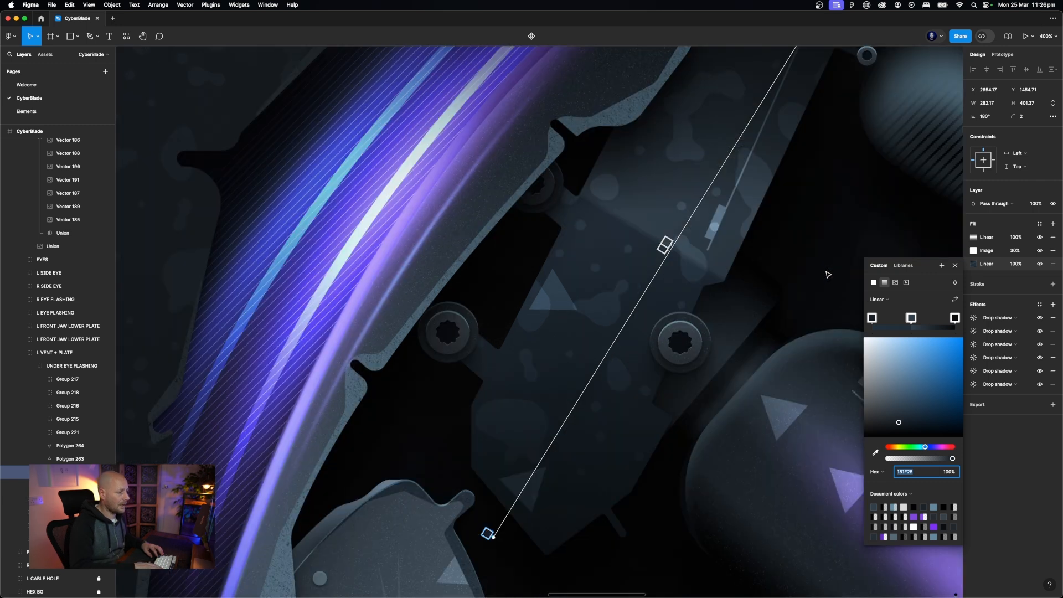
pyautogui.scroll(3, 828, 274)
pyautogui.scroll(3, 772, 197)
pyautogui.hscroll(2, 773, 198)
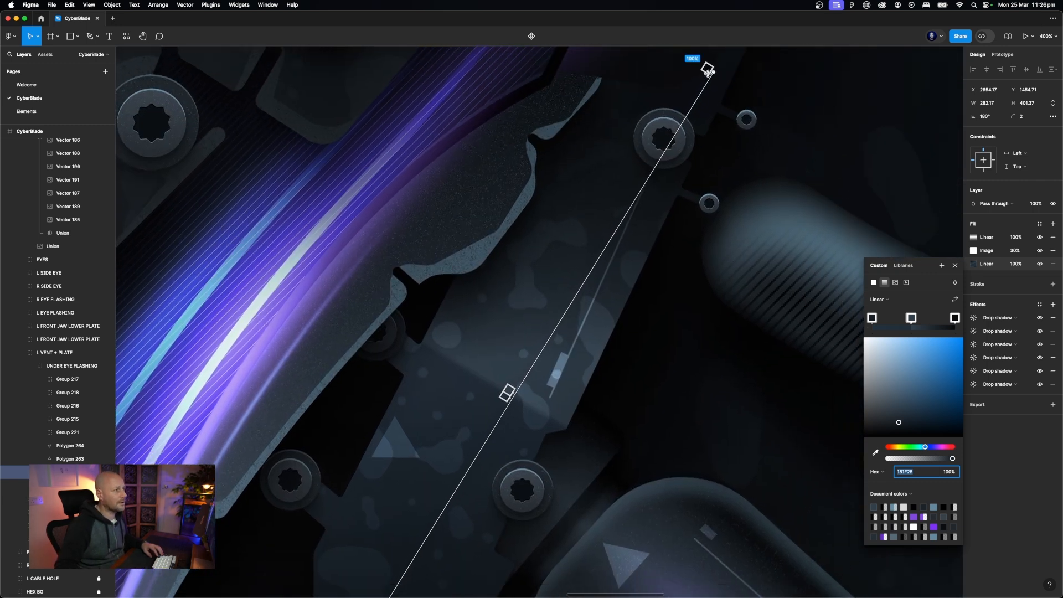
pyautogui.scroll(-4, 512, 389)
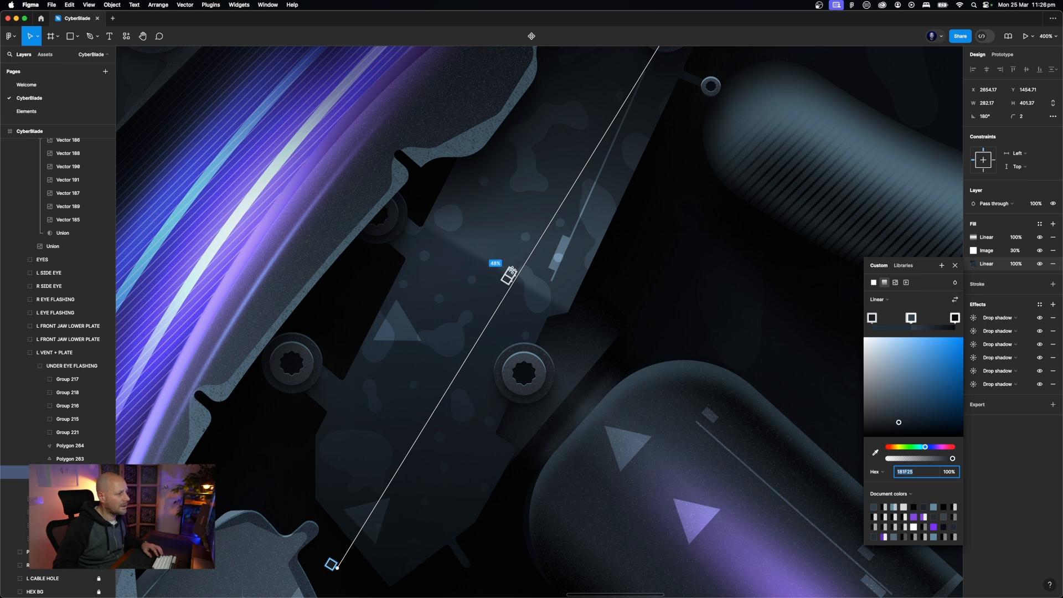
pyautogui.scroll(-5, 505, 279)
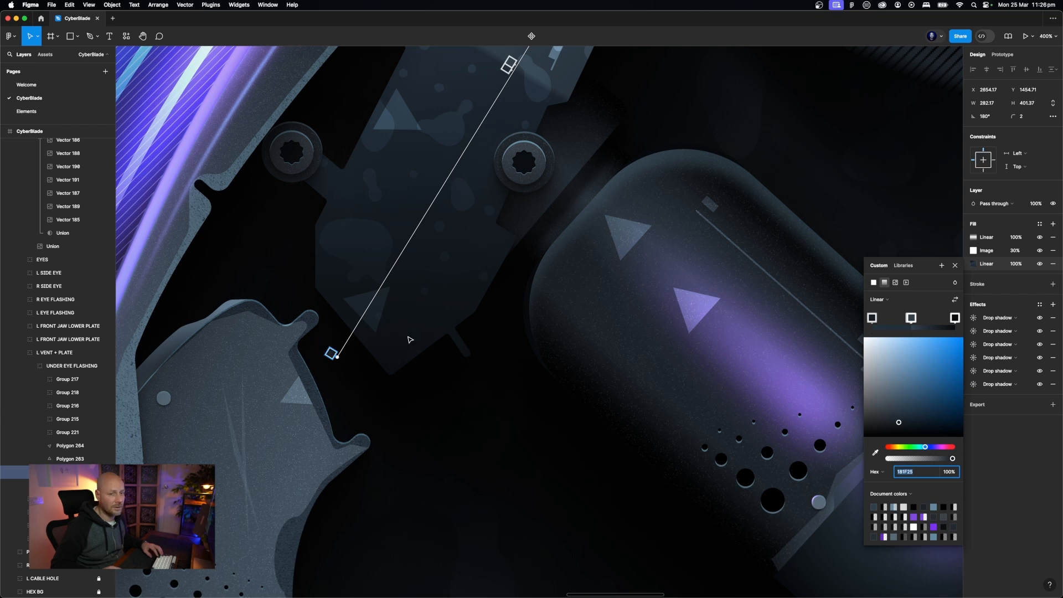
pyautogui.scroll(2, 492, 316)
pyautogui.hscroll(-1, 492, 316)
pyautogui.press('-')
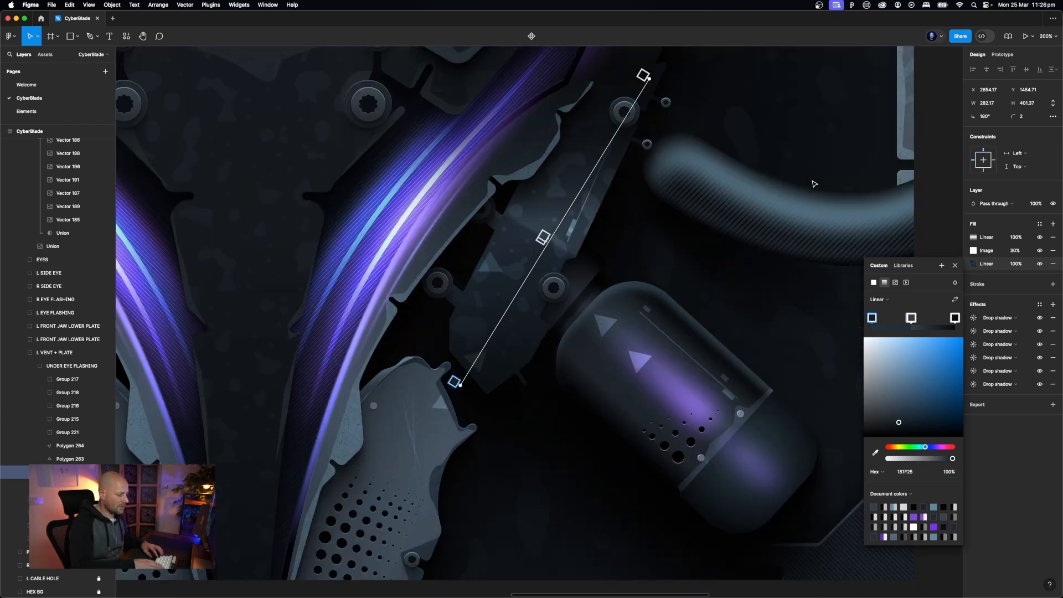
pyautogui.scroll(3, 814, 184)
pyautogui.click(782, 185)
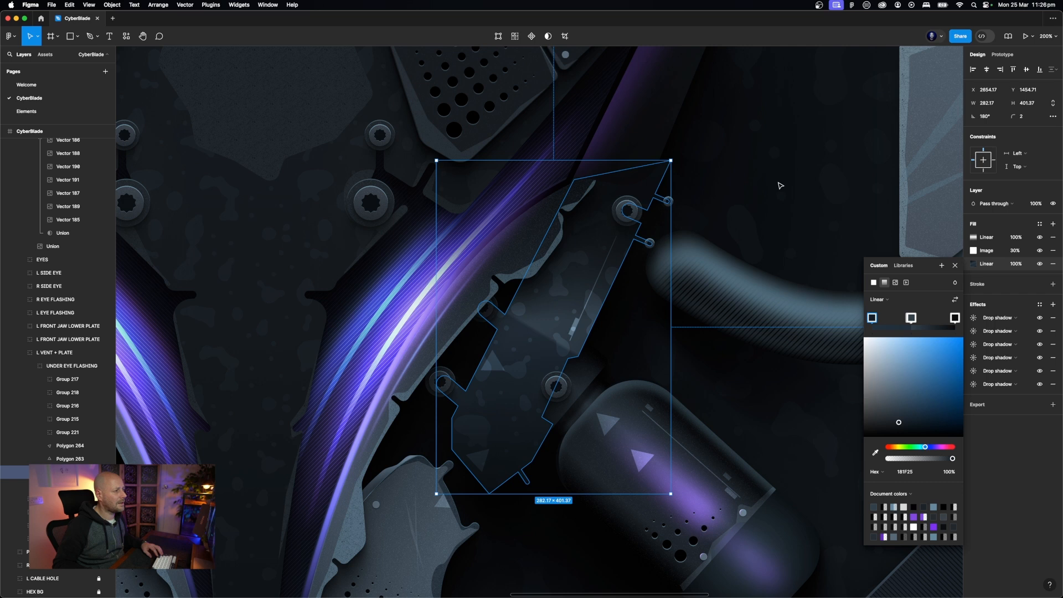
pyautogui.click(782, 185)
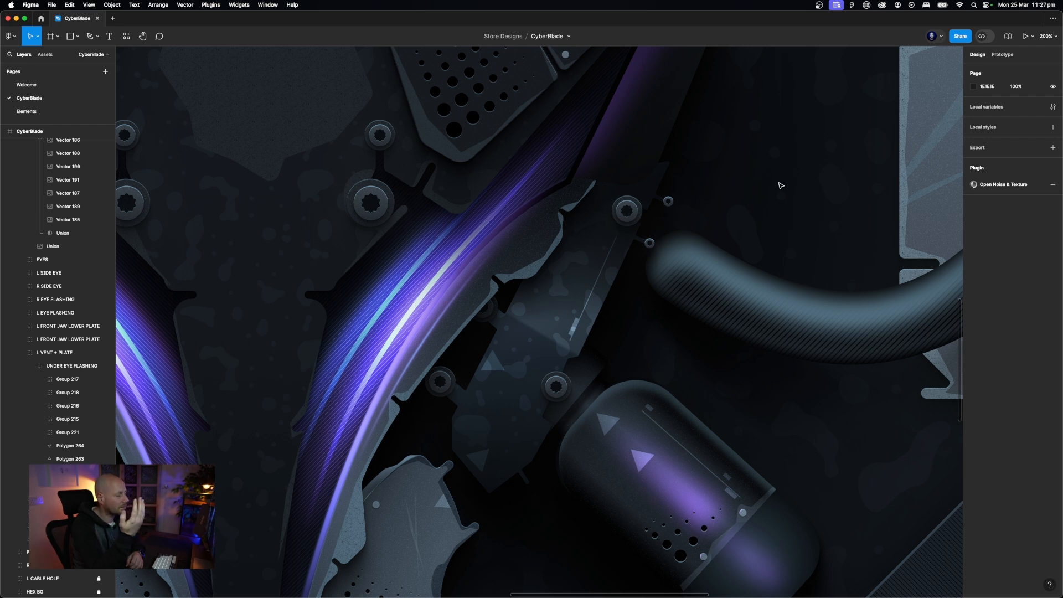
# Inspect Rectangle 73 and Rectangle 74, the shapes connecting the dark plate to the vent capsule
pyautogui.hscroll(3, 781, 185)
pyautogui.scroll(-5, 781, 185)
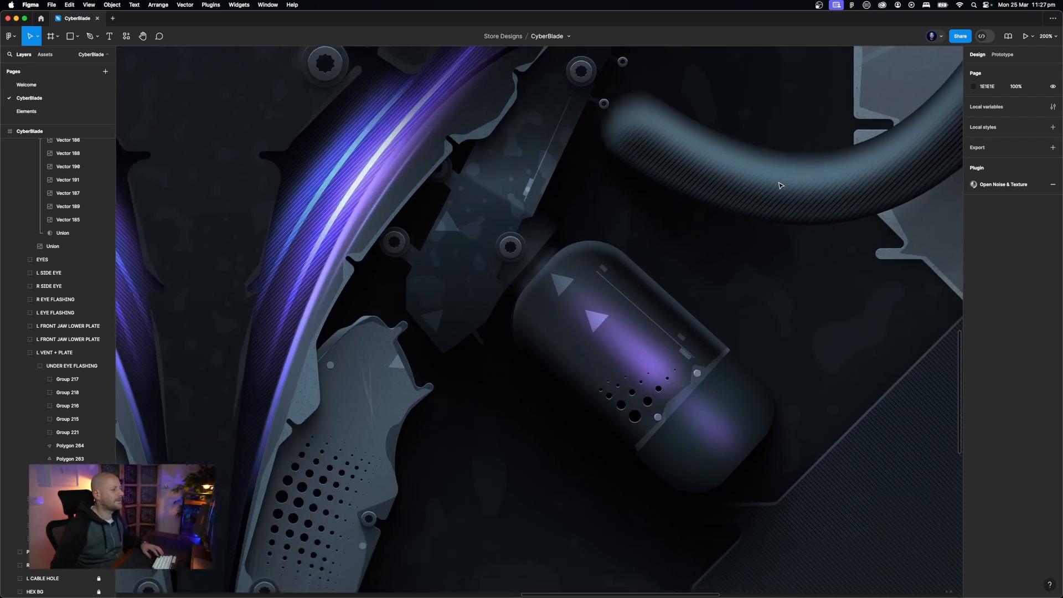
pyautogui.click(556, 238)
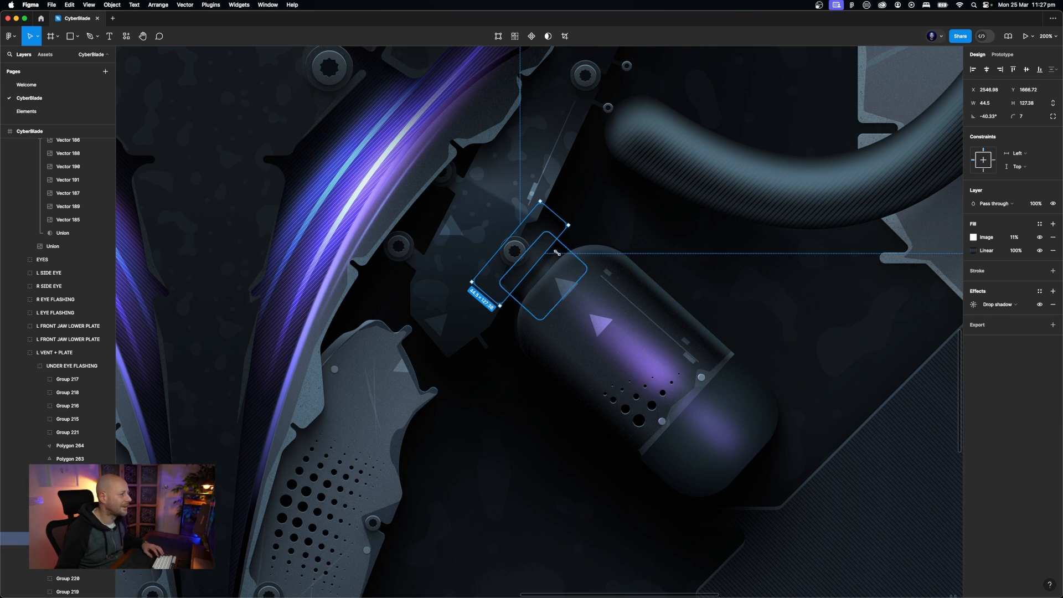
pyautogui.scroll(-2, 558, 249)
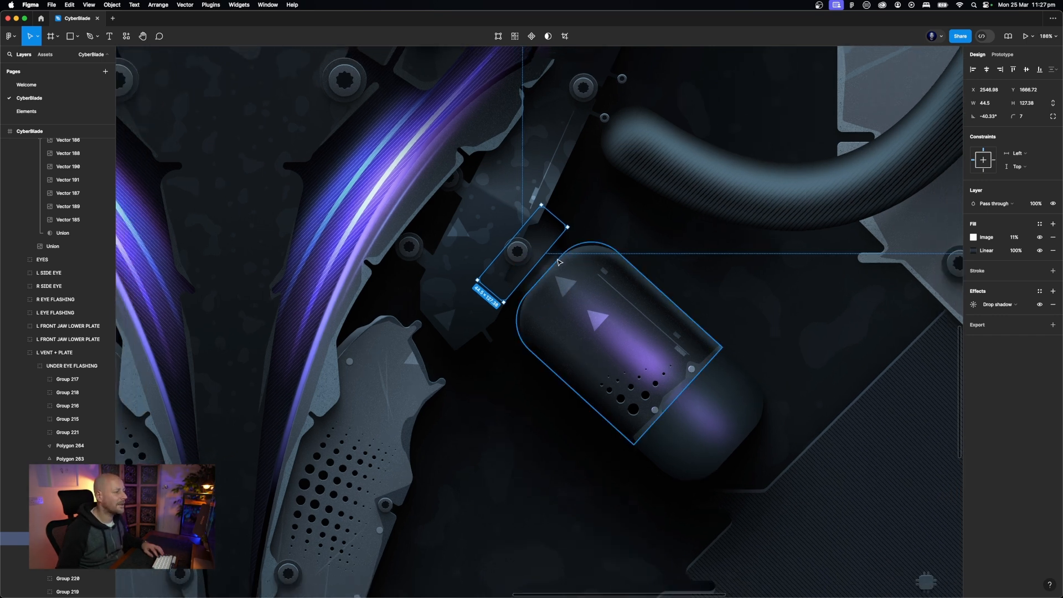
pyautogui.click(554, 260)
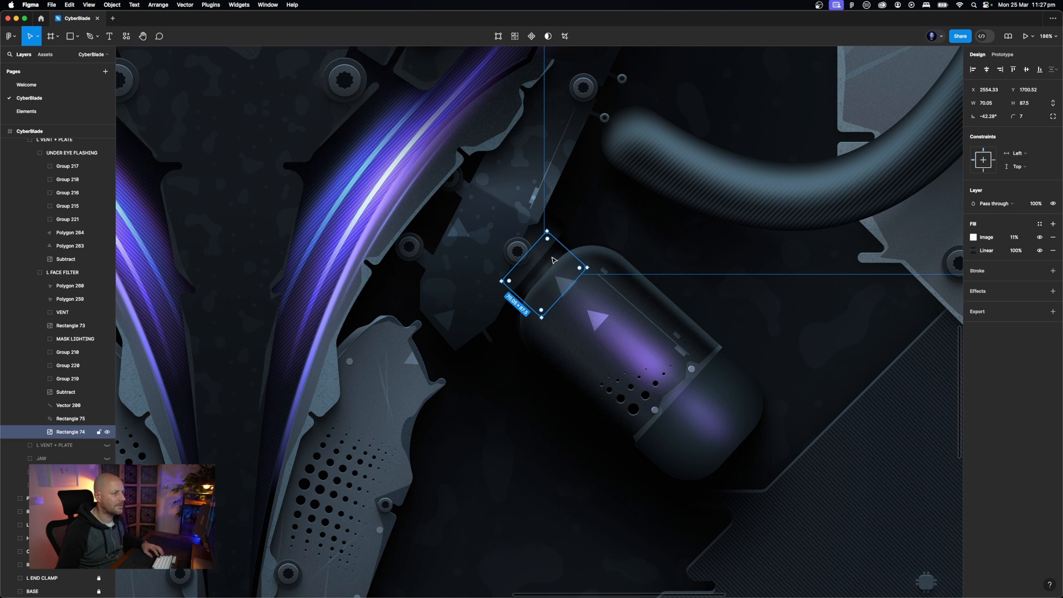
pyautogui.scroll(-3, 540, 200)
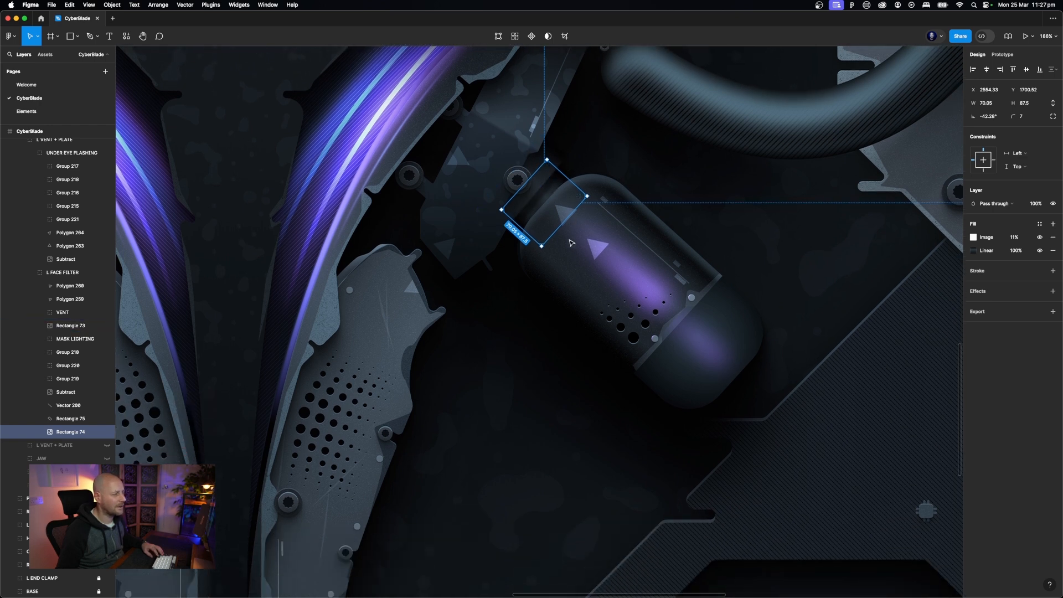
pyautogui.click(536, 191)
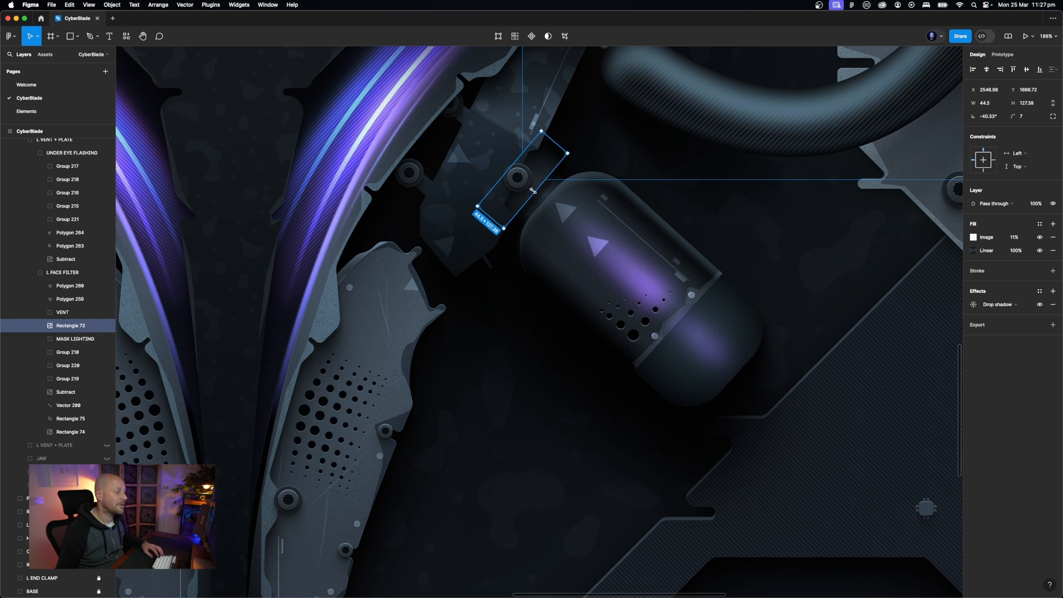
# Inspect the vent capsule's Rectangle 75, its VENT MASK, and the linear gradient stops of its Subtract shape
pyautogui.keyDown('super'); pyautogui.click(618, 262); pyautogui.keyUp('super')
pyautogui.keyDown('super'); pyautogui.click(733, 313); pyautogui.keyUp('super')
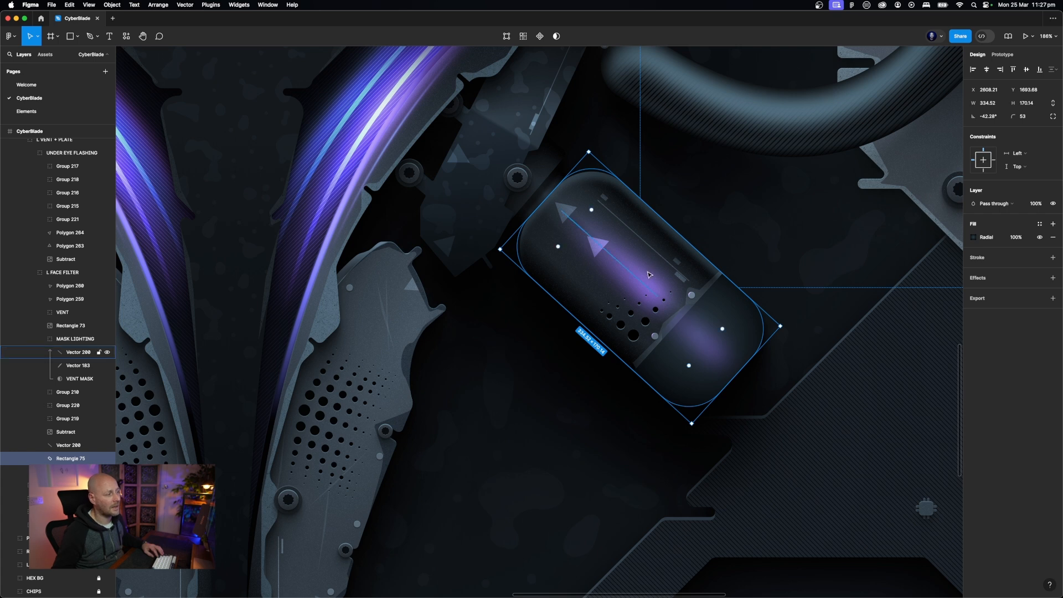
pyautogui.click(693, 263)
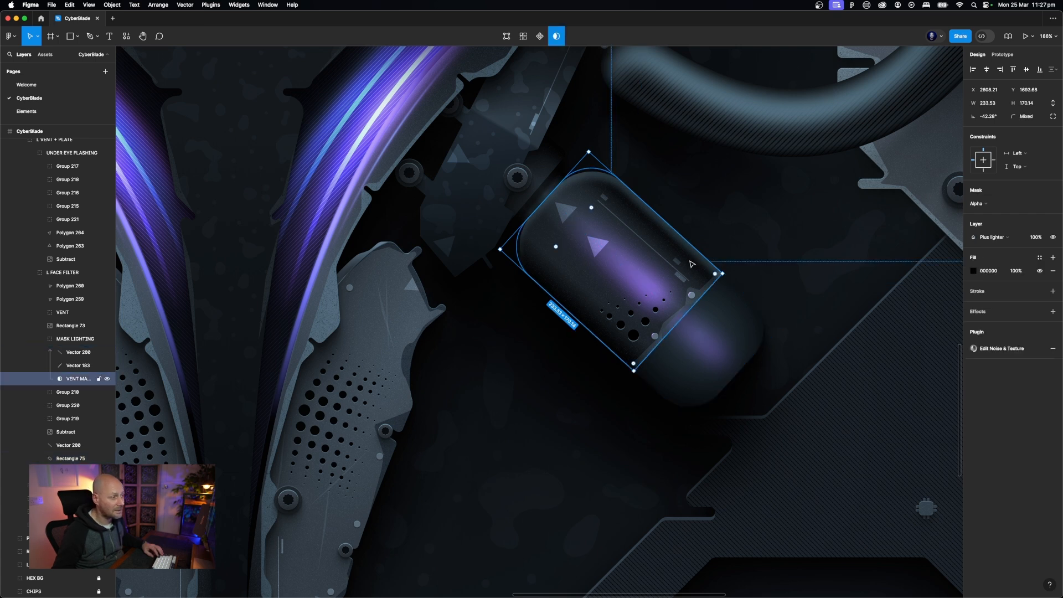
pyautogui.click(65, 389)
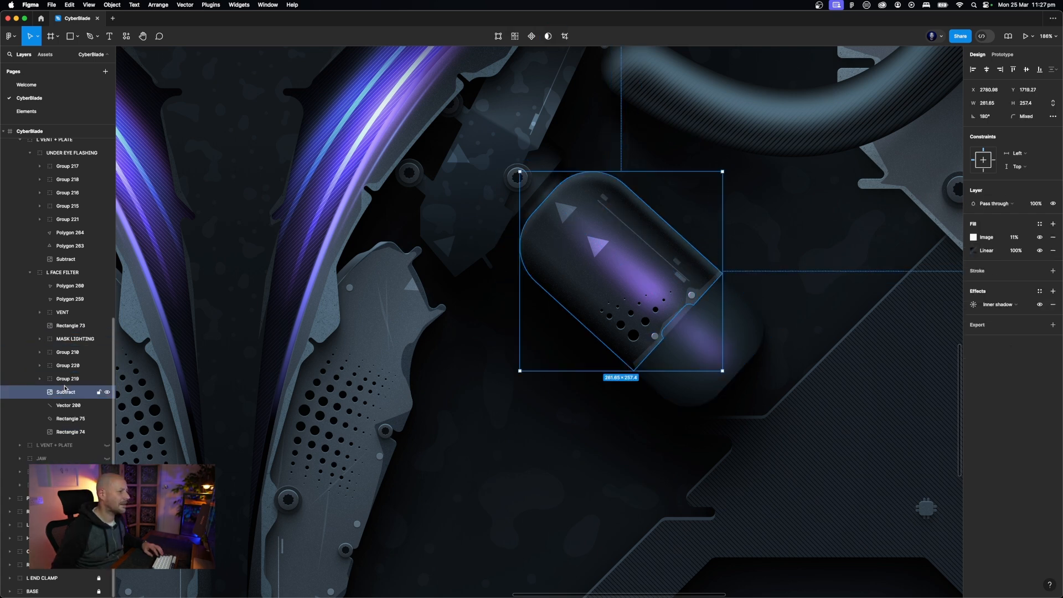
pyautogui.click(974, 253)
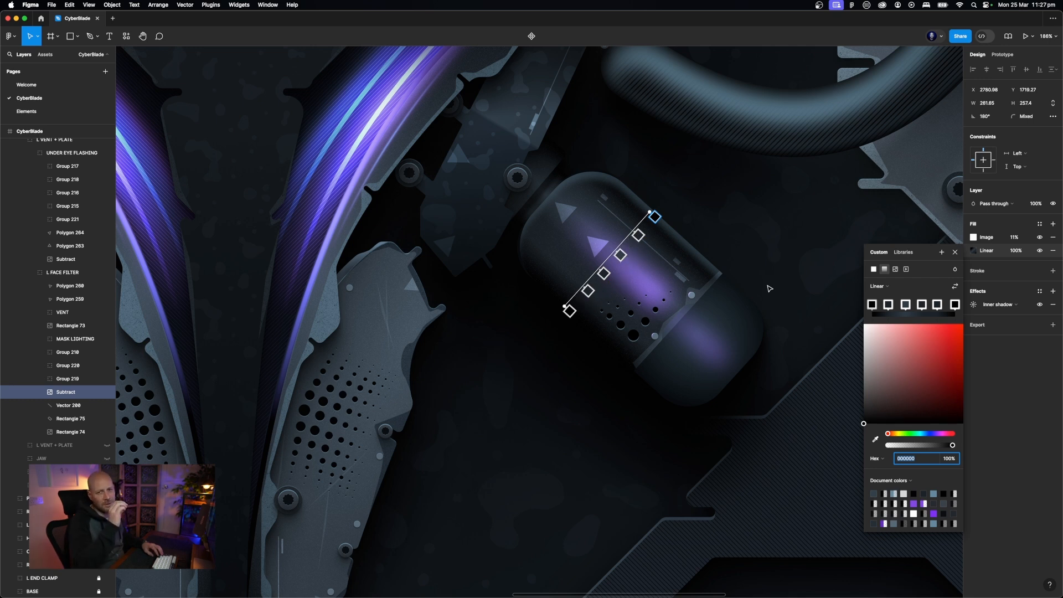
pyautogui.press('Escape')
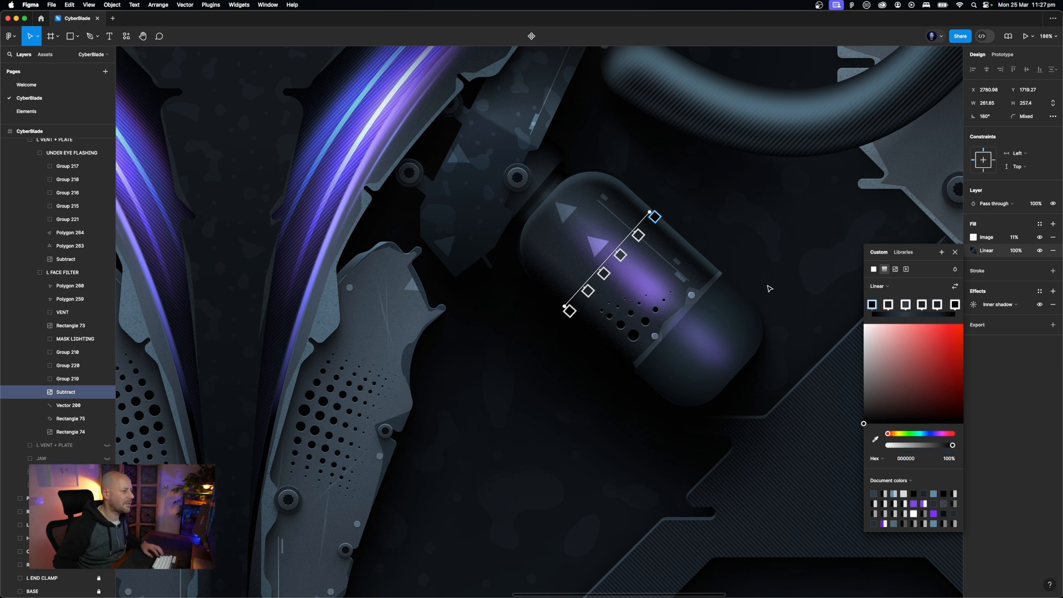
# Inspect the vent capsule's two triangle marks, Polygon 260 and Polygon 259, and the VENT MASK inside MASK LIGHTING
pyautogui.press('Escape')
pyautogui.press('Escape')
pyautogui.keyDown('super'); pyautogui.click(596, 250); pyautogui.keyUp('super')
pyautogui.click(566, 212)
pyautogui.click(599, 249)
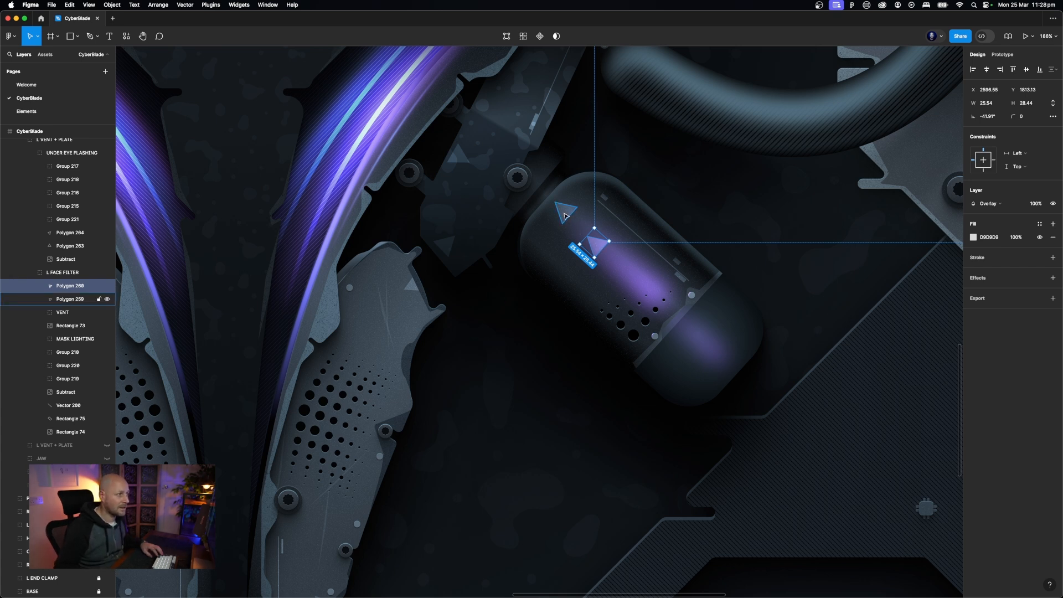
pyautogui.press('Tab')
pyautogui.doubleClick(619, 222)
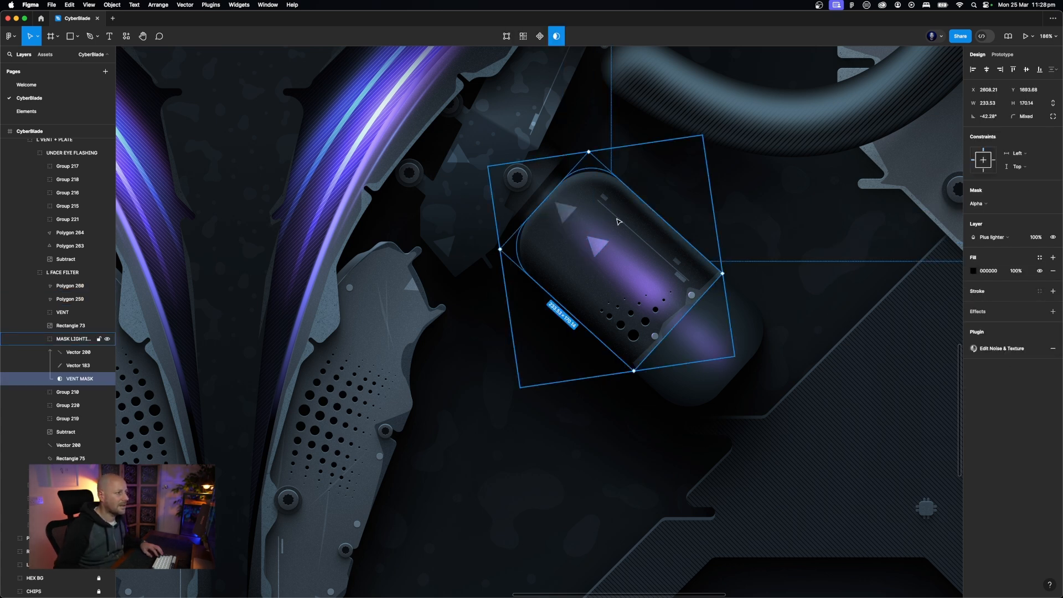
pyautogui.press('Escape')
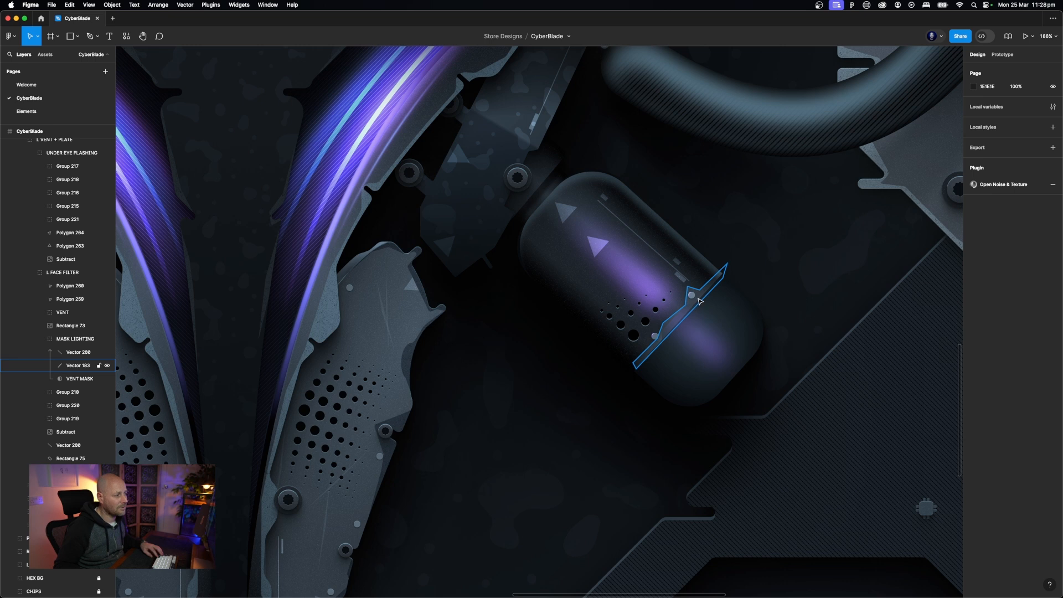
# Inspect the radial fill of Rectangle 75, the vent capsule's base shape, and deselect it
pyautogui.click(731, 326)
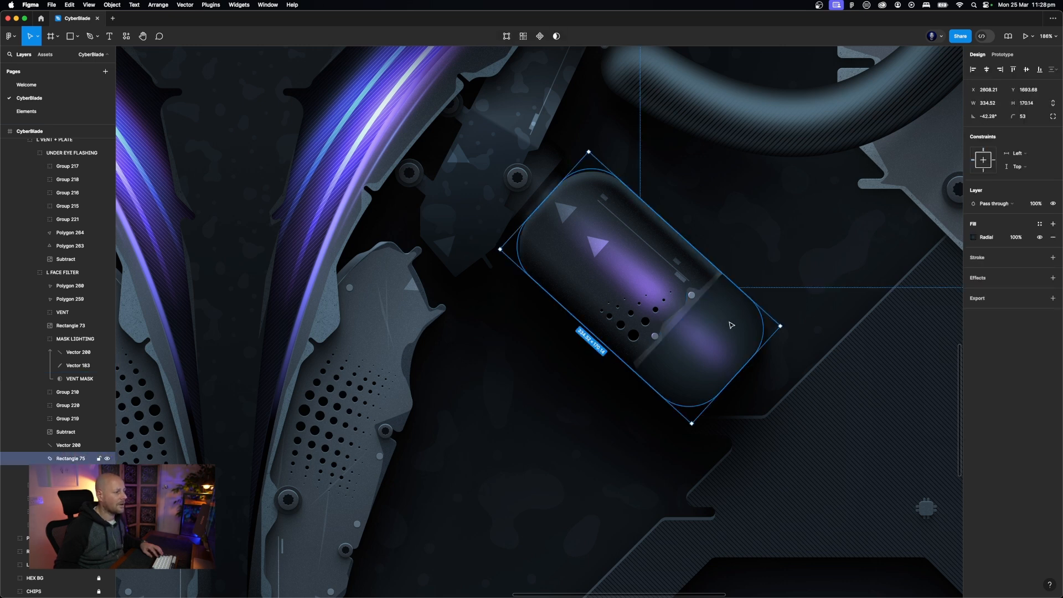
pyautogui.click(976, 240)
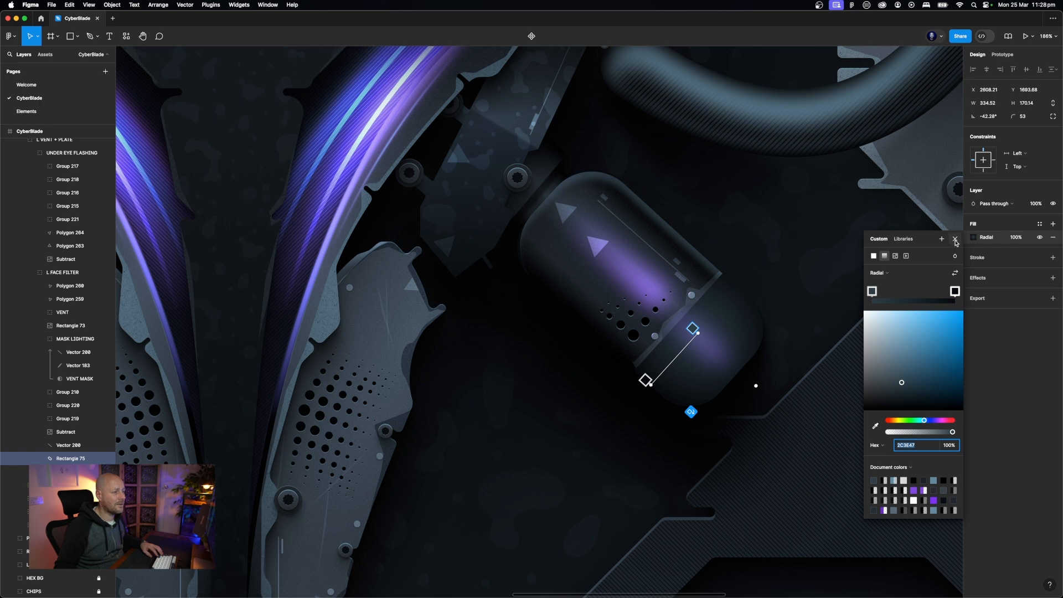
pyautogui.click(956, 241)
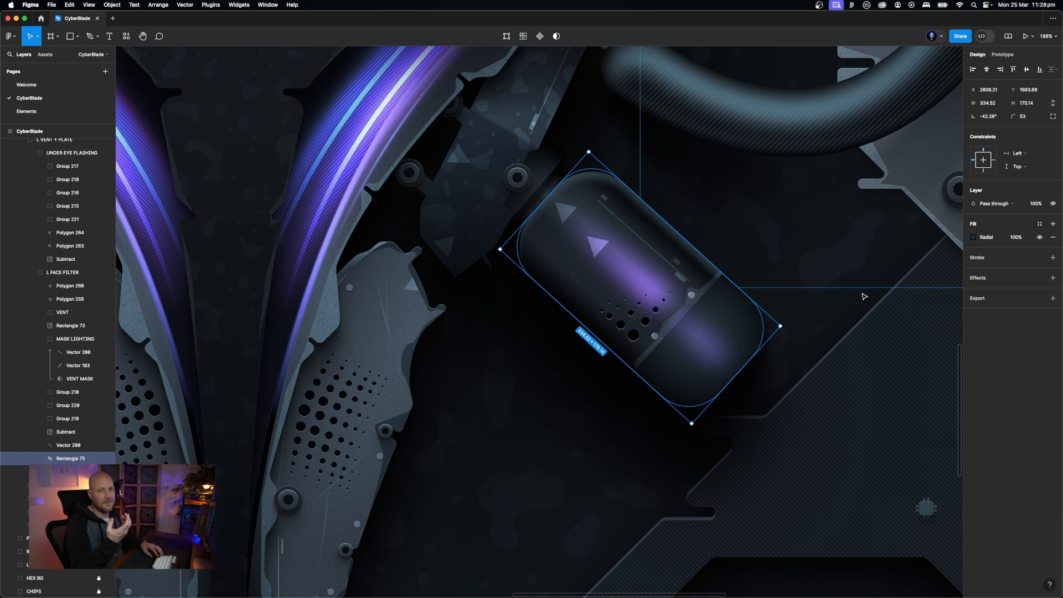
pyautogui.click(864, 297)
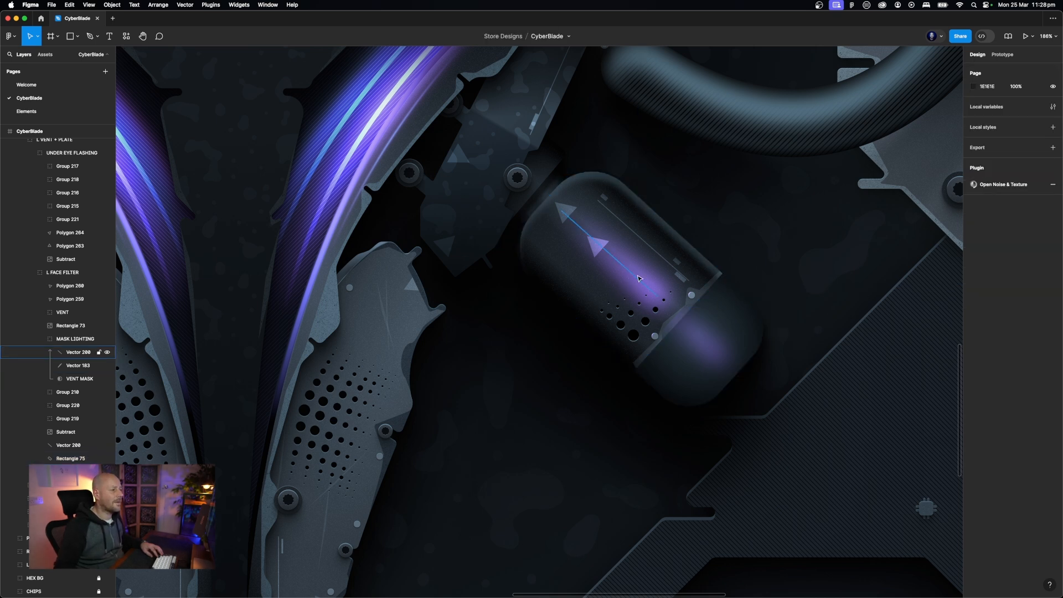
# Check the layer blur of Vector 200 in MASK LIGHTING and turn the blur off to expose the raw line
pyautogui.click(78, 353)
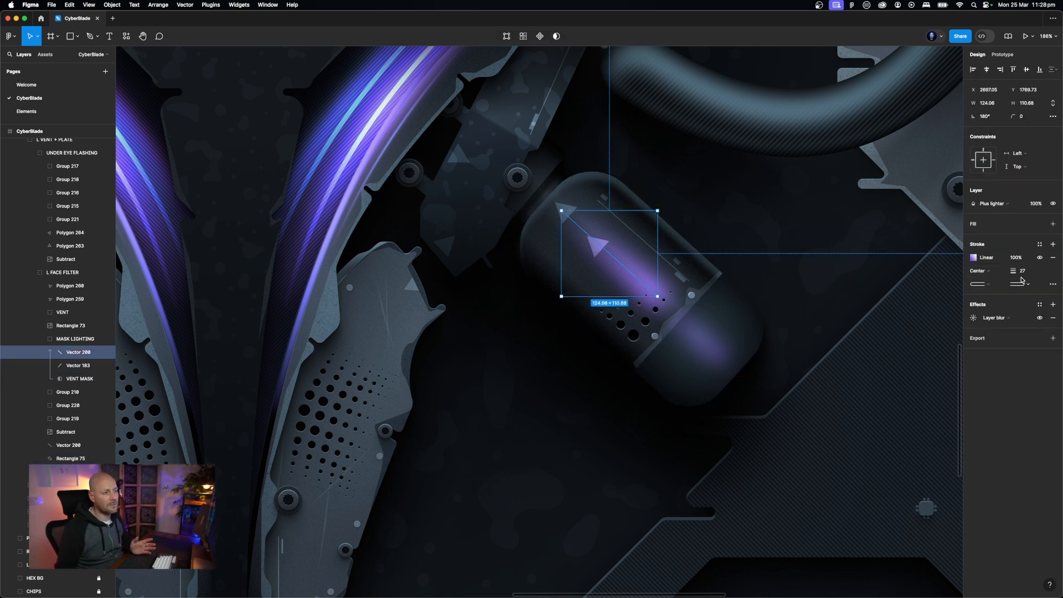
pyautogui.click(974, 319)
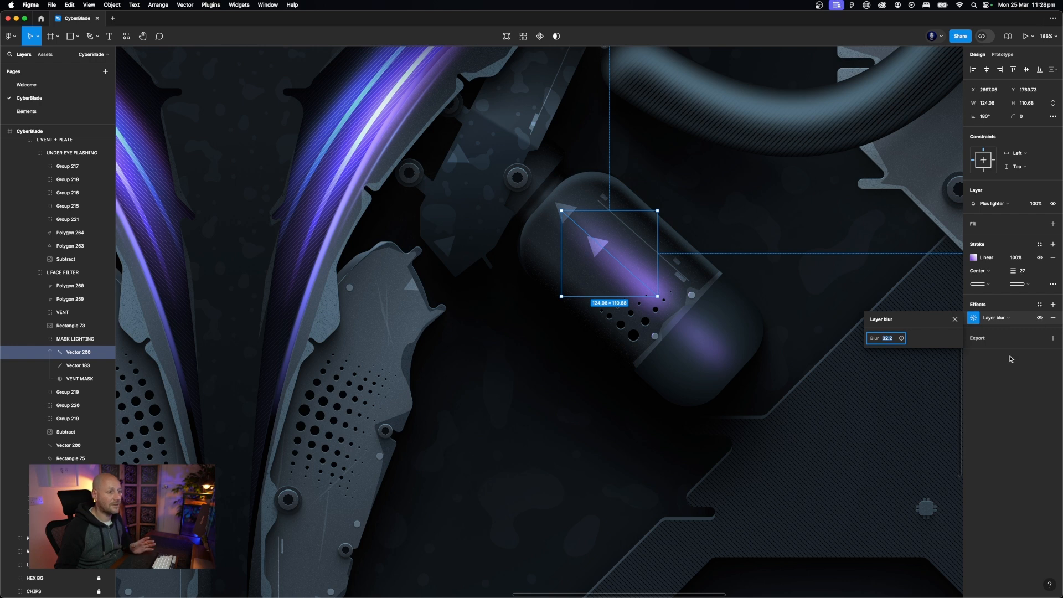
pyautogui.click(1040, 319)
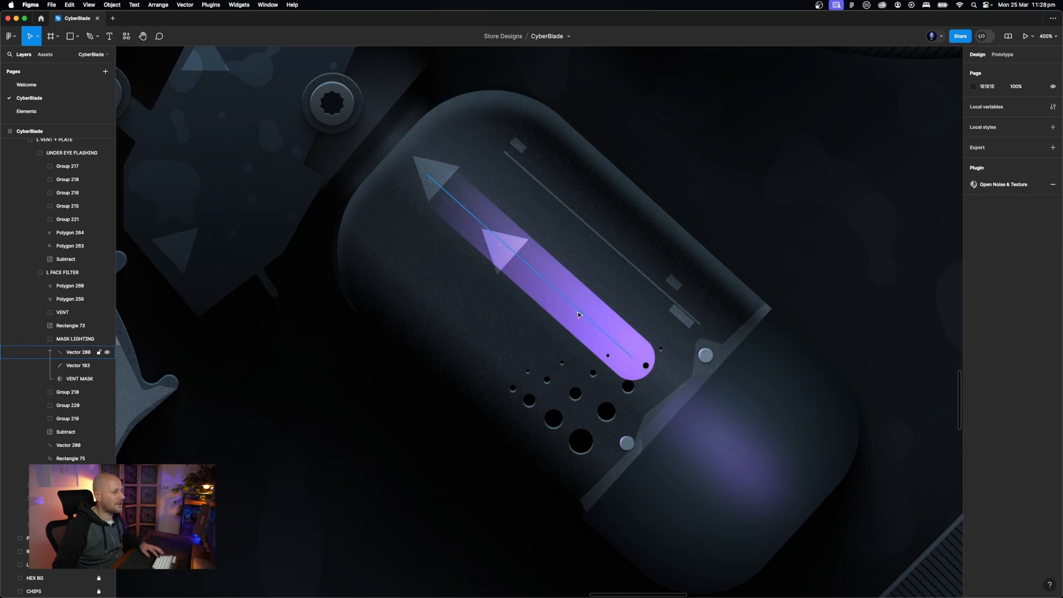
# Examine the linear stroke gradient of the capsule's upper purple line and switch its layer blur back on
pyautogui.keyDown('super'); pyautogui.click(578, 314); pyautogui.keyUp('super')
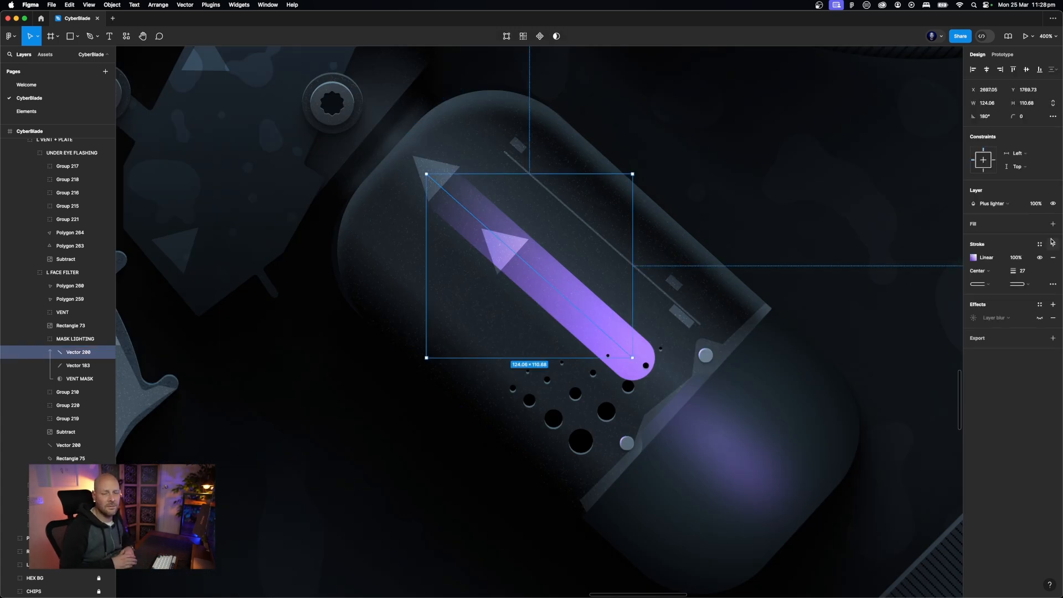
pyautogui.click(973, 258)
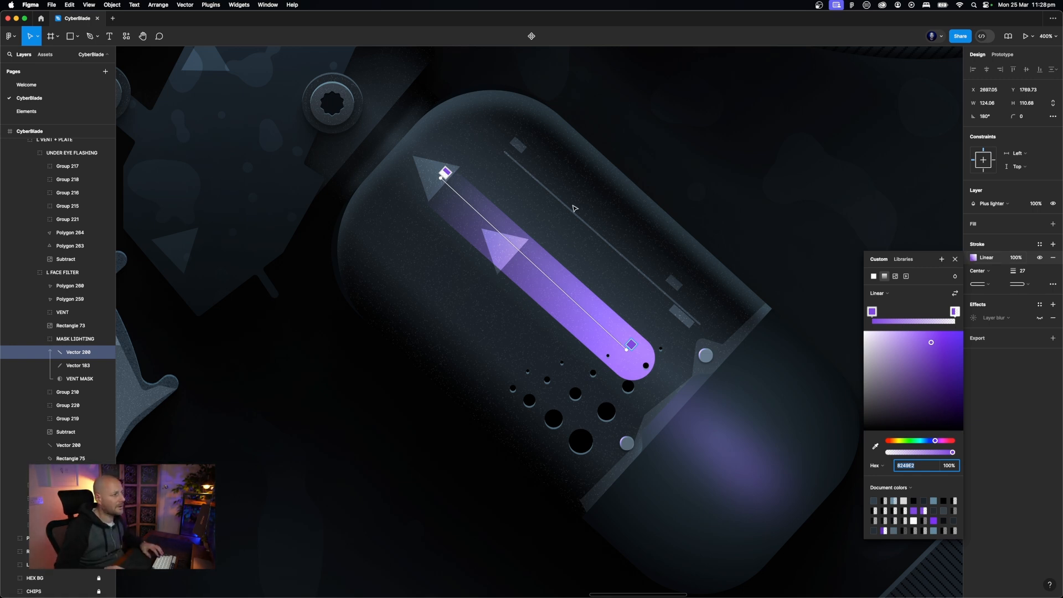
pyautogui.click(984, 342)
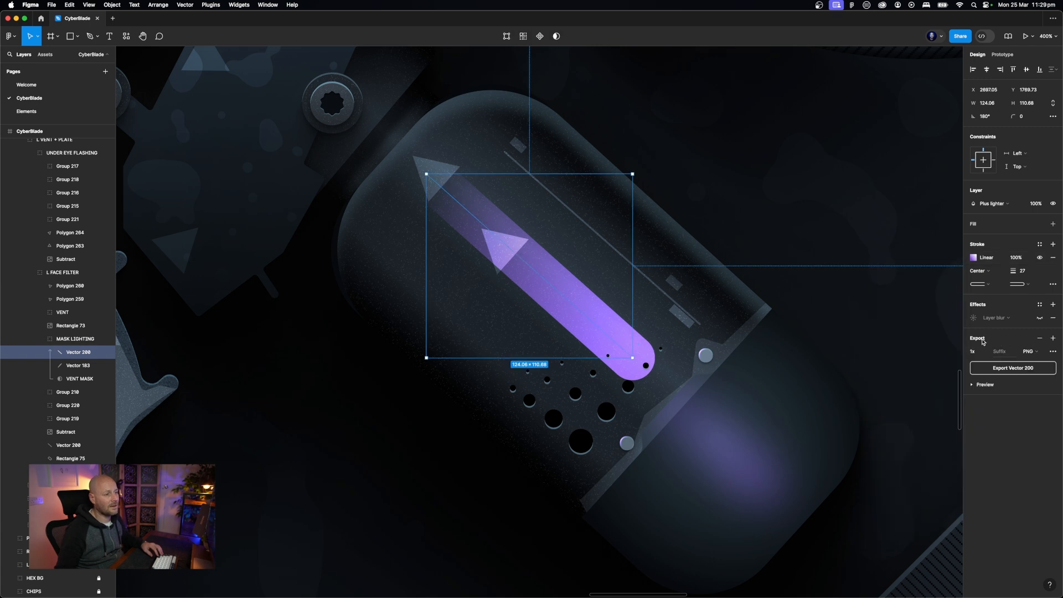
pyautogui.click(1040, 338)
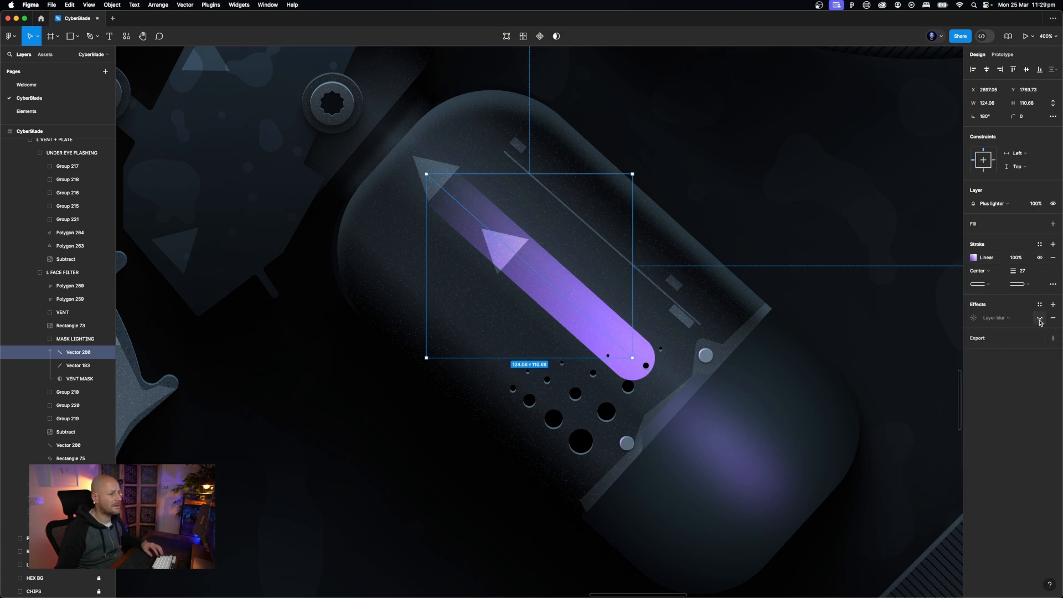
pyautogui.click(1040, 320)
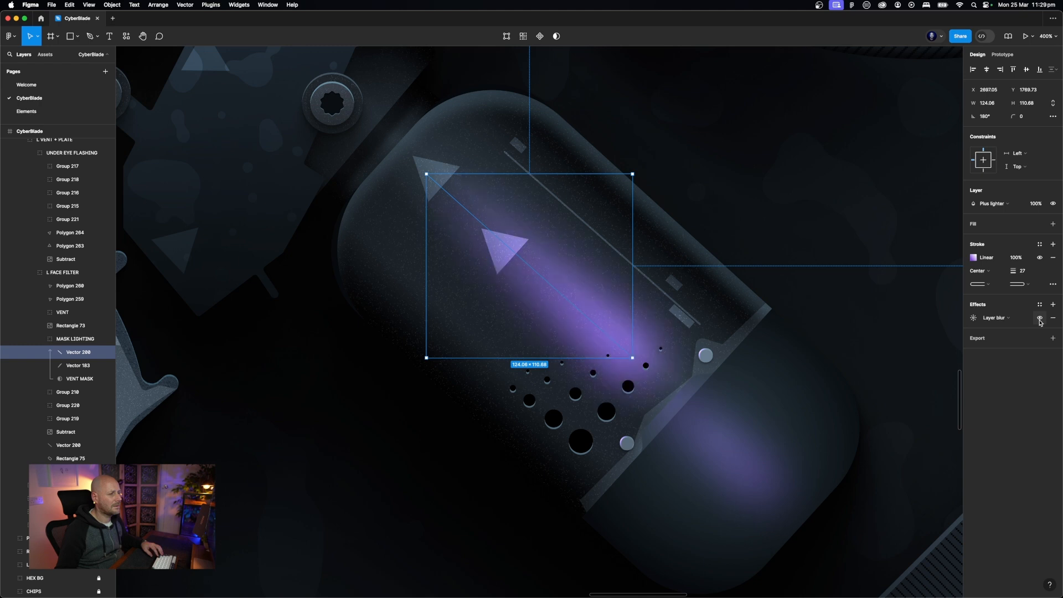
pyautogui.click(880, 317)
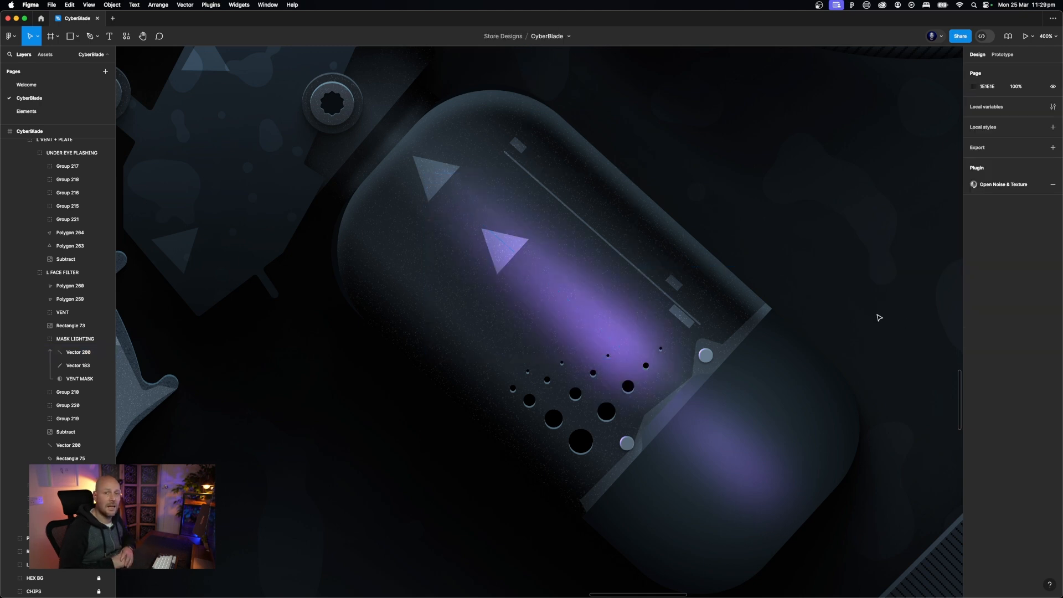
# Inspect the glow line on the capsule's lower cap by turning its layer blur off and on again
pyautogui.scroll(5, 879, 317)
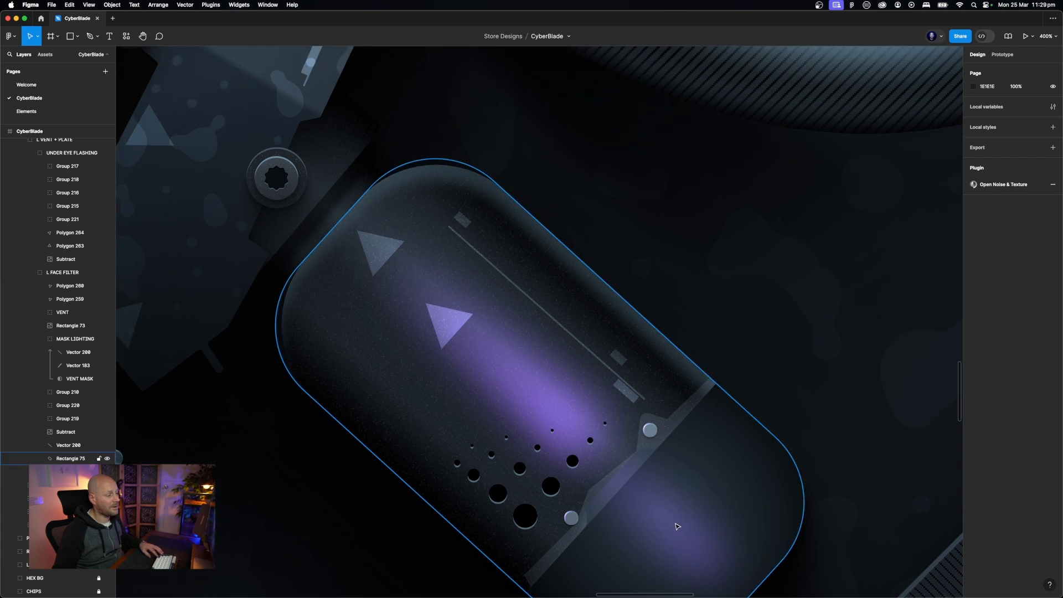
pyautogui.click(671, 529)
pyautogui.scroll(-3, 670, 527)
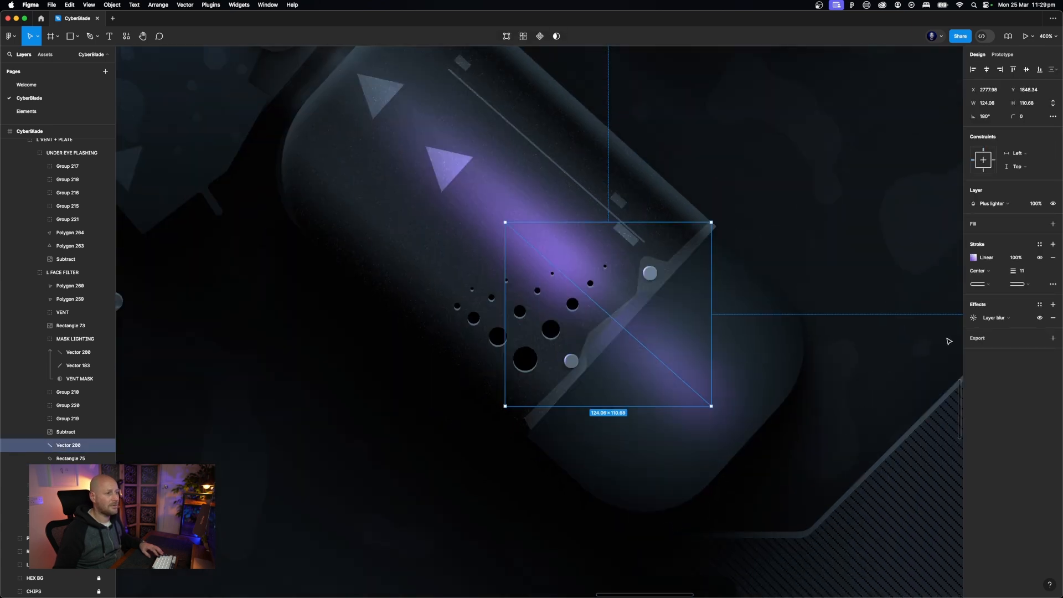
pyautogui.click(1039, 319)
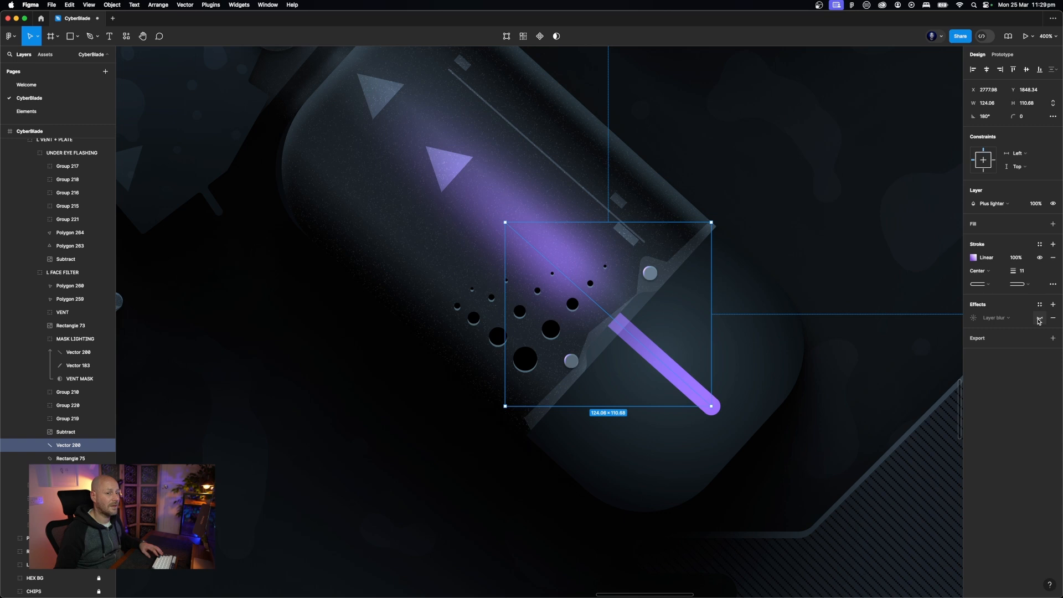
pyautogui.click(1040, 318)
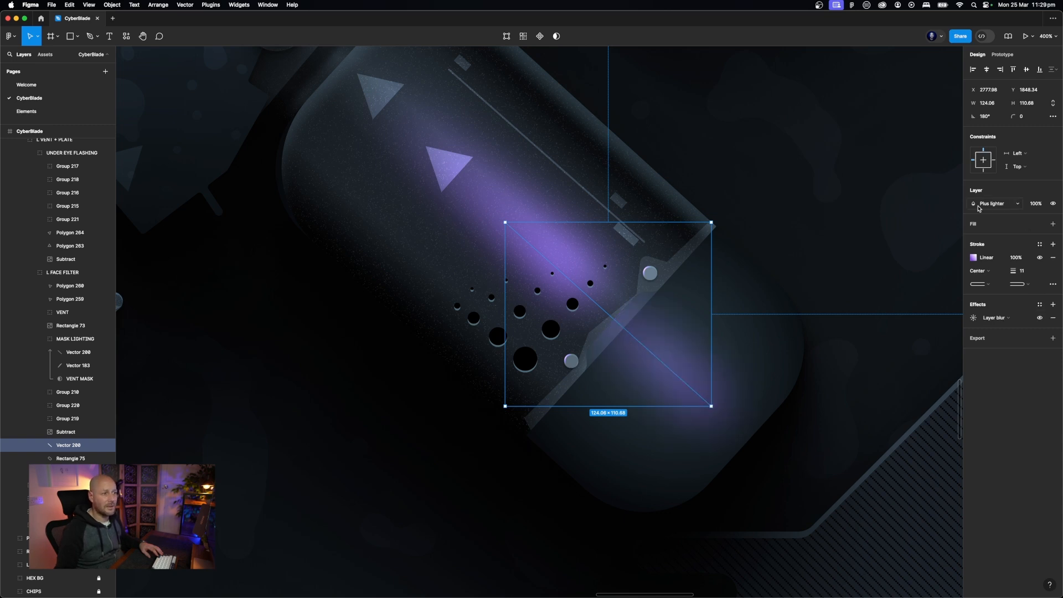
# Compare the upper glow line with Vector 183, the capsule's dividing strip, and clear the selection
pyautogui.click(577, 270)
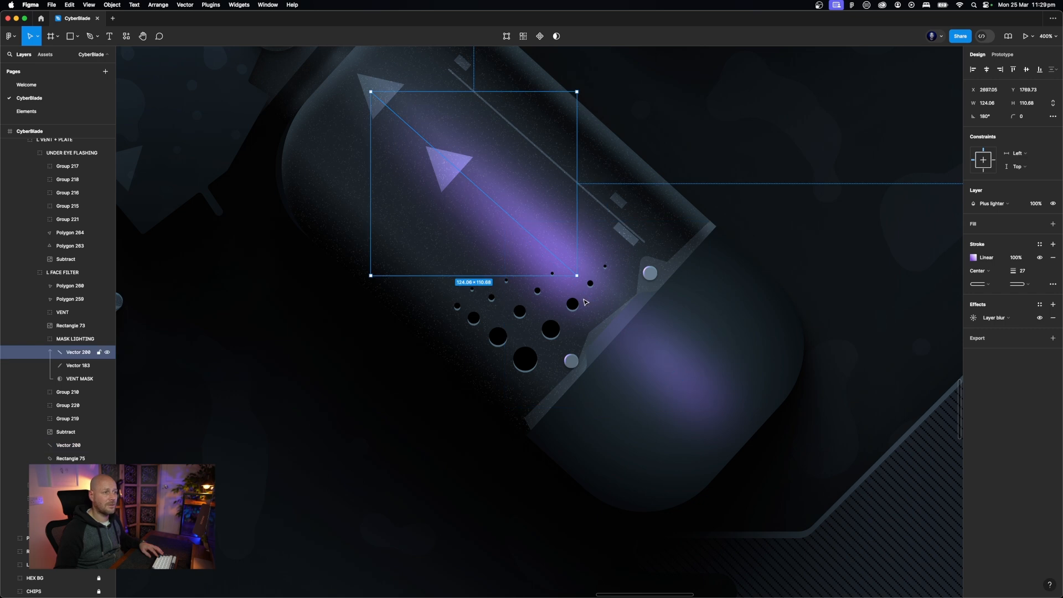
pyautogui.scroll(-1, 630, 336)
pyautogui.click(637, 348)
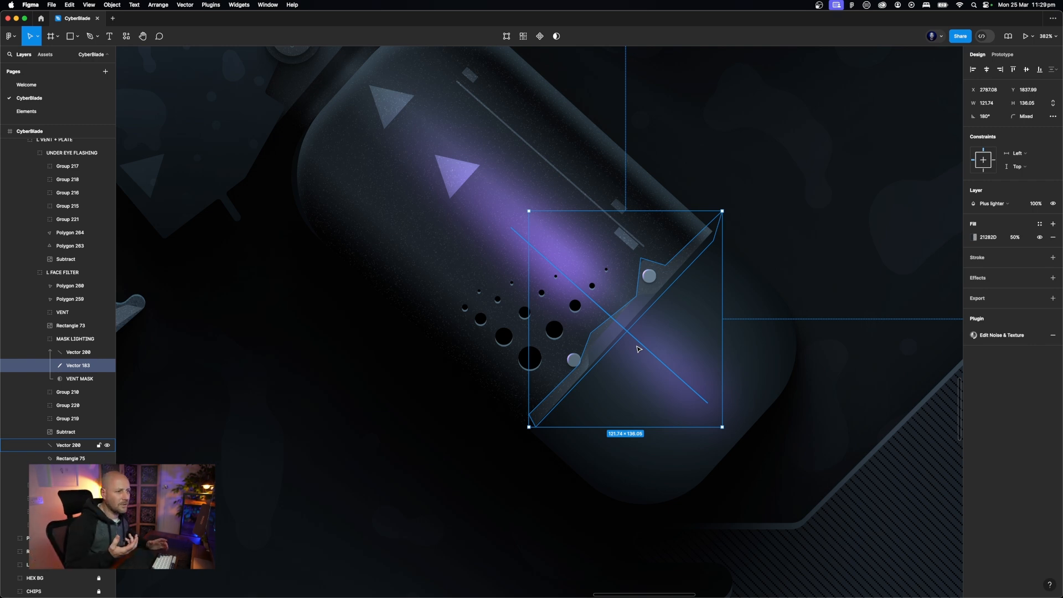
pyautogui.press('super+minus')
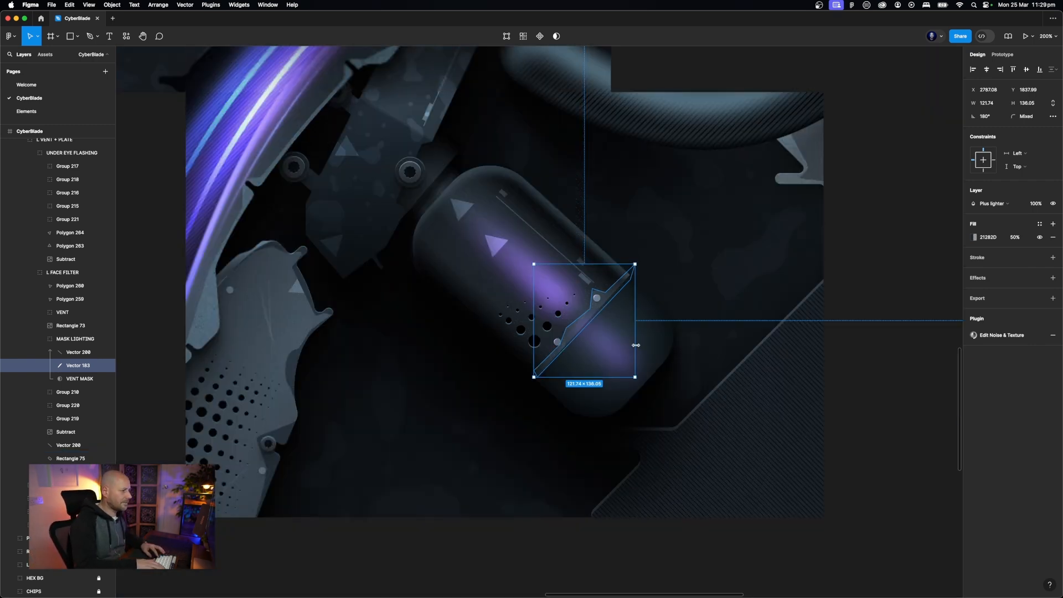
pyautogui.hscroll(-5, 652, 347)
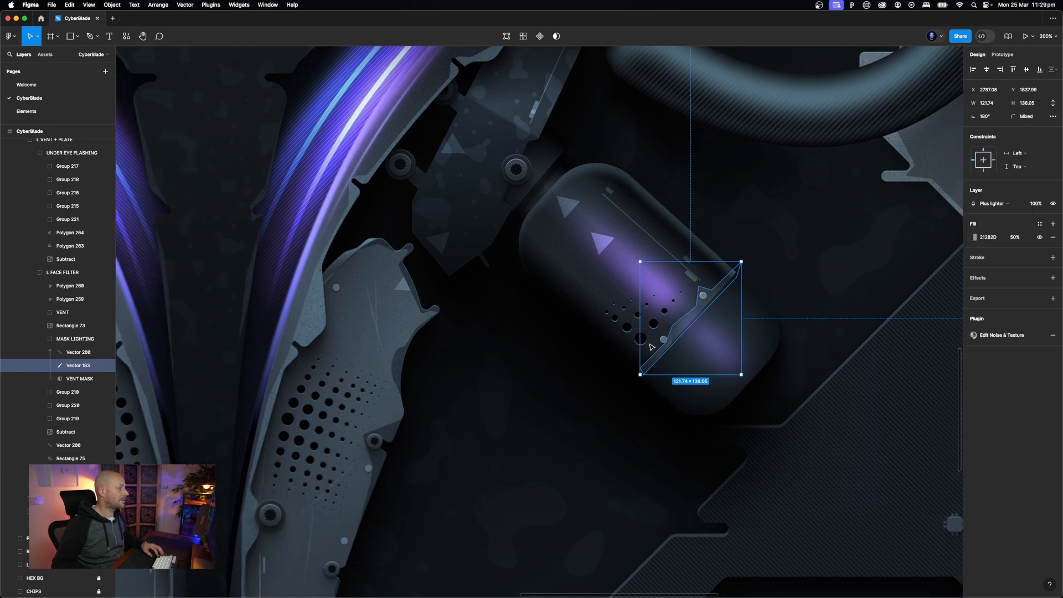
pyautogui.hscroll(-3, 652, 347)
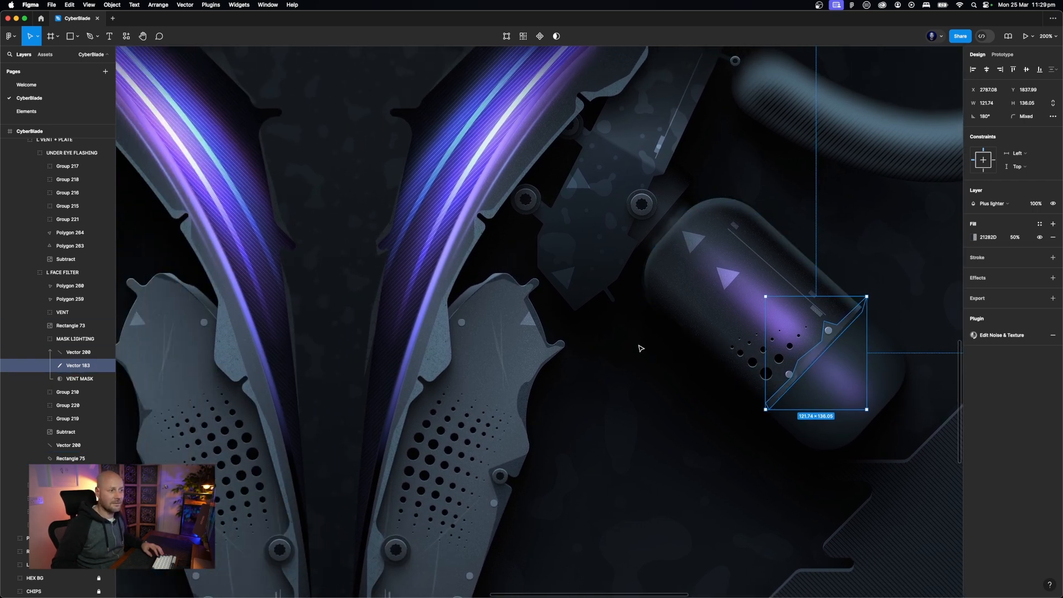
pyautogui.click(641, 348)
# Show the hidden second L VENT + PLATE group and the JAW group
pyautogui.hotkey('shift', '0')
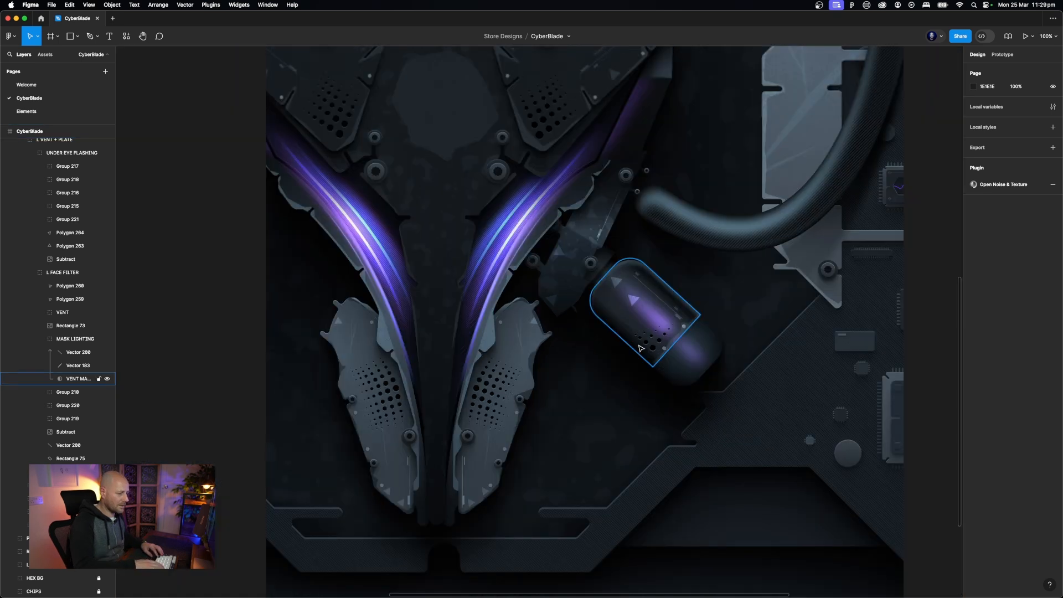
pyautogui.hscroll(-1, 641, 348)
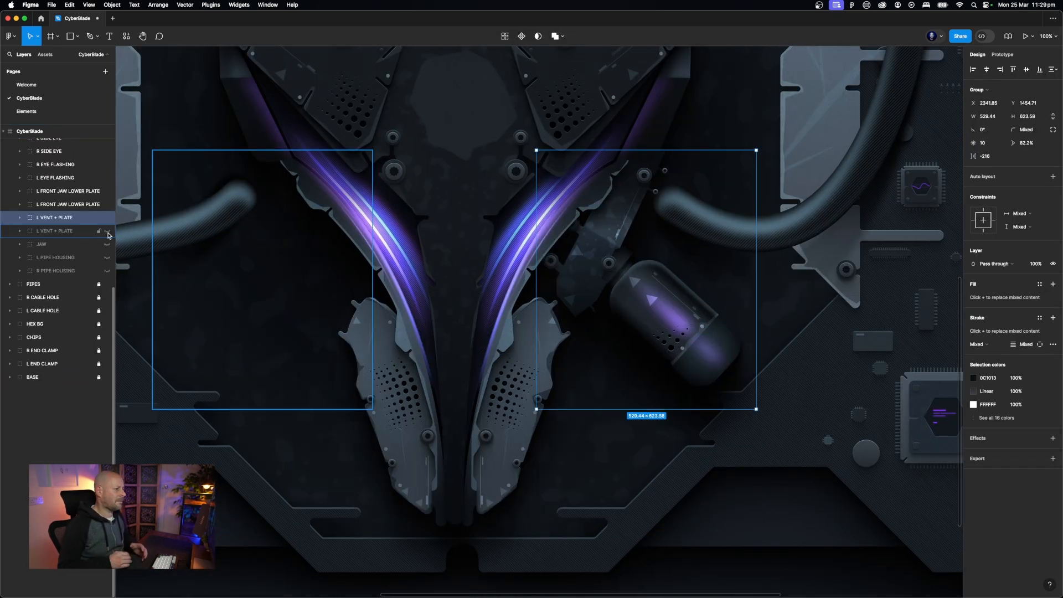
pyautogui.click(107, 231)
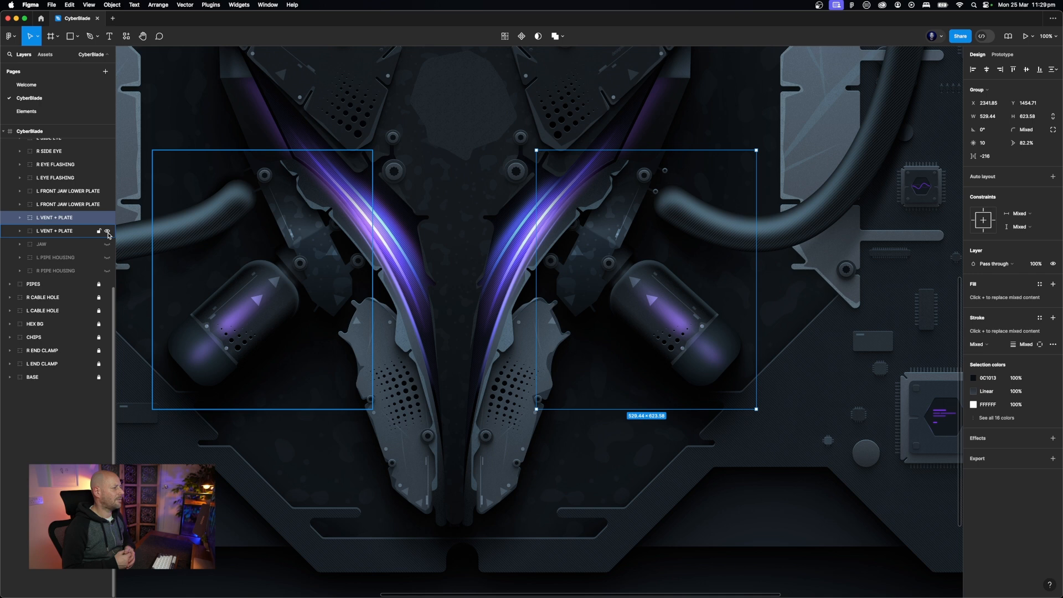
pyautogui.click(107, 245)
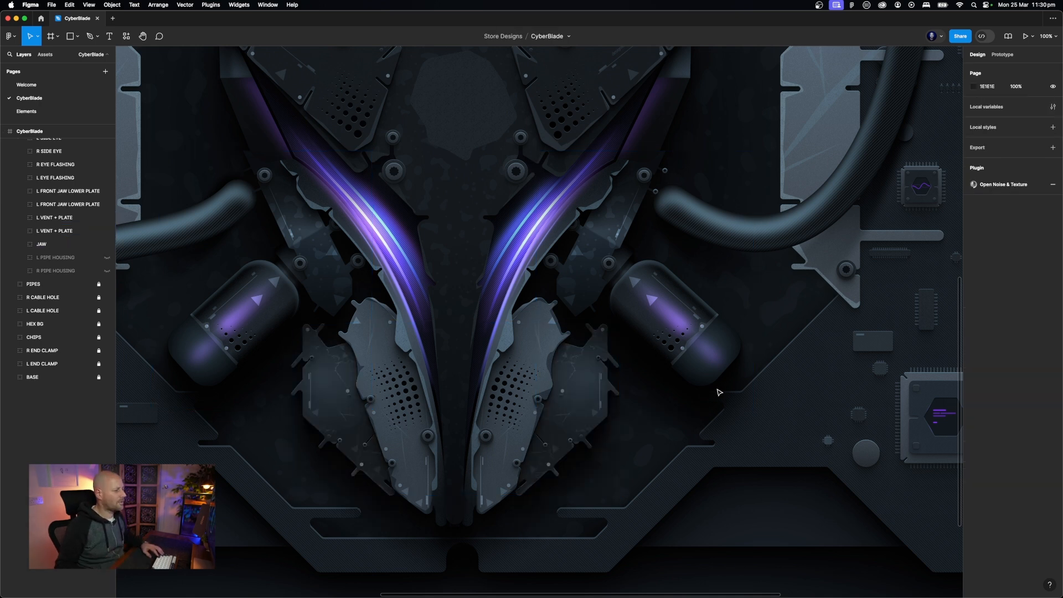
# Inspect the mask outline of the R JAW plate and examine the jaw plates' slots and surface details up close
pyautogui.scroll(-1, 687, 400)
pyautogui.hscroll(-1, 686, 399)
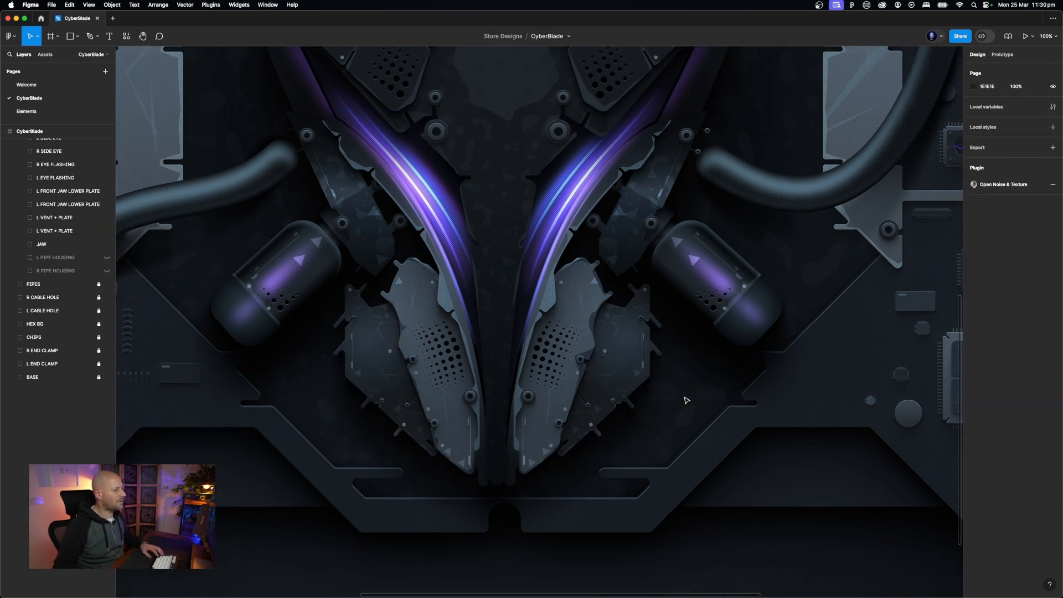
pyautogui.keyDown('super'); pyautogui.click(634, 360); pyautogui.keyUp('super')
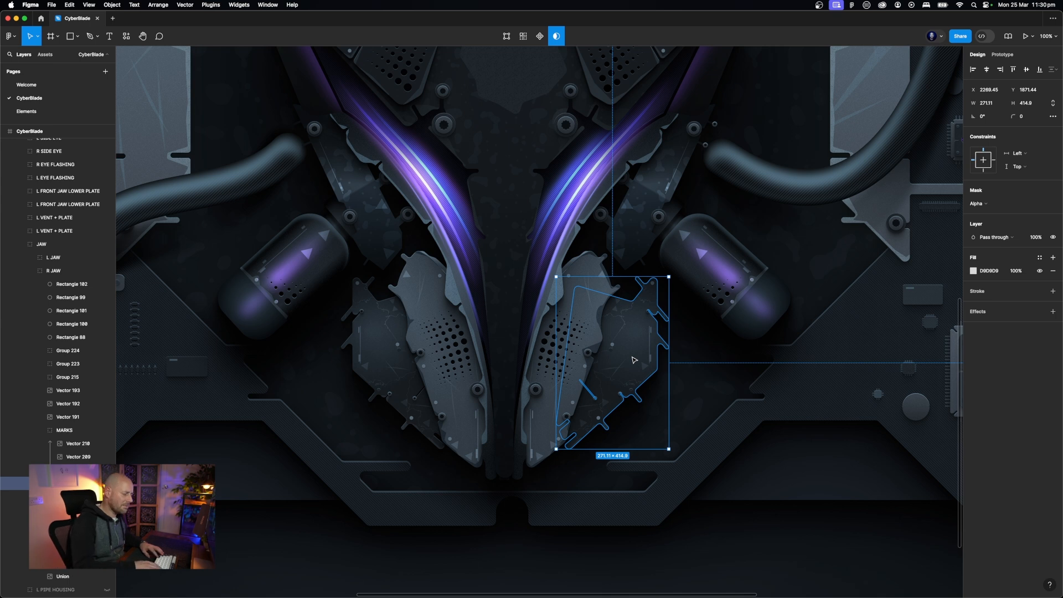
pyautogui.press('super+equal')
pyautogui.scroll(-5, 840, 334)
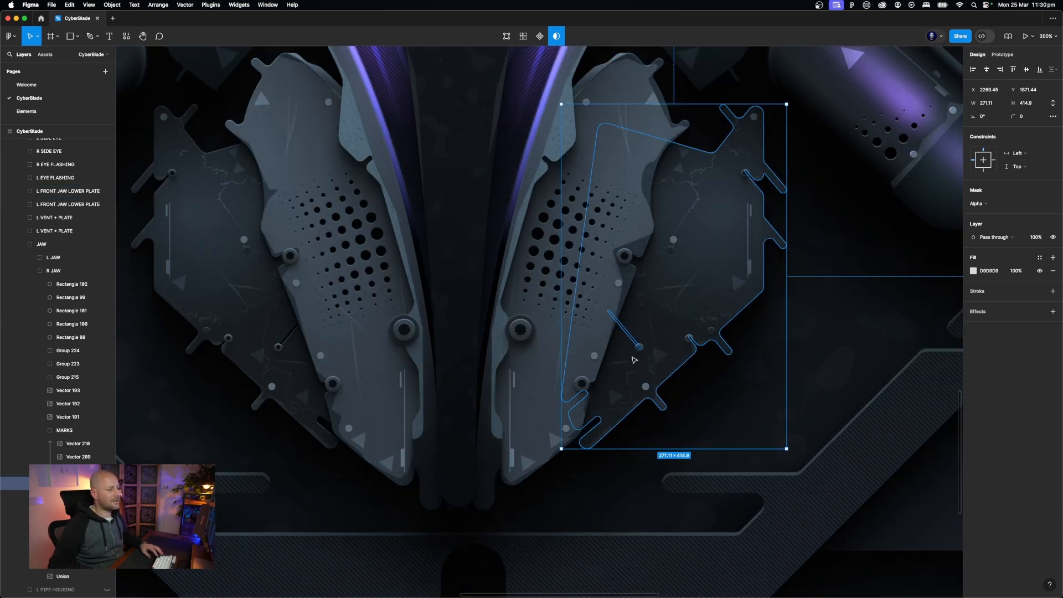
pyautogui.press('Escape')
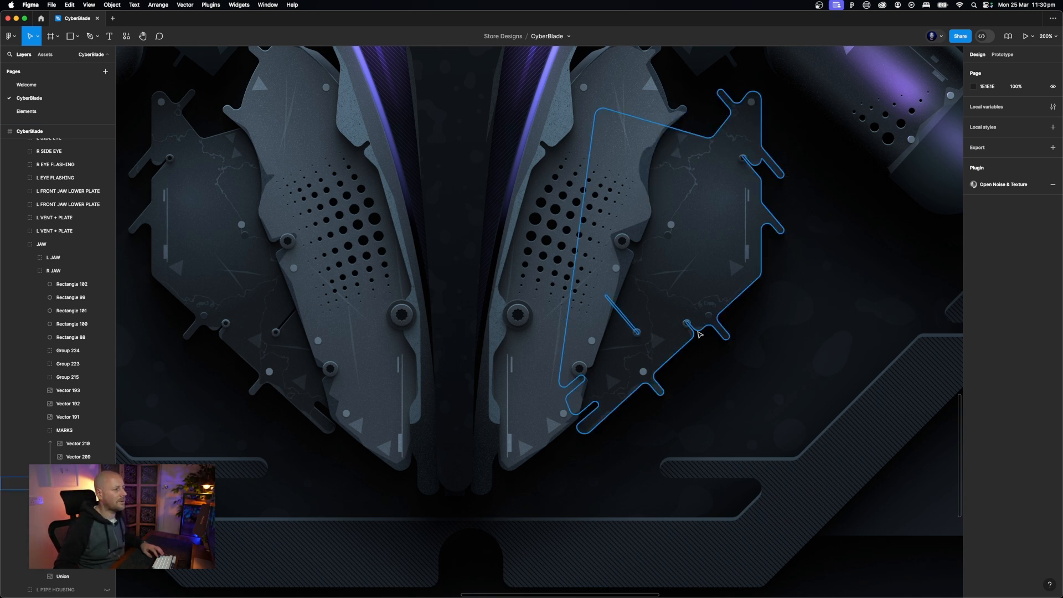
pyautogui.click(728, 357)
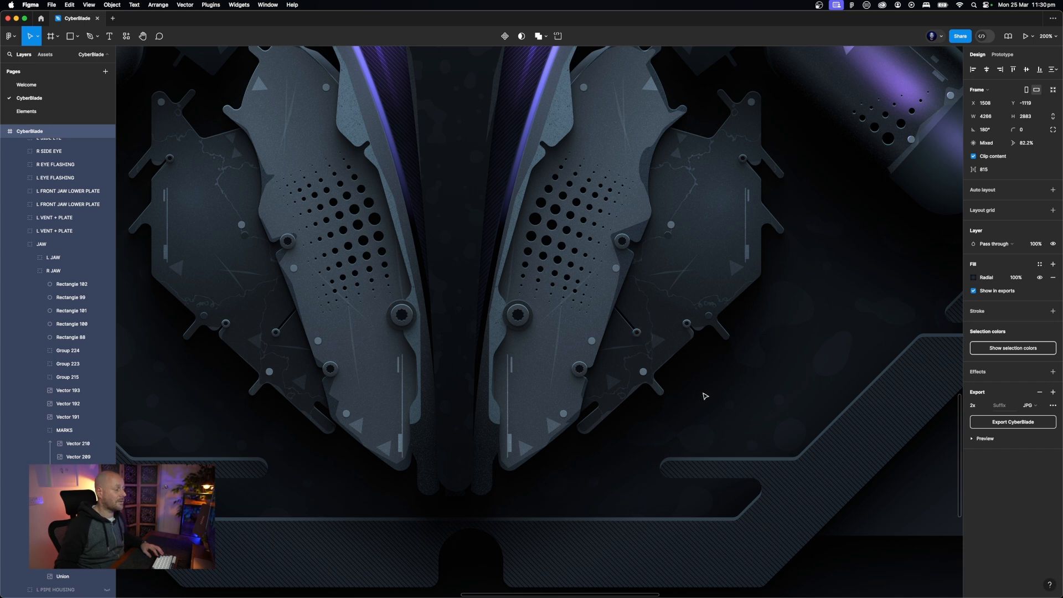
pyautogui.press('Escape')
pyautogui.scroll(2, 705, 396)
pyautogui.scroll(2, 705, 396)
pyautogui.hscroll(2, 705, 396)
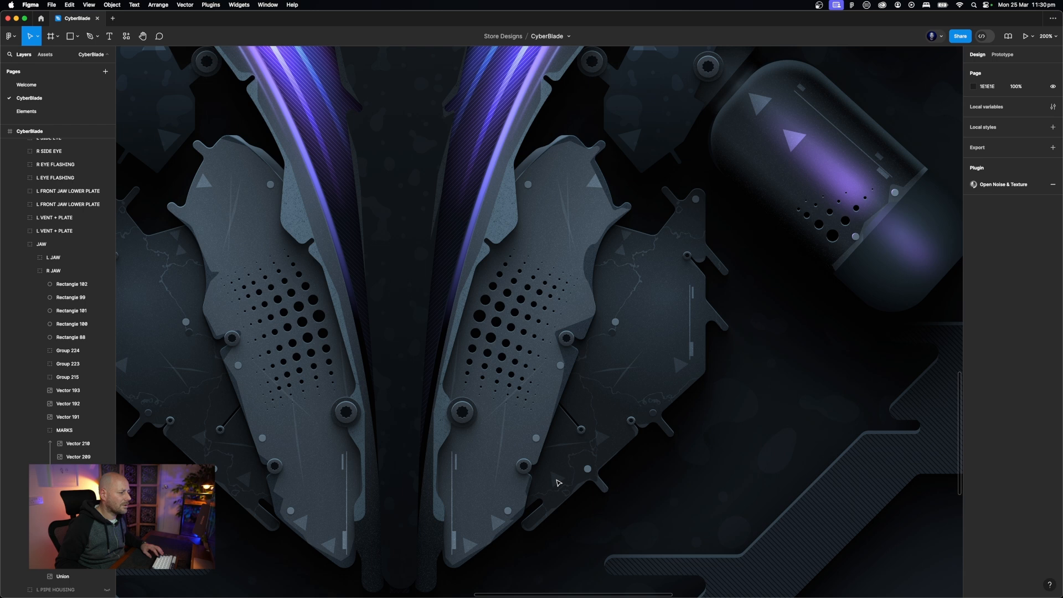
# Examine the right jaw plates' perforations, screws, surface cracks and outer-edge markings up close
pyautogui.press('super+equal')
pyautogui.press('super+equal')
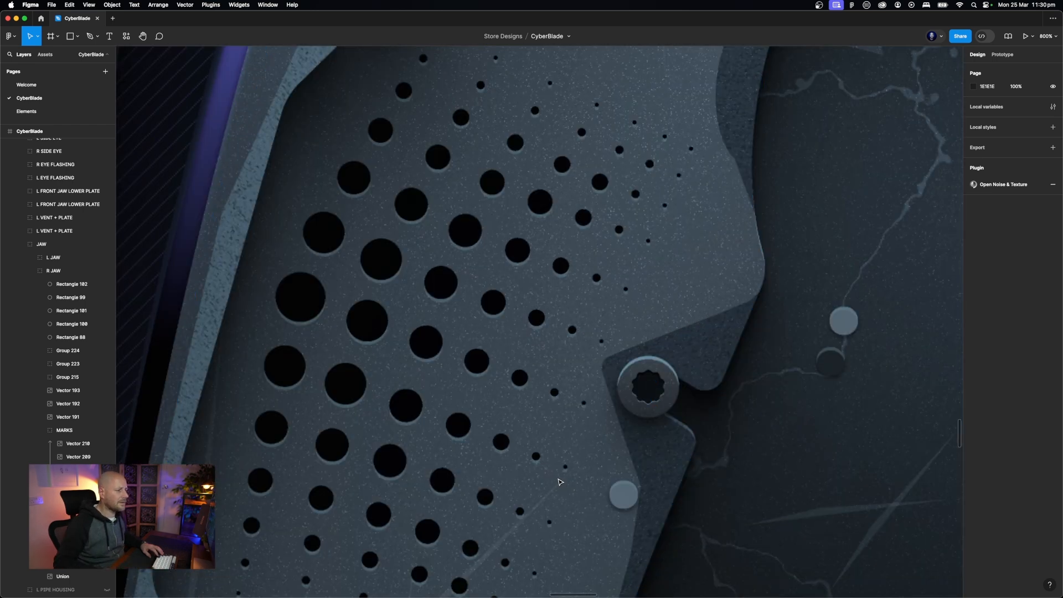
pyautogui.scroll(-13, 560, 482)
pyautogui.hscroll(7, 560, 482)
pyautogui.scroll(5, 560, 483)
pyautogui.hscroll(-5, 561, 482)
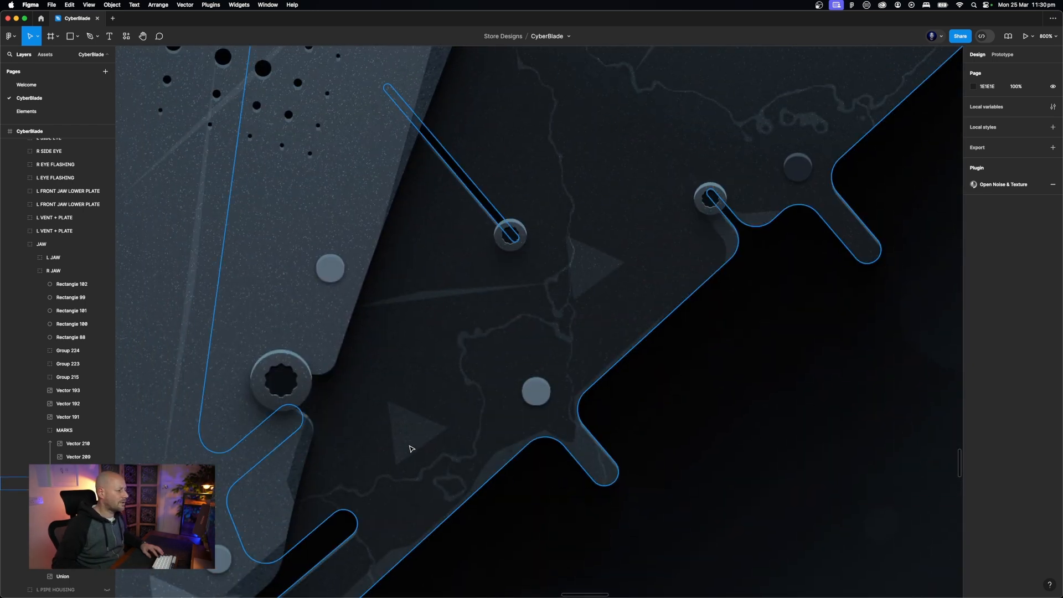
pyautogui.scroll(4, 829, 109)
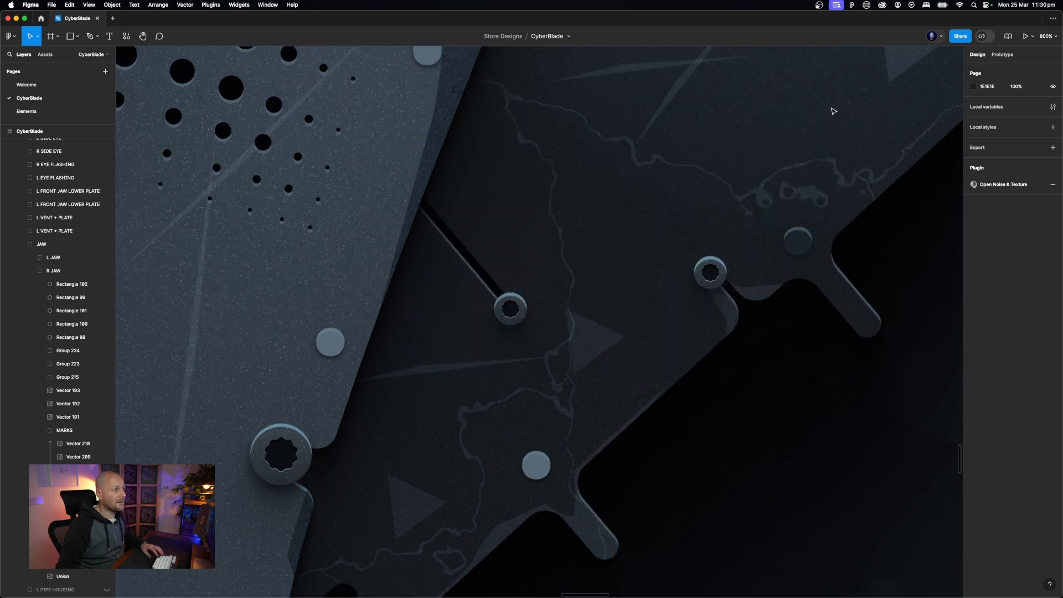
pyautogui.hscroll(1, 834, 110)
pyautogui.scroll(8, 834, 110)
pyautogui.hscroll(2, 834, 111)
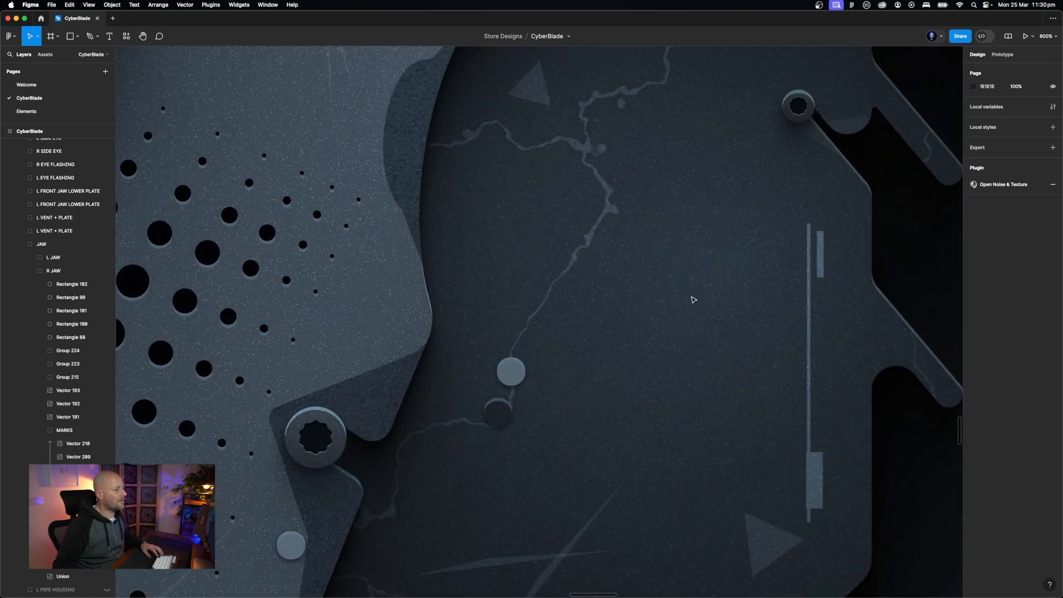
# Inspect the Noise & Texture crack pattern settings of the outer R JAW plate's Union shape and close the plugin
pyautogui.press('-')
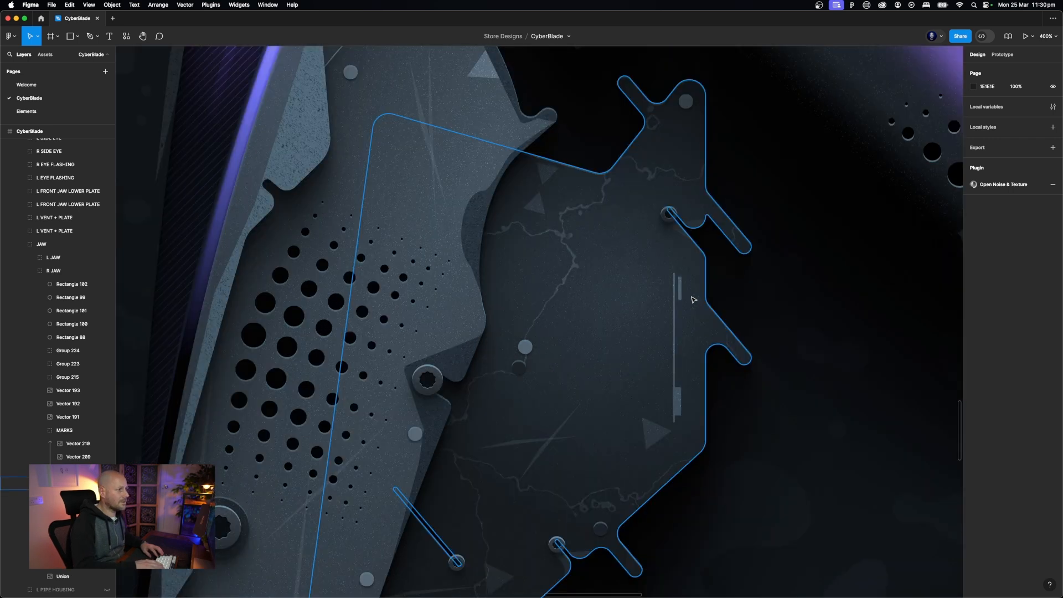
pyautogui.click(620, 312)
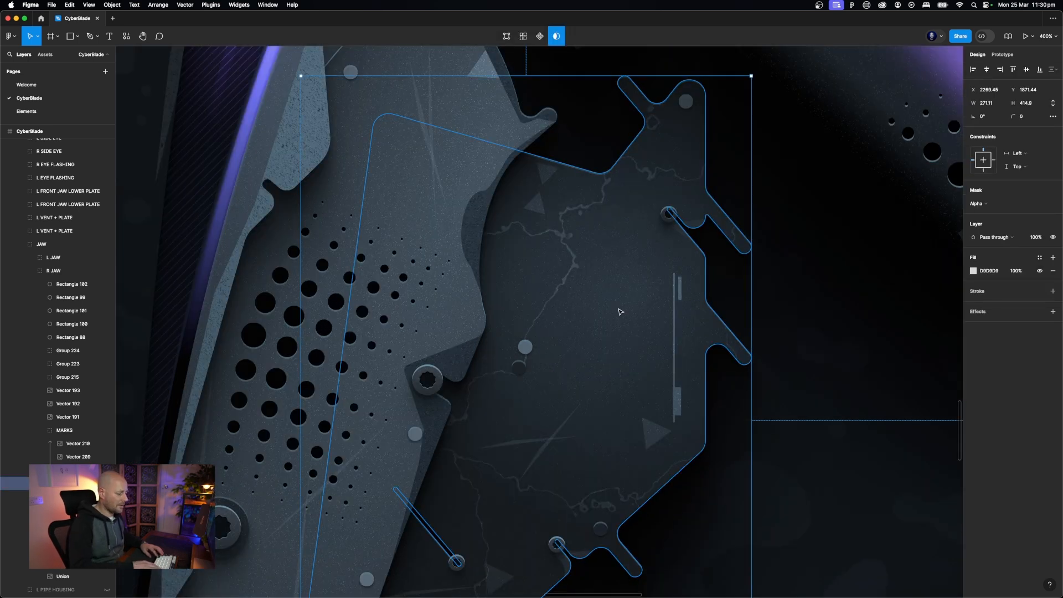
pyautogui.press('-')
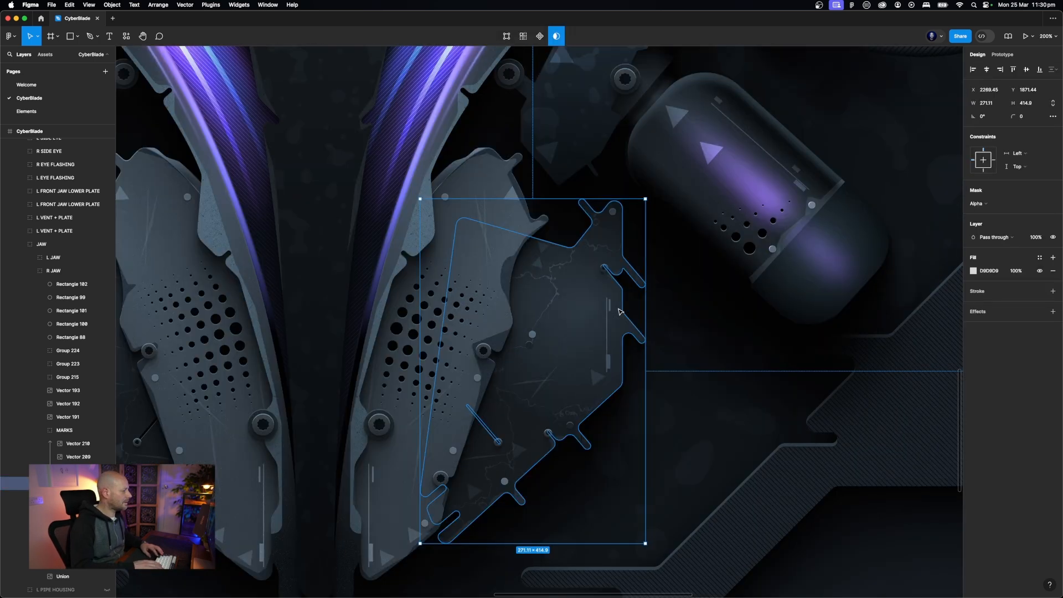
pyautogui.click(40, 431)
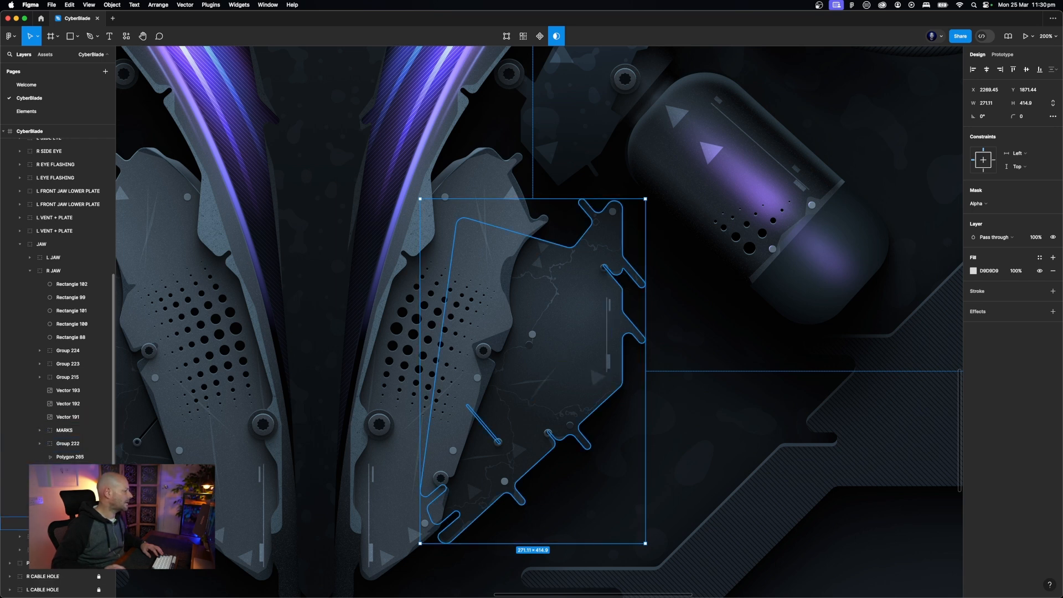
pyautogui.click(70, 523)
pyautogui.click(980, 471)
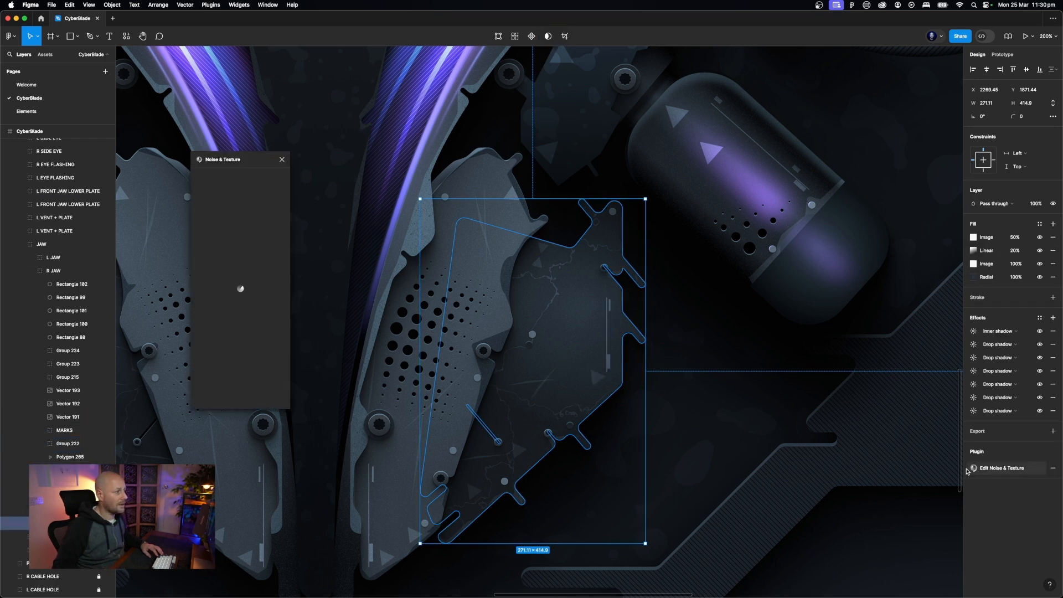
pyautogui.hscroll(5, 244, 262)
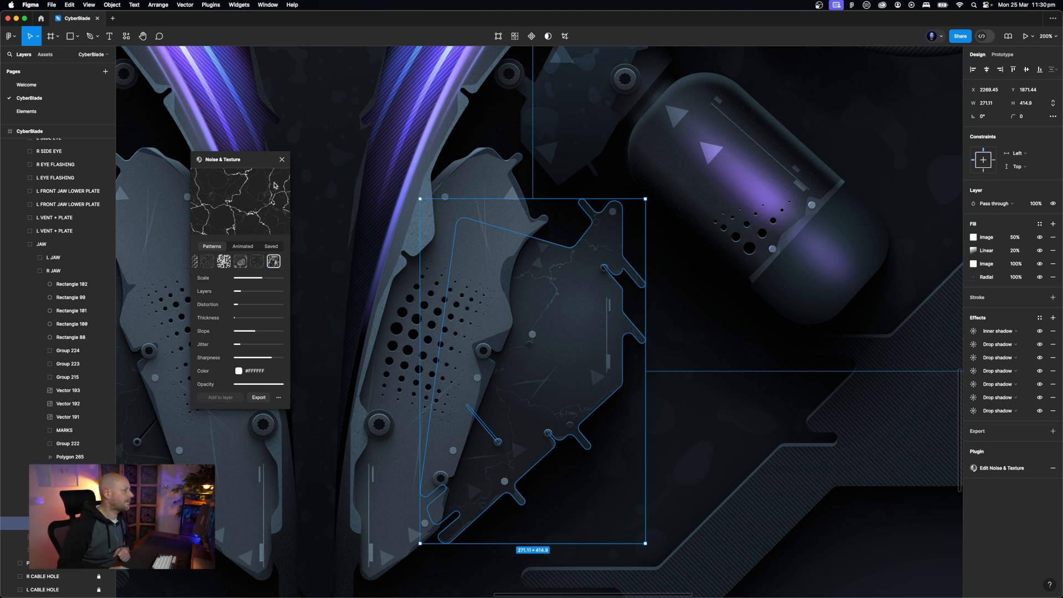
pyautogui.click(281, 160)
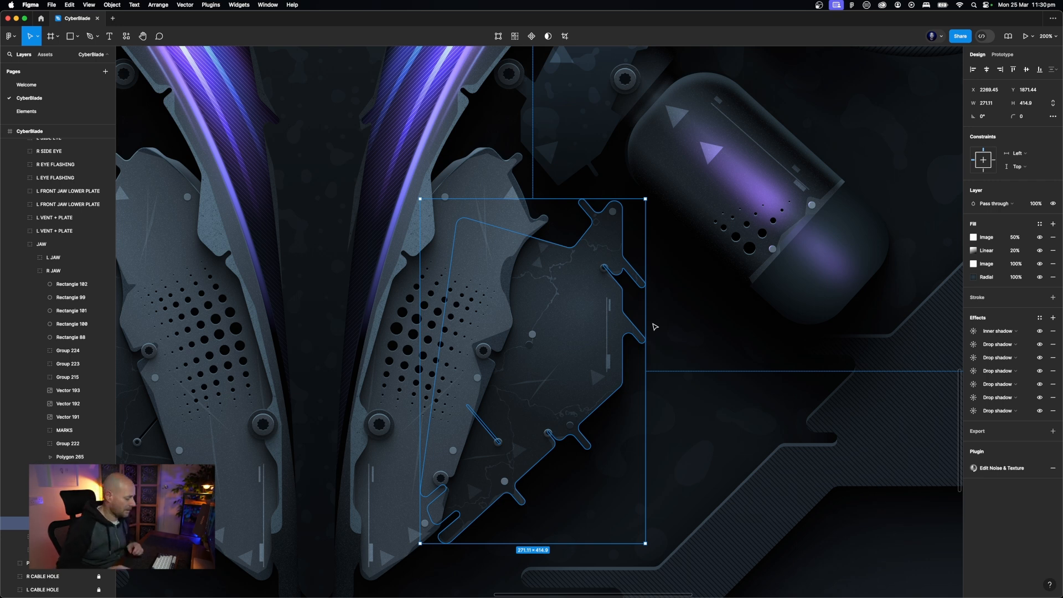
# Inspect the outer jaw plate's two image fills, including the tiling of the lower one and the blend mode of the upper one
pyautogui.press('super+equal')
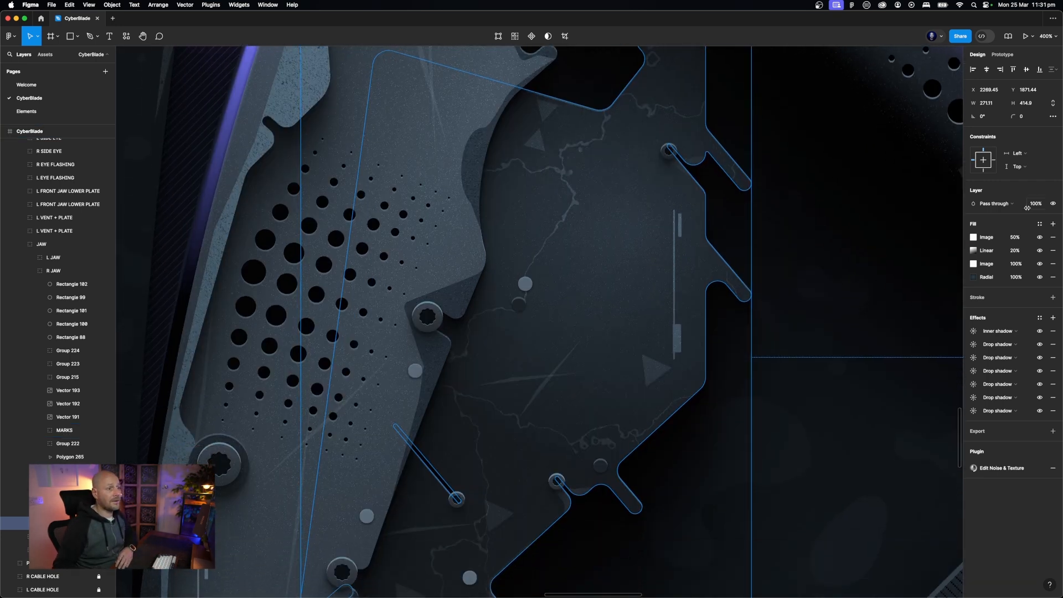
pyautogui.click(974, 264)
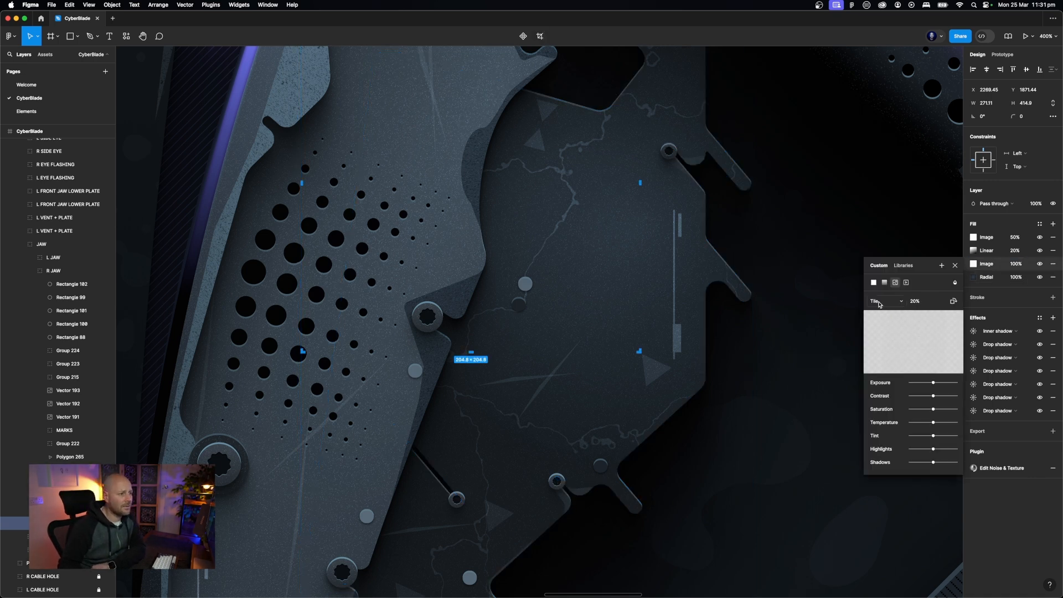
pyautogui.click(974, 238)
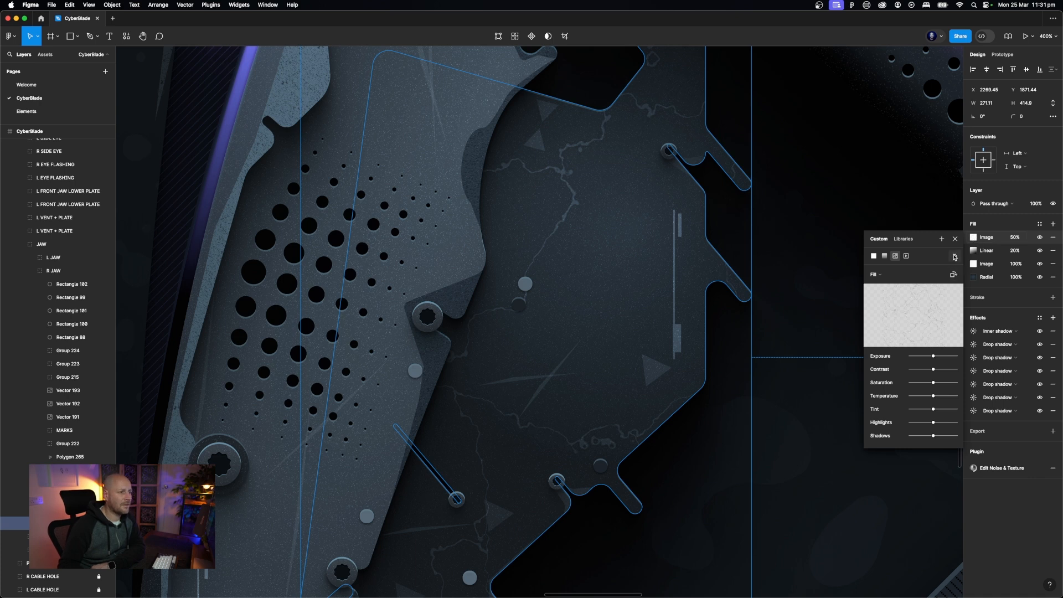
pyautogui.click(955, 256)
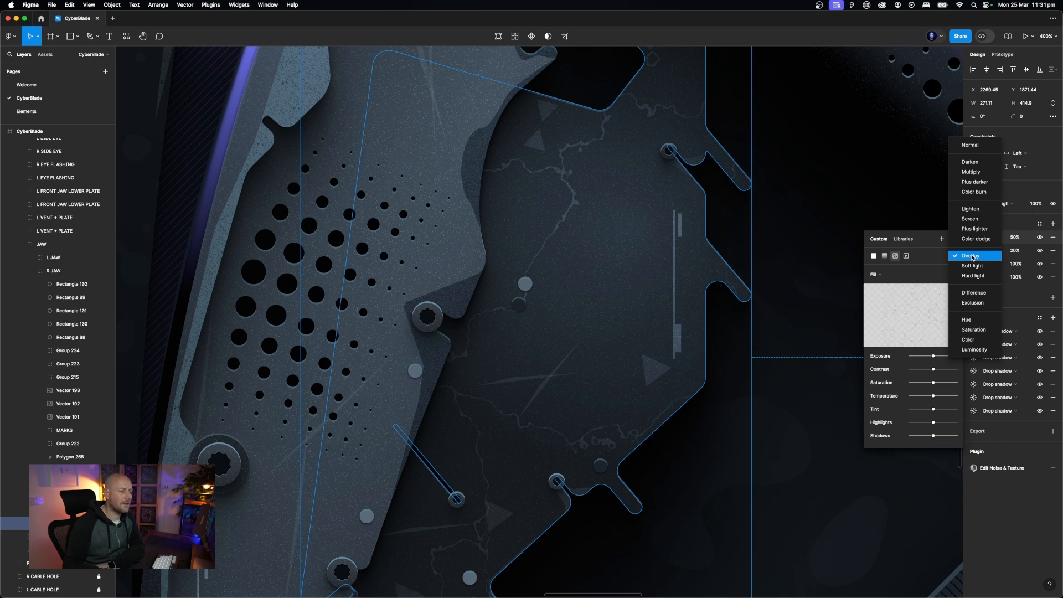
pyautogui.click(1018, 308)
pyautogui.click(1015, 300)
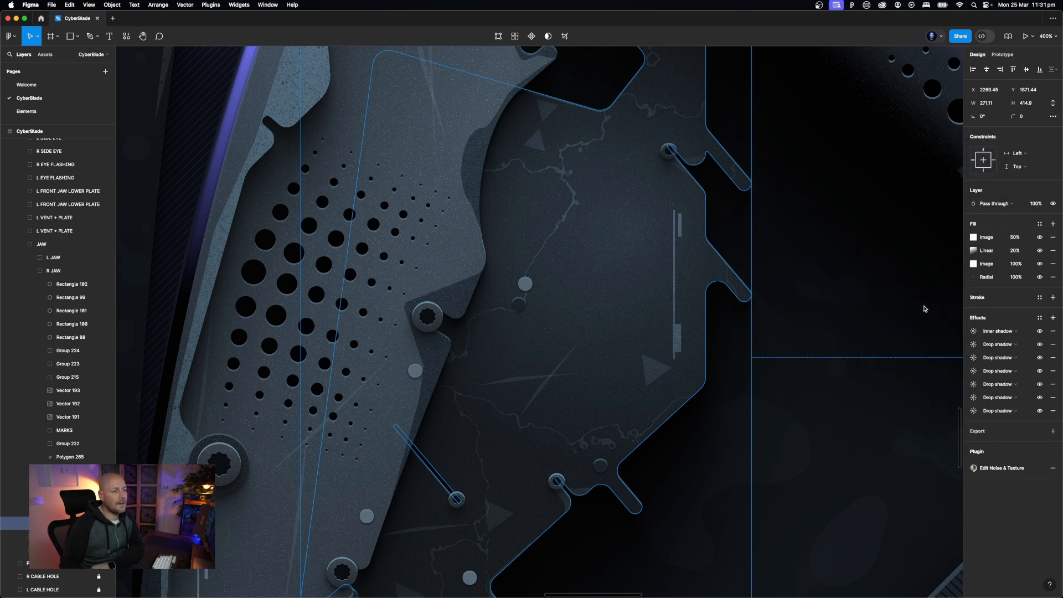
# Reselect the outer R JAW plate's Union shape to review its shadow effects, and clear the selection
pyautogui.click(812, 318)
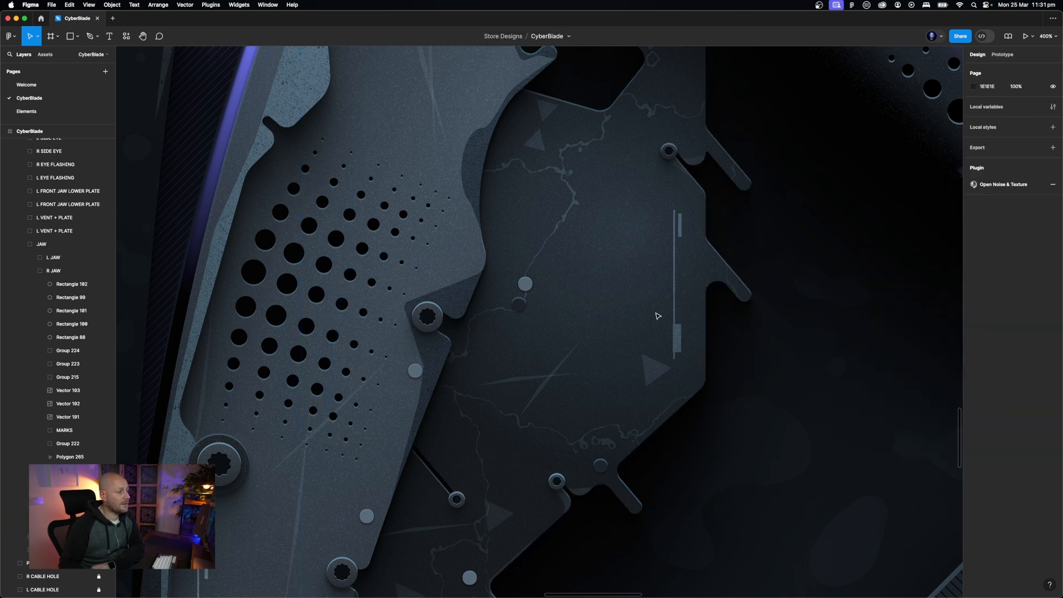
pyautogui.click(693, 319)
pyautogui.click(772, 341)
pyautogui.click(636, 323)
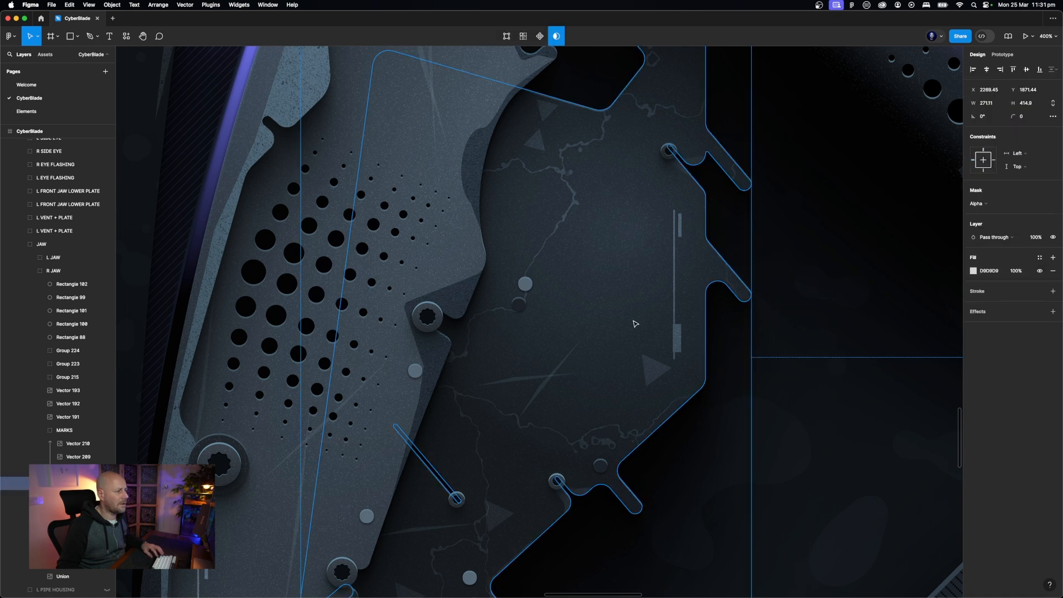
pyautogui.click(63, 577)
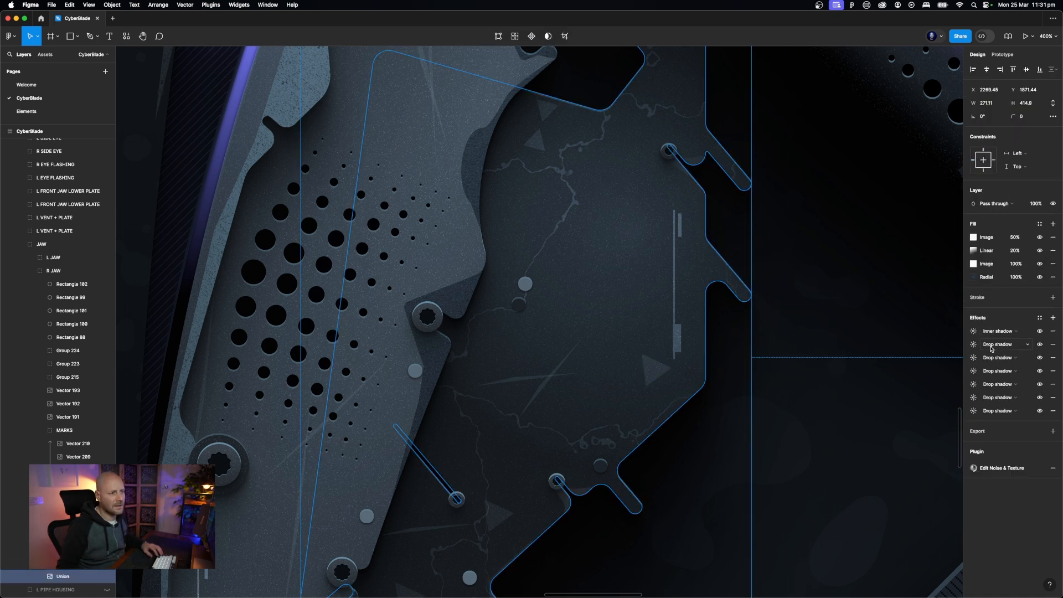
pyautogui.scroll(1, 651, 228)
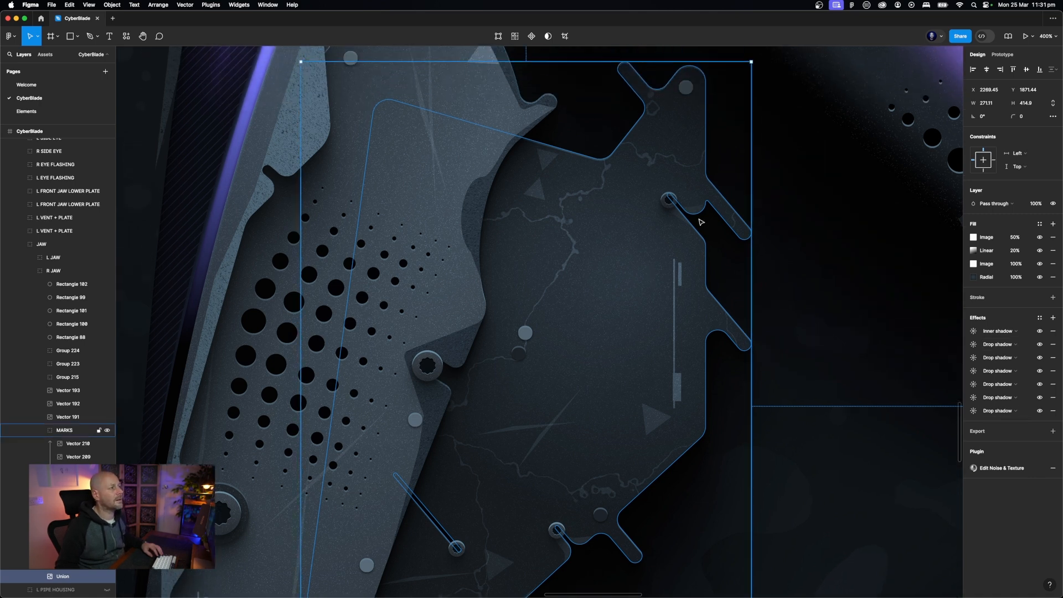
pyautogui.click(700, 220)
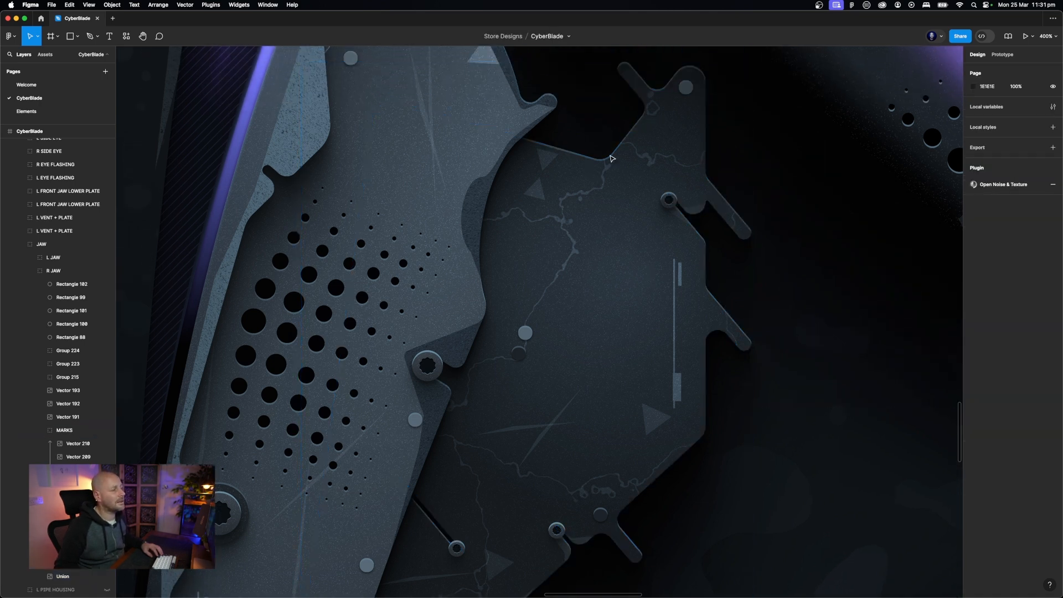
# Inspect the radial, tiled image and linear gradient fills of the outer jaw plate's Union shape
pyautogui.click(619, 209)
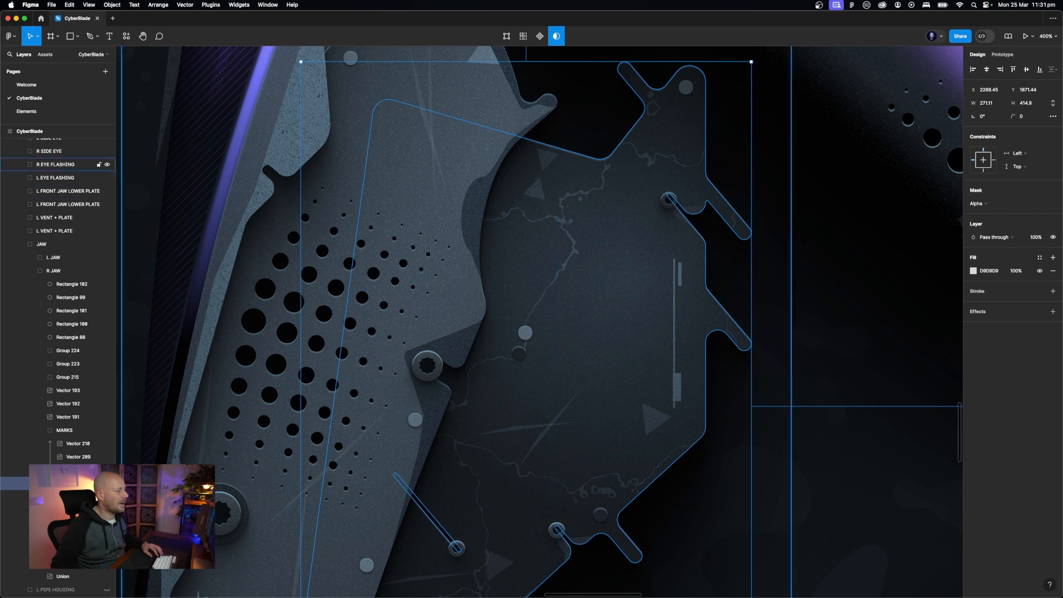
pyautogui.click(50, 575)
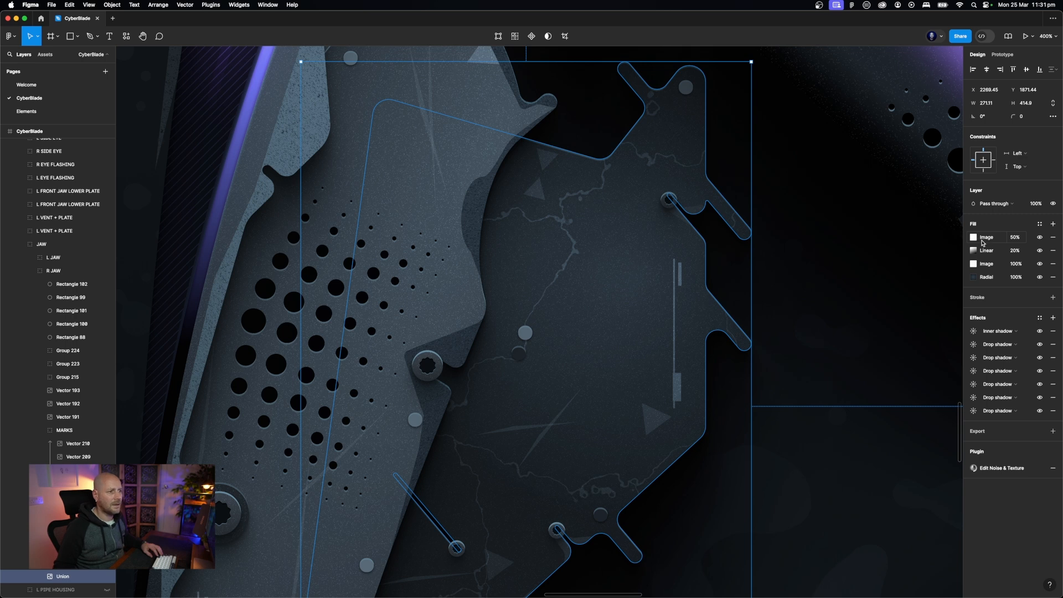
pyautogui.click(975, 278)
pyautogui.click(974, 278)
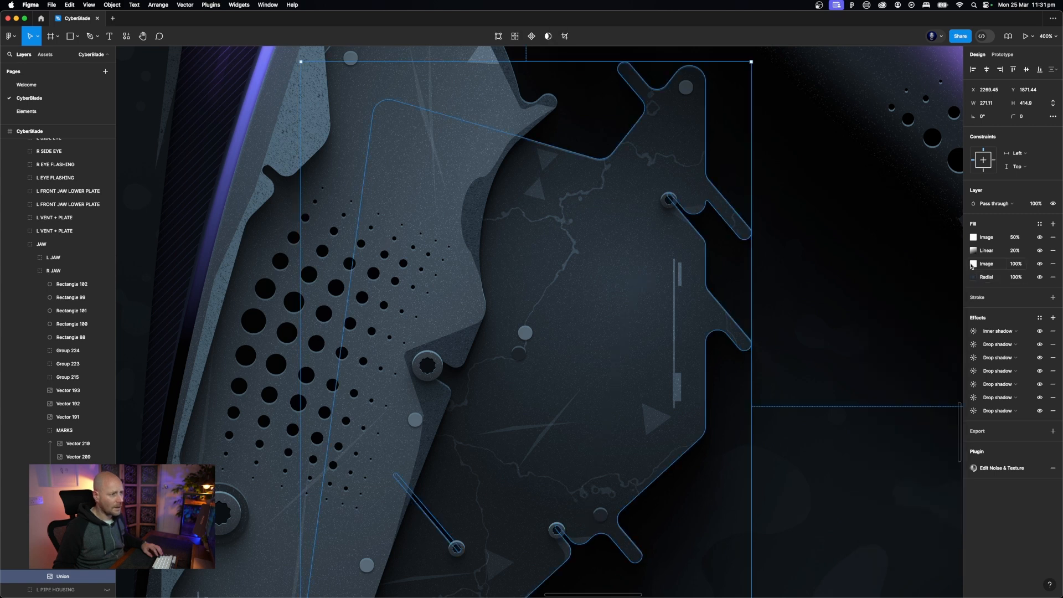
pyautogui.click(974, 264)
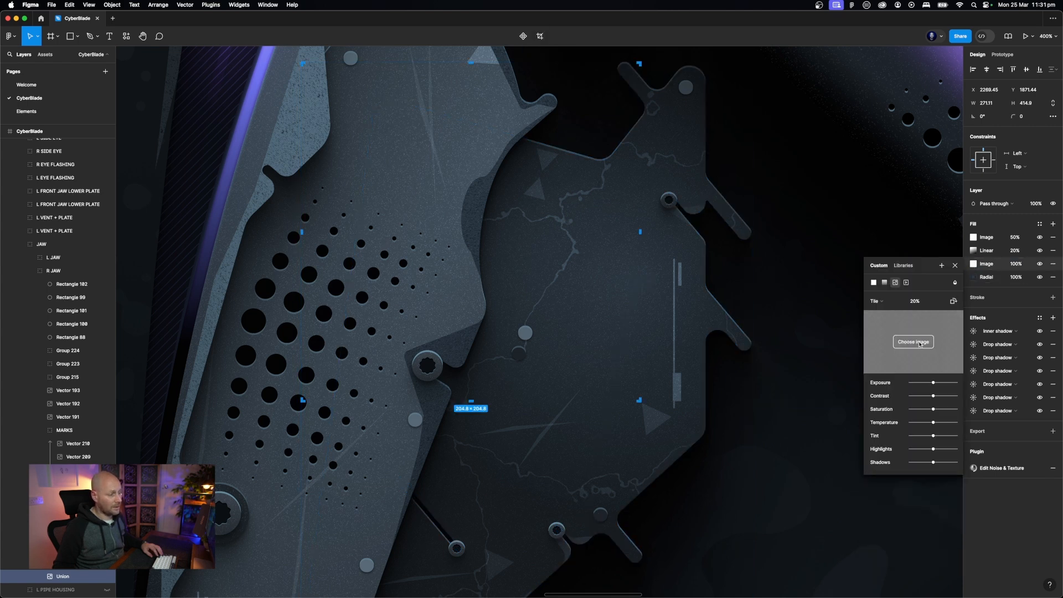
pyautogui.click(956, 266)
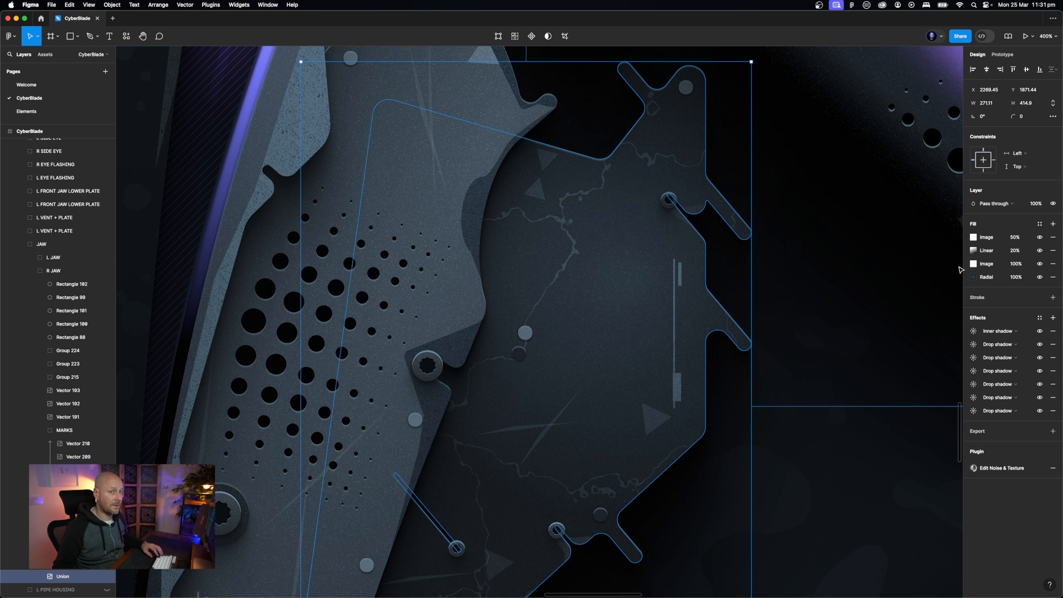
pyautogui.click(974, 251)
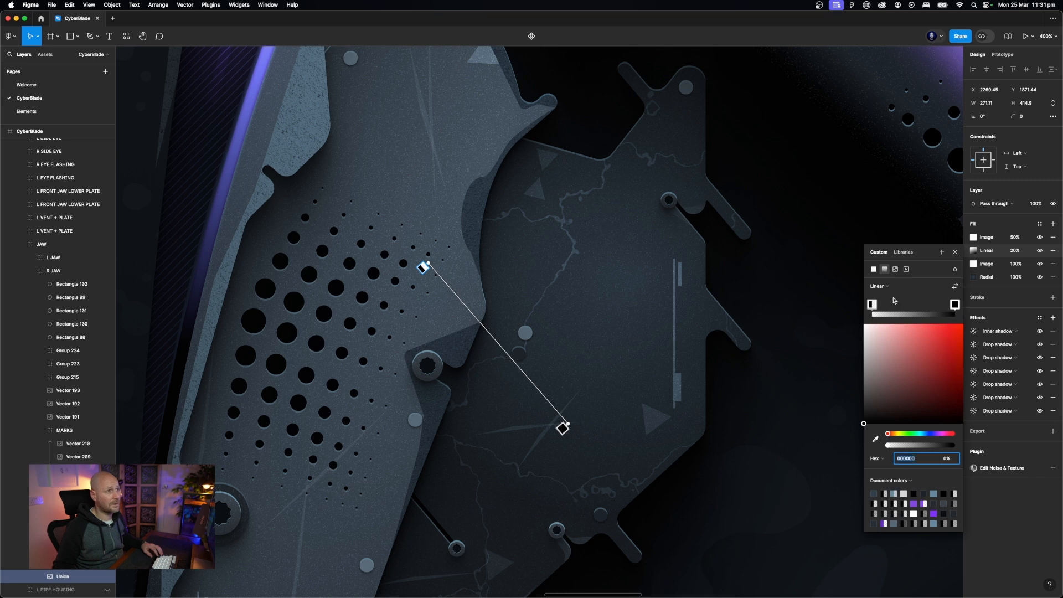
pyautogui.click(956, 252)
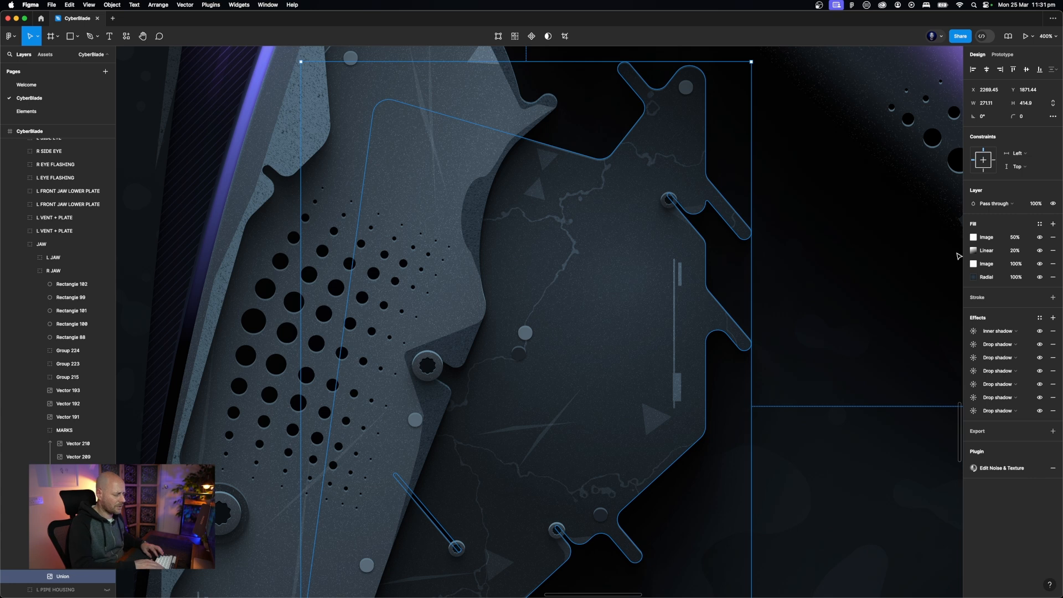
# Compare the outer jaw plate with its linear fill hidden and shown again, and clear the selection
pyautogui.press('super+minus')
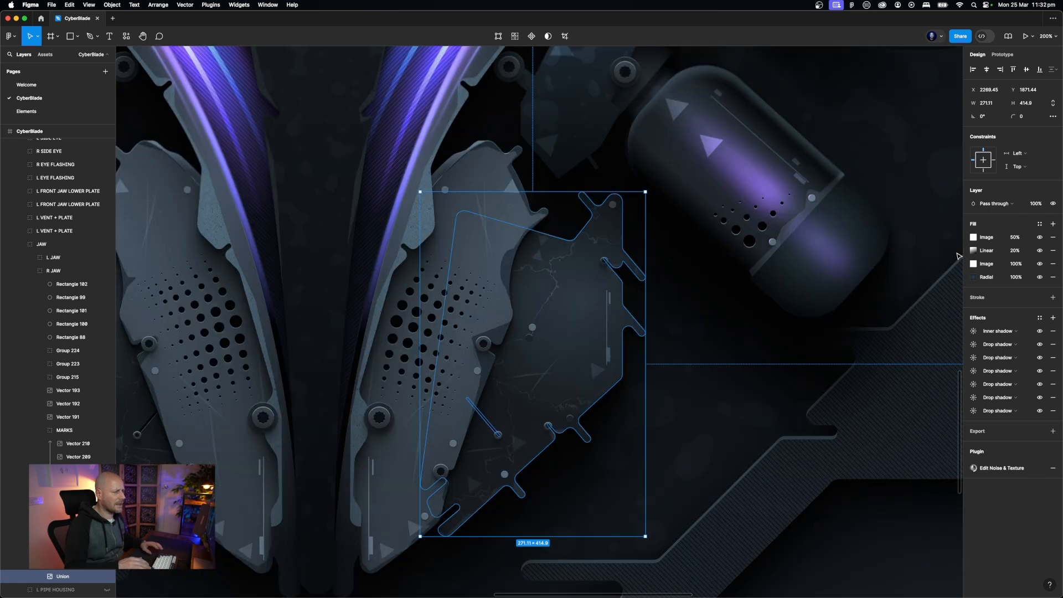
pyautogui.click(1039, 251)
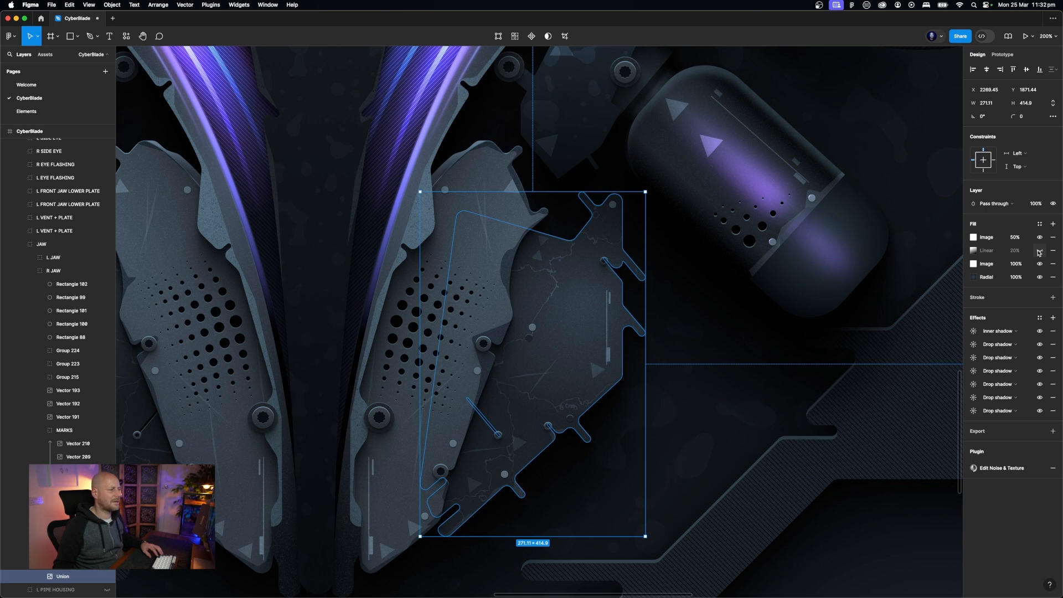
pyautogui.click(1040, 251)
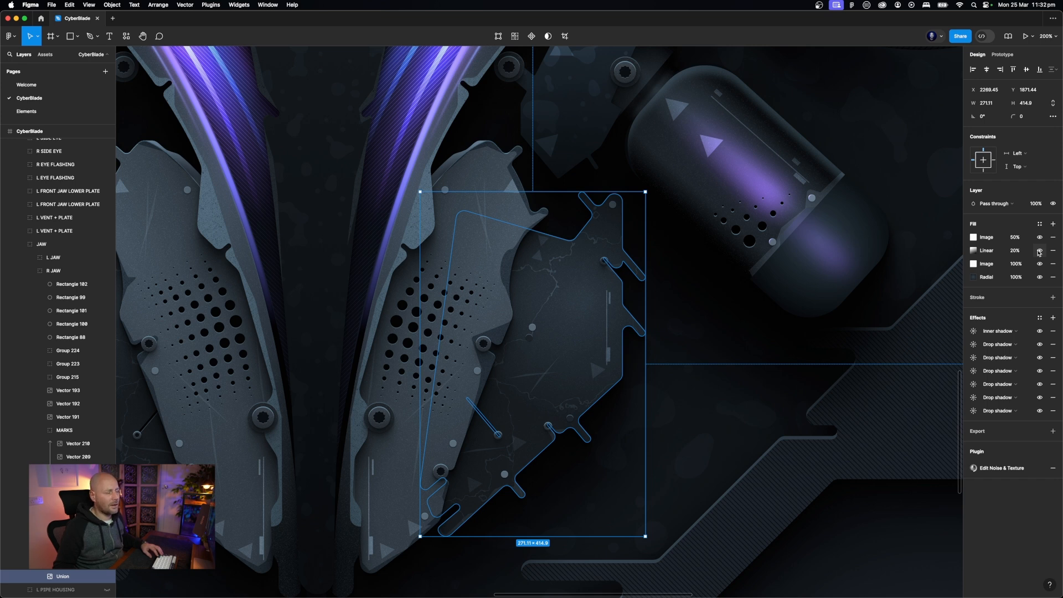
pyautogui.click(796, 349)
# View the mirrored left jaw plates, and collapse and select the JAW group
pyautogui.hscroll(-5, 798, 350)
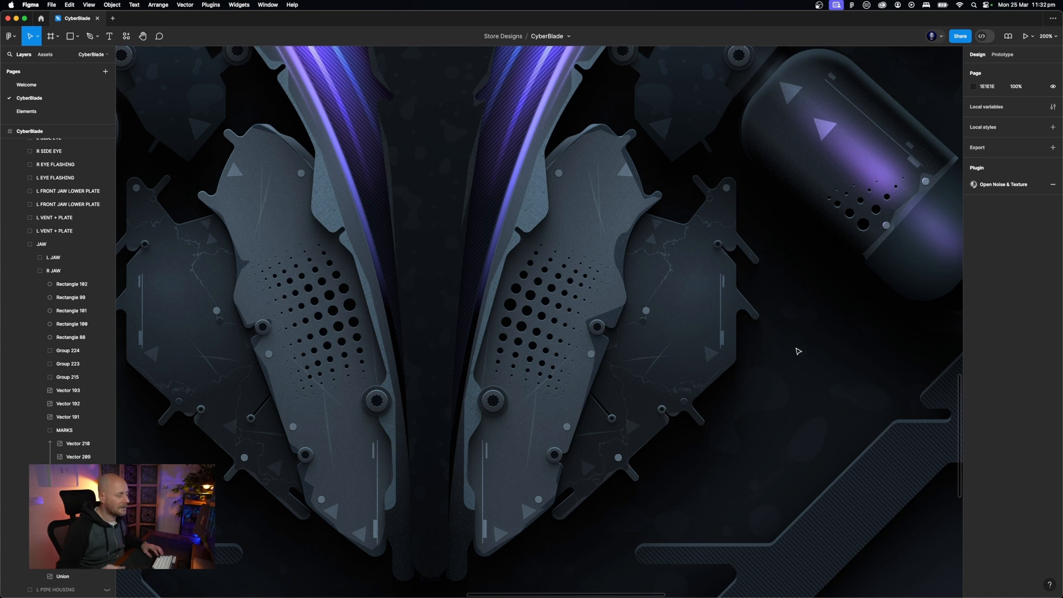
pyautogui.hscroll(-3, 798, 350)
pyautogui.hscroll(-10, 798, 351)
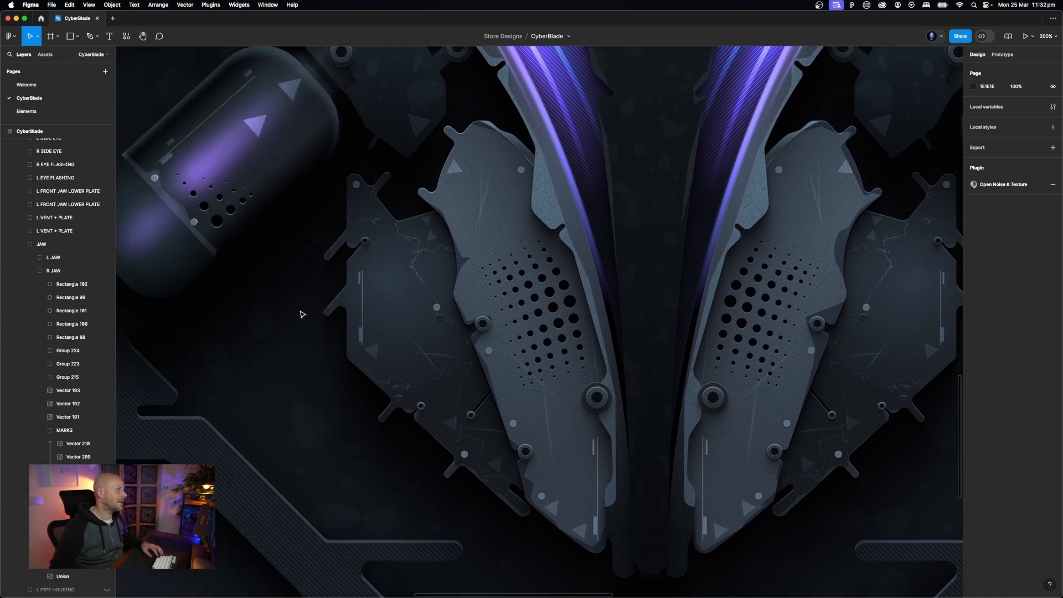
pyautogui.click(20, 245)
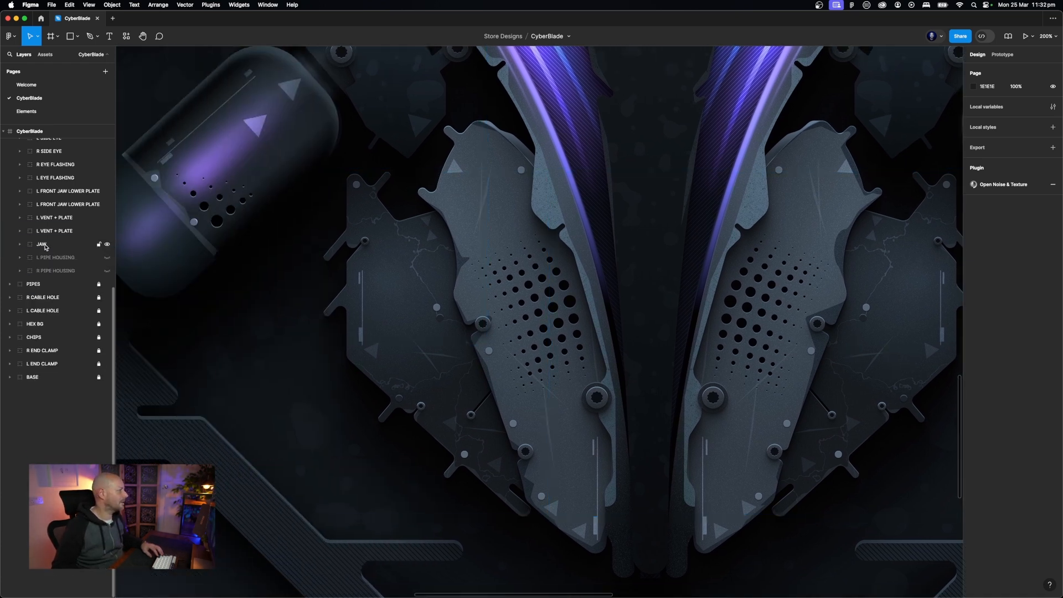
pyautogui.click(44, 245)
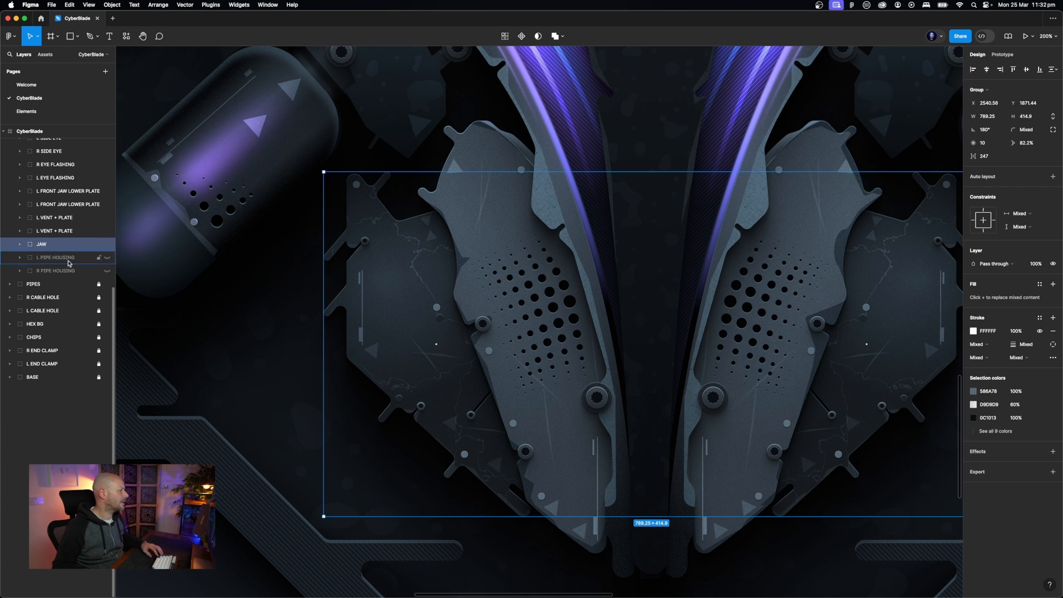
# Select the hidden L PIPE HOUSING group, locate it on the helmet and make it visible
pyautogui.click(72, 259)
pyautogui.hotkey('shift', '0')
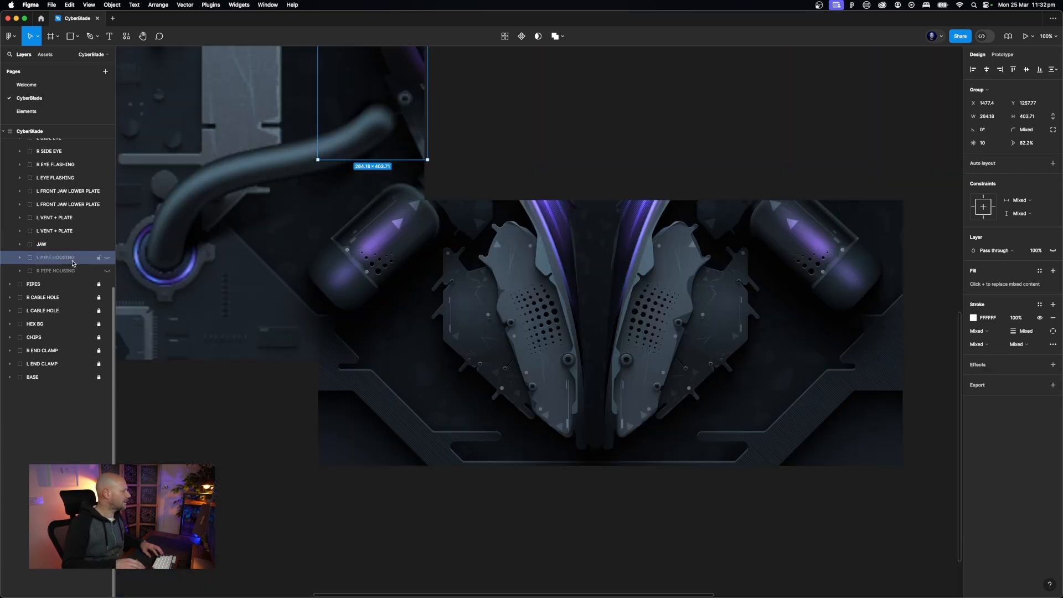
pyautogui.scroll(2, 67, 277)
pyautogui.scroll(5, 165, 270)
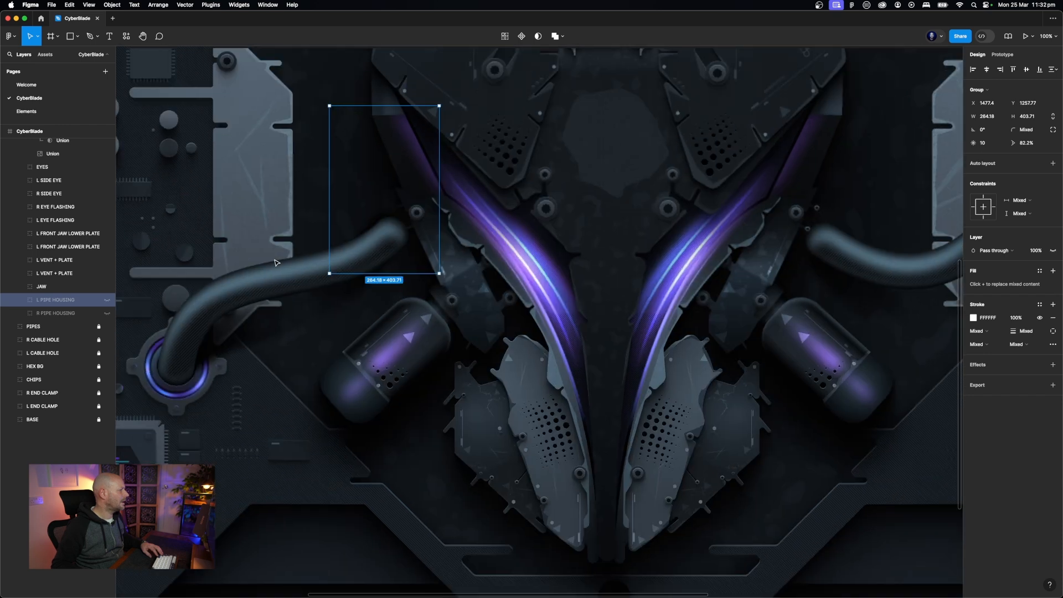
pyautogui.click(99, 327)
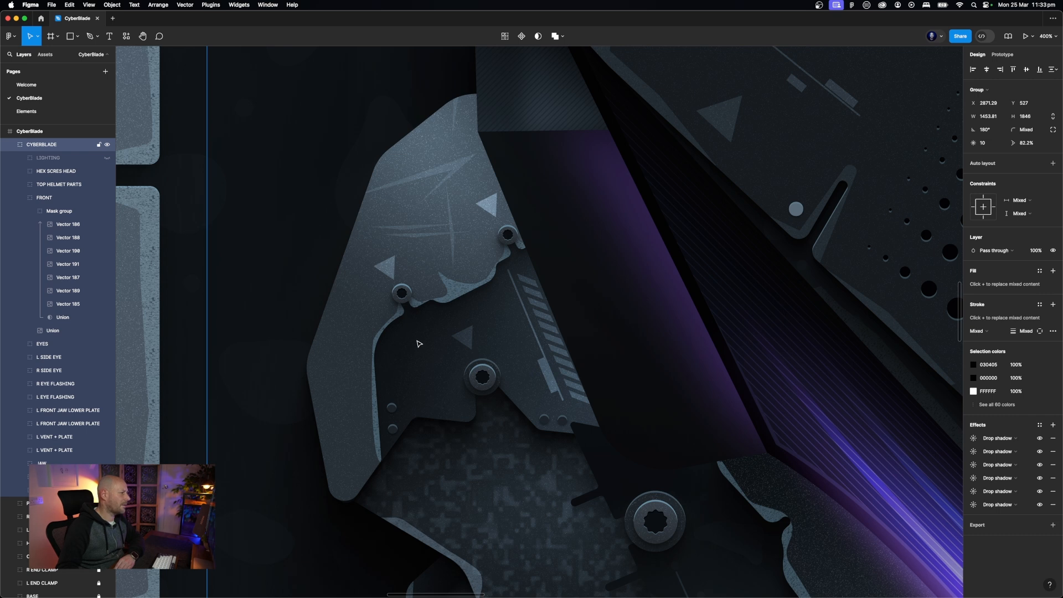
# Inspect the pipe housing's upper plate parts: the triangle, scratch vector, Union mask and Vector 211 edge highlight, plus the plate beneath
pyautogui.click(137, 246)
pyautogui.keyDown('super'); pyautogui.click(390, 267); pyautogui.keyUp('super')
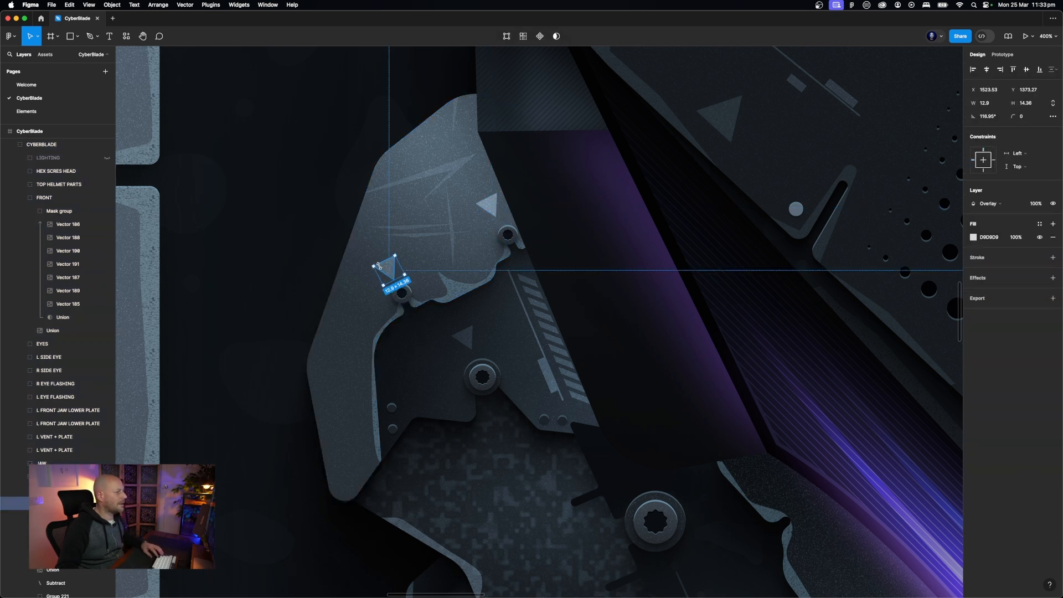
pyautogui.keyDown('super'); pyautogui.click(426, 237); pyautogui.keyUp('super')
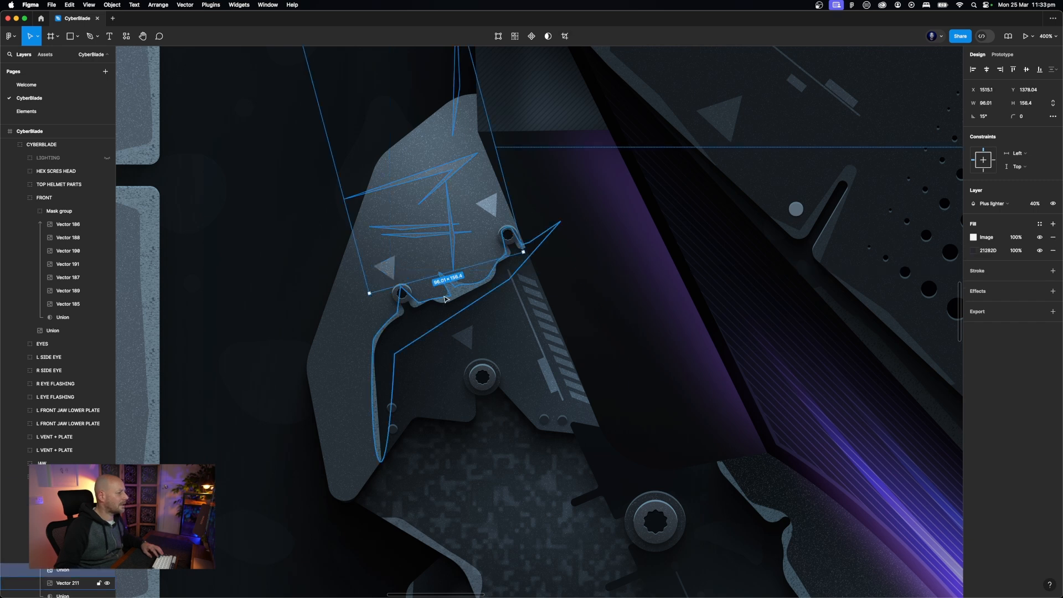
pyautogui.keyDown('super'); pyautogui.click(342, 334); pyautogui.keyUp('super')
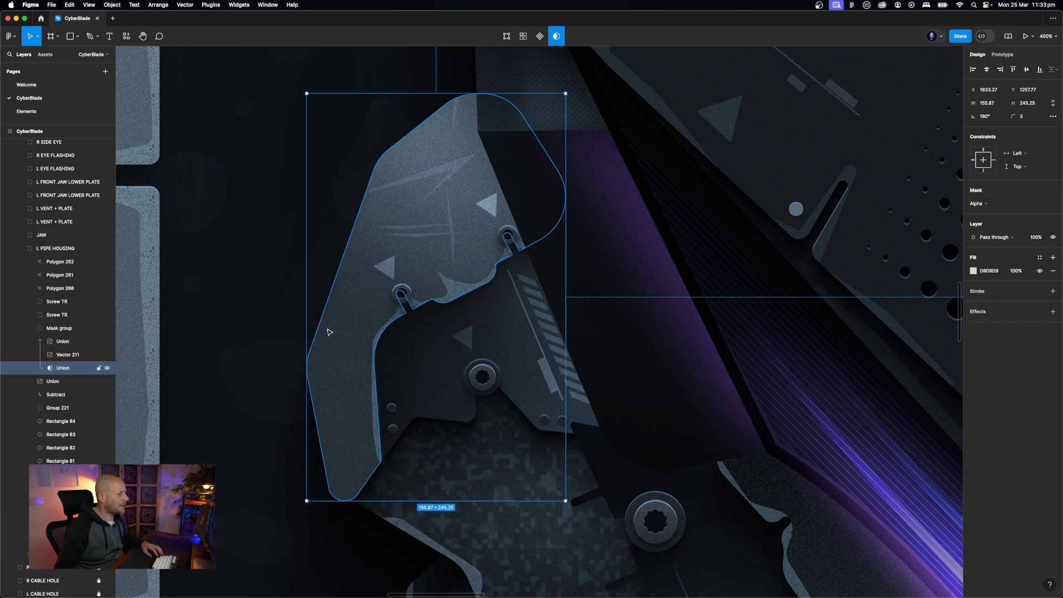
pyautogui.keyDown('super'); pyautogui.click(454, 296); pyautogui.keyUp('super')
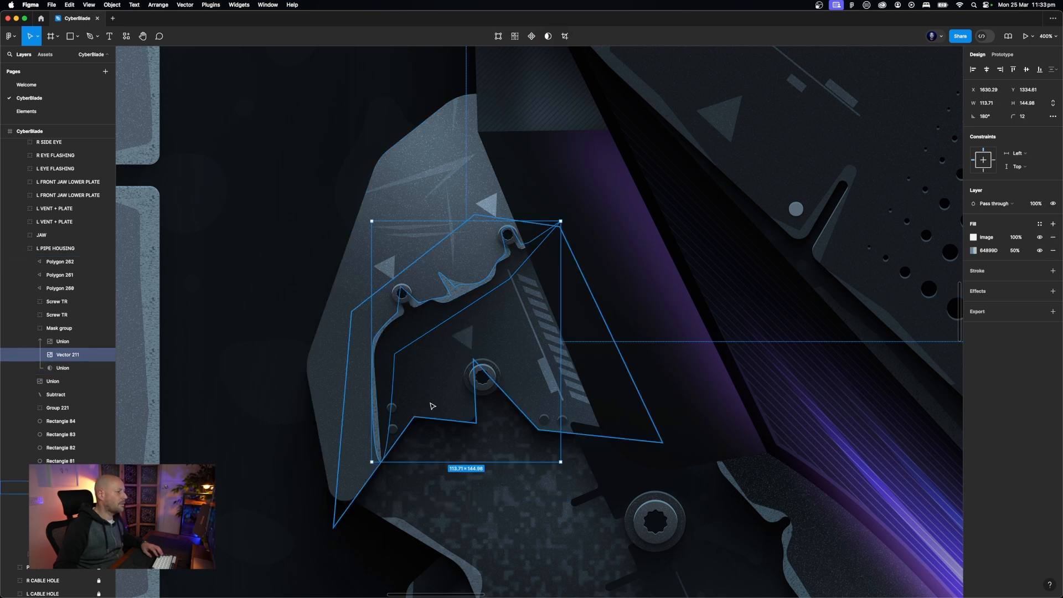
pyautogui.keyDown('super'); pyautogui.click(432, 406); pyautogui.keyUp('super')
pyautogui.scroll(-2, 432, 406)
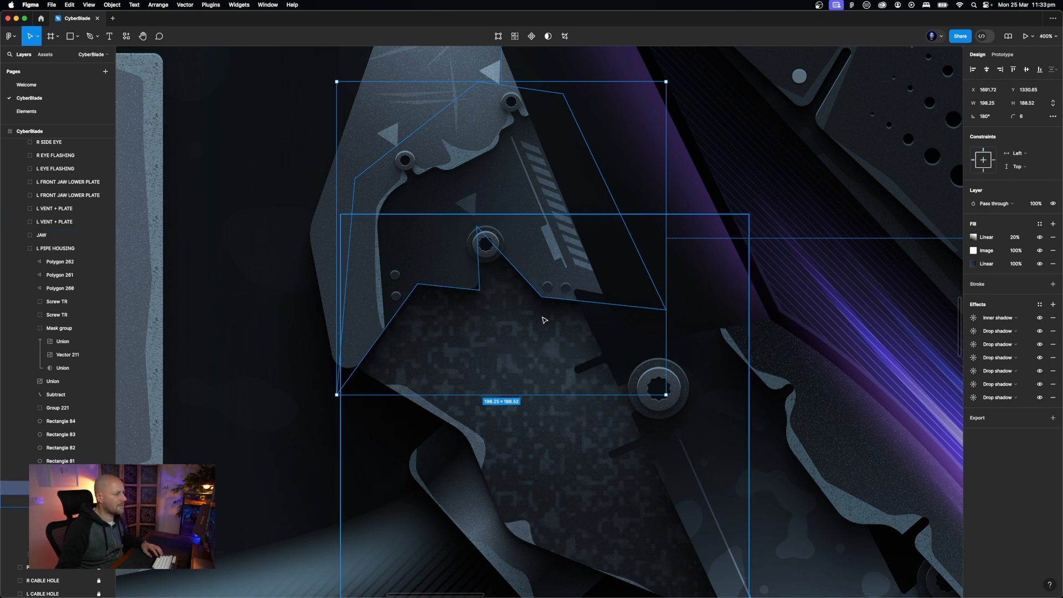
# Inspect the striped Subtract detail and the screws on the pipe housing's middle plate
pyautogui.click(571, 299)
pyautogui.doubleClick(578, 249)
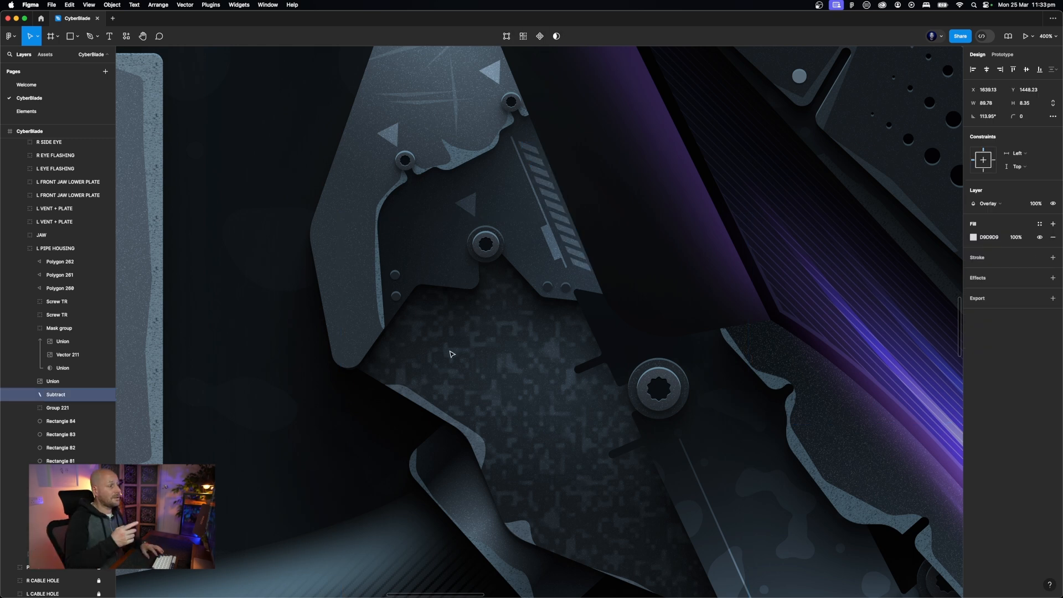
pyautogui.click(487, 249)
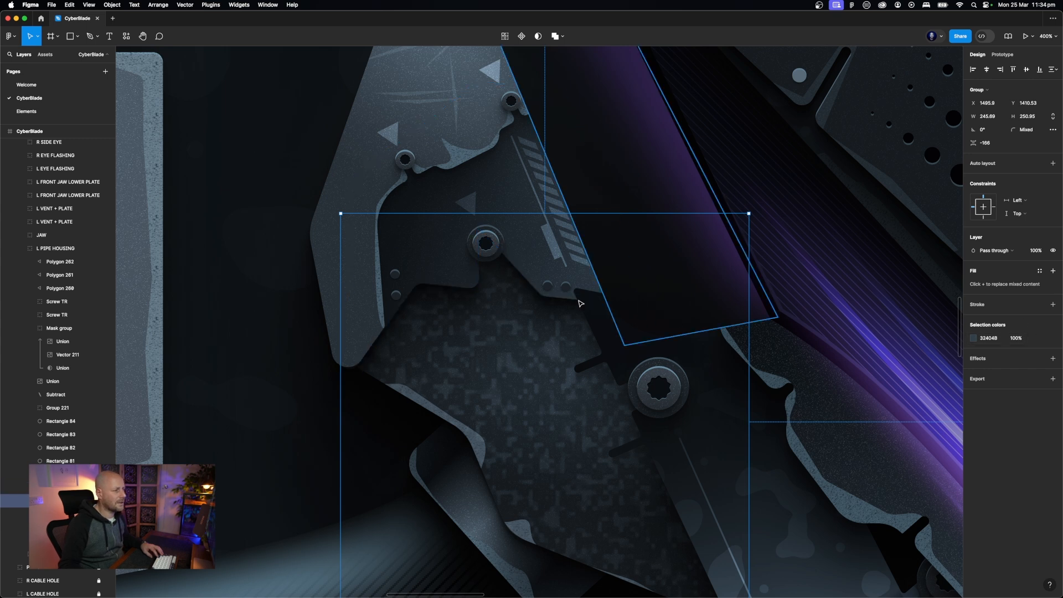
# Inspect the middle plate's two linear gradients and tiled image fill, and compare it with the 20% linear fill hidden and shown
pyautogui.doubleClick(453, 281)
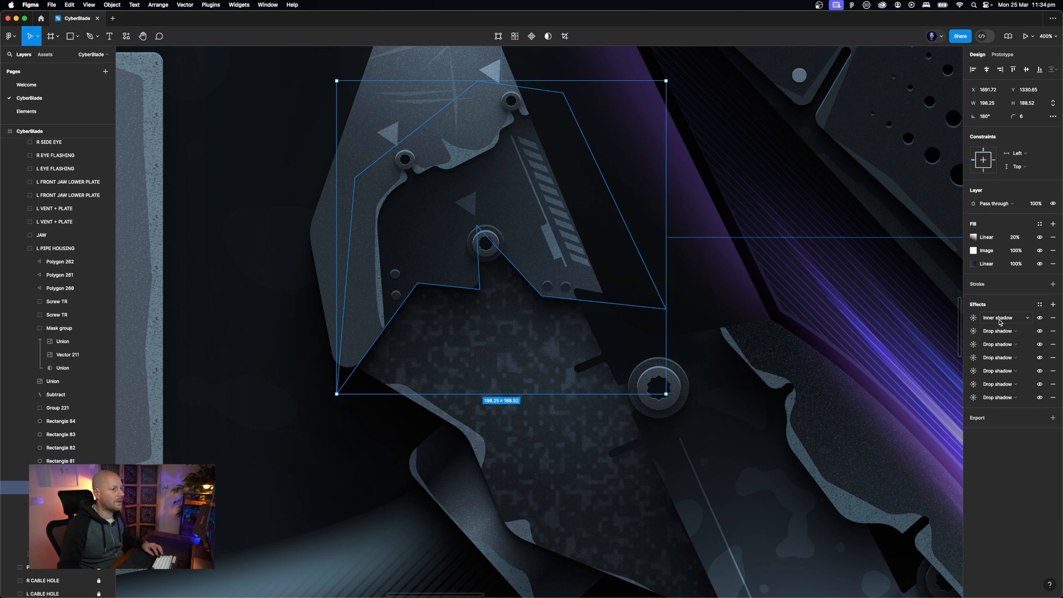
pyautogui.click(973, 266)
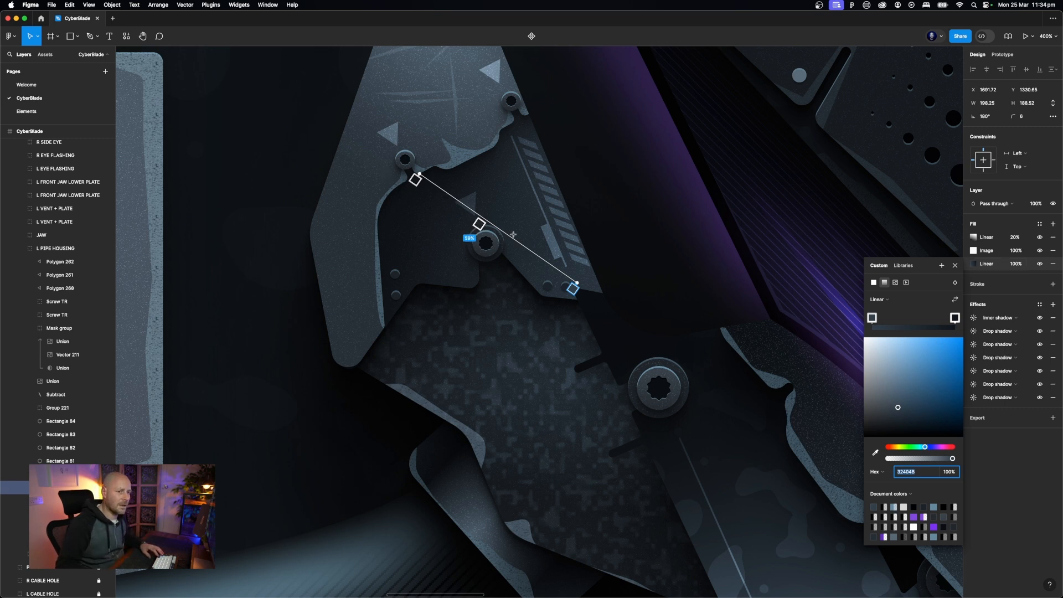
pyautogui.click(973, 250)
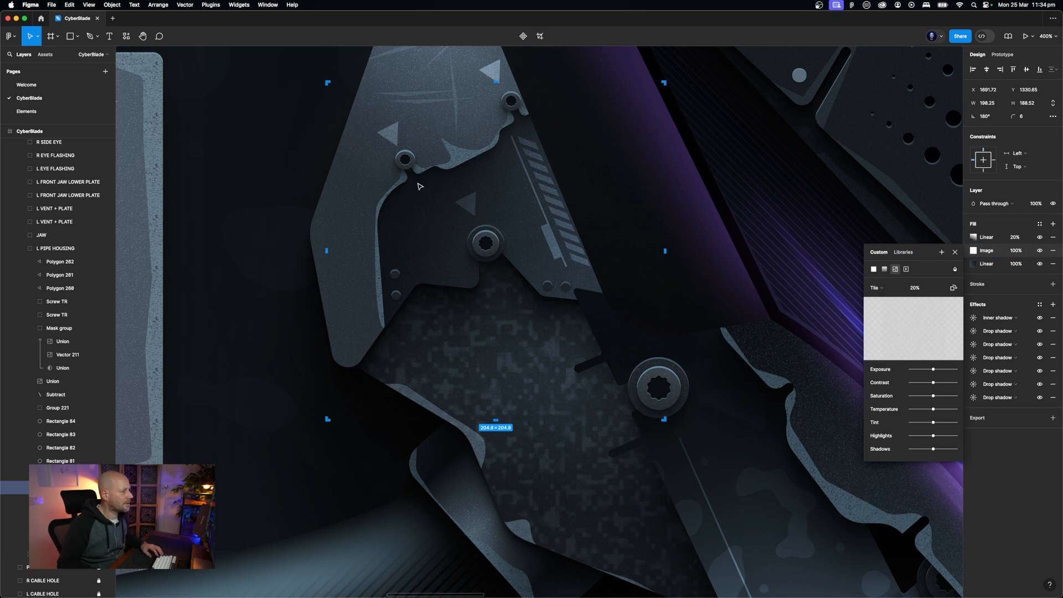
pyautogui.click(973, 238)
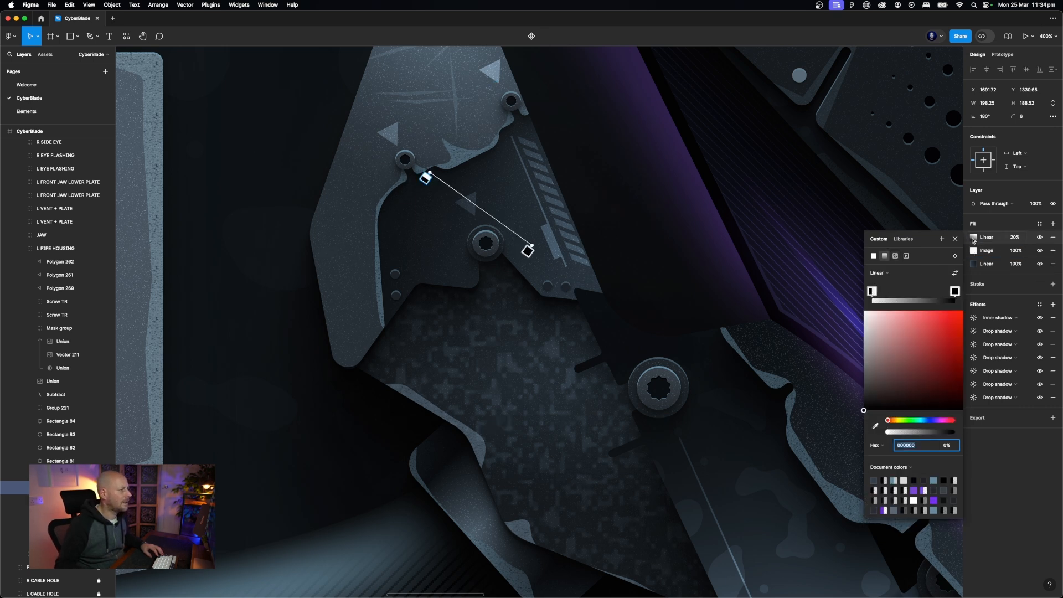
pyautogui.click(1040, 239)
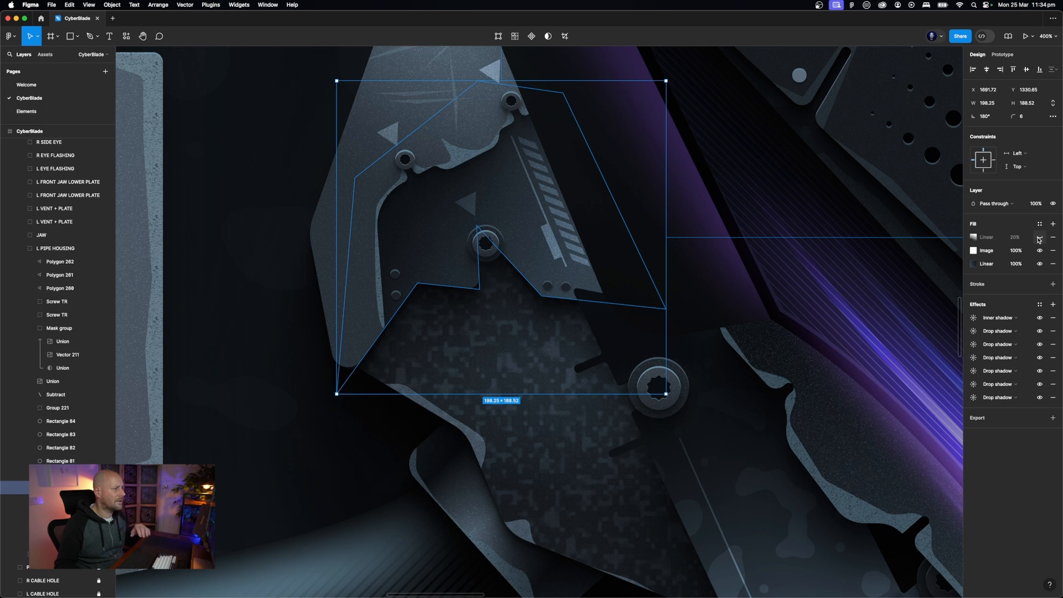
pyautogui.click(1040, 239)
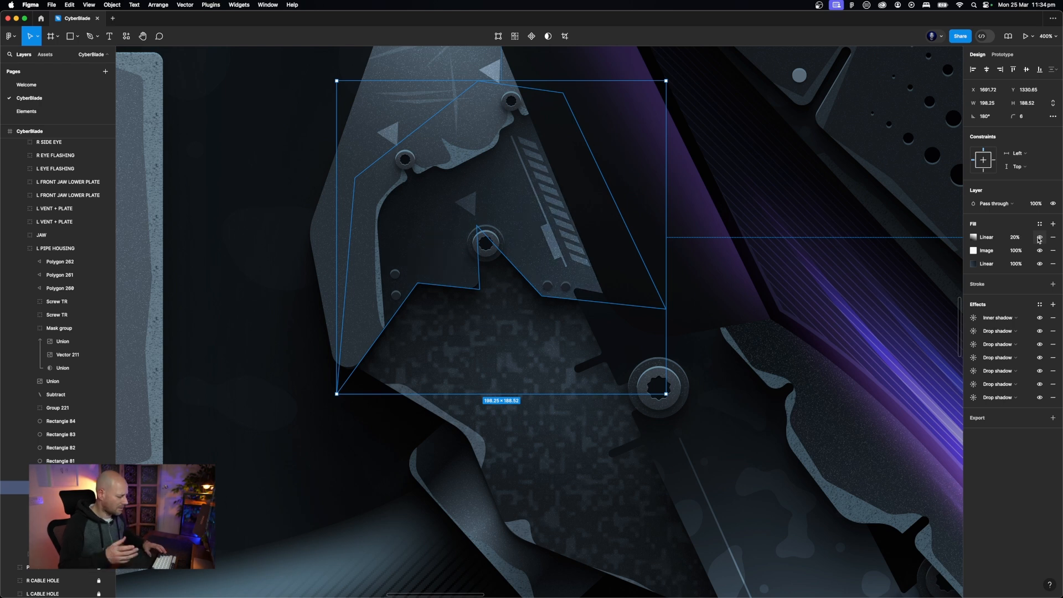
# Select the pixel-camouflage plate below the middle plate and inspect its radial gradient and 20% tiled image fills
pyautogui.press('super+minus')
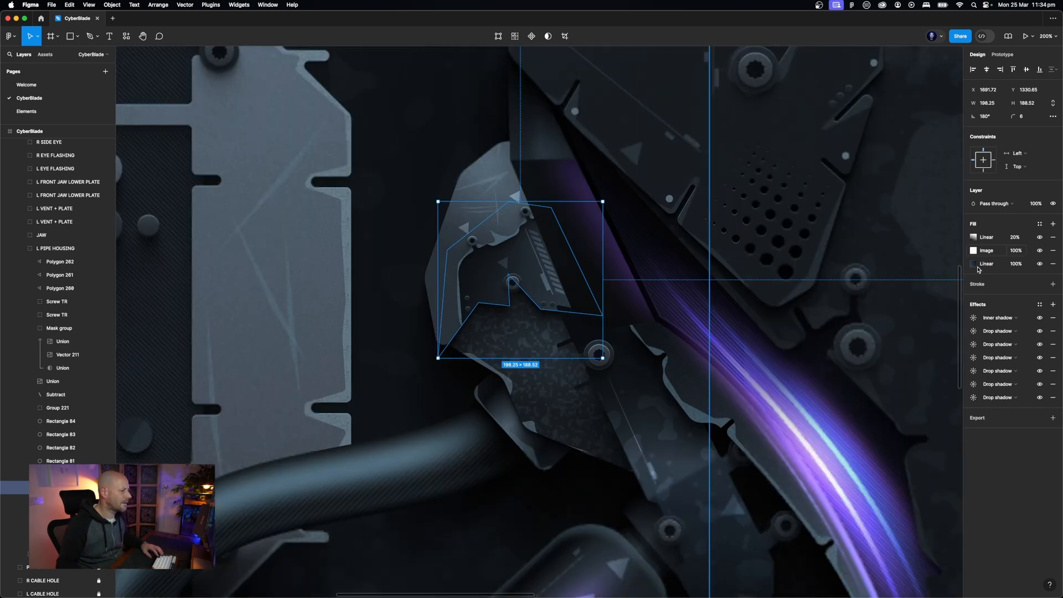
pyautogui.scroll(-2, 794, 360)
pyautogui.click(623, 295)
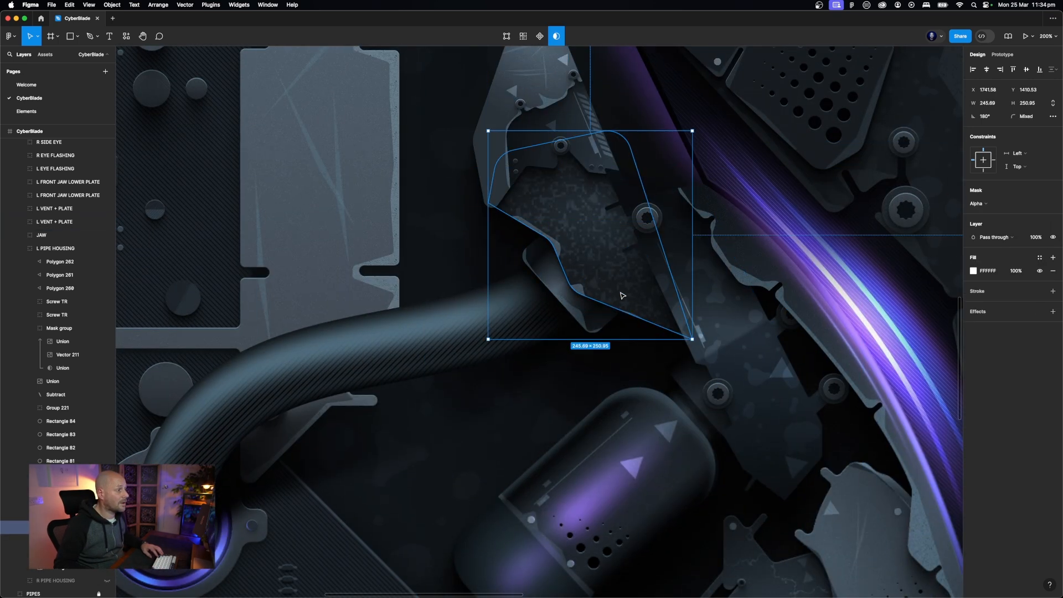
pyautogui.press('super+plus')
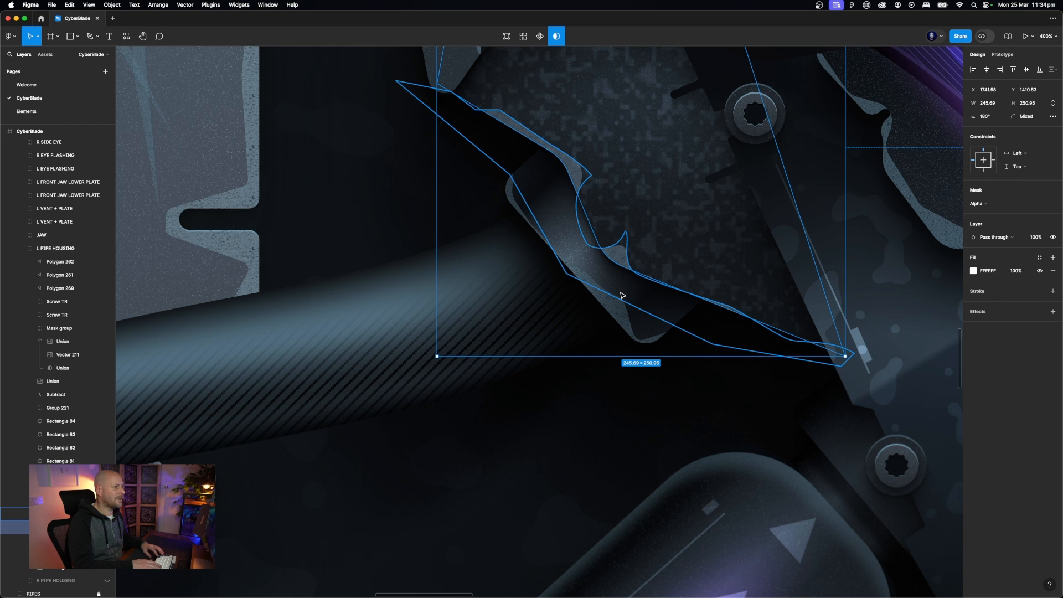
pyautogui.scroll(2, 622, 296)
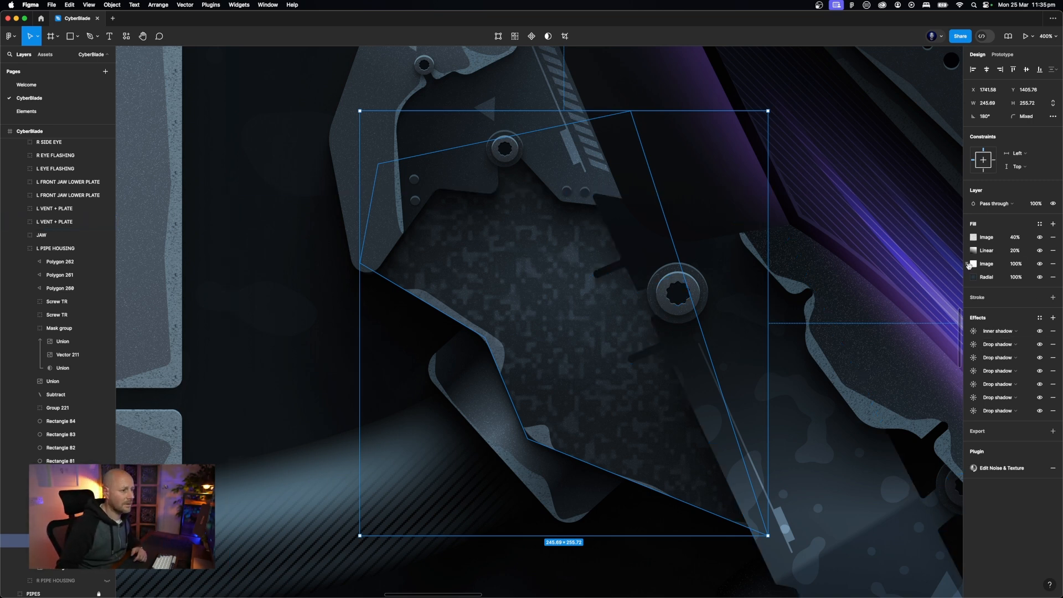
pyautogui.click(975, 278)
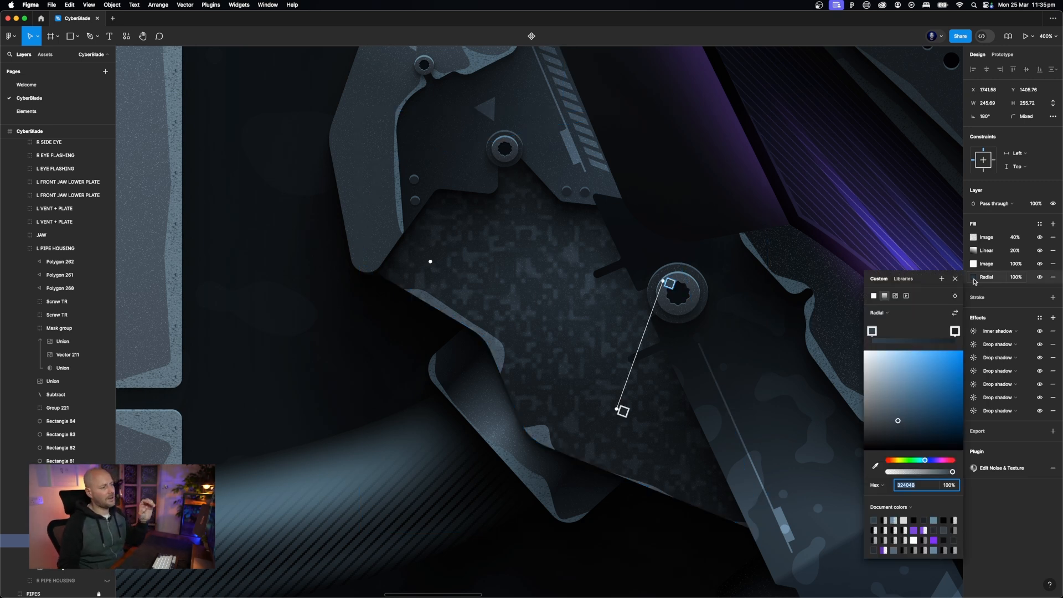
pyautogui.click(973, 265)
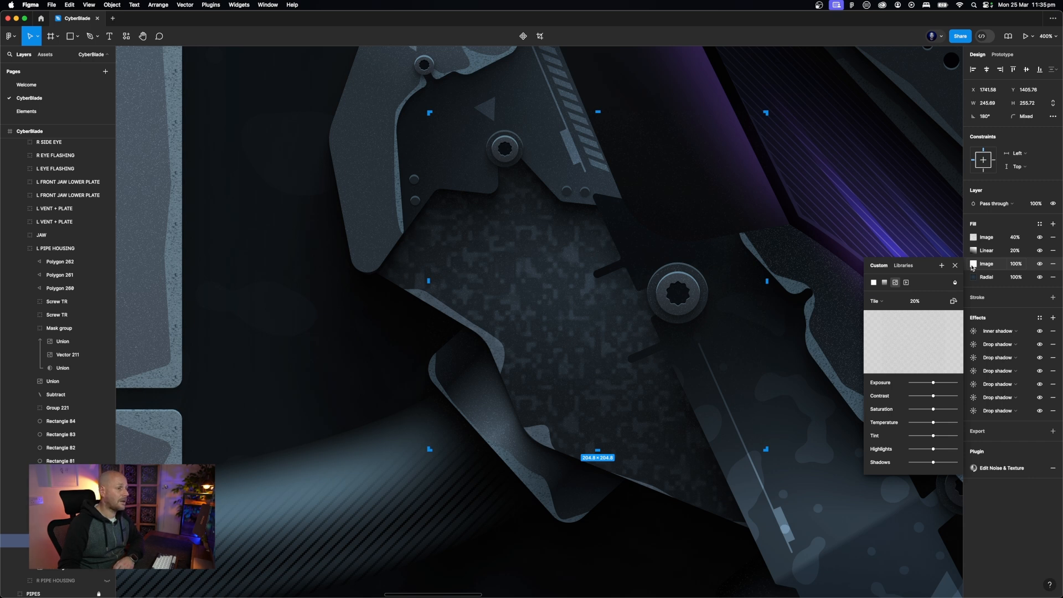
# Open the camouflage plate's Noise & Texture settings and choose the Value pattern
pyautogui.click(994, 471)
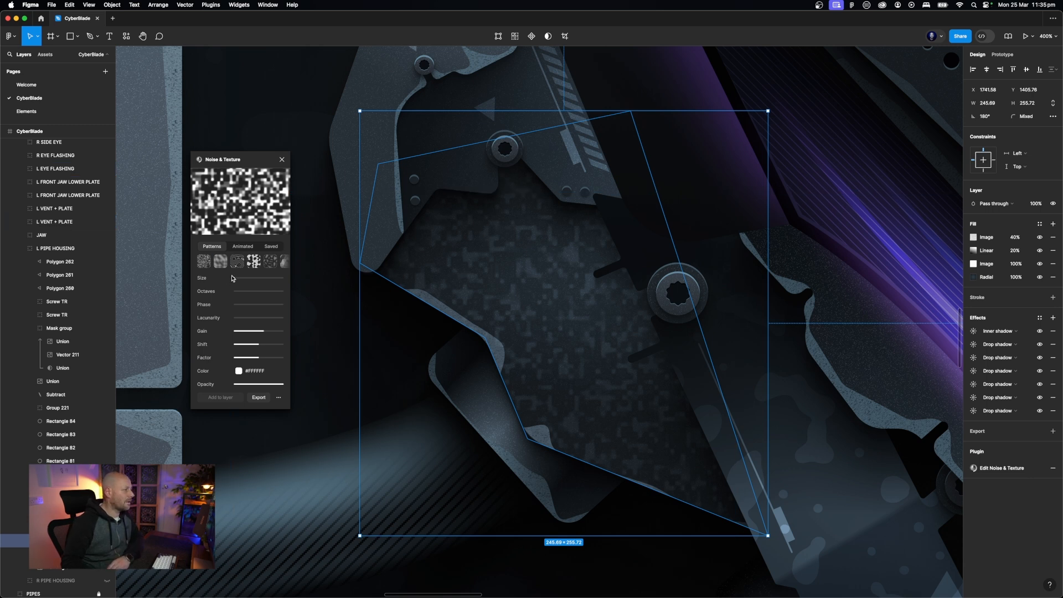
pyautogui.hscroll(3, 241, 261)
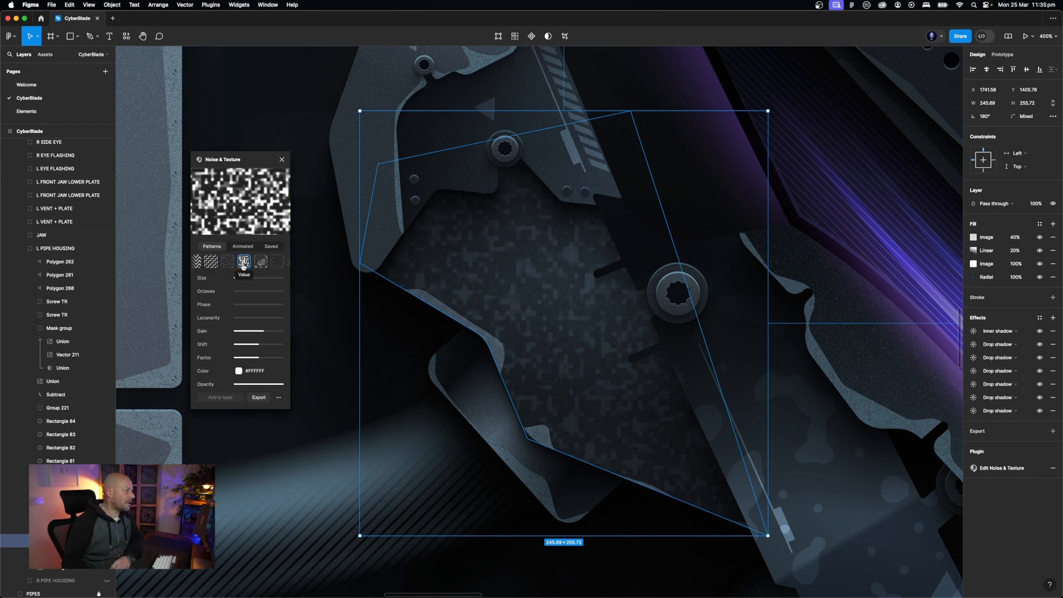
pyautogui.hscroll(3, 242, 262)
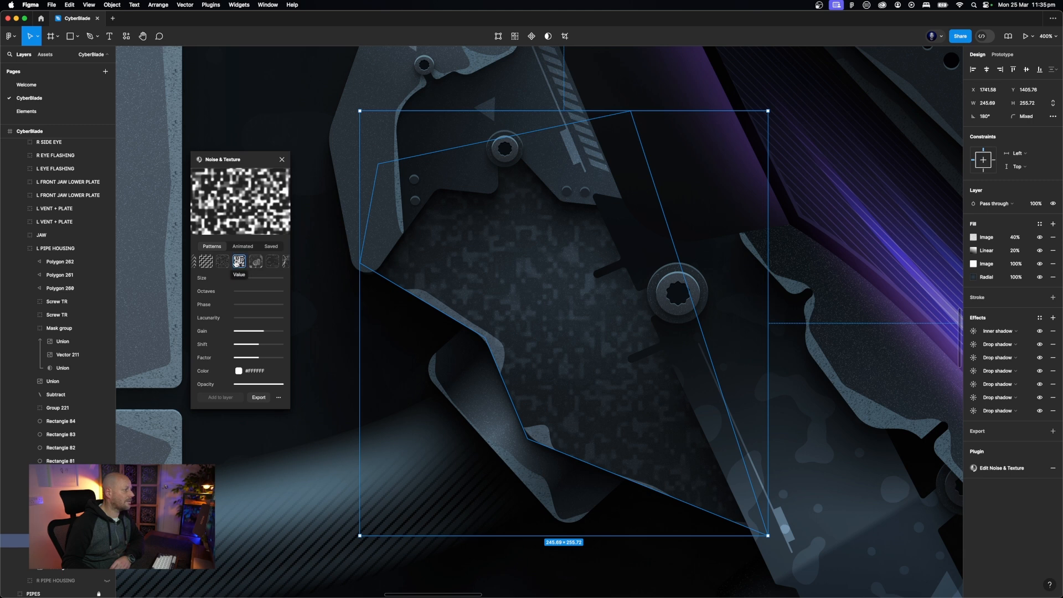
pyautogui.click(239, 261)
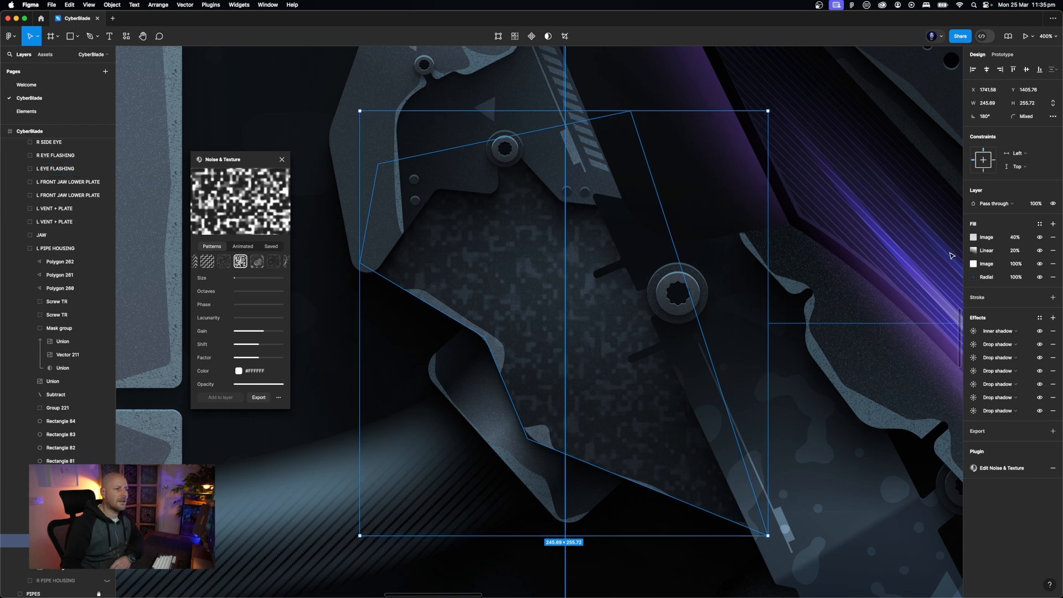
# Review the plate's tiled image and 20% linear fills, close Noise & Texture, inspect the 40% pixel pattern fill, and clear the selection
pyautogui.click(972, 264)
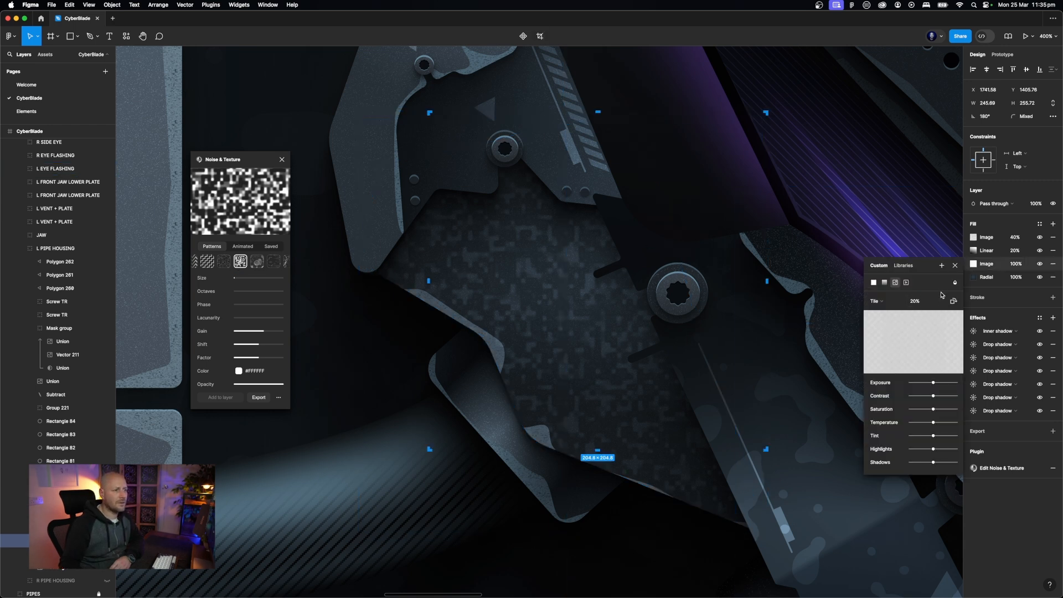
pyautogui.click(955, 282)
pyautogui.click(905, 306)
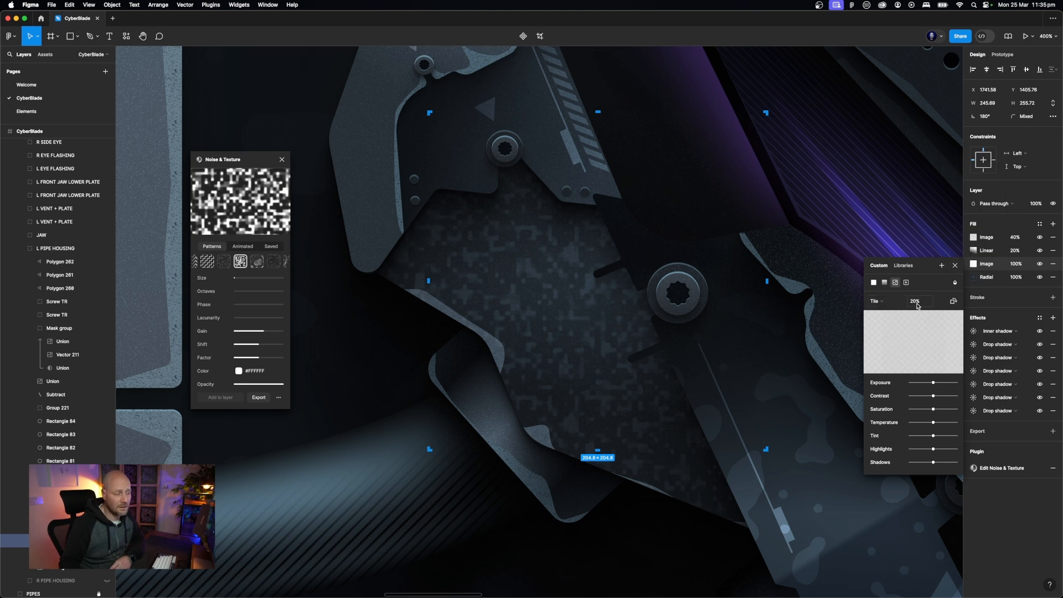
pyautogui.click(986, 252)
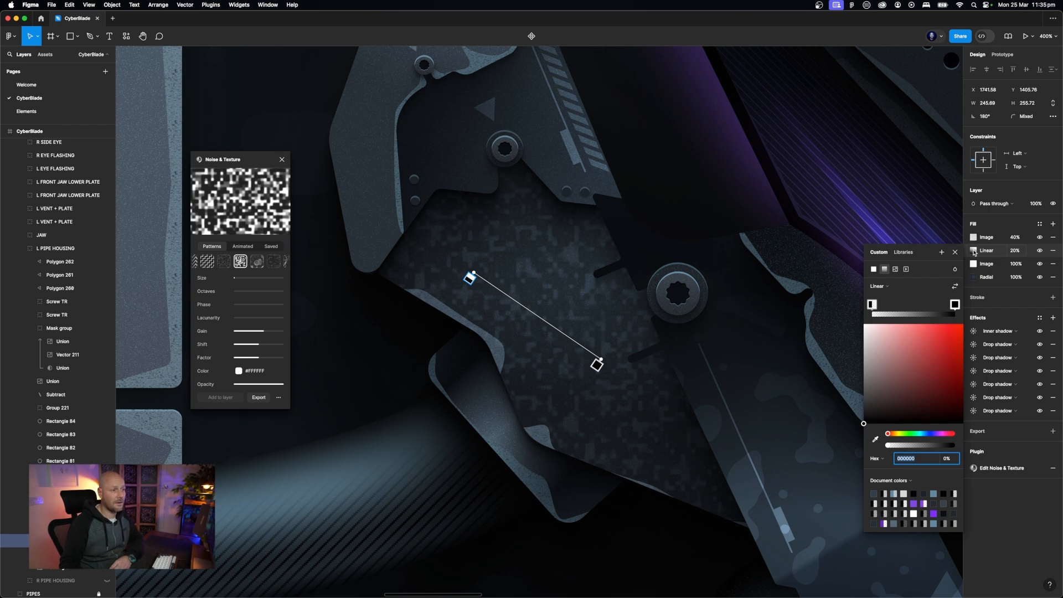
pyautogui.click(282, 159)
pyautogui.click(982, 238)
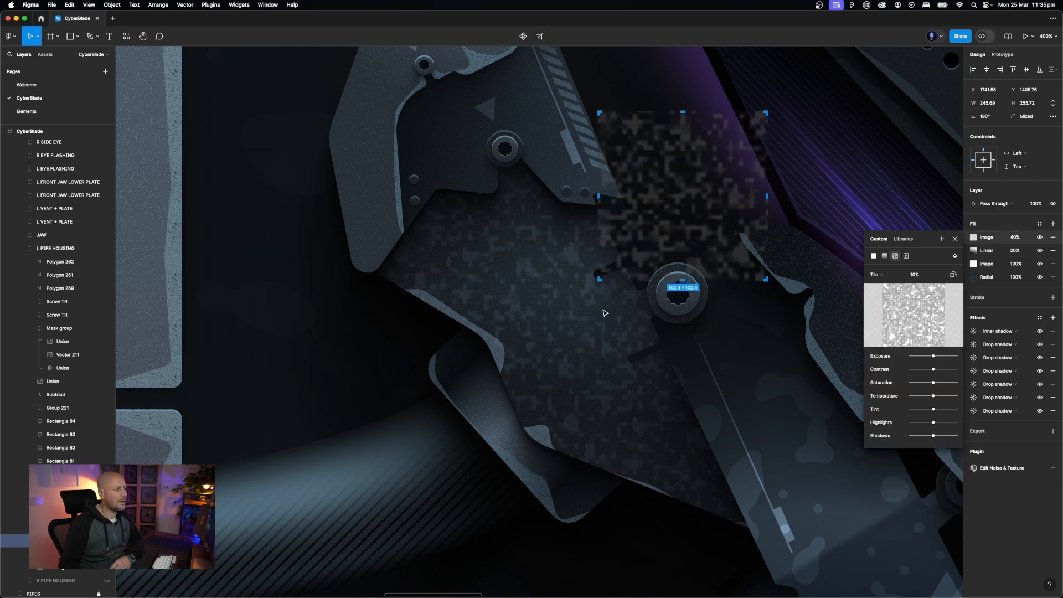
pyautogui.press('Escape')
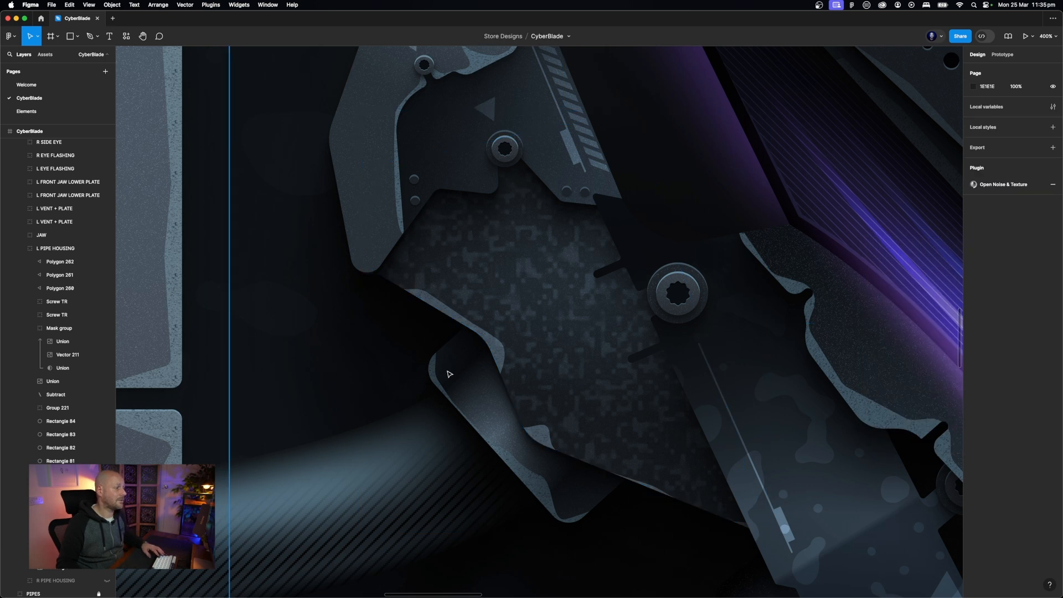
# Inspect the Rectangle 85 mask behind the camouflage plate and the vector forming its edge highlight
pyautogui.click(499, 350)
pyautogui.press('Escape')
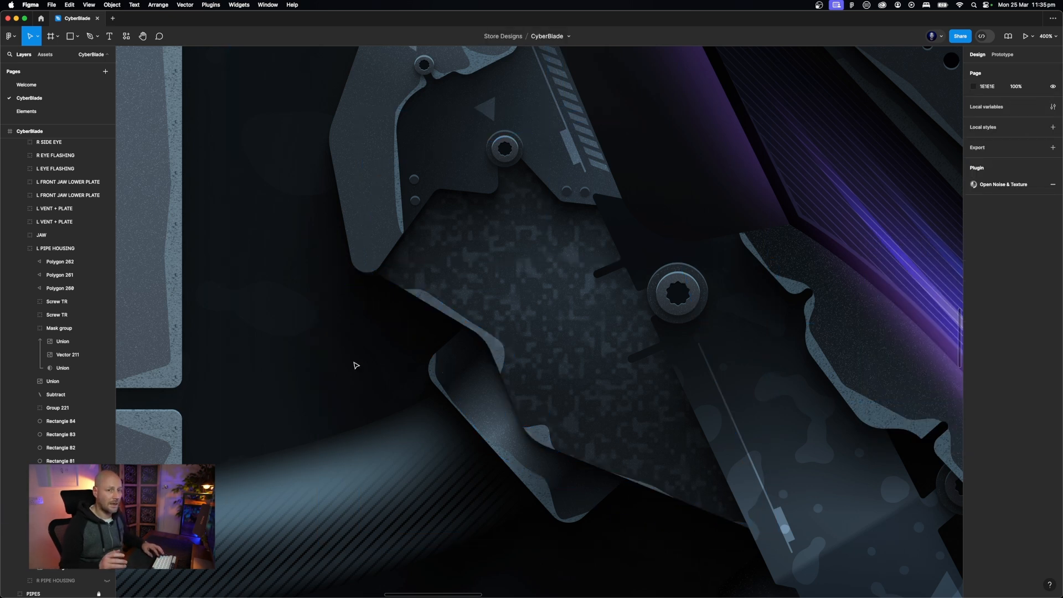
pyautogui.click(452, 392)
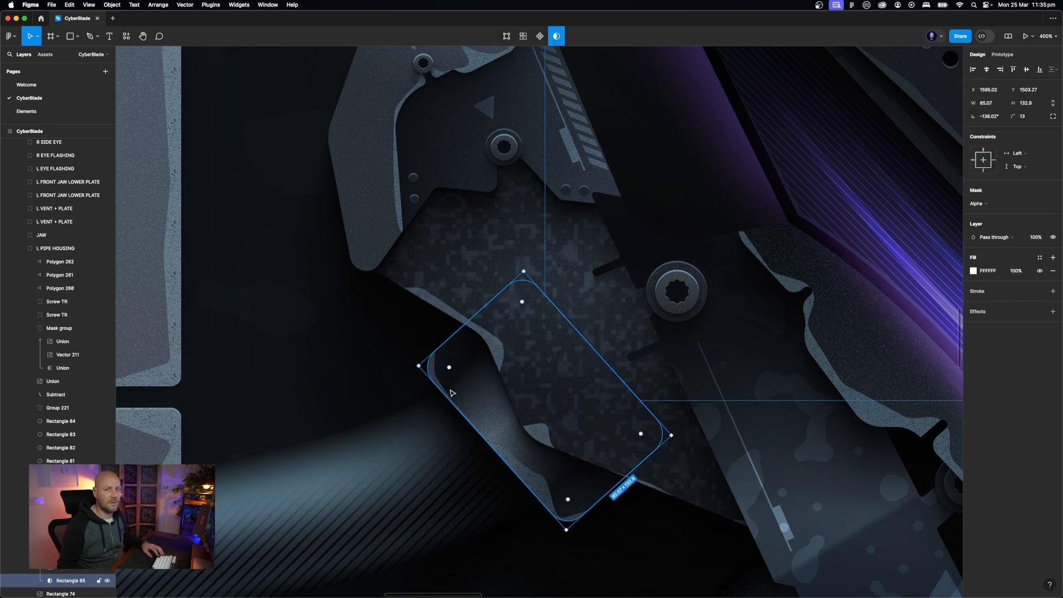
pyautogui.hscroll(1, 452, 393)
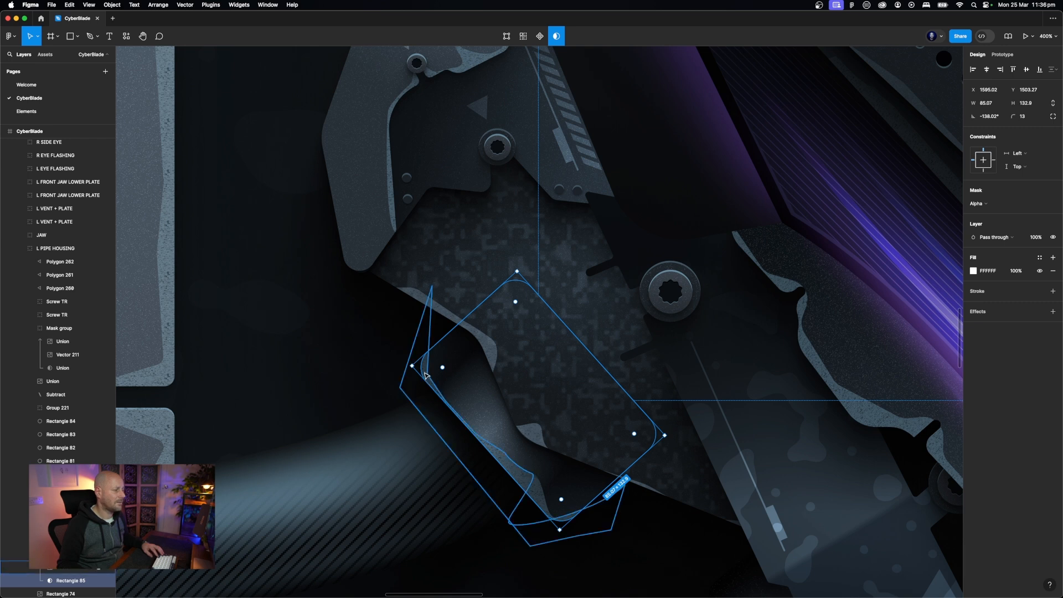
pyautogui.click(426, 376)
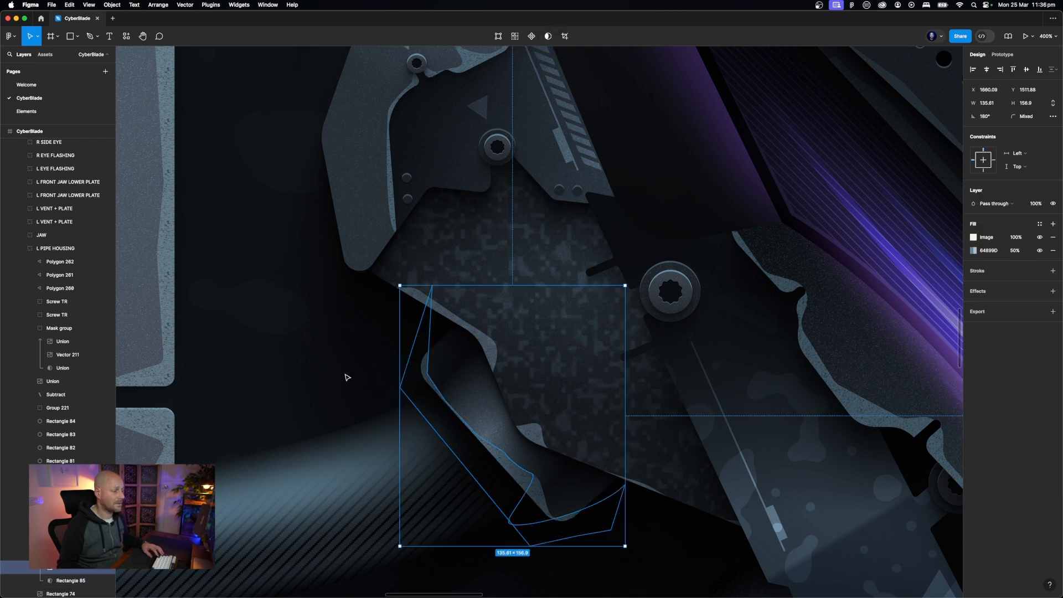
# Clear the selection, collapse the L PIPE HOUSING group and show the R PIPE HOUSING group
pyautogui.press('Escape')
pyautogui.hotkey('shift', '0')
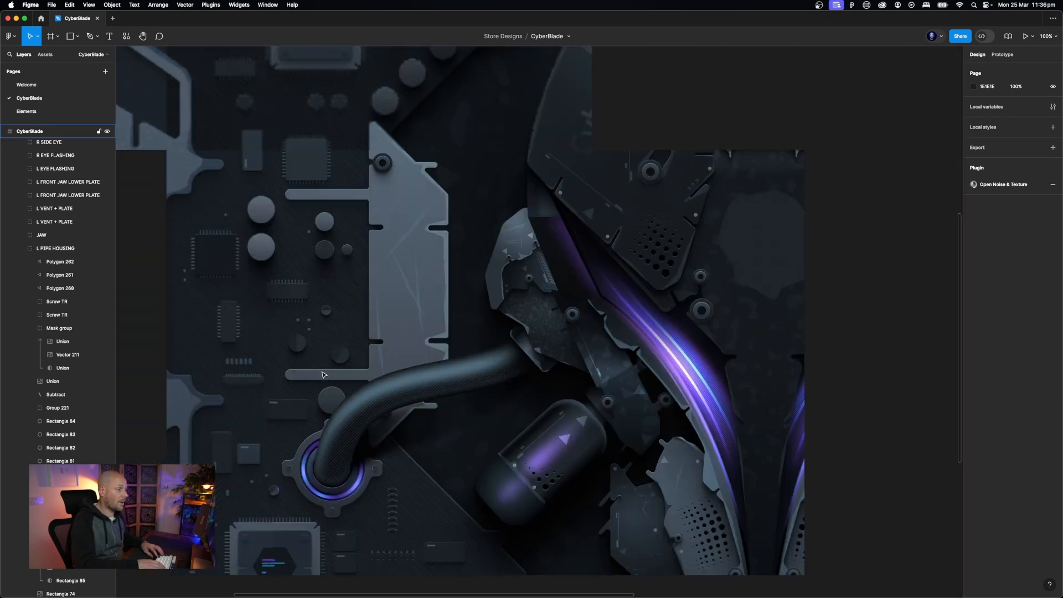
pyautogui.press('super+minus')
pyautogui.click(20, 249)
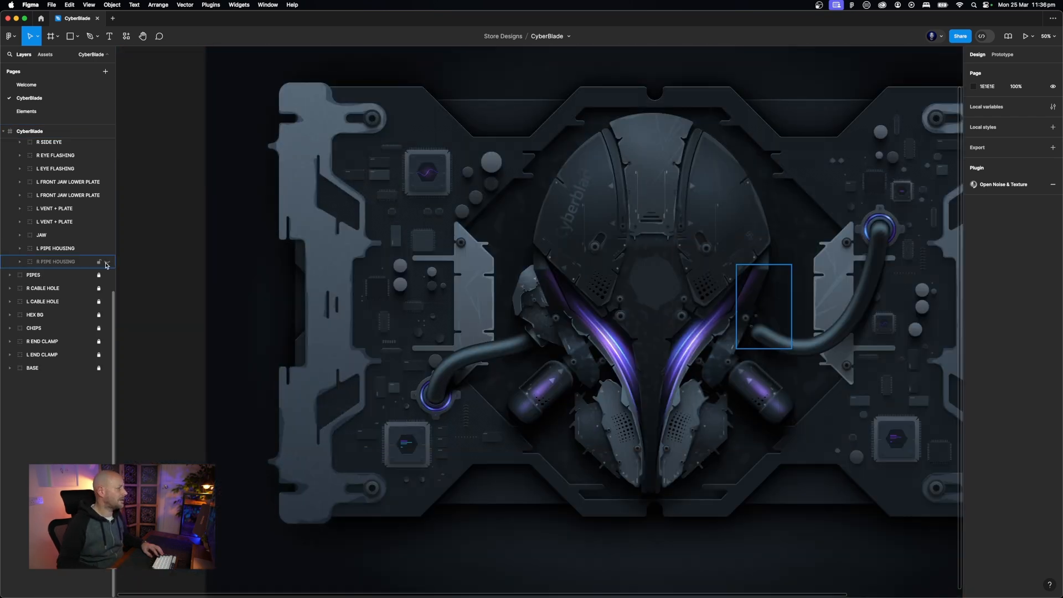
pyautogui.click(107, 263)
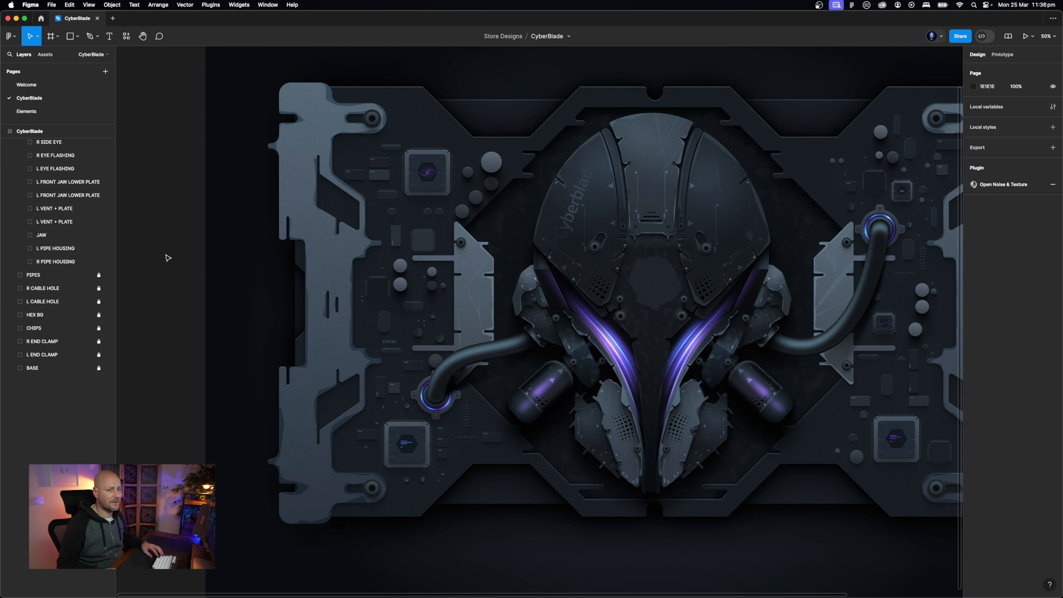
pyautogui.hscroll(2, 339, 243)
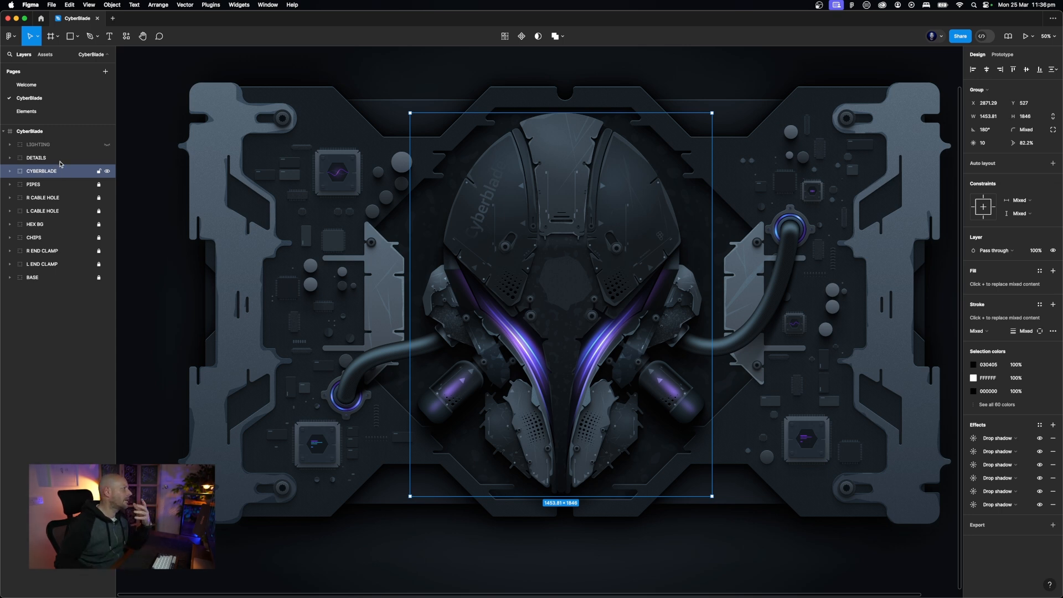
# Expand the DETAILS group, show its MARKERS group and clear the selection
pyautogui.click(61, 160)
pyautogui.click(72, 177)
pyautogui.click(94, 158)
pyautogui.click(10, 158)
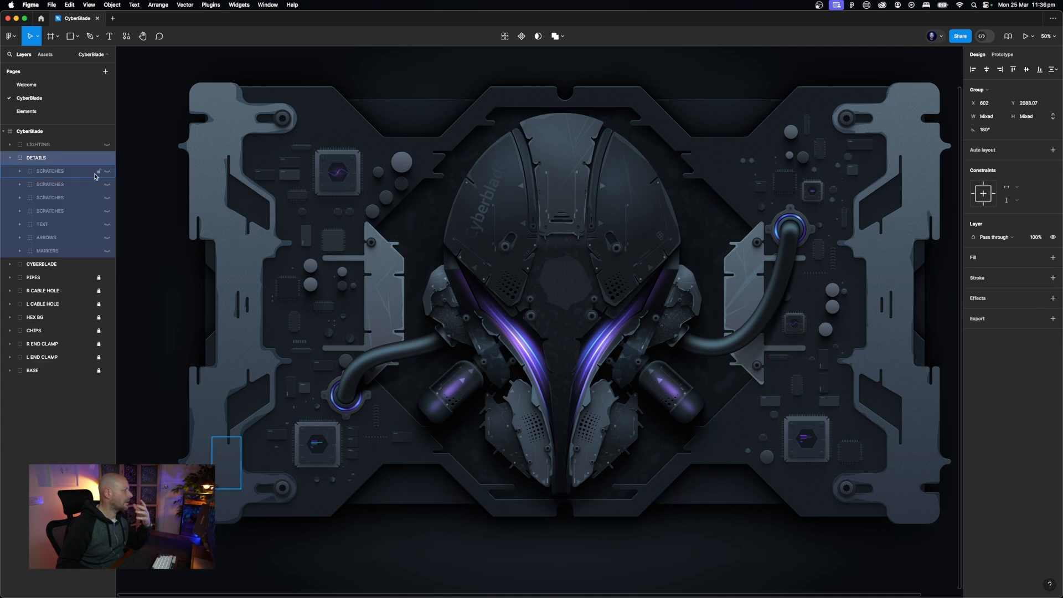
pyautogui.click(107, 252)
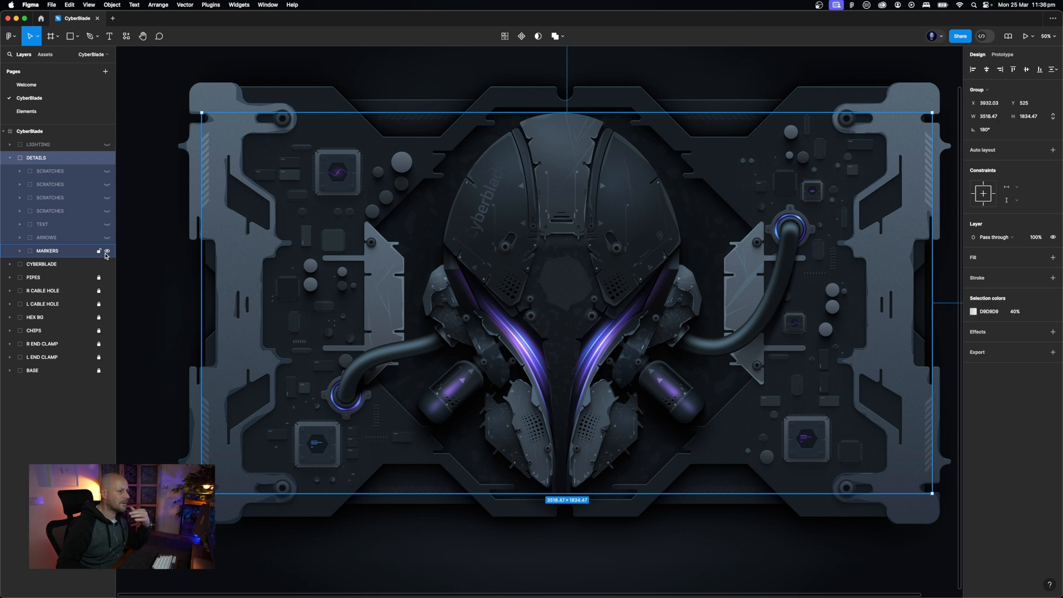
pyautogui.click(139, 188)
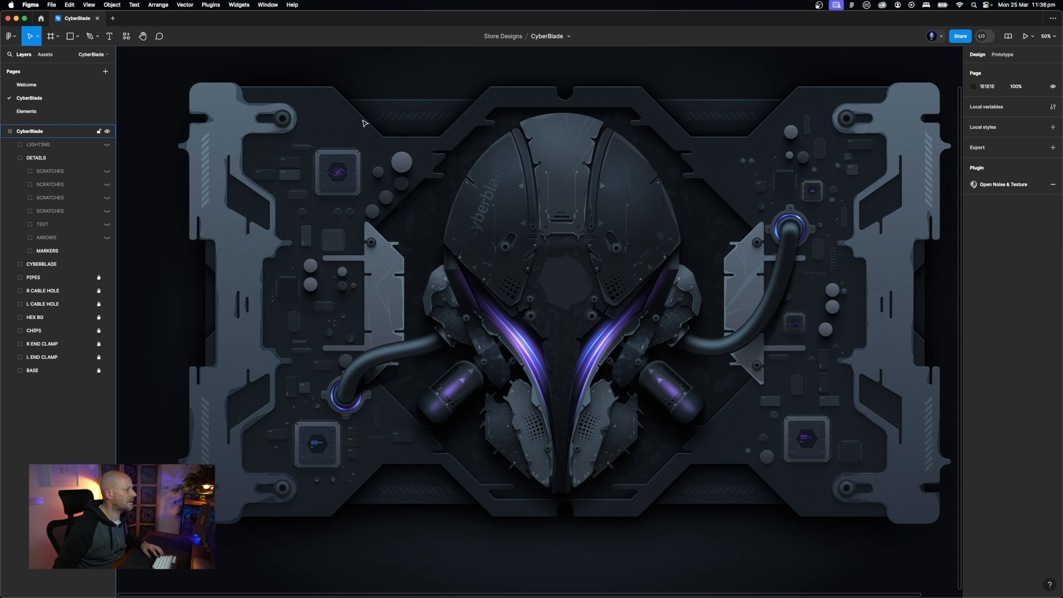
# Select the diagonal stripe marker on the upper part of the left end clamp and inspect its fill
pyautogui.press('+')
pyautogui.press('+')
pyautogui.hscroll(-15, 381, 126)
pyautogui.scroll(10, 381, 126)
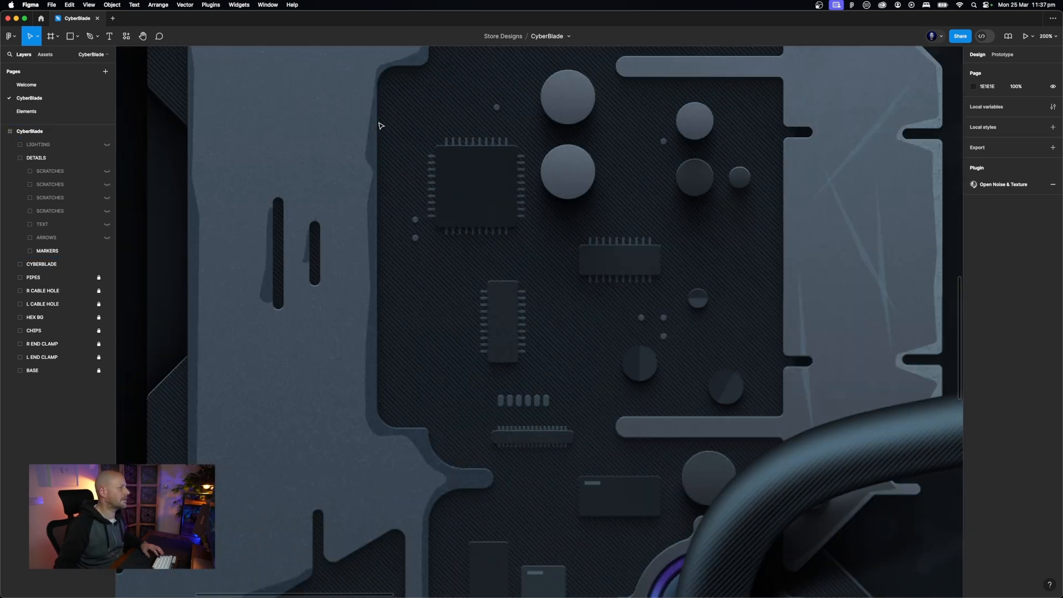
pyautogui.hscroll(5, 381, 126)
pyautogui.scroll(1, 382, 126)
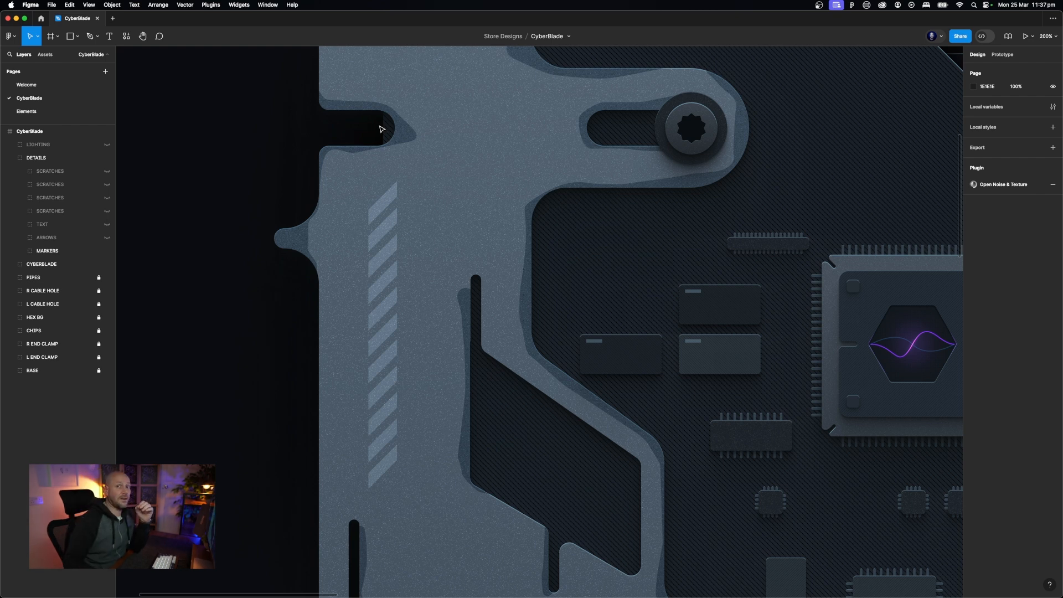
pyautogui.keyDown('super'); pyautogui.click(389, 231); pyautogui.keyUp('super')
# Examine the remaining stripe markers along the upper channels, the right end clamp and the lower channels
pyautogui.scroll(10, 389, 231)
pyautogui.hscroll(9, 390, 231)
pyautogui.scroll(-4, 389, 231)
pyautogui.scroll(-12, 390, 231)
pyautogui.hscroll(13, 390, 231)
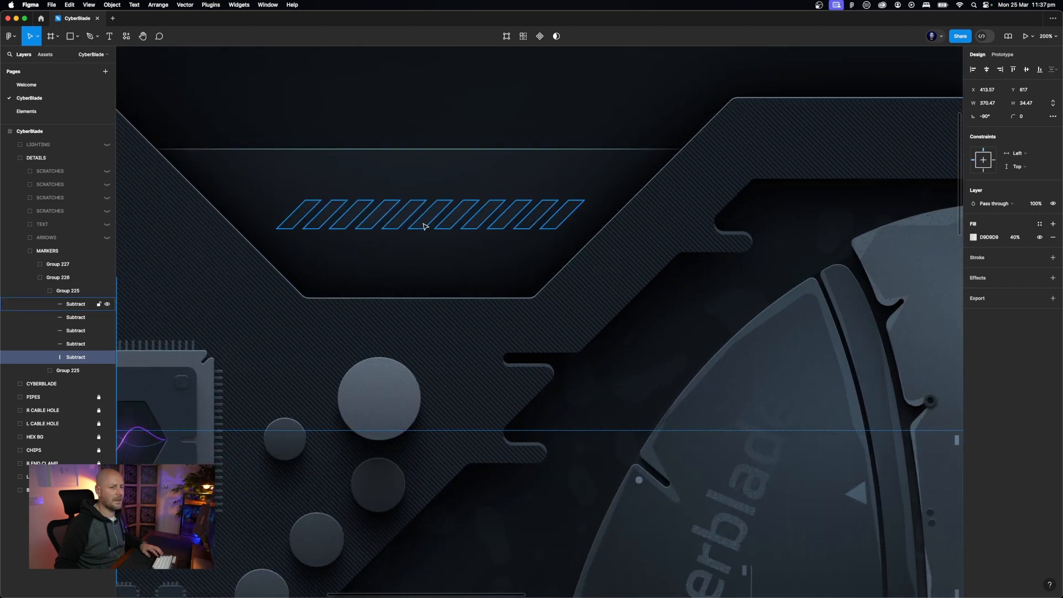
pyautogui.hscroll(10, 423, 226)
pyautogui.hscroll(20, 422, 227)
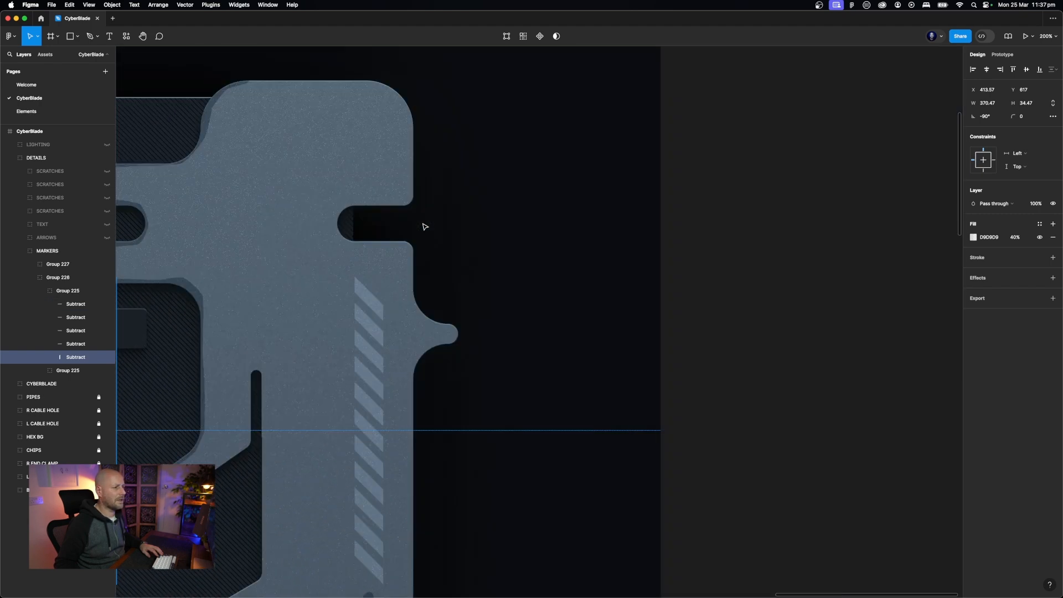
pyautogui.hscroll(-18, 423, 226)
pyautogui.scroll(-20, 423, 227)
pyautogui.scroll(-10, 424, 226)
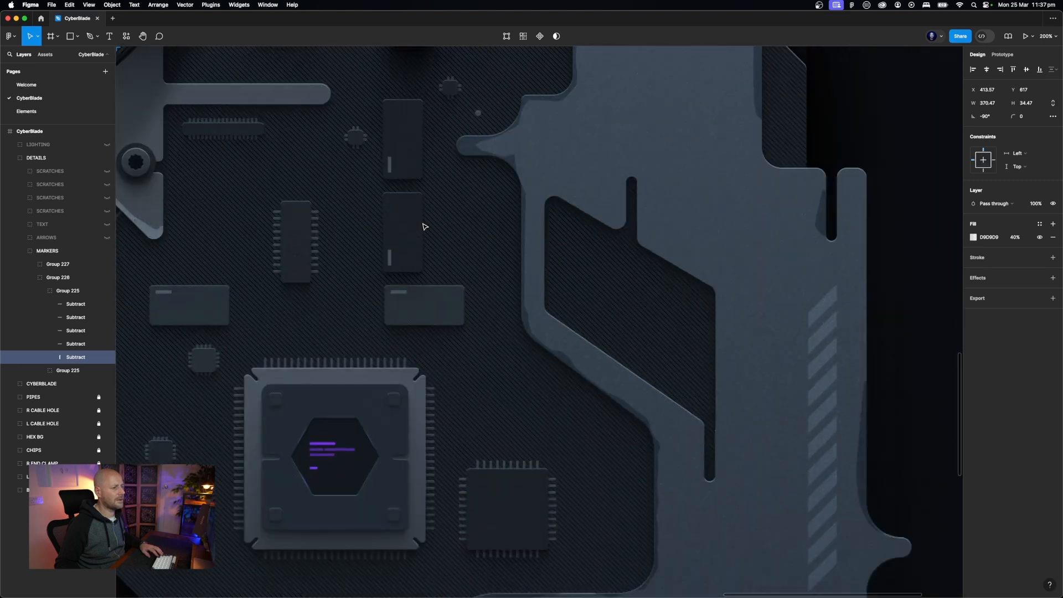
pyautogui.scroll(-20, 540, 316)
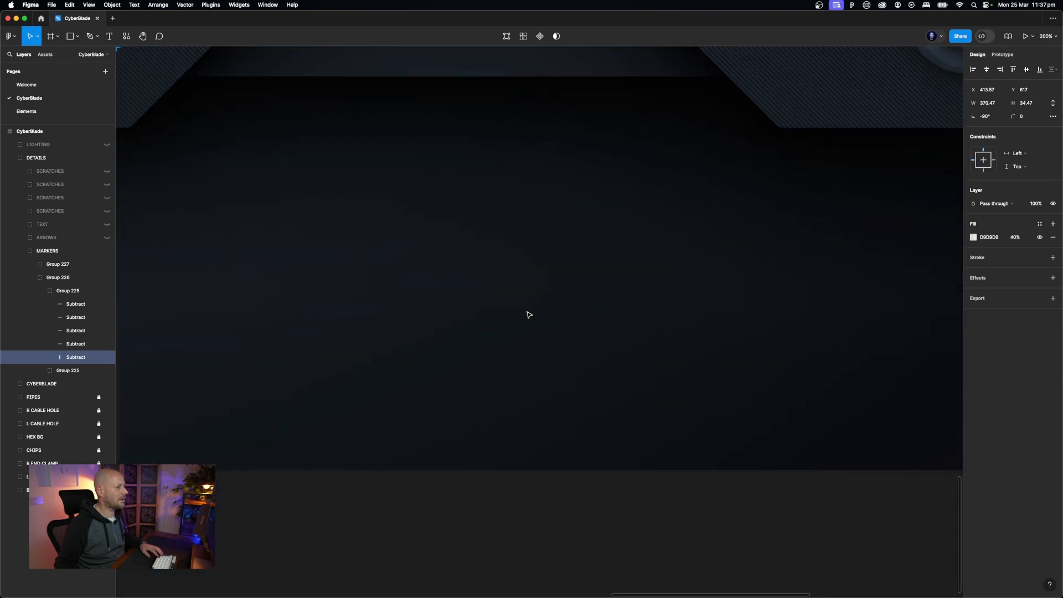
pyautogui.press('-')
pyautogui.press('-')
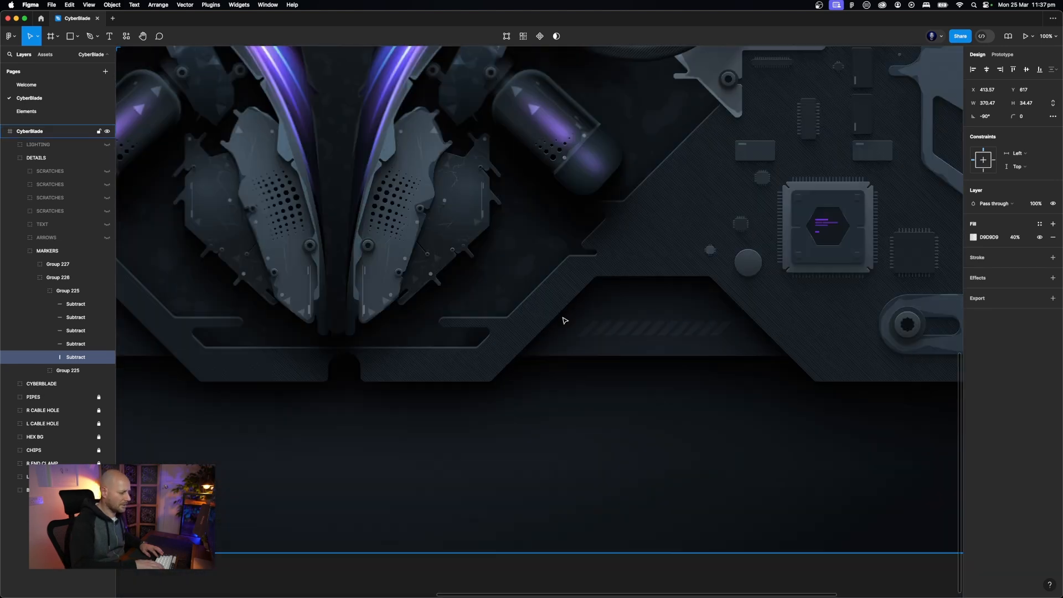
pyautogui.scroll(5, 260, 303)
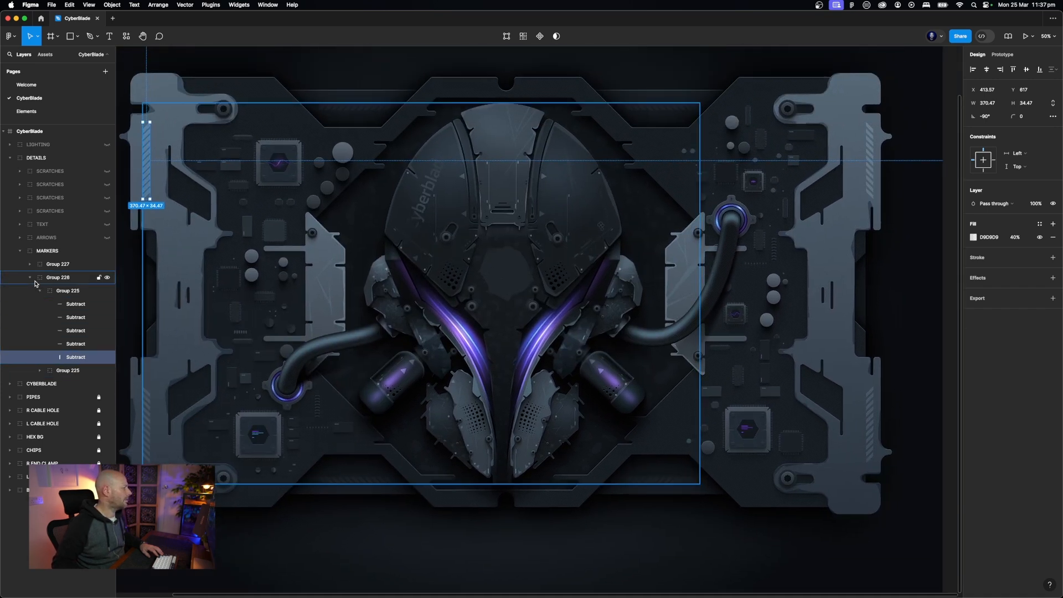
# Collapse the MARKERS group and show the TEXT group inside DETAILS
pyautogui.click(21, 252)
pyautogui.click(56, 238)
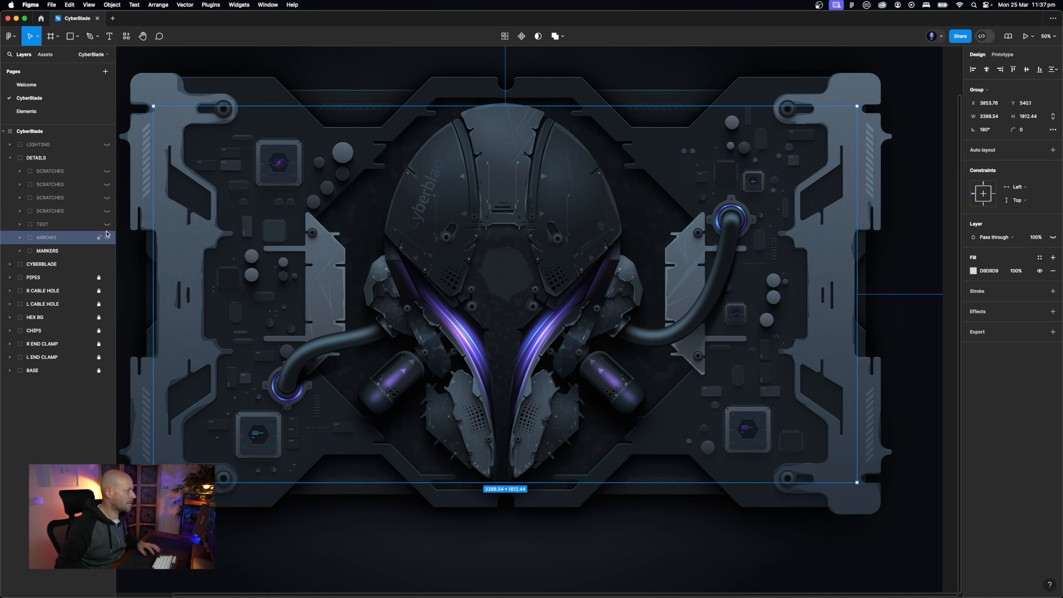
pyautogui.click(69, 225)
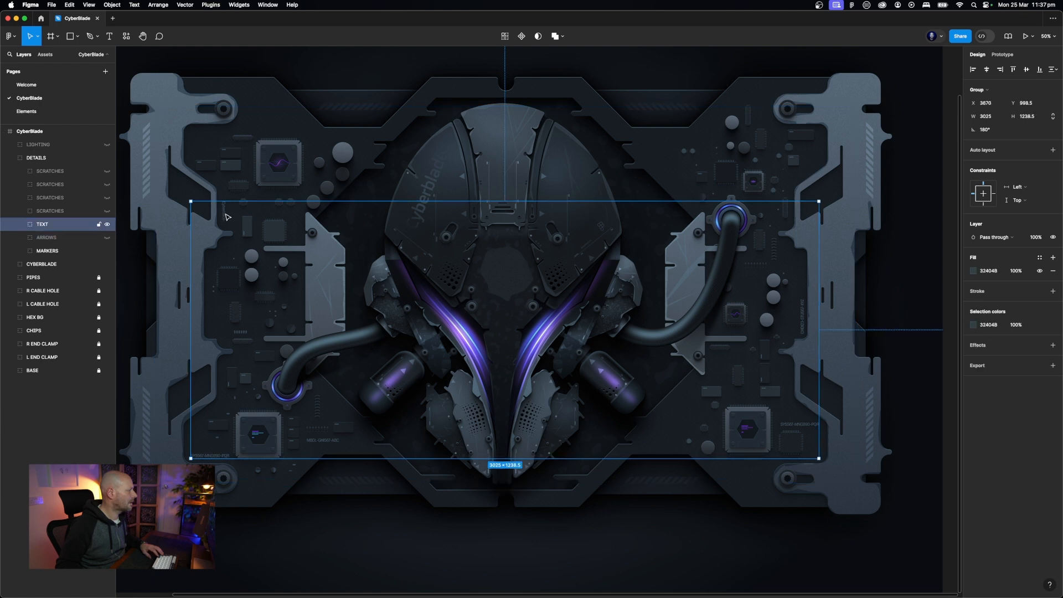
# Select the vertical Cyberblade label beside the left end clamp and inspect its font, blend mode and fill
pyautogui.keyDown('super'); pyautogui.click(224, 213); pyautogui.keyUp('super')
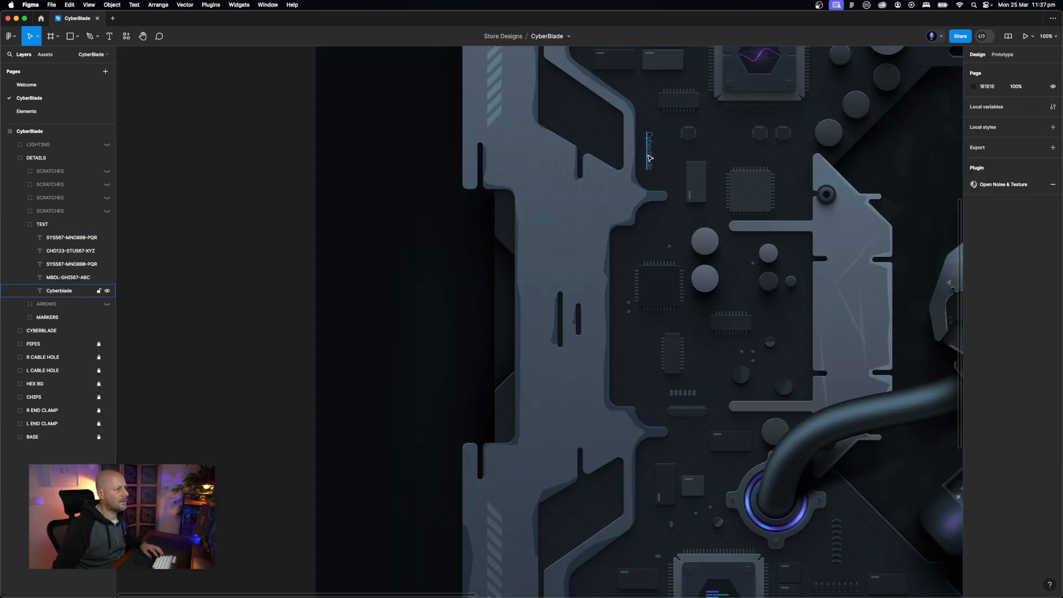
pyautogui.keyDown('super'); pyautogui.click(649, 158); pyautogui.keyUp('super')
pyautogui.hotkey('shift', '2')
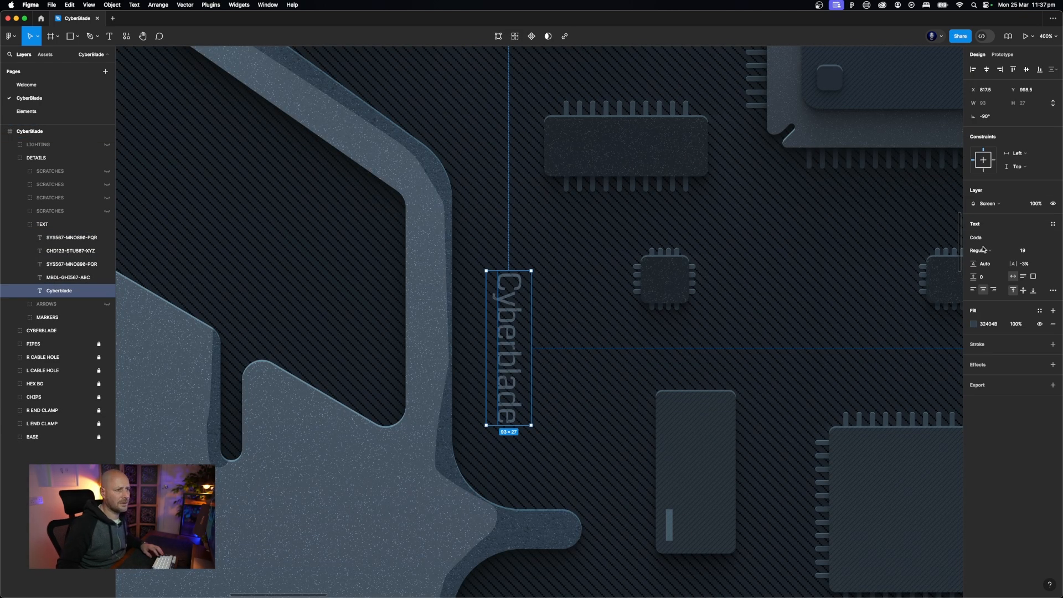
pyautogui.scroll(-10, 576, 313)
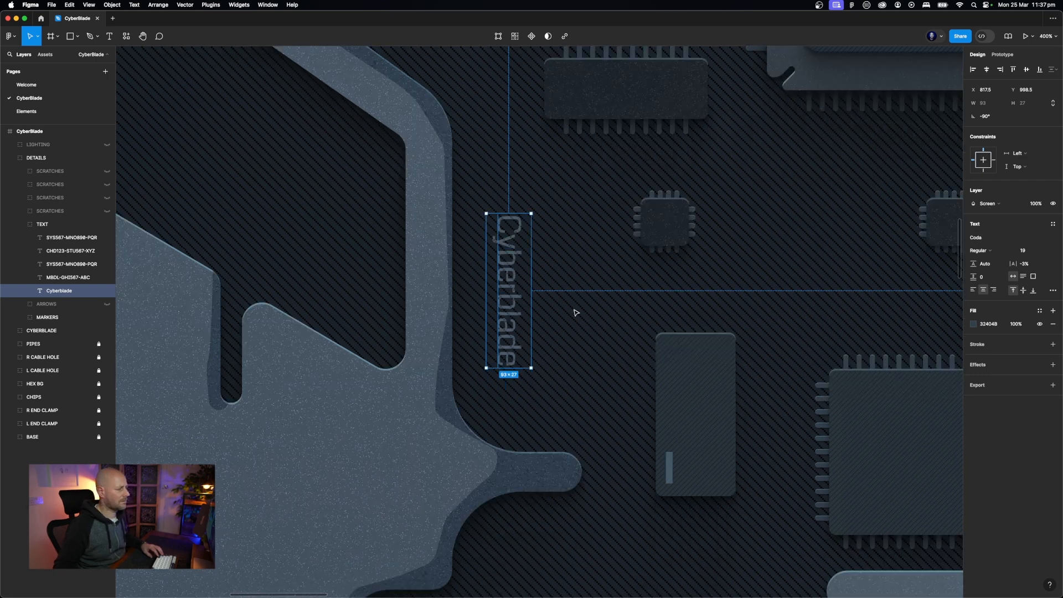
# Examine the other serial-code labels around both sides of the circuit board and clear the selection
pyautogui.scroll(-10, 576, 313)
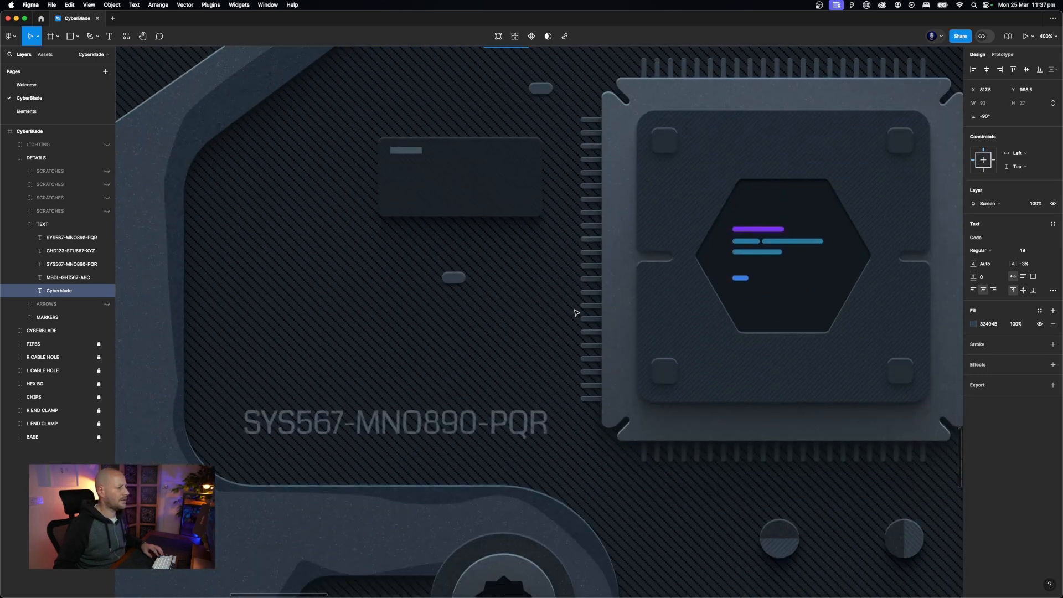
pyautogui.hscroll(20, 452, 327)
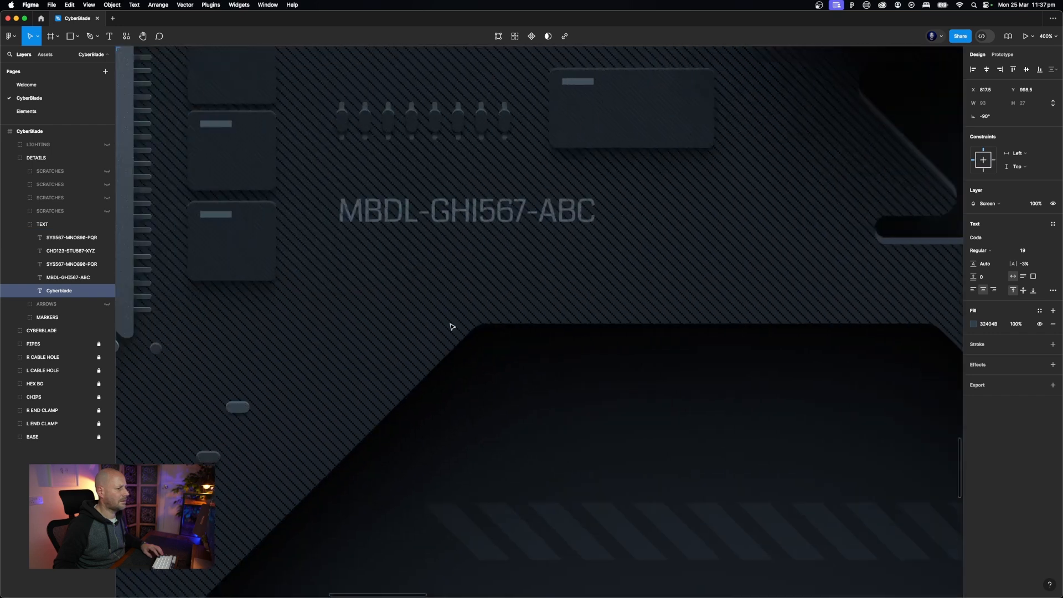
pyautogui.scroll(2, 452, 327)
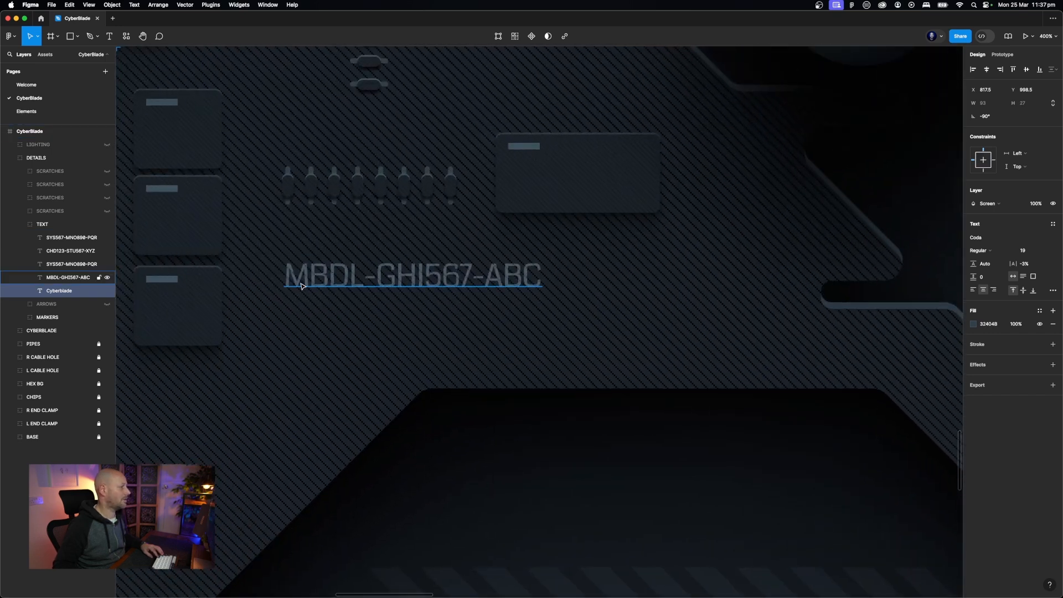
pyautogui.hscroll(20, 357, 281)
pyautogui.scroll(3, 357, 281)
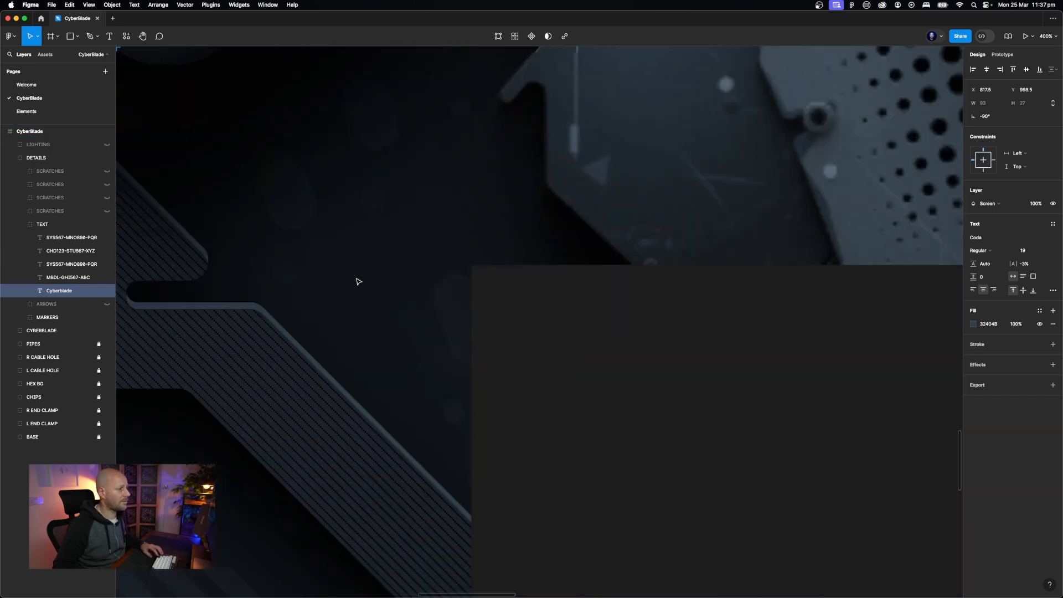
pyautogui.hscroll(20, 357, 281)
pyautogui.scroll(5, 358, 282)
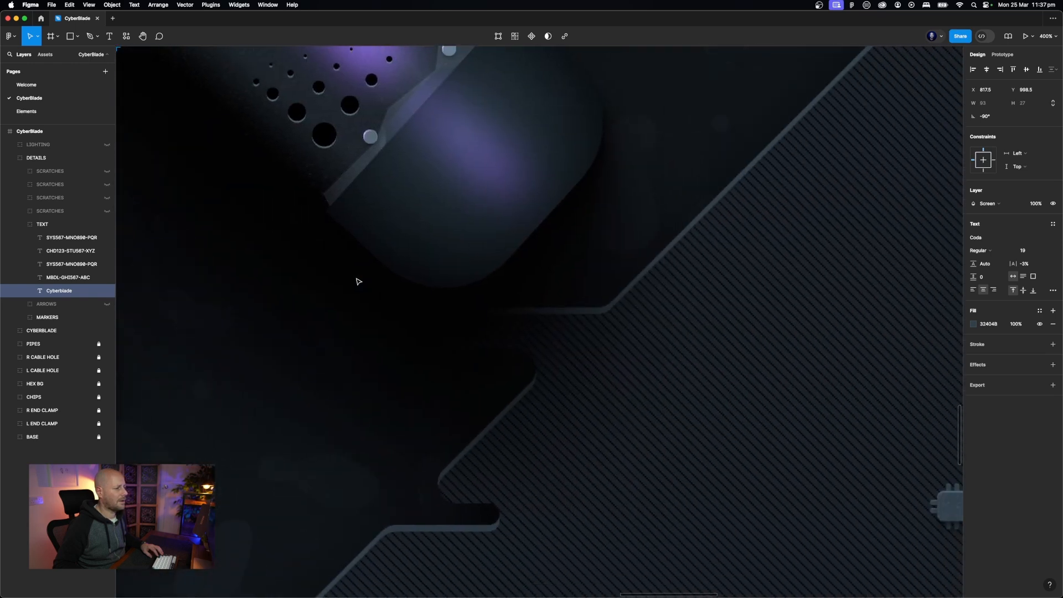
pyautogui.hscroll(10, 358, 282)
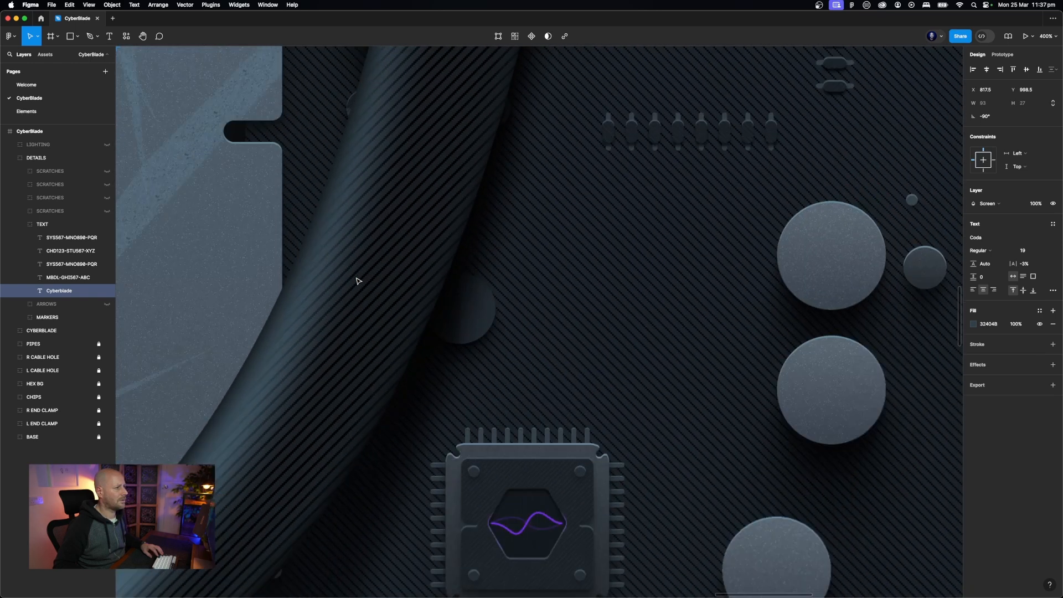
pyautogui.scroll(-5, 357, 282)
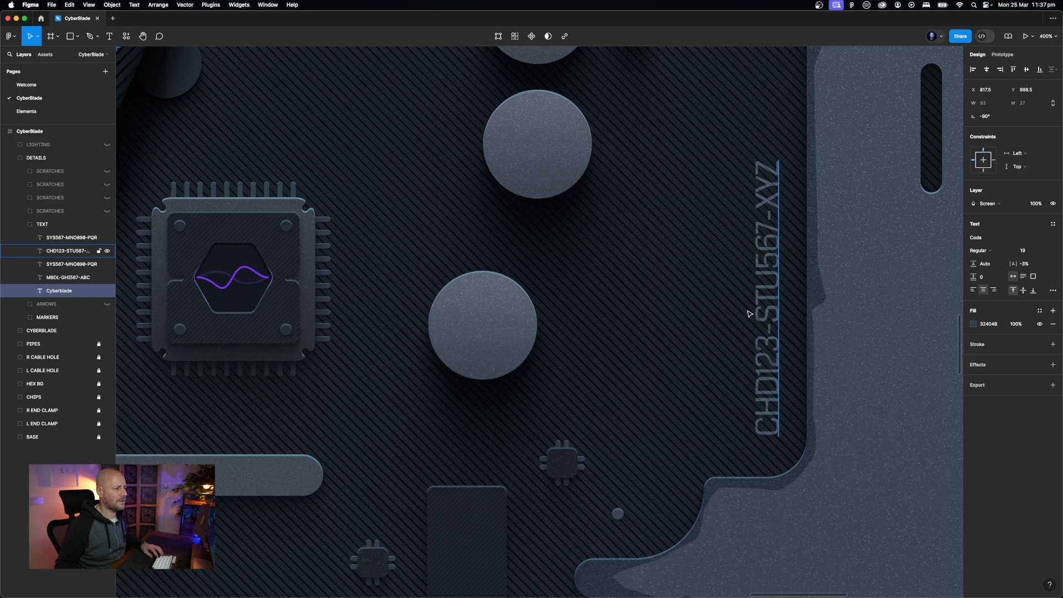
pyautogui.hotkey('shift', '0')
pyautogui.press('super+minus')
pyautogui.press('super+minus')
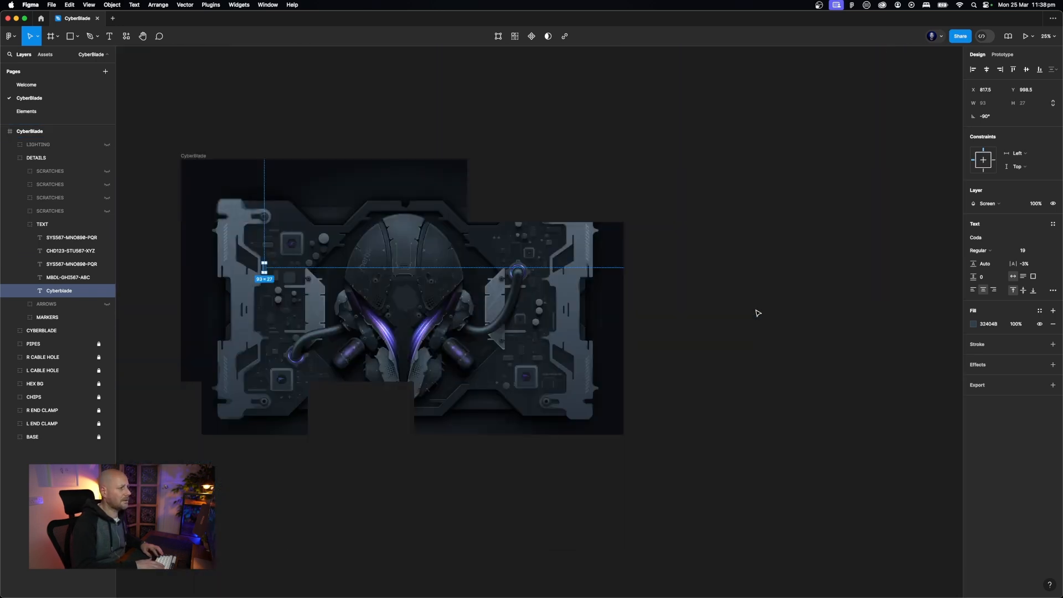
pyautogui.hscroll(-4, 681, 284)
pyautogui.click(803, 297)
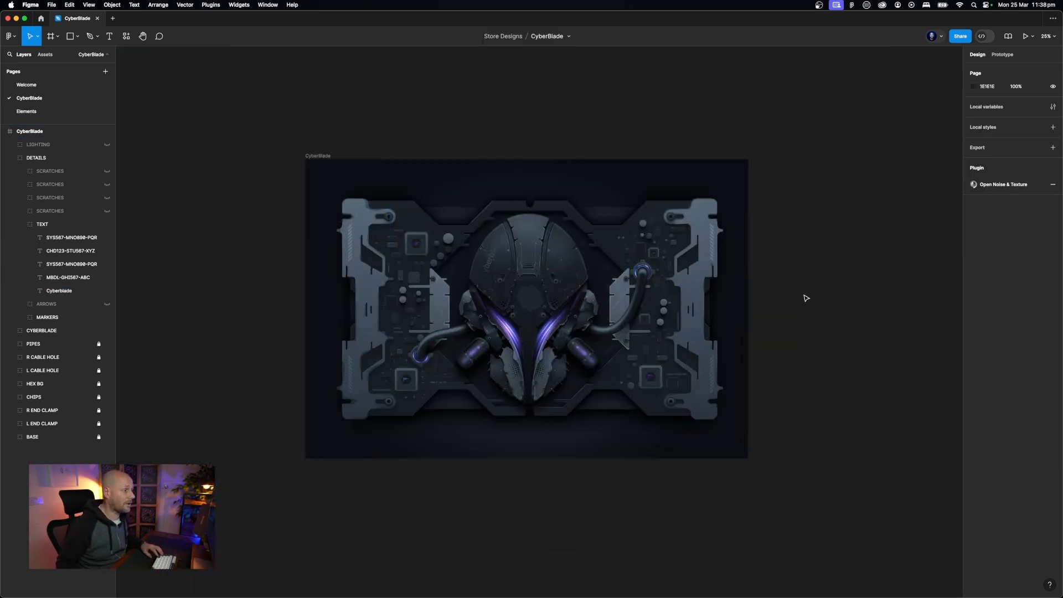
# Collapse the TEXT group and show the ARROWS group to review its triangle markers on the board and end clamps
pyautogui.hotkey('shift', '0')
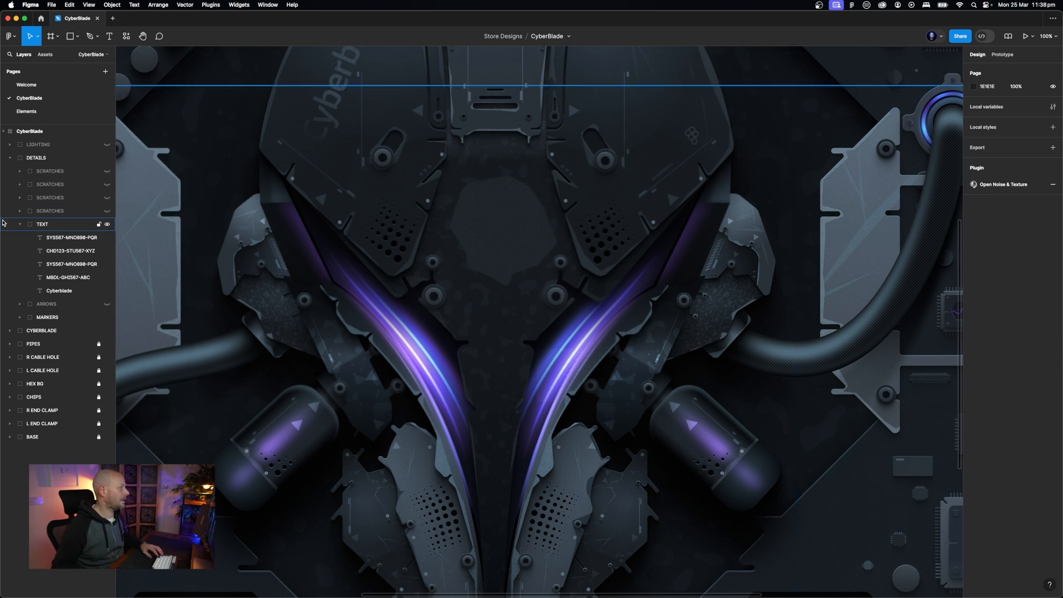
pyautogui.click(68, 226)
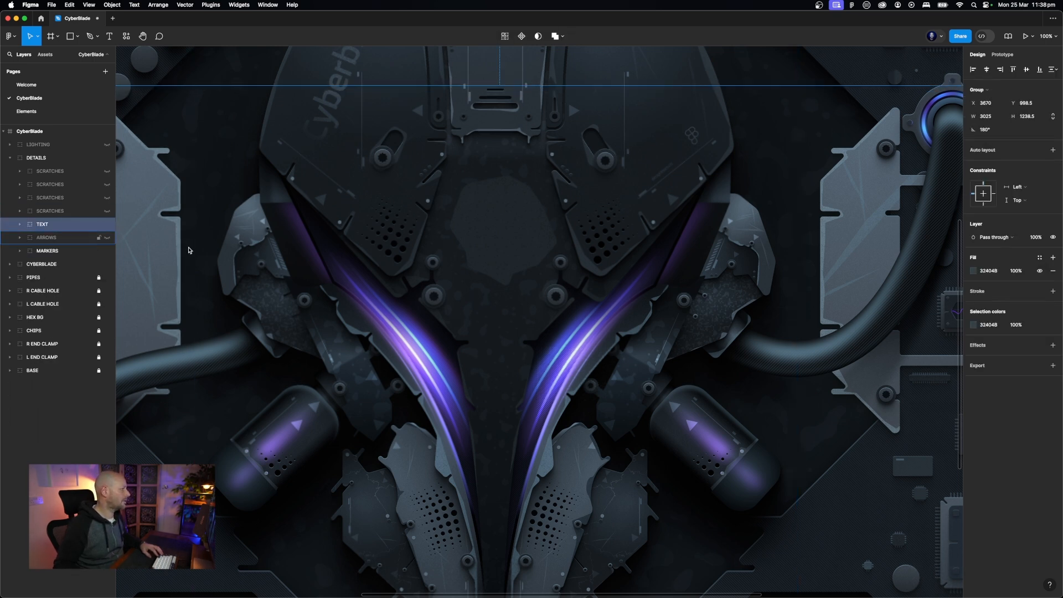
pyautogui.hscroll(-10, 189, 250)
pyautogui.scroll(5, 189, 250)
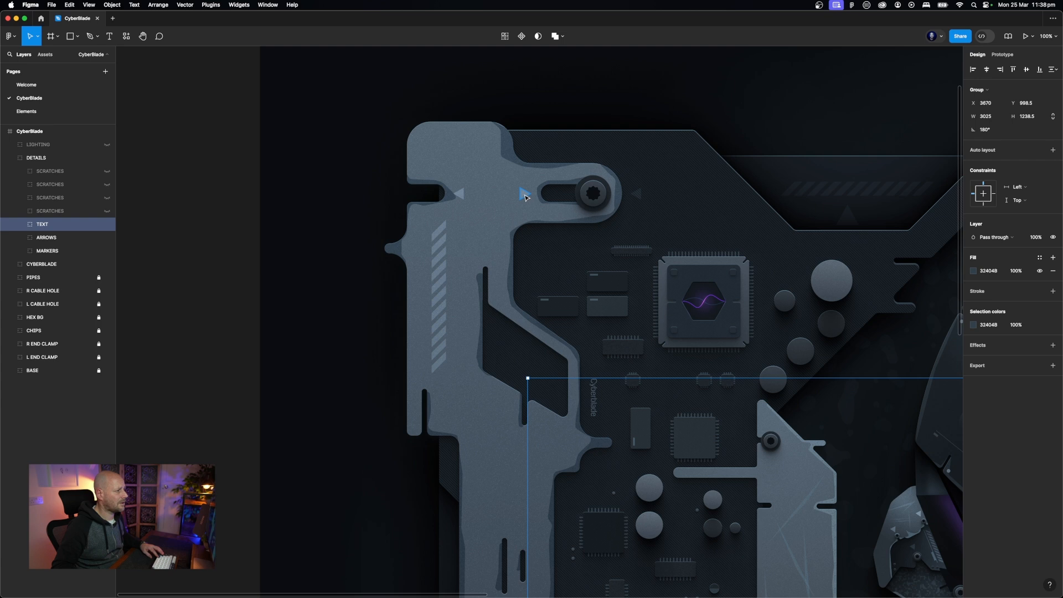
pyautogui.scroll(-15, 462, 195)
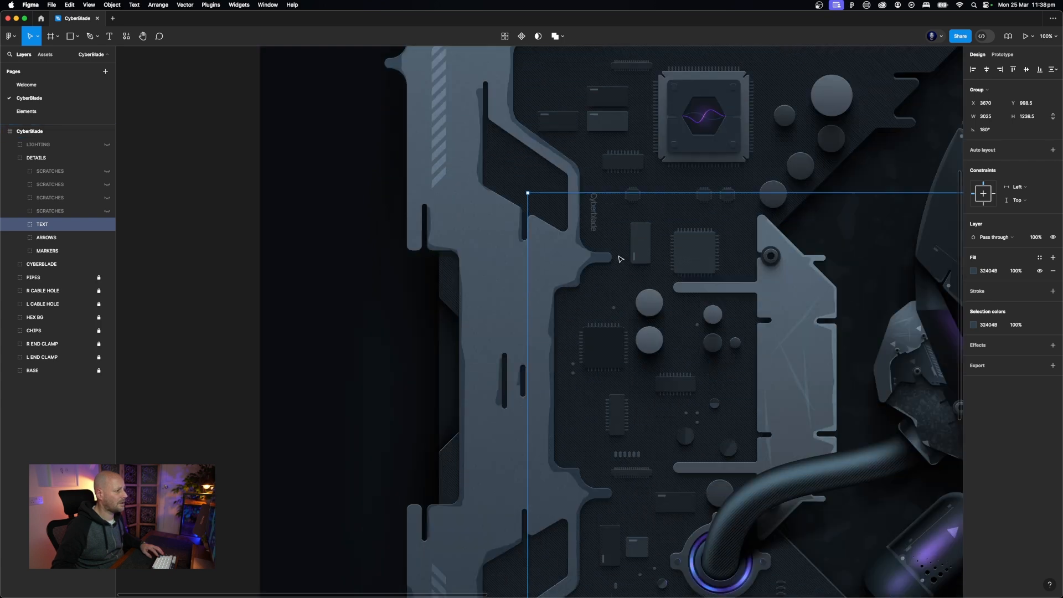
pyautogui.hscroll(20, 647, 325)
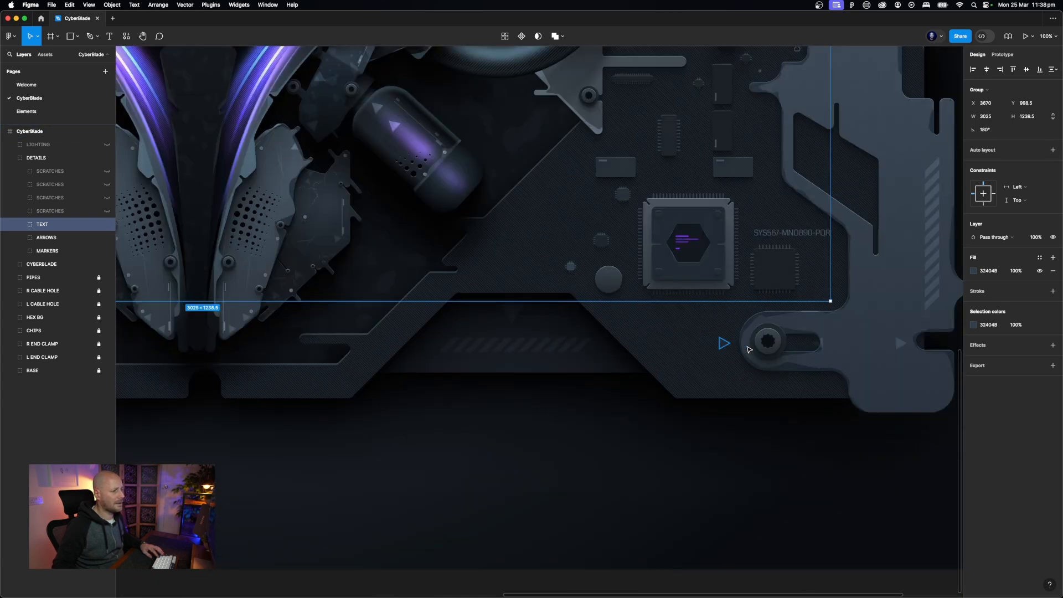
pyautogui.scroll(15, 756, 270)
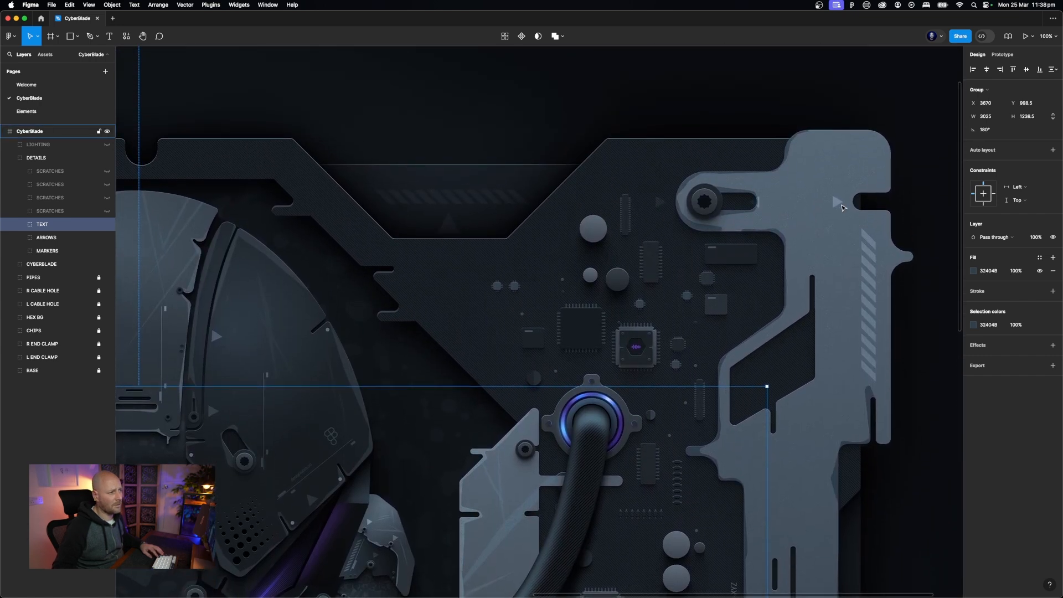
# Inspect the triangle arrow in the board's upper-right recess, compare it with its left-side counterpart, and collapse the ARROWS group
pyautogui.click(446, 142)
pyautogui.keyDown('super'); pyautogui.click(449, 226); pyautogui.keyUp('super')
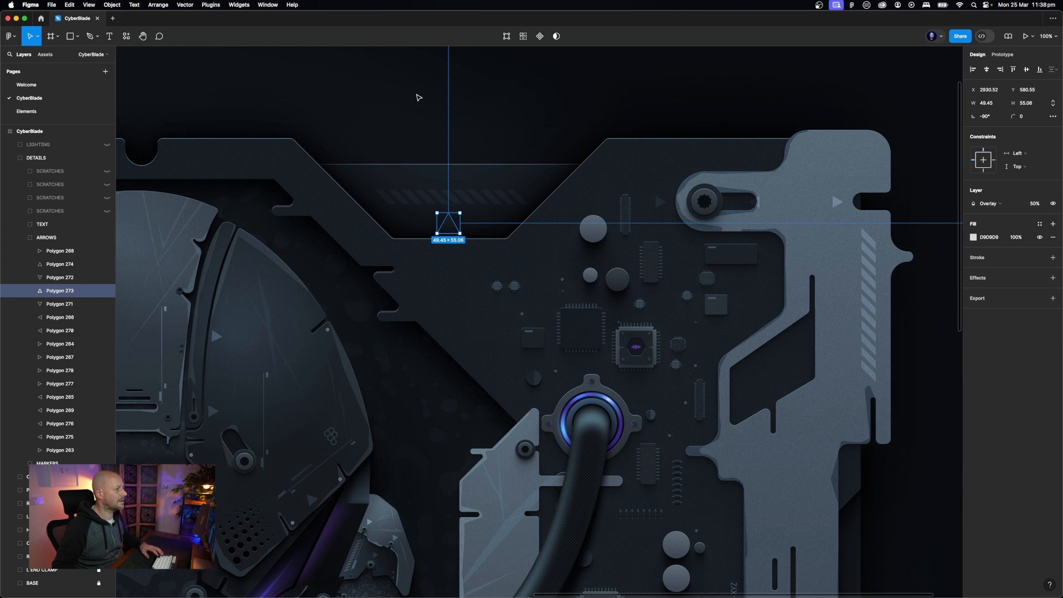
pyautogui.hscroll(-10, 762, 100)
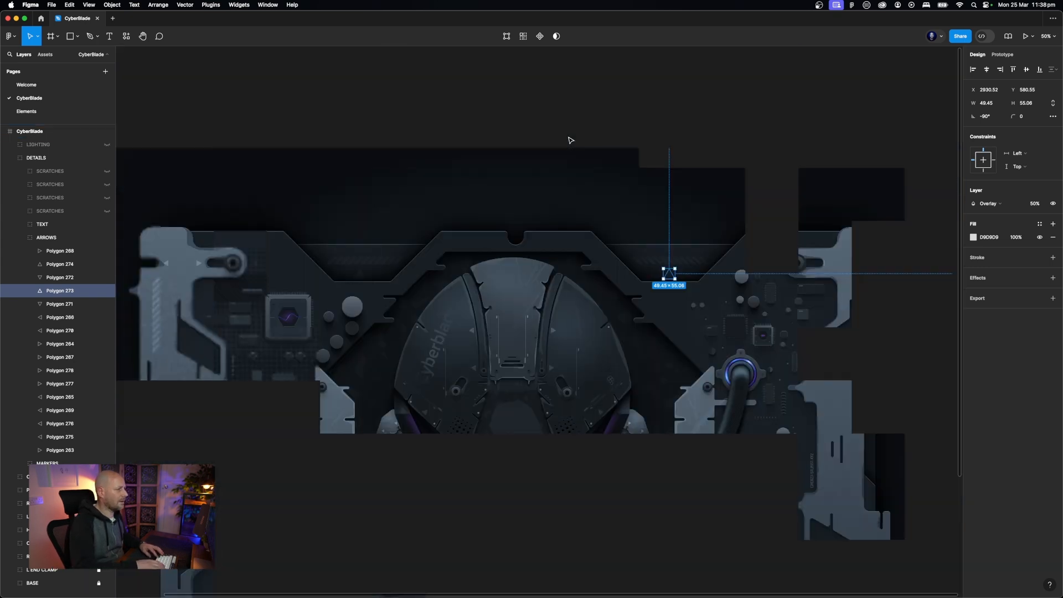
pyautogui.press('-')
pyautogui.scroll(-5, 570, 142)
pyautogui.scroll(3, 570, 140)
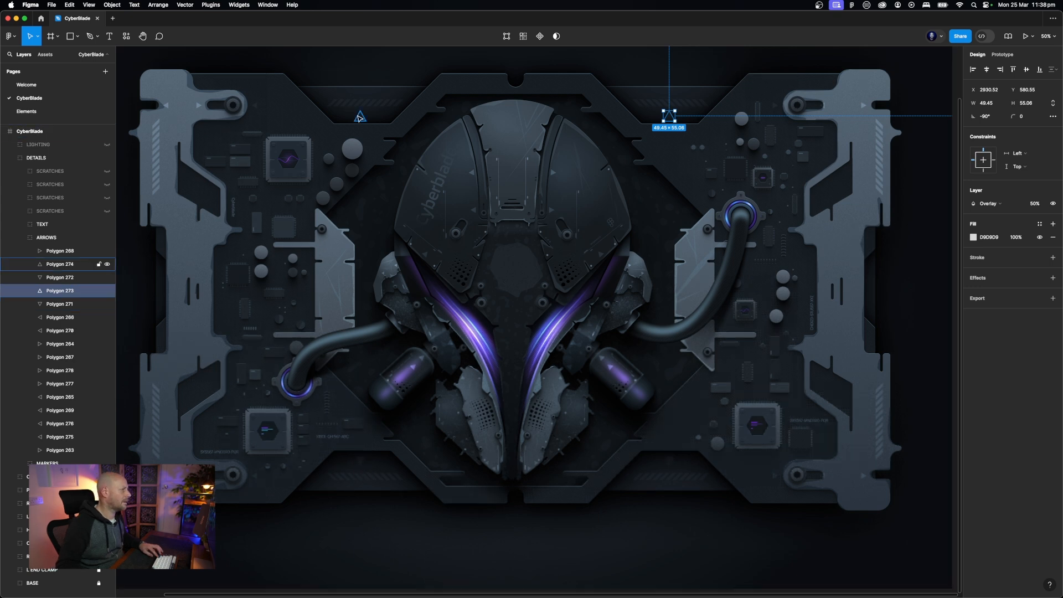
pyautogui.click(21, 239)
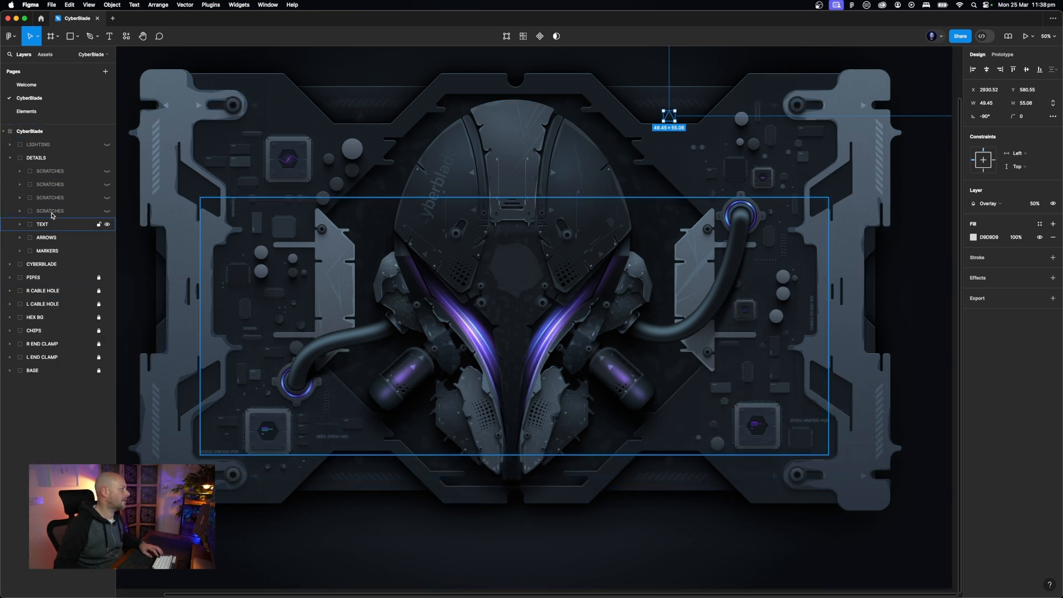
# Show the lowest SCRATCHES group in DETAILS and inspect individual scratch vectors on the right end clamp
pyautogui.click(94, 215)
pyautogui.click(368, 544)
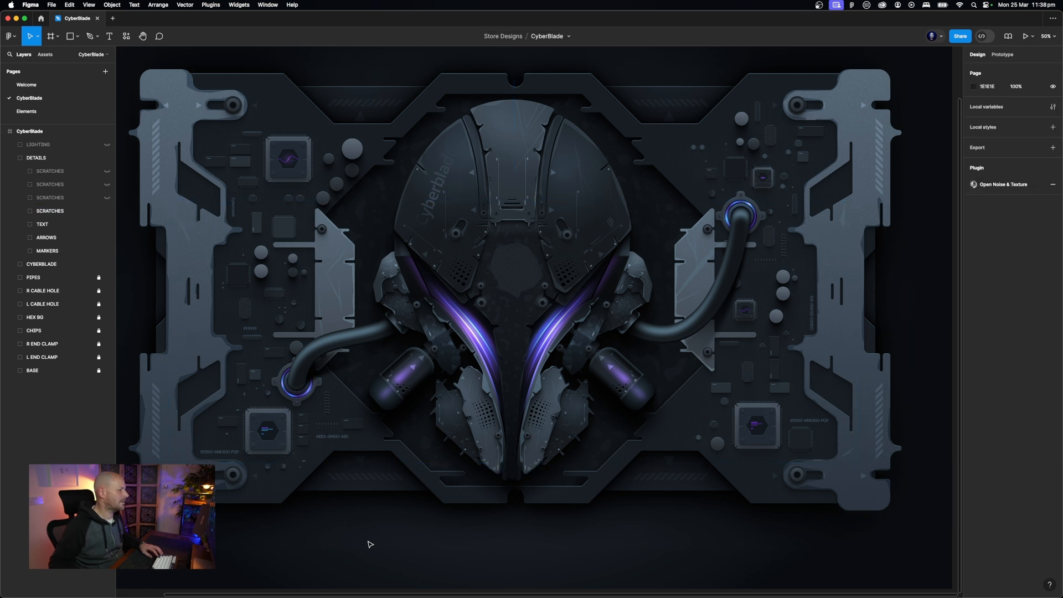
pyautogui.keyDown('super'); pyautogui.click(825, 259); pyautogui.keyUp('super')
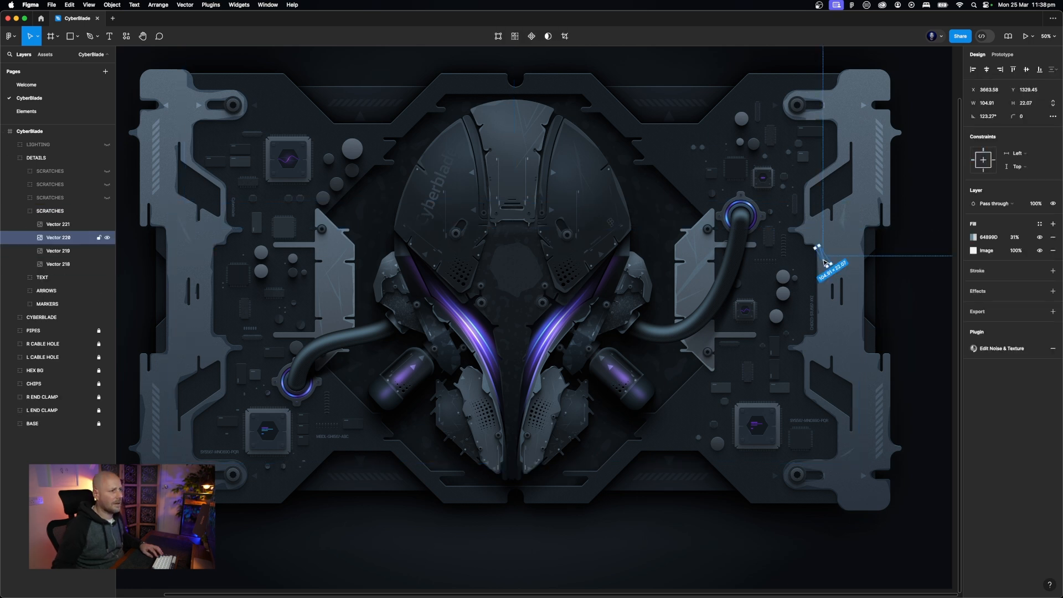
pyautogui.keyDown('super'); pyautogui.click(844, 215); pyautogui.keyUp('super')
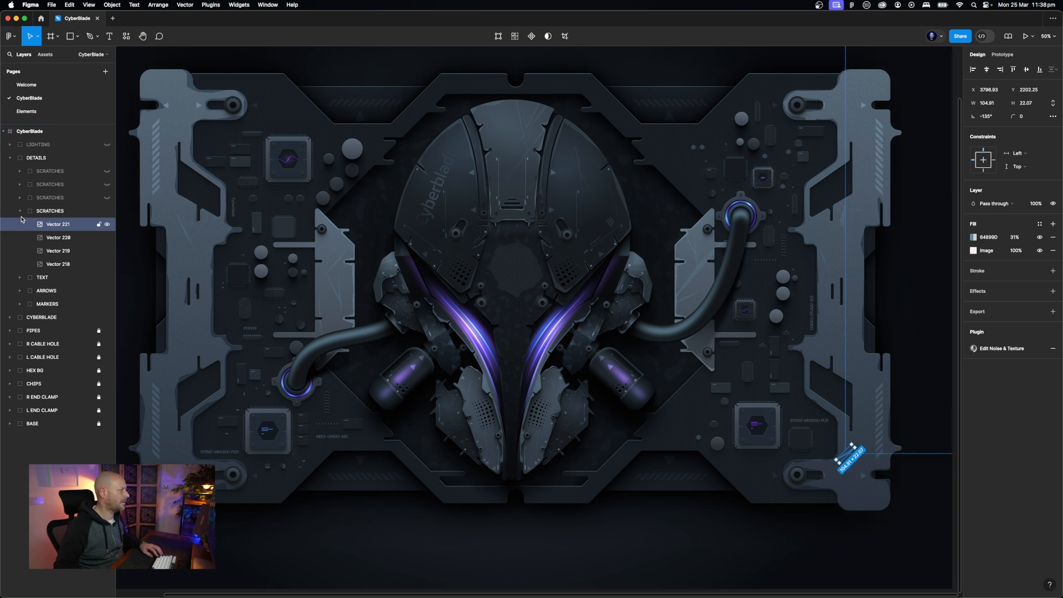
# Show the remaining three SCRATCHES groups in DETAILS and examine the scratches on the left end clamp
pyautogui.click(106, 200)
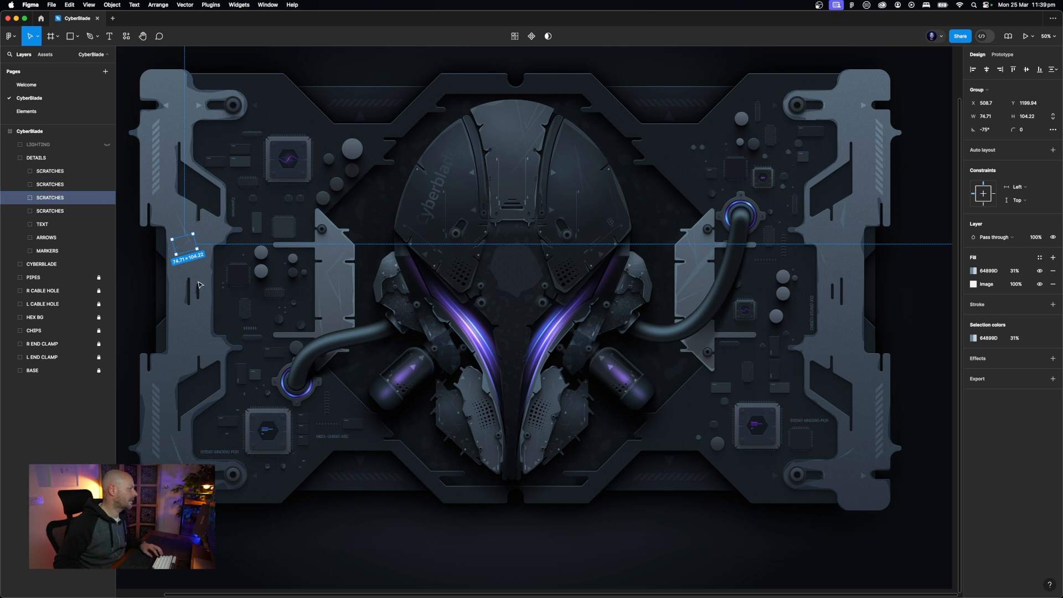
pyautogui.click(177, 257)
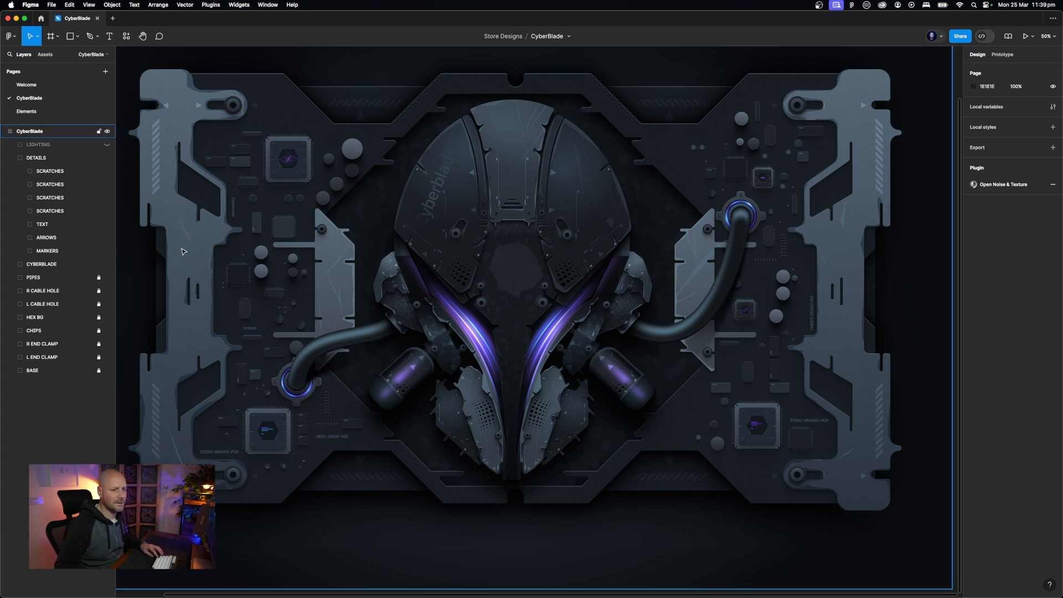
pyautogui.hscroll(-5, 192, 264)
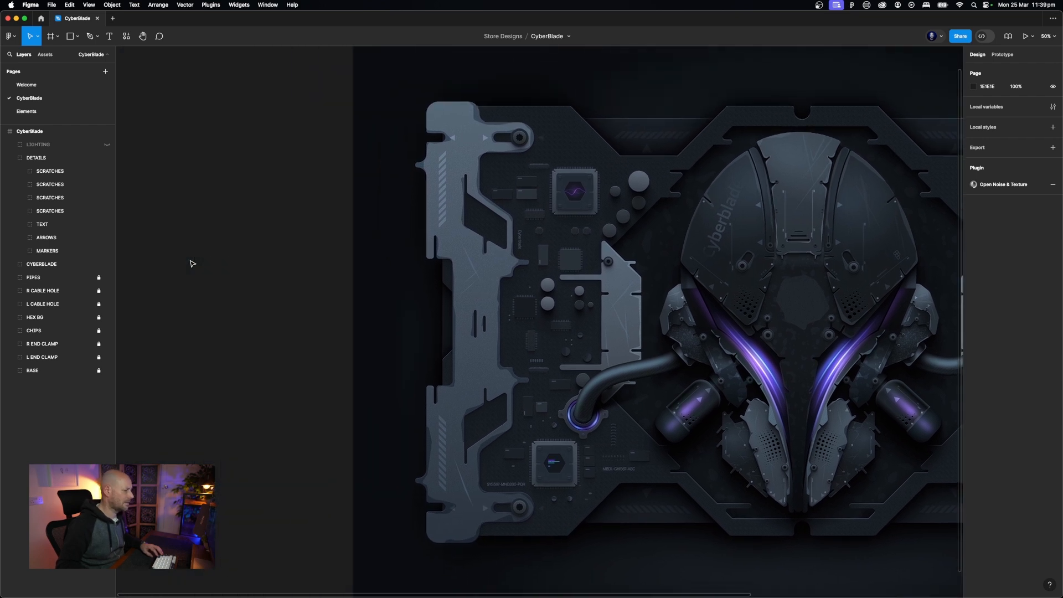
pyautogui.press('super+plus')
pyautogui.press('super+plus')
pyautogui.scroll(5, 192, 264)
pyautogui.hscroll(-3, 192, 263)
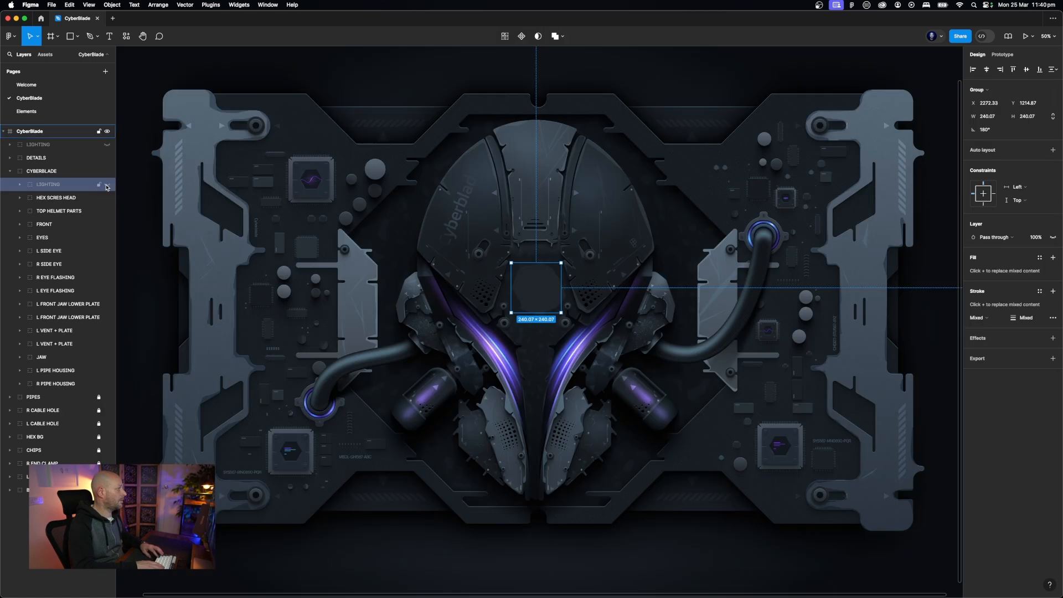
# Clear the selection and show the LIGHTING group inside CYBERBLADE to reveal the ring on the helmet's forehead
pyautogui.press('super+plus')
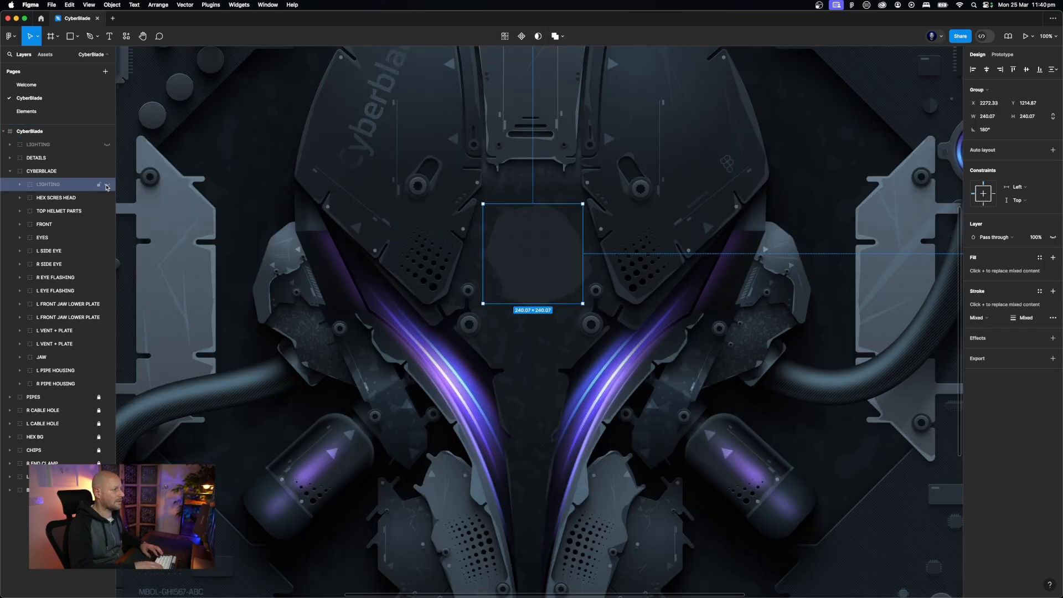
pyautogui.press('Escape')
pyautogui.scroll(-2, 543, 208)
pyautogui.hscroll(-1, 542, 208)
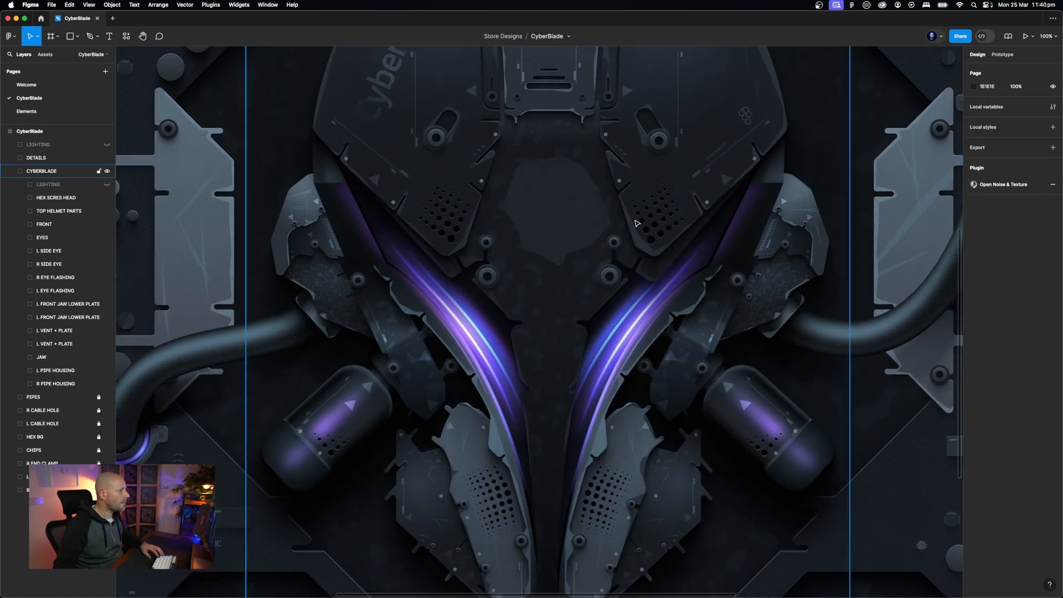
pyautogui.click(62, 190)
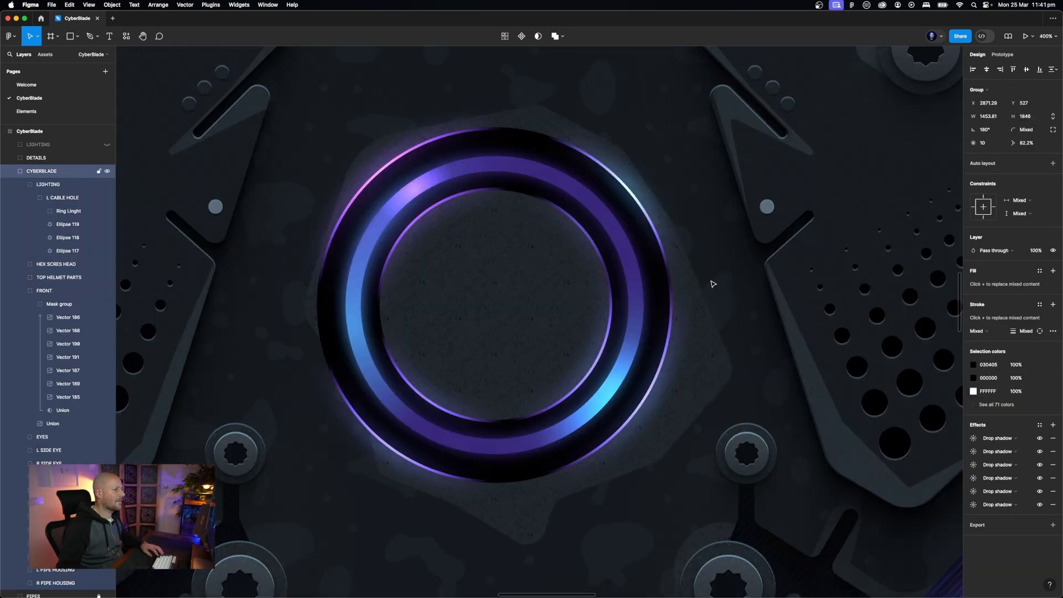
pyautogui.hscroll(-2, 713, 284)
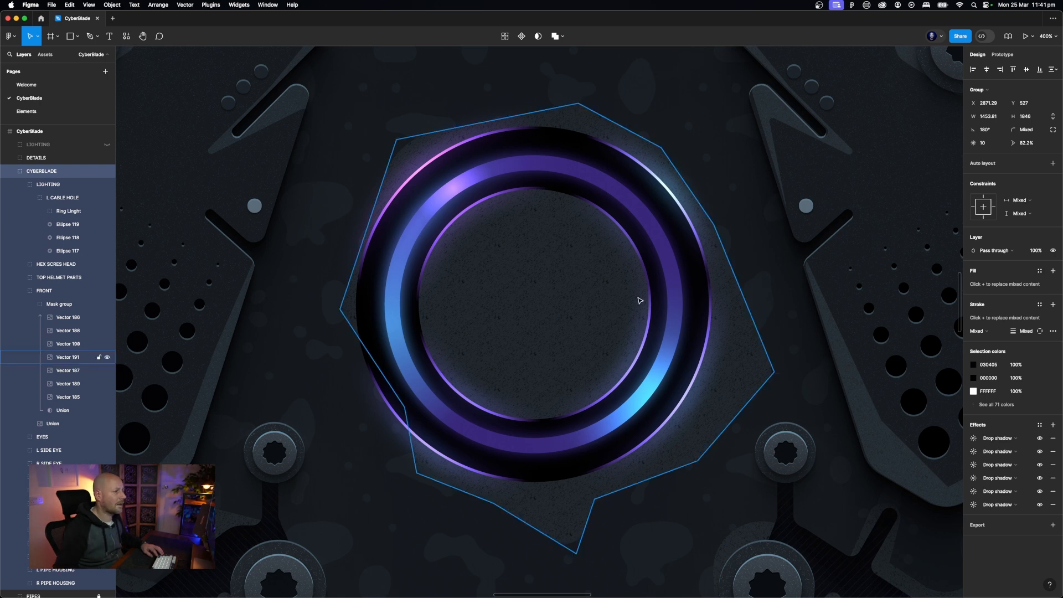
# Select a Ring Linght ellipse of the forehead ring and compare the ring with the glowing cable hole on the right circuit board
pyautogui.click(673, 298)
pyautogui.hscroll(15, 672, 298)
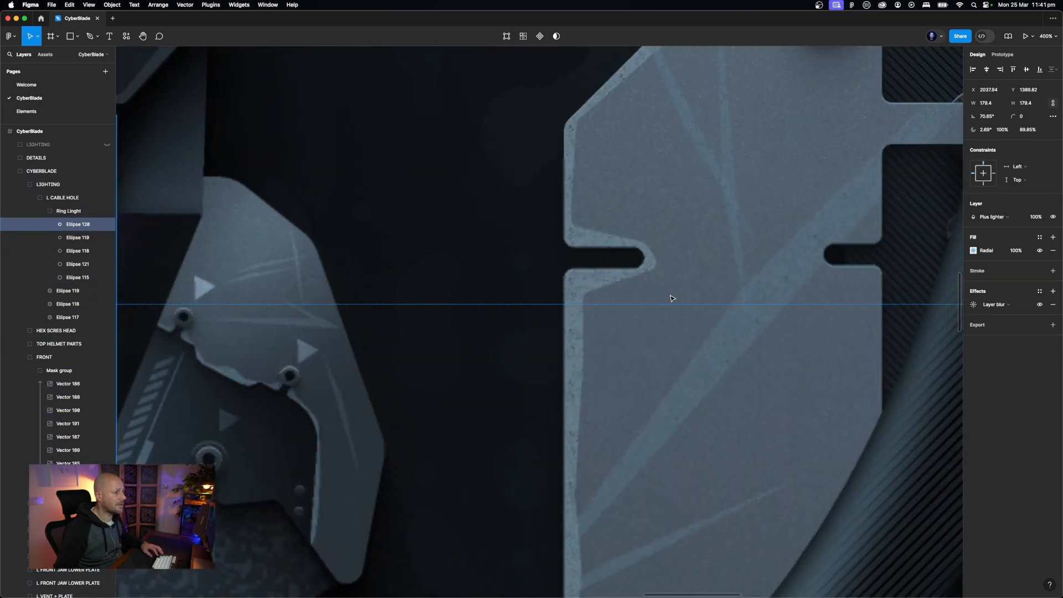
pyautogui.hscroll(2, 673, 299)
pyautogui.press('super+minus')
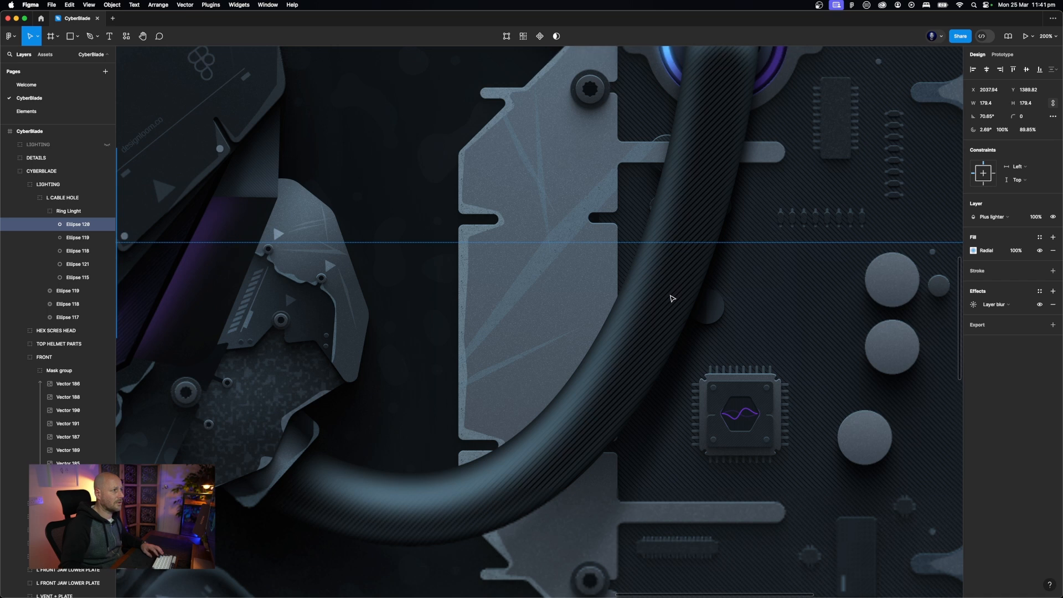
pyautogui.scroll(5, 672, 298)
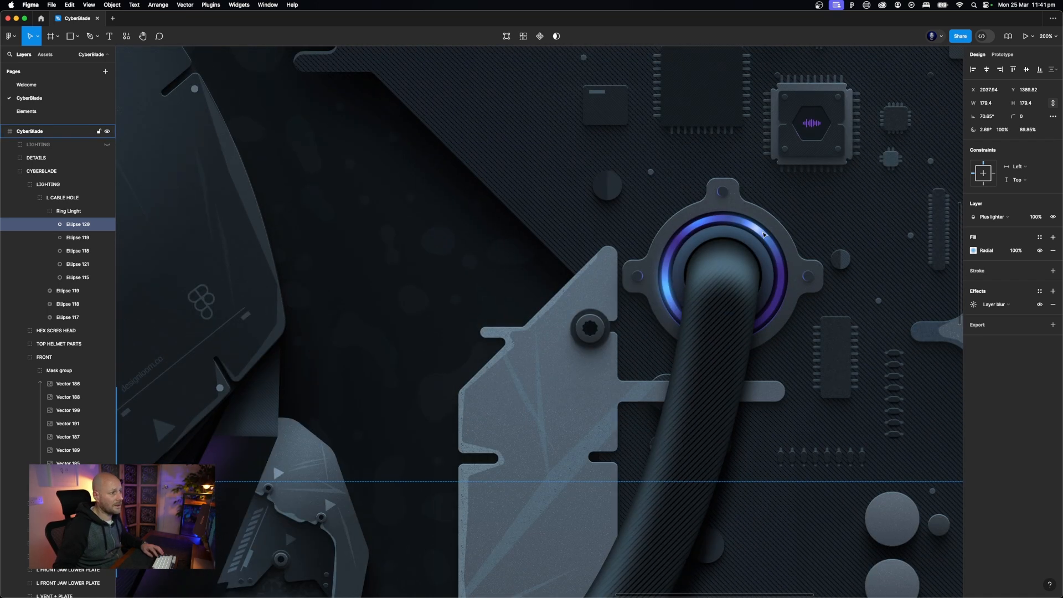
pyautogui.hscroll(-16, 321, 286)
pyautogui.scroll(-3, 320, 286)
pyautogui.hscroll(3, 321, 286)
pyautogui.hscroll(1, 321, 286)
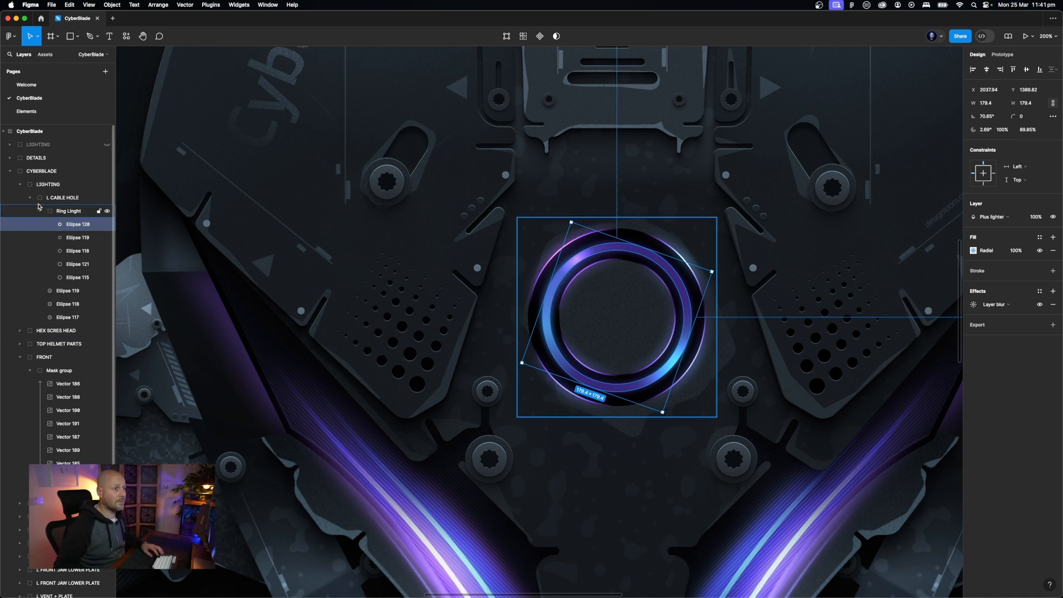
# Select the forehead ring's outer ellipse, directly below the Ring Linght group, and inspect its radial gradient strokes
pyautogui.keyDown('shift'); pyautogui.click(77, 276); pyautogui.keyUp('shift')
pyautogui.click(72, 292)
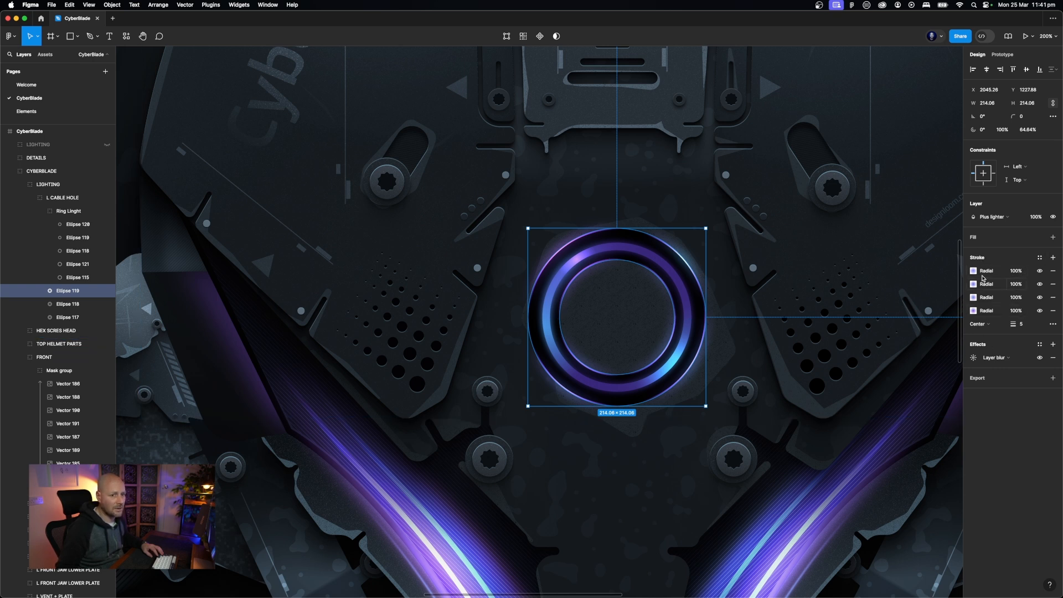
pyautogui.click(974, 311)
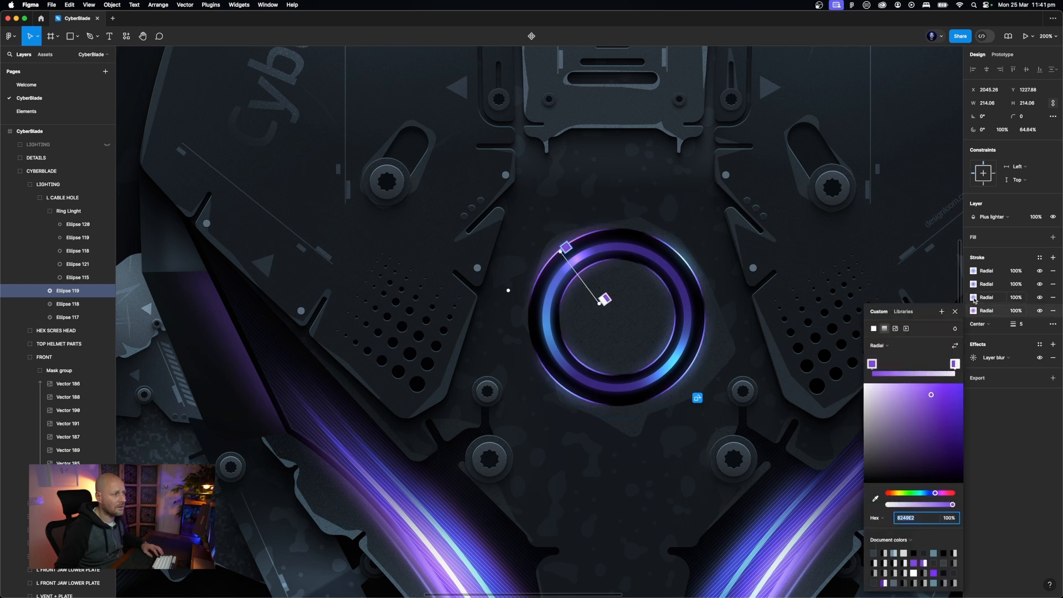
pyautogui.click(973, 298)
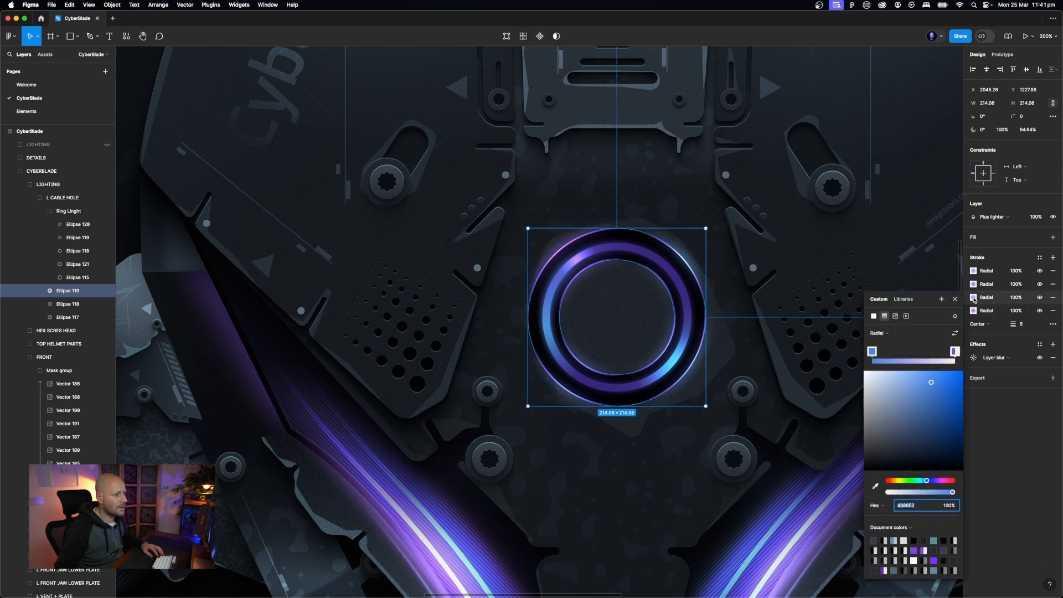
pyautogui.click(974, 271)
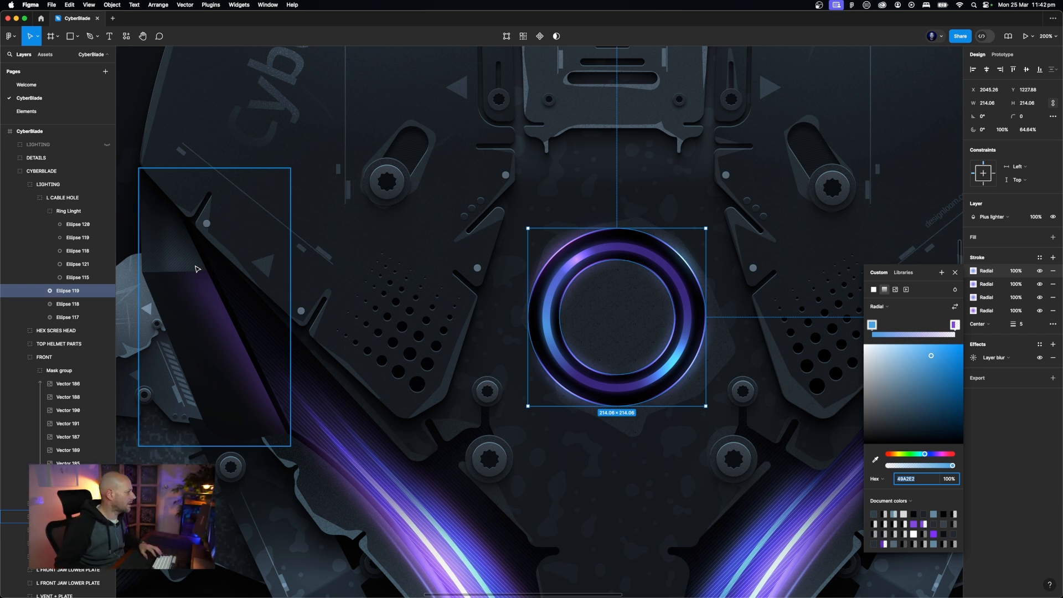
# Collapse all layers, show the top-level LIGHTING group, and examine its glow around the forehead ring and eyes
pyautogui.hotkey('alt', 'l')
pyautogui.click(61, 149)
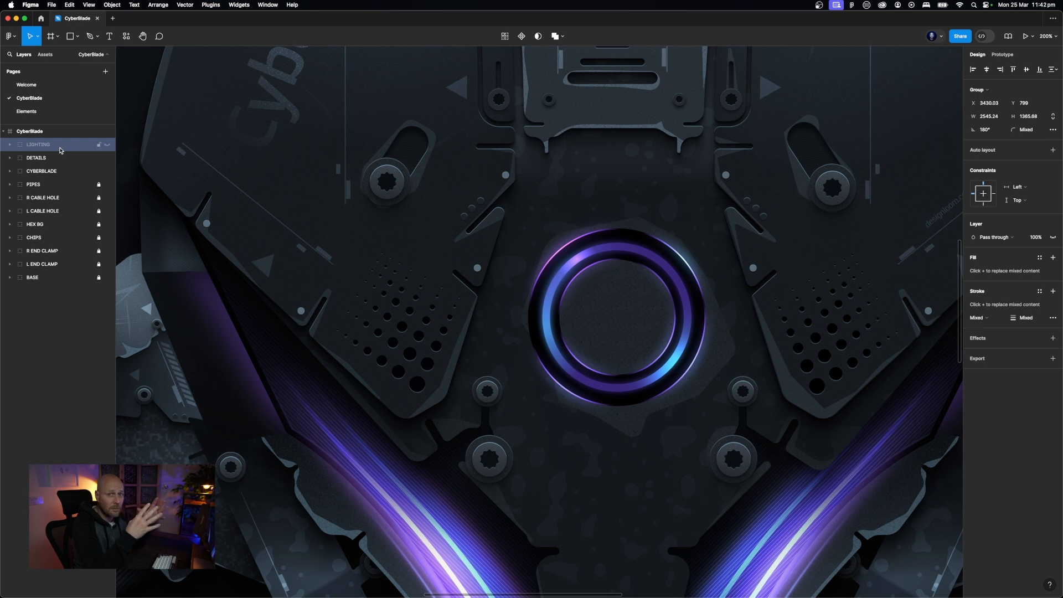
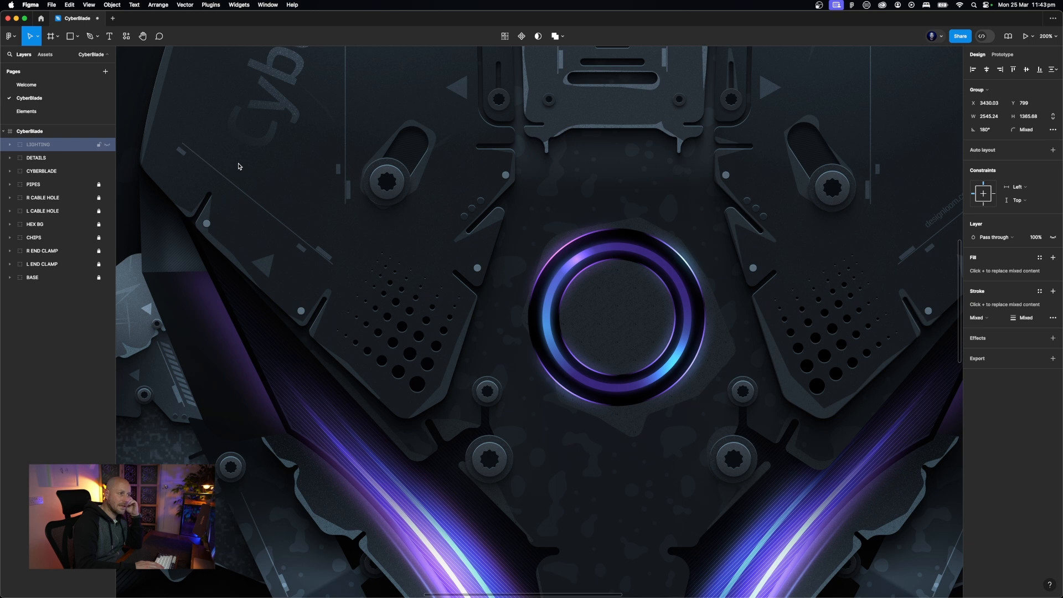
pyautogui.press('super+shift+h')
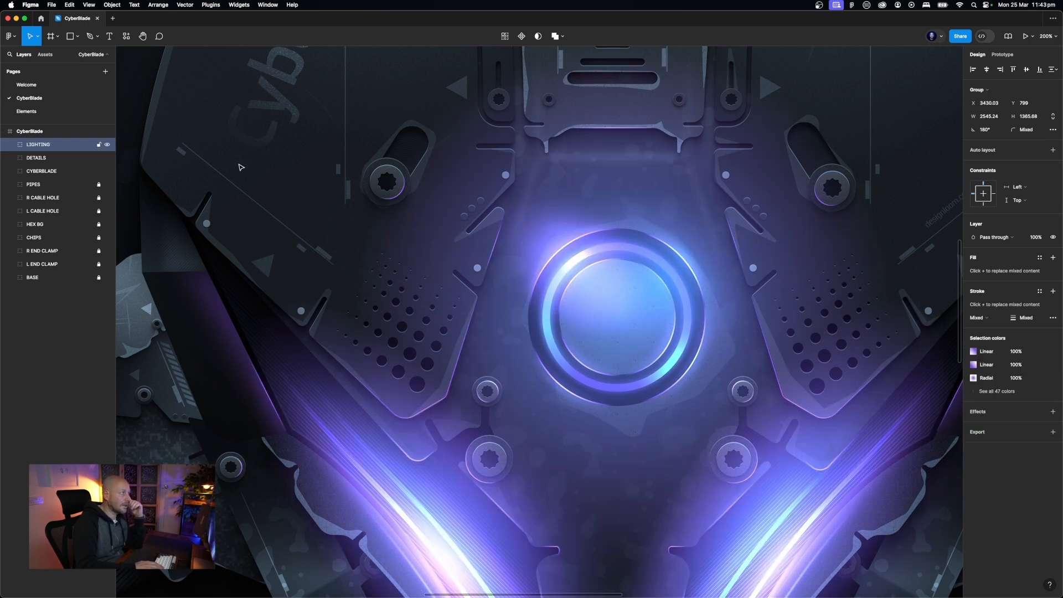
pyautogui.hotkey('shift', '0')
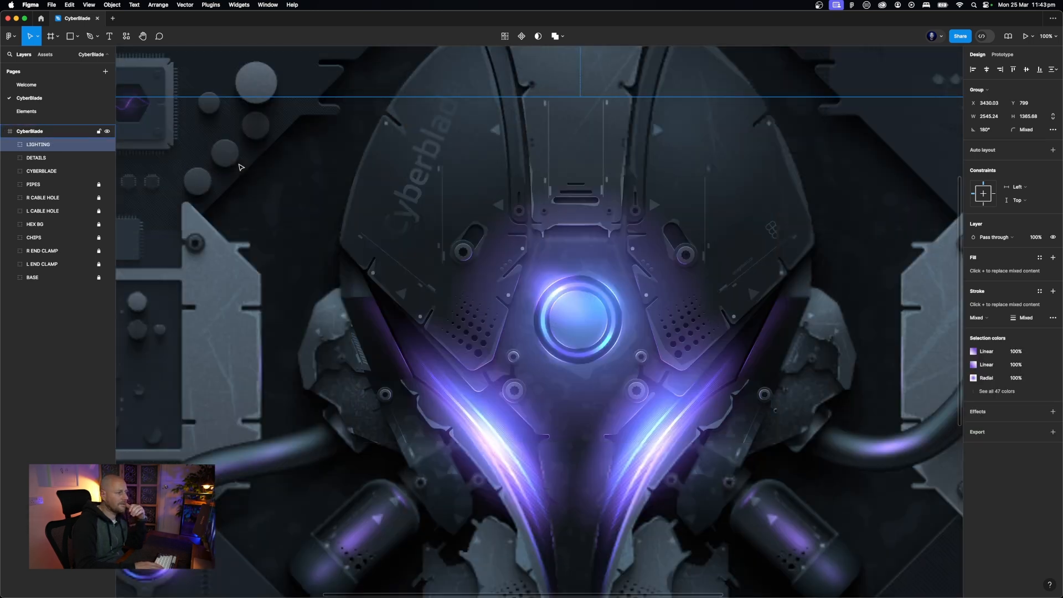
pyautogui.press('super+equal')
pyautogui.scroll(-2, 240, 167)
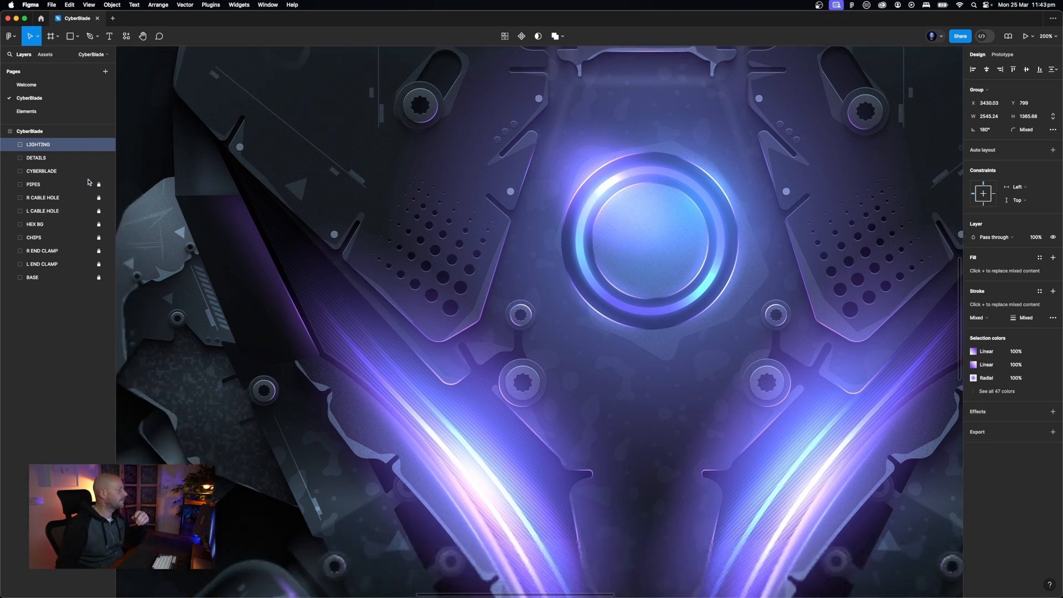
# Expand the LIGHTING group, select the two large glow ellipses over the eyes, inspect their shared radial fill, and clear the selection
pyautogui.click(9, 148)
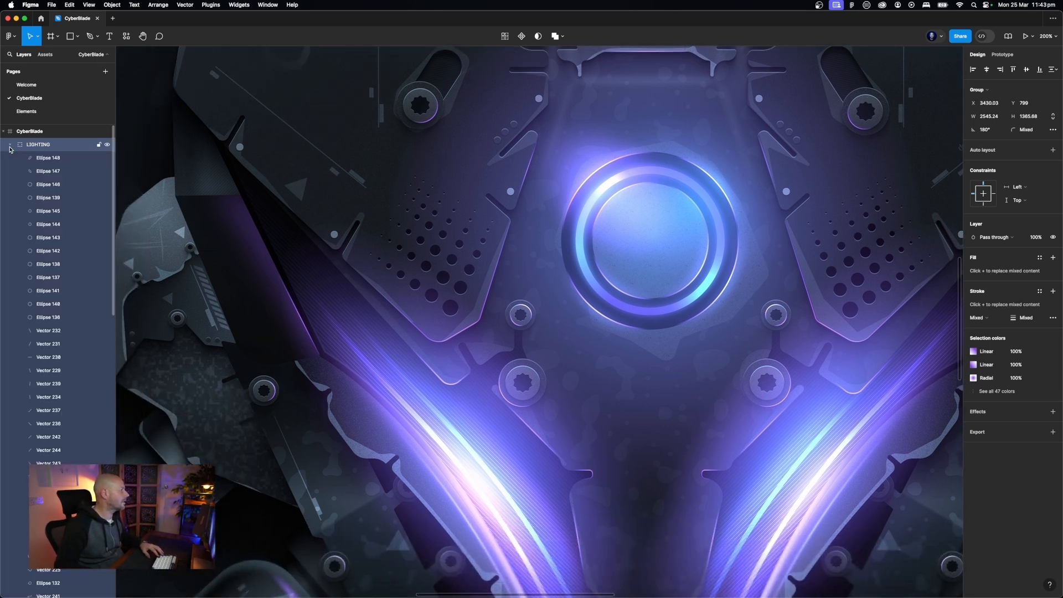
pyautogui.scroll(-2, 18, 363)
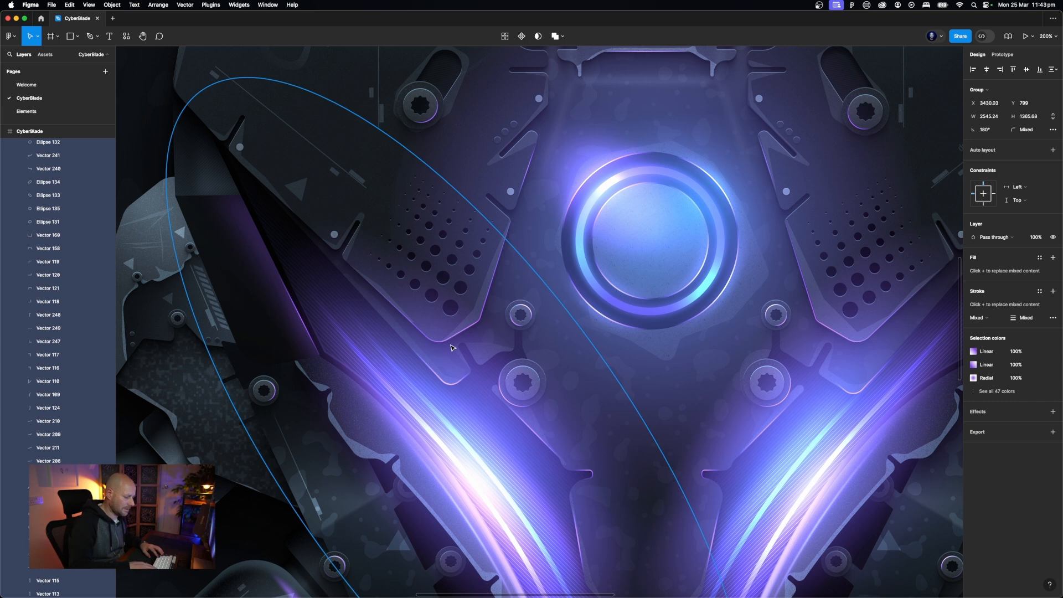
pyautogui.press('super+minus')
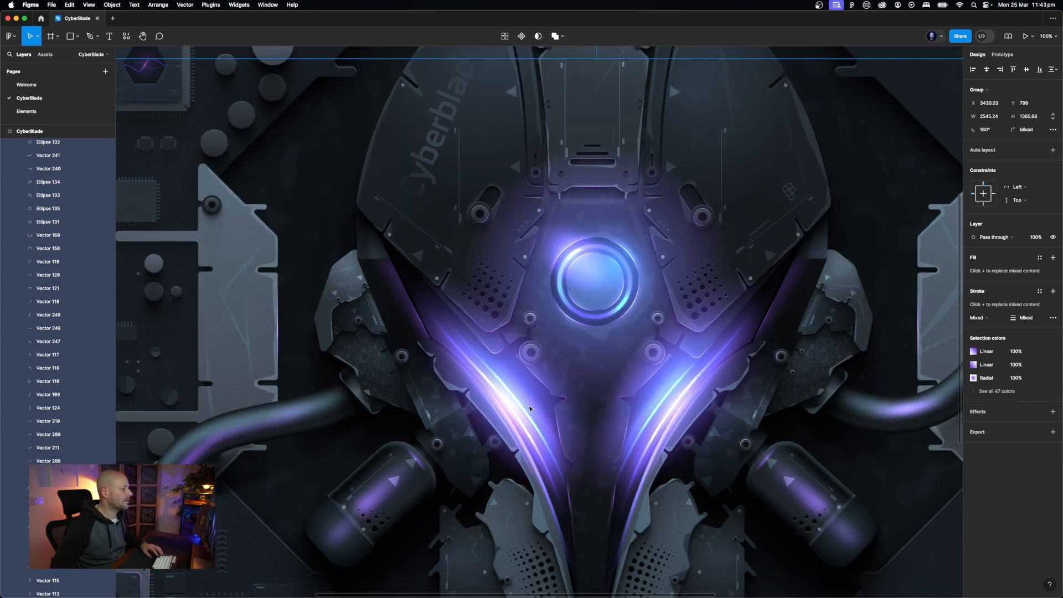
pyautogui.keyDown('super'); pyautogui.click(506, 409); pyautogui.keyUp('super')
pyautogui.keyDown('shift'); pyautogui.click(658, 391); pyautogui.keyUp('shift')
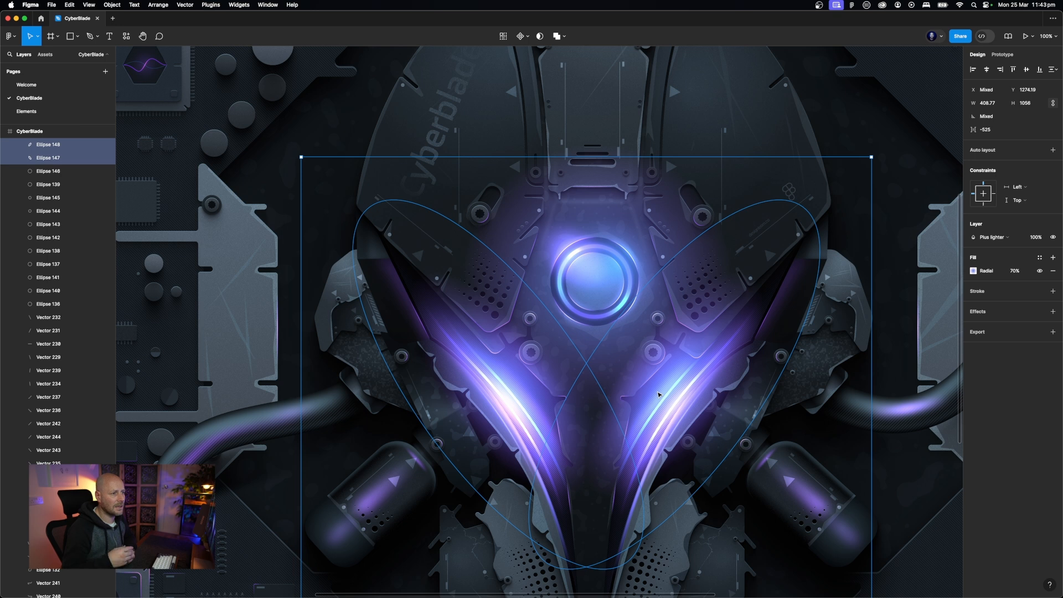
pyautogui.click(974, 272)
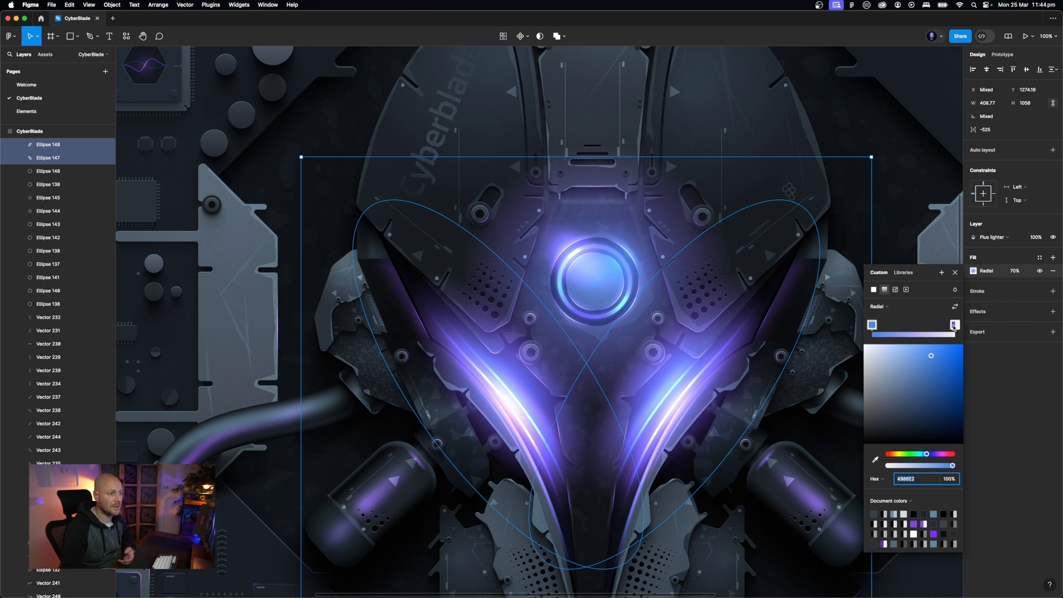
pyautogui.click(955, 273)
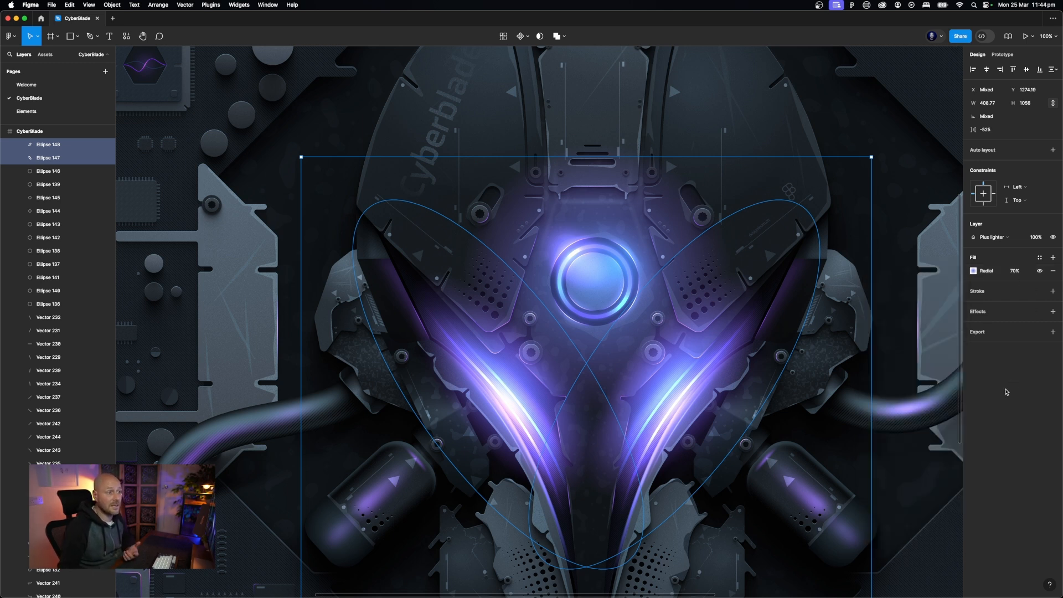
pyautogui.click(857, 448)
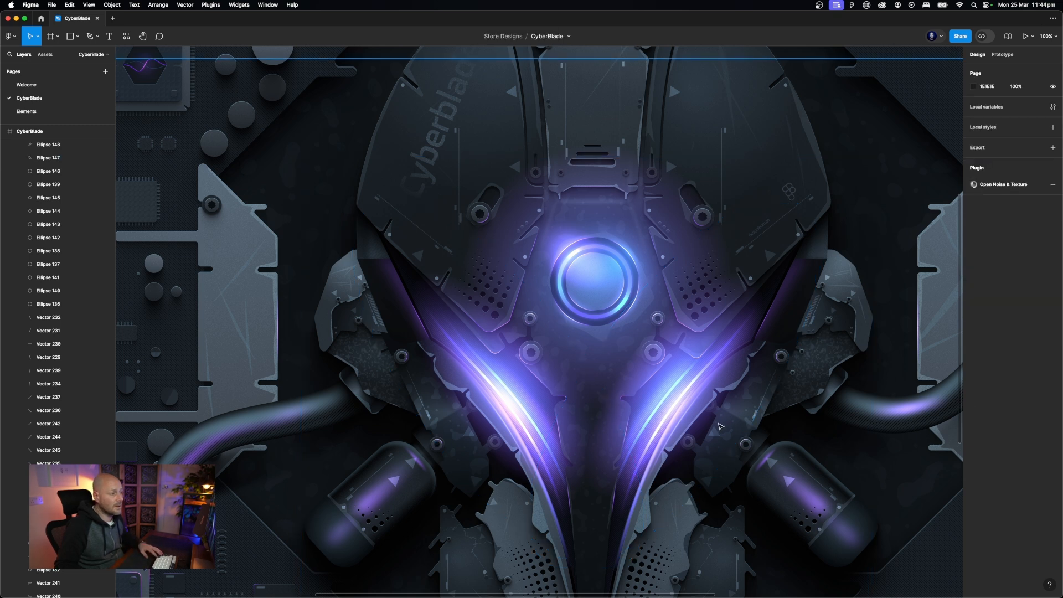
# Select the large glow ellipse over the right eye and switch its radial fill off and back on to compare the lighting
pyautogui.click(687, 399)
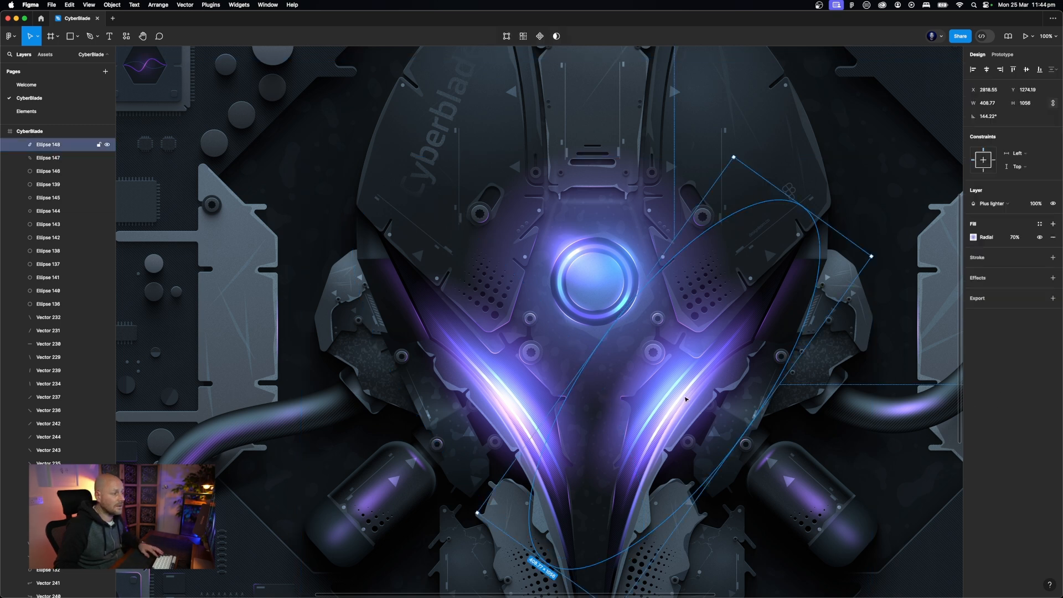
pyautogui.click(1040, 238)
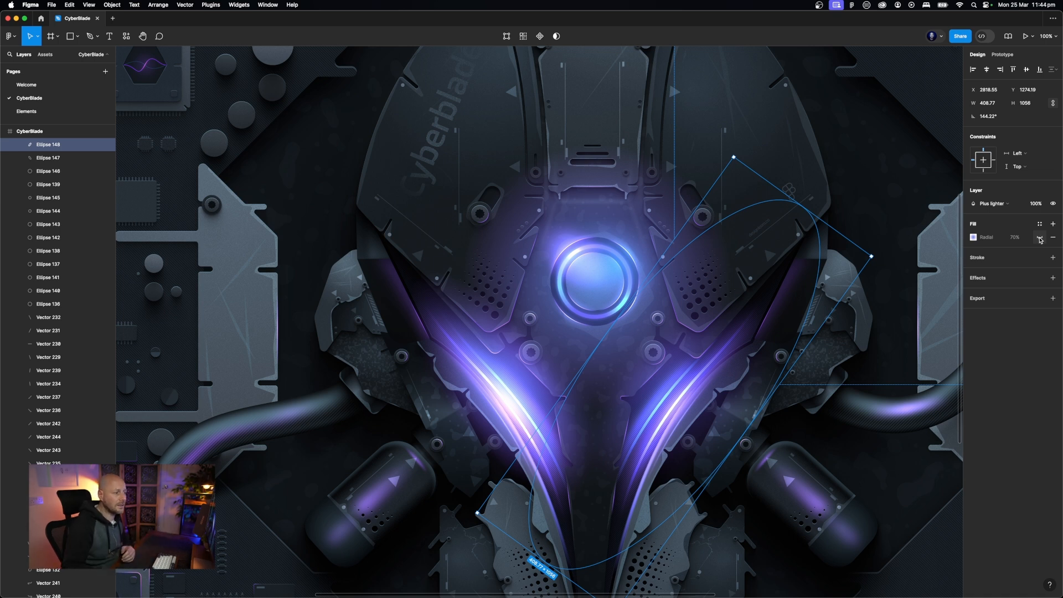
pyautogui.press('super+z')
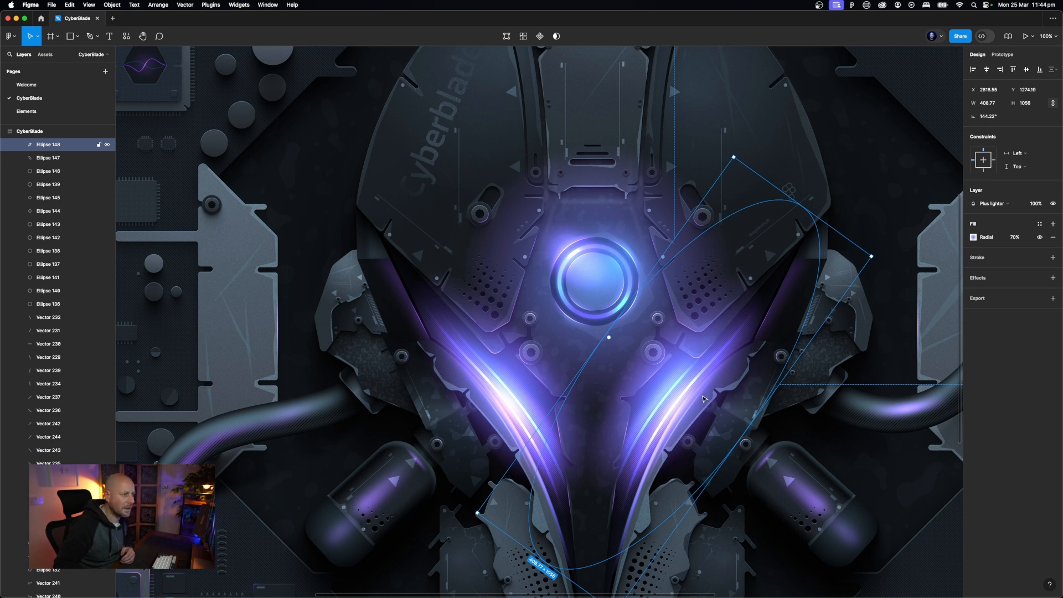
# Select the large circular glow ellipse centred on the forehead ring and inspect the colours of its radial fill
pyautogui.click(599, 285)
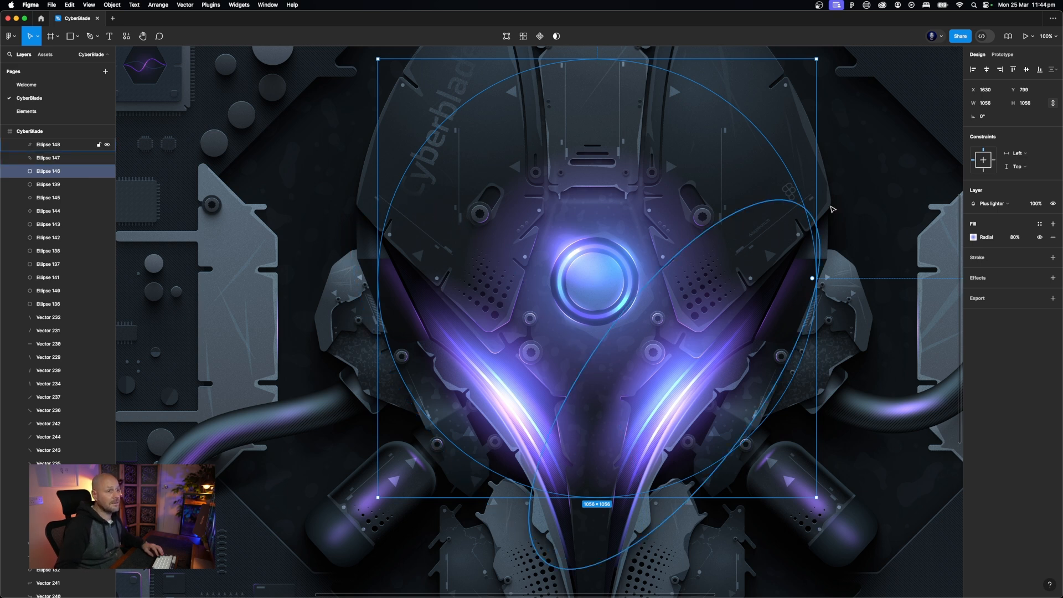
pyautogui.click(974, 237)
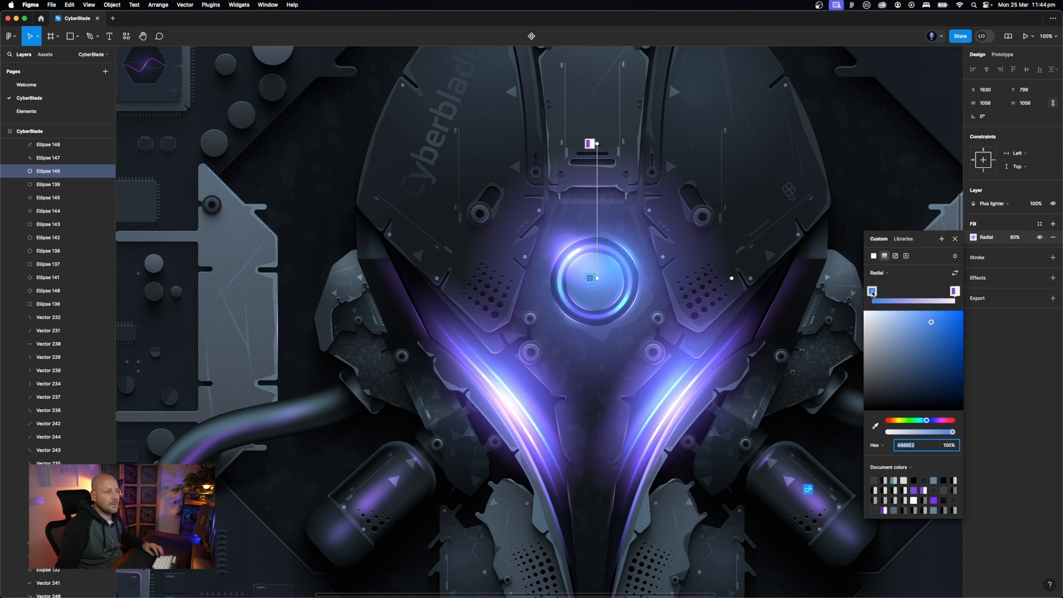
pyautogui.click(955, 239)
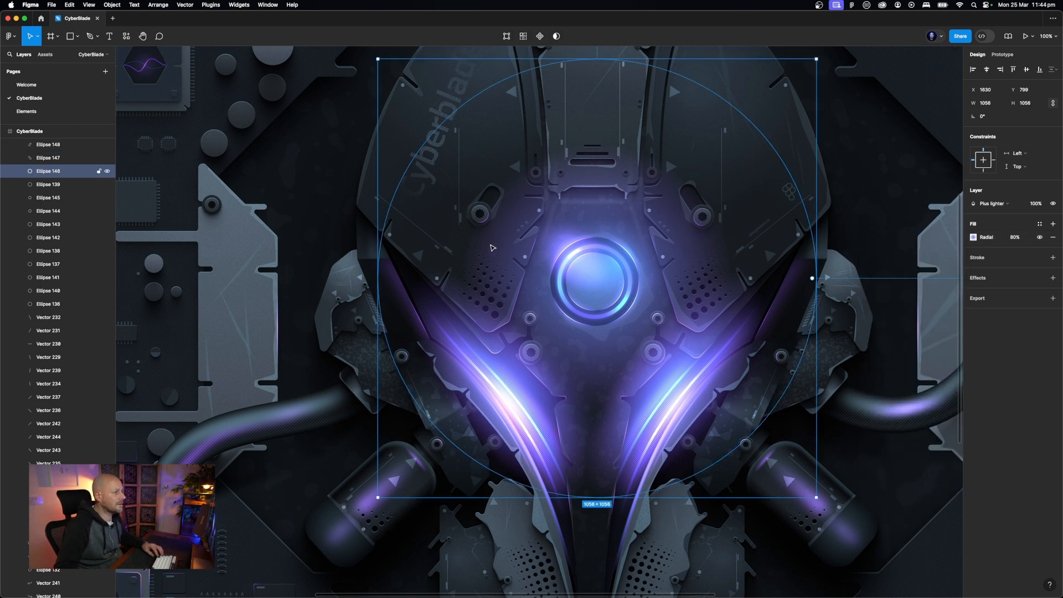
# Select the small glow ellipse at the base of the left cable, inside the glowing socket, and inspect its radial fill
pyautogui.scroll(-5, 488, 272)
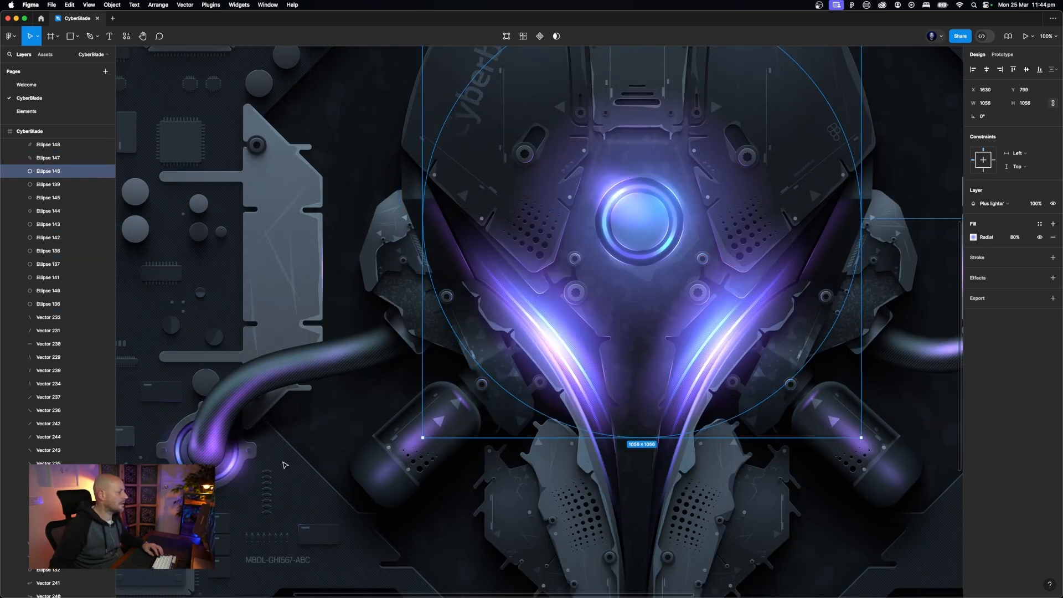
pyautogui.hscroll(-5, 335, 444)
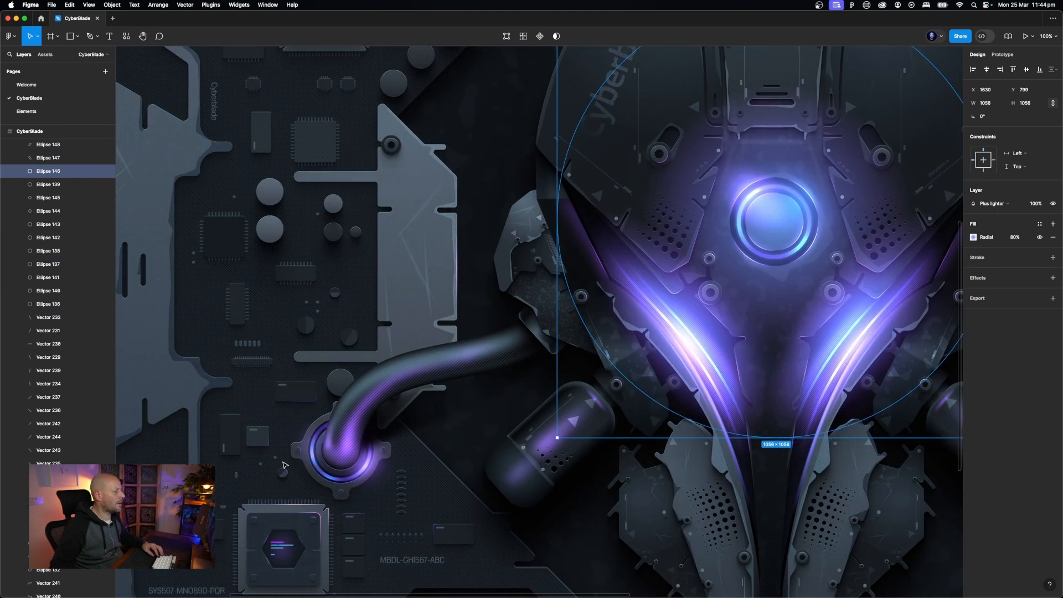
pyautogui.click(335, 445)
pyautogui.press('super+equal')
pyautogui.press('super+equal')
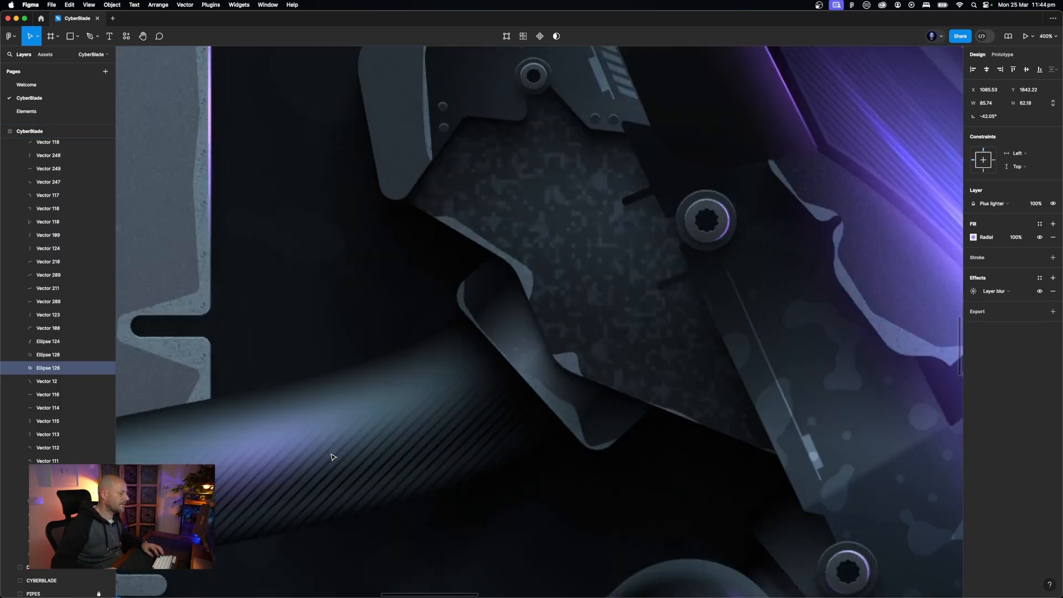
pyautogui.hscroll(-12, 332, 457)
pyautogui.scroll(-10, 332, 458)
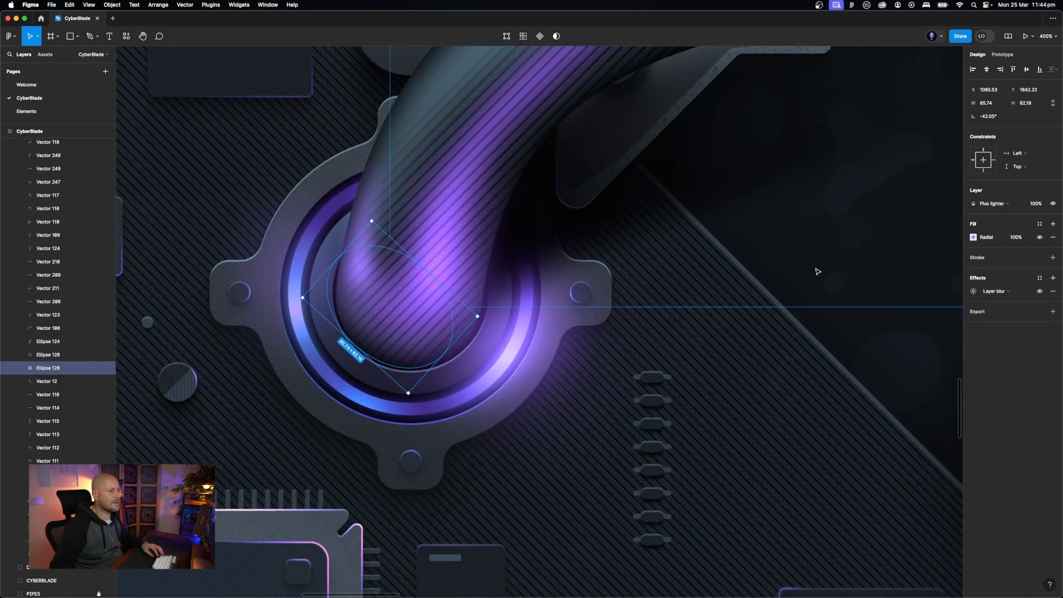
pyautogui.click(973, 238)
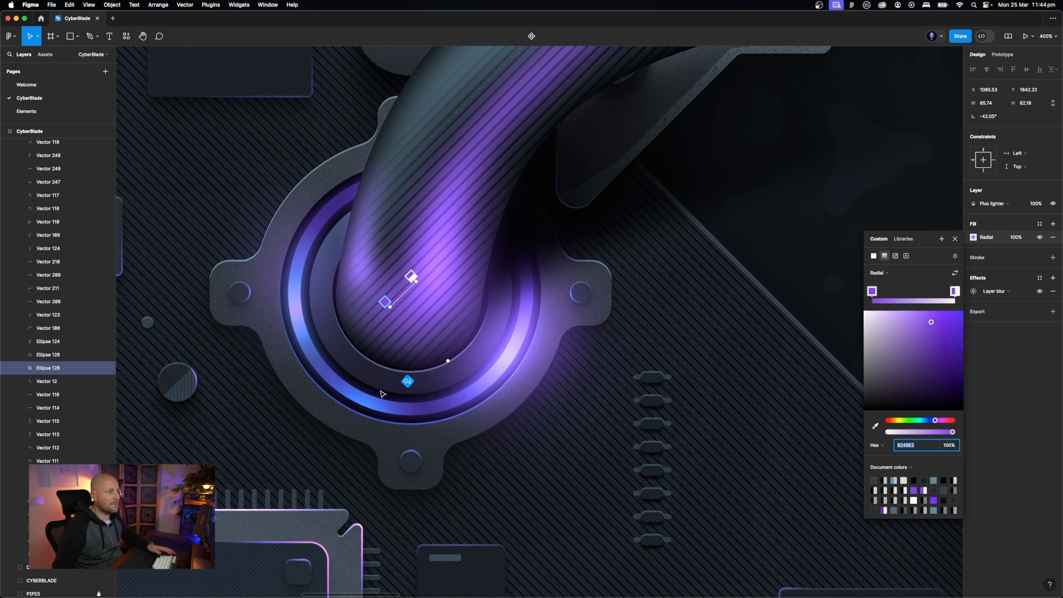
pyautogui.press('Escape')
# Select the larger blurred ellipse over the cable socket's glowing edge and inspect its radial fill and layer blur amount
pyautogui.click(528, 296)
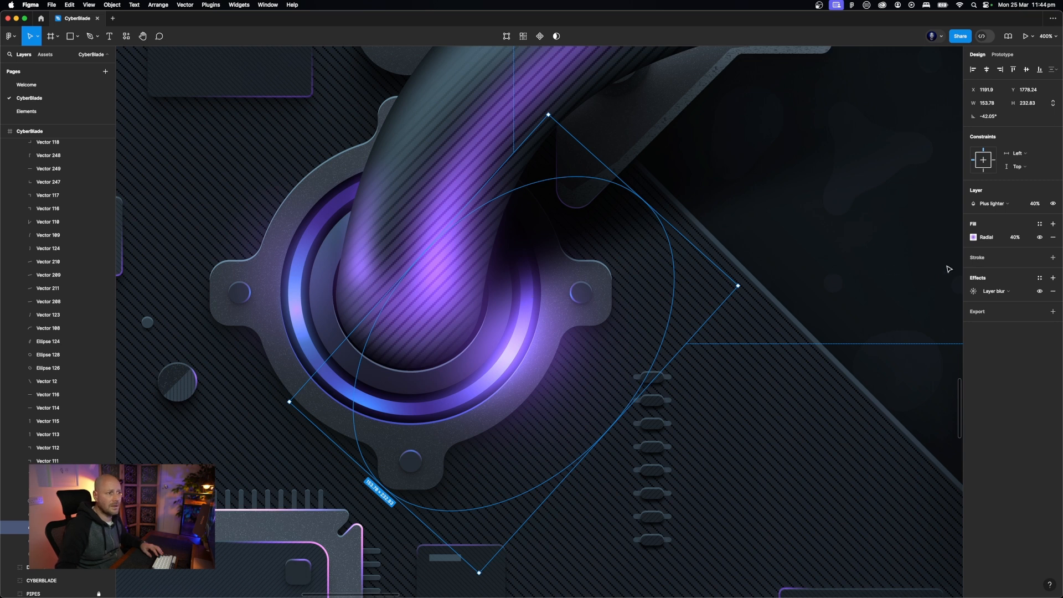
pyautogui.click(974, 238)
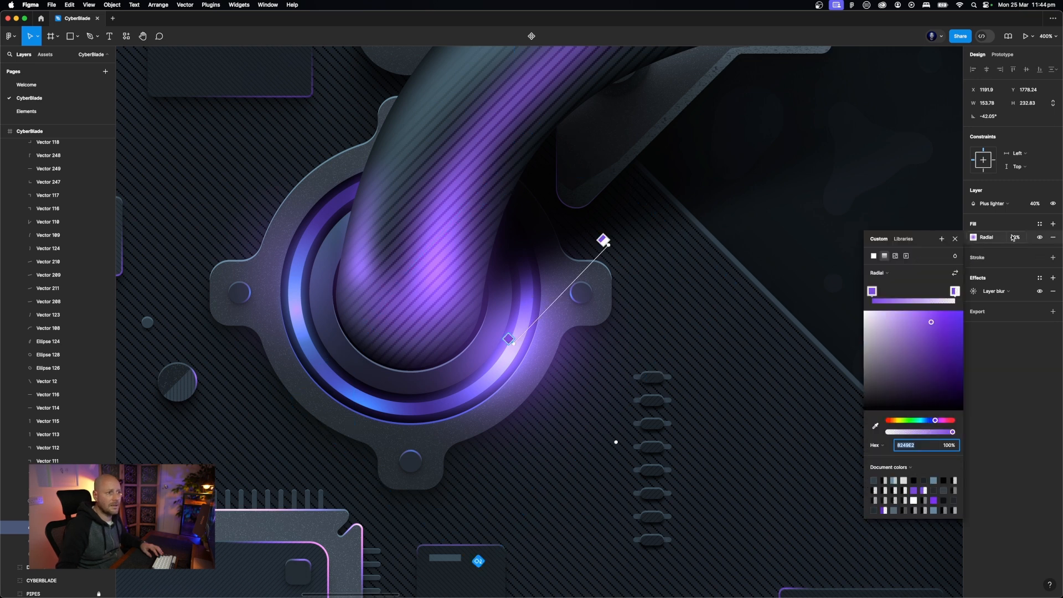
pyautogui.click(974, 293)
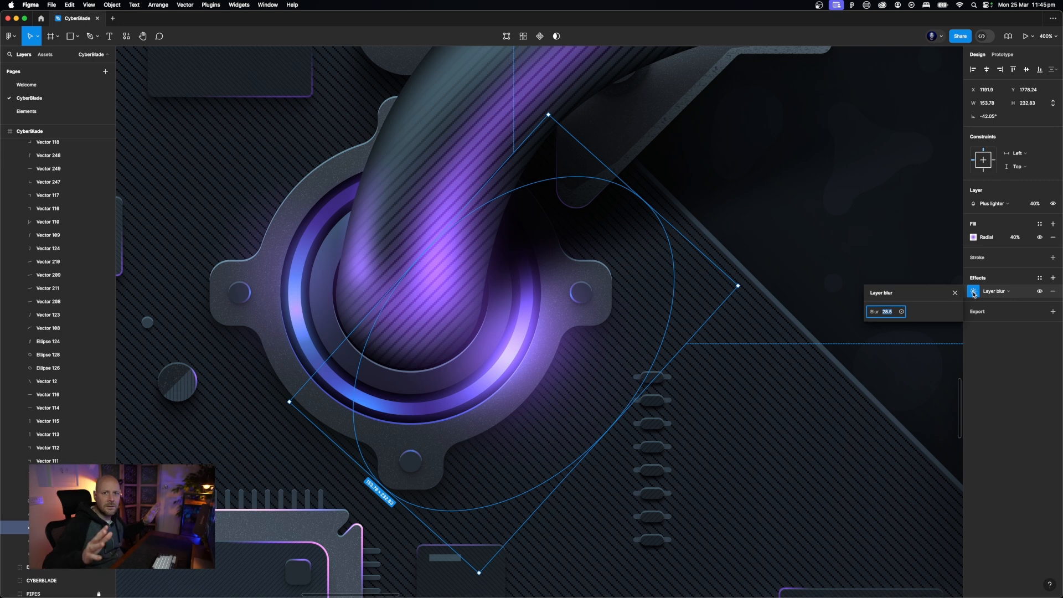
pyautogui.press('Escape')
# Select the purple highlight path running along the left cable and hide its layer blur to reveal the plain stroke
pyautogui.scroll(5, 681, 277)
pyautogui.click(711, 275)
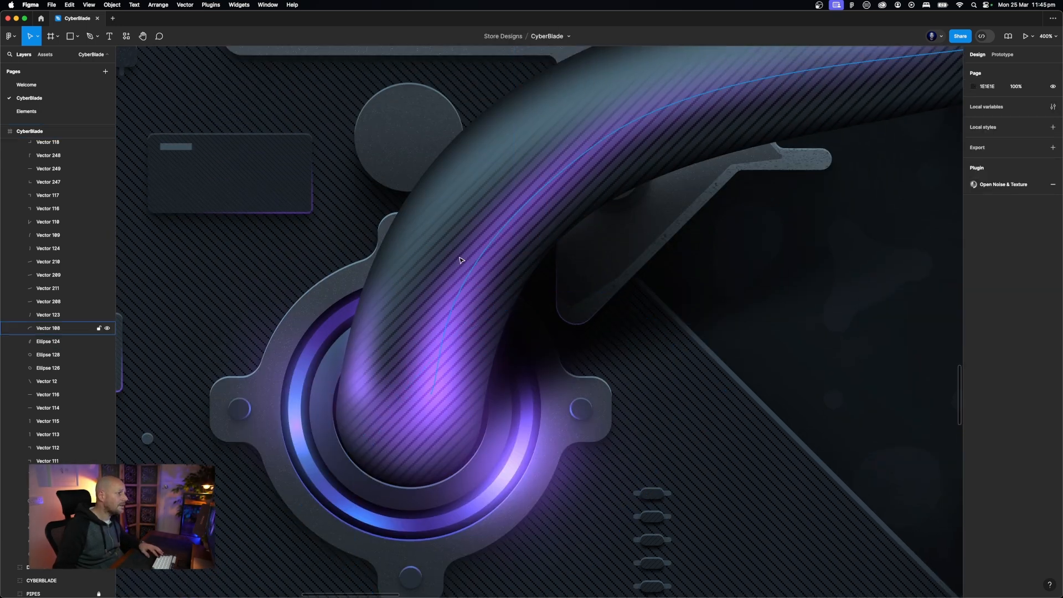
pyautogui.click(476, 263)
pyautogui.press('-')
pyautogui.press('-')
pyautogui.press('=')
pyautogui.scroll(2, 476, 264)
pyautogui.hscroll(2, 476, 264)
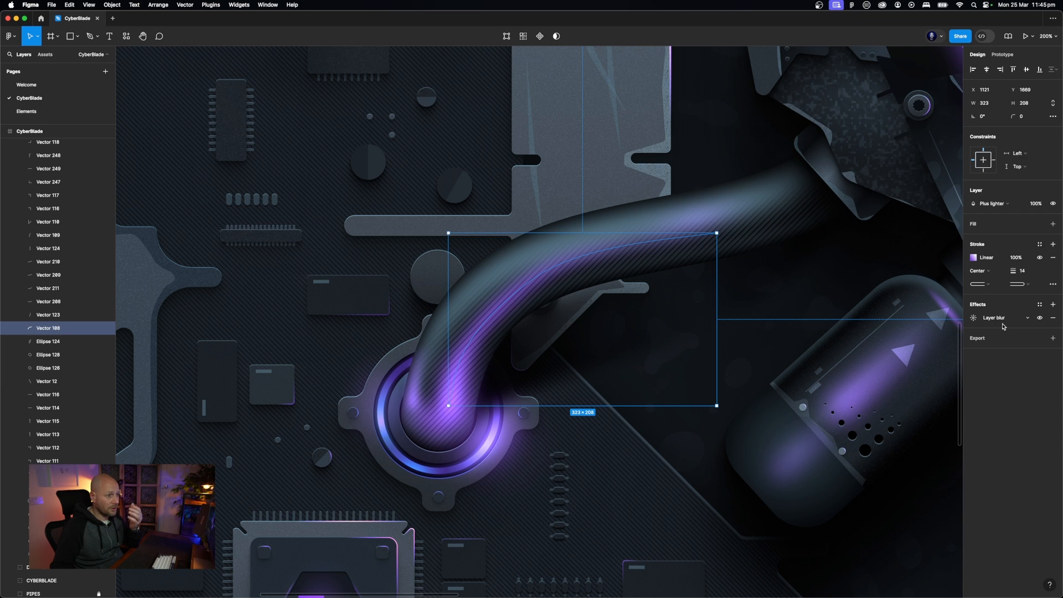
pyautogui.click(1042, 319)
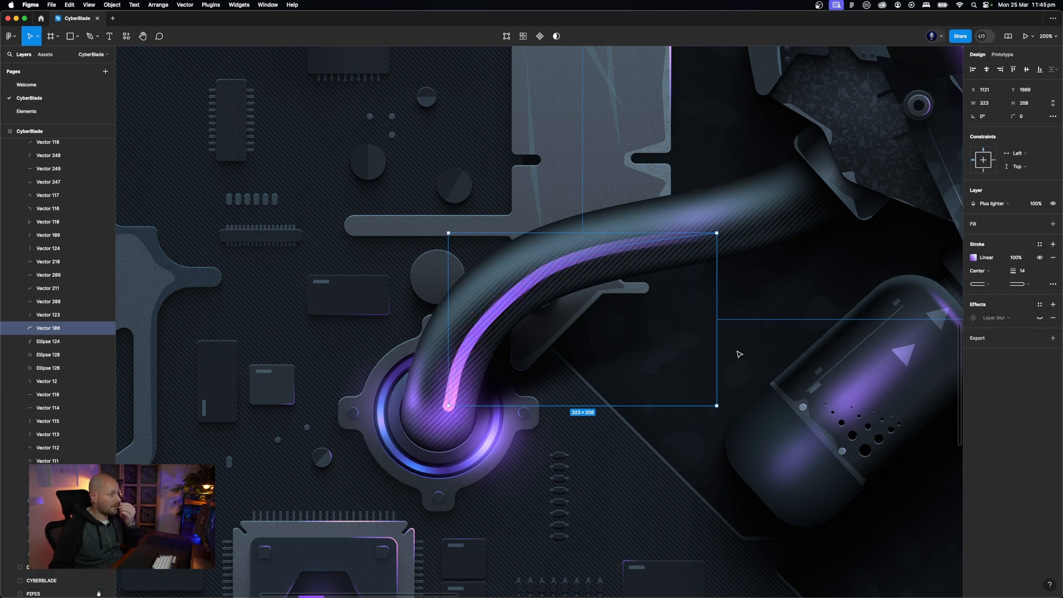
# Inspect the linear gradient stroke of the cable's long highlight path and turn its layer blur back on
pyautogui.hscroll(2, 725, 341)
pyautogui.scroll(1, 725, 341)
pyautogui.click(734, 341)
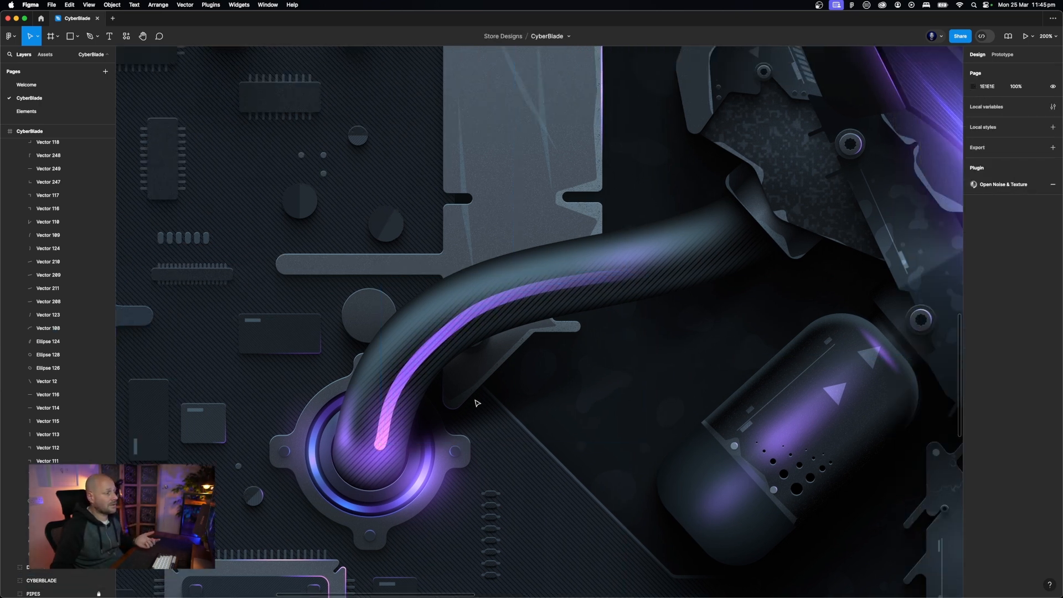
pyautogui.click(489, 408)
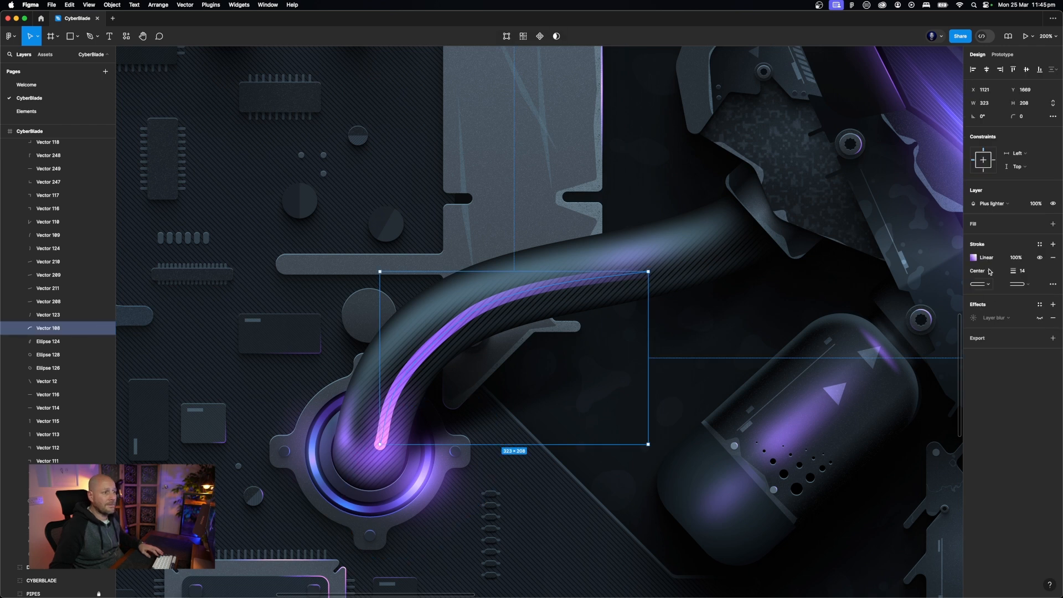
pyautogui.click(974, 258)
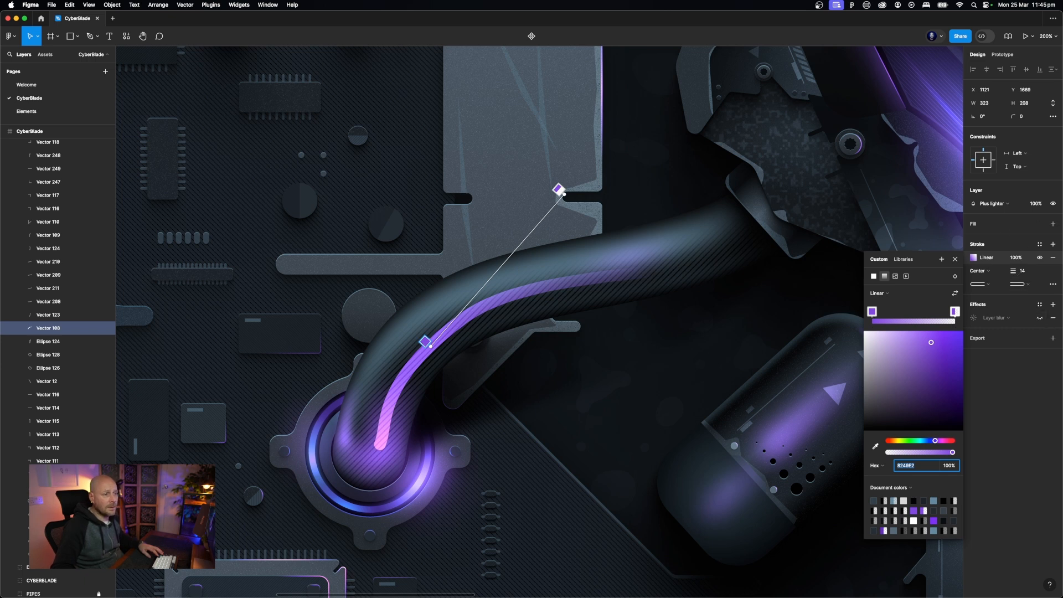
pyautogui.click(589, 384)
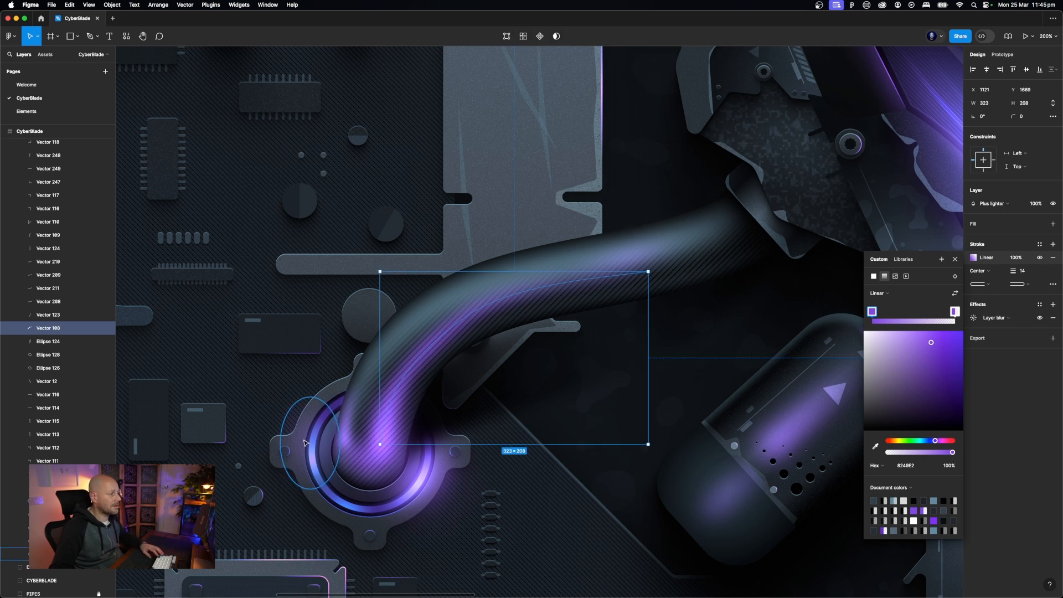
# Select the short highlight path on the outer edge of the cable's base and switch its layer blur off and on
pyautogui.click(346, 431)
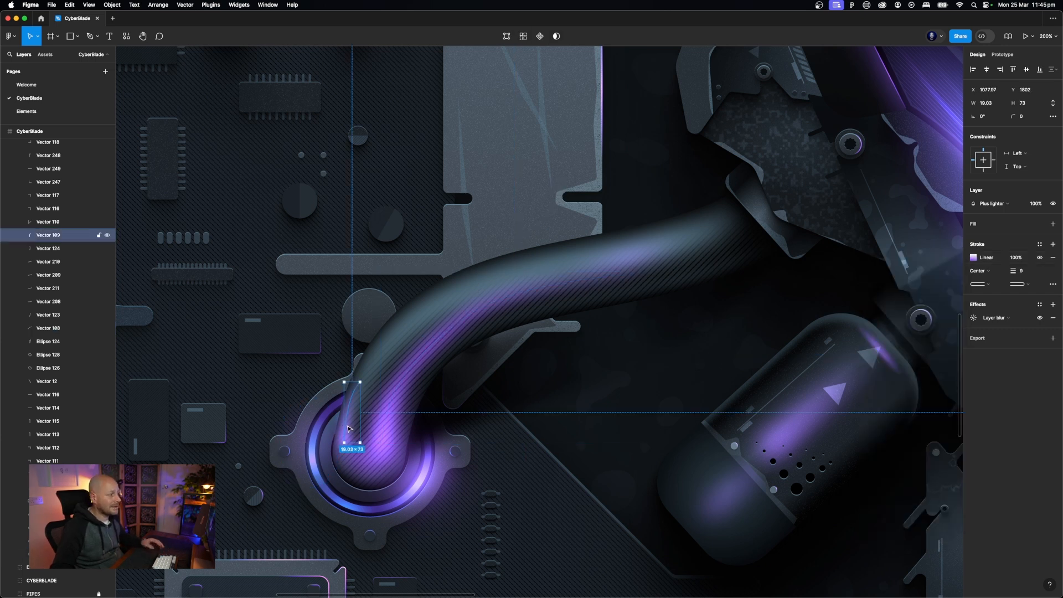
pyautogui.press('super+equal')
pyautogui.press('super+equal')
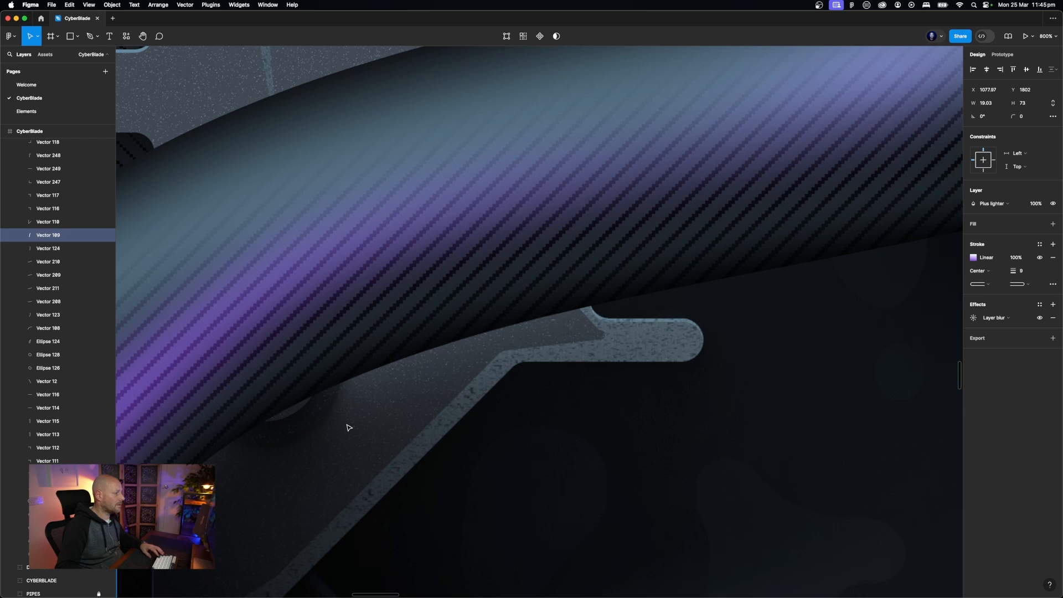
pyautogui.hscroll(-15, 349, 428)
pyautogui.scroll(-8, 348, 428)
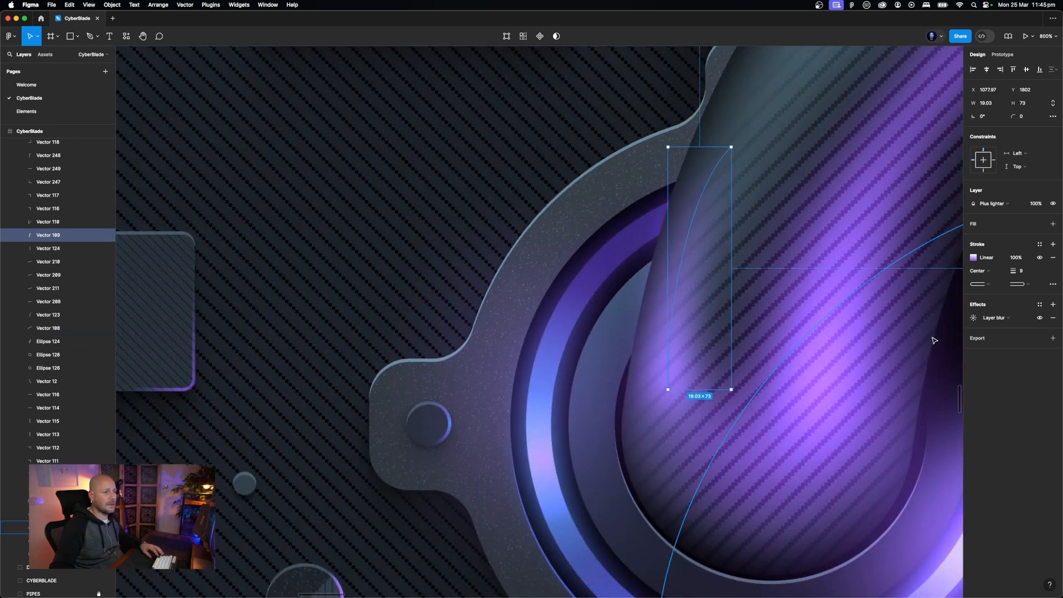
pyautogui.click(1041, 317)
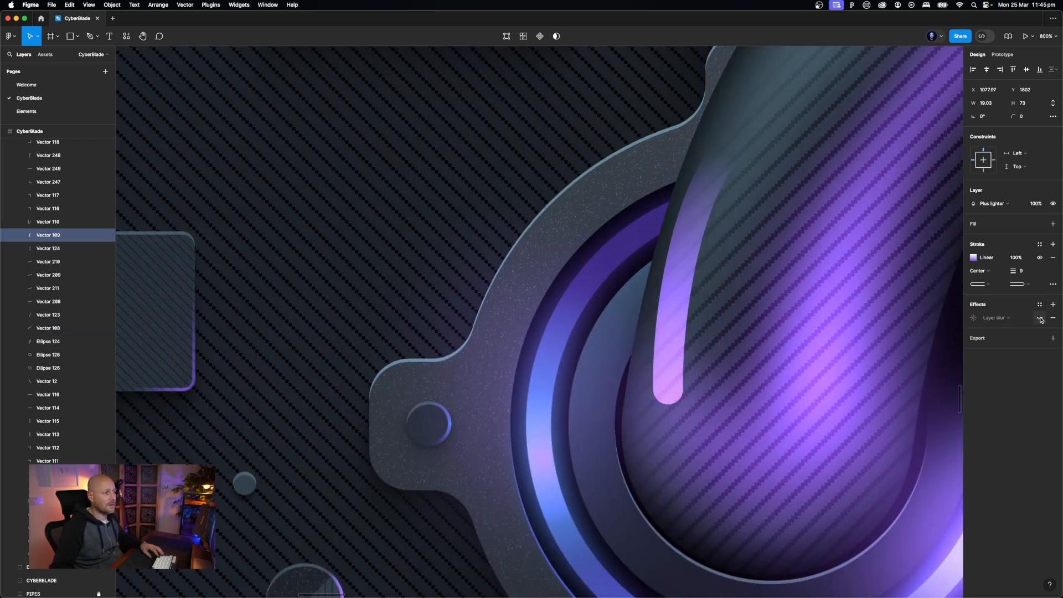
pyautogui.click(1041, 318)
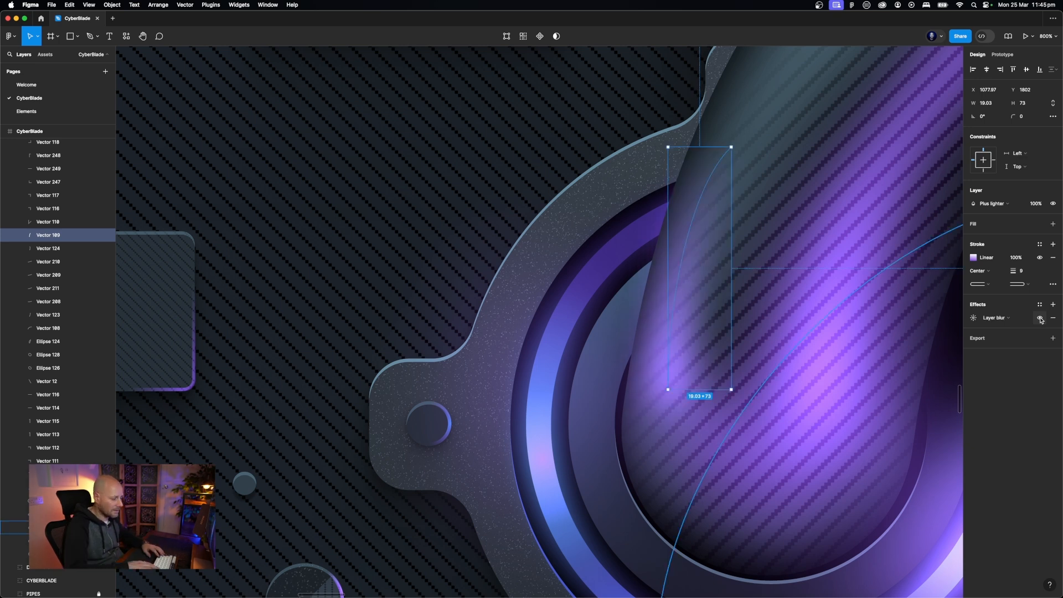
# Select the highlight path at the left canister's upper end, inspect its radial stroke with the layer blur hidden, and restore the blur
pyautogui.hotkey('shift', '0')
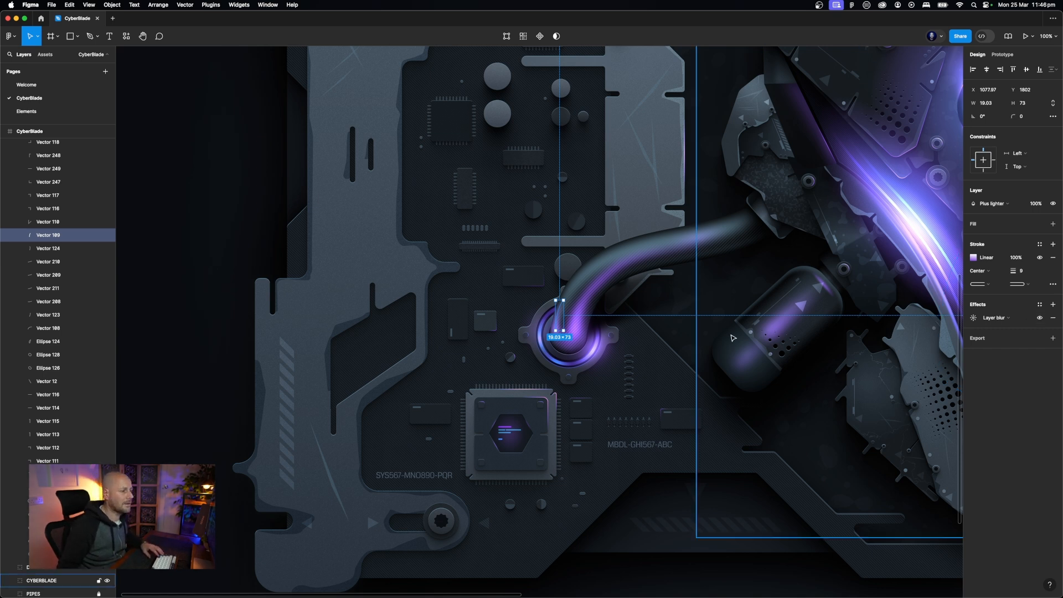
pyautogui.hscroll(5, 607, 288)
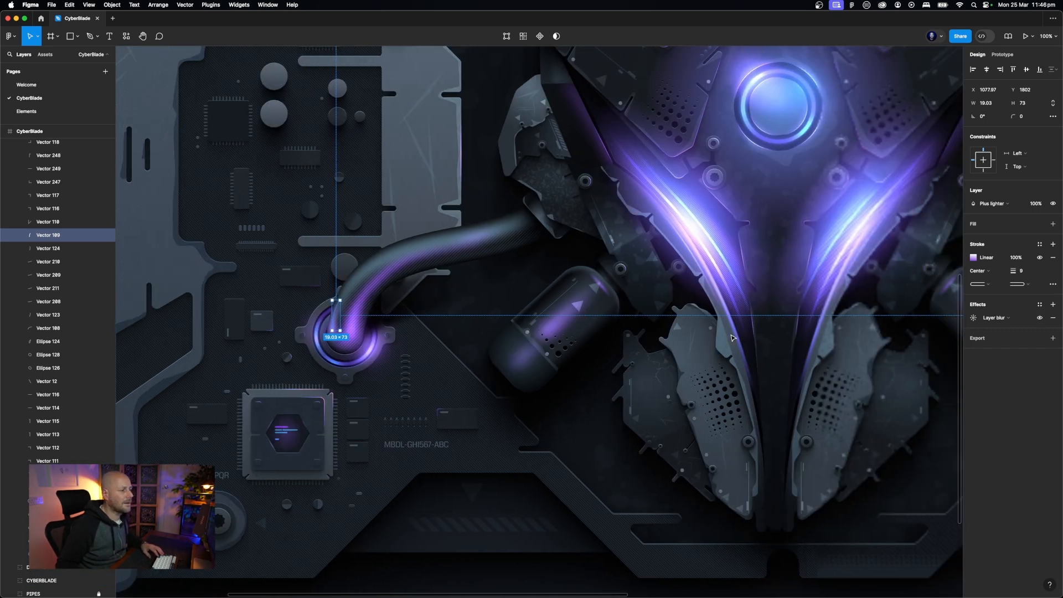
pyautogui.click(608, 292)
pyautogui.scroll(3, 607, 292)
pyautogui.scroll(2, 608, 292)
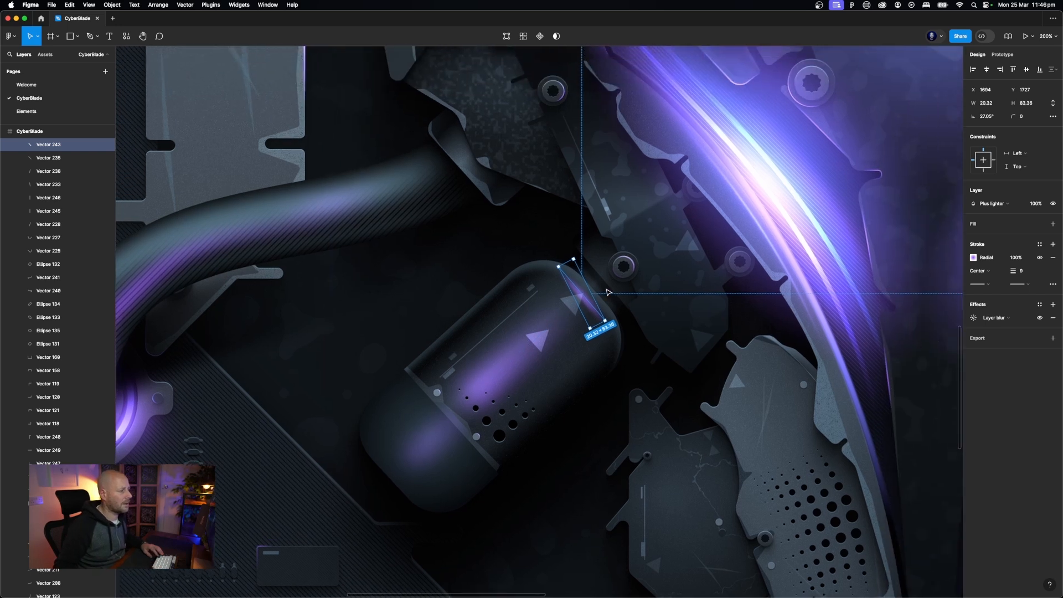
pyautogui.scroll(3, 608, 292)
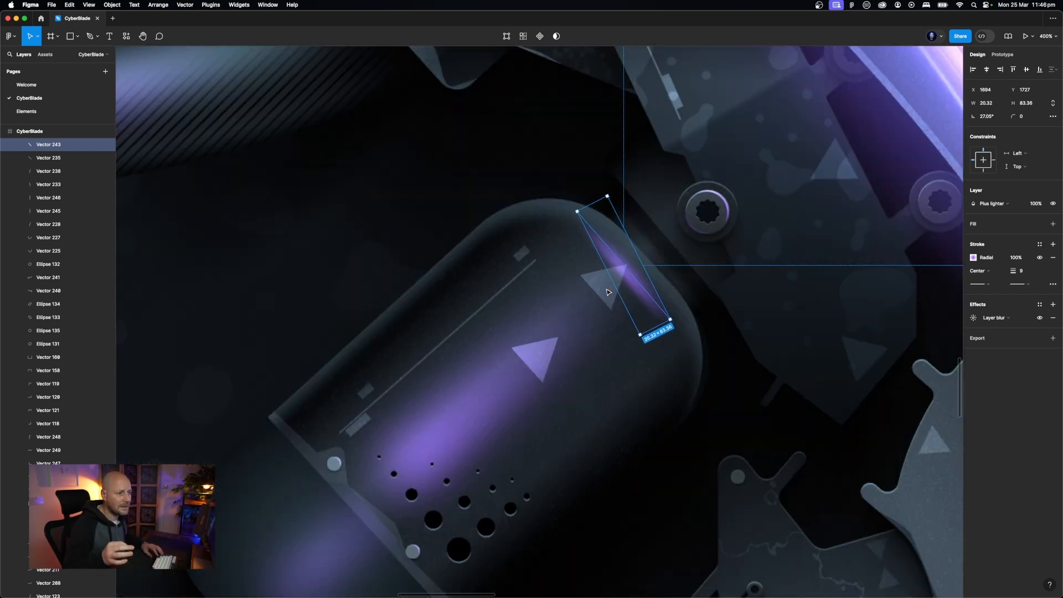
pyautogui.click(1041, 318)
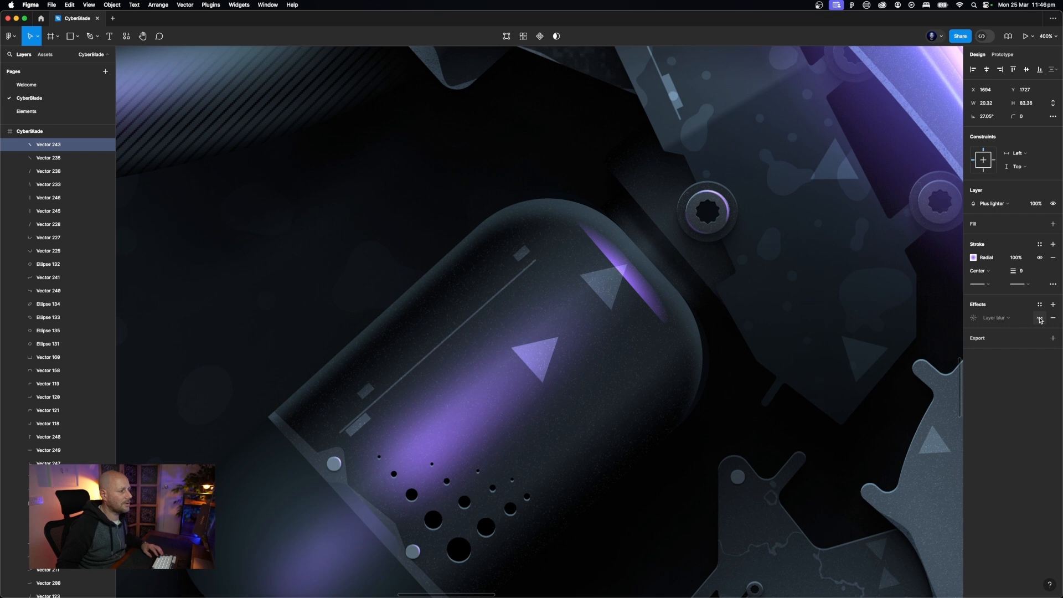
pyautogui.click(973, 258)
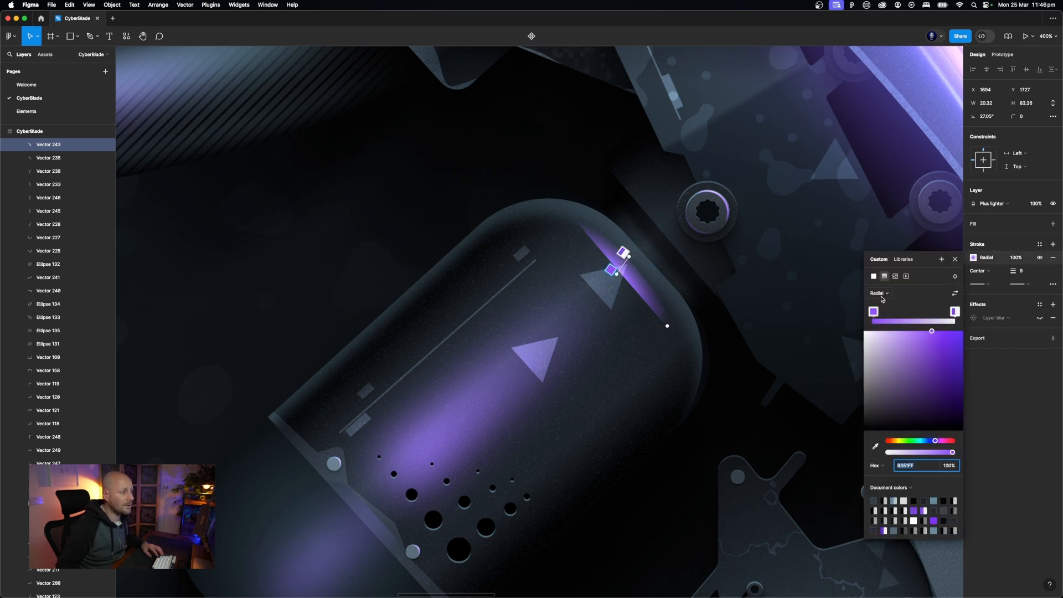
pyautogui.click(1040, 319)
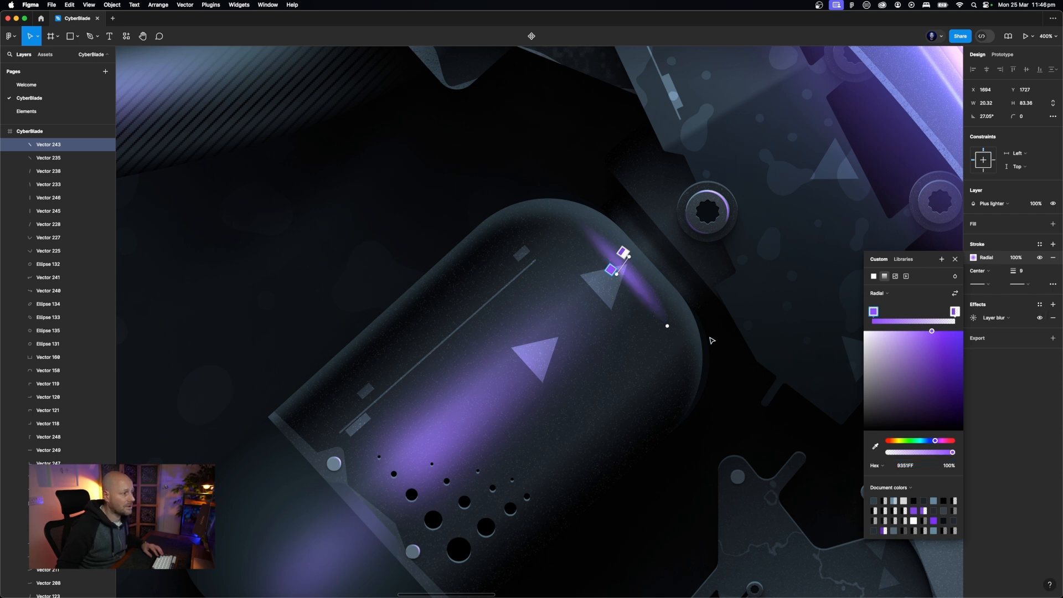
# Select the highlight ring on the screw beside the left canister and inspect both gradient stops of its 100% linear stroke
pyautogui.scroll(5, 712, 341)
pyautogui.hscroll(5, 712, 341)
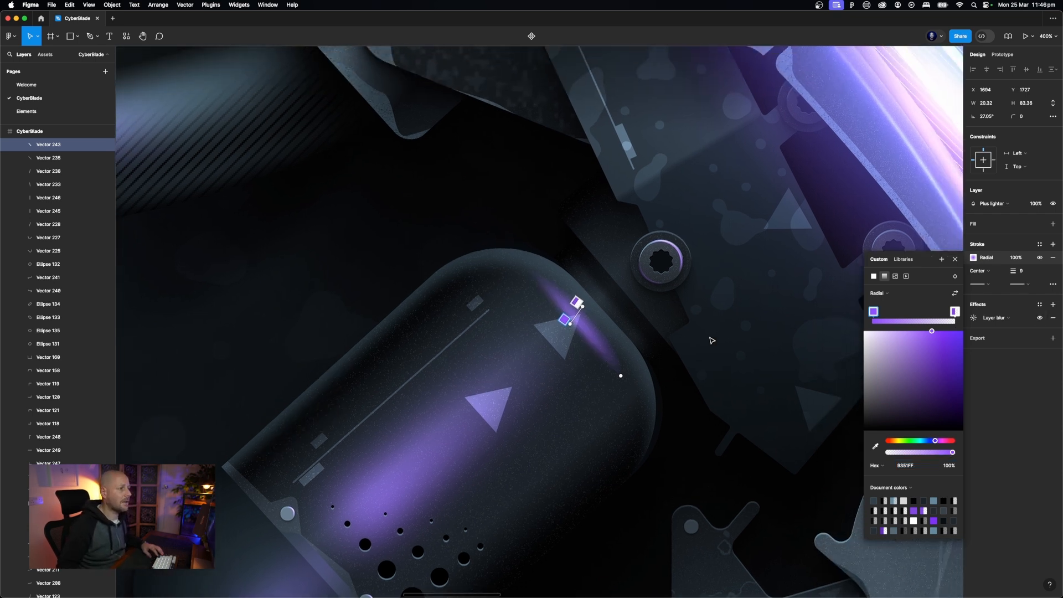
pyautogui.scroll(1, 793, 244)
pyautogui.hscroll(2, 792, 244)
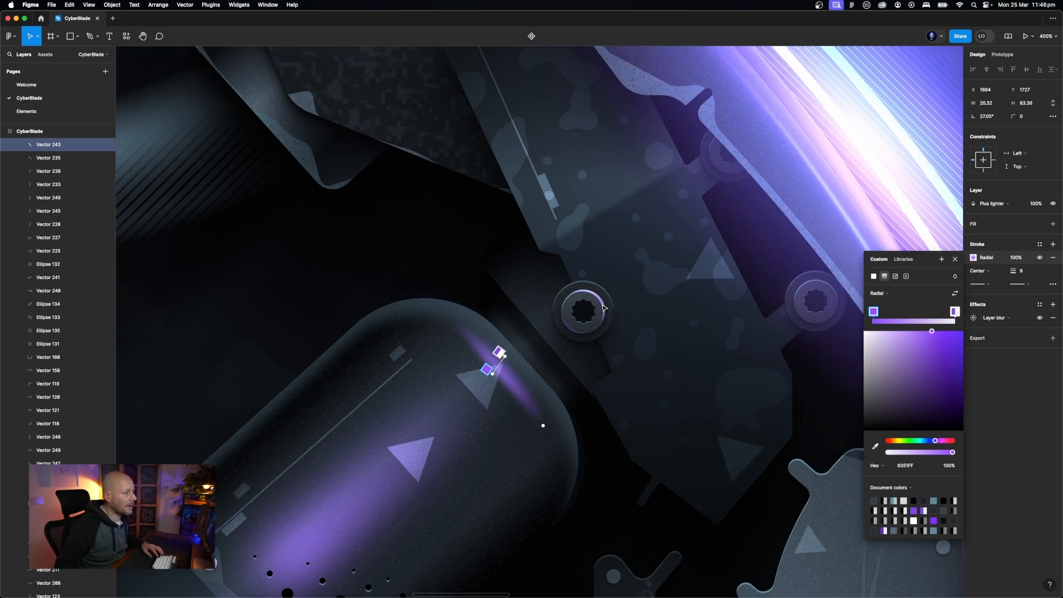
pyautogui.click(646, 305)
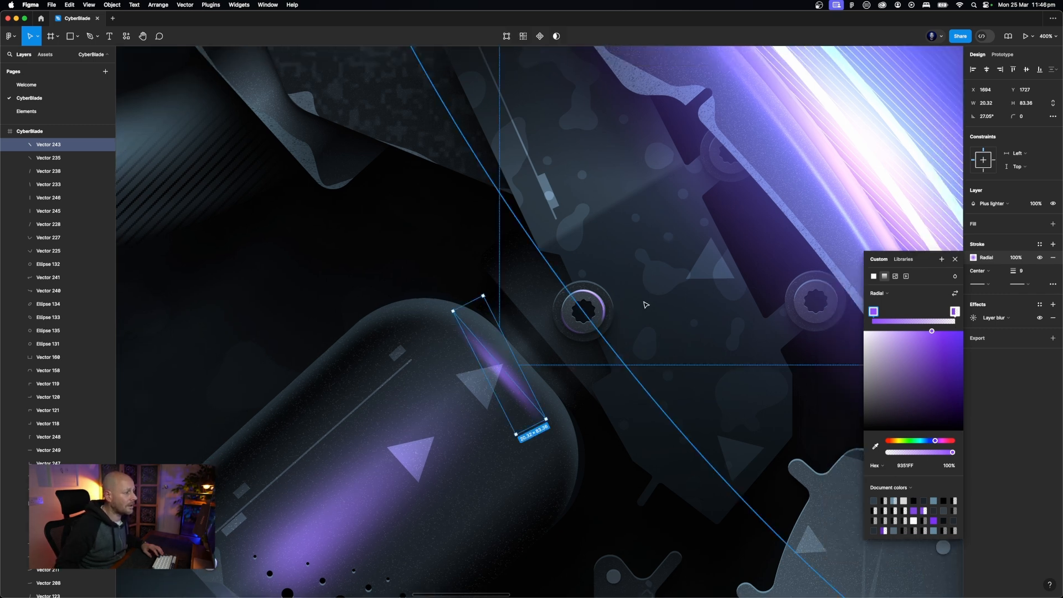
pyautogui.click(602, 310)
pyautogui.click(603, 311)
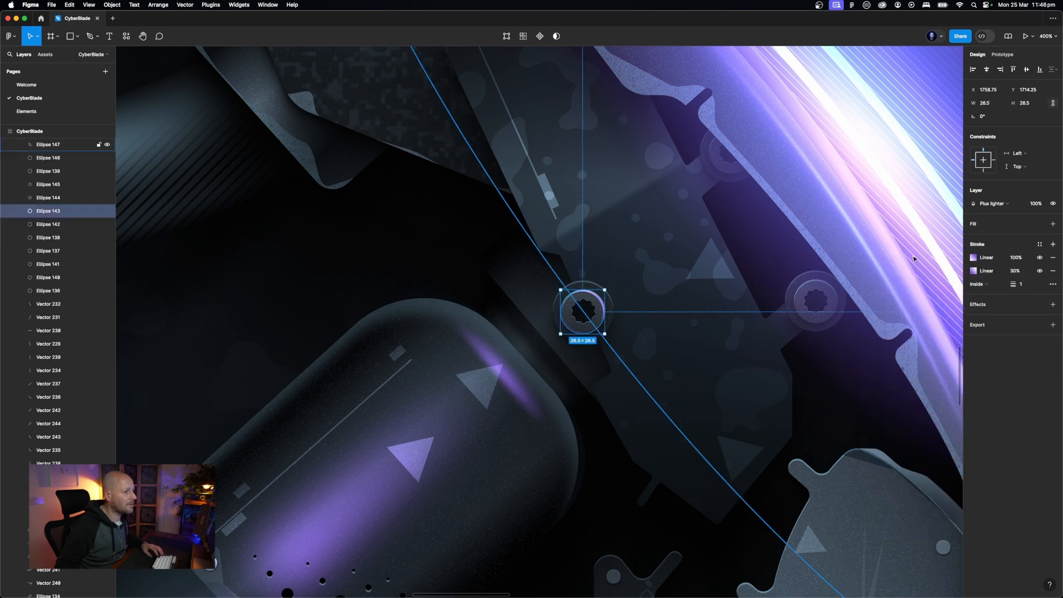
pyautogui.click(974, 258)
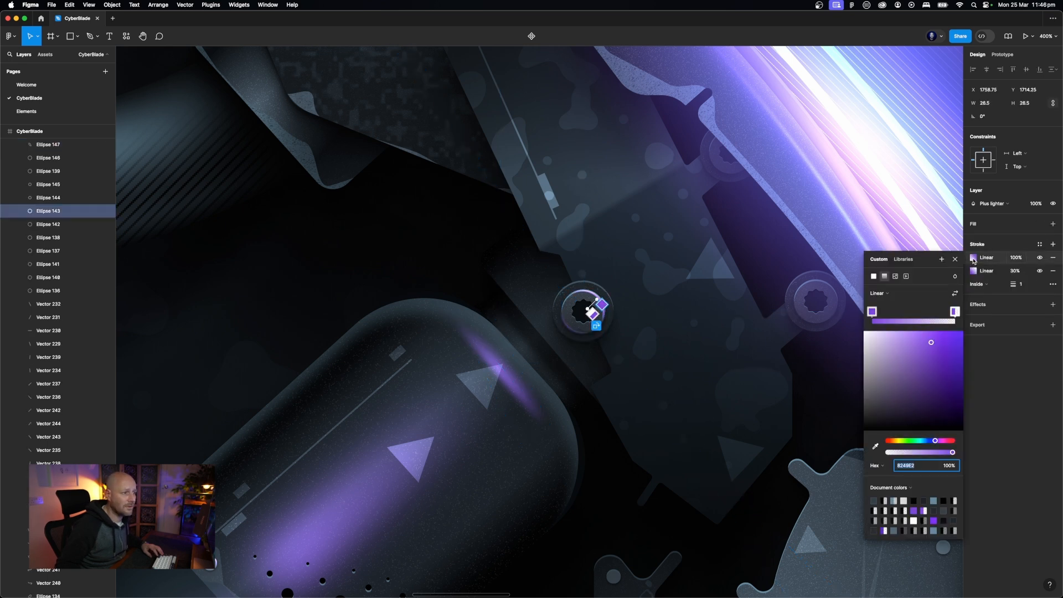
pyautogui.click(872, 312)
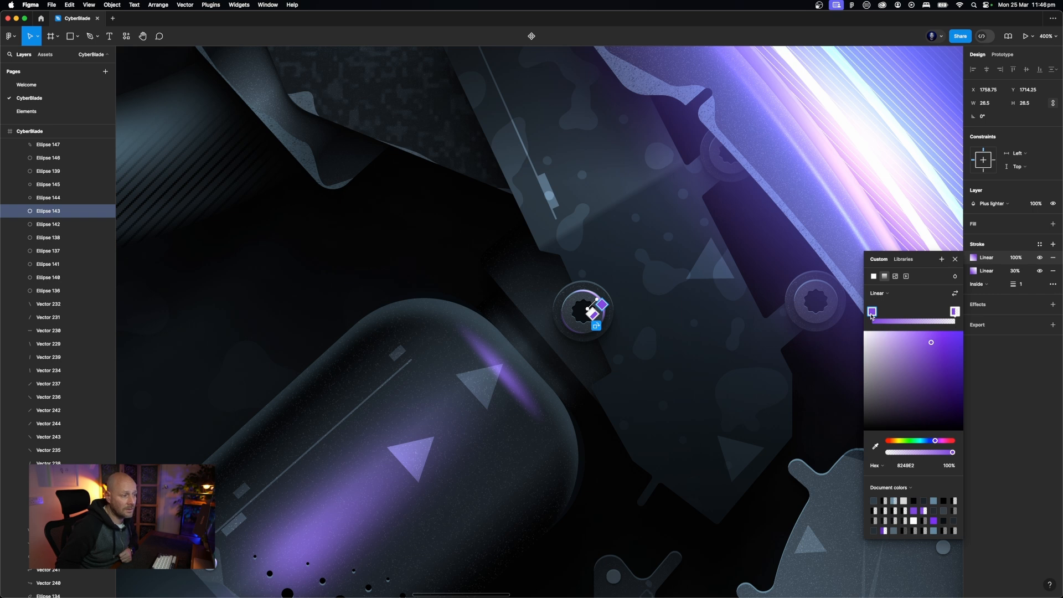
pyautogui.click(955, 312)
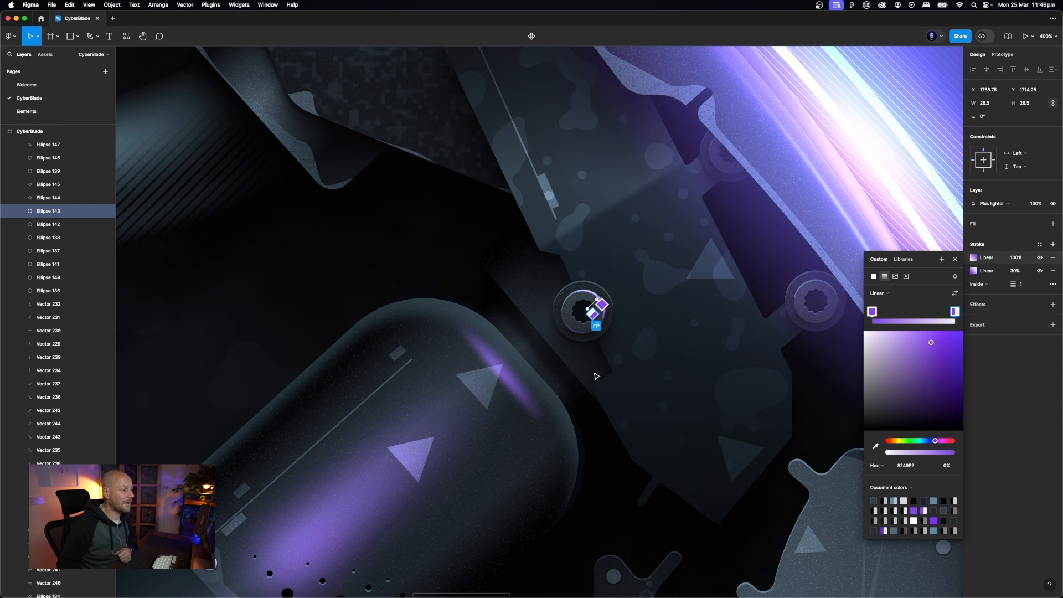
# Inspect the screw ring's second linear stroke at 30% opacity and leave the gradient editing
pyautogui.click(975, 272)
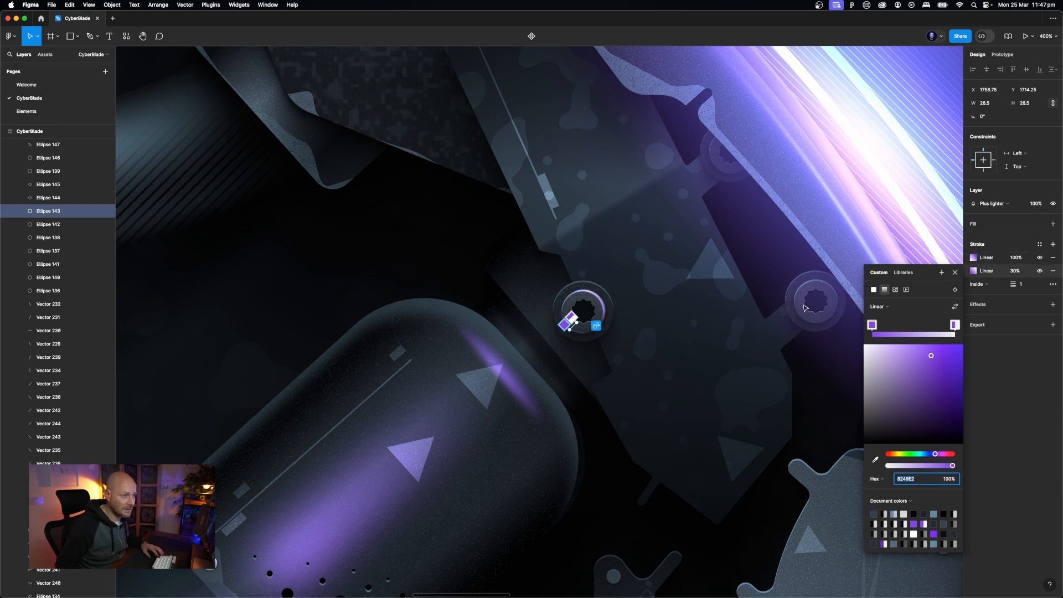
pyautogui.click(569, 329)
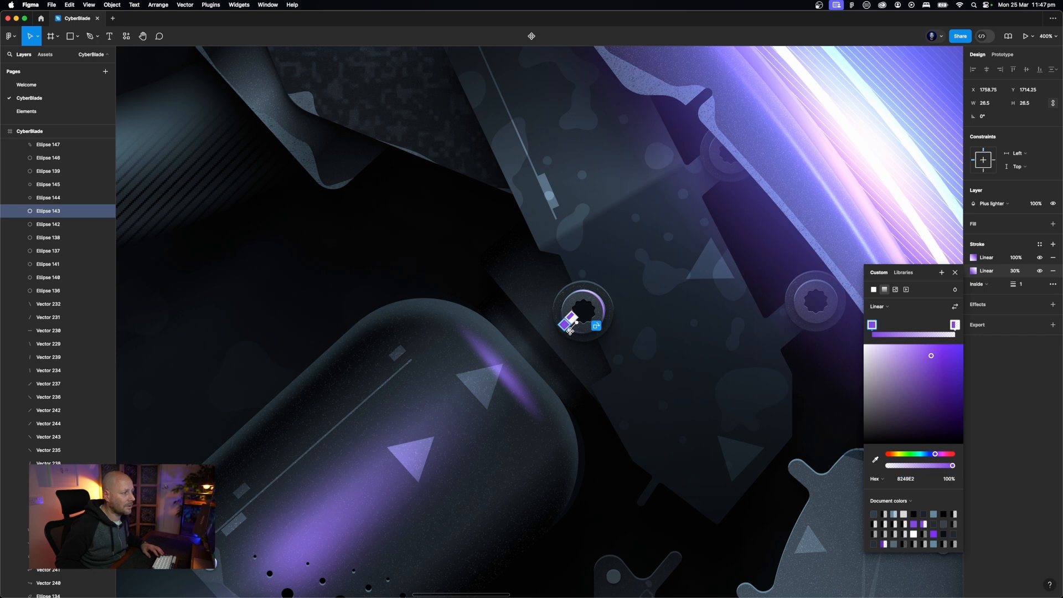
pyautogui.press('Escape')
pyautogui.click(562, 372)
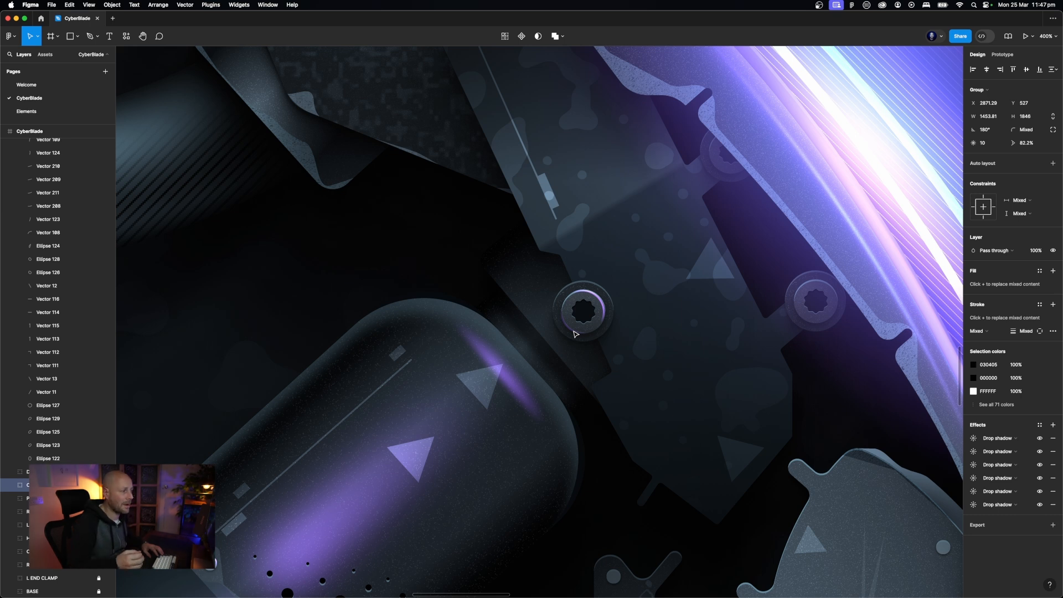
# Examine the purple edge highlights on the plates and screws around the left eye, up close and in overview
pyautogui.hscroll(8, 574, 334)
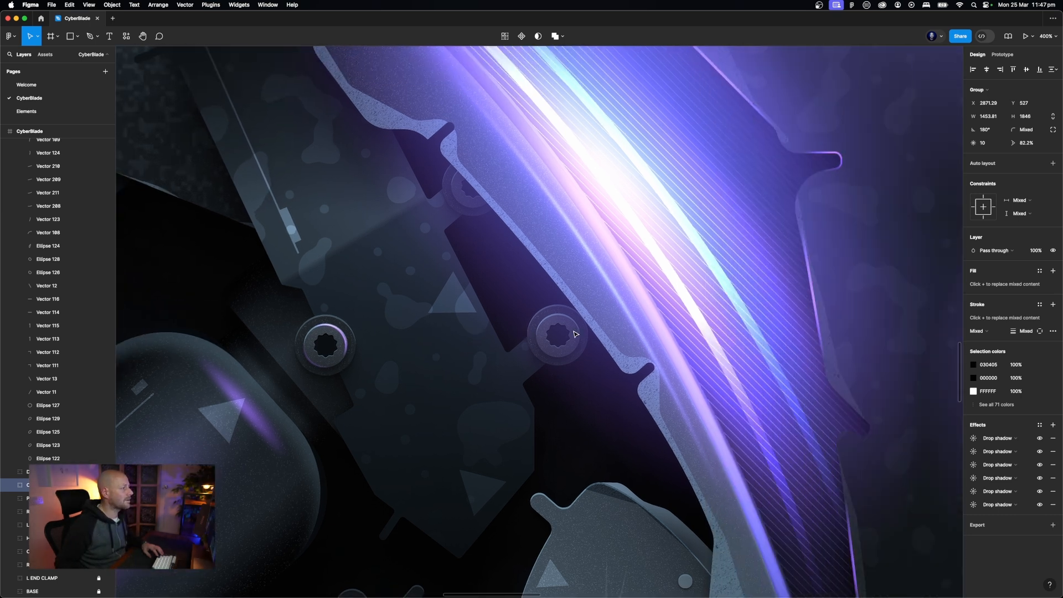
pyautogui.hscroll(10, 575, 334)
pyautogui.scroll(4, 575, 334)
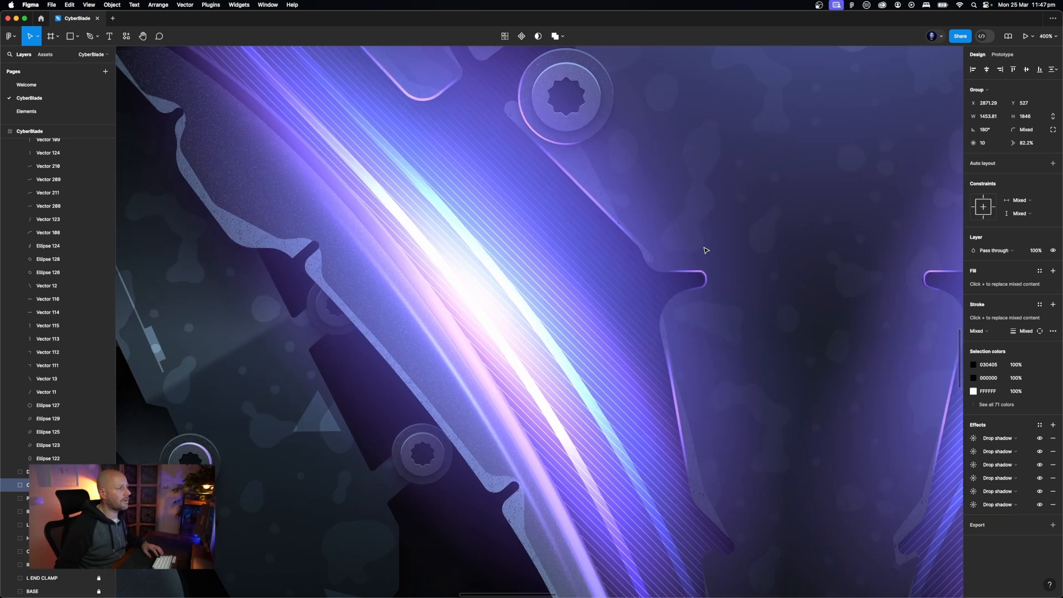
pyautogui.scroll(4, 706, 250)
pyautogui.hscroll(2, 706, 250)
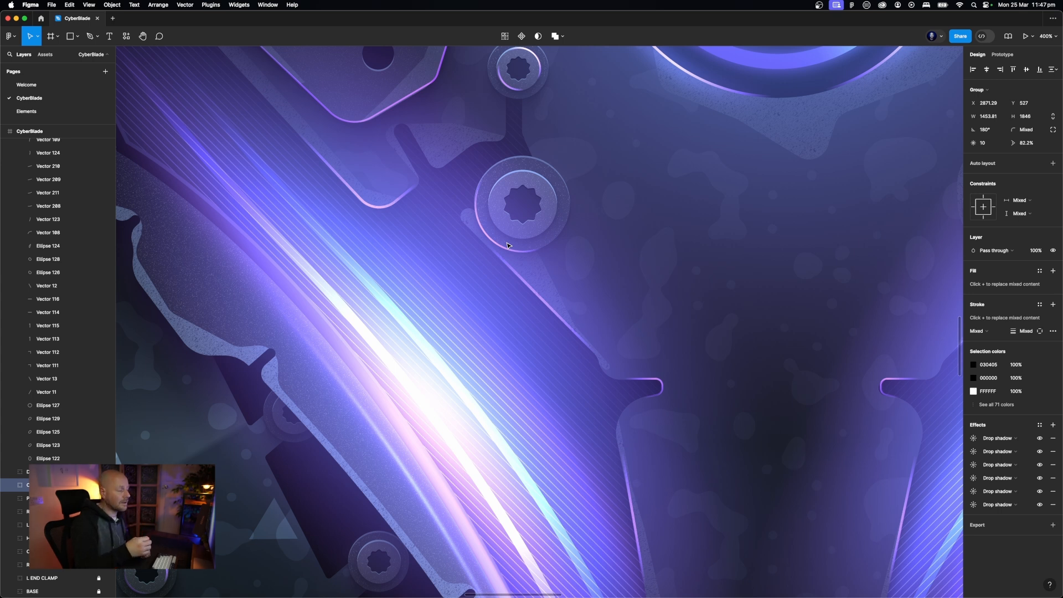
pyautogui.press('super+minus')
pyautogui.press('super+minus')
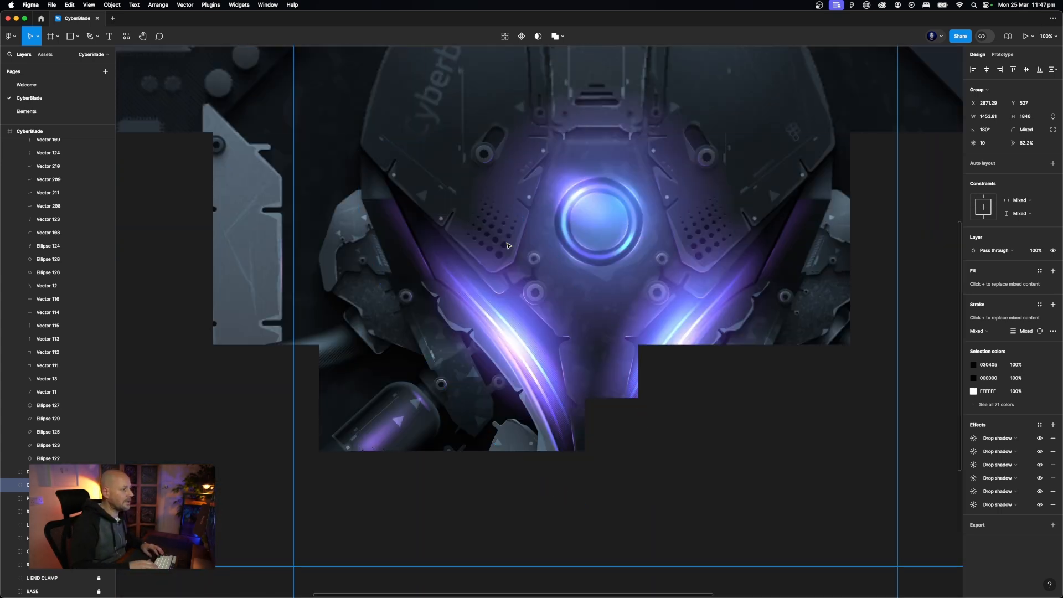
# Select the LIGHTING group and examine the highlights along the left perforated plate, its neighbouring screws and the inner eye edge
pyautogui.click(274, 368)
pyautogui.press('super+equal')
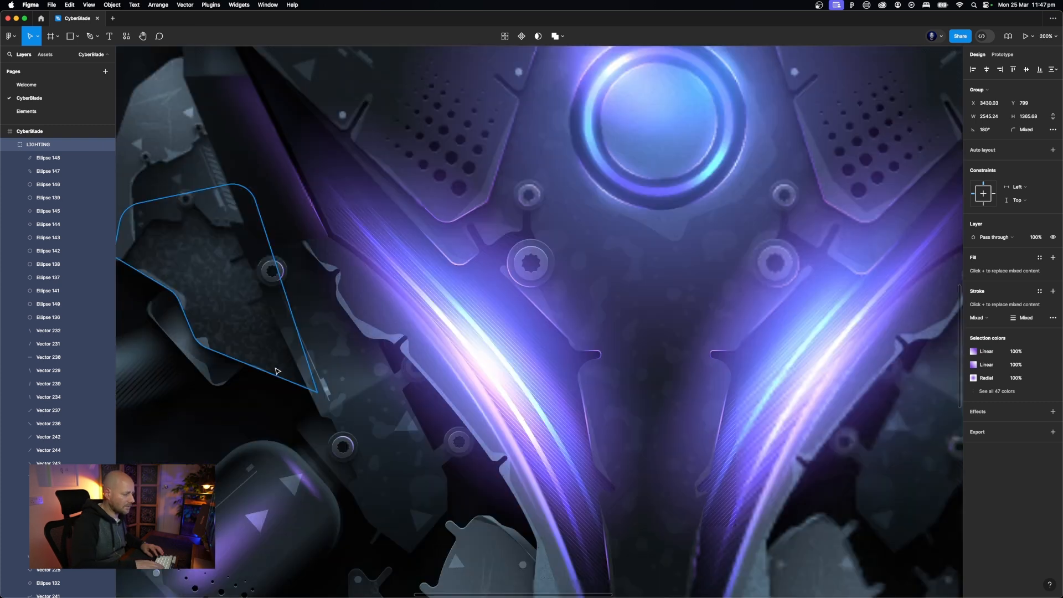
pyautogui.scroll(5, 276, 369)
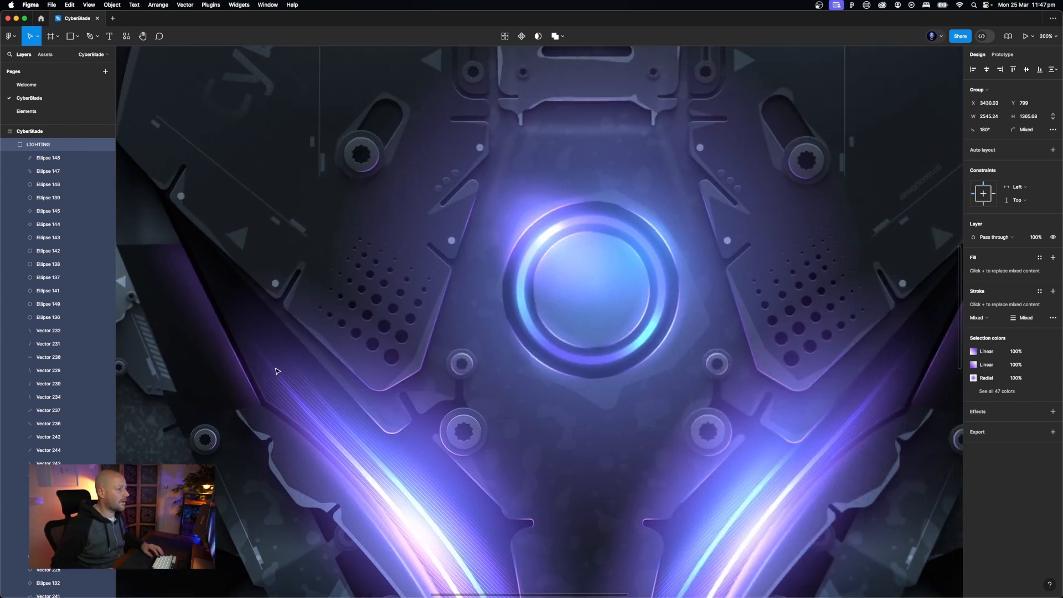
pyautogui.press('super+equal')
pyautogui.hscroll(-10, 277, 371)
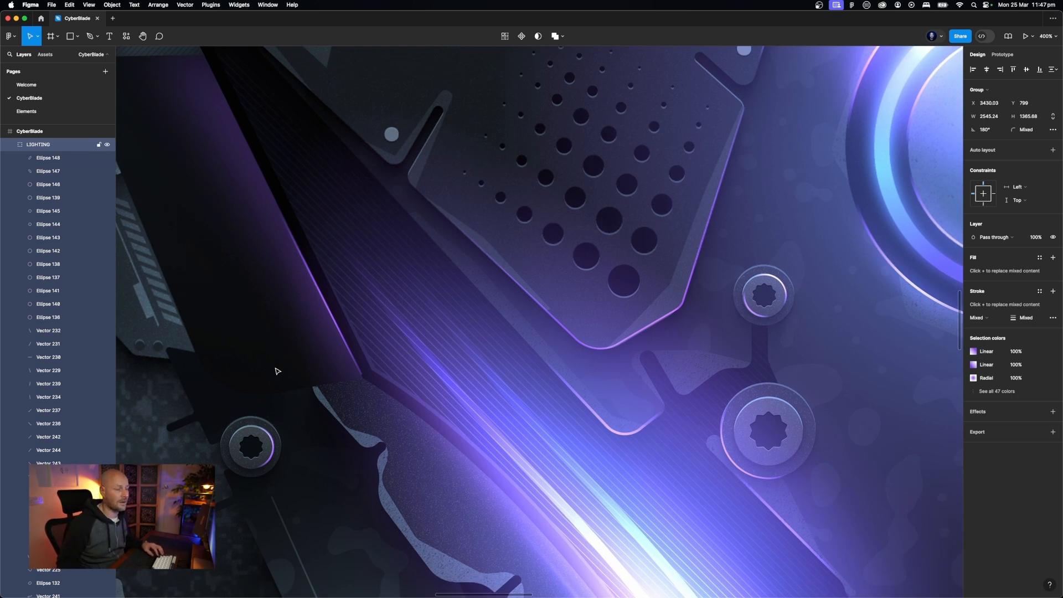
pyautogui.hscroll(5, 277, 371)
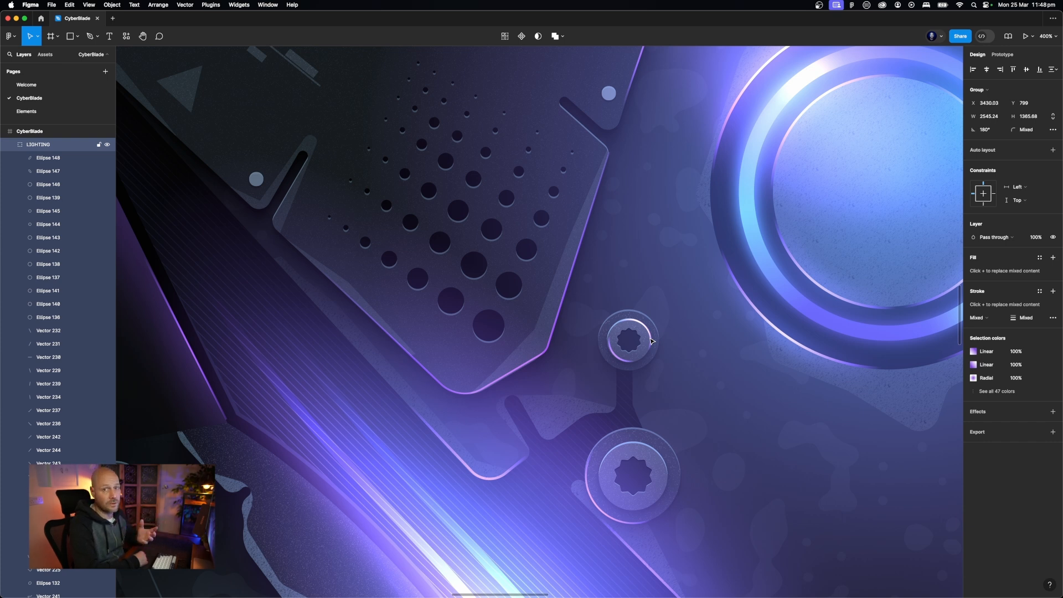
pyautogui.scroll(-2, 652, 341)
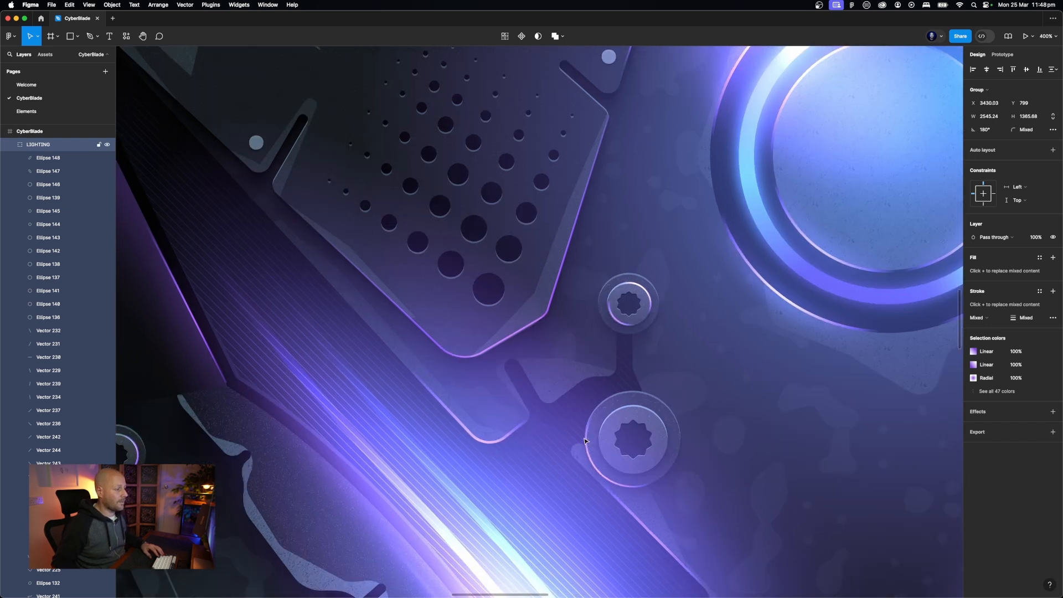
pyautogui.scroll(-5, 656, 517)
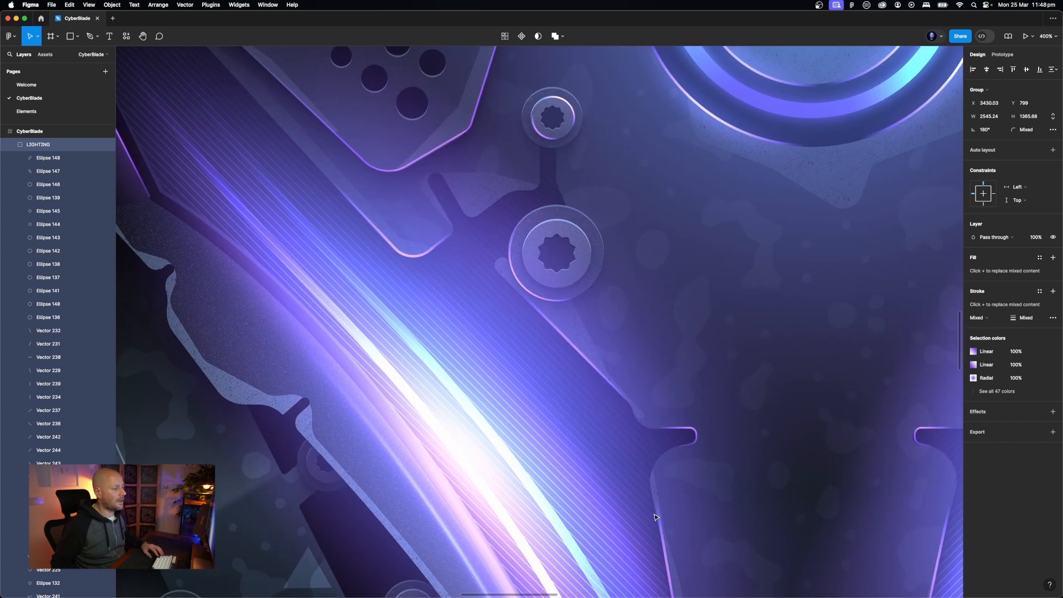
# Examine the mirrored highlights on the right eye, canister, screws and perforated plate
pyautogui.hscroll(10, 680, 448)
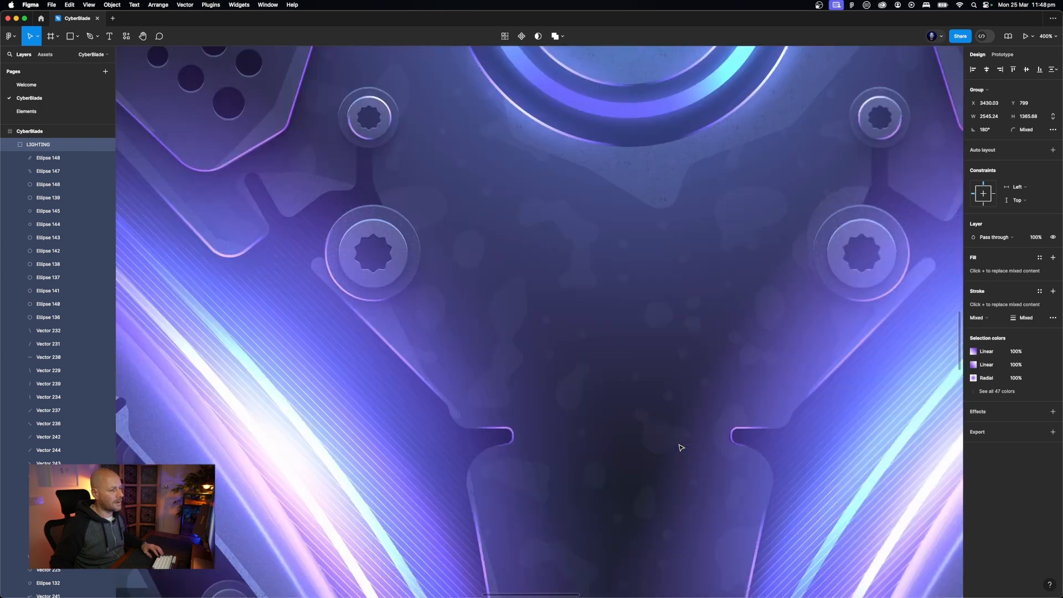
pyautogui.hscroll(-5, 682, 447)
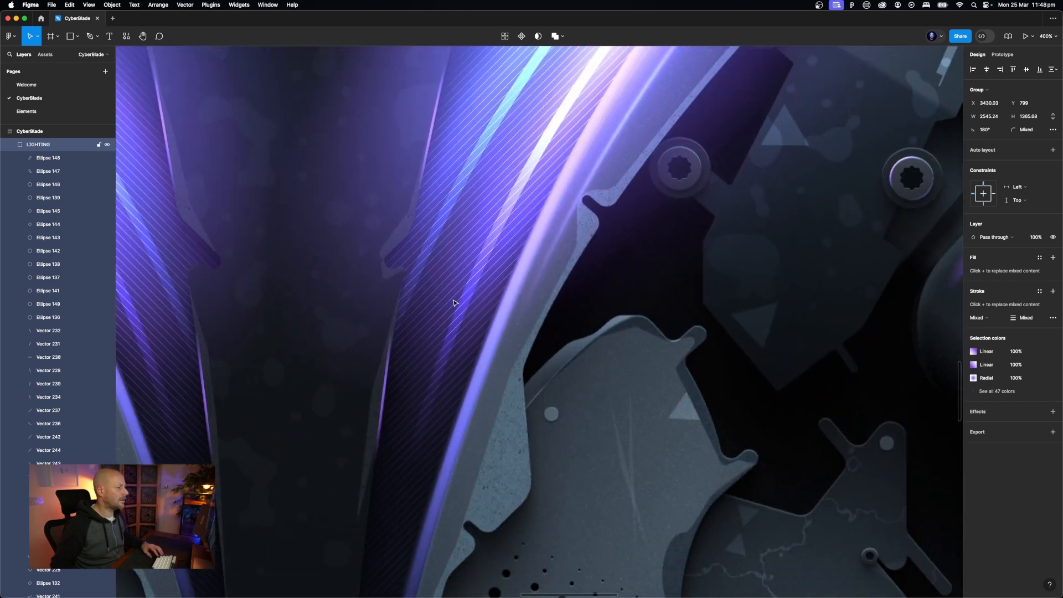
pyautogui.hscroll(15, 598, 335)
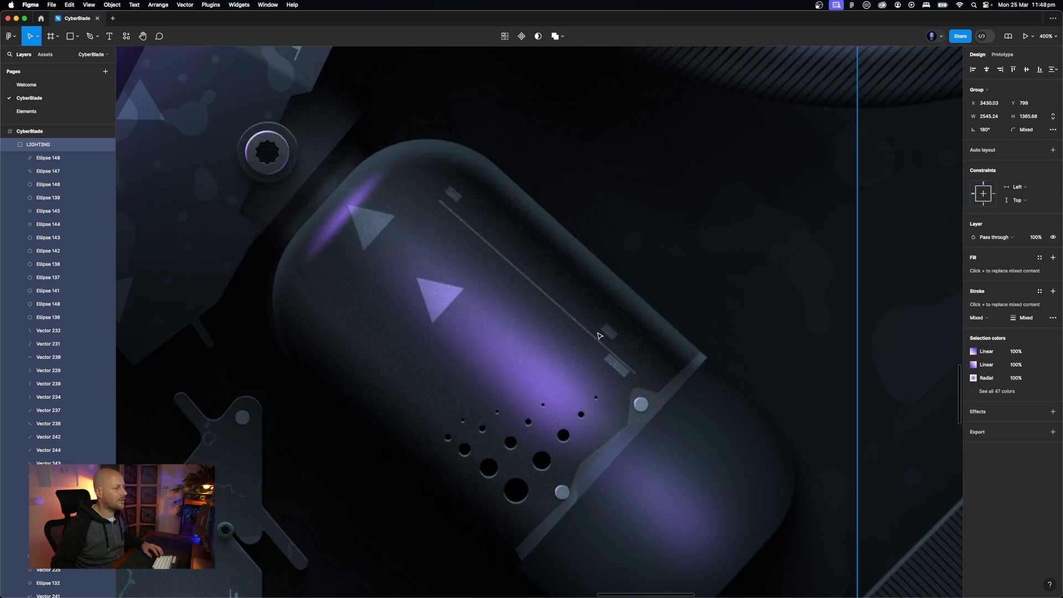
pyautogui.hscroll(-15, 366, 268)
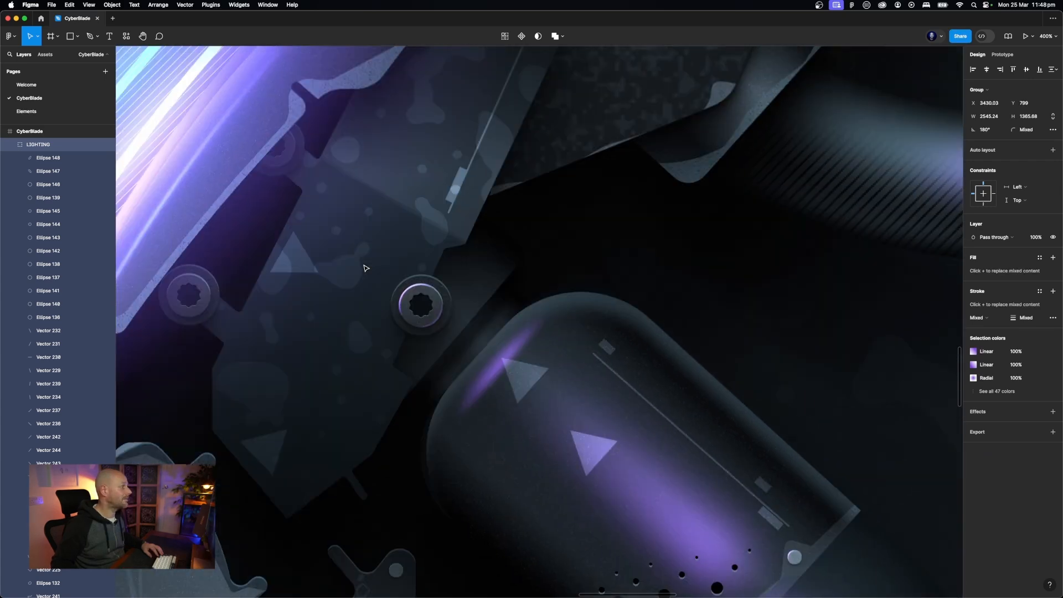
pyautogui.scroll(10, 440, 176)
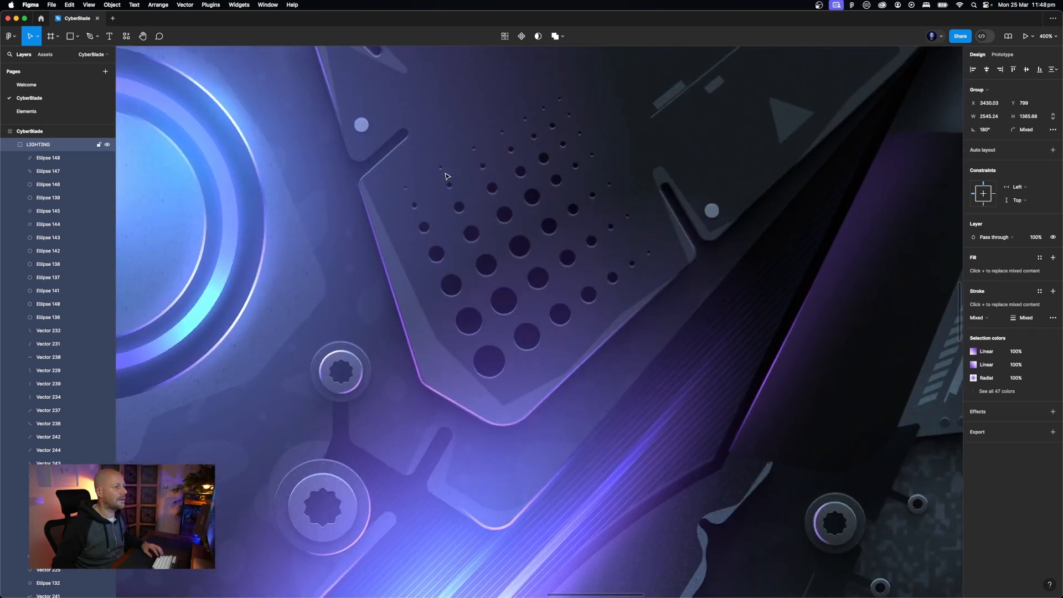
pyautogui.hscroll(5, 471, 194)
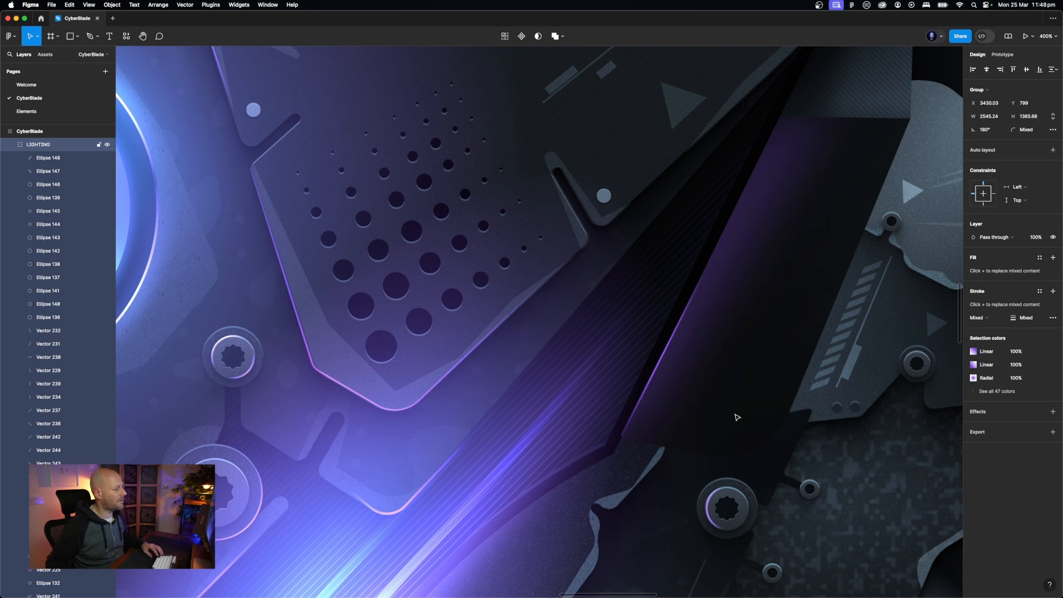
# Examine the highlights on the forehead plate, the slotted screws and the edges surrounding the central glowing ring
pyautogui.hscroll(-10, 416, 327)
pyautogui.scroll(10, 416, 328)
pyautogui.hscroll(-6, 416, 327)
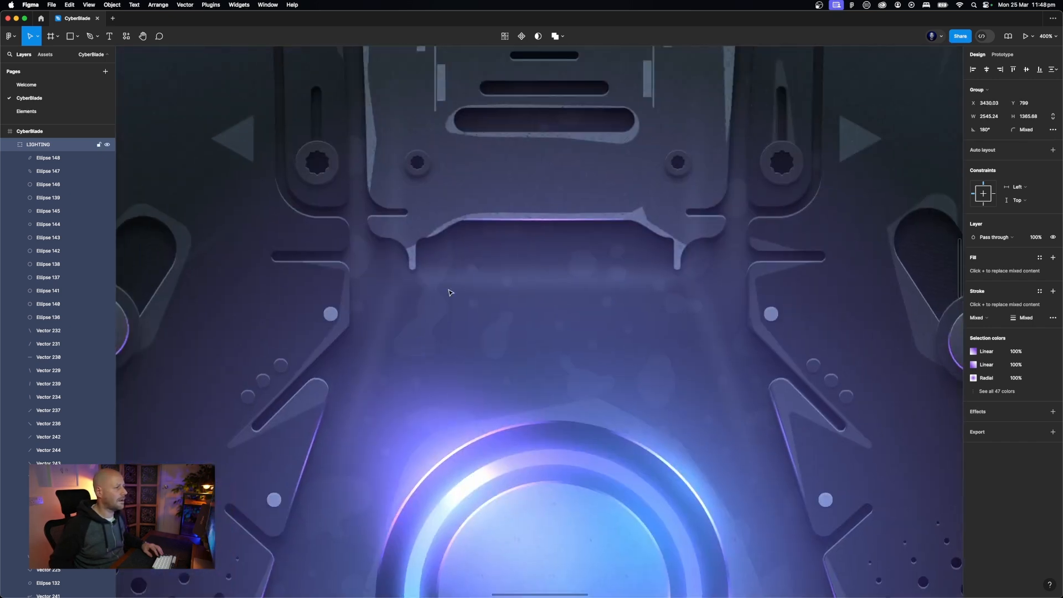
pyautogui.hscroll(5, 908, 321)
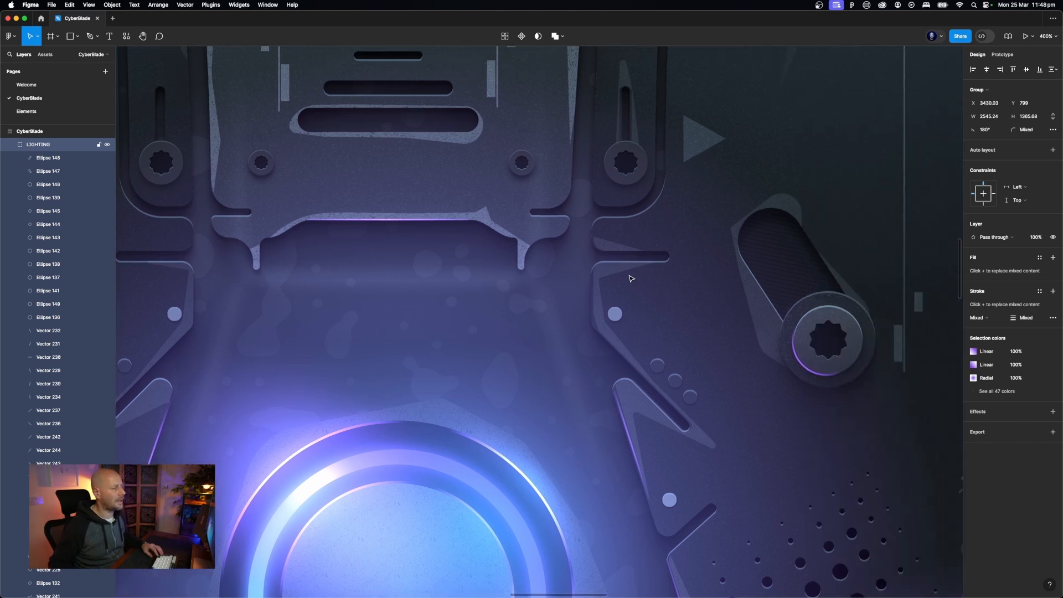
pyautogui.scroll(5, 631, 278)
pyautogui.hscroll(5, 632, 279)
pyautogui.scroll(20, 631, 279)
pyautogui.hscroll(3, 631, 279)
pyautogui.scroll(-20, 631, 278)
pyautogui.hscroll(-20, 631, 279)
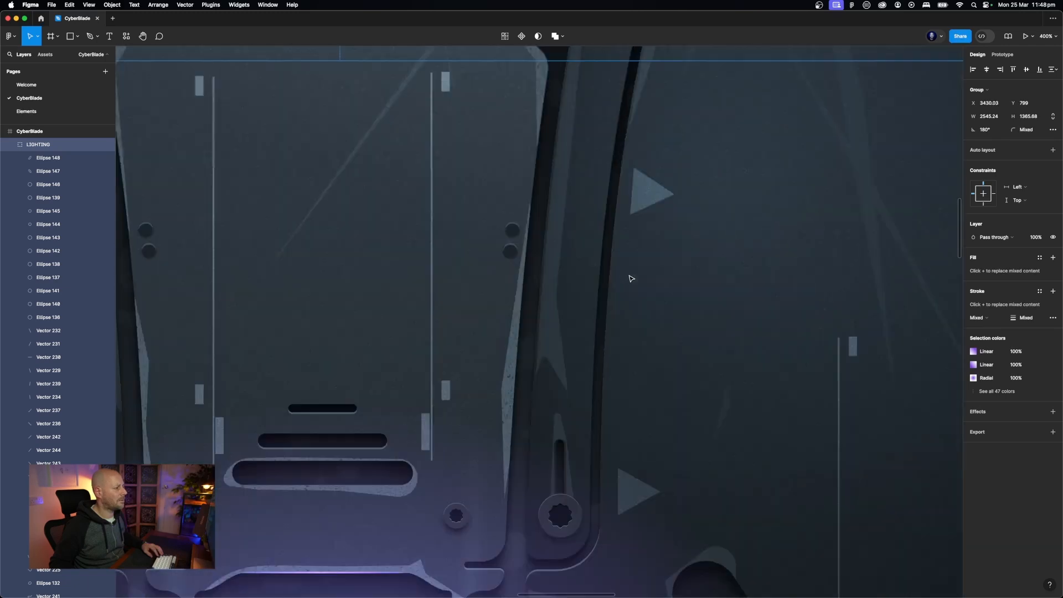
pyautogui.scroll(-9, 632, 278)
pyautogui.hscroll(13, 631, 279)
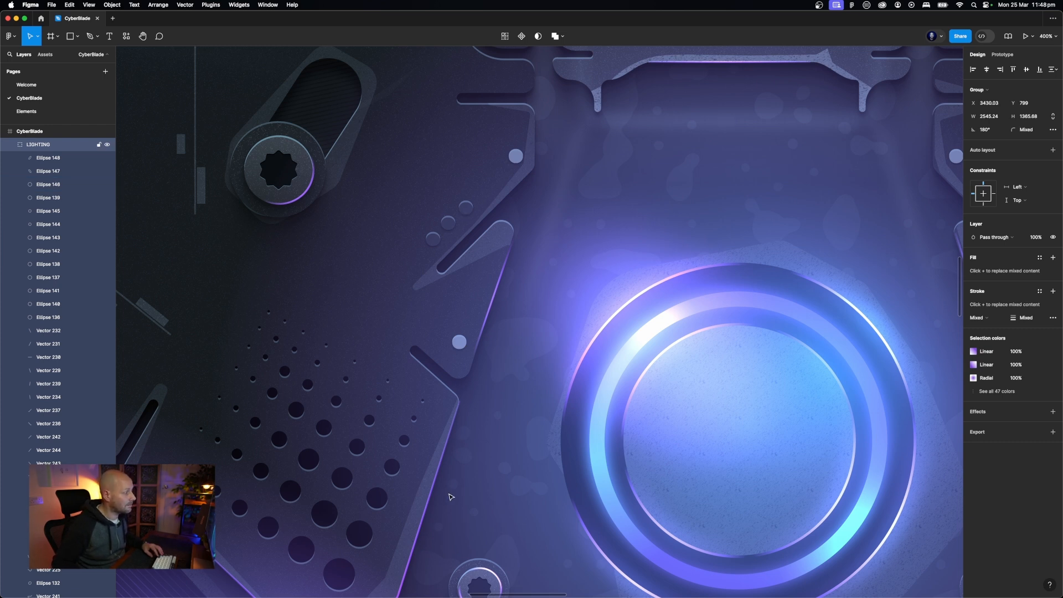
# Review the highlights on the right perforated plate and compare the glows of both eyes at 200% zoom
pyautogui.hscroll(2, 515, 348)
pyautogui.hscroll(10, 515, 347)
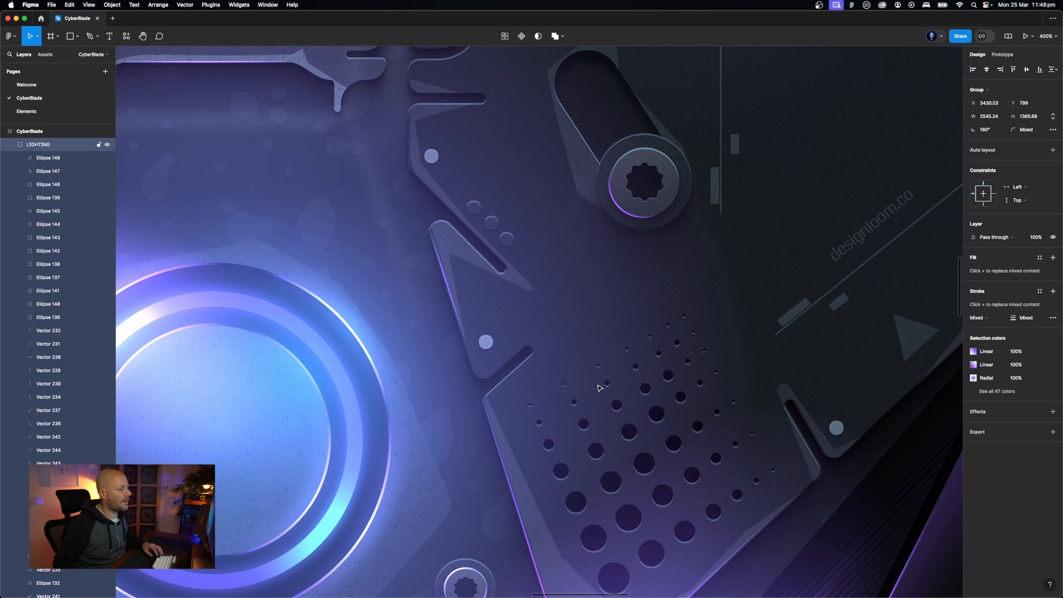
pyautogui.hscroll(3, 598, 385)
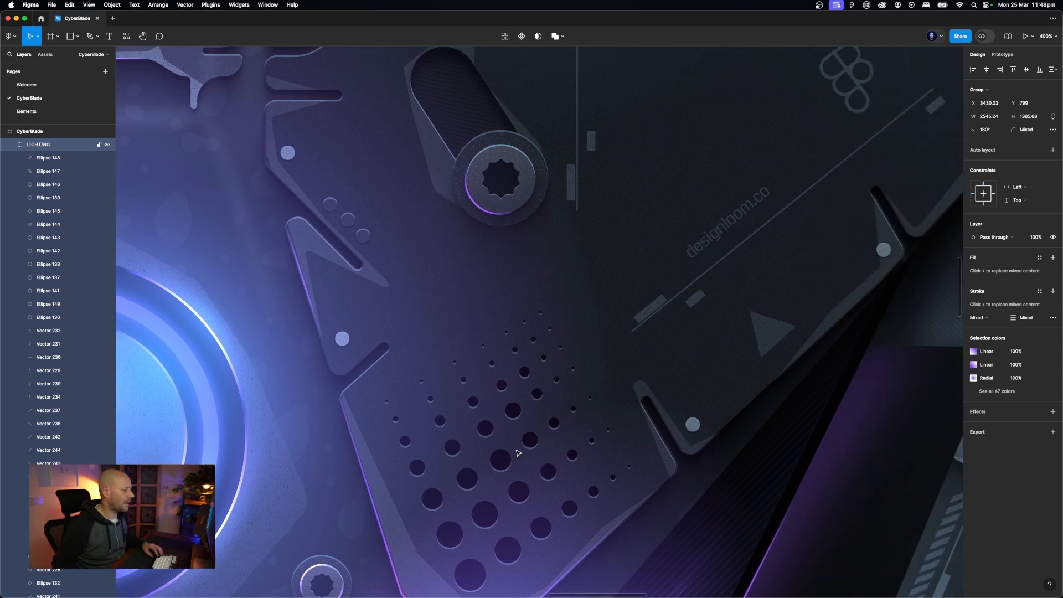
pyautogui.scroll(-5, 501, 463)
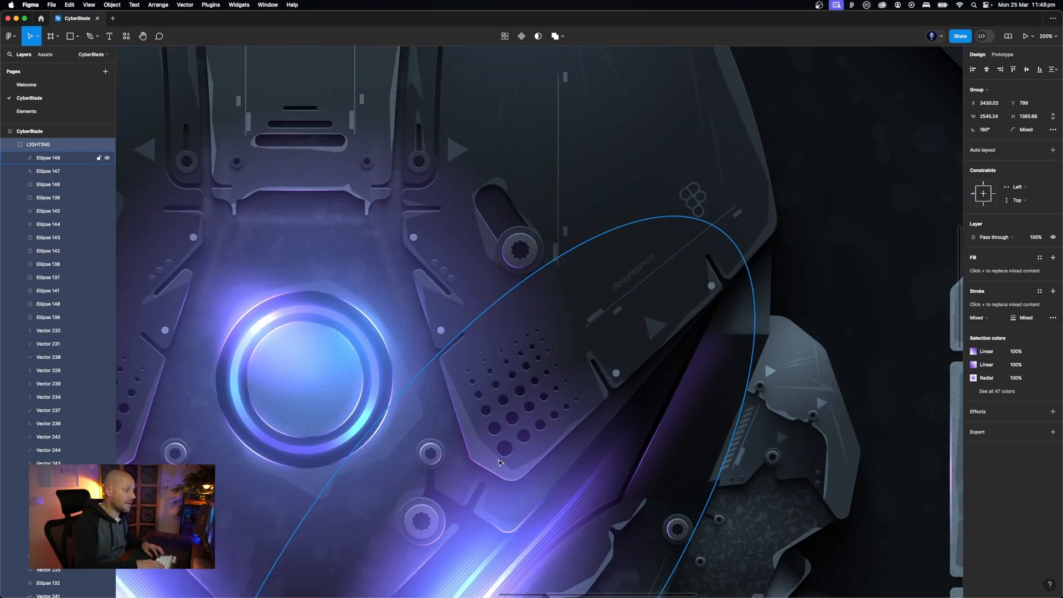
pyautogui.scroll(-5, 500, 462)
pyautogui.hscroll(-3, 500, 463)
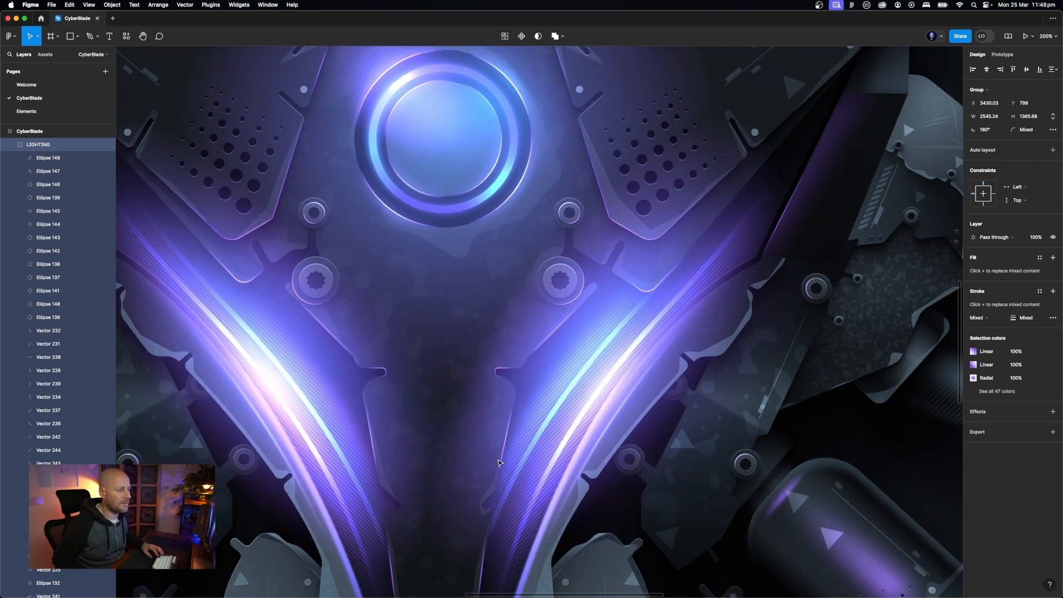
pyautogui.scroll(-2, 627, 307)
pyautogui.hscroll(-2, 627, 308)
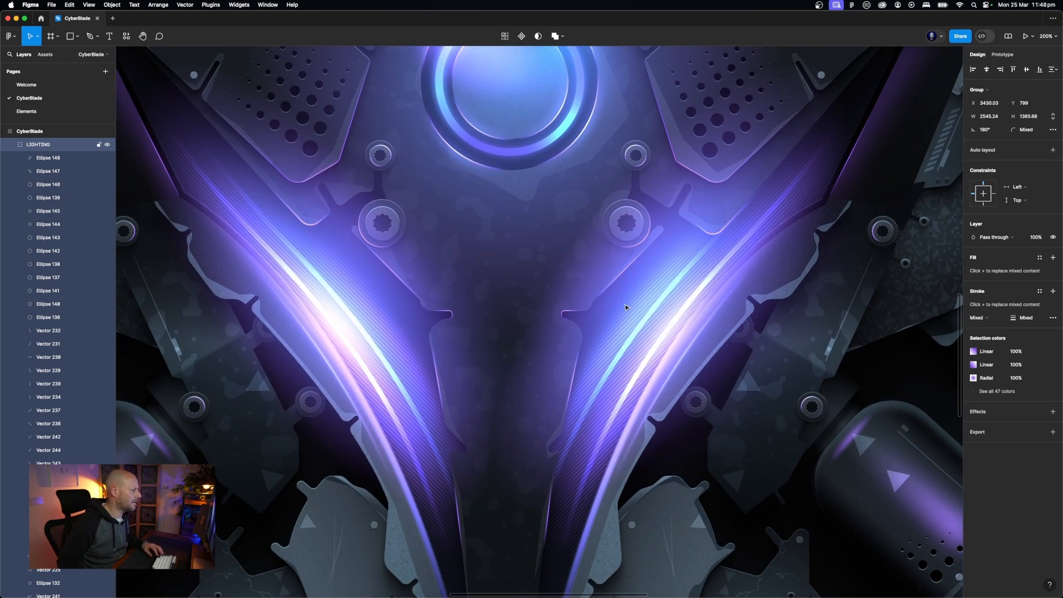
# Examine the glow spreading from the eyes across the nearby screws and perforated plates up to the central forehead ring
pyautogui.scroll(3, 627, 307)
pyautogui.hscroll(-3, 626, 308)
pyautogui.scroll(-3, 626, 307)
pyautogui.hscroll(-3, 626, 307)
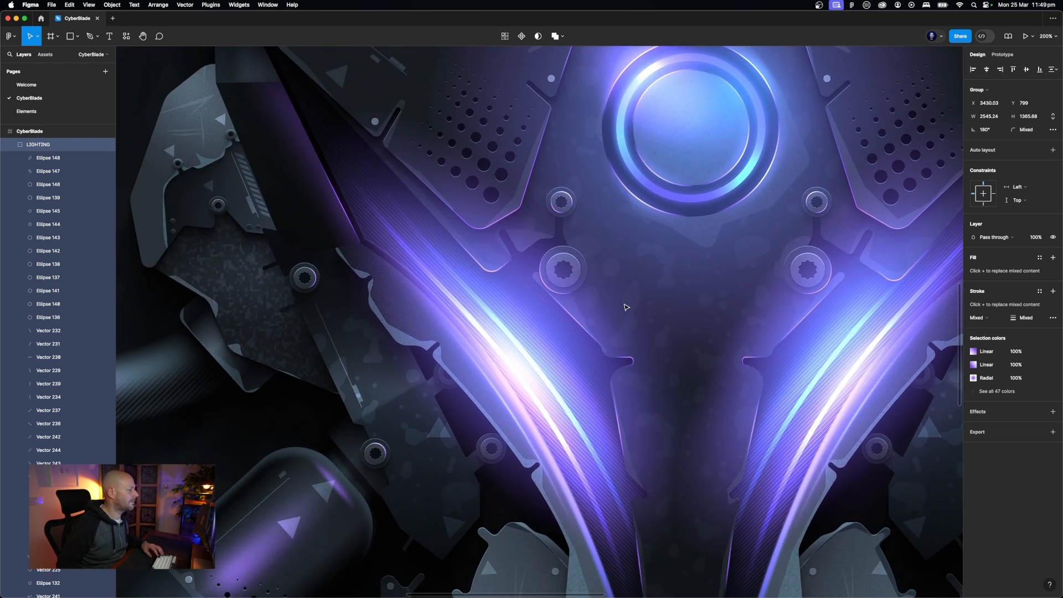
pyautogui.scroll(3, 626, 307)
pyautogui.hscroll(2, 627, 307)
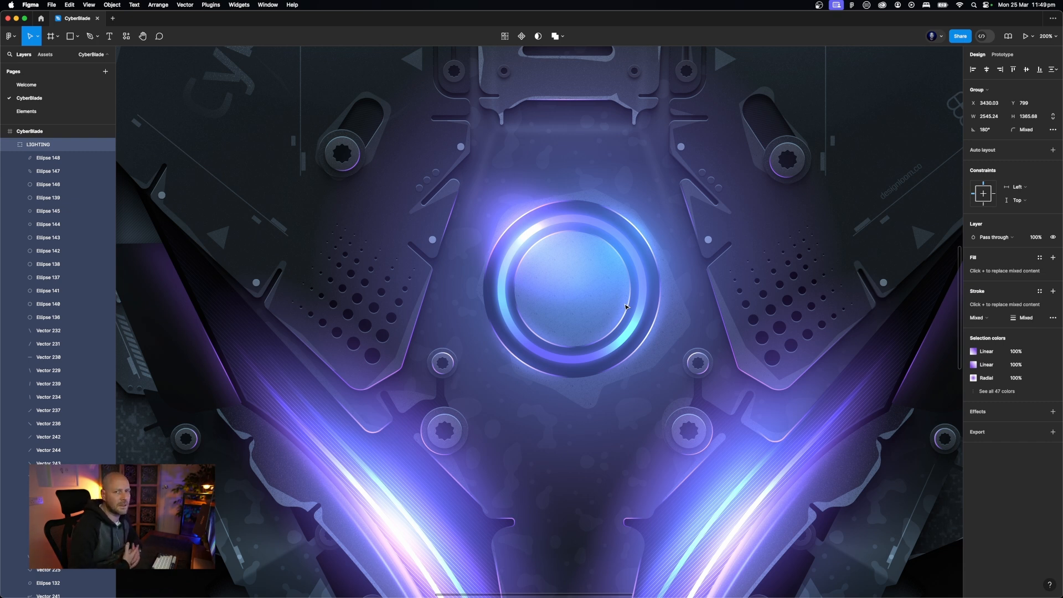
# Hide the interface, clear the LIGHTING group selection and view the complete helmet illustration with its surrounding circuit board
pyautogui.press('super+minus')
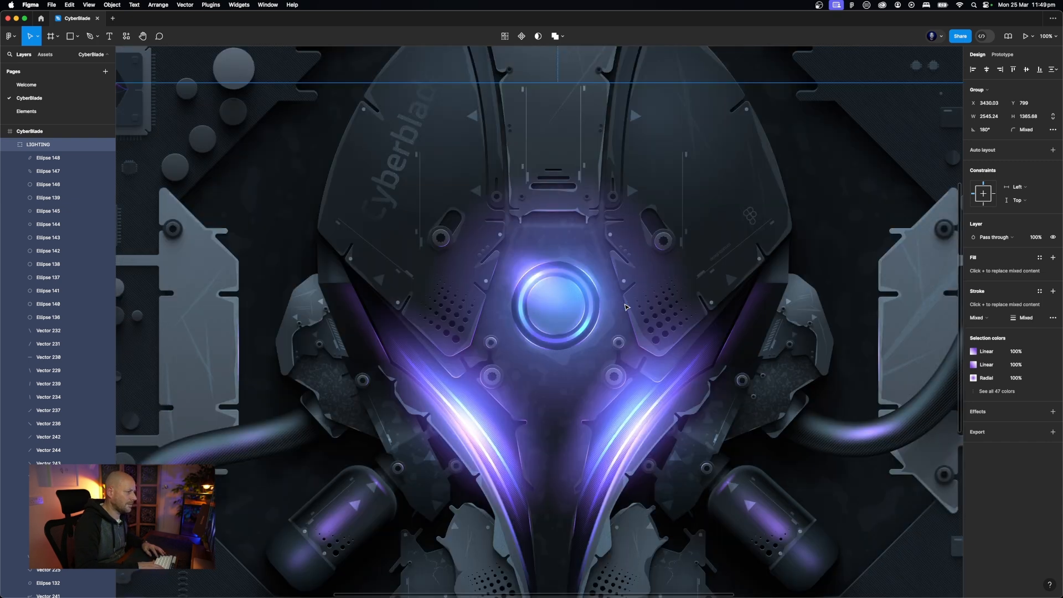
pyautogui.press('super+backslash')
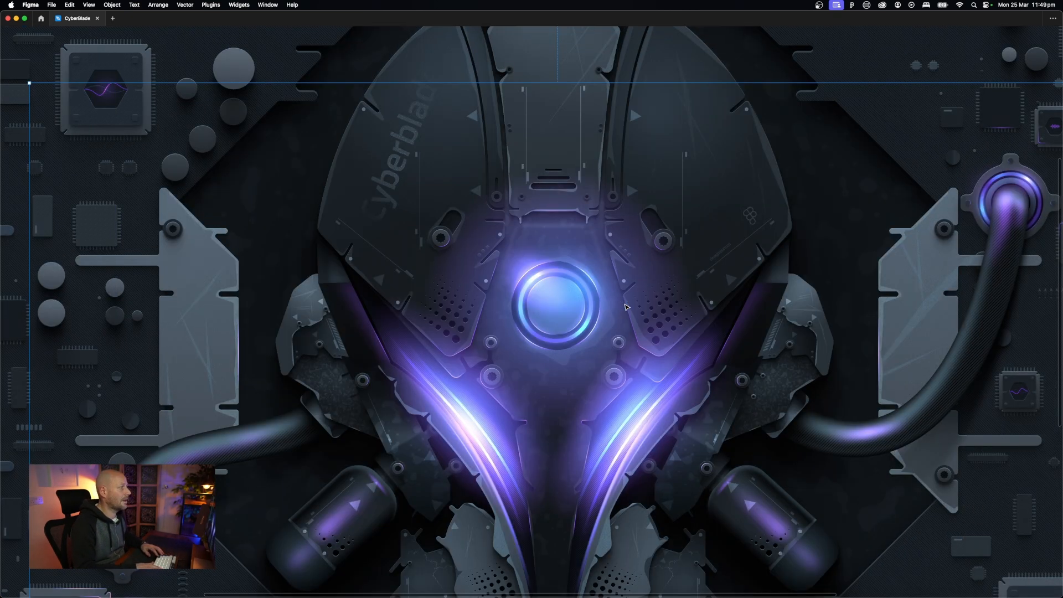
pyautogui.click(352, 60)
pyautogui.hscroll(-1, 352, 60)
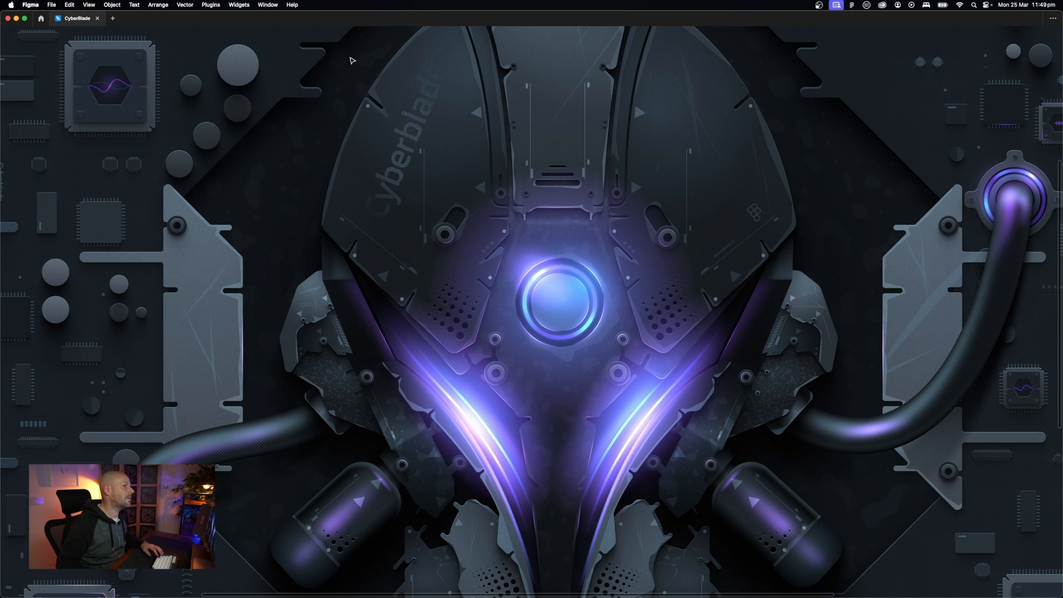
pyautogui.press('super+minus')
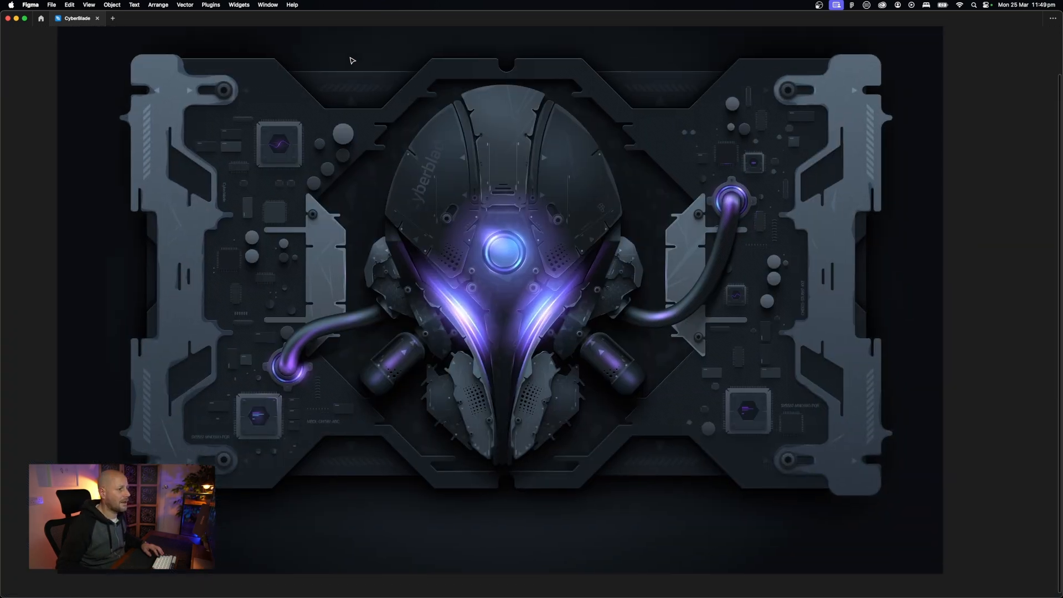